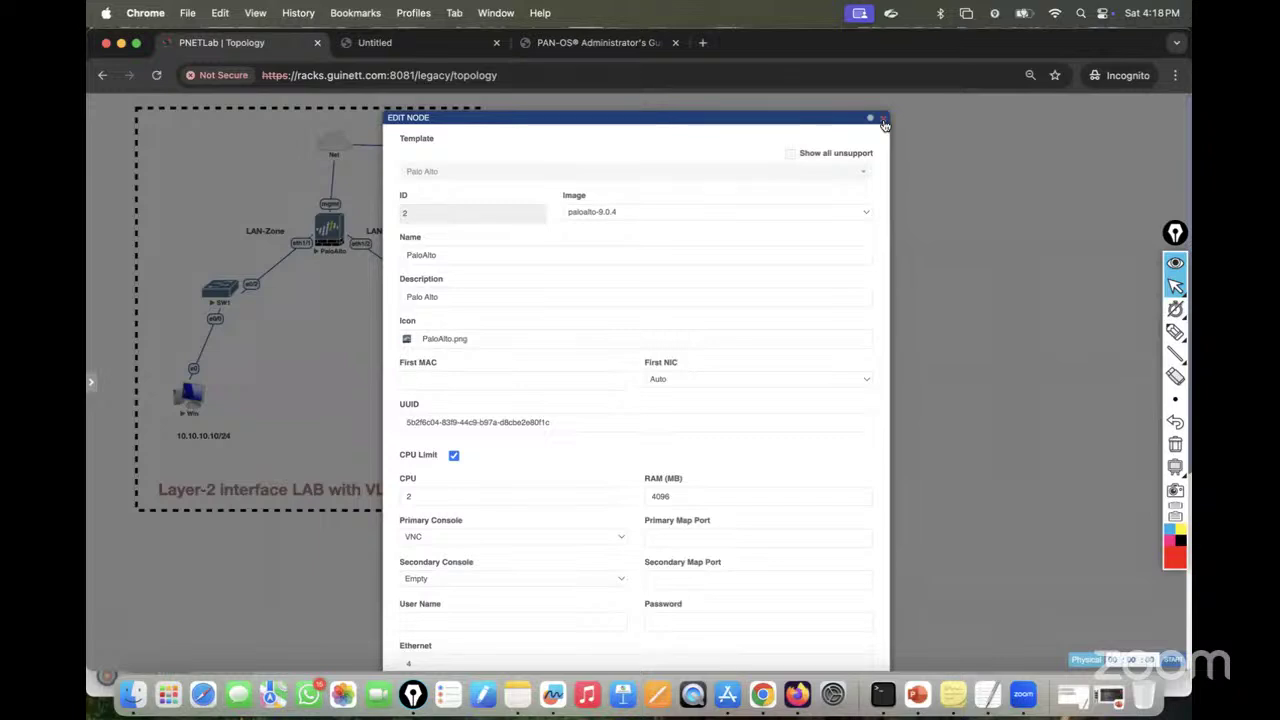
Step: Close the PaloAlto node's Edit Node dialog to bring back the Layer-2 VLAN topology
click(883, 120)
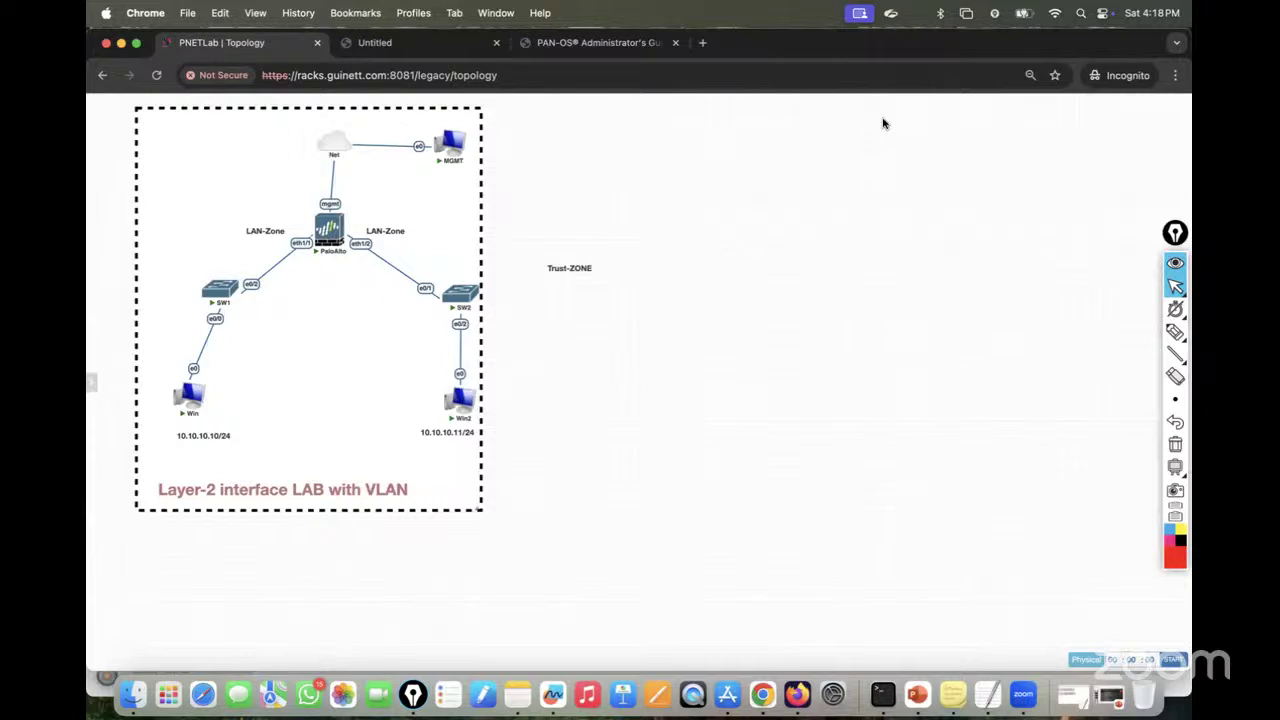
Step: Open a new incognito tab and load the address 192.168.1.136
click(703, 43)
text(192)
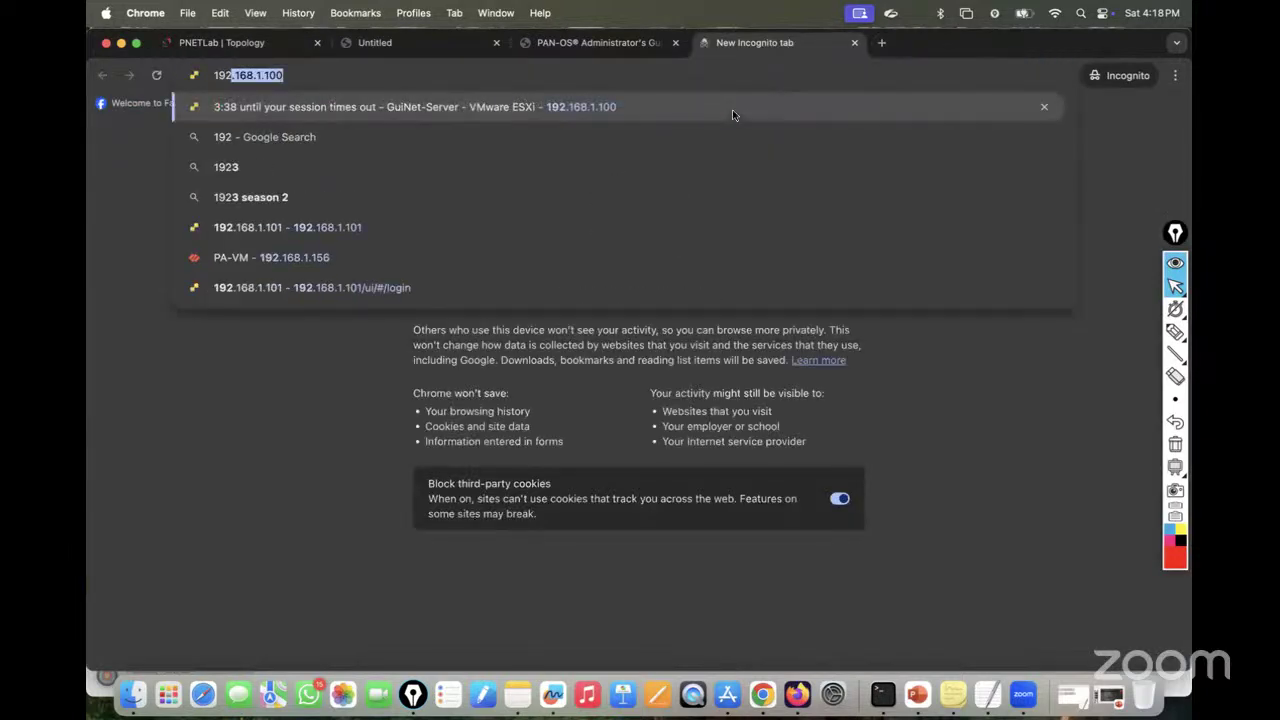
key(Right)
key(BackSpace)
key(BackSpace)
key(BackSpace)
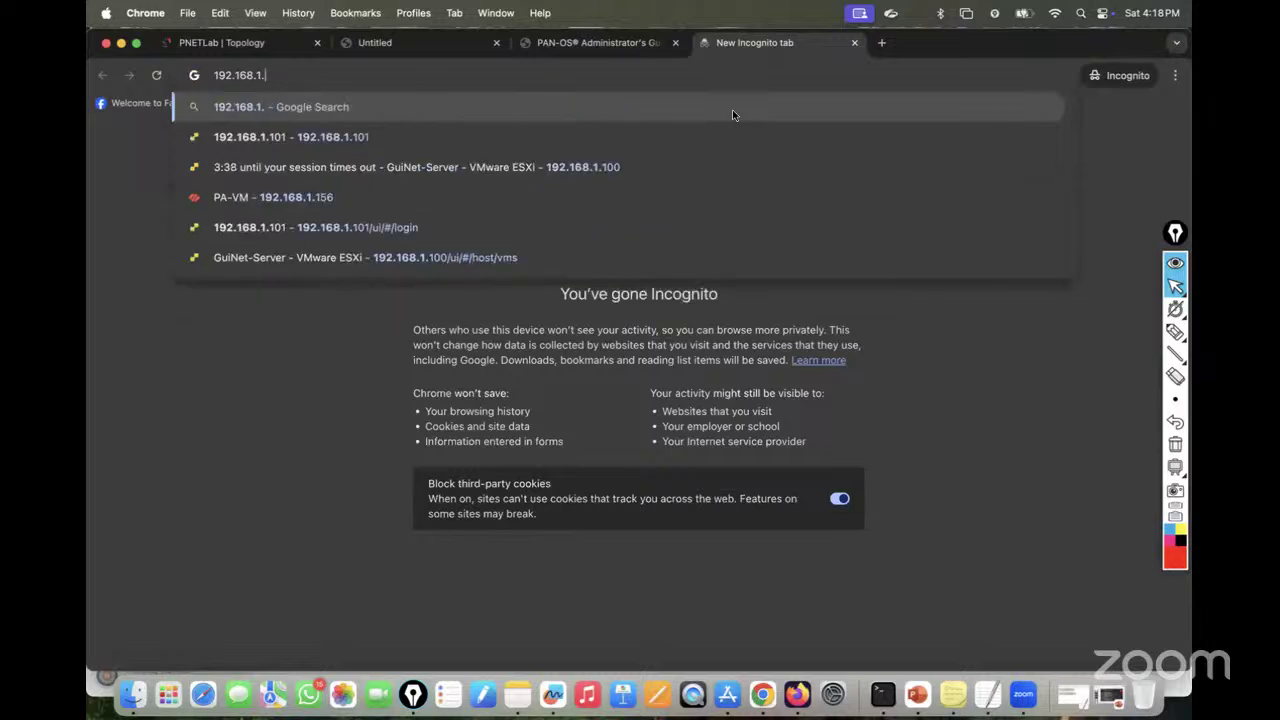
text(136)
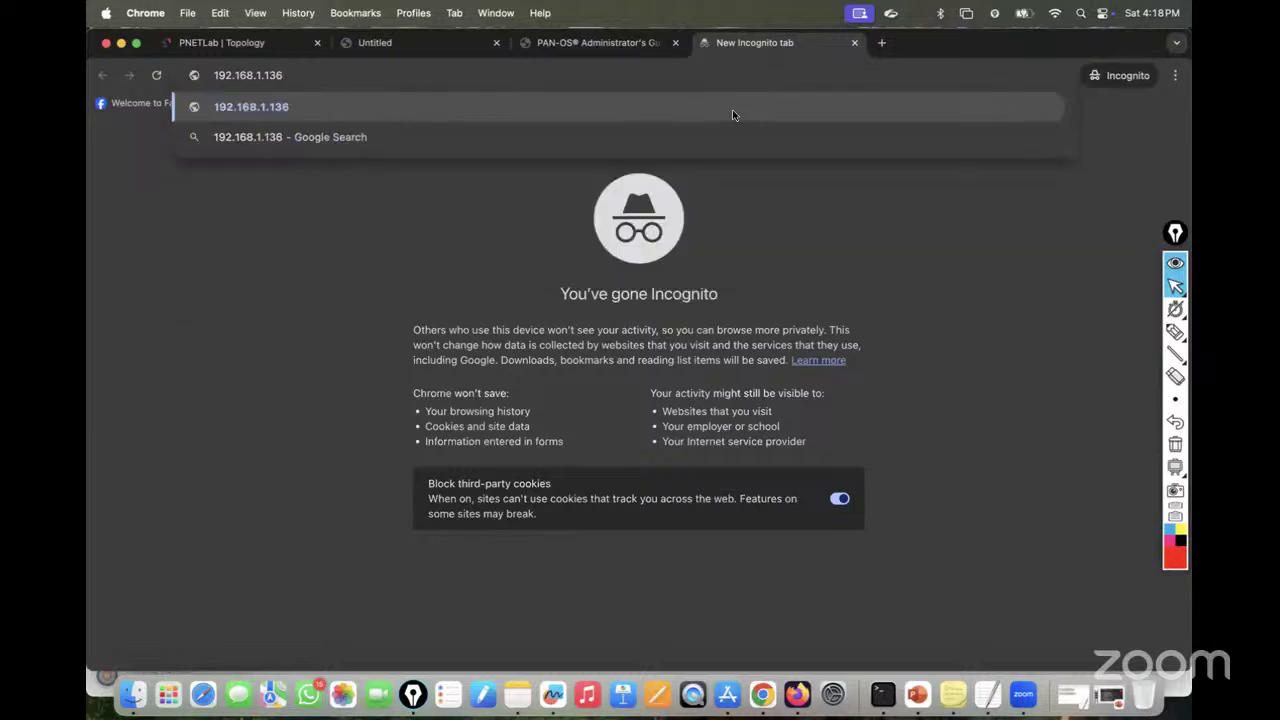
key(Return)
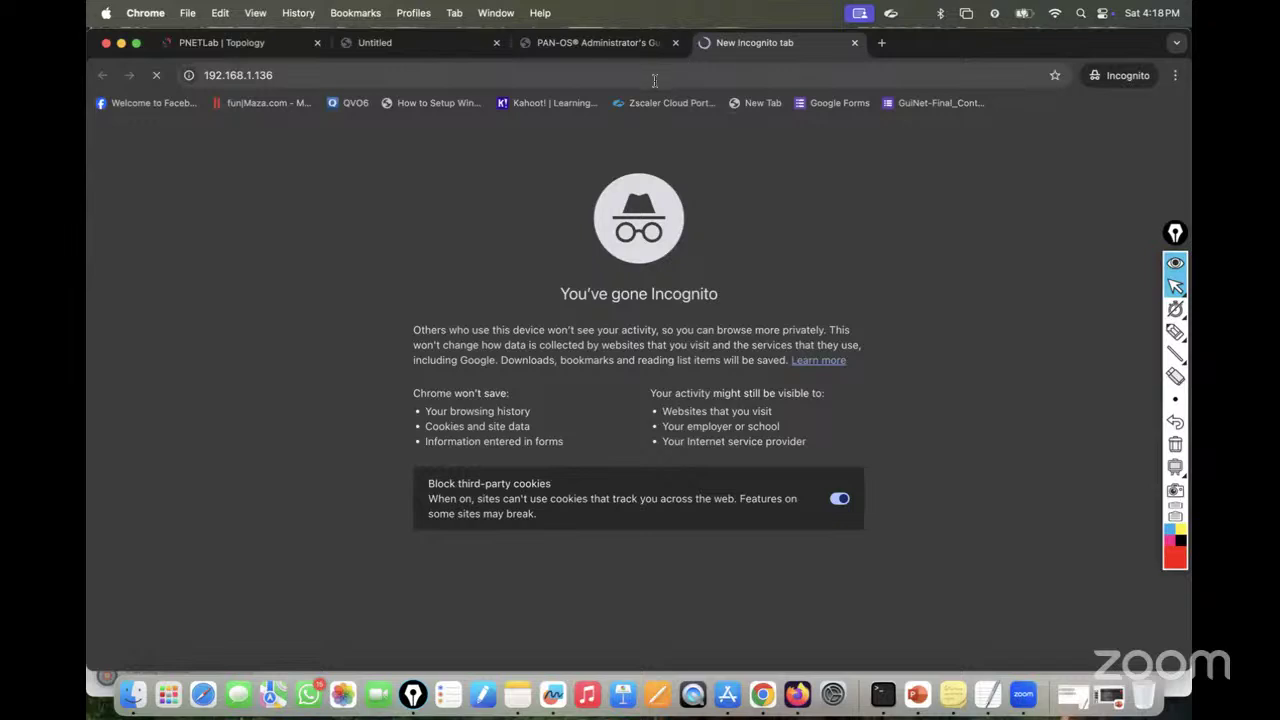
click(654, 79)
click(654, 79)
key(BackSpace)
key(BackSpace)
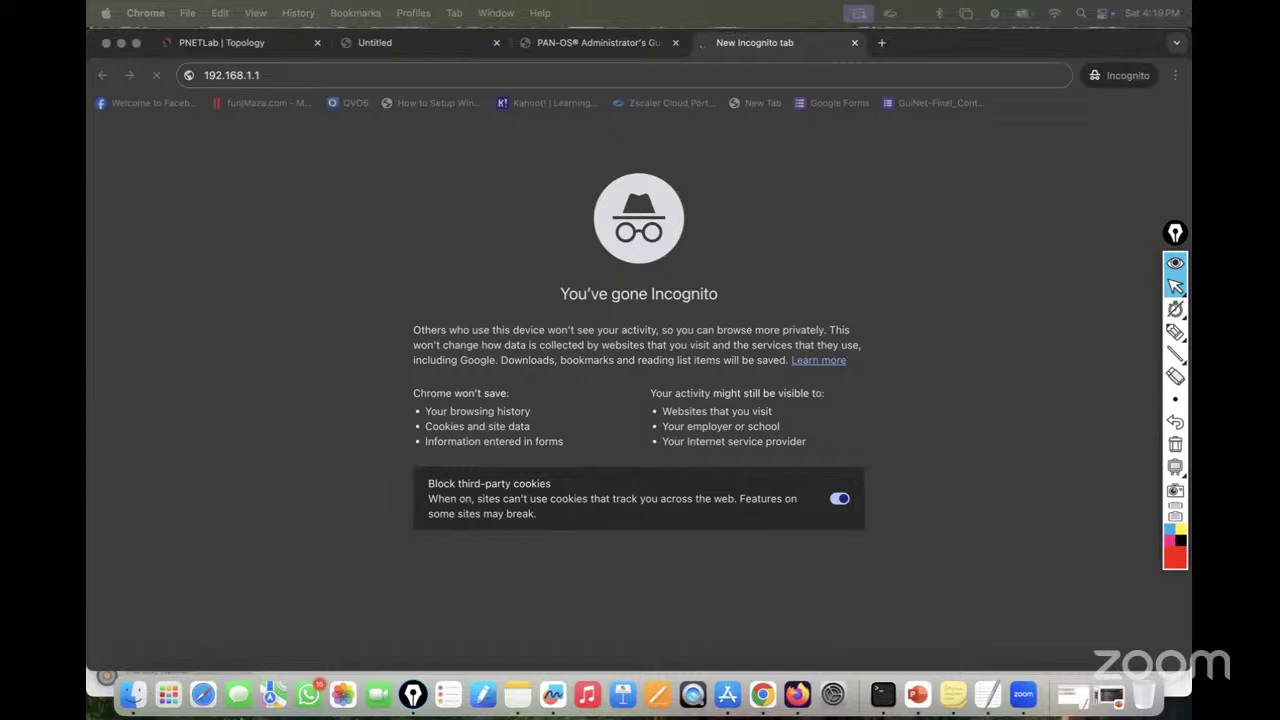
click(492, 75)
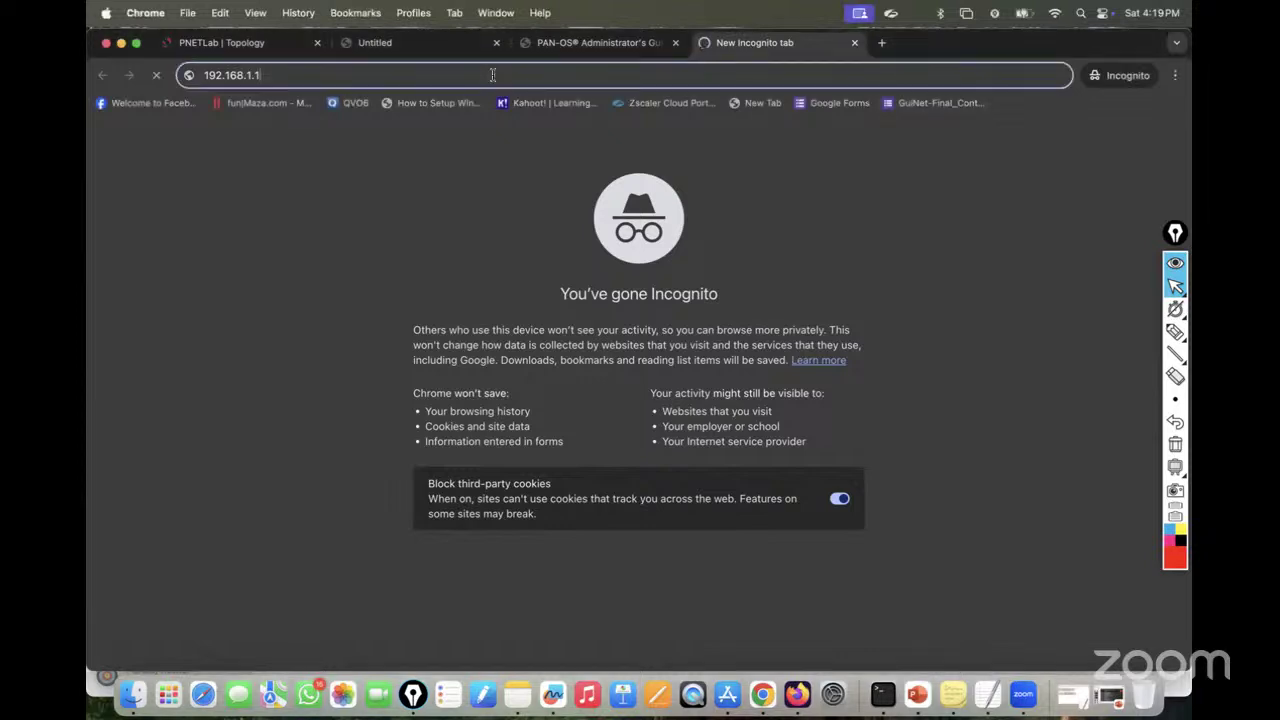
text(36)
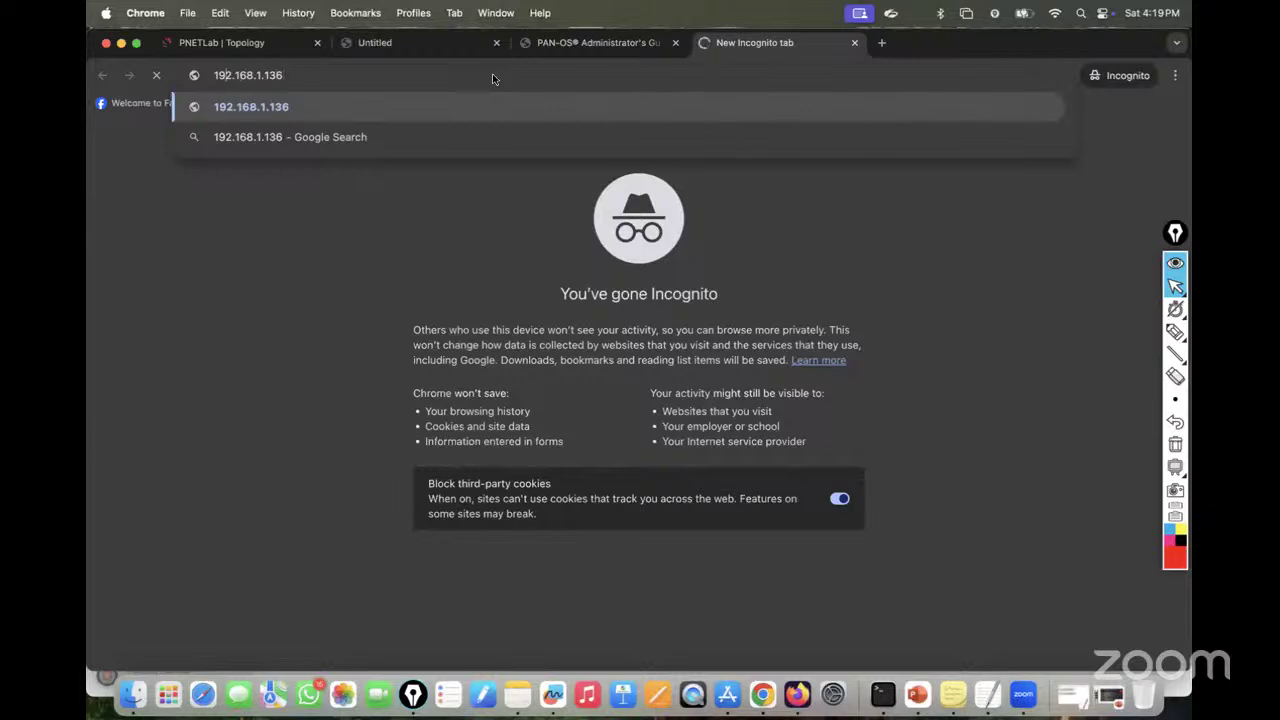
key(Left)
key(Left)
text(https)
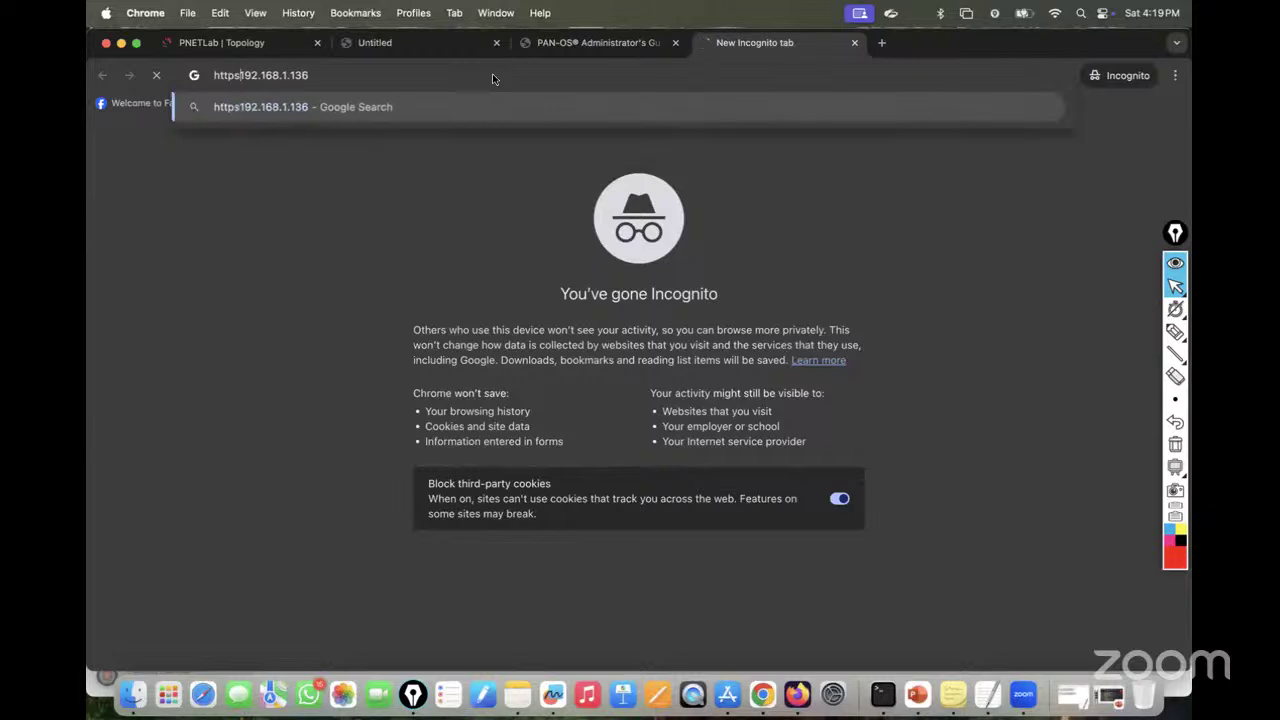
text(://)
key(Return)
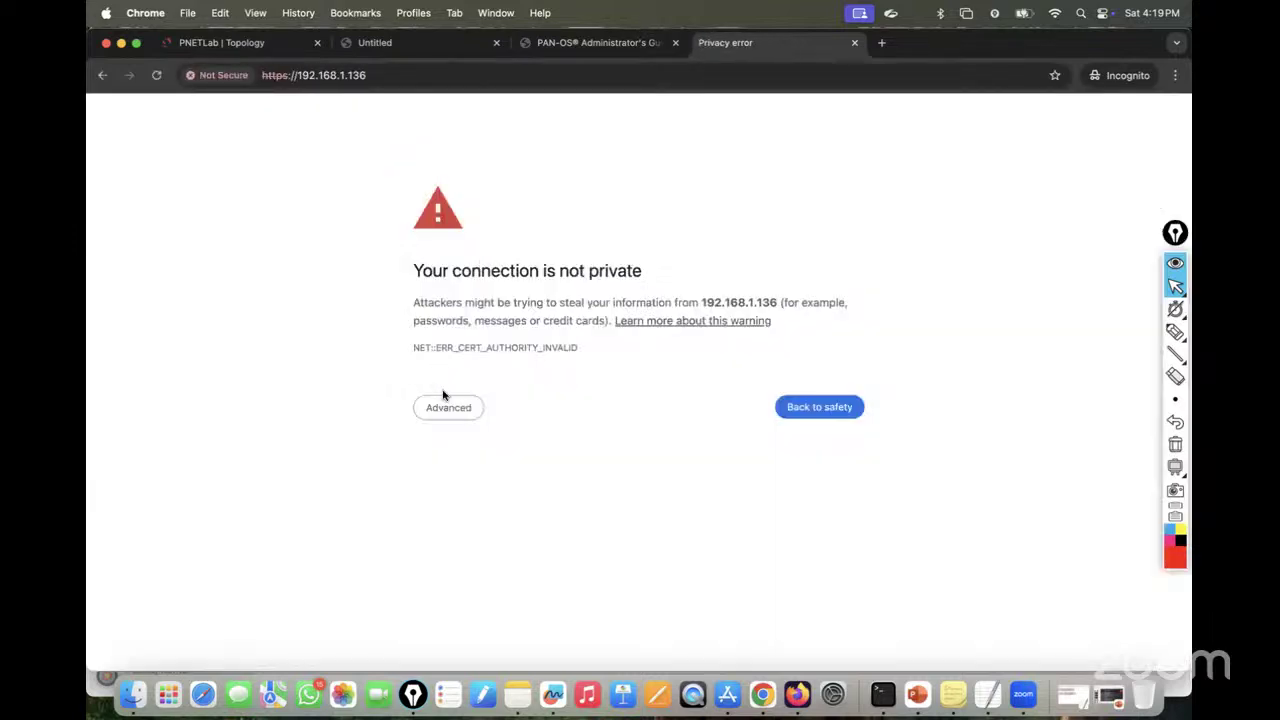
Step: Proceed past the certificate warning and log in to PAN-OS as admin with the account password
click(449, 411)
click(510, 525)
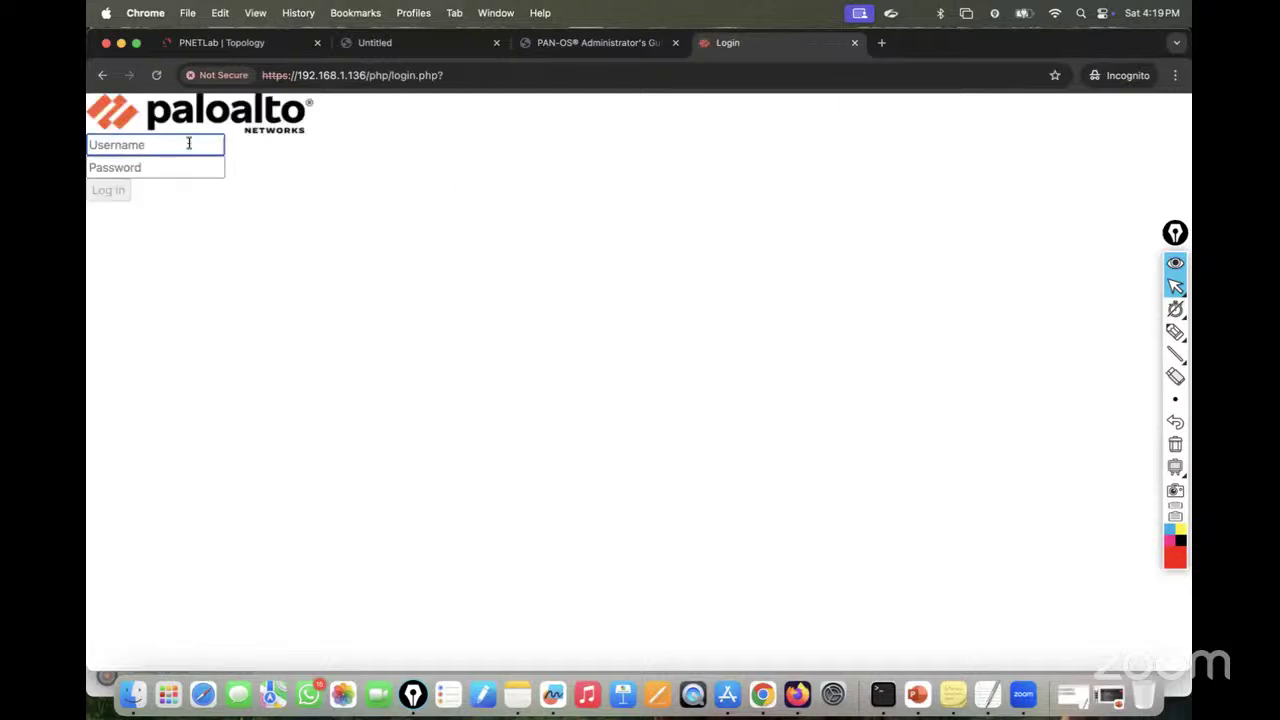
text(admin)
key(Tab)
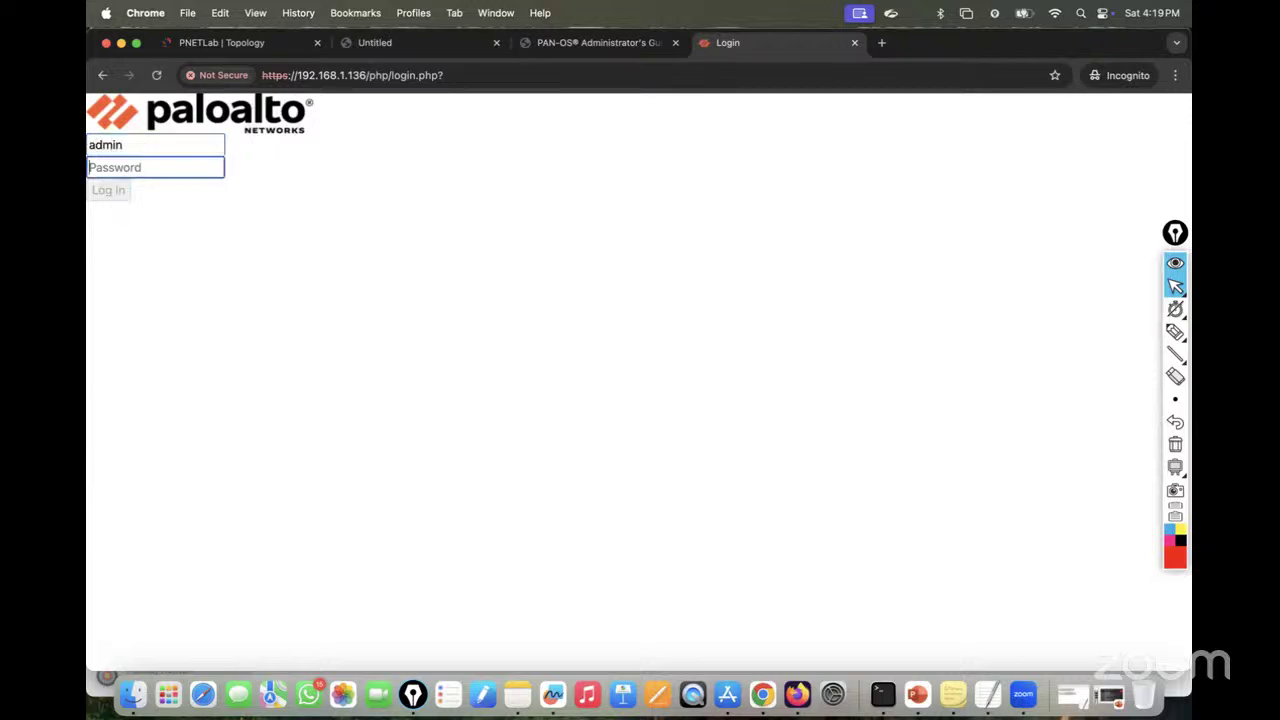
text(Admin@123)
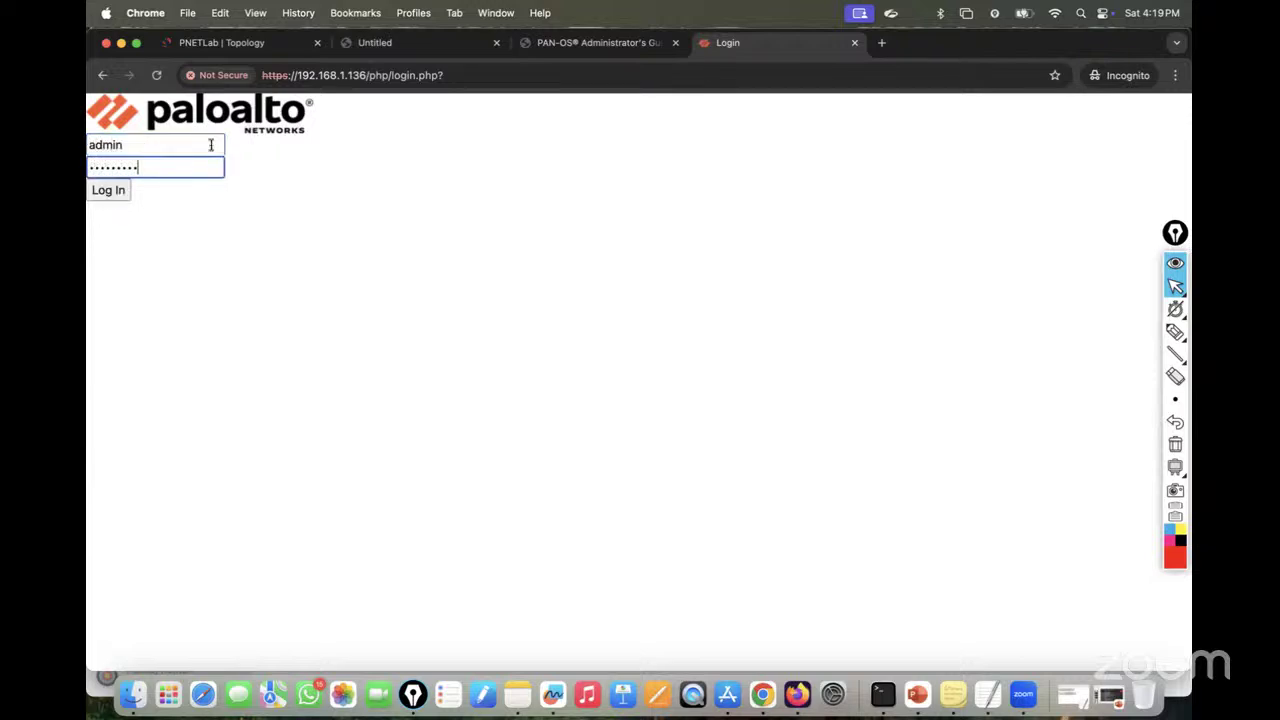
click(108, 191)
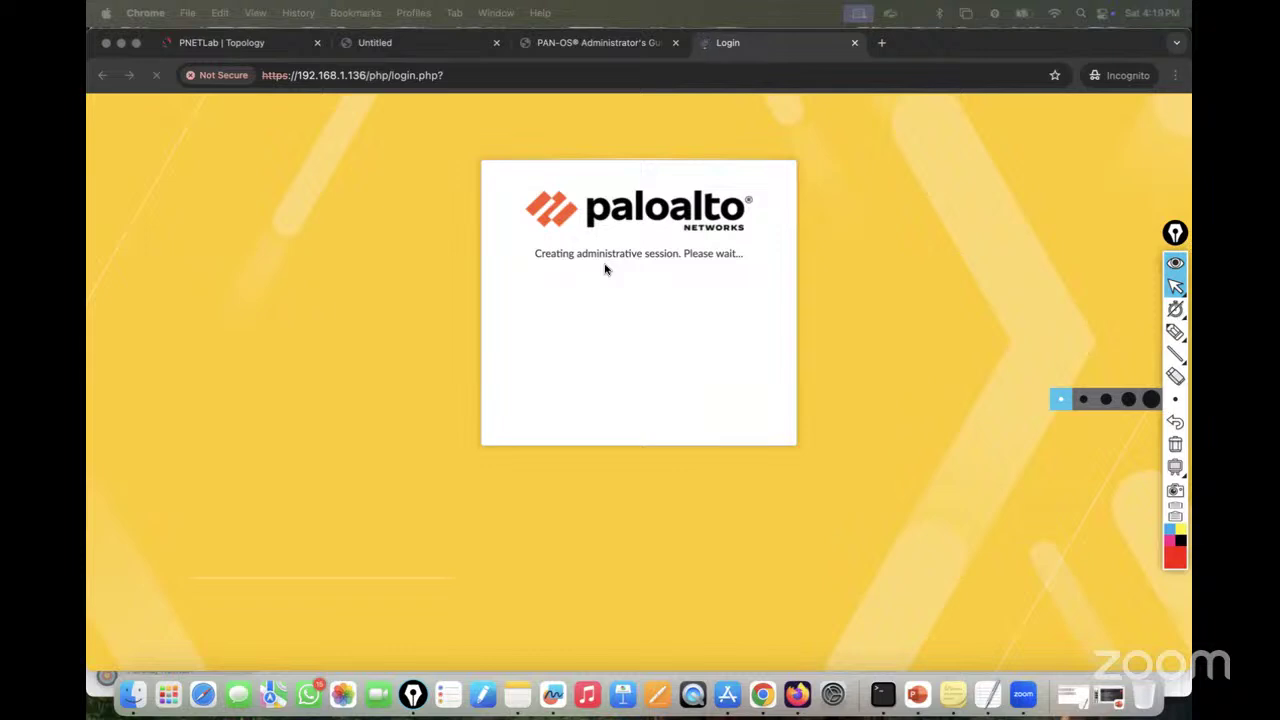
click(218, 43)
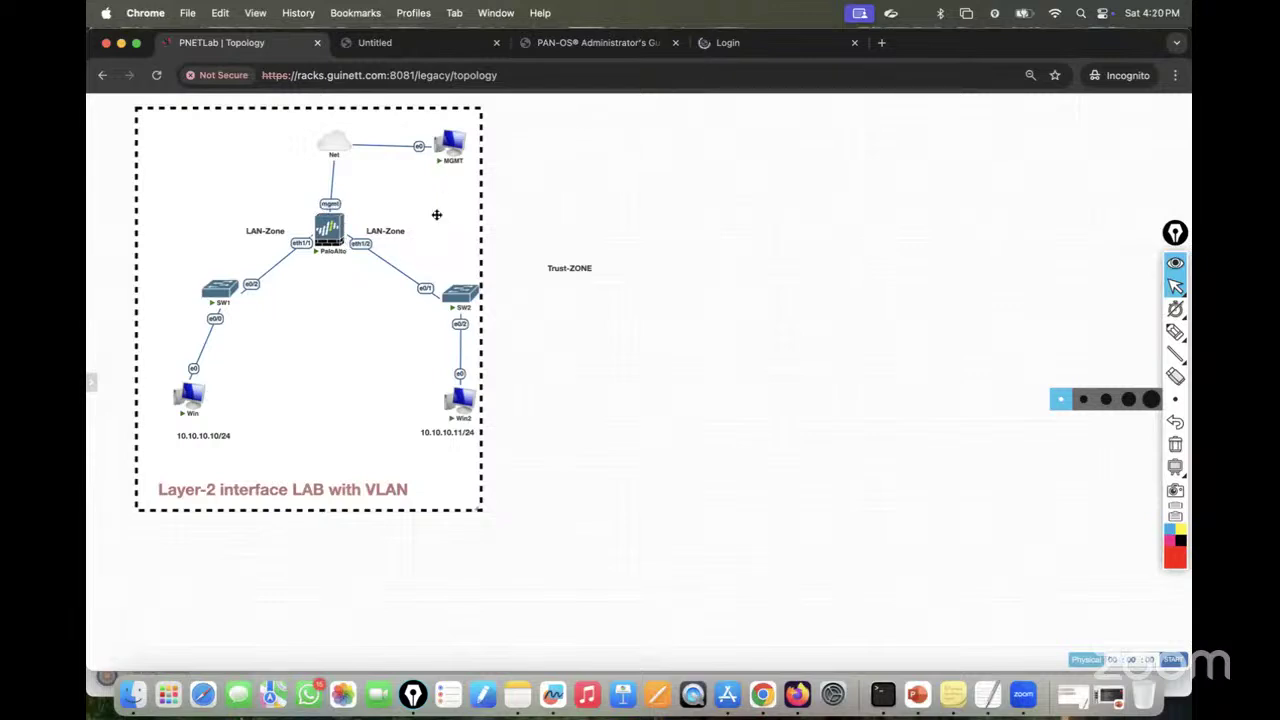
Step: Open the PaloAlto node's console and pop it out into a separate browser tab
mouse_move(341, 230)
click(331, 241)
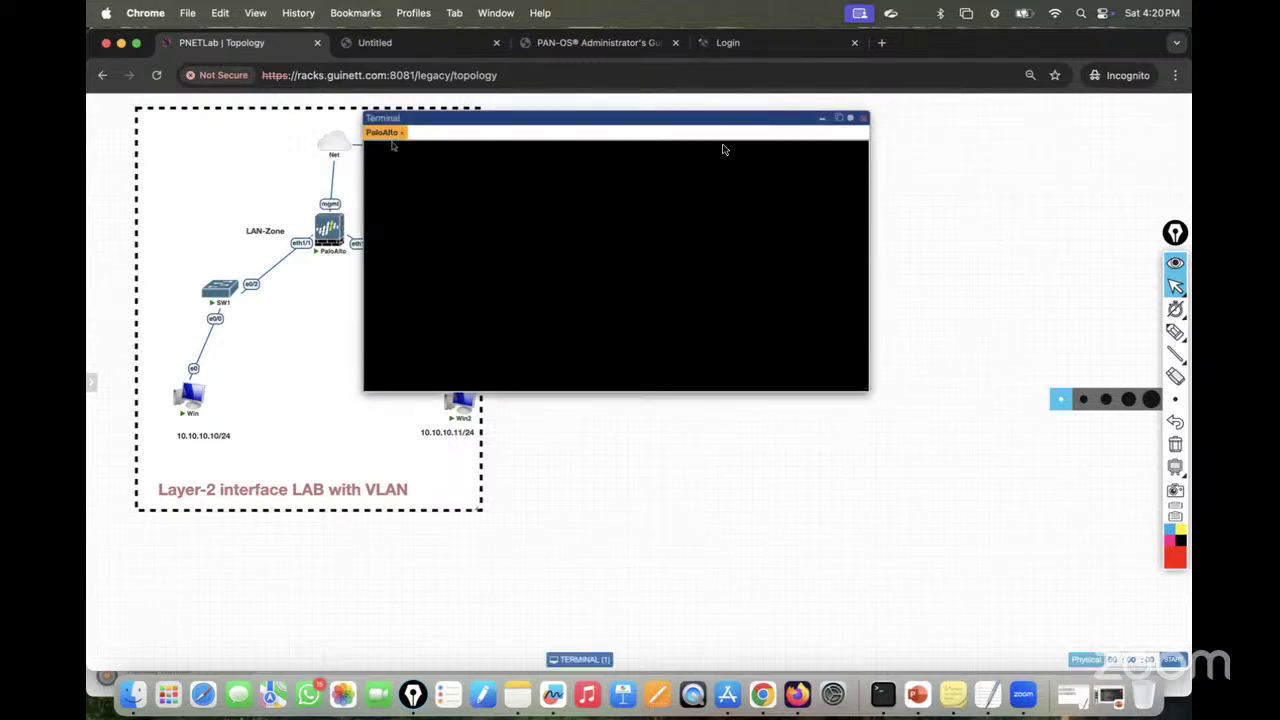
click(838, 118)
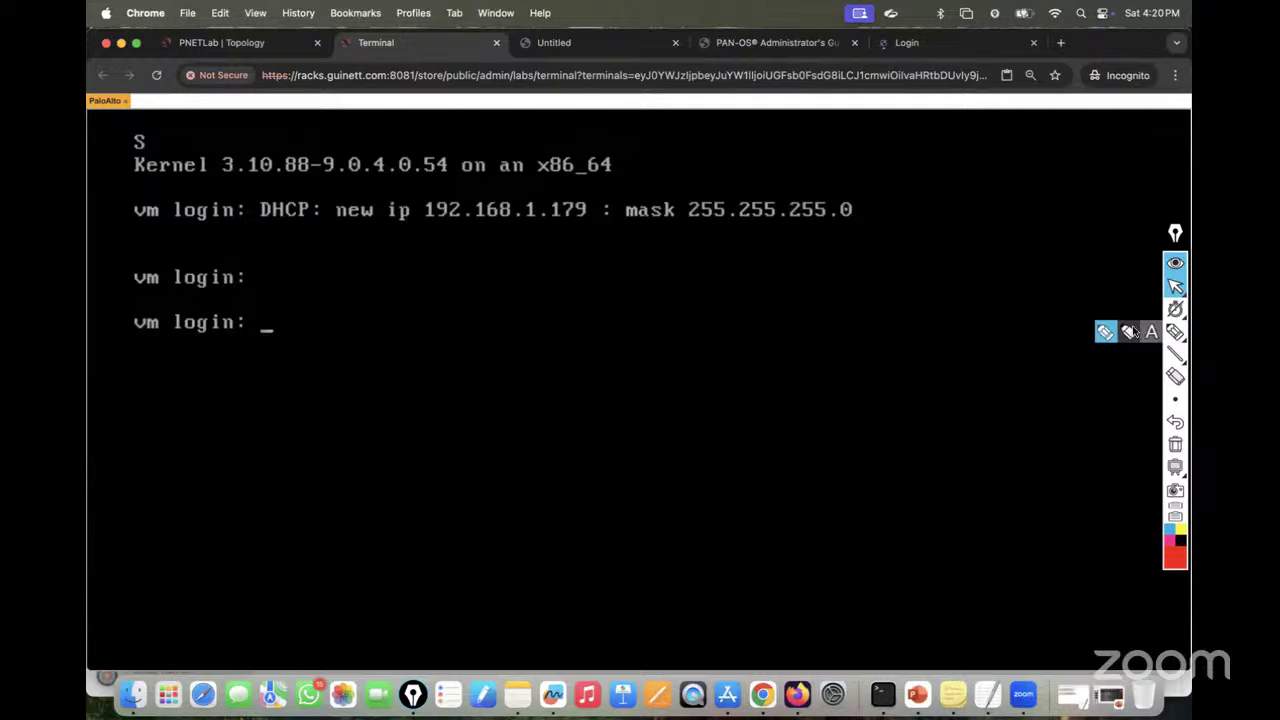
Step: Add, then remove, an on-screen annotation noting the default login credentials
click(1151, 332)
click(686, 317)
text(adm)
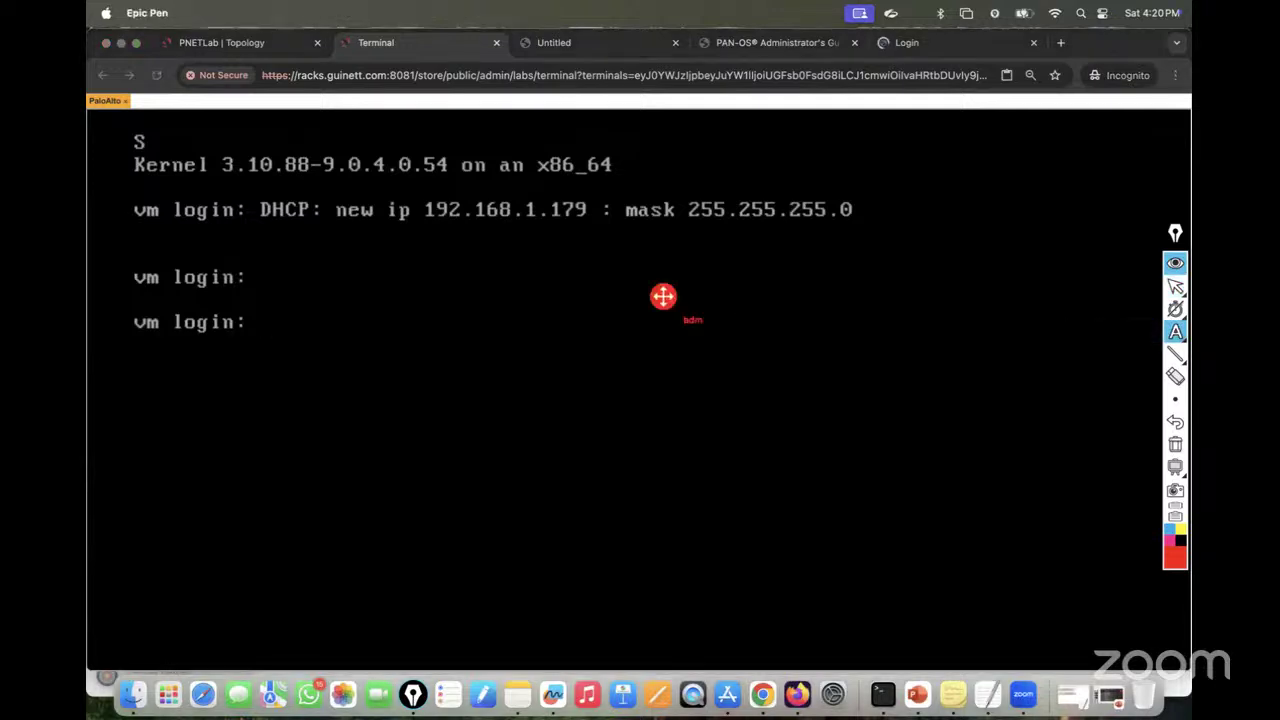
text(in/admin)
click(1174, 444)
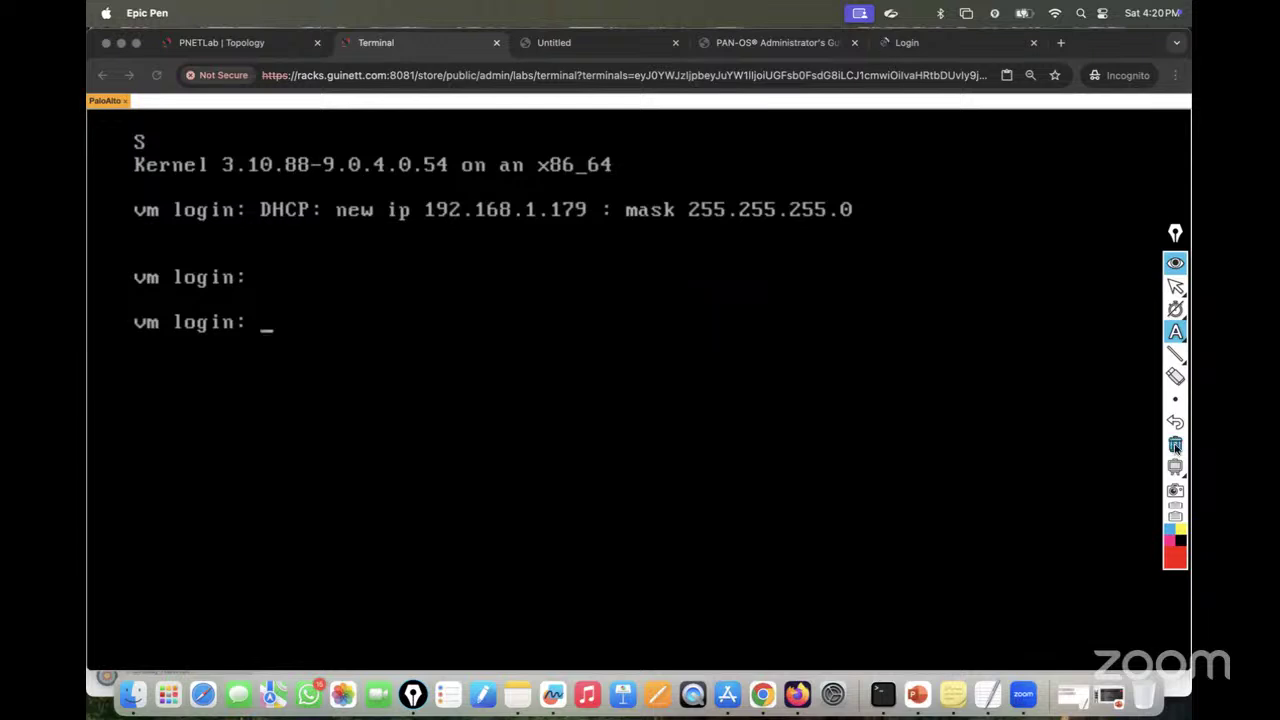
click(1176, 288)
Step: Log in to the console as admin and replace the default password with a new one
click(443, 346)
text(adm)
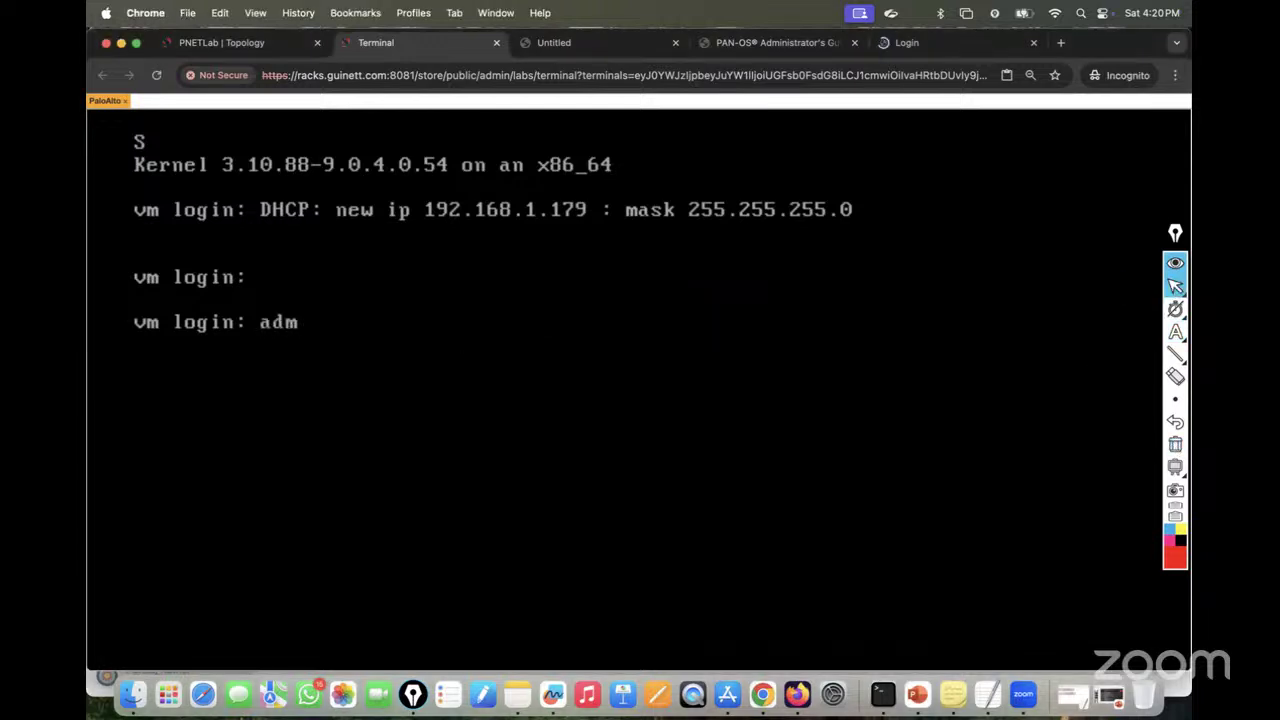
text(in)
key(Return)
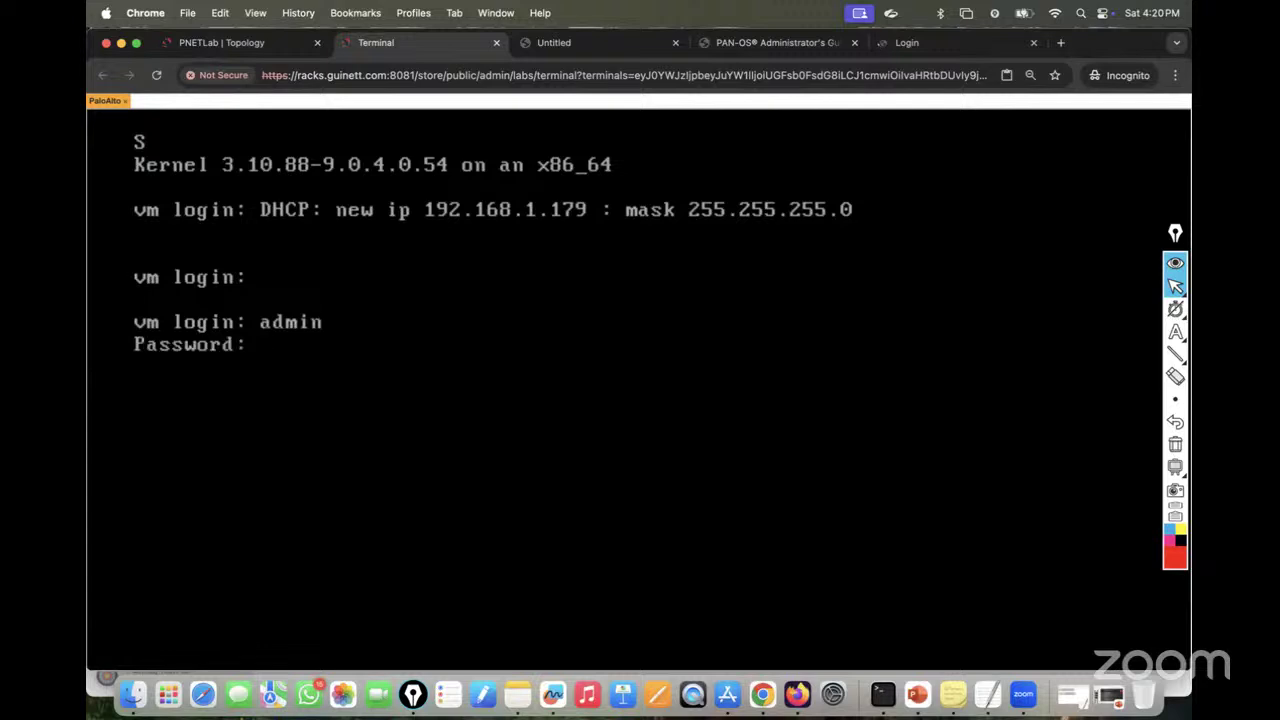
key(Return)
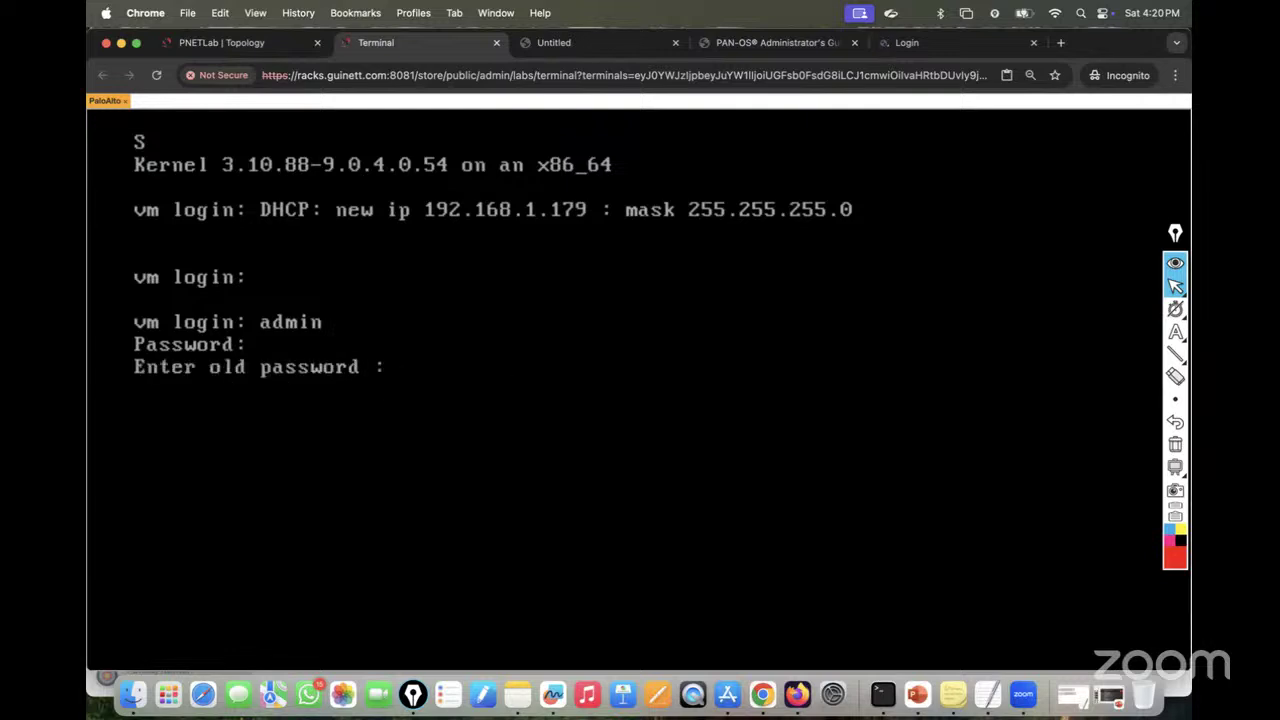
key(Return)
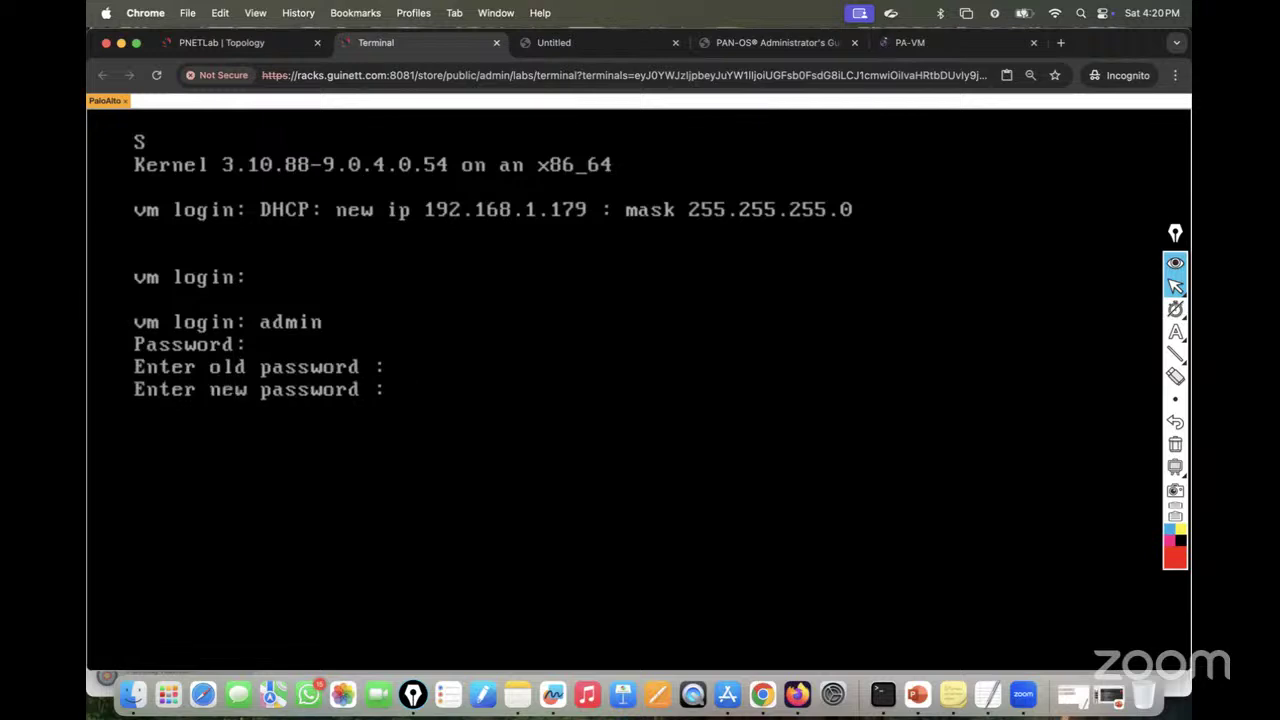
key(Return)
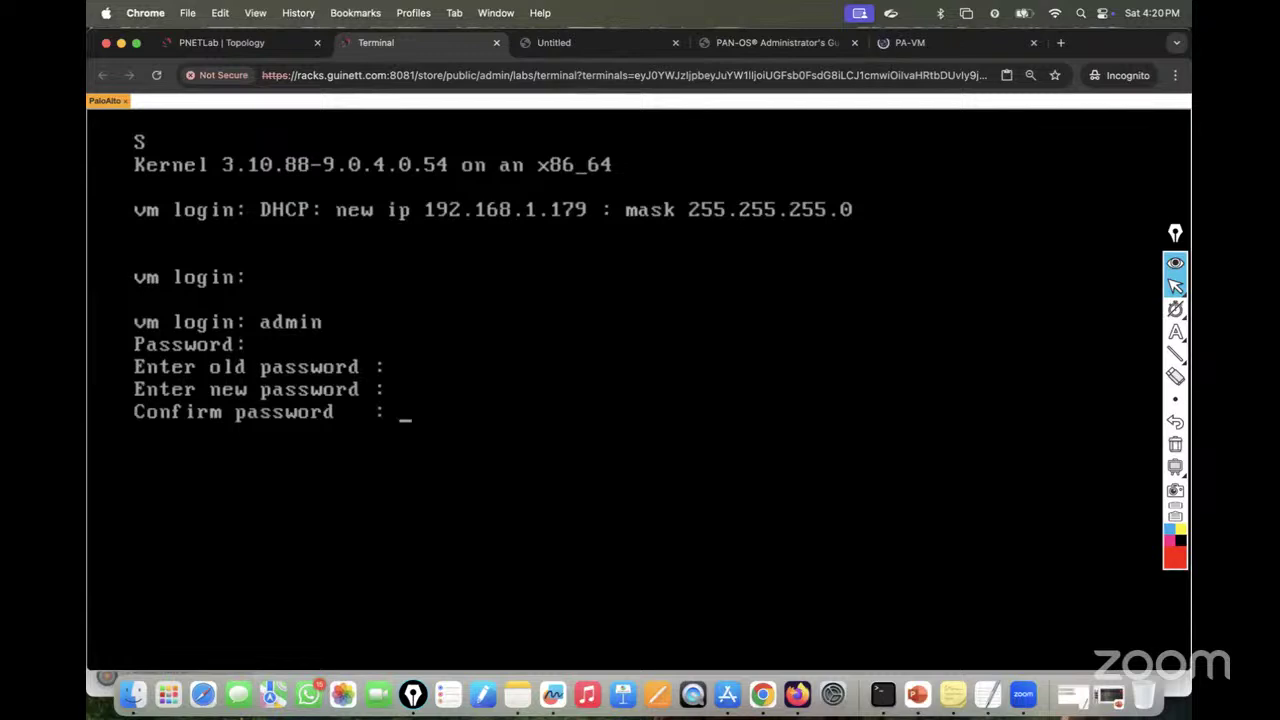
key(Return)
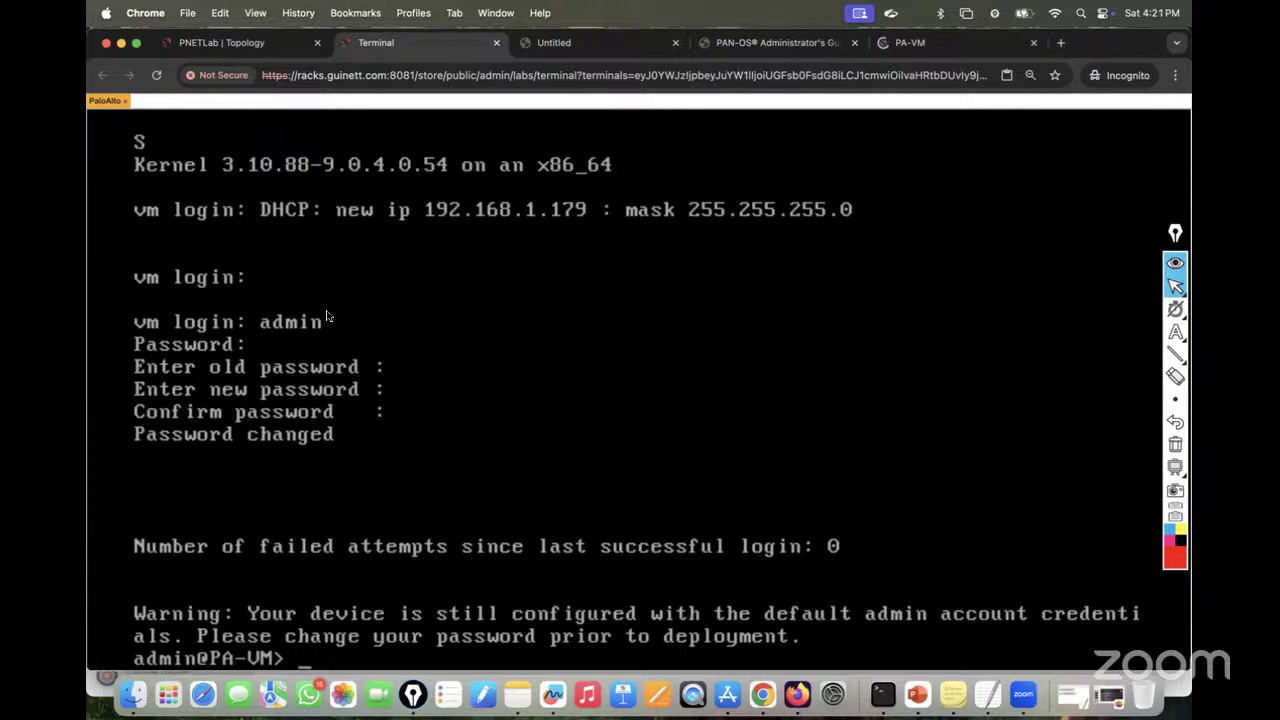
Step: Run 'show system info' on the firewall CLI, confirming its DHCP address 192.168.1.179
key(Return)
key(Return)
key(Return)
key(Return)
key(Return)
key(Return)
key(Return)
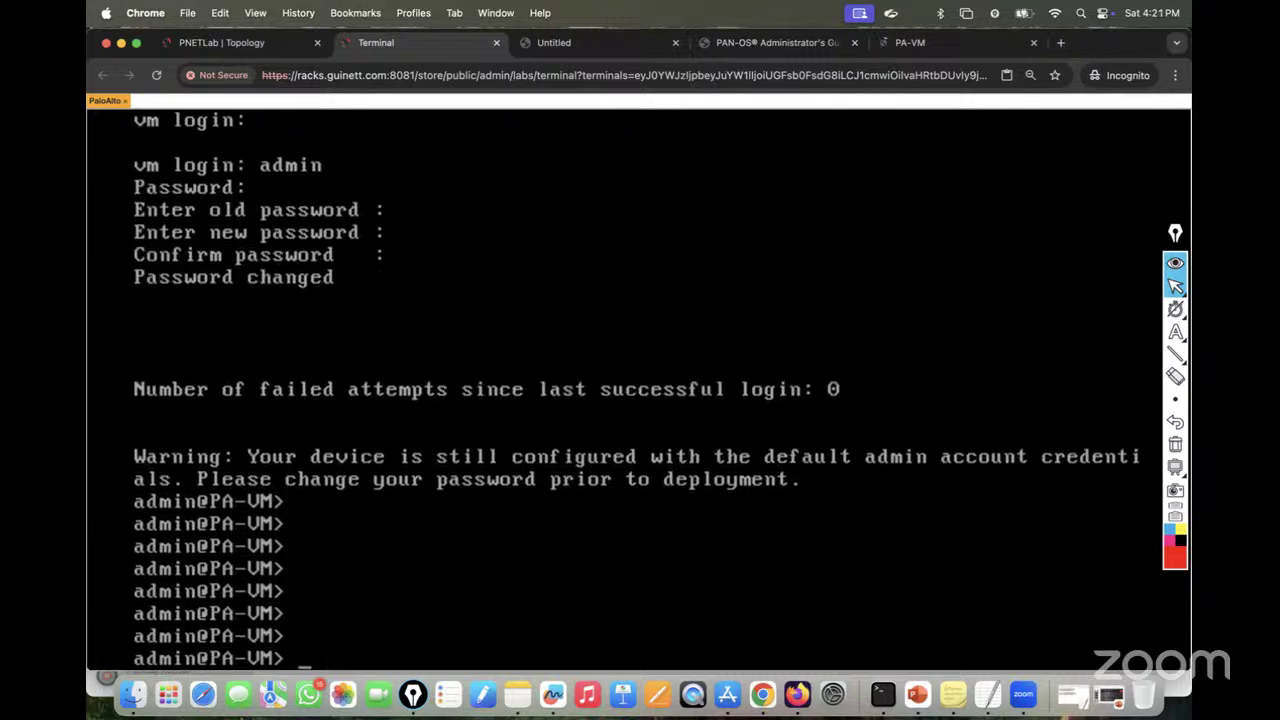
click(914, 50)
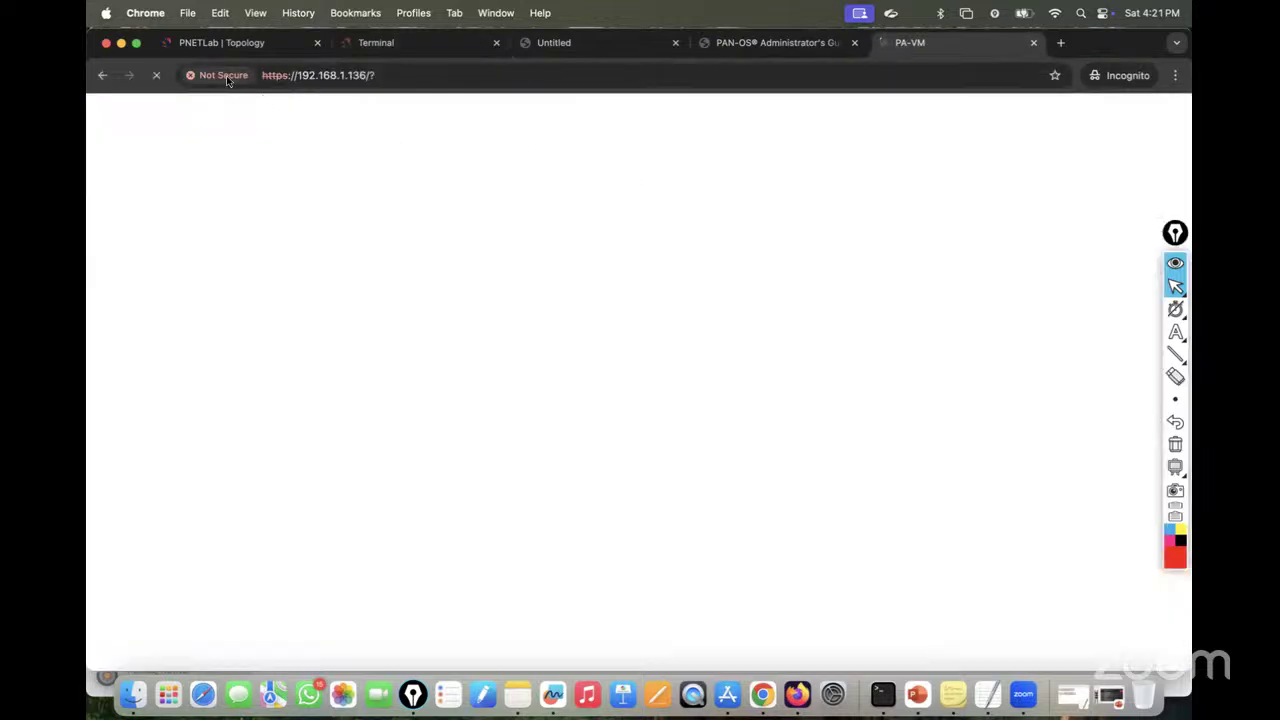
click(410, 45)
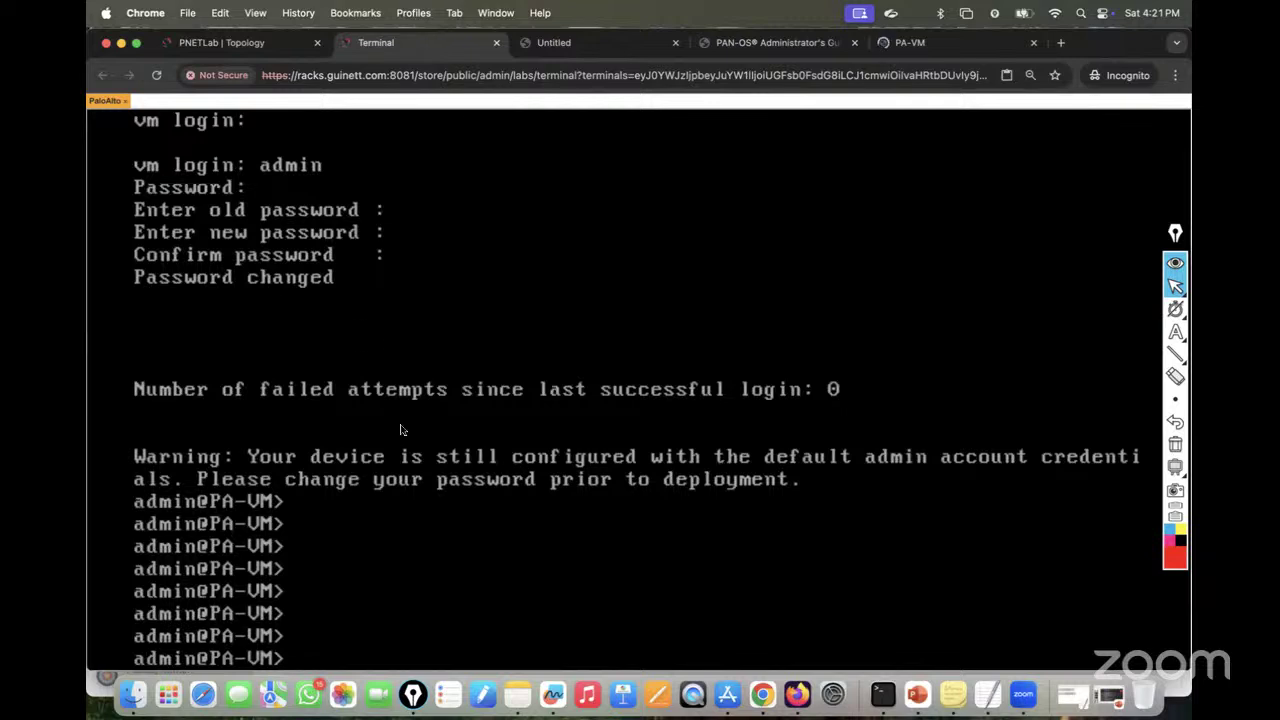
click(228, 45)
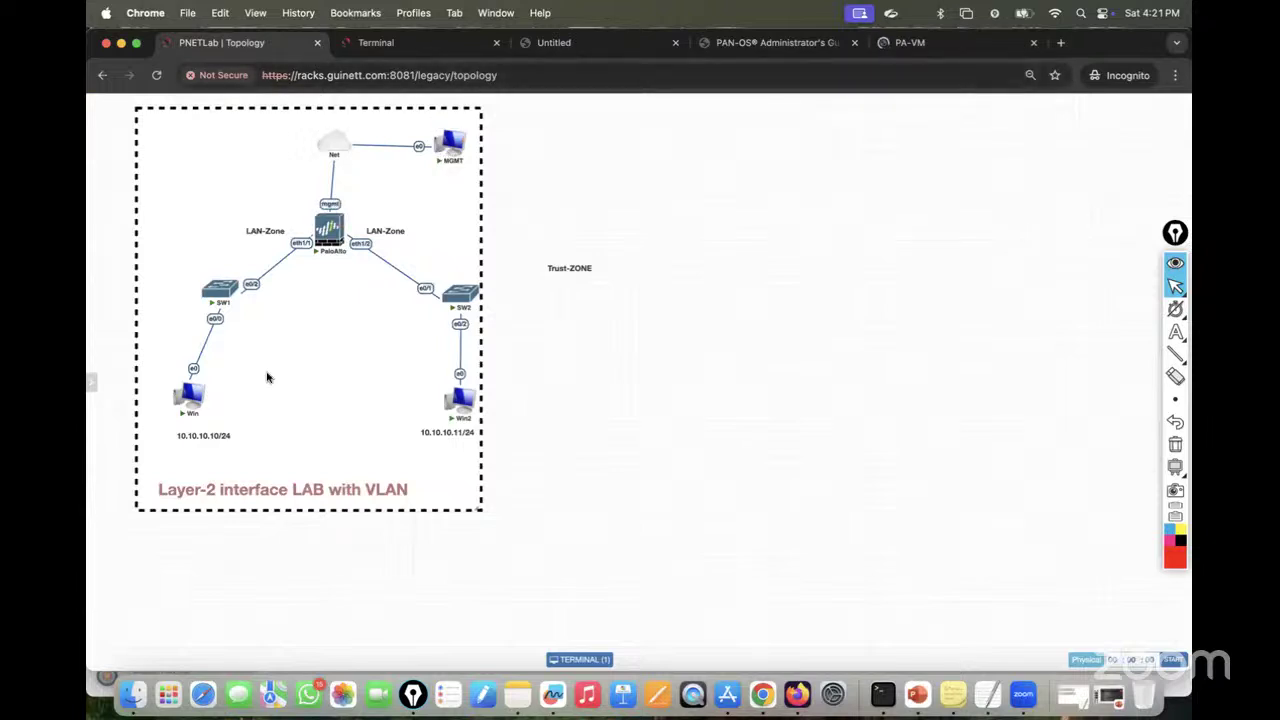
click(401, 44)
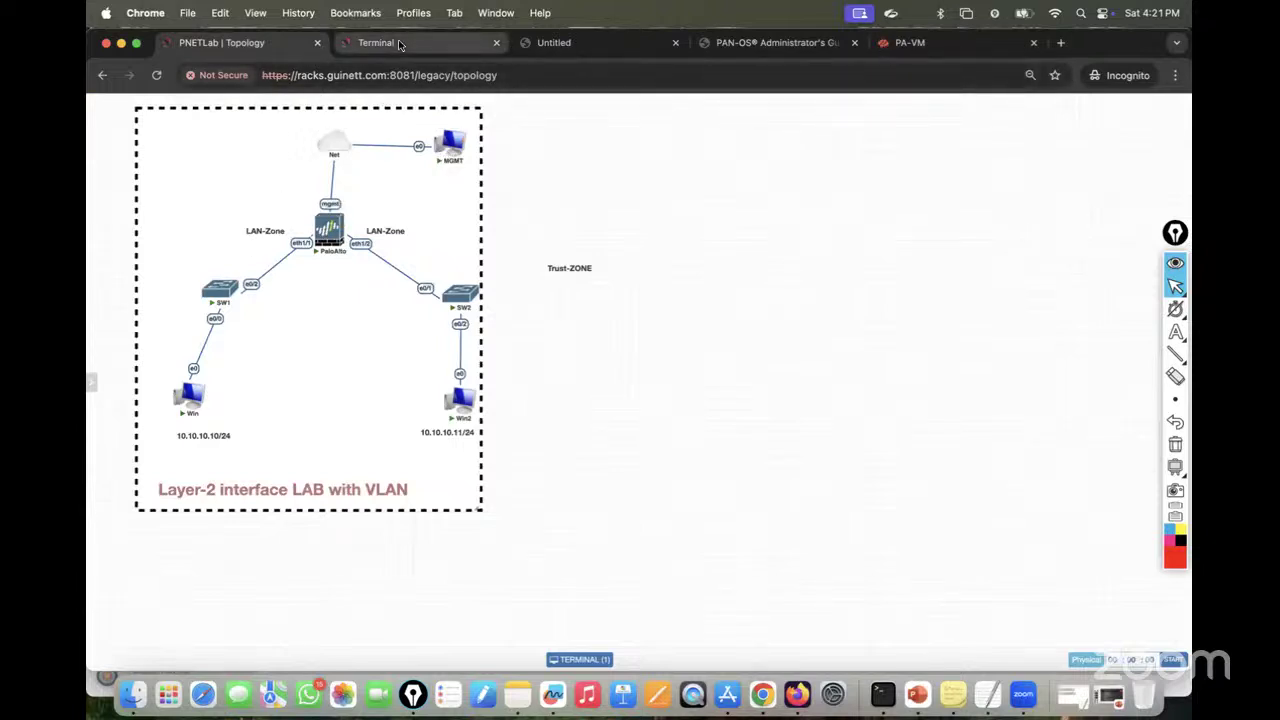
text(show s)
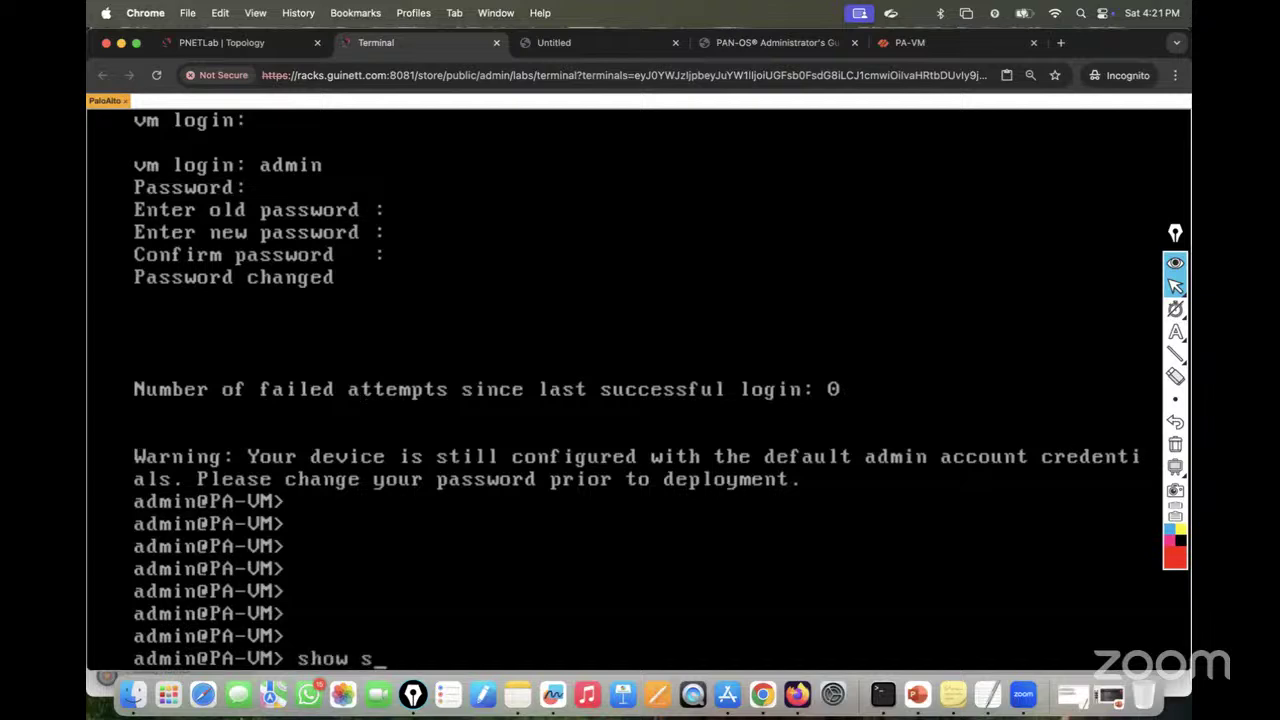
text(ystem info)
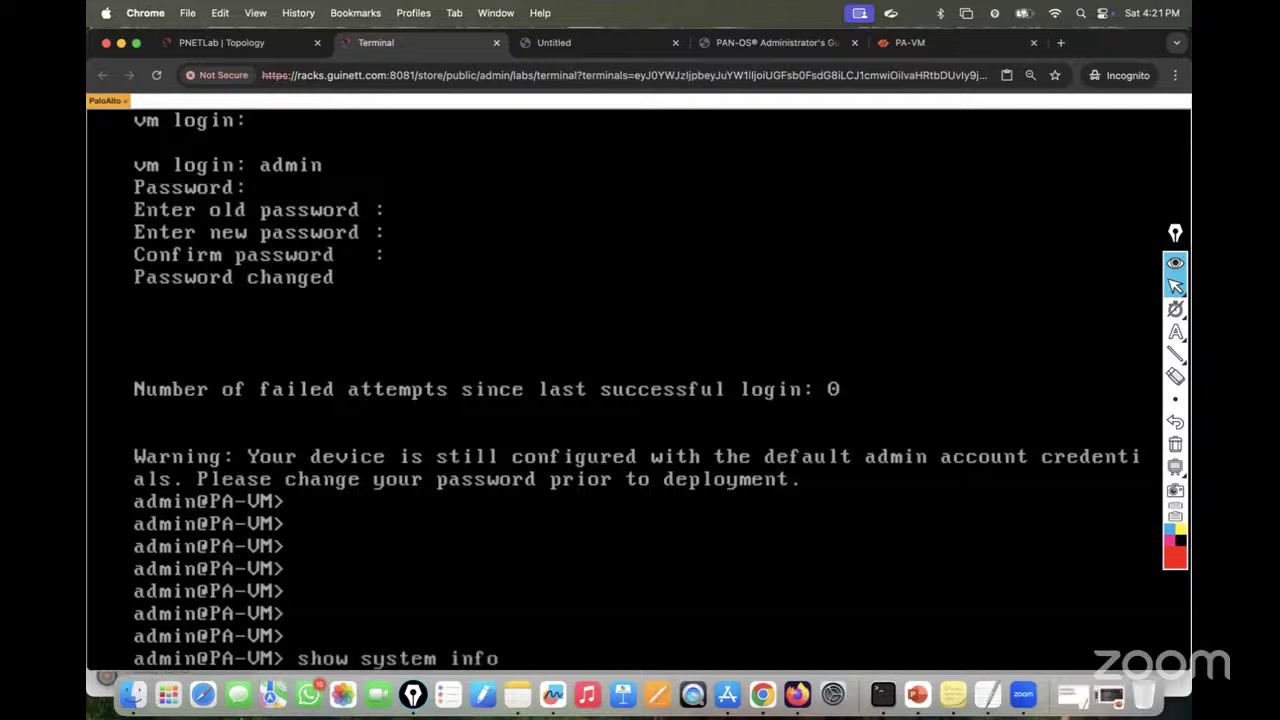
key(Return)
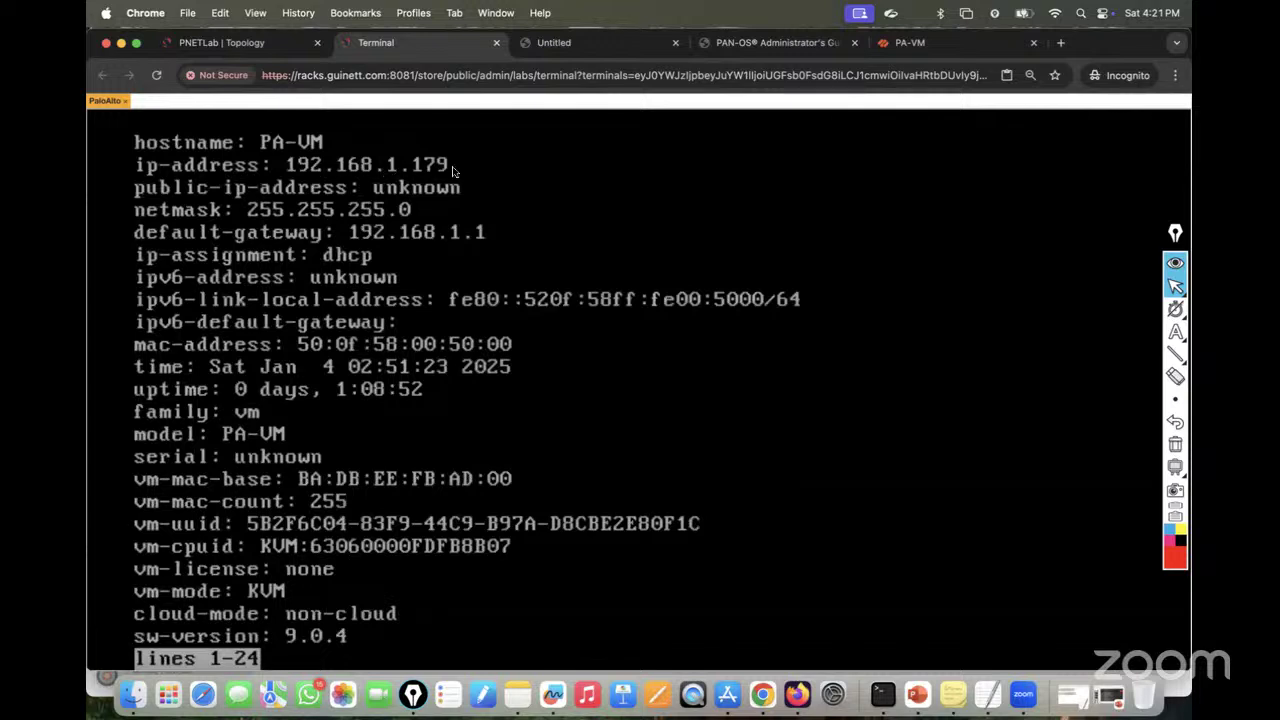
click(230, 42)
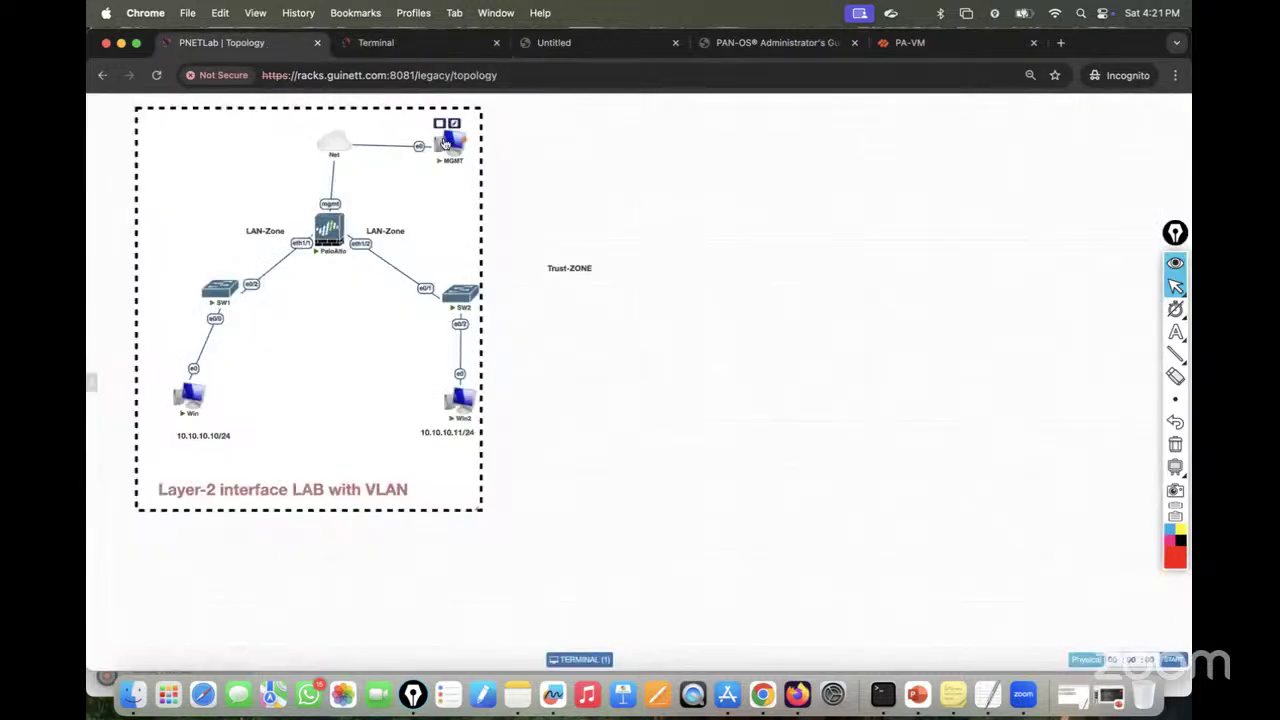
Step: Open the MGMT host's console and sign in to Windows 7 with the account password
click(455, 150)
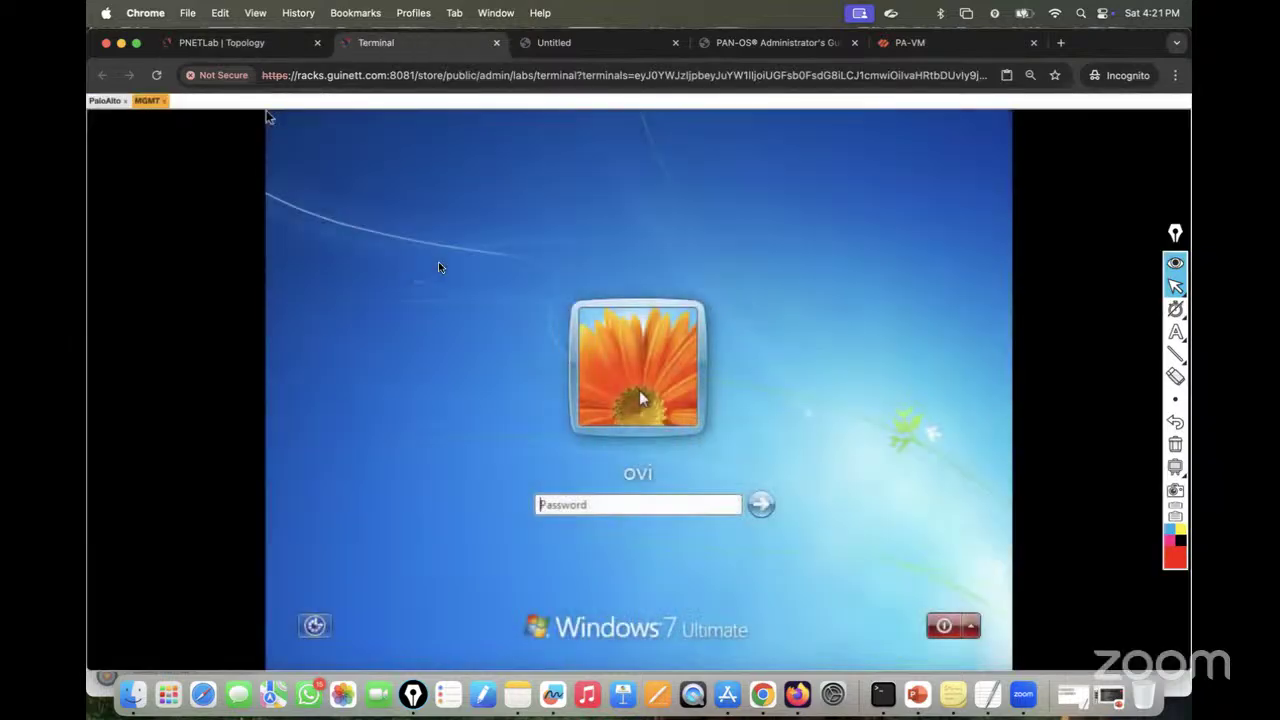
click(551, 507)
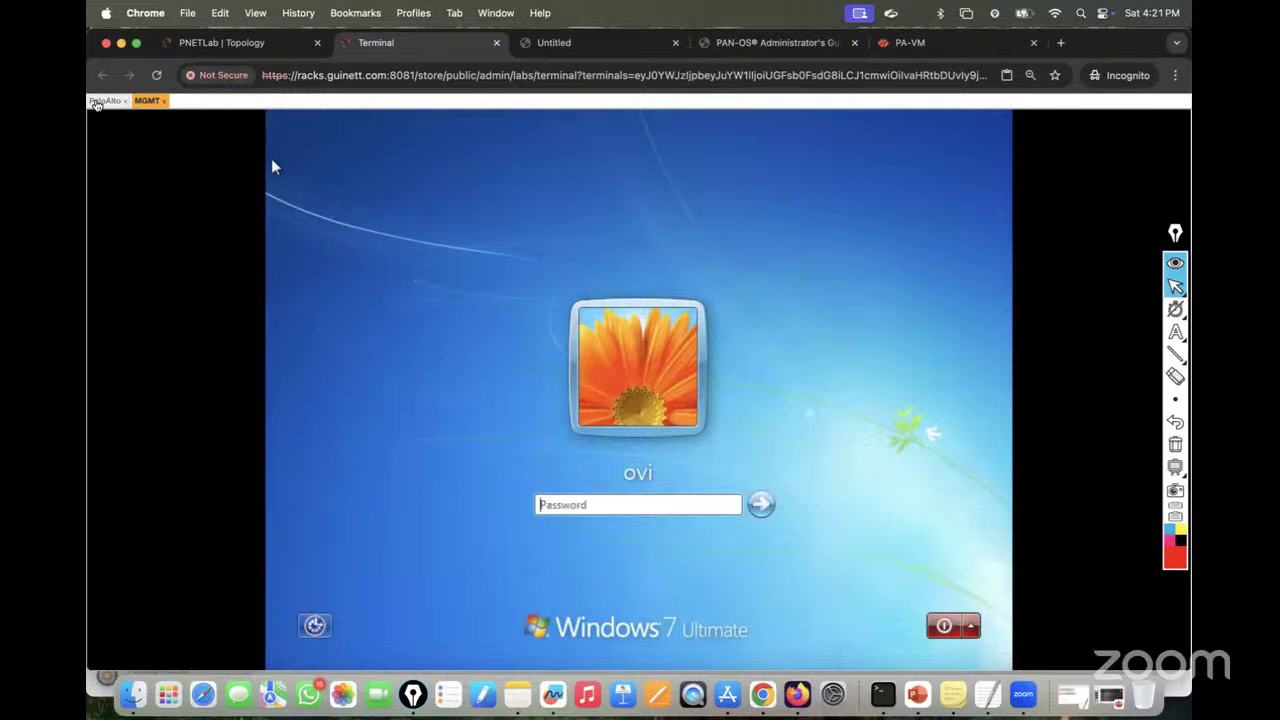
click(100, 101)
click(148, 101)
click(557, 509)
text(admin)
key(Return)
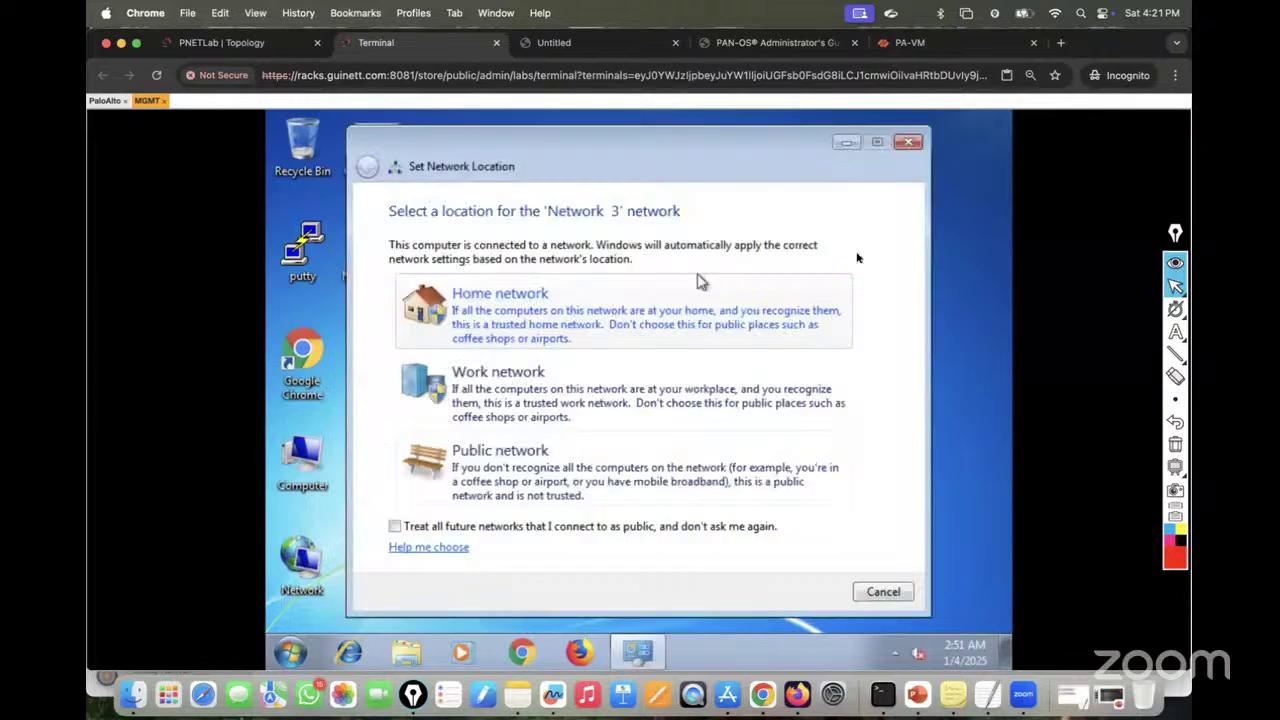
Step: Cancel the network location prompt, postpone the restart, and apply and keep 1440 × 900 resolution
click(875, 590)
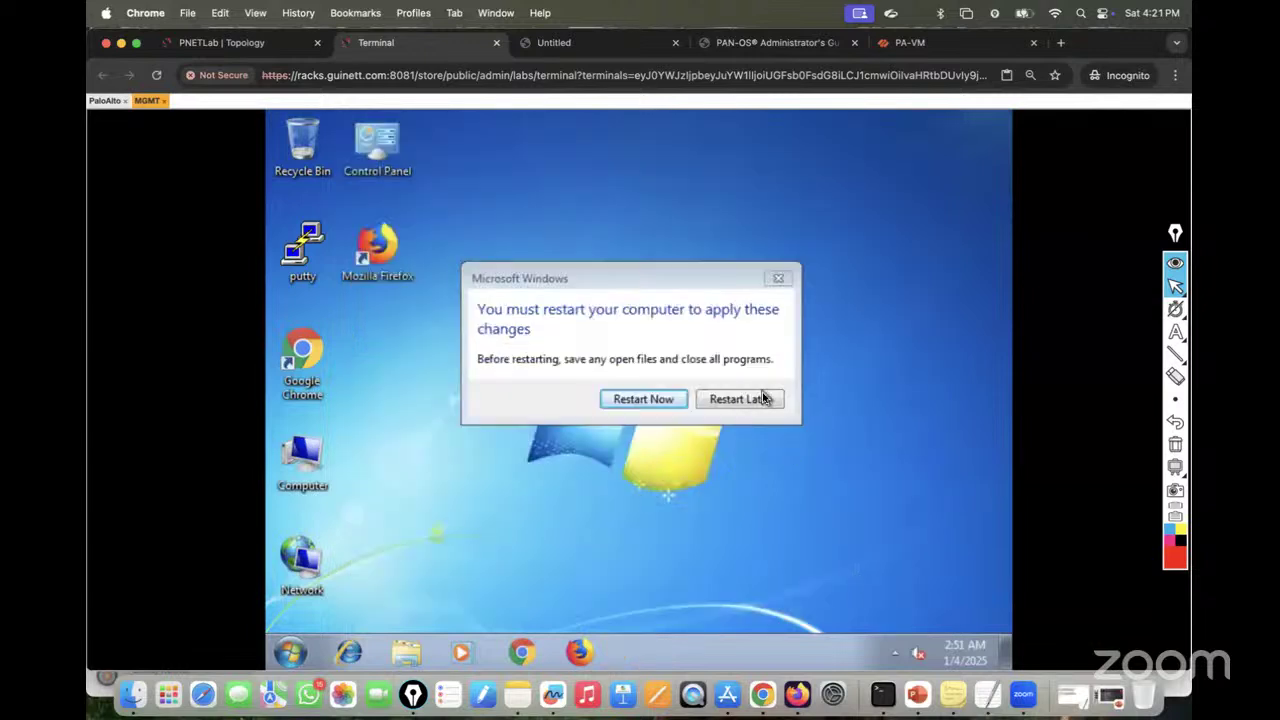
click(757, 405)
right_click(706, 254)
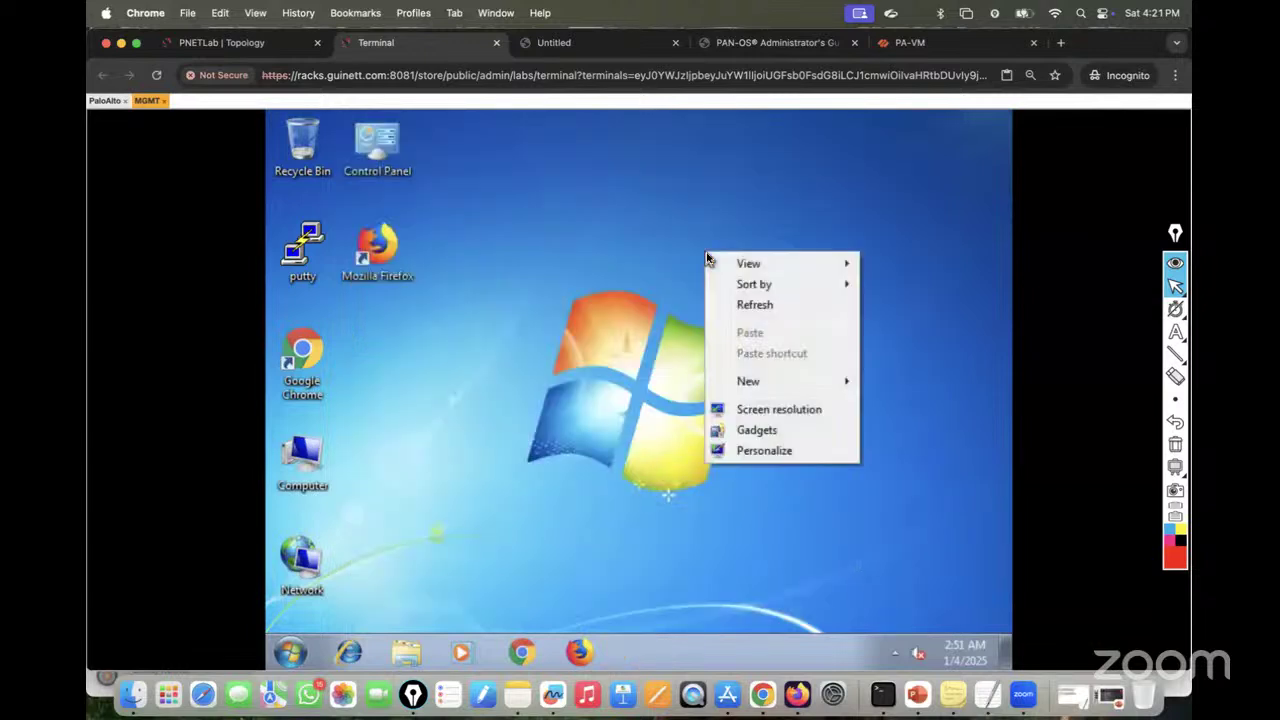
click(759, 412)
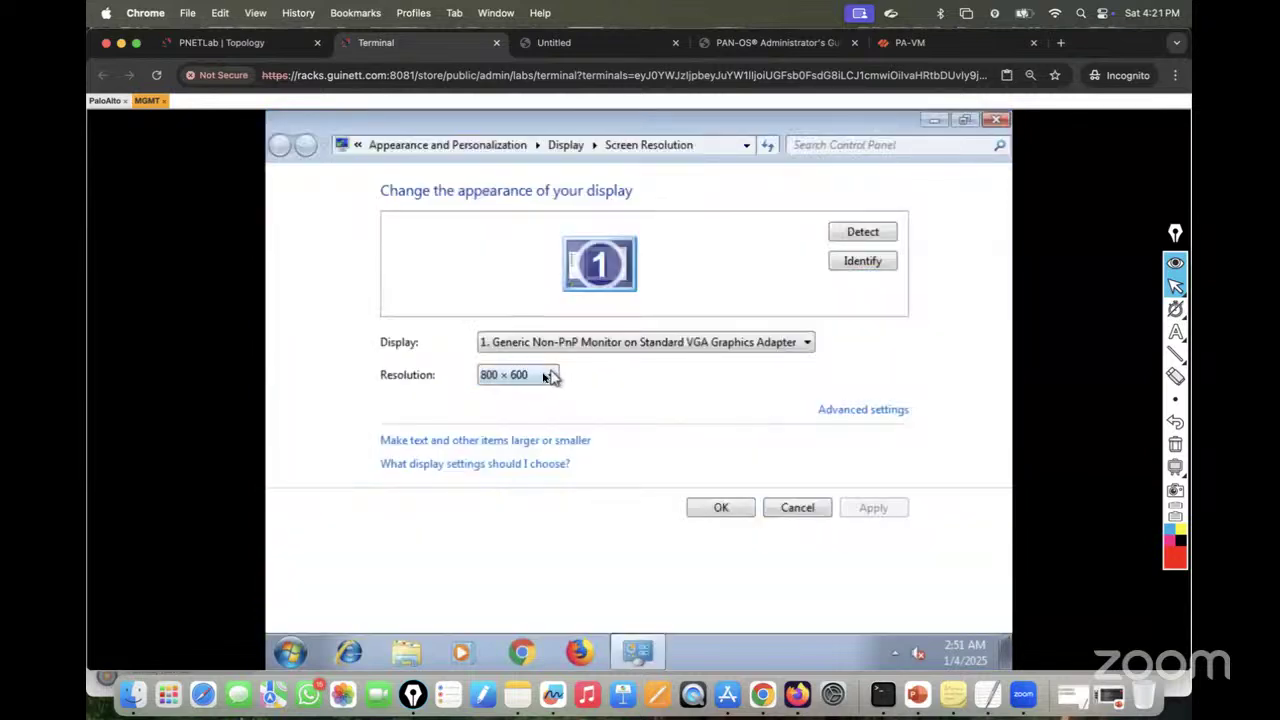
click(550, 376)
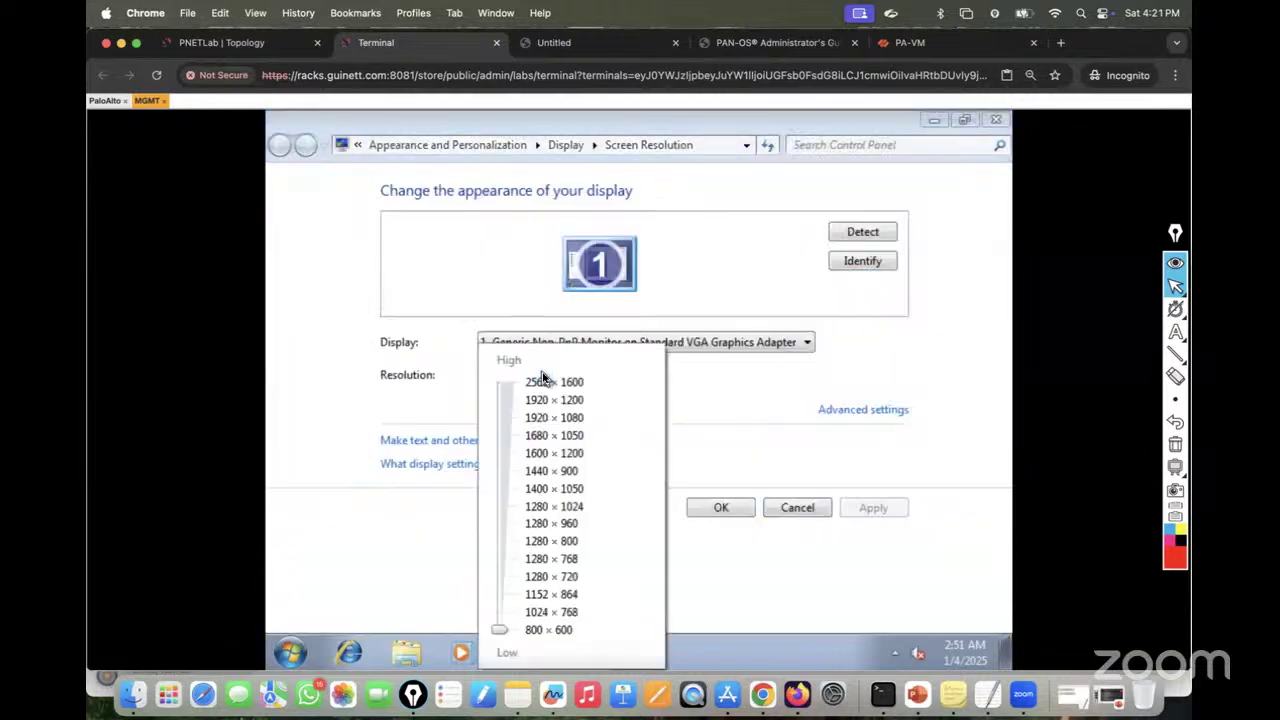
click(548, 471)
click(868, 514)
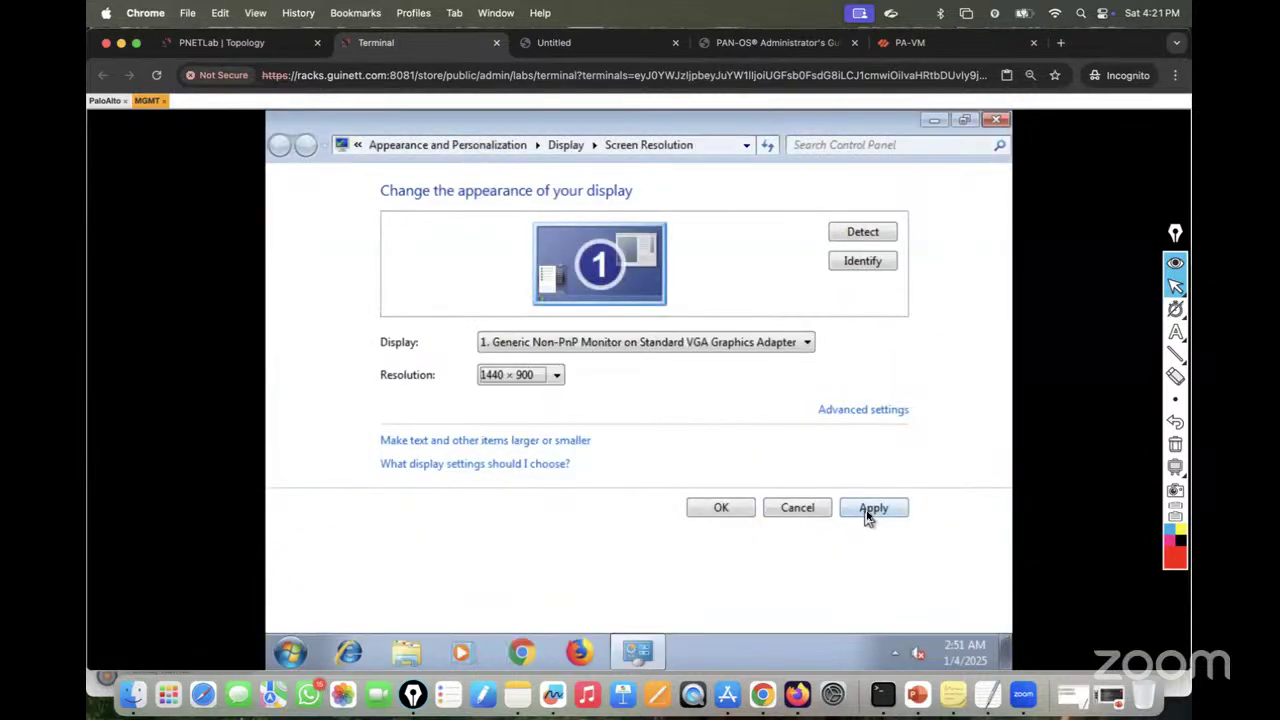
click(870, 510)
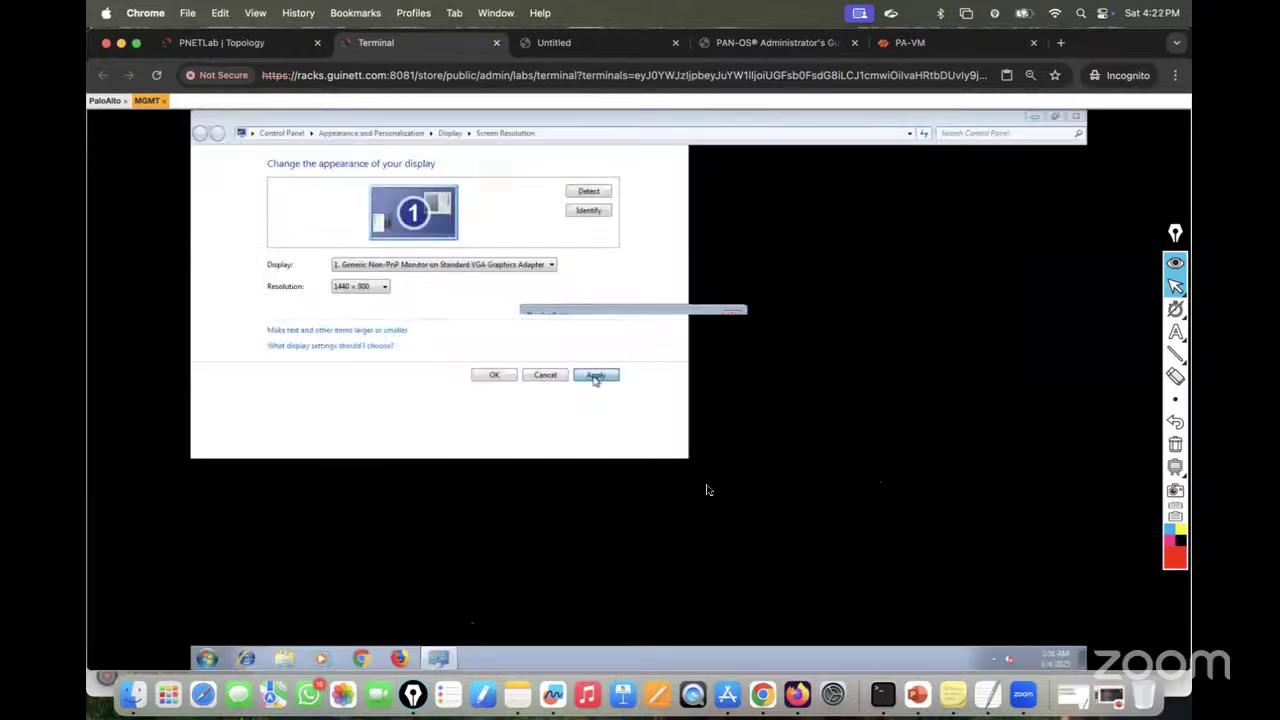
click(657, 373)
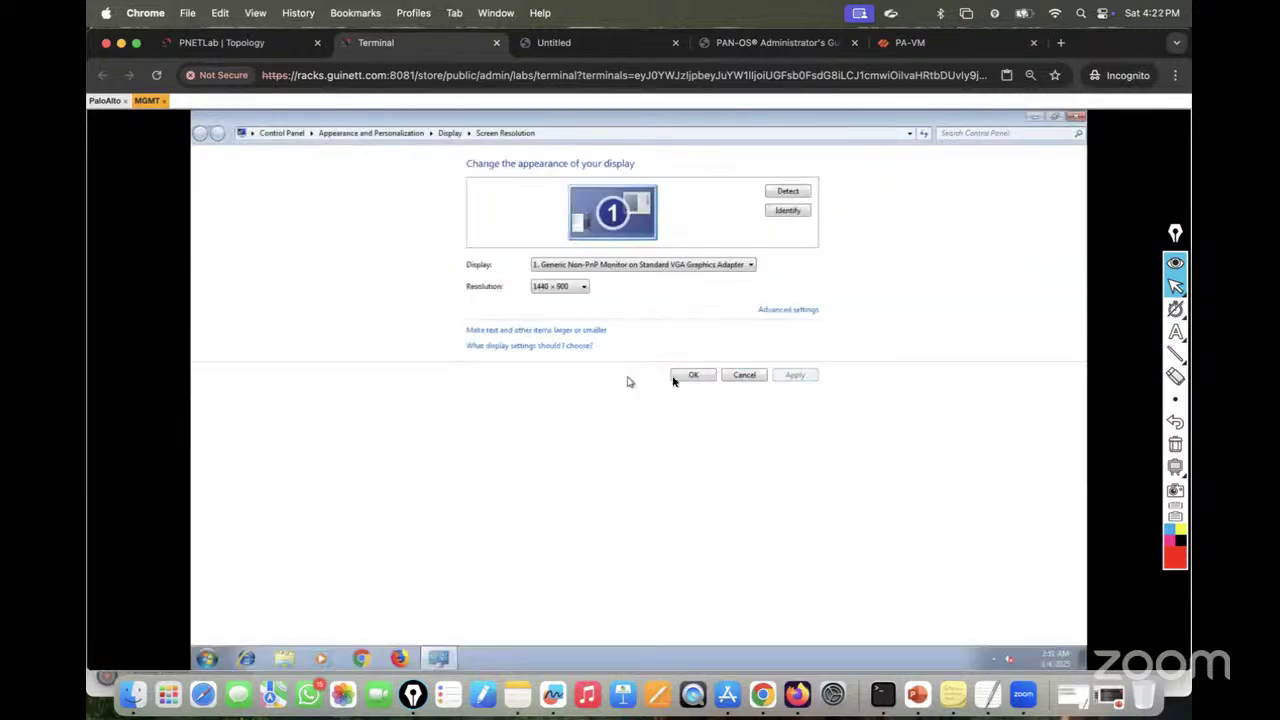
click(687, 377)
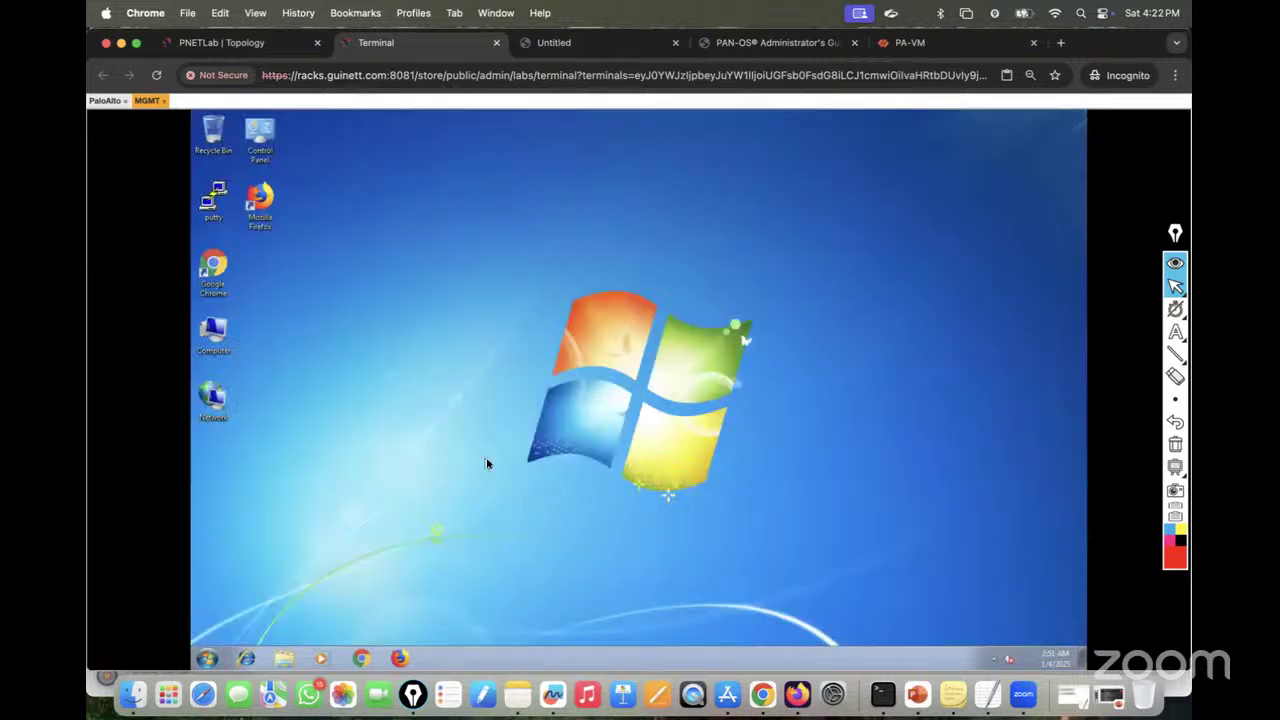
Step: Launch the command prompt on the MGMT host and run ipconfig to check its address
click(208, 659)
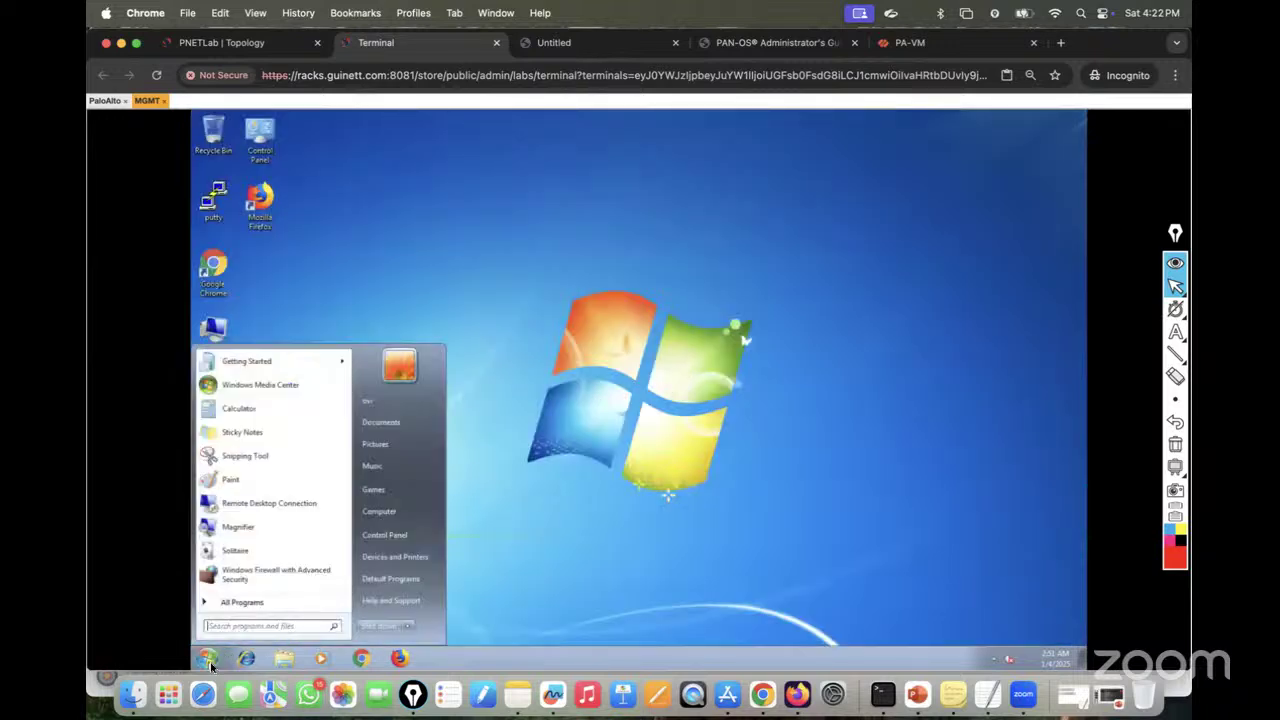
text(cmd)
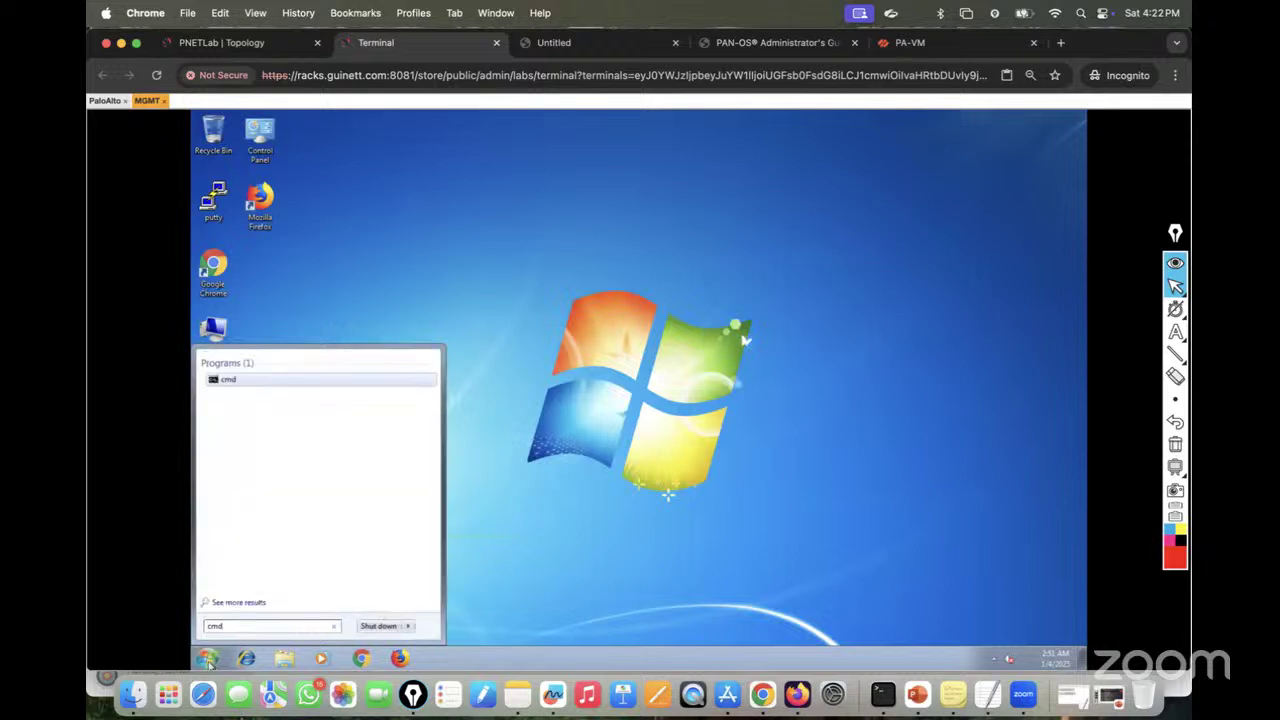
key(Return)
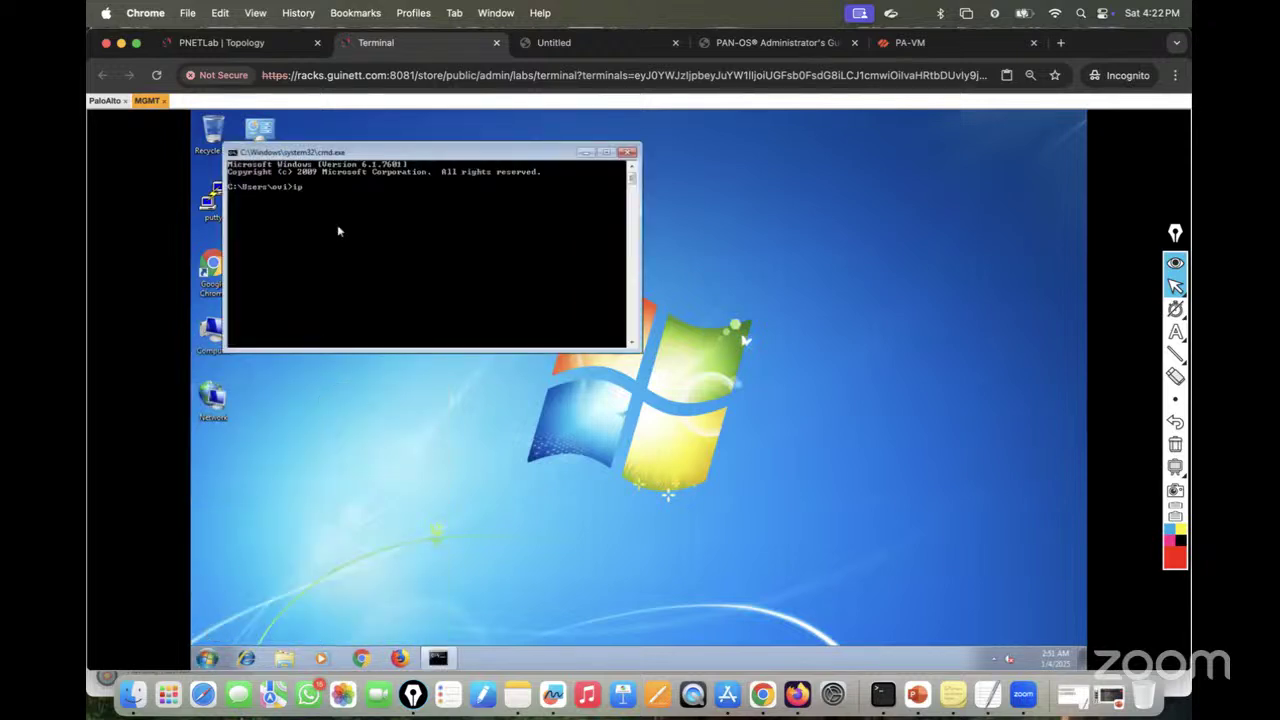
text(ipconfig)
key(Return)
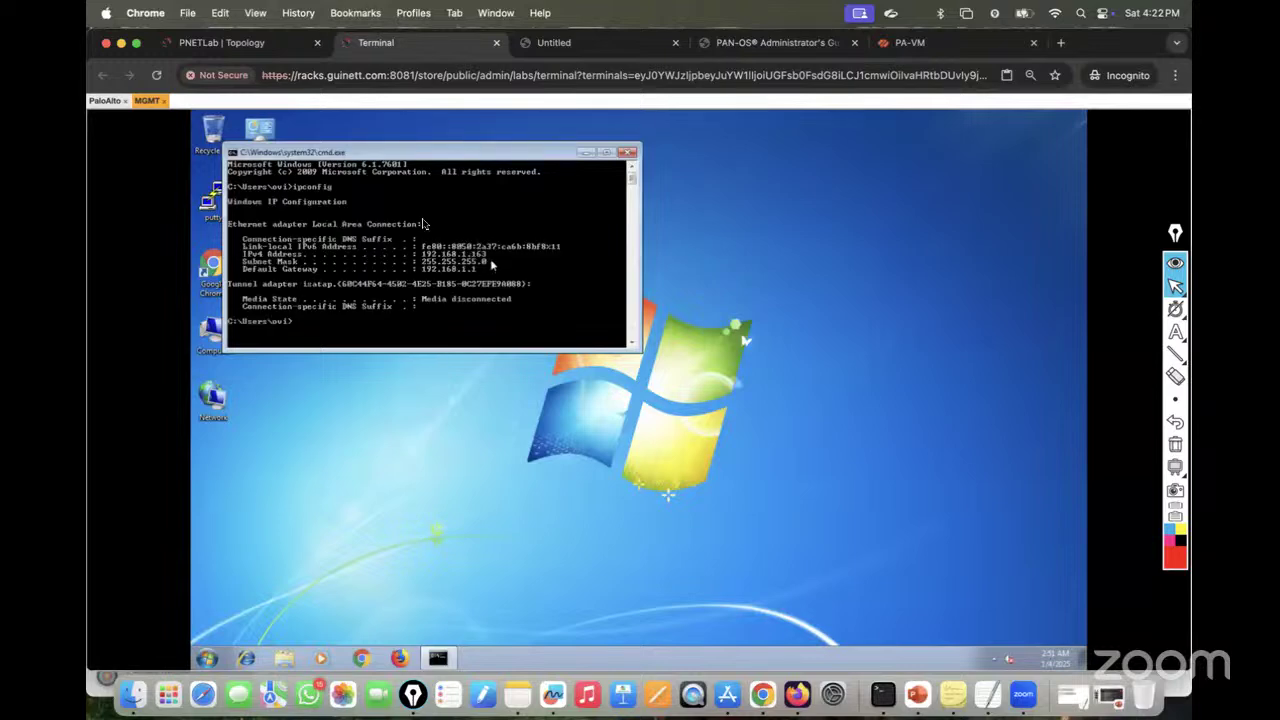
Step: Stop the ping to 192.168.1.179 after replies, close the command prompt, and start Chrome
click(105, 100)
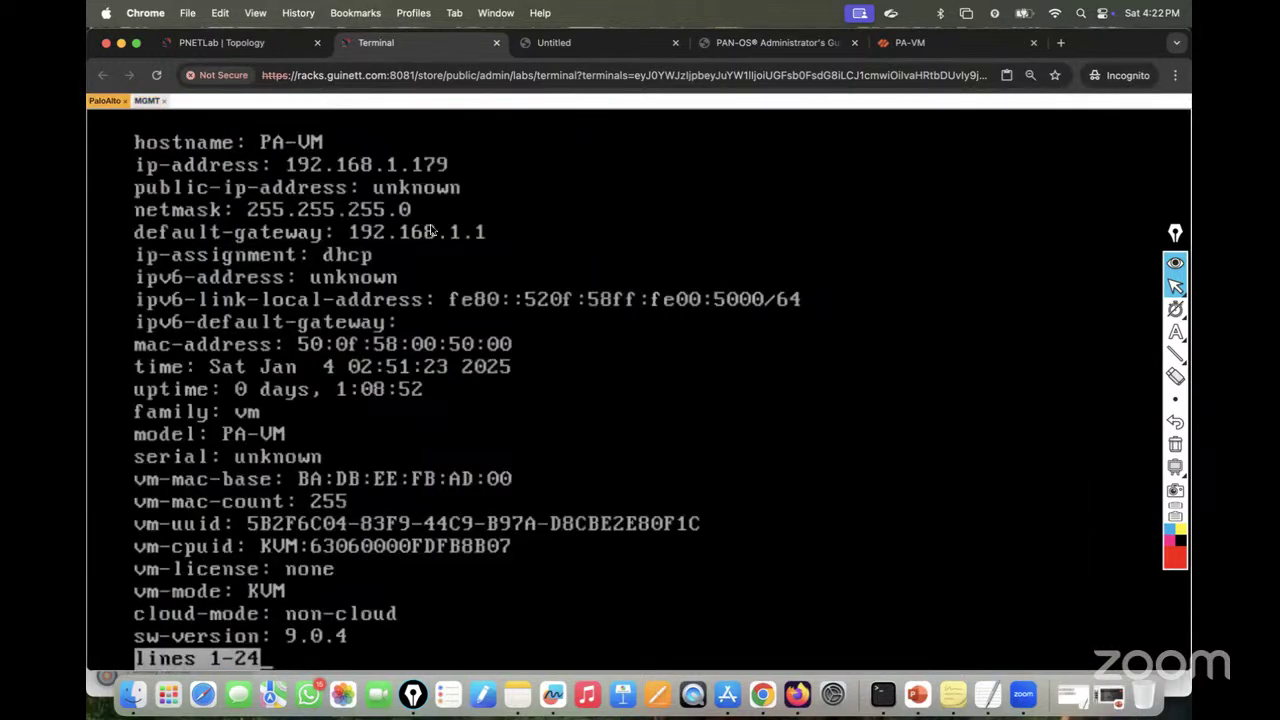
click(166, 101)
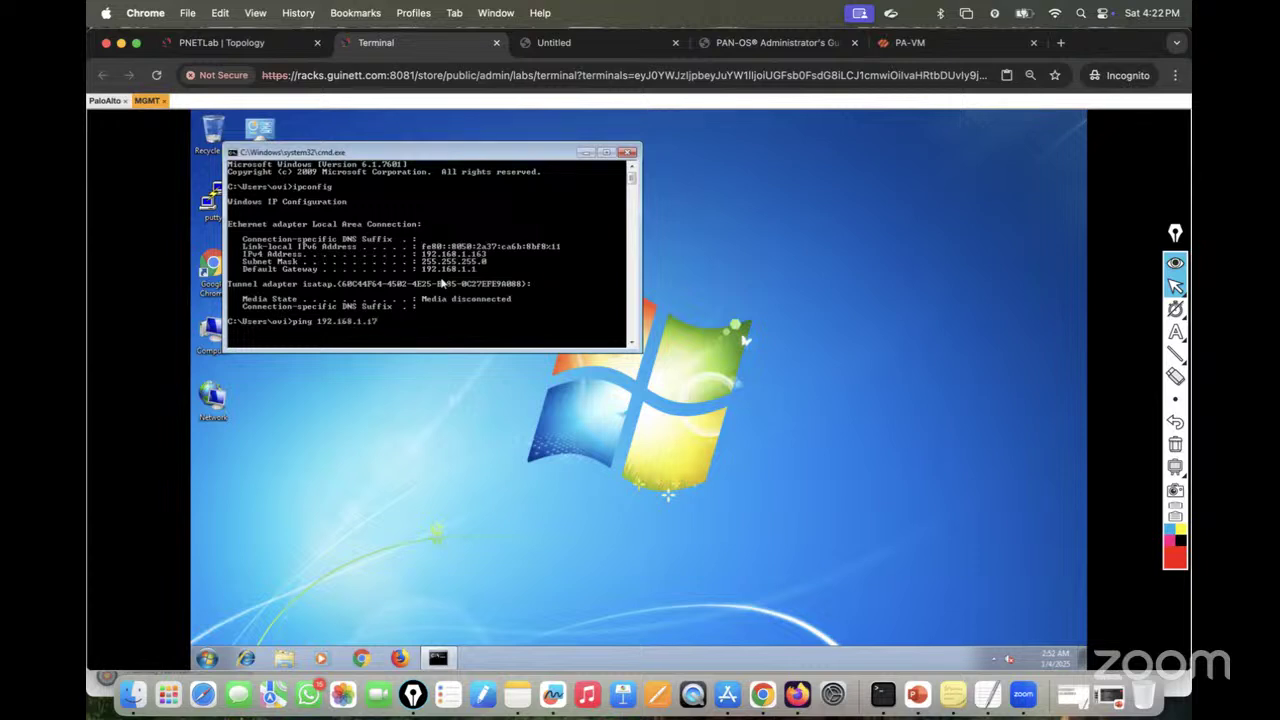
key(Return)
key(ctrl+c)
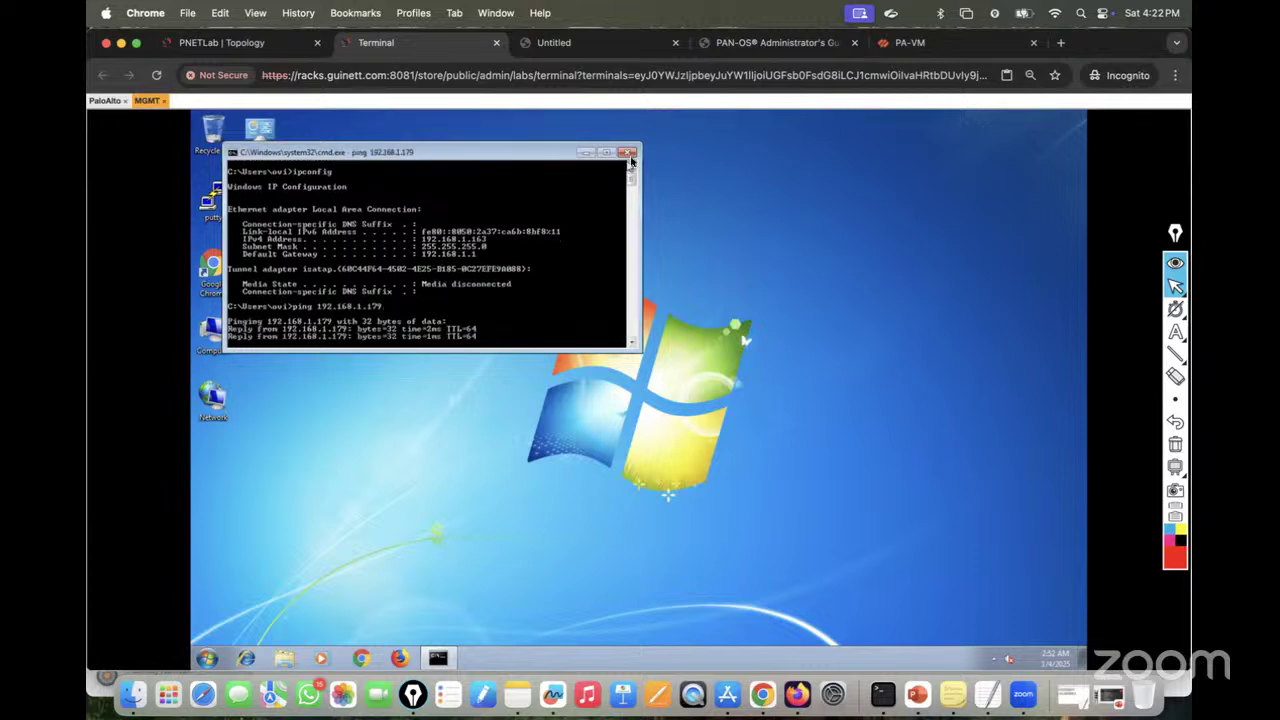
click(627, 153)
click(362, 657)
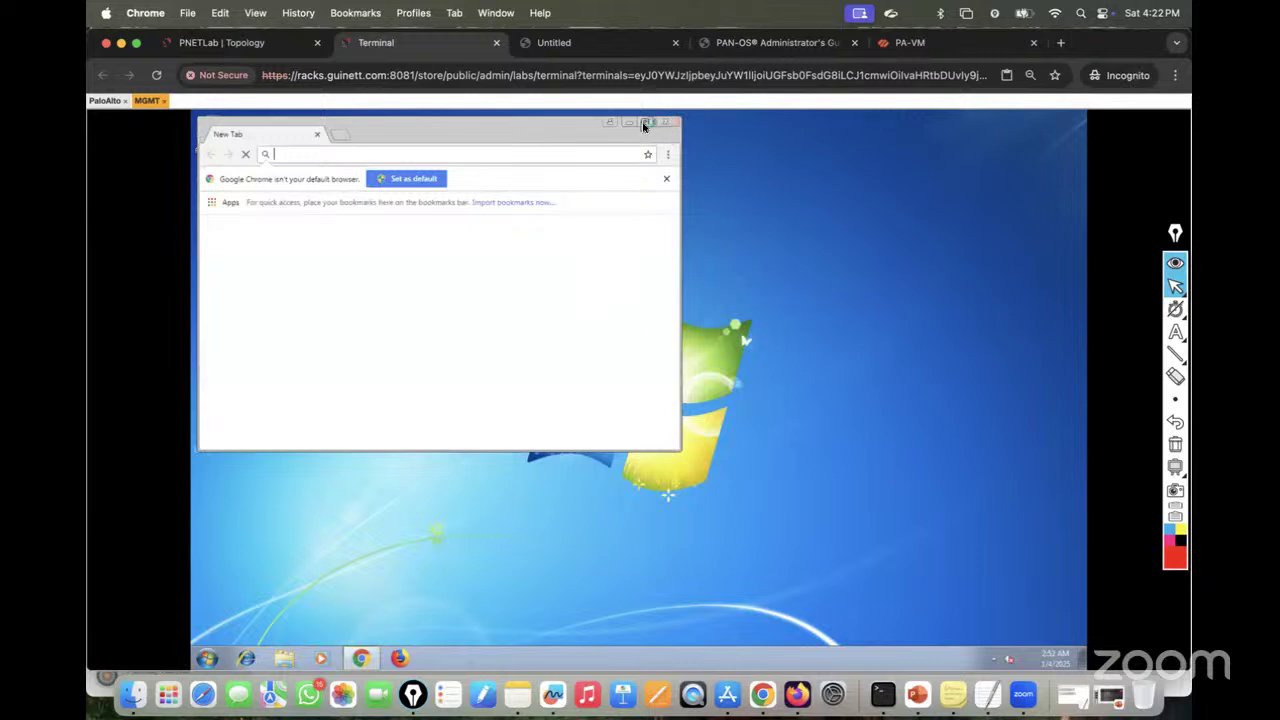
click(646, 122)
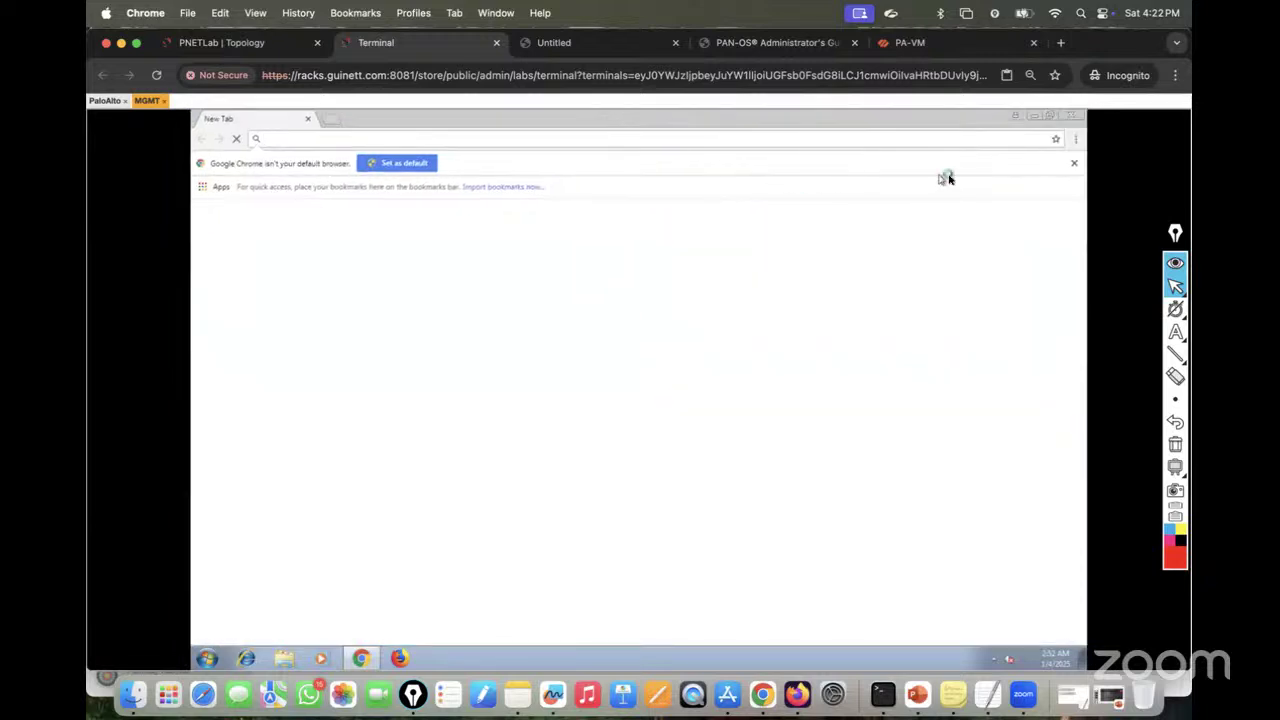
click(1074, 163)
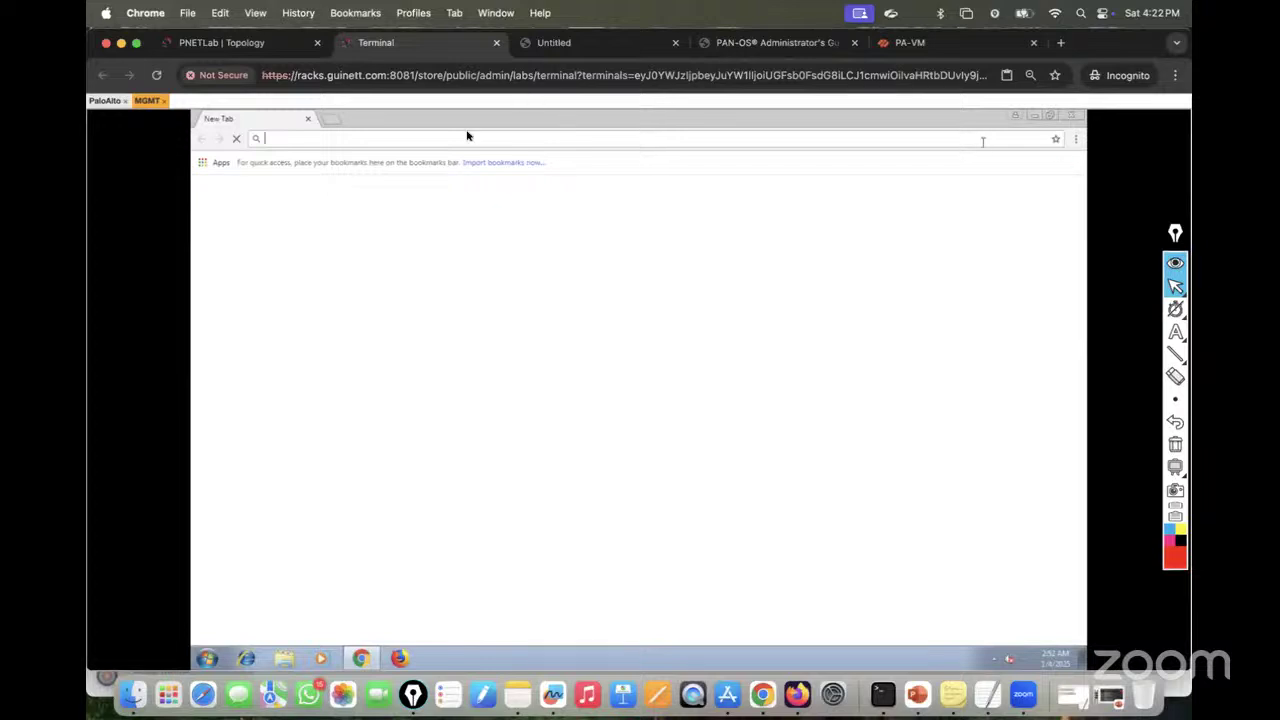
text(https:)
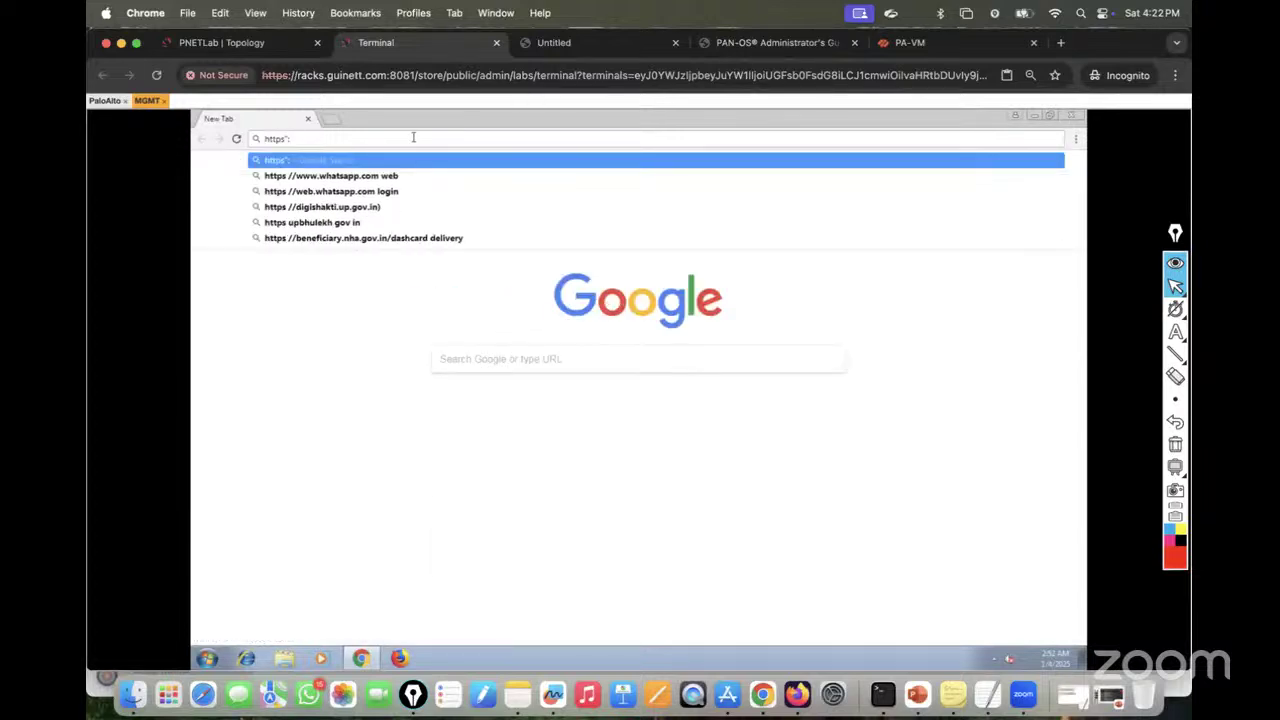
key(BackSpace)
text(://1)
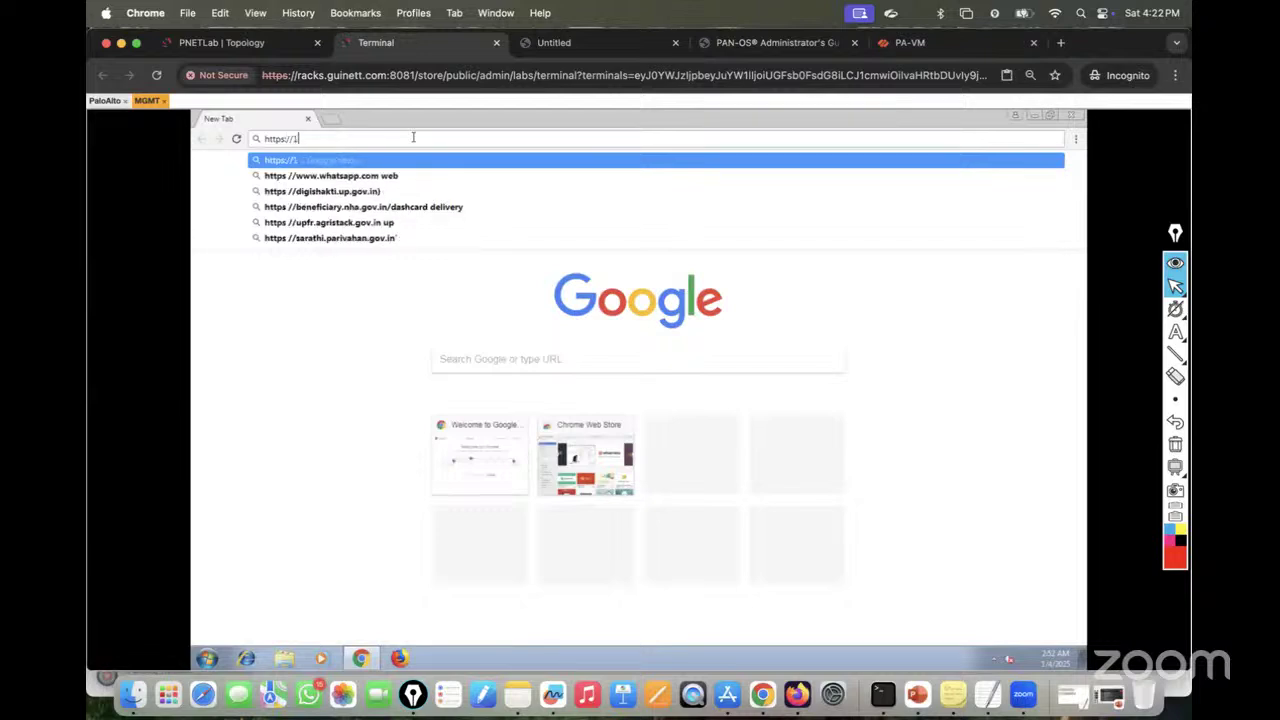
text(92.168.1)
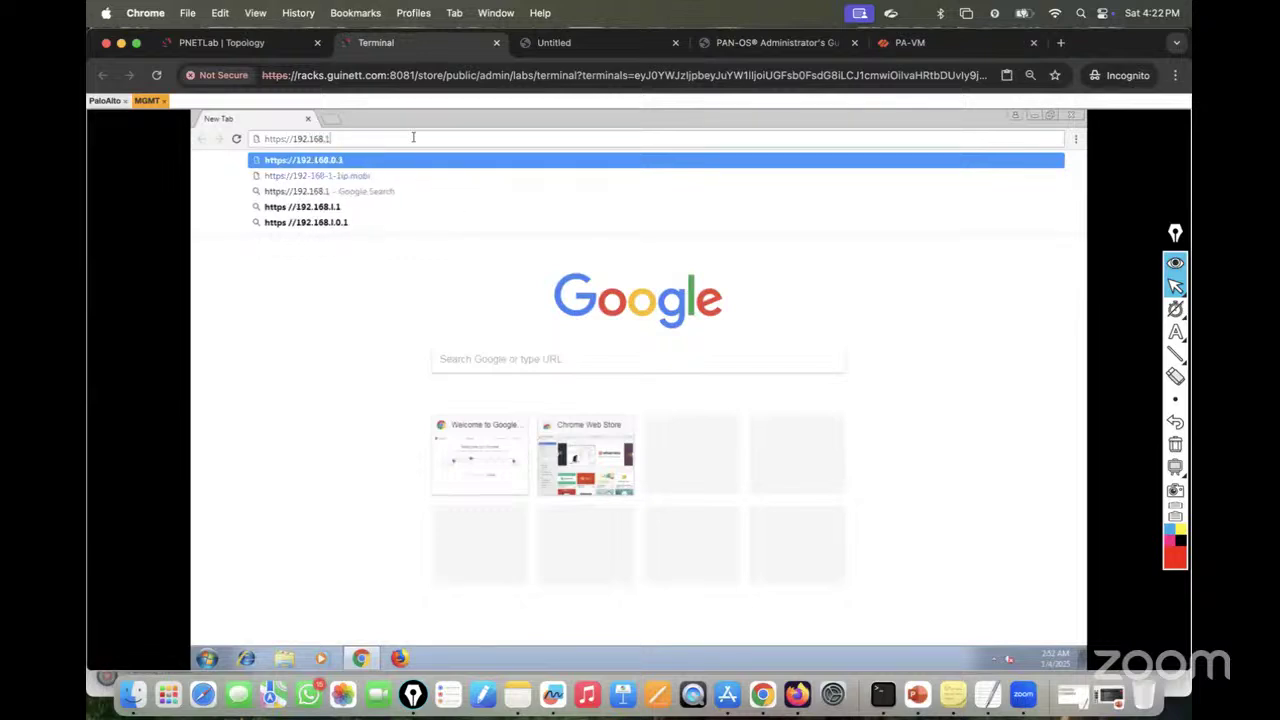
text(.179)
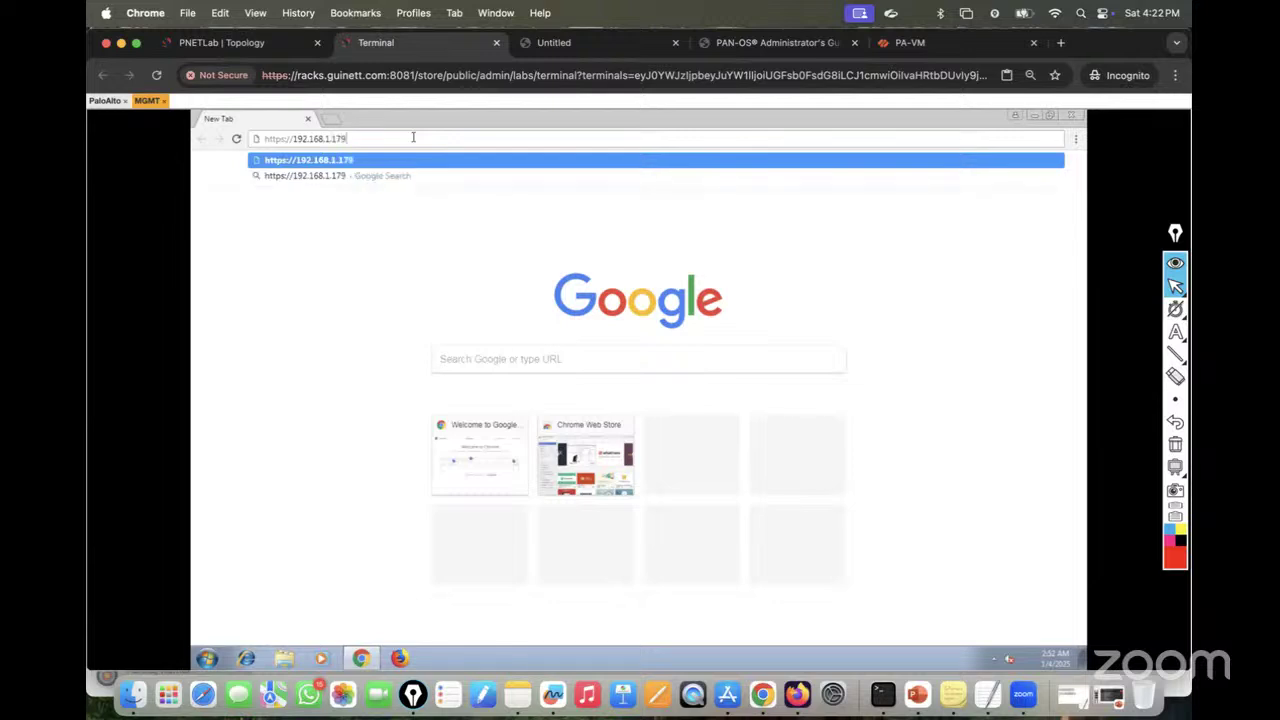
key(Return)
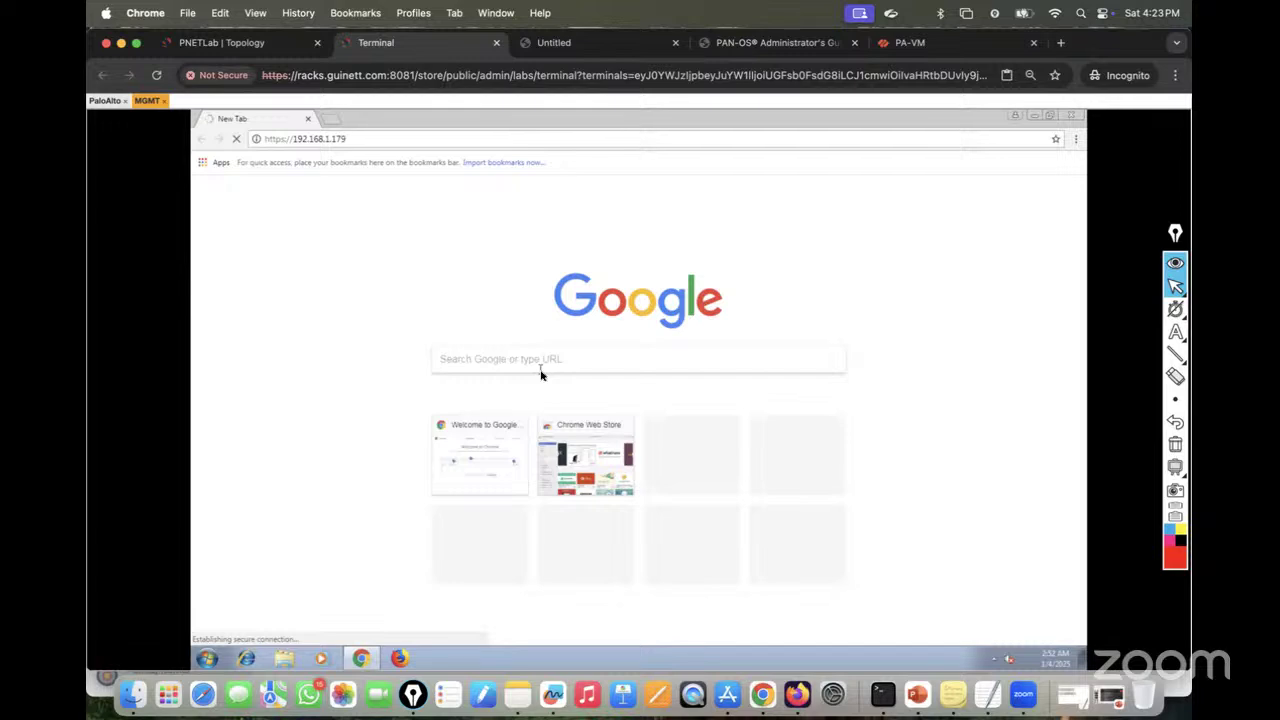
Step: Bypass the certificate warning by proceeding to 192.168.1.179 (unsafe)
click(932, 43)
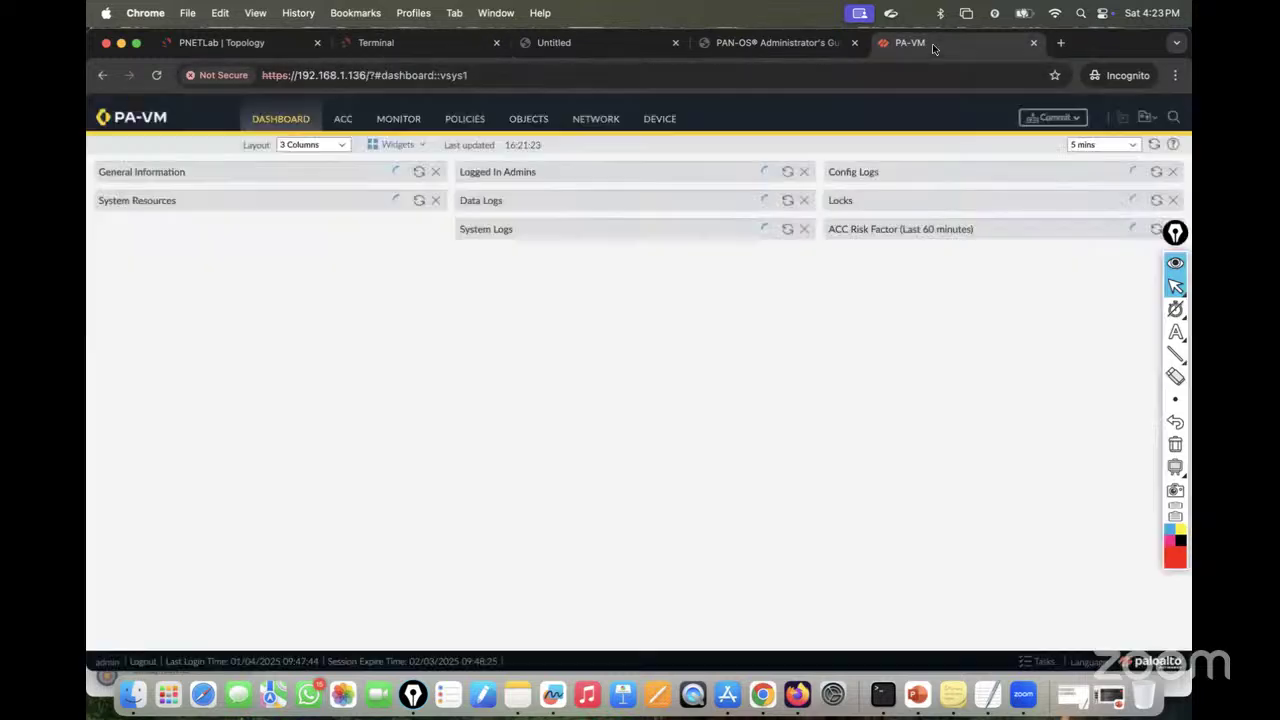
click(414, 42)
click(479, 408)
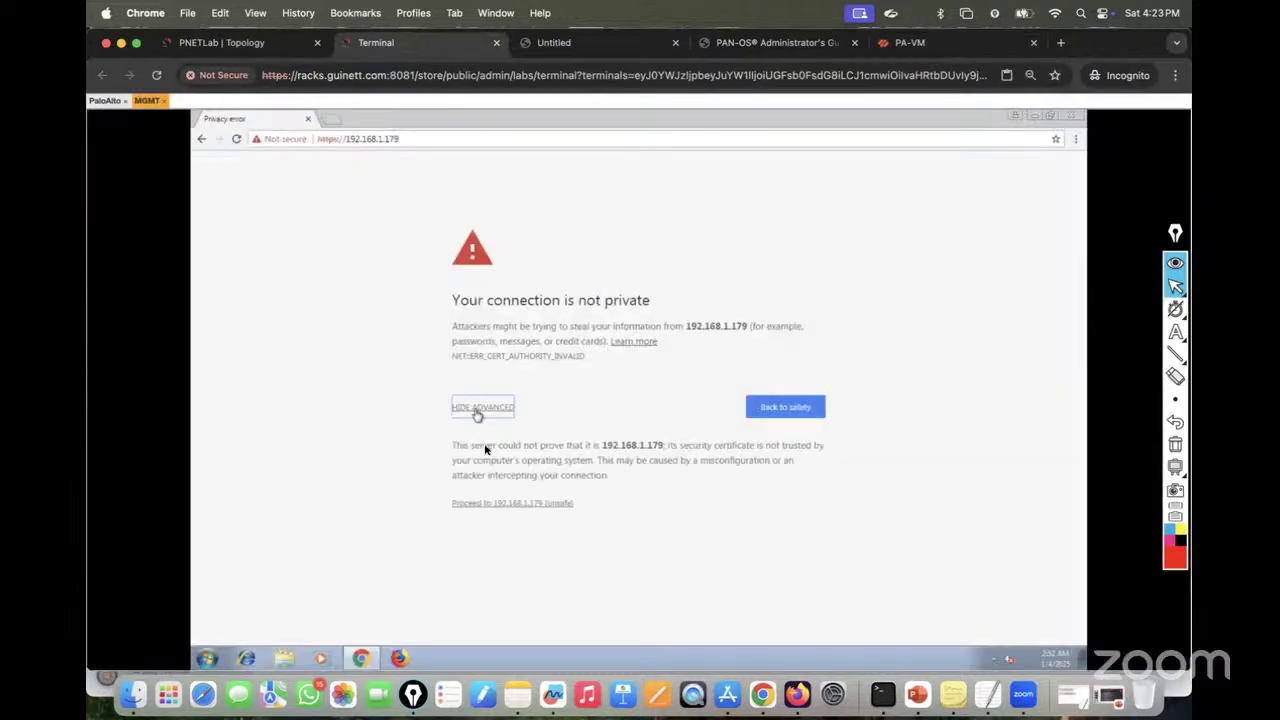
click(505, 505)
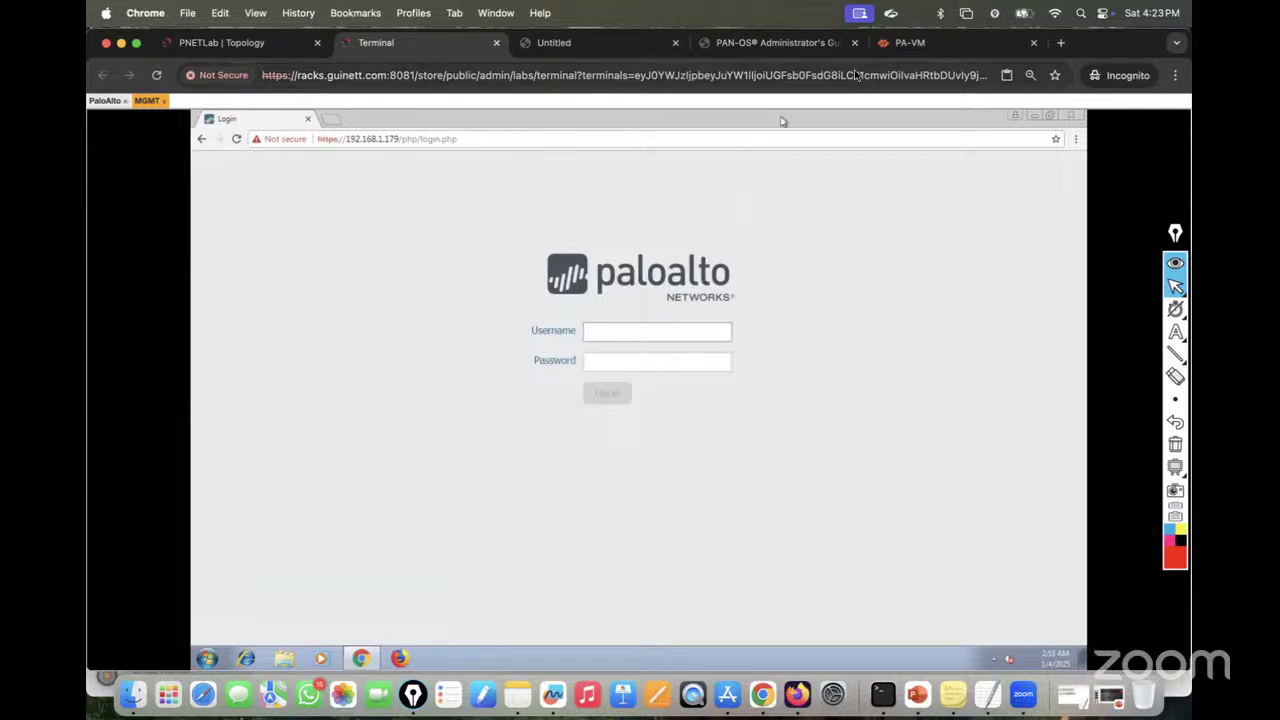
Step: Close the Welcome to PAN-OS 11.2 dialog and highlight the dashboard's software version 11.2.3-h3
click(903, 44)
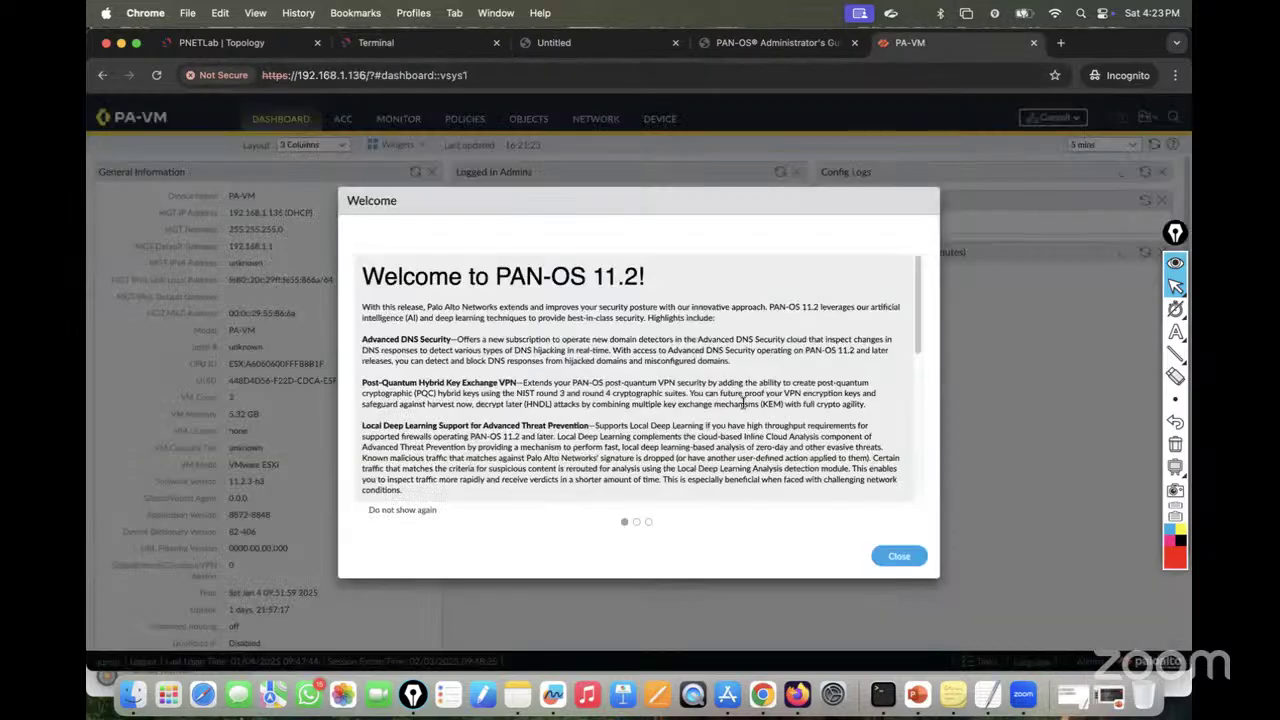
click(898, 558)
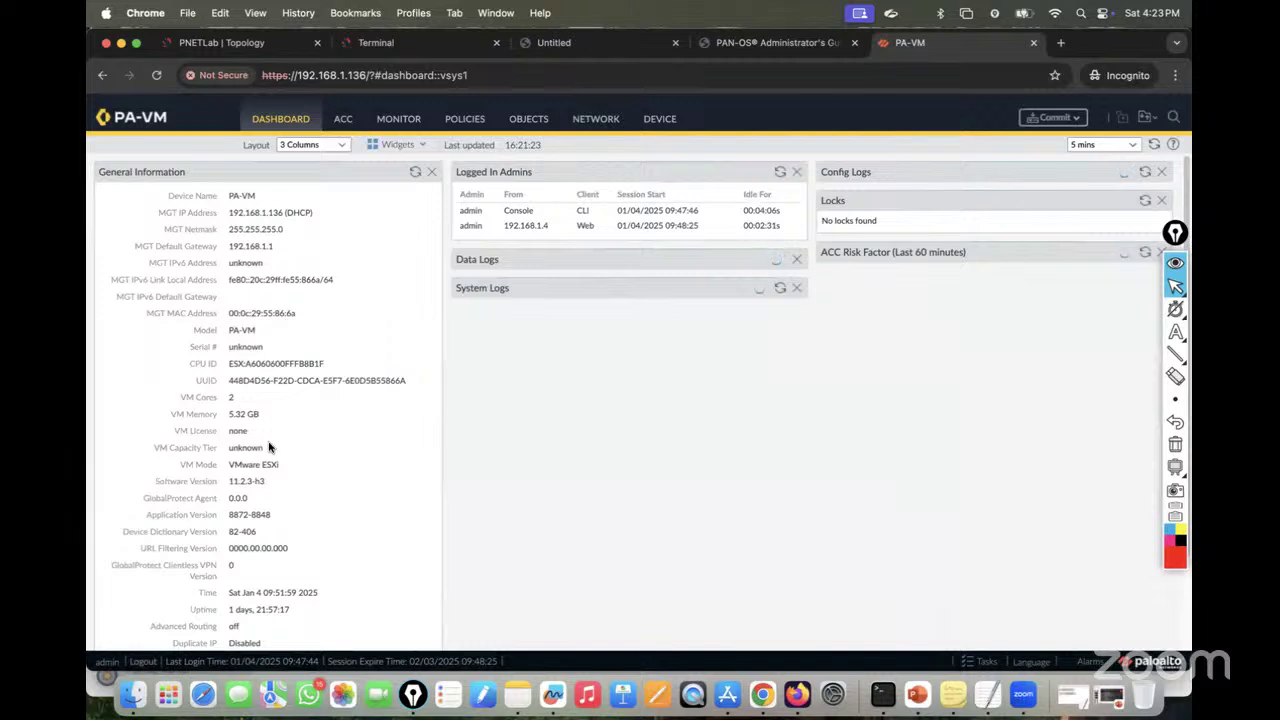
scroll(268, 447, down, 2)
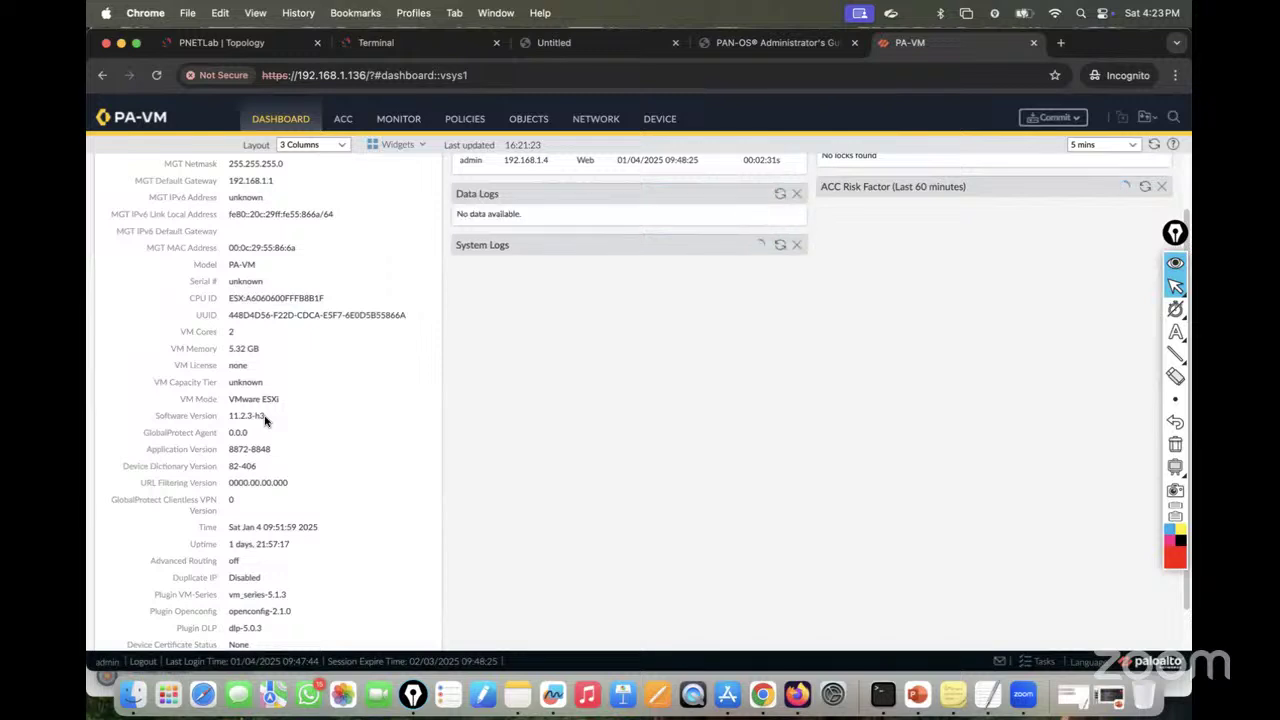
drag(230, 418, 367, 372)
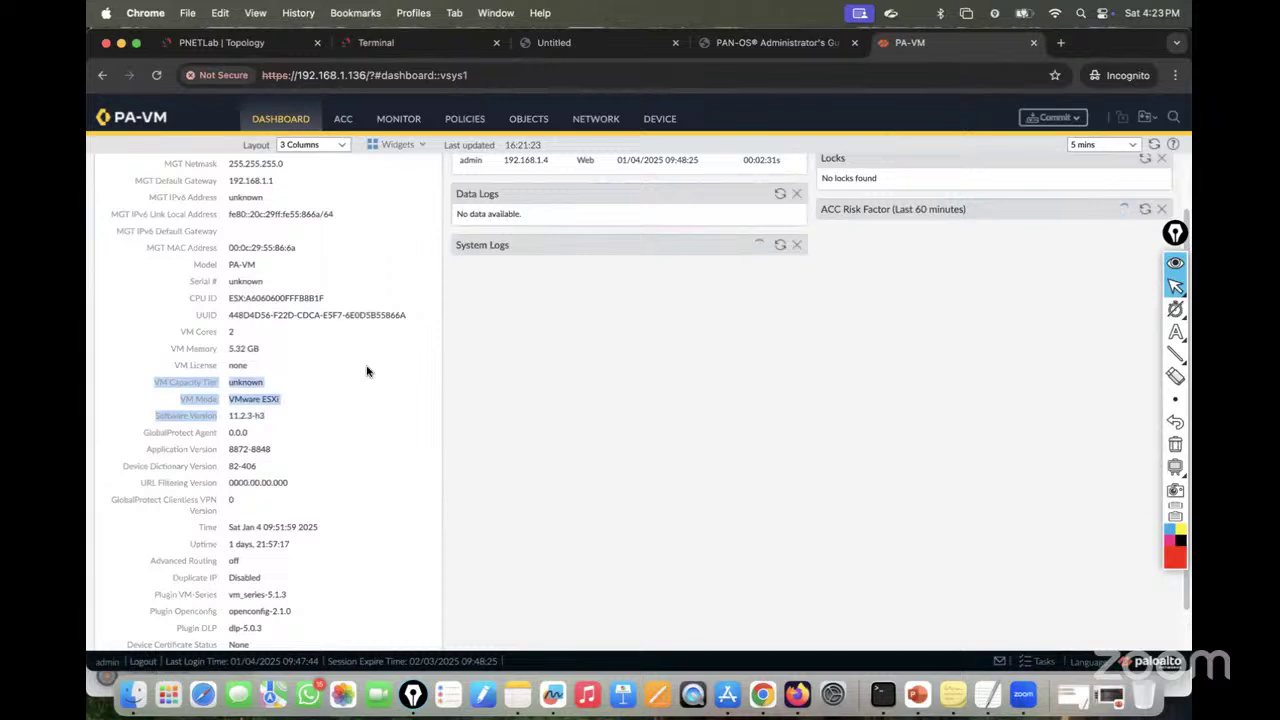
scroll(367, 372, up, 2)
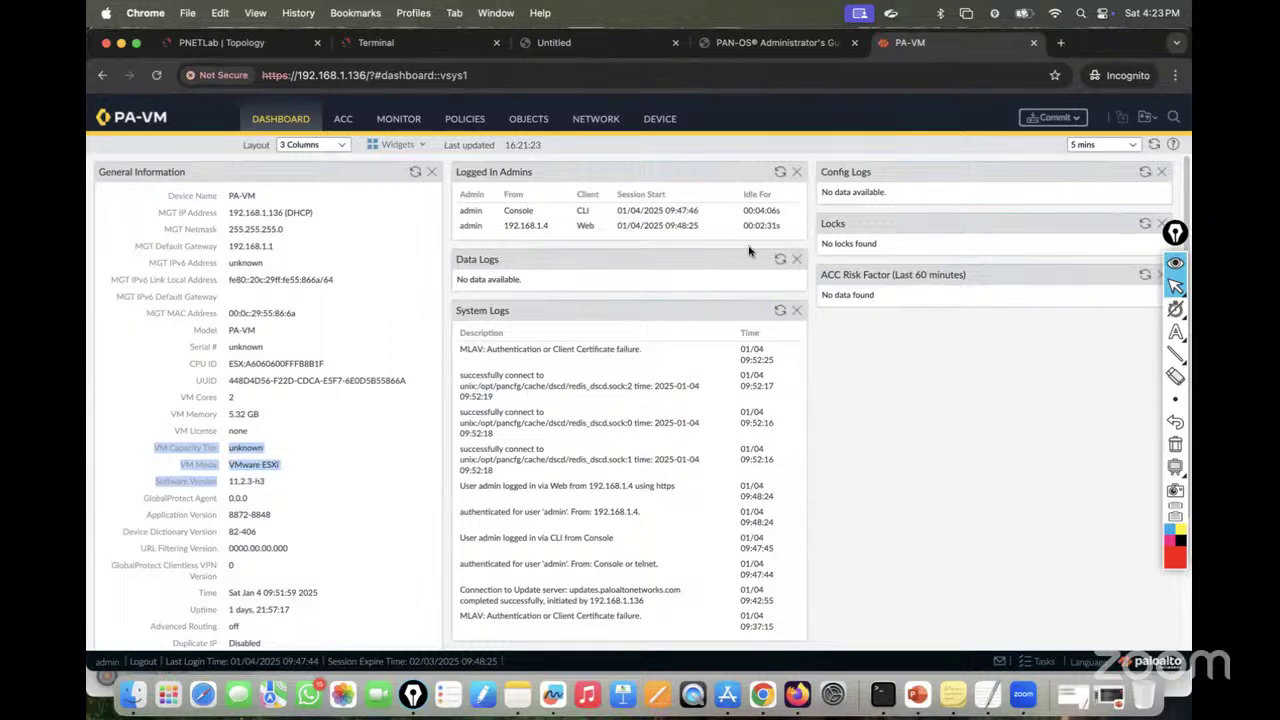
click(370, 412)
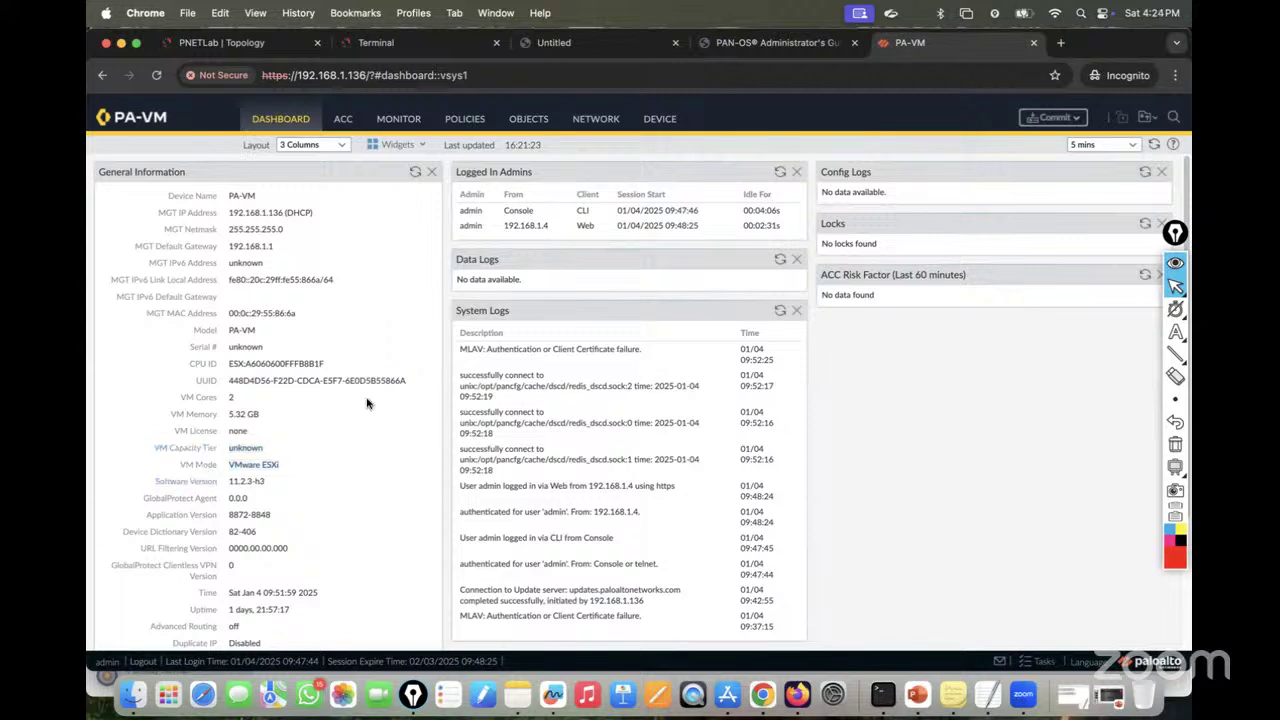
drag(229, 482, 290, 483)
Step: Log in to the PAN-OS login page with the admin username and its password while the session loads
click(608, 37)
click(414, 43)
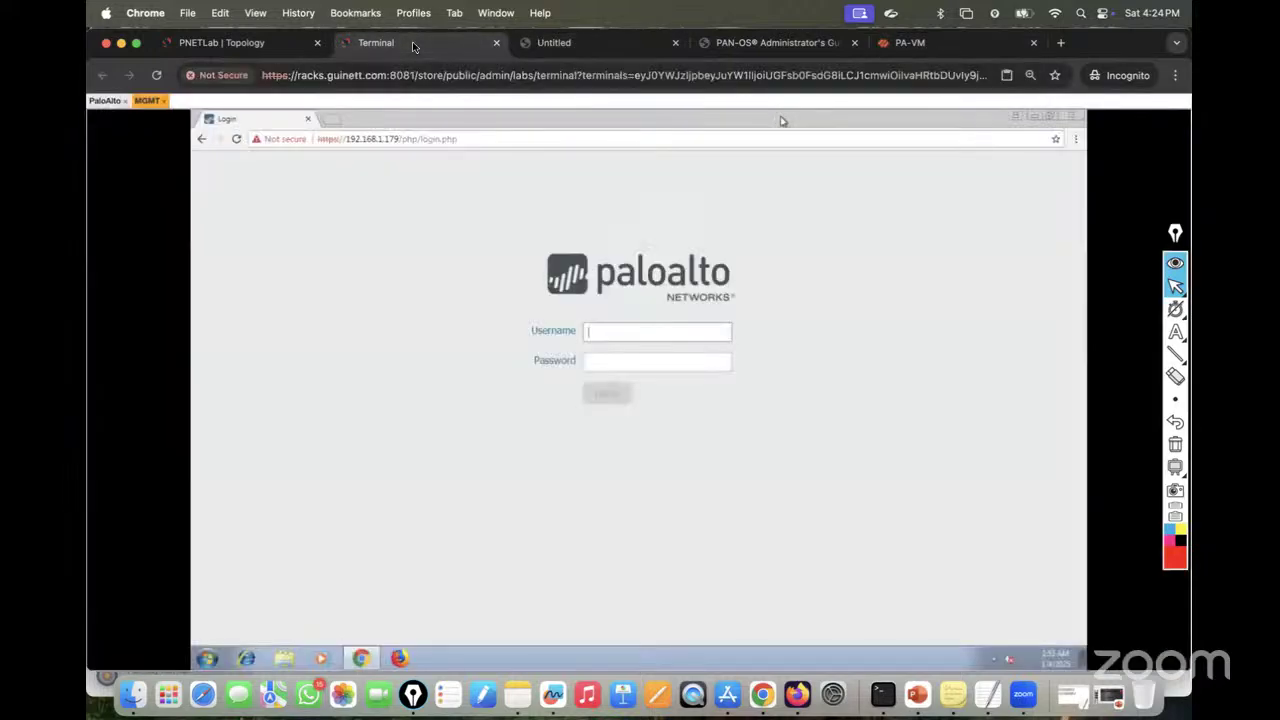
click(603, 330)
text(admin)
key(Tab)
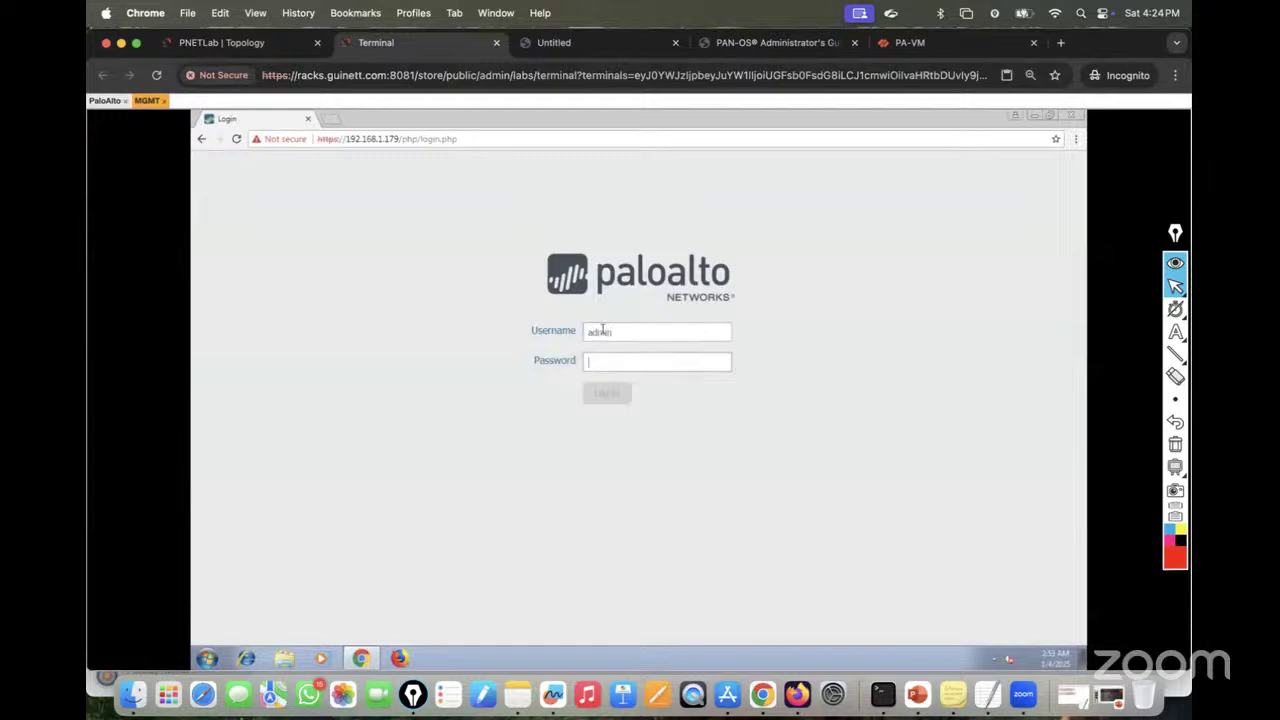
text(admin@123)
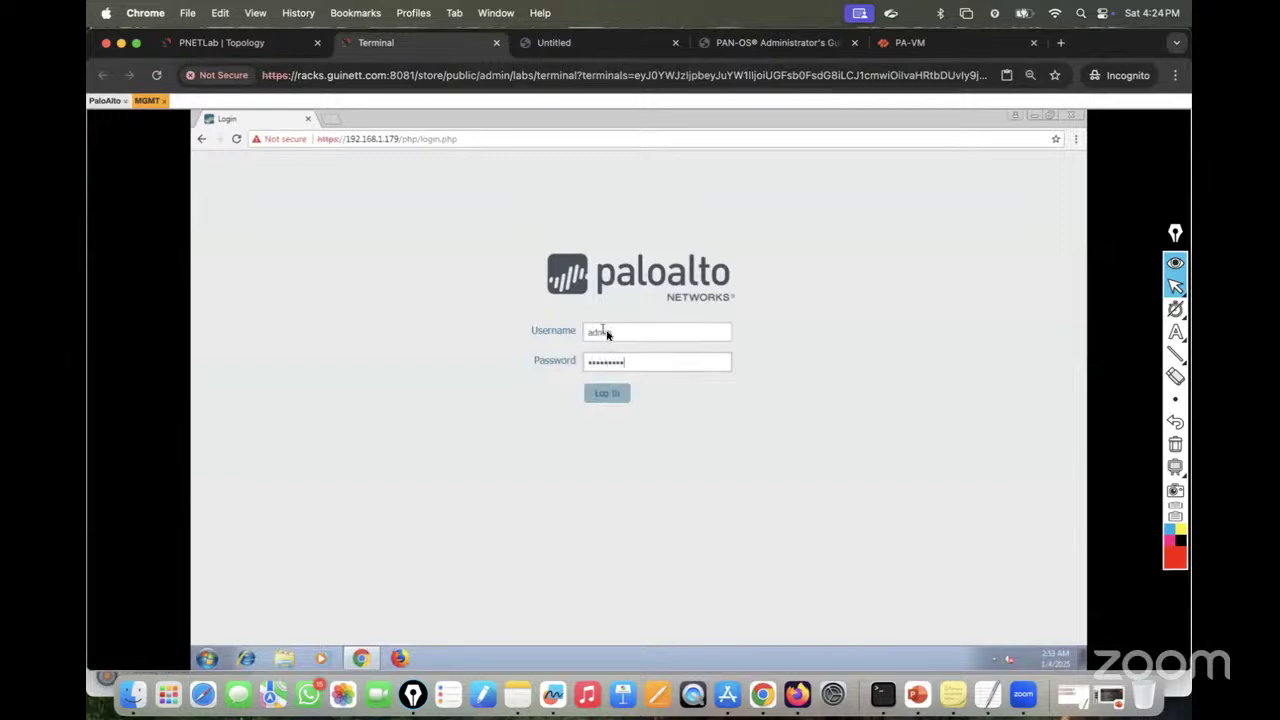
click(608, 393)
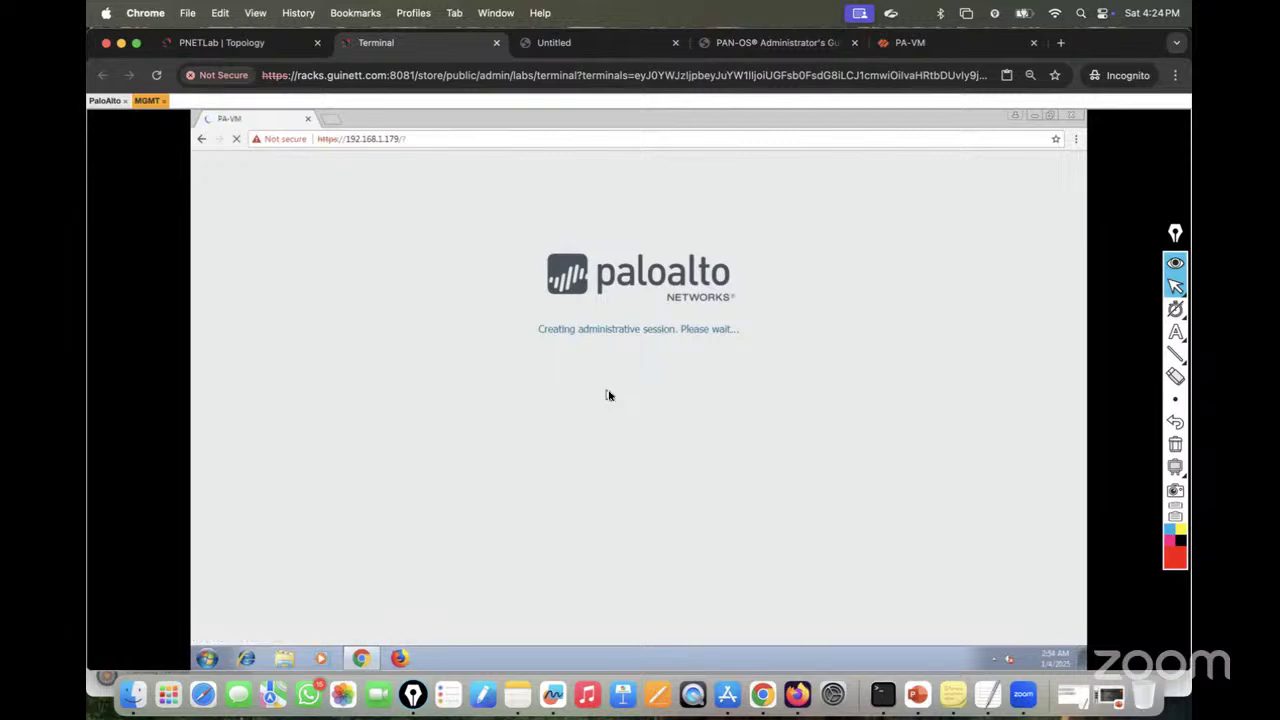
click(246, 38)
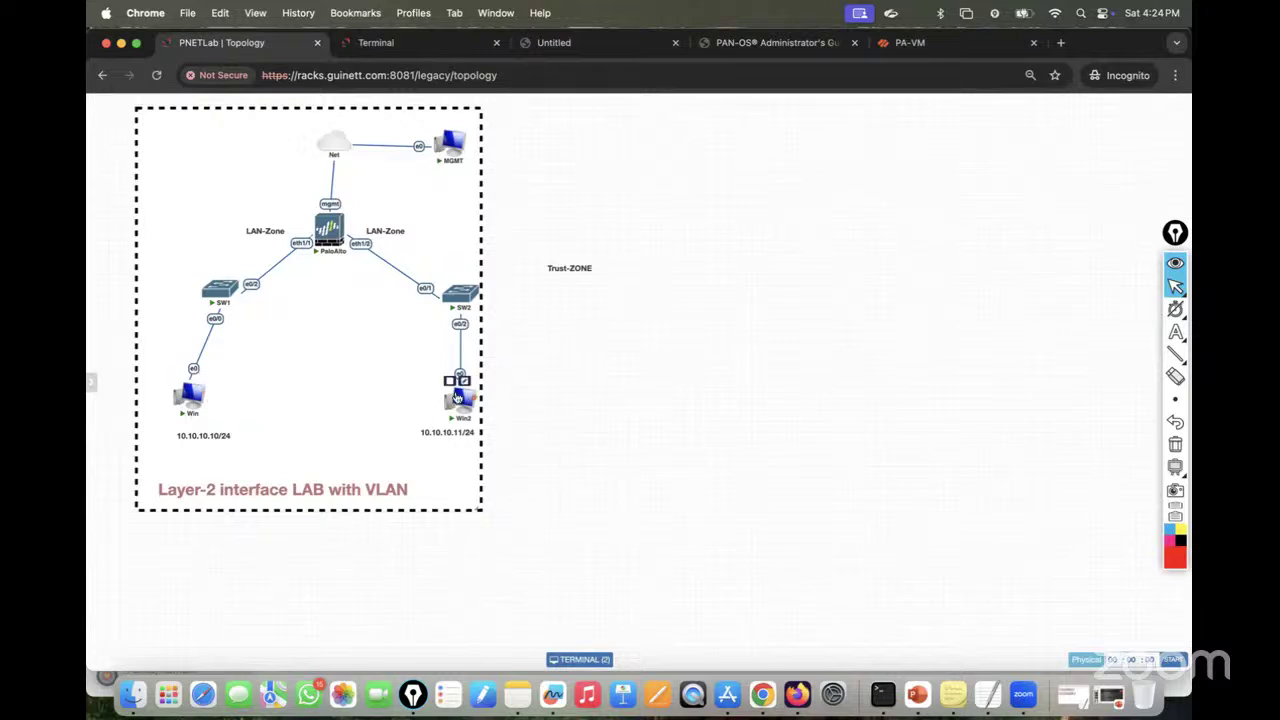
click(412, 60)
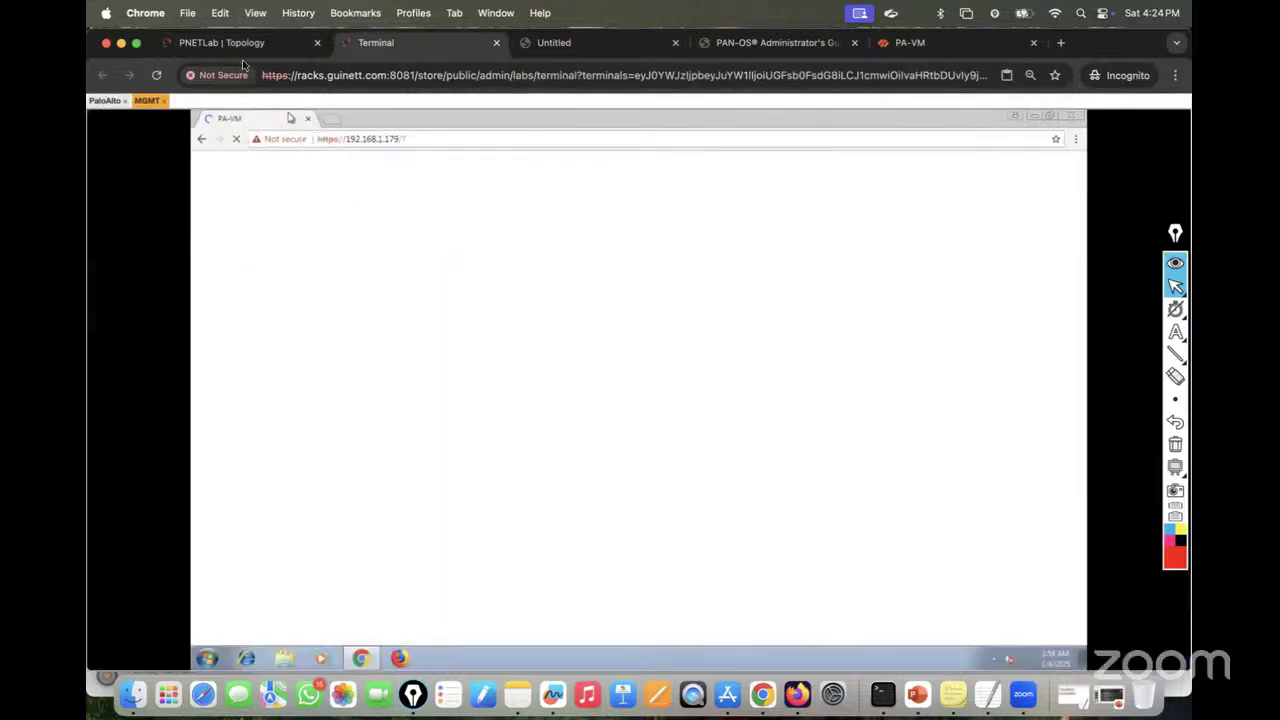
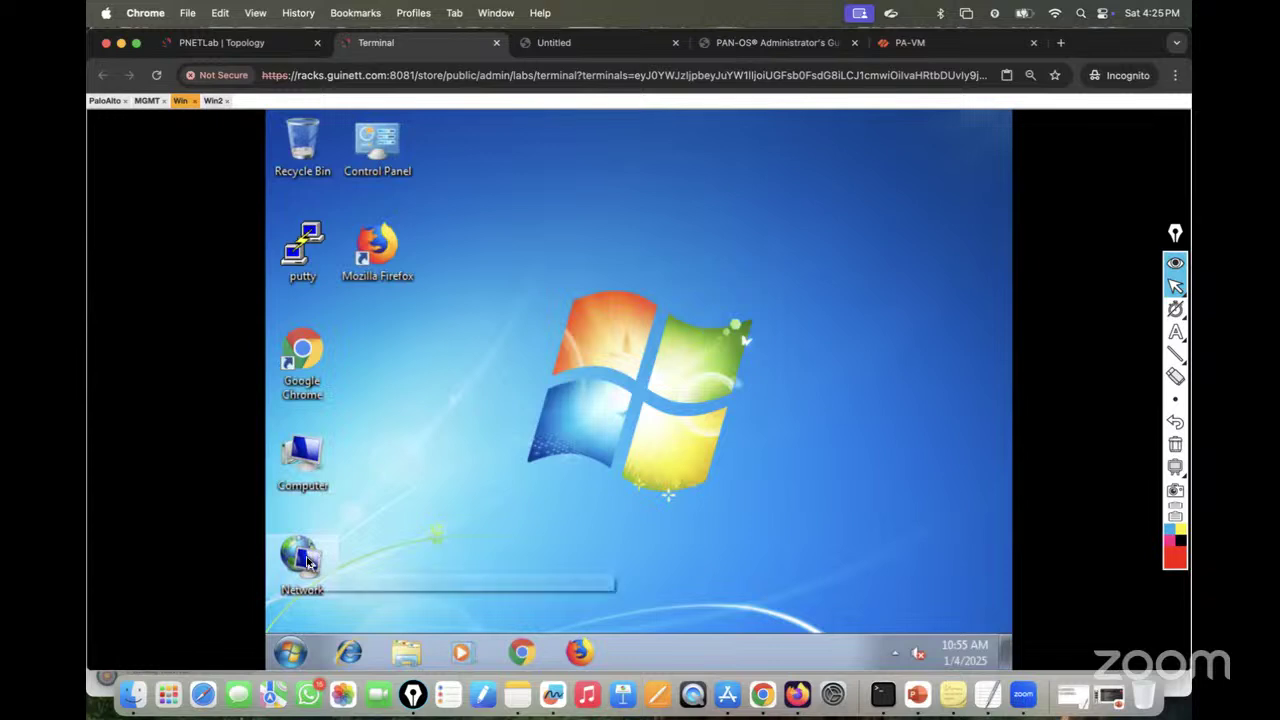
Step: On Win, open the IPv4 properties of Local Area Connection from Network and Sharing Center
right_click(307, 556)
click(360, 542)
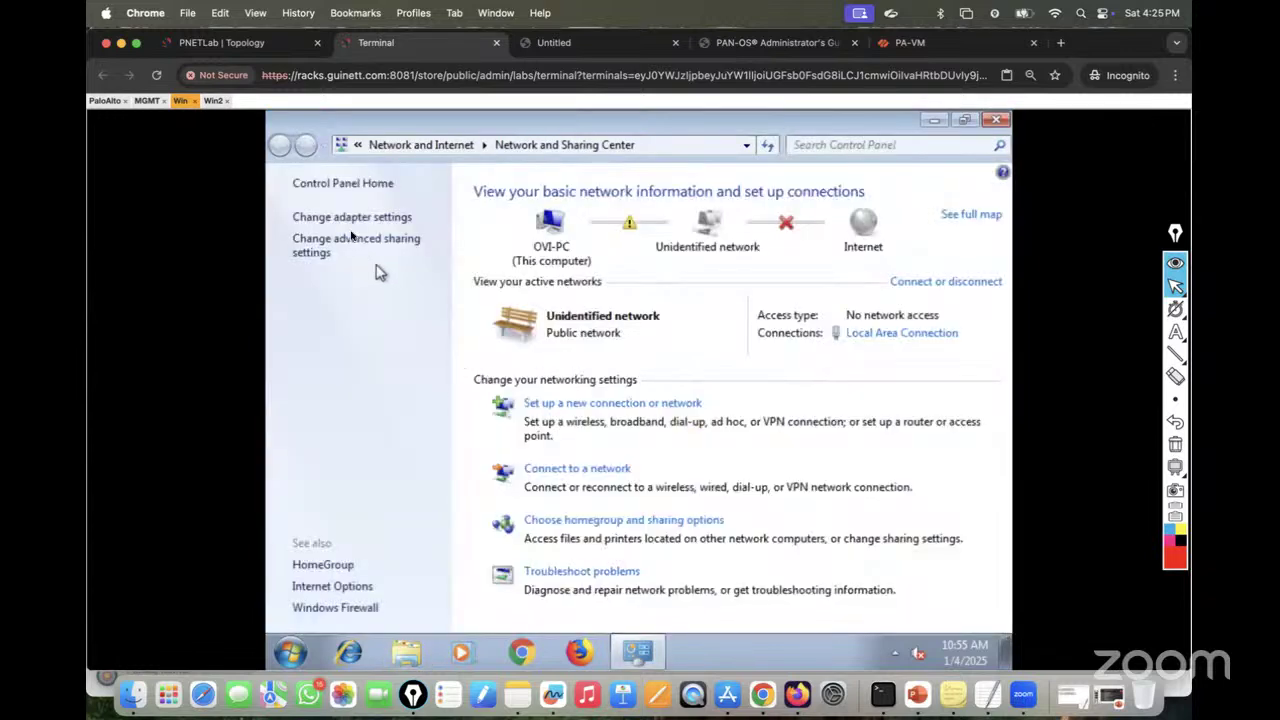
click(346, 219)
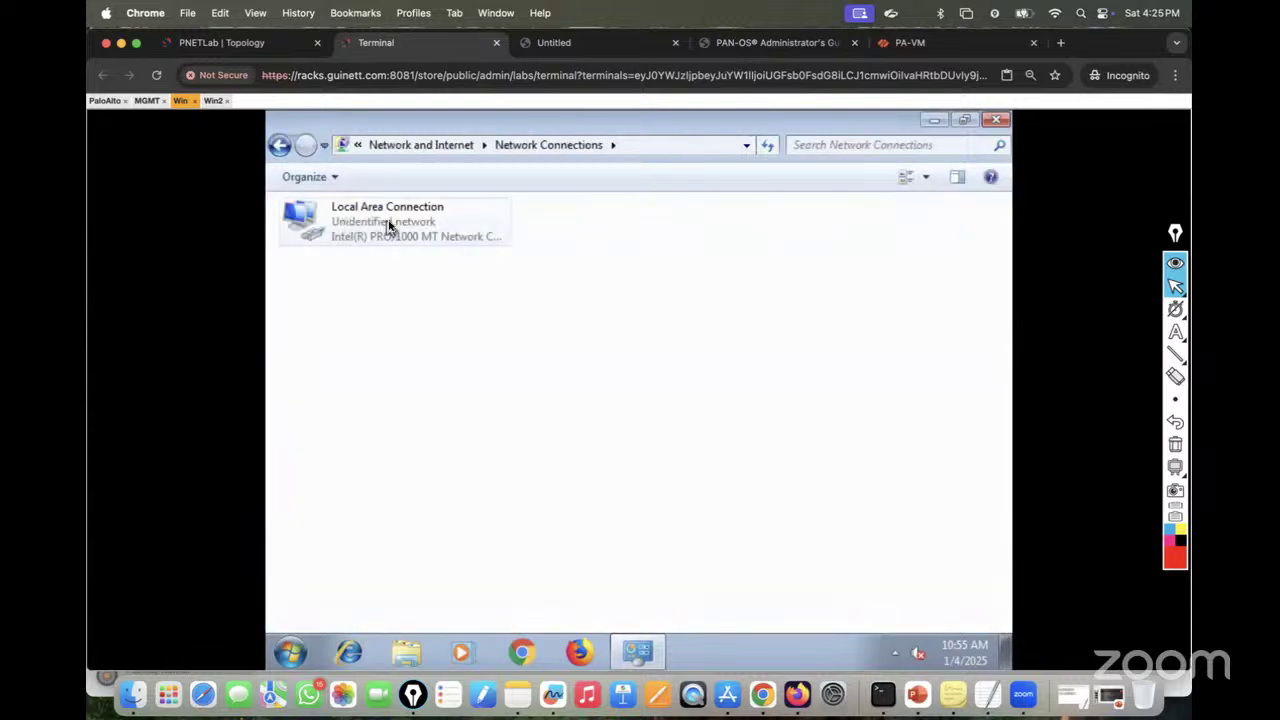
right_click(387, 223)
click(421, 401)
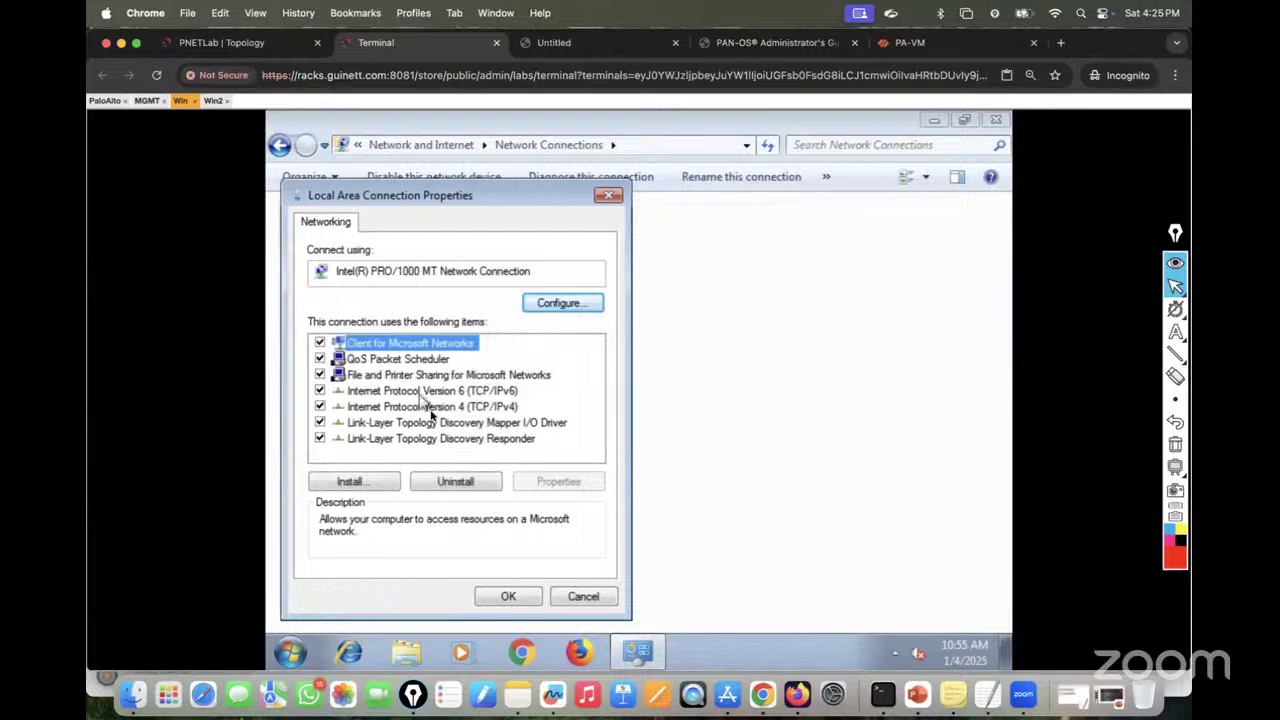
double_click(428, 406)
Step: Set a static 10.10.10.x address with subnet mask 255.255.255.0 and confirm the settings
click(365, 348)
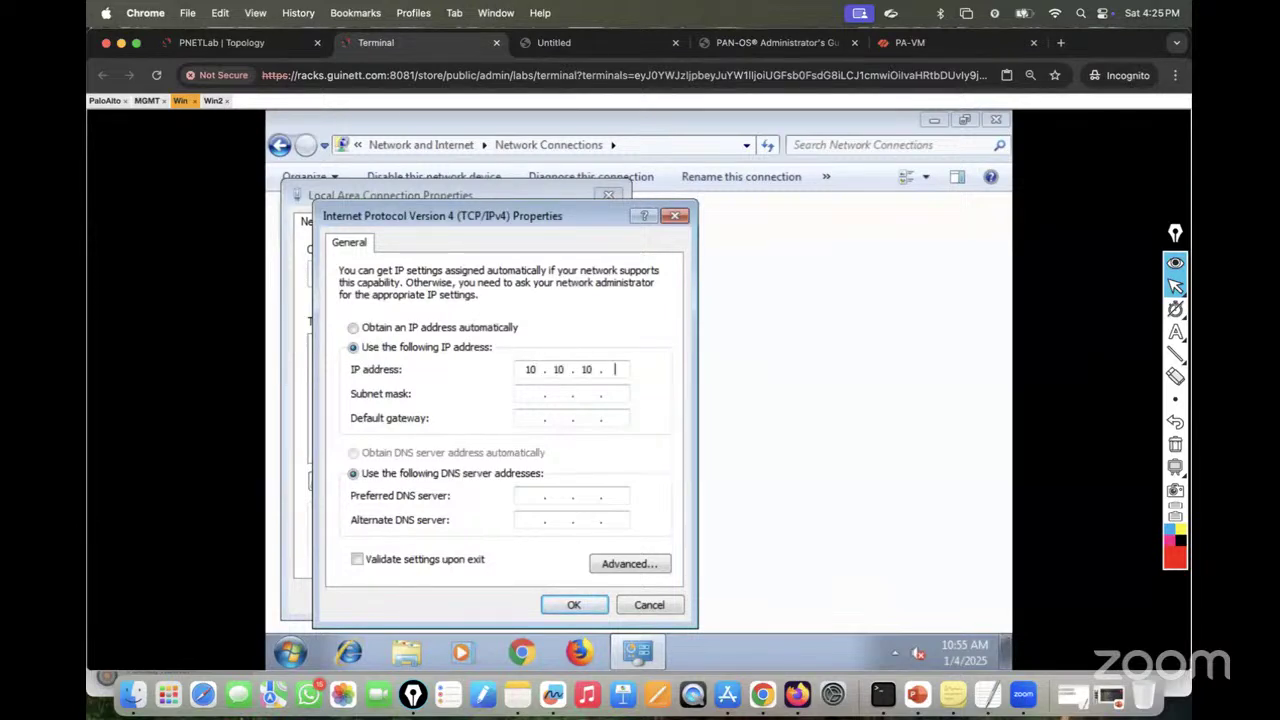
click(526, 393)
click(563, 395)
text(26)
text(255 . 255 . 255 . 0)
click(582, 600)
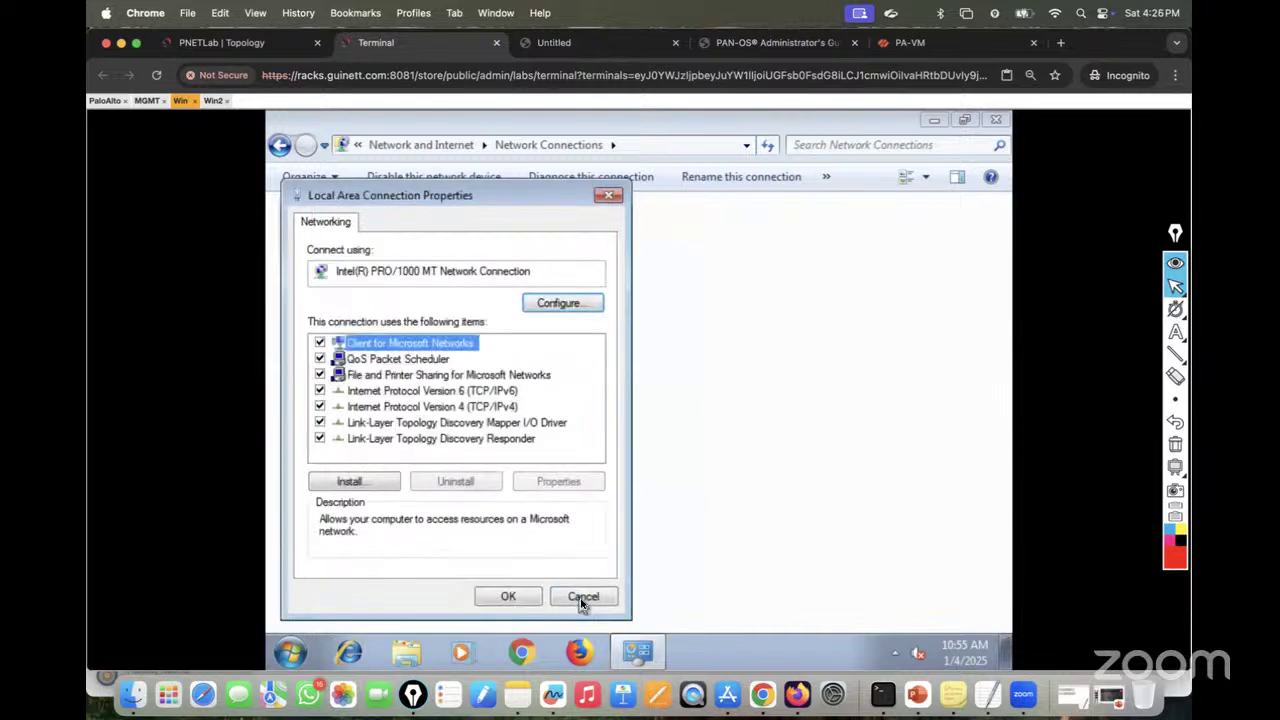
click(509, 594)
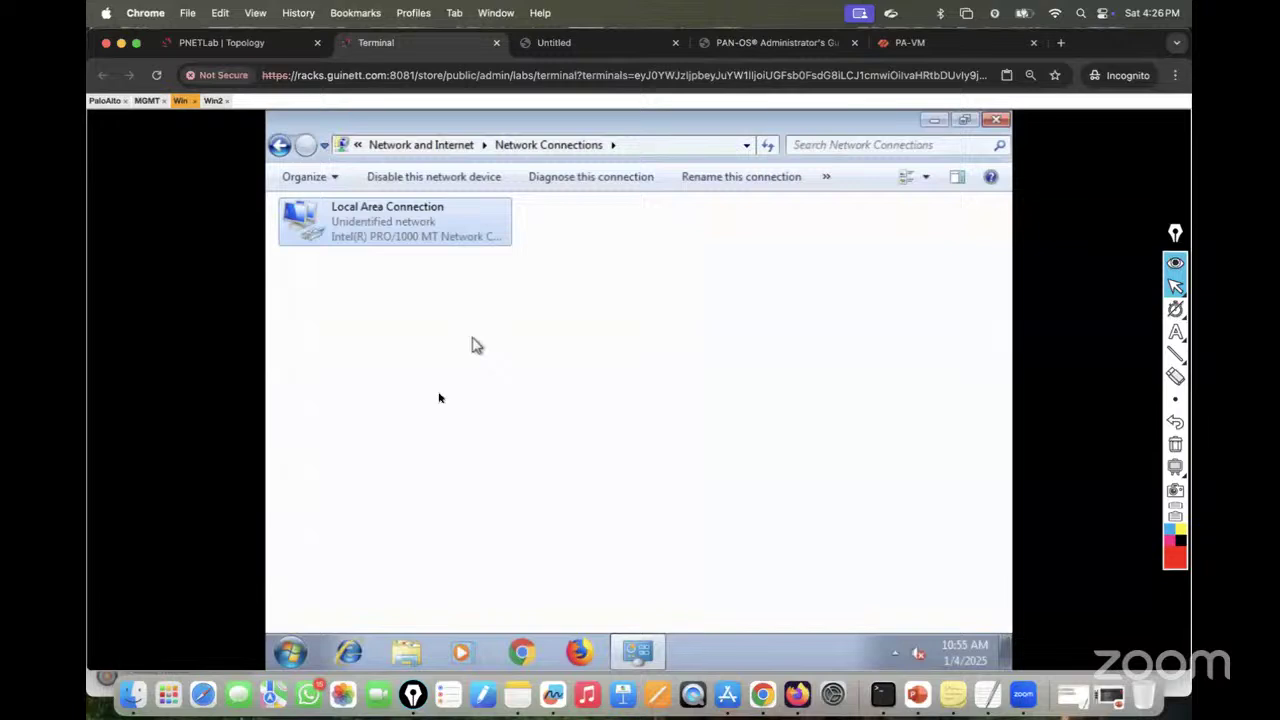
Step: Verify the new address by running ipconfig in a command prompt, then close the windows
click(291, 654)
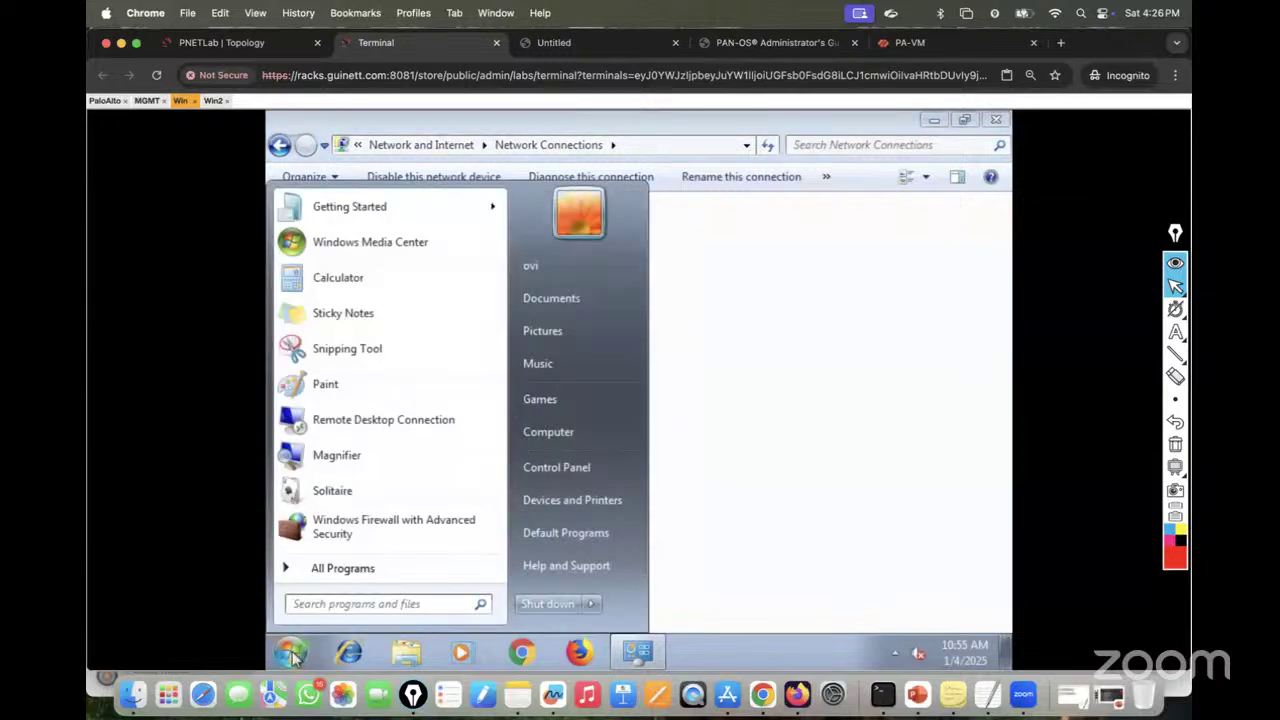
text(cmd)
key(Return)
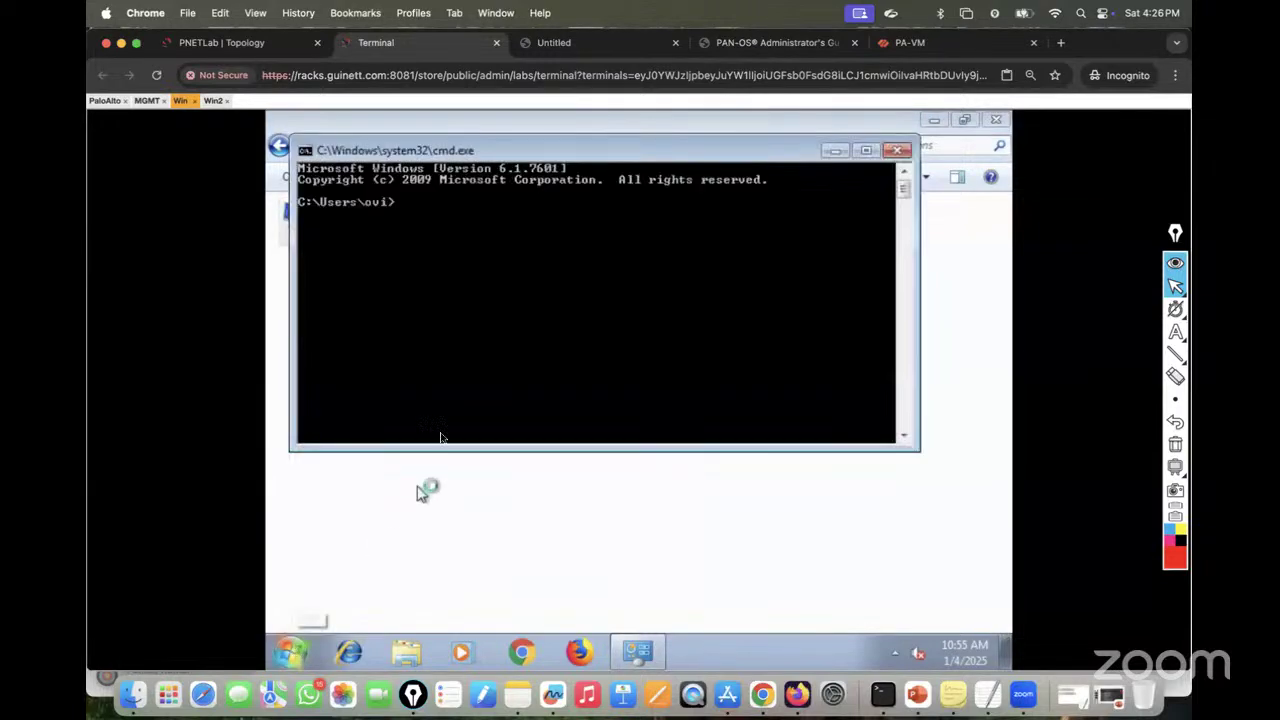
text(ipconfig)
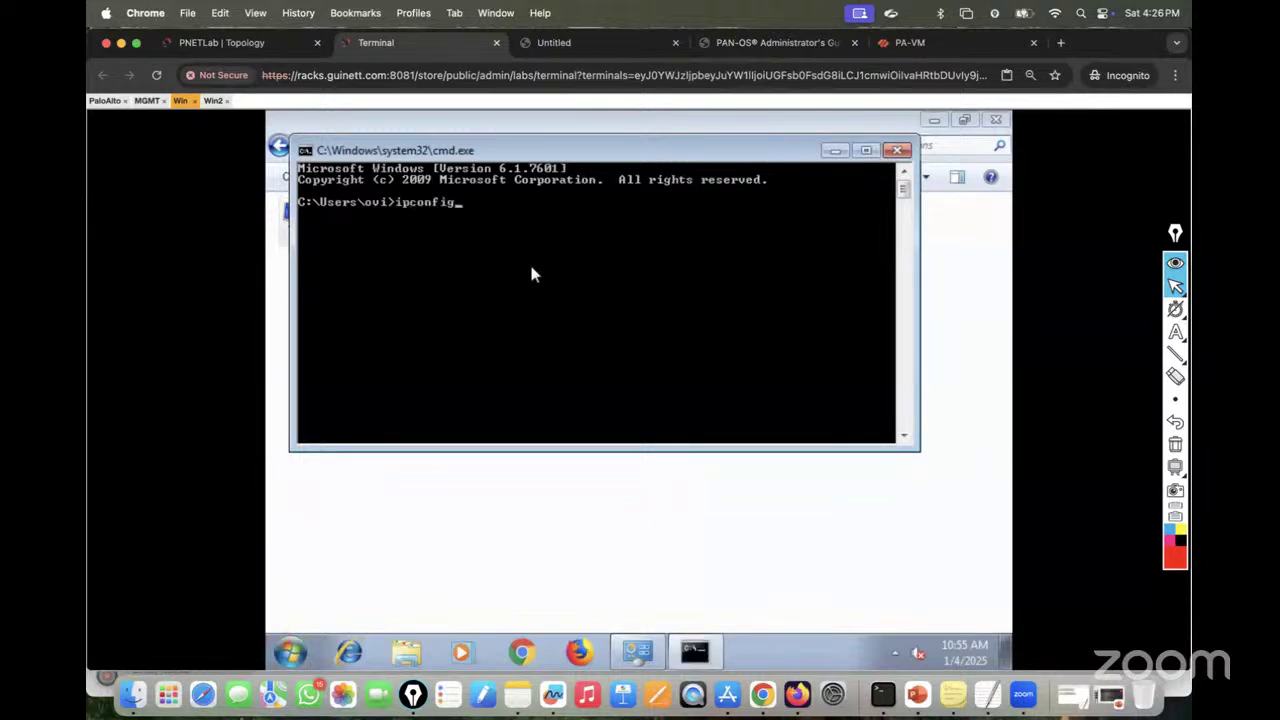
key(Return)
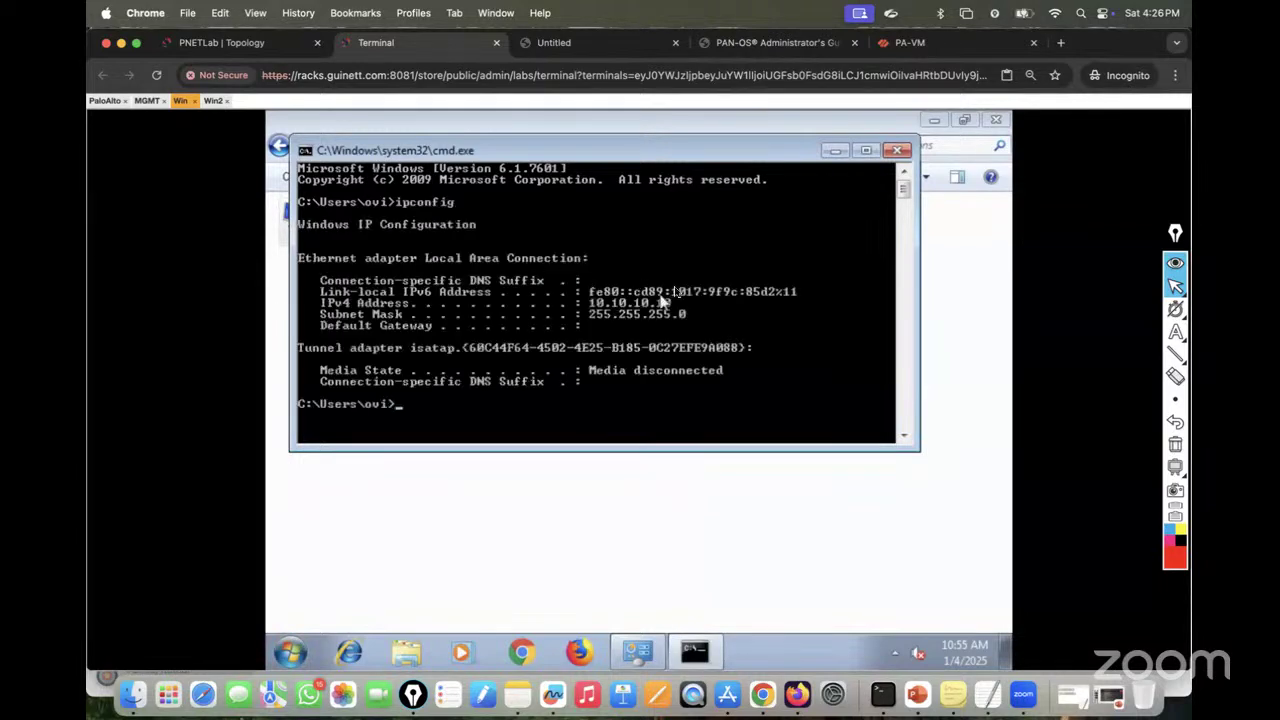
click(897, 152)
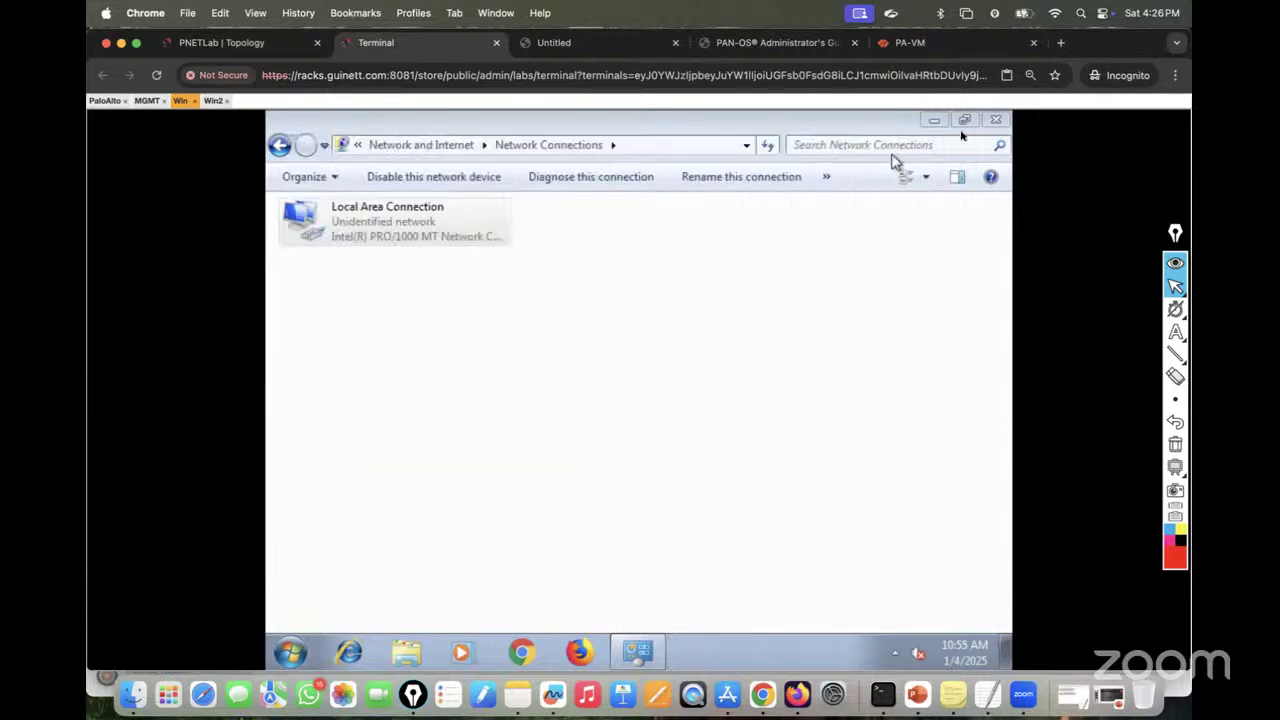
click(995, 120)
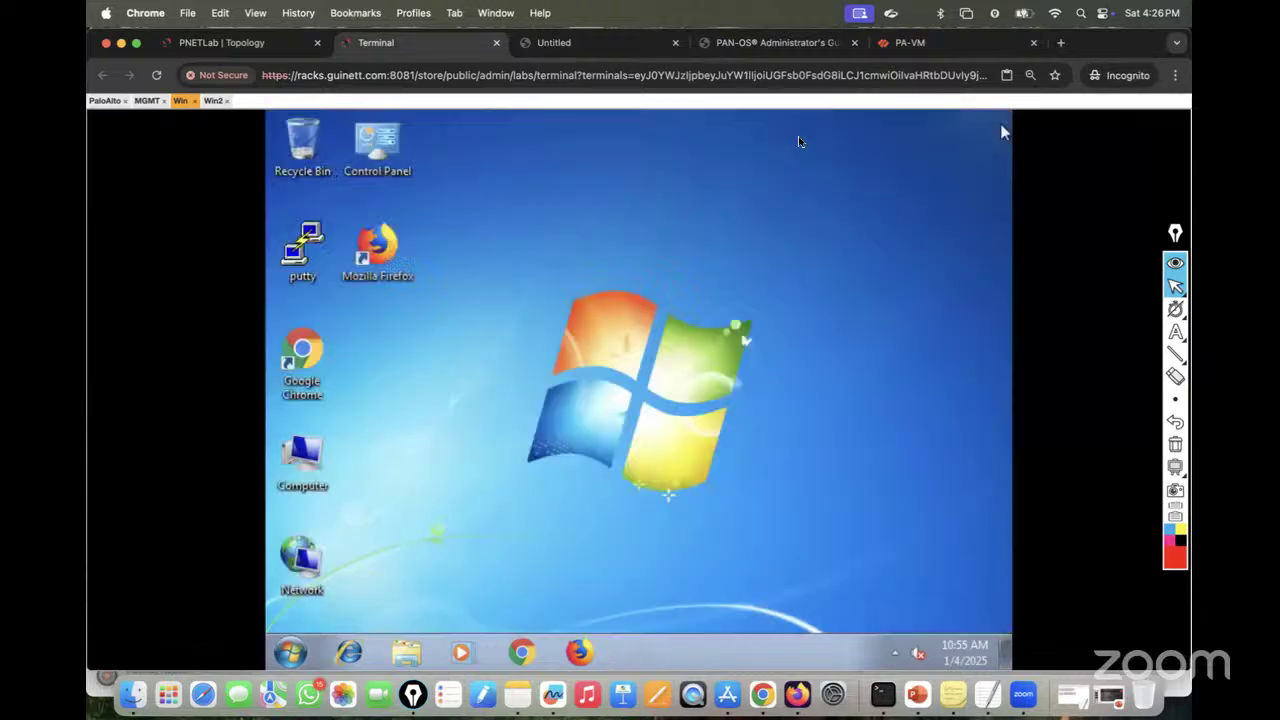
Step: On the Win2 console, open the IPv4 properties of Local Area Connection
click(212, 102)
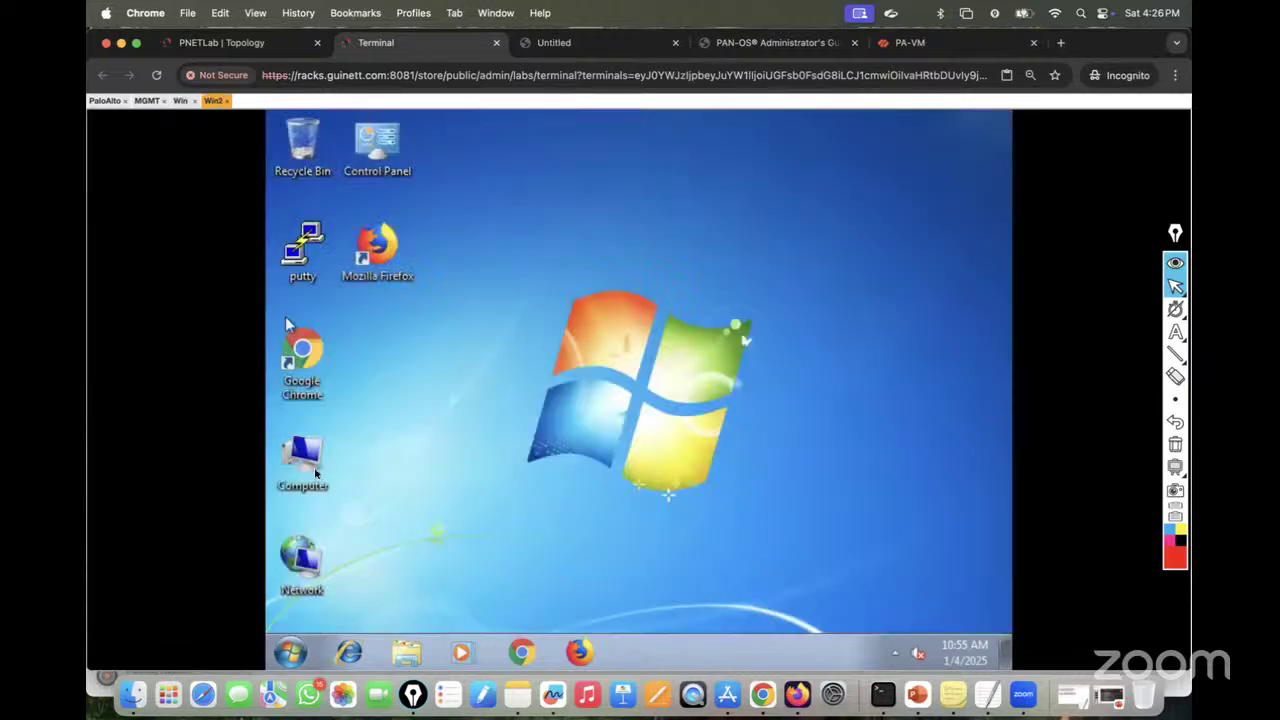
click(290, 652)
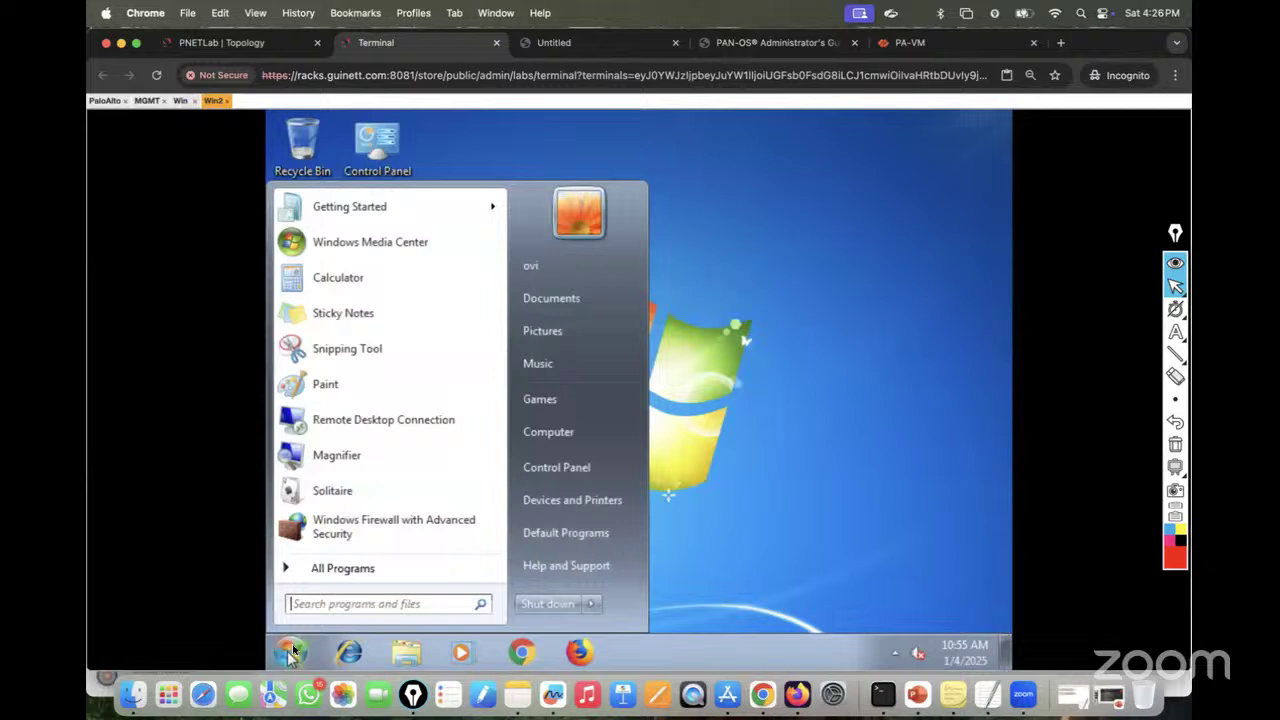
click(772, 359)
right_click(312, 575)
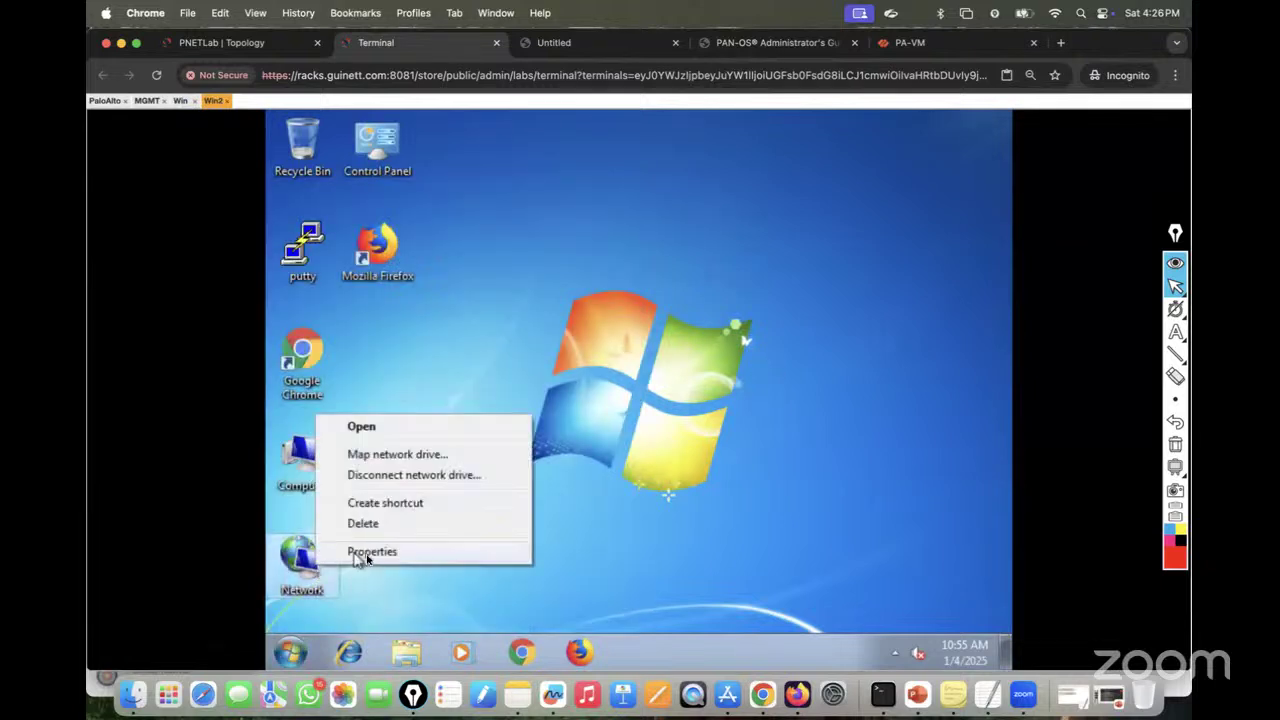
click(364, 557)
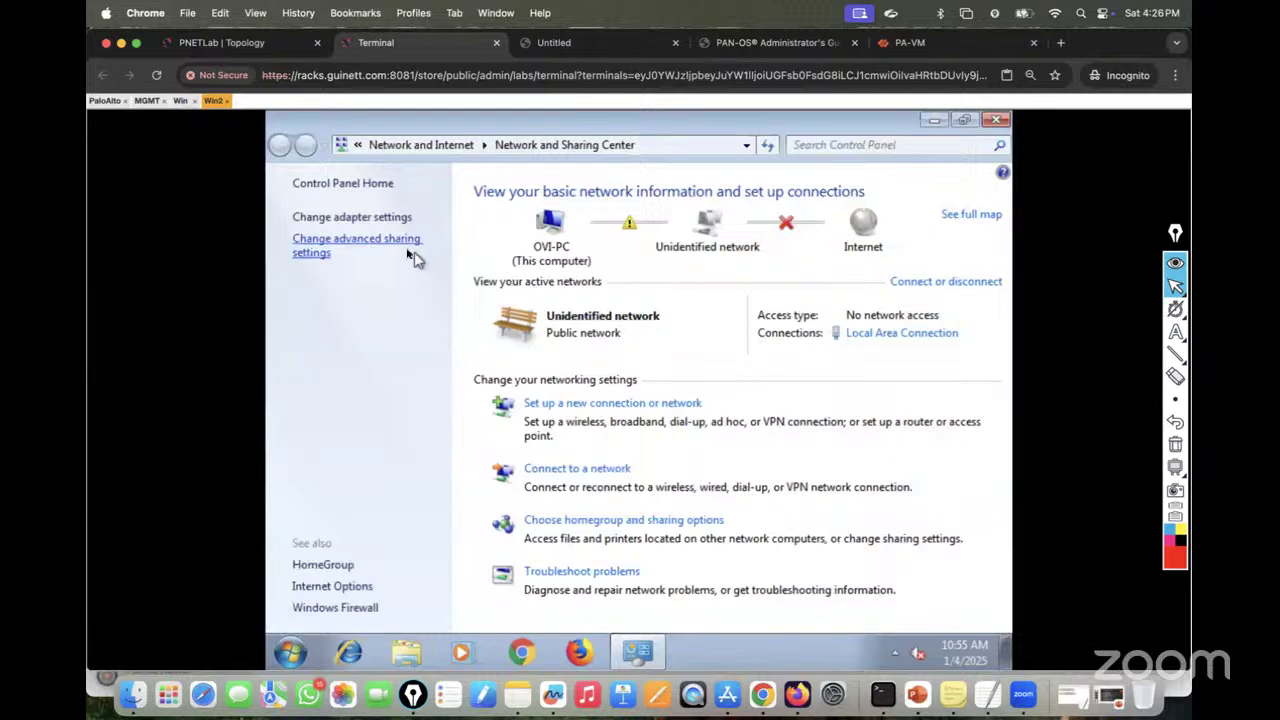
click(365, 219)
click(408, 214)
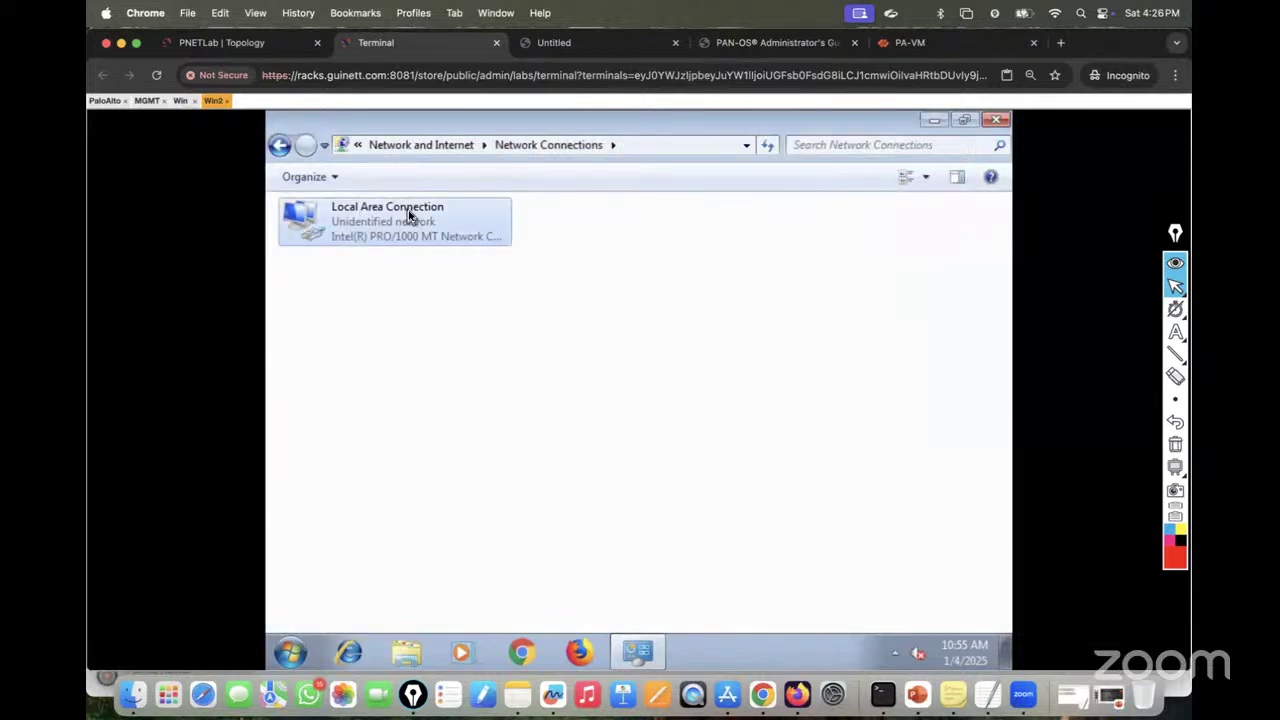
right_click(406, 210)
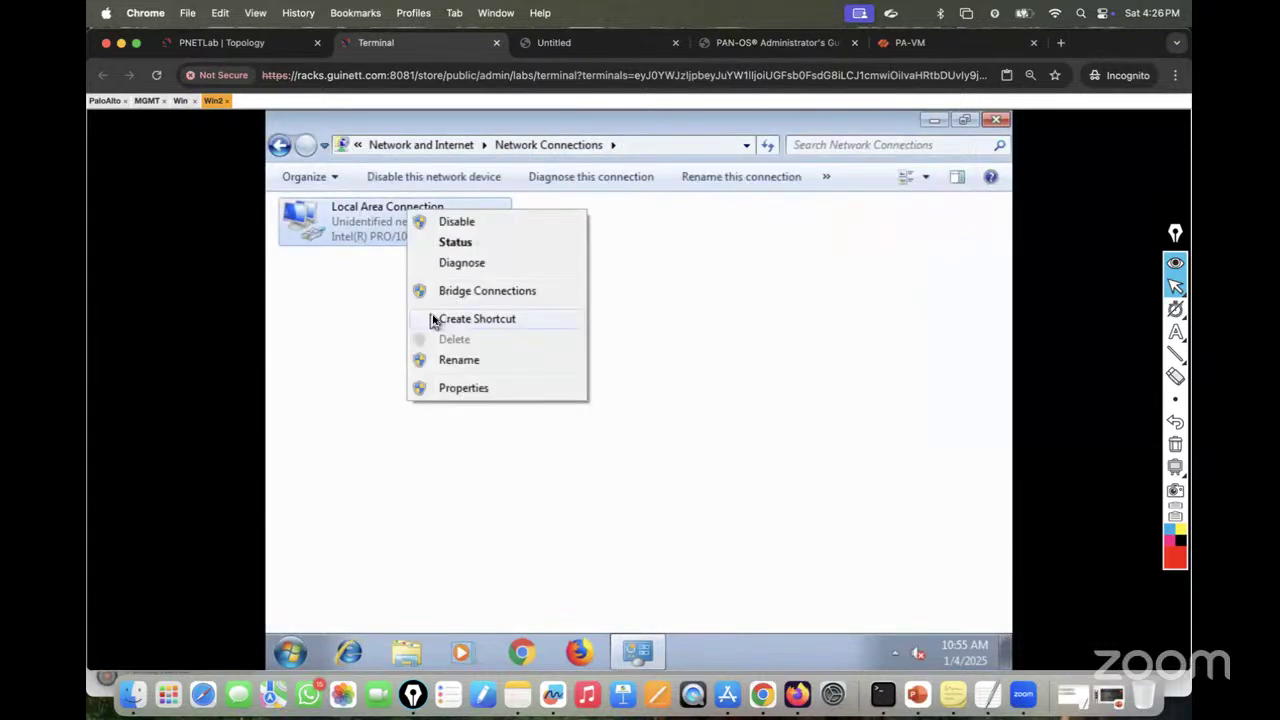
click(446, 384)
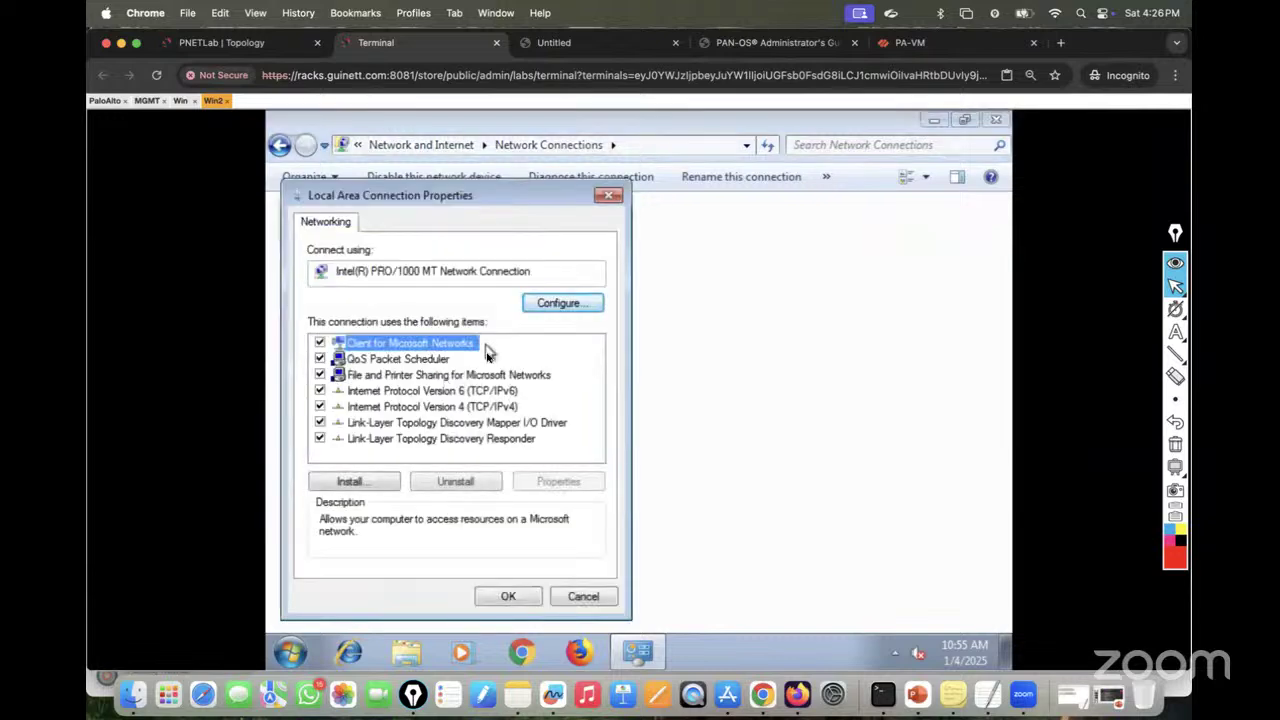
double_click(447, 406)
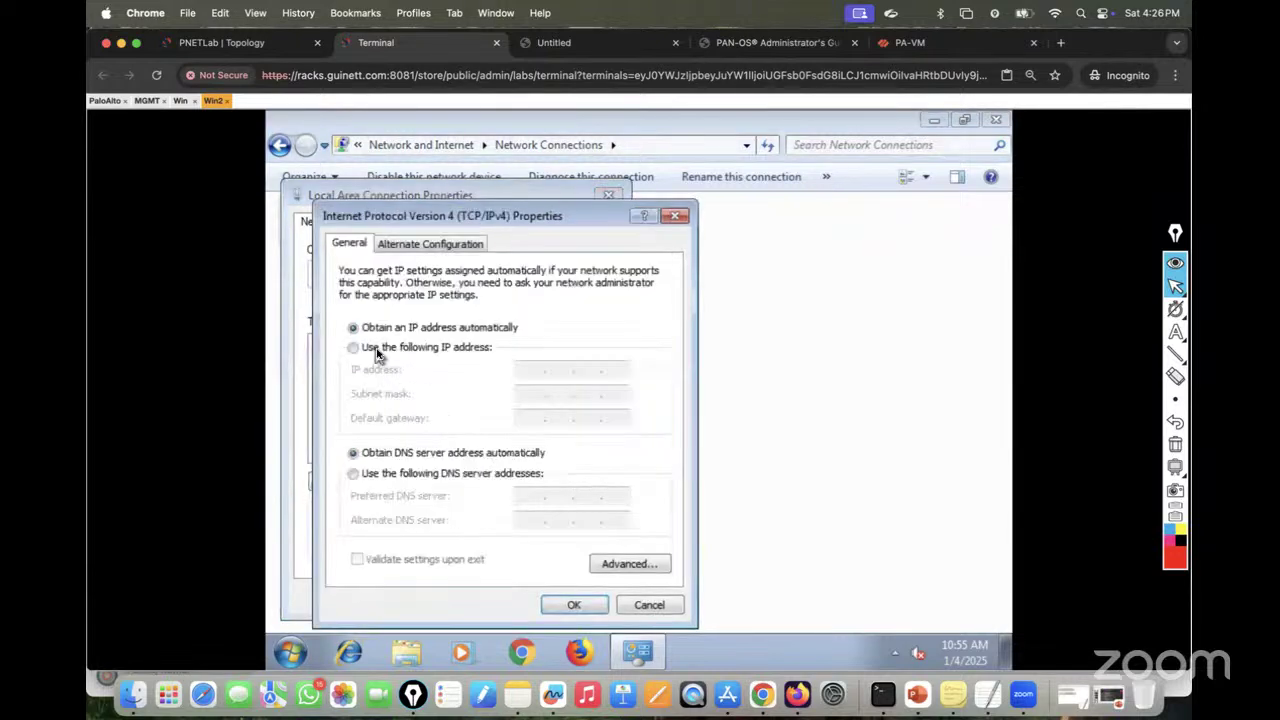
Step: Assign static IP 10.10.10.11 with mask 255.255.255.0, confirm, and close the network windows
click(382, 349)
click(524, 369)
text(1)
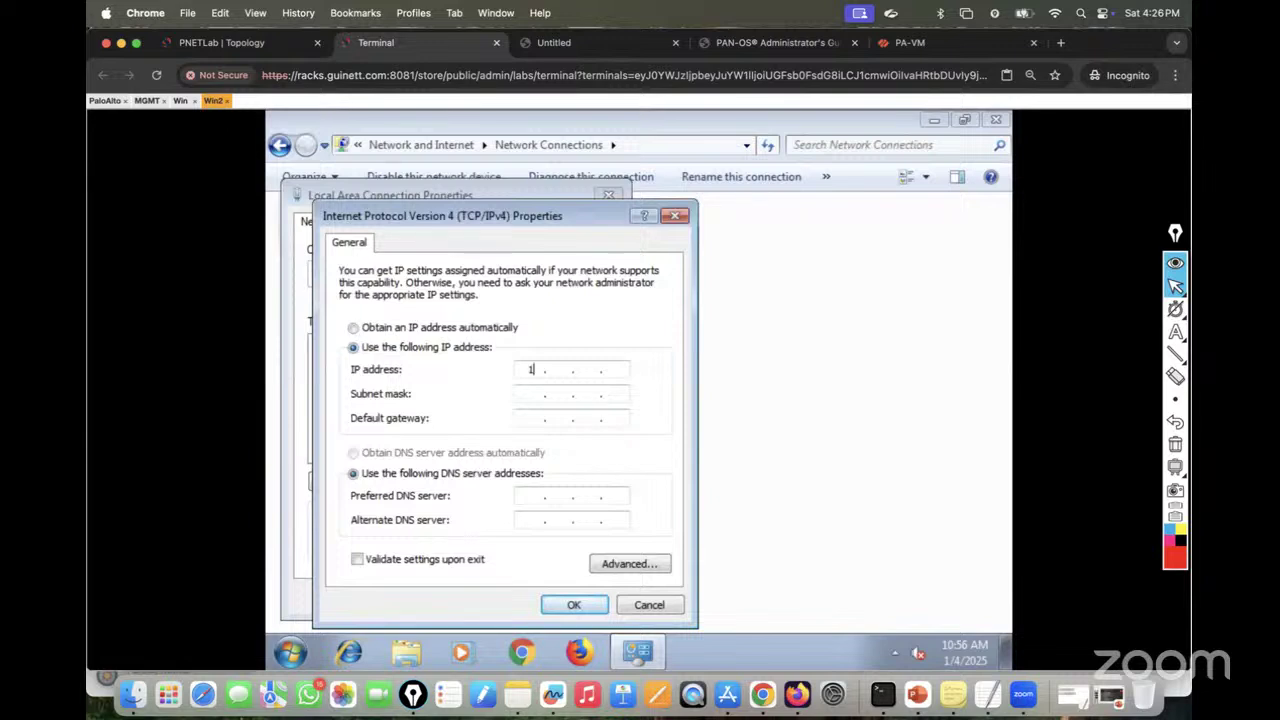
text(0.10.10.11)
click(535, 395)
text(255 . 255 . 255 . 0)
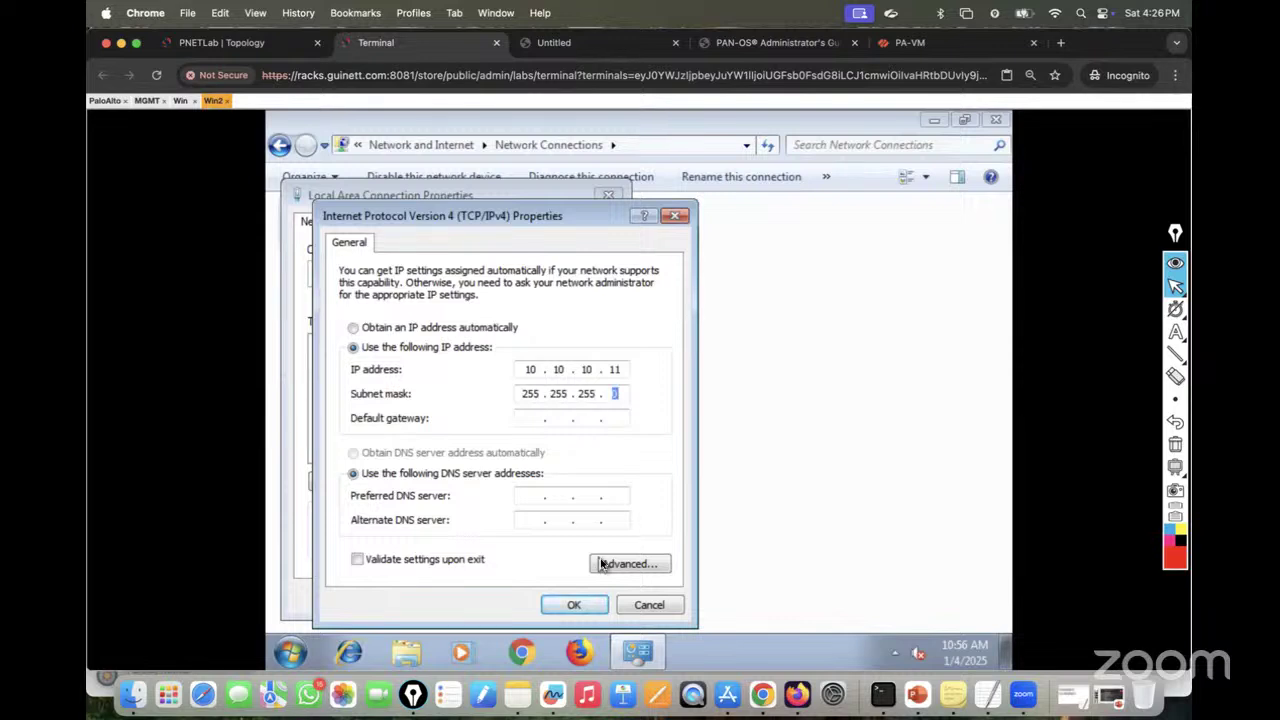
click(575, 606)
click(508, 600)
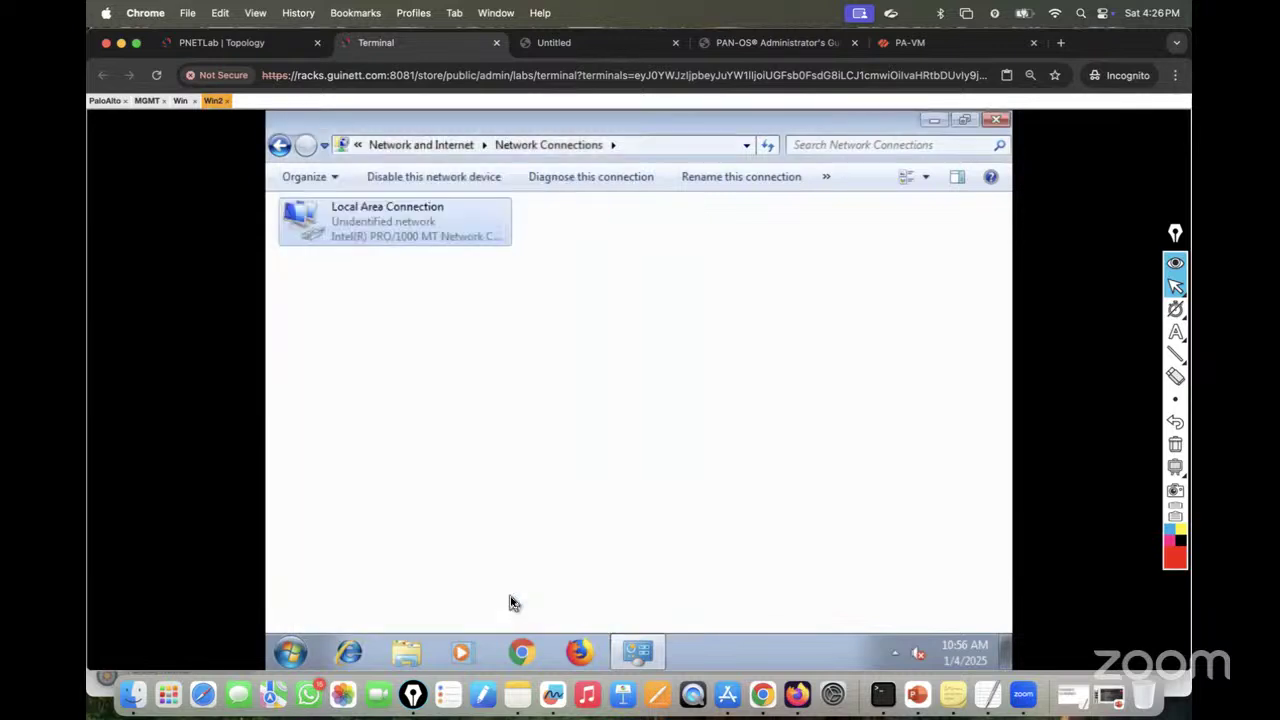
click(996, 121)
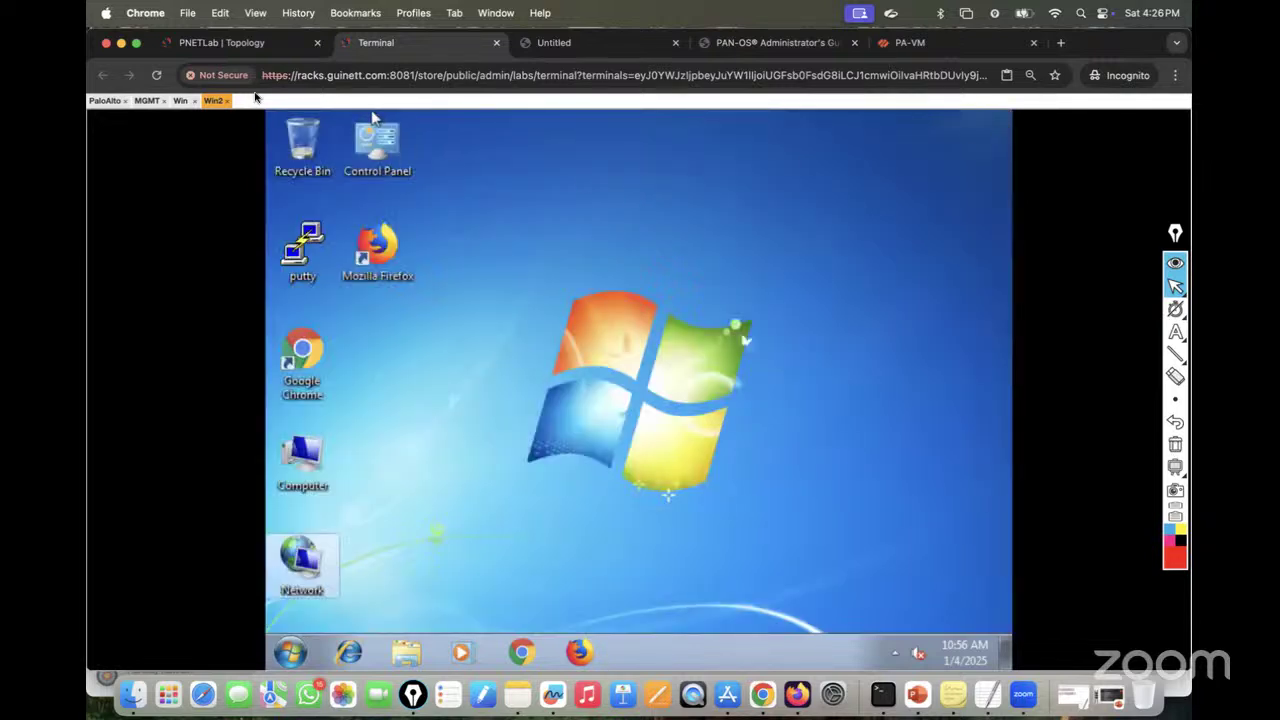
Step: On Win2, open the Windows Firewall with Advanced Security properties
click(224, 45)
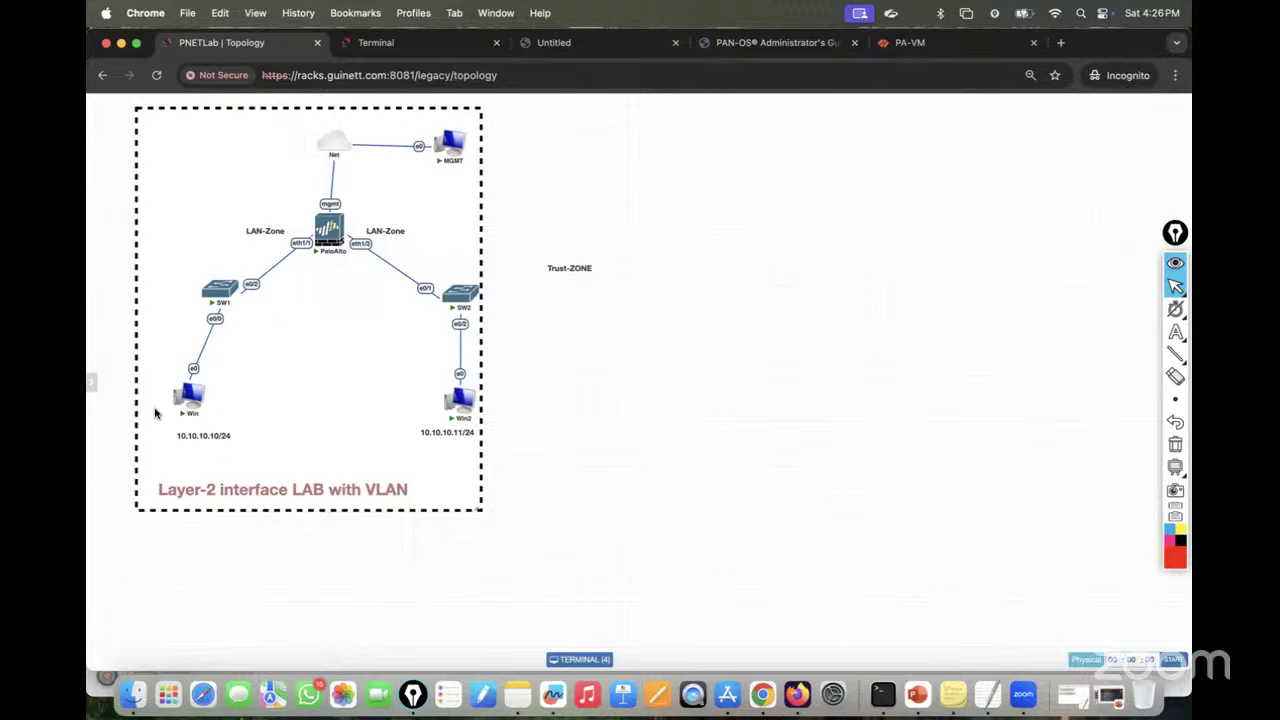
click(418, 44)
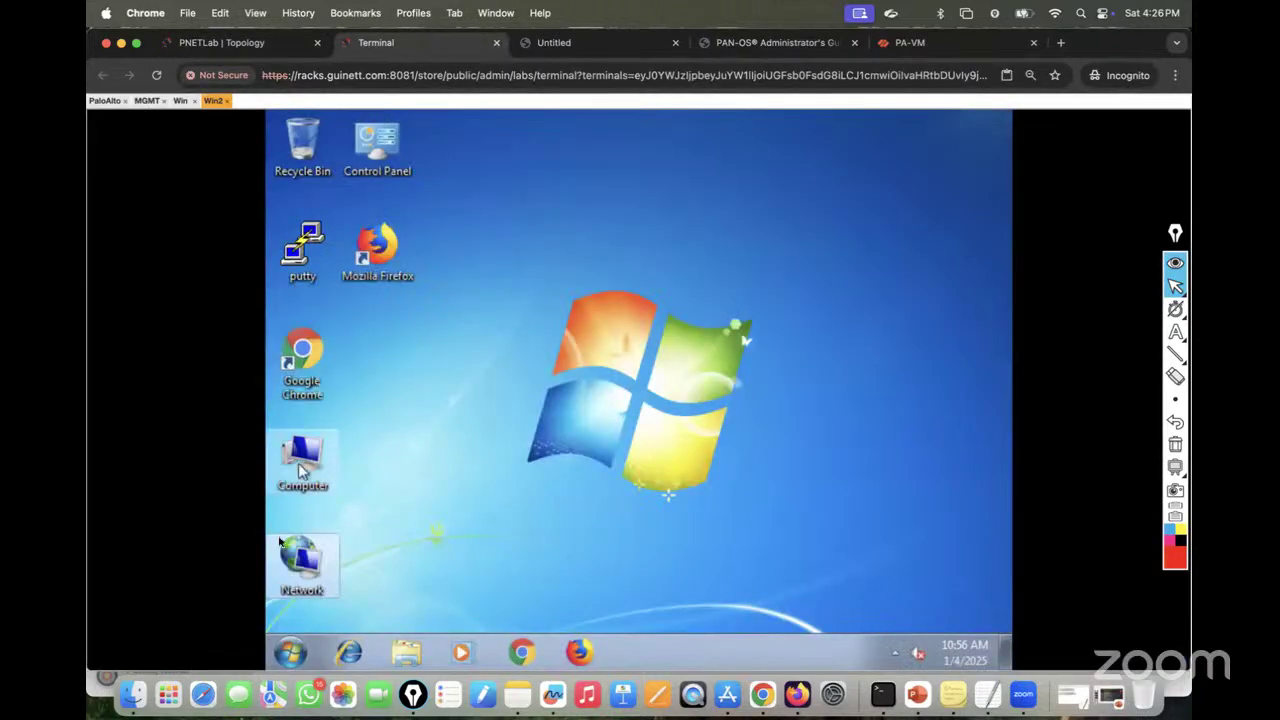
click(282, 647)
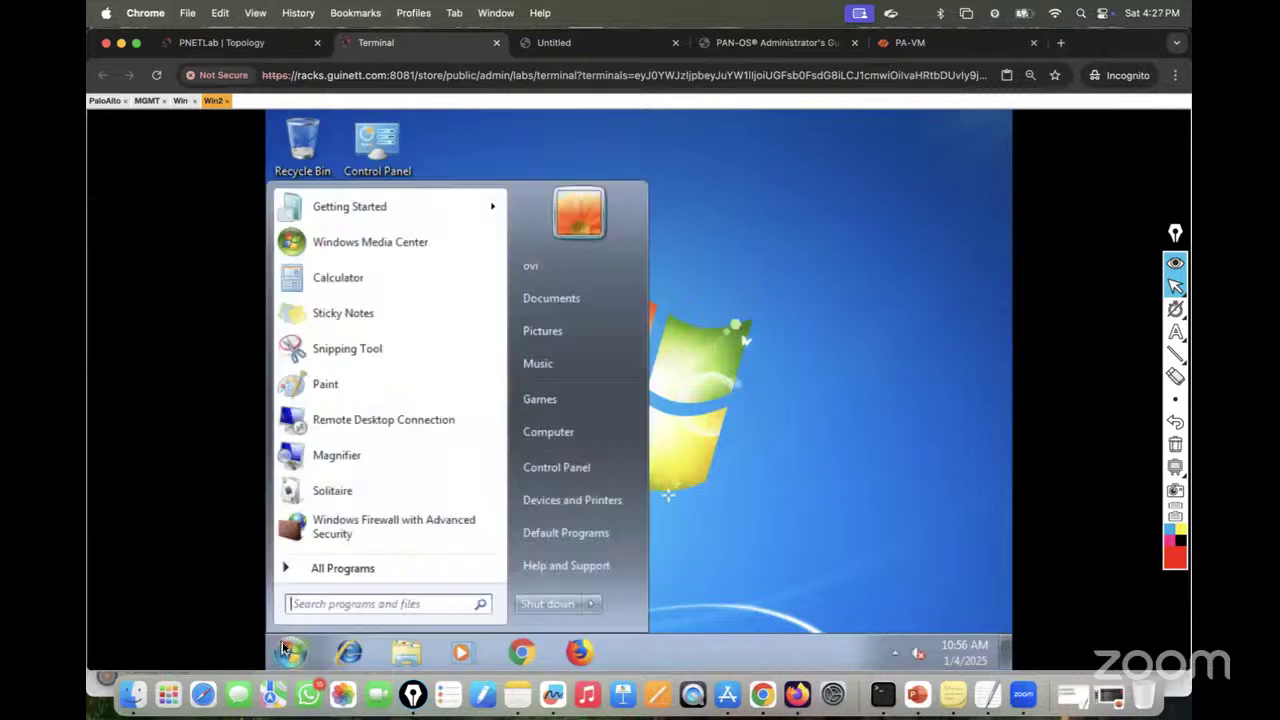
click(348, 528)
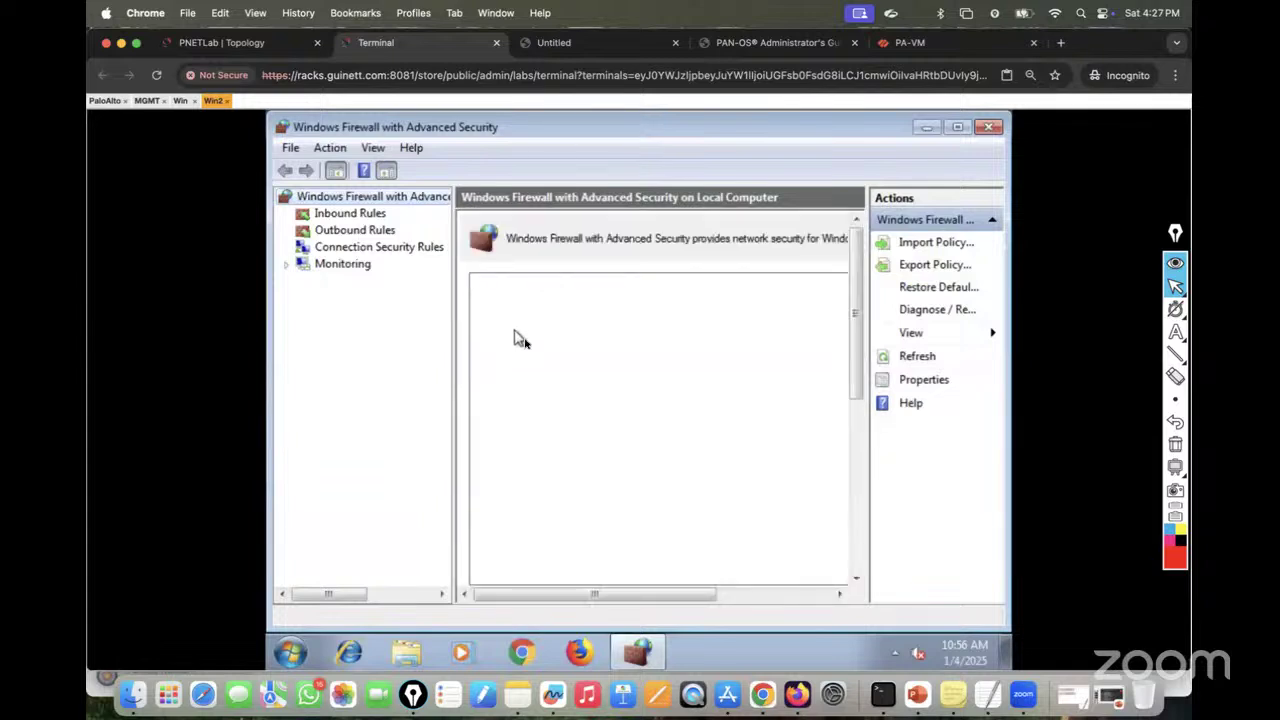
scroll(531, 578, right, 2)
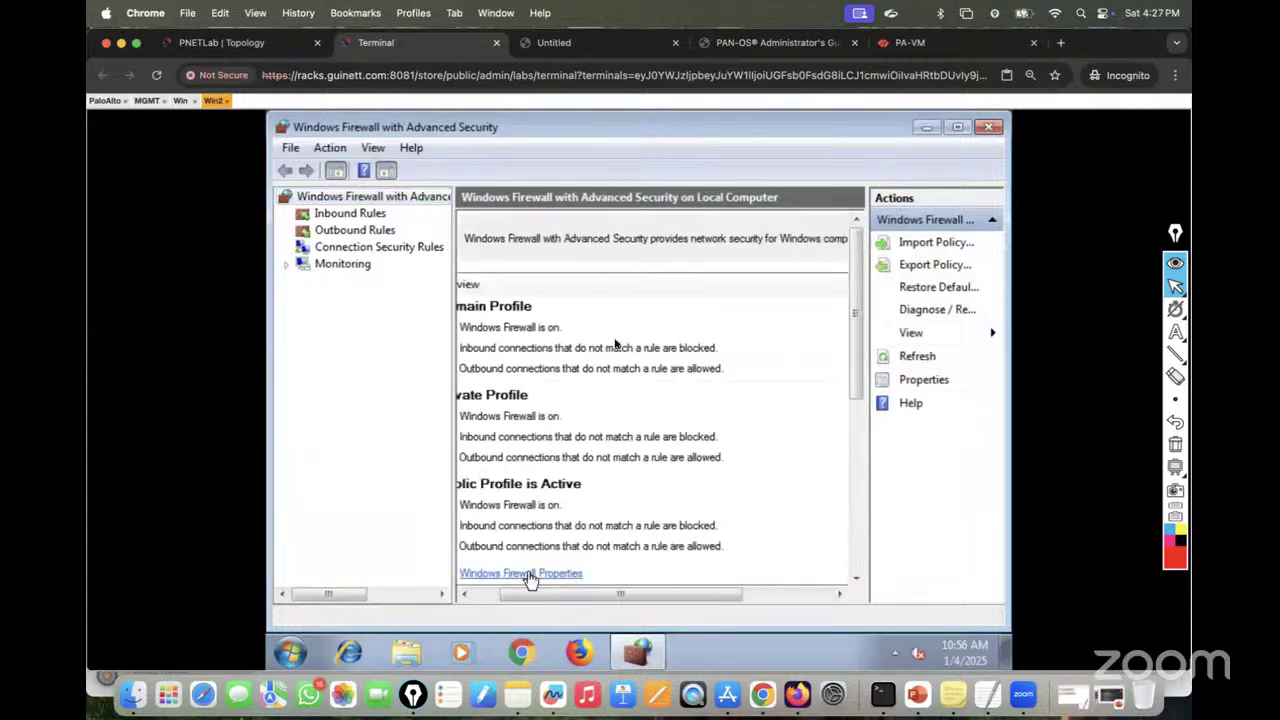
click(525, 573)
Step: Set Firewall state to Off for the Domain, Private and Public profiles, apply, and close the console
click(700, 272)
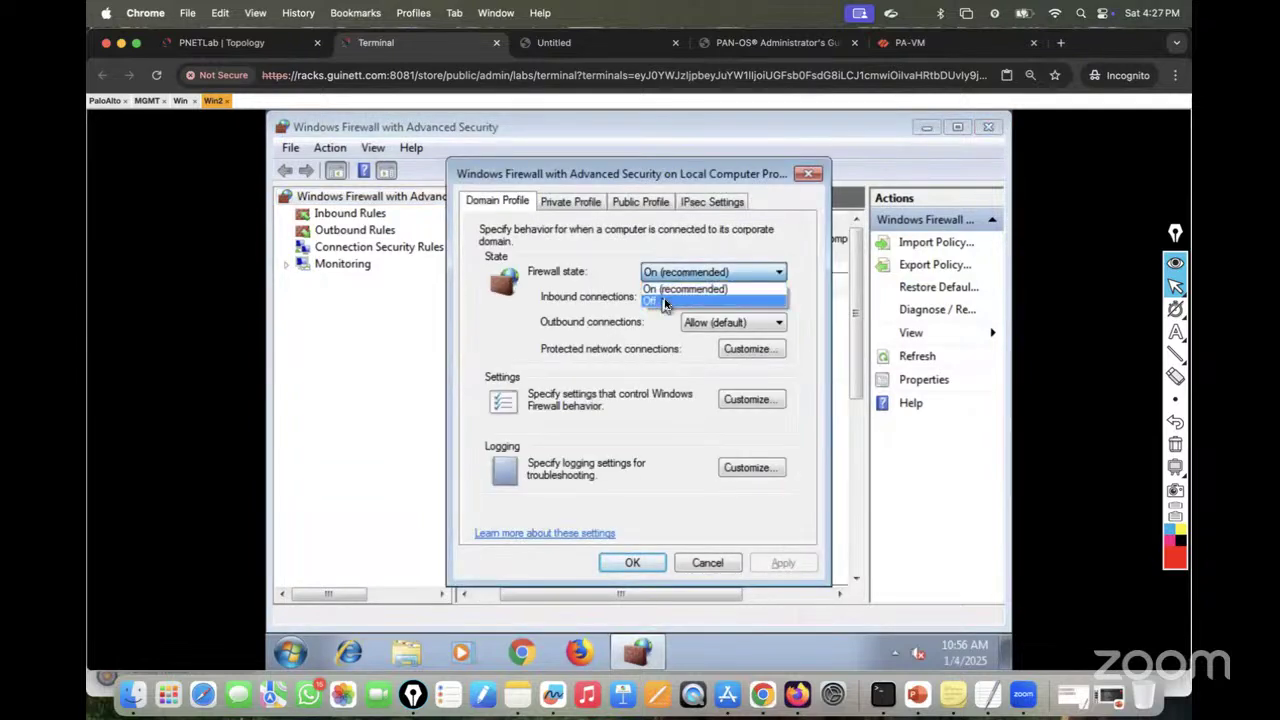
click(665, 302)
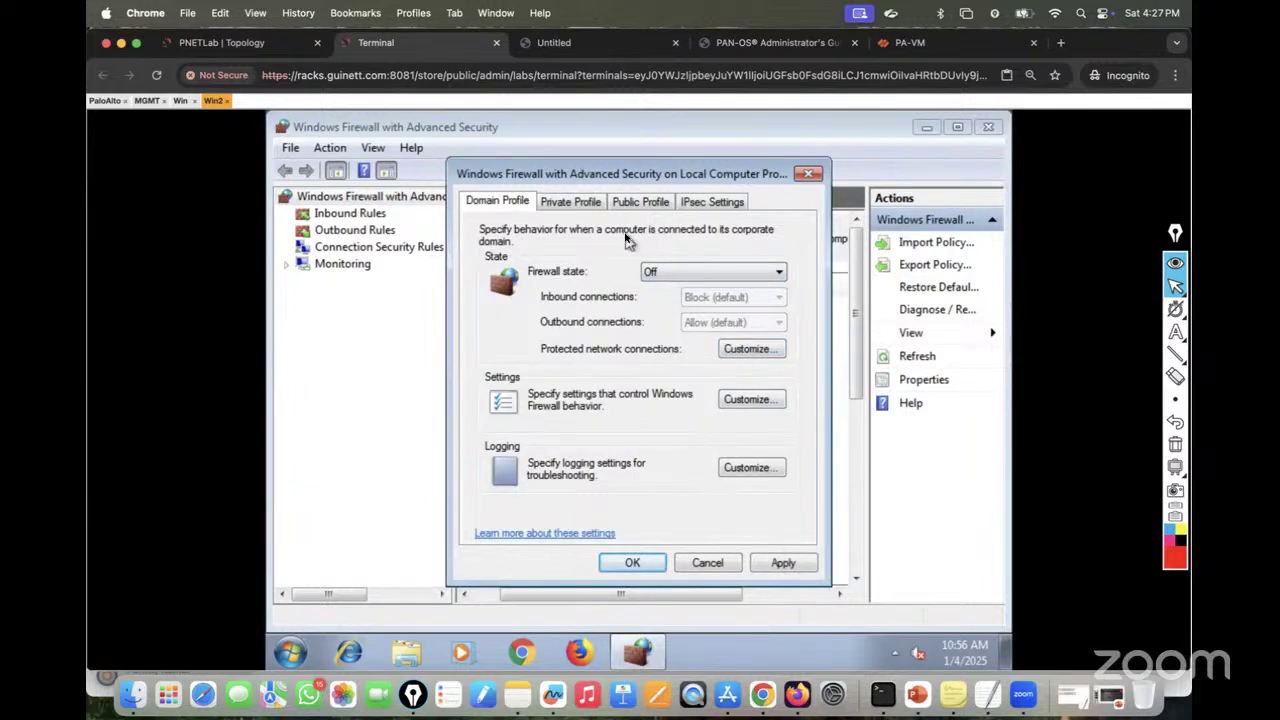
click(584, 201)
click(705, 272)
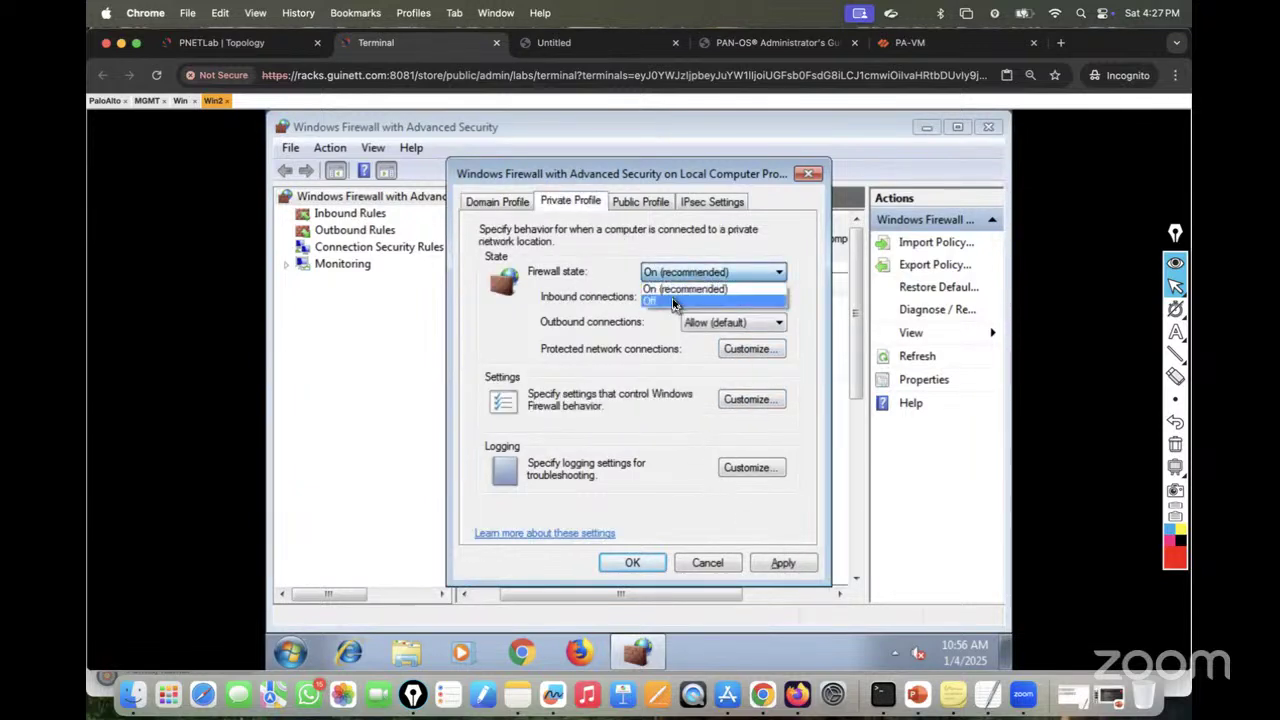
click(674, 304)
click(648, 203)
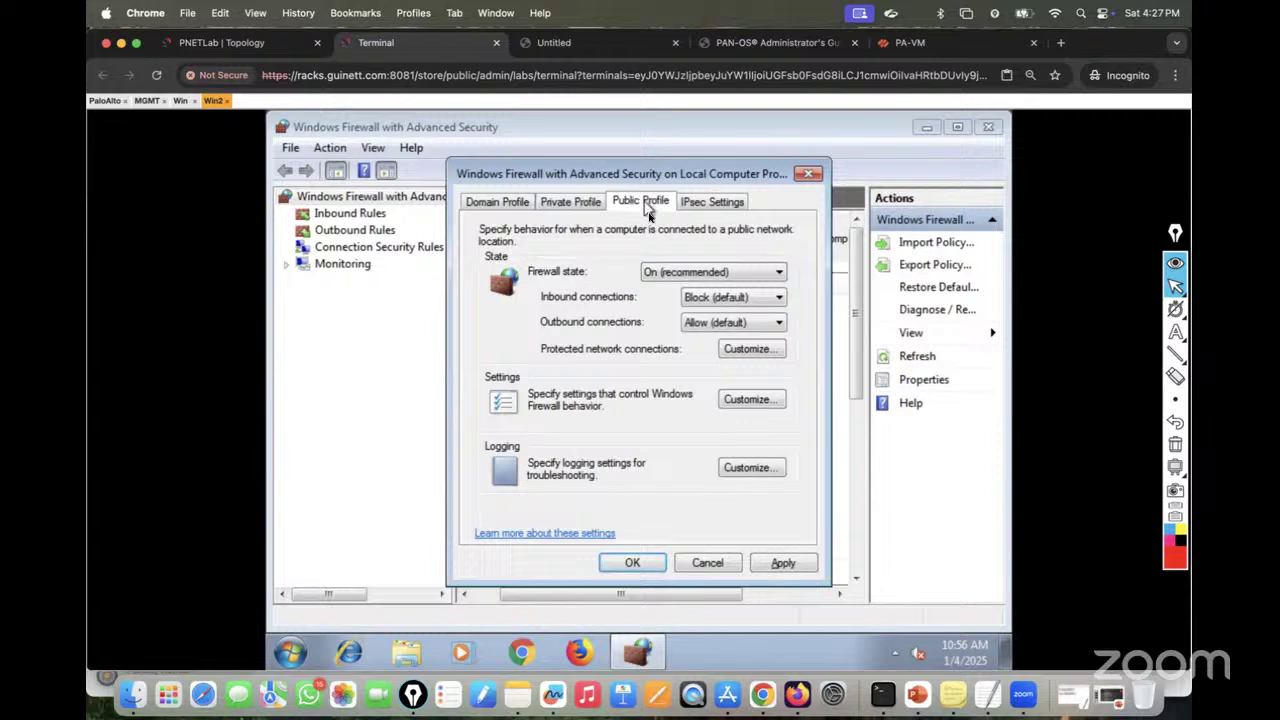
click(677, 277)
click(672, 301)
click(777, 565)
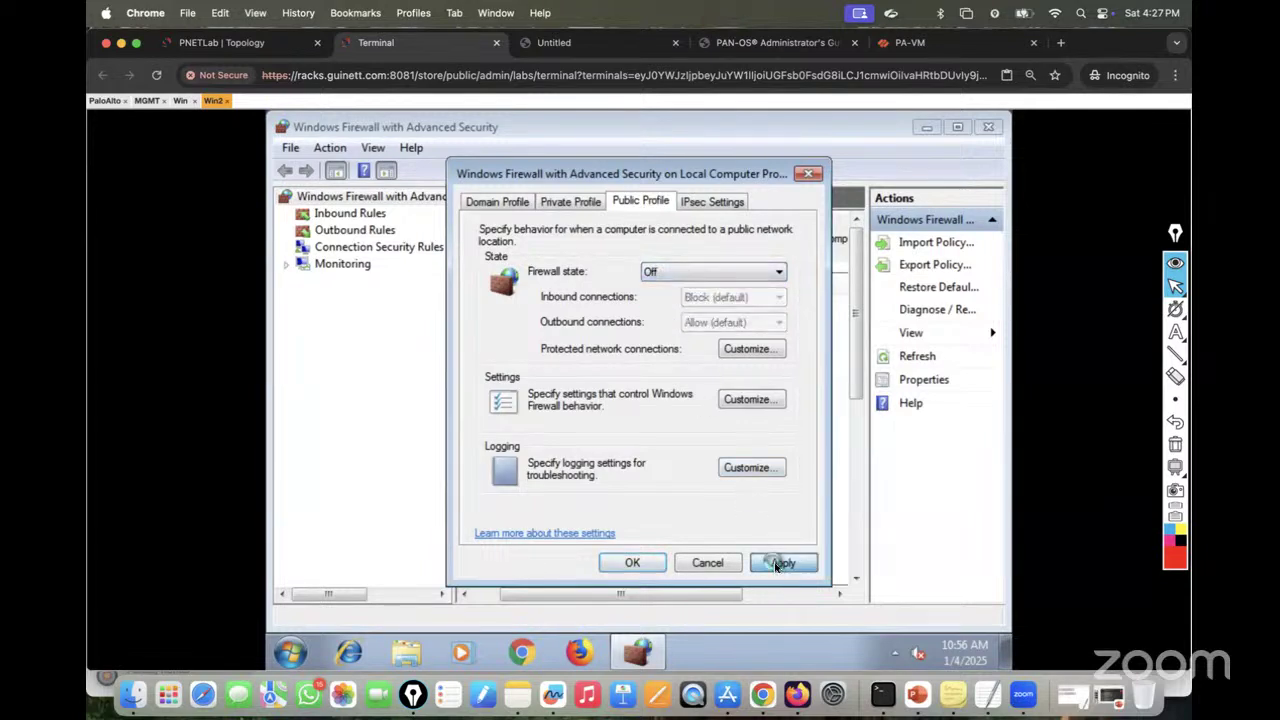
click(643, 565)
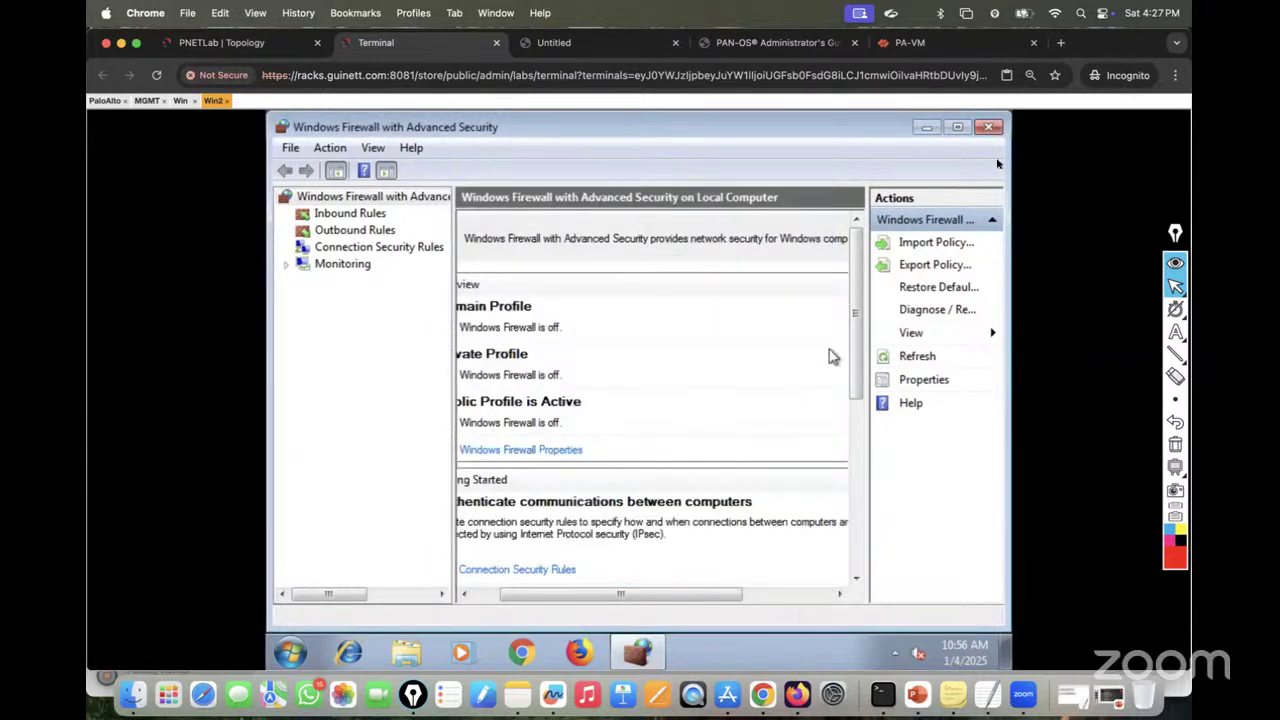
click(988, 129)
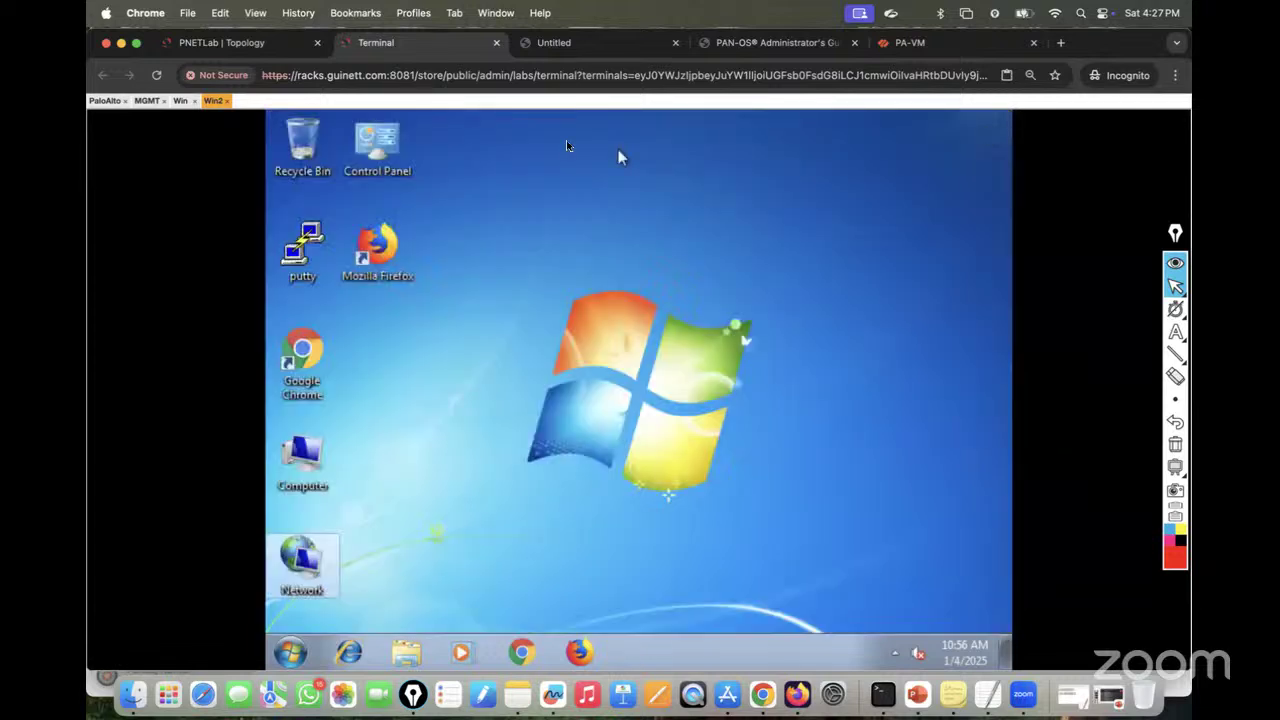
Step: On the Win console, open the Windows Firewall with Advanced Security properties
click(181, 101)
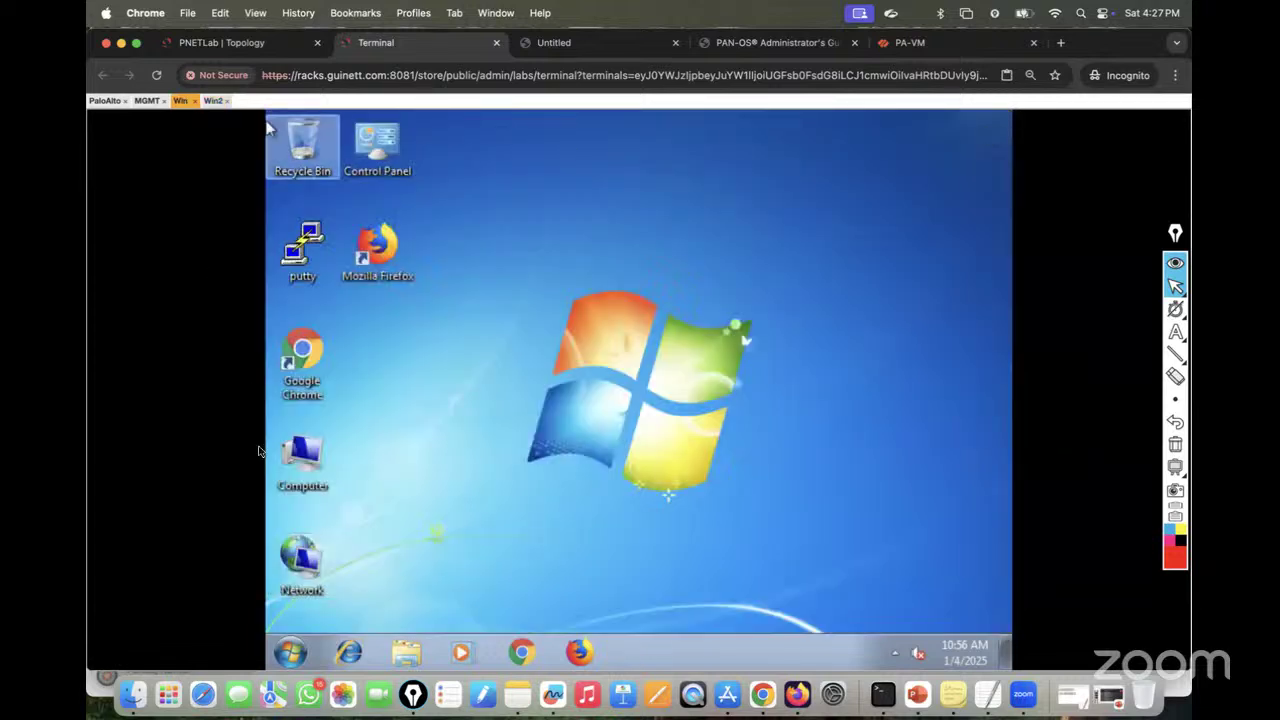
click(290, 648)
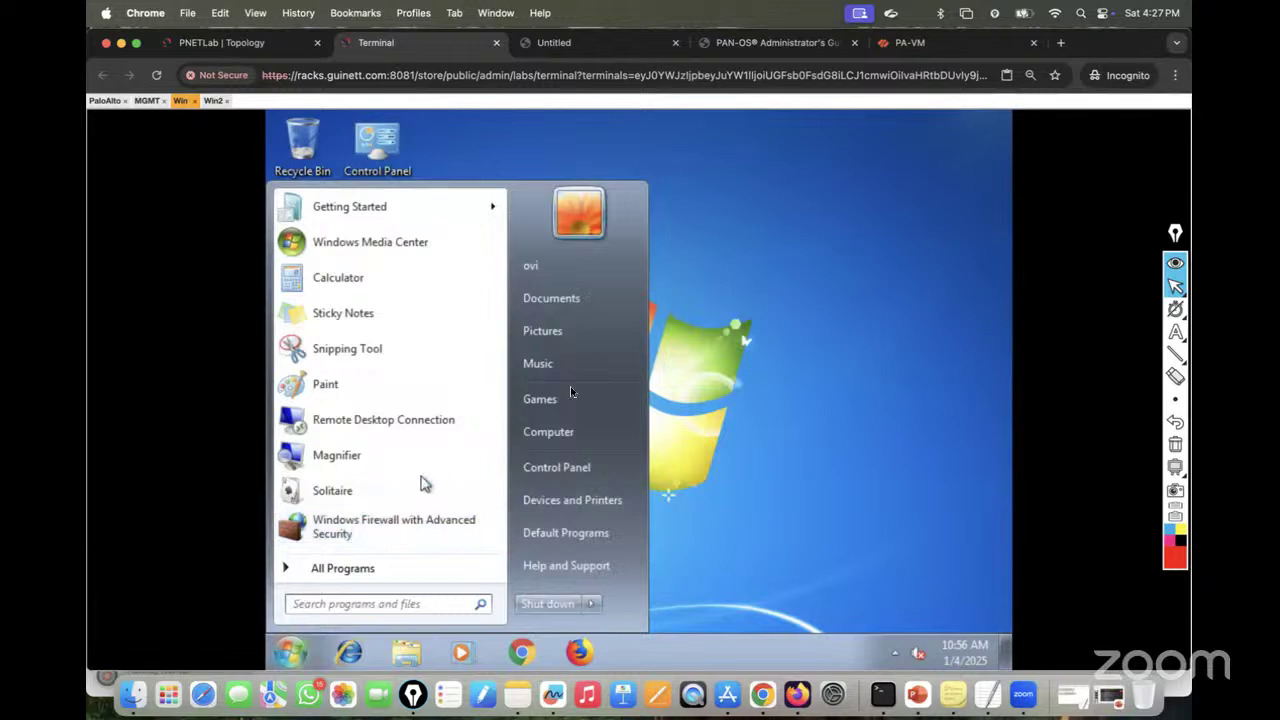
click(700, 297)
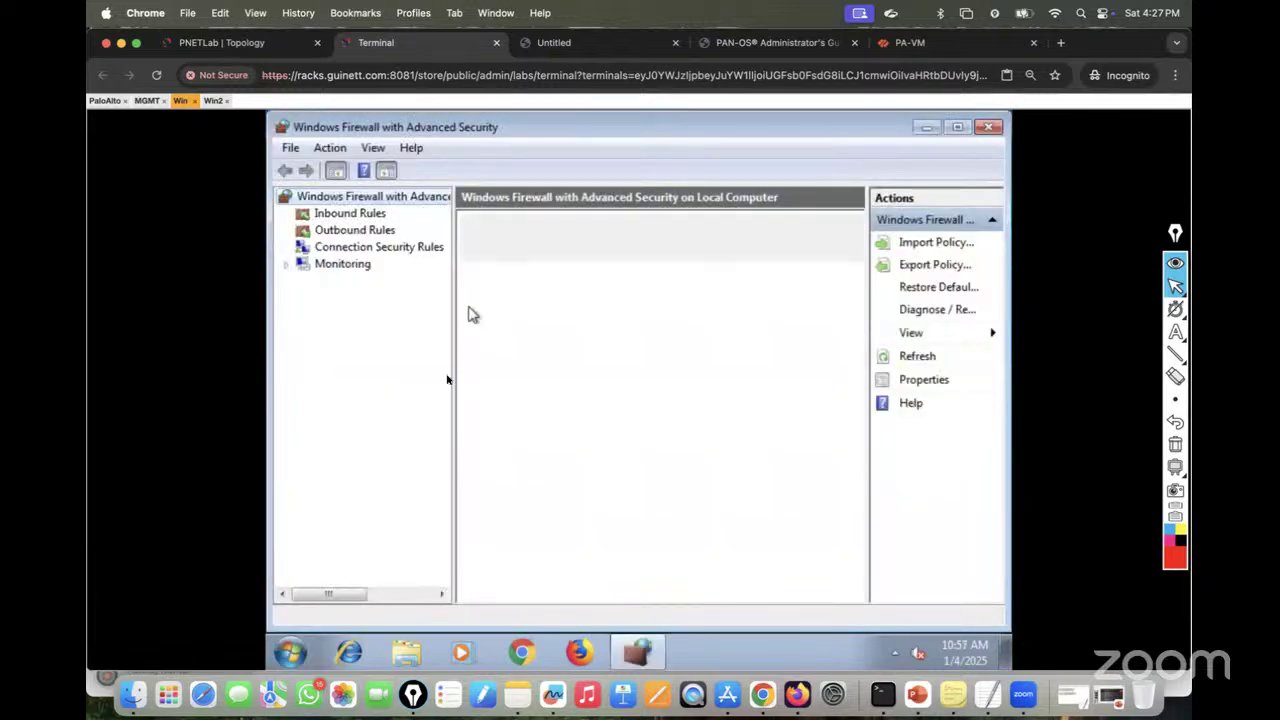
click(530, 576)
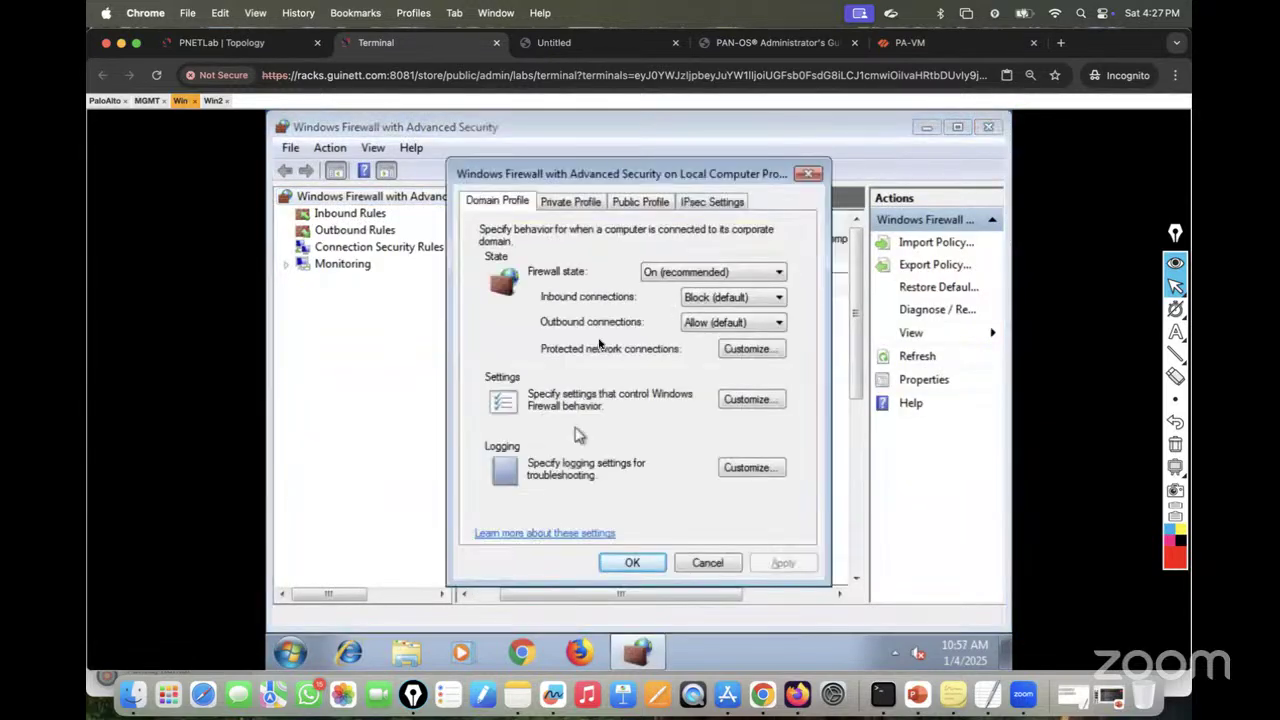
Step: Turn the firewall Off for the Domain, Private and Public profiles, apply, and close the console
click(666, 276)
click(652, 291)
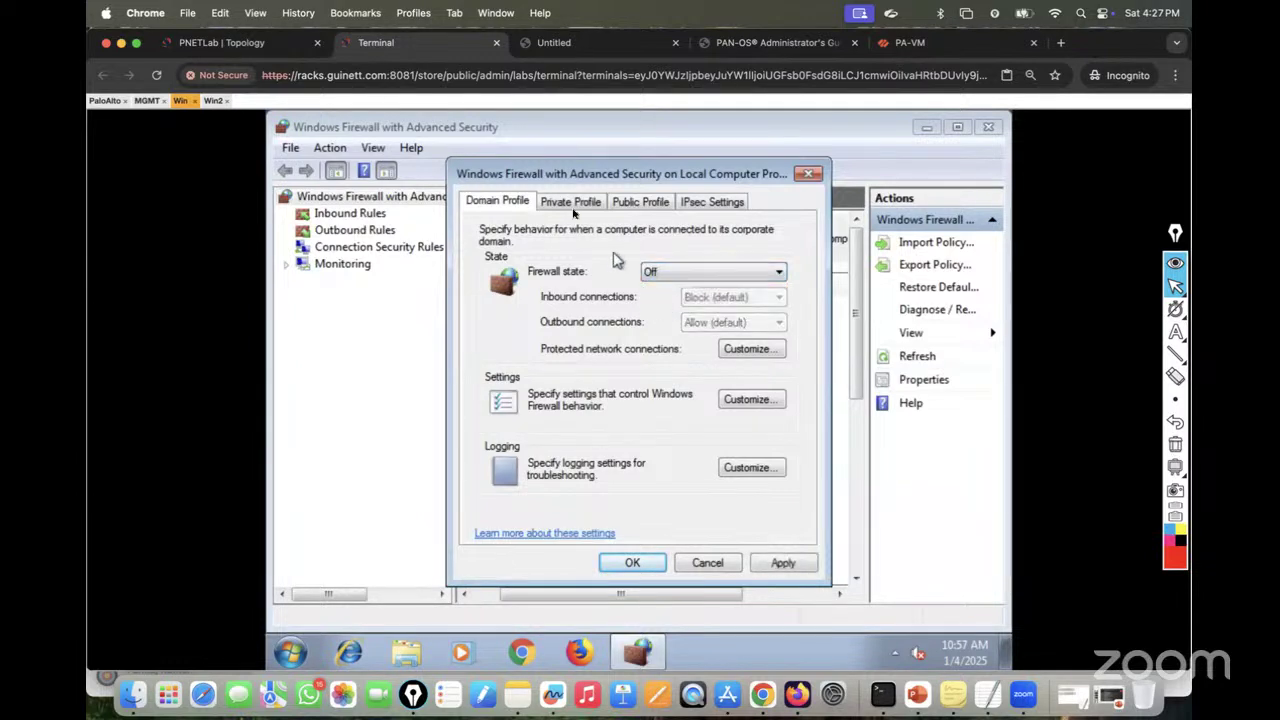
click(572, 206)
click(658, 276)
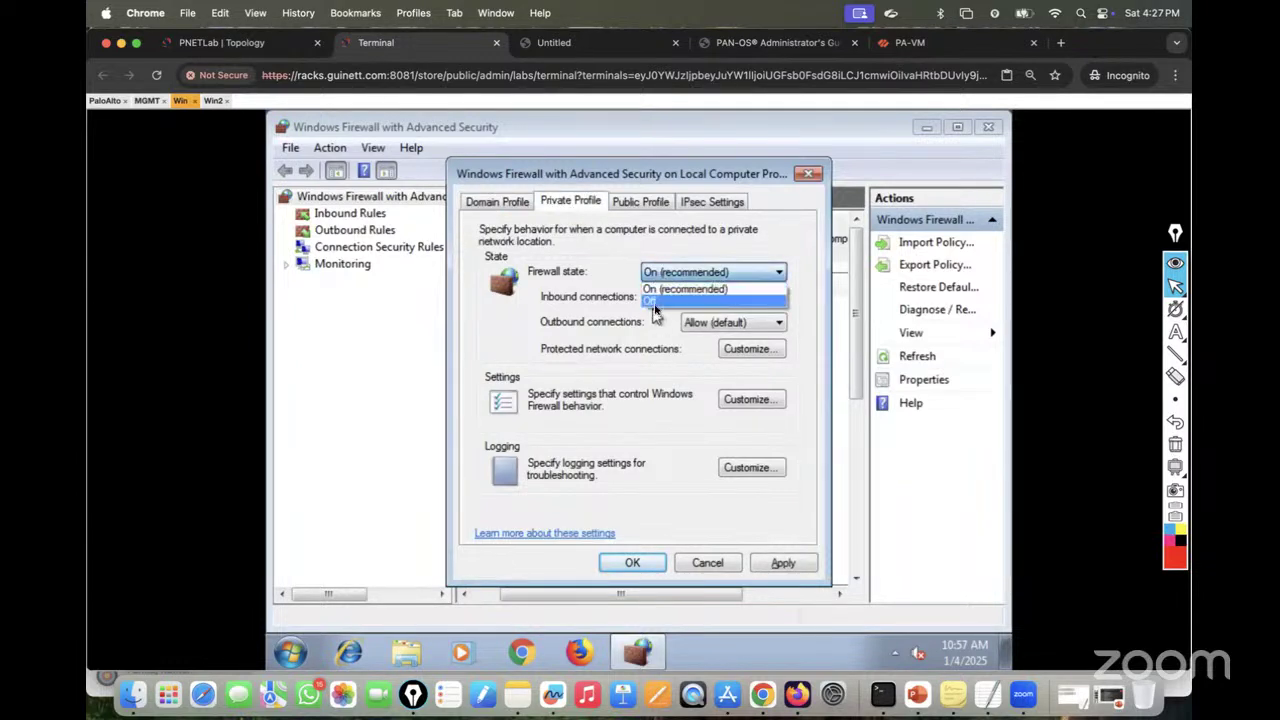
click(655, 304)
click(710, 201)
click(645, 201)
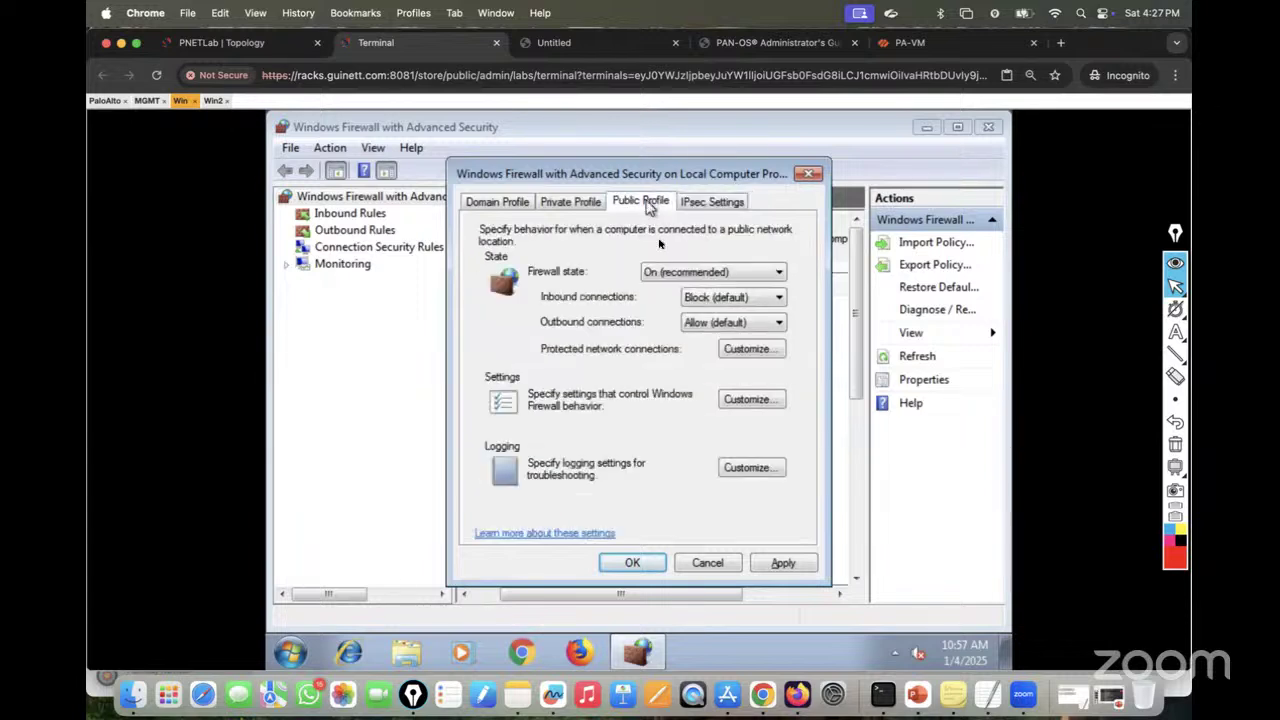
click(676, 276)
click(660, 300)
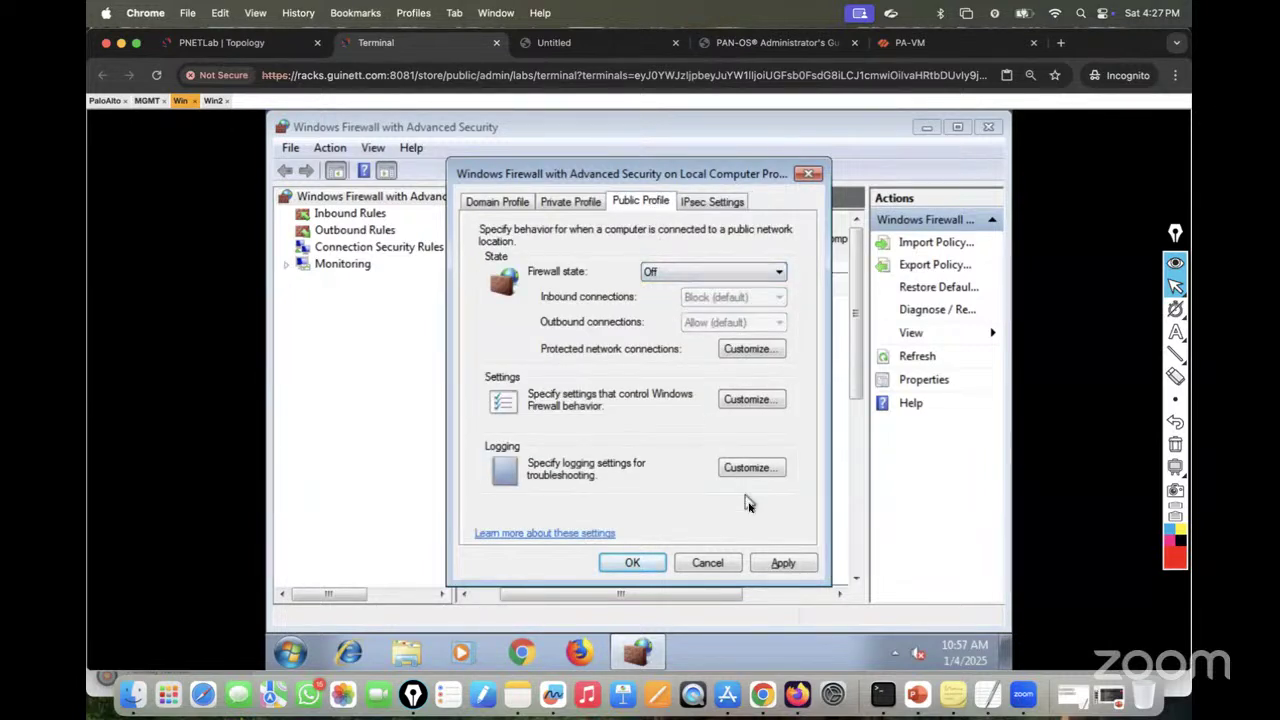
click(781, 563)
click(650, 561)
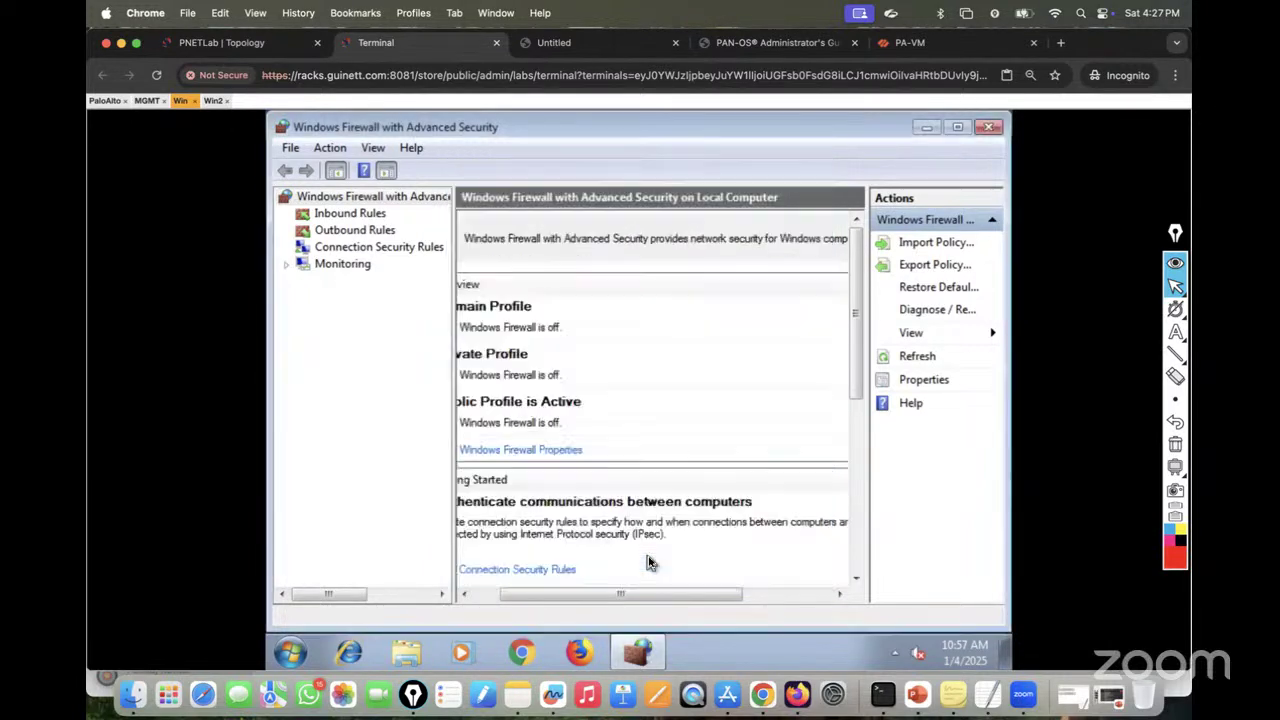
click(988, 127)
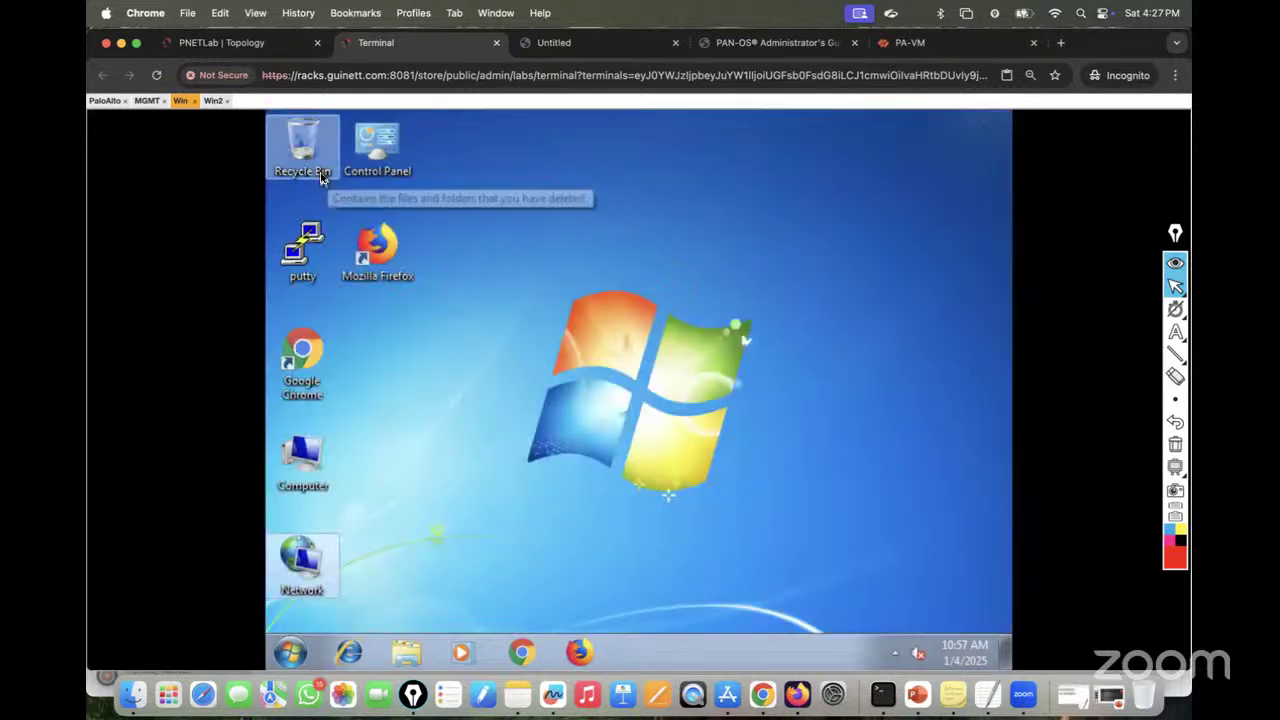
Step: On the SW1 console, enter configuration mode and create VLAN 10
click(225, 45)
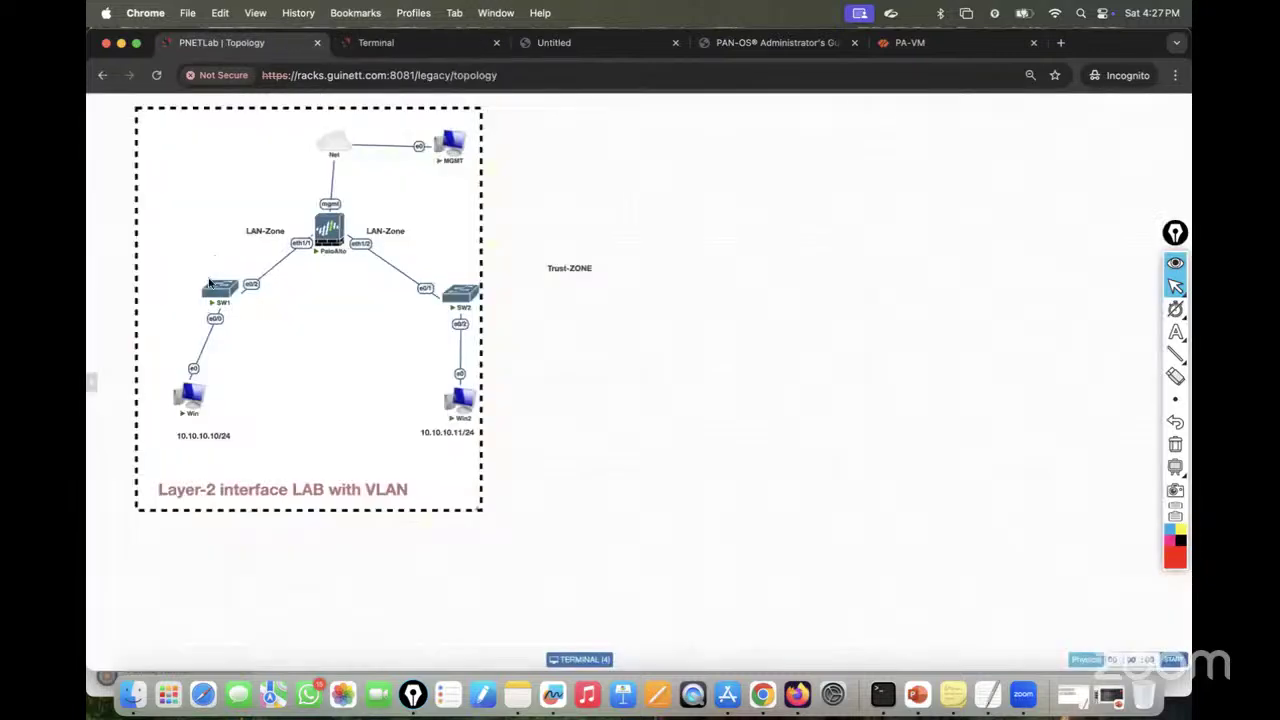
click(221, 298)
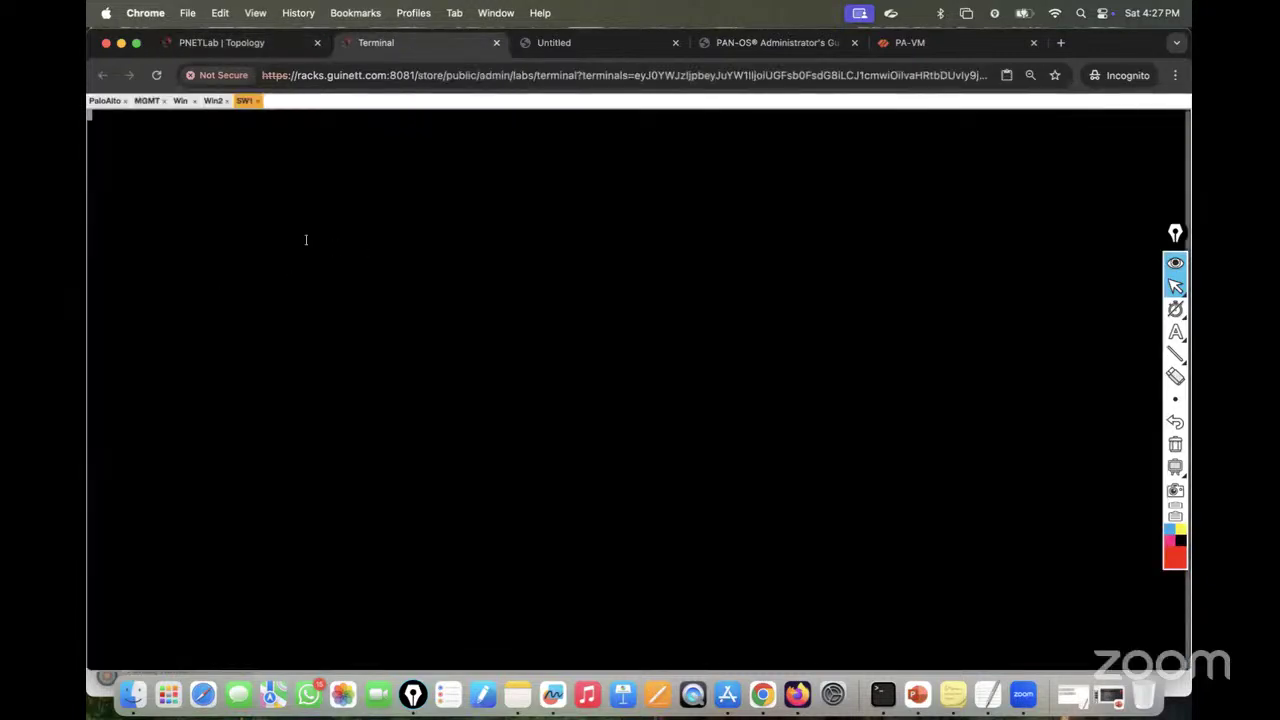
key(Return)
key(Return)
key(Return)
key(Return)
key(Return)
key(Return)
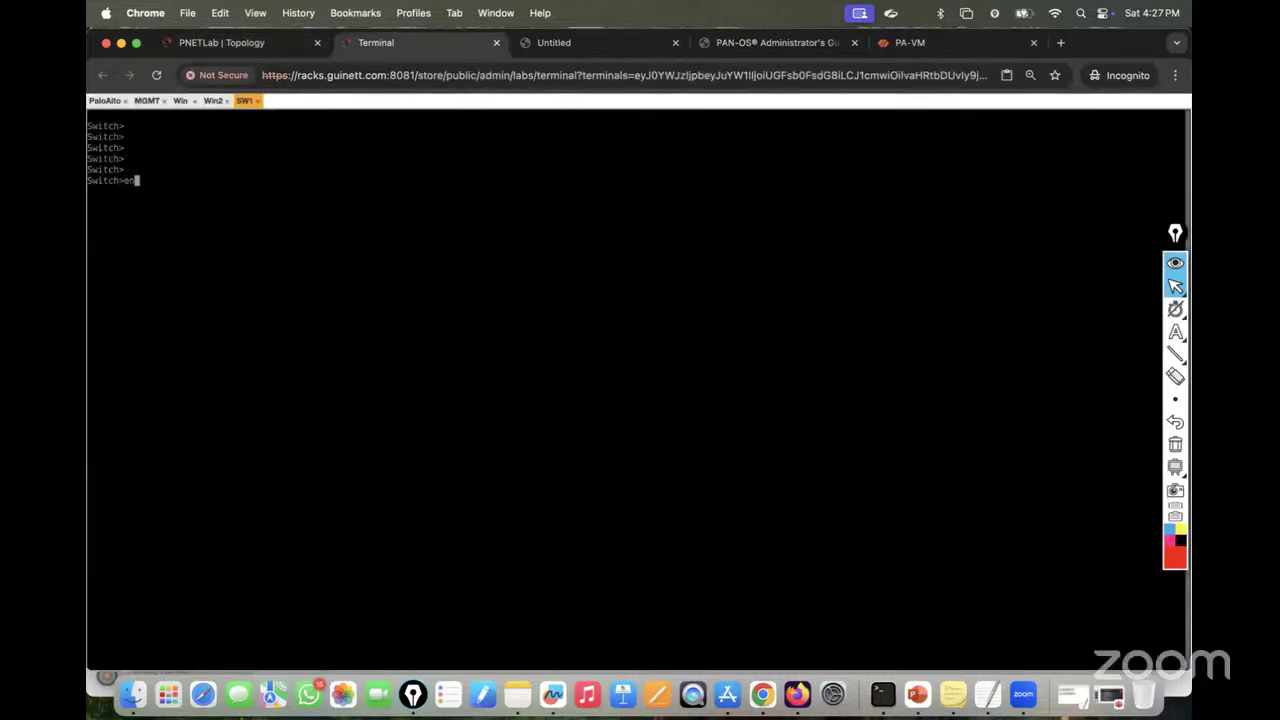
text(en)
key(Return)
key(Return)
key(Return)
text(conf t)
key(Return)
key(Return)
key(Return)
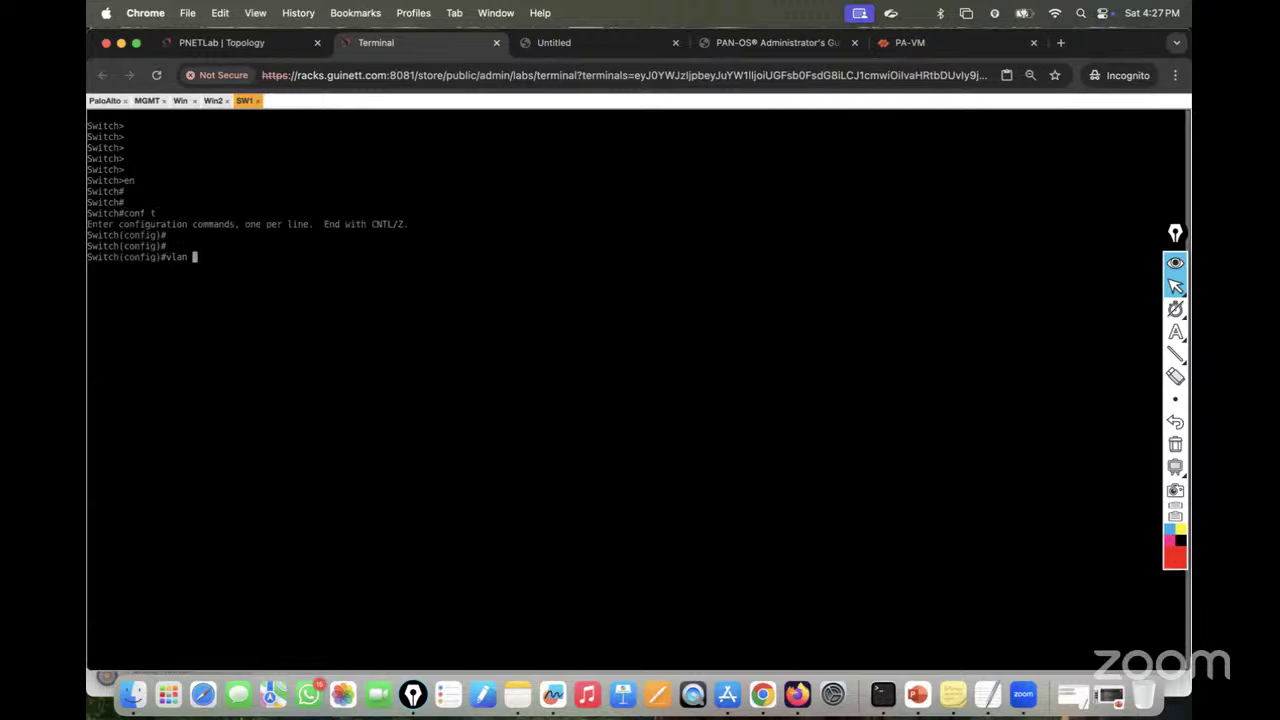
text(vlan 10)
key(Return)
key(Return)
key(Return)
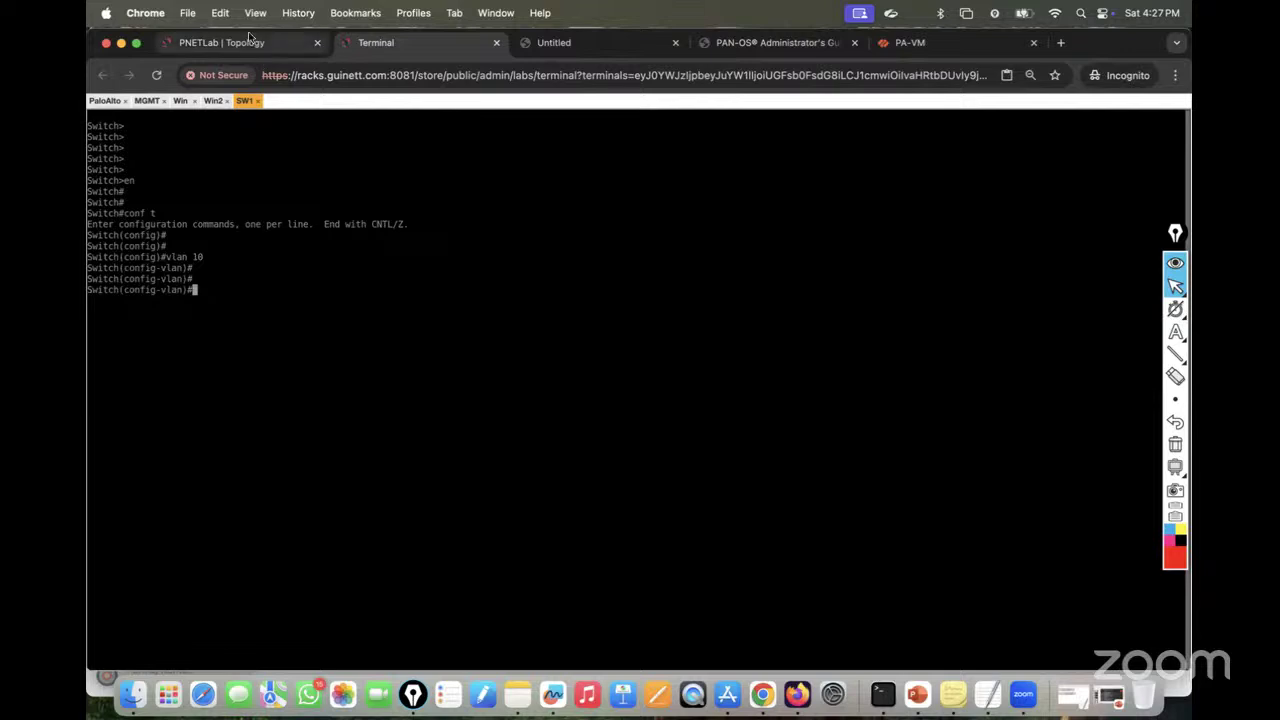
Step: Set interface eth0/0 to switchport mode access
click(228, 42)
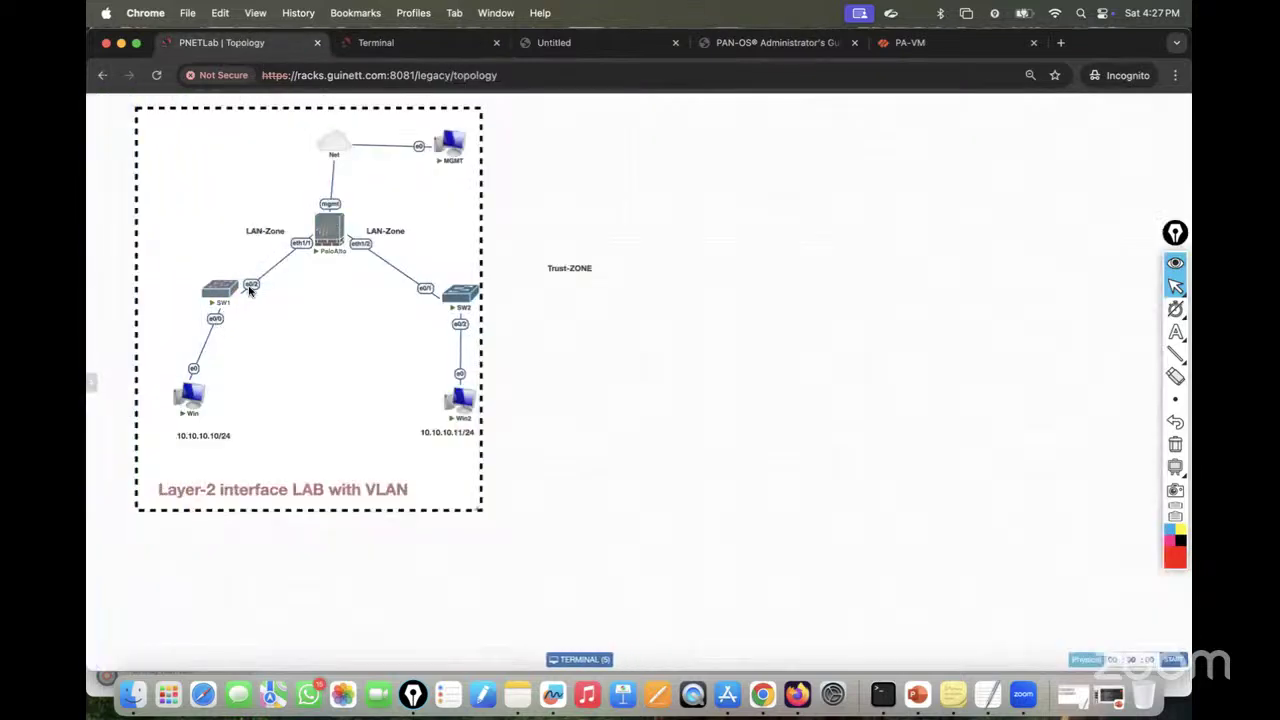
click(404, 45)
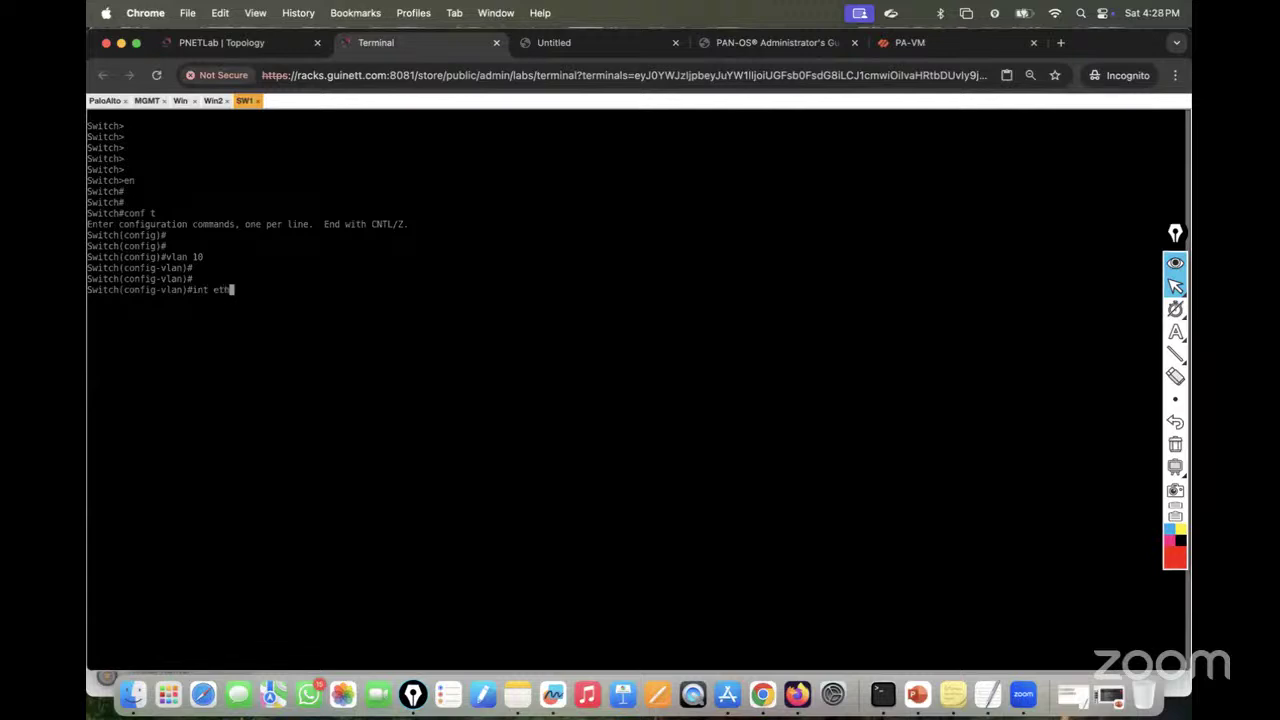
text(int eth0/0)
key(Return)
text(swit)
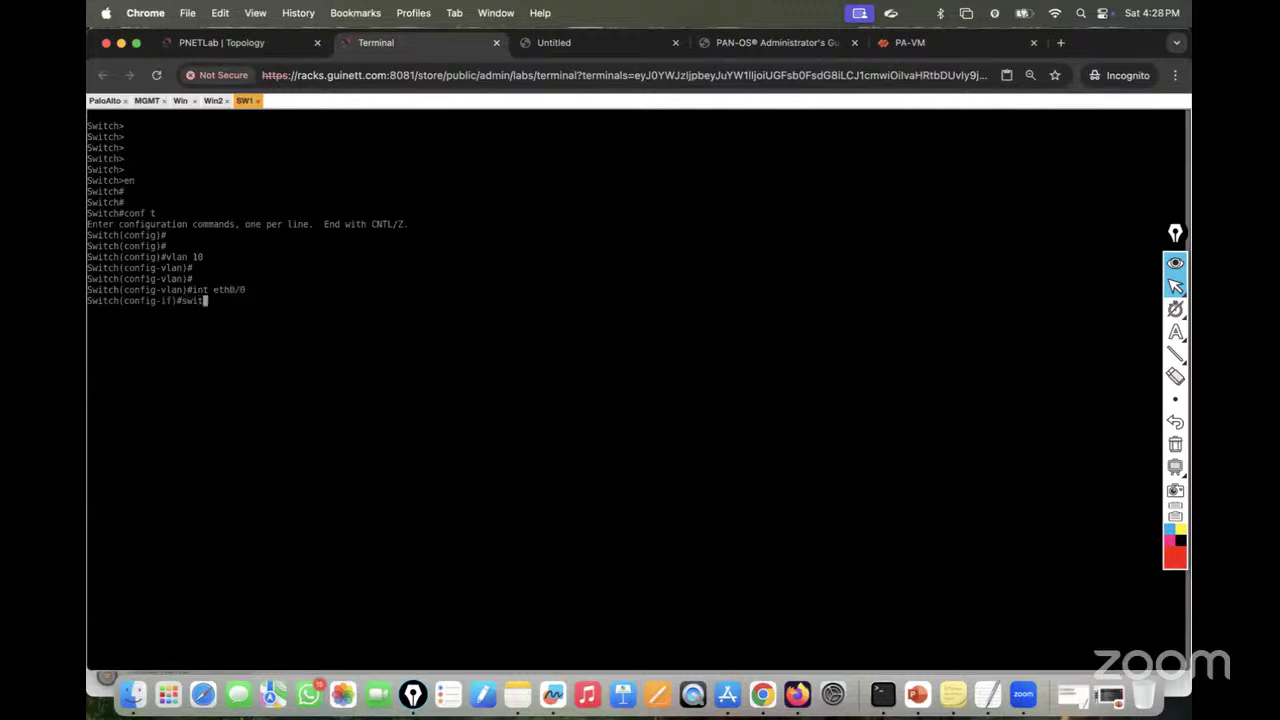
key(Tab)
text(mo)
key(Tab)
text(acc)
key(Tab)
key(Return)
Step: Assign eth0/0 to access VLAN 10
text(sw)
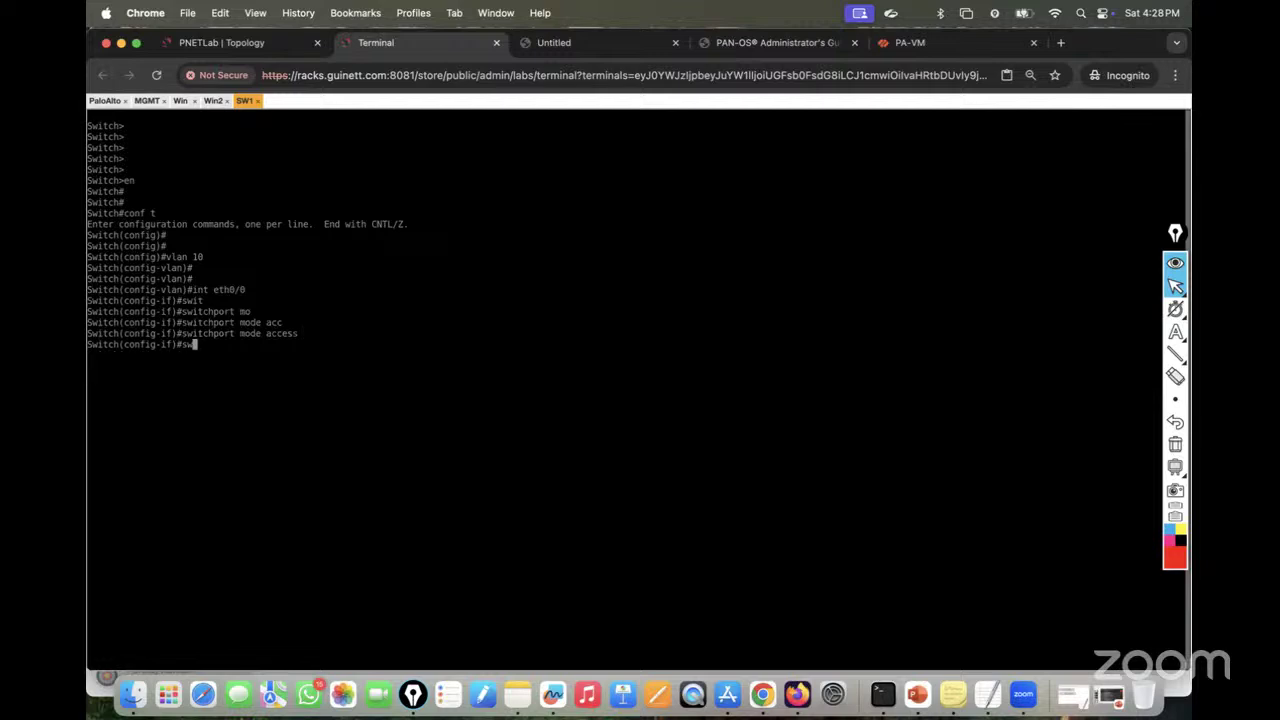
text(i)
key(Tab)
text(acc)
key(Tab)
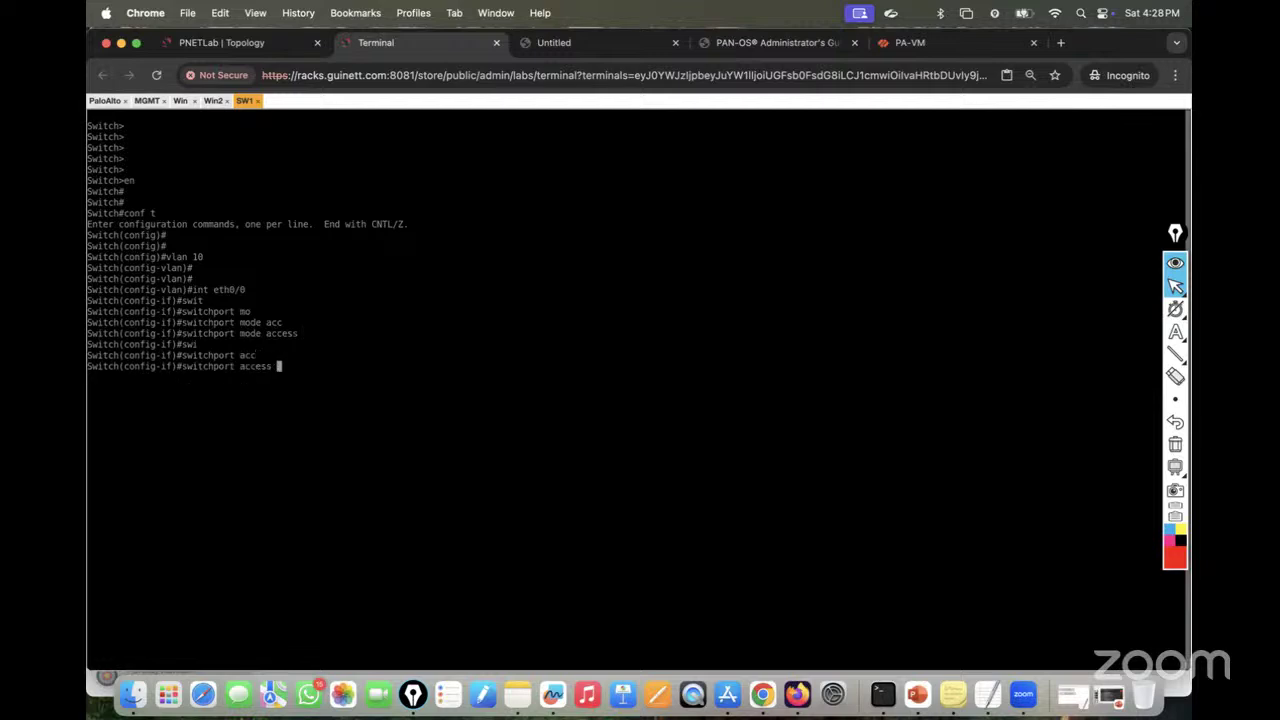
text(vl)
key(Tab)
text(10)
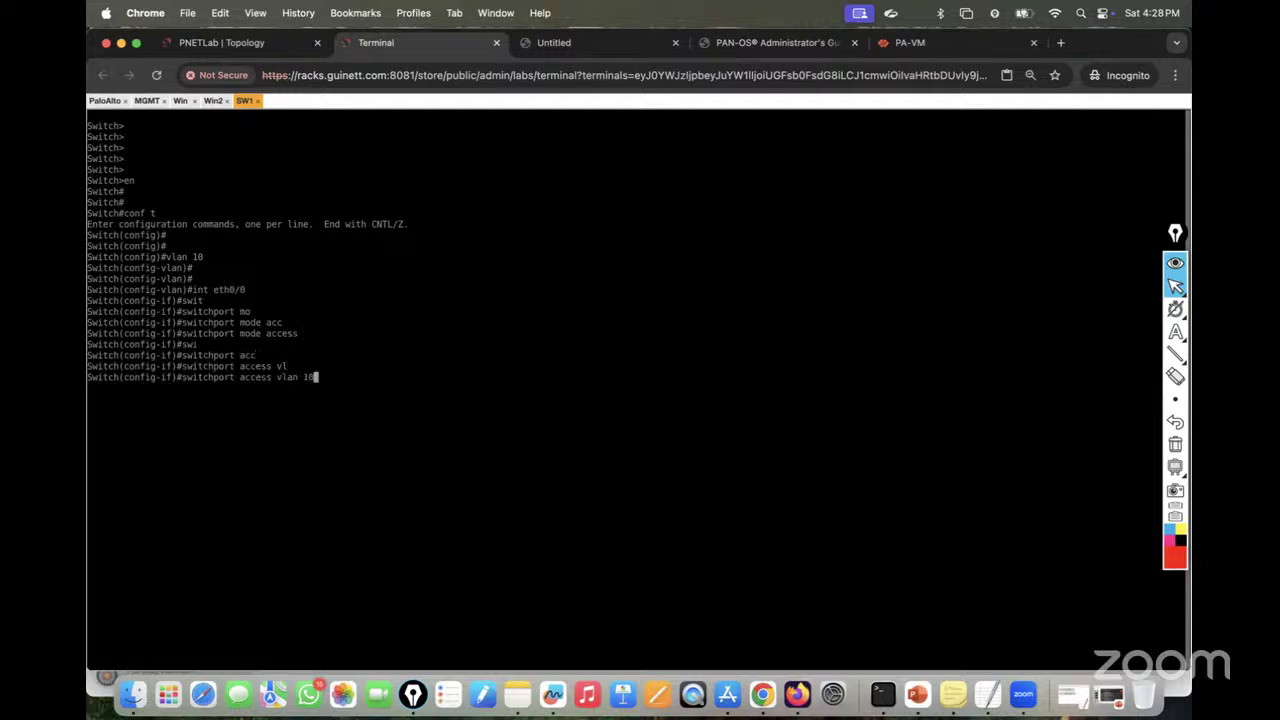
key(Return)
key(Return)
key(Return)
Step: Enable eth0/0 with no shutdown and save the switch configuration with do wr
text(no sh)
key(Tab)
key(Return)
key(Return)
key(Return)
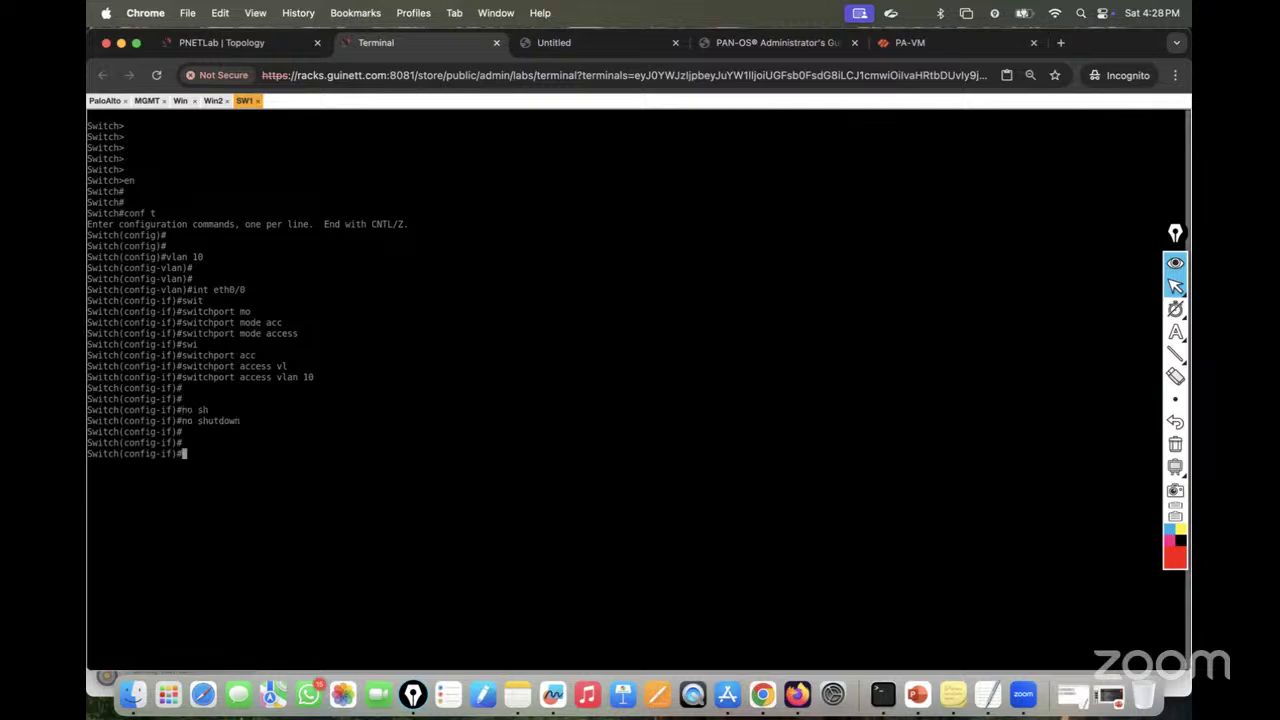
text(do wr)
key(Return)
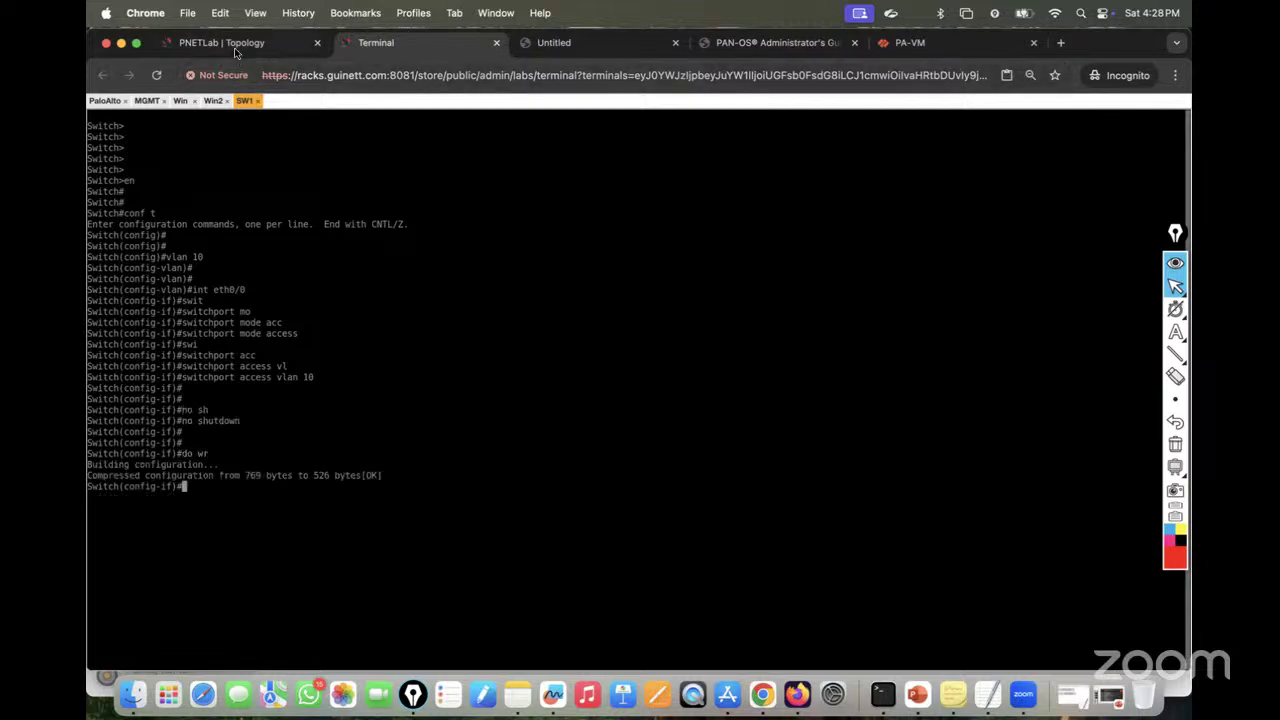
click(234, 45)
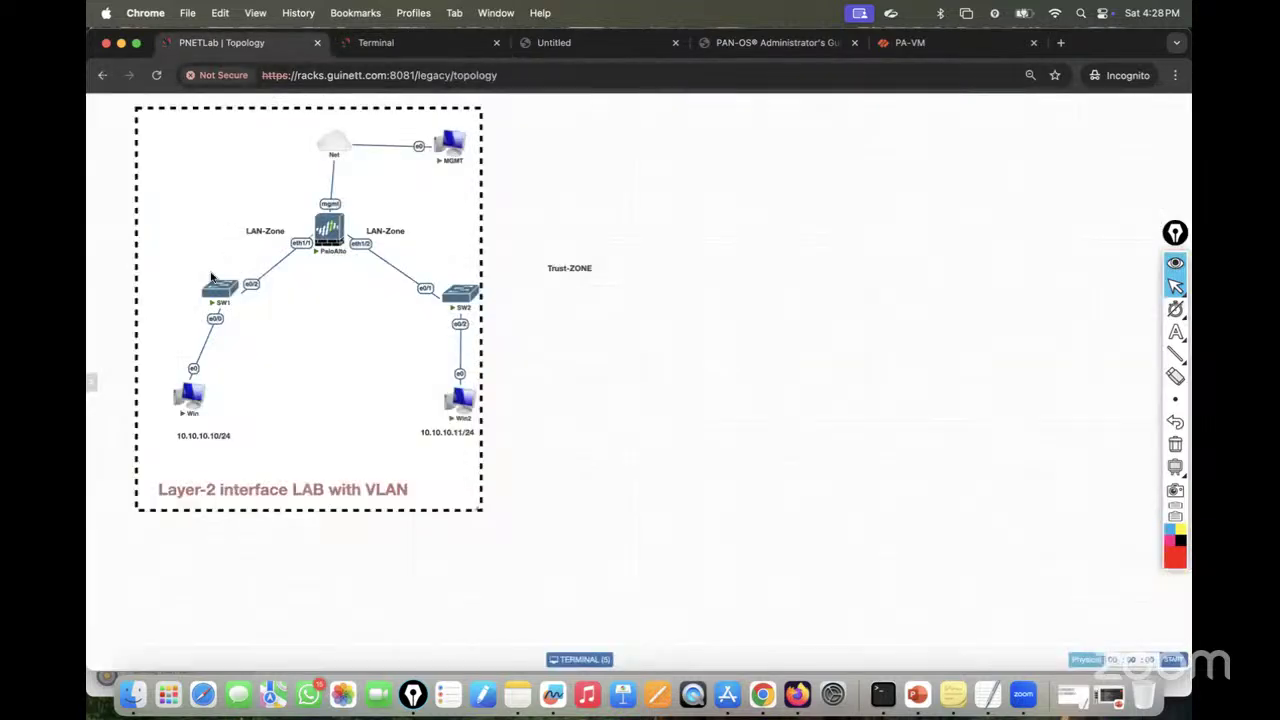
click(406, 52)
Step: Leave configuration mode and list SW1's VLANs and ports with show vlan brief
key(ctrl+z)
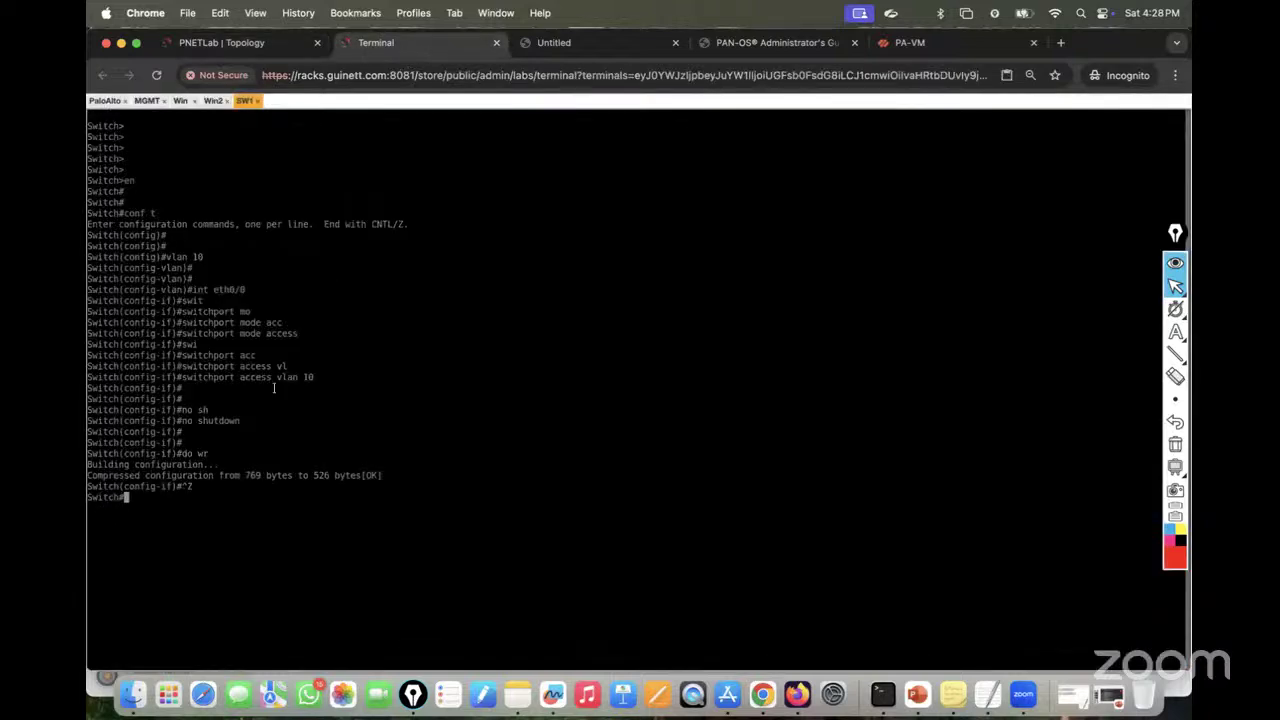
key(Return)
key(Return)
text(sh vlan )
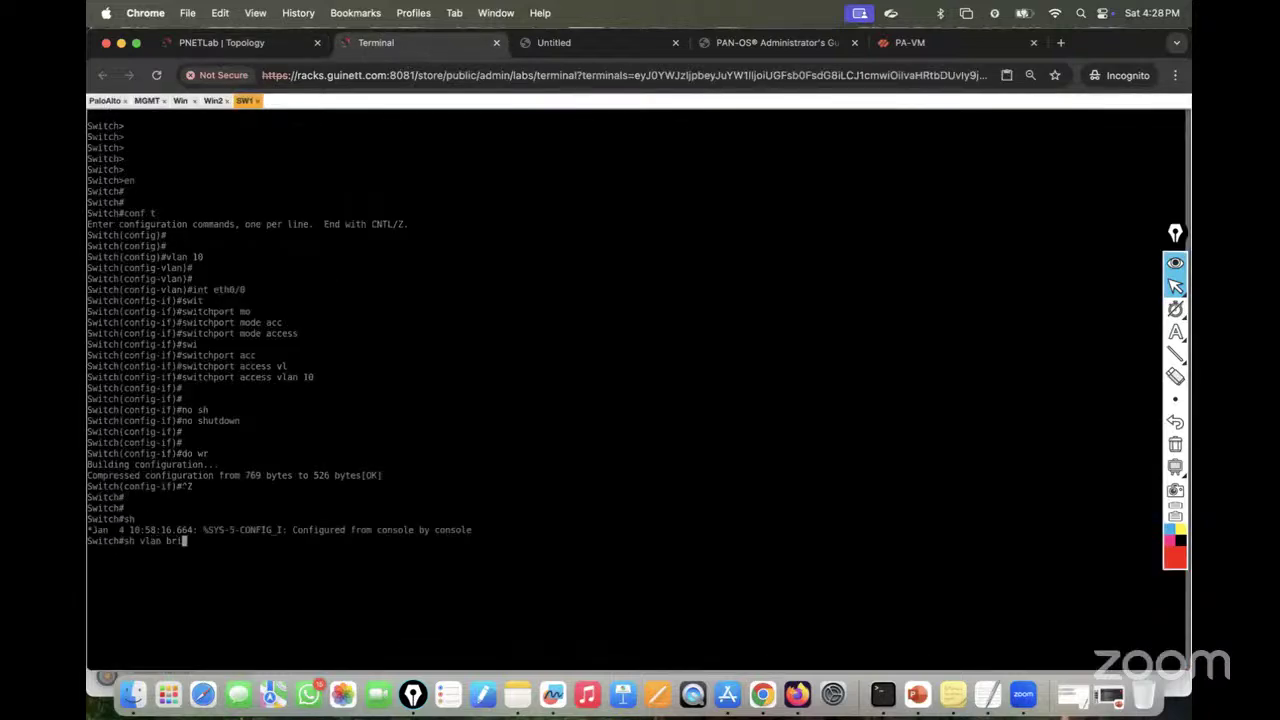
text(bri)
key(Tab)
key(Return)
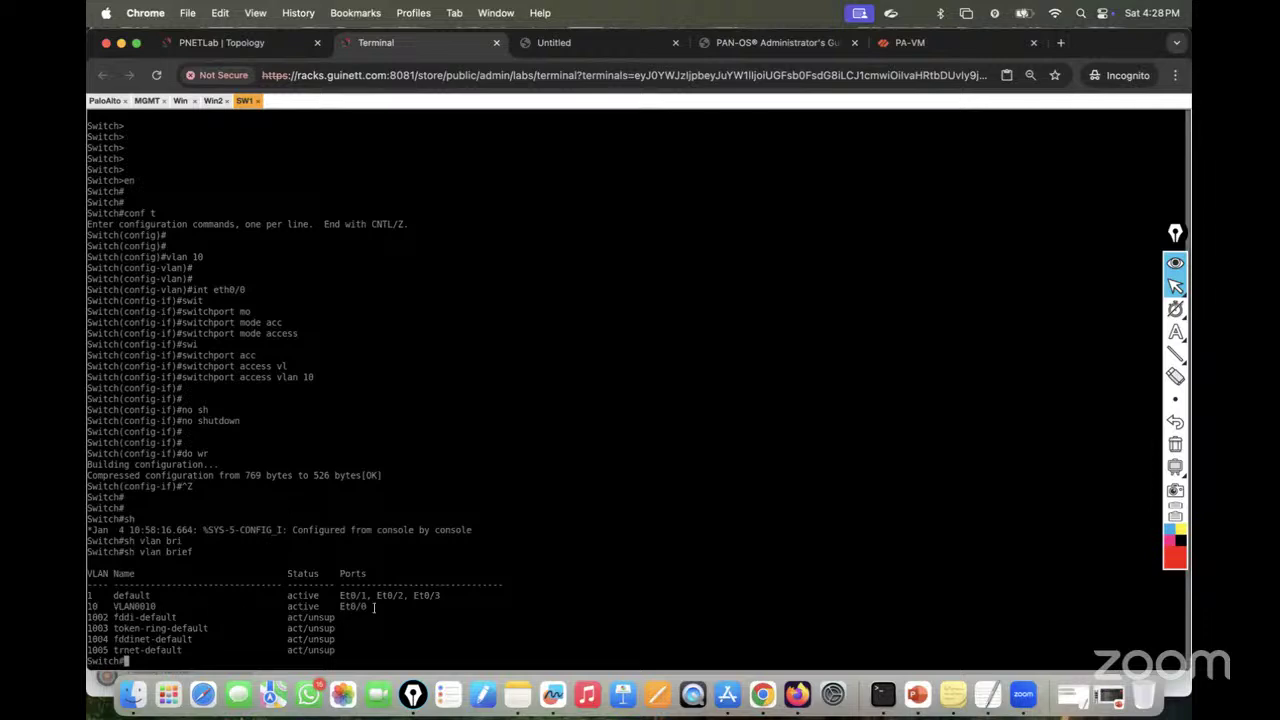
Step: In global configuration, select interface eth0/2 and set it to switchport mode access
text(conf t)
key(Return)
key(Return)
key(Return)
text(imnt )
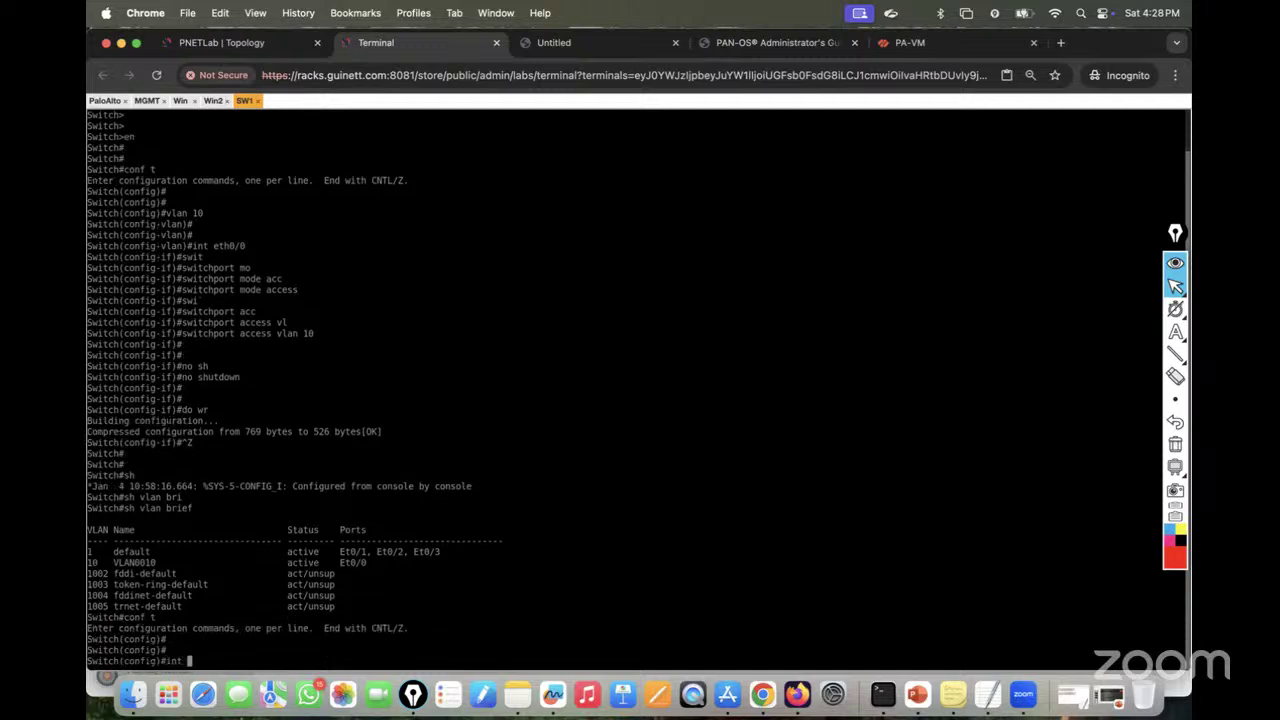
text(eth0/2)
key(Return)
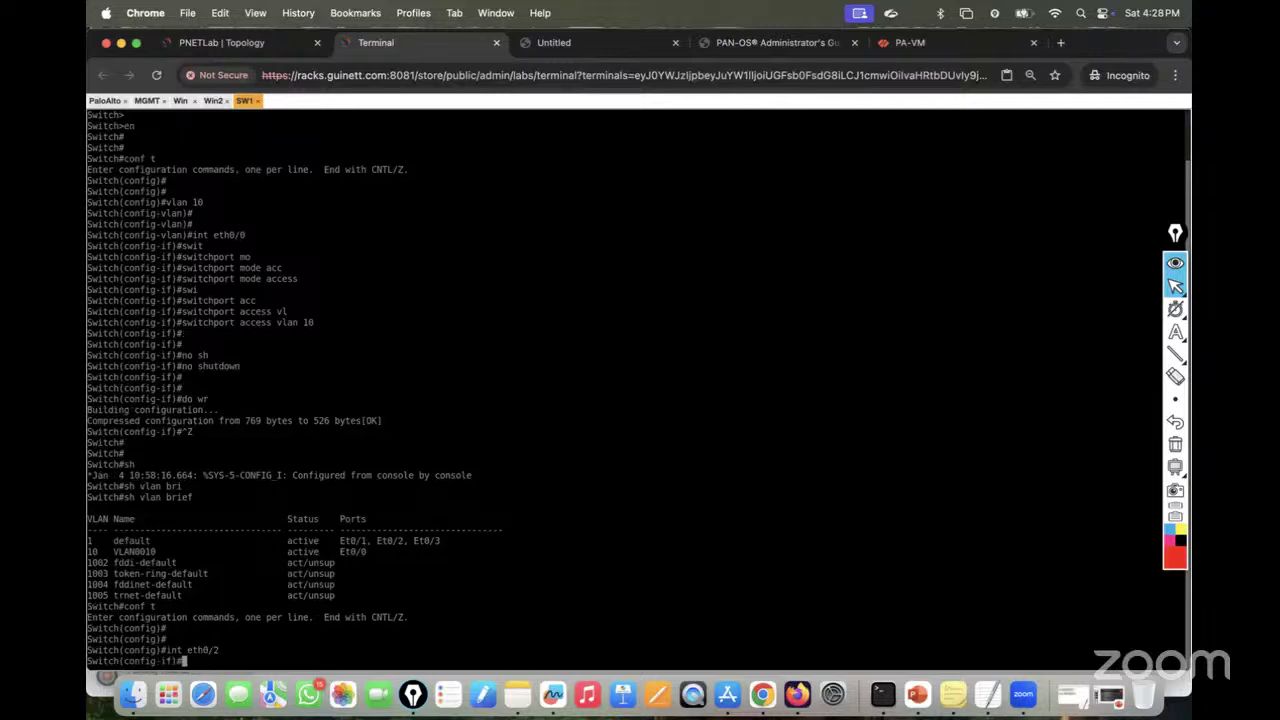
key(Tab)
text(mmo)
key(Tab)
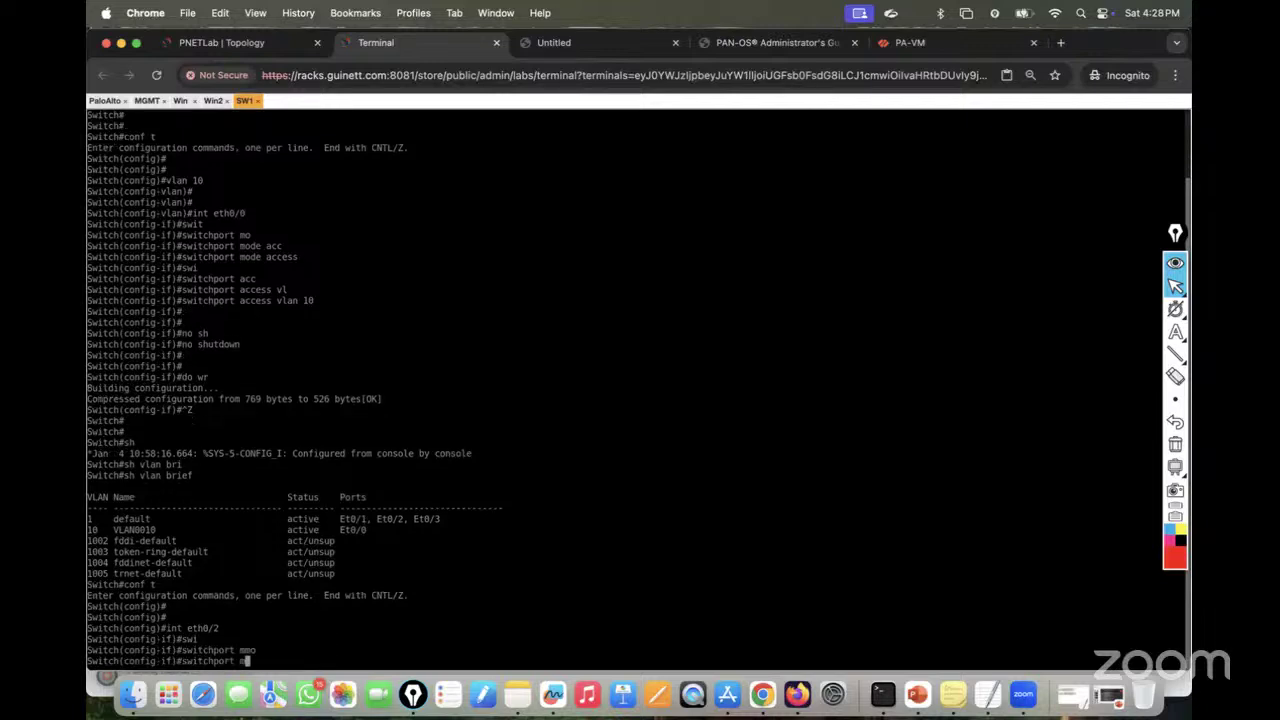
text(o)
key(Tab)
text(acc)
key(Tab)
key(Return)
Step: Assign eth0/2 to access VLAN 10 and enable it with no shutdown
text(sw)
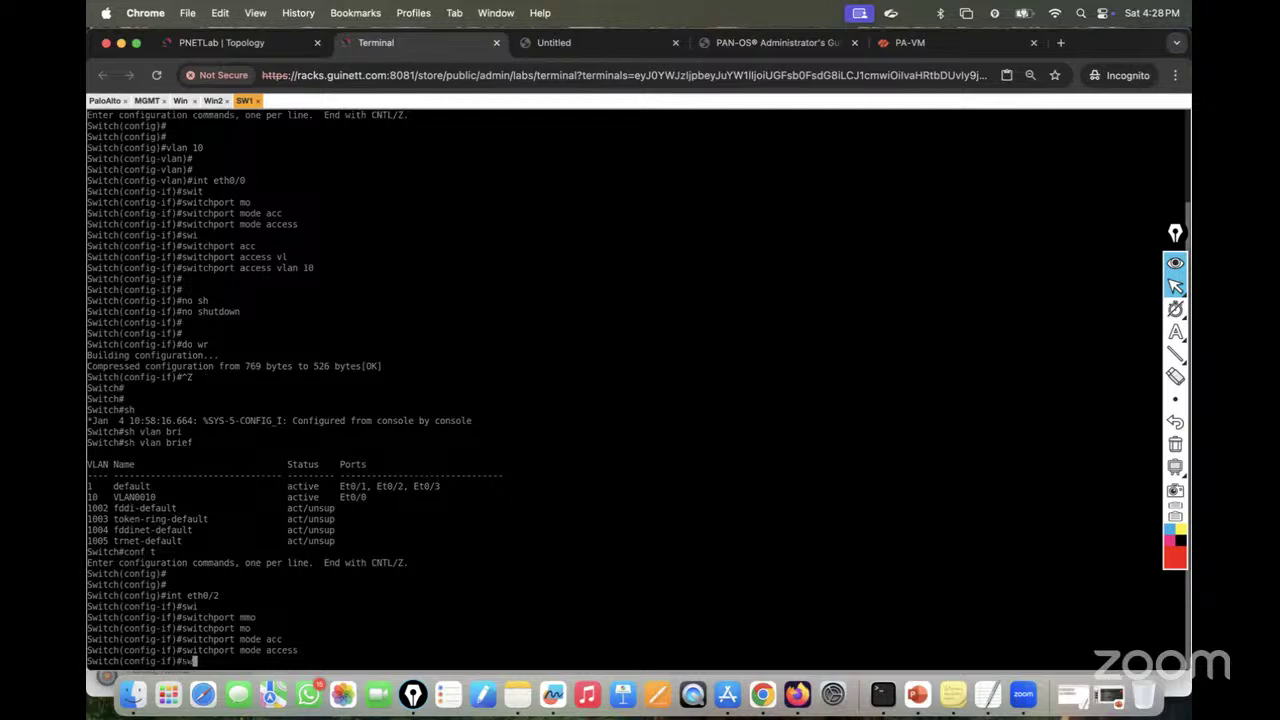
key(Tab)
text(acc)
key(Tab)
text(vl)
key(Tab)
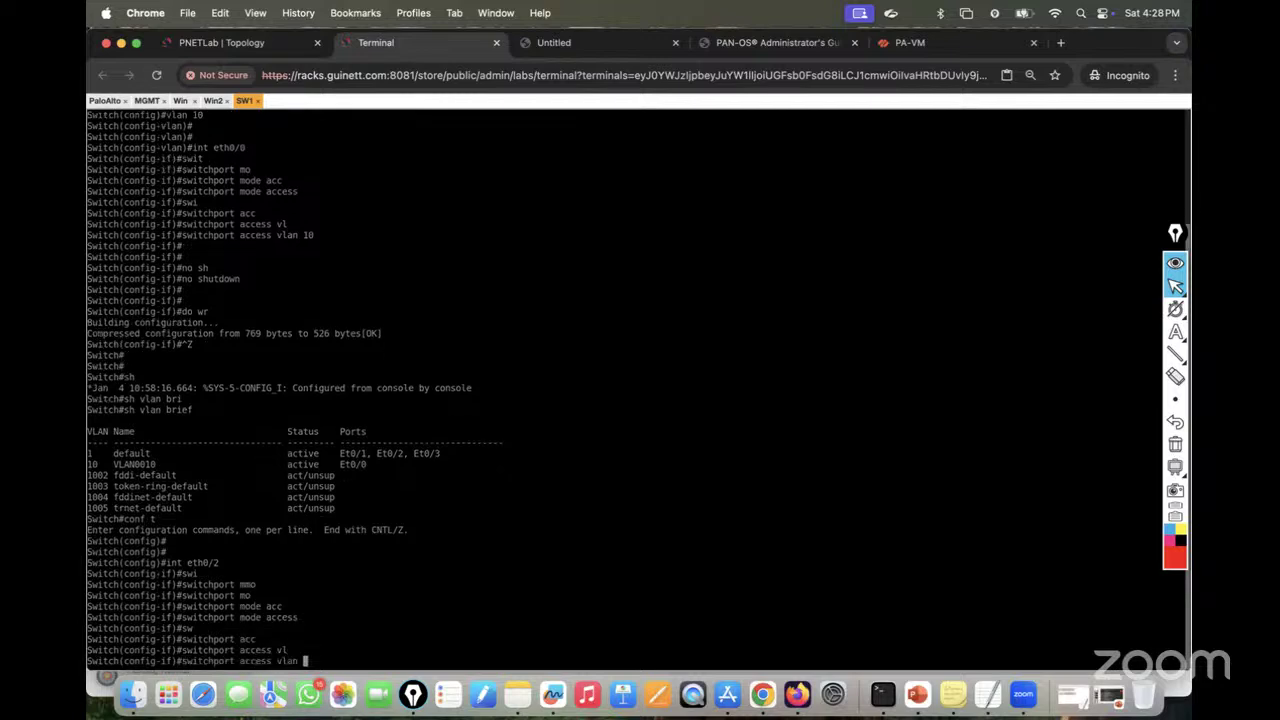
text(10)
key(Return)
key(Return)
text(no sh)
key(Tab)
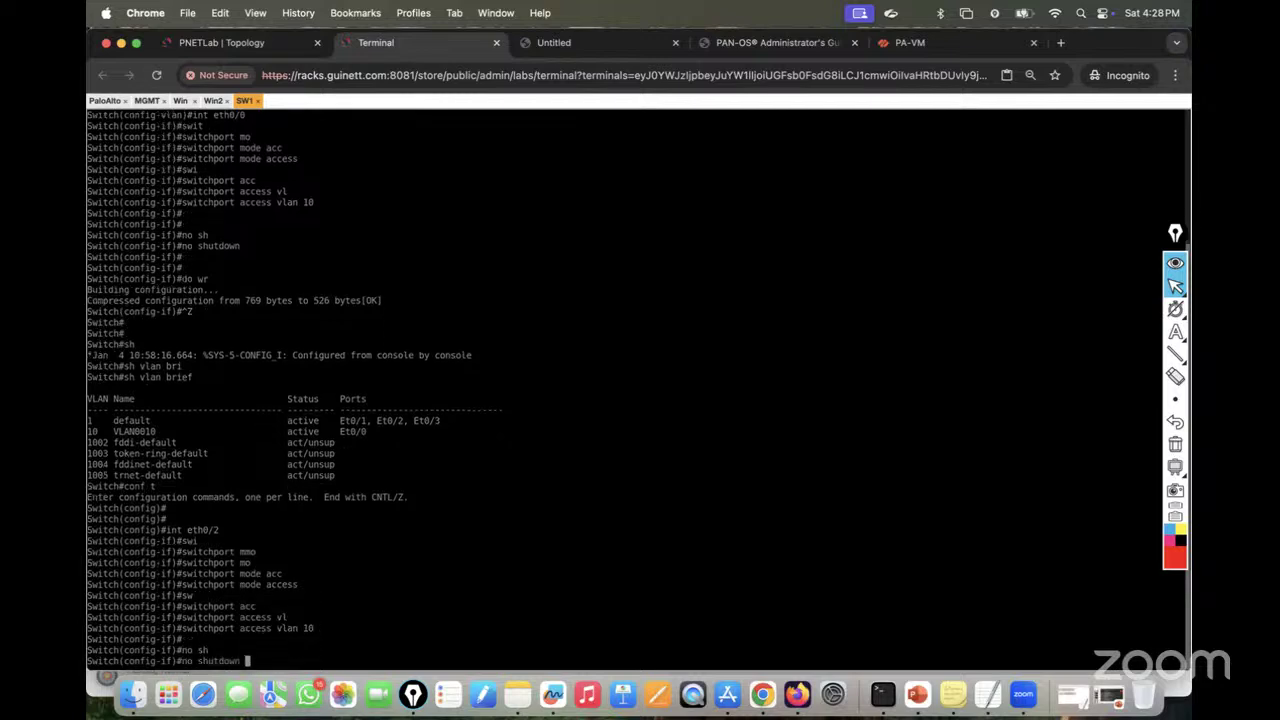
key(Return)
key(Return)
key(Return)
Step: Verify Et0/2 is in VLAN 10, save with wr, and return to the lab topology
key(ctrl+z)
key(Return)
key(Return)
text(sh)
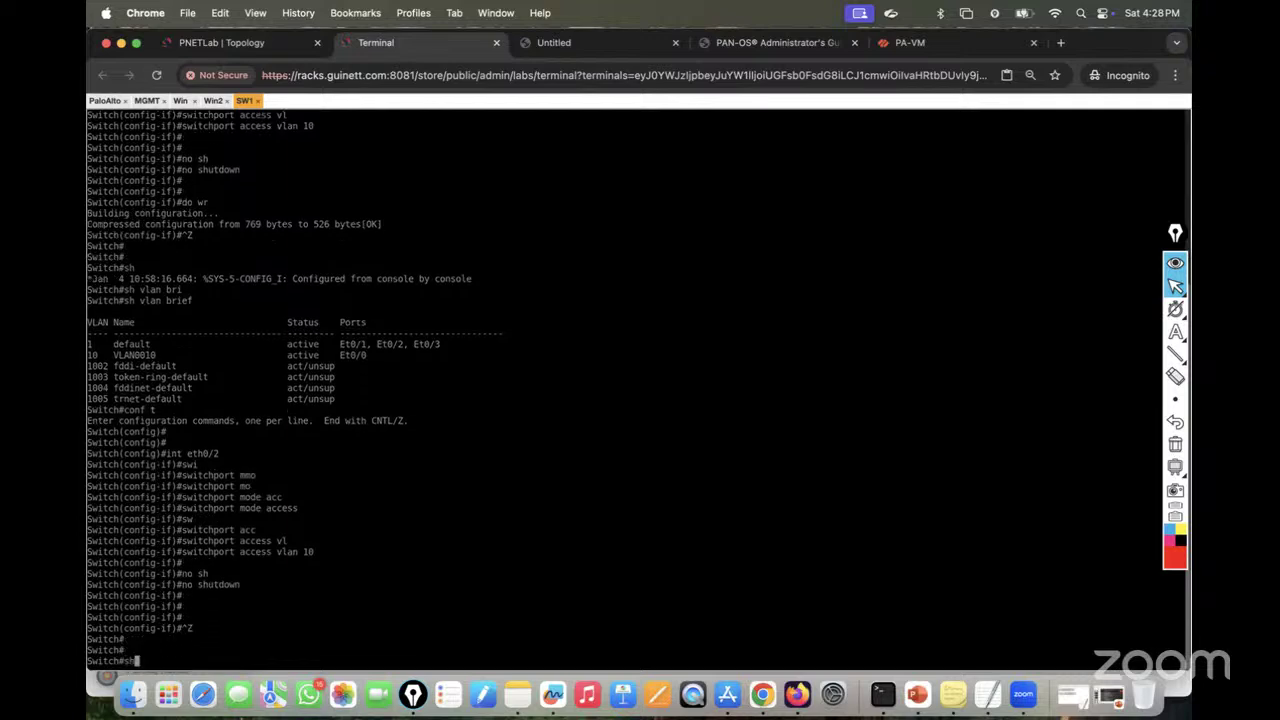
text( vlan bri)
key(Tab)
key(Return)
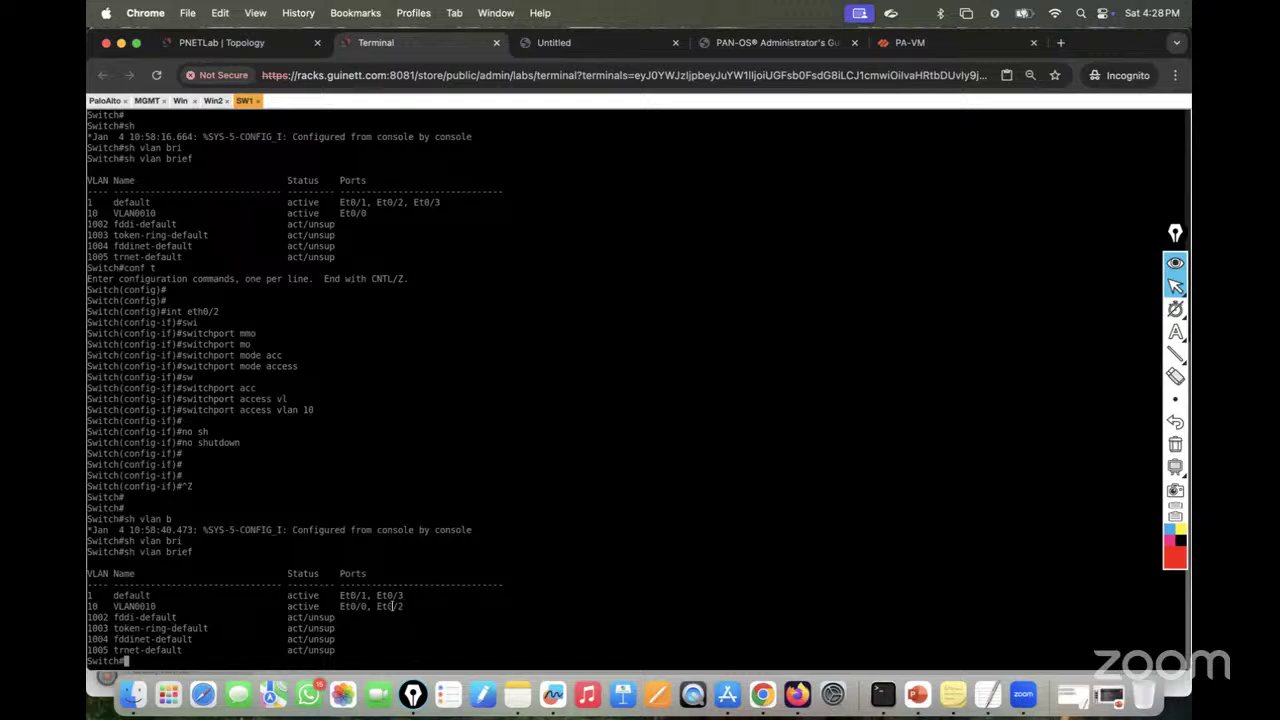
text(wr)
key(Return)
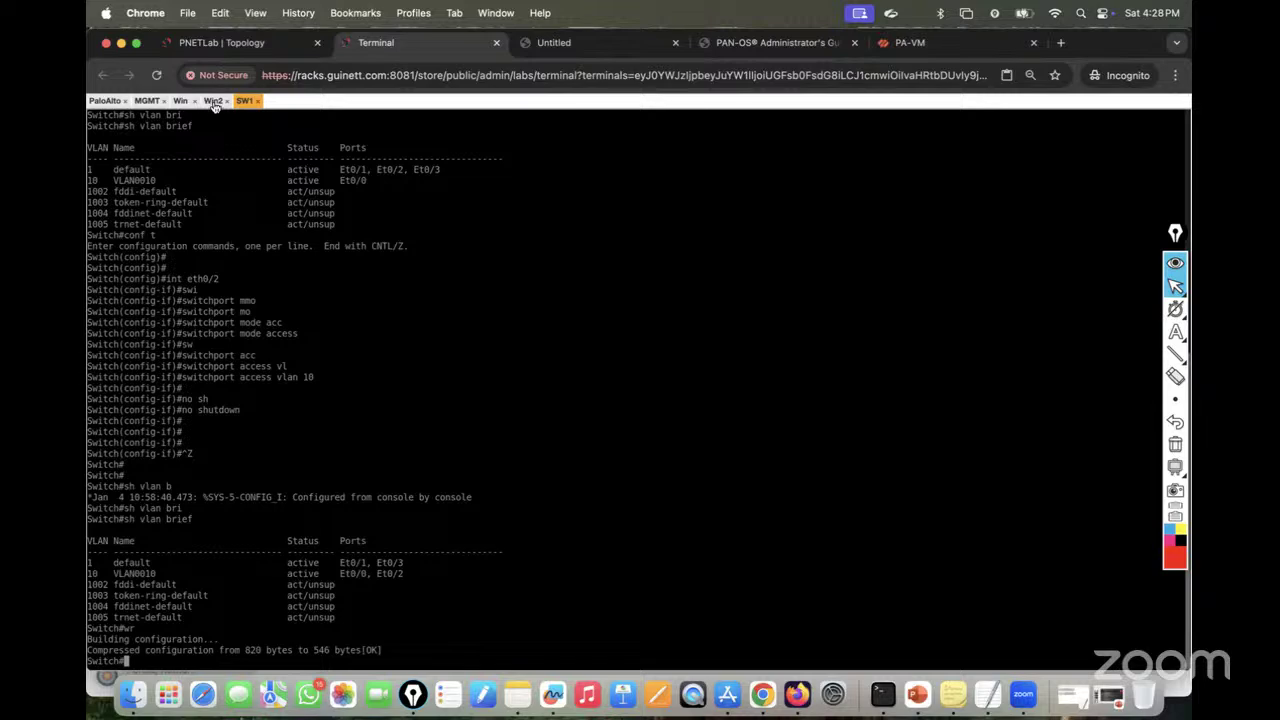
click(200, 42)
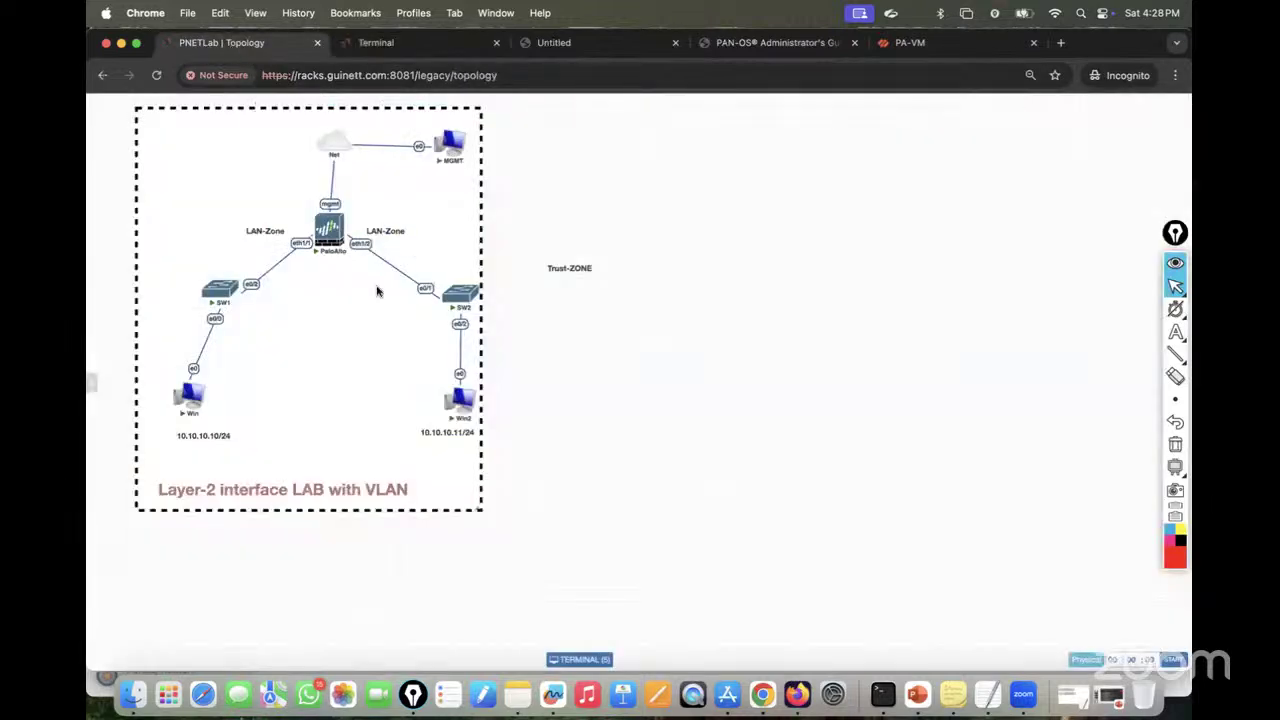
Step: On the SW2 console, enter privileged configuration mode and create VLAN 10
click(456, 303)
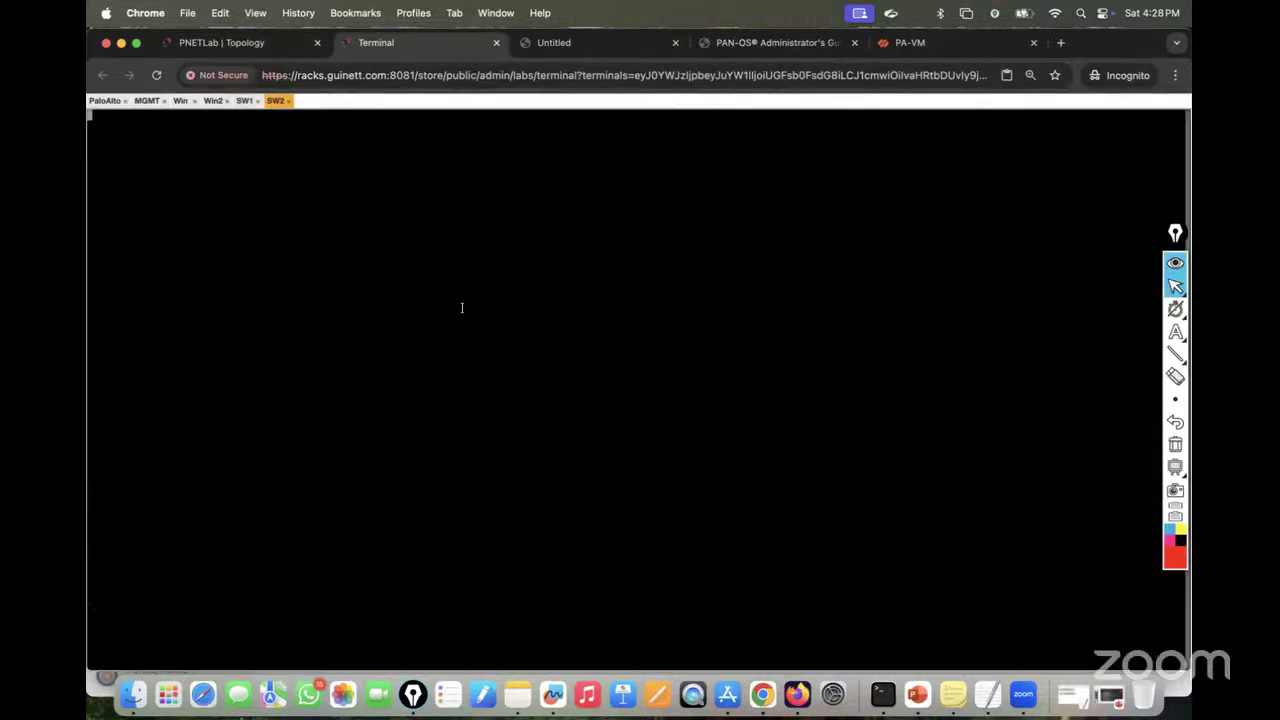
key(Return)
key(Return)
key(Return)
key(Return)
key(Return)
key(Return)
key(Return)
key(Return)
text(en)
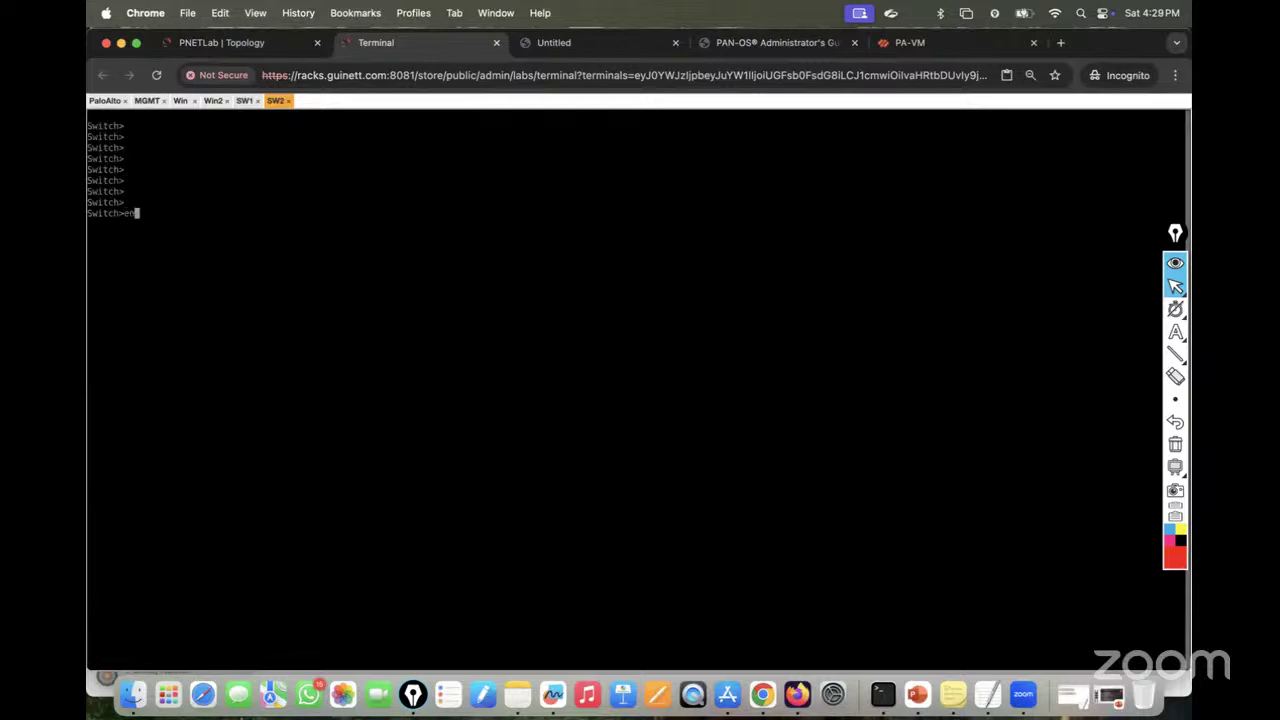
key(Return)
key(Return)
key(Return)
text(conf t)
key(Return)
key(Return)
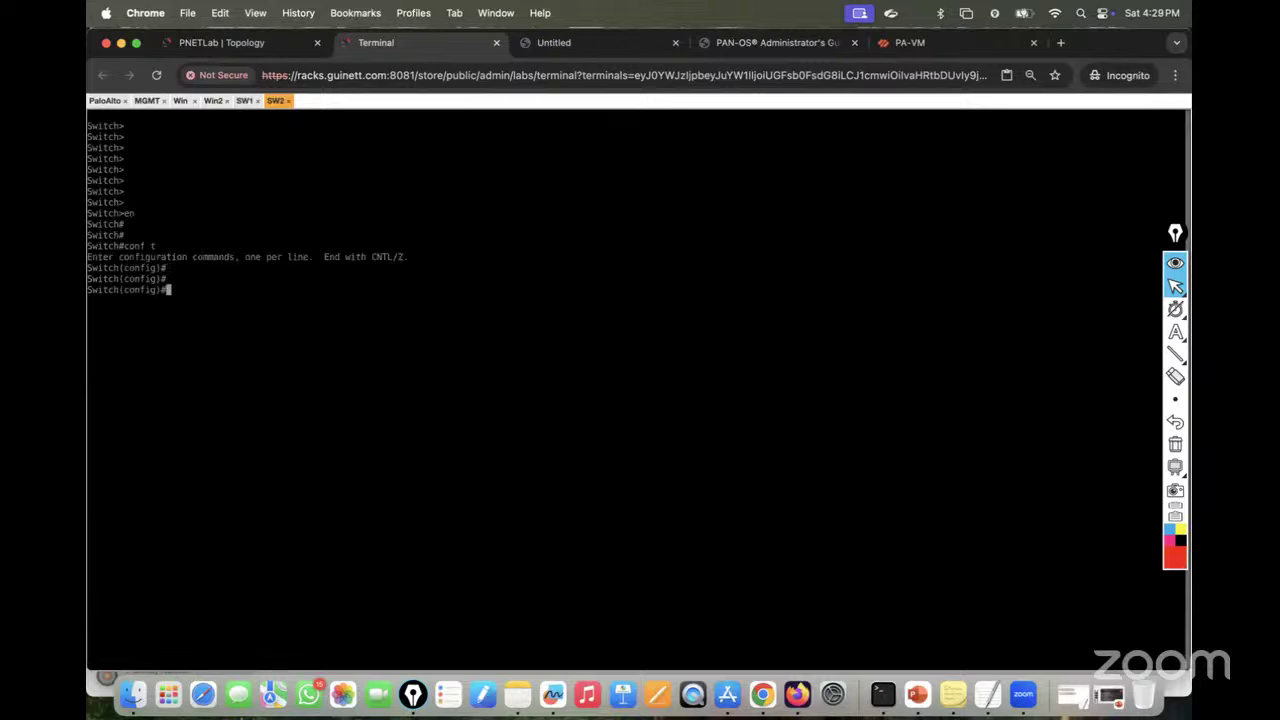
text(vlan 10)
key(Return)
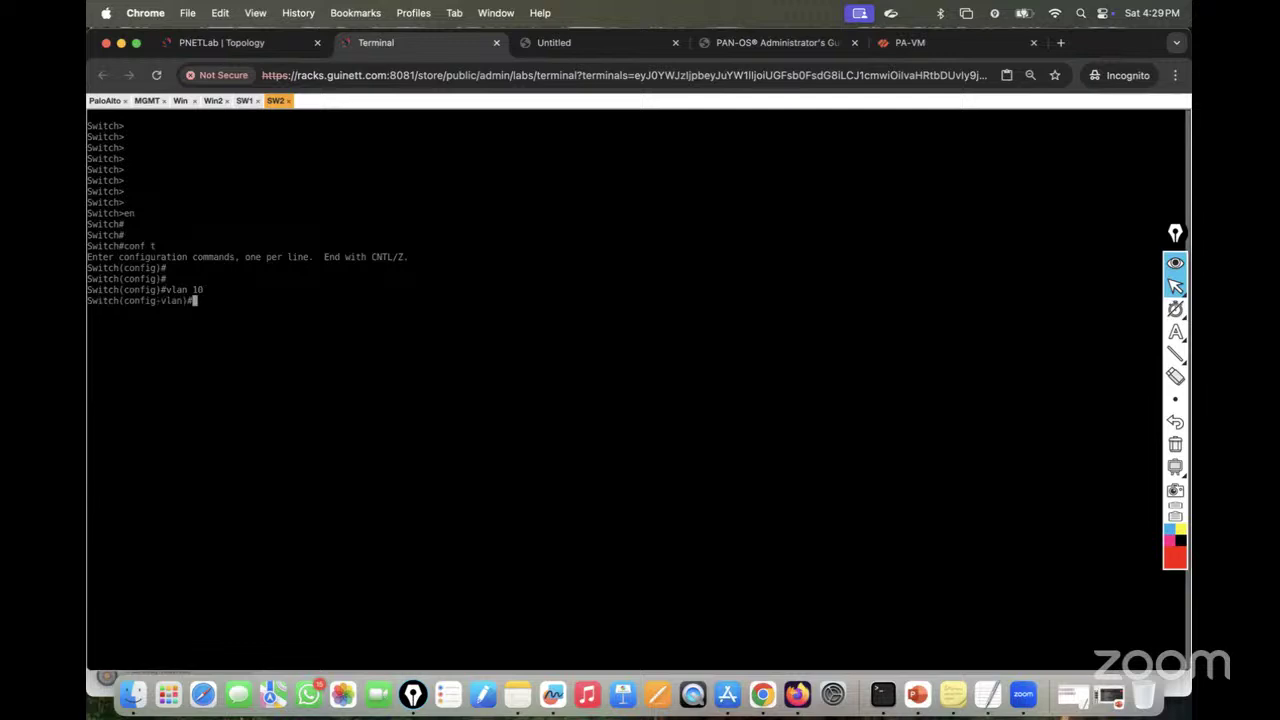
key(Return)
key(Return)
text(exit)
key(Return)
key(Return)
key(Return)
Step: Select SW2's interface range eth0/1-2 for configuration
text(int eth0.0)
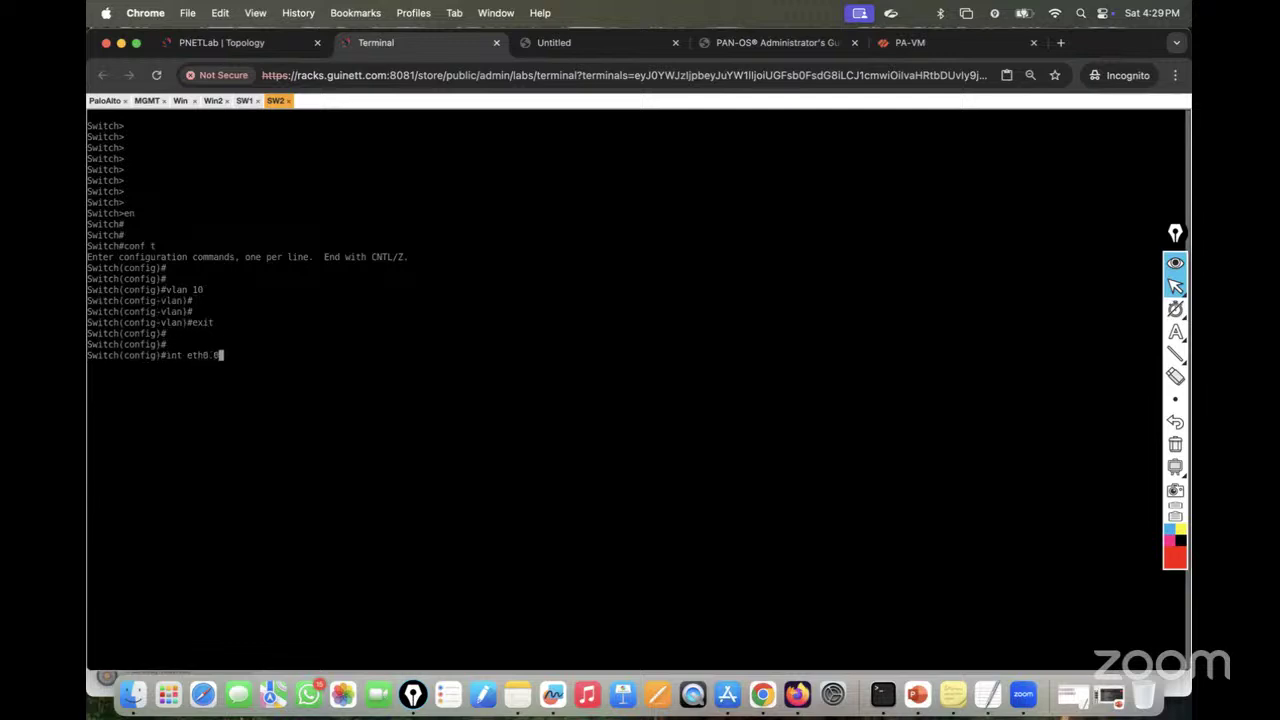
key(BackSpace)
key(BackSpace)
key(BackSpace)
key(BackSpace)
key(BackSpace)
text(ran)
key(Tab)
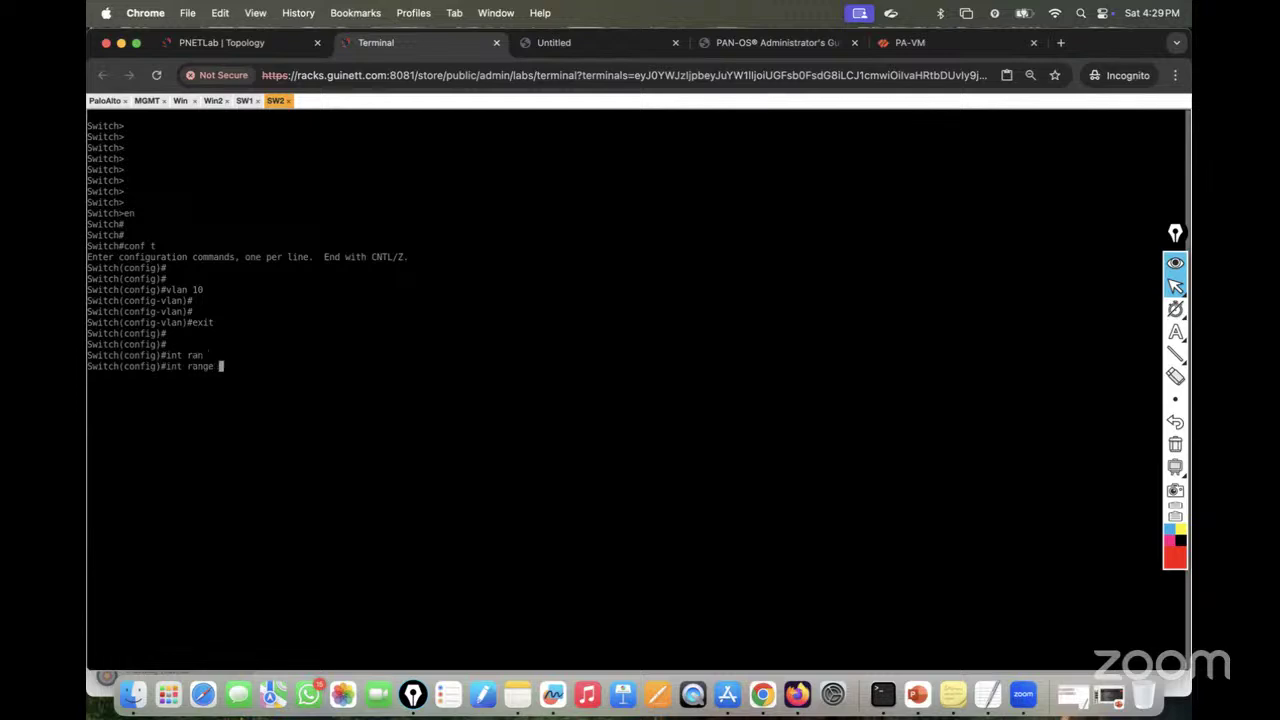
text(eth0/0-1)
key(super+1)
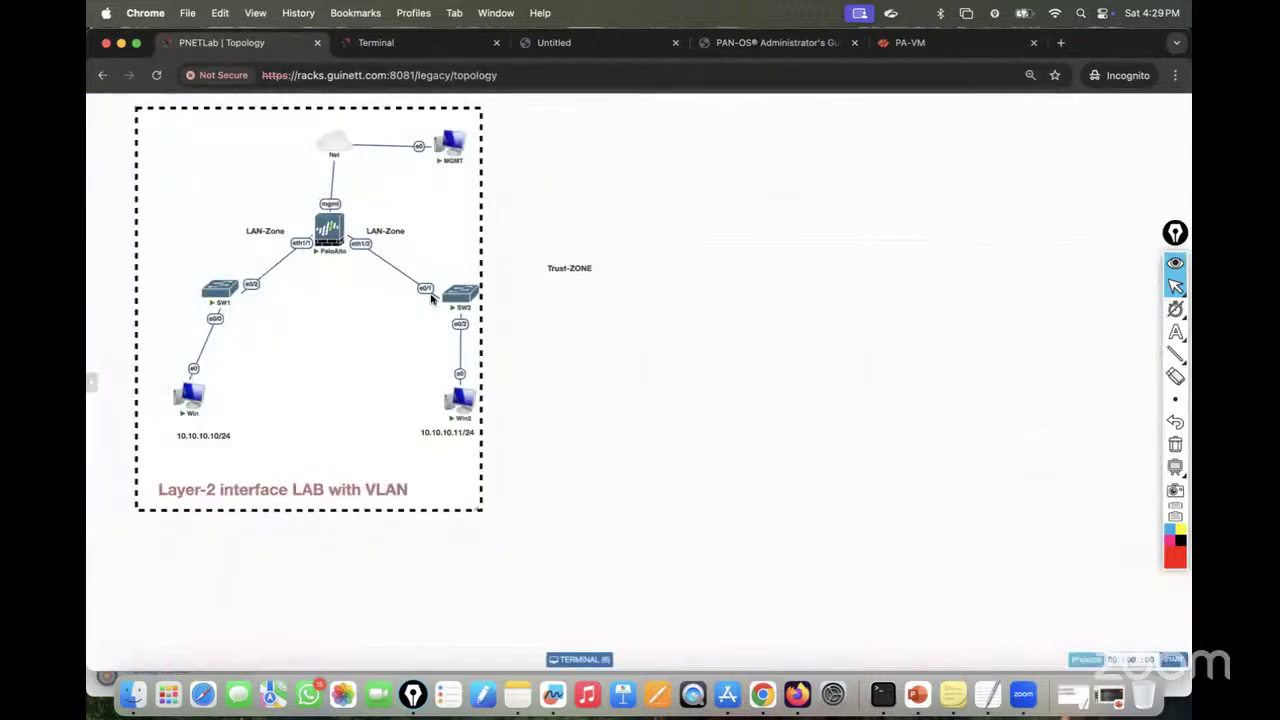
key(super+2)
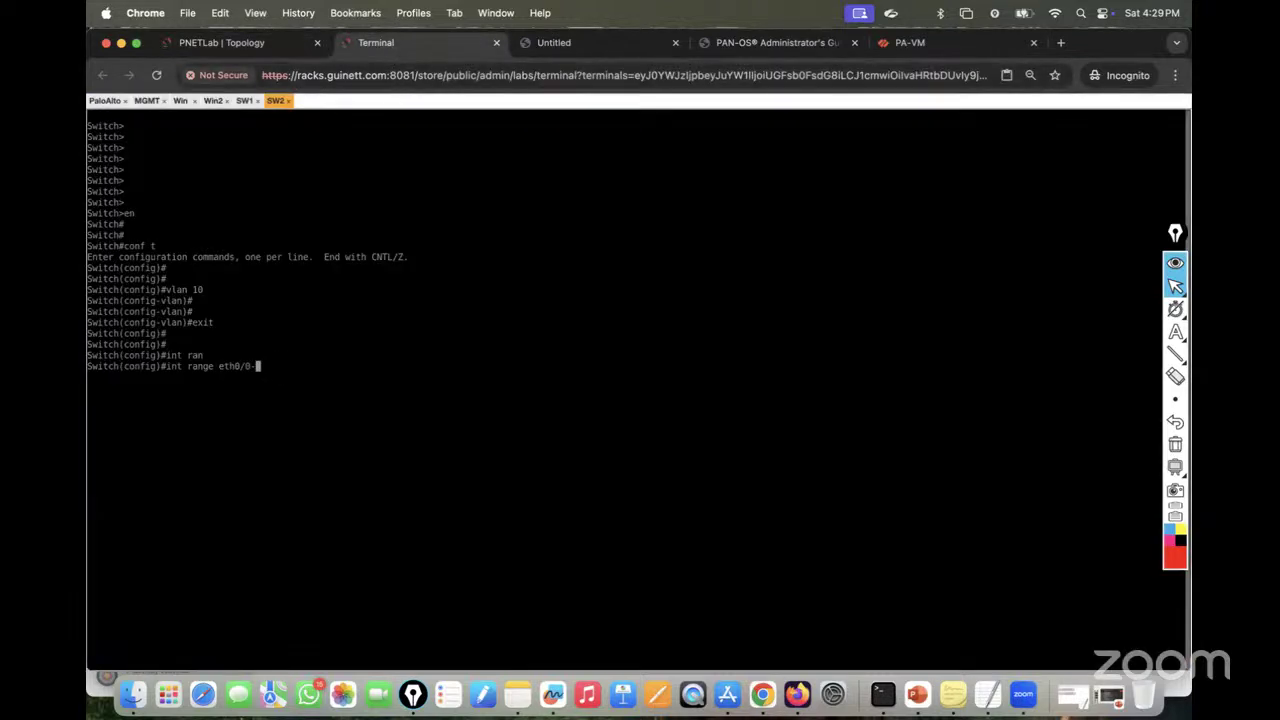
text(0/0)
key(BackSpace)
click(256, 43)
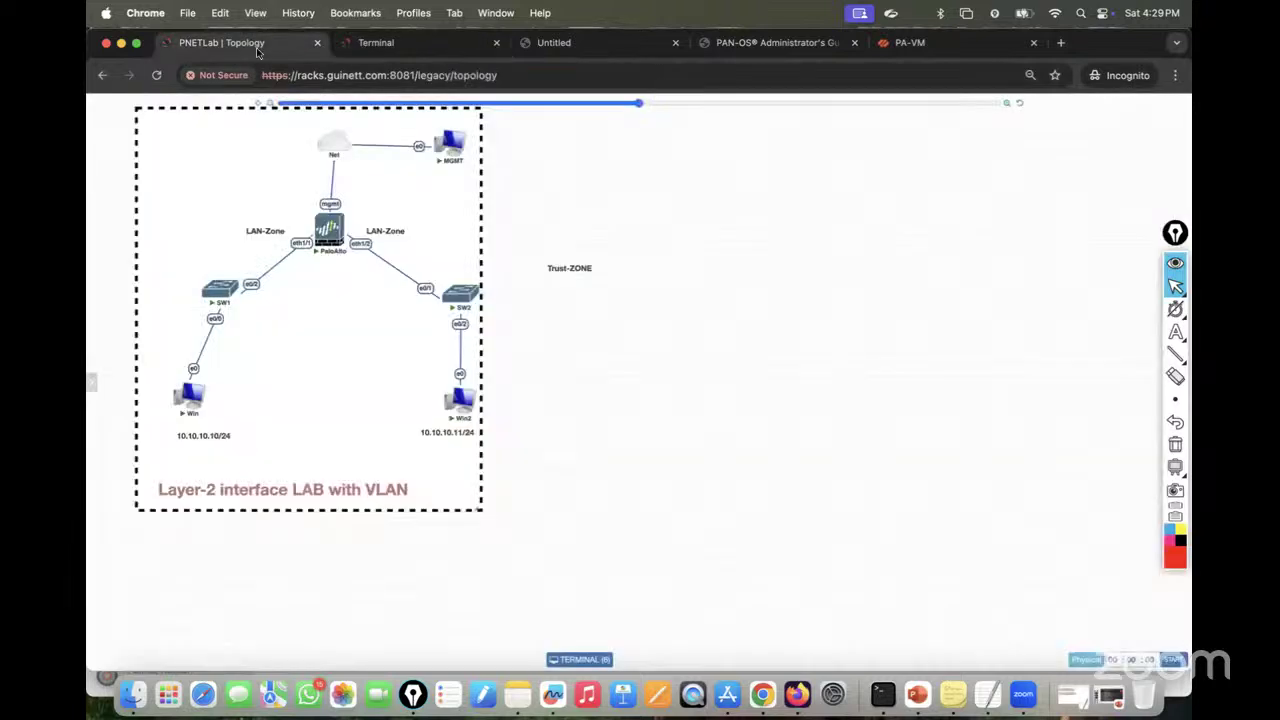
click(399, 40)
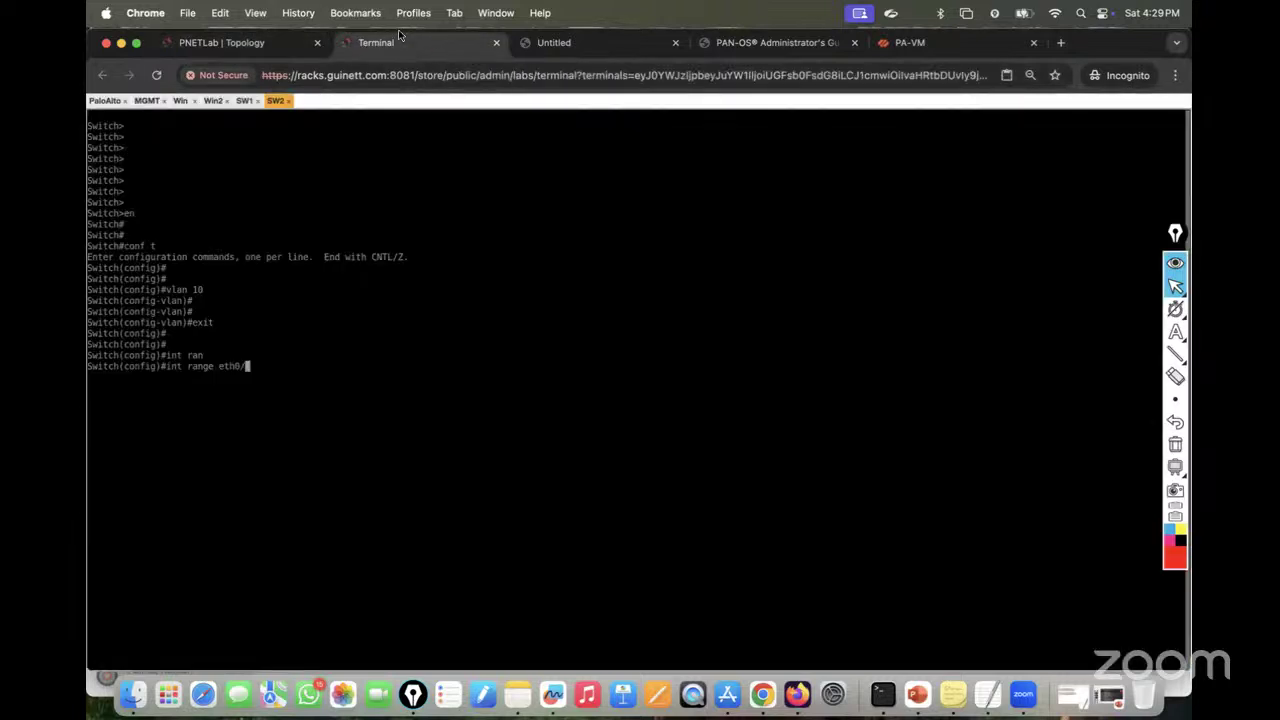
text(1-2)
key(Return)
Step: Set ports eth0/1-2 to switchport mode access in access VLAN 10
text(swi)
key(Tab)
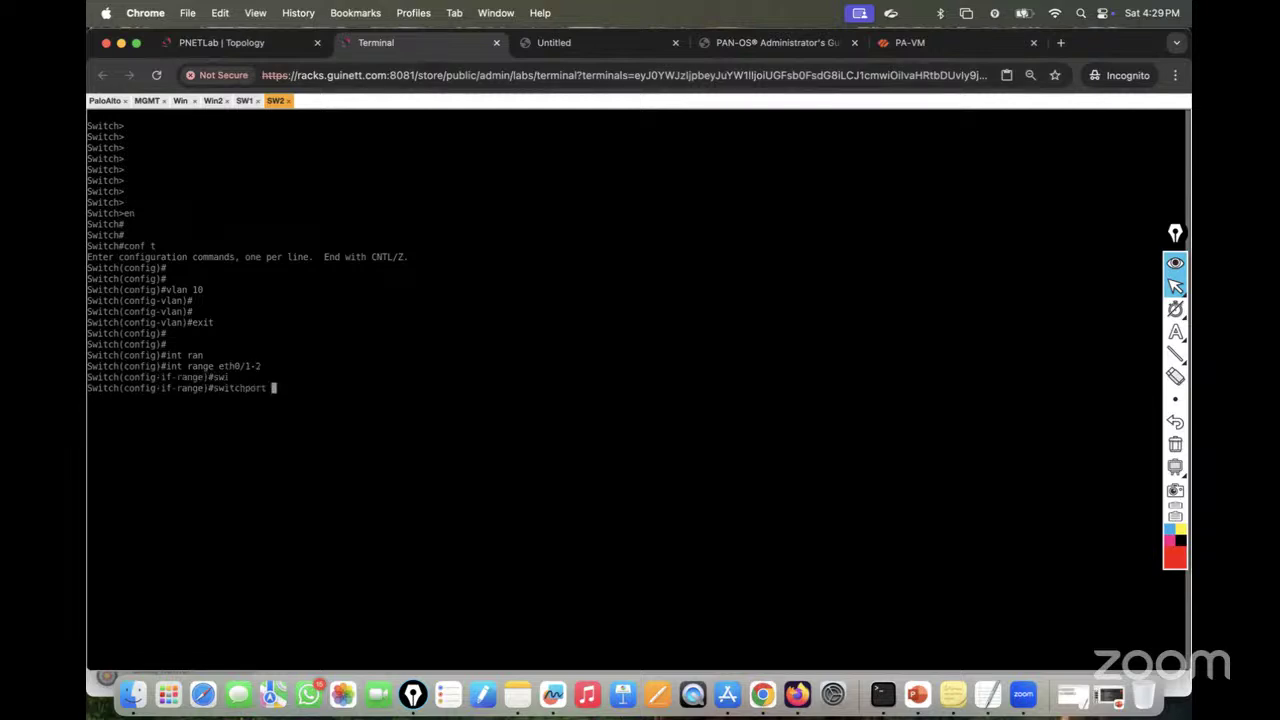
text(mo)
key(Tab)
text(acc)
key(Tab)
key(Return)
text(swi)
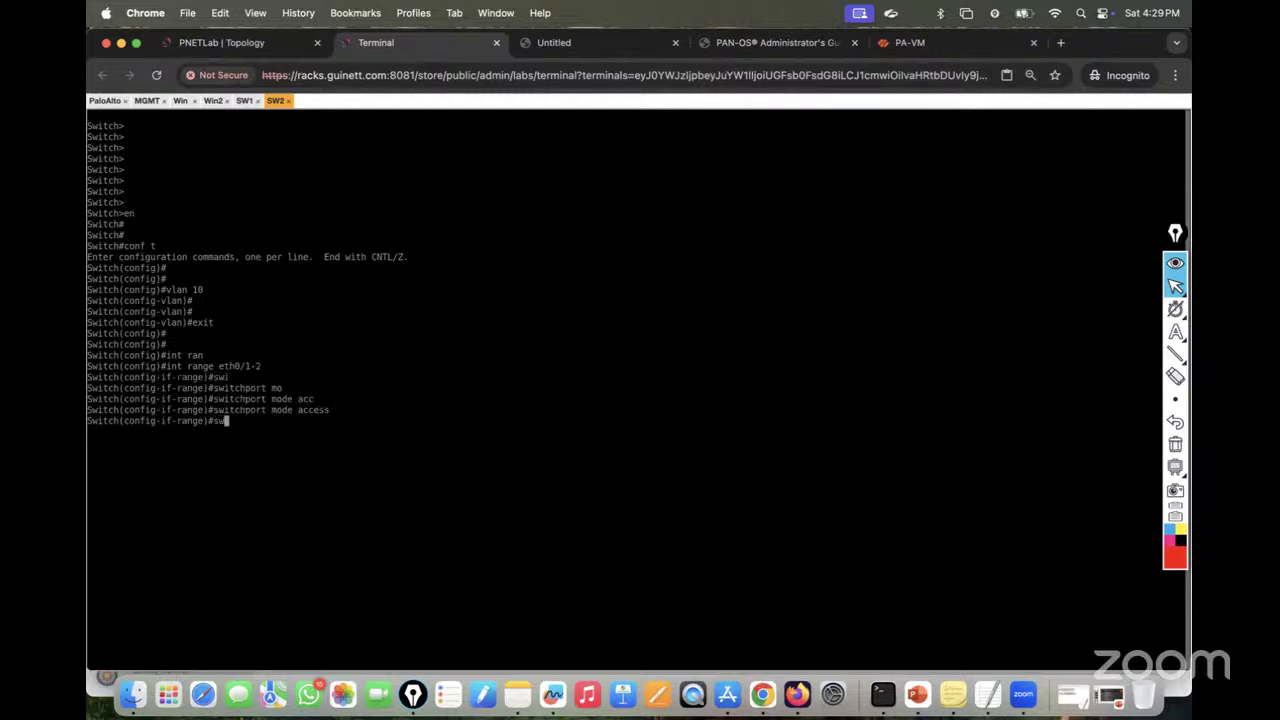
key(Tab)
text(acc)
key(Tab)
text(vl)
key(Tab)
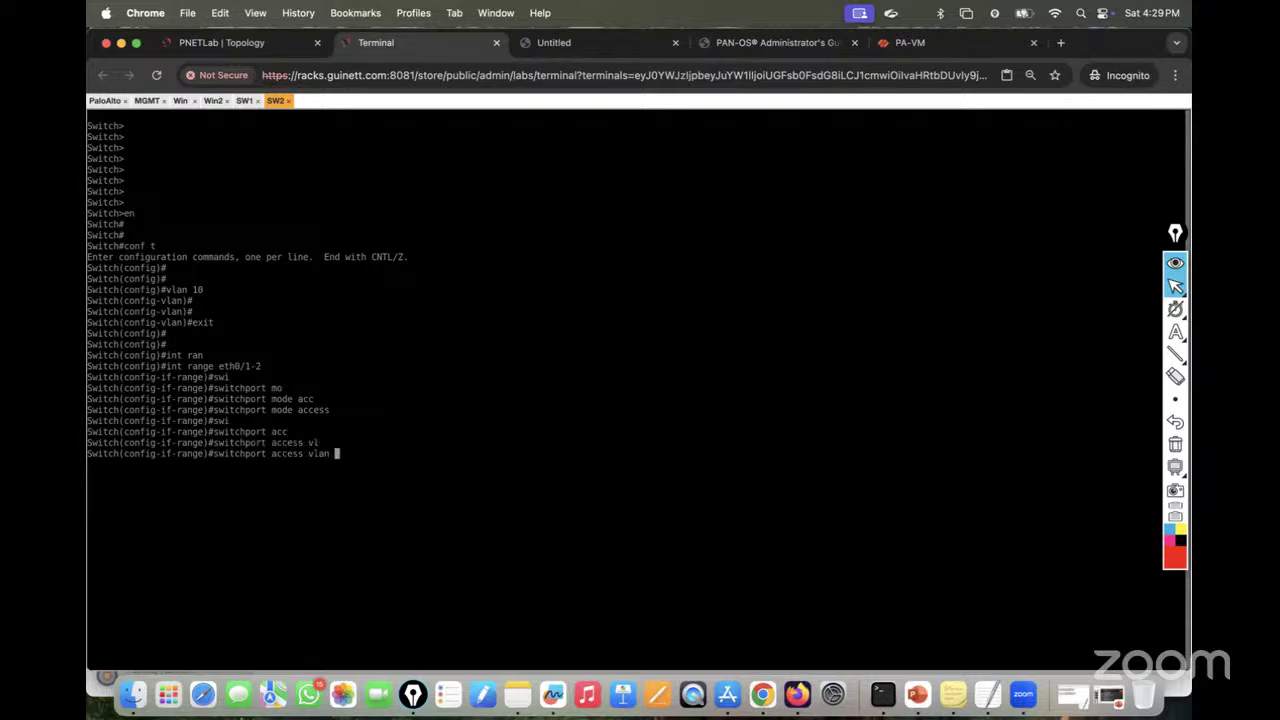
text(10)
key(Return)
key(Return)
key(Return)
Step: Enable the port range with no shutdown and save the configuration with do wr
text(nos h)
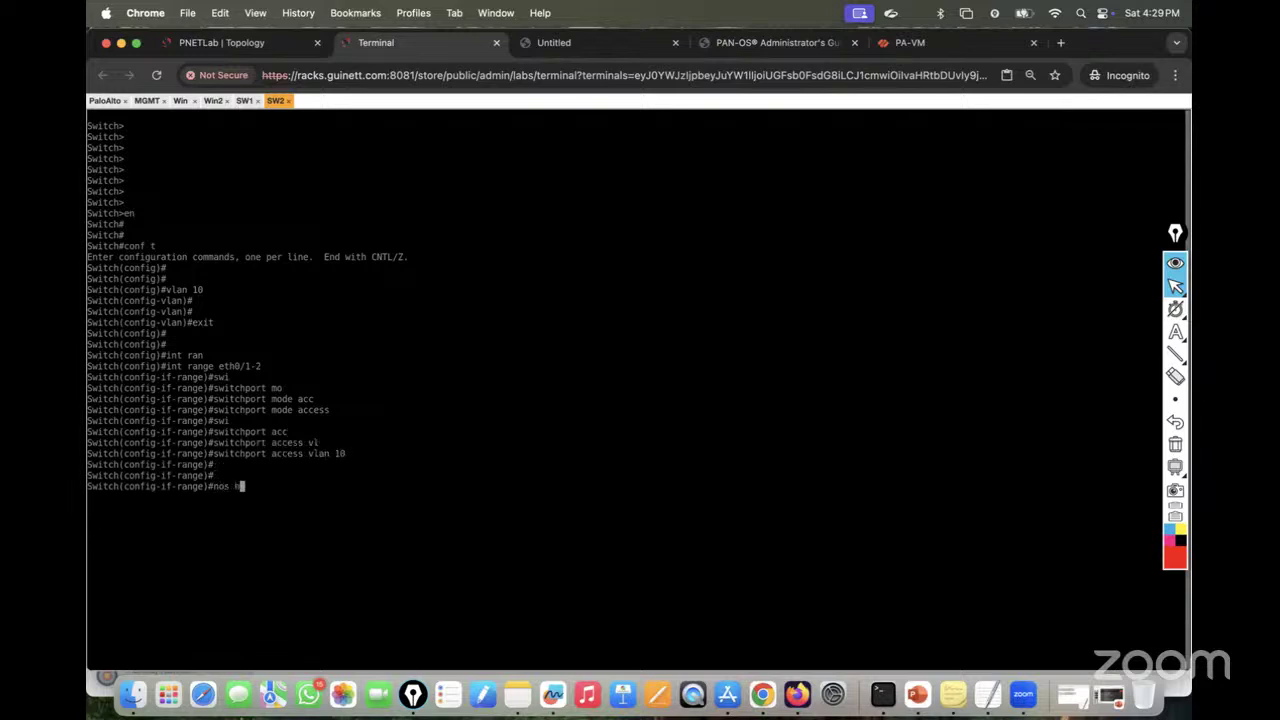
key(Tab)
key(BackSpace)
text(sh)
key(Tab)
key(Return)
key(Return)
key(Return)
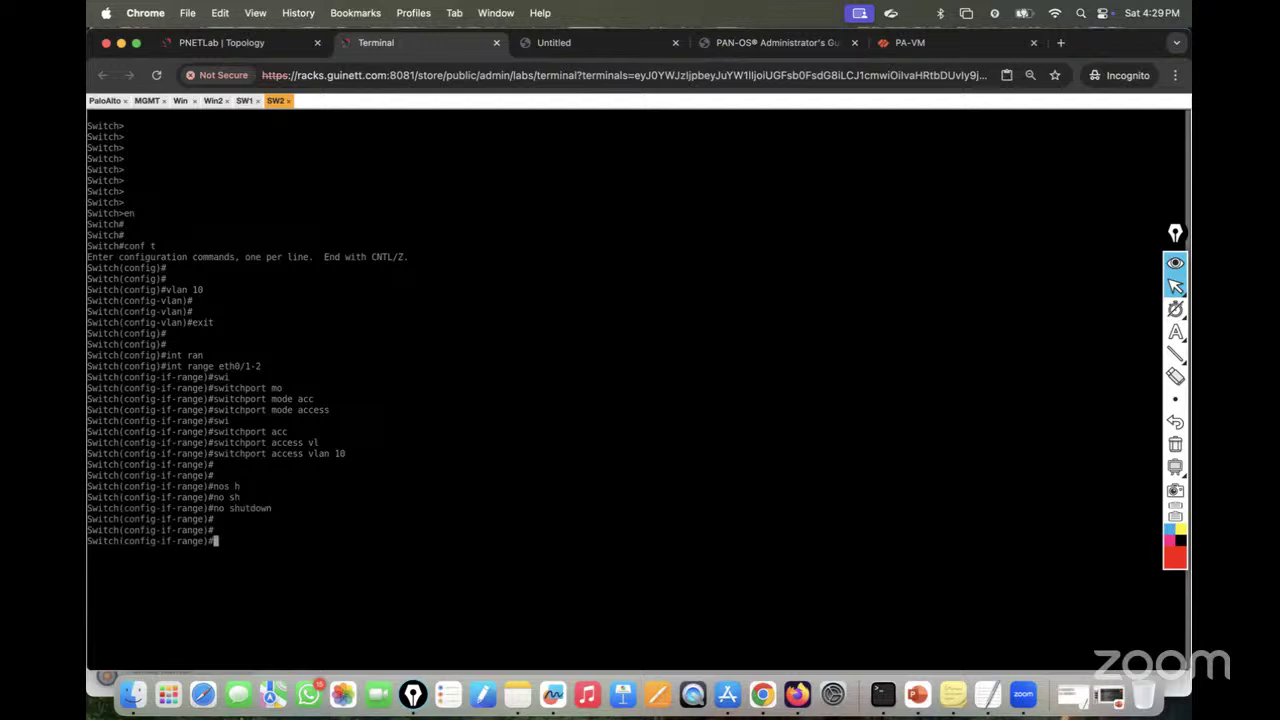
text(do wr)
key(Return)
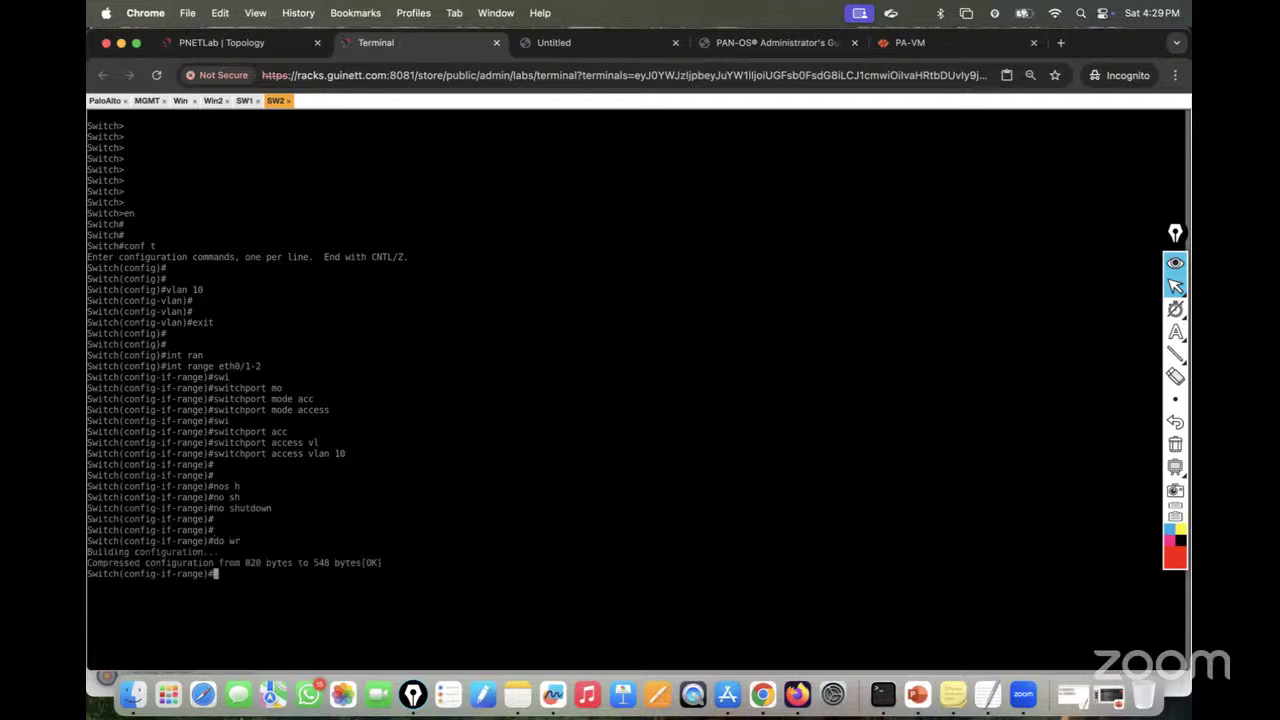
key(Return)
Step: Leave configuration mode and display the VLAN summary with show vlan brief
key(ctrl+z)
key(Return)
key(Return)
key(Return)
key(Return)
key(Return)
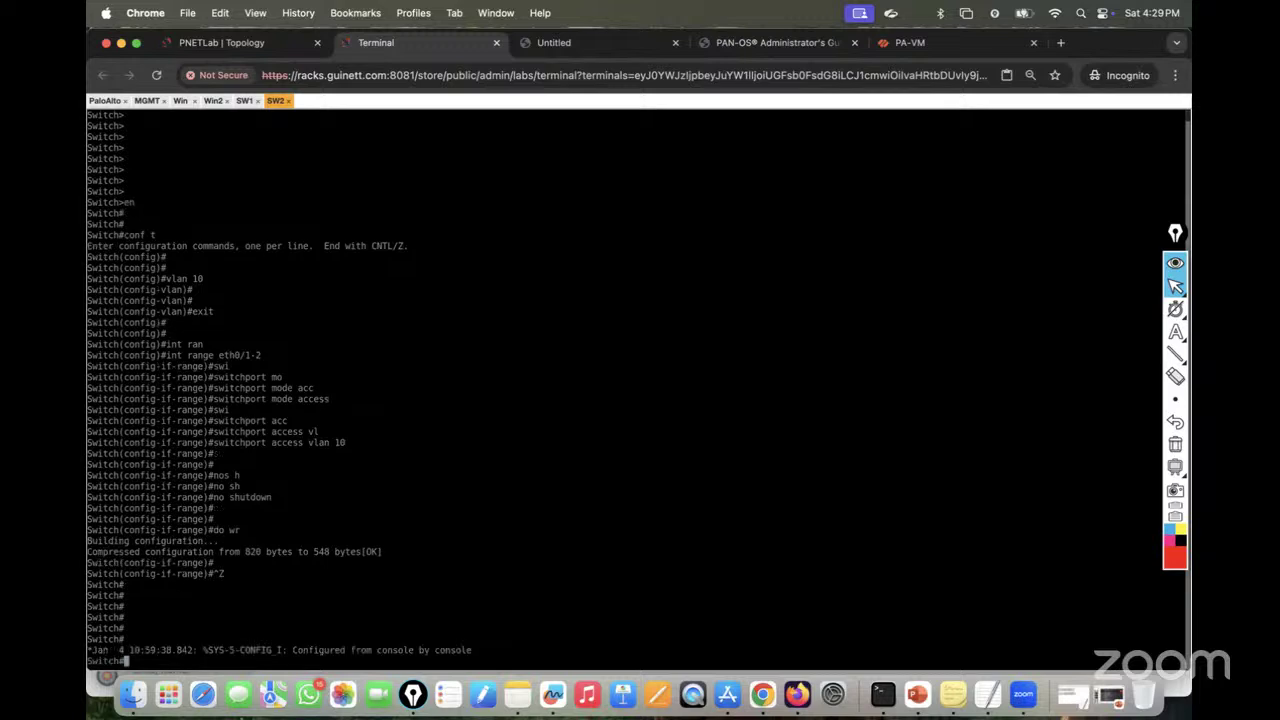
key(Return)
key(Return)
key(Return)
key(Return)
key(Return)
key(Return)
key(Return)
key(Return)
key(Return)
key(Return)
key(Return)
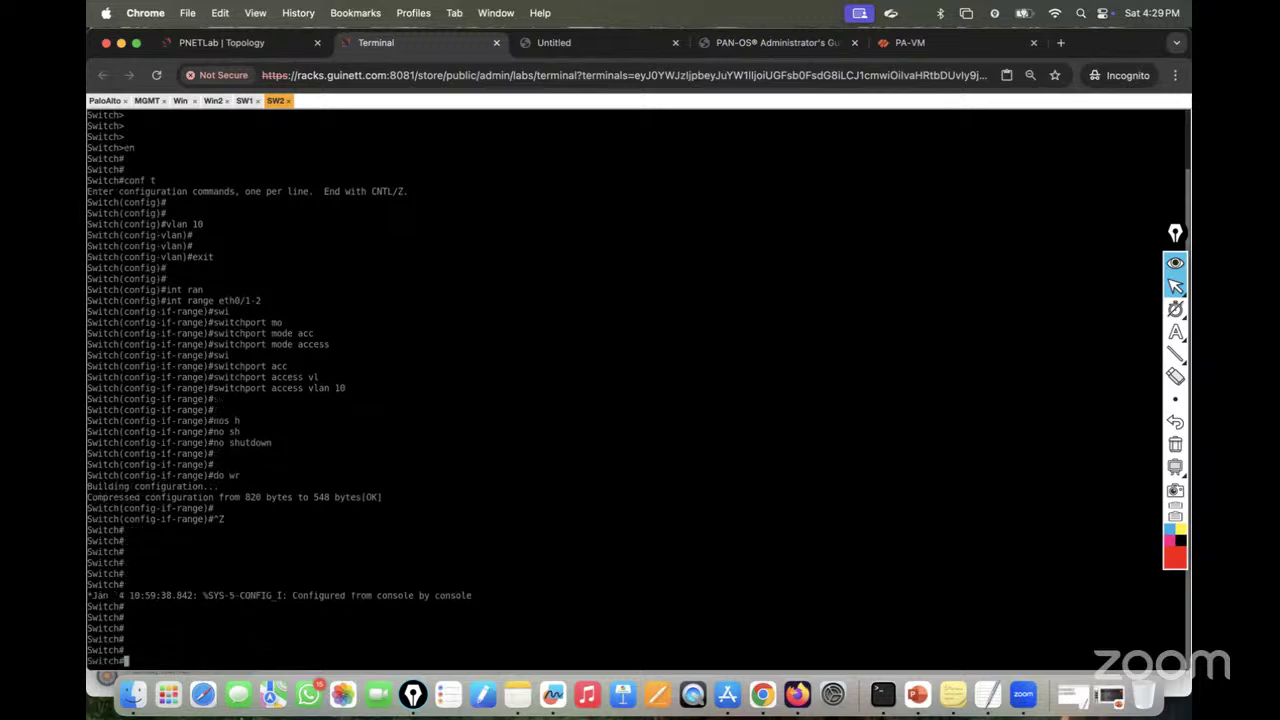
key(Return)
key(Return)
text(sh vlan bri)
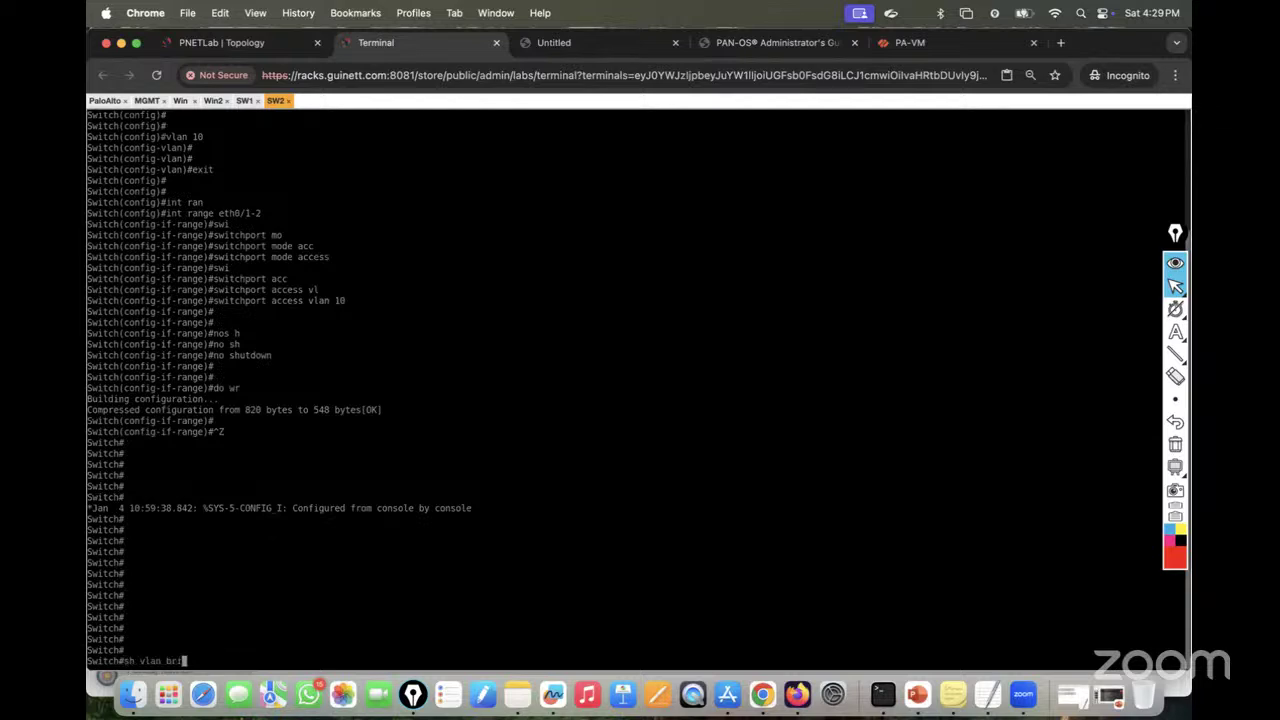
key(Tab)
key(Return)
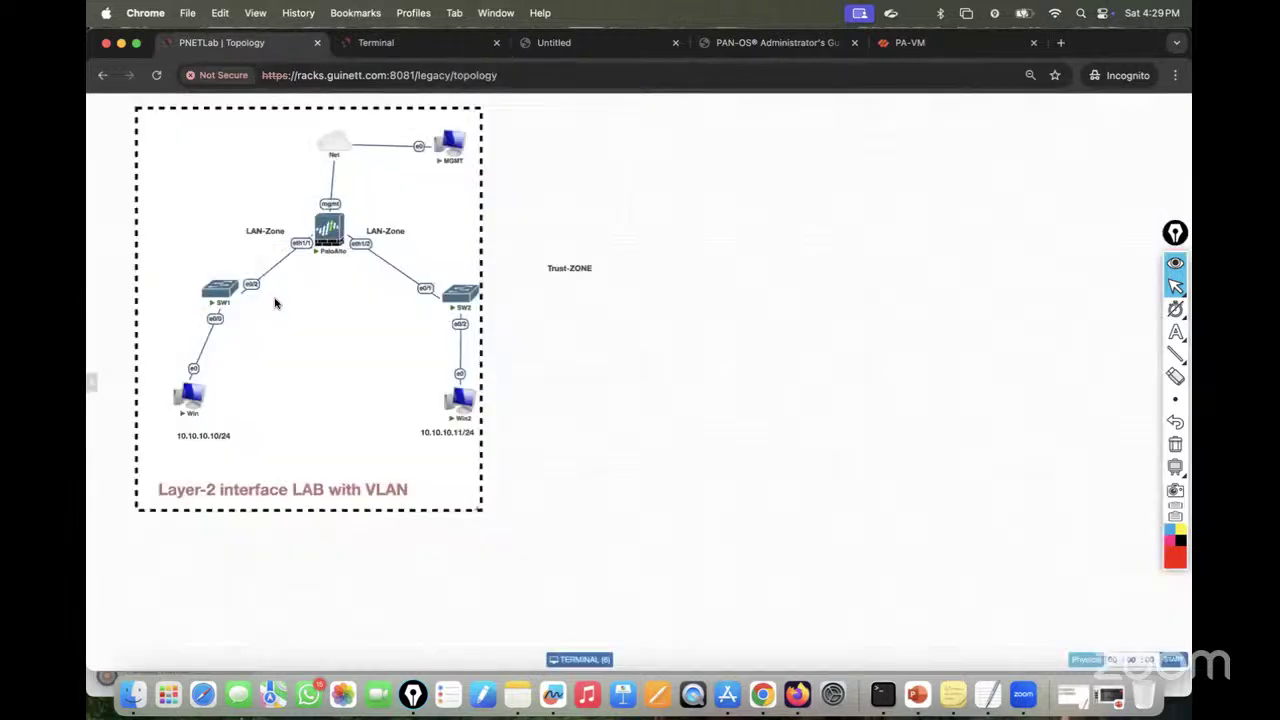
Step: Open a command prompt on the Win machine
click(222, 42)
click(426, 50)
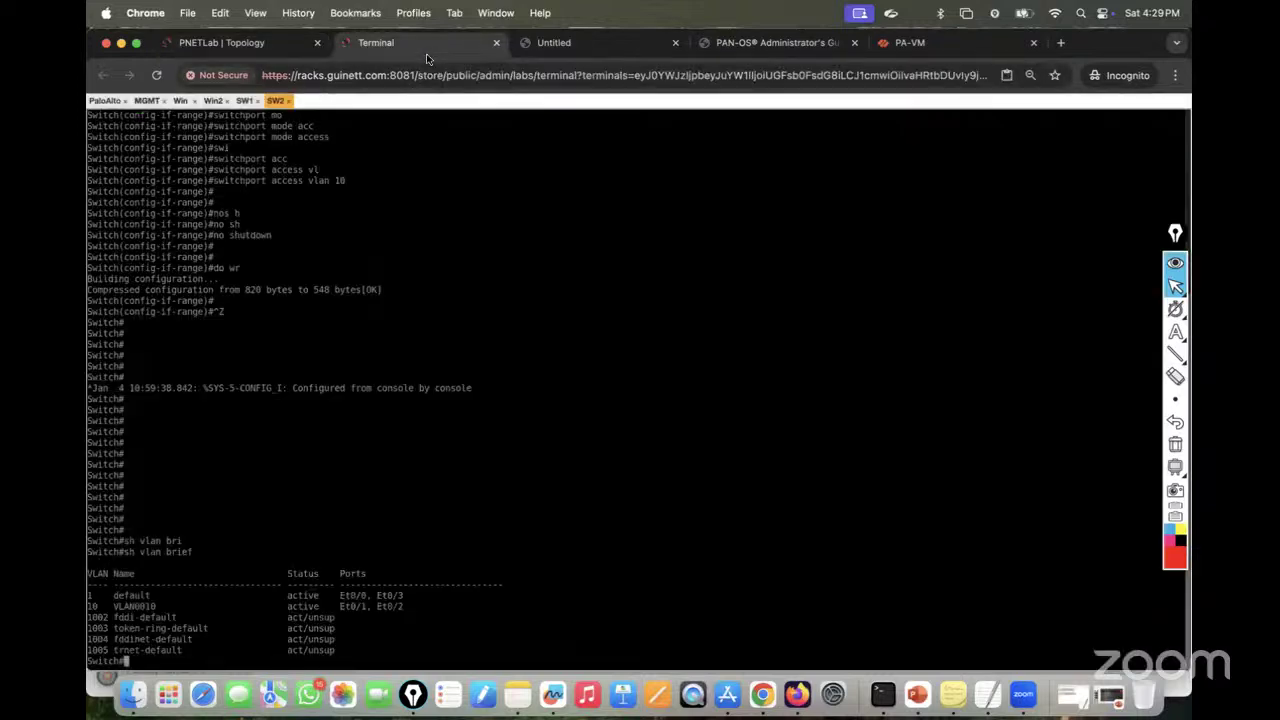
click(178, 102)
click(286, 656)
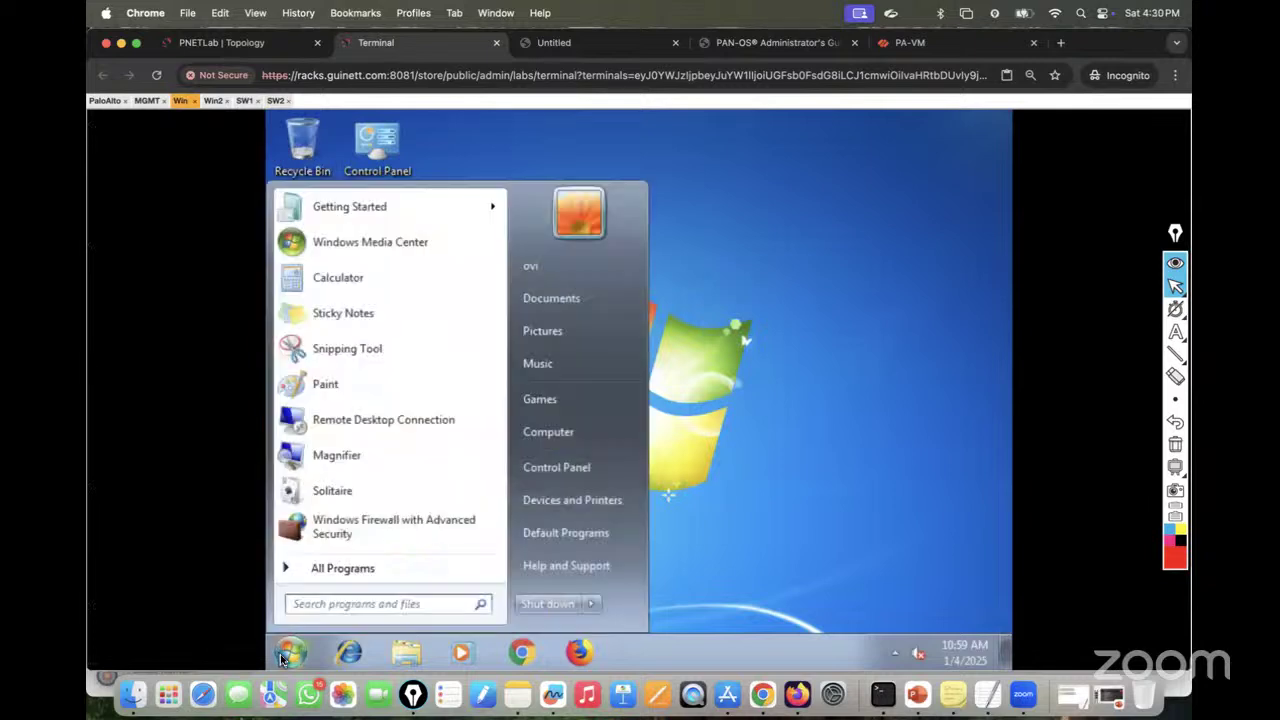
text(cmd)
key(Return)
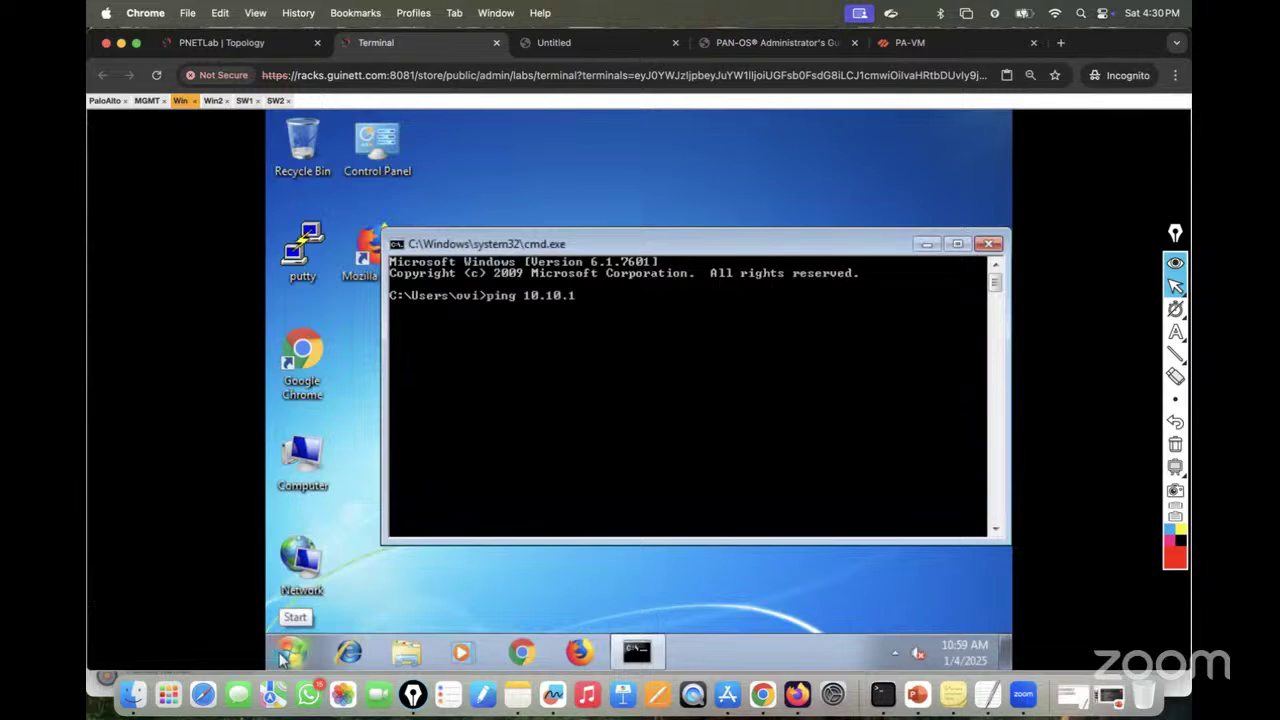
Step: Start a continuous ping from Win to 10.10.10.11 using -t
text(ping 10.10.10.11- t)
key(Return)
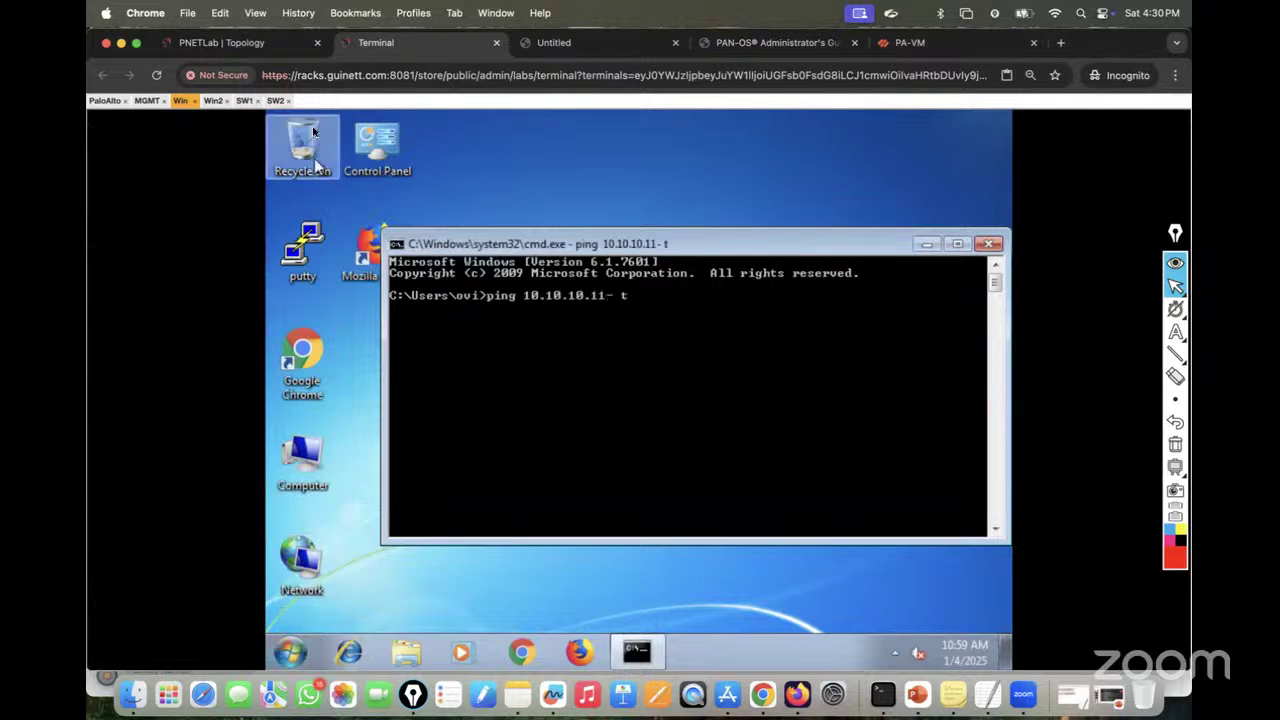
click(213, 101)
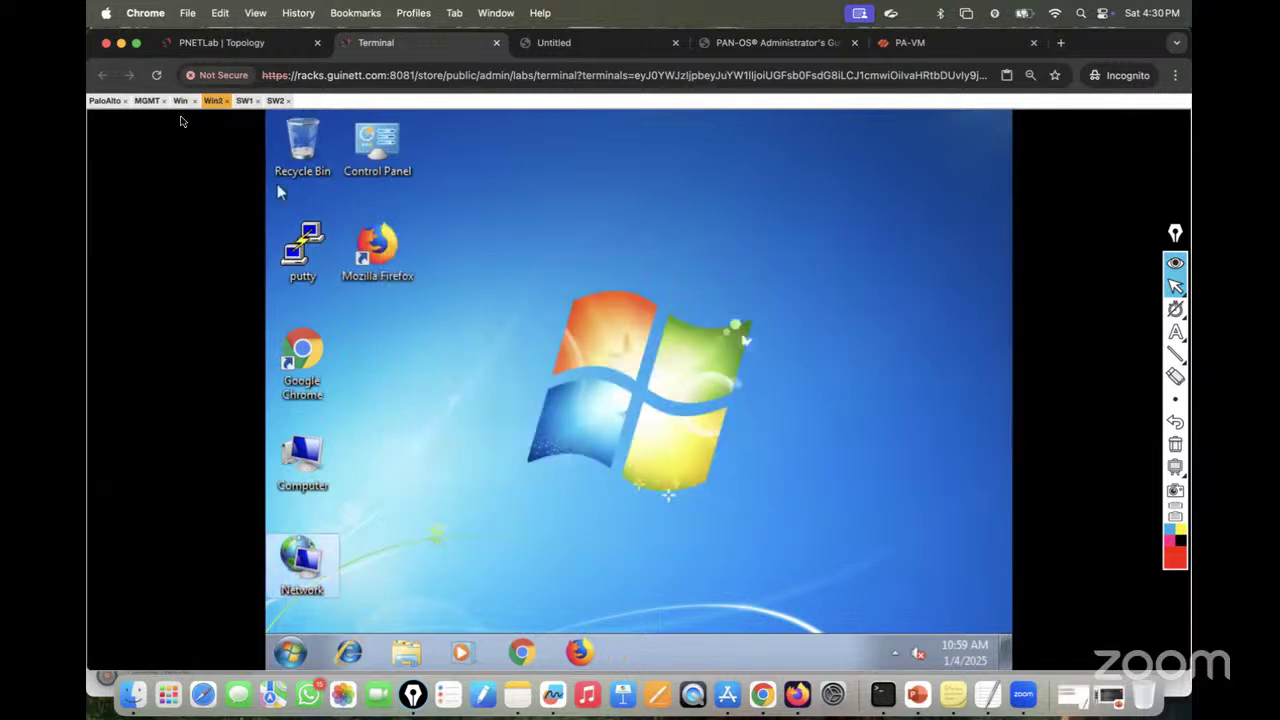
click(181, 101)
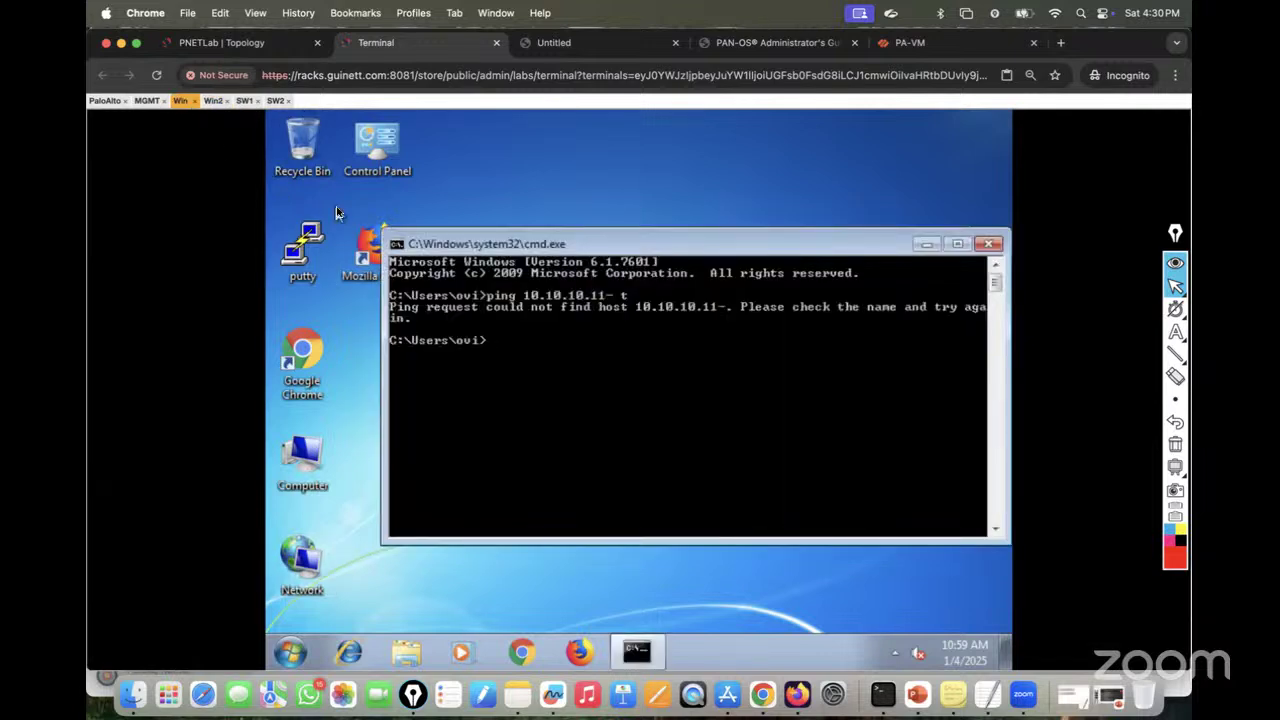
key(Up)
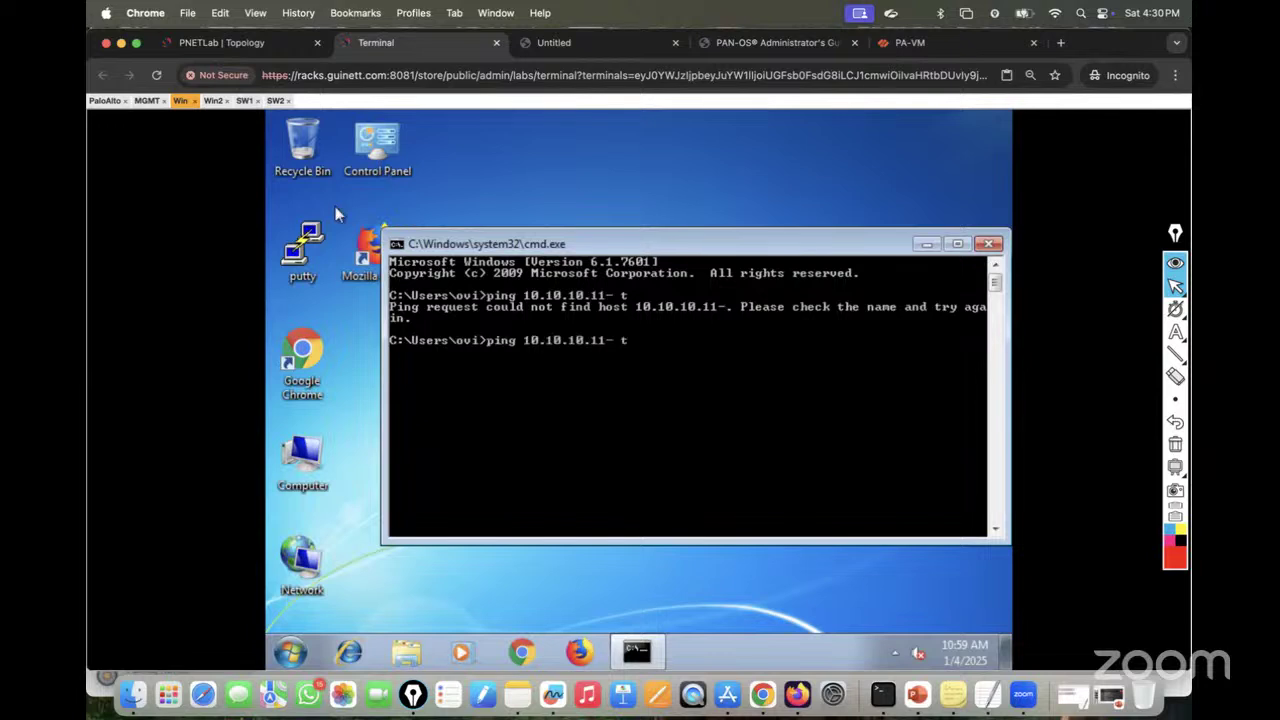
text(-t)
key(Return)
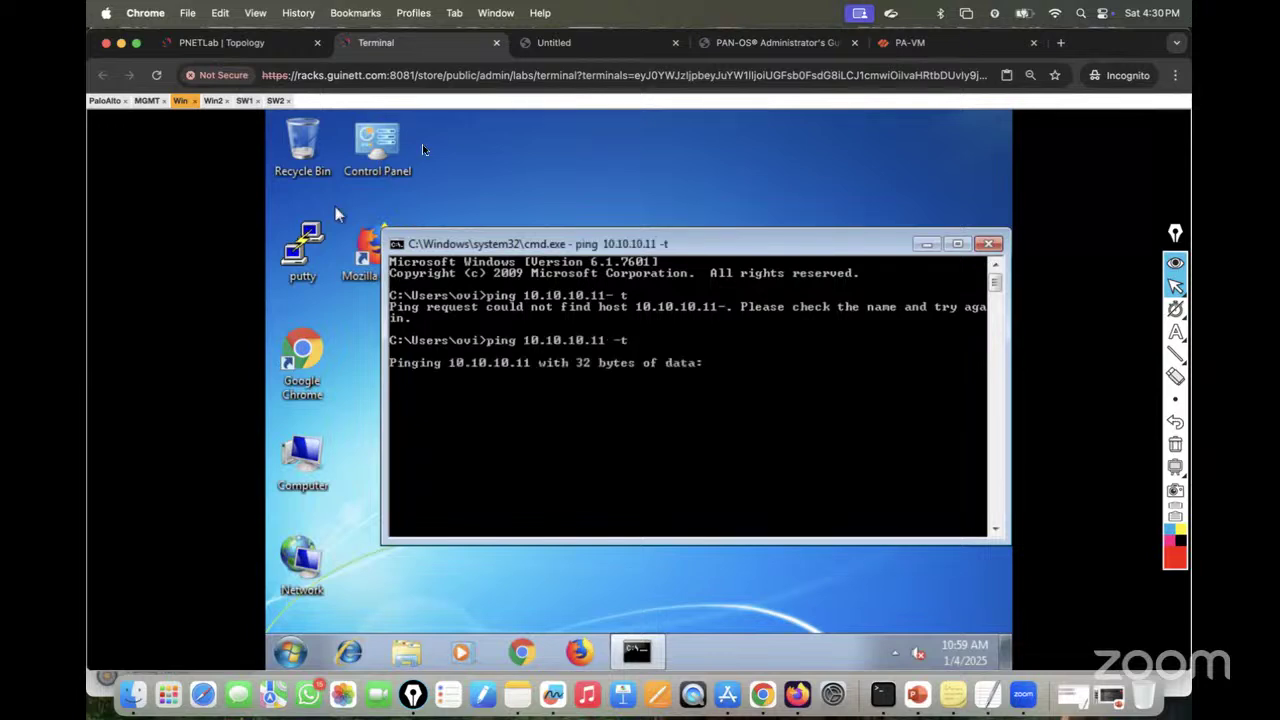
Step: On Win2 run ping 10.10.10.10 -t, then show the PA-VM dashboard in the MGMT console
click(213, 101)
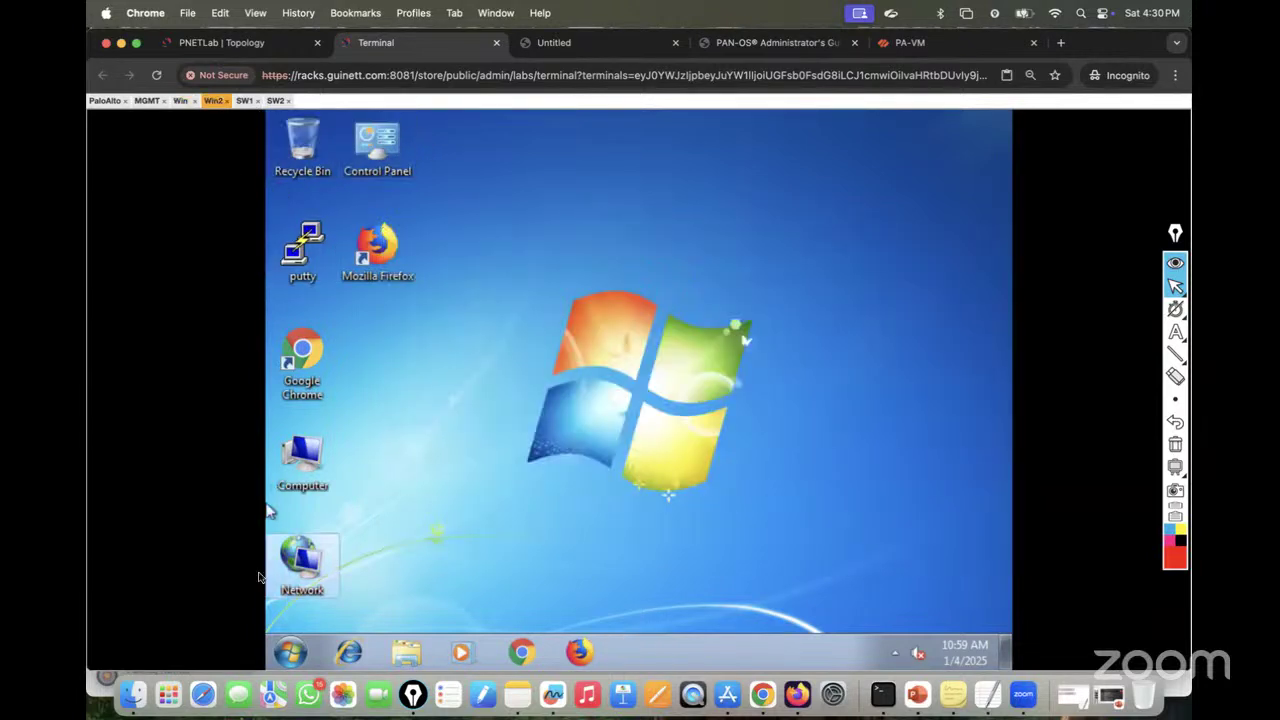
click(290, 654)
text(cmd)
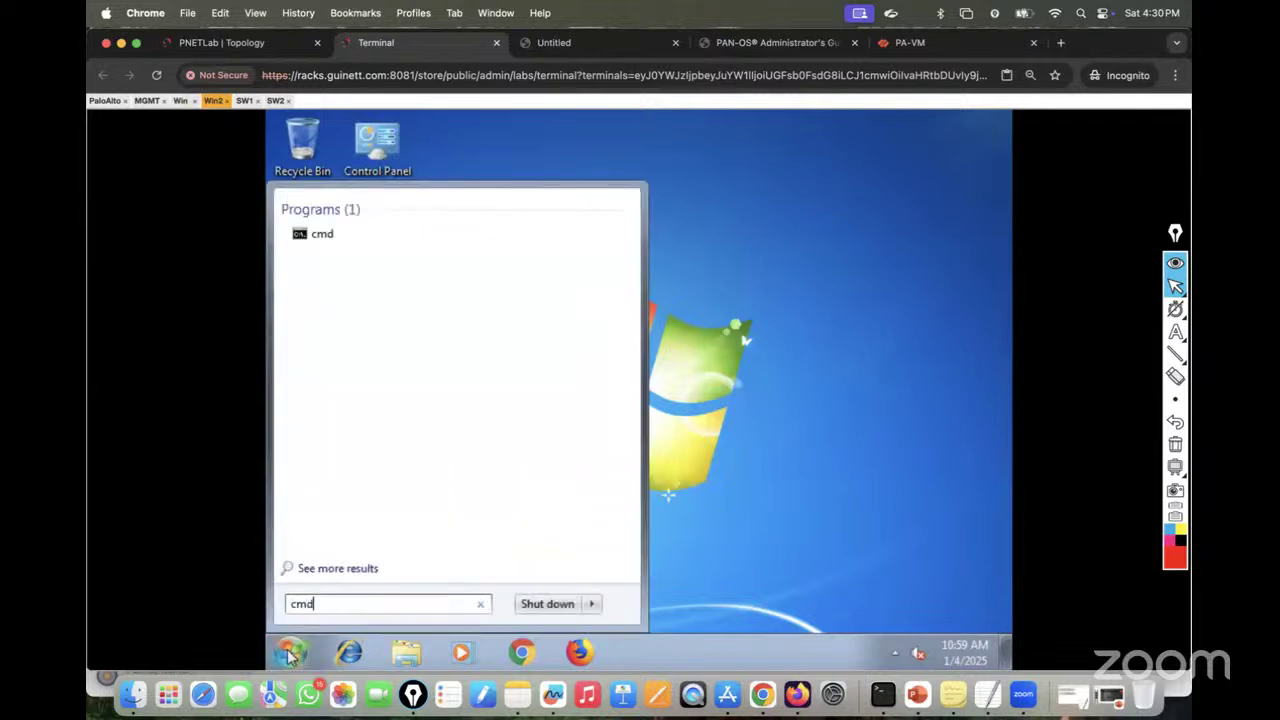
key(Return)
text(ping)
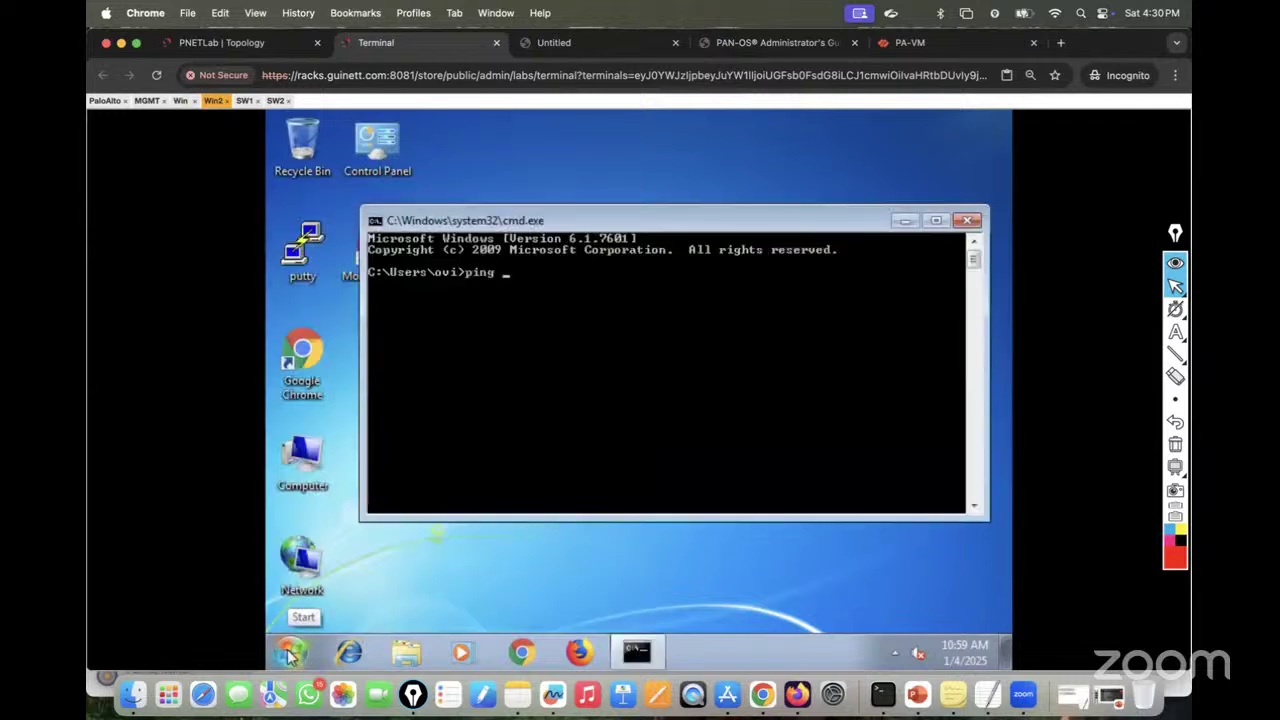
text( 10.10.10.10 -t)
key(Return)
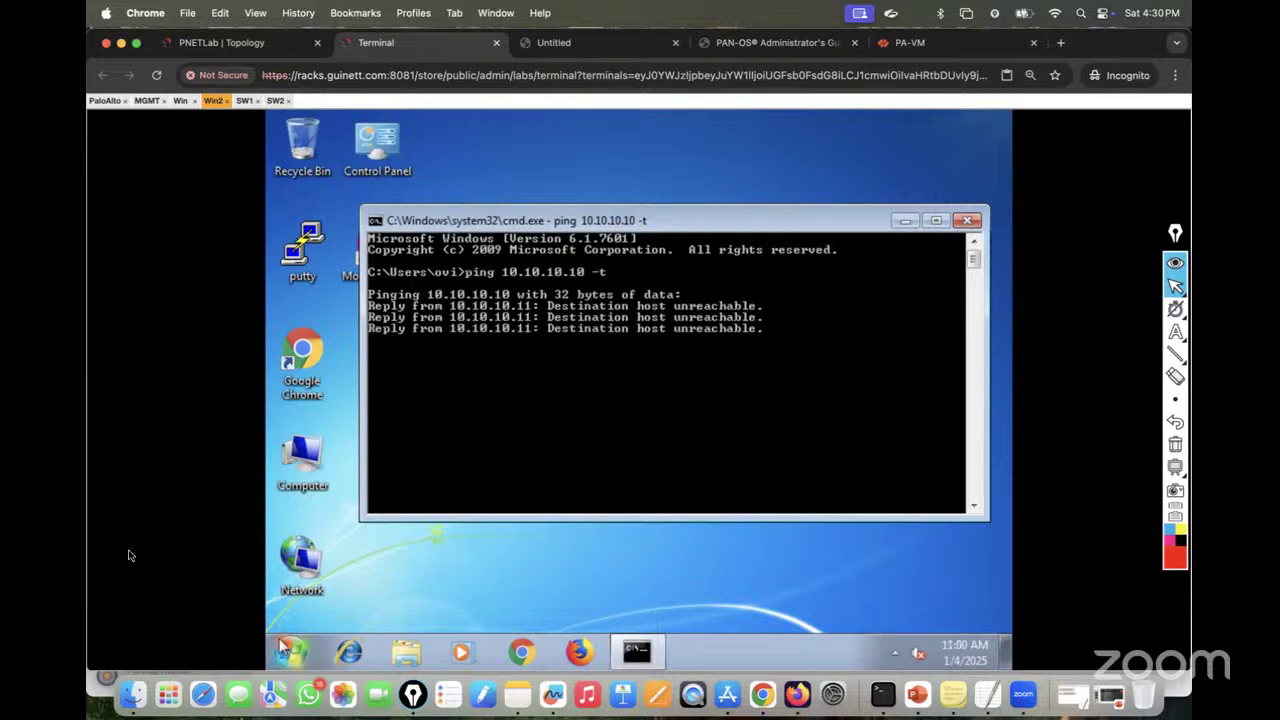
click(180, 100)
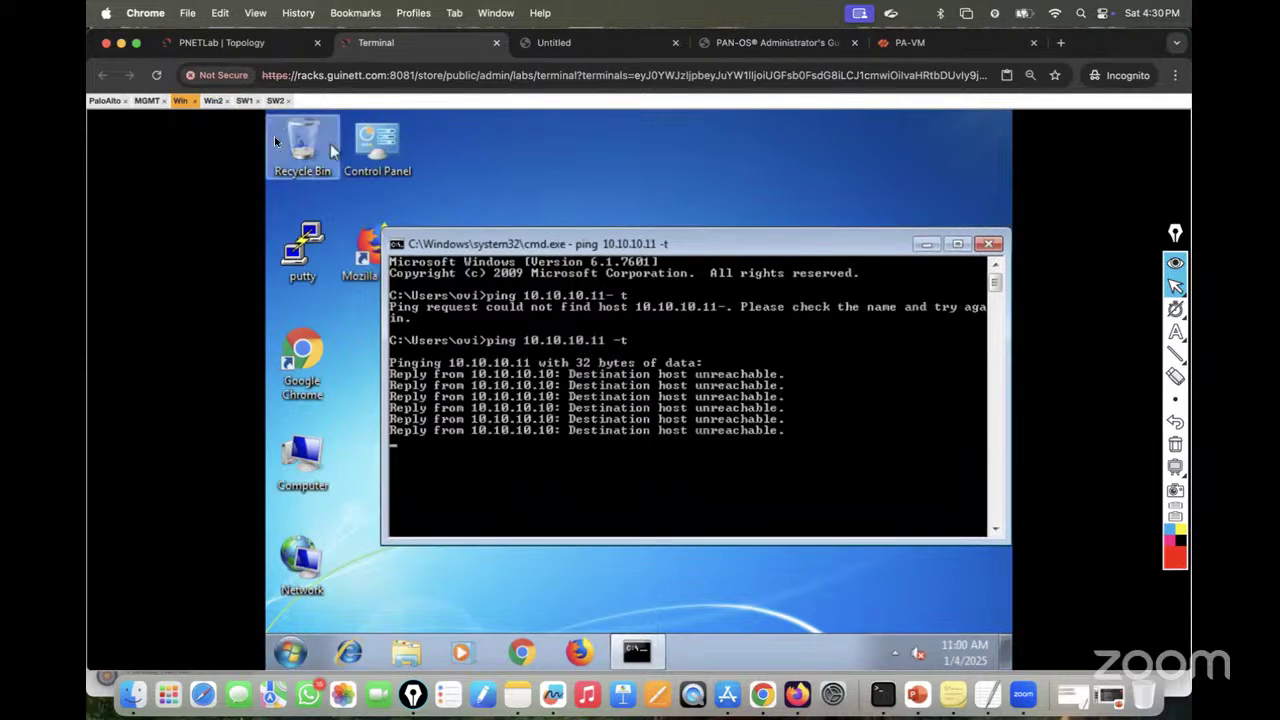
click(146, 102)
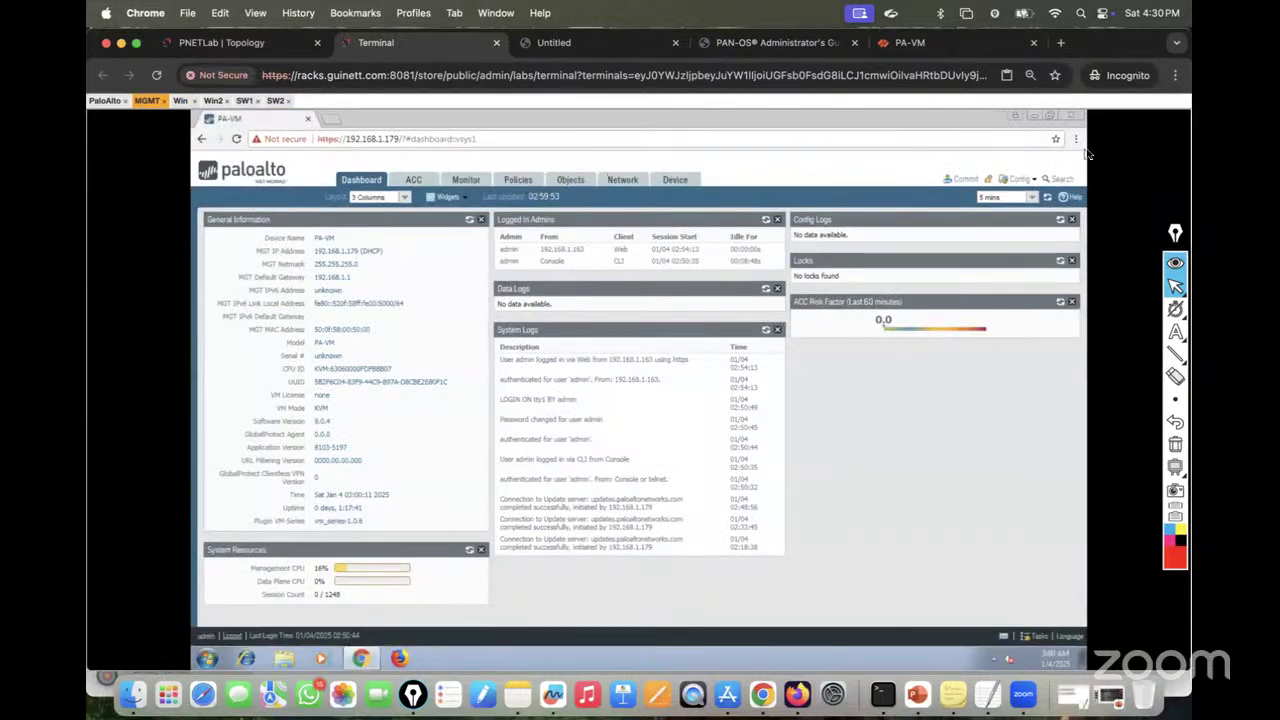
Step: Zoom the firewall web page in via the browser menu and go to the Network interfaces list
click(1076, 141)
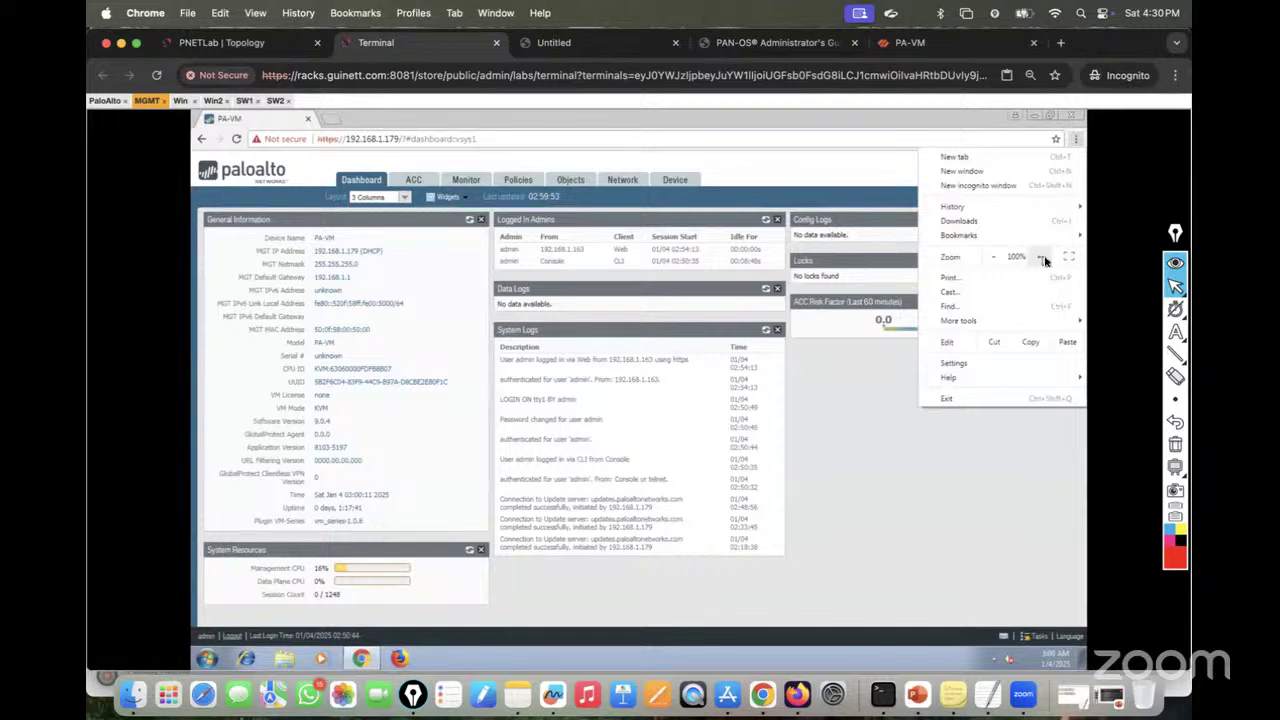
click(1043, 259)
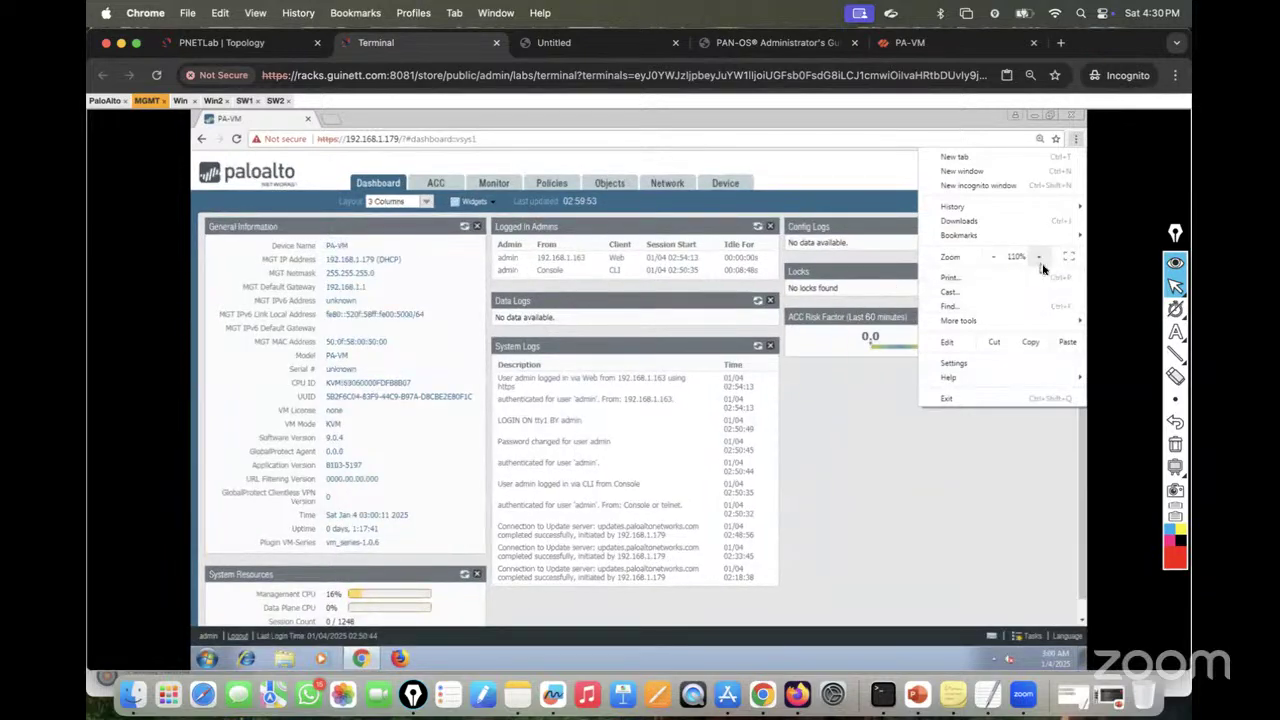
click(1041, 258)
click(919, 459)
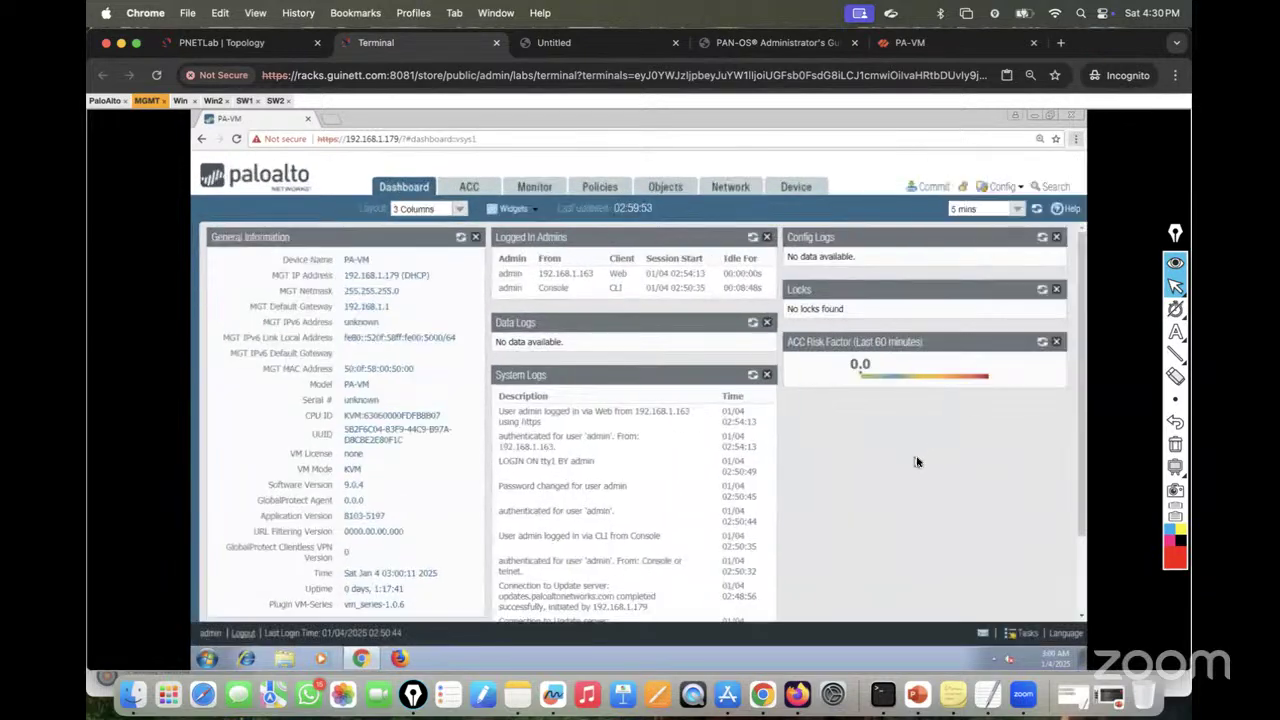
click(730, 187)
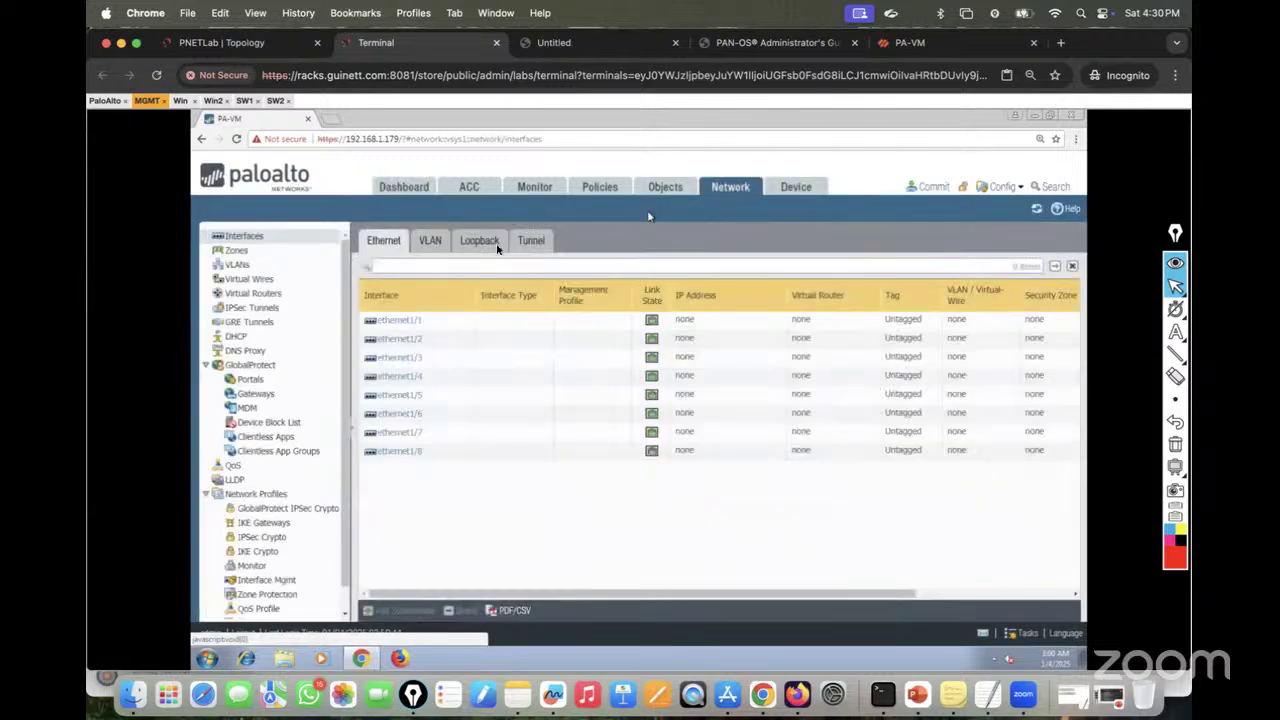
click(268, 41)
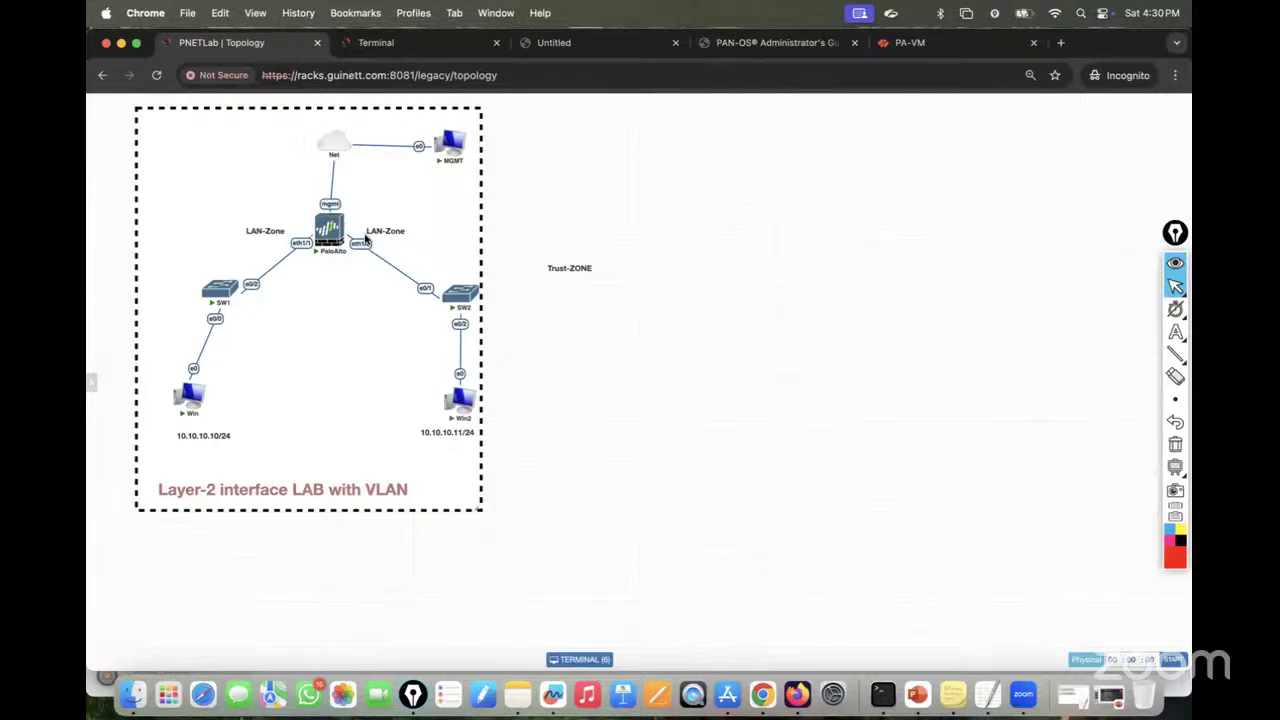
click(368, 45)
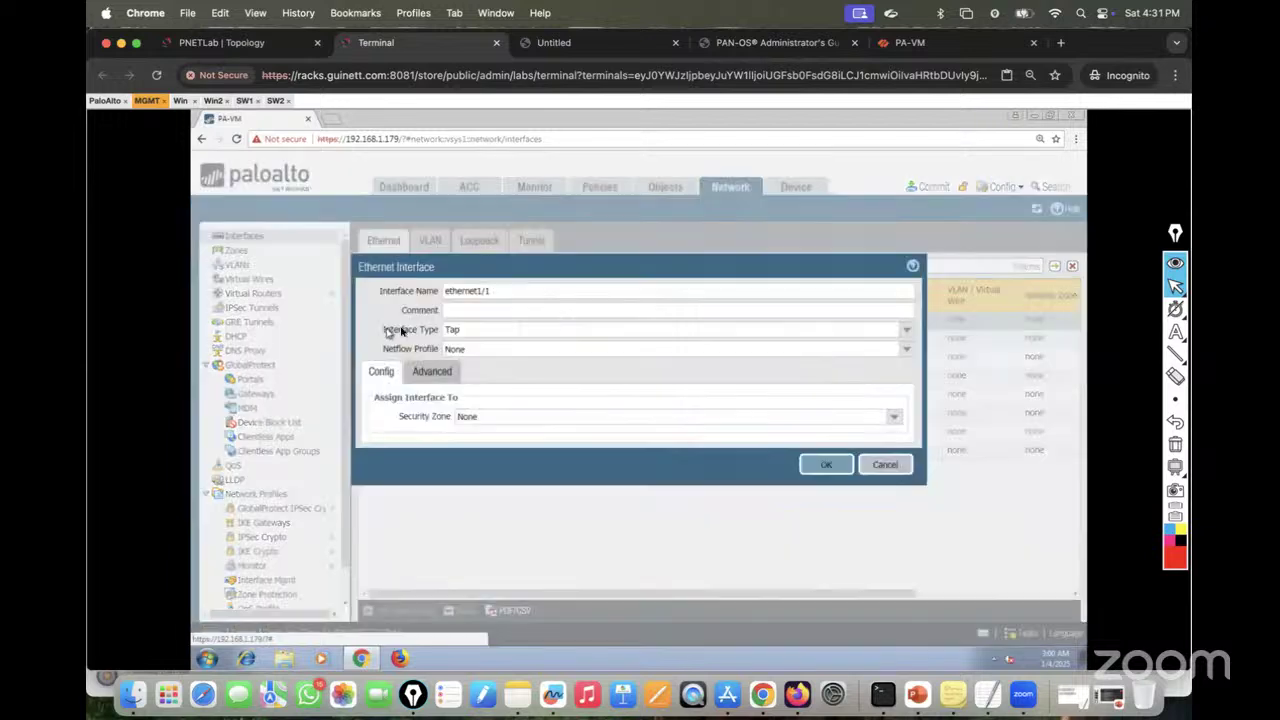
Step: Open interface ethernet1/1 and change its interface type to Layer2
click(403, 322)
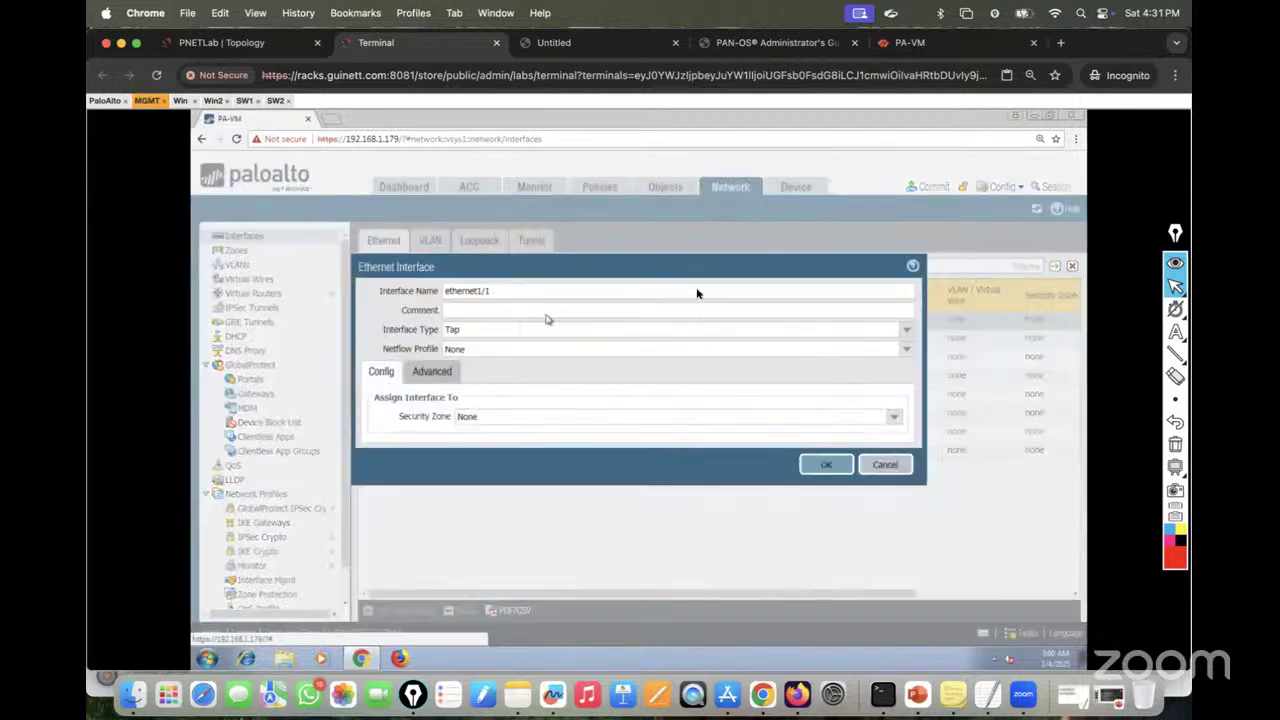
click(908, 333)
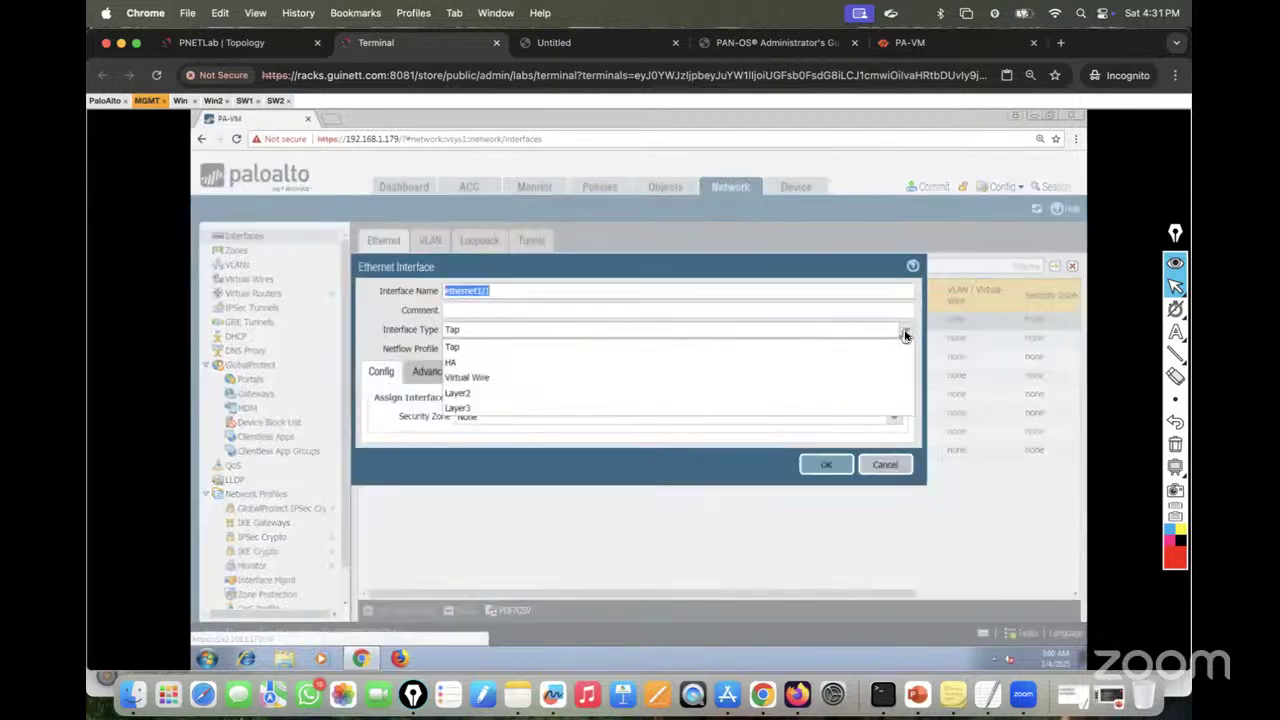
click(510, 401)
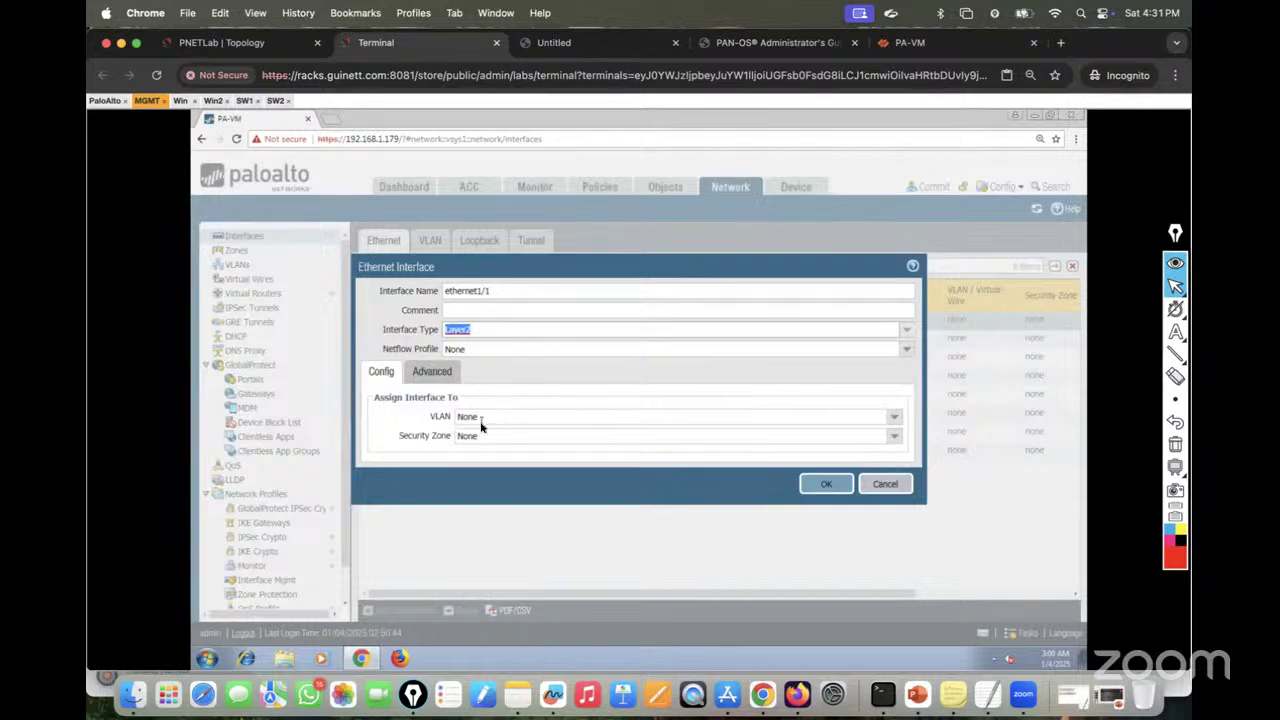
drag(398, 437, 436, 441)
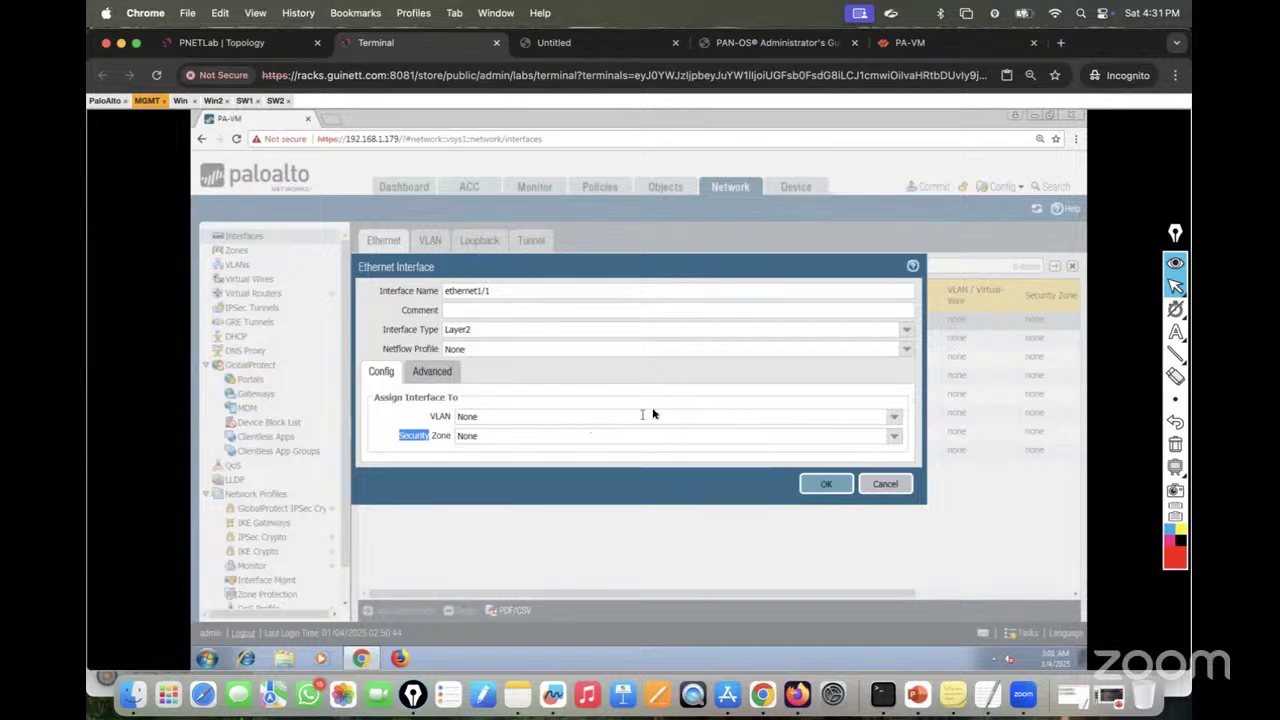
Step: Choose New VLAN from ethernet1/1's VLAN dropdown
click(246, 42)
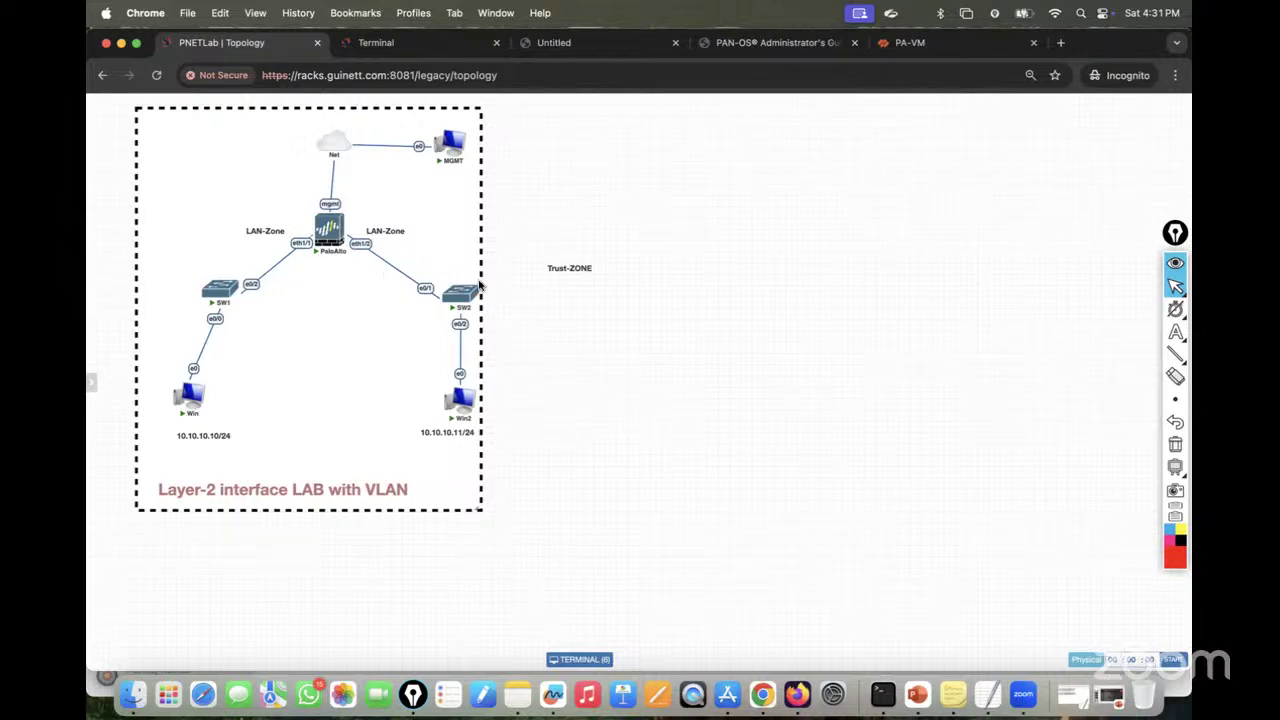
click(378, 42)
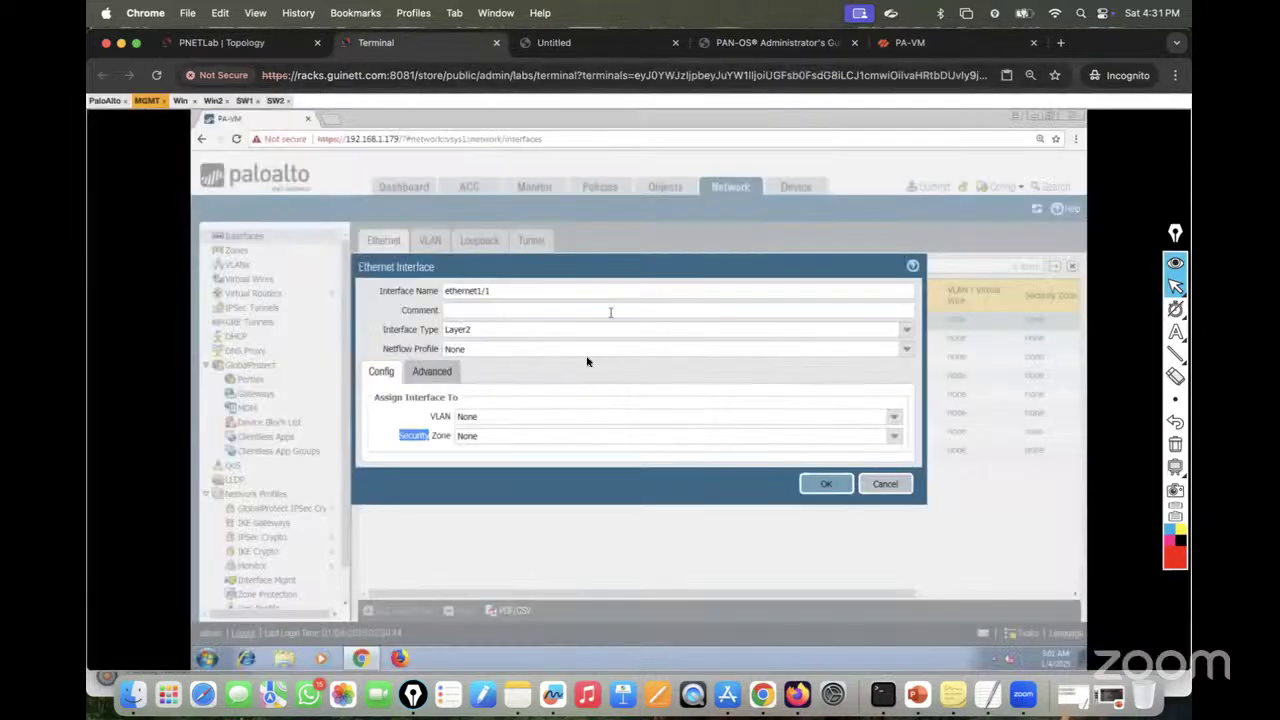
click(894, 417)
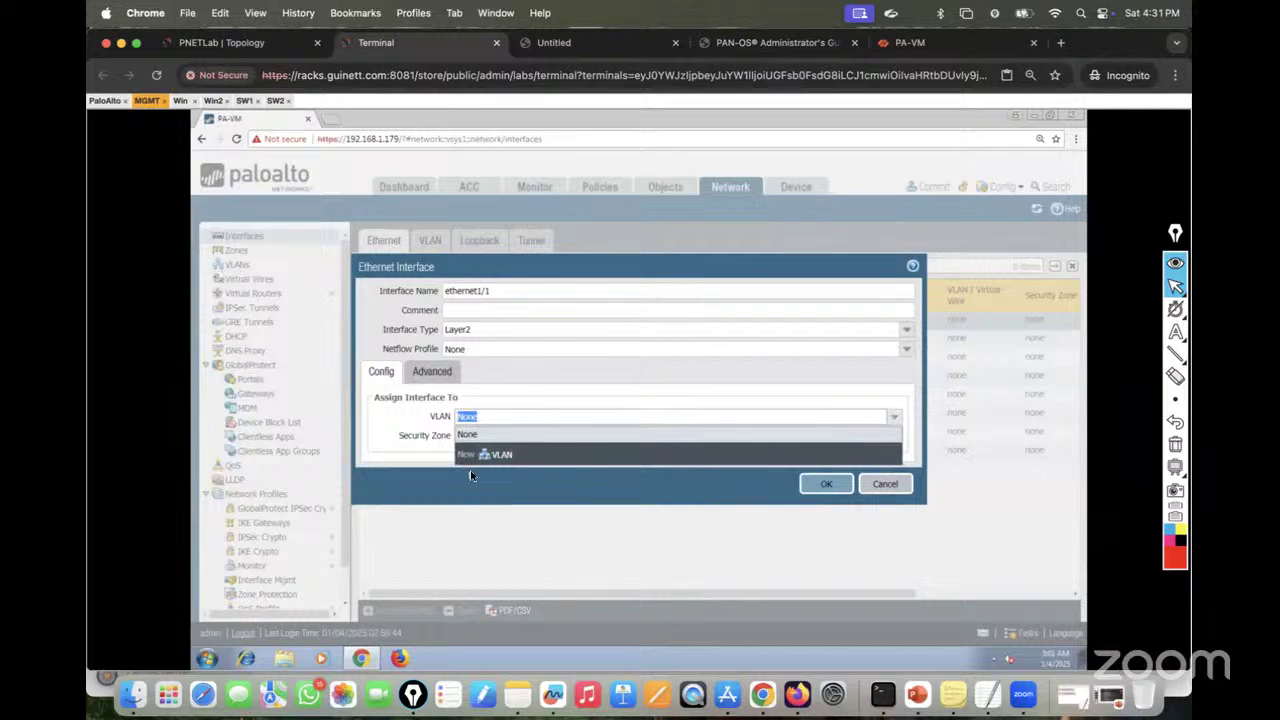
click(505, 454)
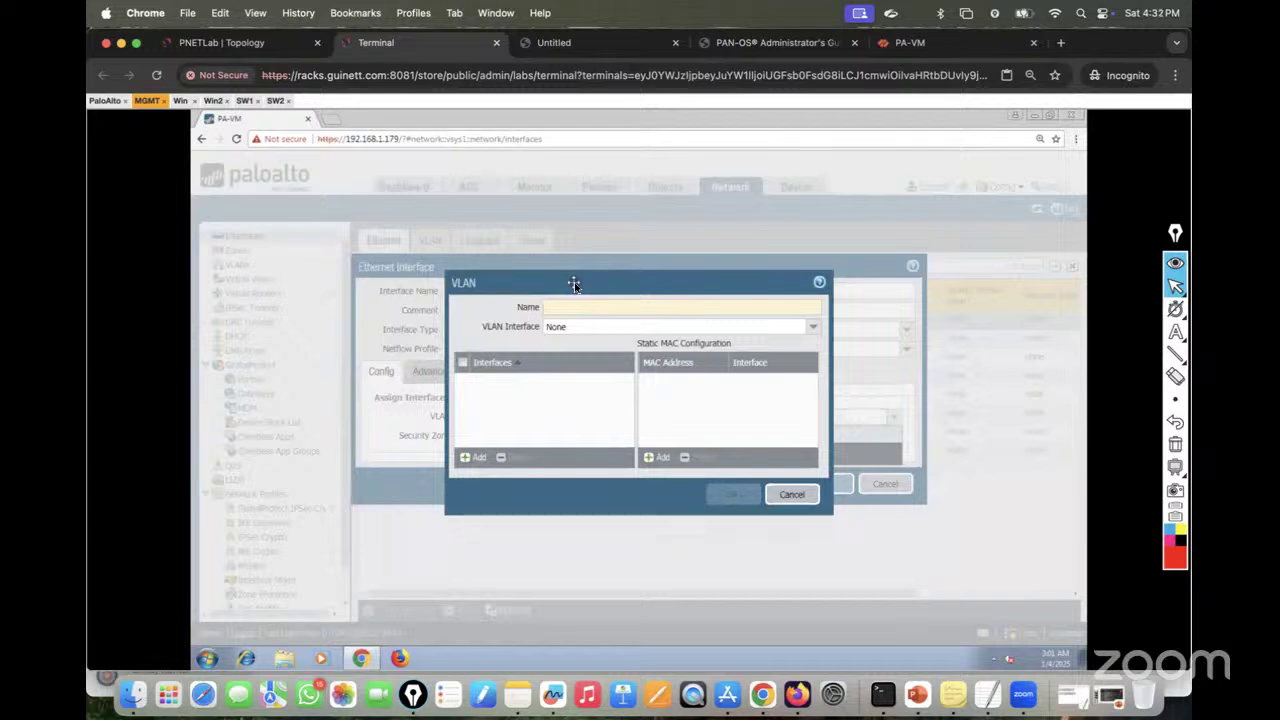
Step: After checking the topology, create the new VLAN named 10
click(252, 40)
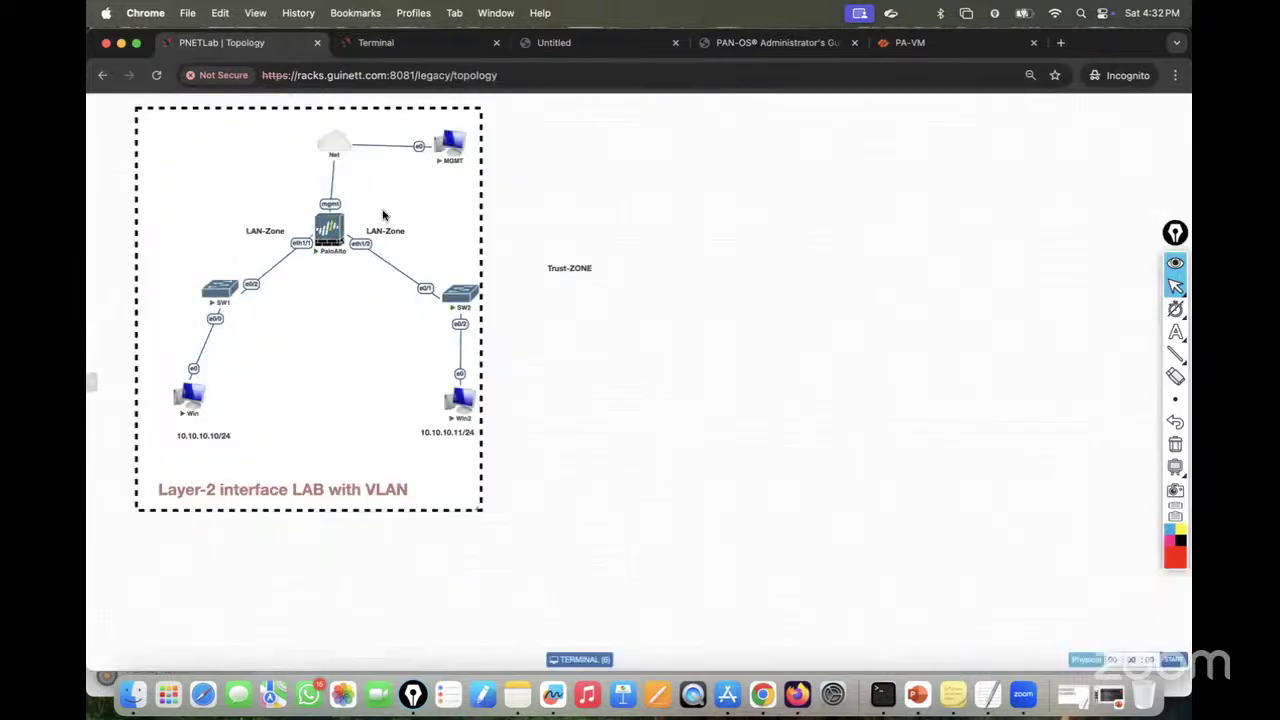
click(405, 52)
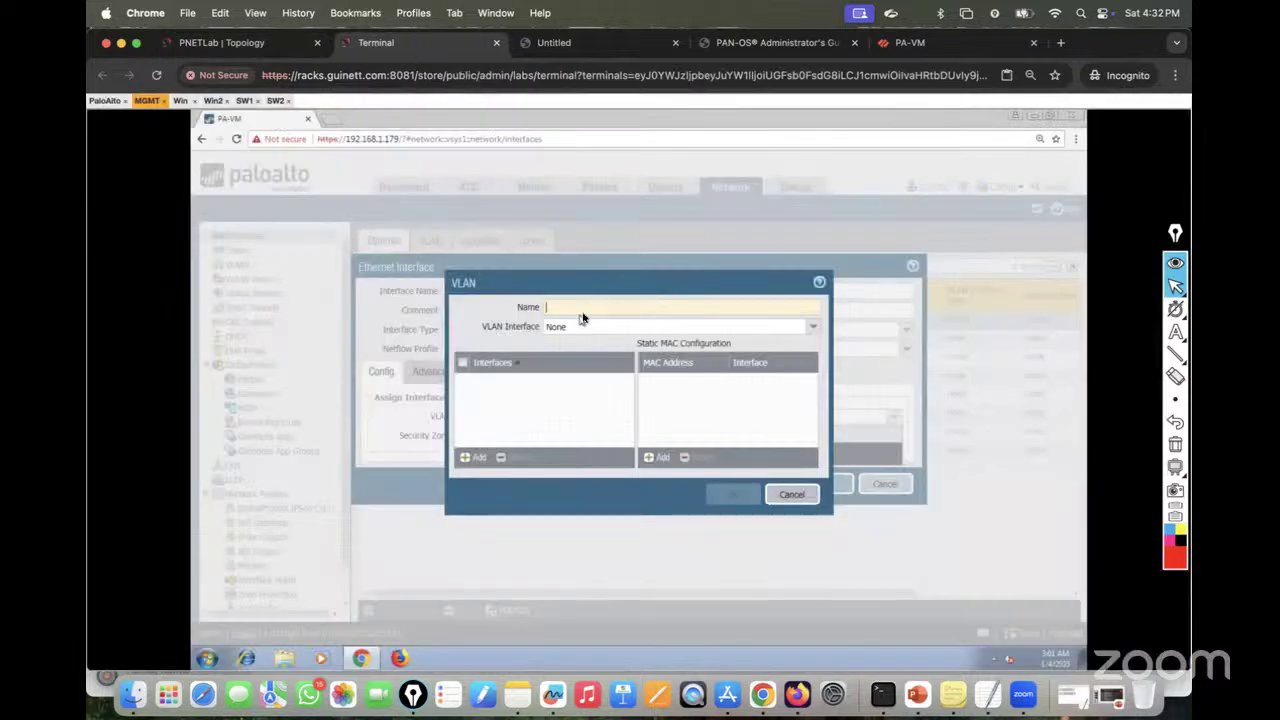
click(588, 307)
text(10)
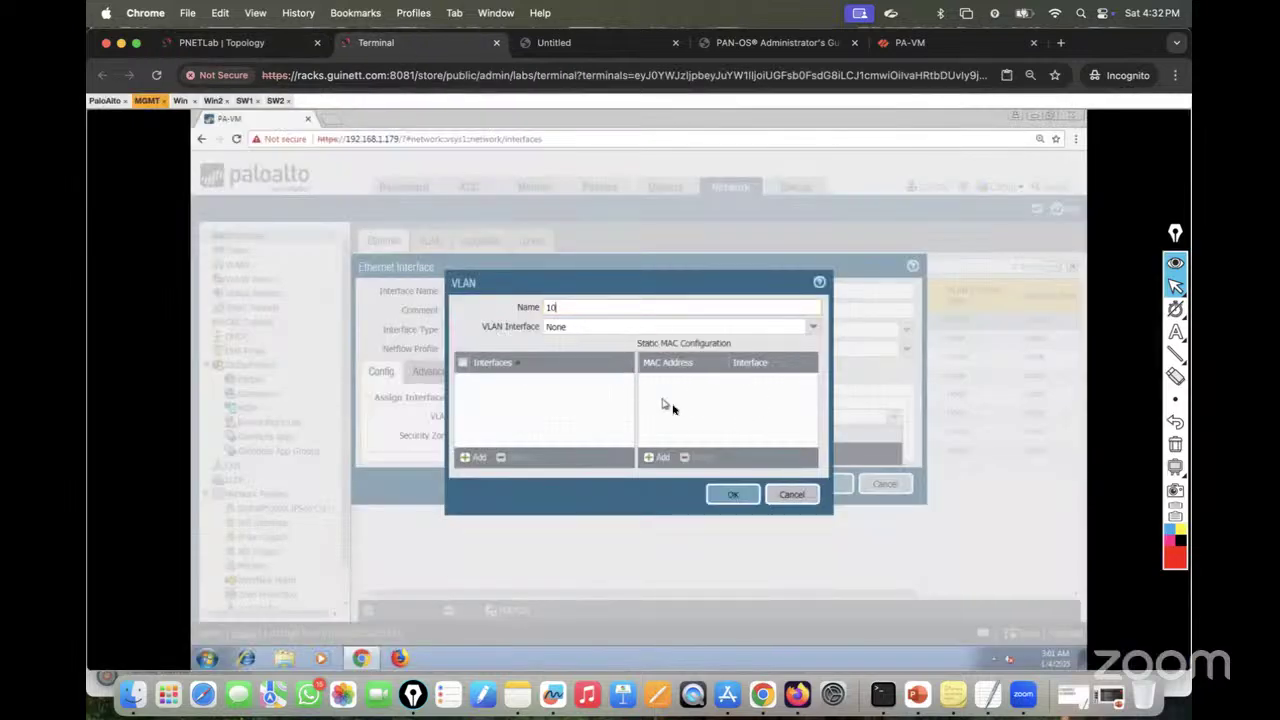
click(734, 495)
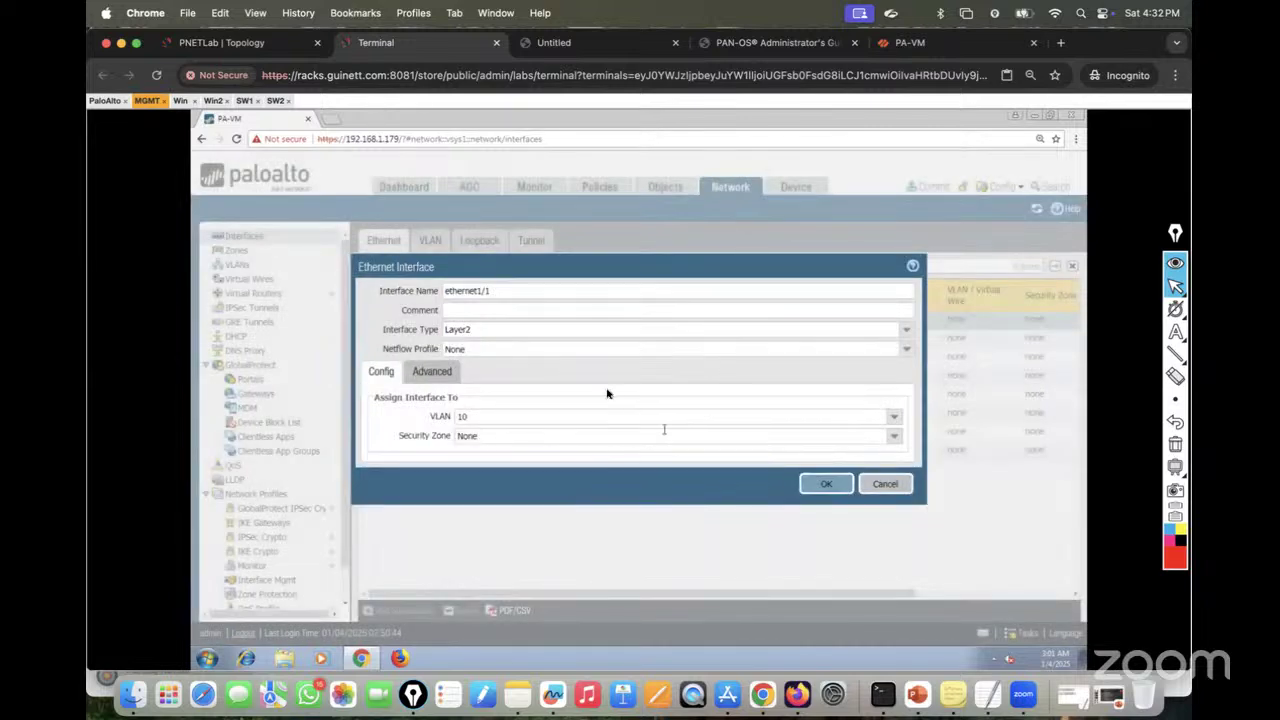
Step: Create a new security zone LAN-Zone and apply it with VLAN 10 to ethernet1/1
click(520, 437)
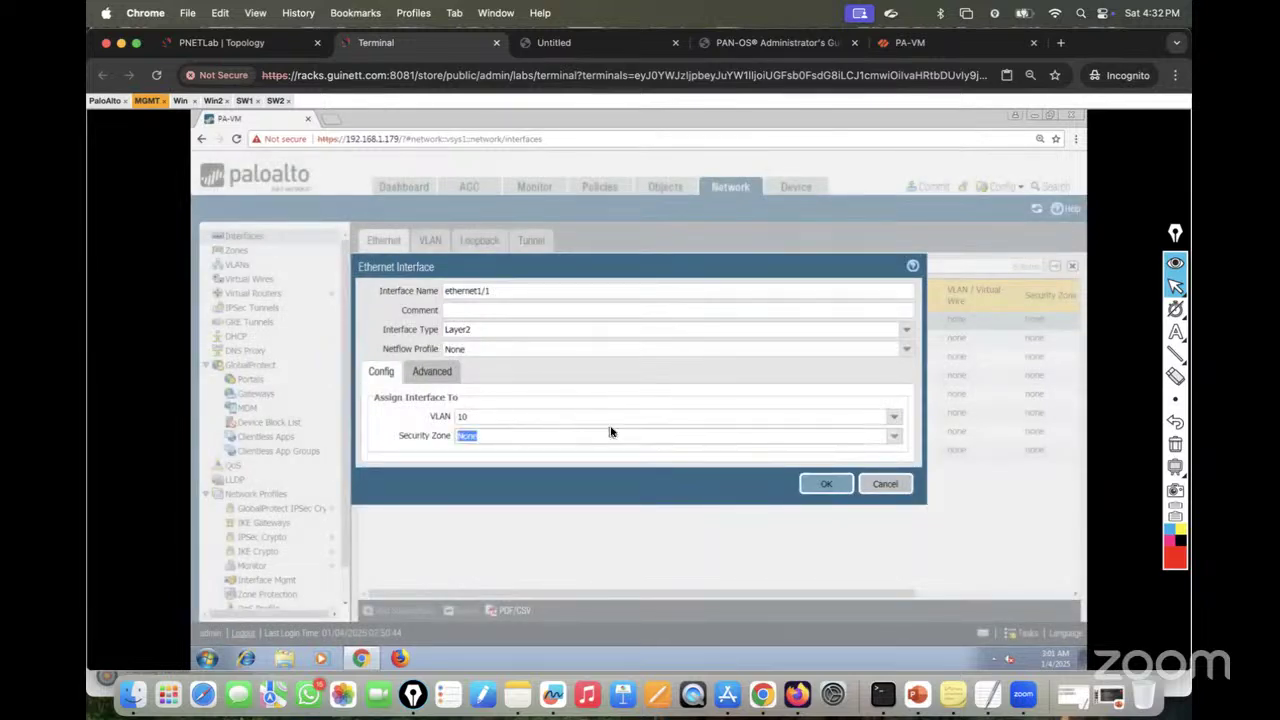
click(890, 440)
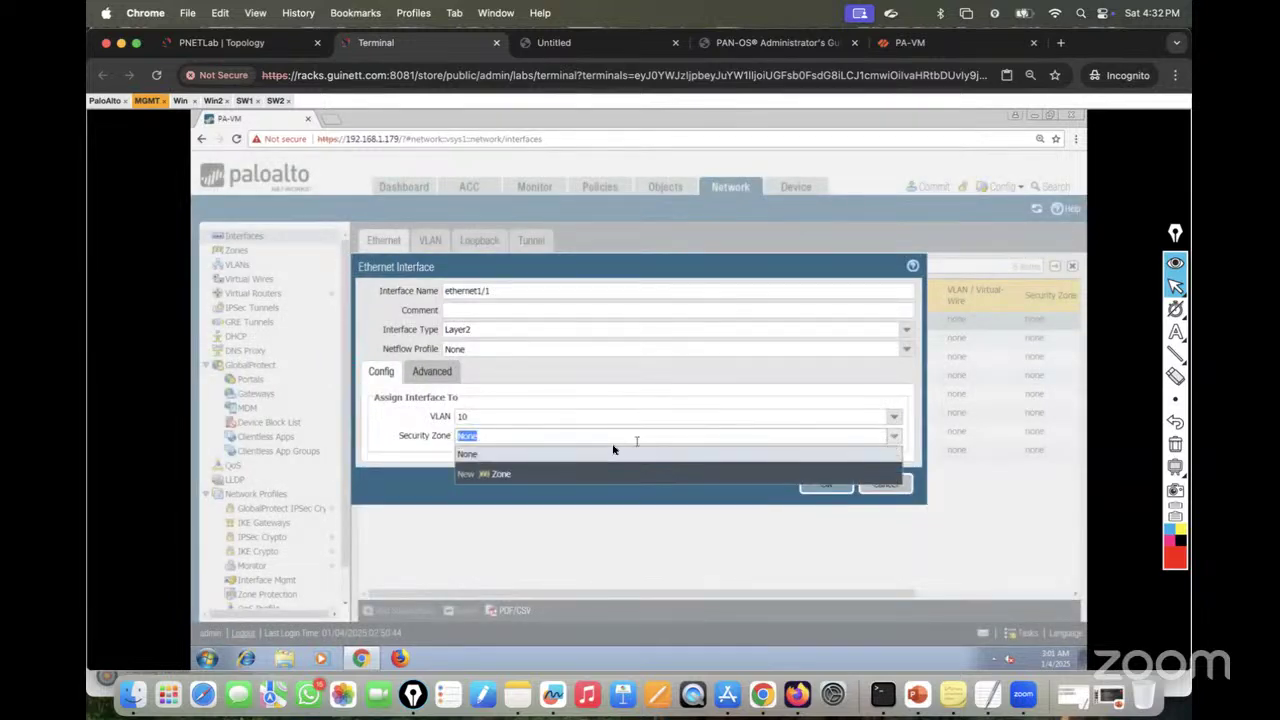
click(497, 474)
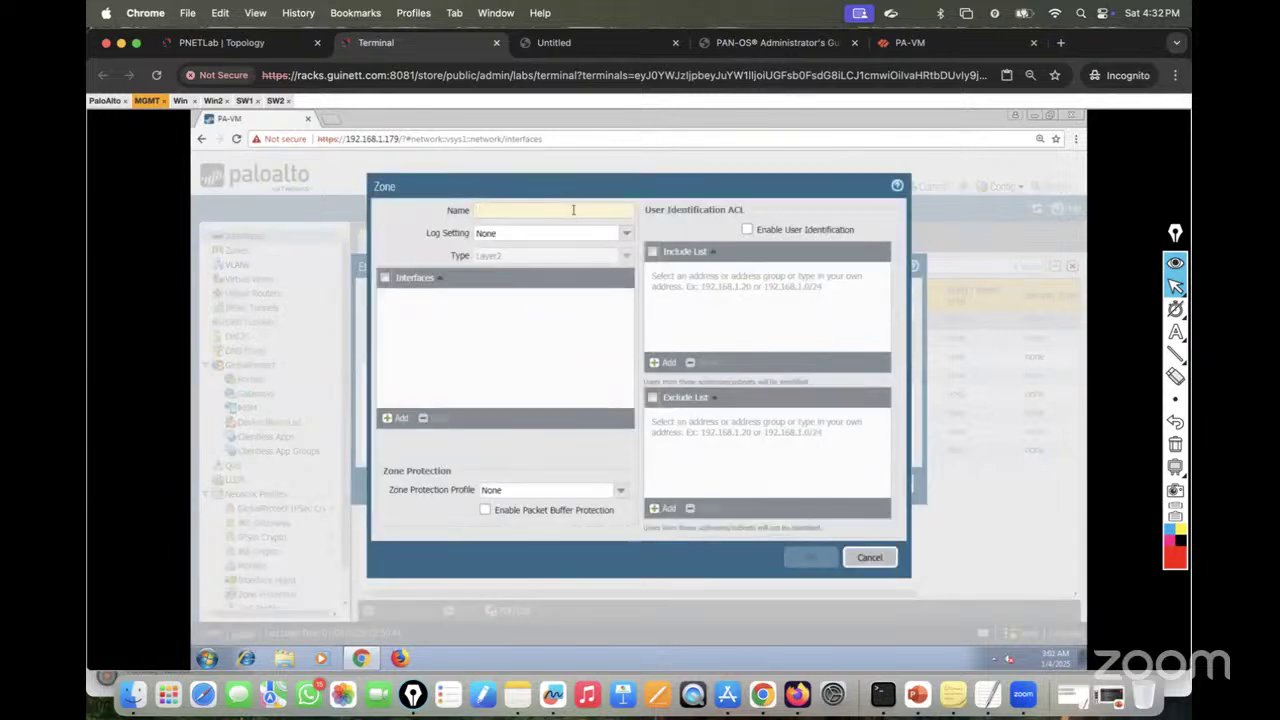
text(LAN-Zone)
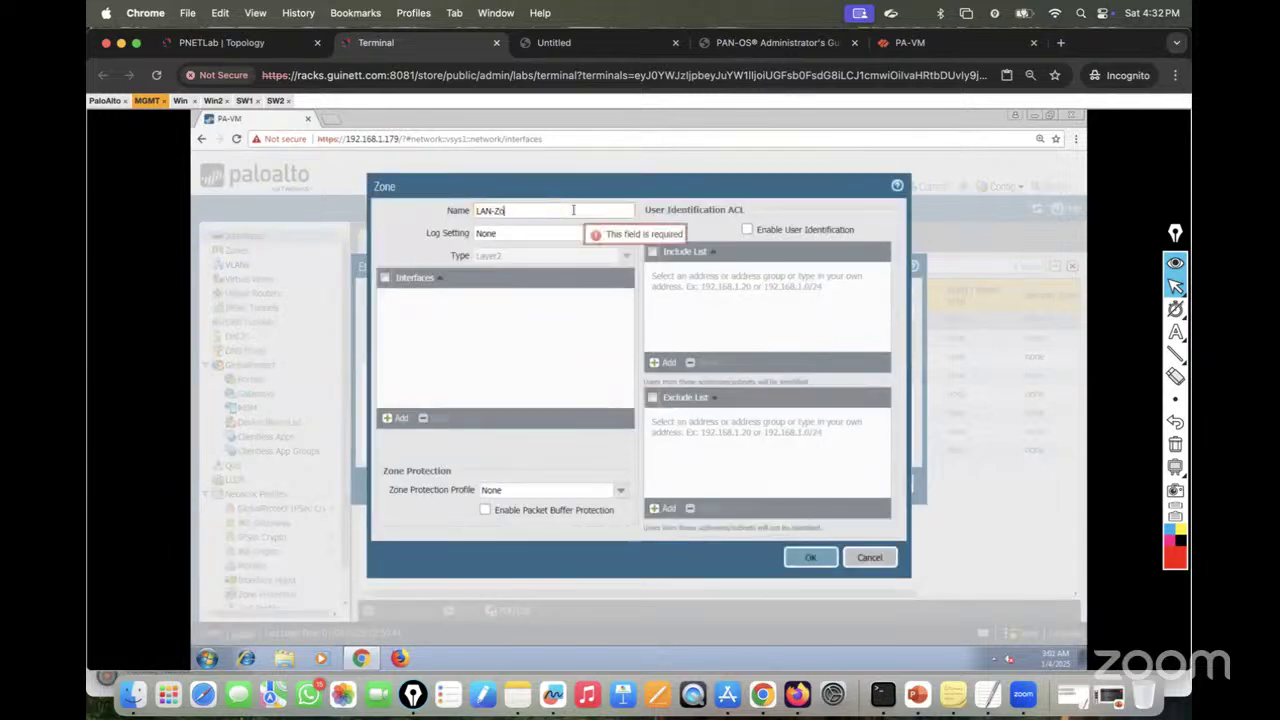
triple_click(601, 213)
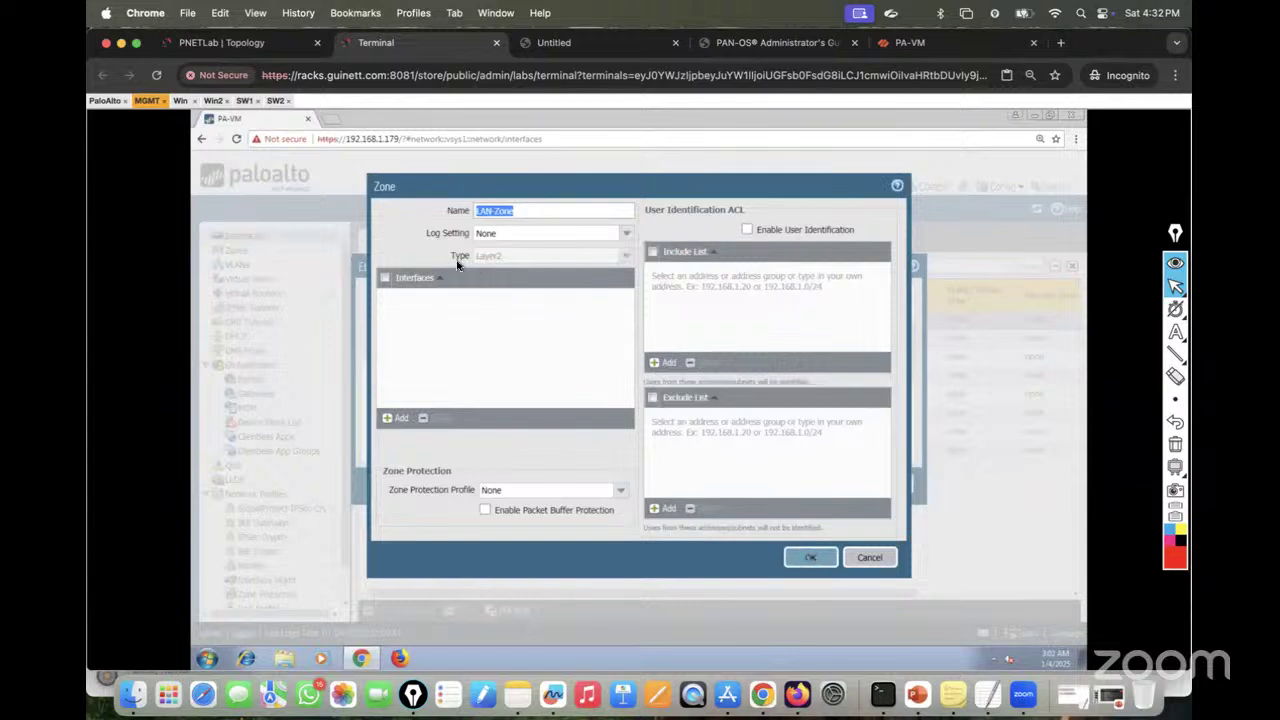
click(809, 559)
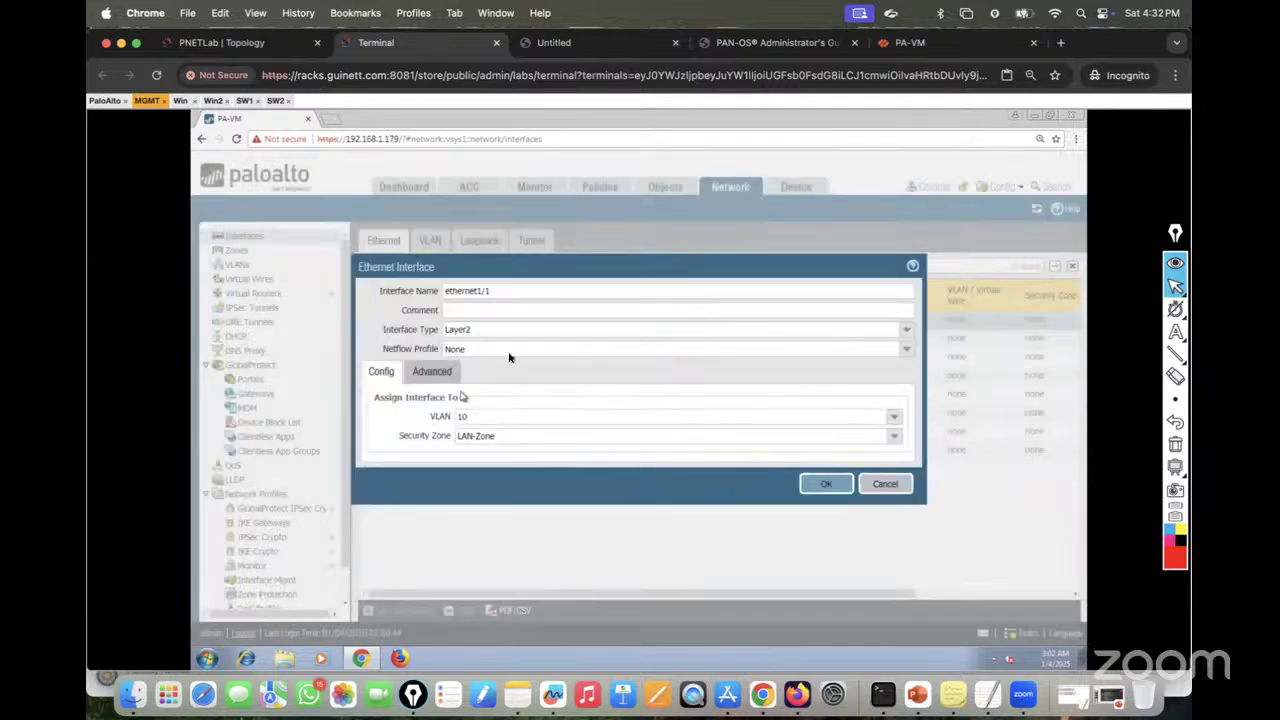
click(440, 373)
click(382, 373)
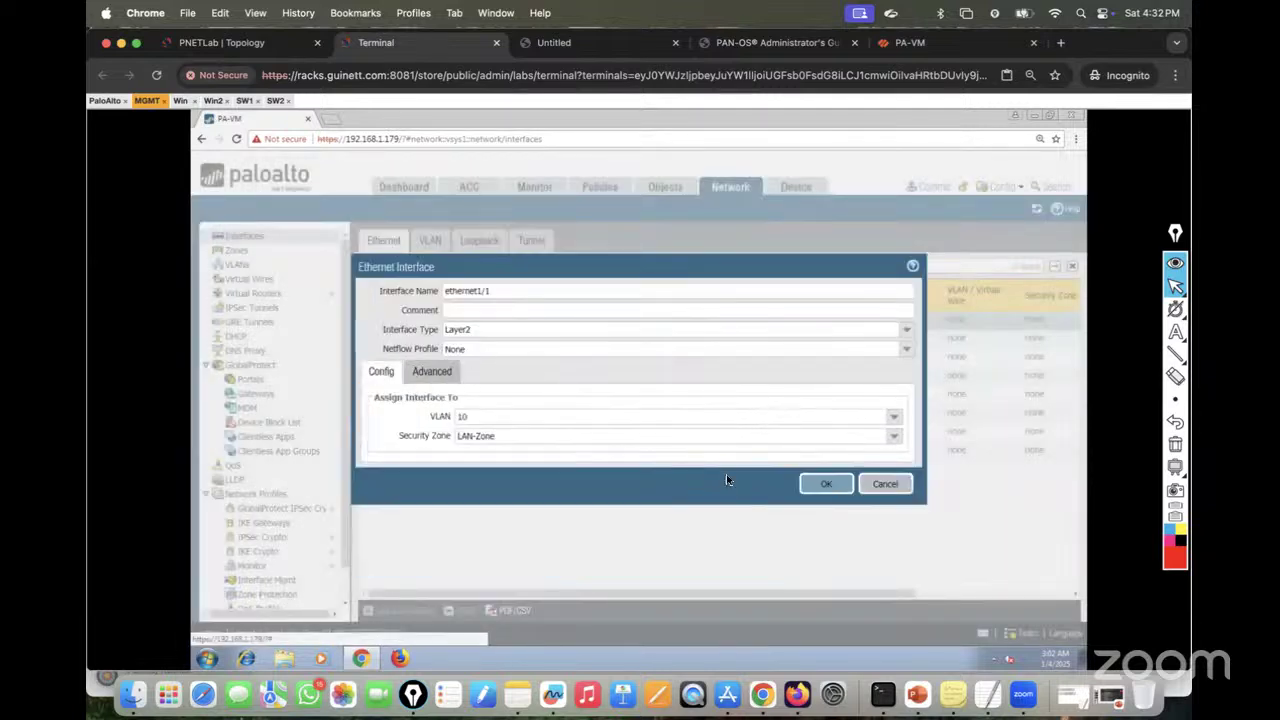
click(828, 485)
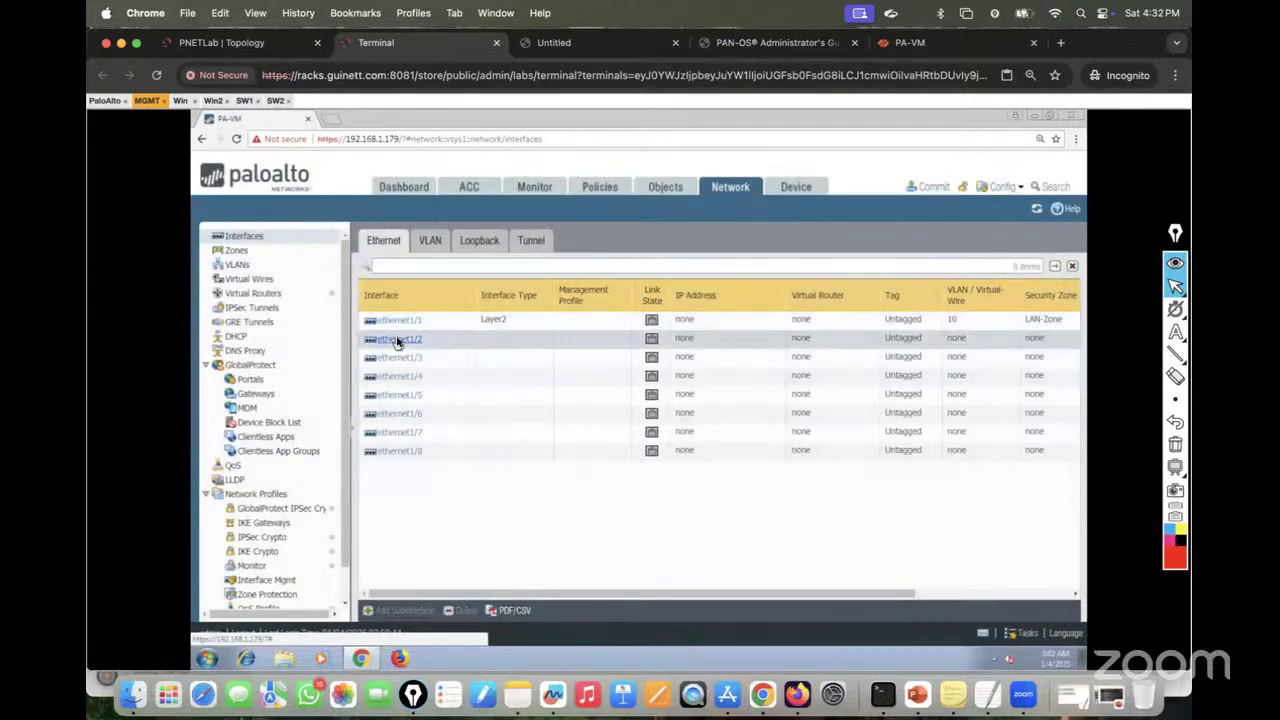
Step: Set ethernet1/2 to interface type Layer2, VLAN 10 and security zone LAN-Zone
click(397, 340)
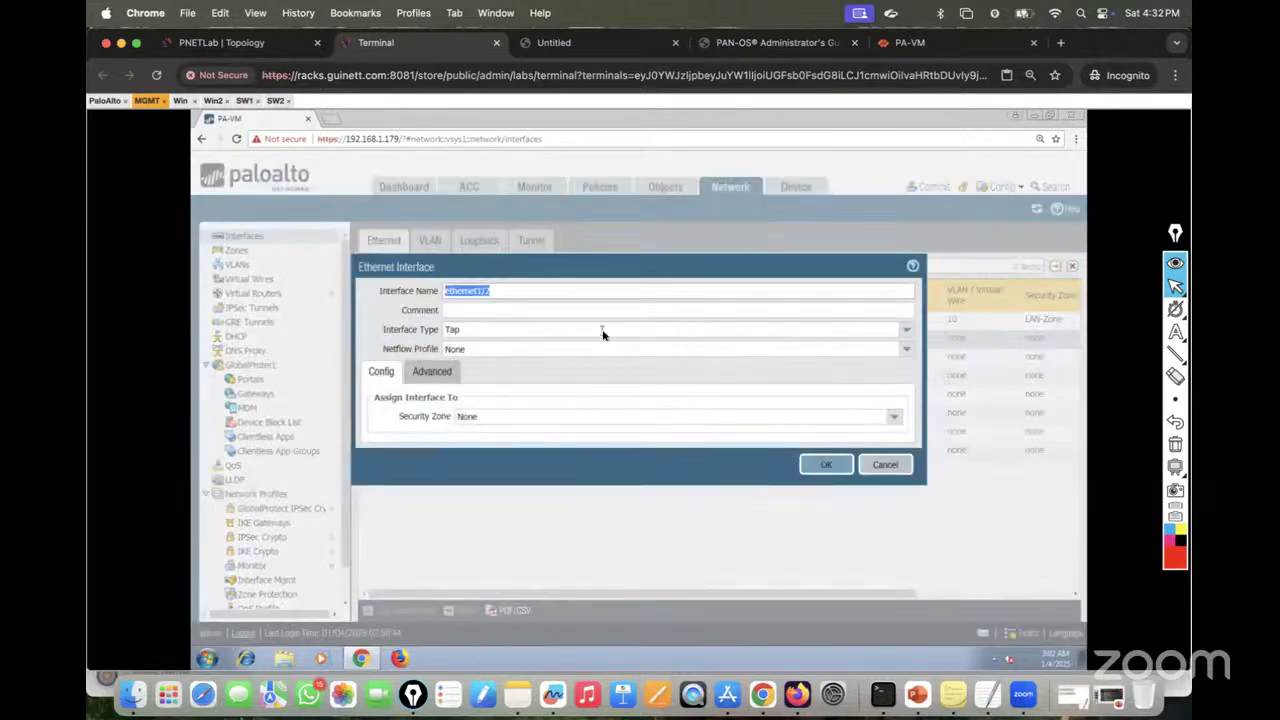
click(905, 335)
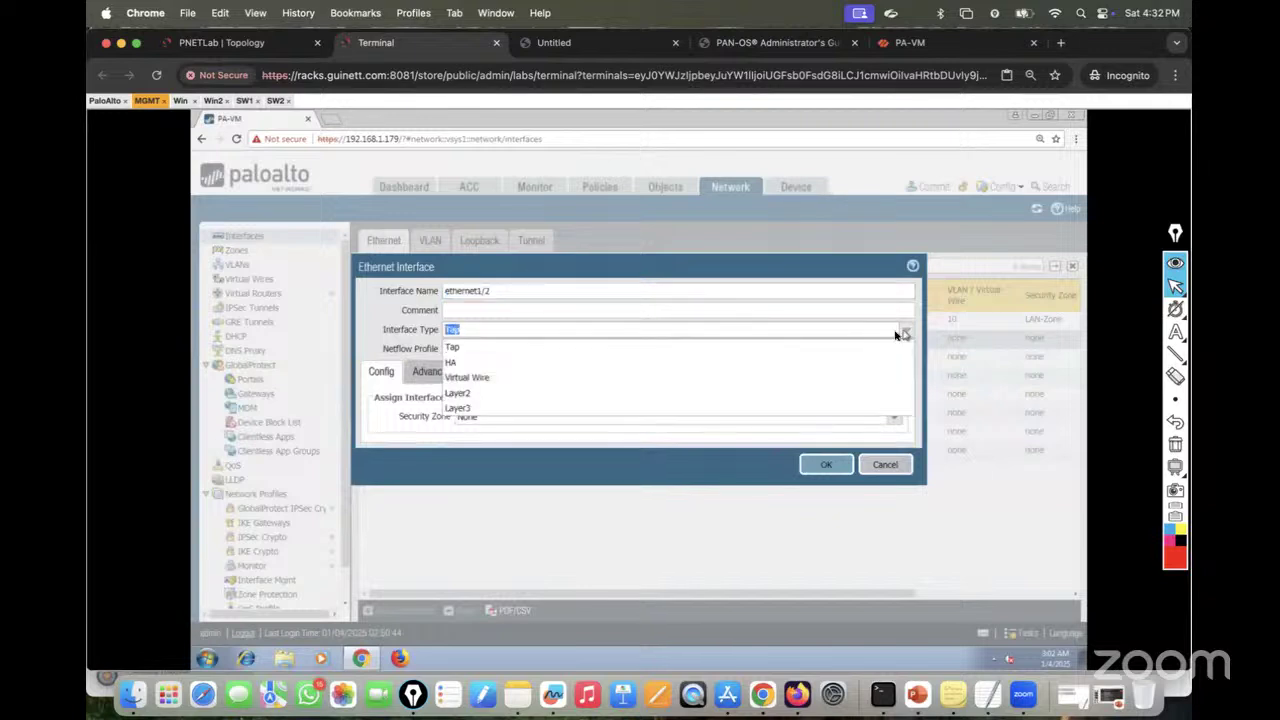
click(480, 397)
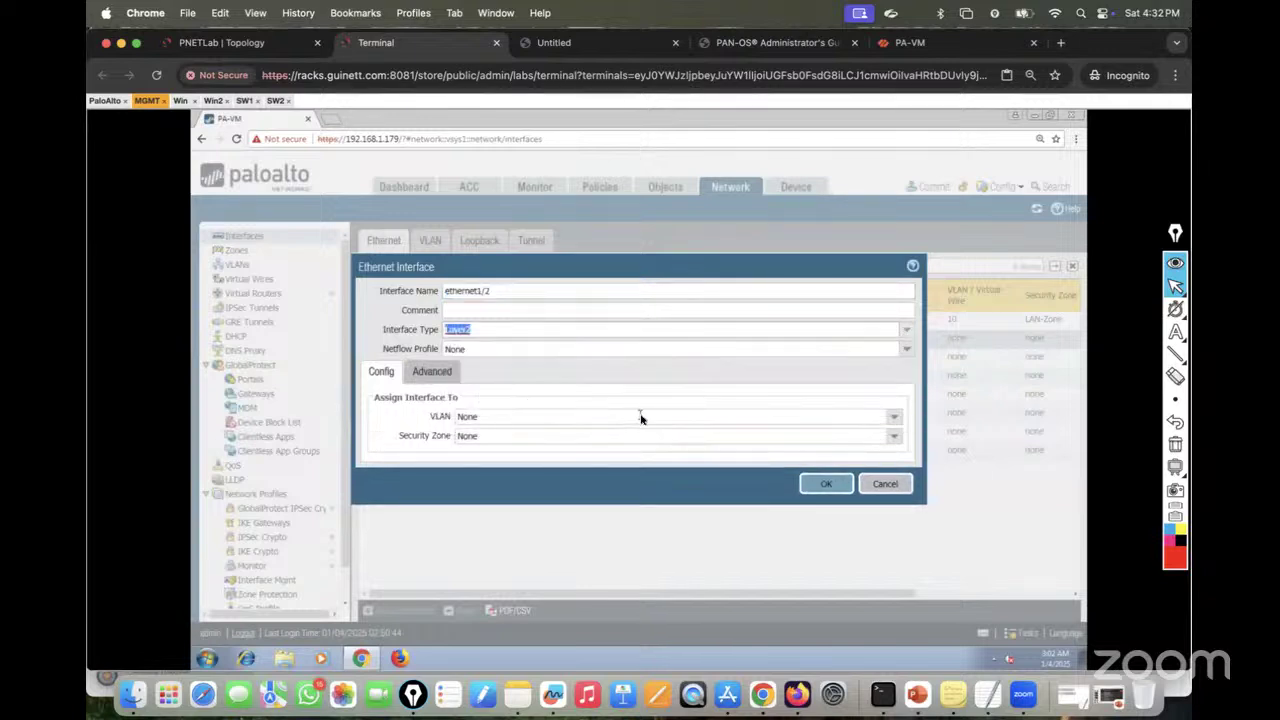
click(896, 419)
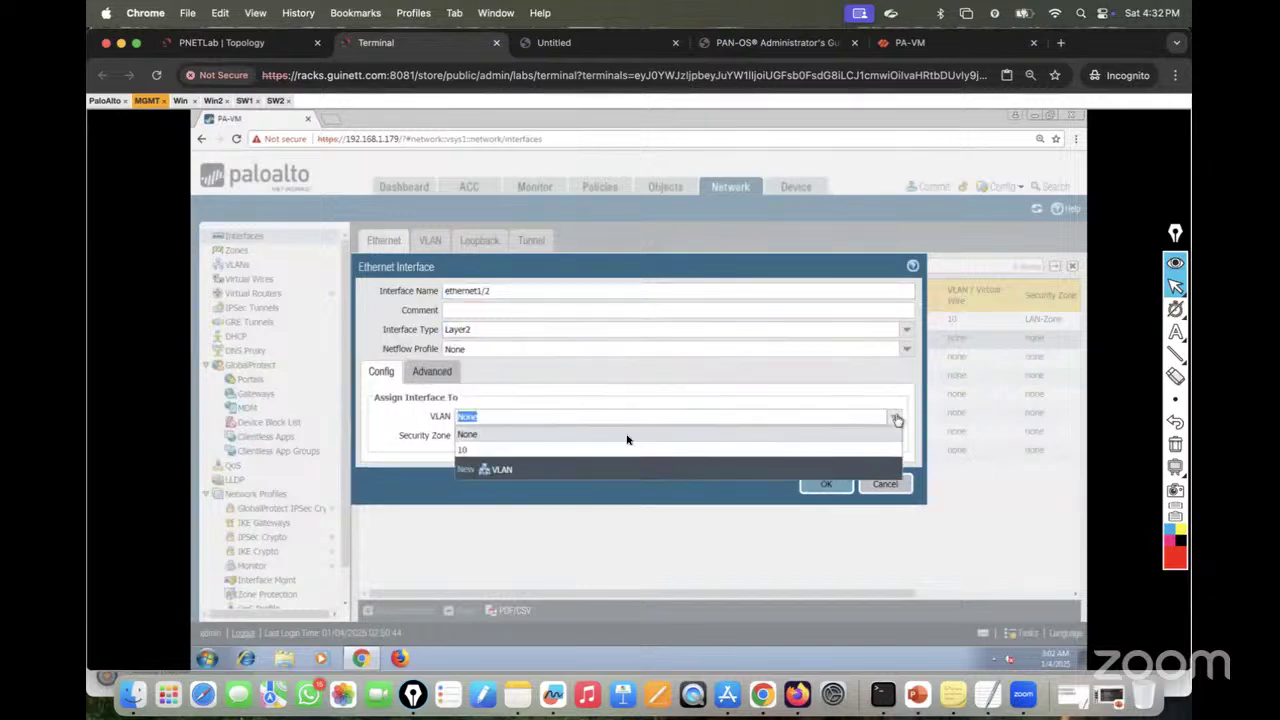
click(502, 450)
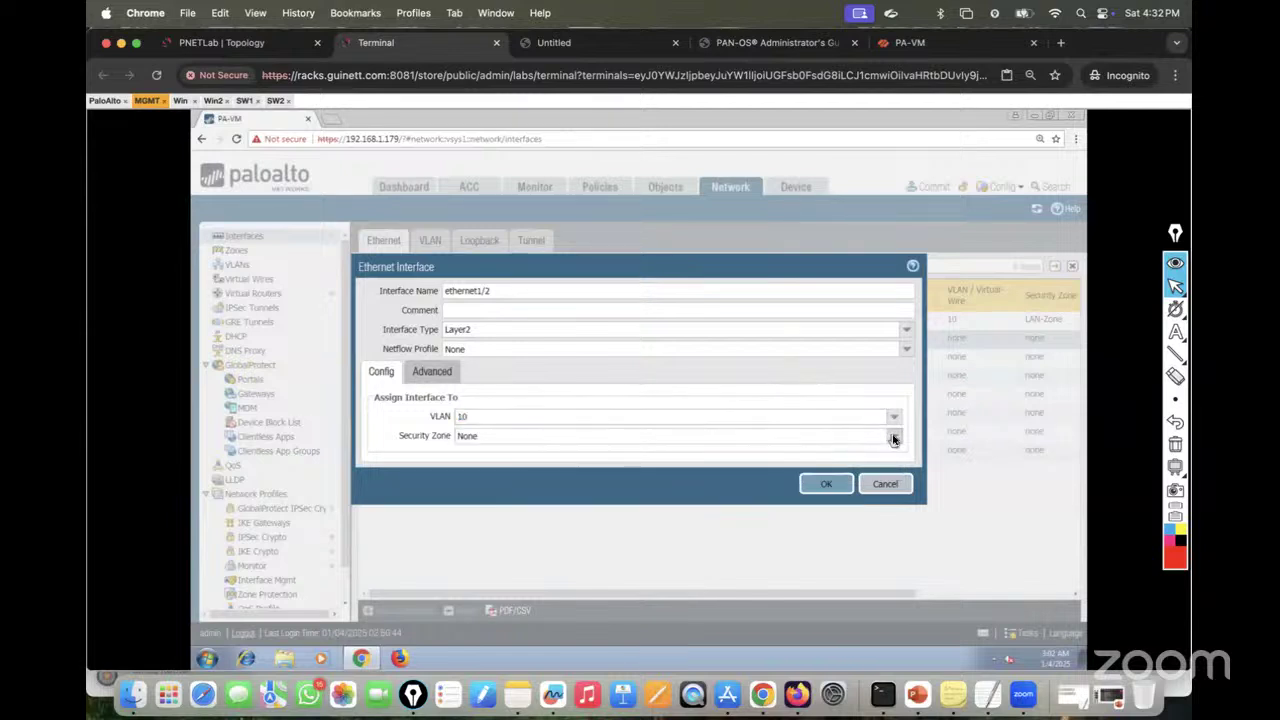
click(893, 436)
click(479, 468)
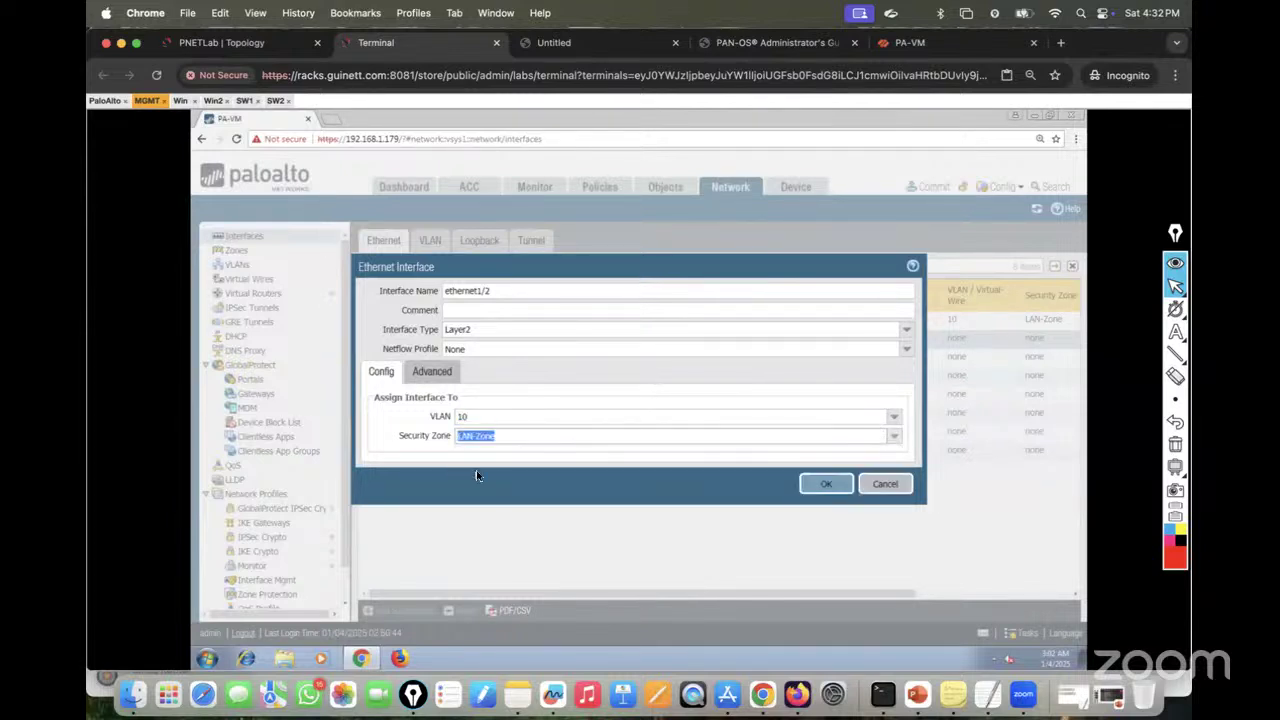
click(830, 485)
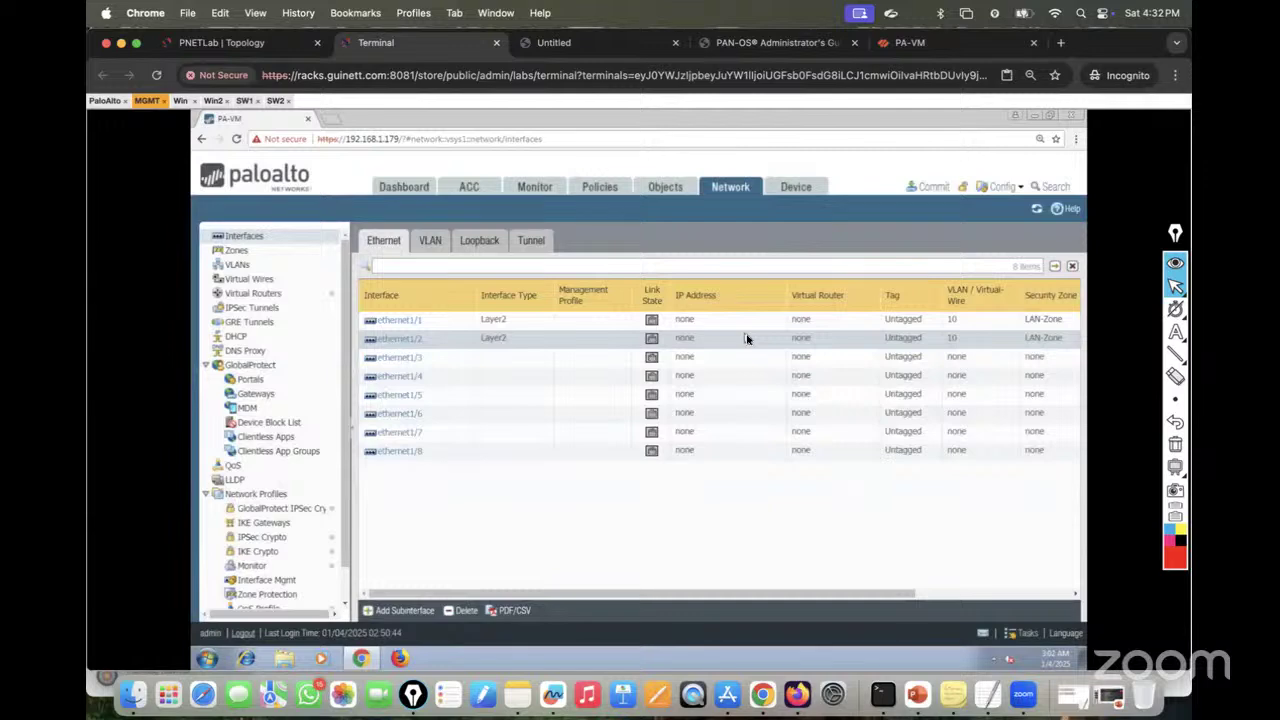
click(180, 101)
click(147, 101)
Step: Commit all firewall changes, then view Win's ping to 10.10.10.11 now getting replies
click(927, 188)
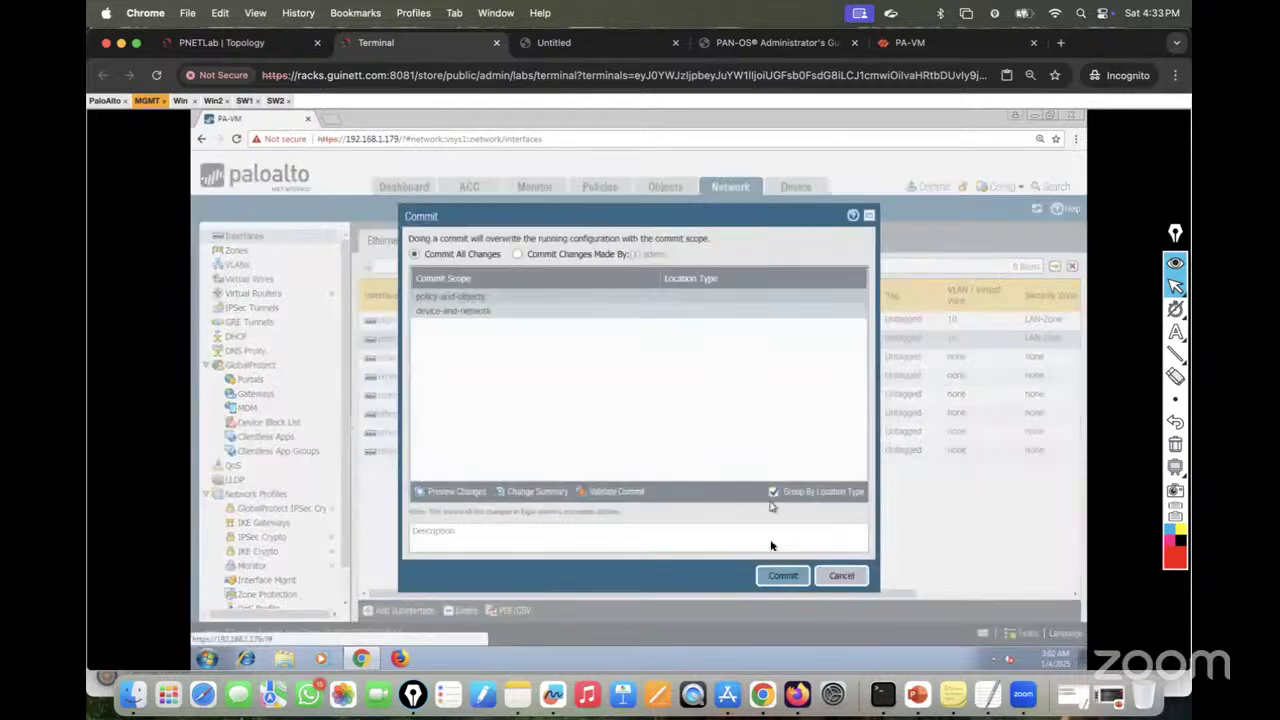
click(781, 576)
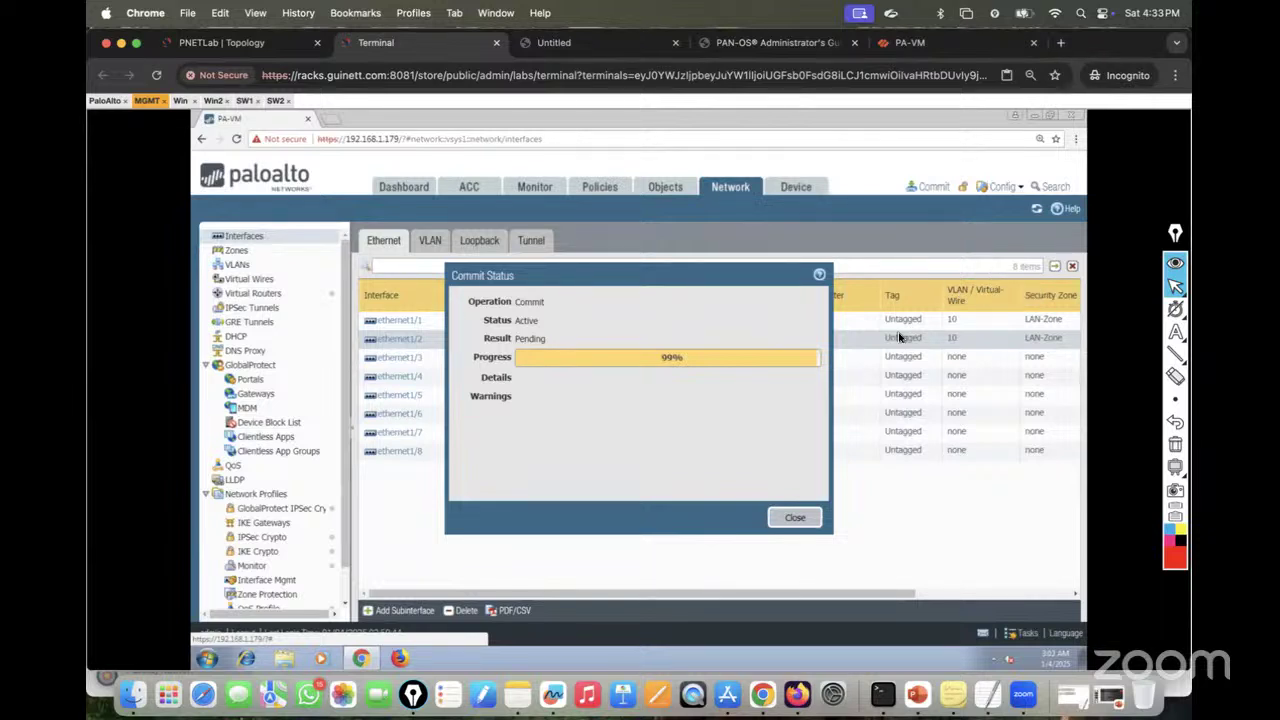
click(180, 101)
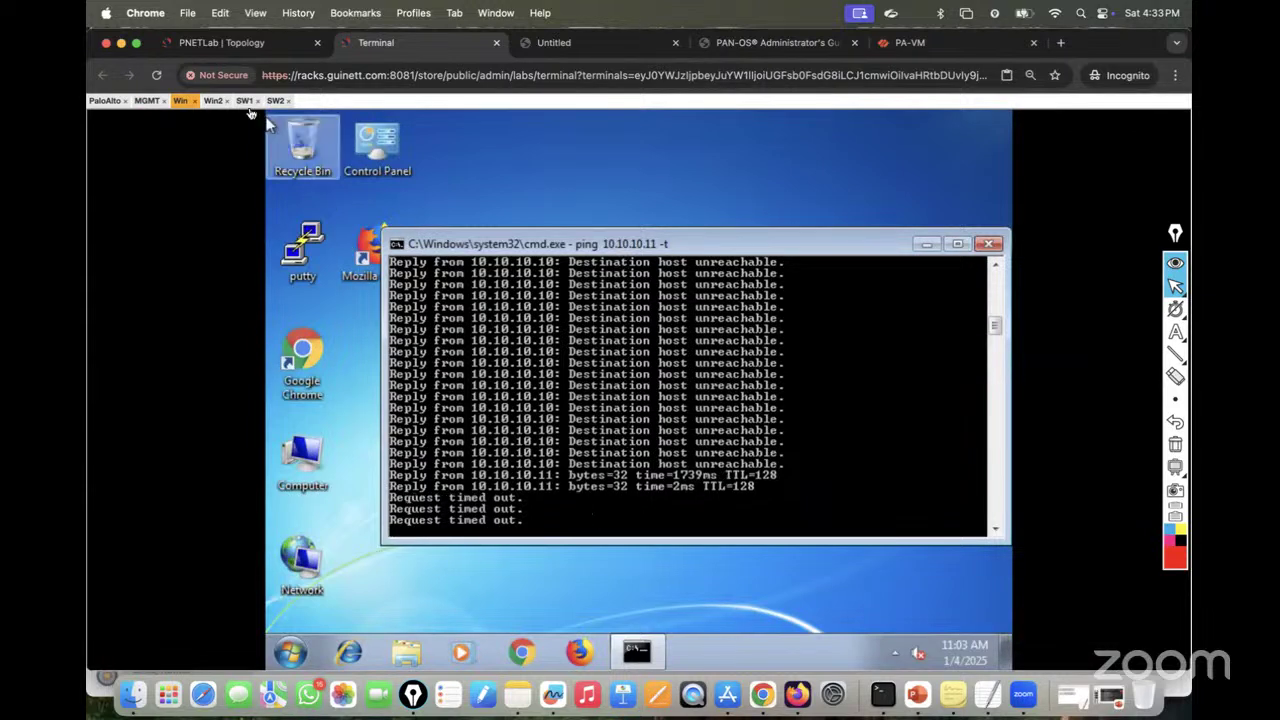
Step: Glance at the Win2 and Win pings, then close the successful Commit Status report
click(213, 100)
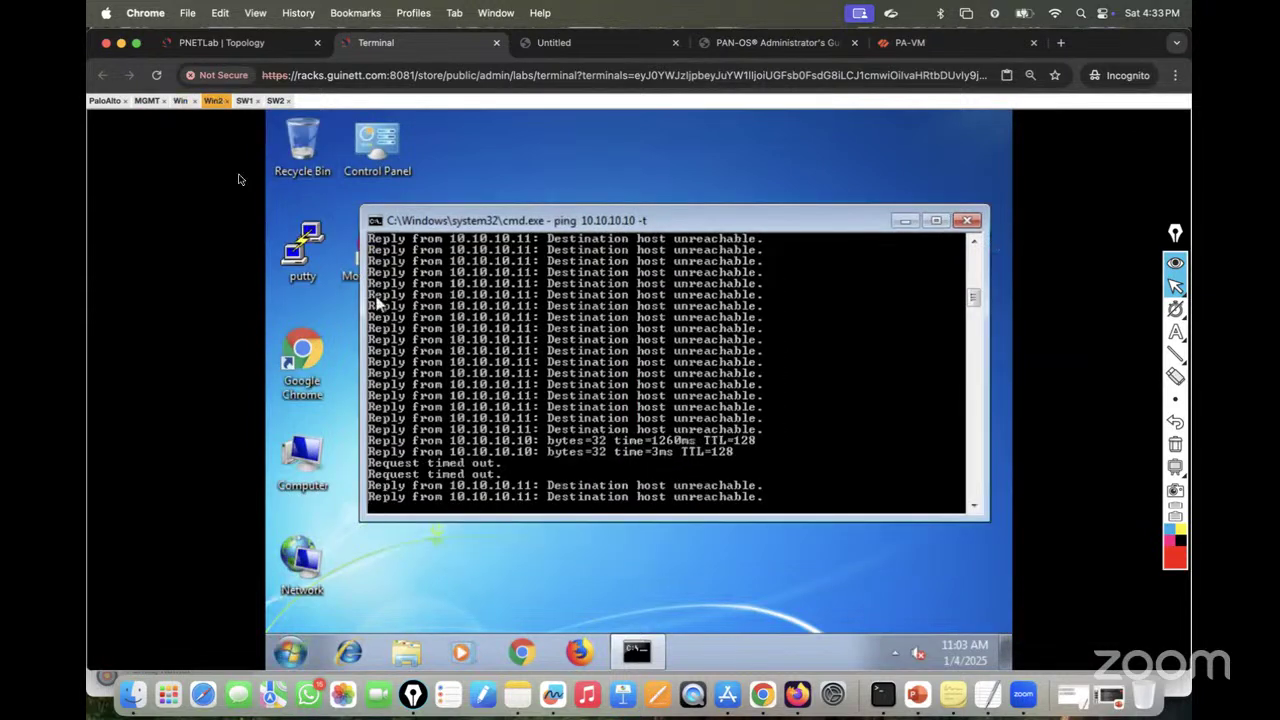
click(180, 100)
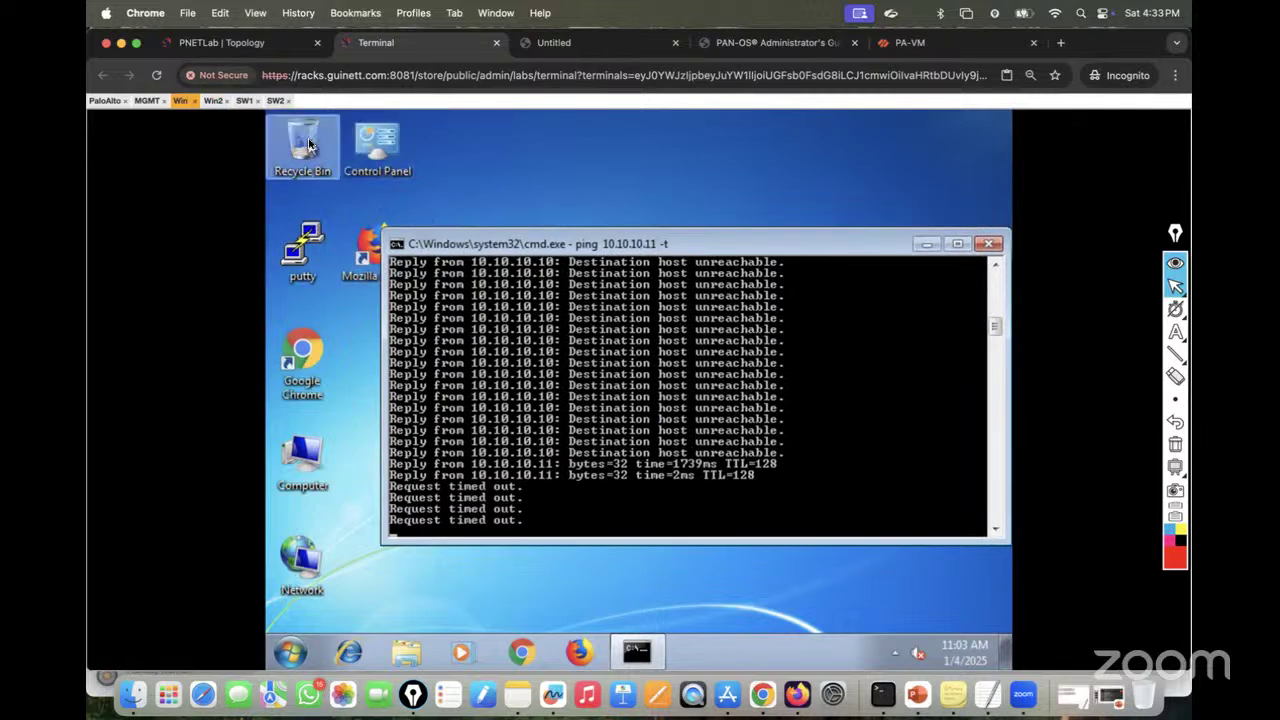
click(148, 101)
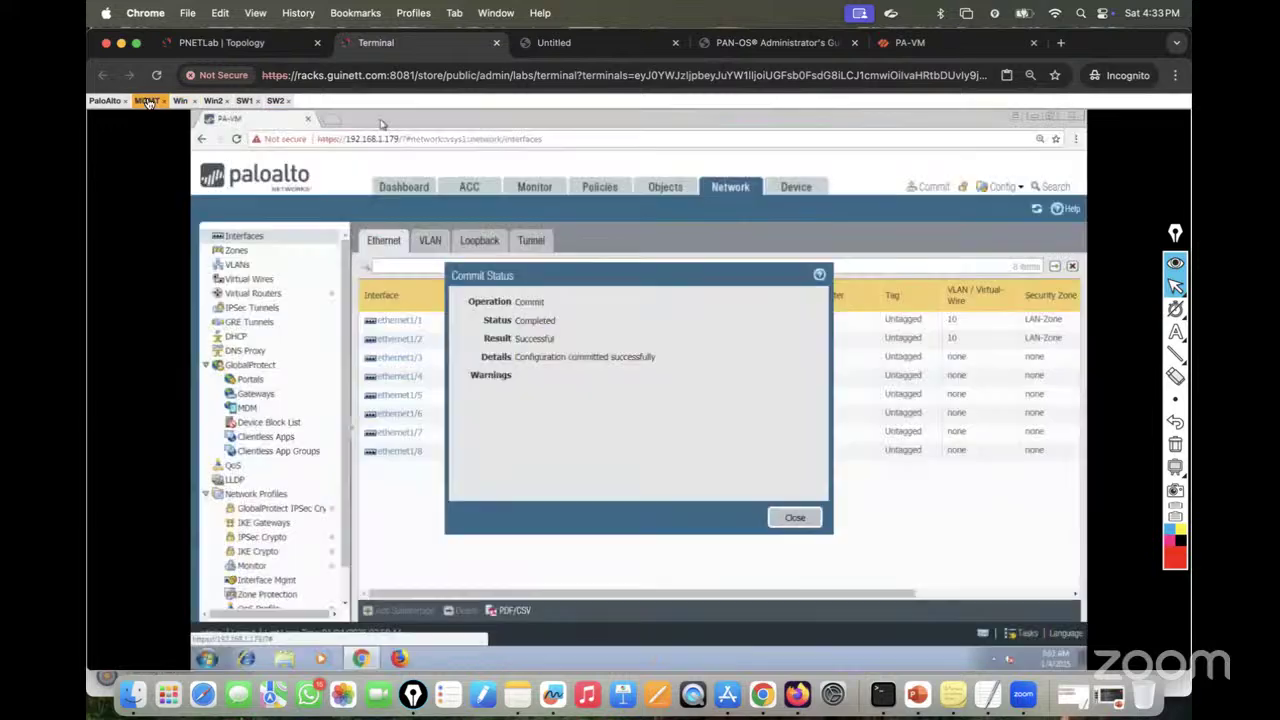
click(806, 519)
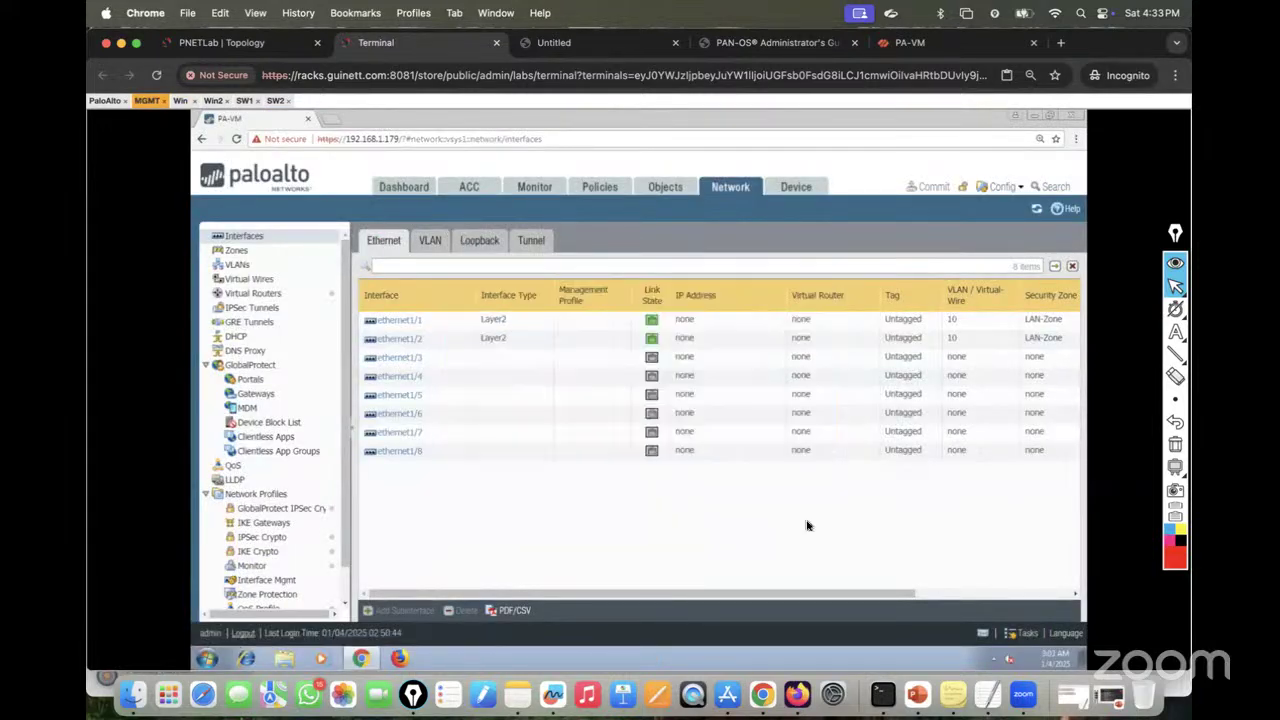
Step: Recheck the pings on Win and Win2, then show the lab topology diagram
click(181, 101)
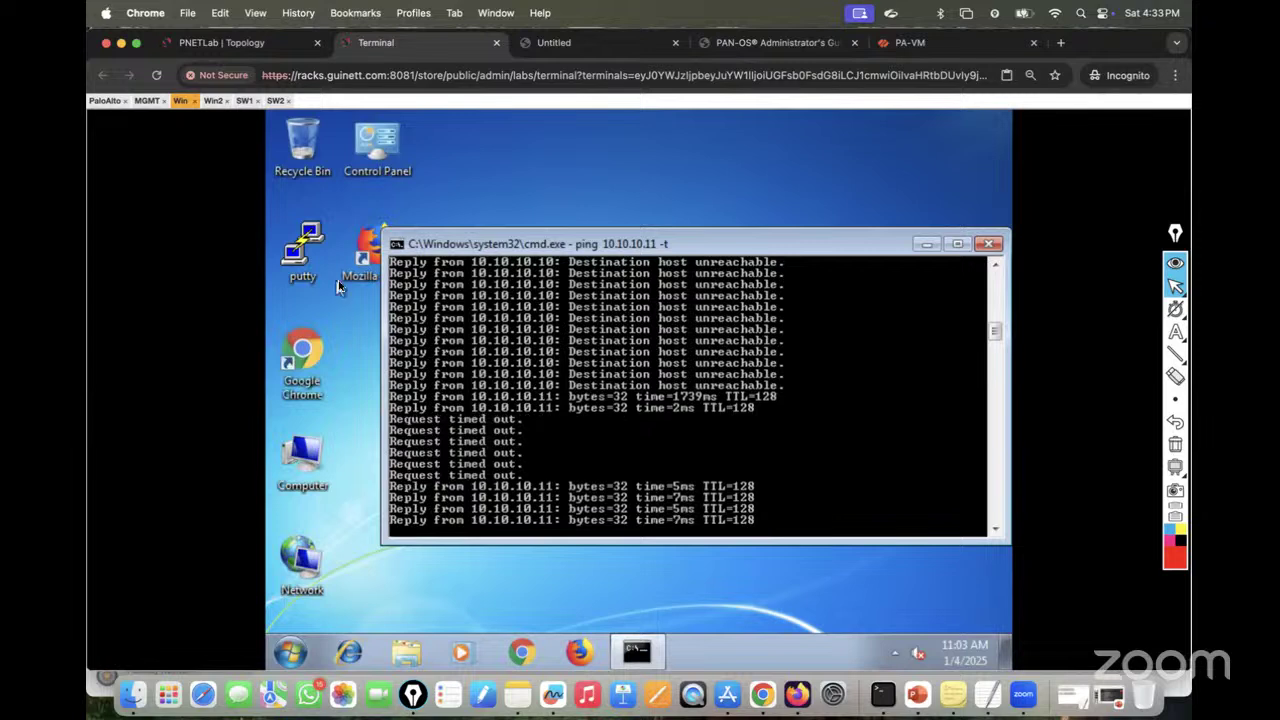
click(213, 101)
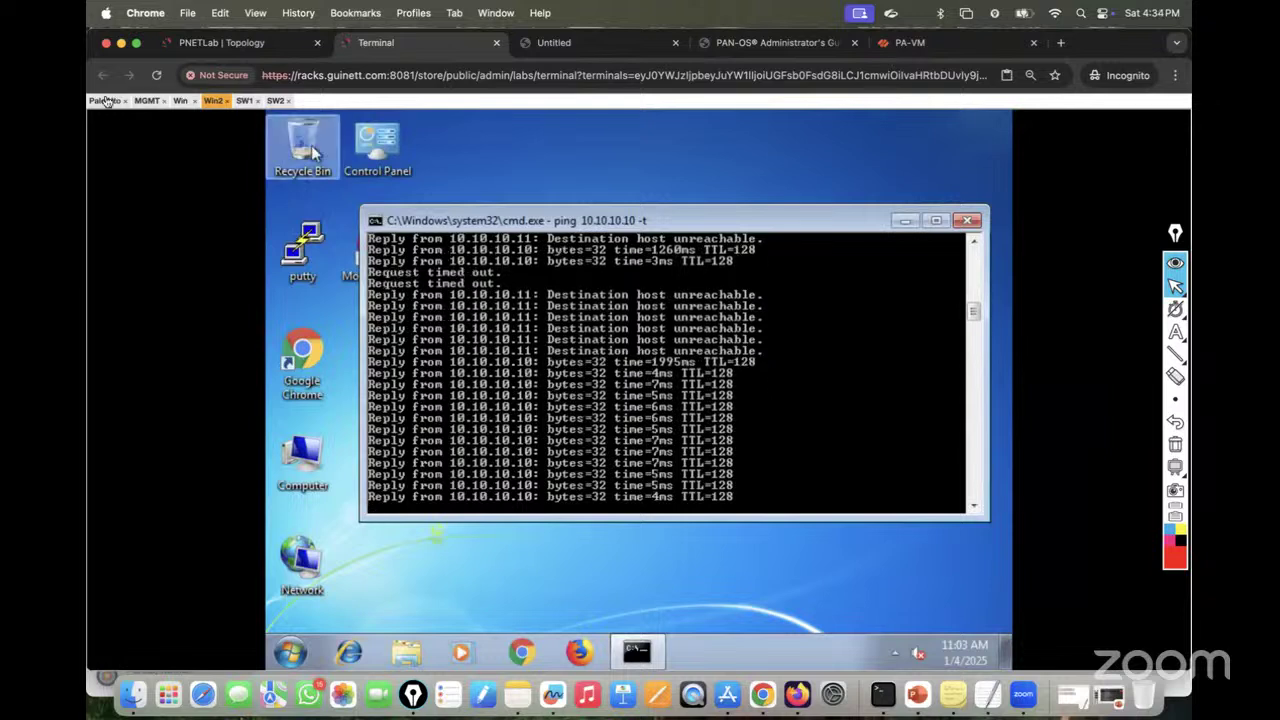
click(147, 101)
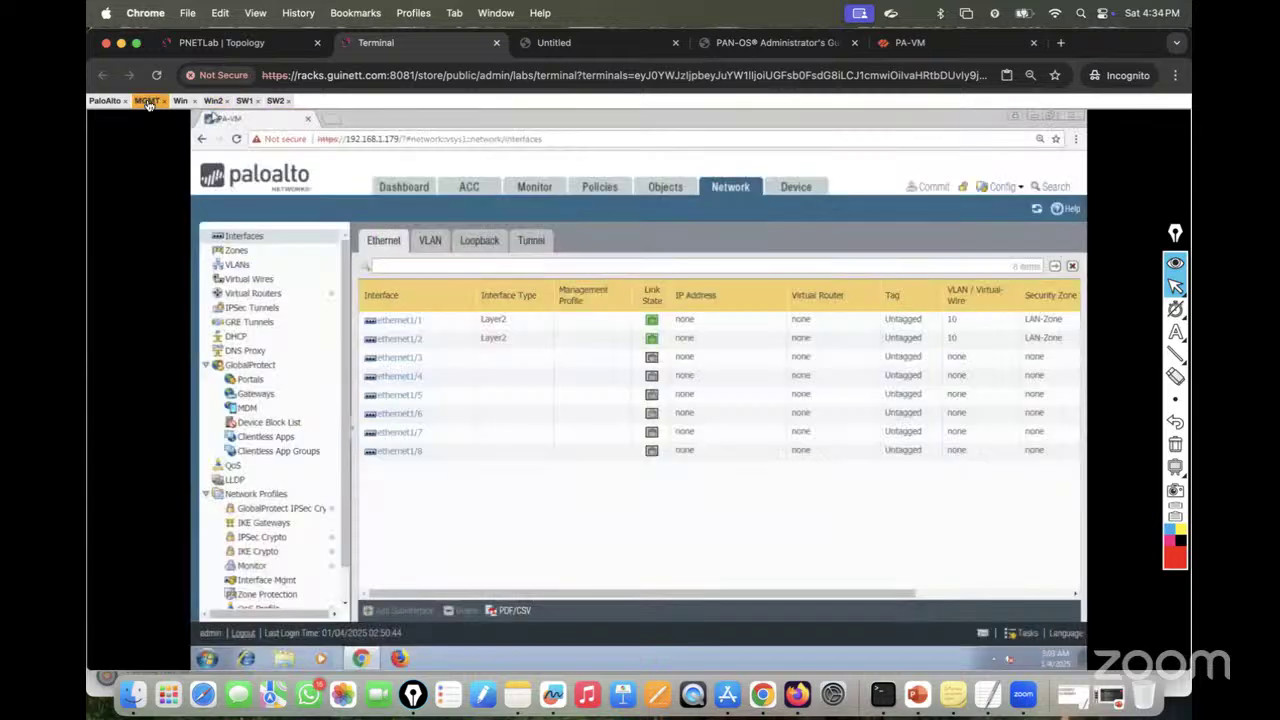
click(249, 38)
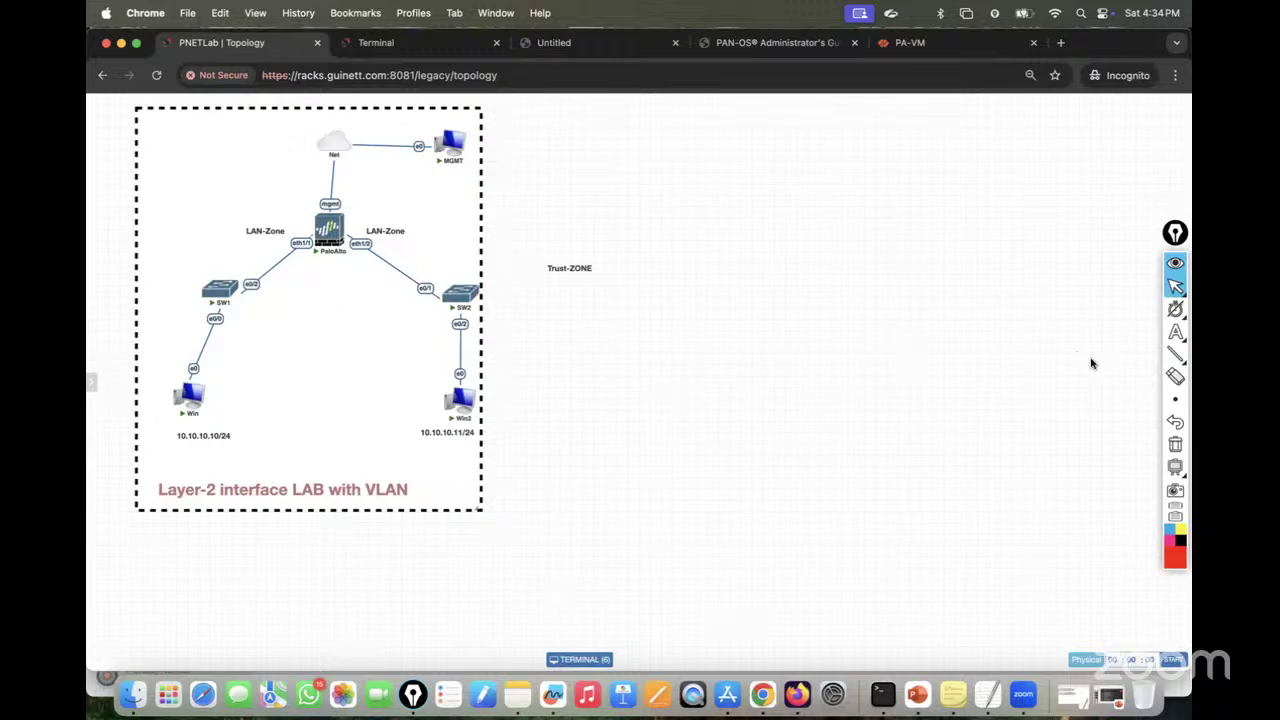
Step: Write a red note: Intrazone policy allows everything by default, Interzone policy blocks everything
click(1176, 332)
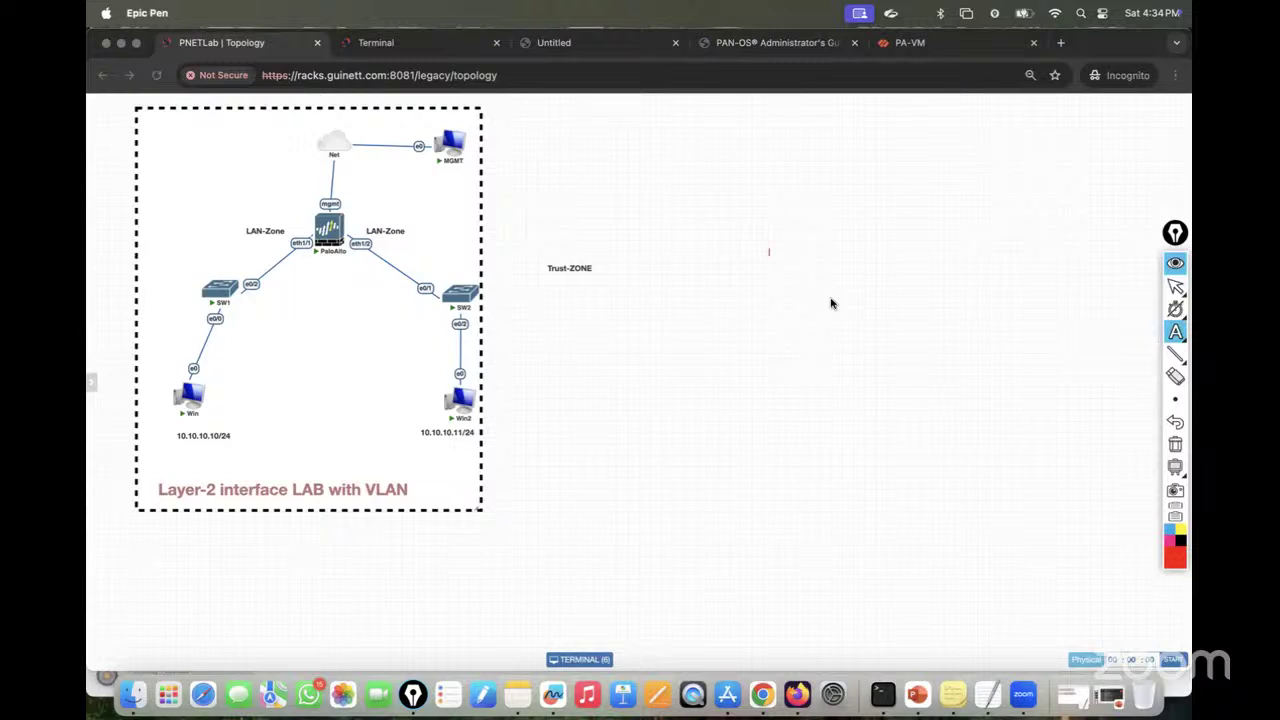
text(By Default - Two Policy)
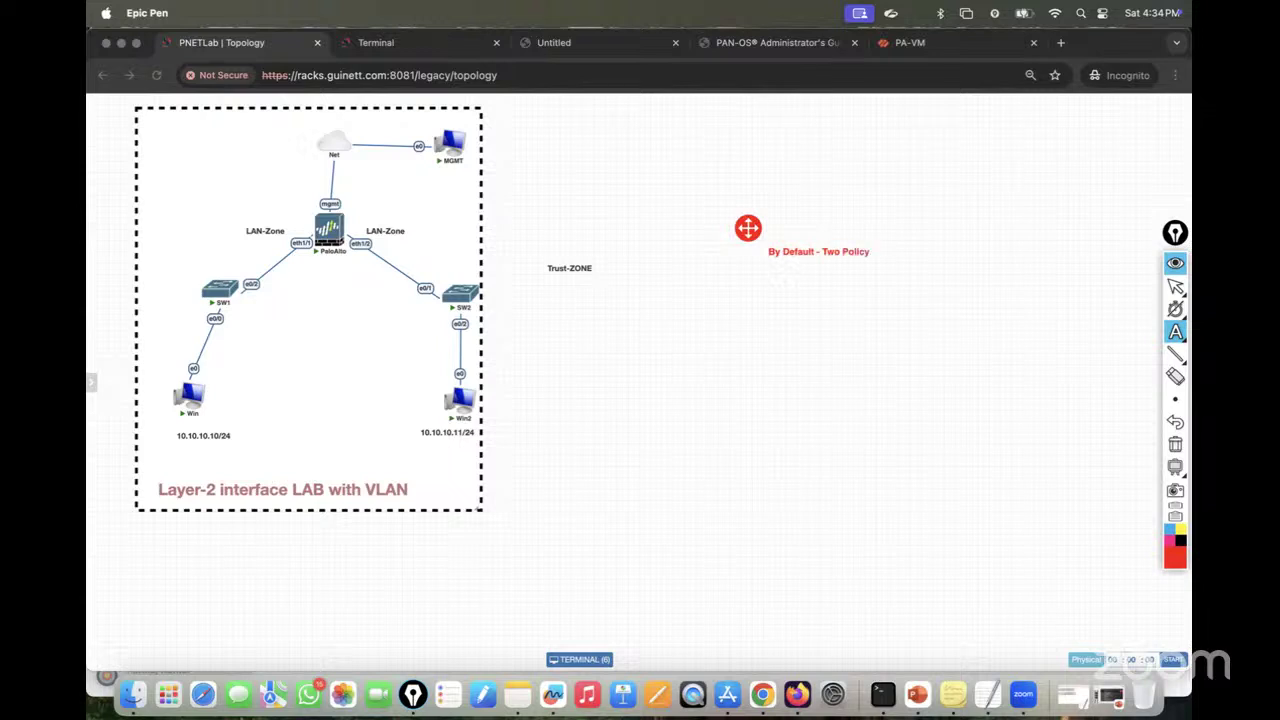
text(s th)
text(tra)
text( where)
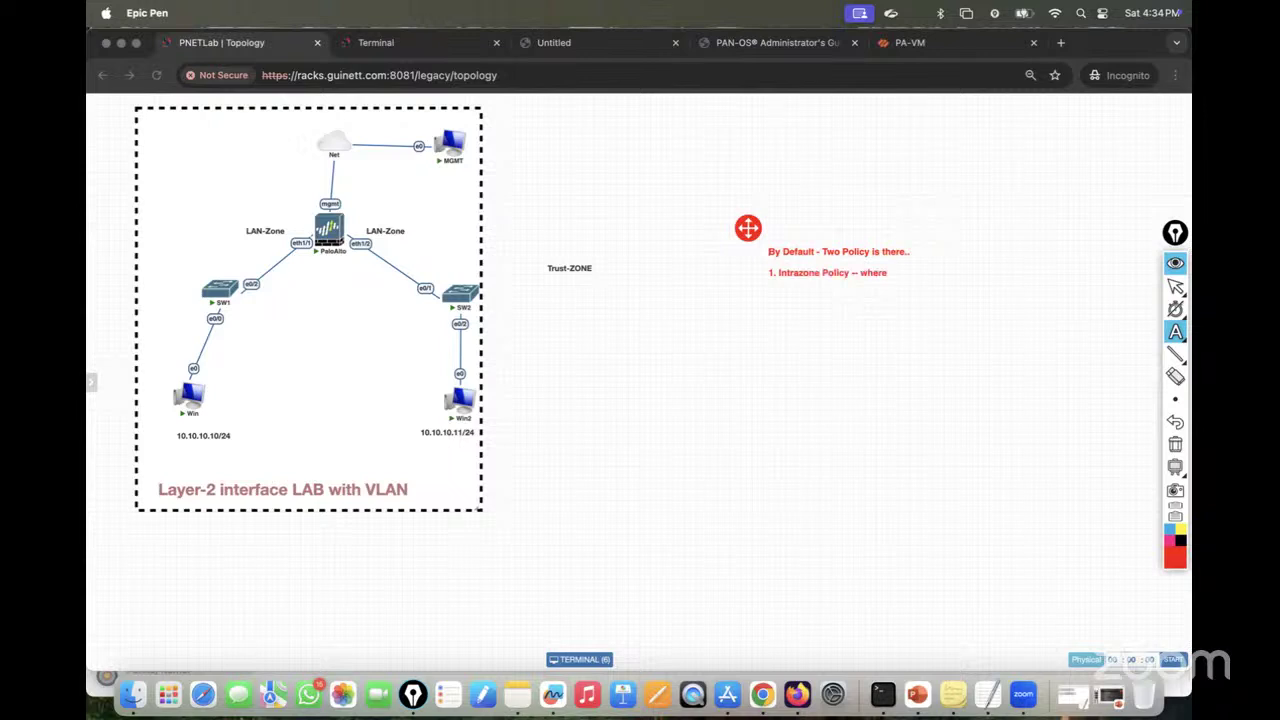
text( everything is by default allows)
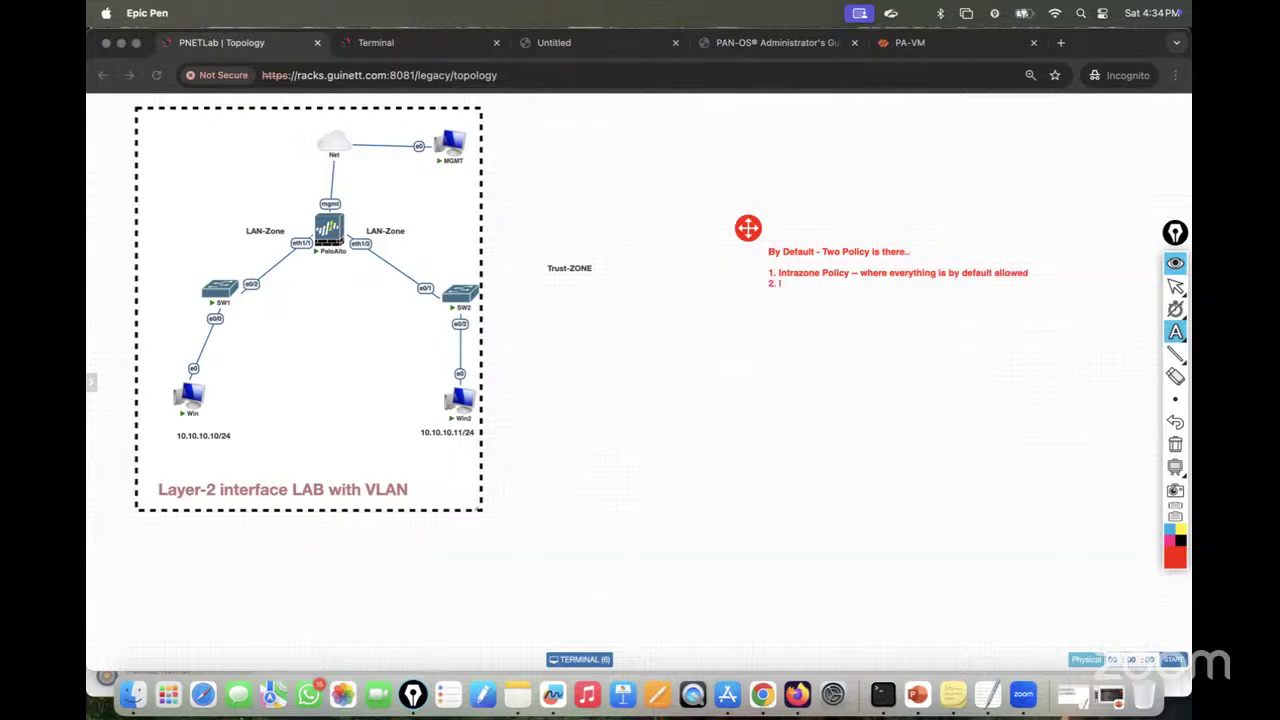
text(nte)
key(BackSpace)
key(BackSpace)
text(one Policy -- where every)
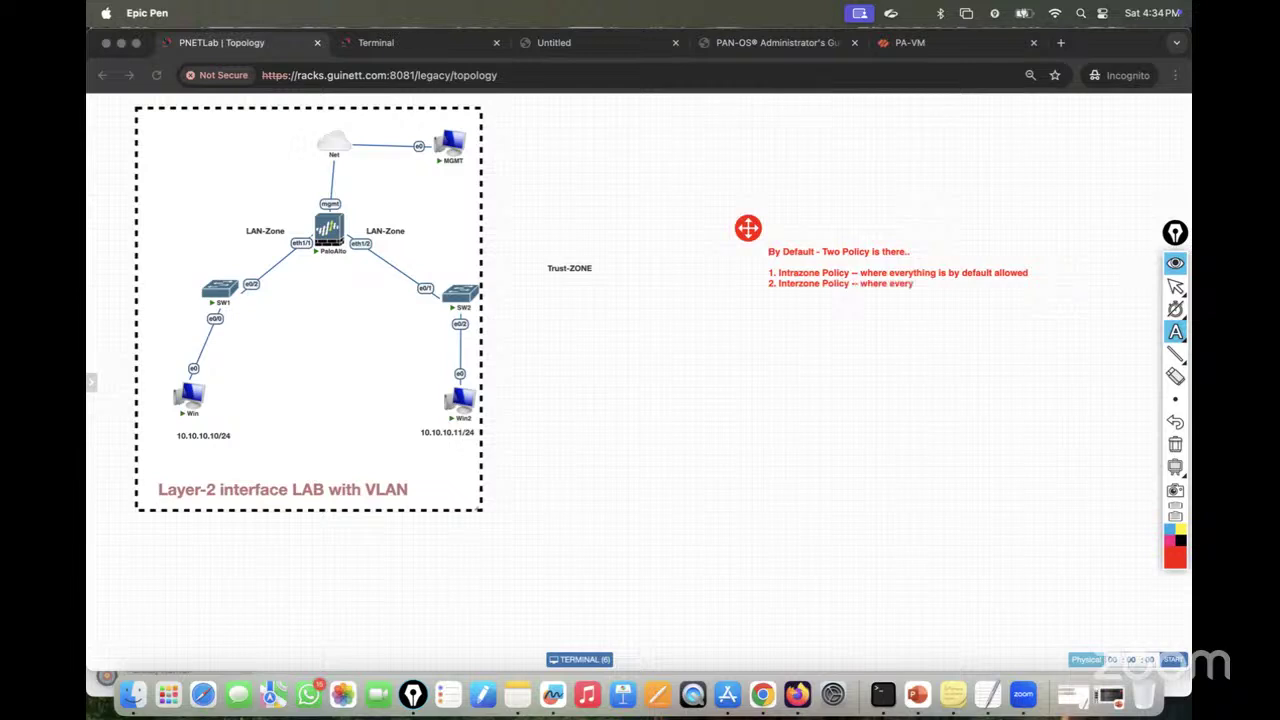
text(thing by default blocked..)
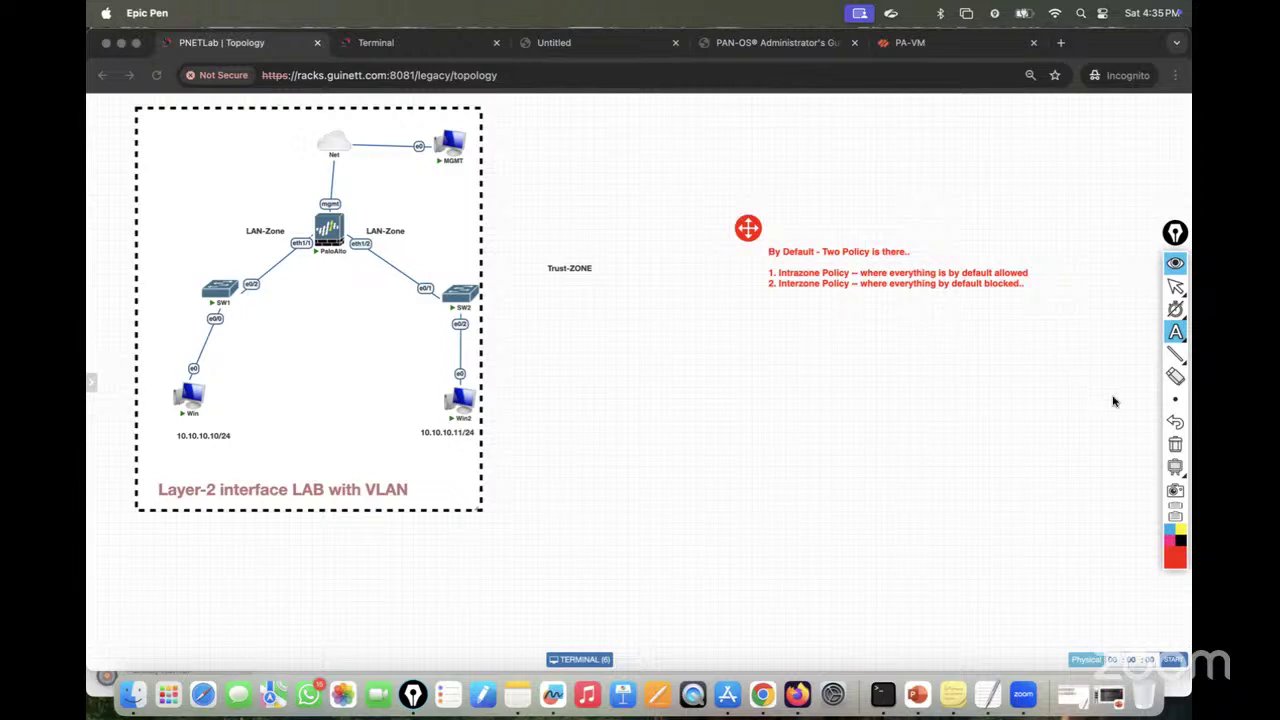
Step: Clear the policy note and draw a red rectangle divided into a grid of cells
click(1175, 444)
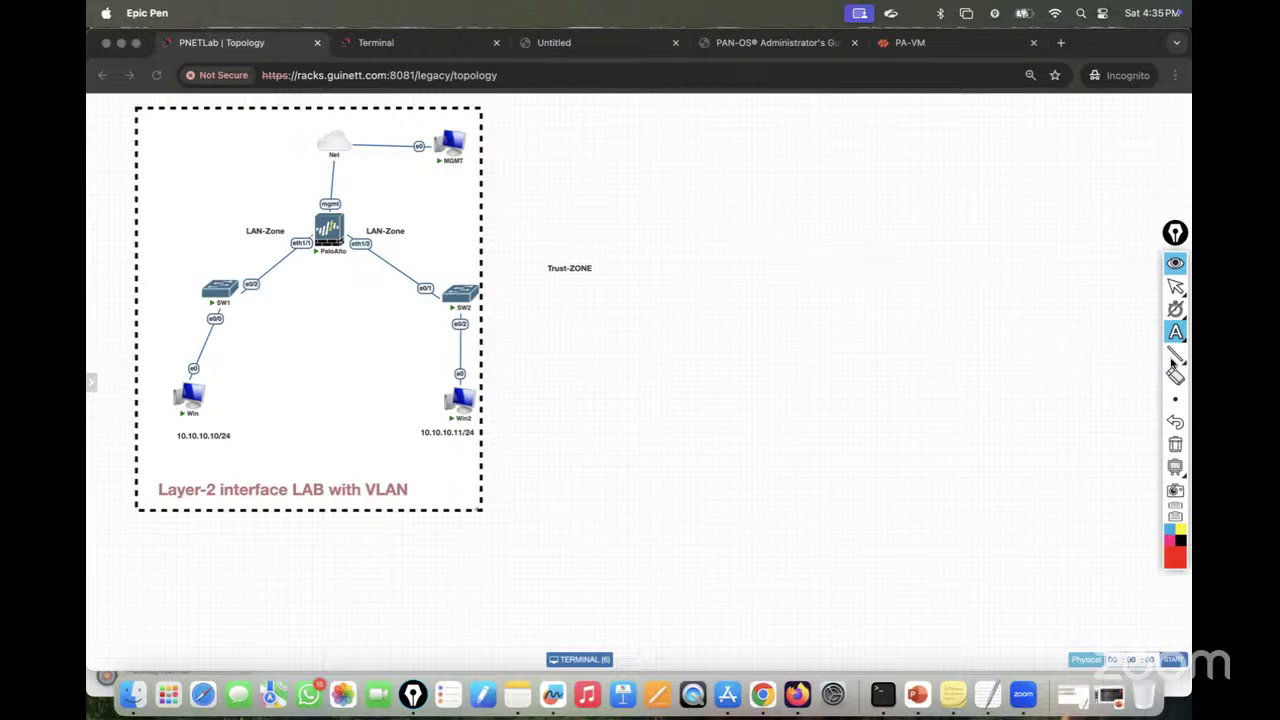
mouse_move(1174, 358)
click(1130, 356)
drag(597, 354, 1040, 492)
drag(783, 357, 783, 500)
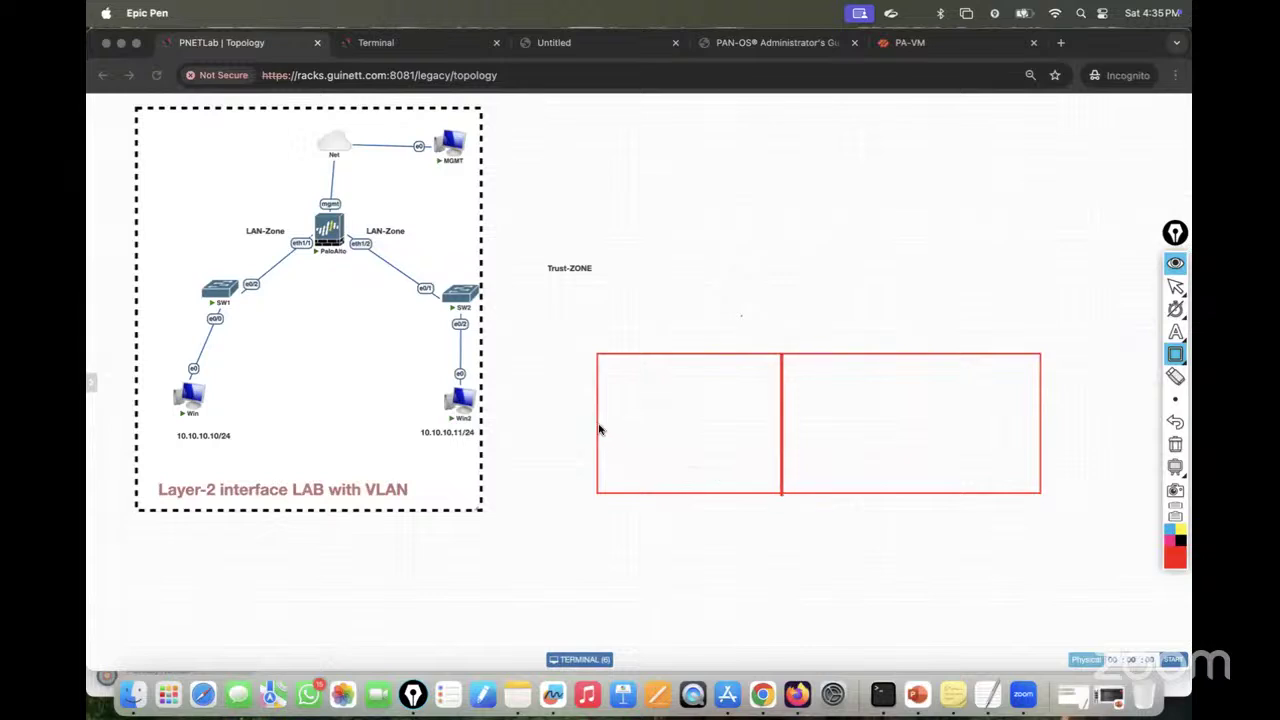
drag(602, 429, 1042, 429)
drag(916, 356, 917, 494)
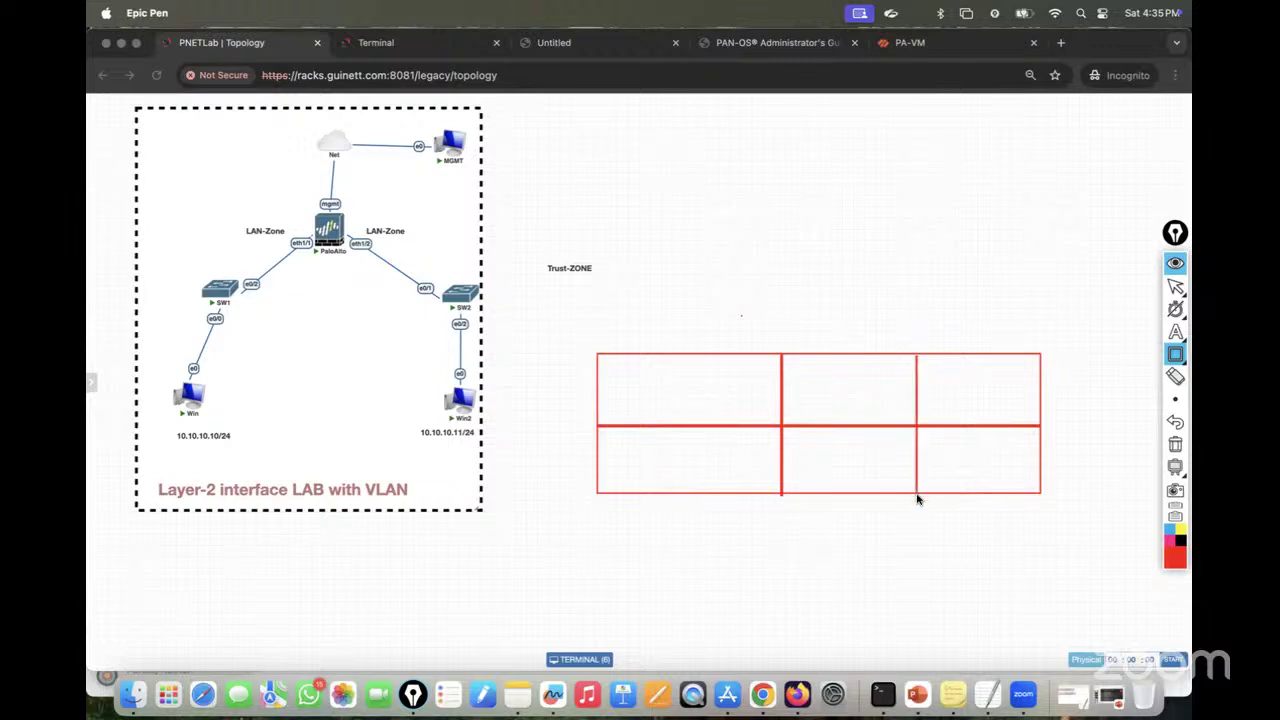
Step: Label the two left cells HR and the top-middle cell IT
click(1176, 333)
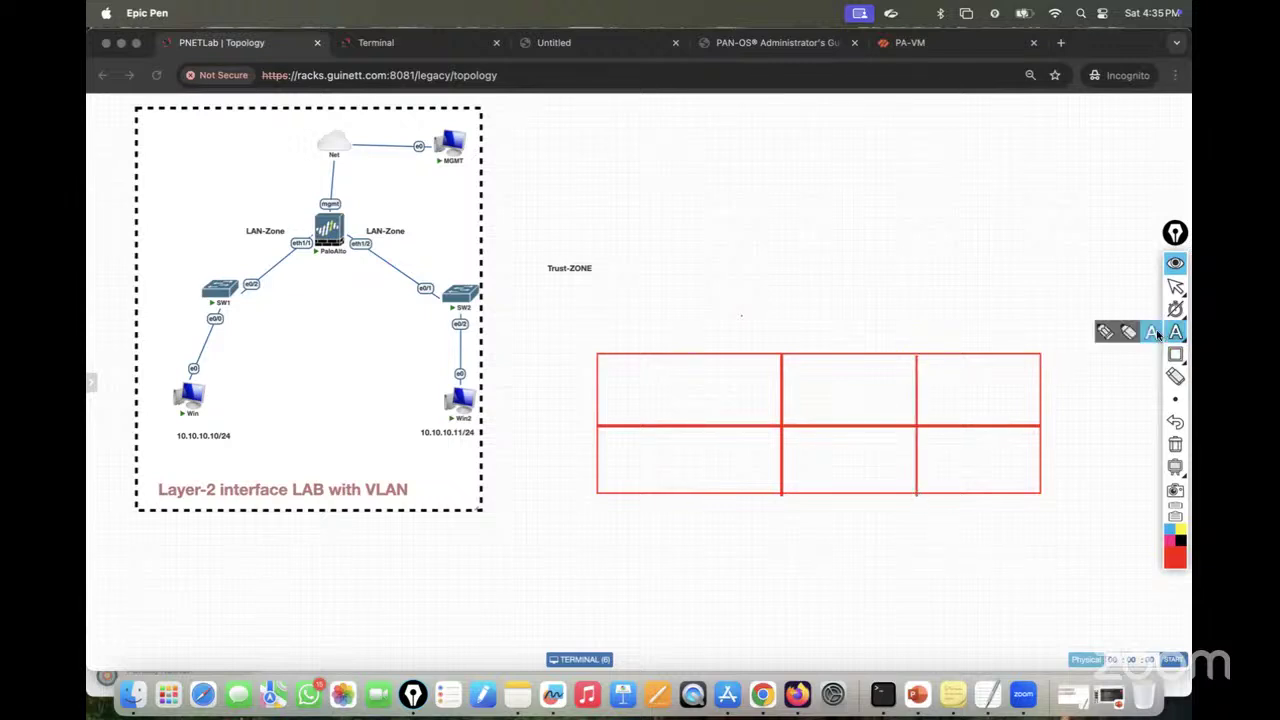
click(650, 388)
text(HR)
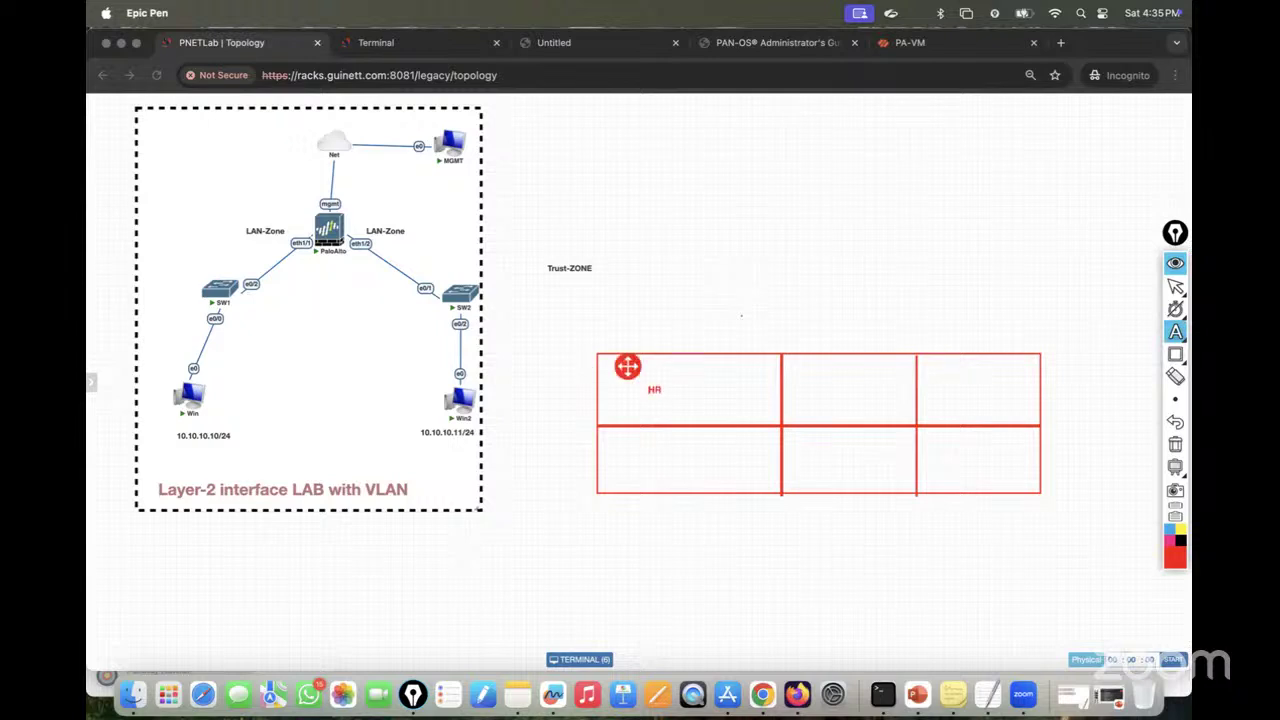
click(679, 447)
text(HR)
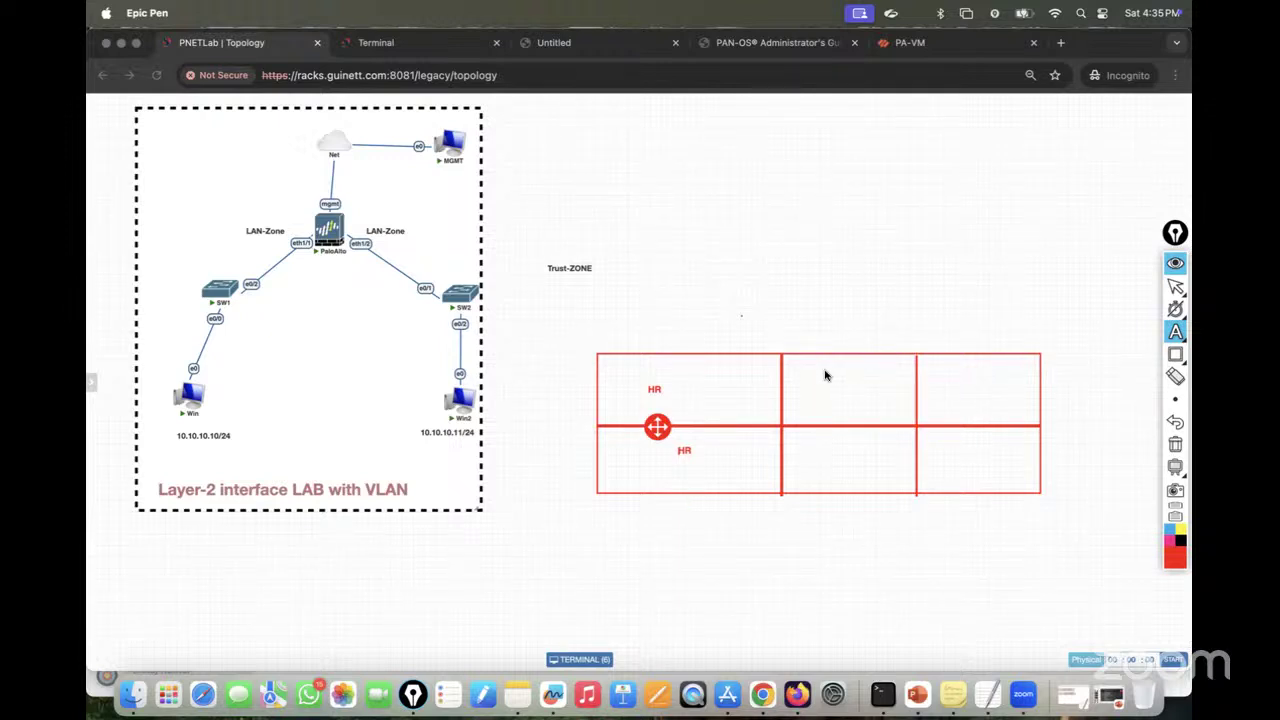
click(827, 385)
text(IT)
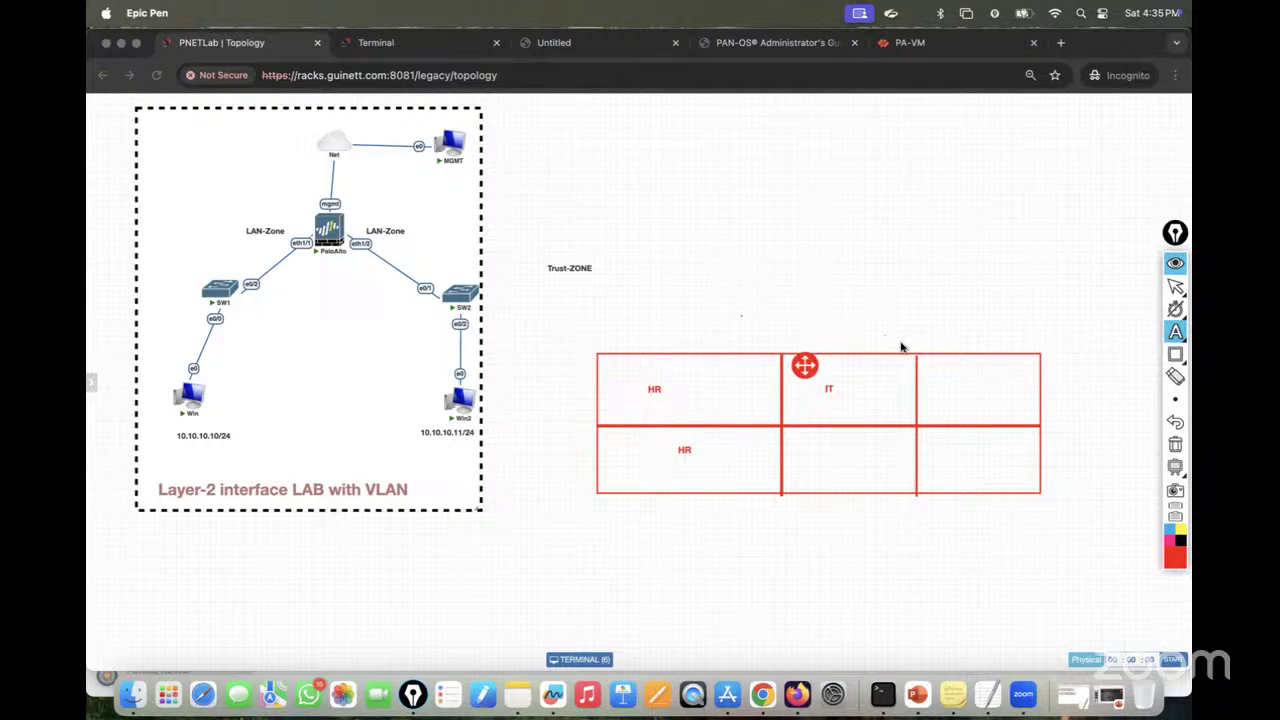
Step: Erase the sketch, leave annotation mode and return to the Palo Alto console
click(1175, 444)
click(1175, 286)
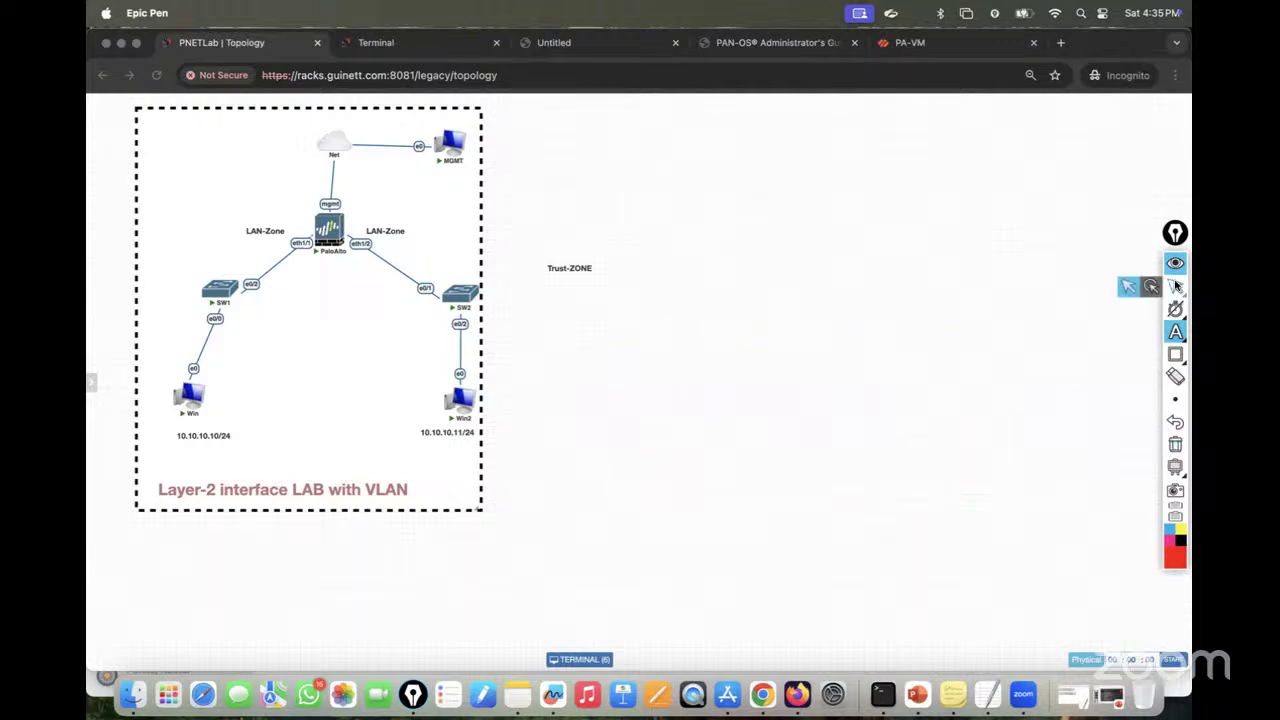
click(380, 42)
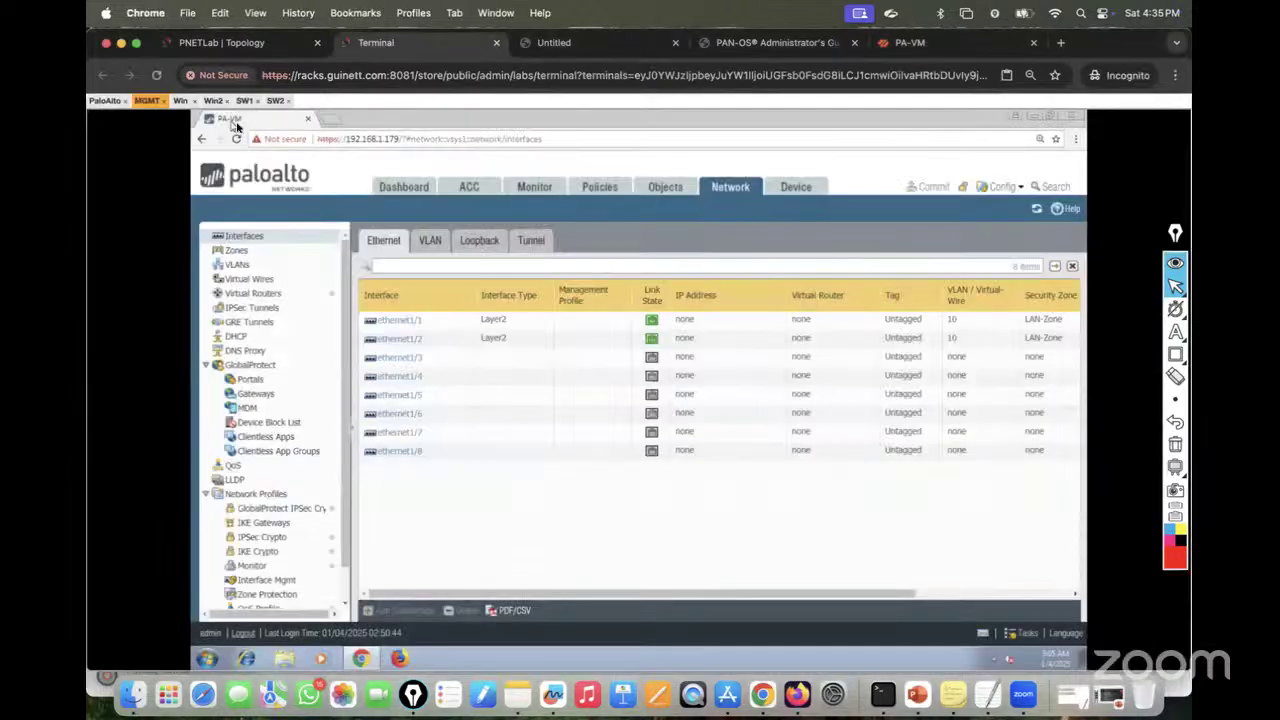
Step: Review the Security rulebase's intrazone-default (allow) and interzone-default (deny) rules across all columns
click(600, 188)
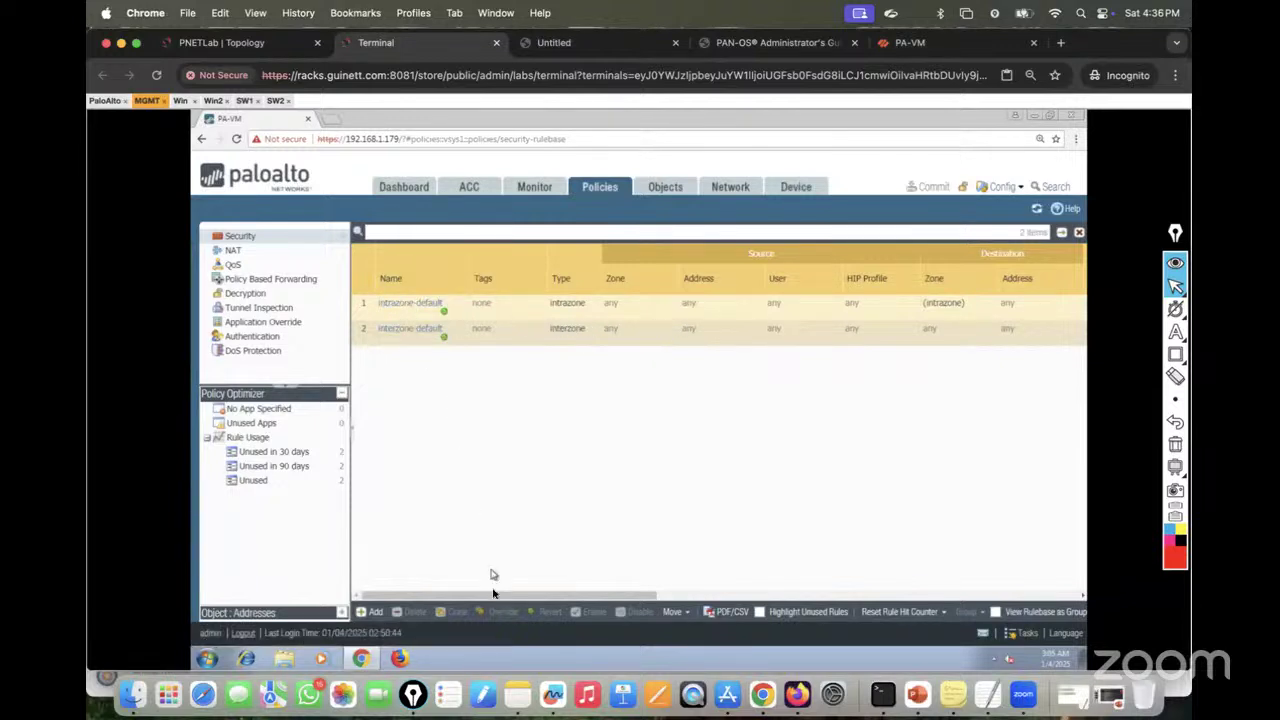
drag(493, 593, 700, 583)
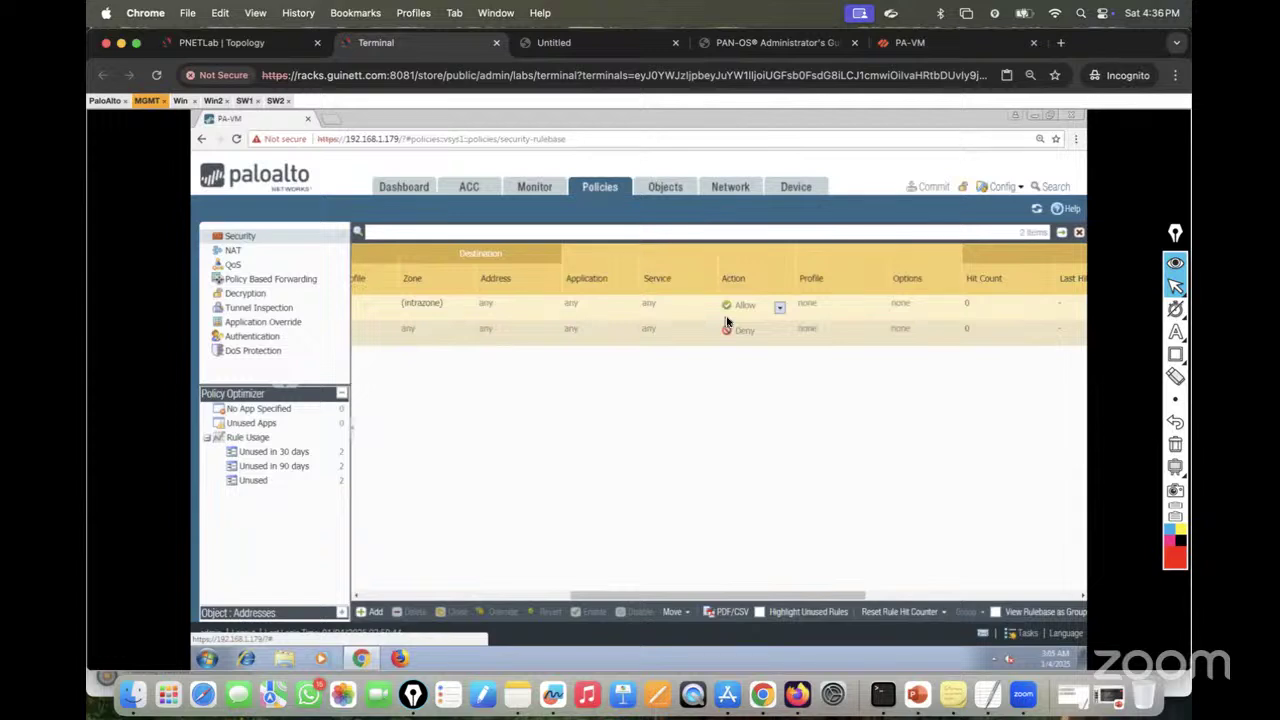
click(260, 41)
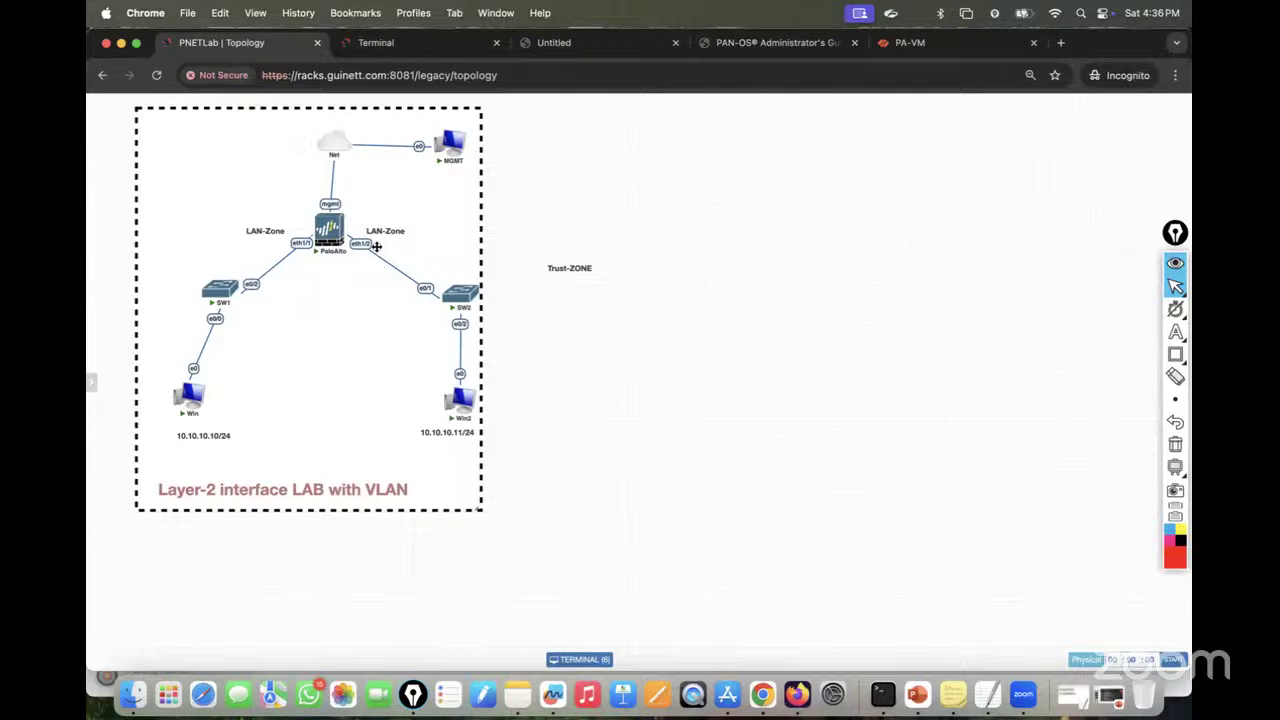
click(376, 244)
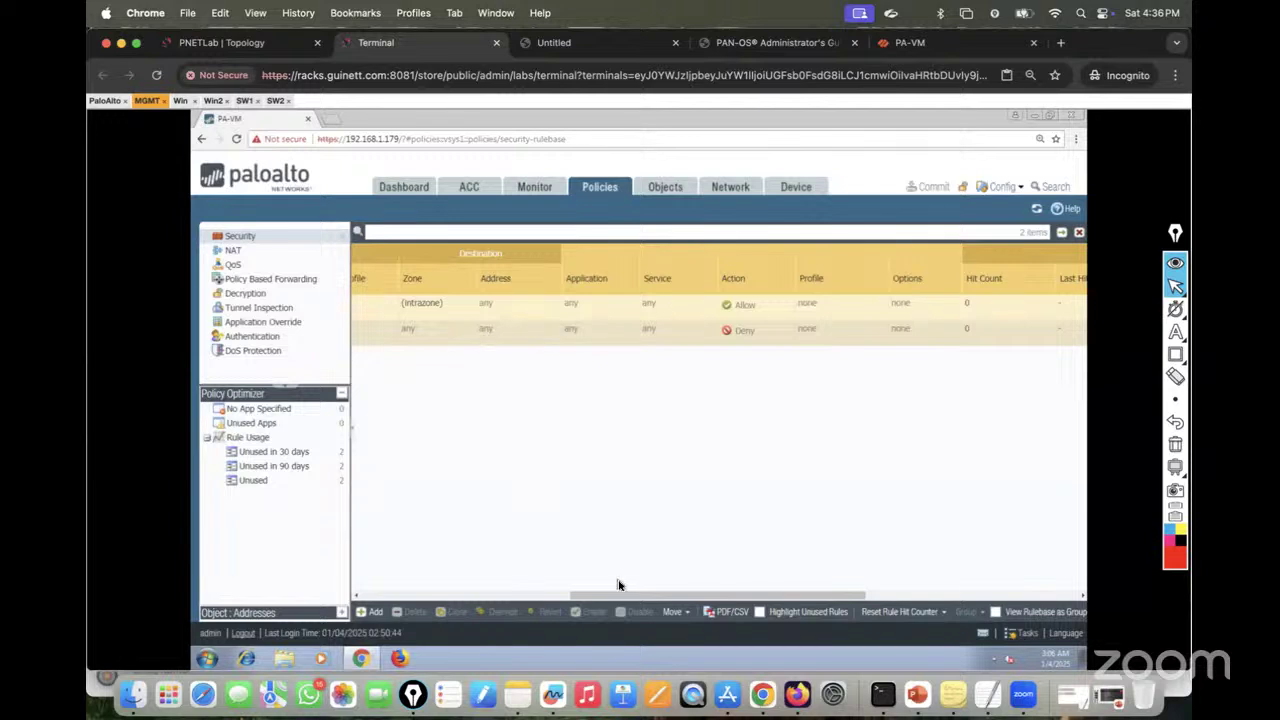
drag(620, 597, 416, 598)
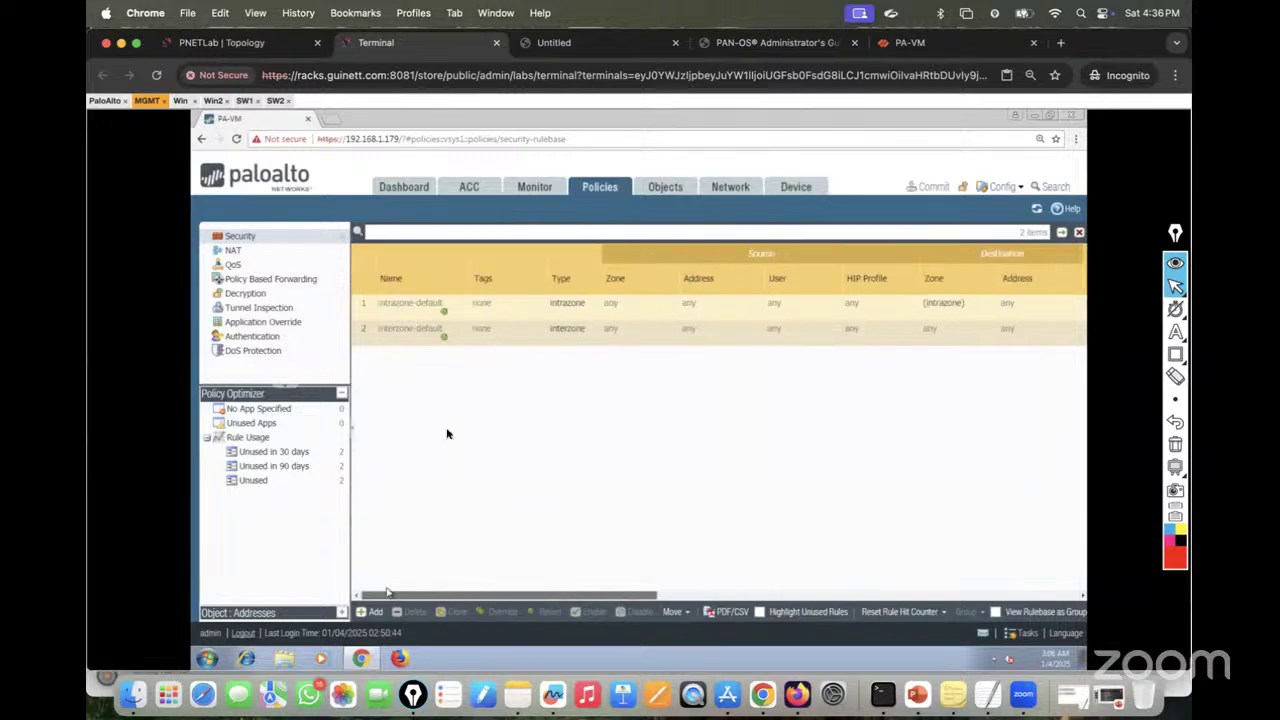
scroll(447, 433, right, 10)
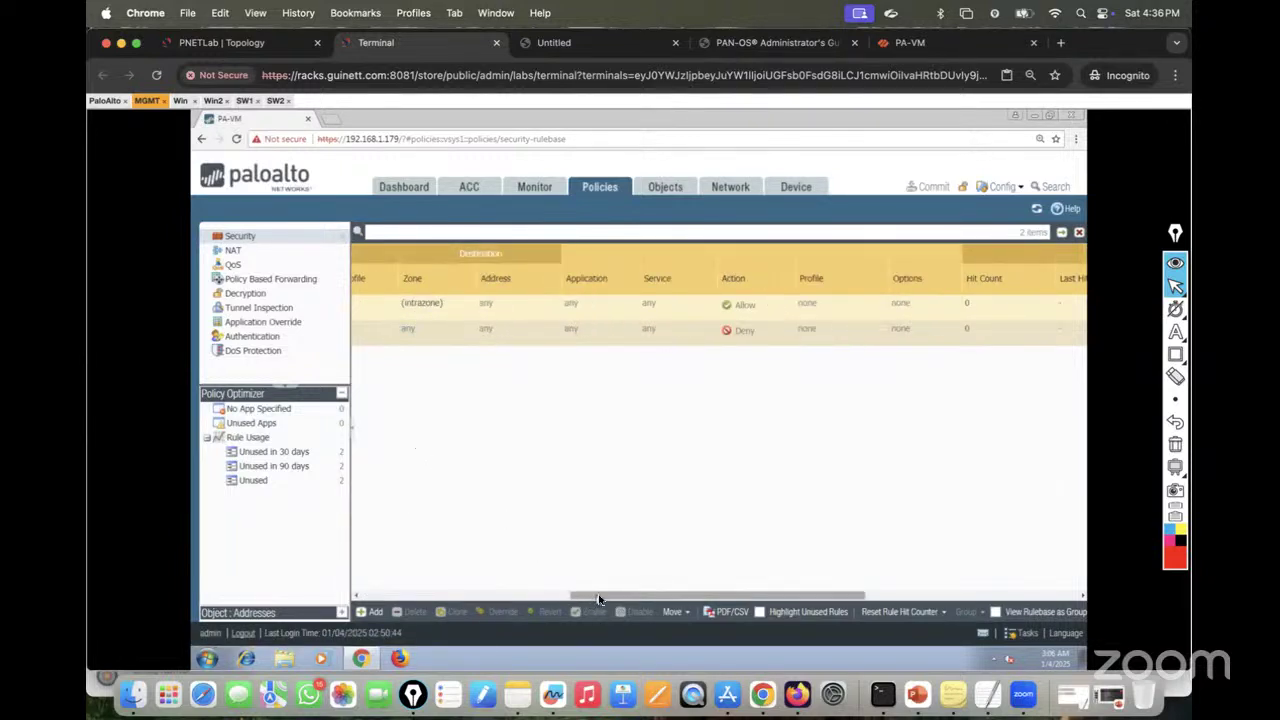
drag(598, 599, 386, 586)
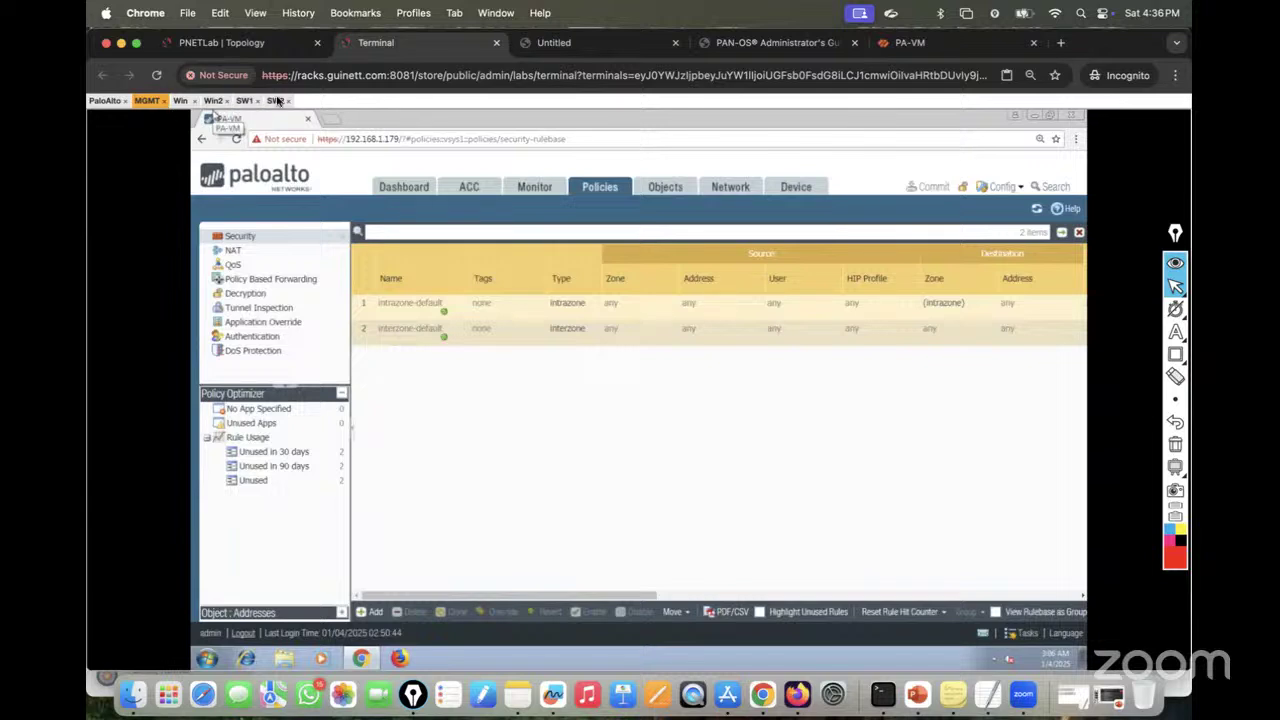
click(100, 101)
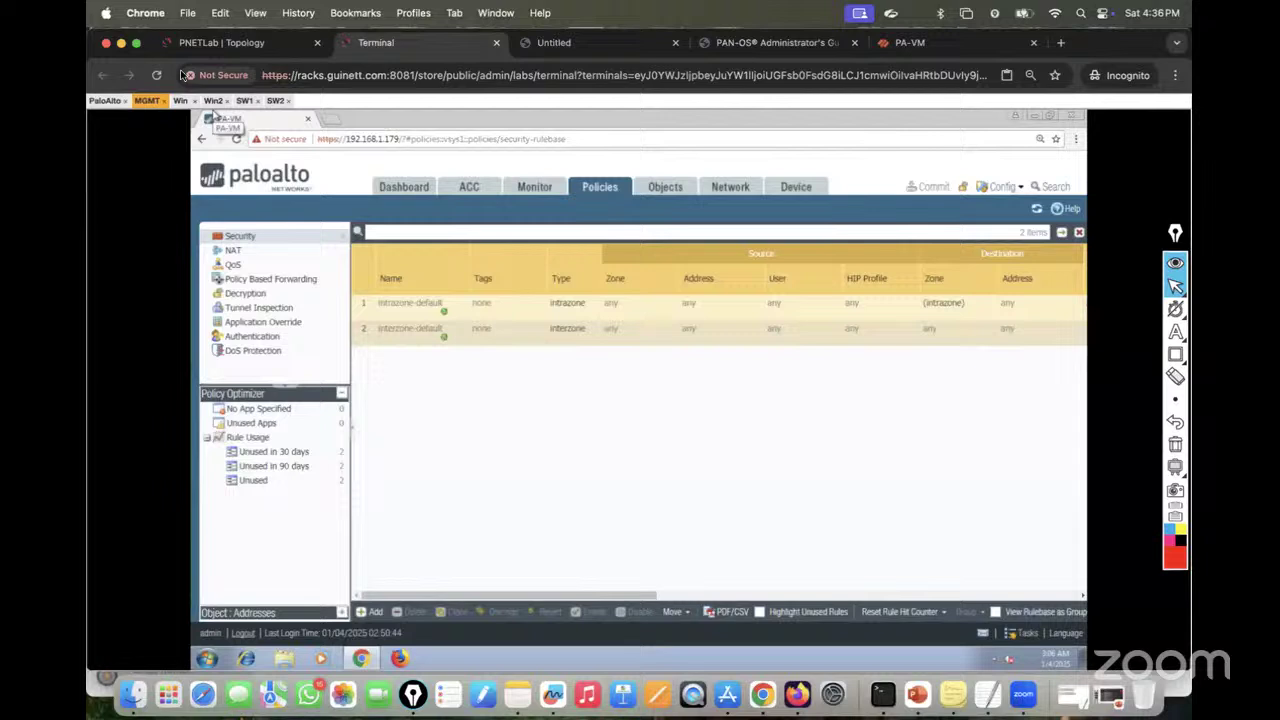
Step: On the topology, move the LAN-Zone label off eth1/2 and place Trust-ZONE beside it
click(230, 41)
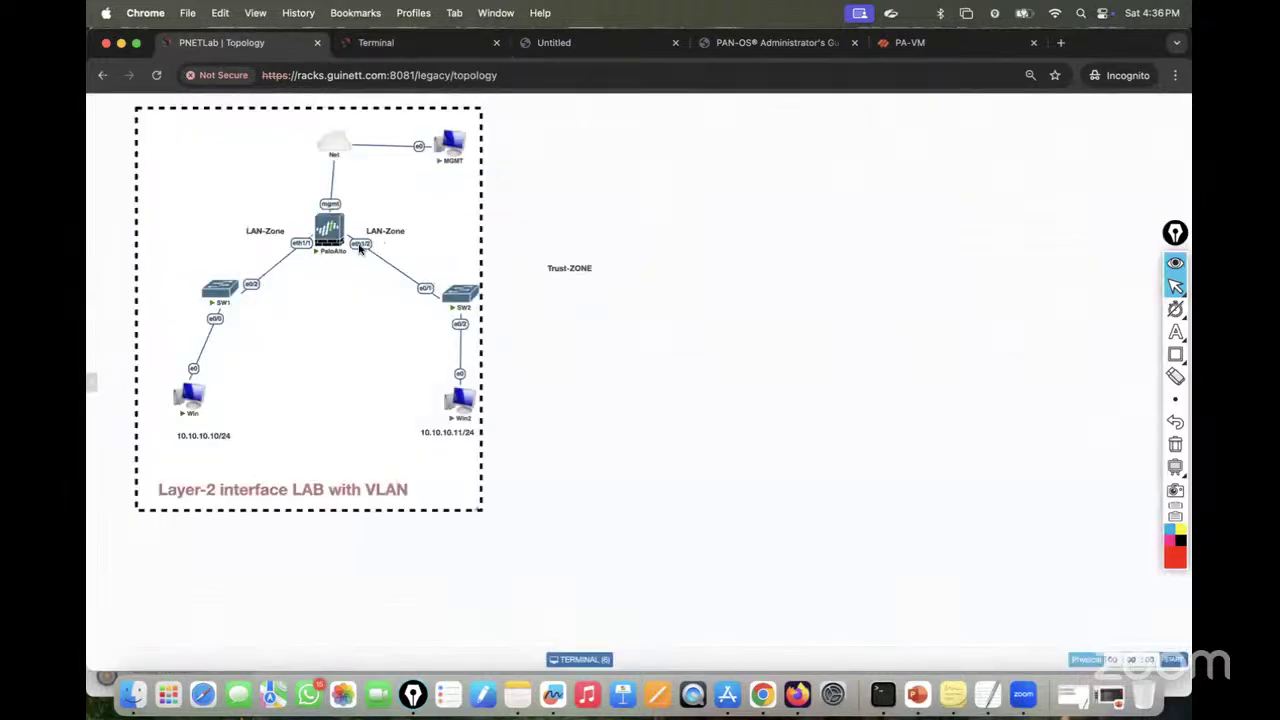
drag(383, 230, 614, 228)
drag(569, 265, 385, 225)
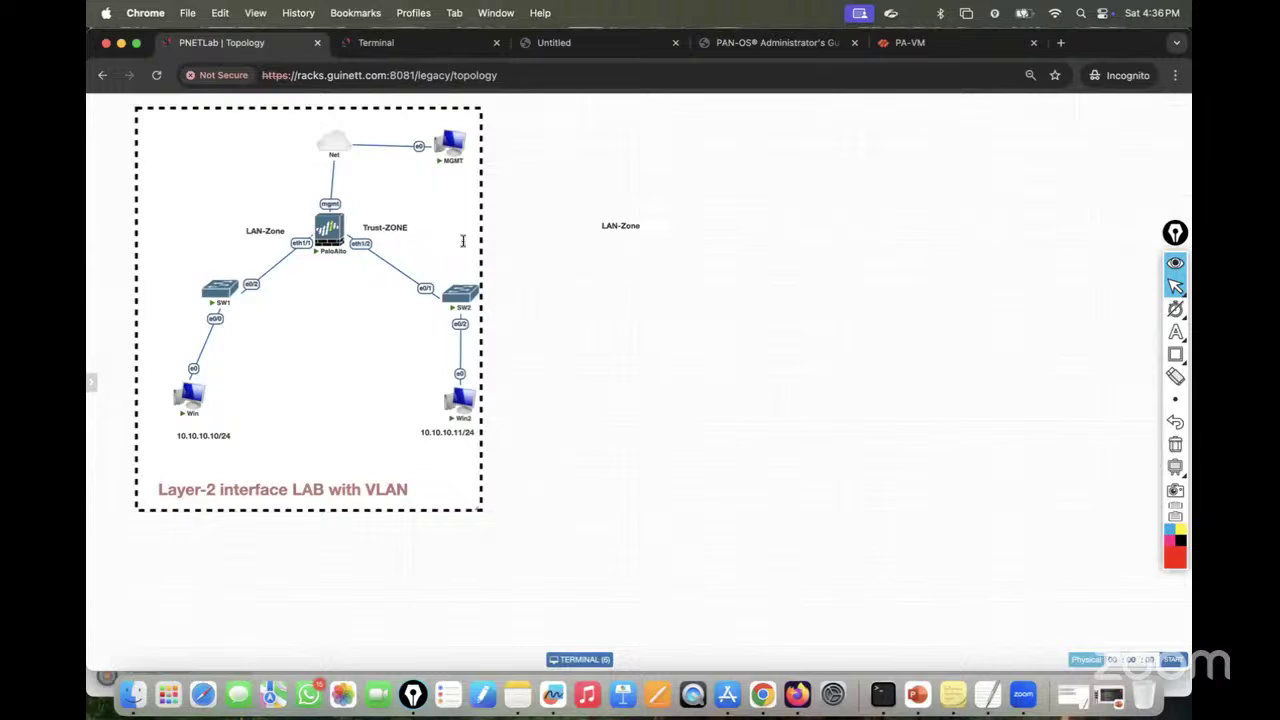
click(379, 42)
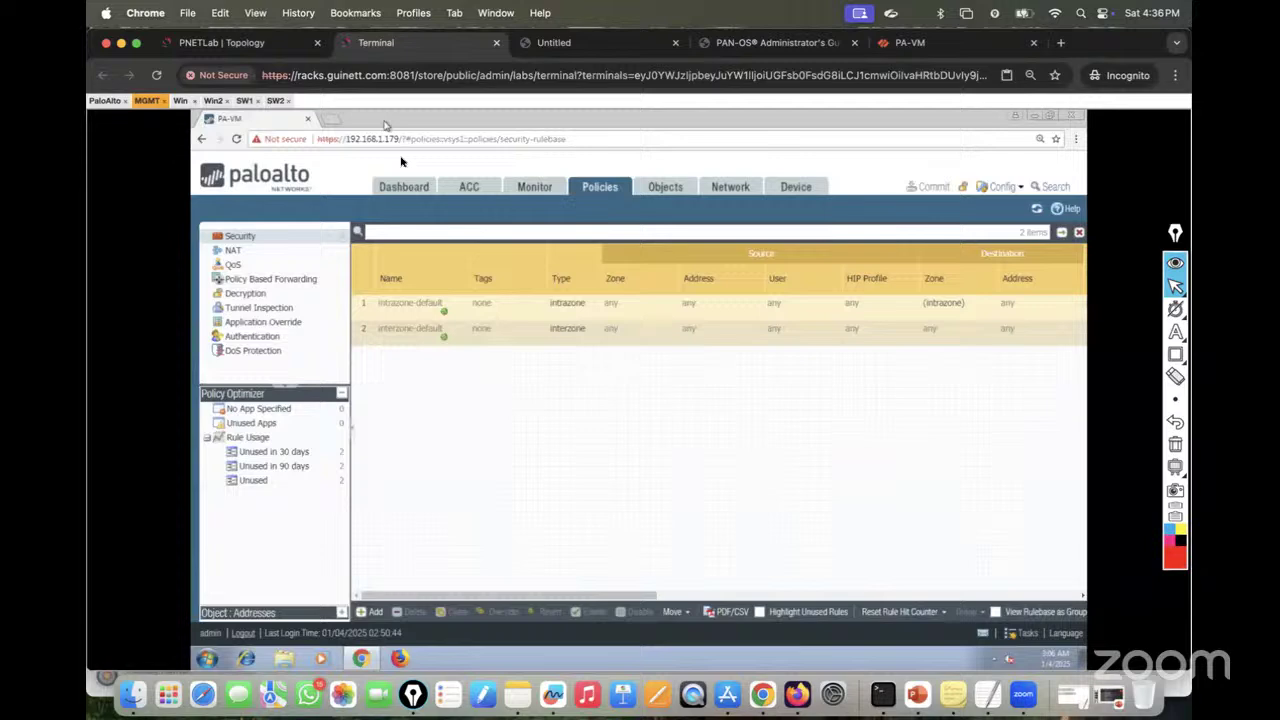
Step: Create a new Trust-Zone security zone and assign it to ethernet1/2 under Network > Interfaces
click(729, 187)
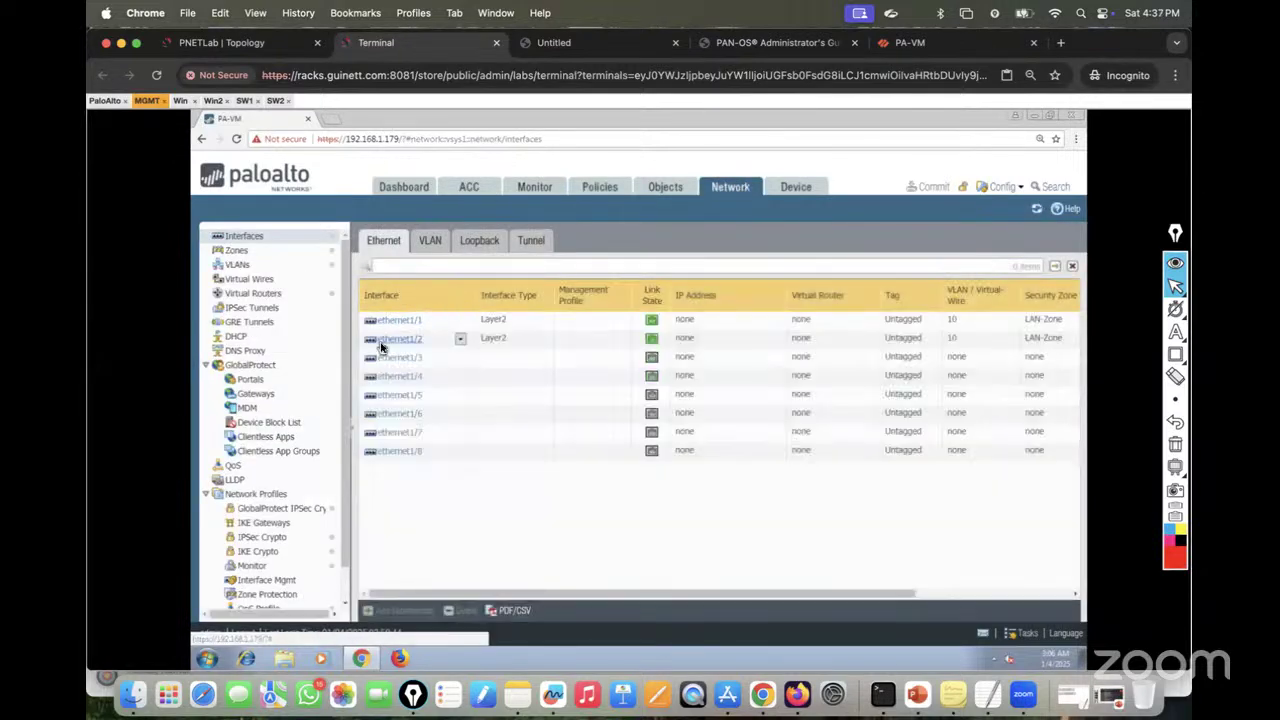
click(404, 343)
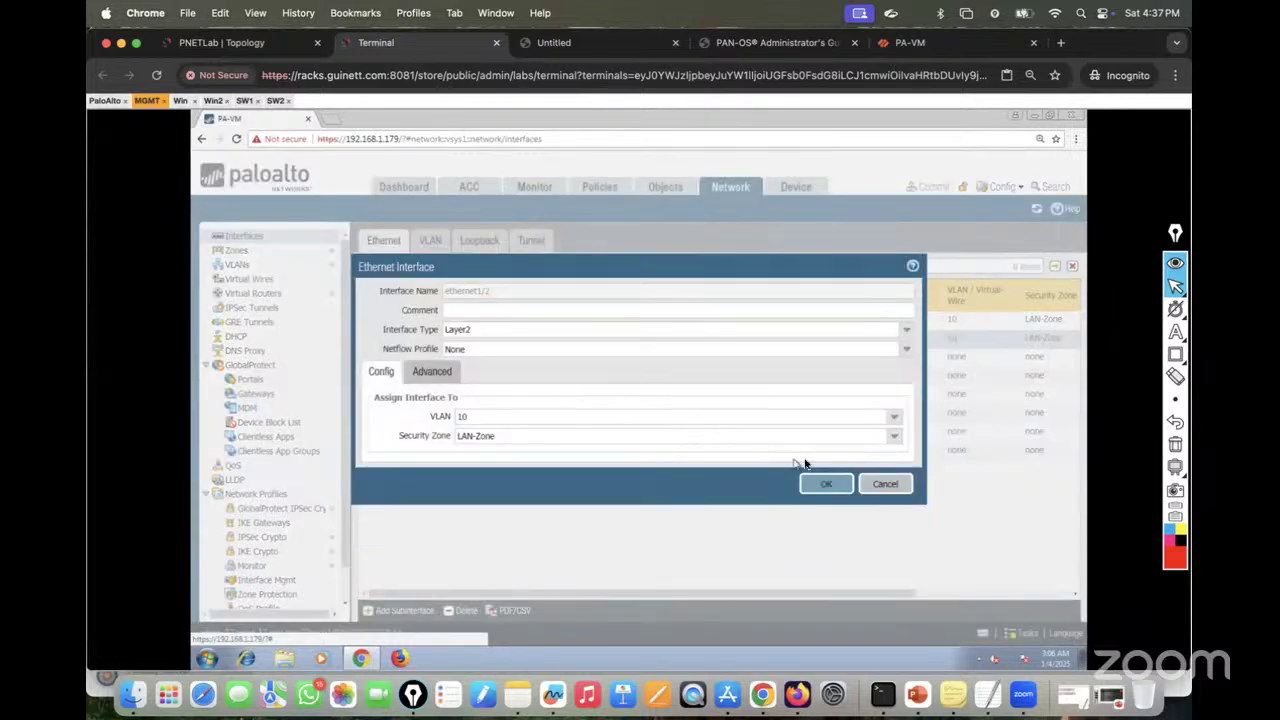
click(893, 437)
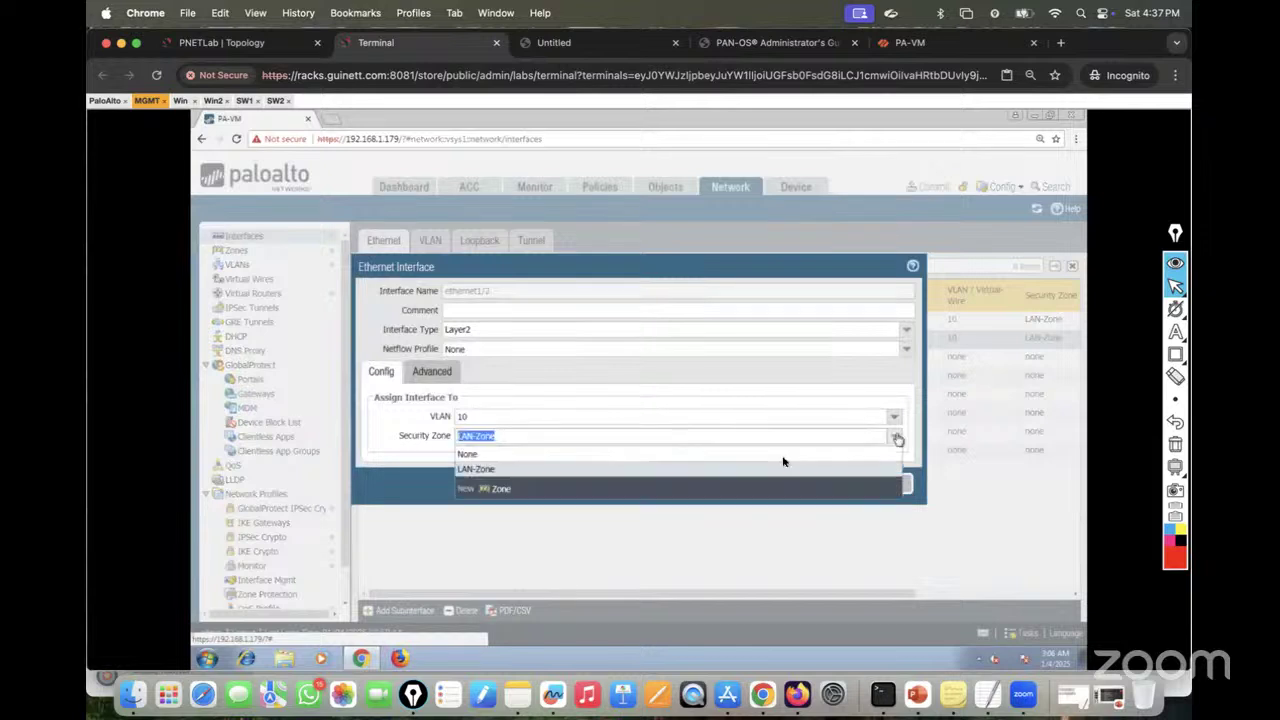
click(497, 489)
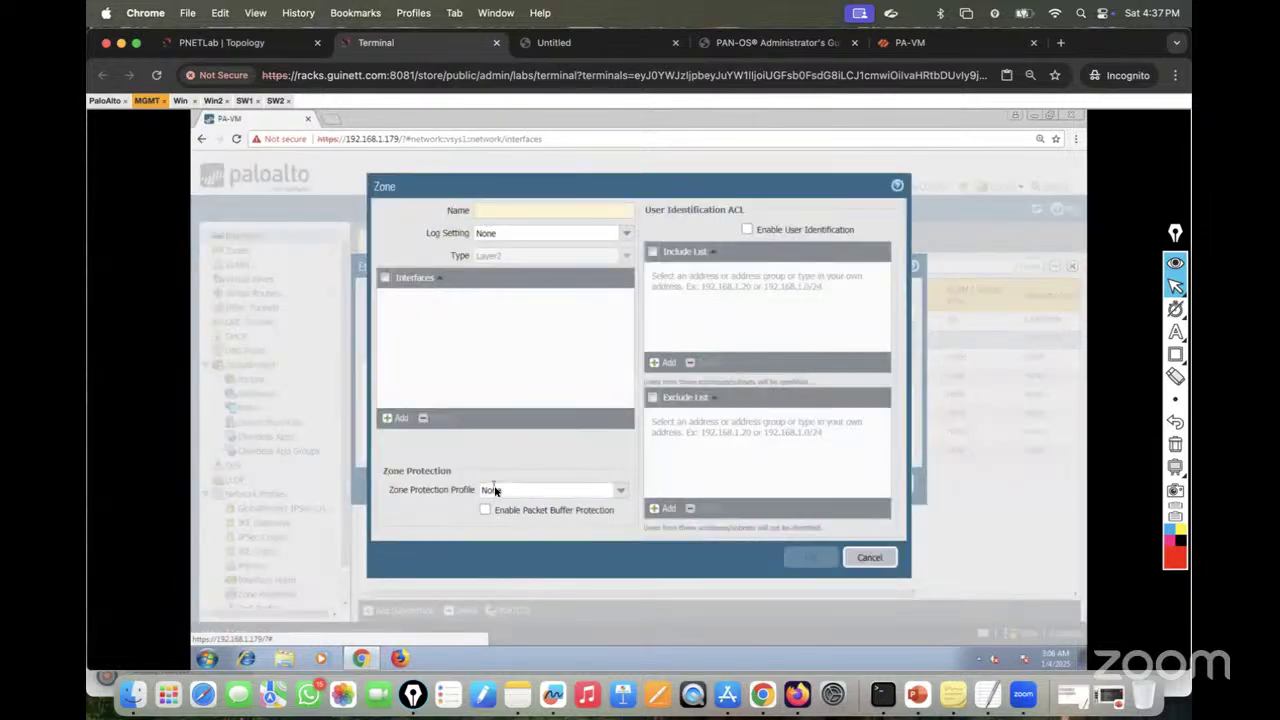
text(Trust-Zone)
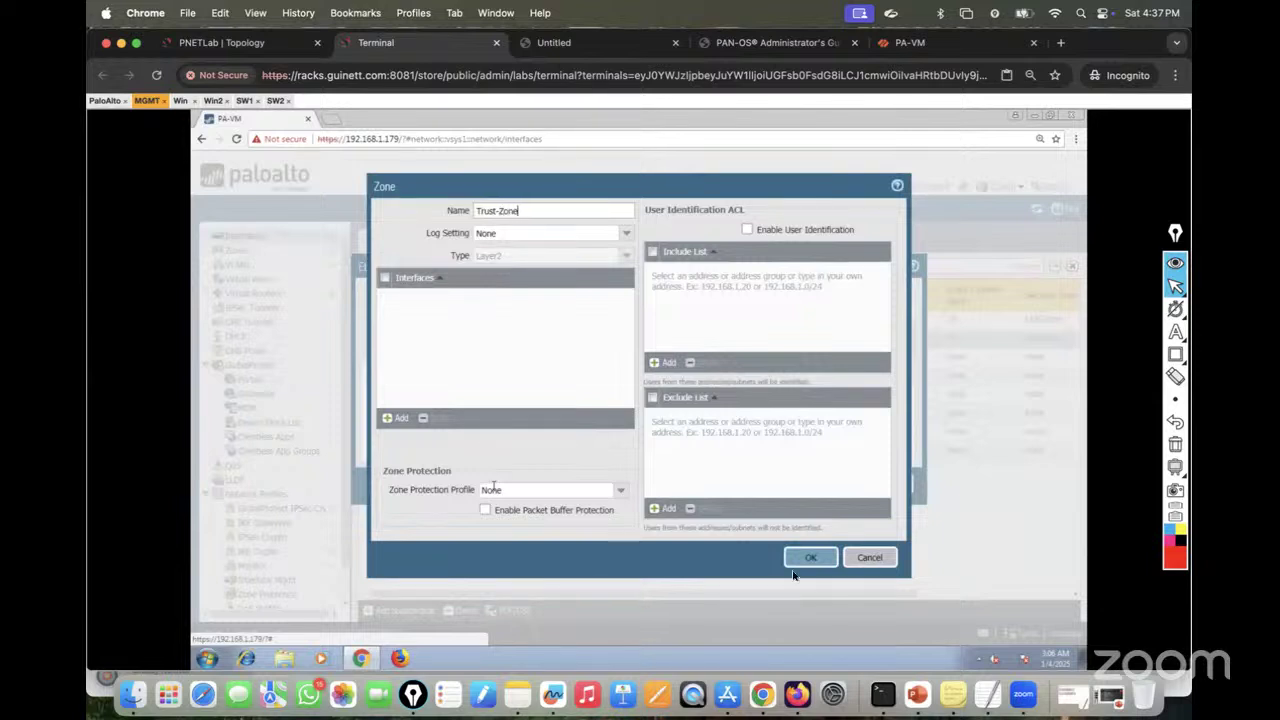
click(812, 558)
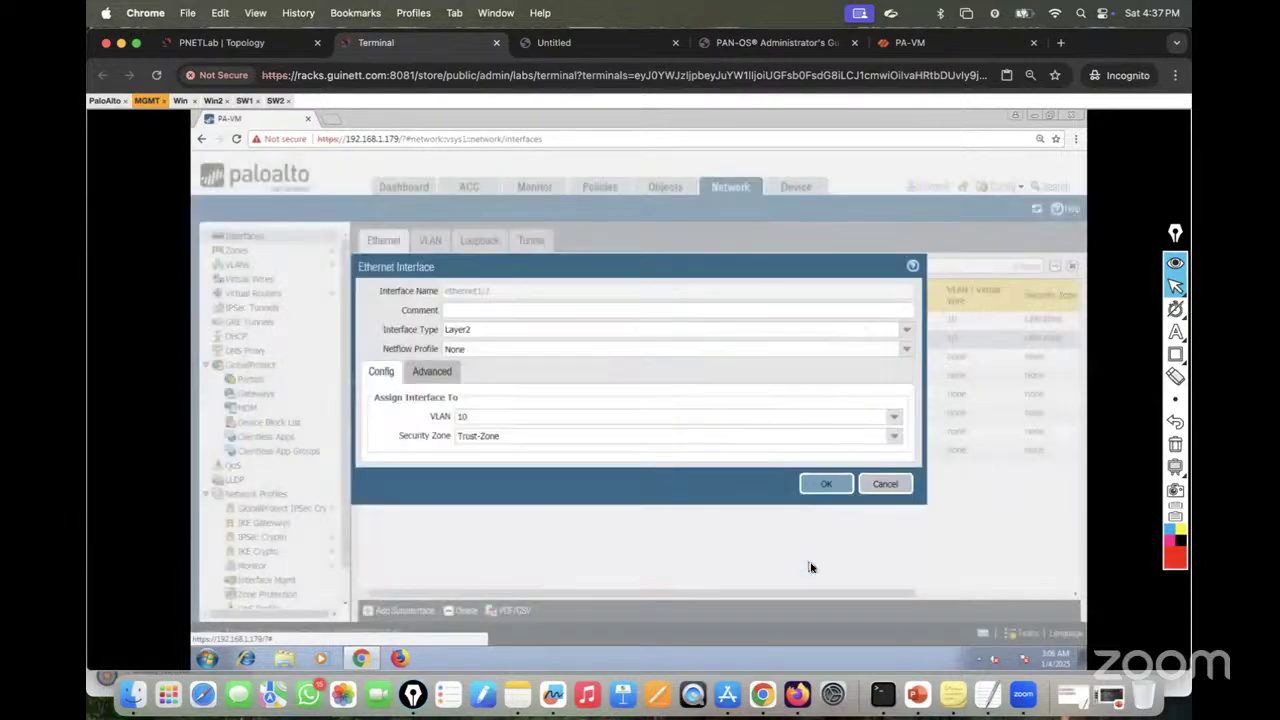
click(823, 491)
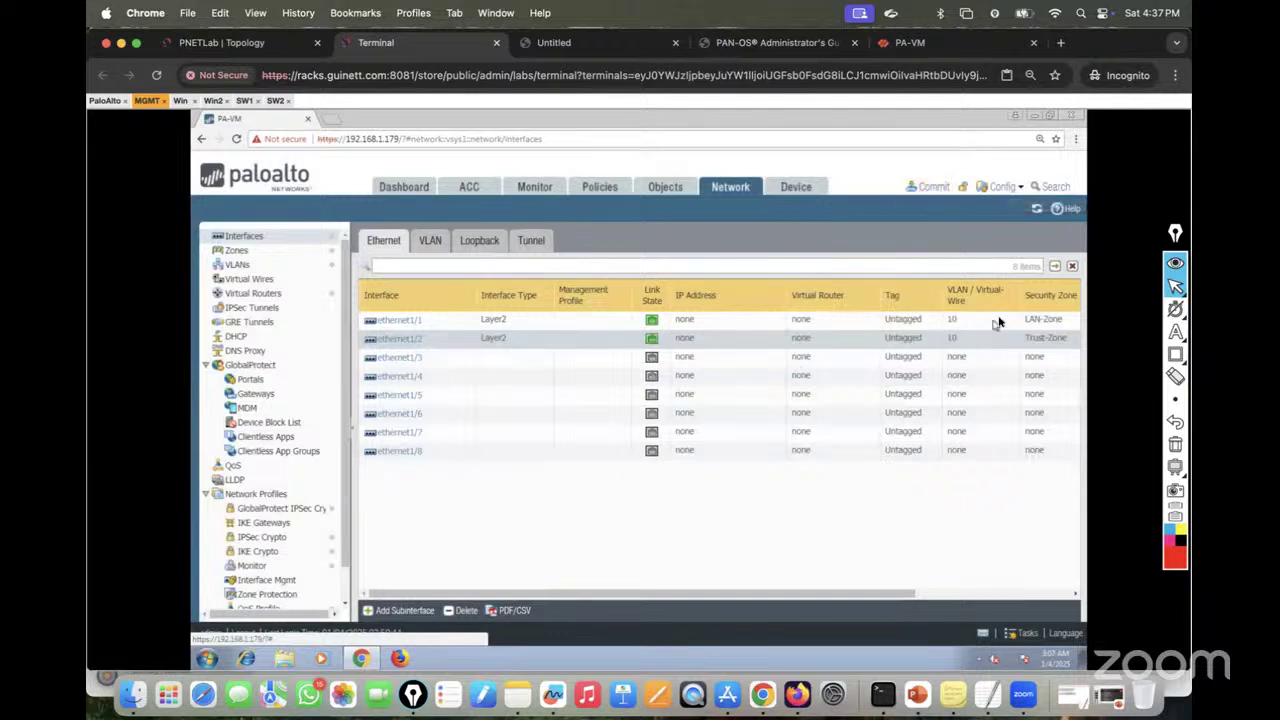
drag(896, 594, 924, 596)
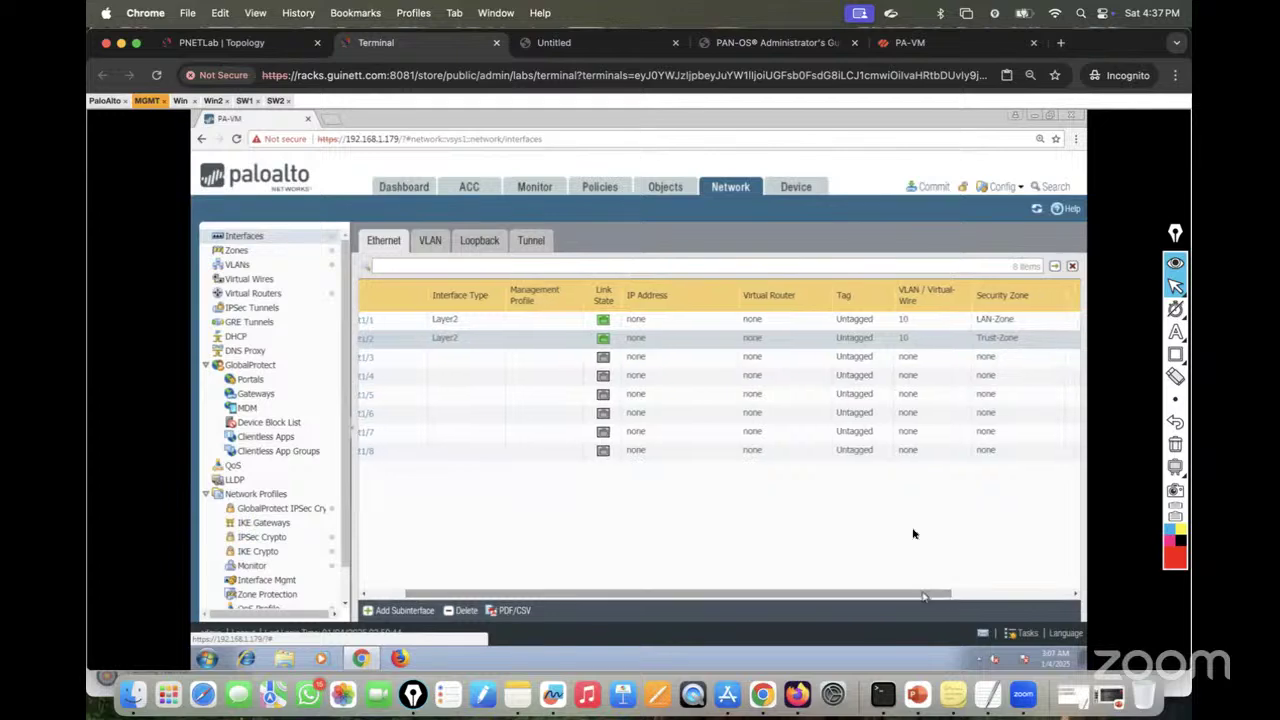
Step: Commit the Trust-Zone change, checking Win's ping while the commit completes
click(932, 192)
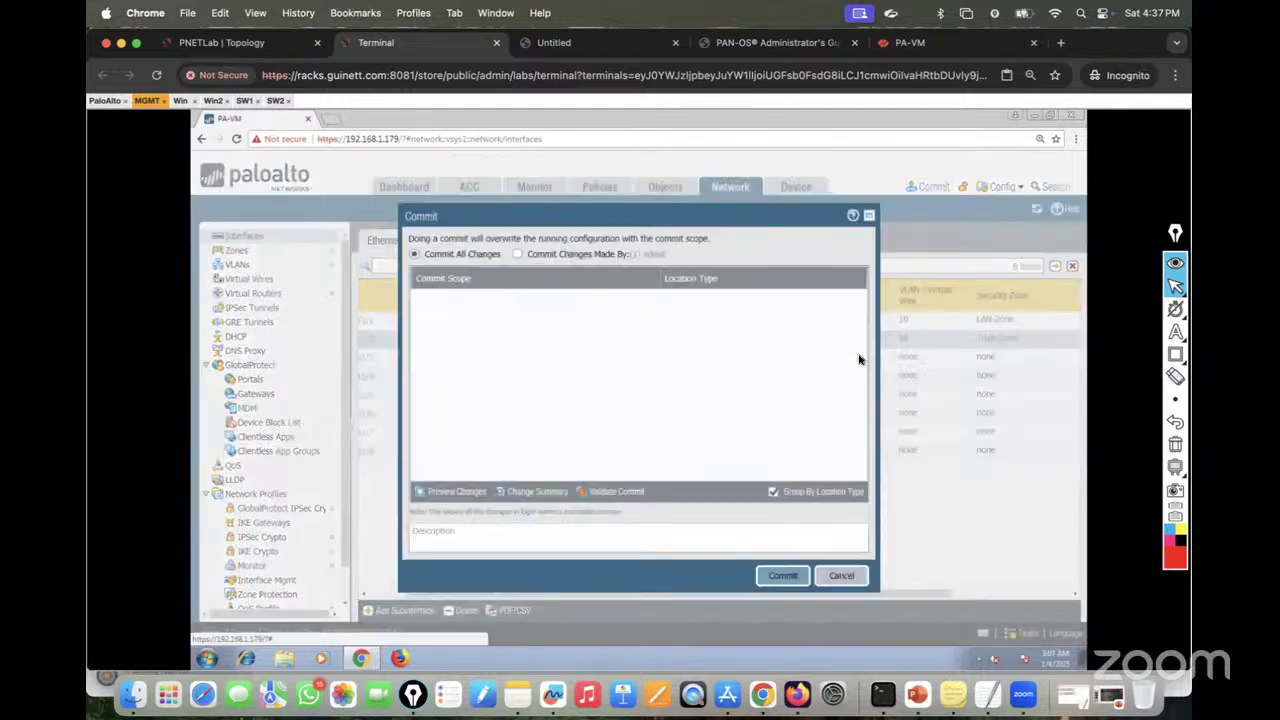
click(784, 577)
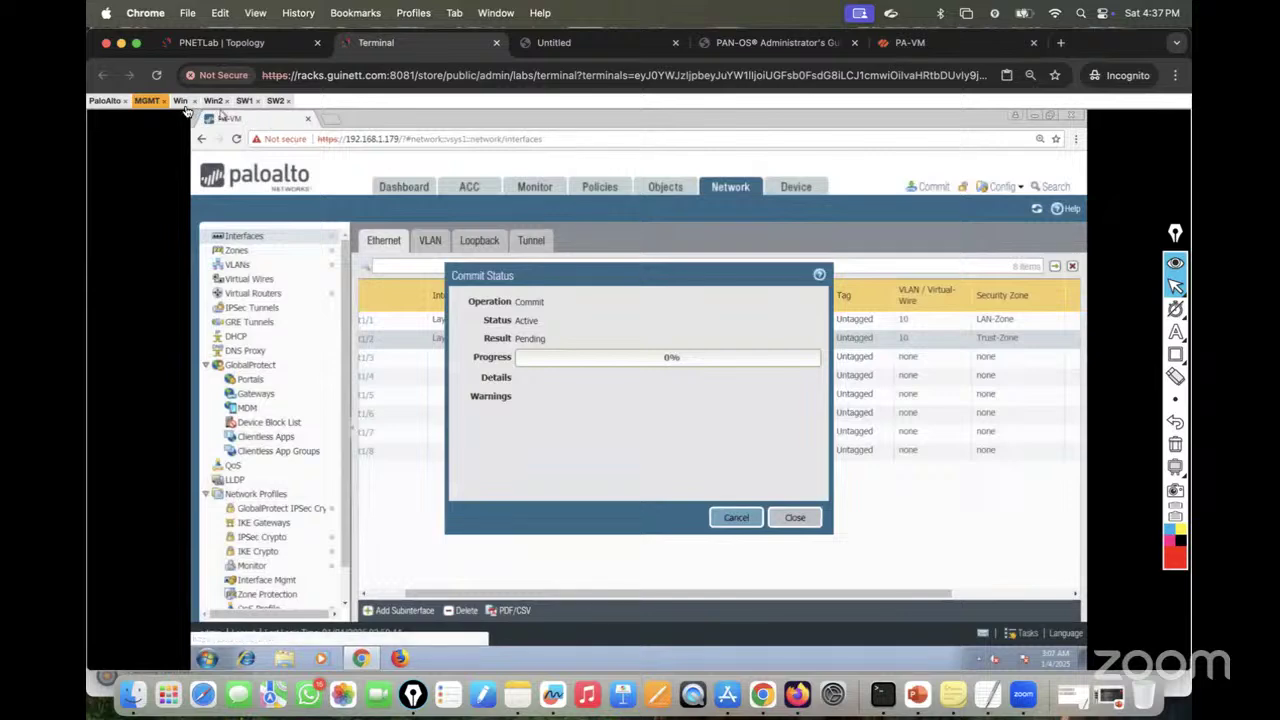
click(181, 101)
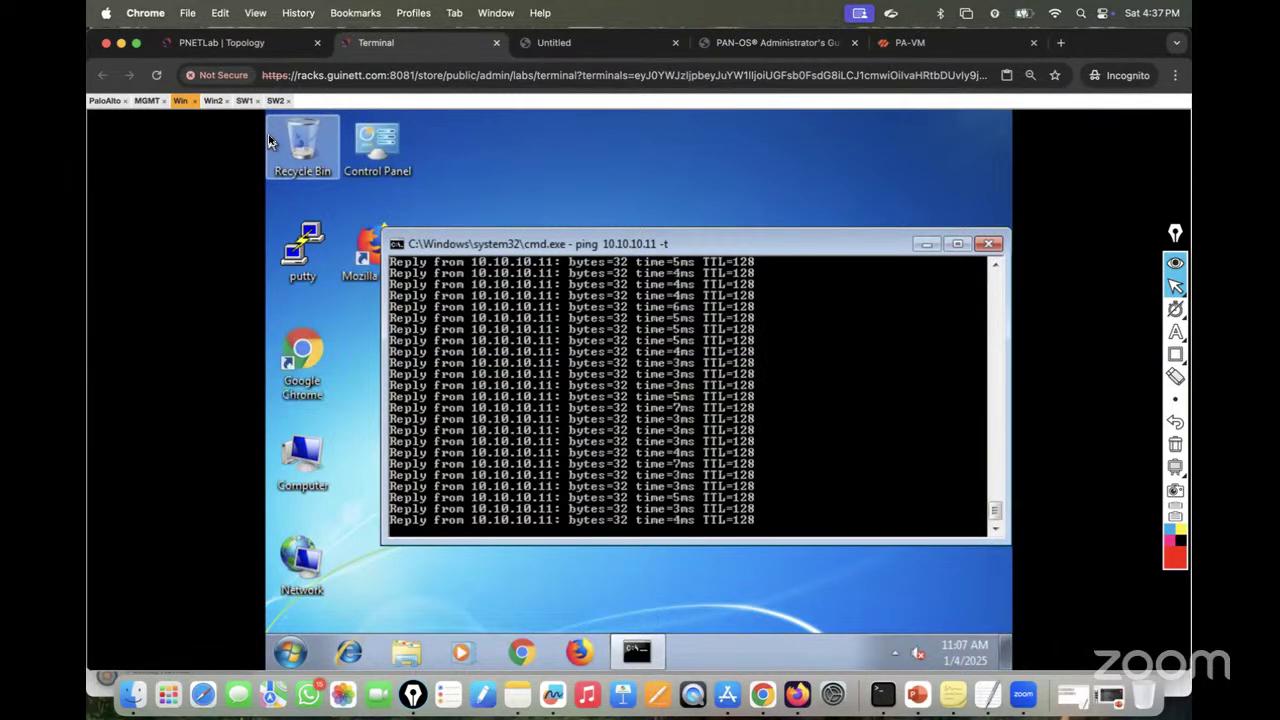
click(147, 100)
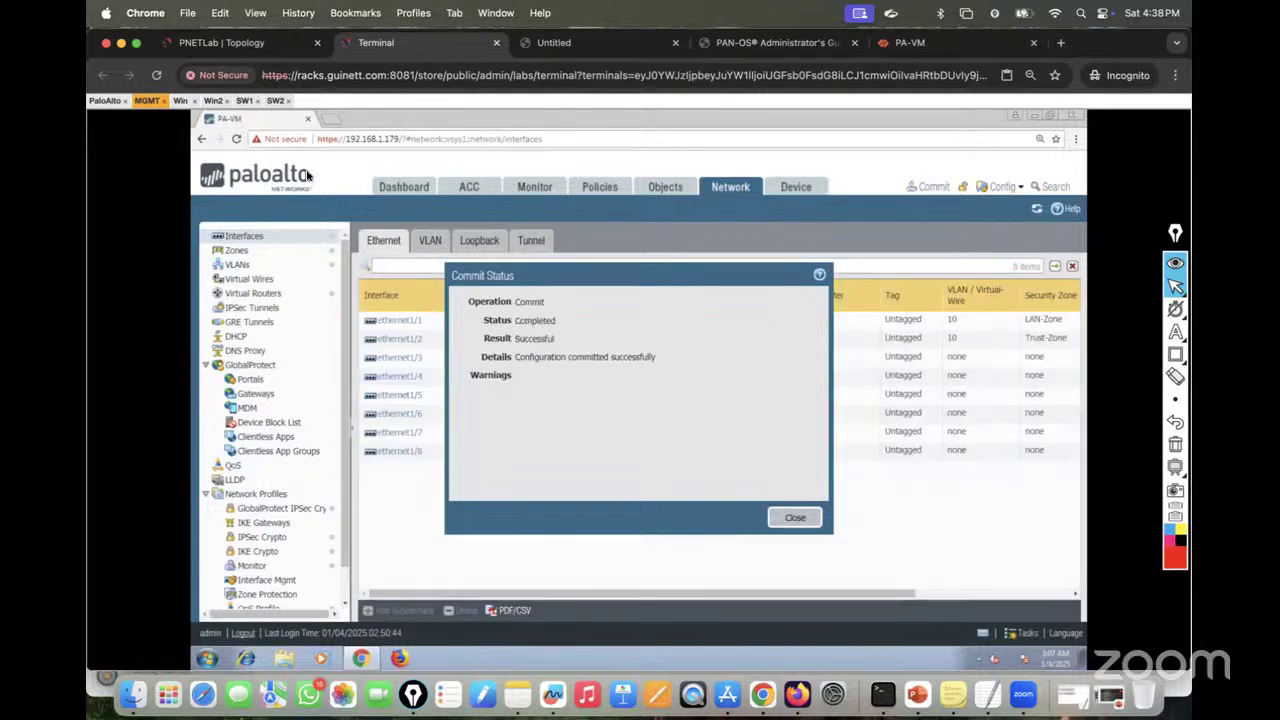
Step: Dismiss the commit status and confirm the Win and Win2 pings now show request timed out
click(788, 516)
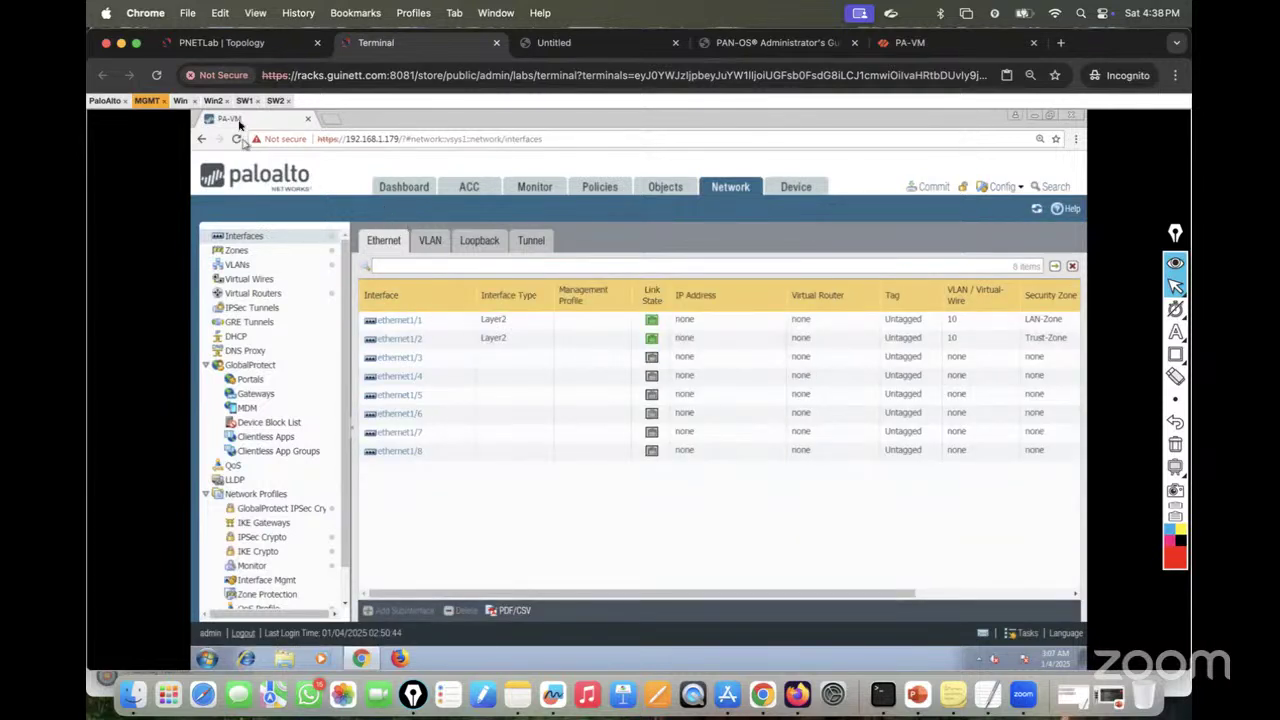
click(212, 101)
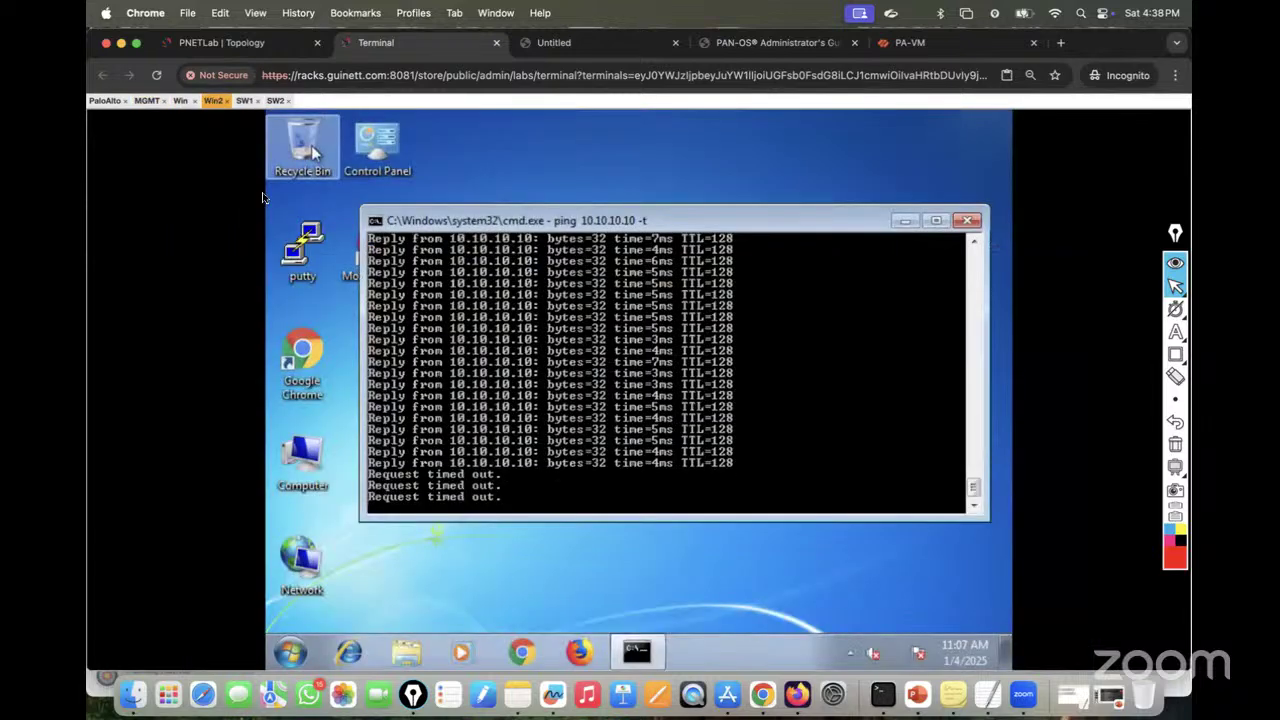
click(180, 101)
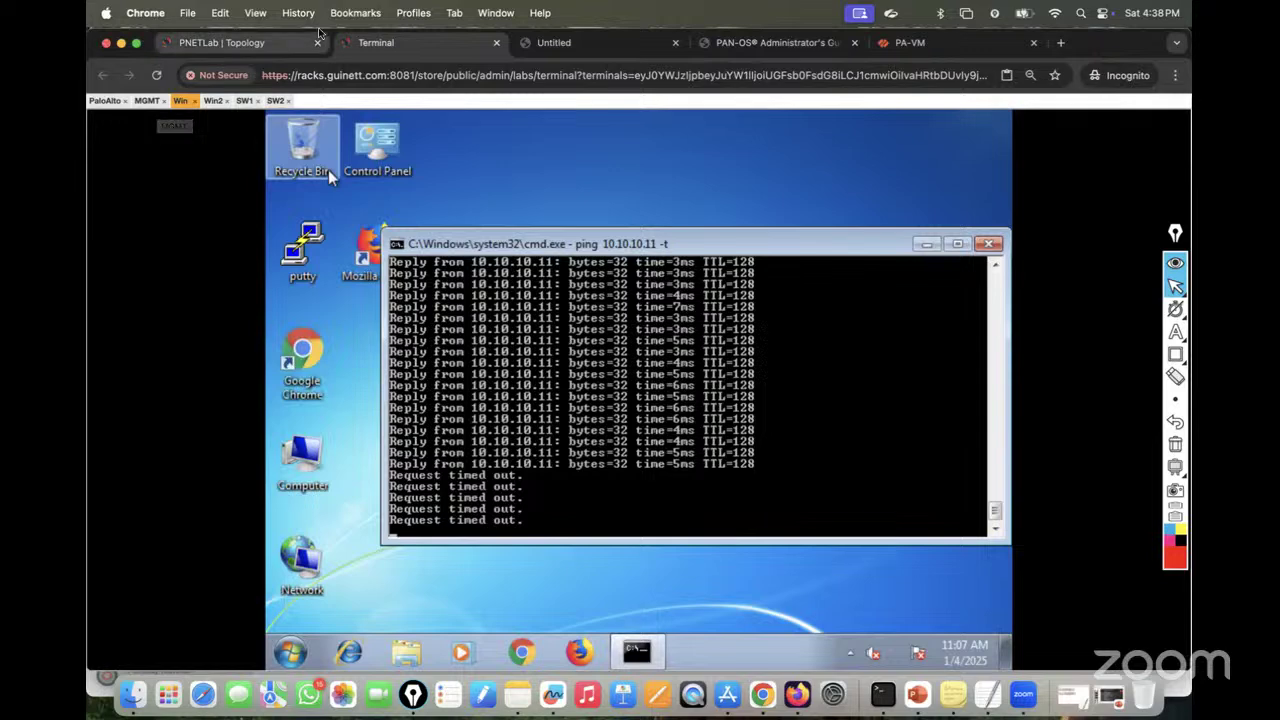
Step: Show the firewall's Security rulebase, with only the intrazone-default and interzone-default rules
click(137, 106)
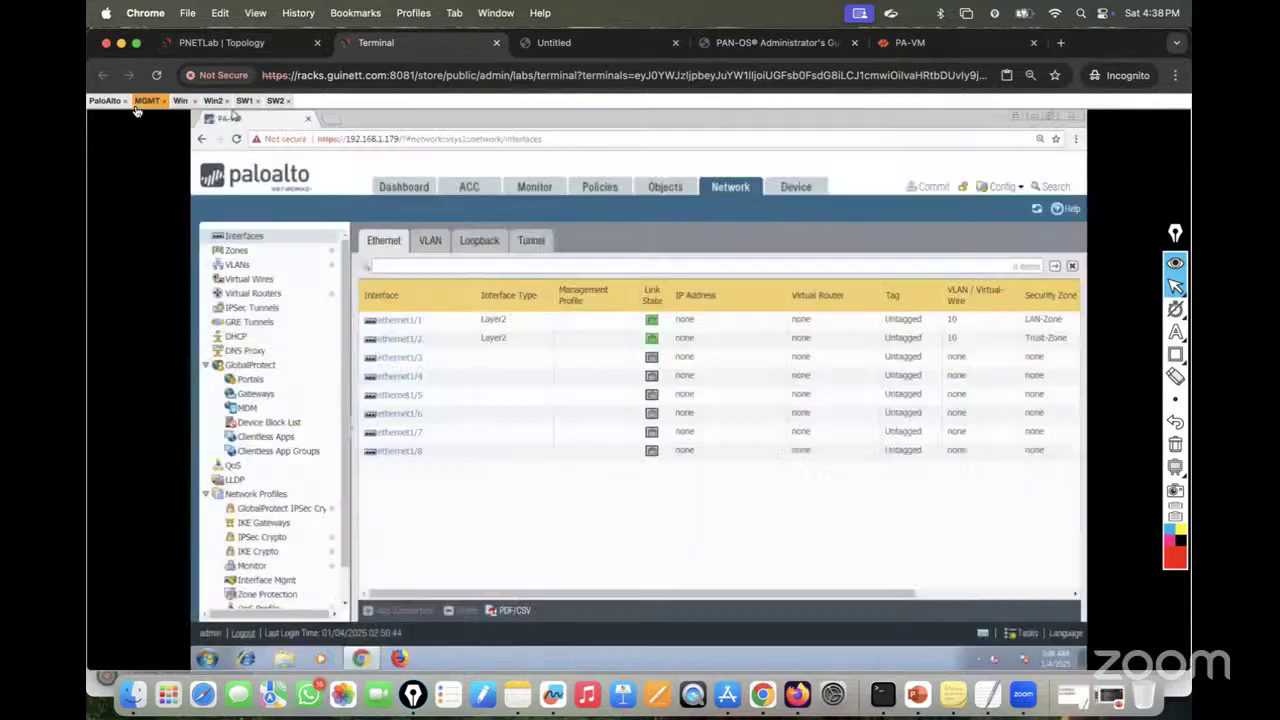
click(597, 190)
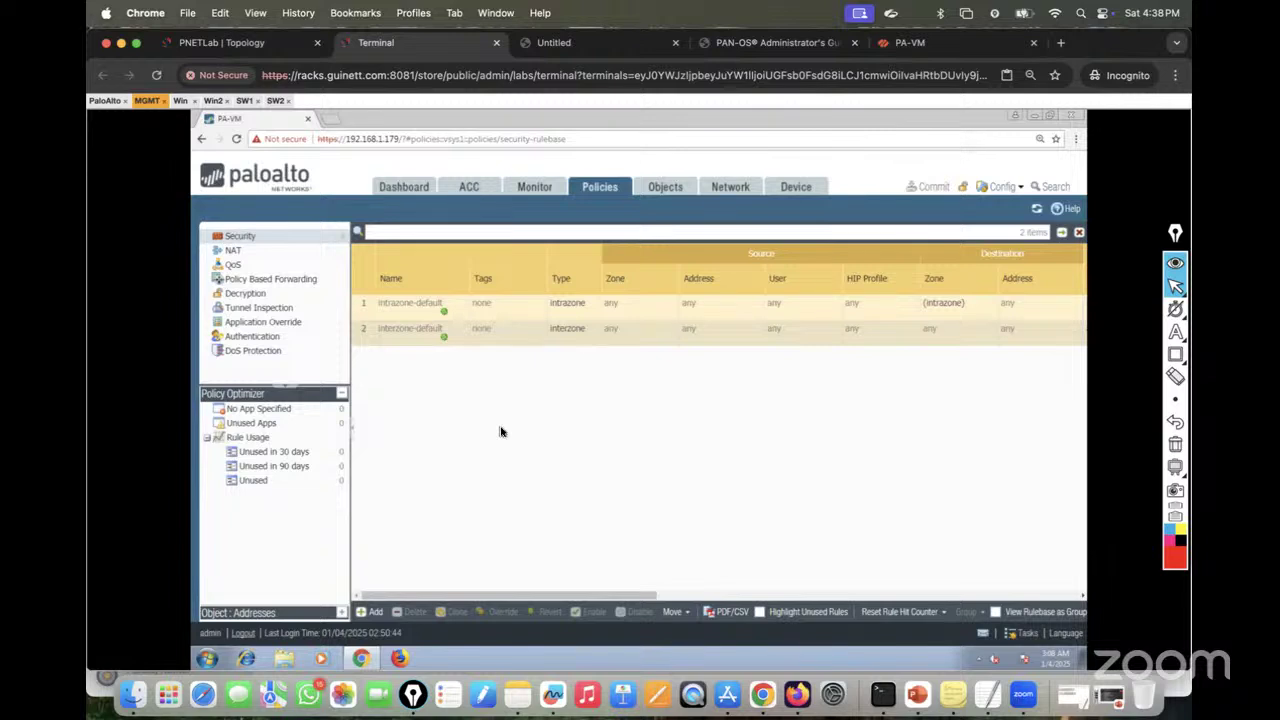
click(244, 41)
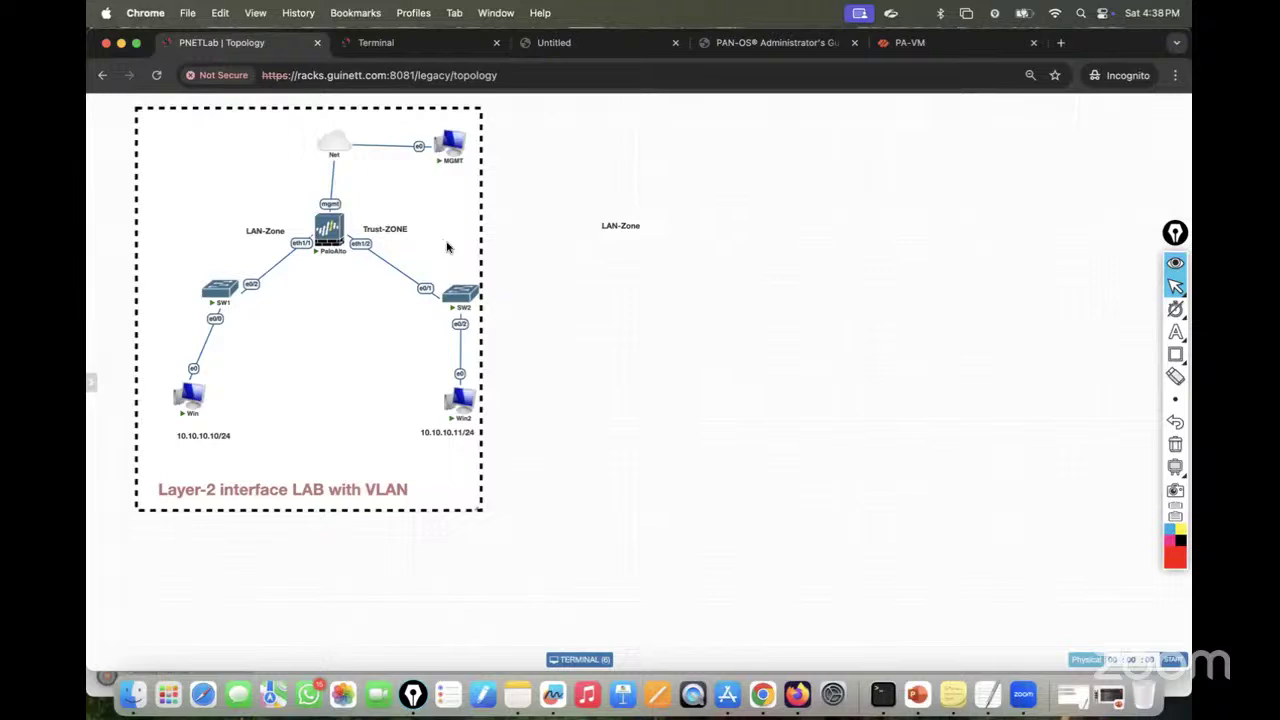
click(416, 44)
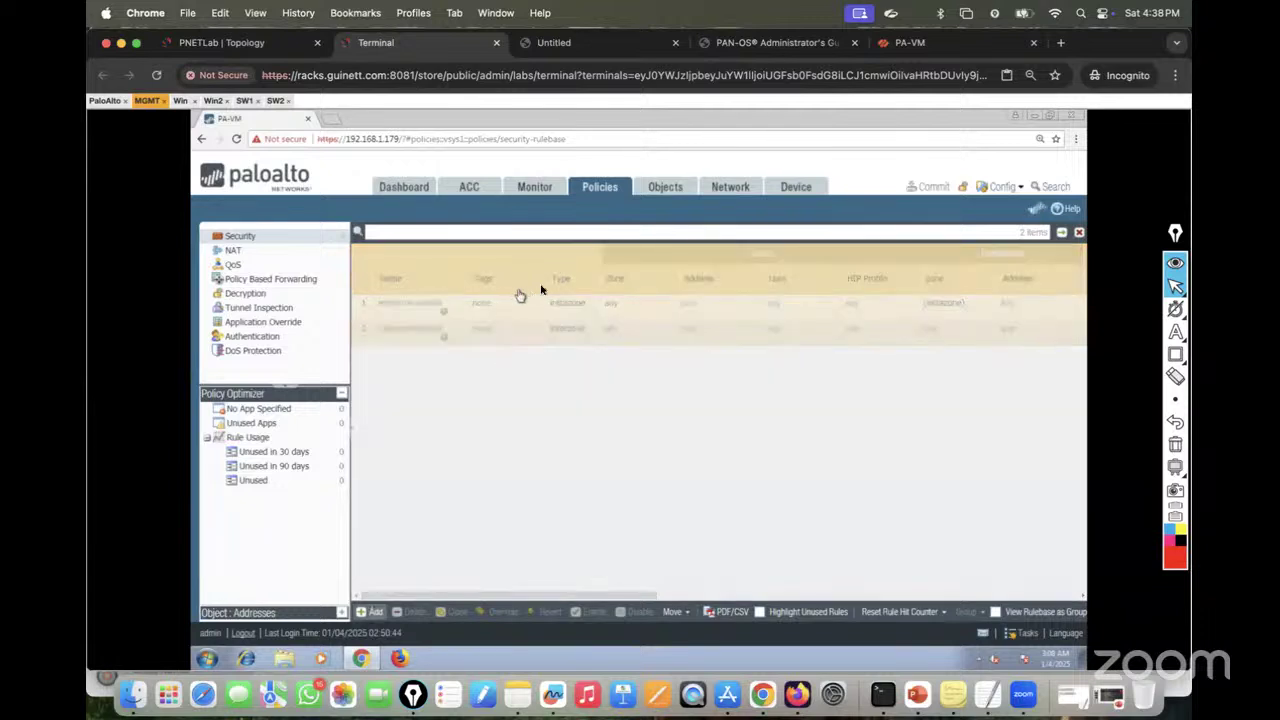
Step: Start a new security rule, Allow-Traffic_From_L…, with source LAN-Zone and source address 10.10.10.10
click(375, 611)
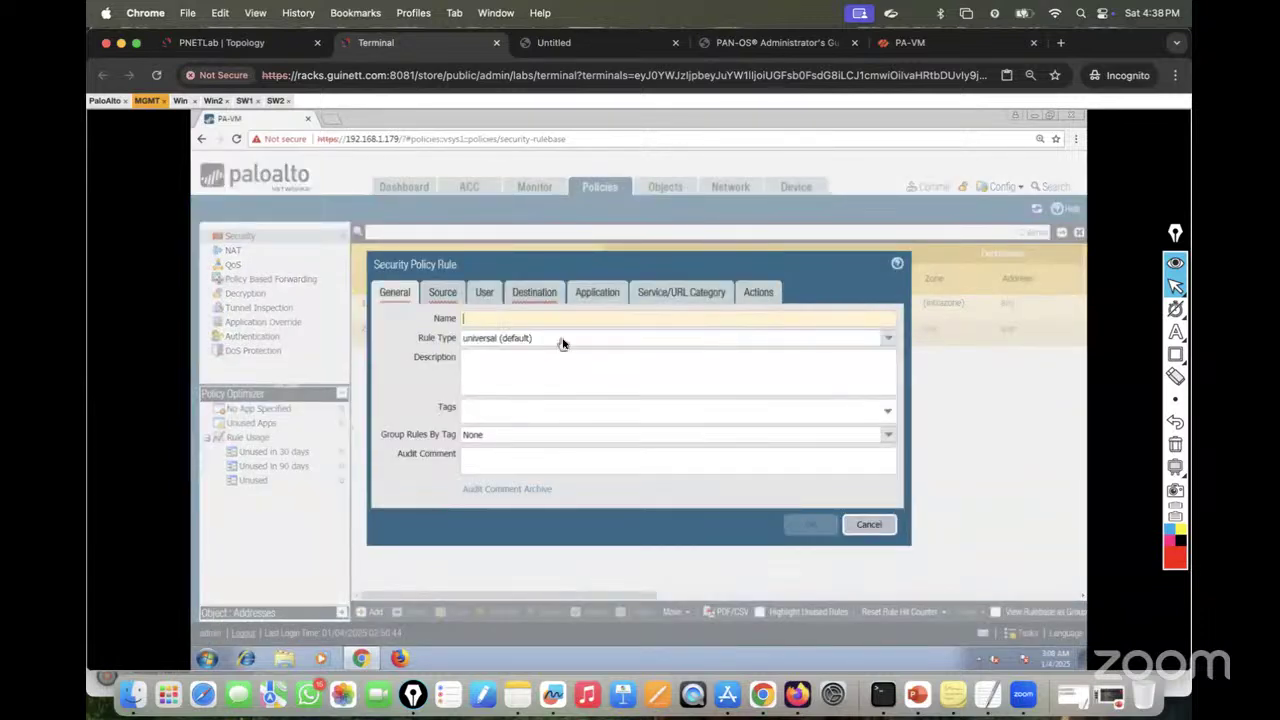
text(Allow-Traffic_From_LAN_to_Trust)
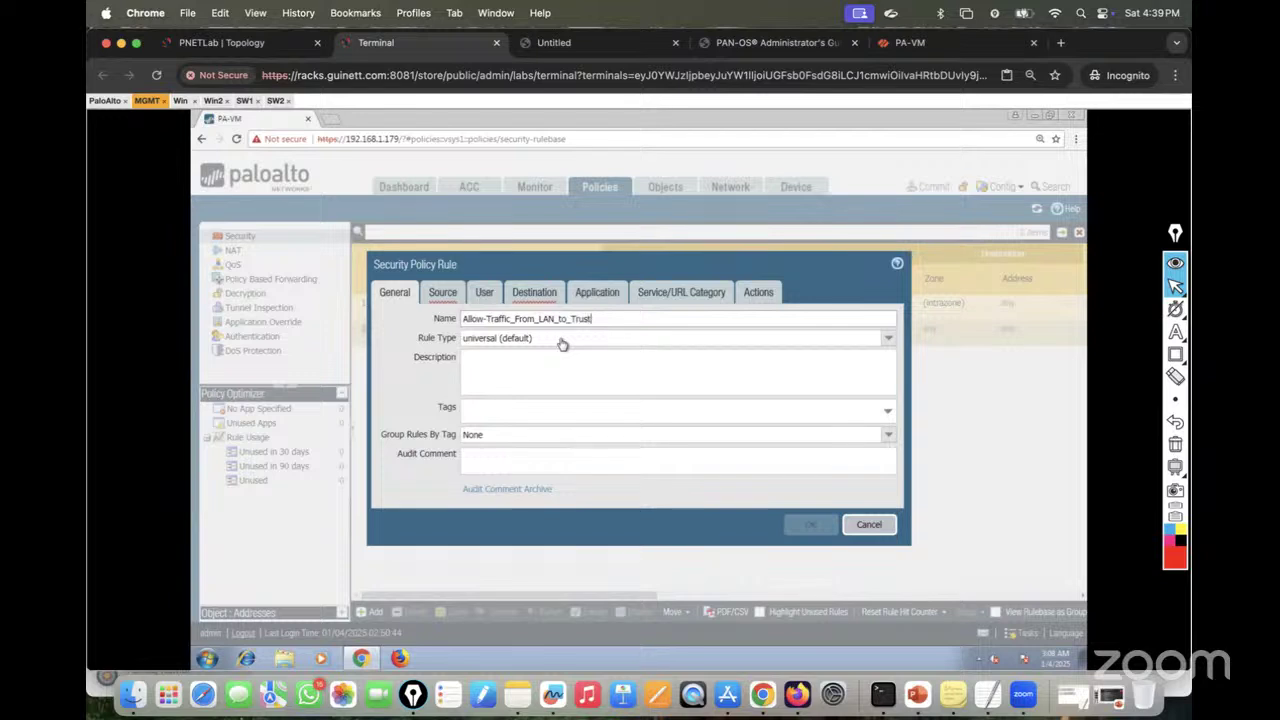
click(442, 293)
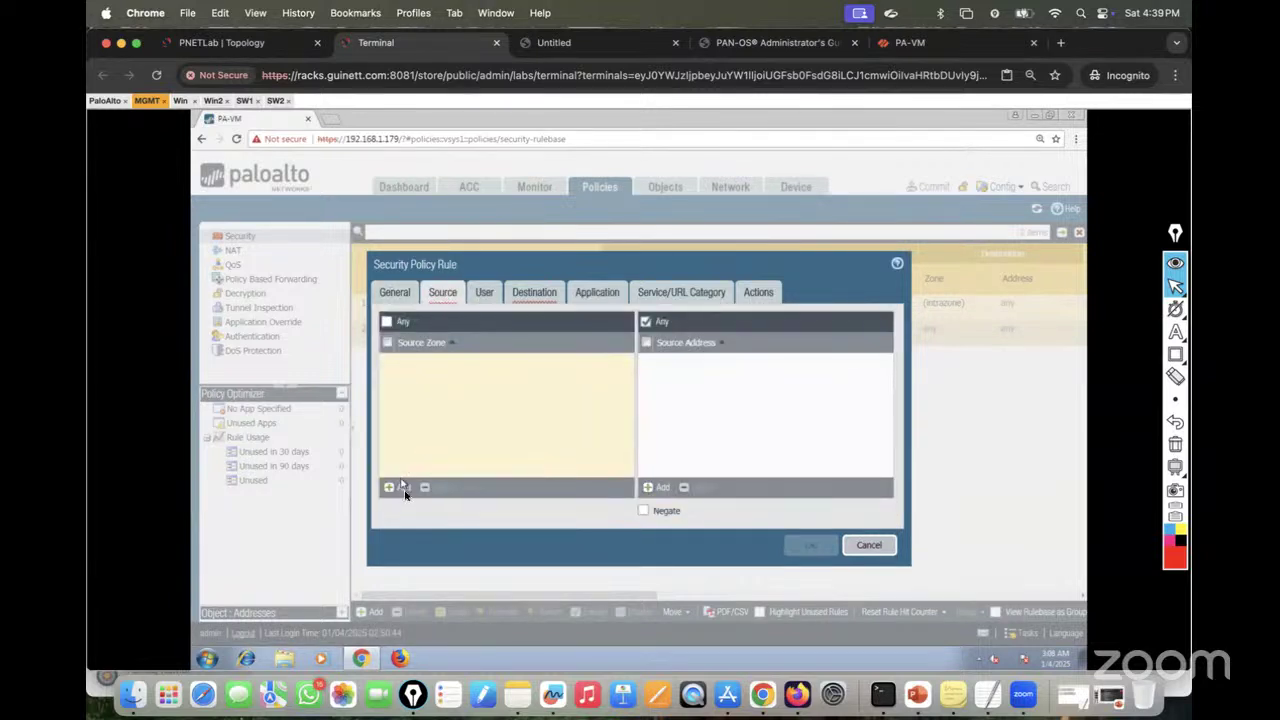
click(400, 487)
click(416, 379)
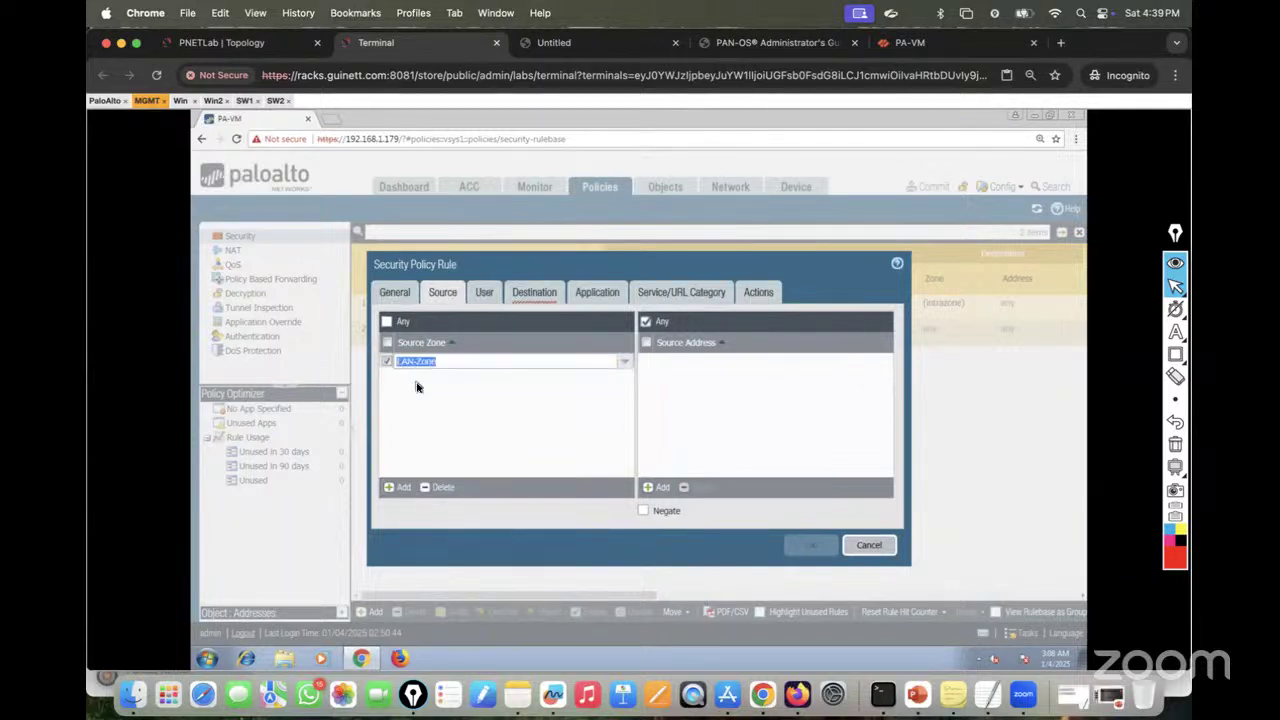
click(659, 488)
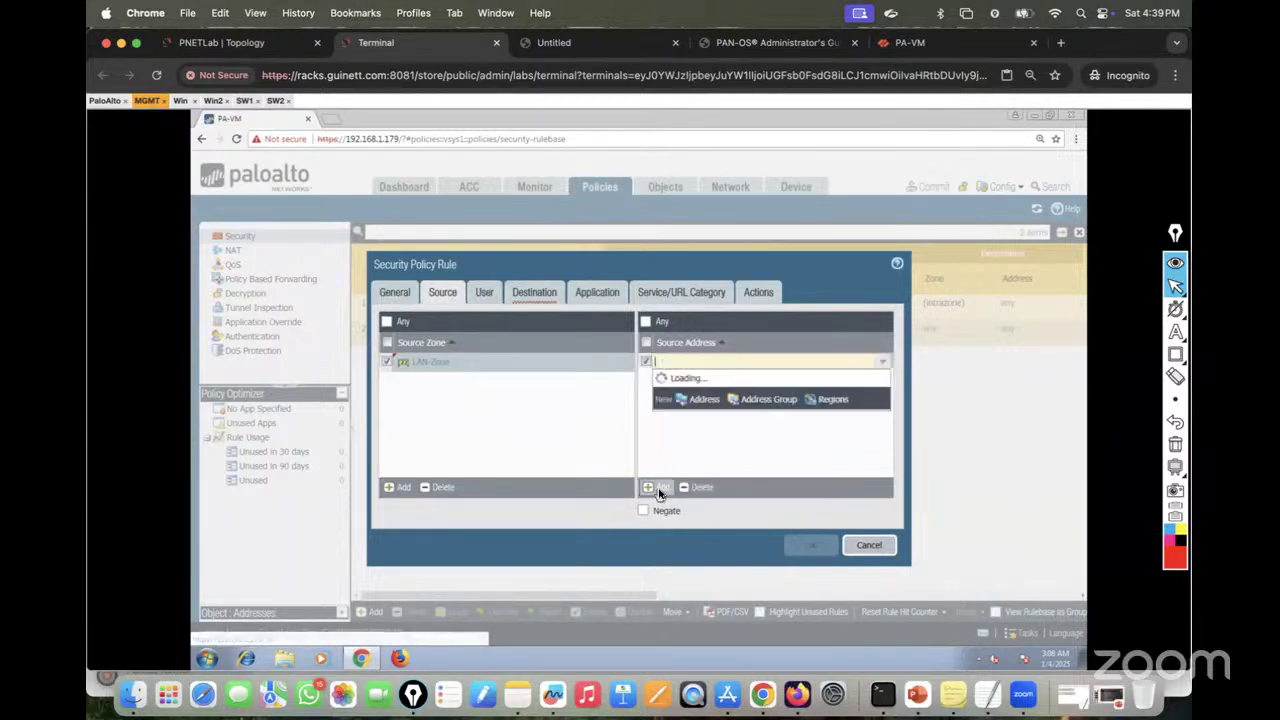
text(10.10.1)
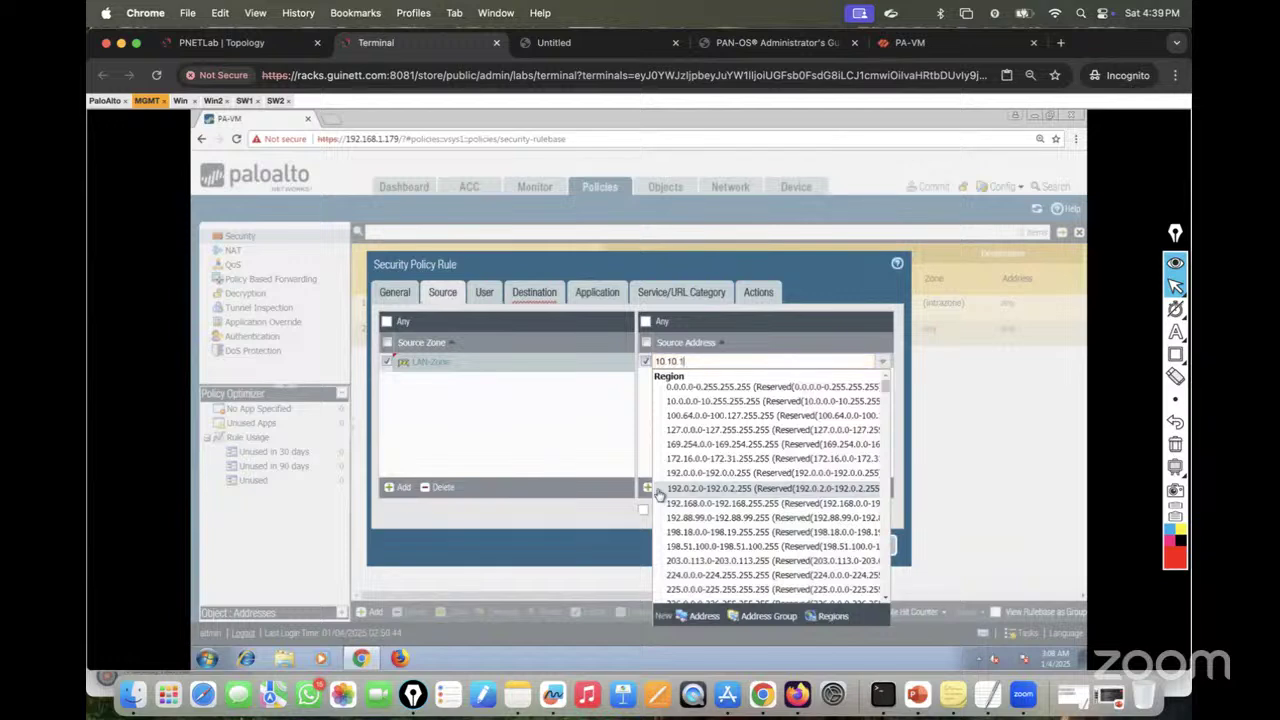
text(0.10)
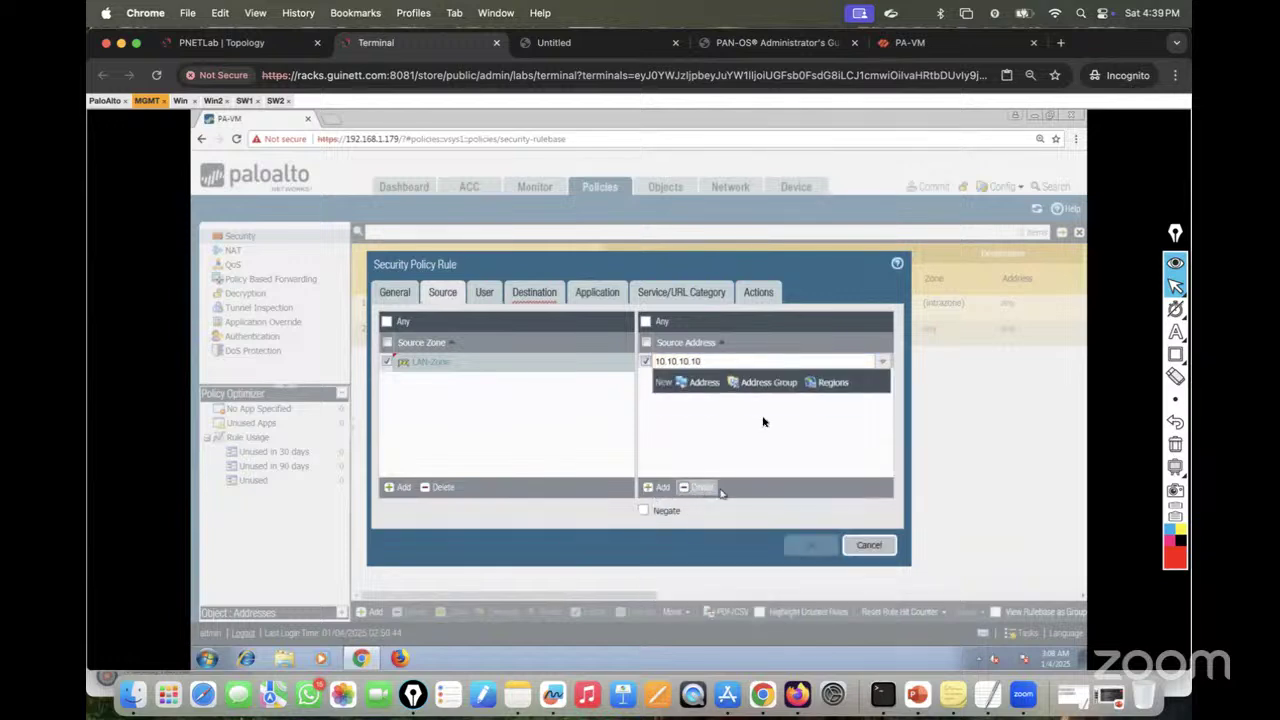
click(737, 410)
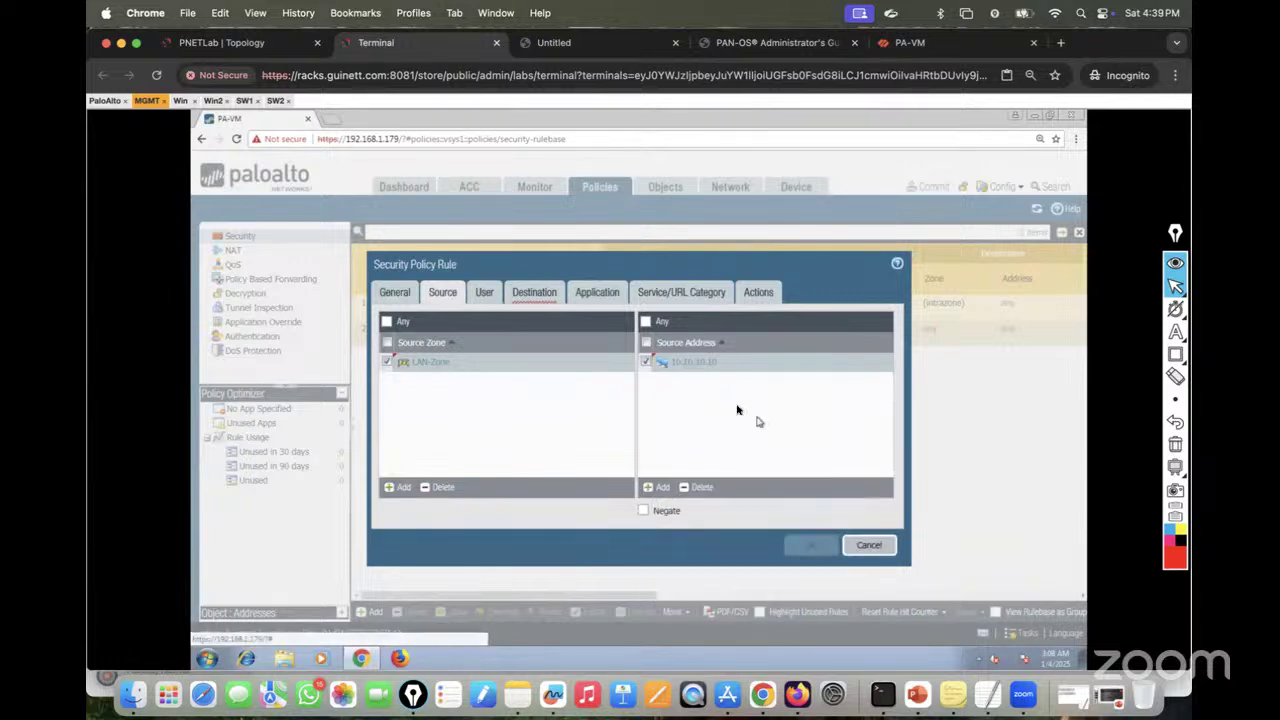
Step: Set the rule's destination to Trust-Zone with address 10.10.10.11
click(540, 297)
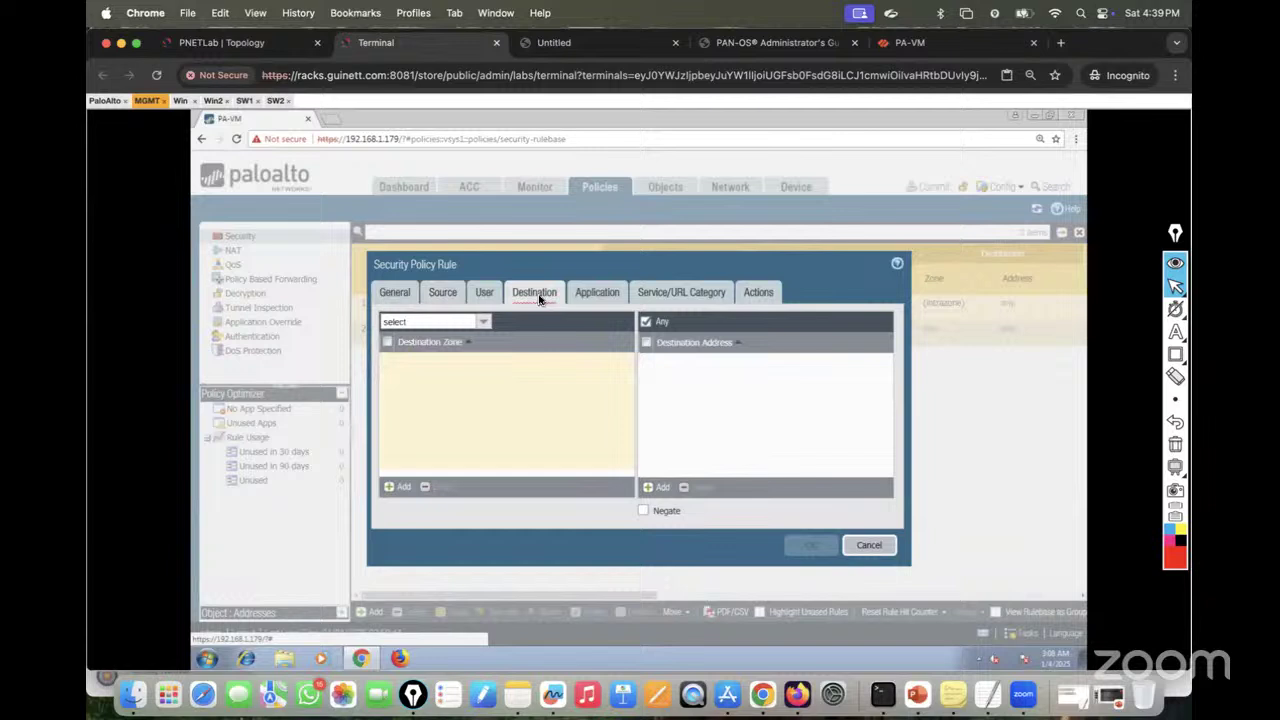
click(392, 487)
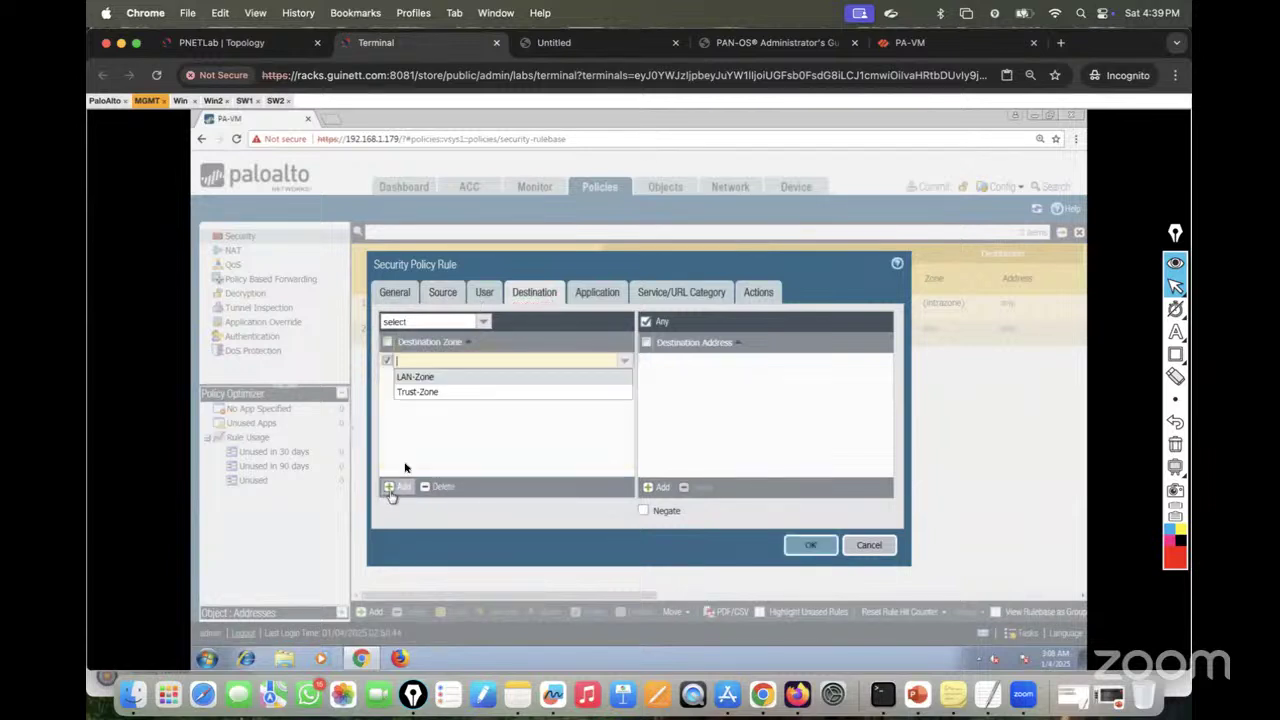
click(433, 395)
click(484, 296)
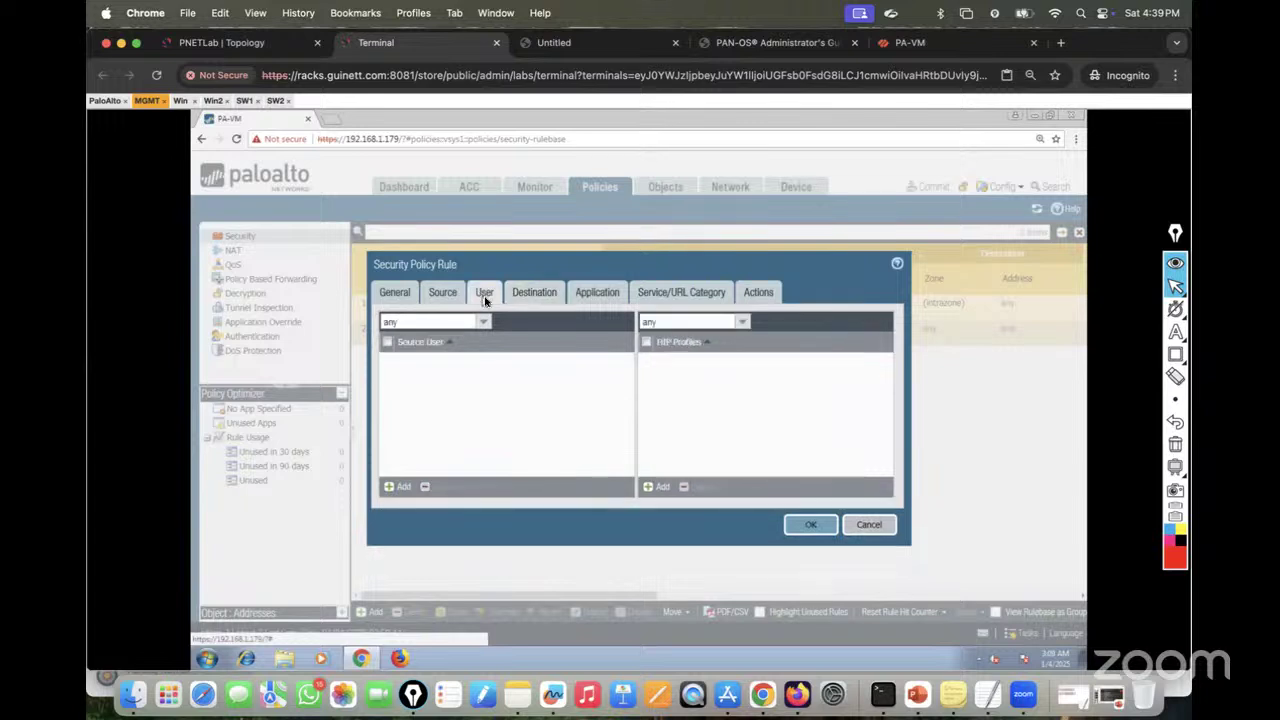
click(543, 293)
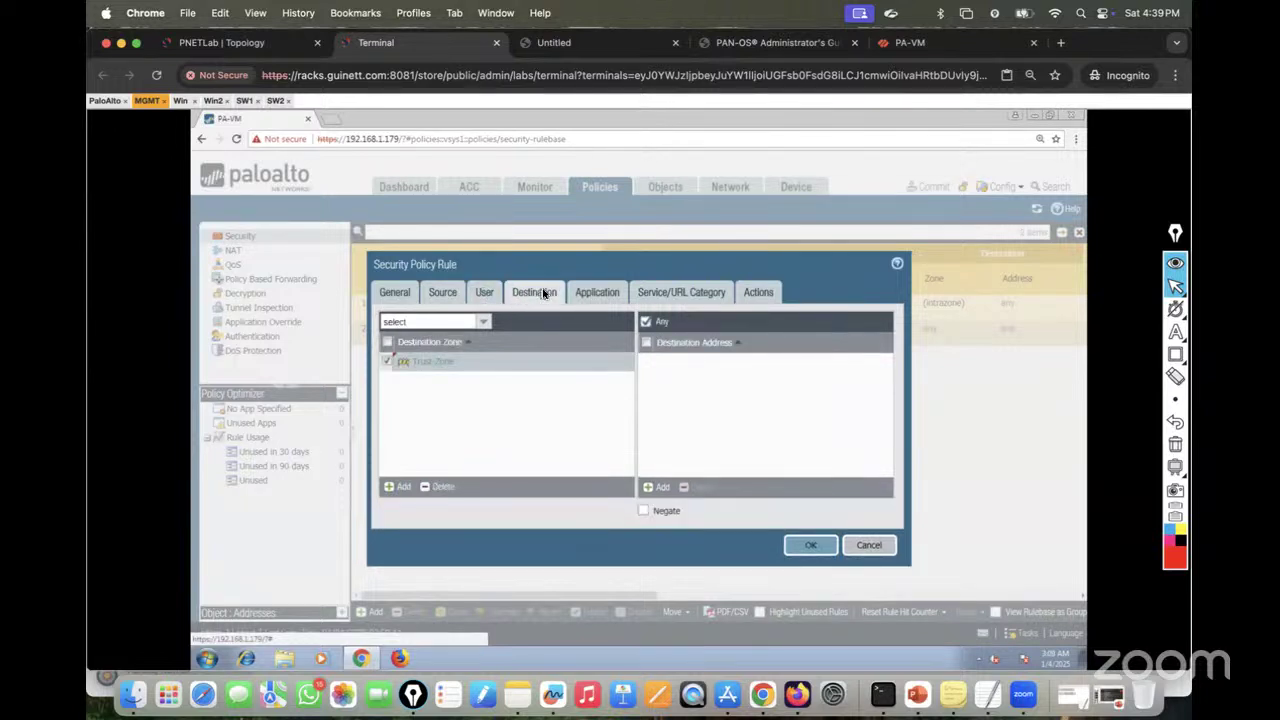
click(651, 487)
text(10)
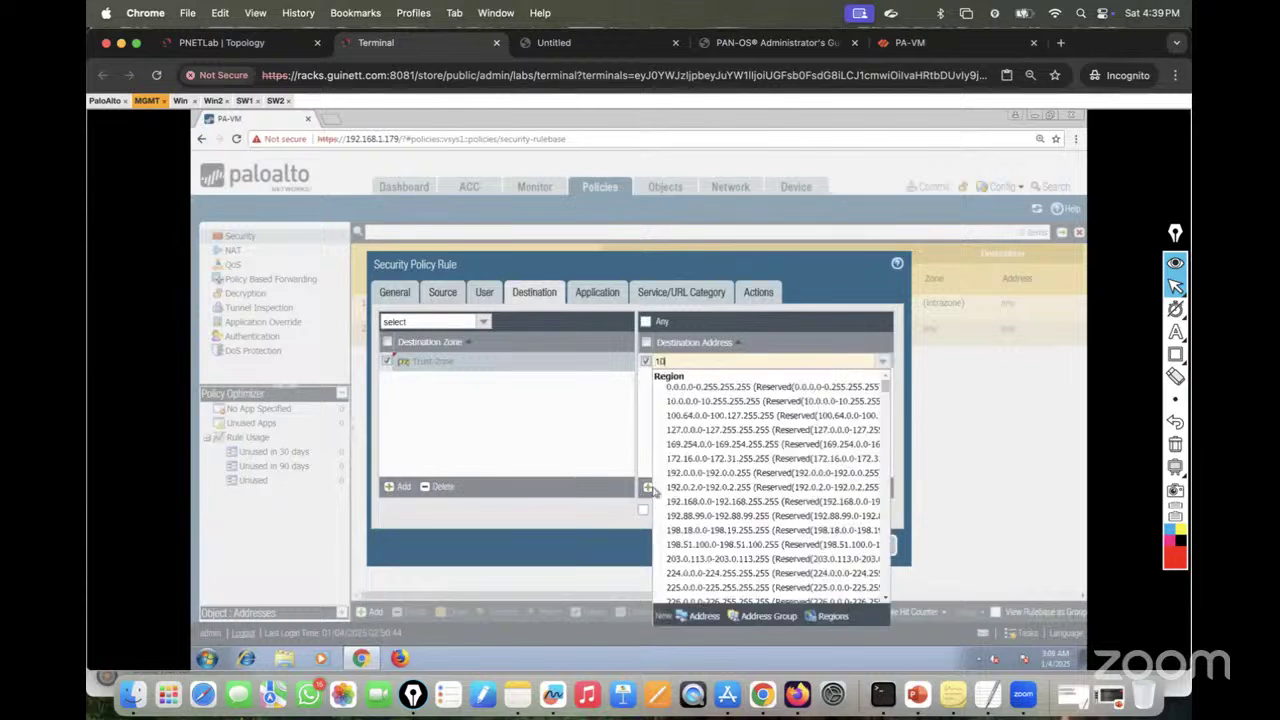
text( 1)
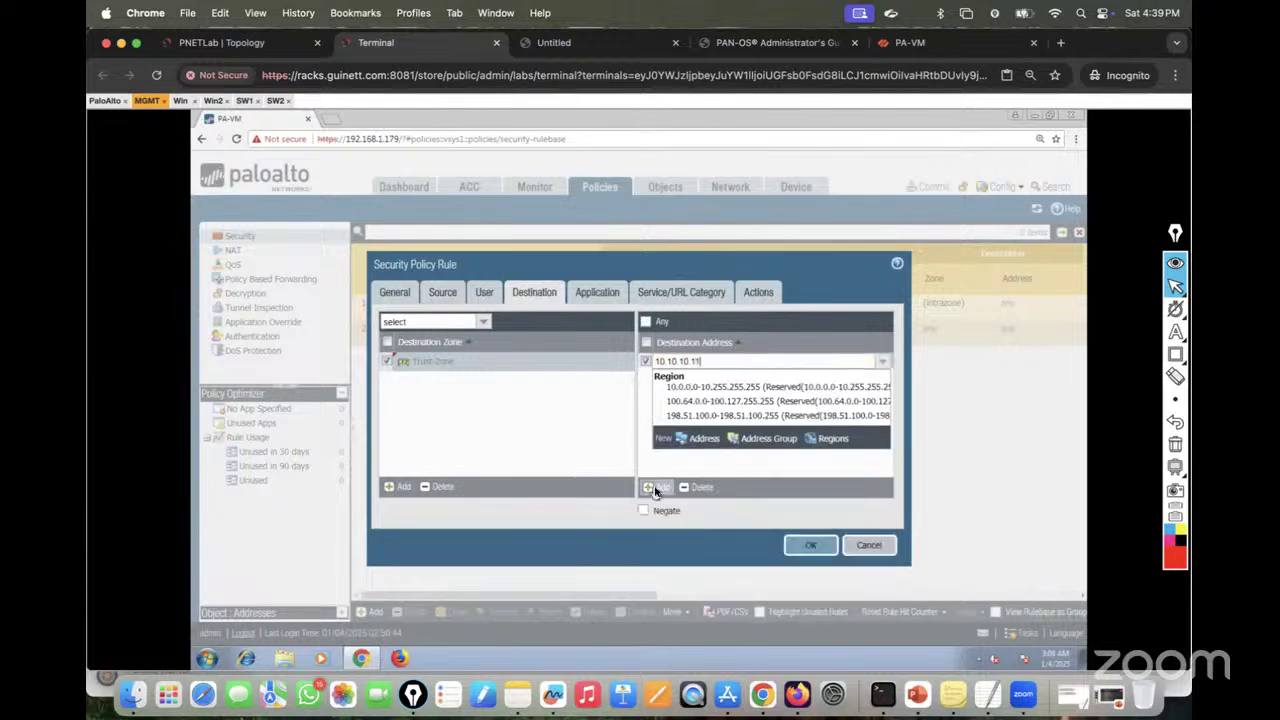
text(0.10.11)
click(683, 443)
Step: Confirm the rule's action is Allow and save it to the top of the rulebase
click(598, 293)
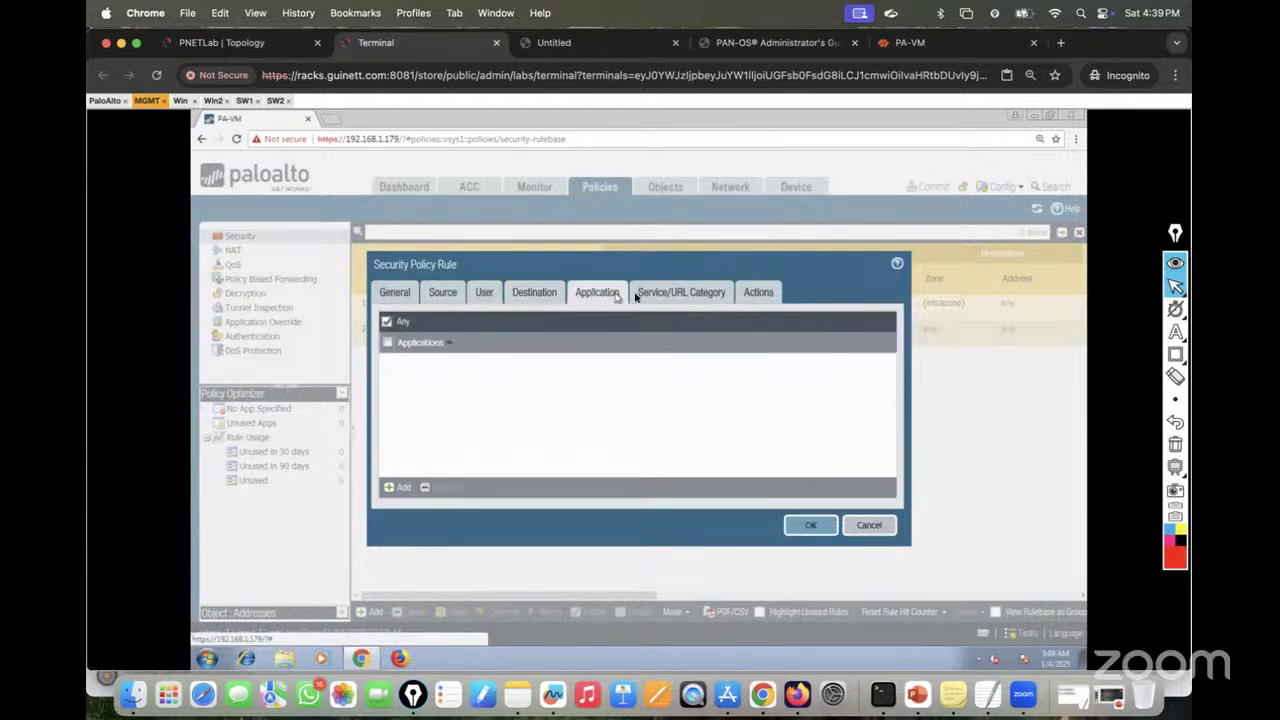
click(652, 295)
click(752, 292)
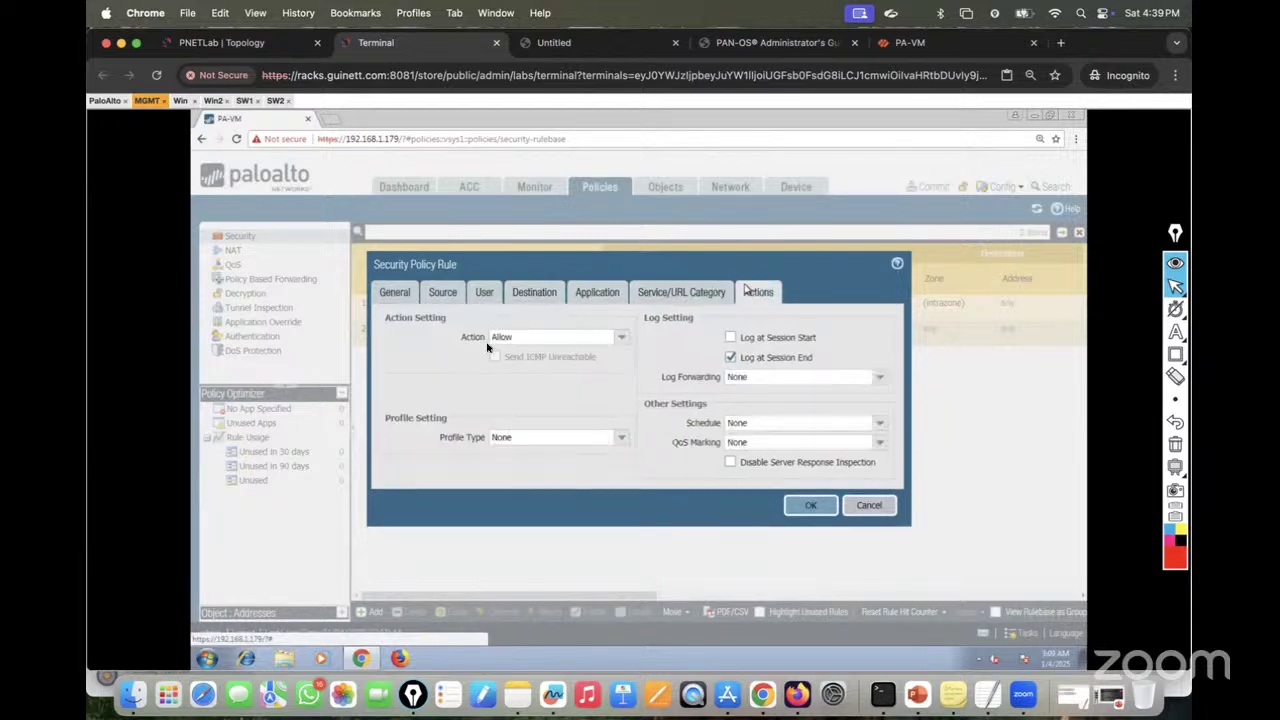
click(804, 504)
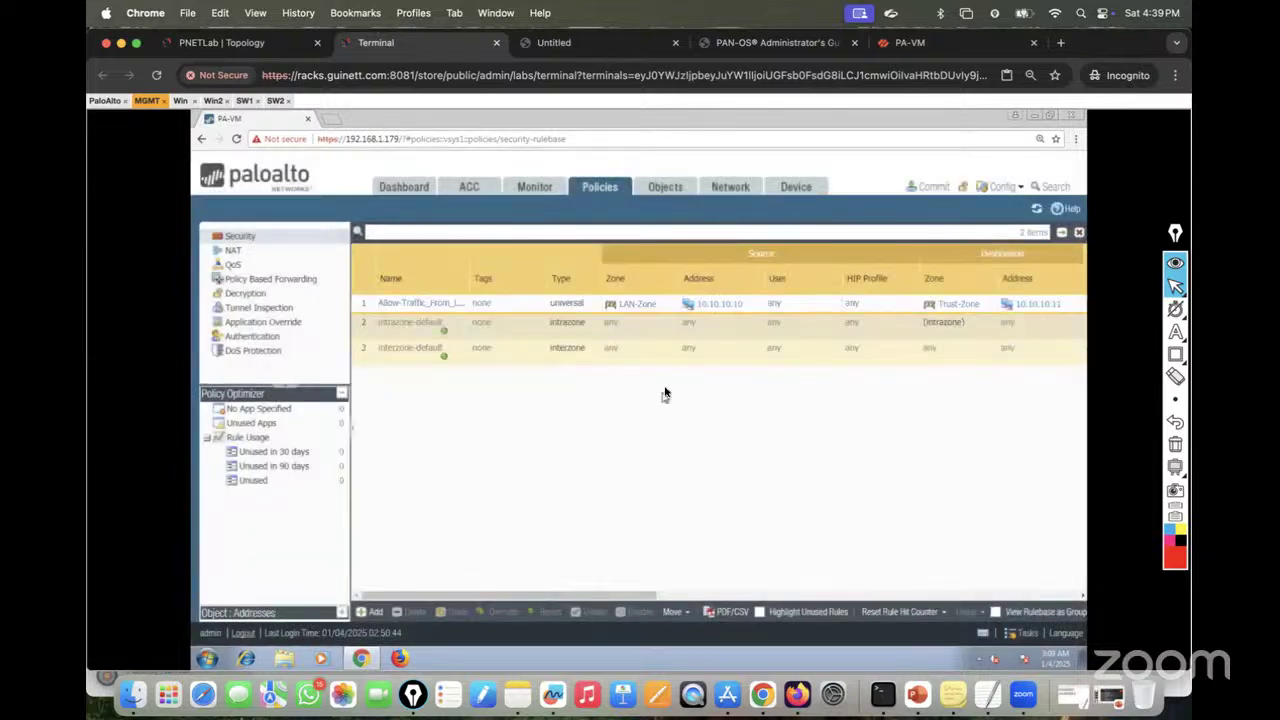
Step: Commit the new allow rule, checking the Win and Win2 pings while it completes successfully
click(938, 189)
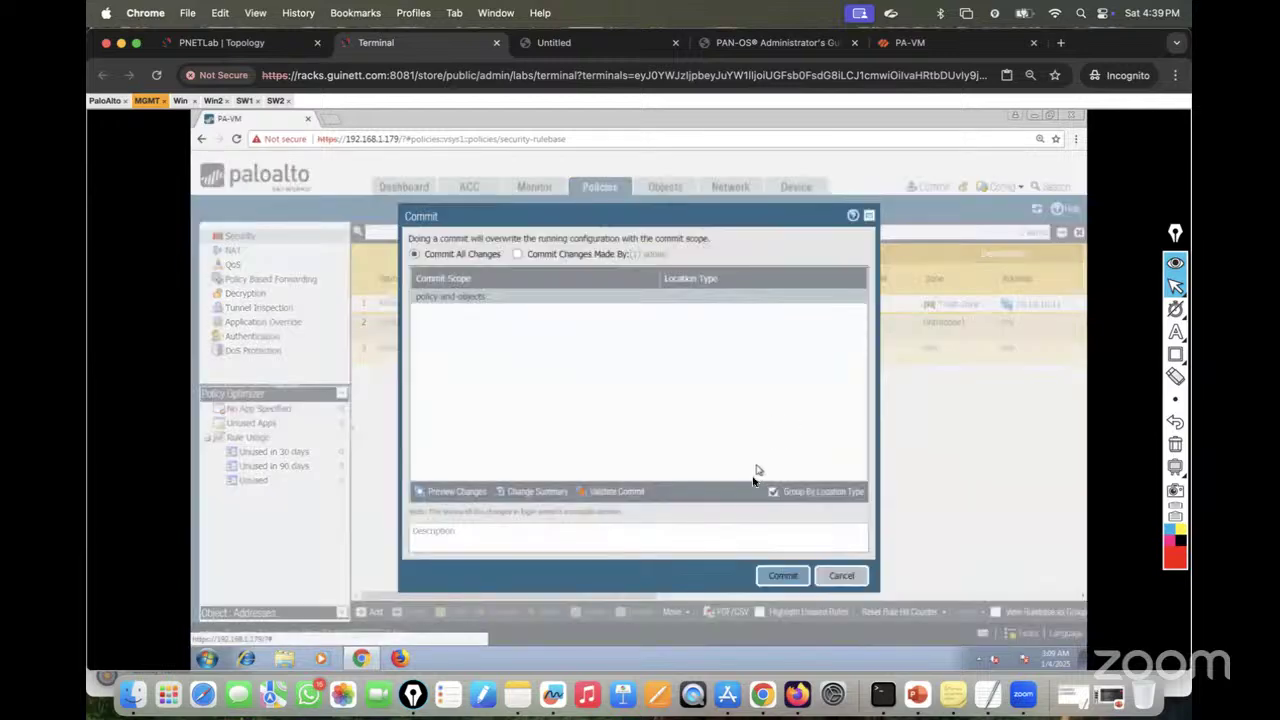
click(783, 576)
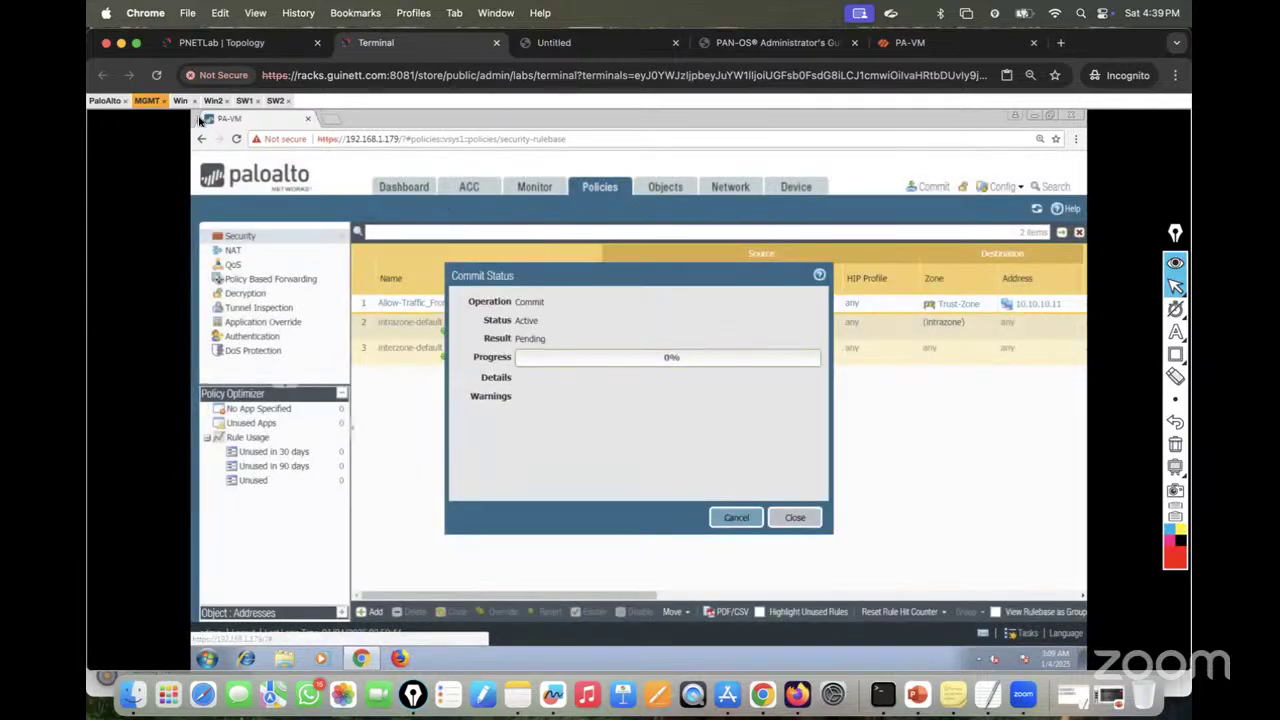
click(180, 100)
click(213, 100)
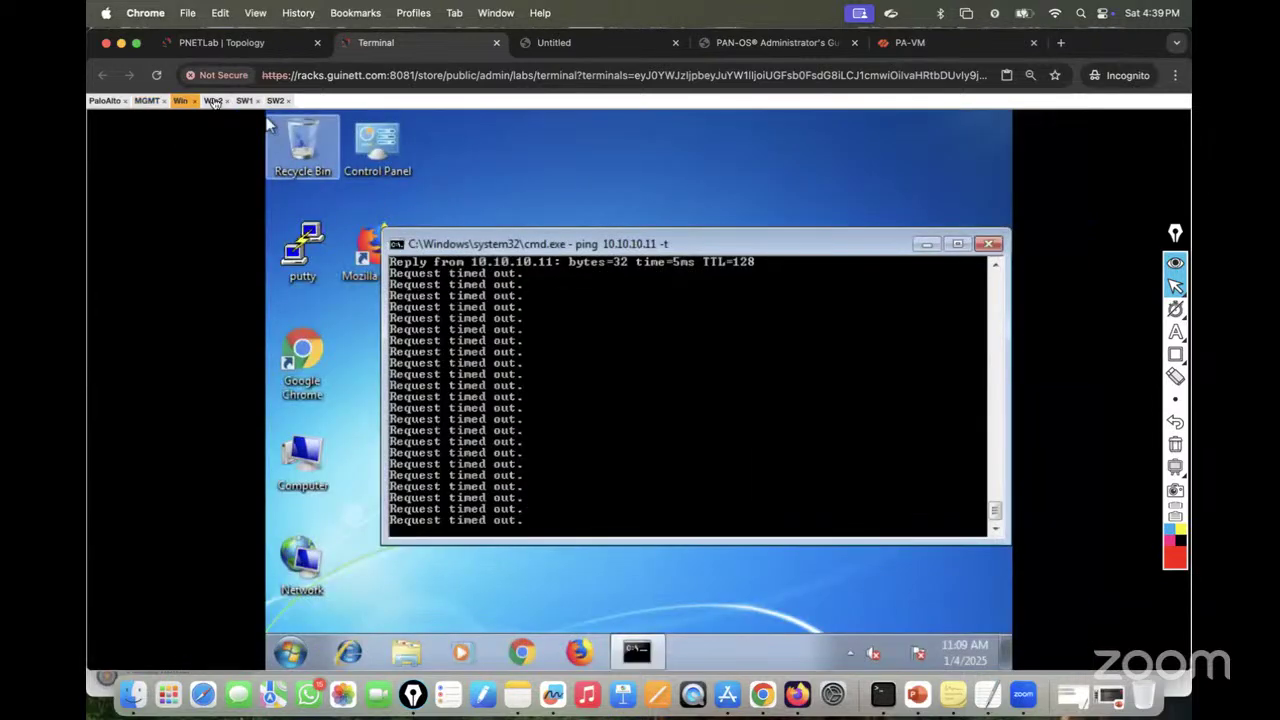
click(146, 101)
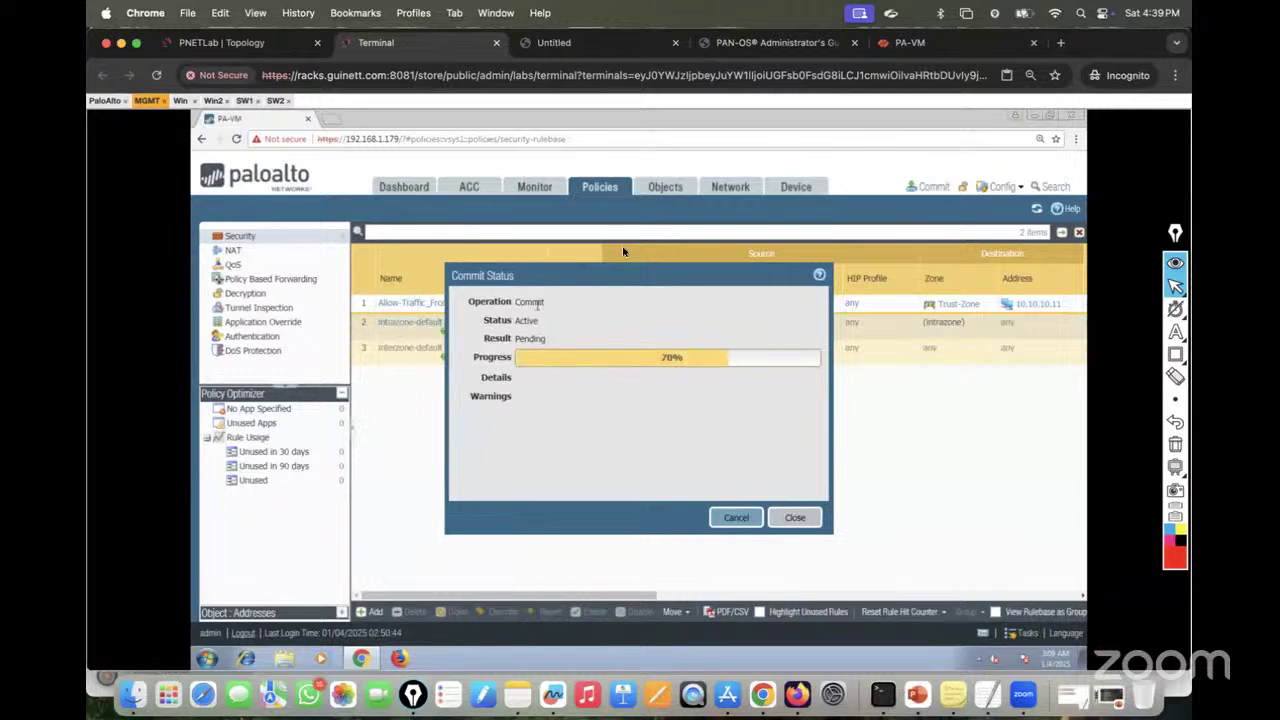
drag(590, 274, 607, 225)
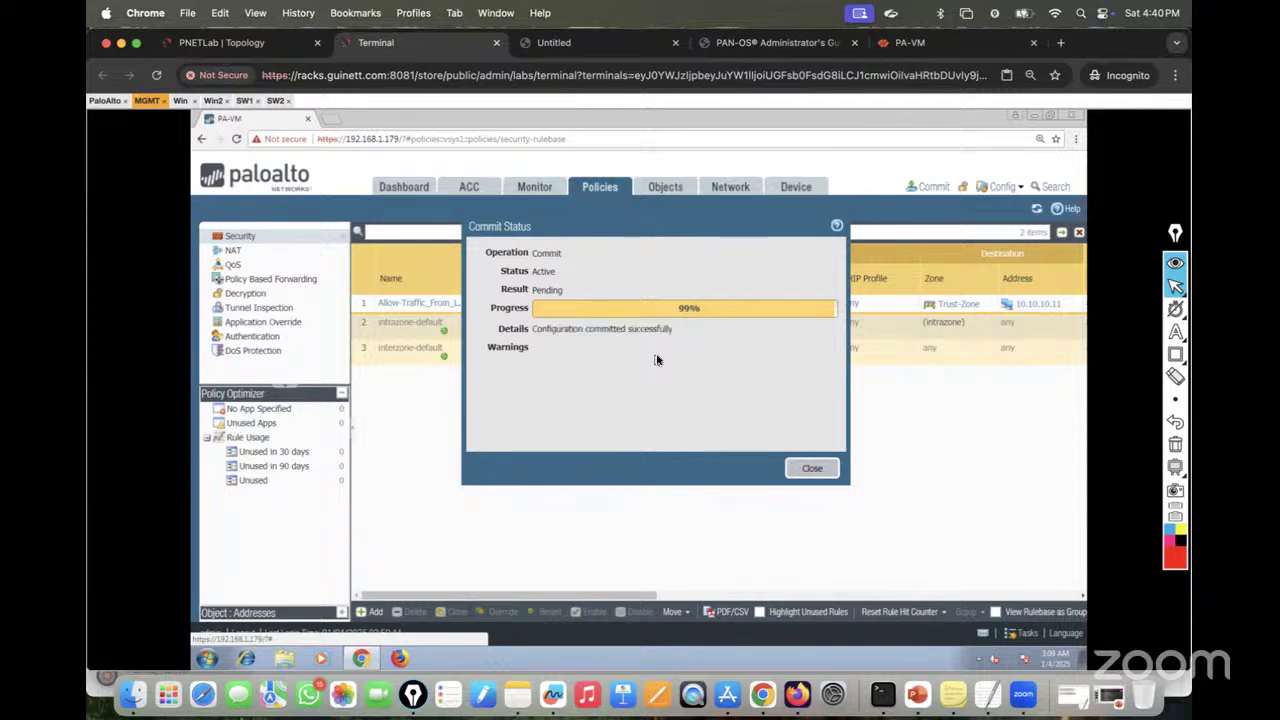
Step: Compare pings: Win gets replies from 10.10.10.11, while Win2's pings to 10.10.10.10 still time out
click(182, 102)
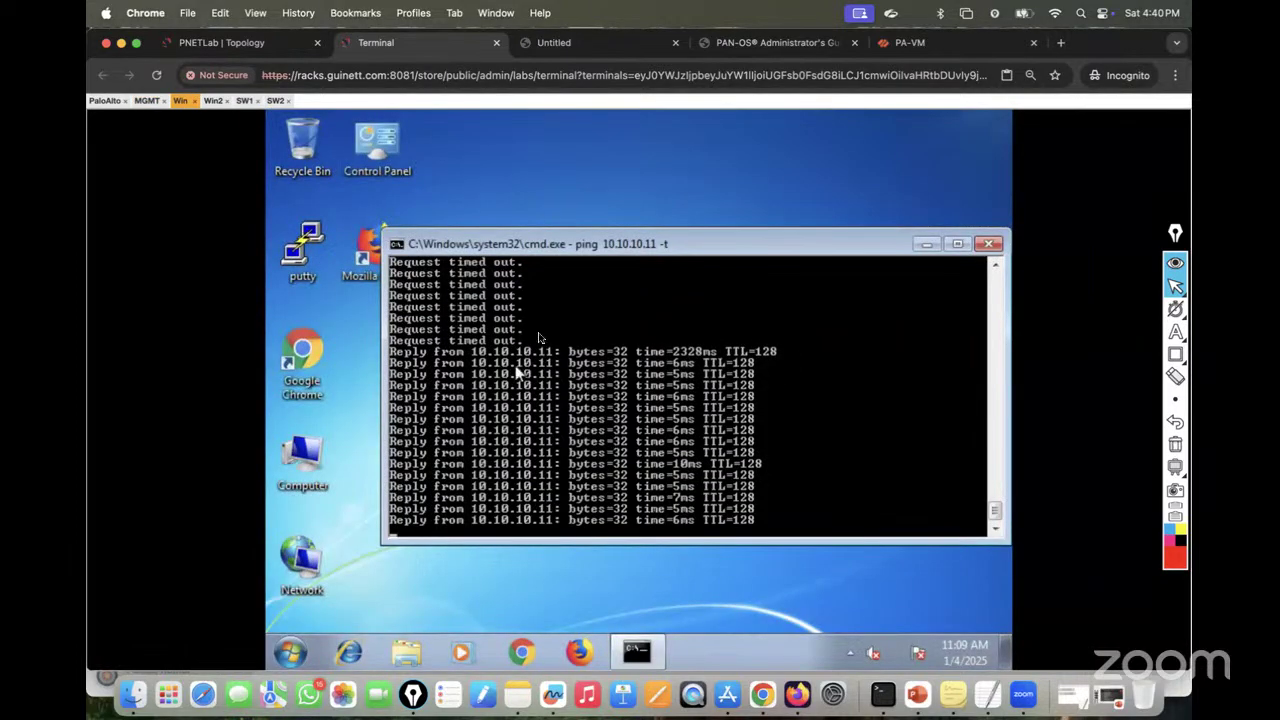
click(214, 101)
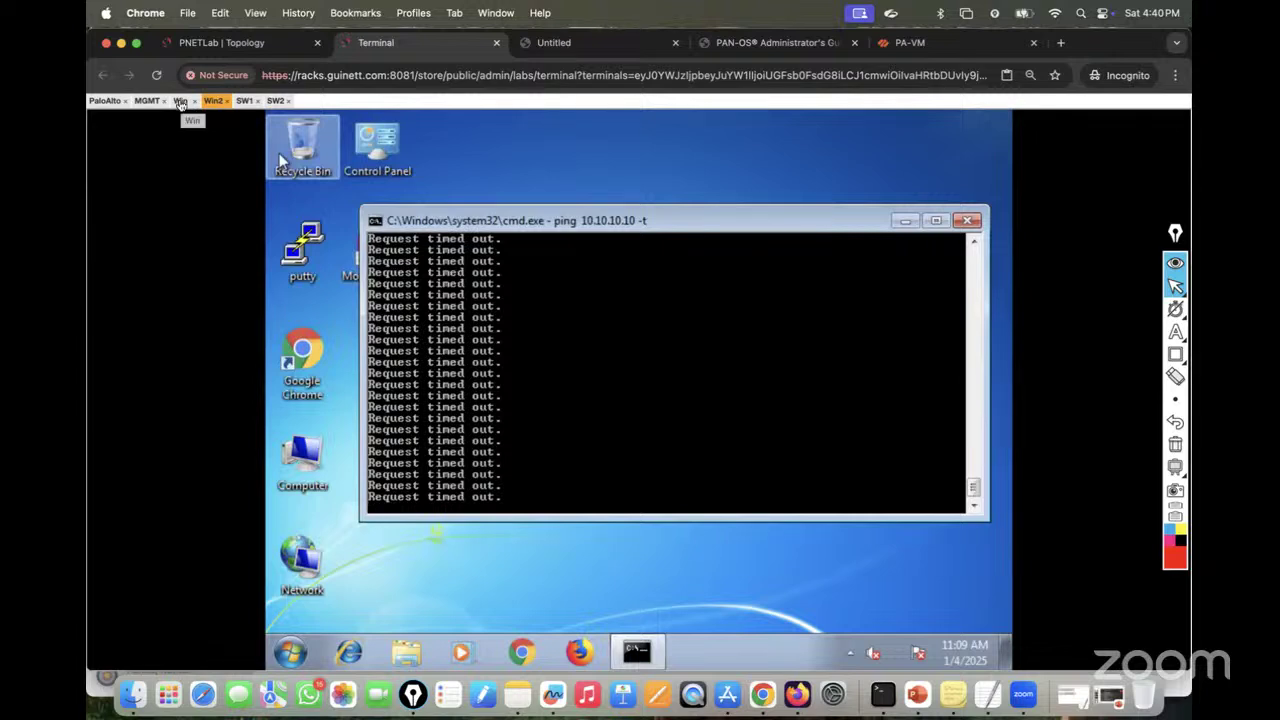
click(180, 101)
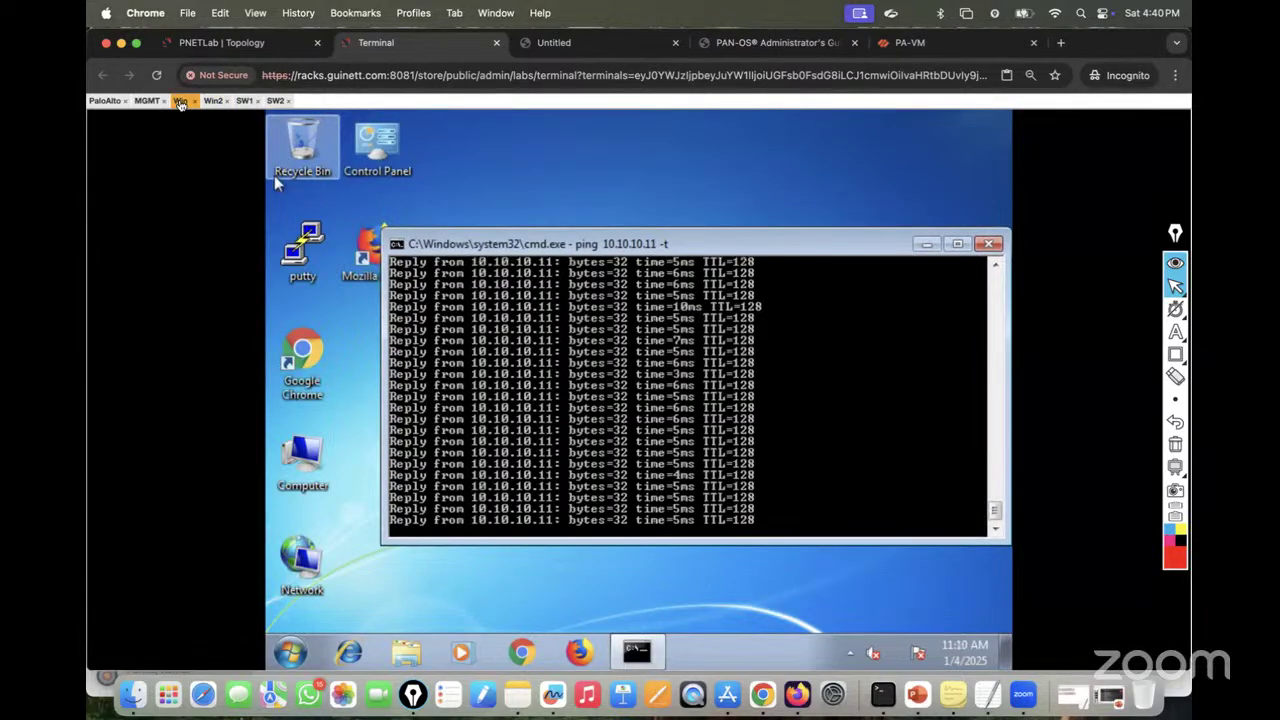
Step: Review the topology and PA-VM dashboard, recheck Win2, then return to the firewall's web interface
click(212, 43)
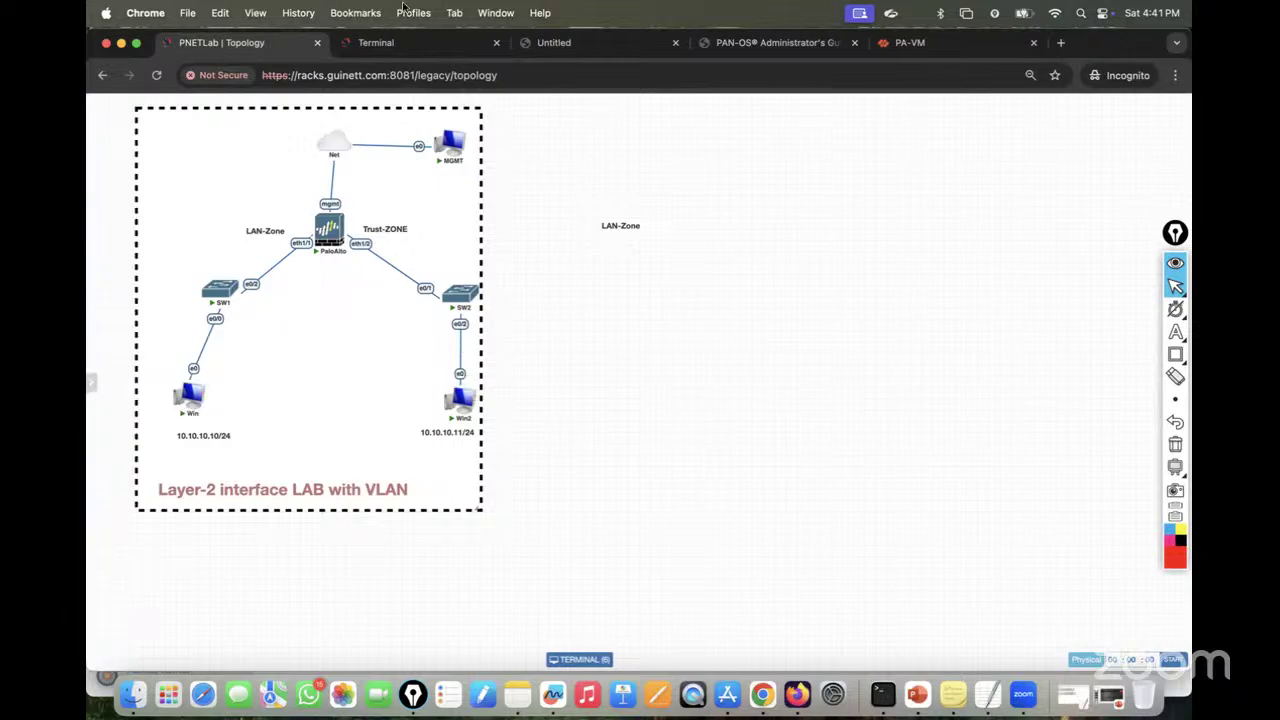
click(376, 43)
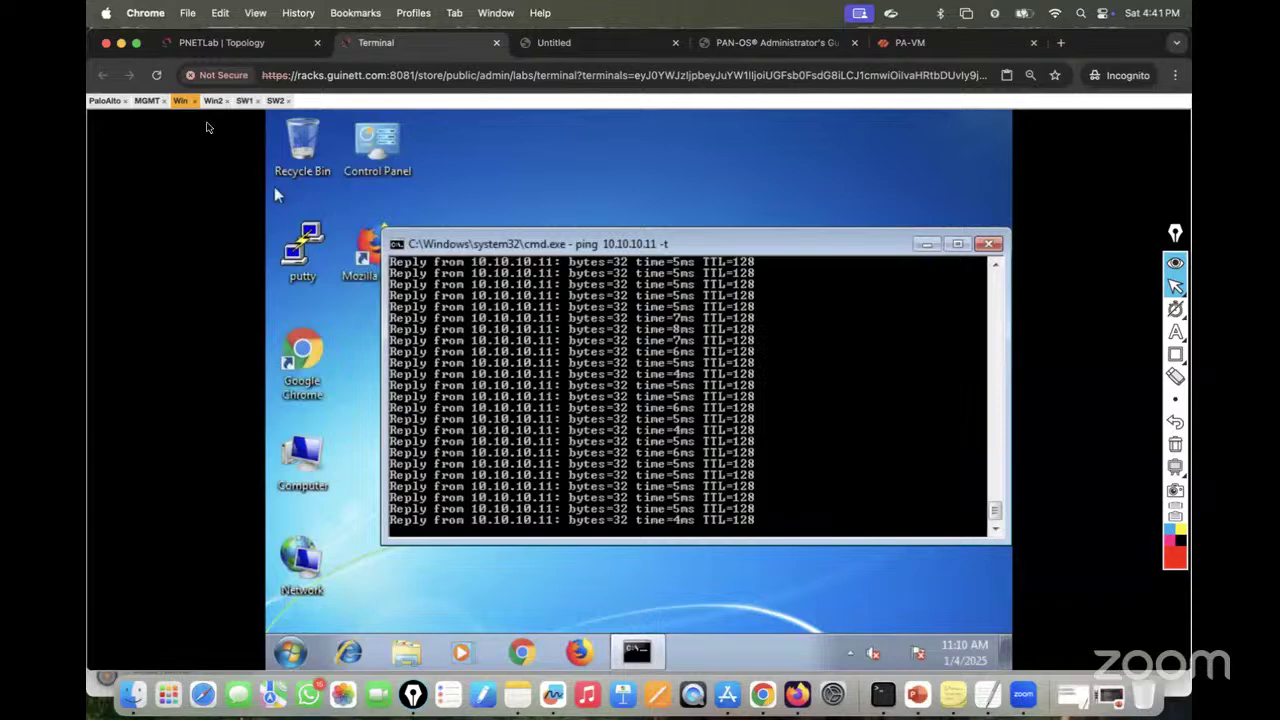
click(213, 100)
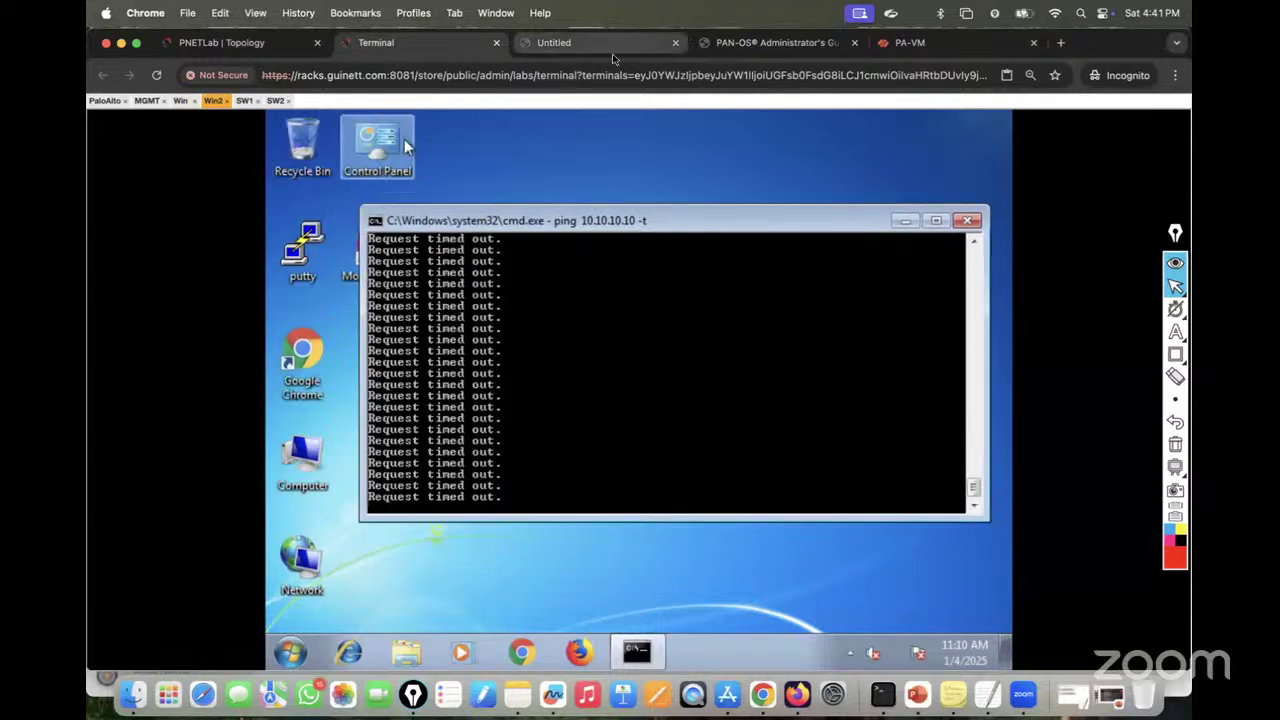
click(910, 43)
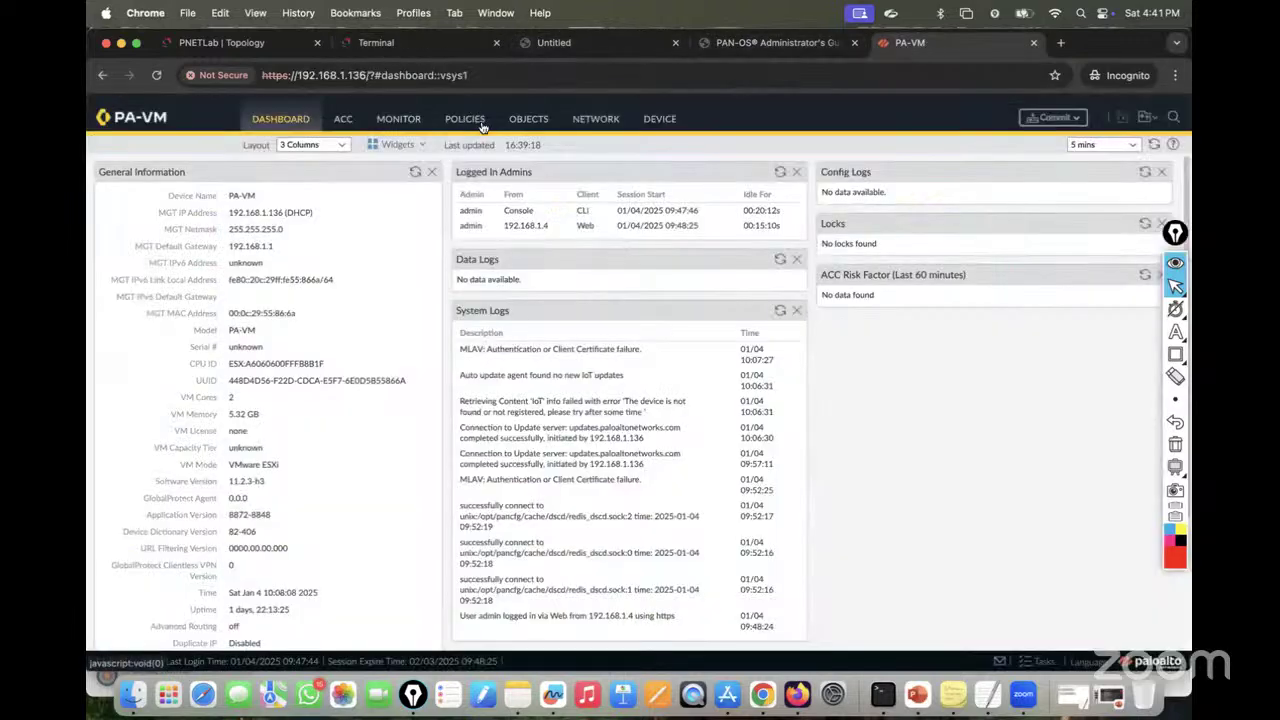
click(376, 48)
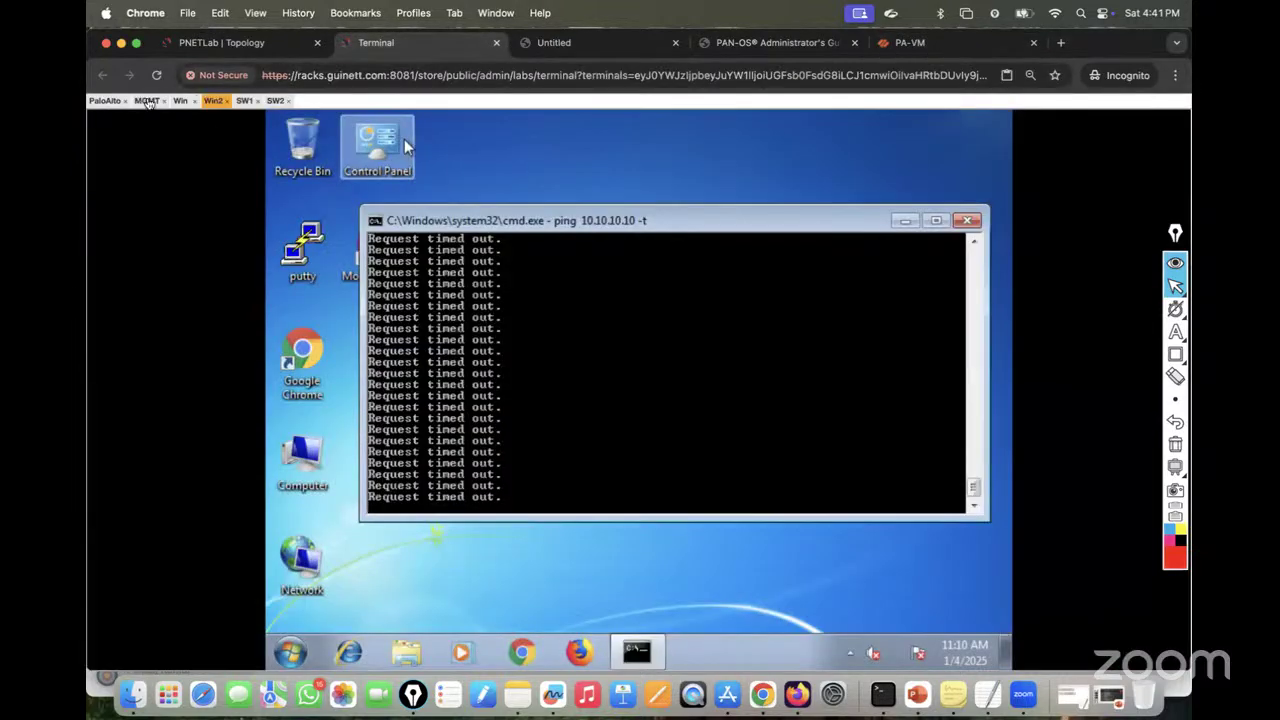
click(146, 101)
Step: Dismiss the commit status and type a draft name beginning 'Allow from' for the new rule
click(808, 468)
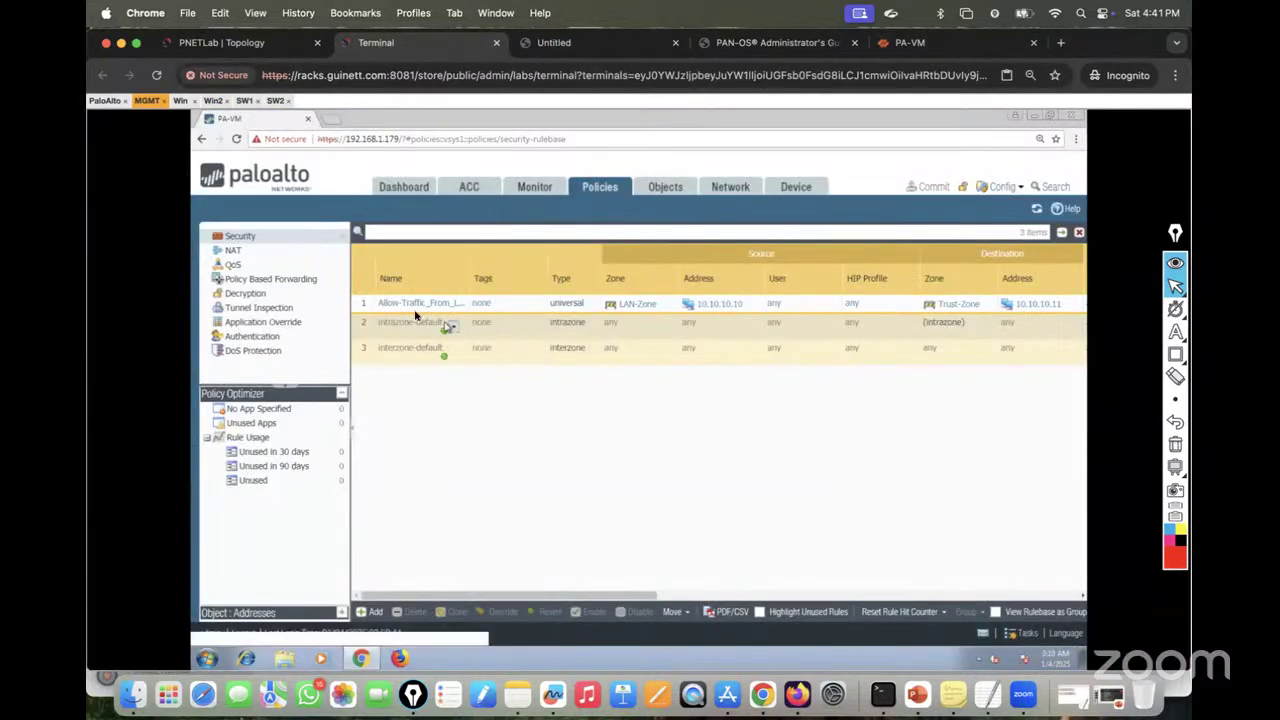
click(372, 308)
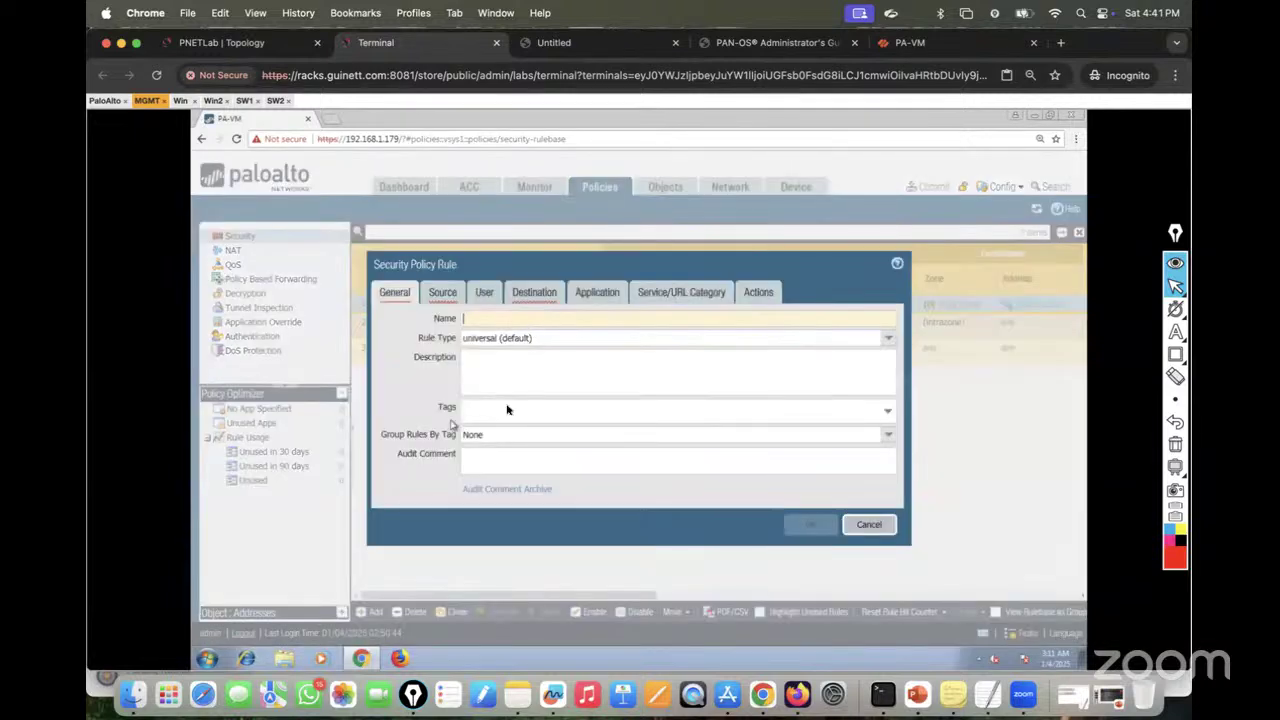
text(Al)
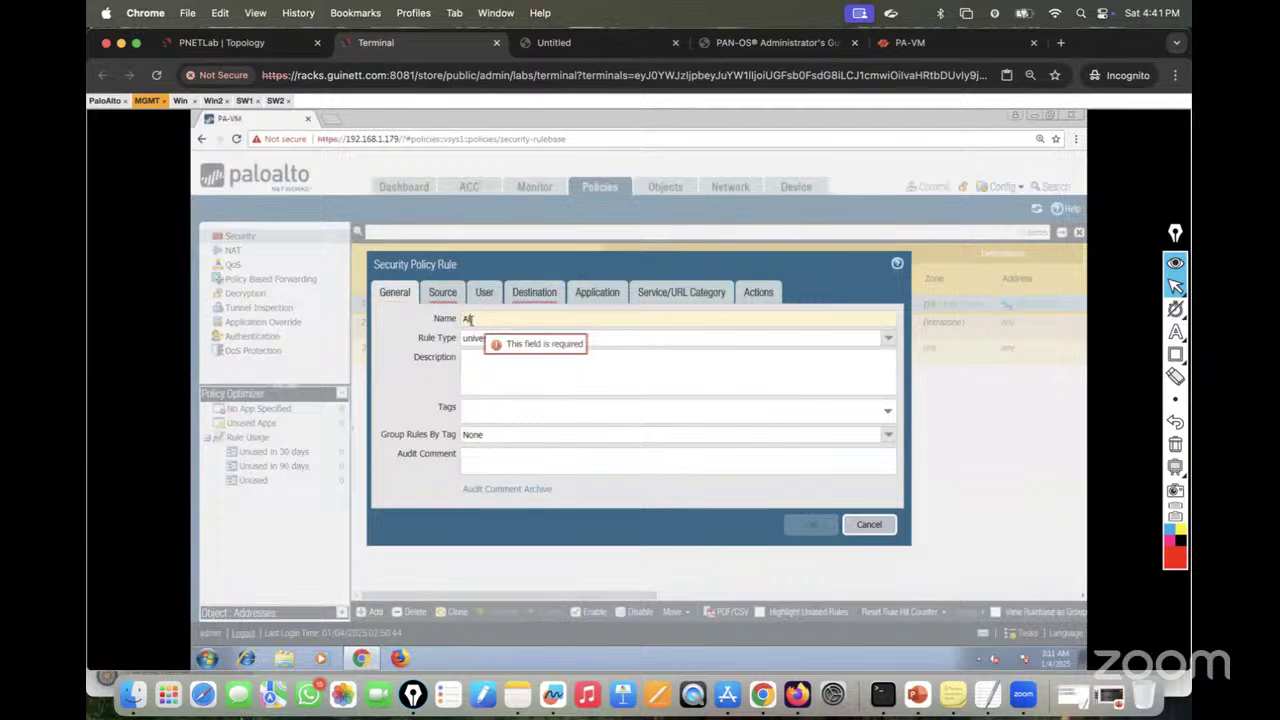
text(low)
key(BackSpace)
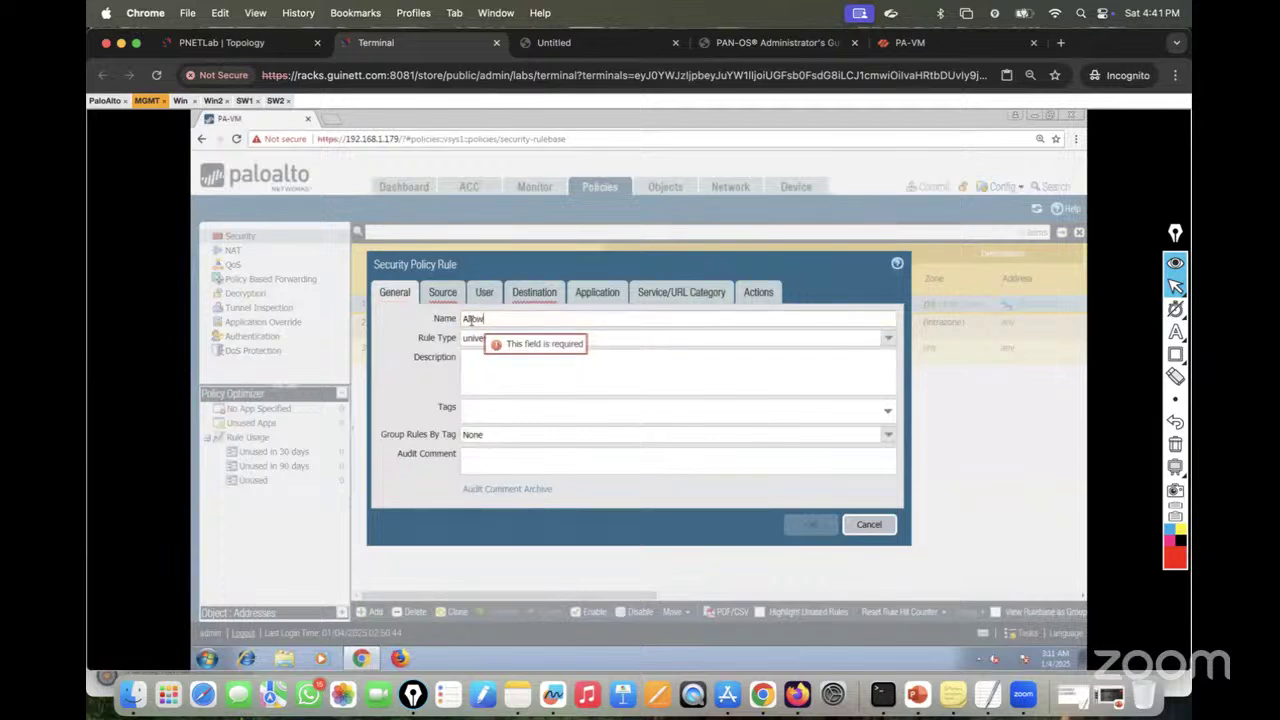
text(fro)
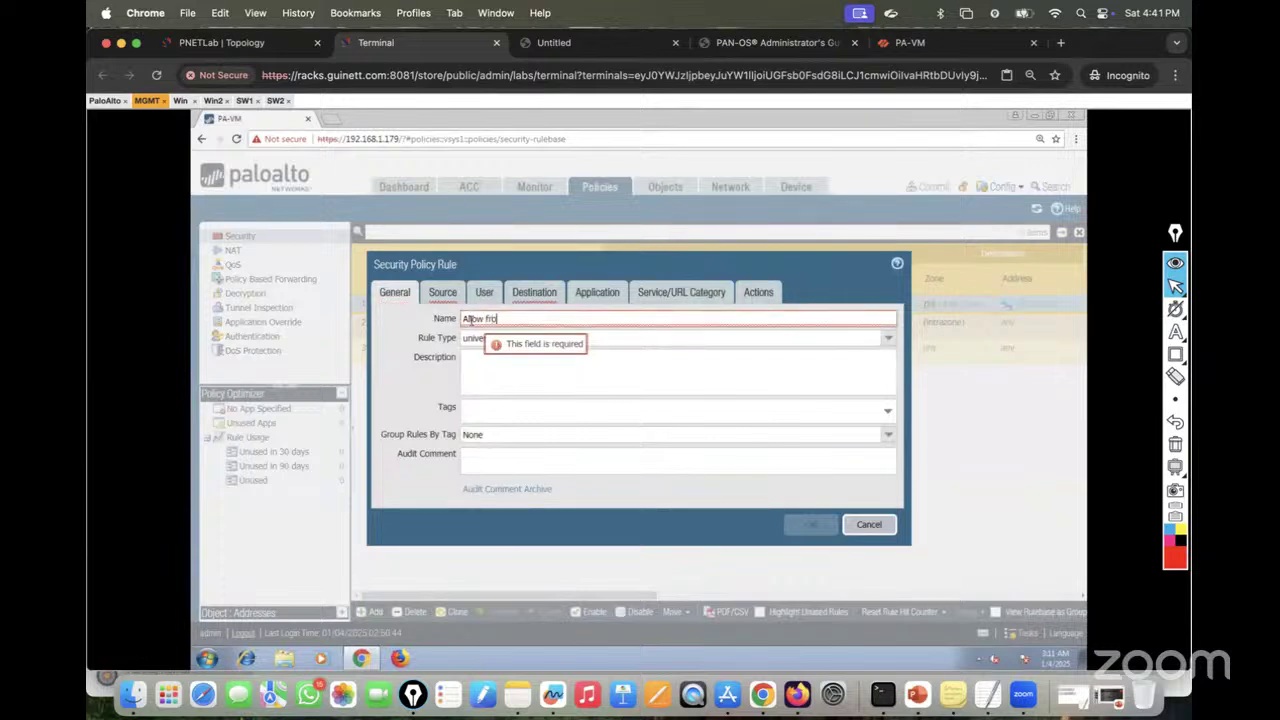
text(m DMZ)
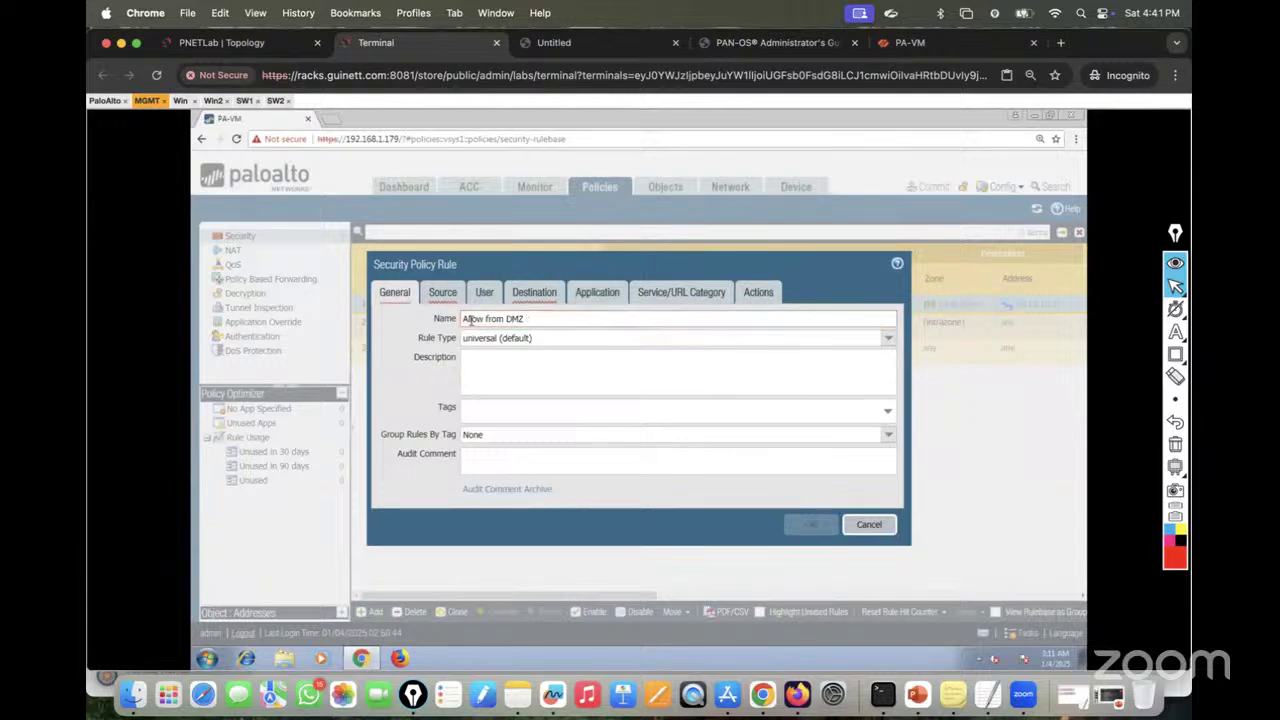
key(BackSpace)
key(BackSpace)
key(BackSpace)
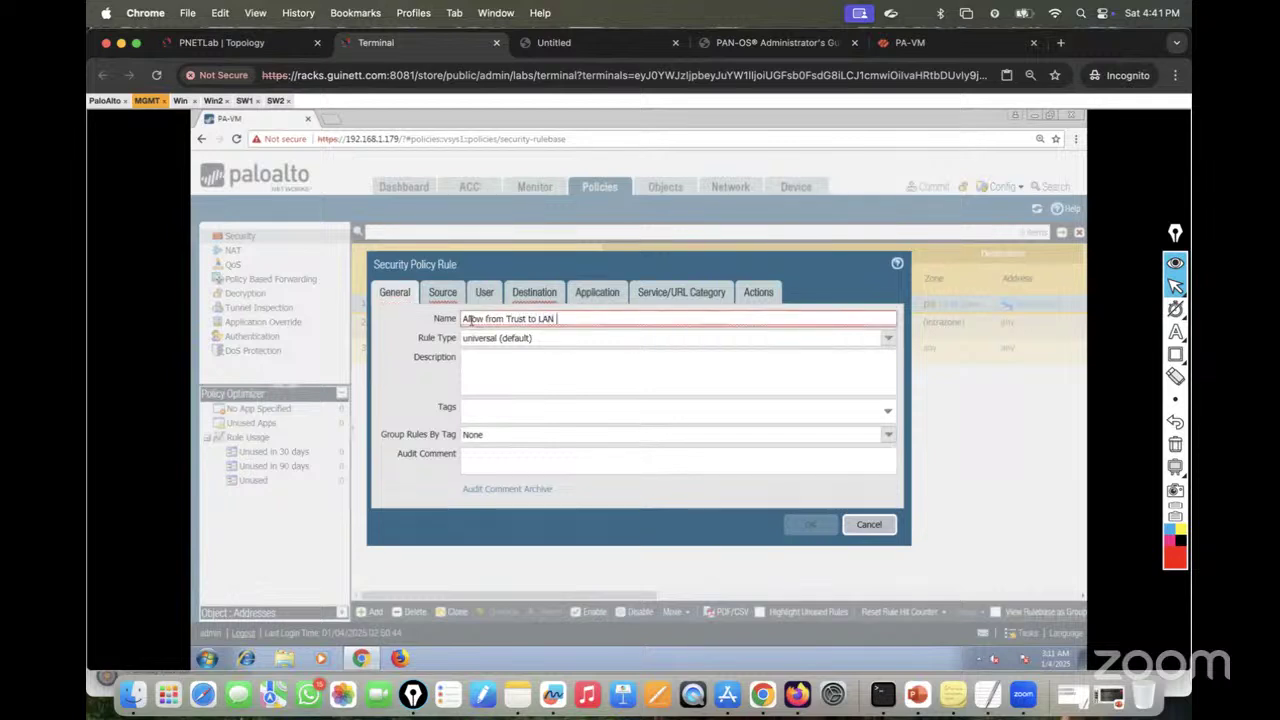
Step: Correct the rule name to Allow_from_Trust-to-LAN, replacing spaces and removing the trailing space
mouse_move(489, 322)
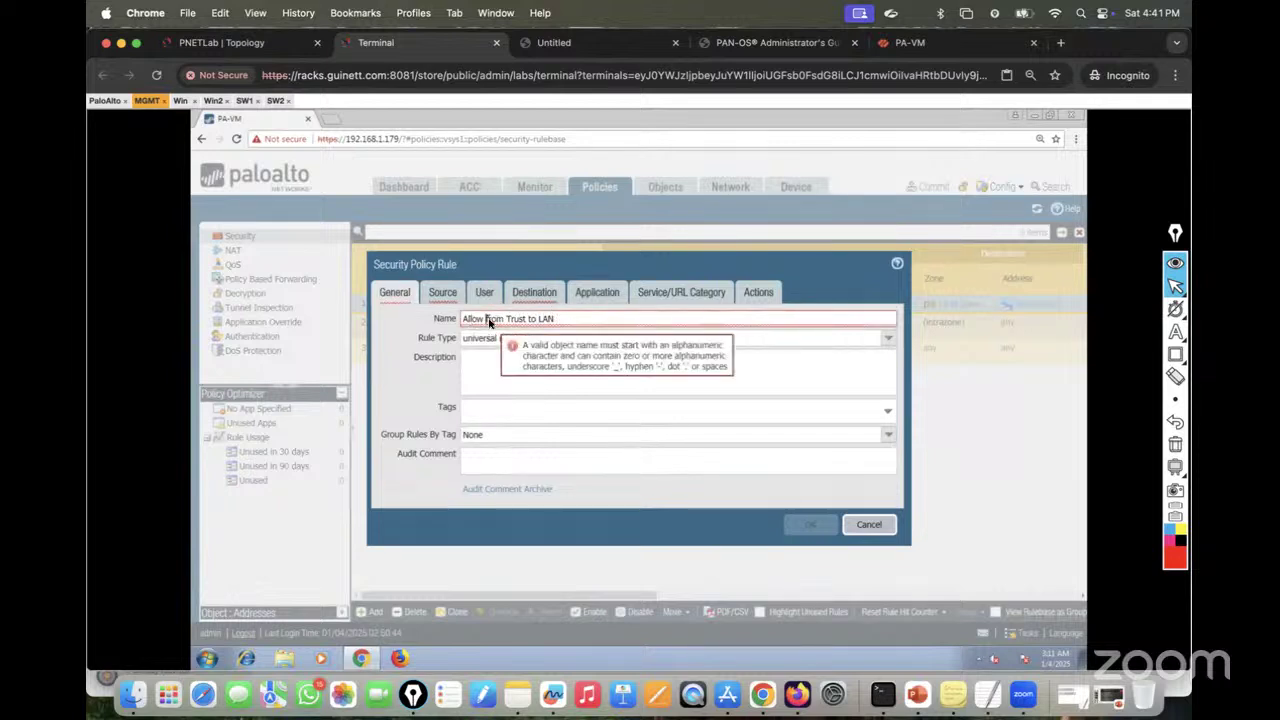
key(BackSpace)
text(_)
key(BackSpace)
text(_)
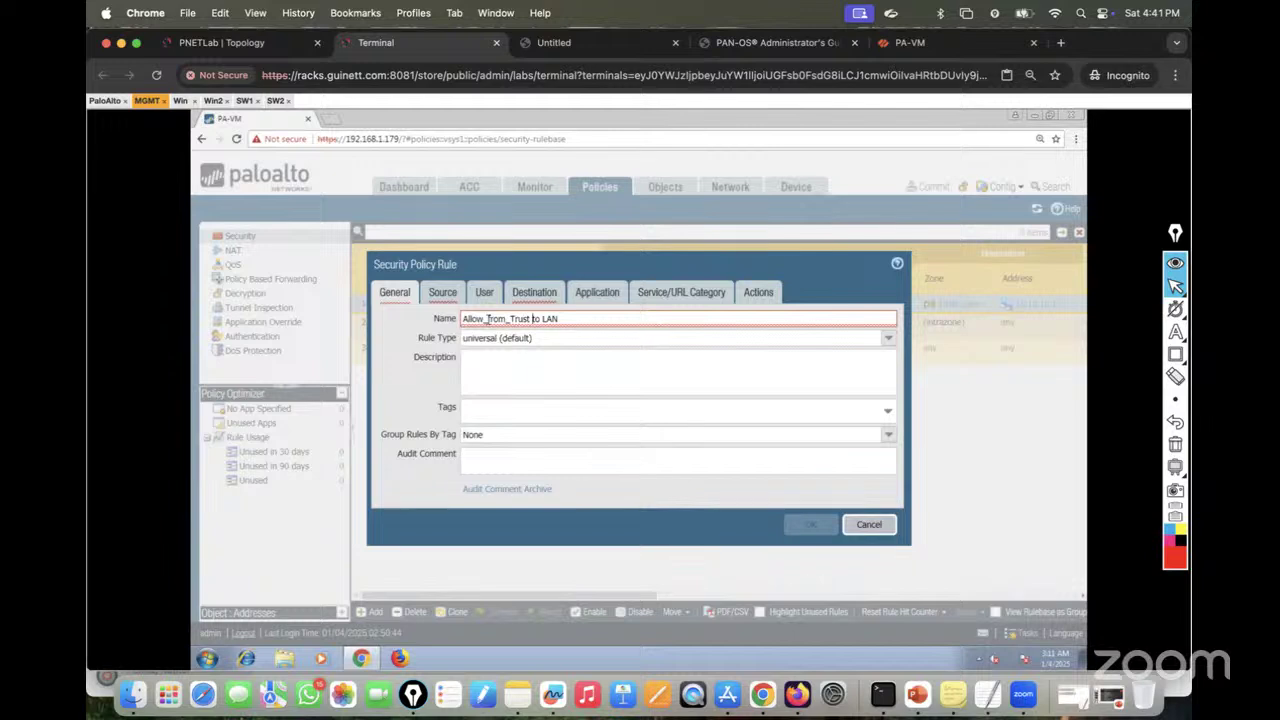
key(BackSpace)
text(-to-)
mouse_move(571, 327)
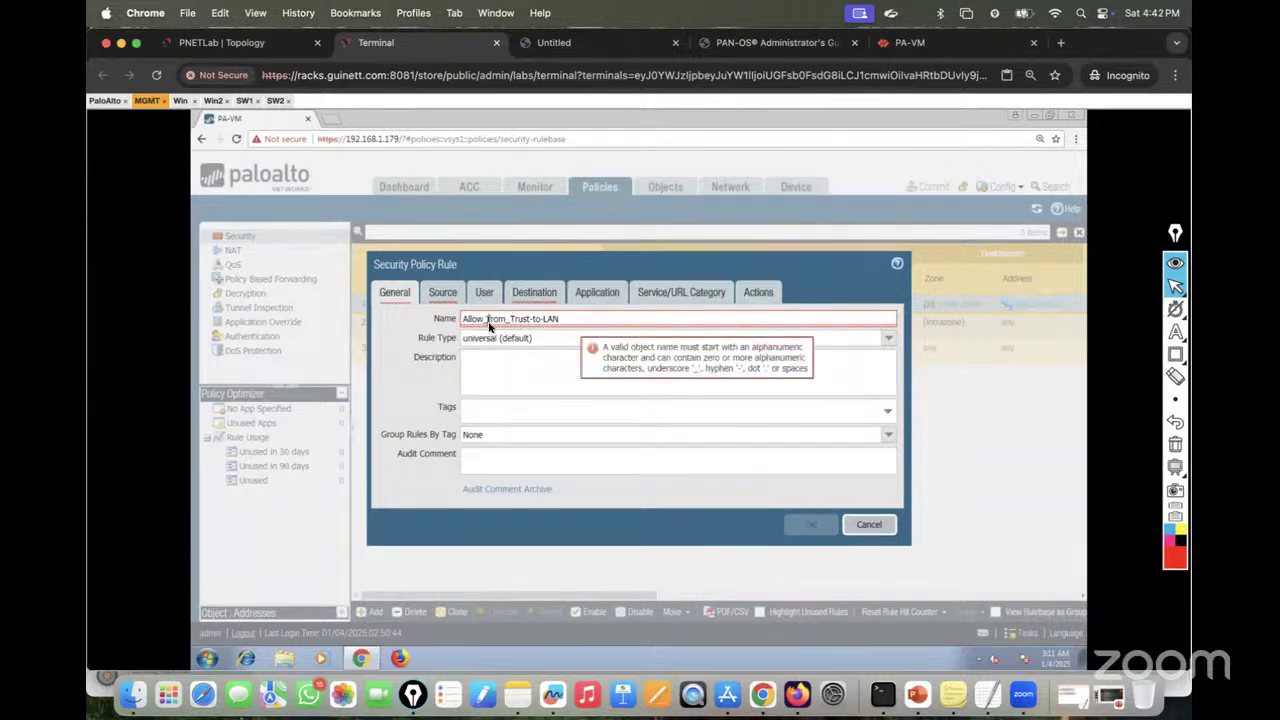
click(571, 322)
key(BackSpace)
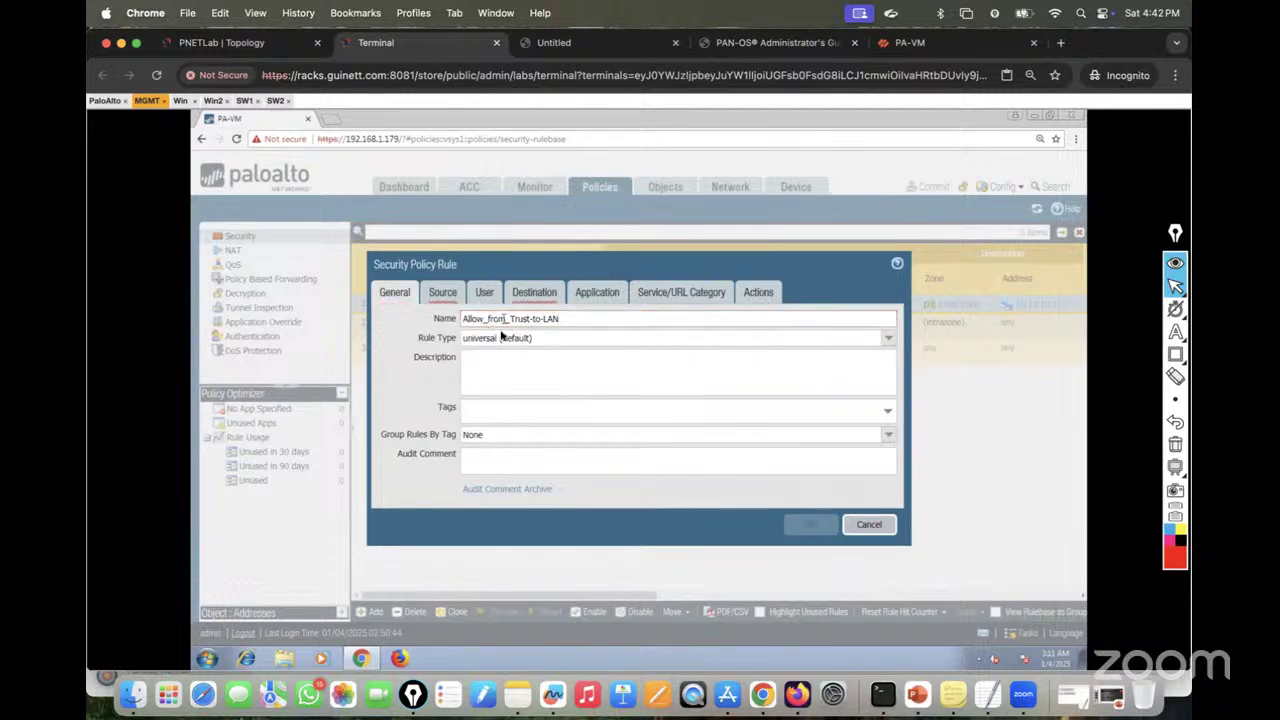
Step: Set the rule's source to Trust-Zone with address 10.10.10.11
click(440, 298)
click(400, 487)
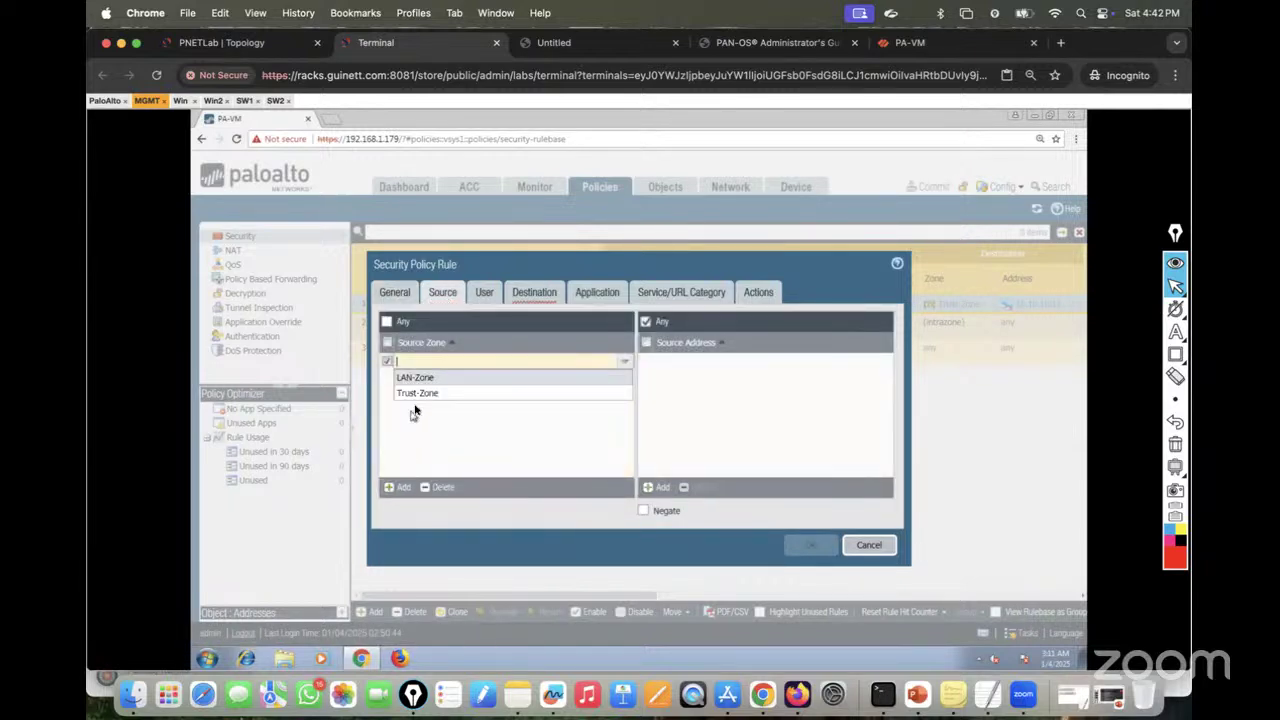
click(416, 396)
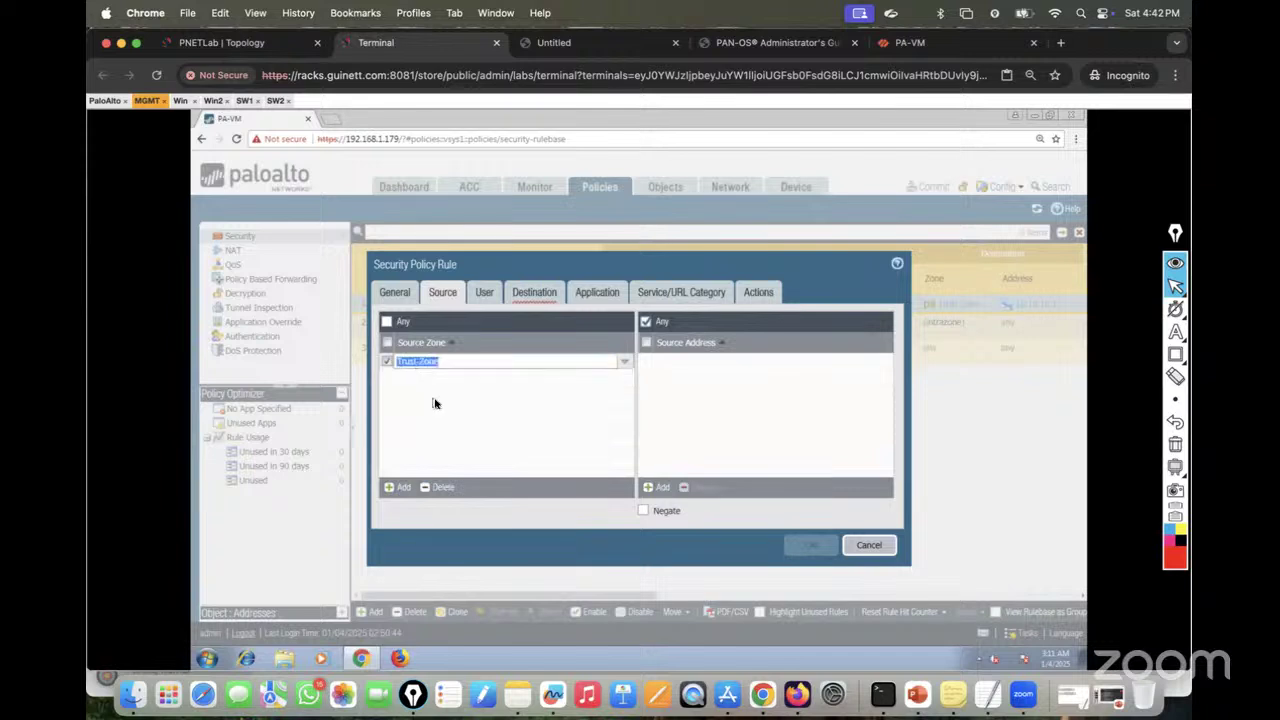
click(660, 488)
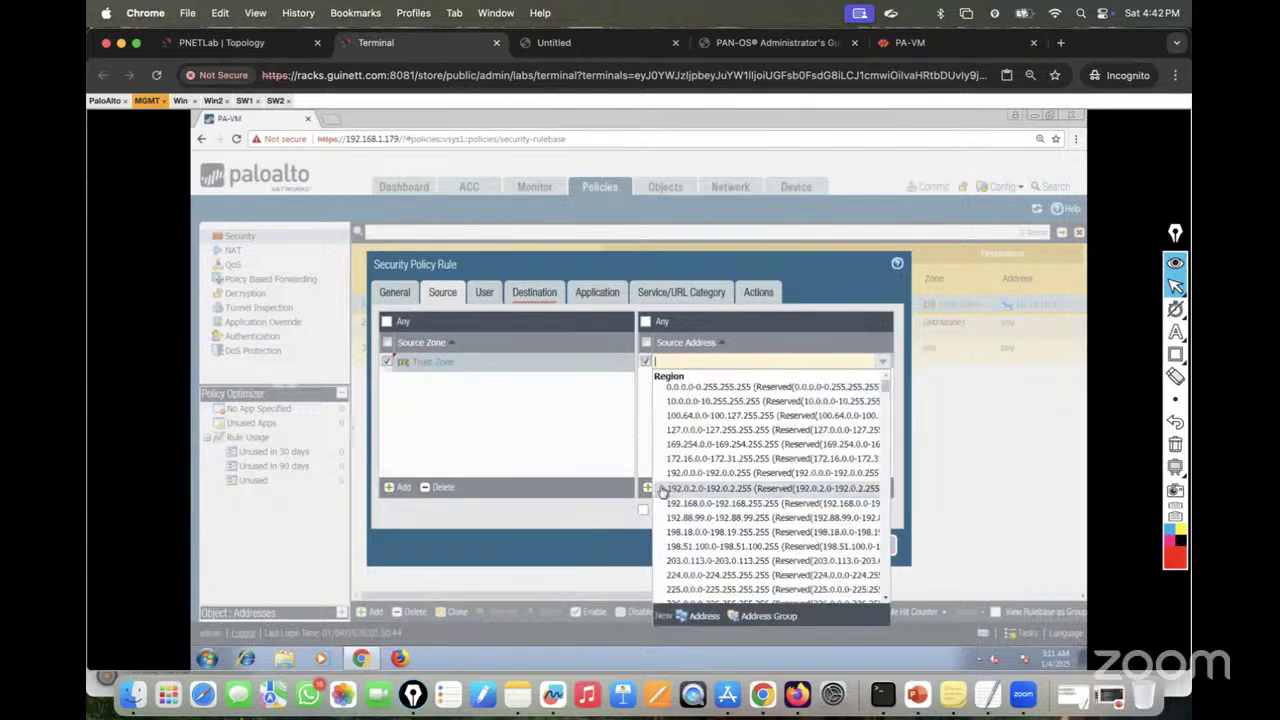
text(10.10.10.11)
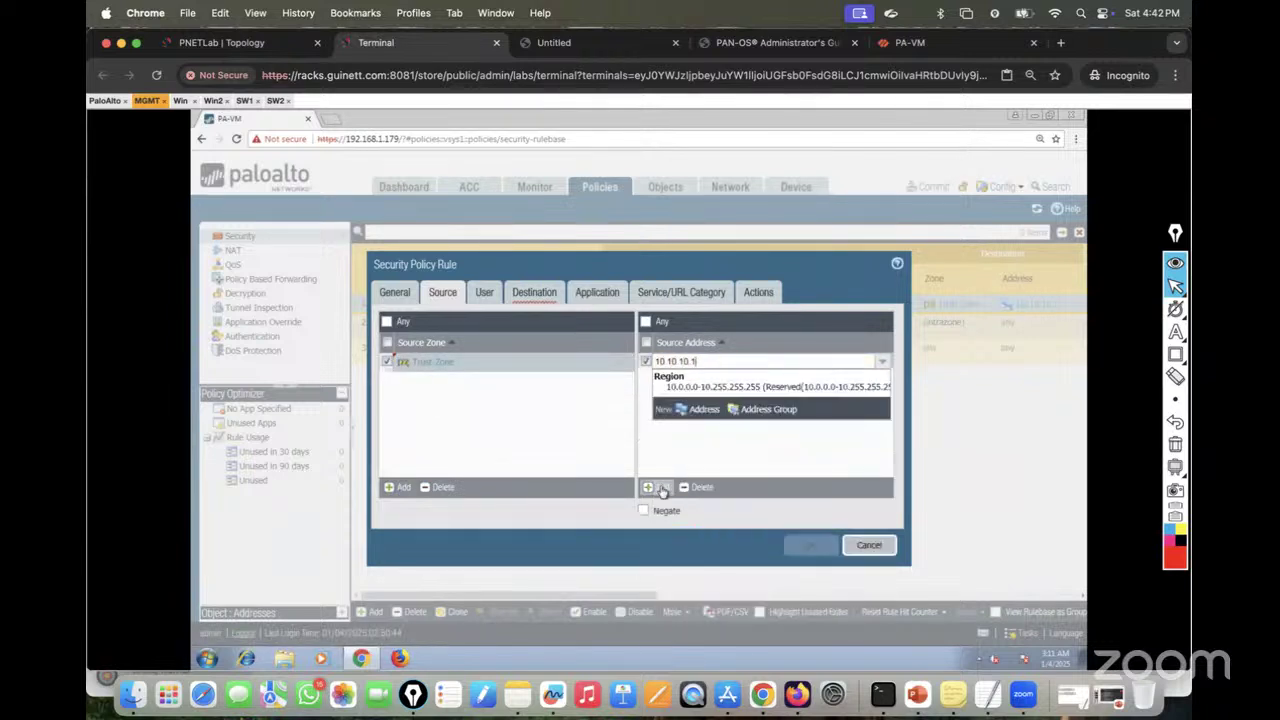
Step: Set the rule's destination to LAN-Zone with address 10.10.10.10
click(532, 292)
click(396, 486)
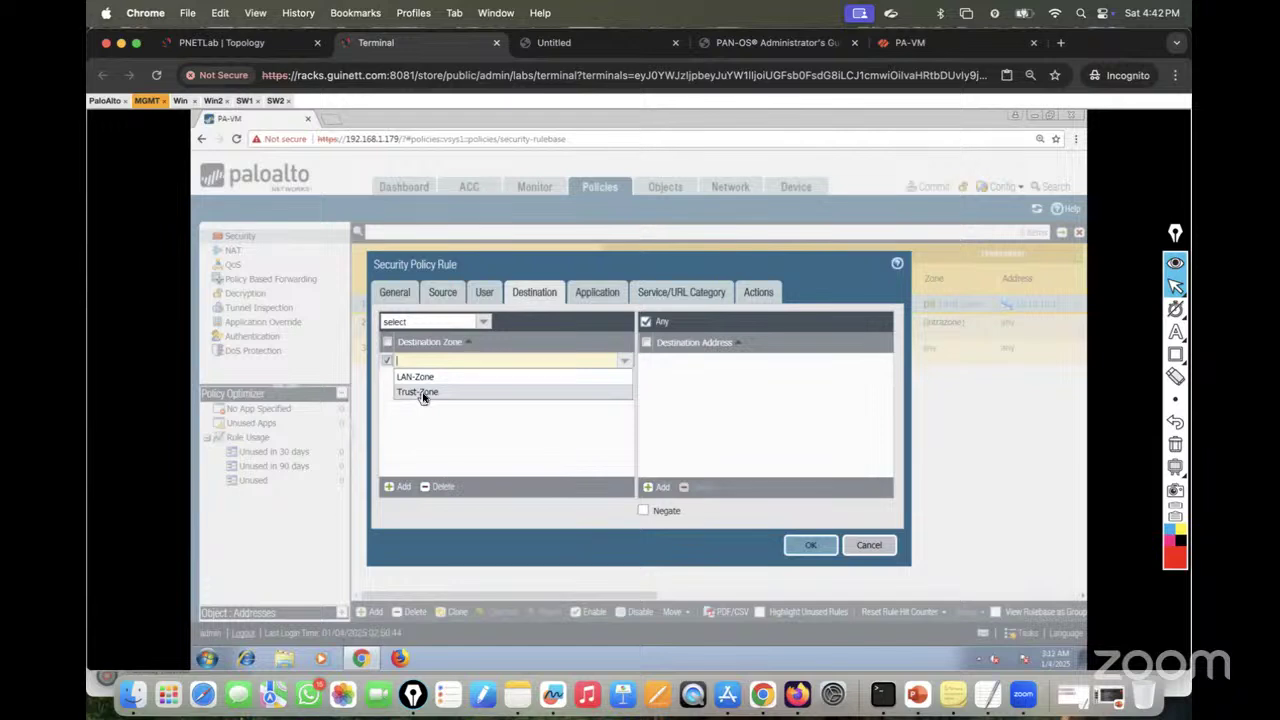
click(422, 394)
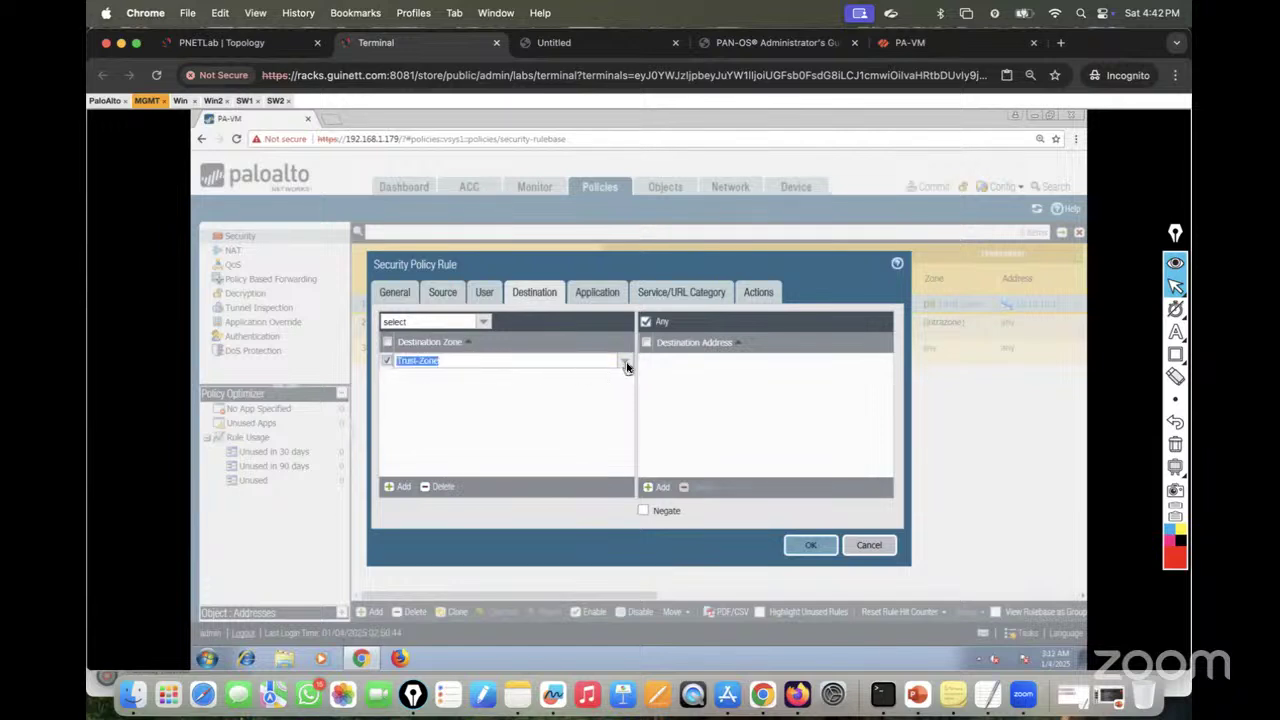
click(627, 367)
click(463, 381)
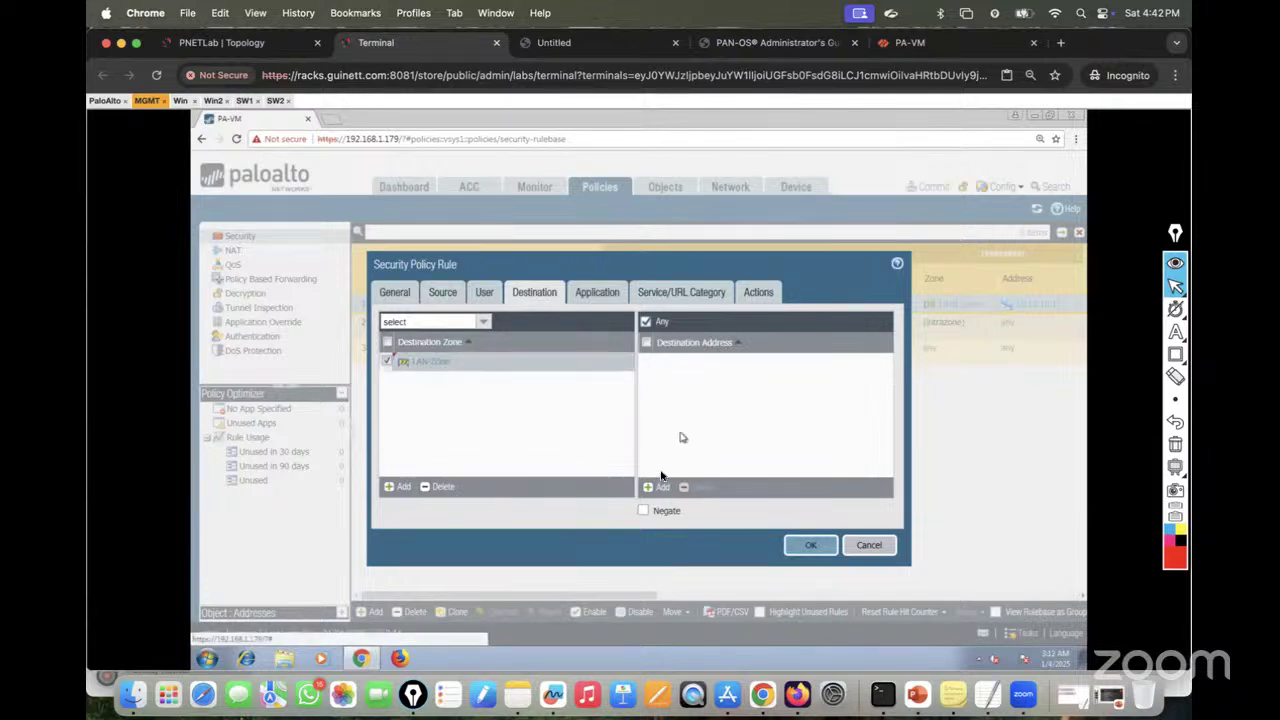
click(655, 487)
text(10.1)
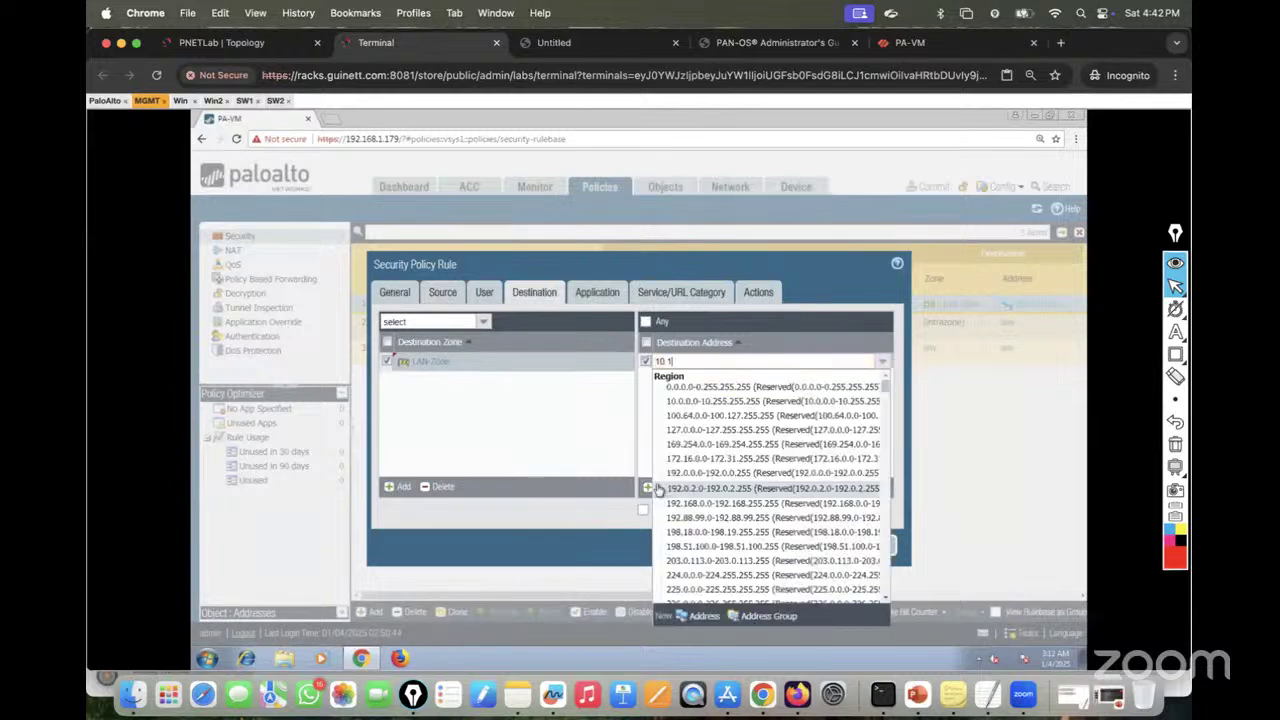
text(0.10.10)
click(652, 434)
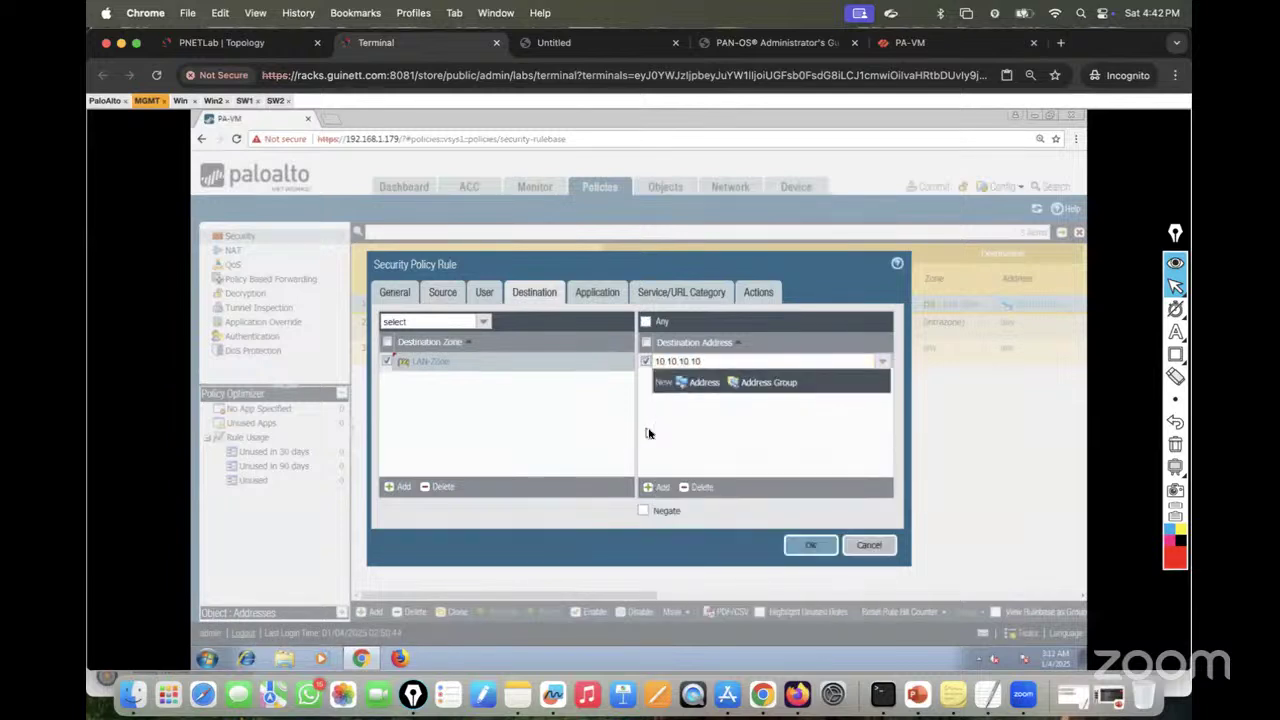
Step: Save the Allow_from_Trust-to-LAN rule, start the commit, and view Win2's still-failing ping
click(598, 294)
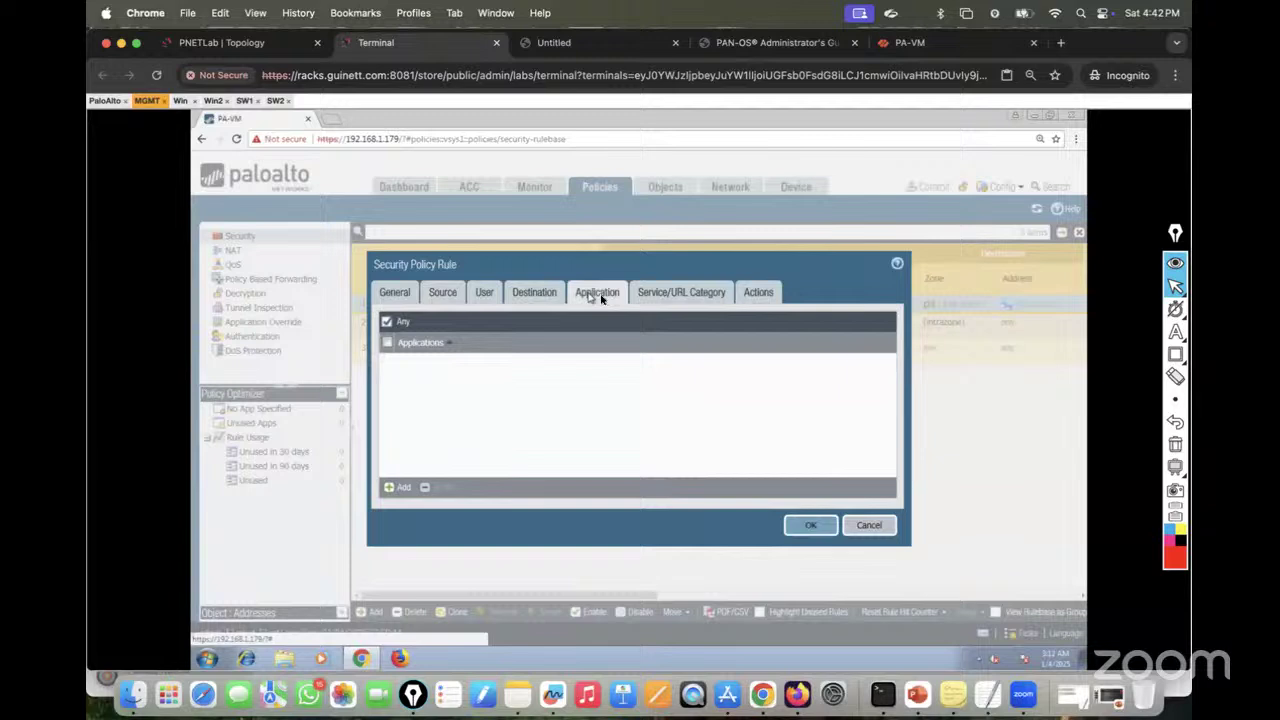
click(672, 298)
click(780, 294)
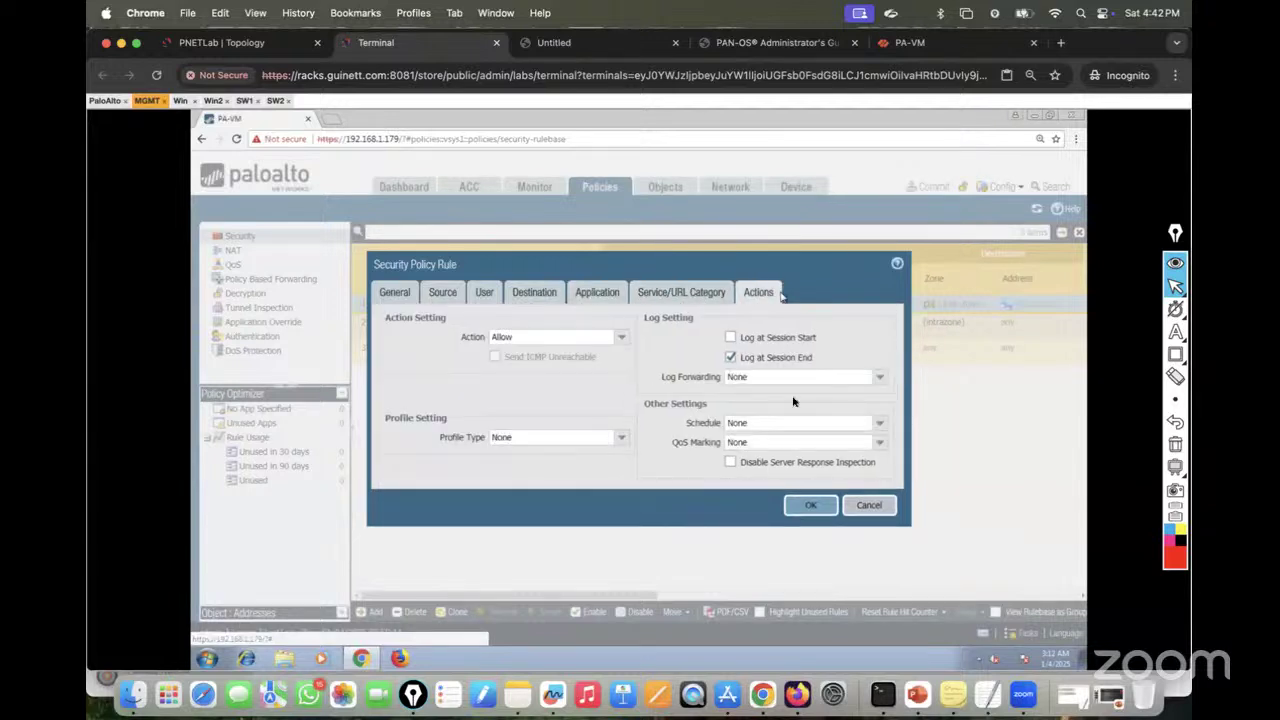
click(810, 506)
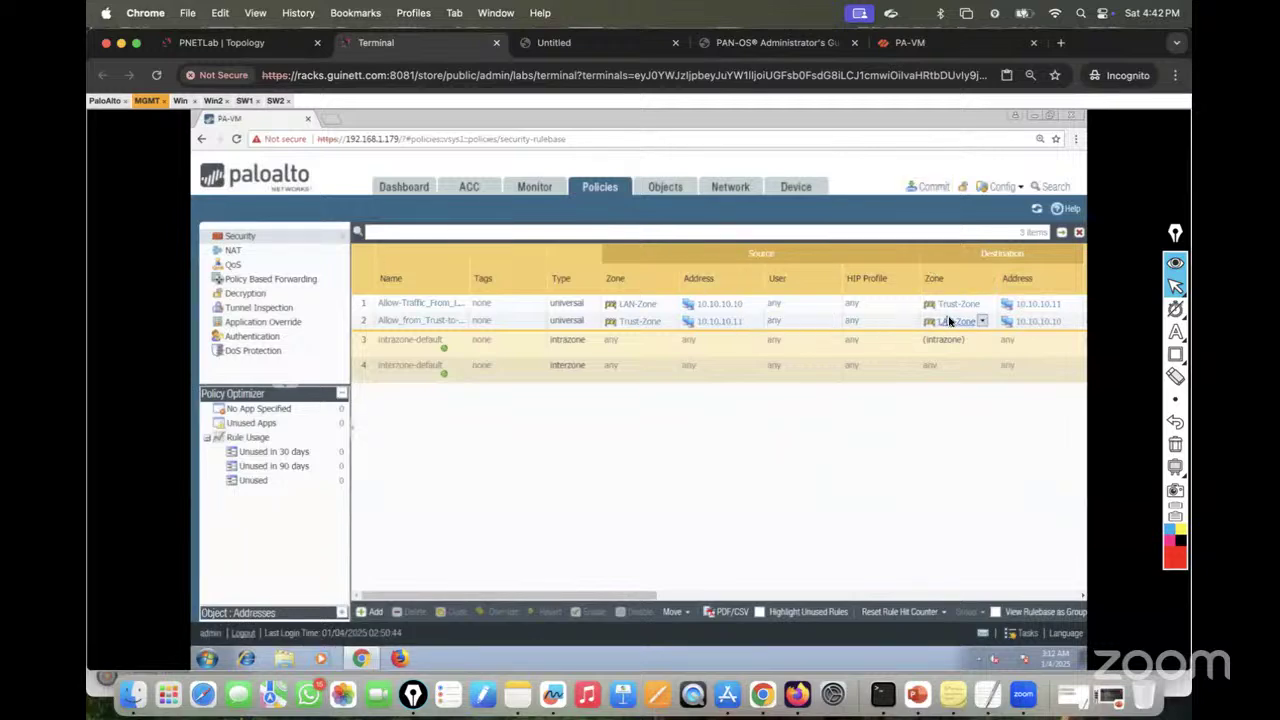
click(938, 188)
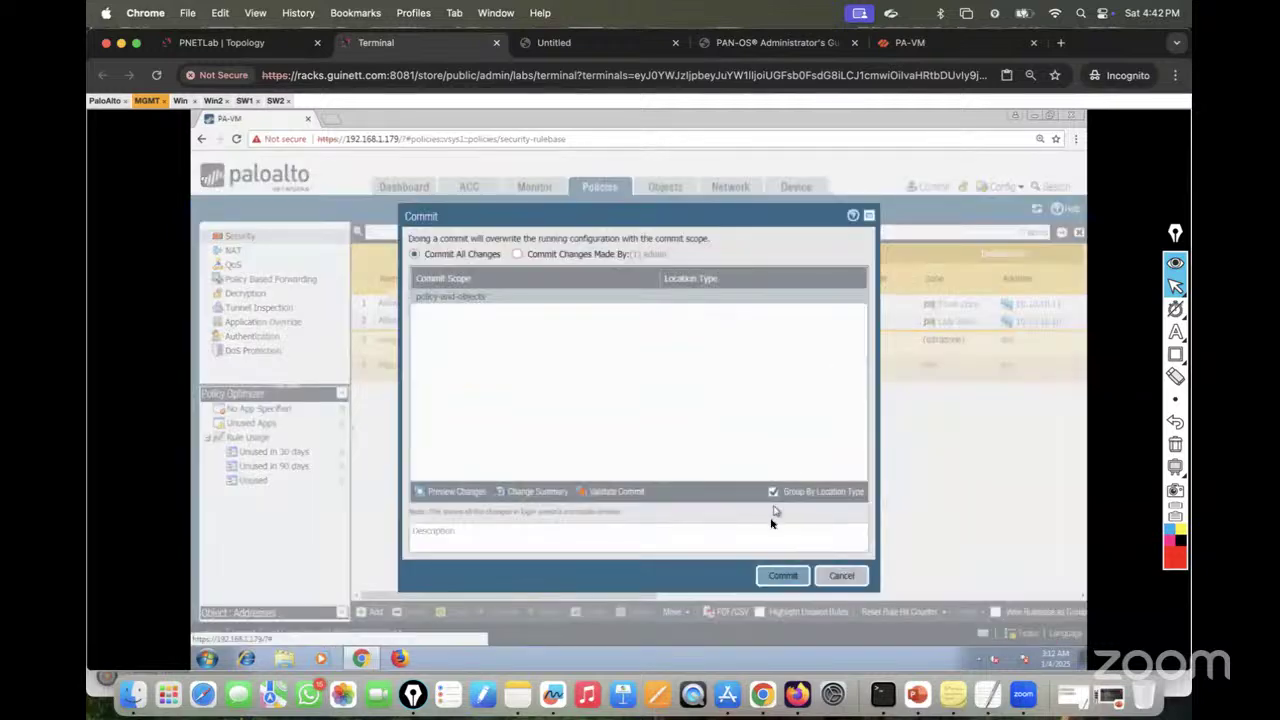
click(778, 574)
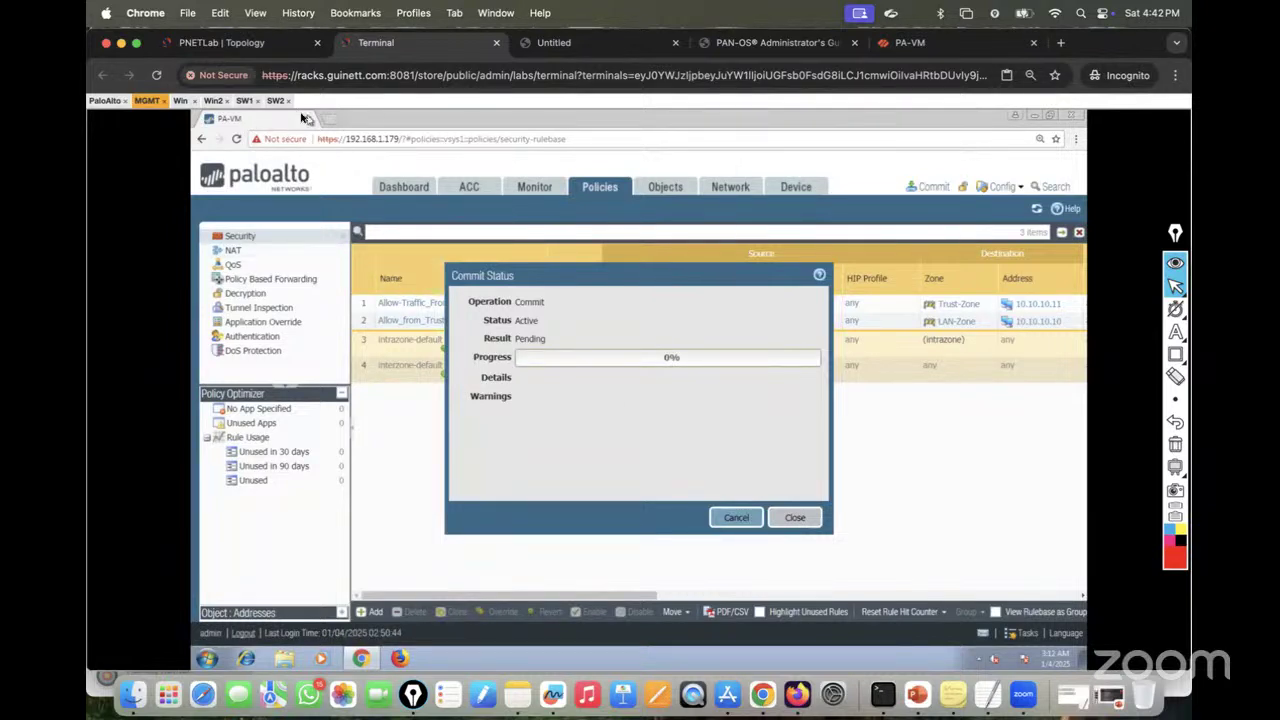
click(213, 100)
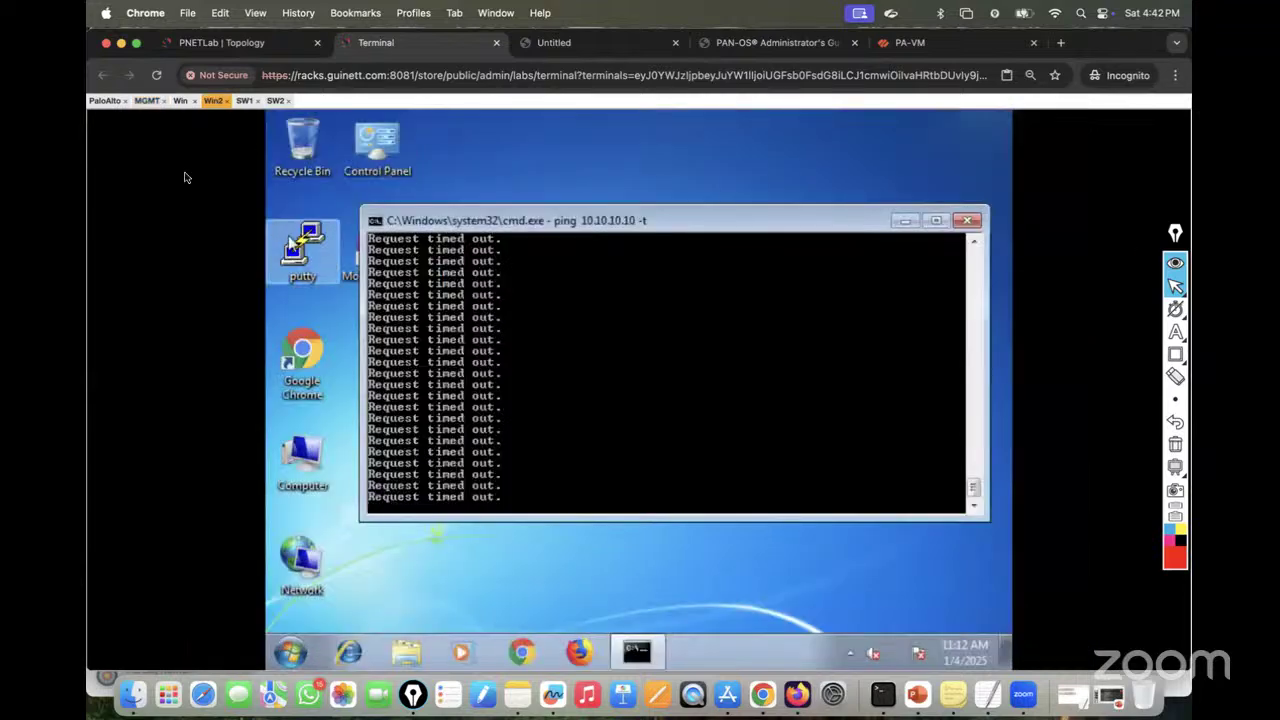
Step: Confirm Win and Win2 both get ping replies, then go to the firewall's Monitor logs
click(182, 101)
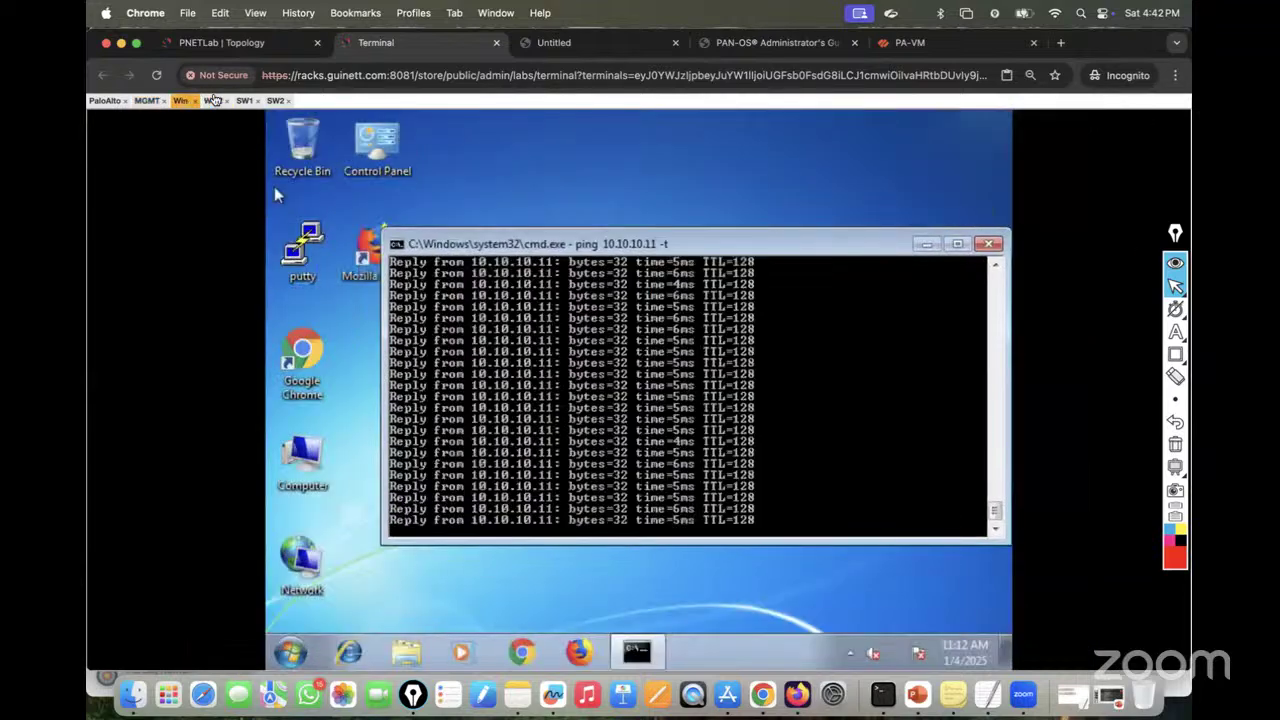
click(213, 100)
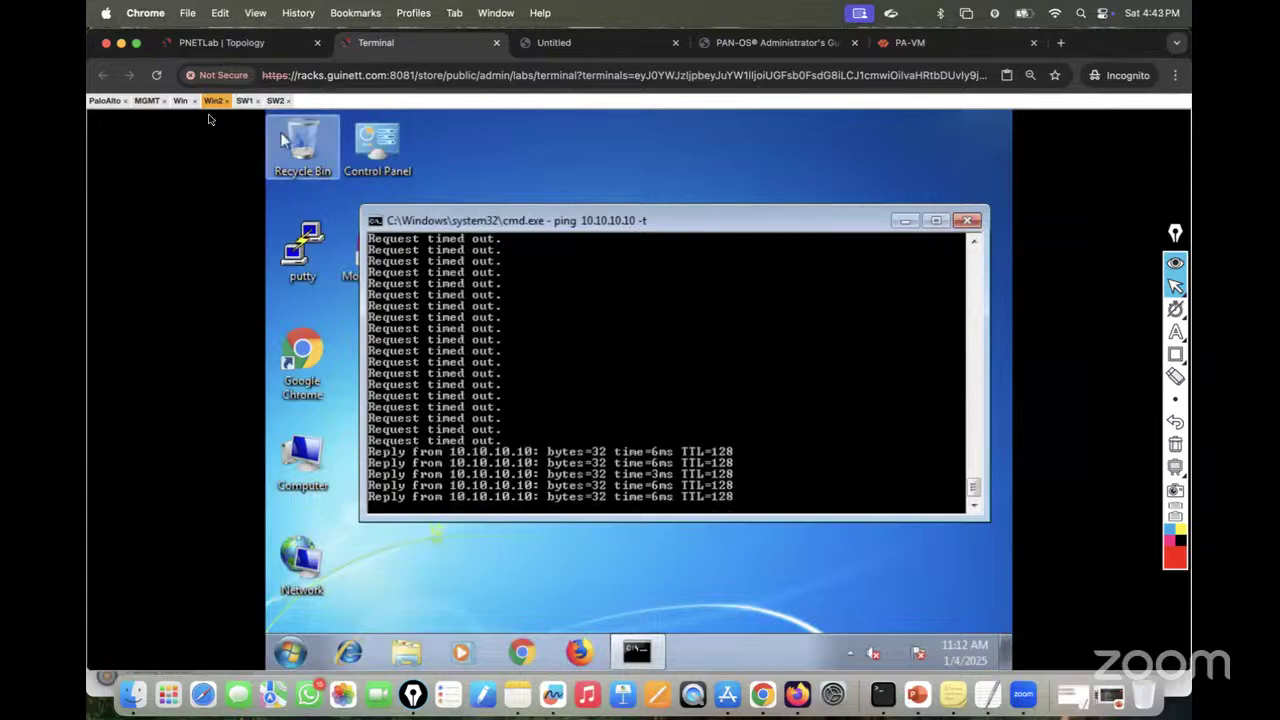
click(148, 101)
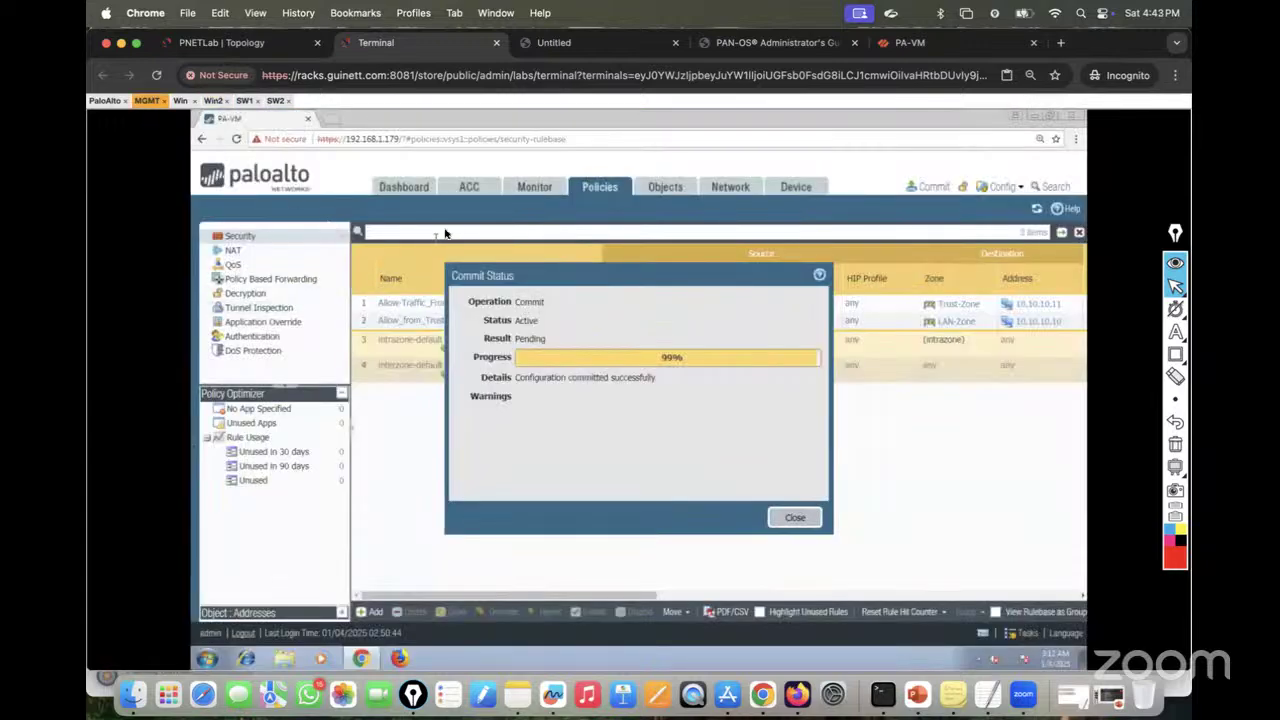
click(535, 190)
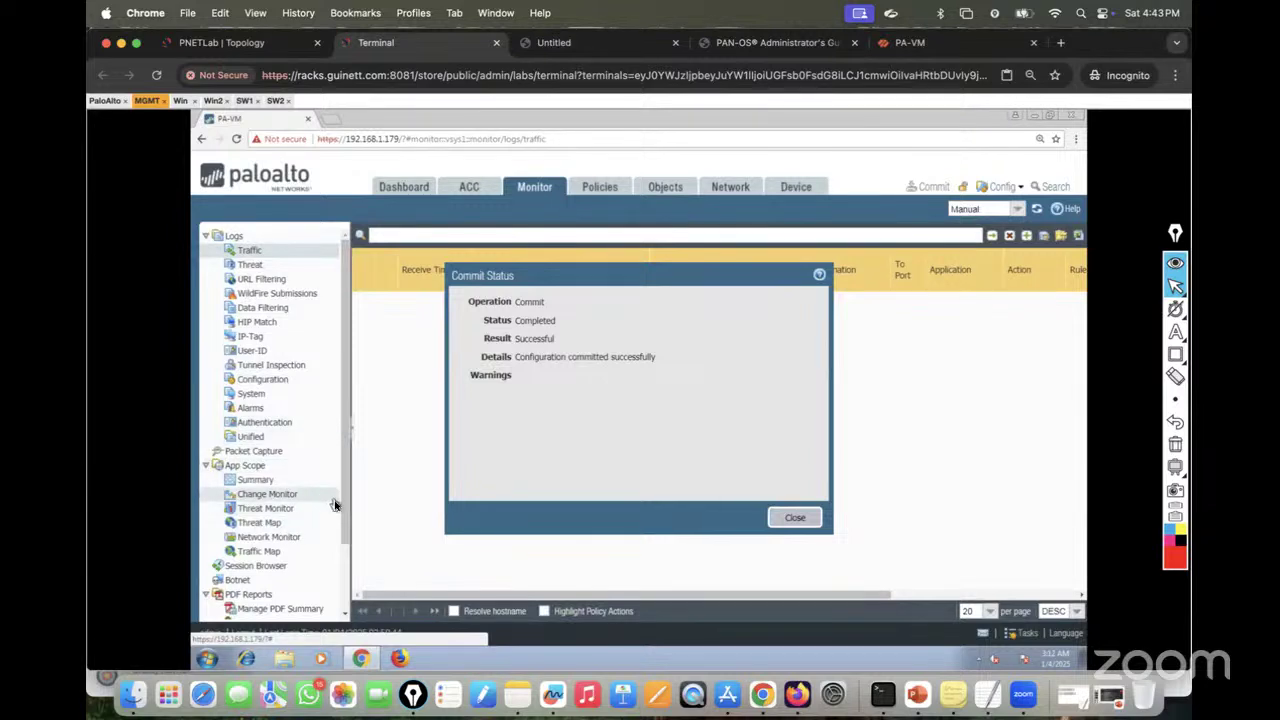
Step: In the Session Browser, expand ping sessions 696 and 695 for LAN-to-Trust and Trust-to-LAN
click(266, 566)
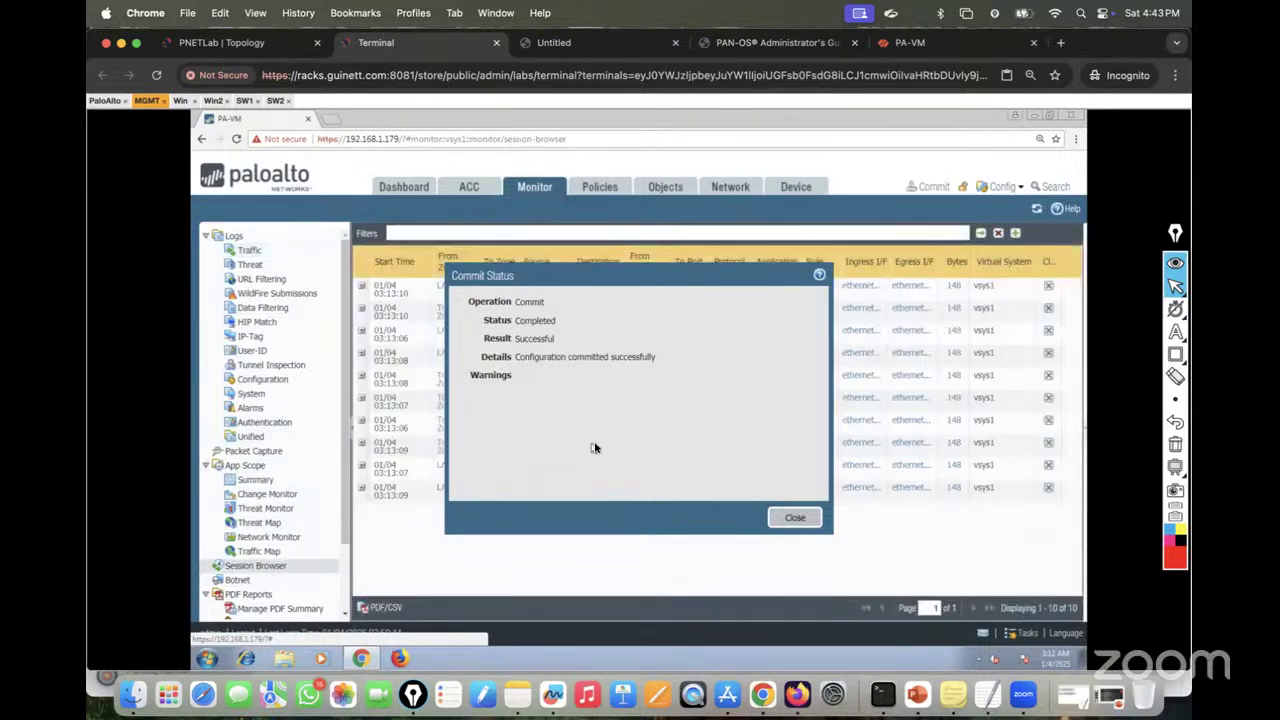
click(792, 517)
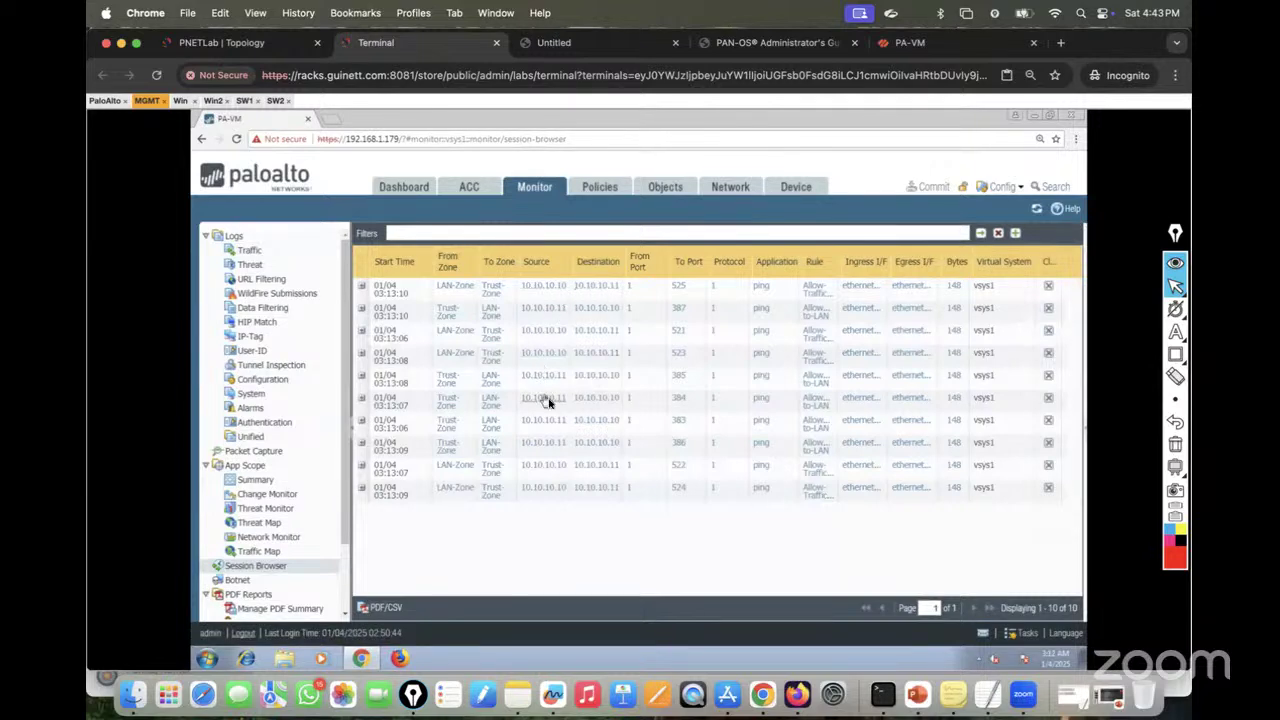
click(363, 287)
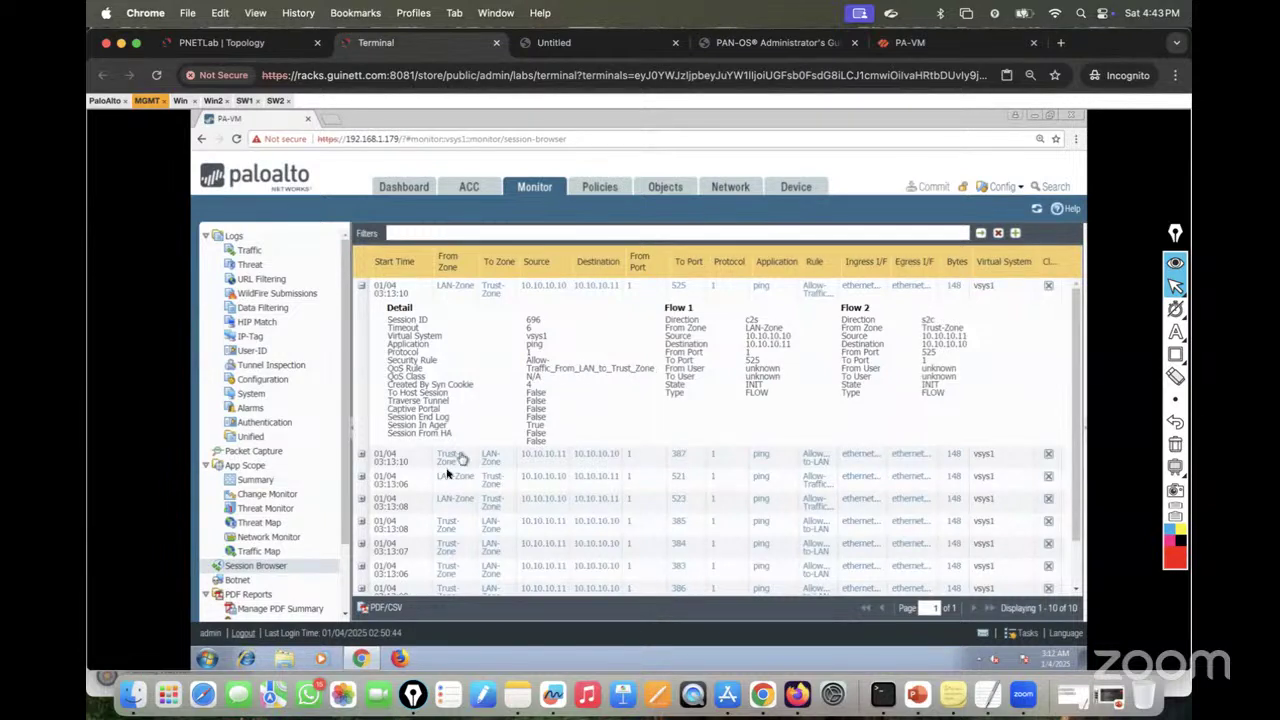
click(363, 455)
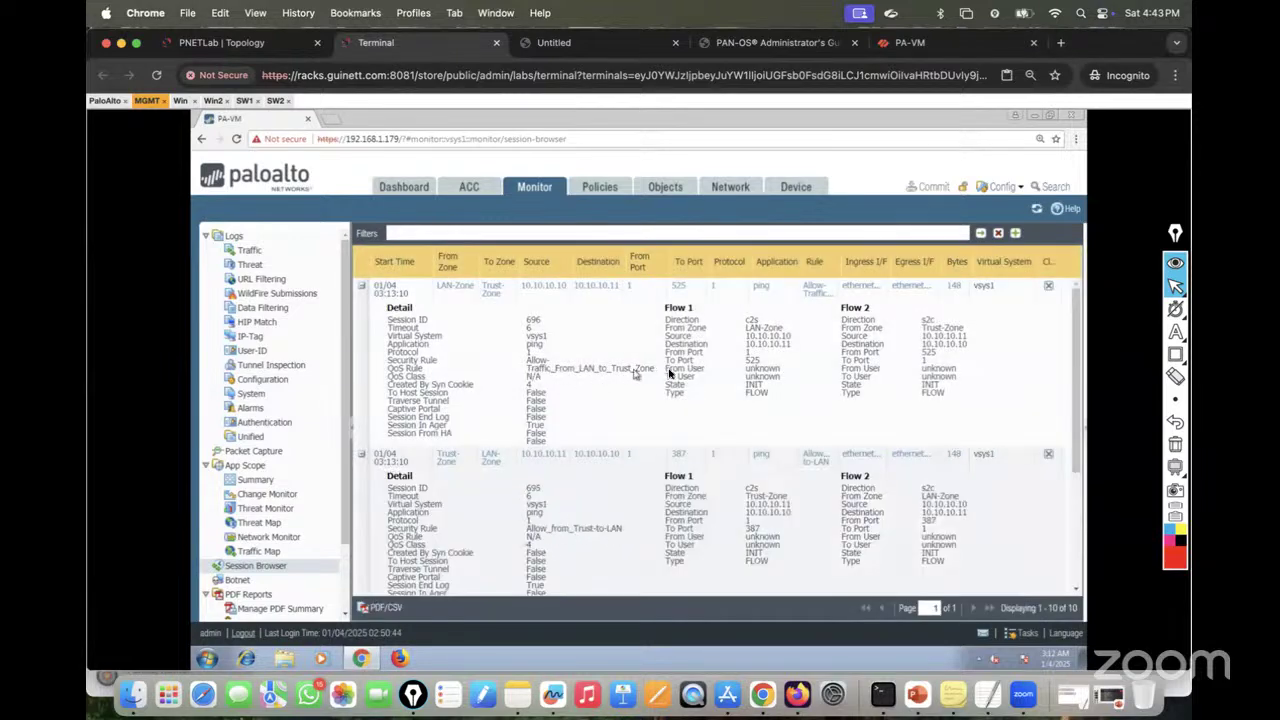
click(1049, 288)
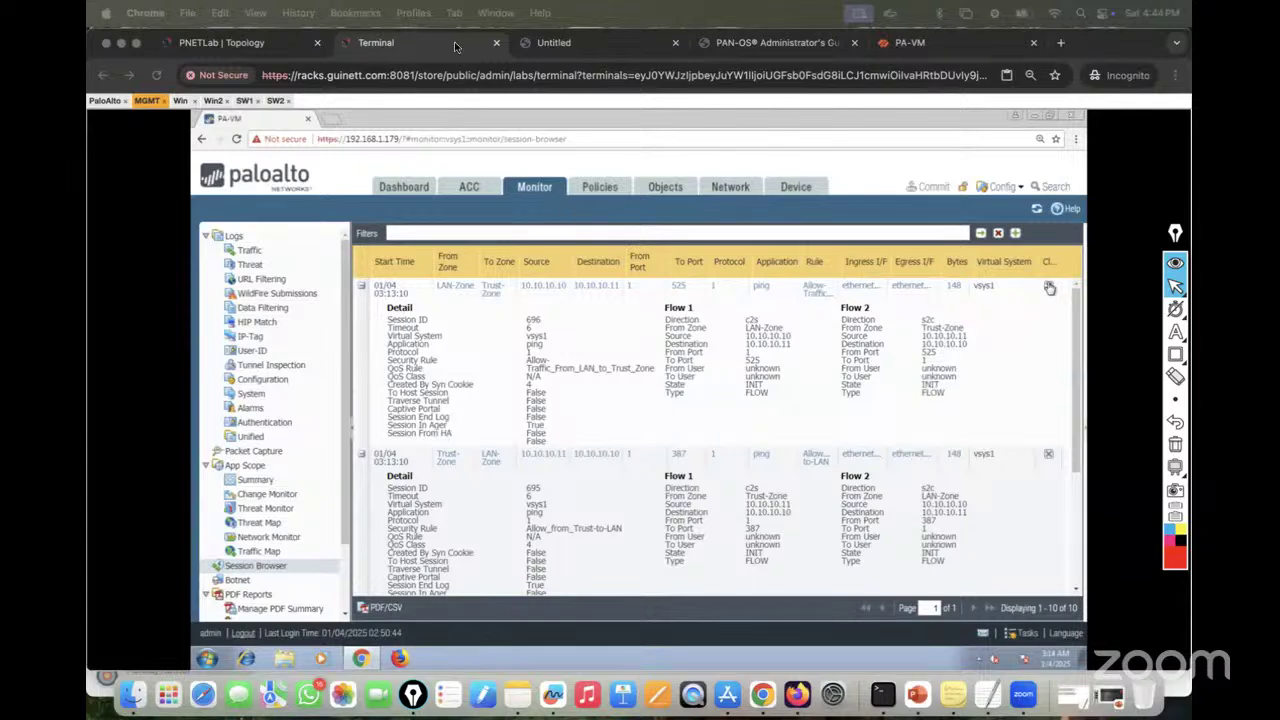
Step: Close the PA-VM terminal tab and return to the lab topology
click(498, 45)
click(498, 45)
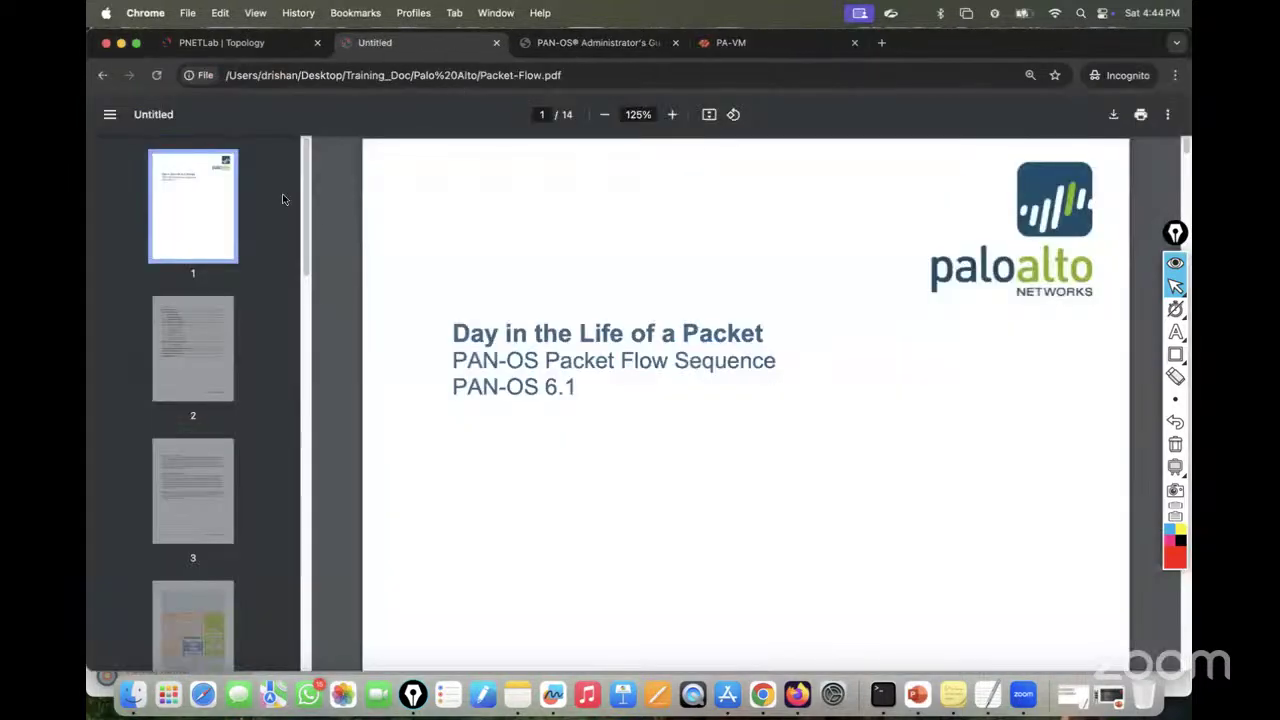
click(220, 47)
Step: Stop all nodes in the Layer-2 interface VLAN lab and close the lab
mouse_move(95, 372)
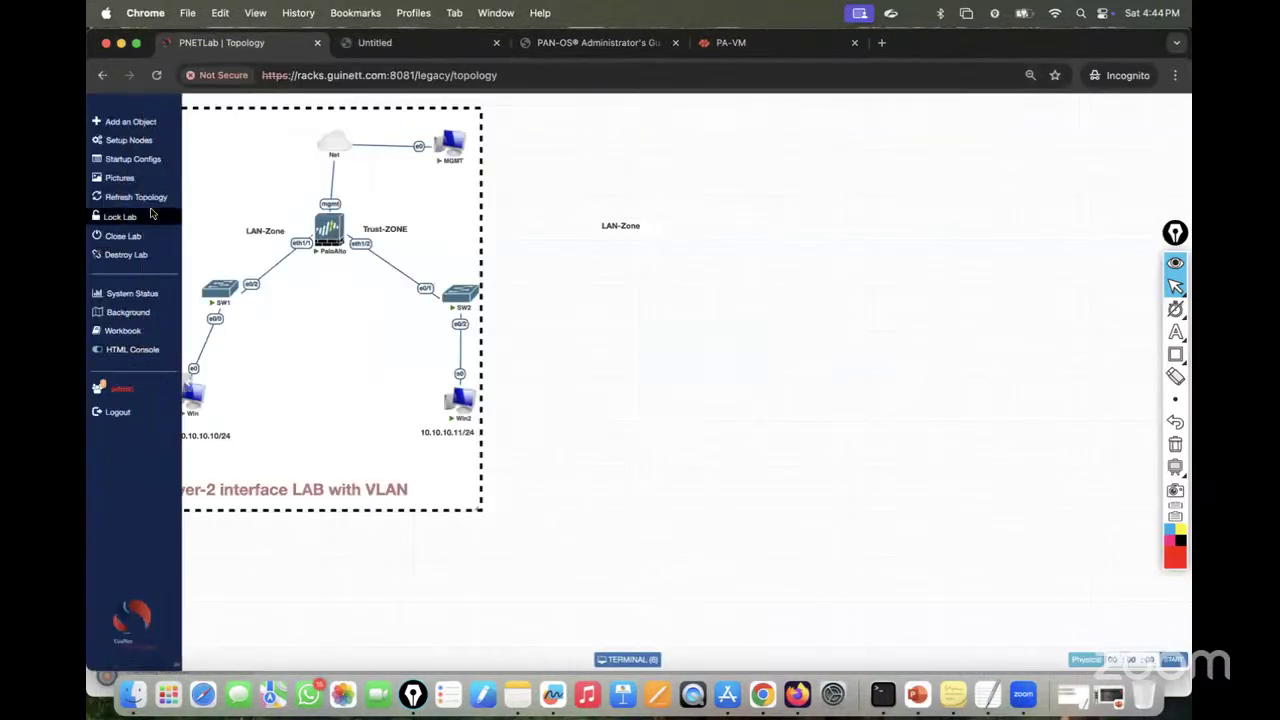
click(136, 143)
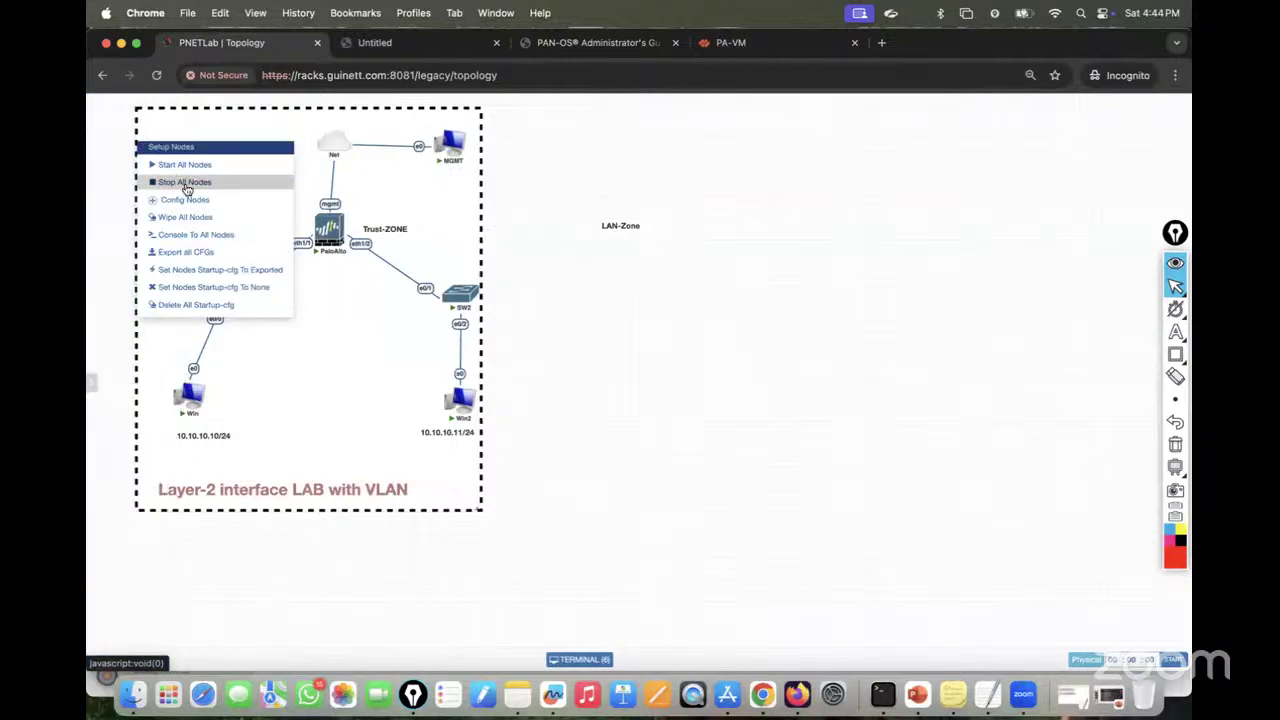
click(193, 187)
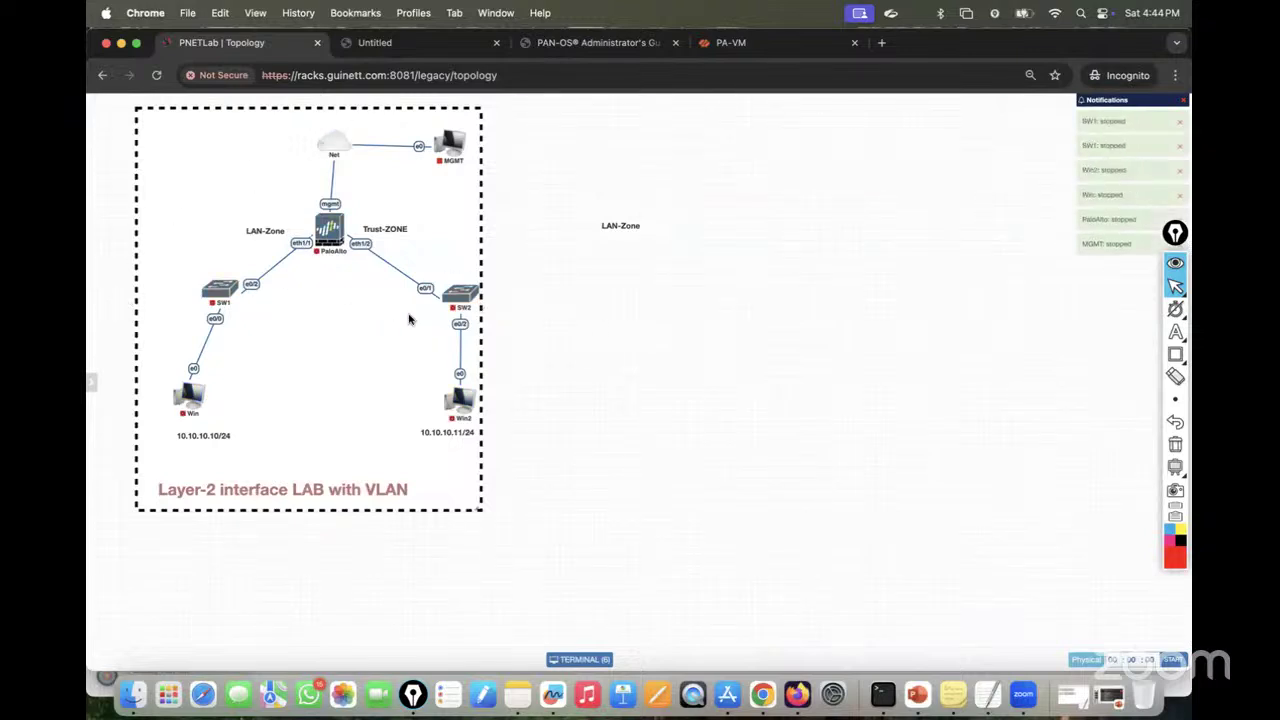
mouse_move(100, 258)
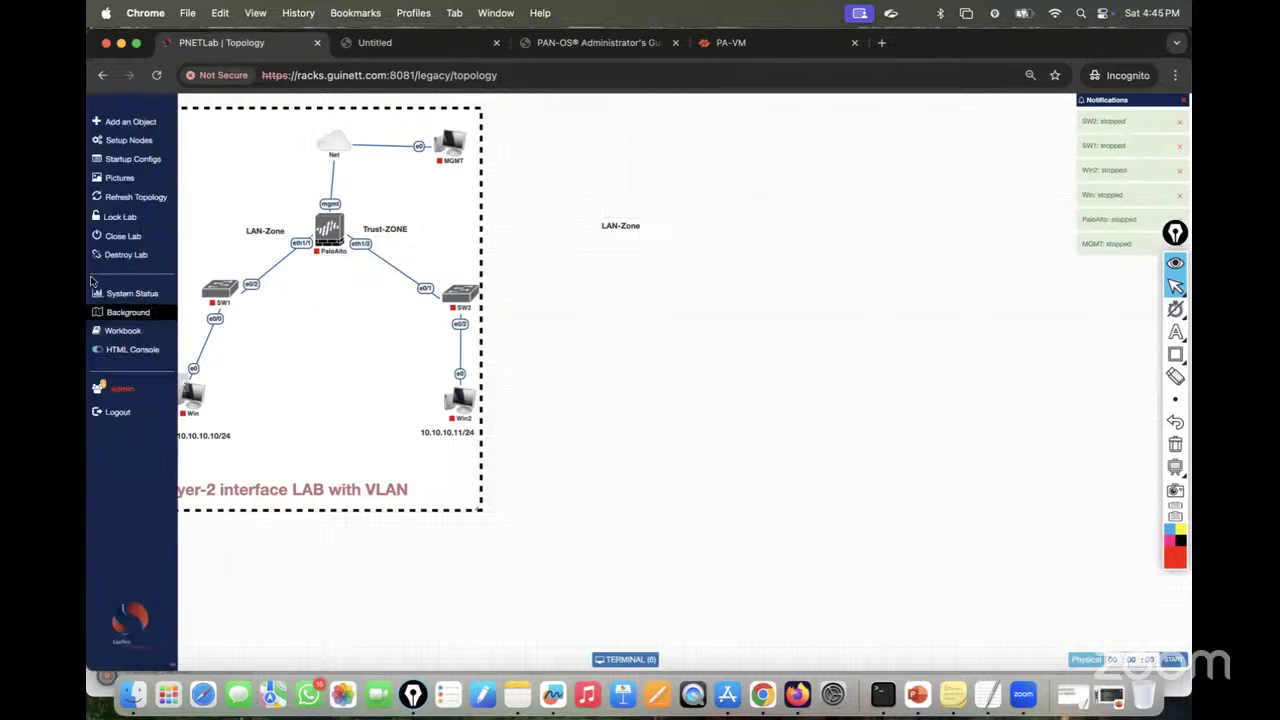
click(122, 237)
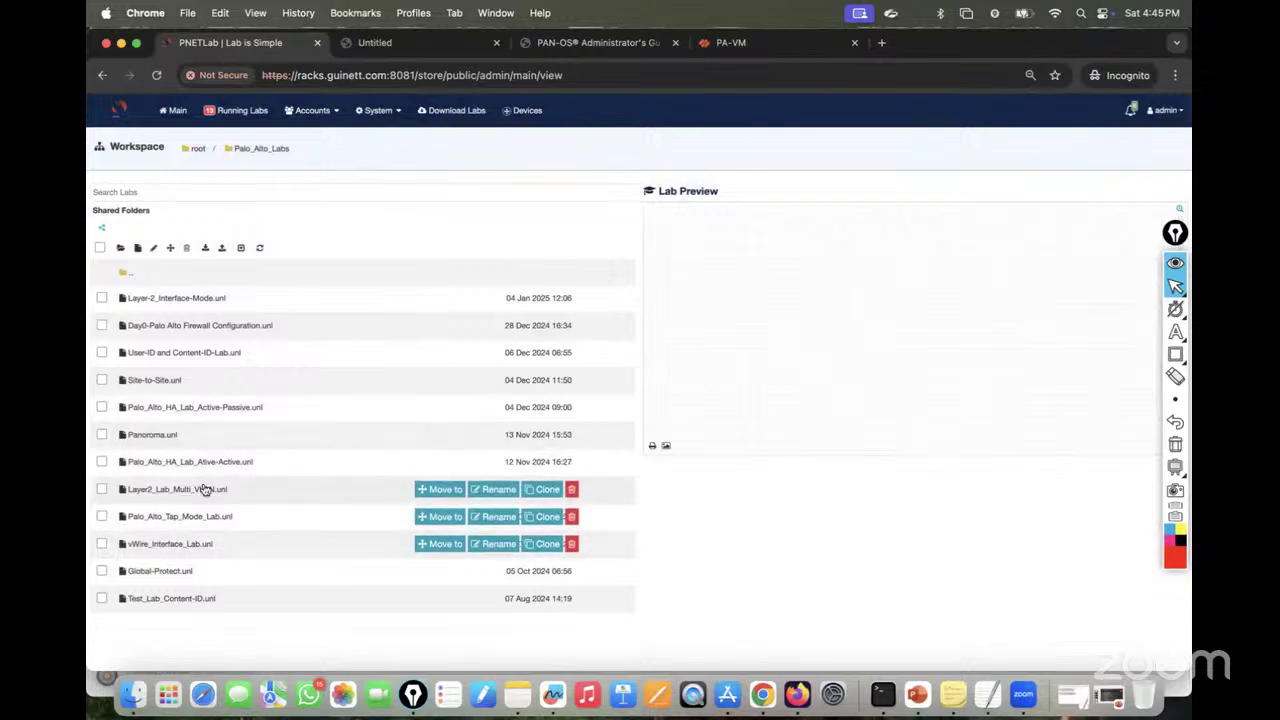
Step: Open the multi-VLAN lab and set the PaloAlto node's image to paloalto-9.0.4
click(197, 489)
click(665, 467)
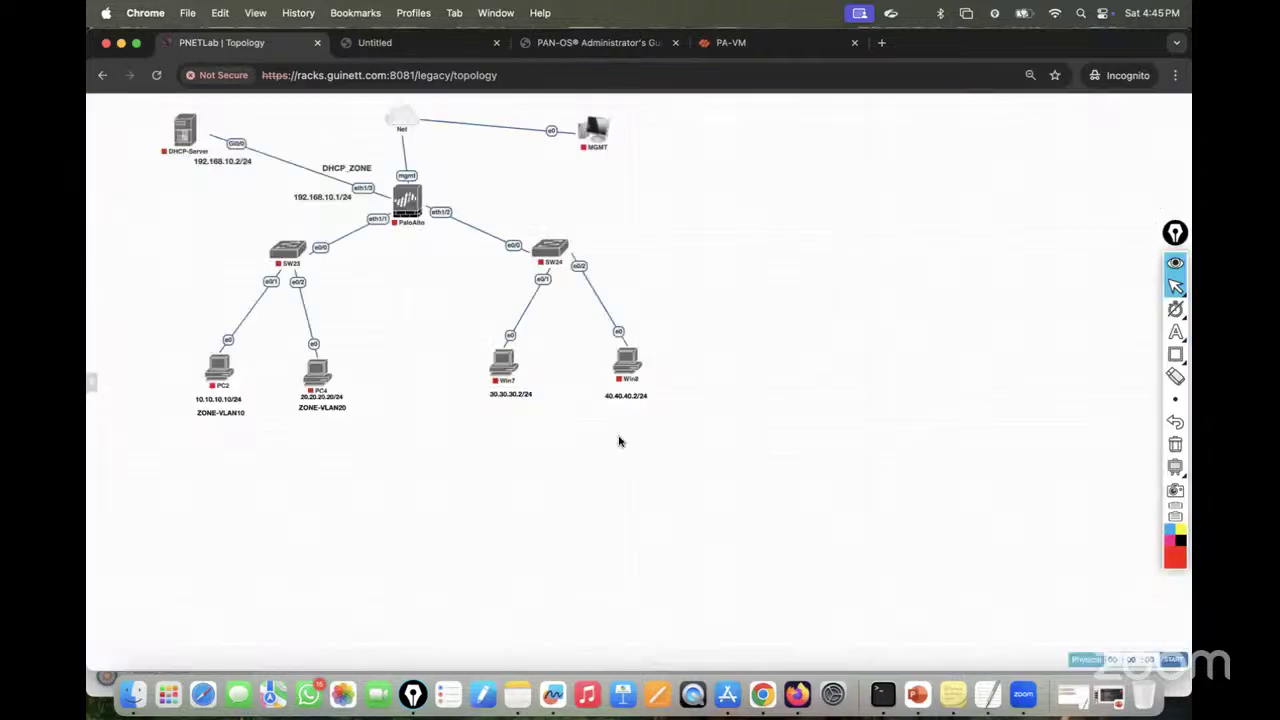
mouse_move(412, 189)
double_click(412, 189)
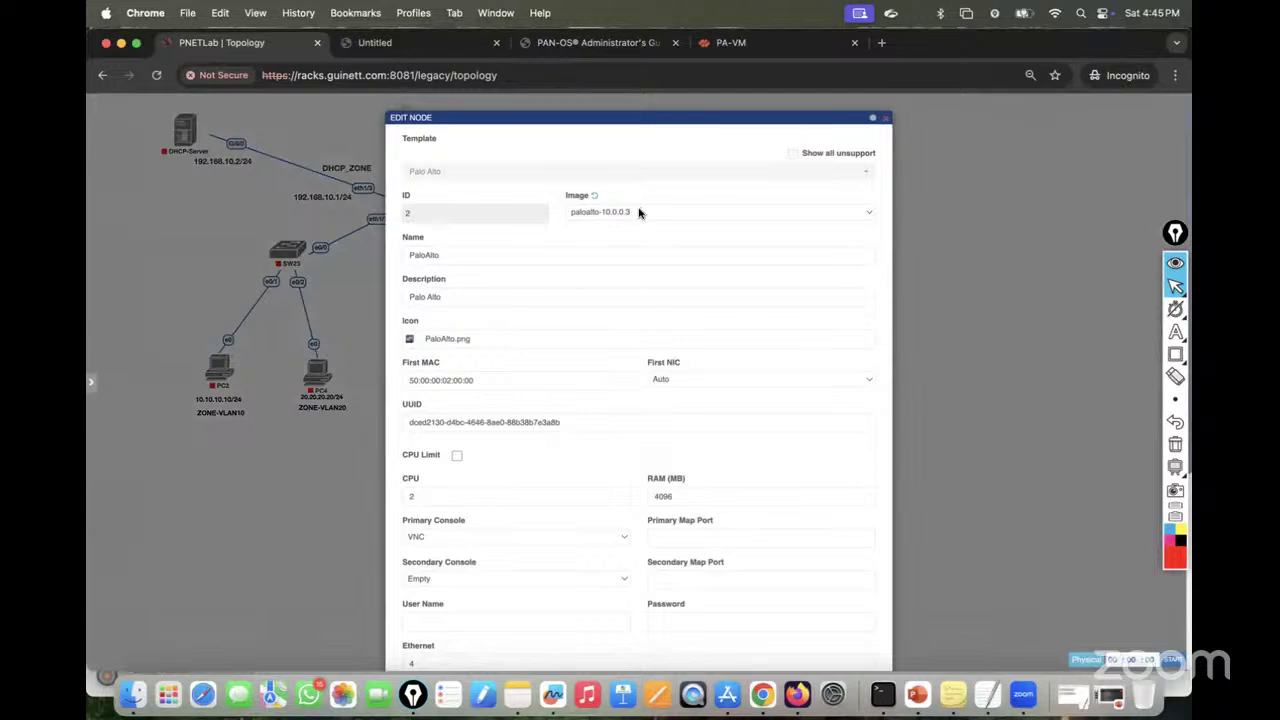
click(640, 212)
click(614, 238)
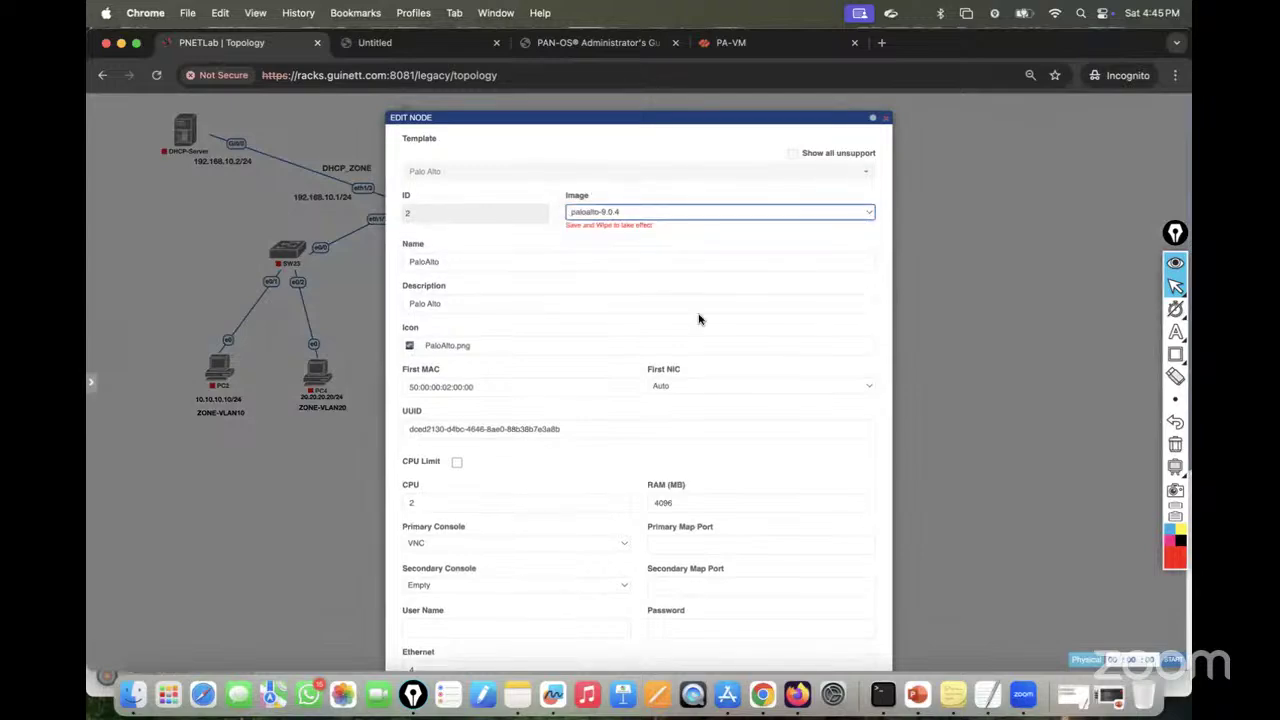
scroll(699, 319, down, 5)
click(616, 640)
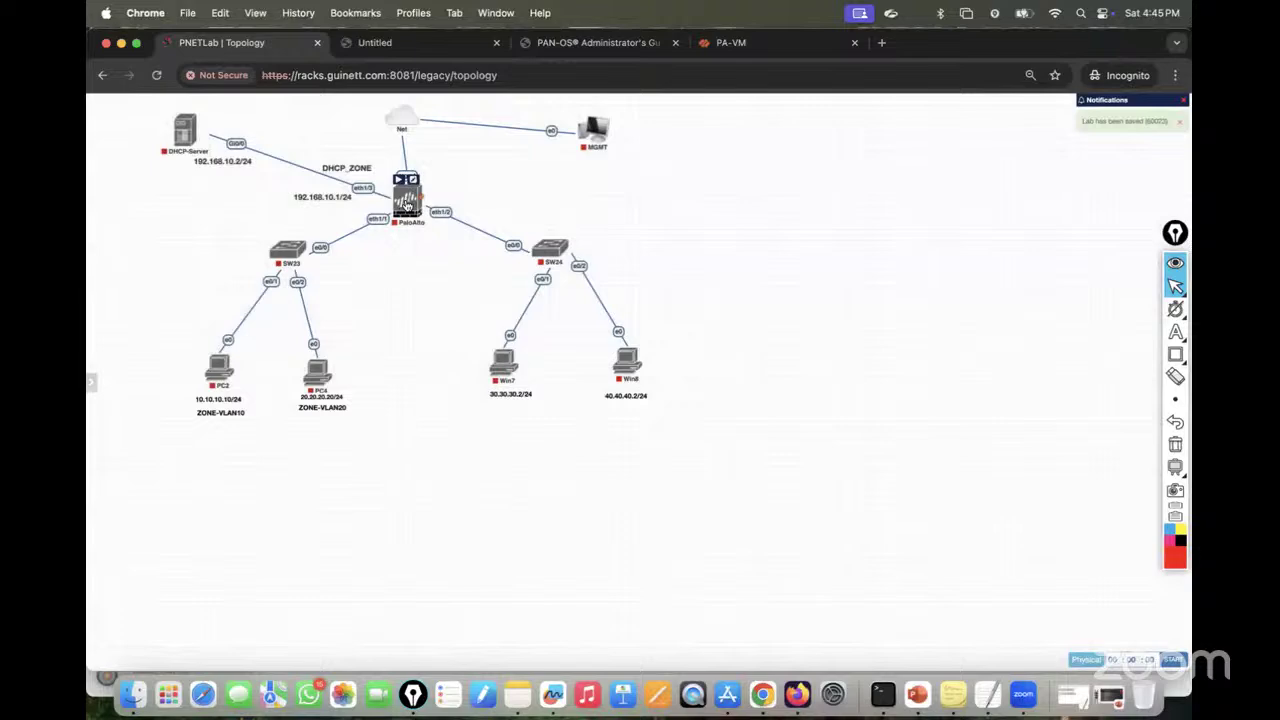
Step: Wipe the PaloAlto node, save its settings again and start the lab's nodes
right_click(406, 201)
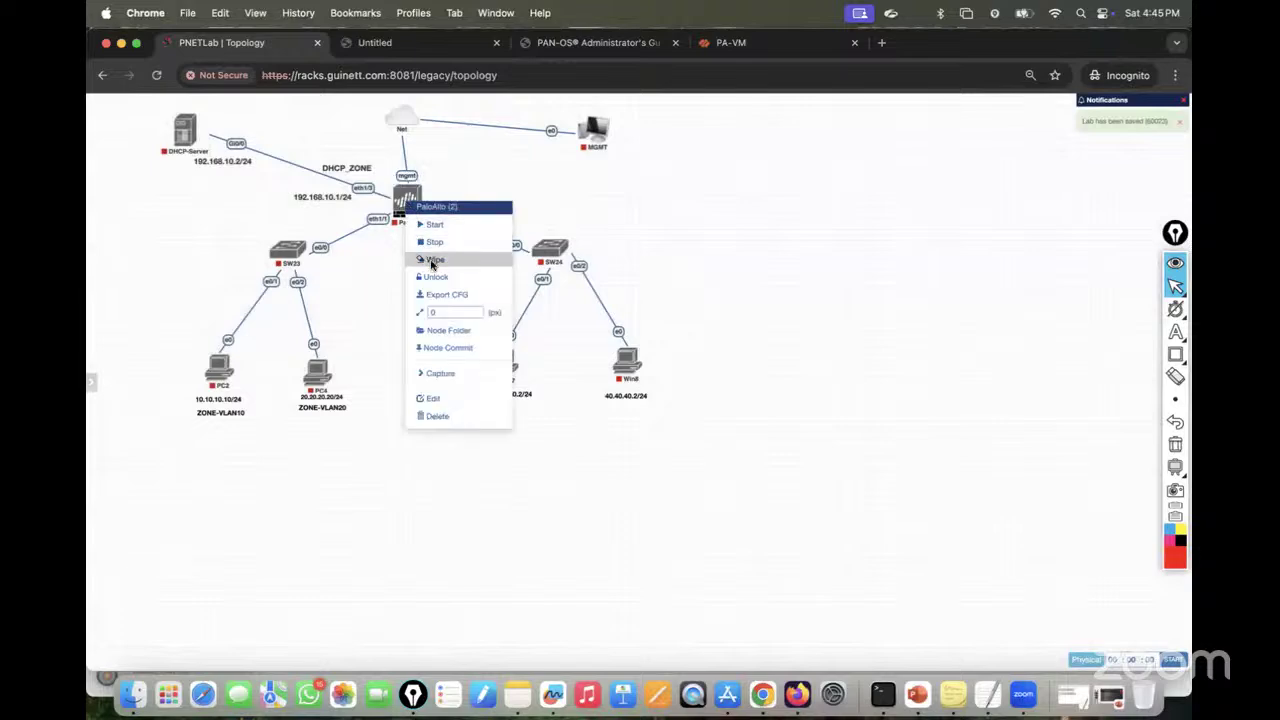
click(432, 262)
click(617, 170)
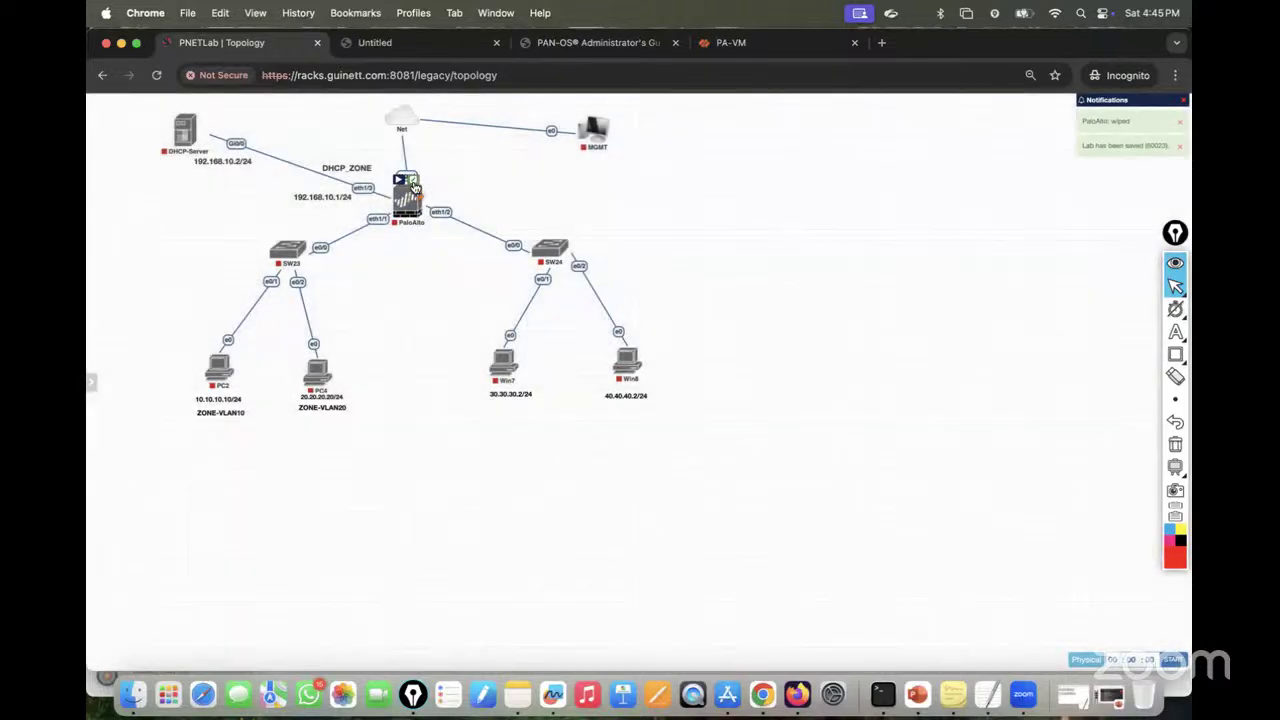
double_click(413, 187)
scroll(532, 408, down, 5)
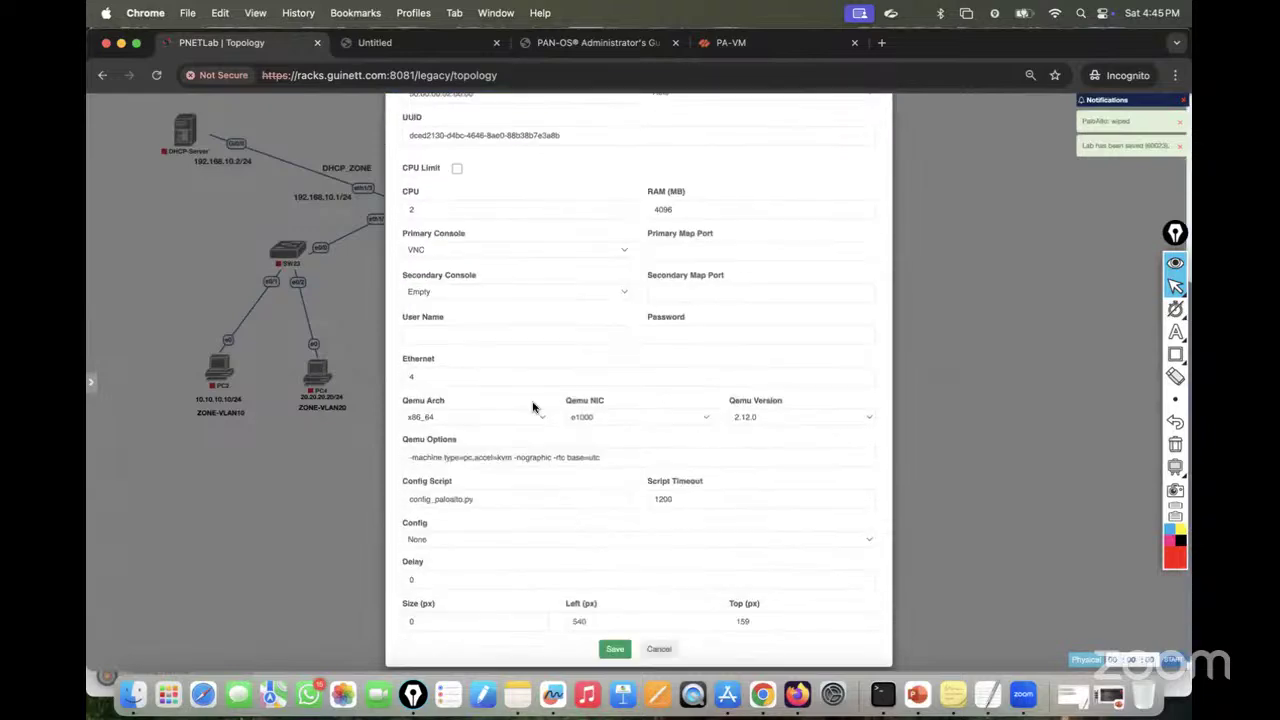
click(614, 636)
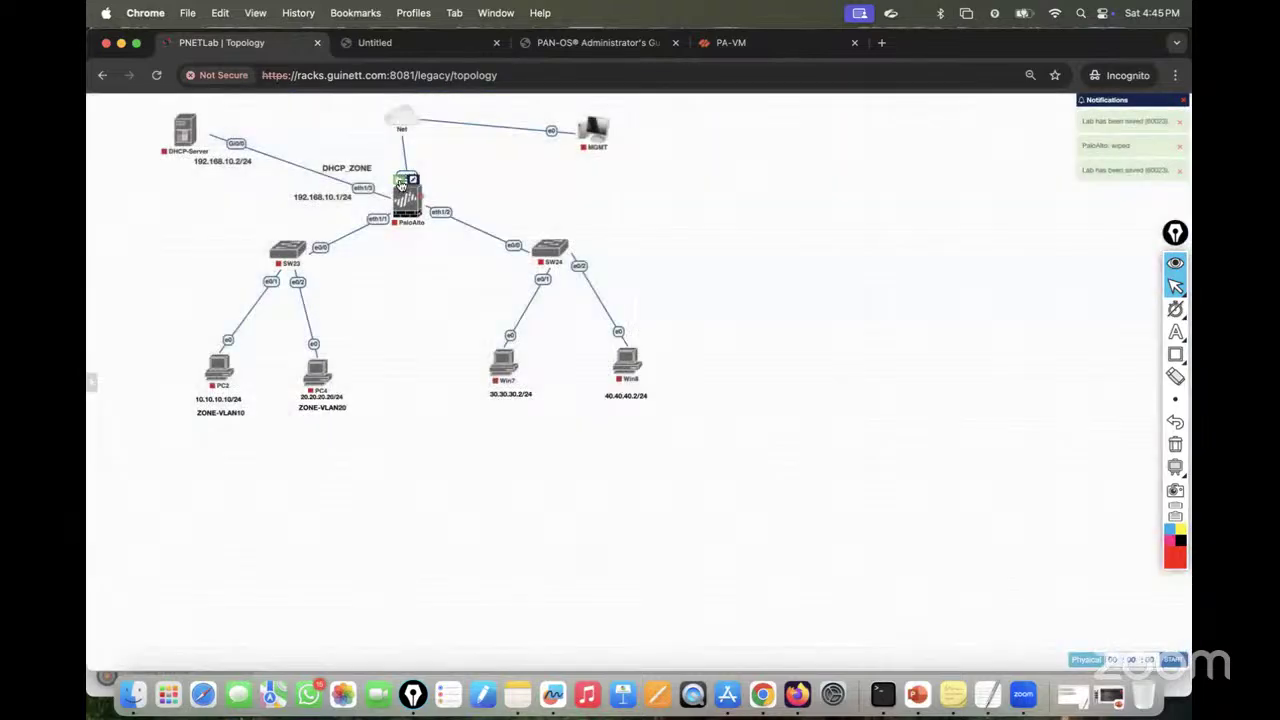
mouse_move(277, 238)
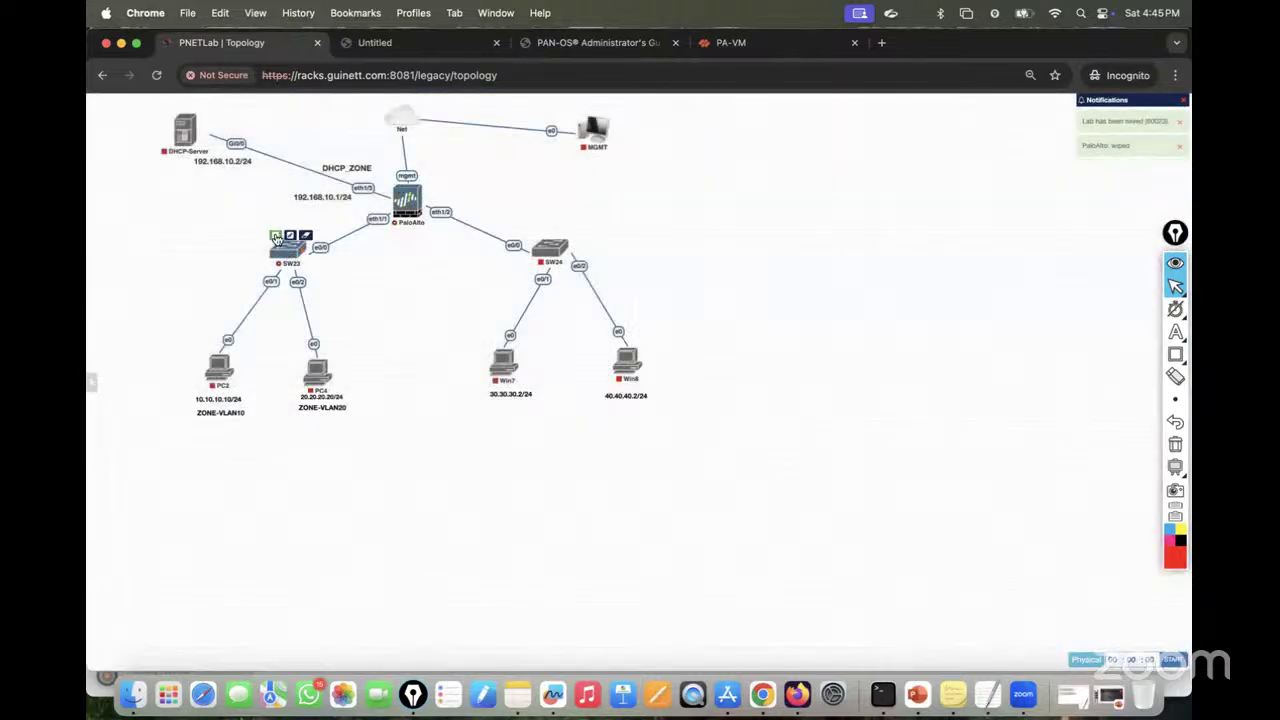
mouse_move(310, 357)
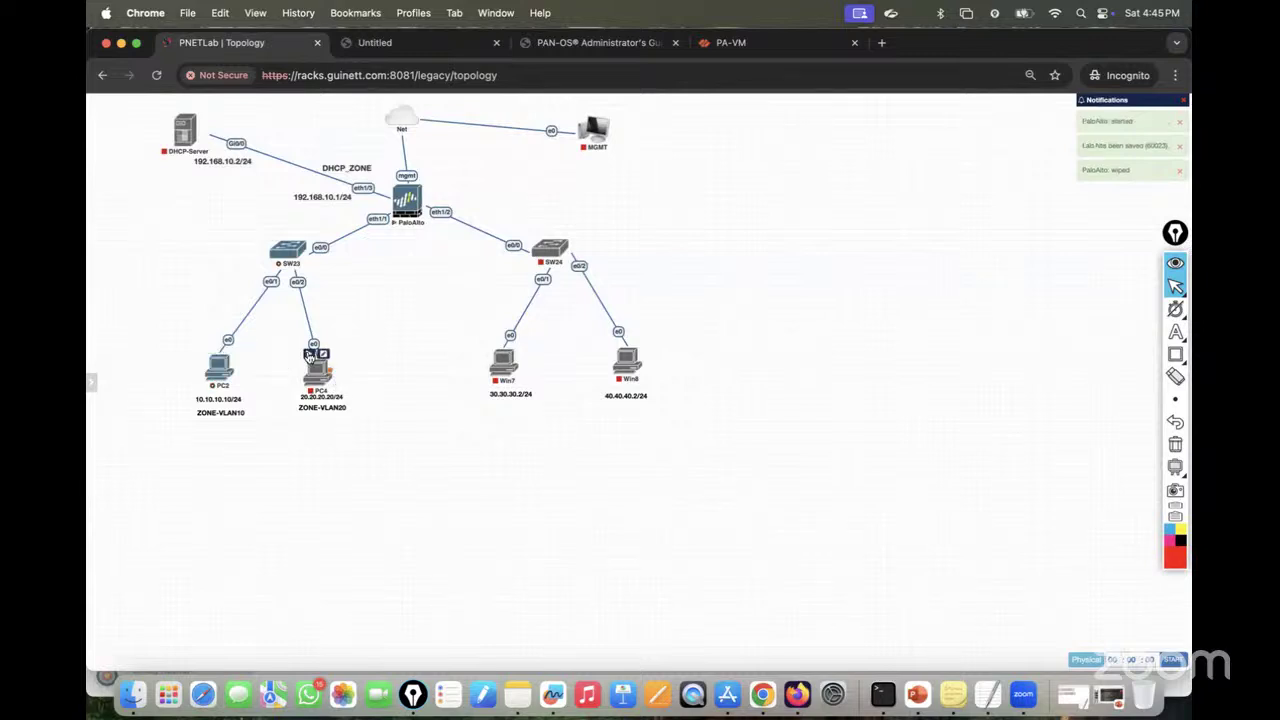
mouse_move(200, 140)
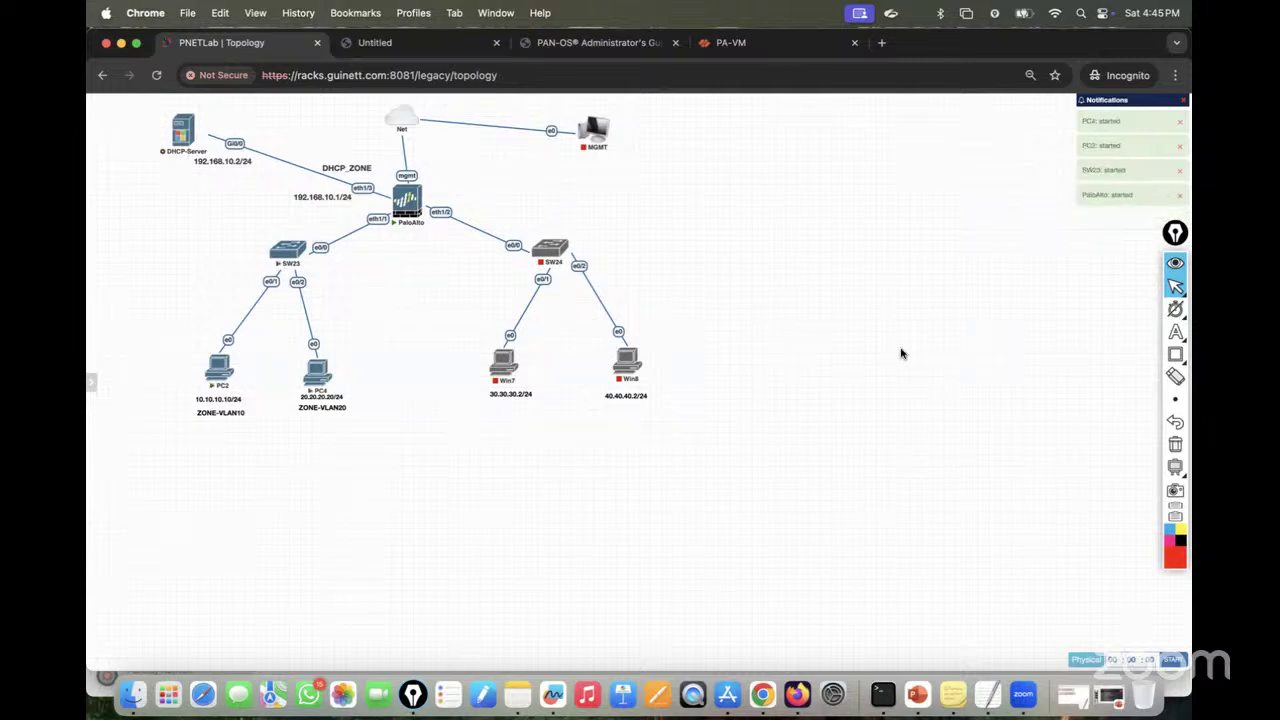
Step: Open the PaloAlto, PC2 and PC4 consoles in a separate terminal tab
click(410, 203)
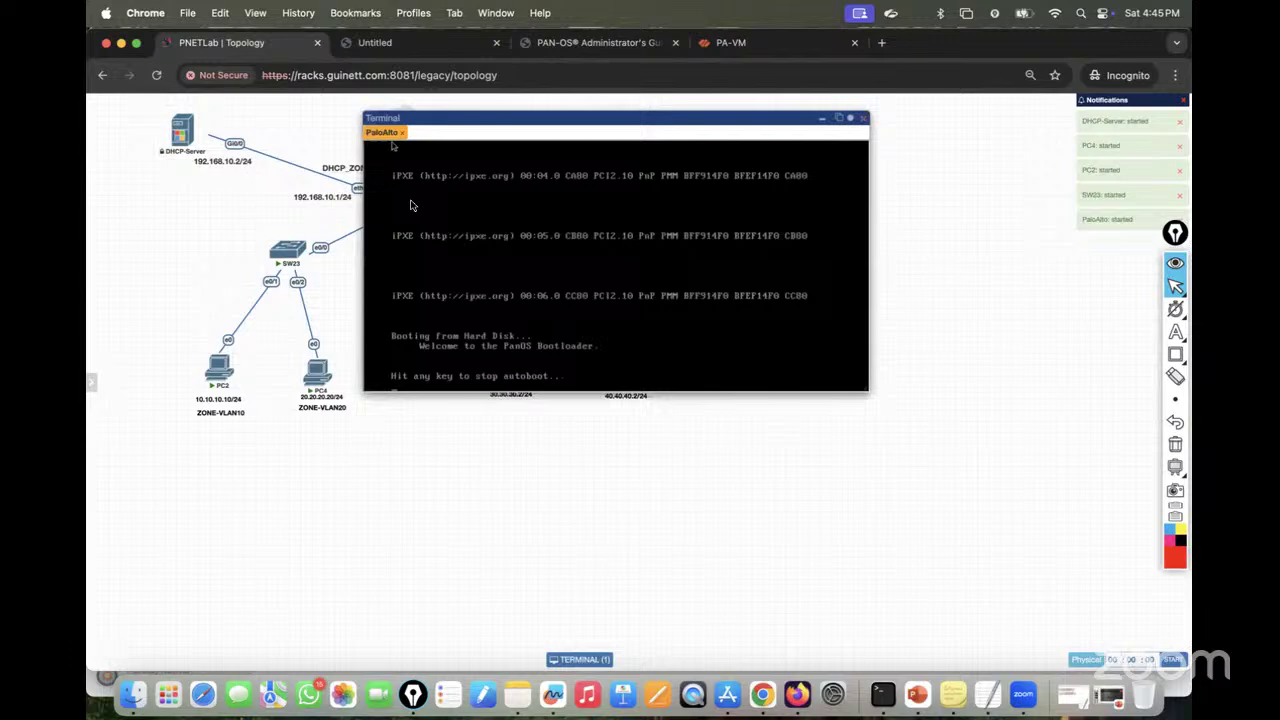
click(841, 119)
click(196, 43)
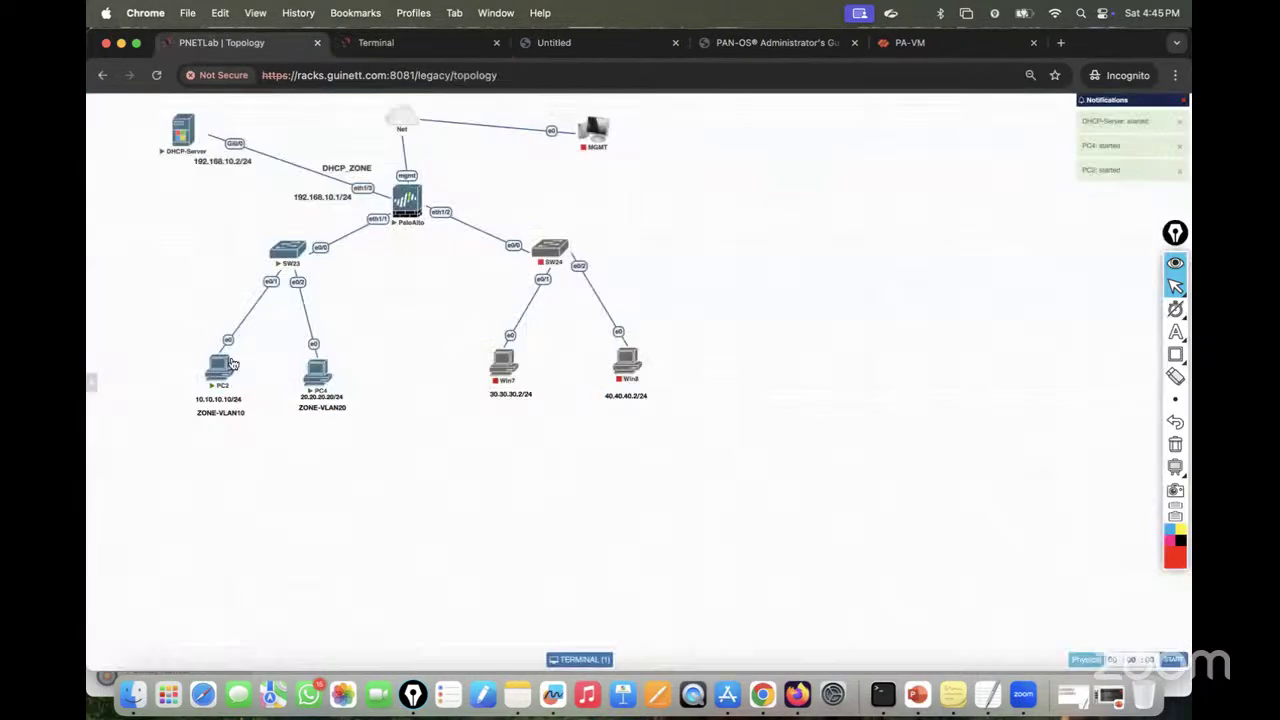
click(217, 381)
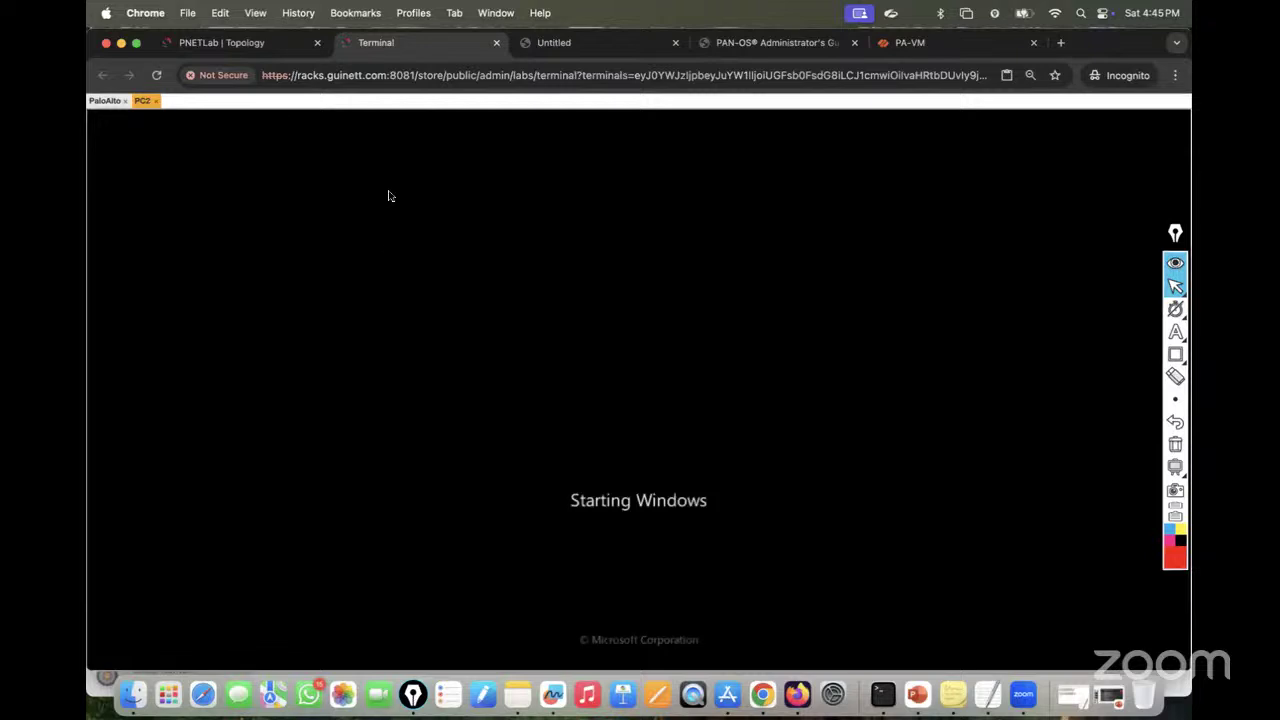
click(226, 43)
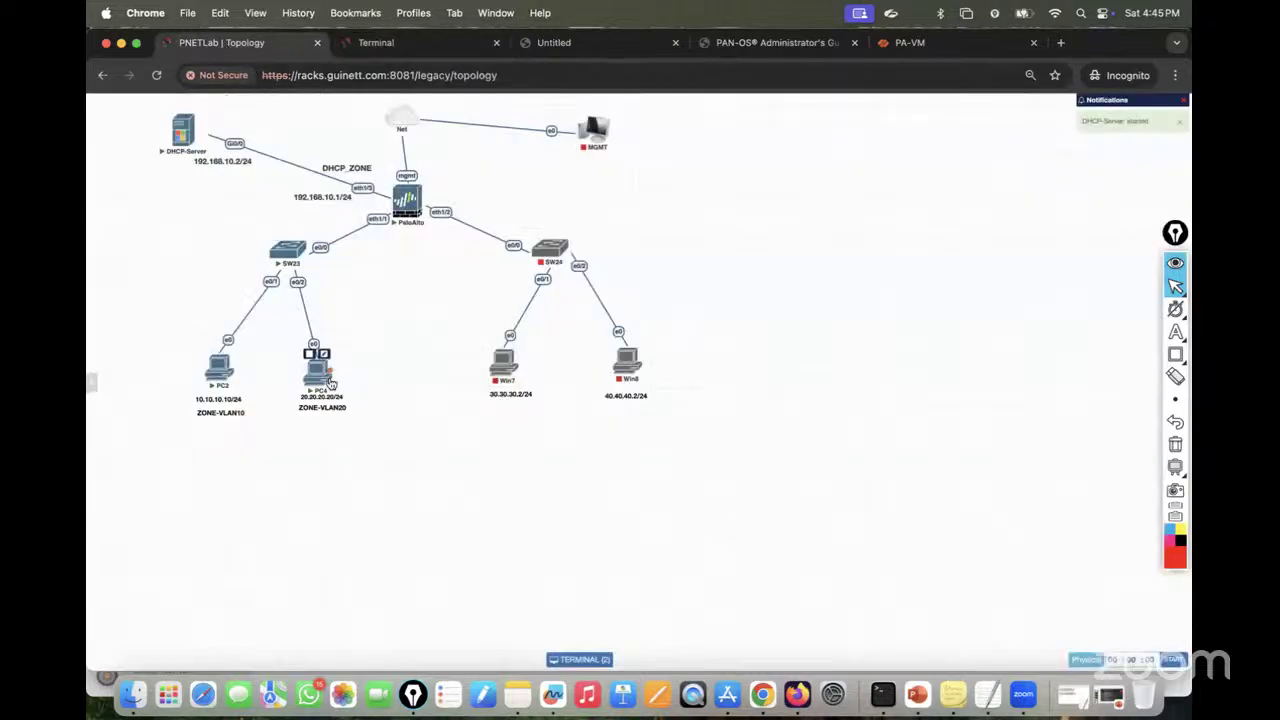
click(318, 378)
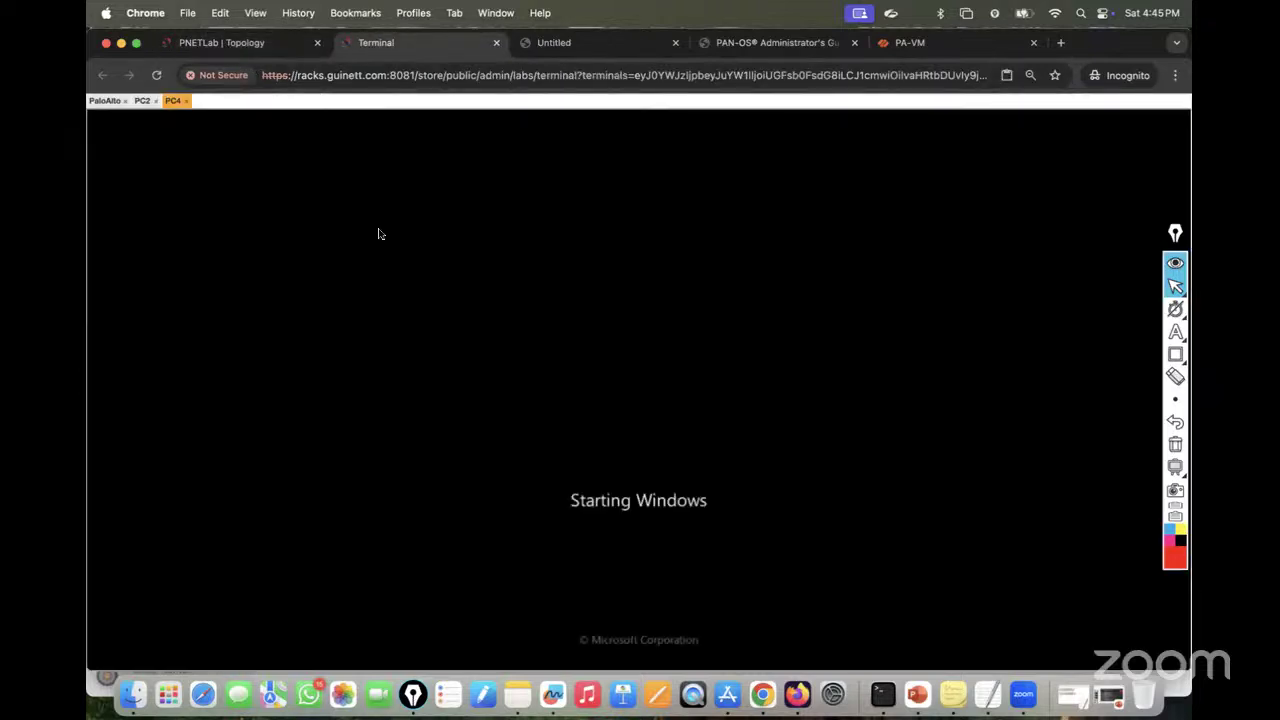
Step: Check the PC2 and PaloAlto boot output, then return to the topology and enable Epic Pen
click(142, 101)
click(208, 45)
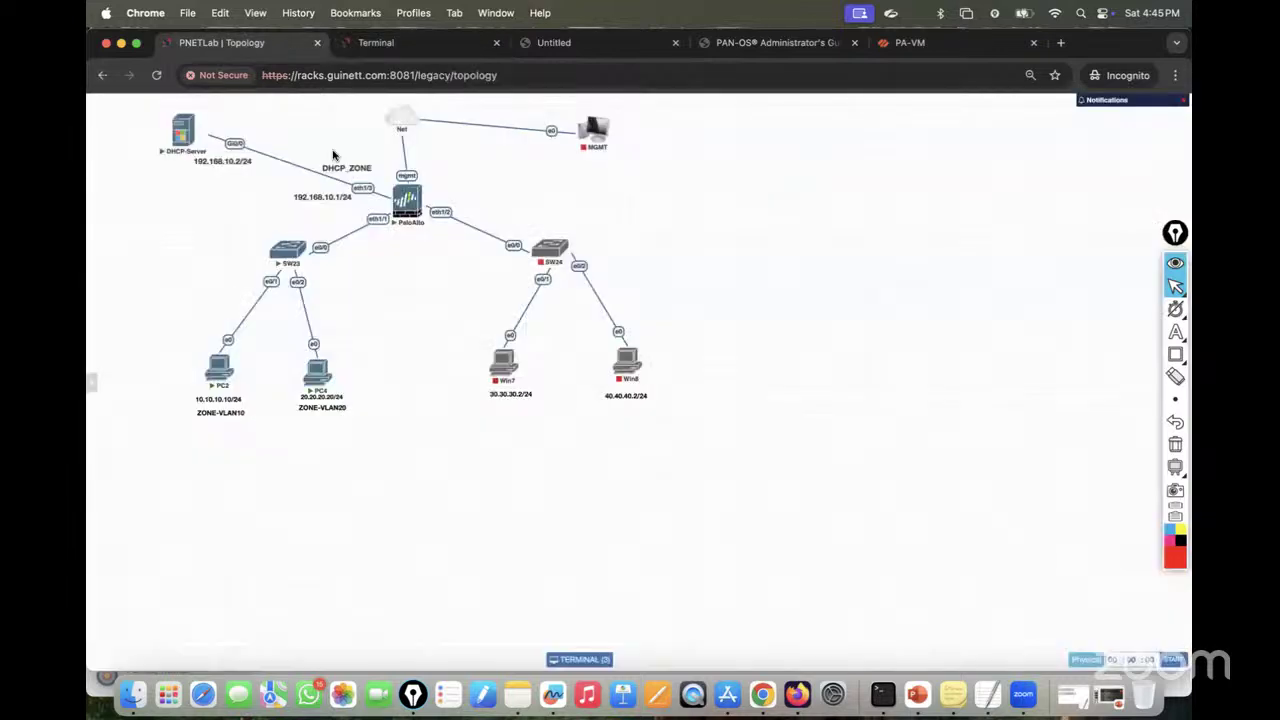
mouse_move(399, 208)
click(376, 42)
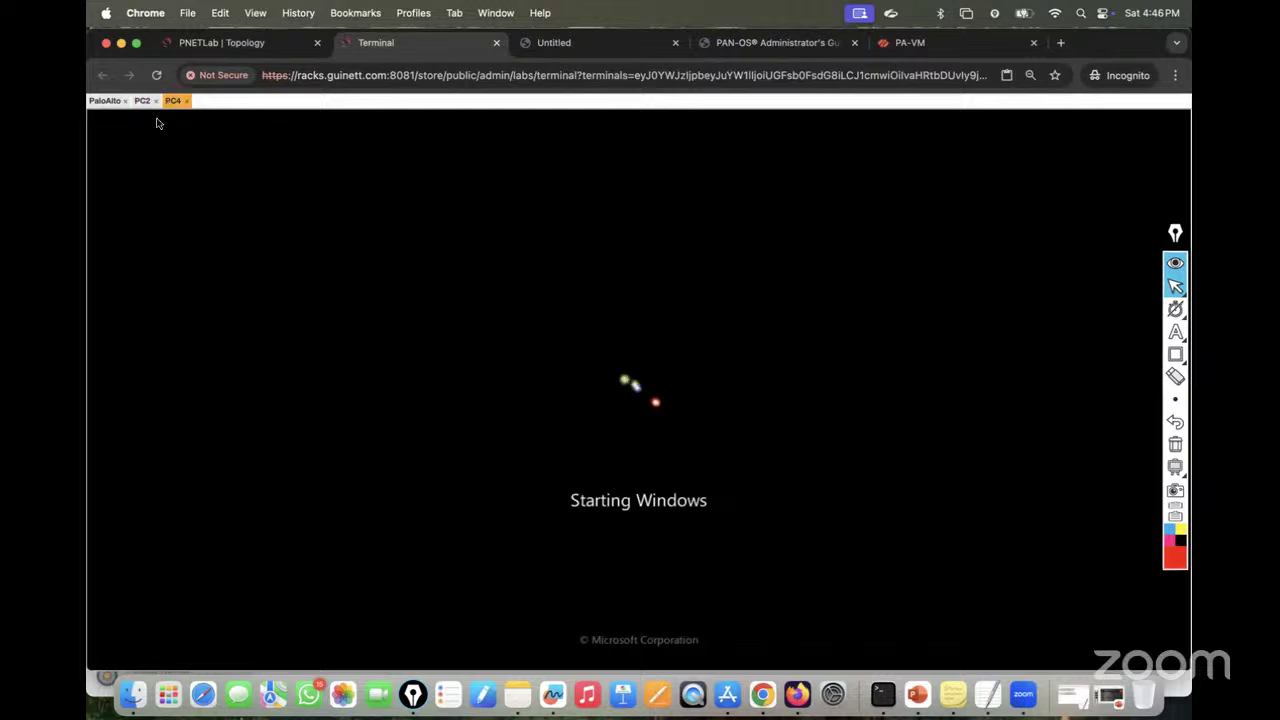
click(104, 100)
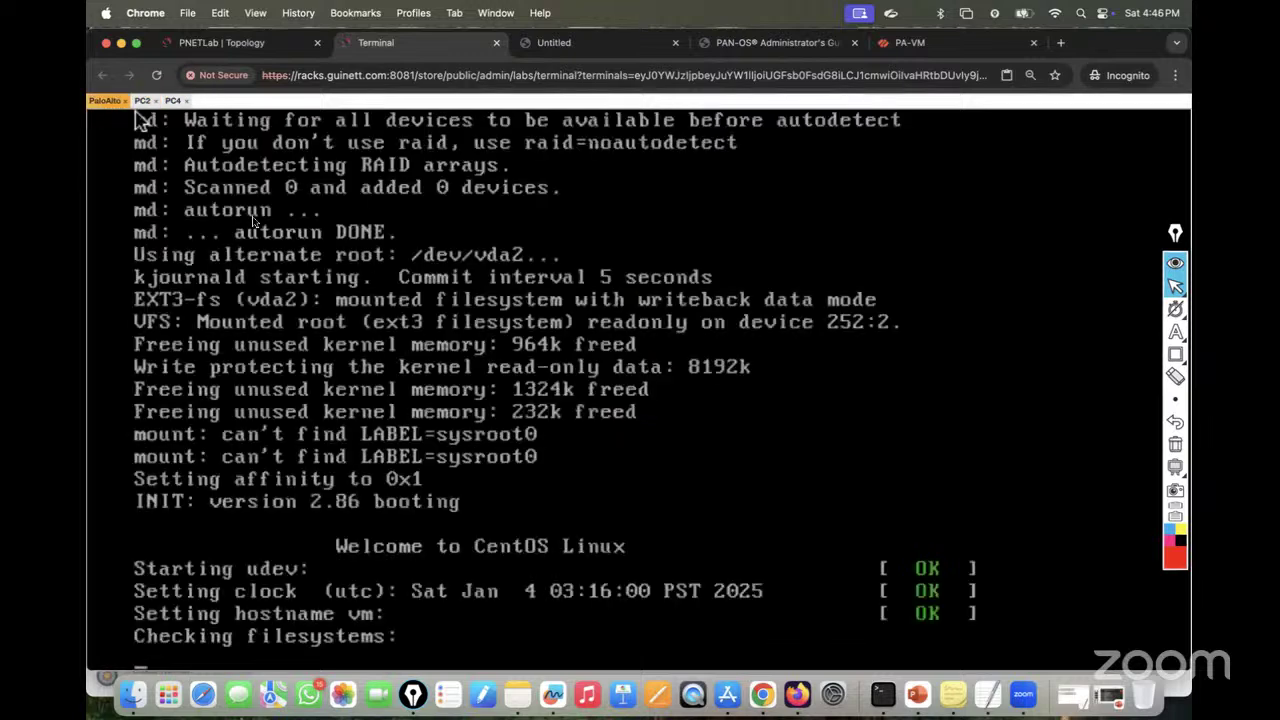
click(142, 100)
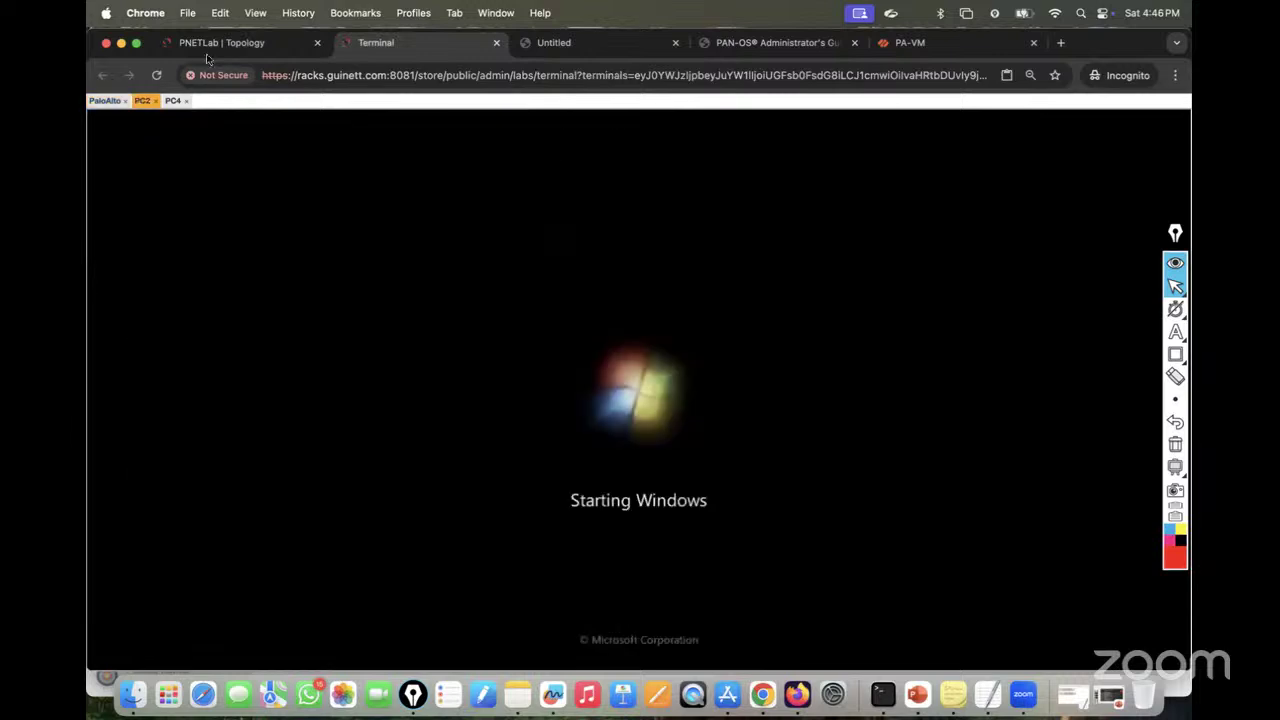
click(221, 42)
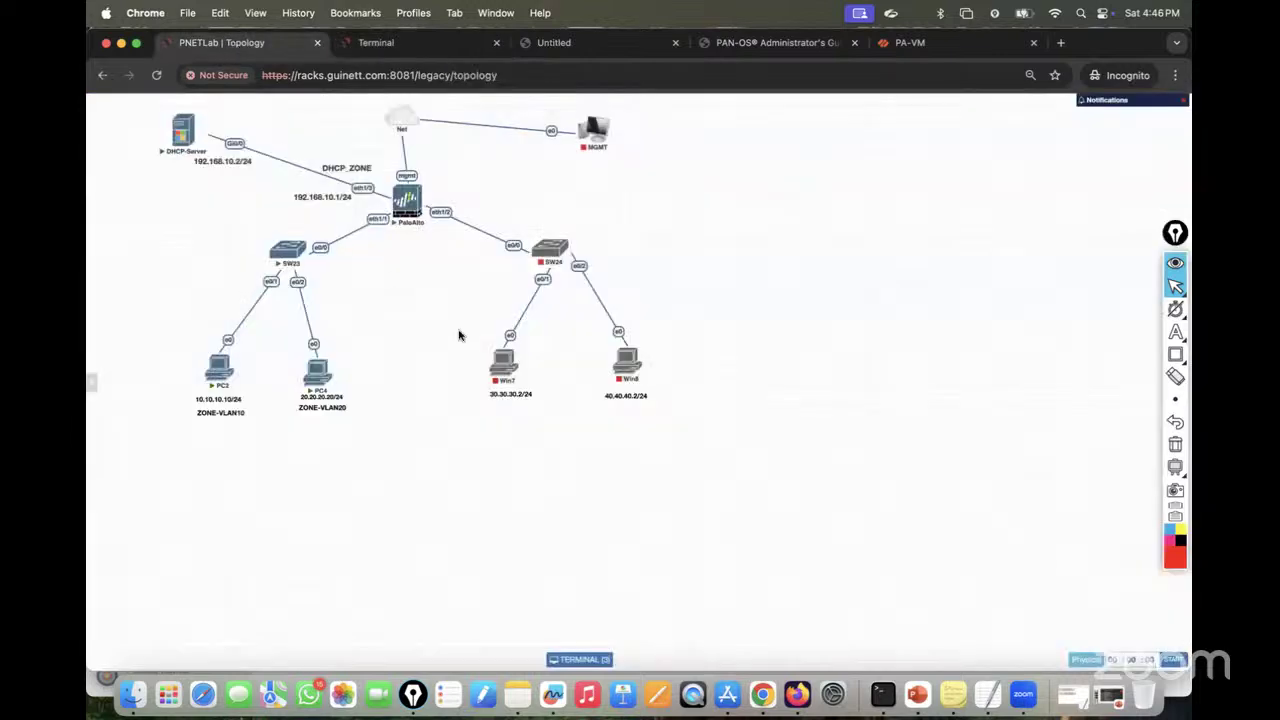
click(1175, 332)
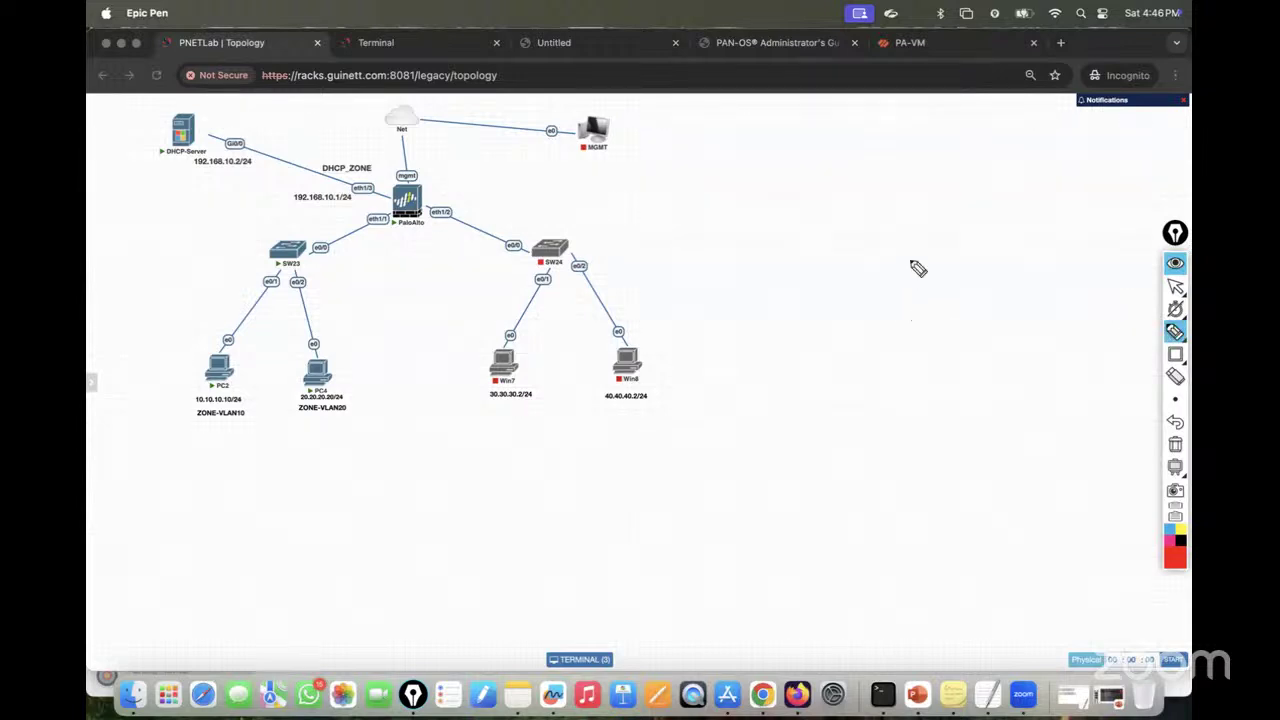
Step: Sketch the L2 switch with PCA and PCB below it and write each PC's subnet
mouse_move(917, 312)
mouse_down()
mouse_move(849, 314)
mouse_move(851, 346)
mouse_move(951, 314)
mouse_move(908, 341)
mouse_move(926, 328)
mouse_up()
mouse_move(857, 348)
mouse_down()
mouse_move(851, 391)
mouse_move(877, 383)
mouse_move(857, 431)
mouse_move(876, 432)
mouse_up()
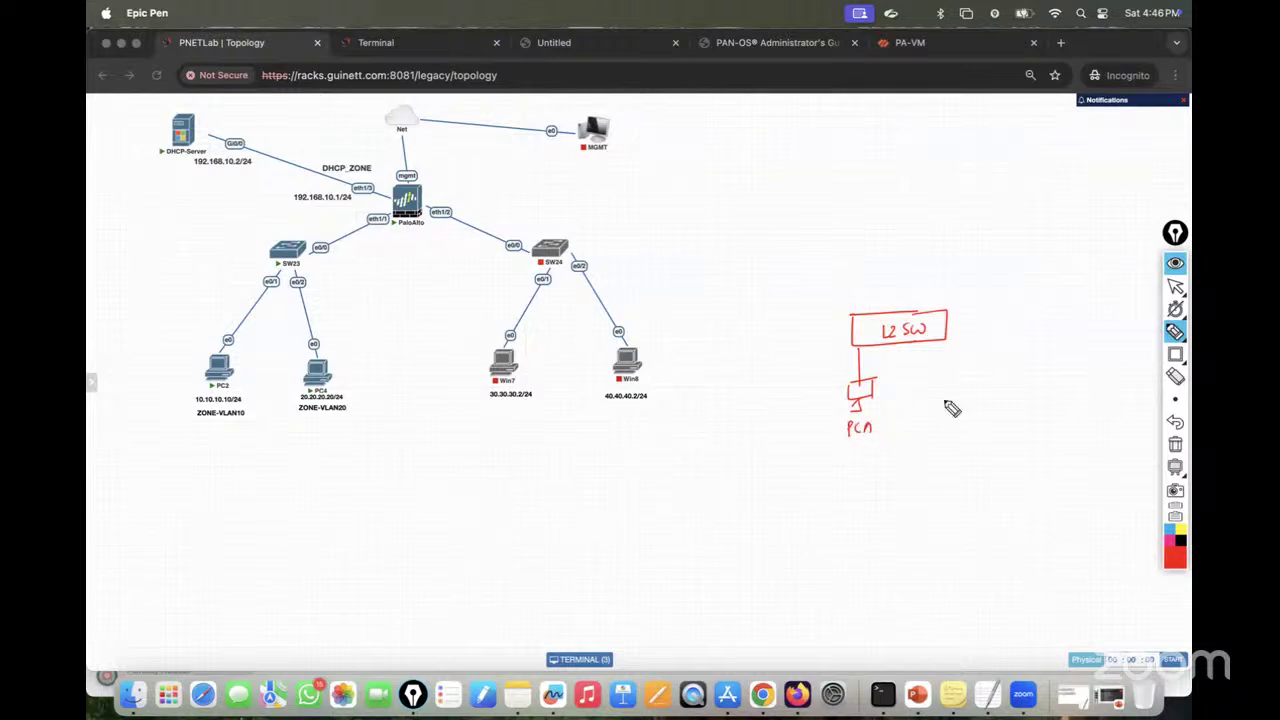
mouse_move(943, 346)
mouse_down()
mouse_move(934, 409)
mouse_move(957, 420)
mouse_move(940, 426)
mouse_move(951, 437)
mouse_move(968, 434)
mouse_move(955, 436)
mouse_up()
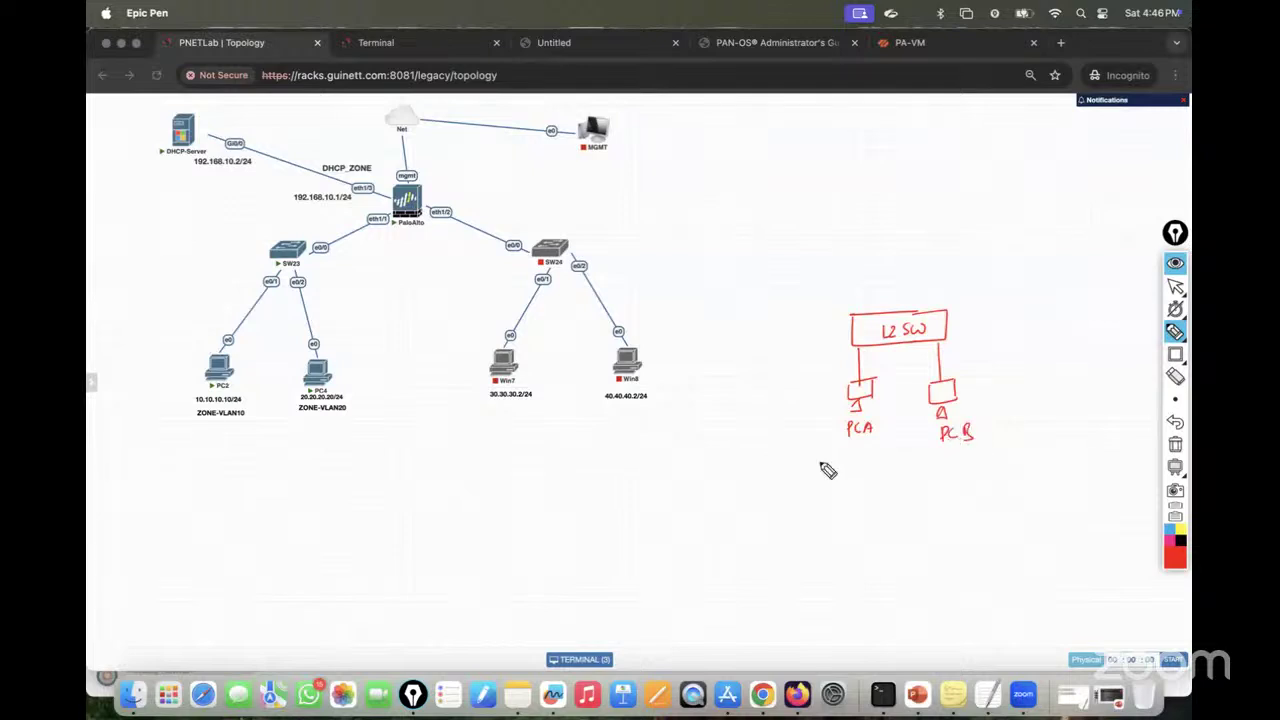
mouse_move(821, 464)
mouse_down()
mouse_move(857, 480)
mouse_move(912, 474)
mouse_up()
mouse_move(977, 447)
mouse_down()
mouse_move(1006, 458)
mouse_move(1080, 444)
mouse_move(1081, 458)
mouse_up()
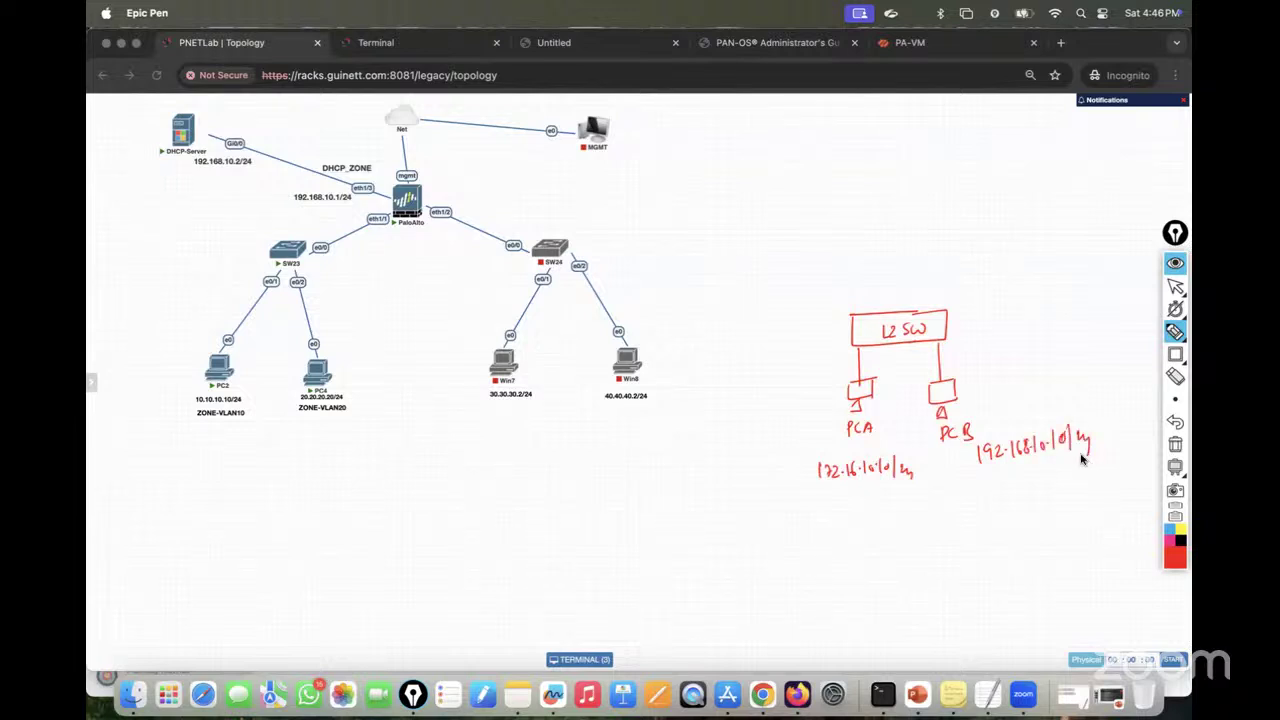
Step: Label the 172 and 192 sides, draw a circled X, an arrow to L3, and R1 linked above the switch
mouse_move(856, 358)
mouse_down()
mouse_move(773, 364)
mouse_move(802, 362)
mouse_up()
drag(940, 360, 980, 364)
mouse_move(995, 352)
mouse_down()
mouse_move(990, 364)
mouse_move(1010, 364)
mouse_up()
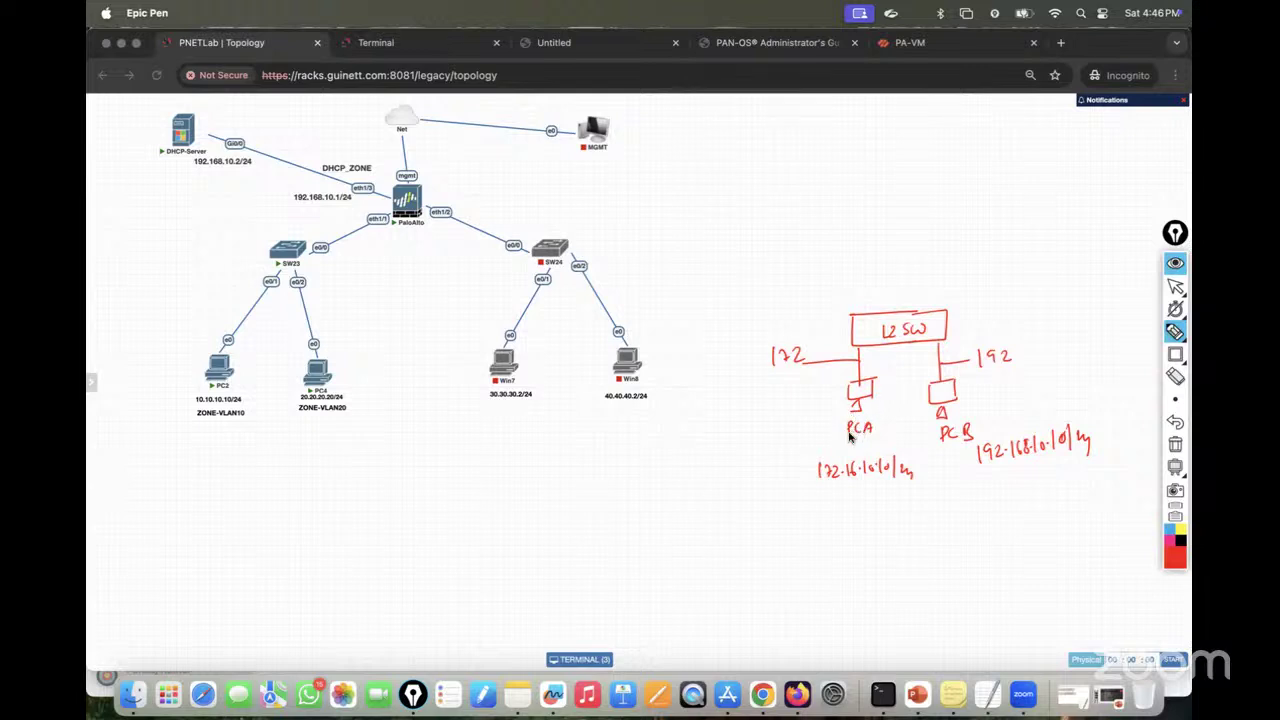
mouse_move(930, 503)
mouse_down()
mouse_move(958, 538)
mouse_move(945, 538)
mouse_move(936, 495)
mouse_up()
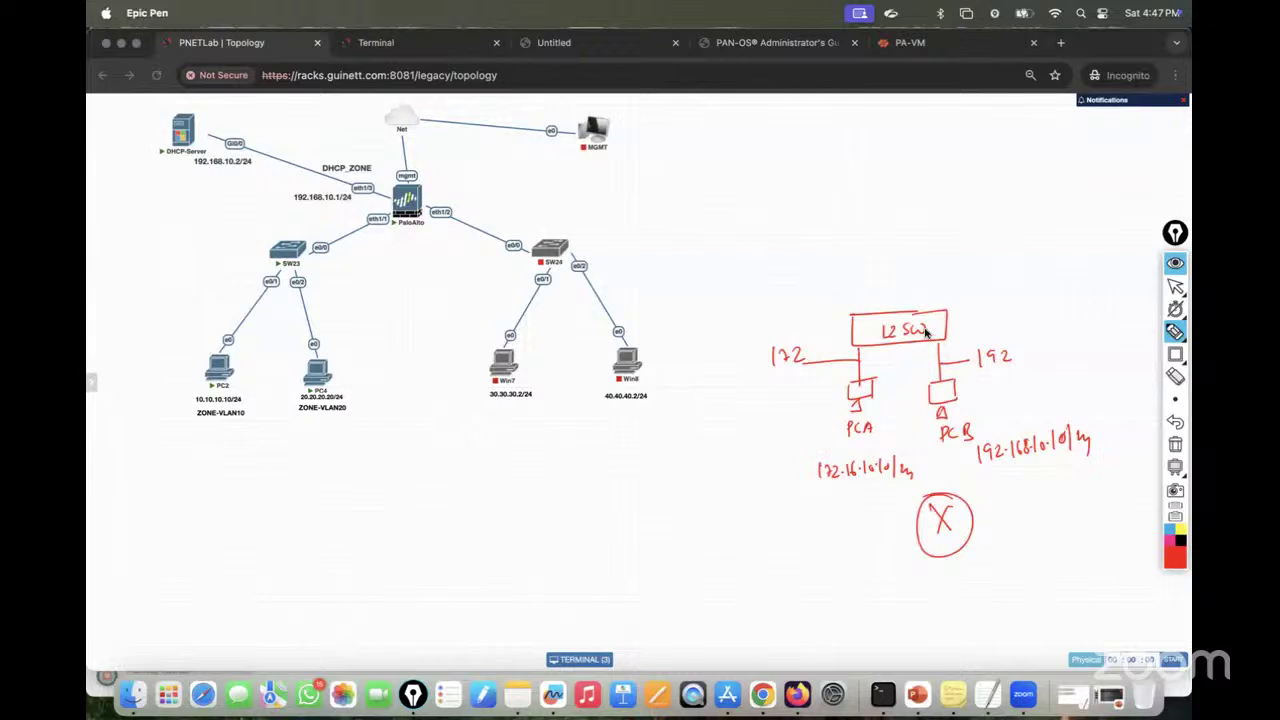
mouse_move(950, 314)
mouse_down()
mouse_move(1006, 283)
mouse_move(1023, 289)
mouse_move(1010, 274)
mouse_move(999, 286)
mouse_up()
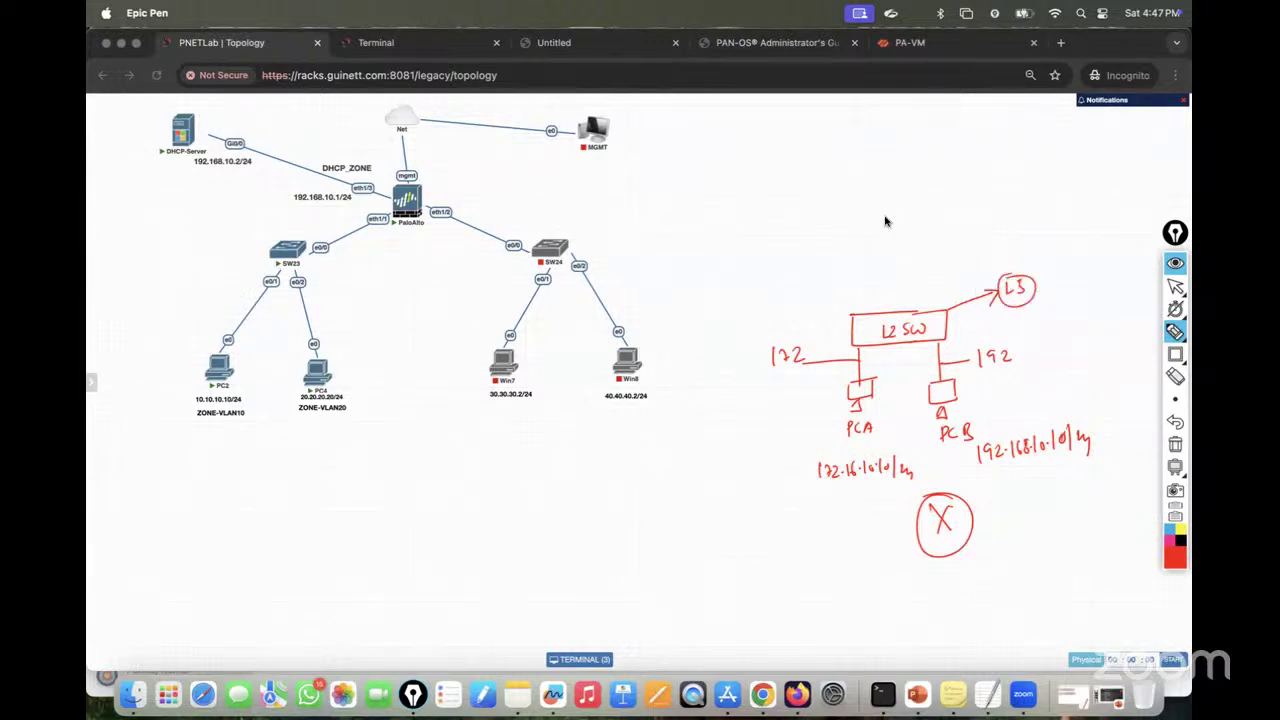
mouse_move(895, 192)
mouse_down()
mouse_move(868, 222)
mouse_move(918, 220)
mouse_move(893, 192)
mouse_move(897, 215)
mouse_up()
drag(893, 229, 897, 313)
Step: Mark the R1 link as a trunk port with sub-interfaces and trace PCA's traffic through R1 to PCB
mouse_move(915, 284)
mouse_down()
mouse_move(922, 295)
mouse_move(964, 289)
mouse_move(1000, 262)
mouse_move(1070, 262)
mouse_up()
drag(1072, 236, 1076, 262)
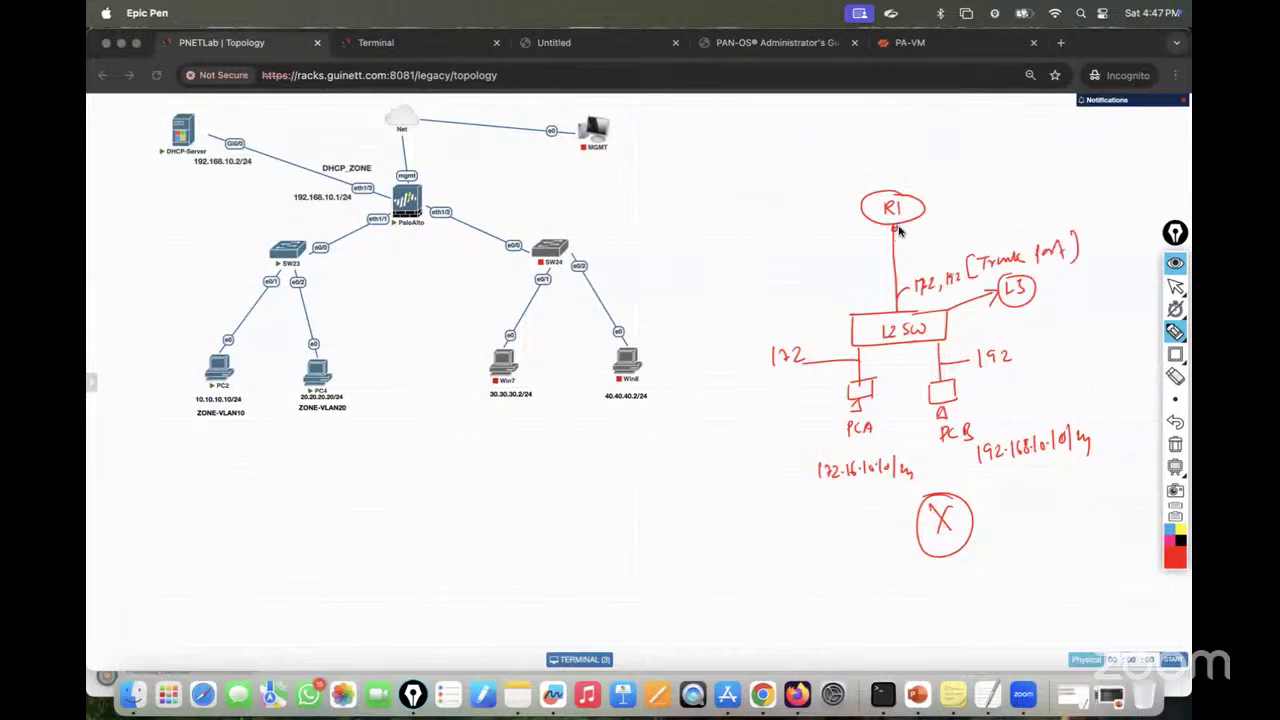
mouse_move(956, 214)
mouse_down()
mouse_move(946, 228)
mouse_move(974, 209)
mouse_move(1029, 211)
mouse_move(1054, 180)
mouse_move(1077, 203)
mouse_move(1090, 190)
mouse_move(1110, 205)
mouse_up()
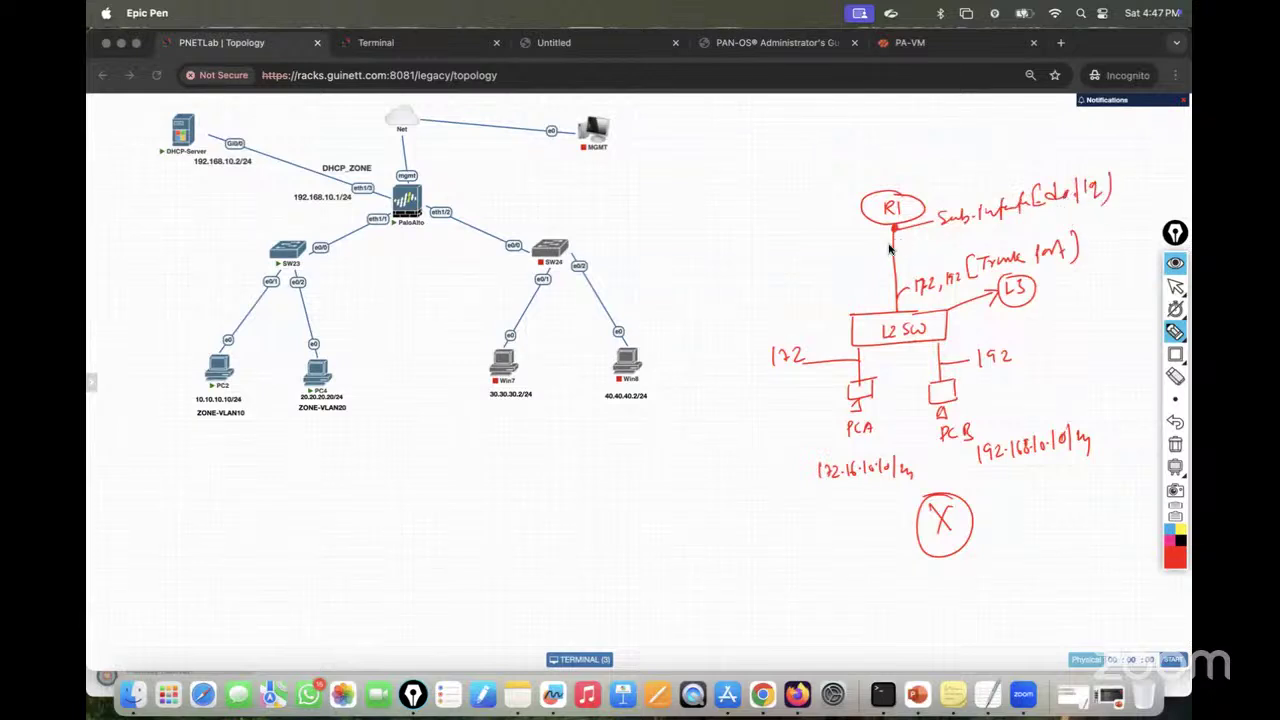
mouse_move(893, 229)
mouse_down()
mouse_move(793, 251)
mouse_move(849, 242)
mouse_up()
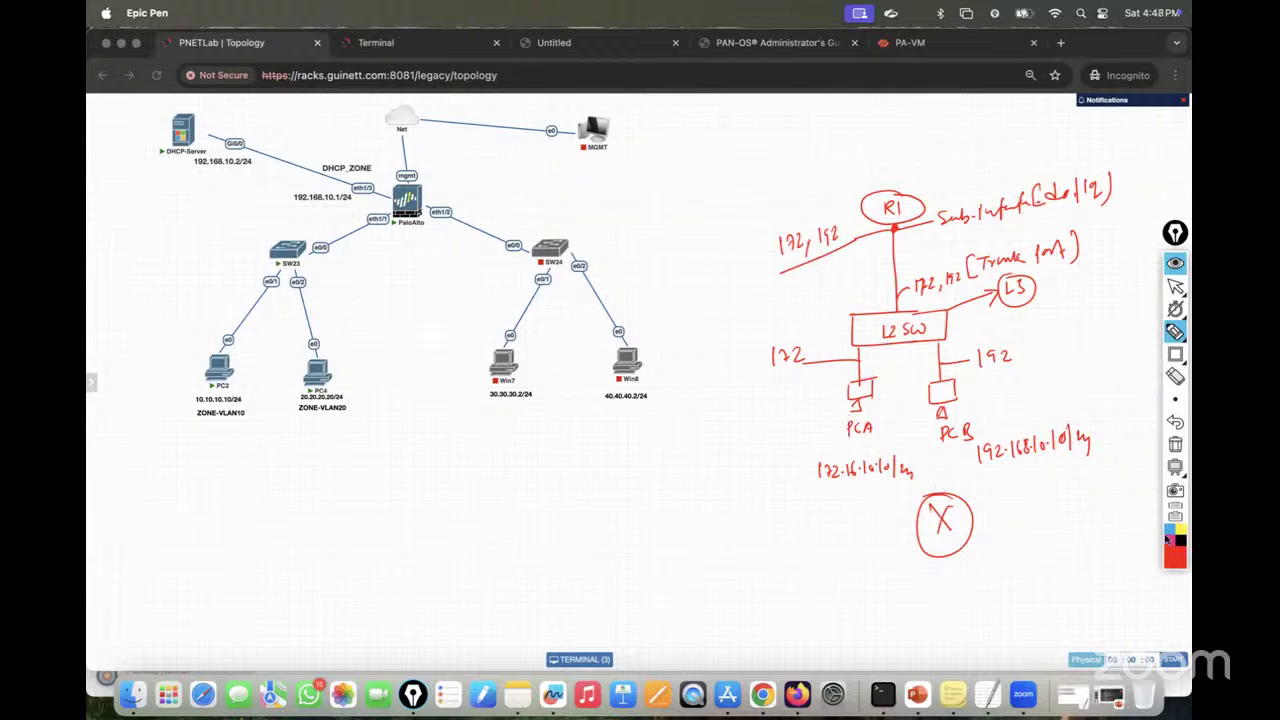
mouse_move(880, 371)
mouse_down()
mouse_move(857, 409)
mouse_move(900, 291)
mouse_move(903, 220)
mouse_move(917, 325)
mouse_move(950, 395)
mouse_up()
mouse_move(930, 166)
mouse_down()
mouse_move(948, 190)
mouse_move(964, 187)
mouse_up()
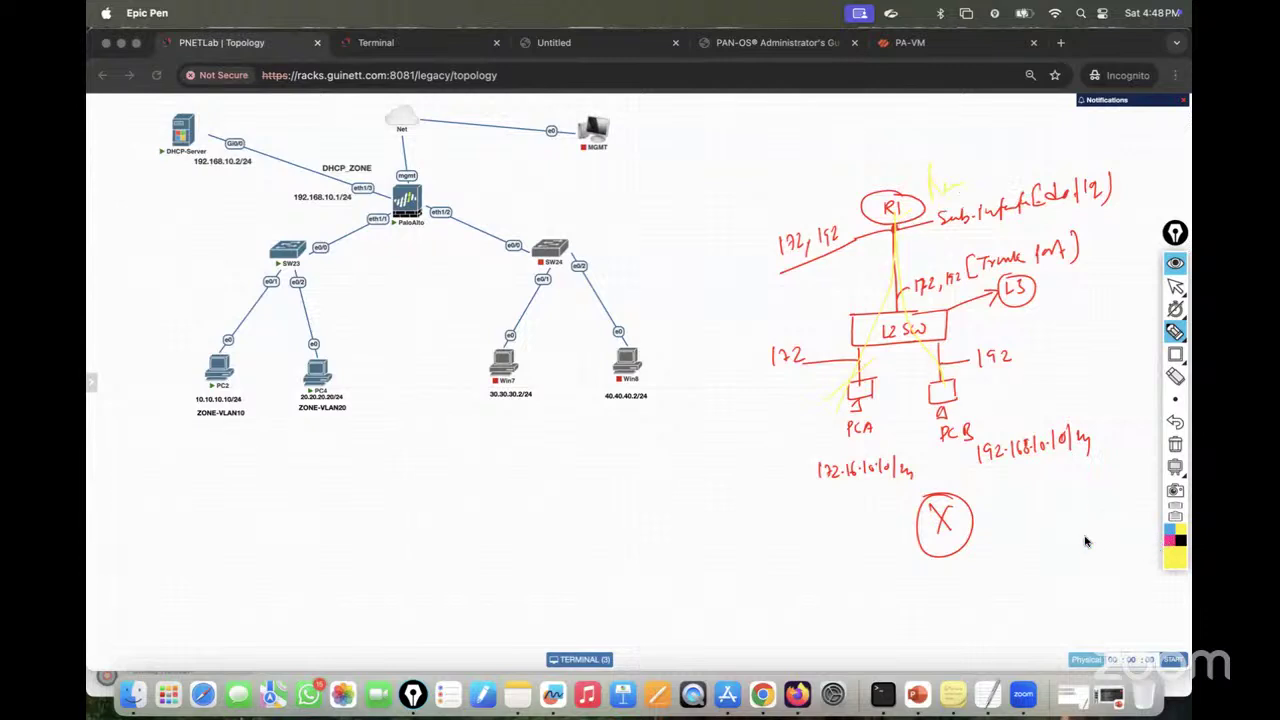
click(1170, 541)
mouse_move(889, 330)
mouse_down()
mouse_move(830, 395)
mouse_move(892, 250)
mouse_move(957, 378)
mouse_up()
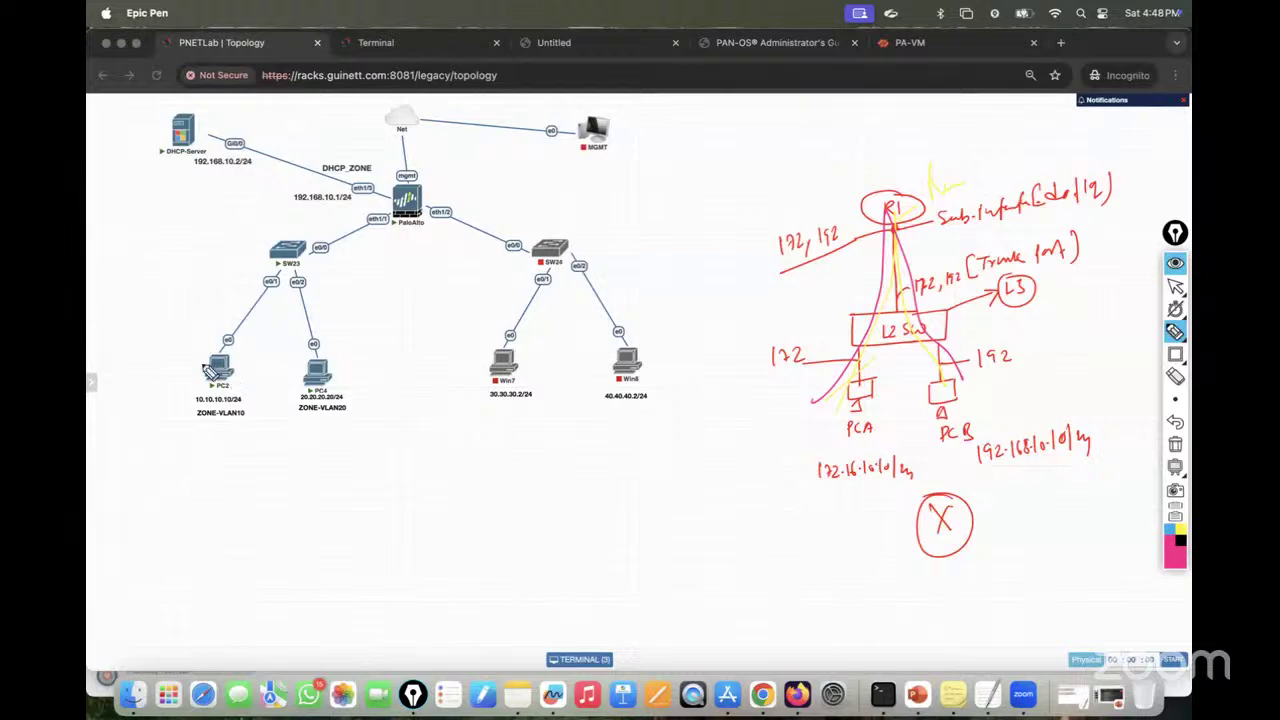
Step: On the lab topology, mark PC2 and PC4, their links to SW23, and VLANs 10 and 20
drag(205, 367, 218, 382)
drag(318, 383, 330, 377)
mouse_move(228, 340)
mouse_down()
mouse_move(272, 268)
mouse_move(308, 318)
mouse_up()
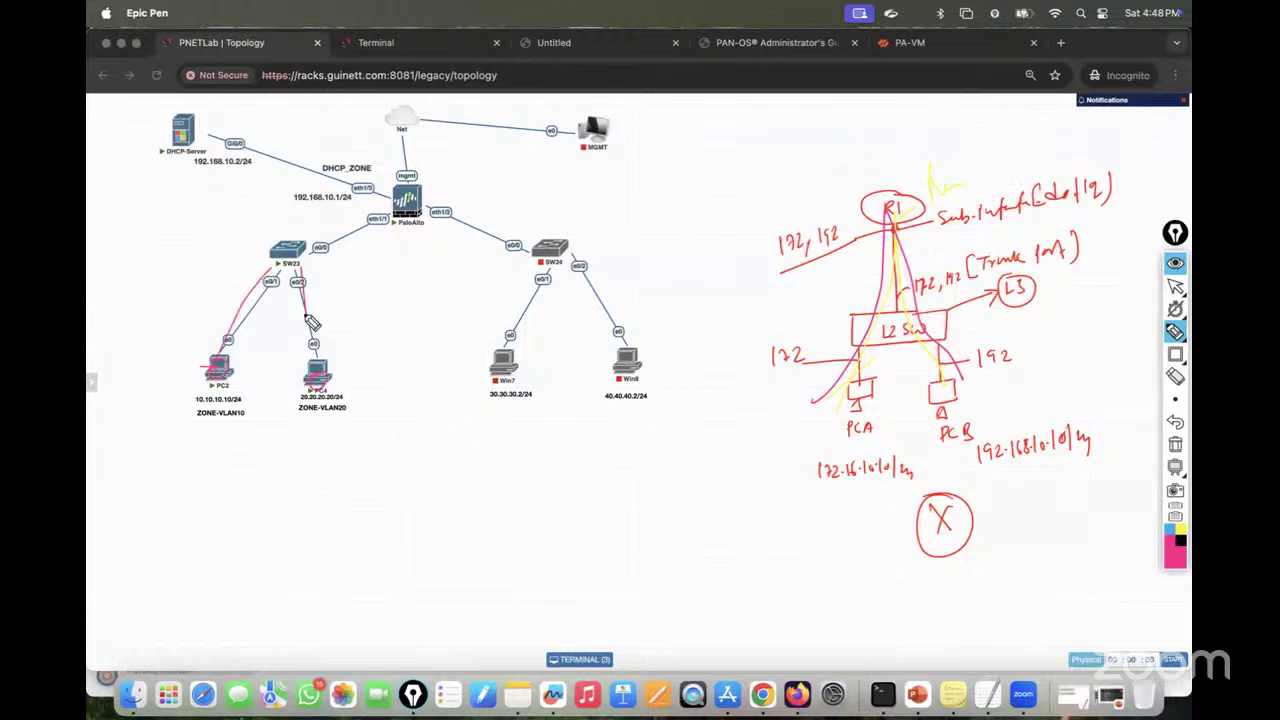
mouse_move(236, 276)
mouse_down()
mouse_move(238, 295)
mouse_move(238, 269)
mouse_up()
mouse_move(314, 286)
mouse_down()
mouse_move(340, 290)
mouse_move(347, 236)
mouse_move(352, 262)
mouse_move(384, 256)
mouse_move(398, 214)
mouse_move(440, 274)
mouse_move(496, 242)
mouse_up()
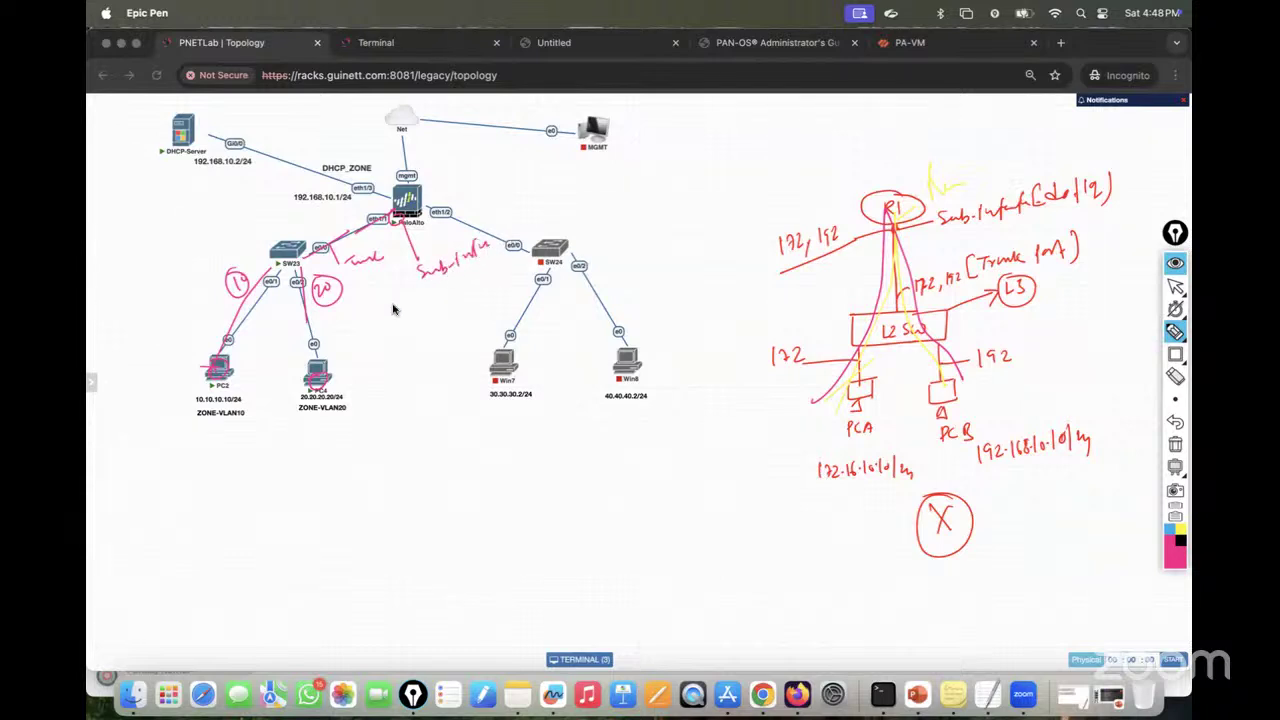
mouse_move(443, 293)
mouse_down()
mouse_move(470, 300)
mouse_move(486, 280)
mouse_move(388, 305)
mouse_up()
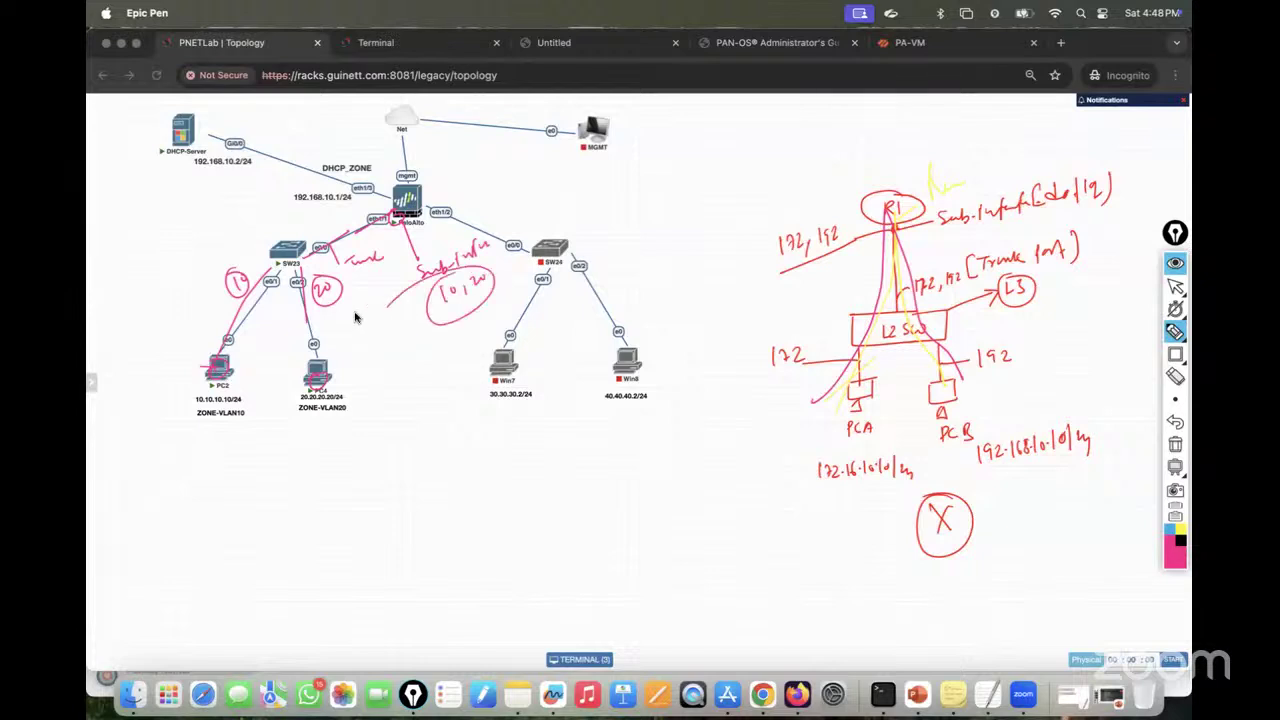
Step: Circle ZONE-VLAN10 and ZONE-VLAN20, trace SW23 to PaloAlto and back to PC4, and add a policy note
drag(199, 433, 228, 415)
drag(308, 424, 332, 410)
mouse_move(316, 230)
mouse_down()
mouse_move(400, 188)
mouse_move(310, 280)
mouse_move(316, 345)
mouse_up()
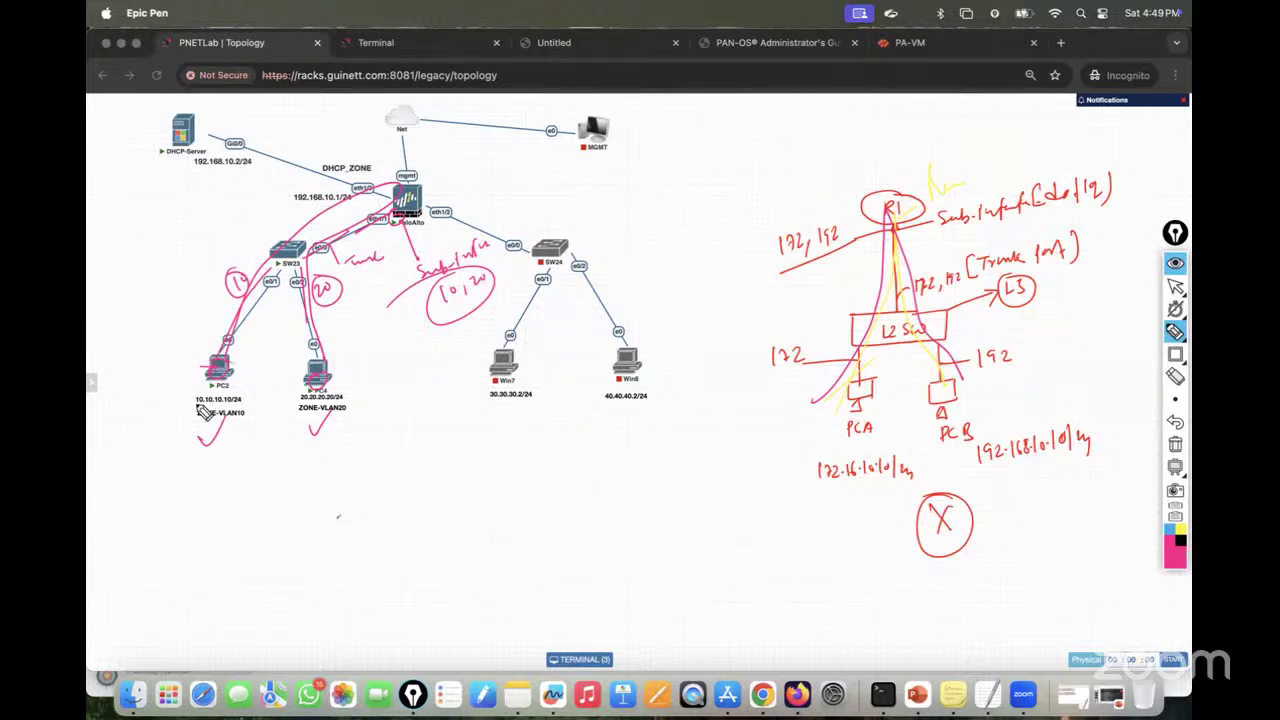
drag(203, 412, 230, 440)
mouse_move(324, 414)
mouse_down()
mouse_move(356, 420)
mouse_move(300, 414)
mouse_up()
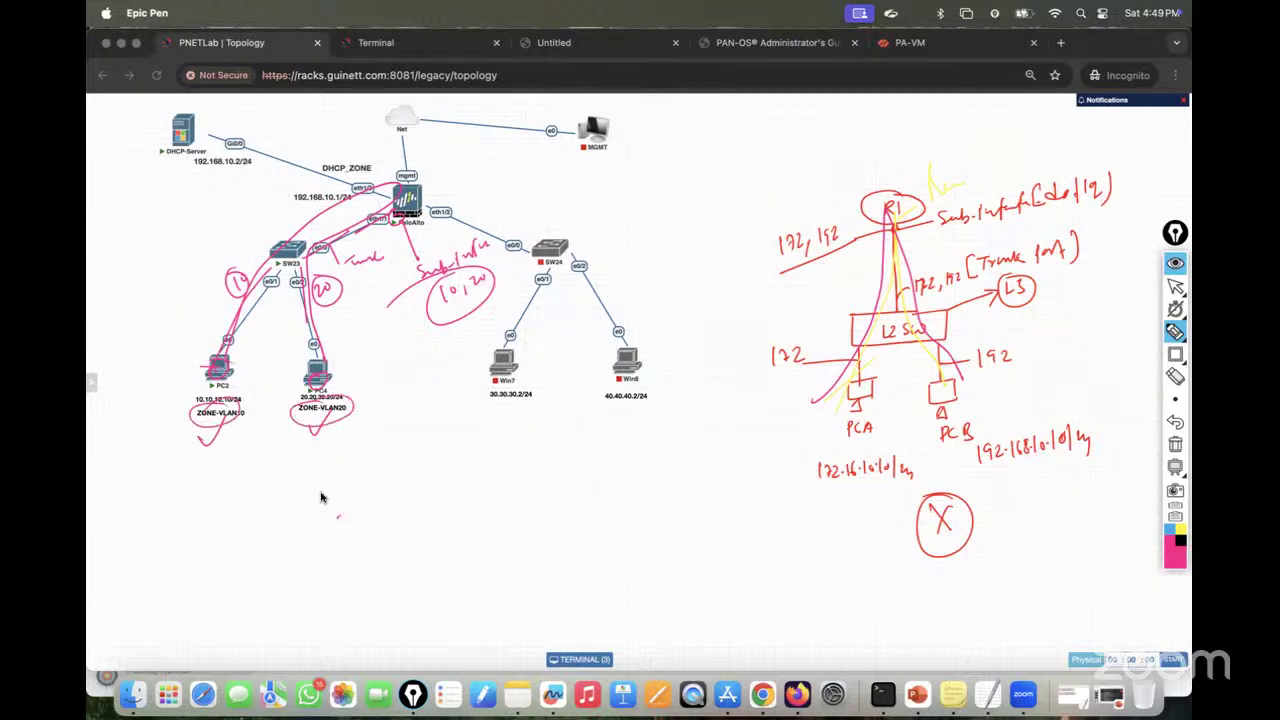
mouse_move(321, 497)
mouse_down()
mouse_move(300, 508)
mouse_move(329, 514)
mouse_move(339, 493)
mouse_move(474, 466)
mouse_up()
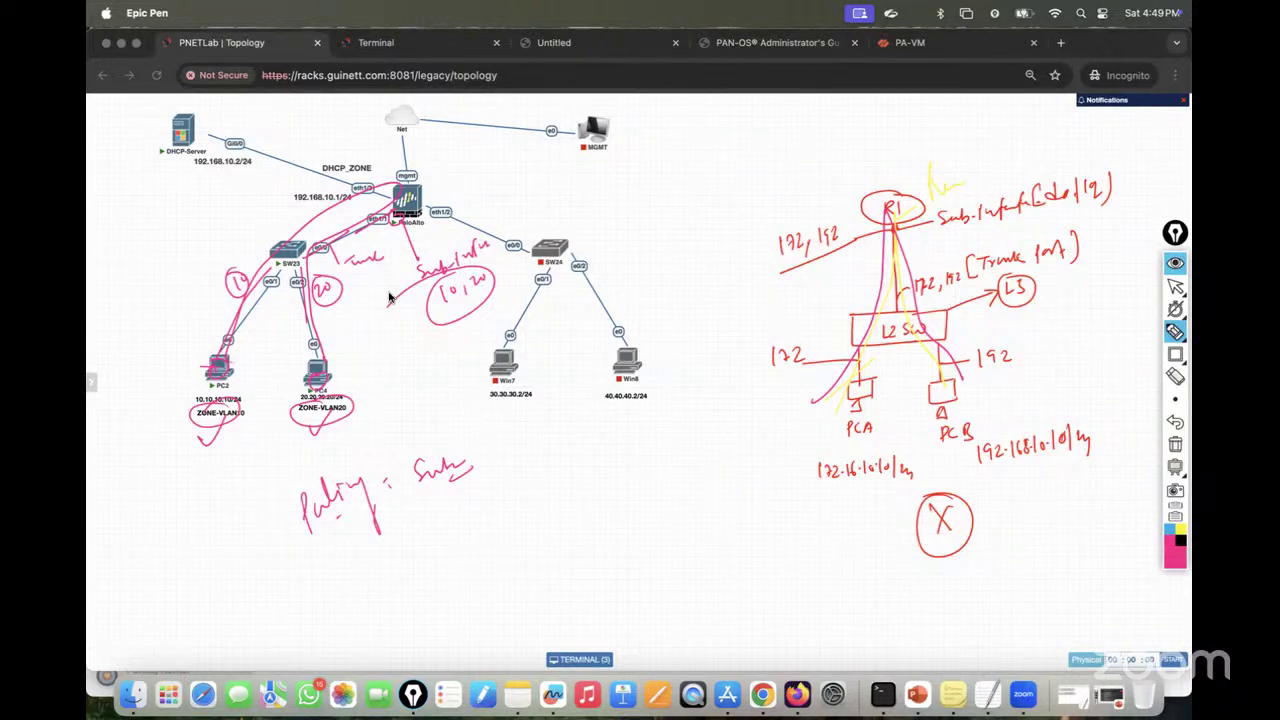
drag(388, 300, 417, 267)
Step: Clear the Epic Pen drawings and close the PC4 and PC2 console sub-tabs
click(1175, 444)
click(1176, 287)
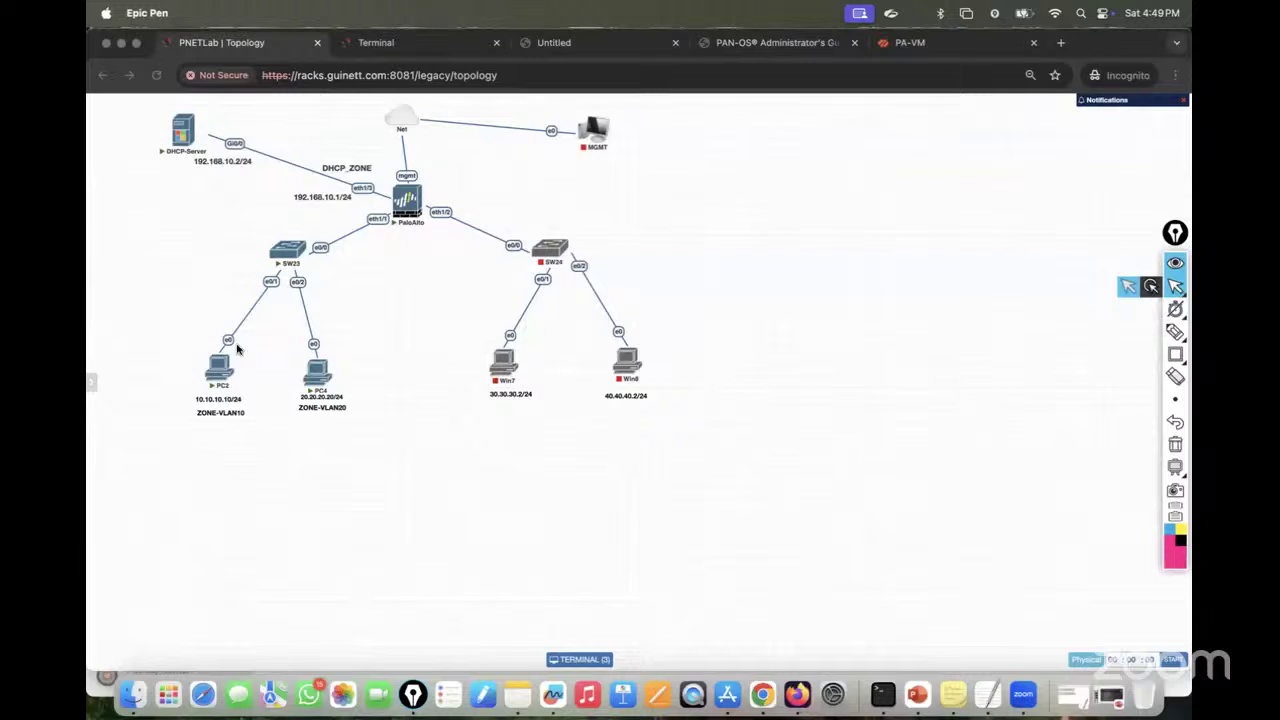
click(395, 47)
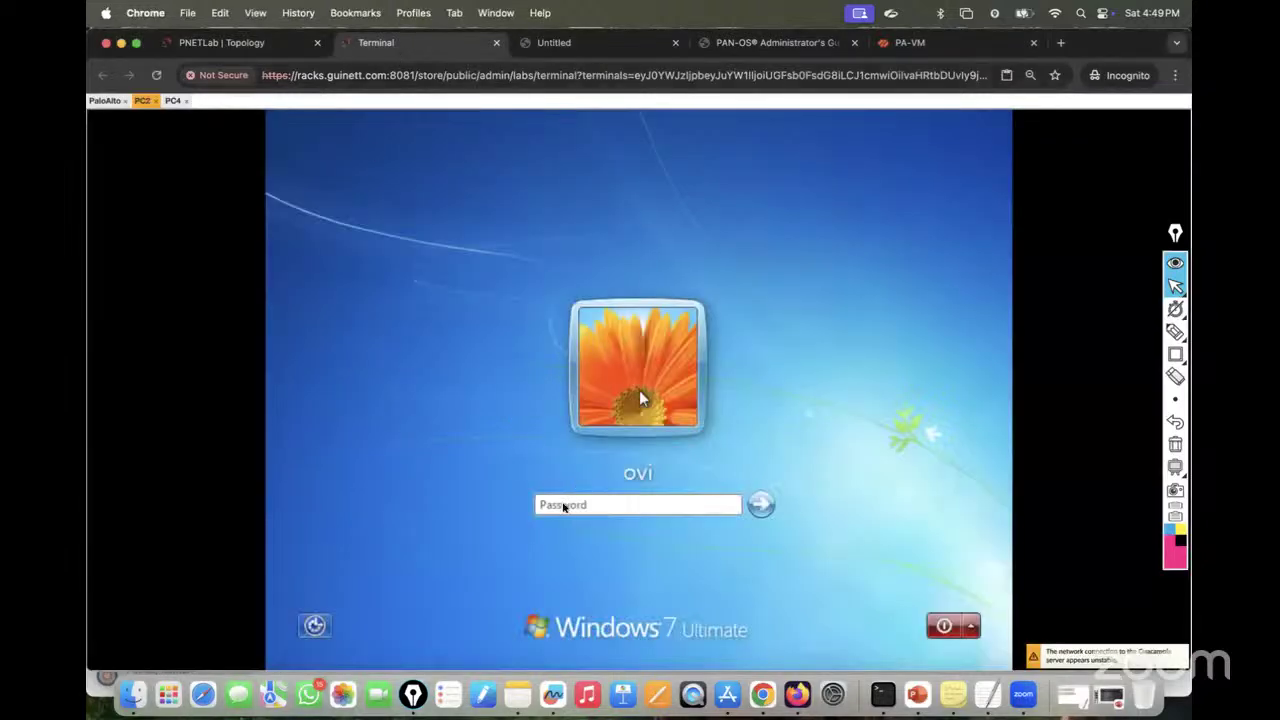
click(173, 100)
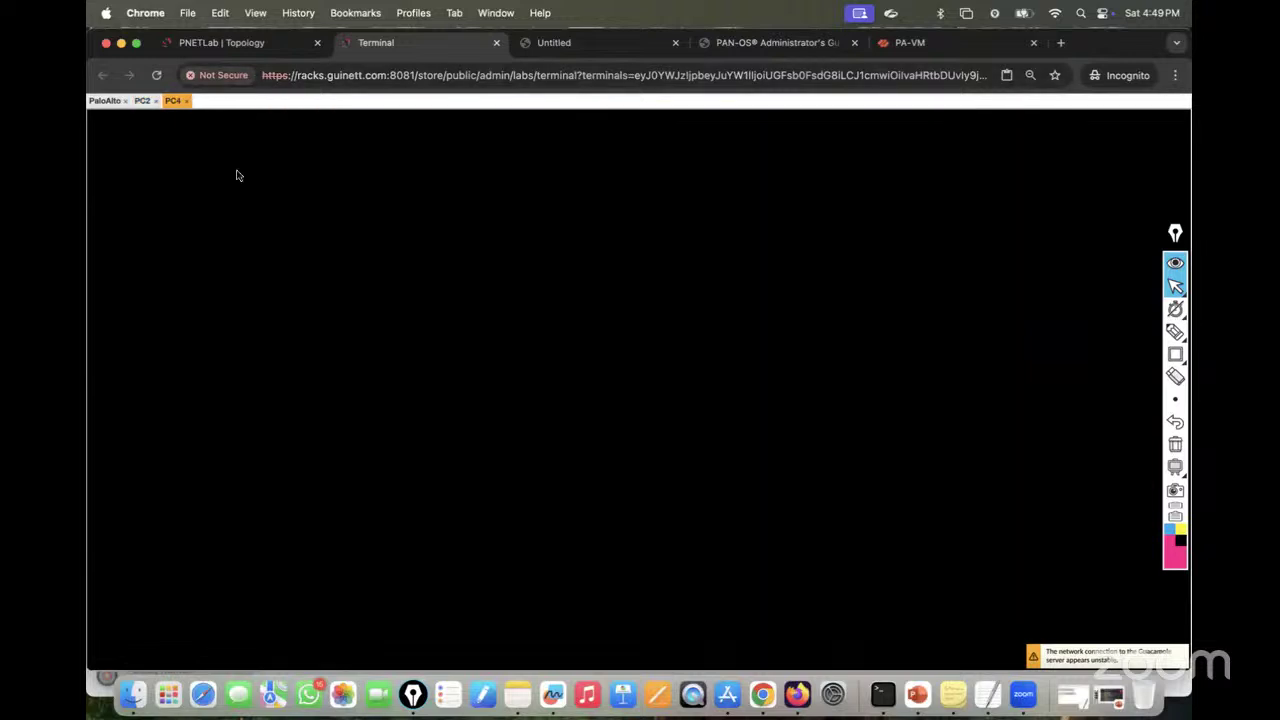
click(189, 101)
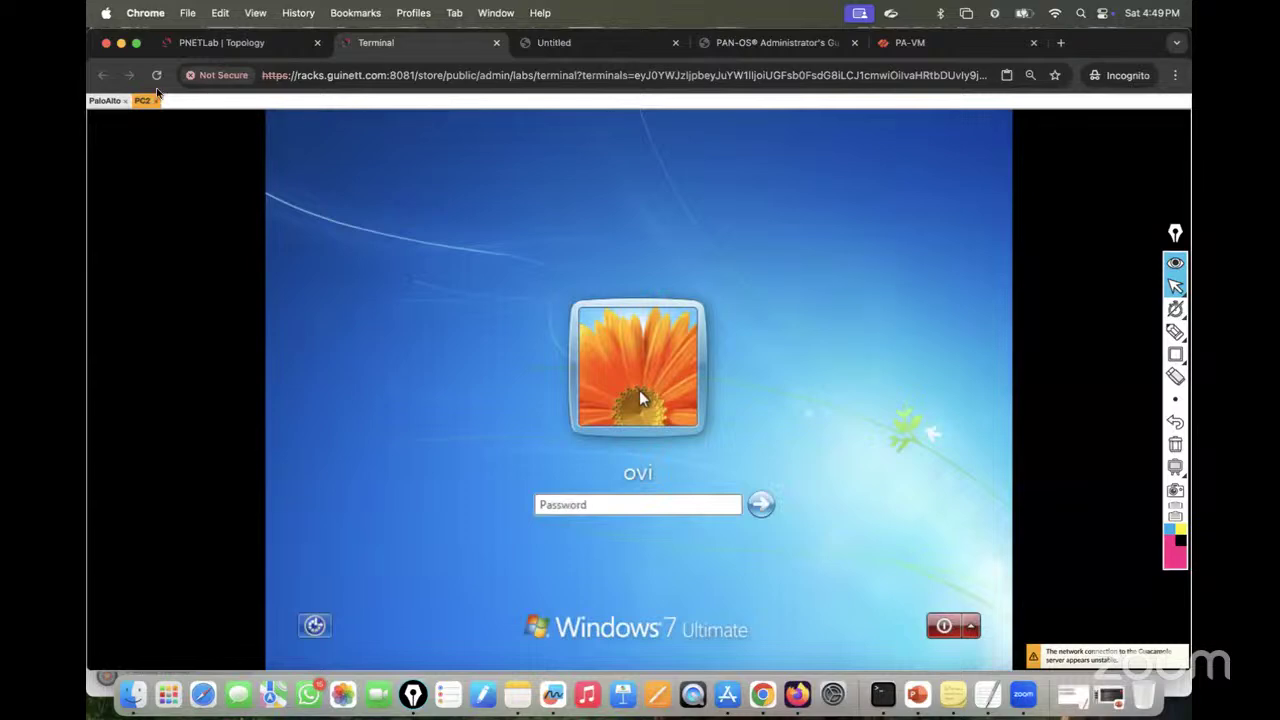
click(156, 101)
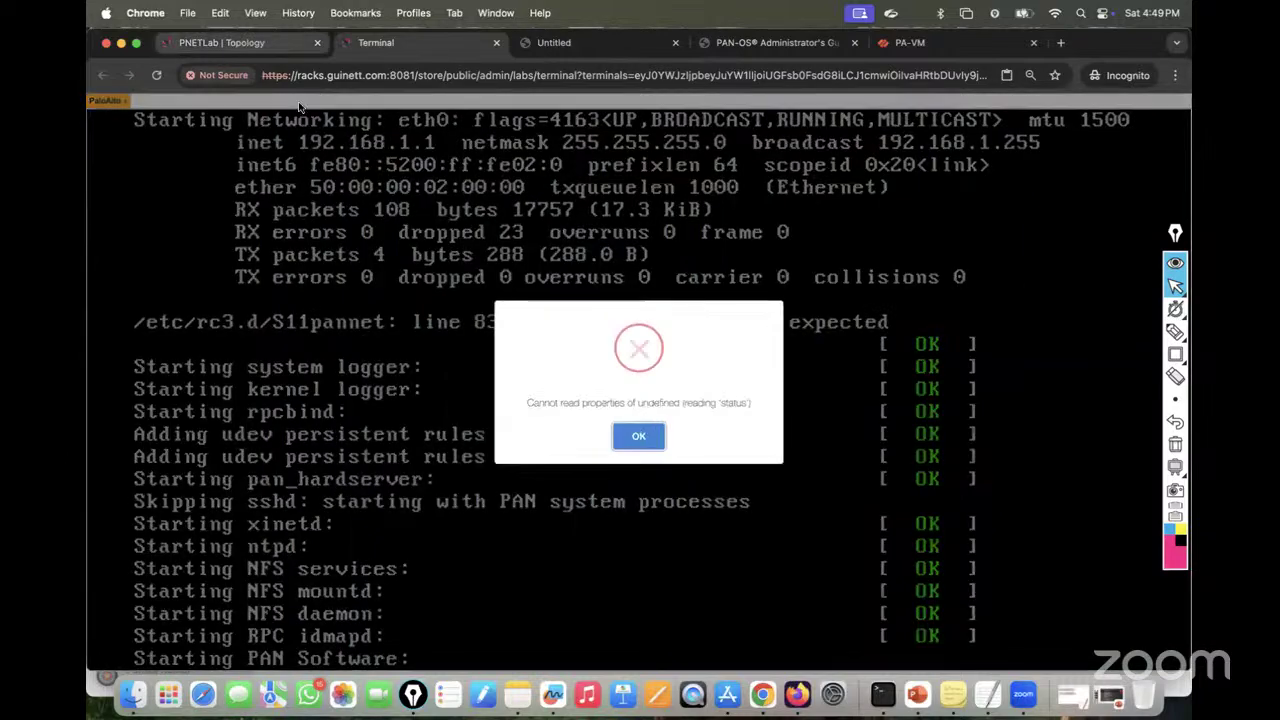
Step: Reconnect the PaloAlto console and reopen PC2's console from the topology
click(650, 445)
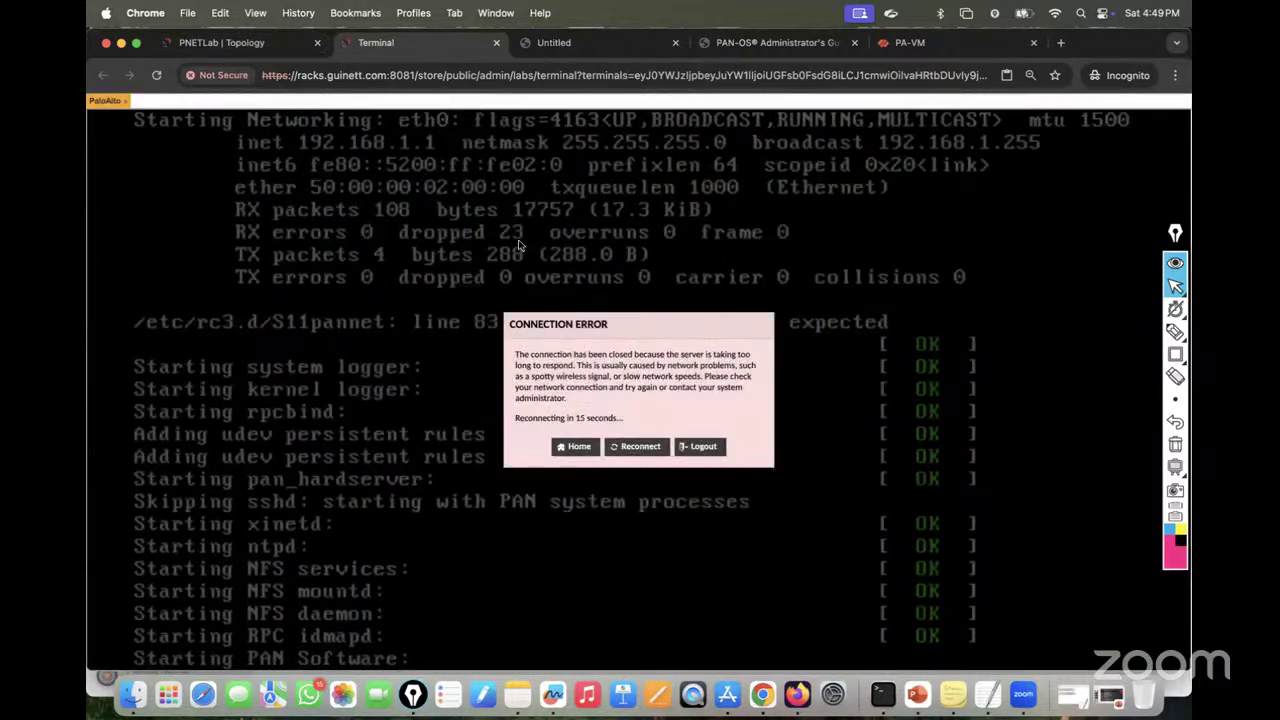
click(652, 446)
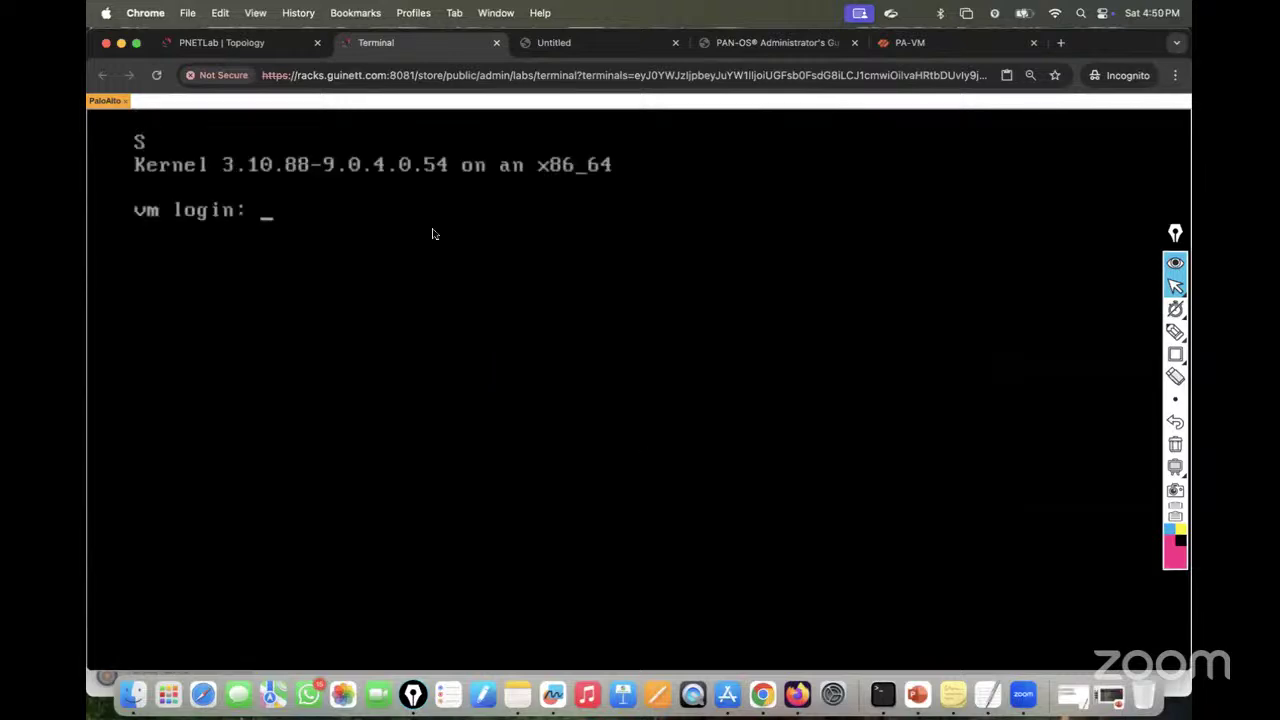
click(266, 42)
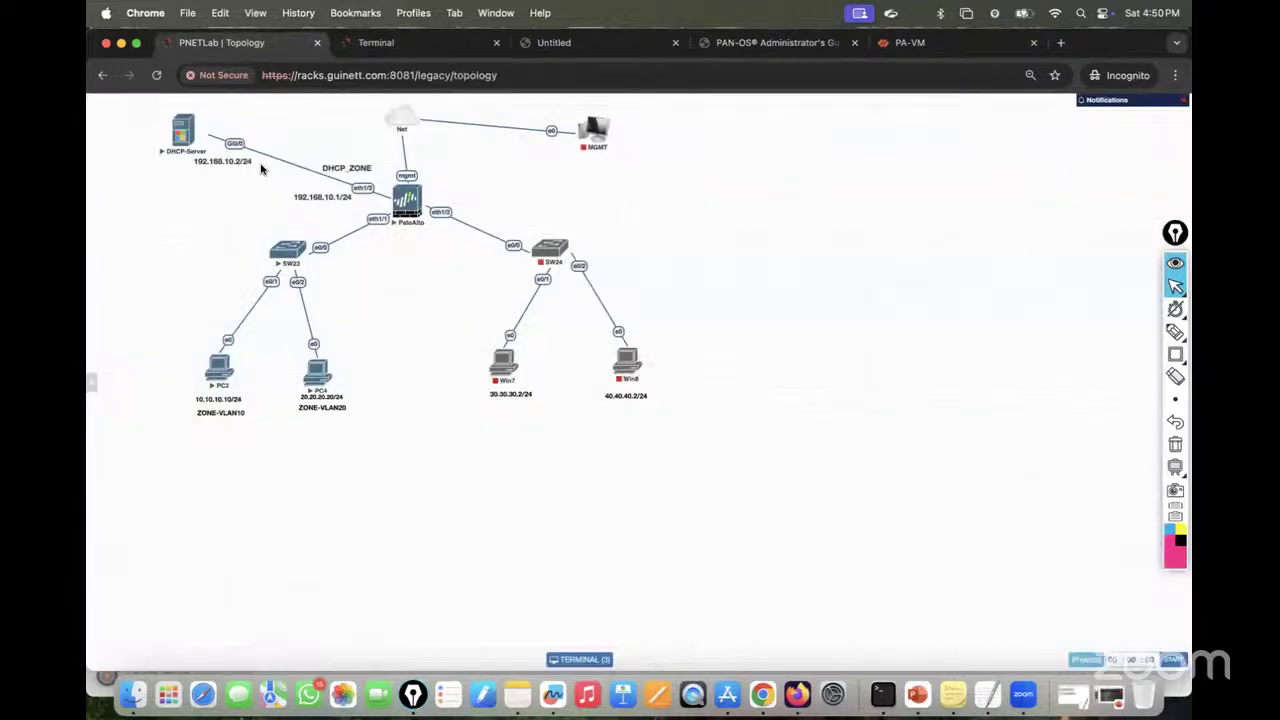
click(218, 362)
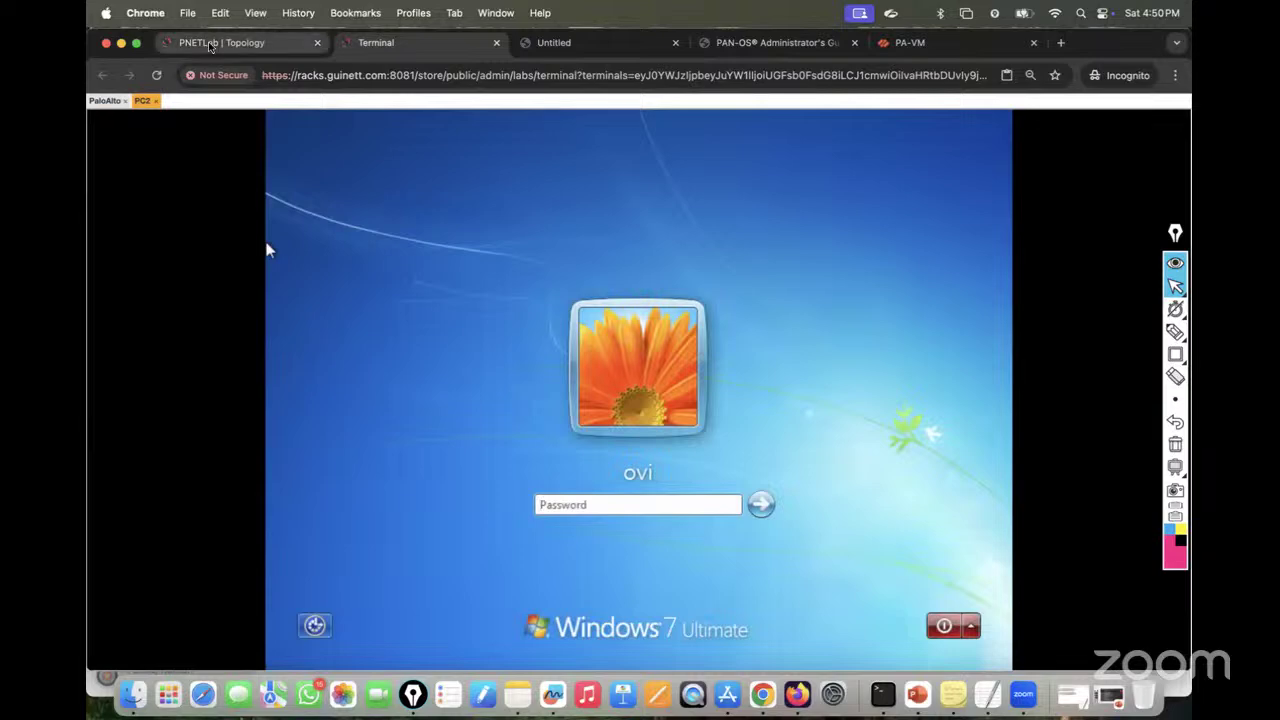
Step: Reopen PC4's console and enter the Windows login password on both PC2 and PC4
click(221, 42)
click(316, 384)
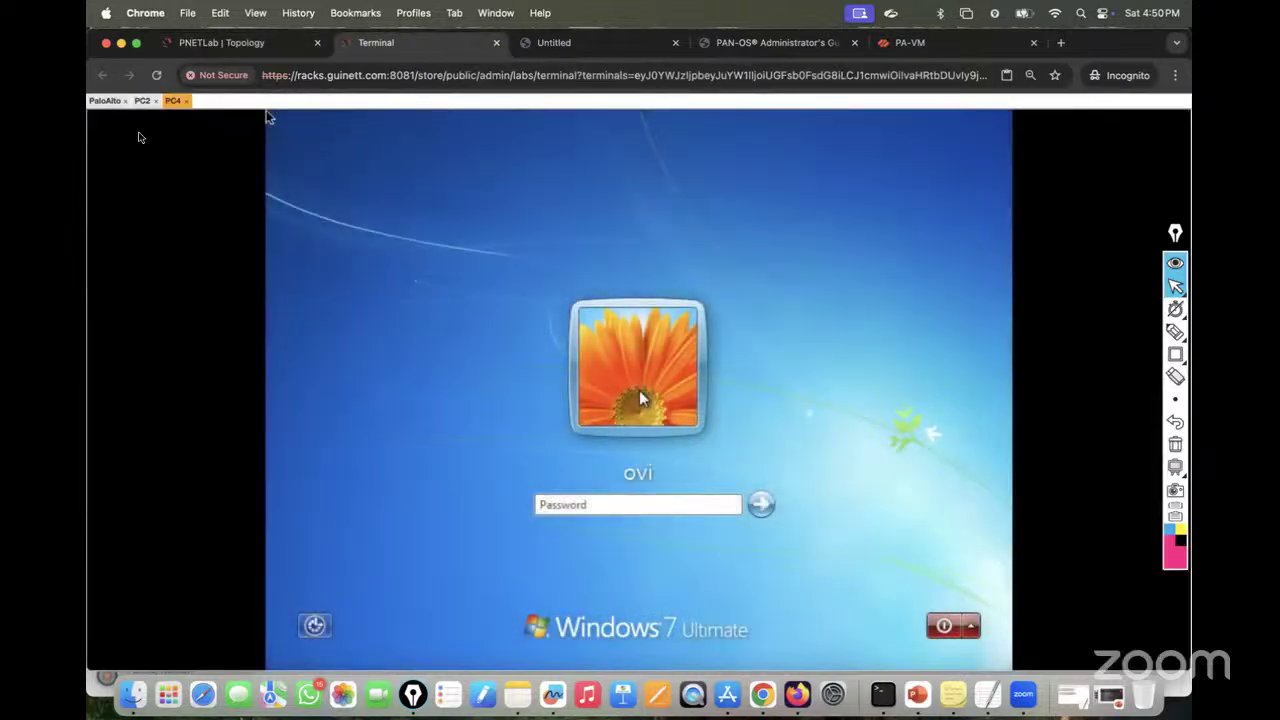
click(142, 100)
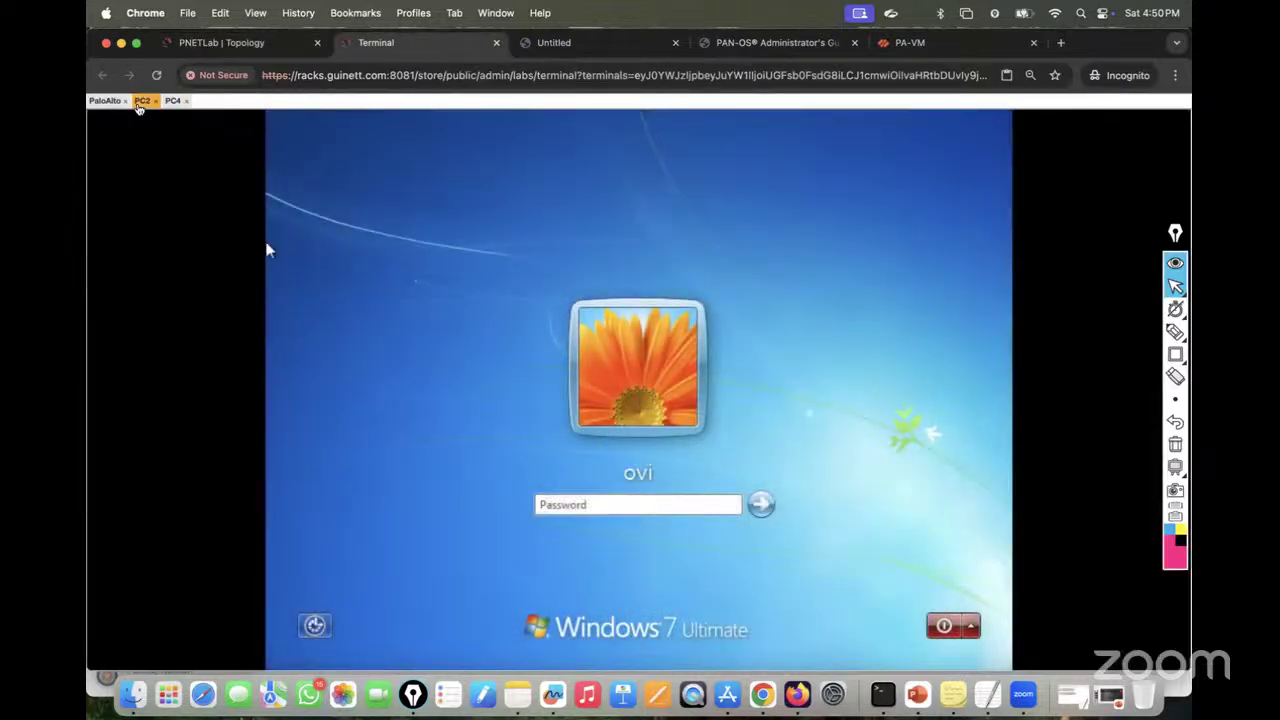
click(557, 503)
text(p)
key(Return)
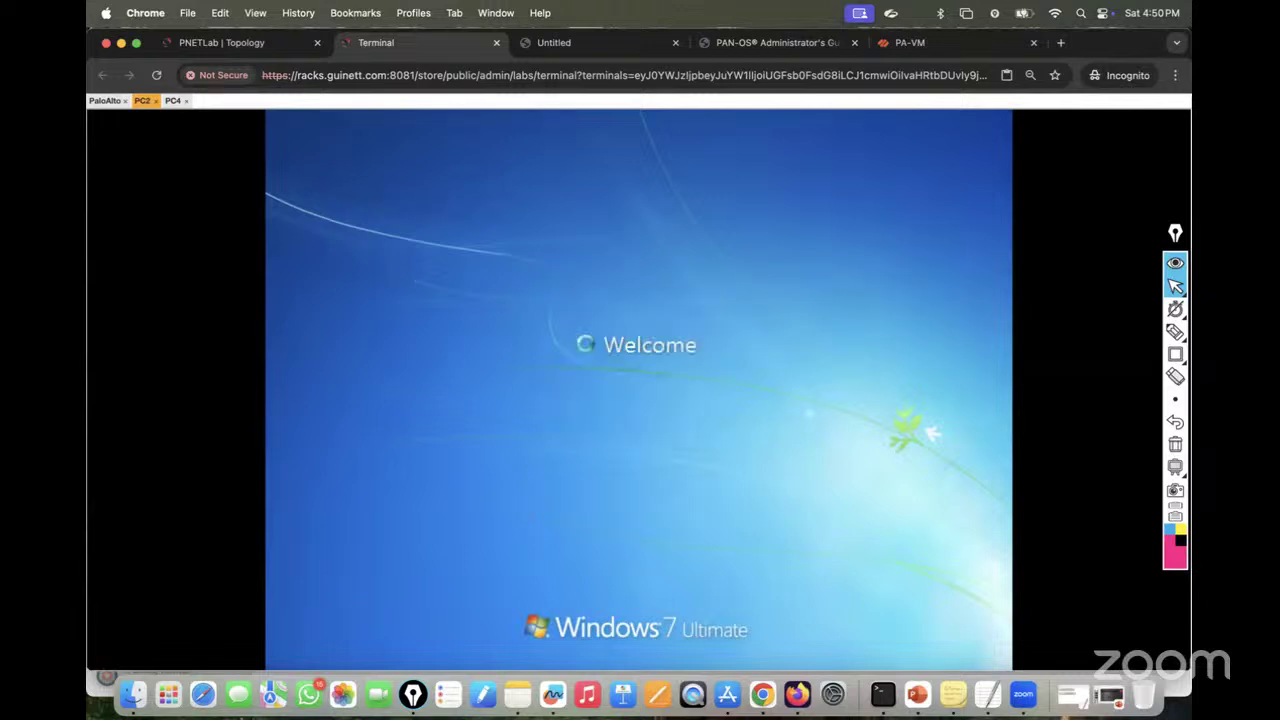
click(173, 100)
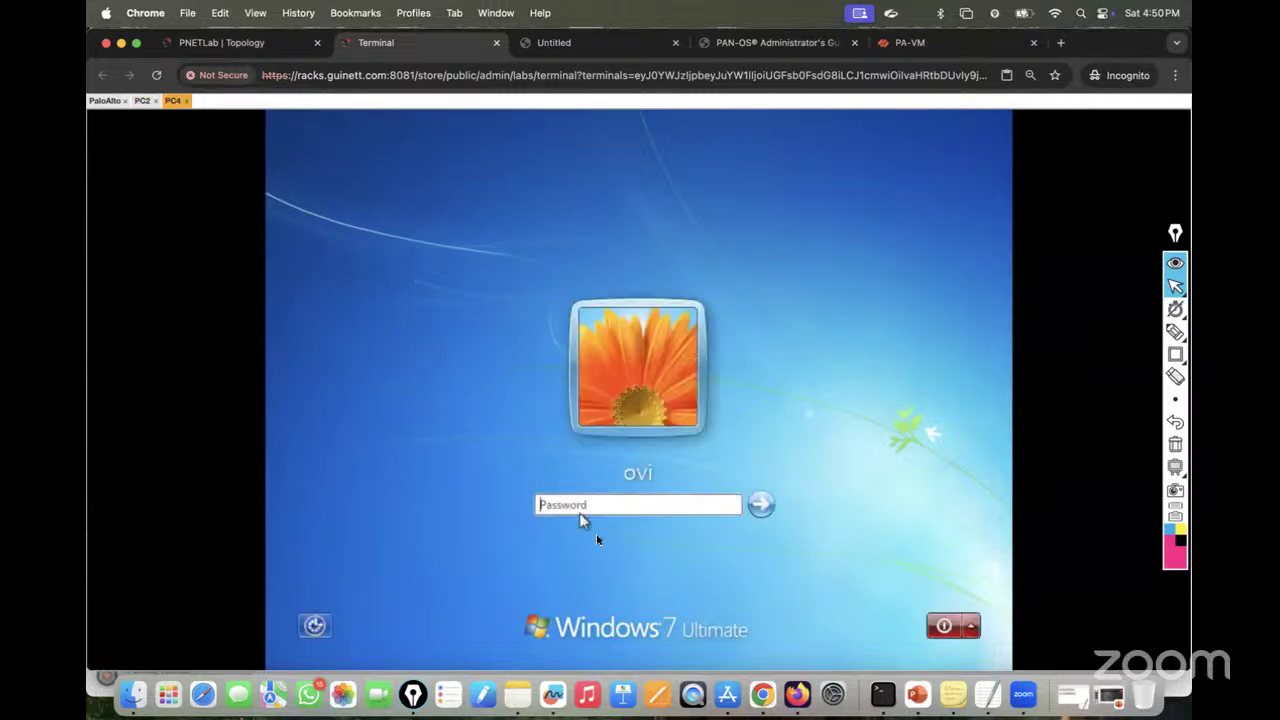
click(565, 508)
text(pa)
key(Return)
Step: Close the PC2 and PC4 consoles, reopen PC2's, and postpone its Windows restart
click(142, 100)
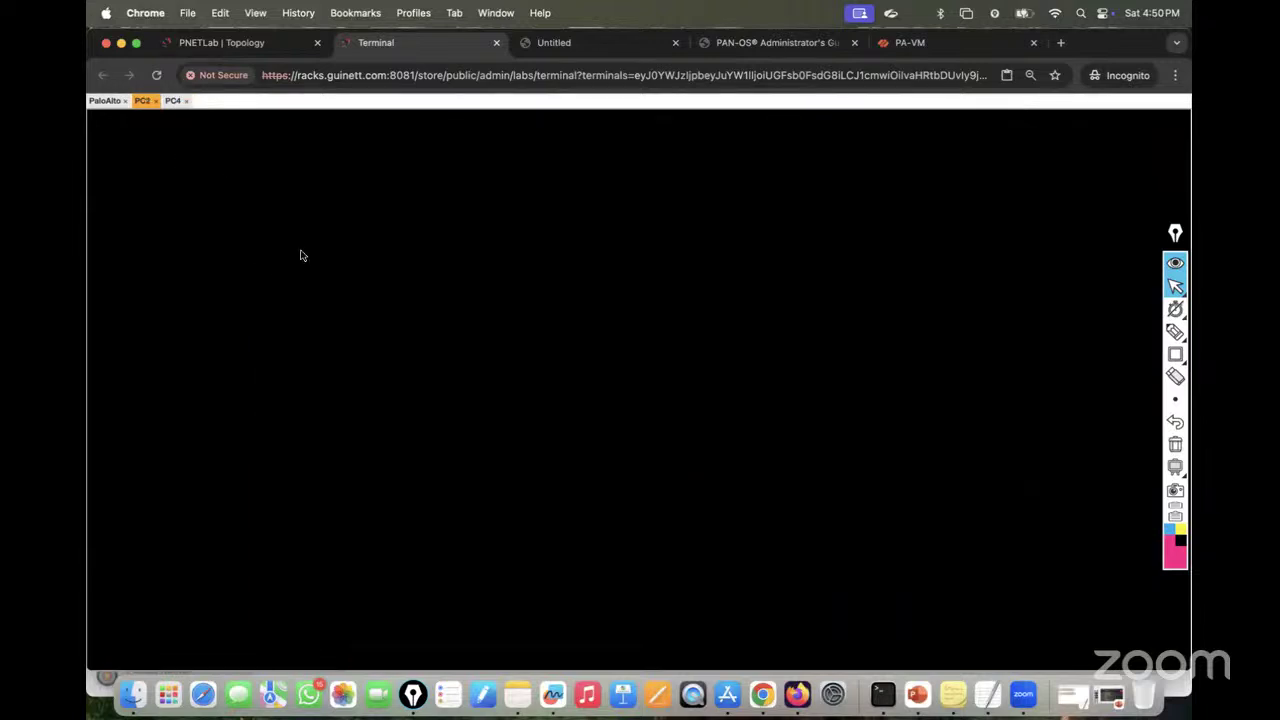
click(156, 100)
click(156, 100)
click(200, 45)
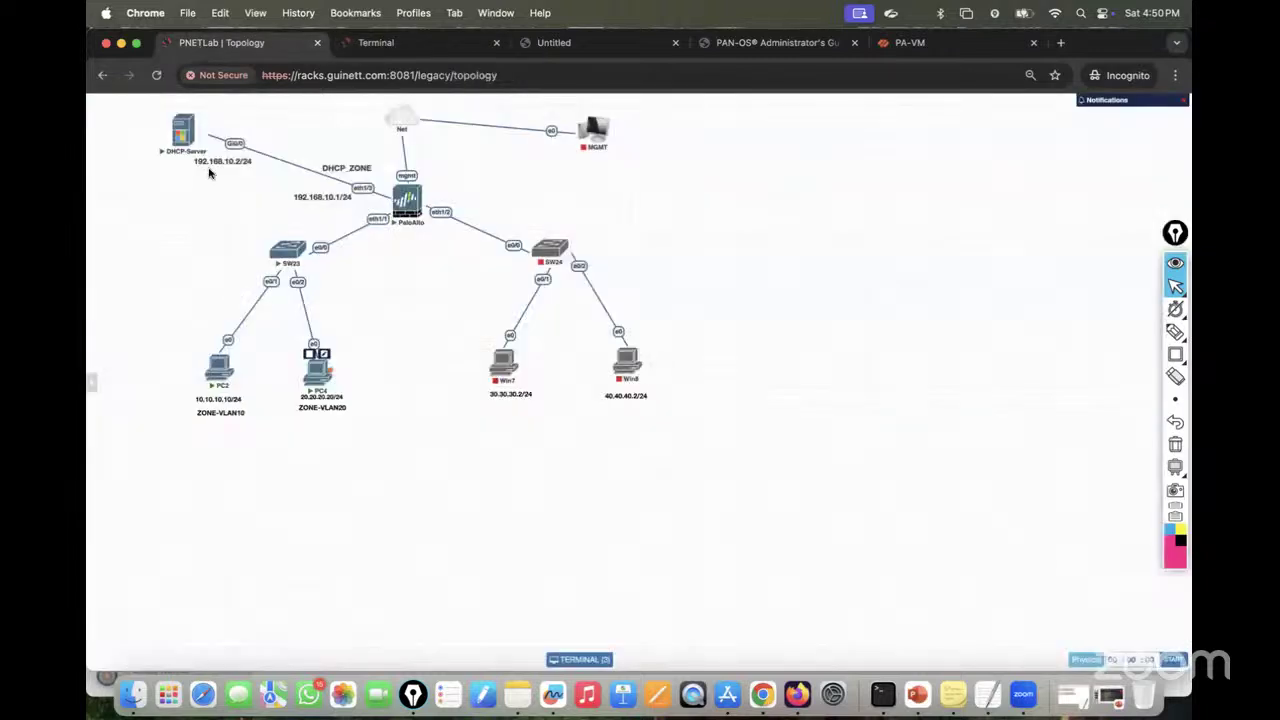
click(221, 376)
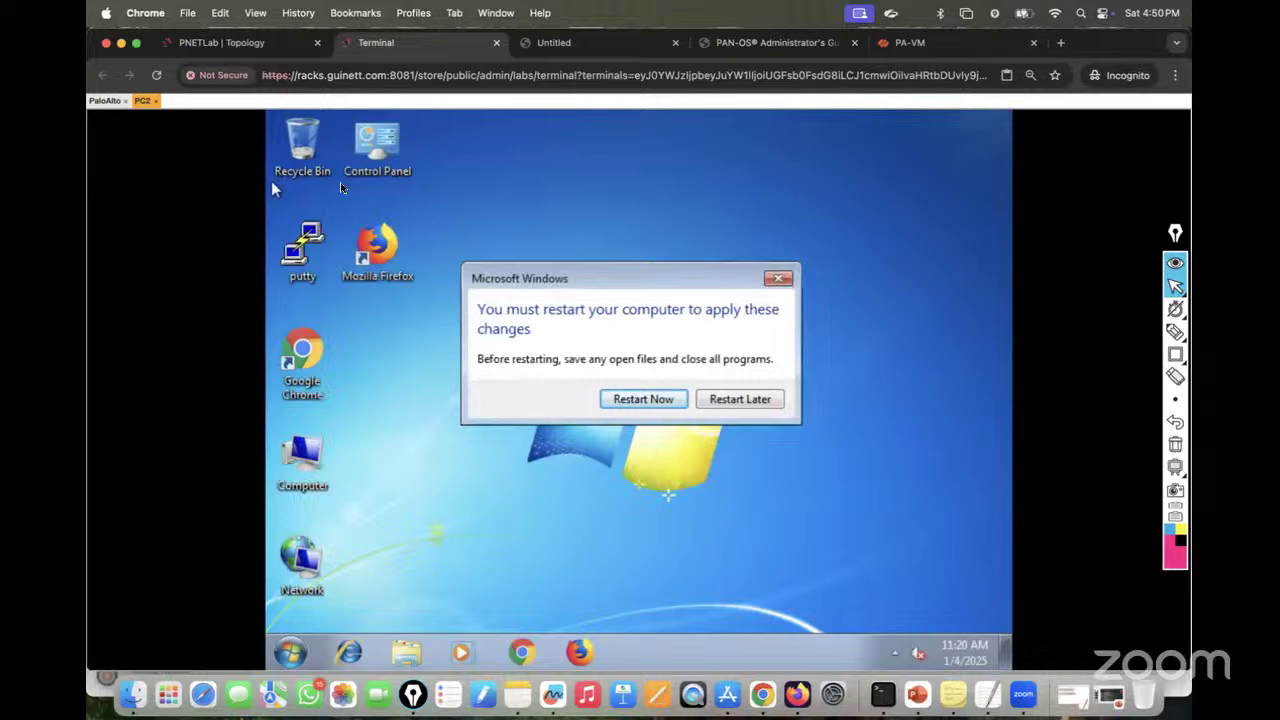
click(738, 399)
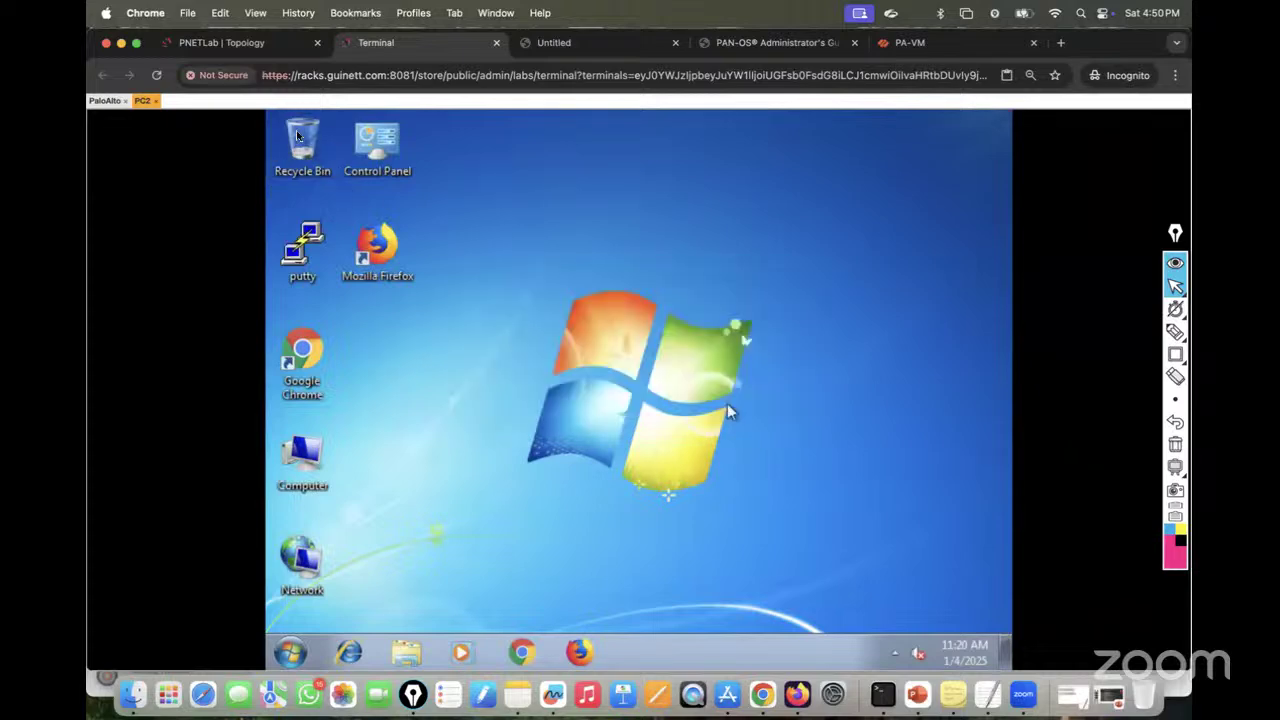
Step: Reopen PC4's console, postpone its Windows restart, and return to PC2's desktop
click(205, 48)
click(380, 43)
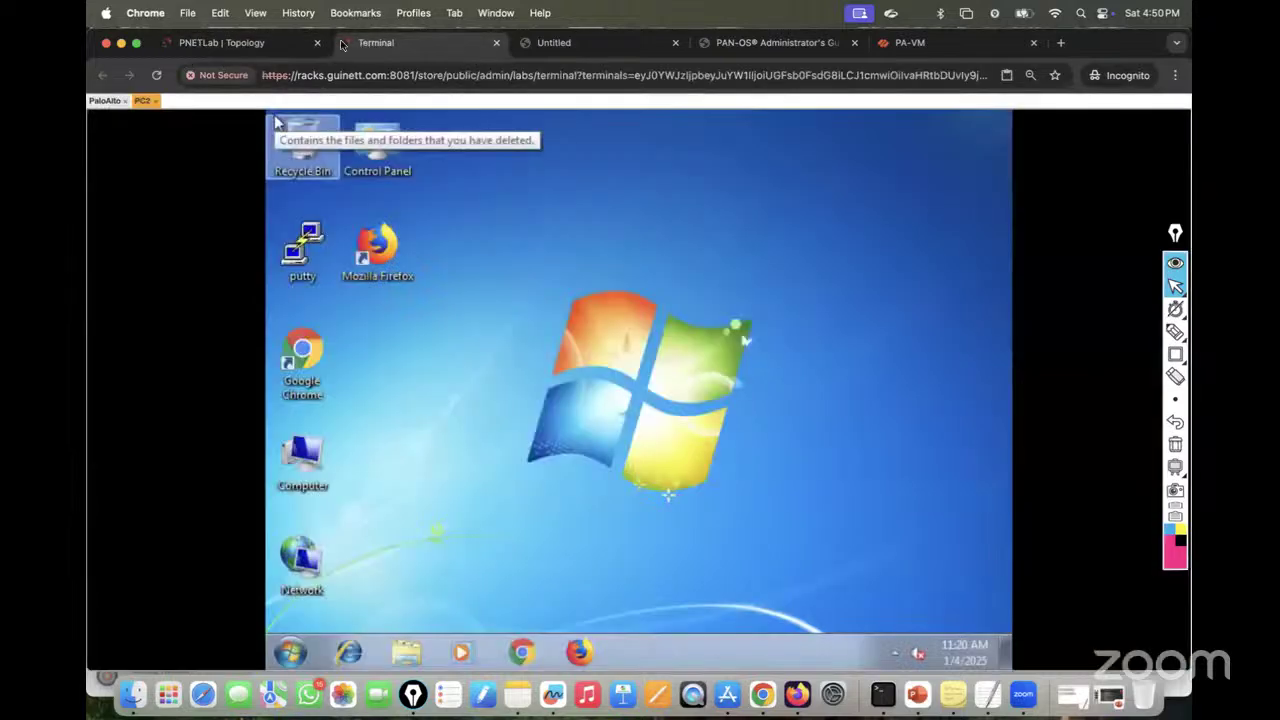
click(225, 43)
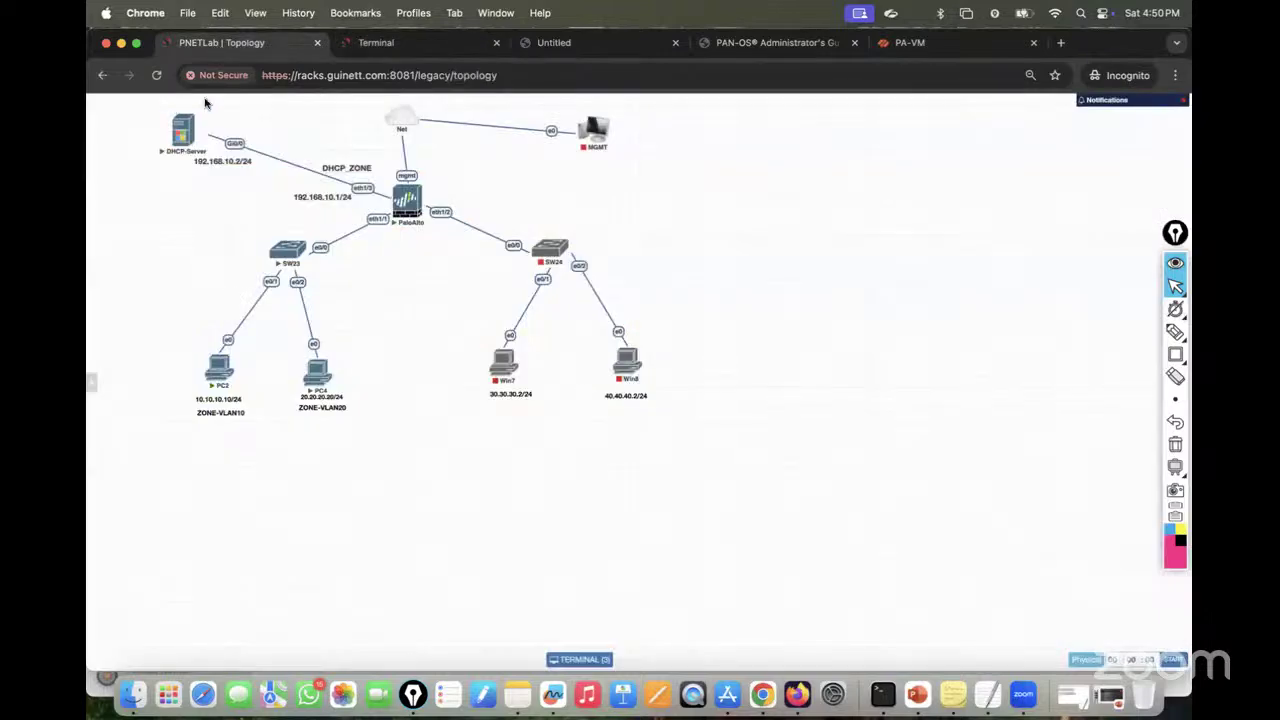
click(318, 374)
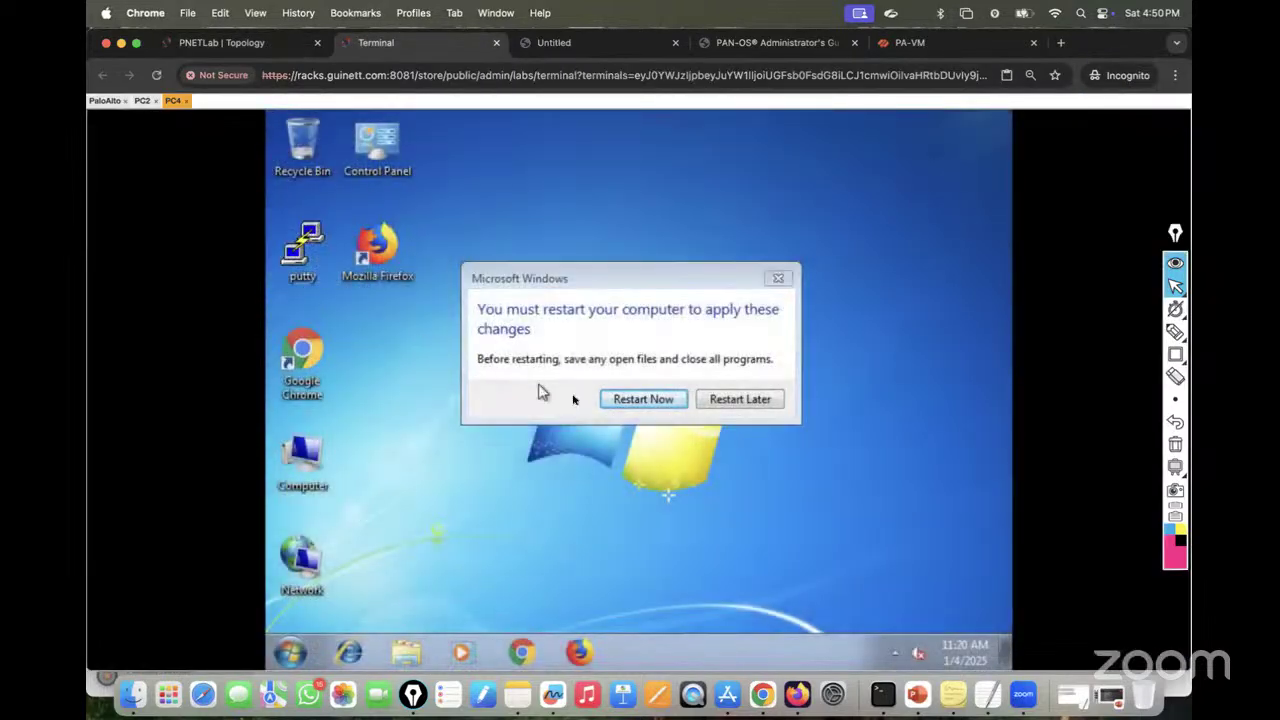
click(734, 399)
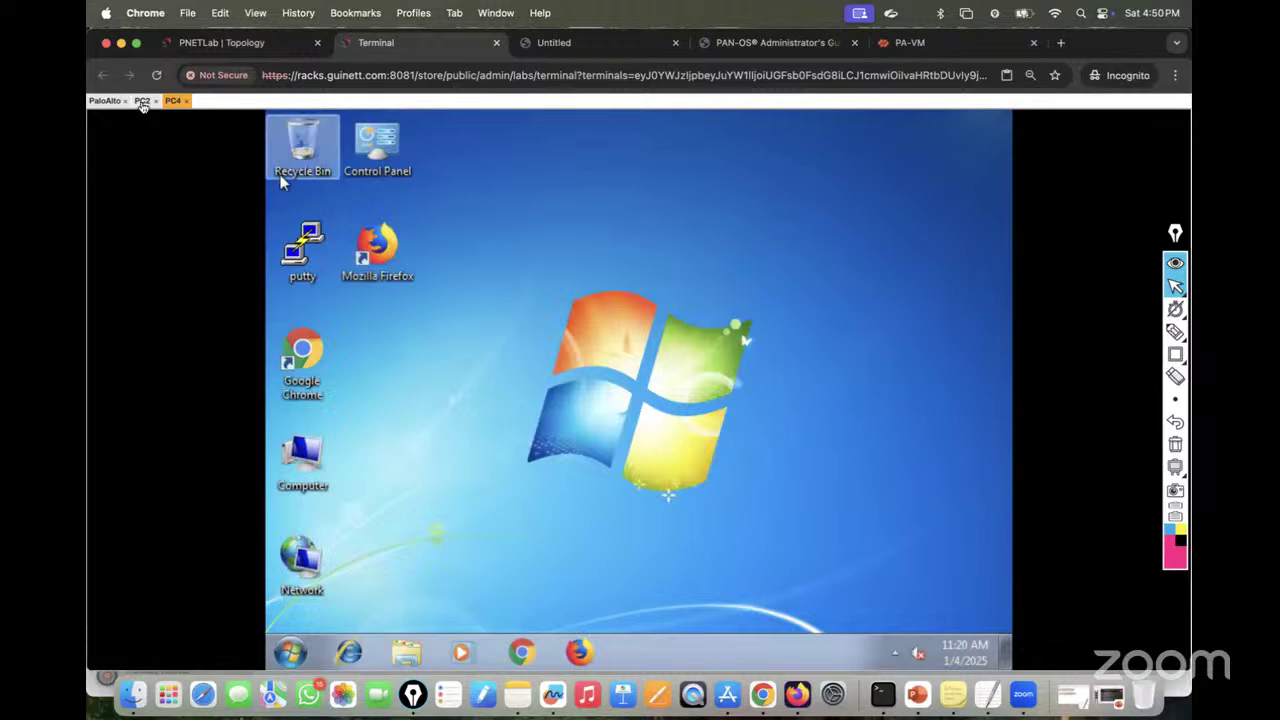
click(142, 100)
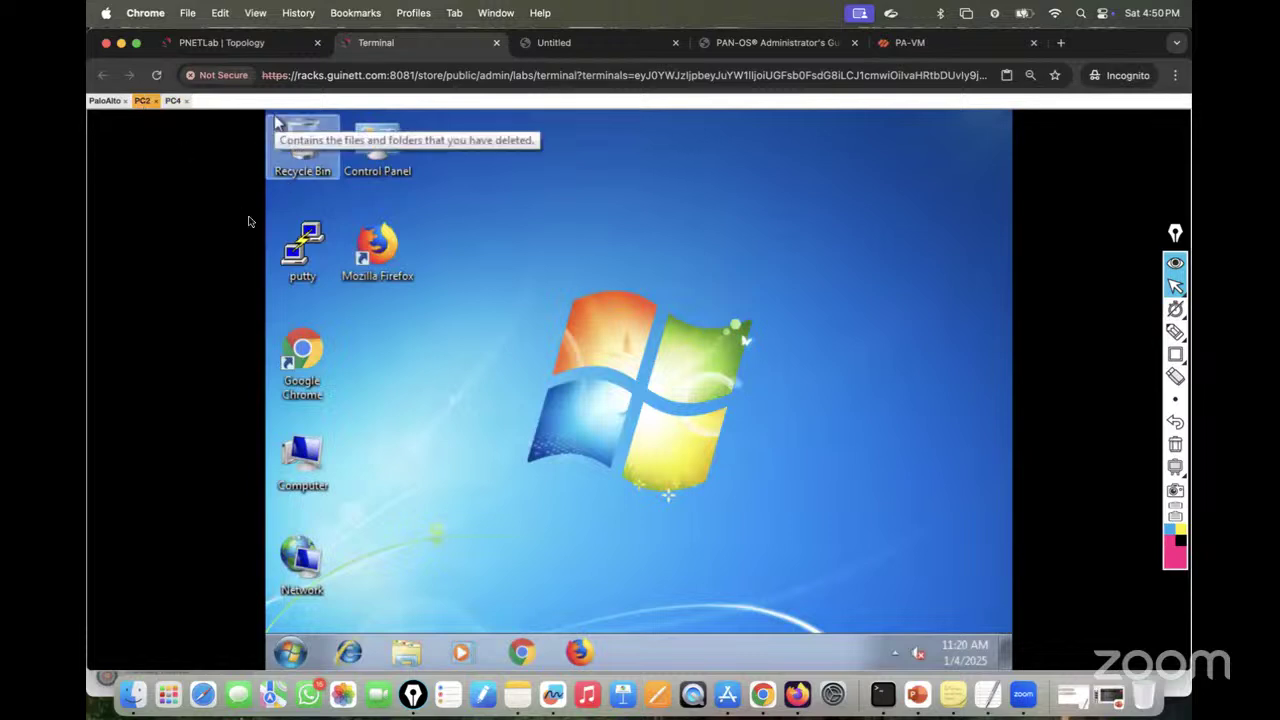
Step: Run ipconfig in a cmd prompt on PC2, showing self-assigned 169.254.112.104
click(290, 652)
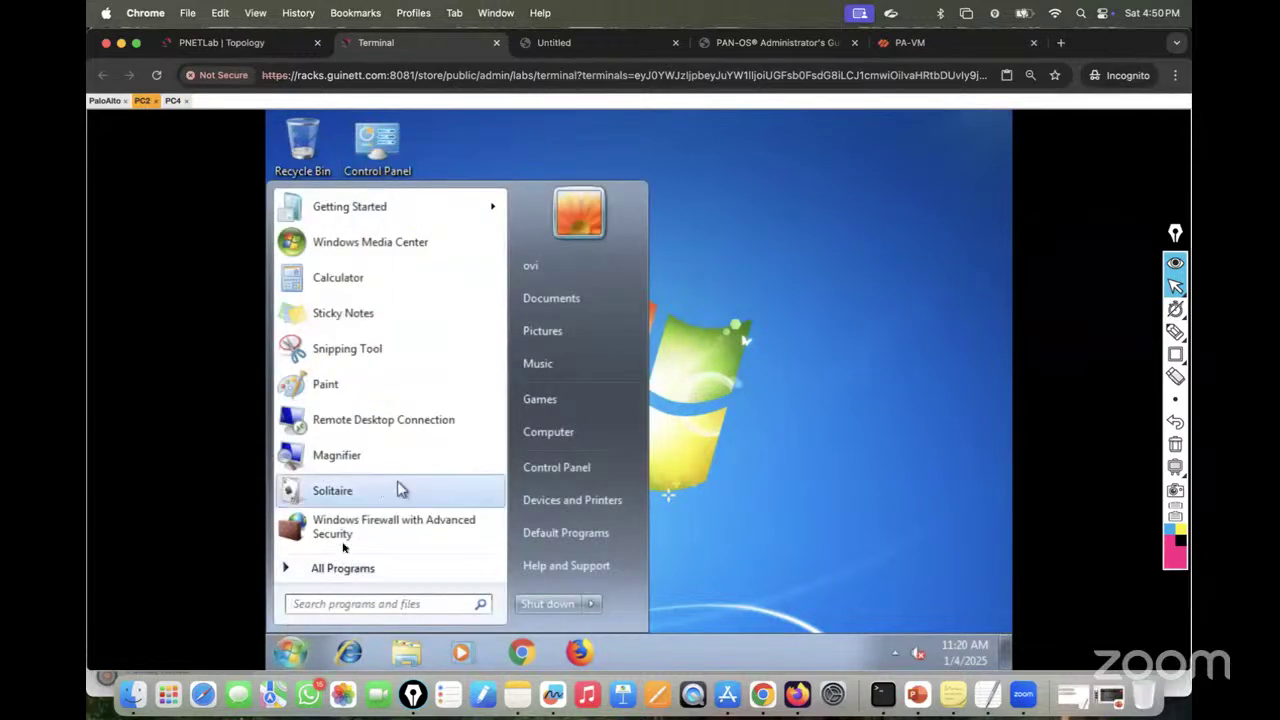
click(313, 604)
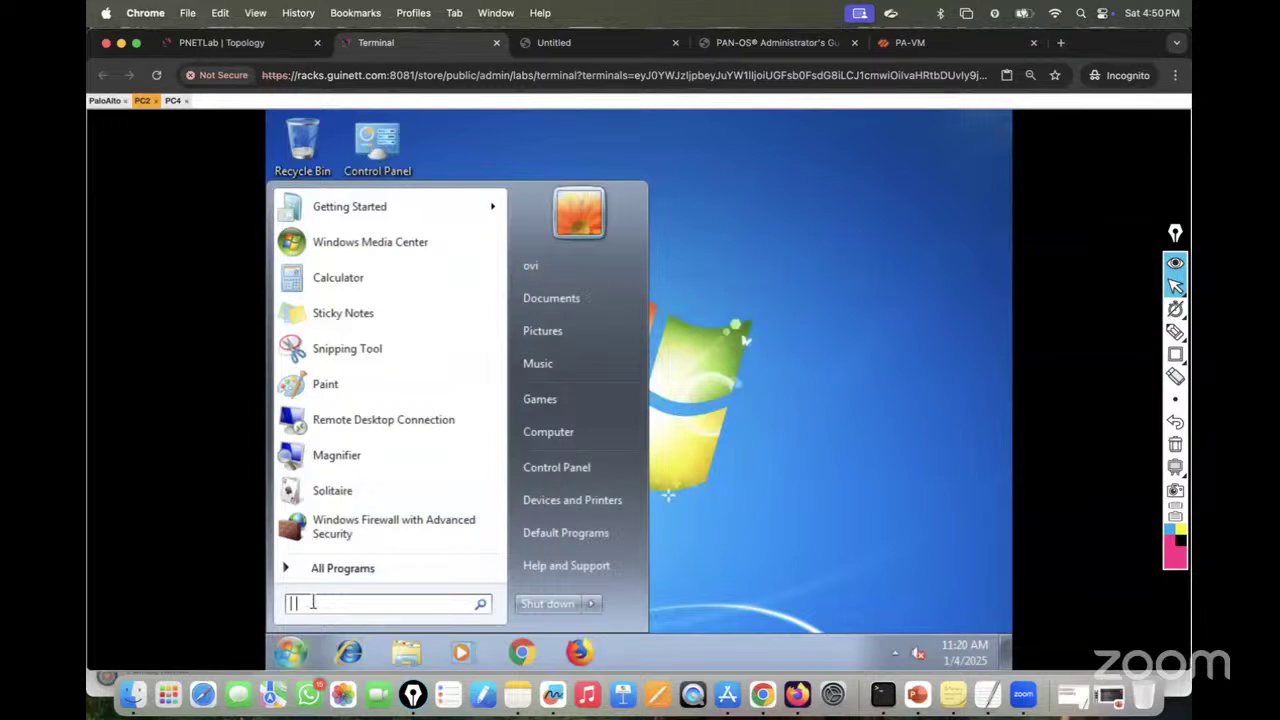
text(cmd)
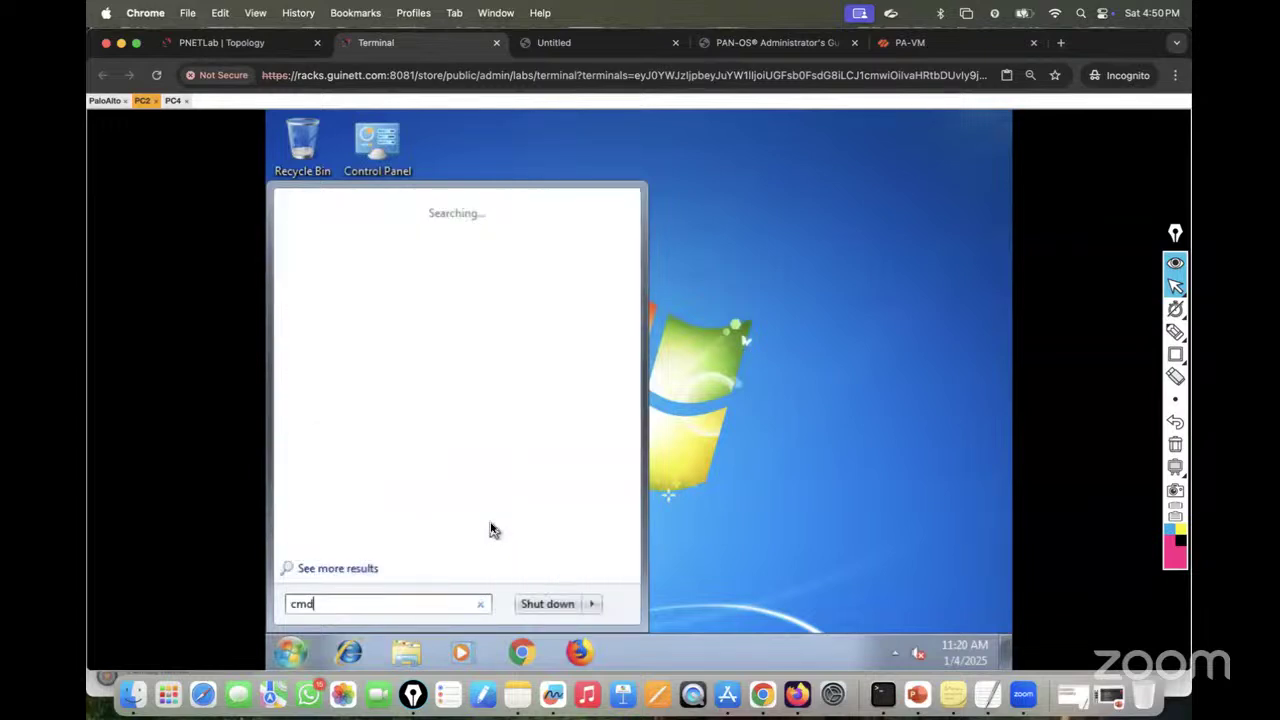
key(Return)
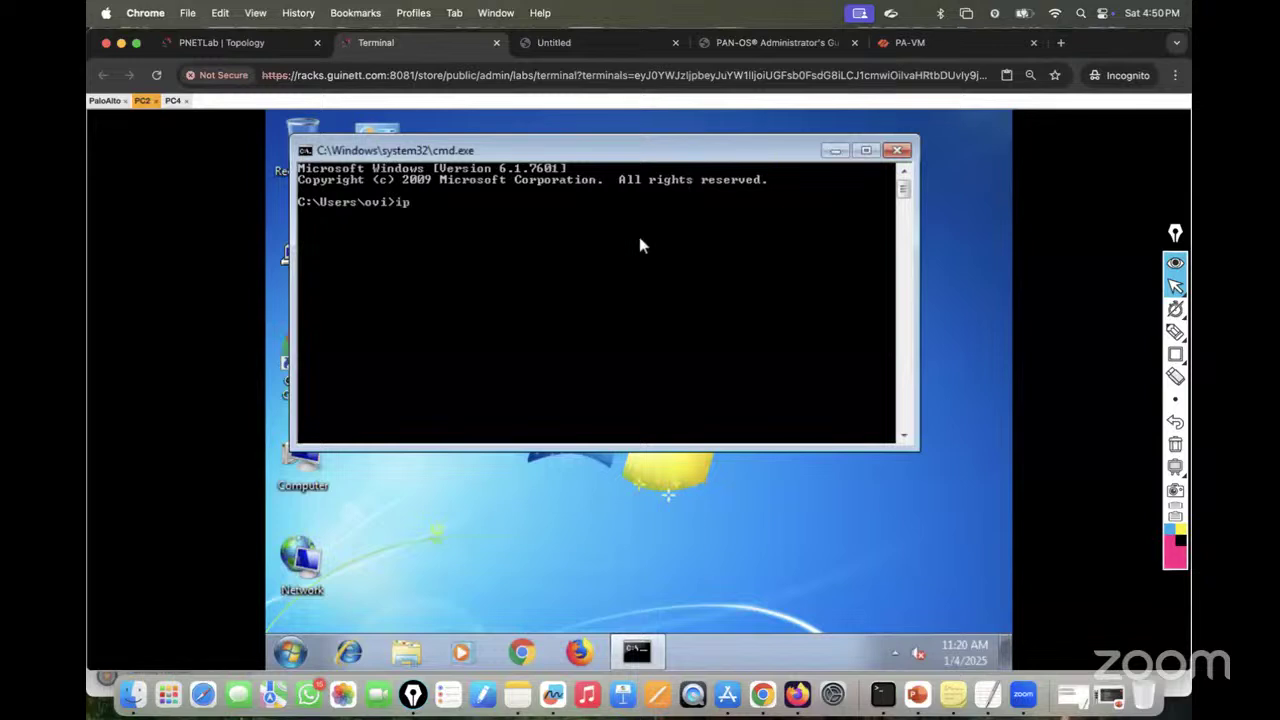
text(onfig)
key(Return)
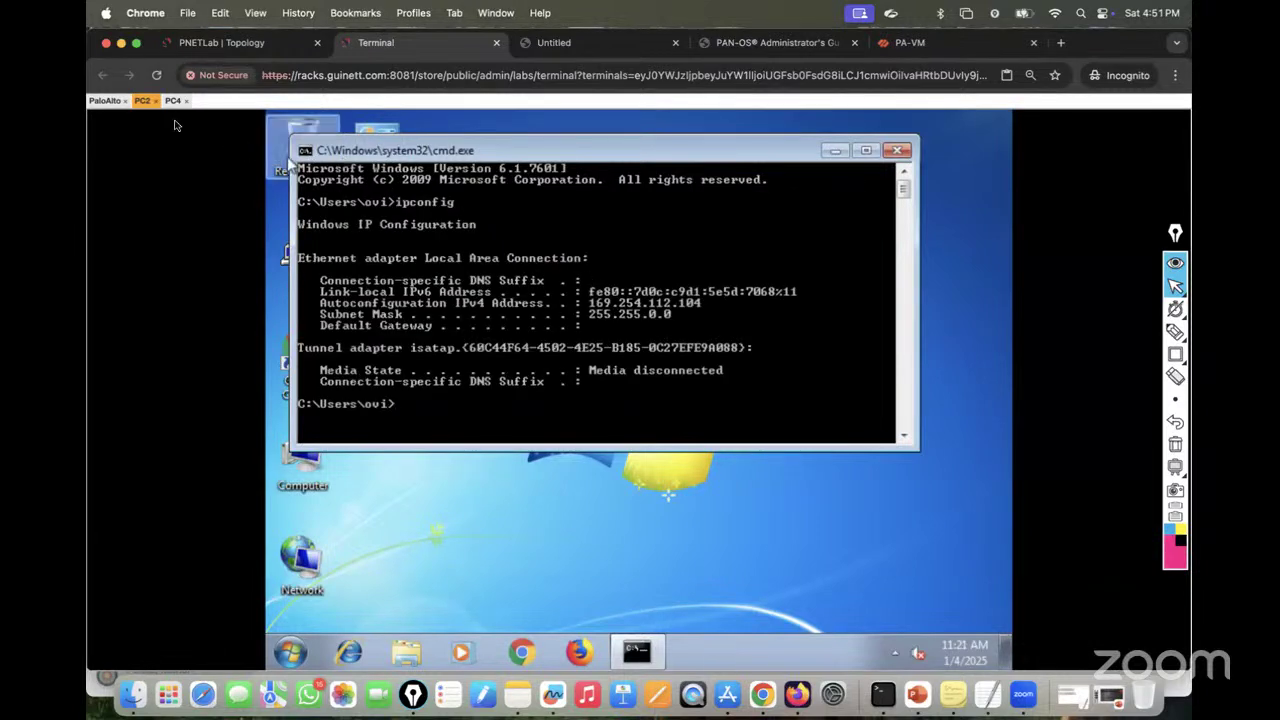
Step: Run ipconfig on PC4, showing self-assigned 169.254.154.1, then return to PC2
click(172, 102)
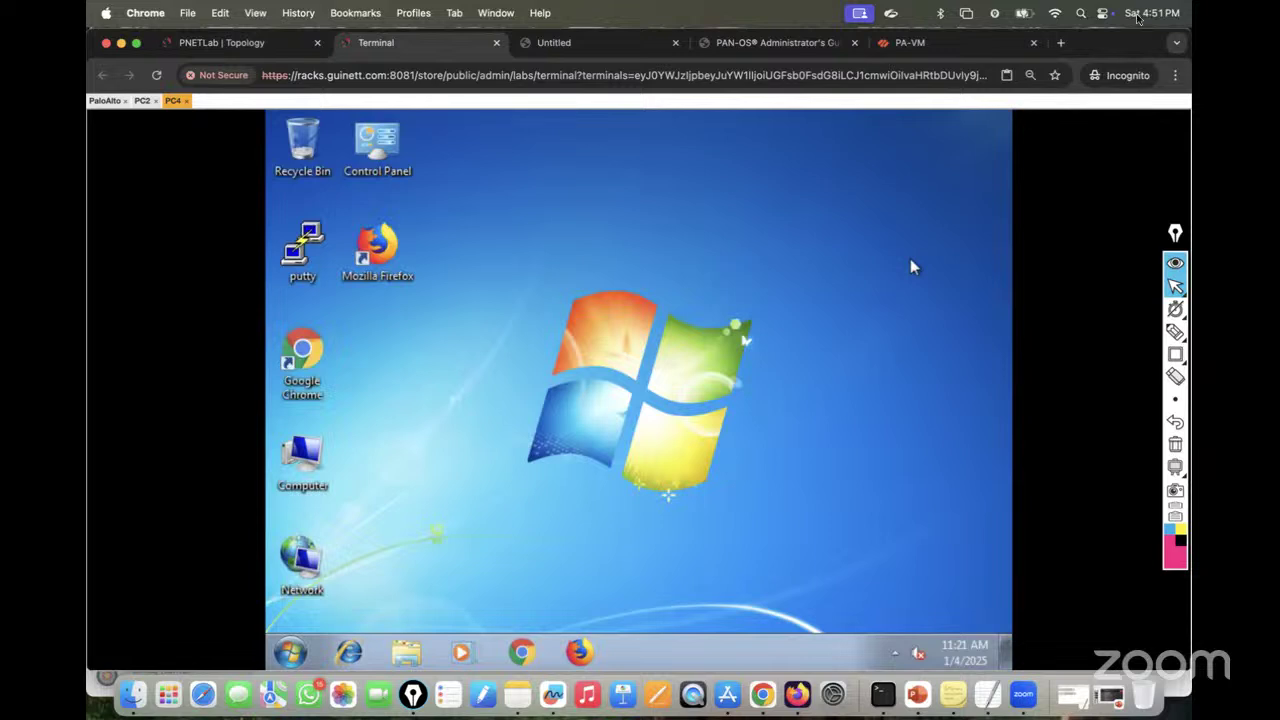
click(291, 654)
text(cmd)
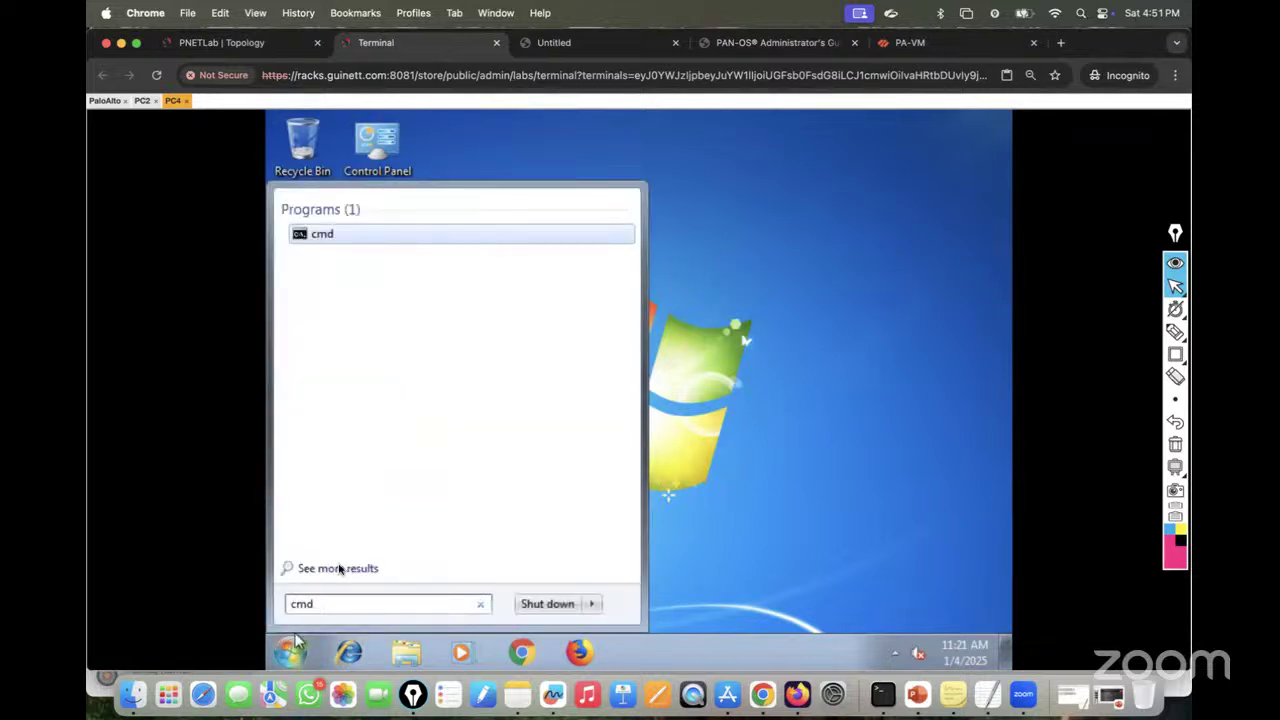
click(365, 238)
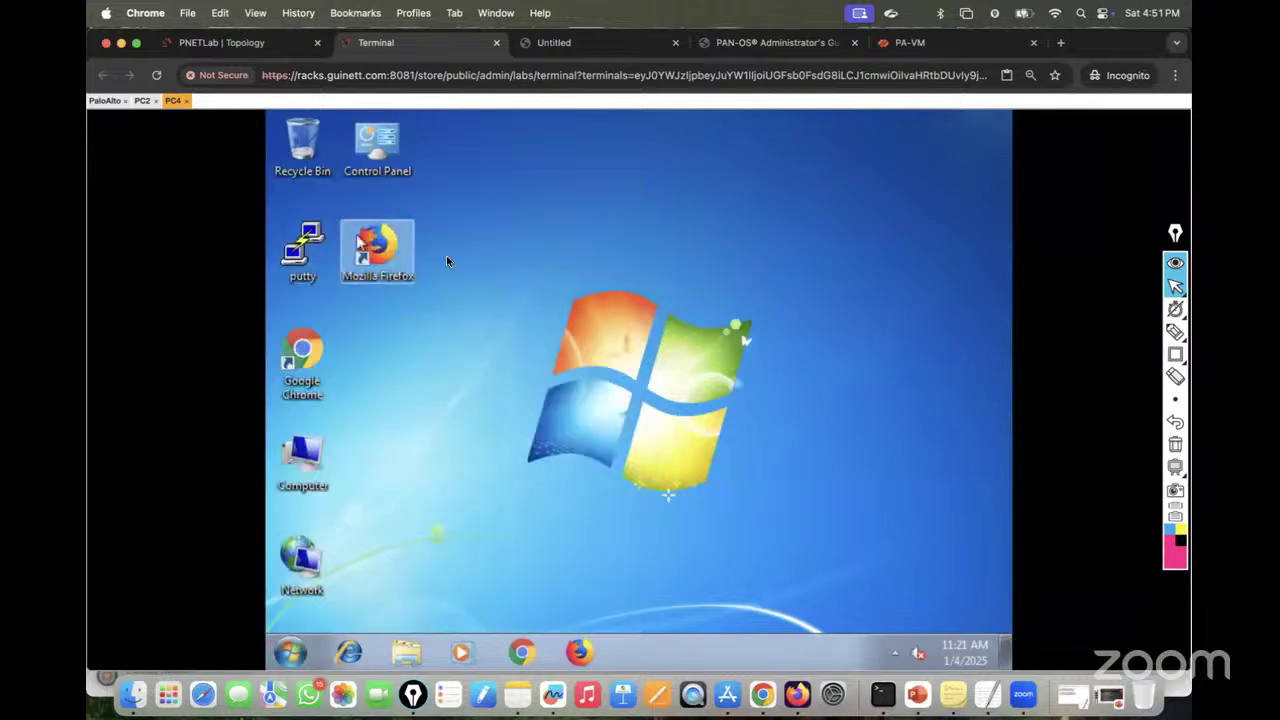
text(ipconfig)
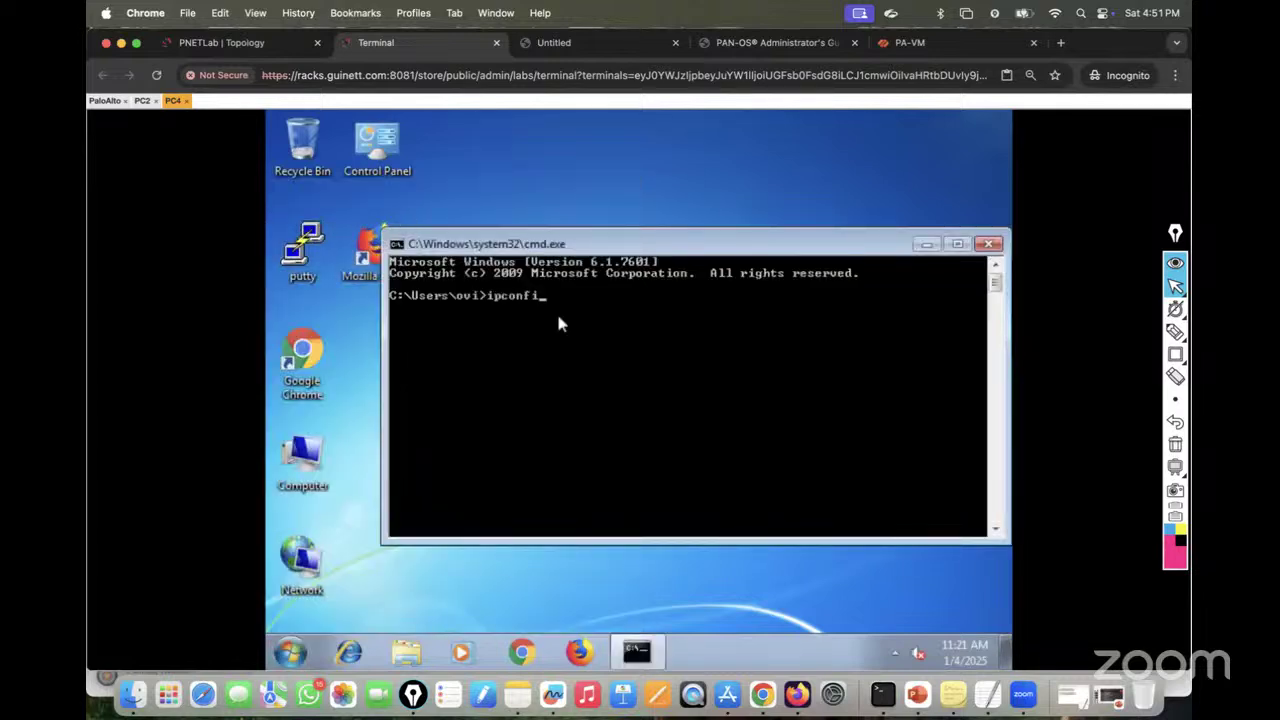
key(Return)
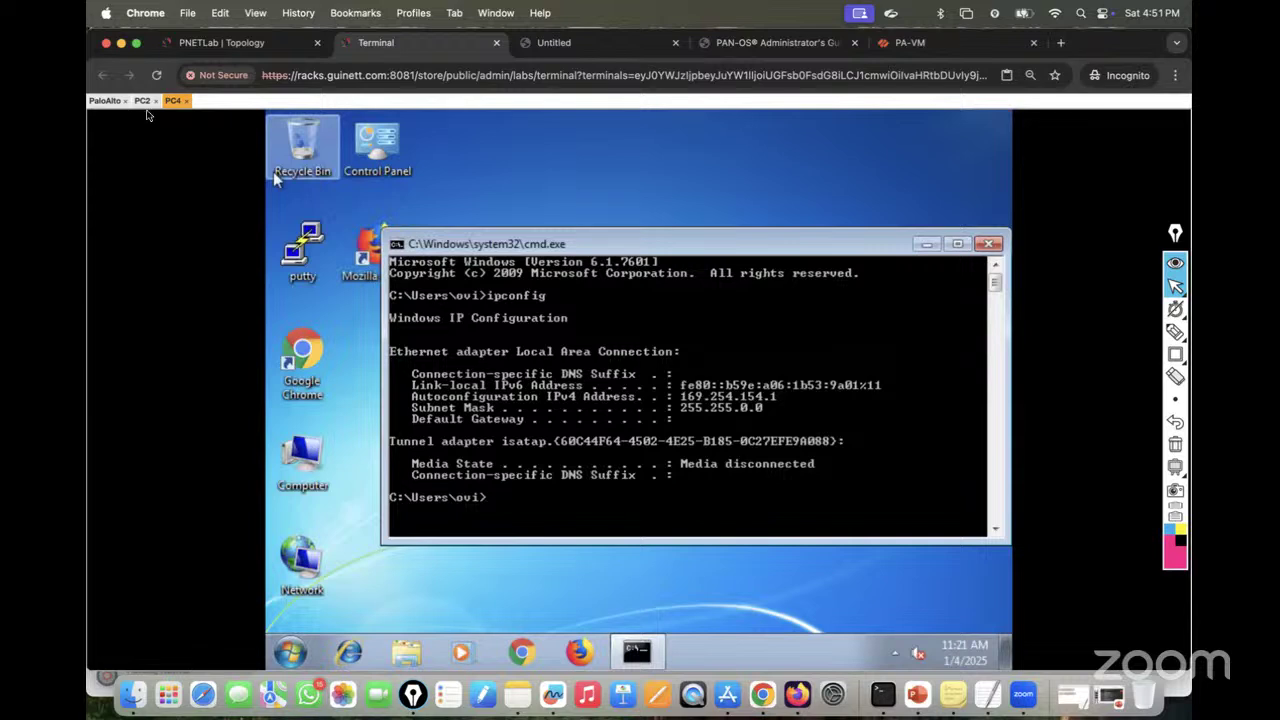
click(142, 101)
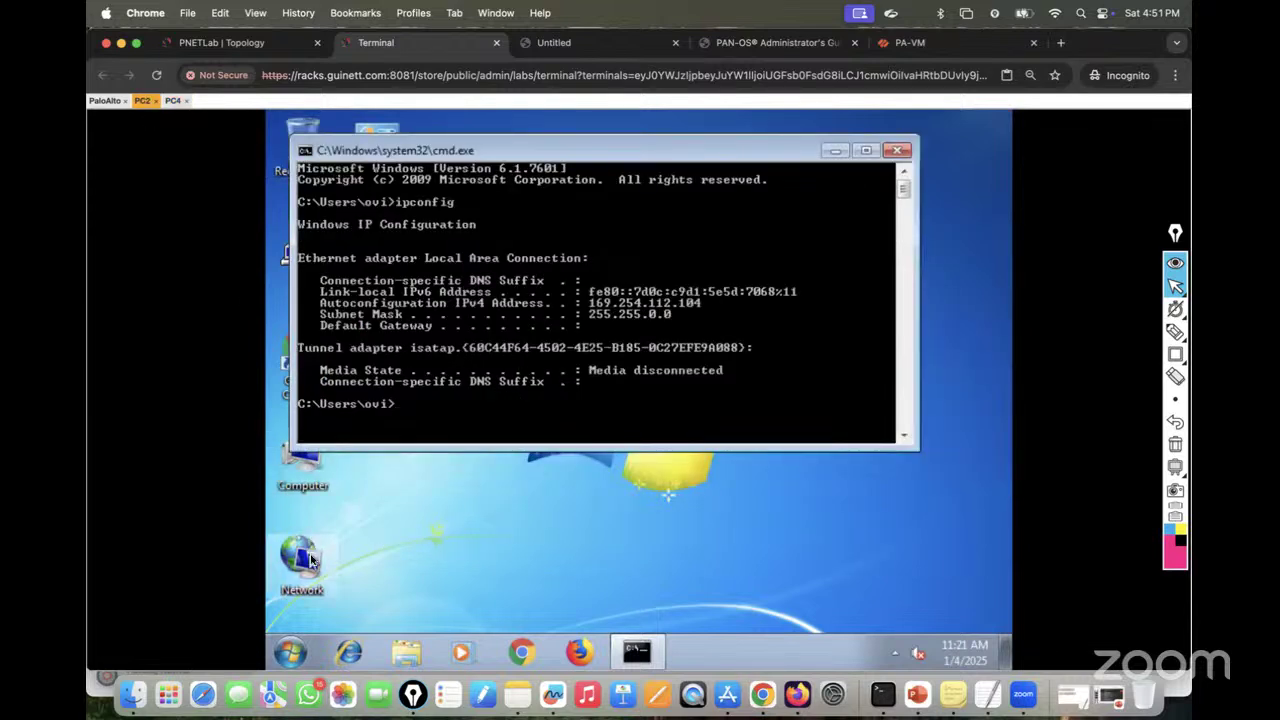
Step: Open PC2's Local Area Connection properties and its IPv4 settings
right_click(311, 560)
click(366, 537)
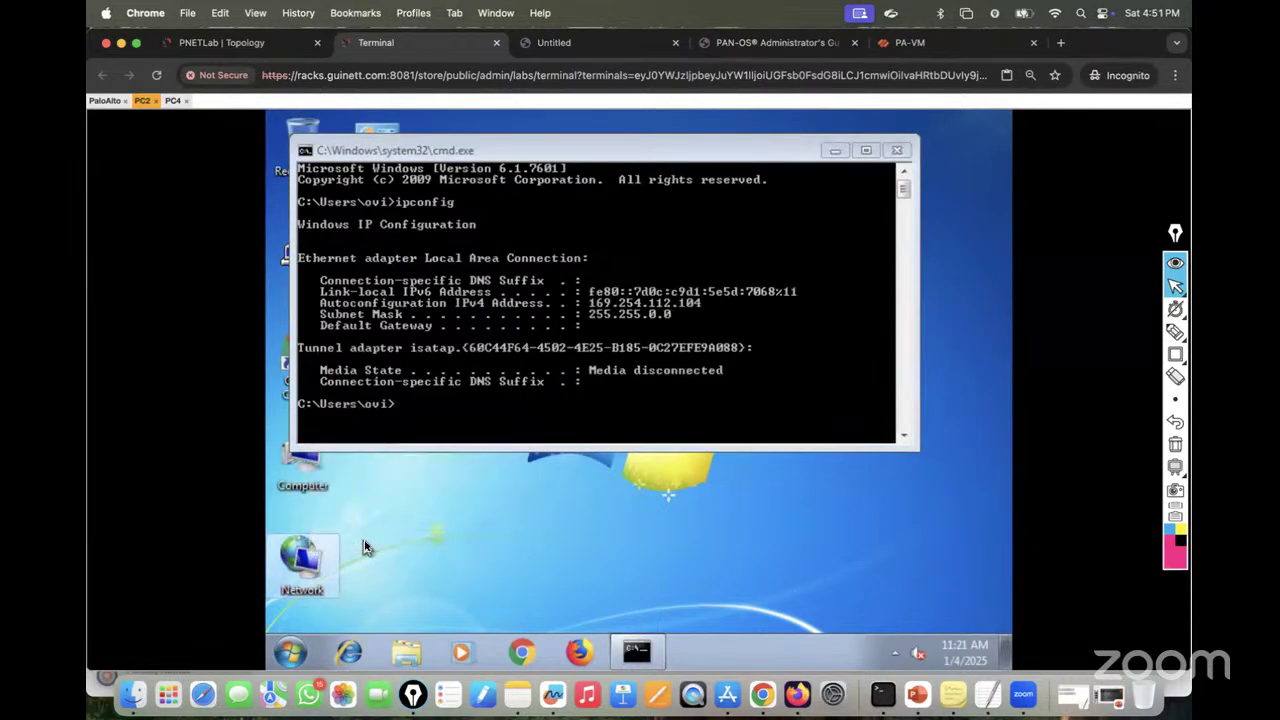
click(221, 42)
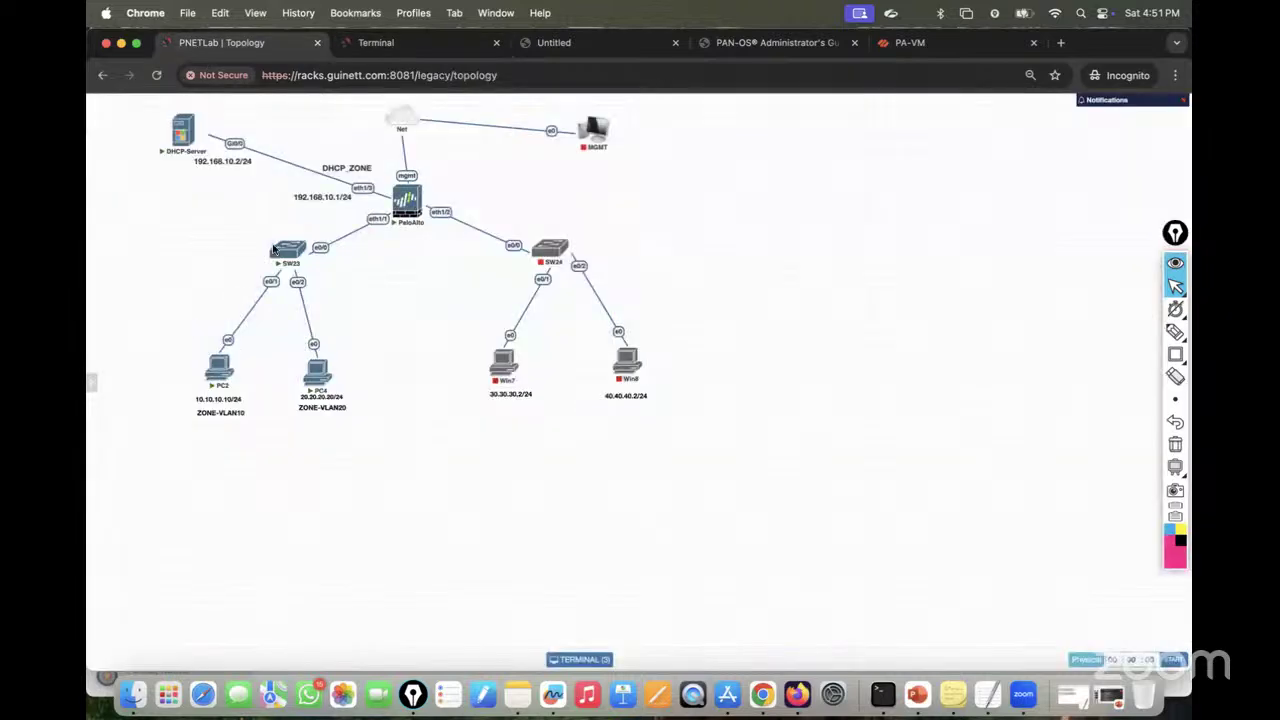
click(372, 44)
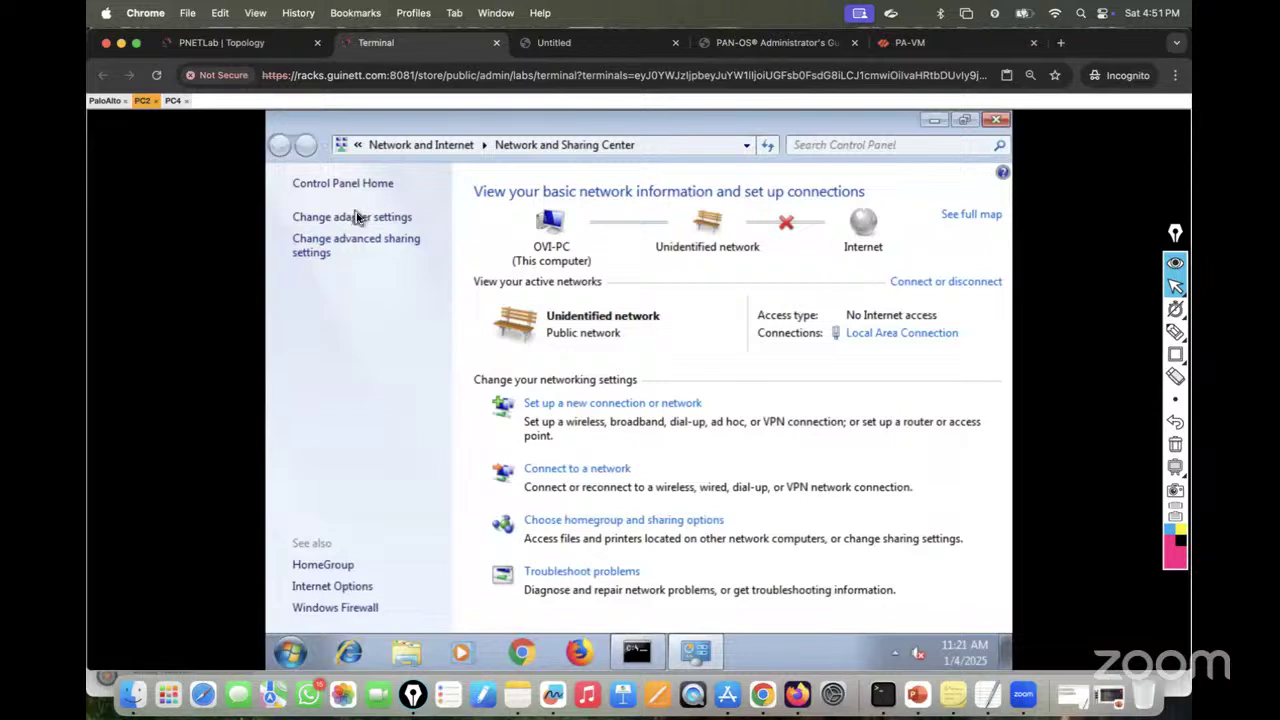
click(356, 217)
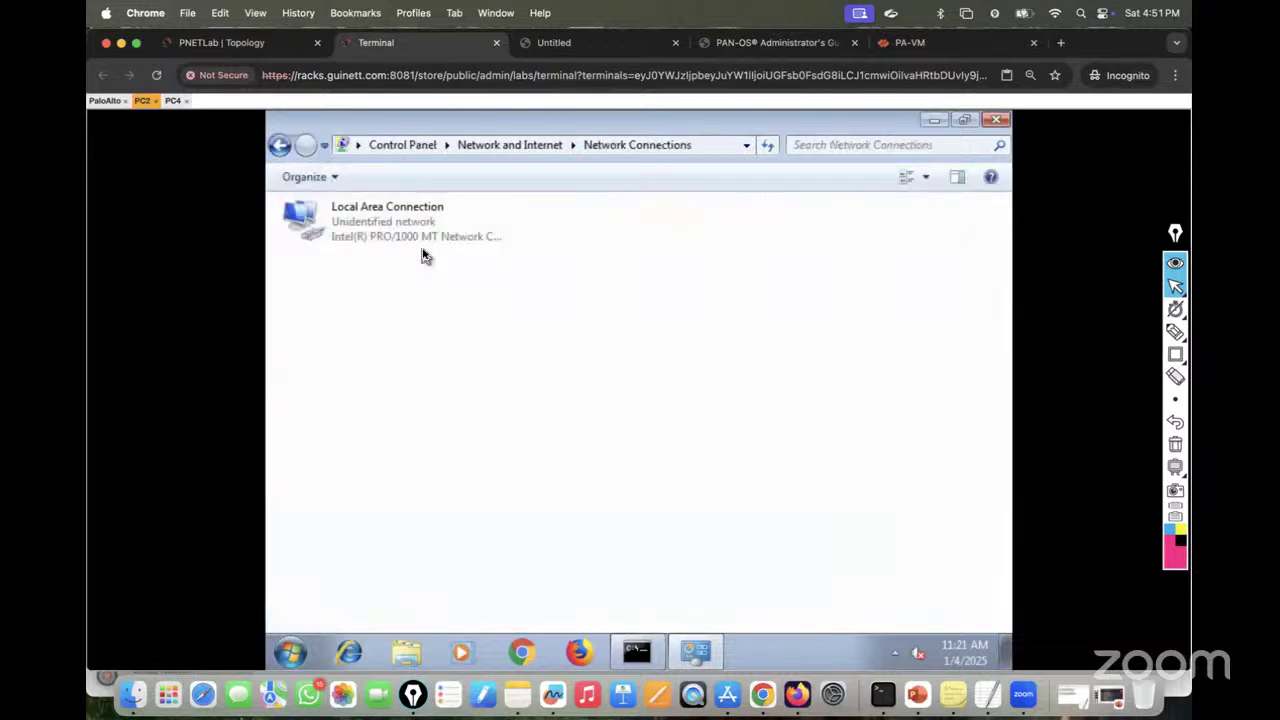
right_click(344, 232)
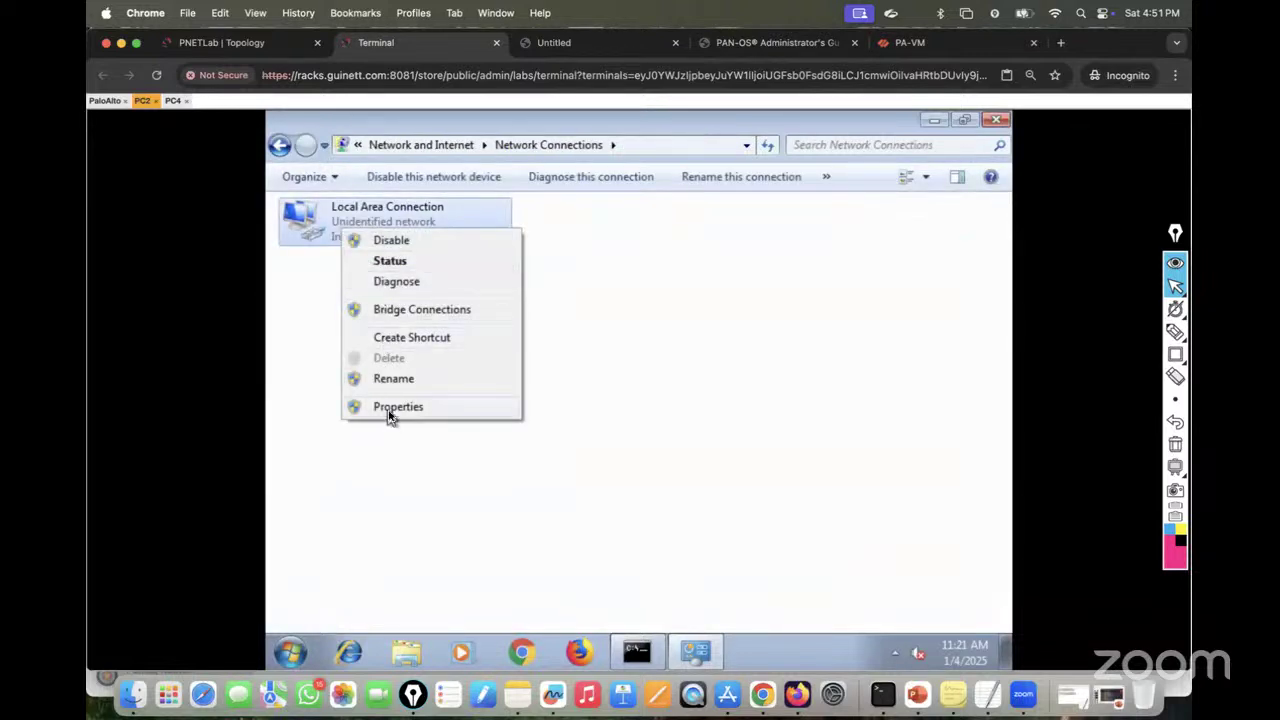
click(389, 410)
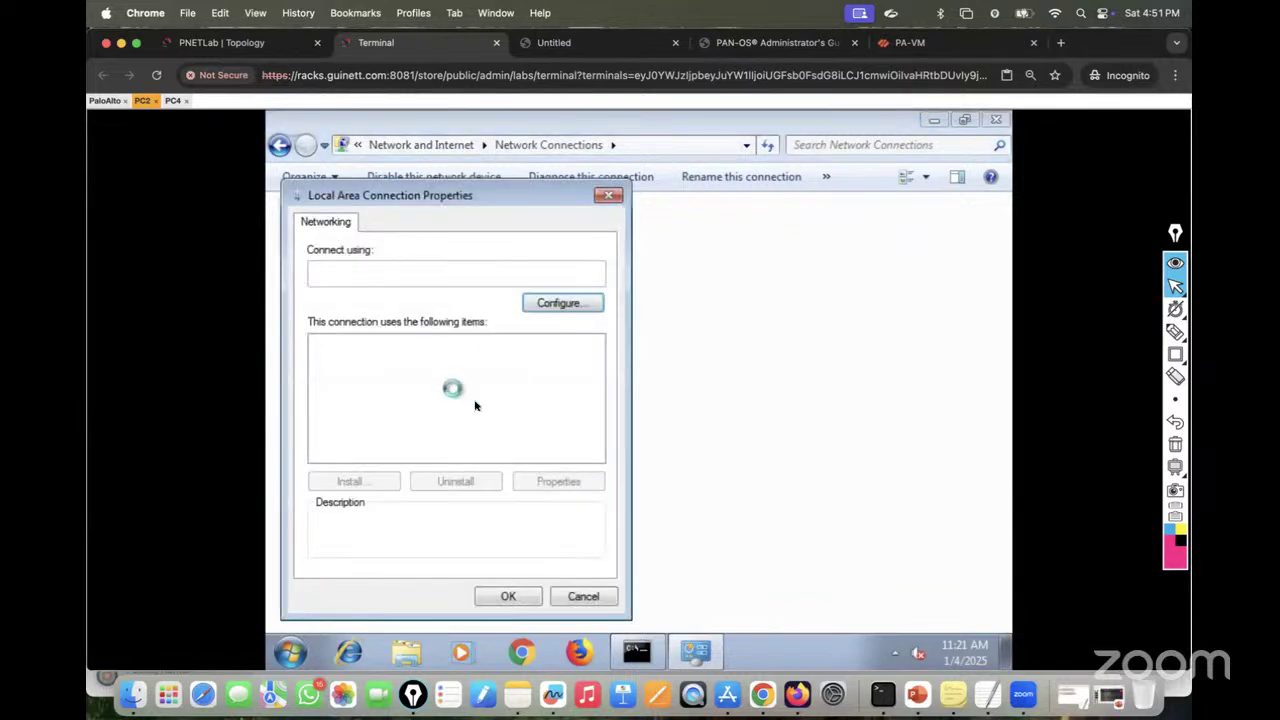
click(460, 407)
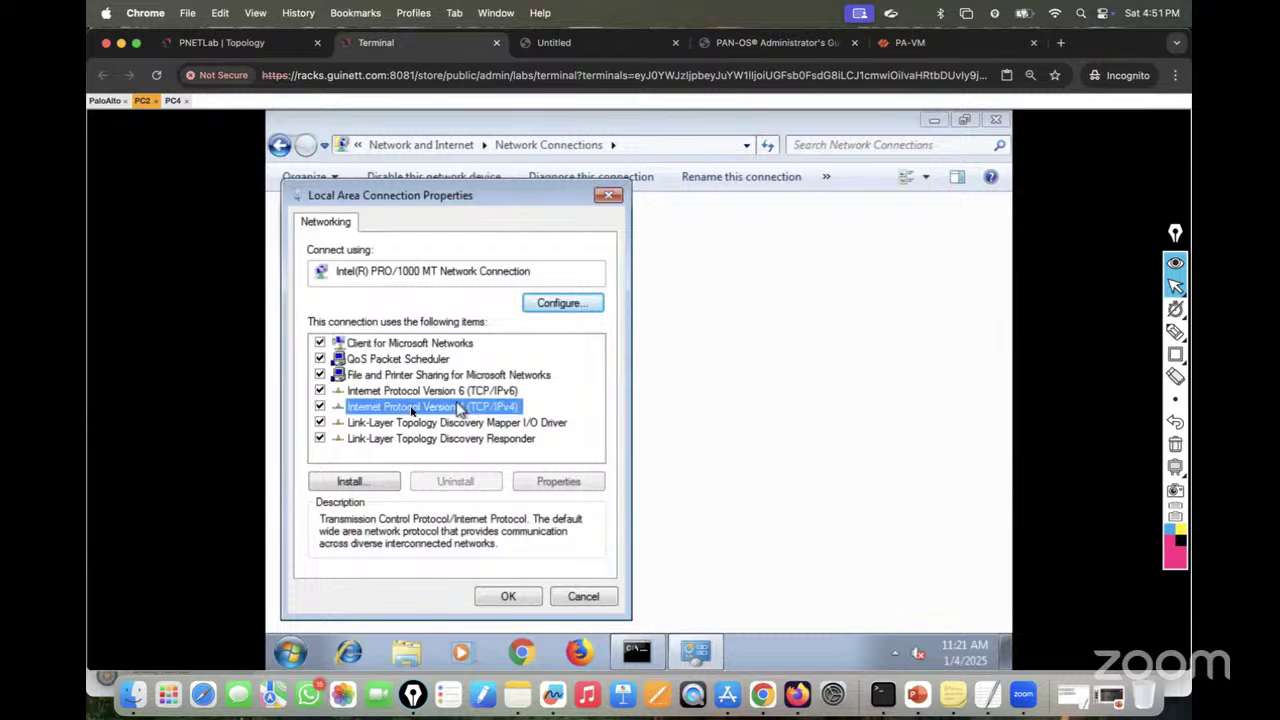
double_click(460, 407)
Step: Give PC2 static IP 10.10.10.10, mask 255.255.255.0, gateway 10.10.10.1 and apply it
click(386, 347)
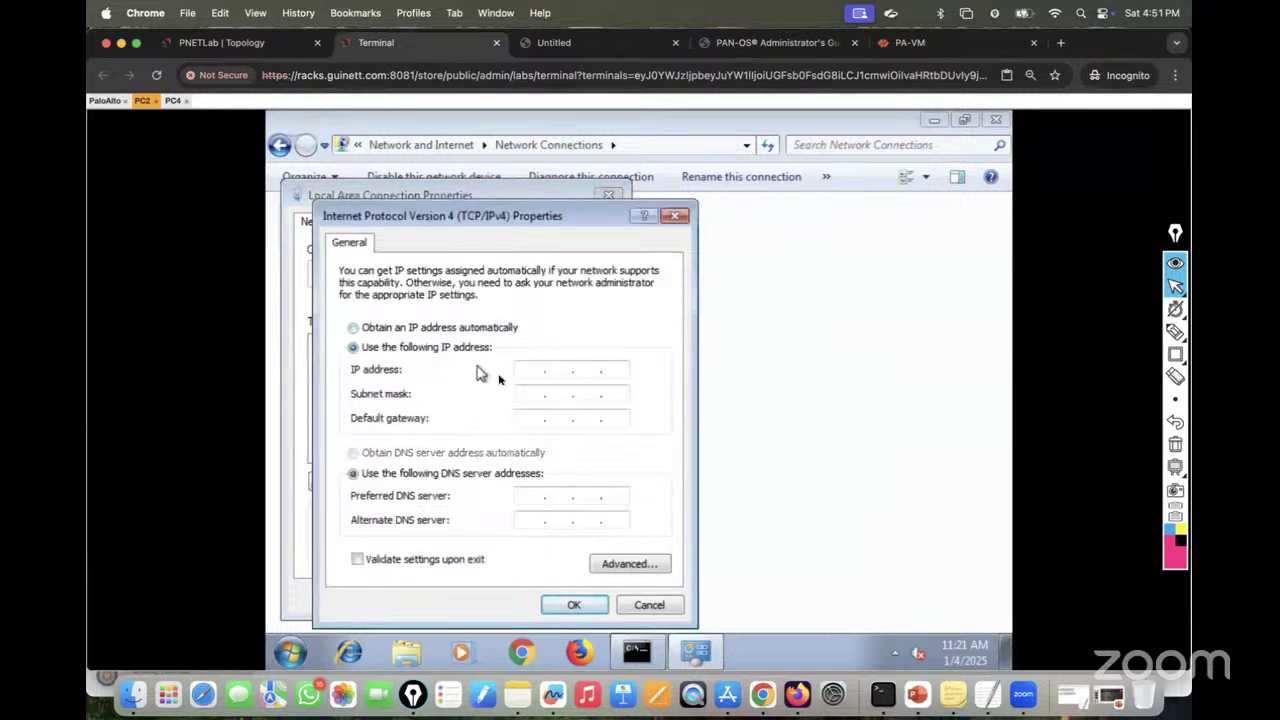
click(524, 370)
click(236, 45)
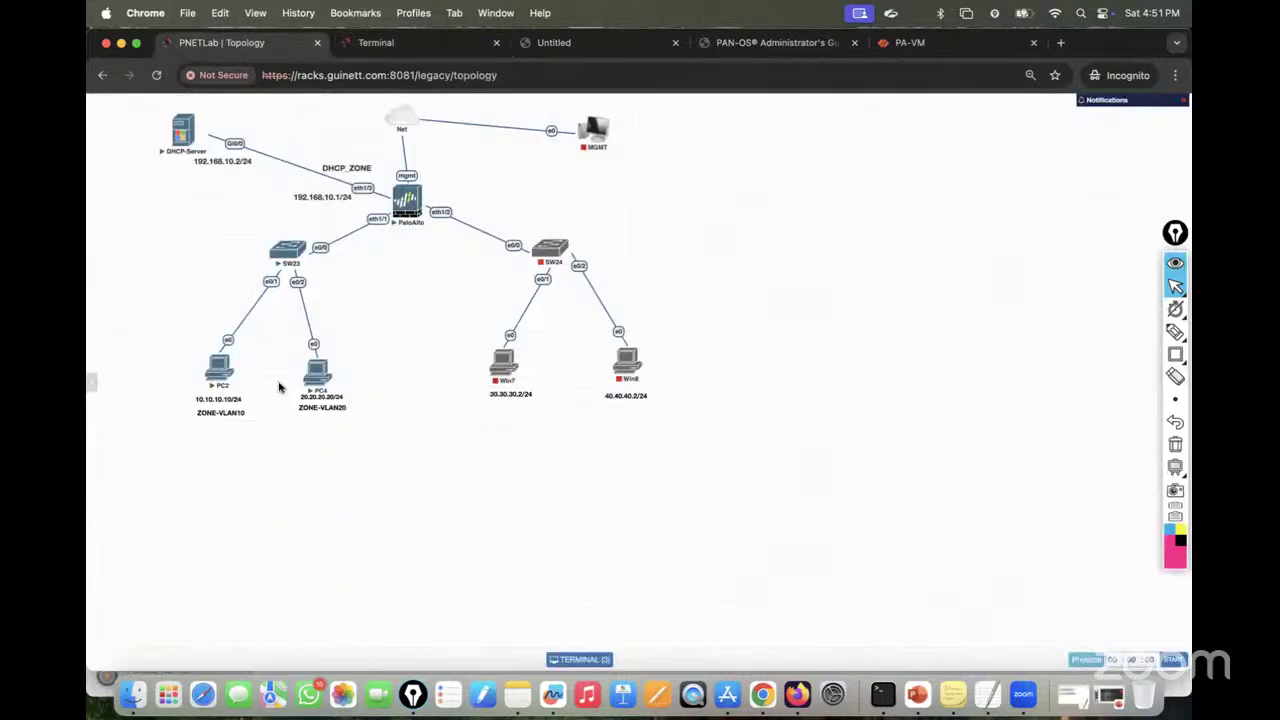
click(376, 43)
text(10 . 10 . 10 . 10)
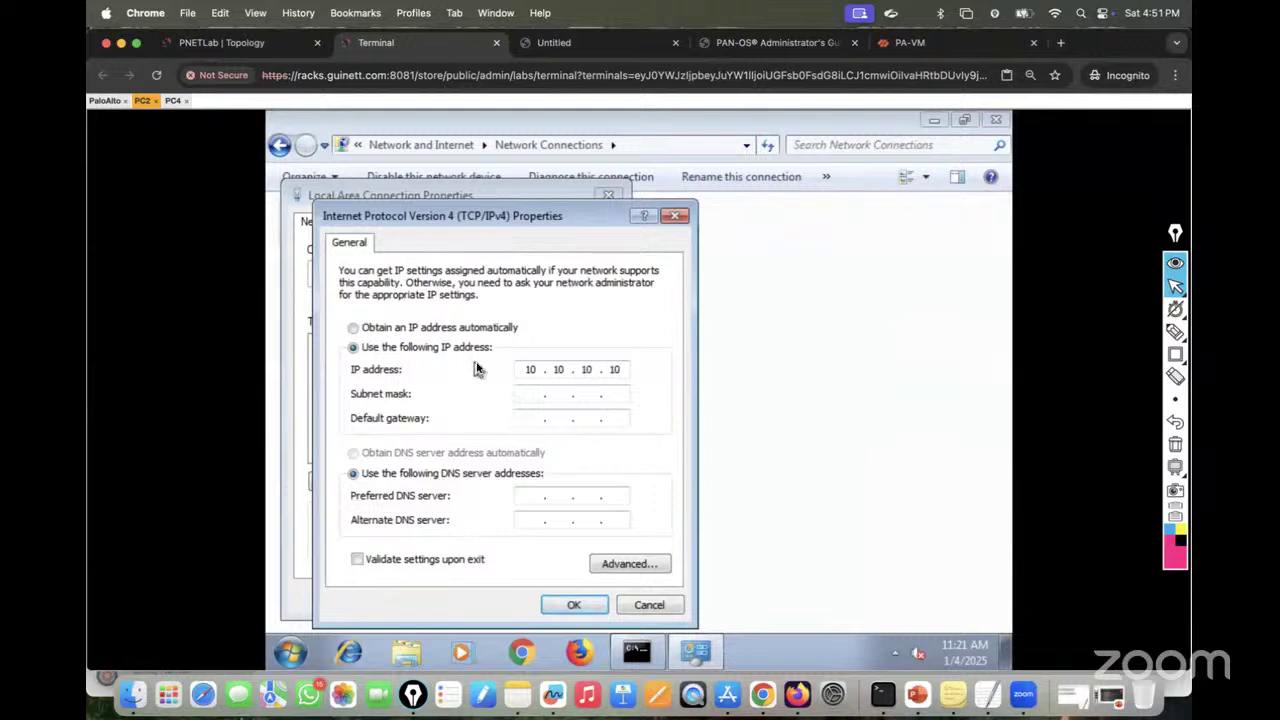
click(520, 394)
click(571, 396)
text(255255)
click(533, 418)
text(10 . 10 . 10 . 1)
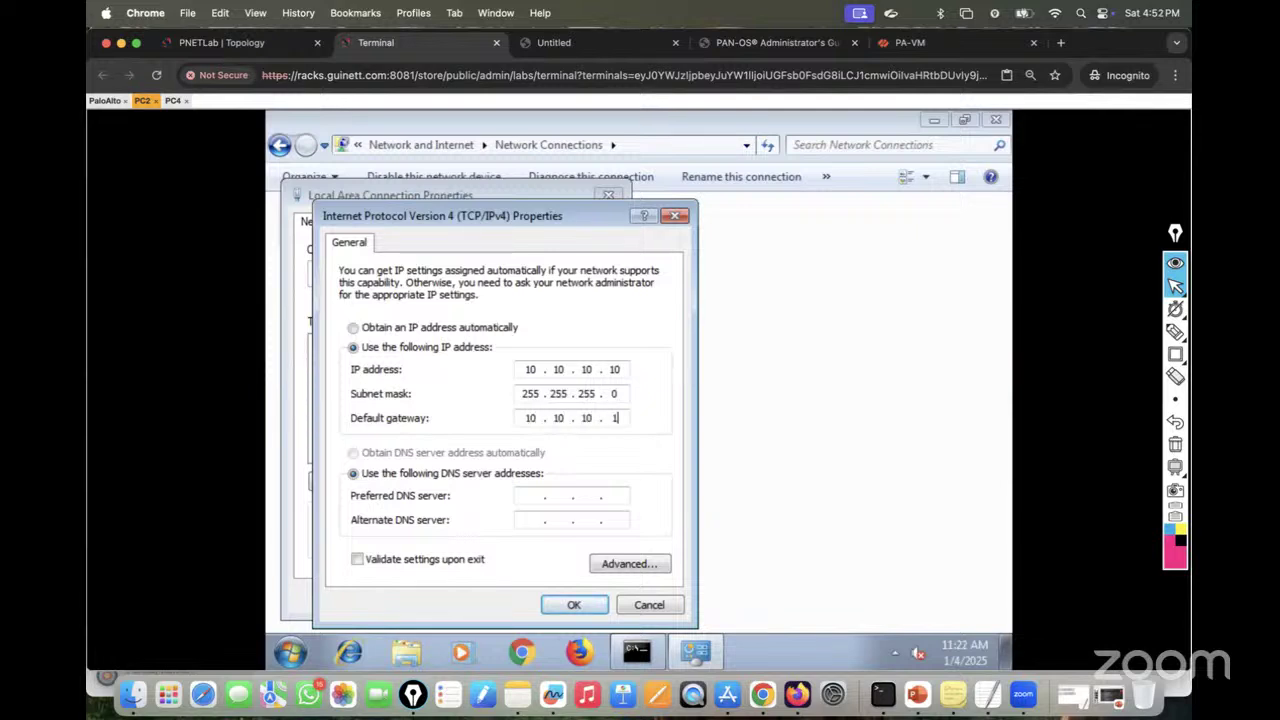
click(573, 605)
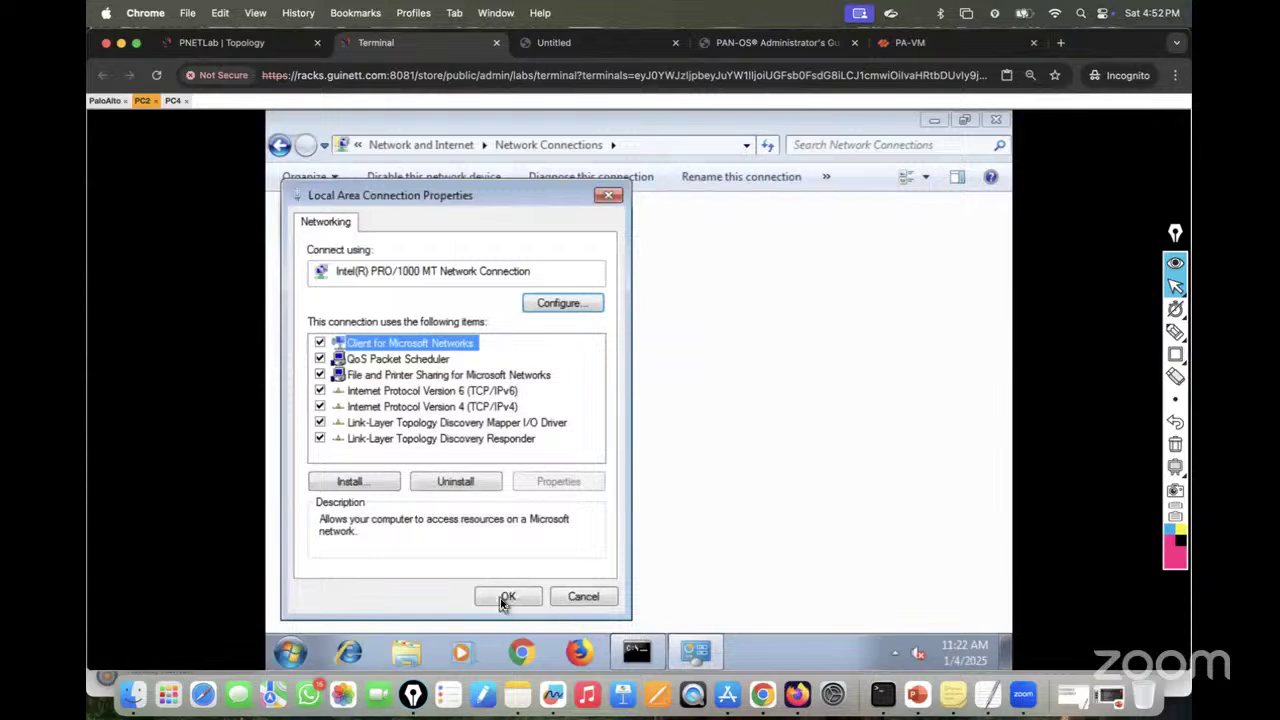
click(506, 597)
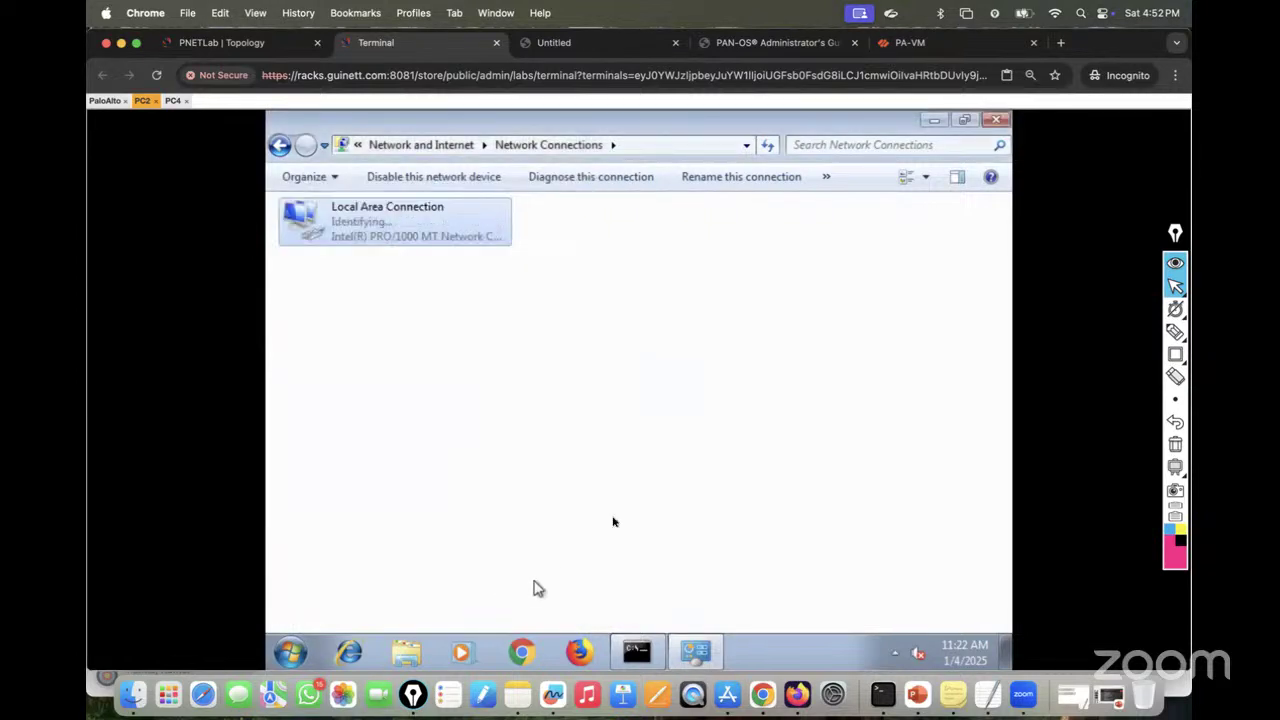
Step: Rerun ipconfig on PC2 to confirm its address is now 10.10.10.10
click(995, 120)
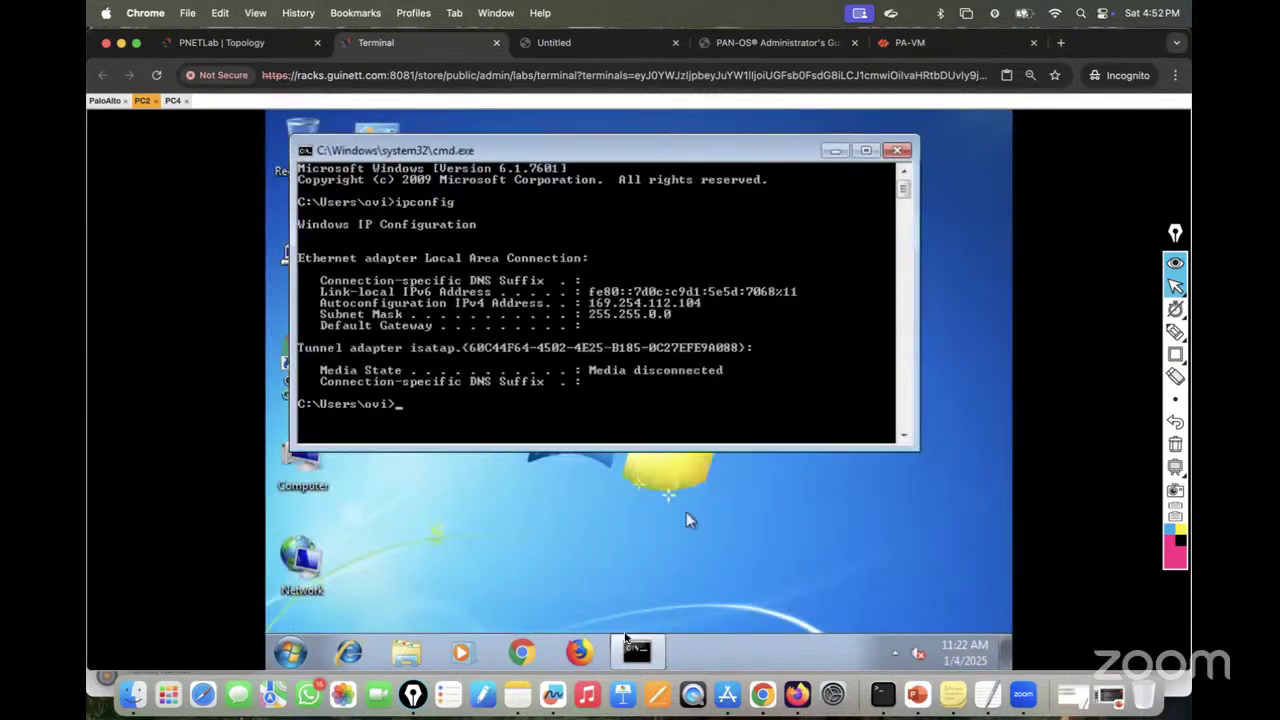
key(Up)
key(Return)
Step: Turn PC2's Windows Firewall off for the Domain, Private and Public profiles, then go to PC4's console
click(290, 655)
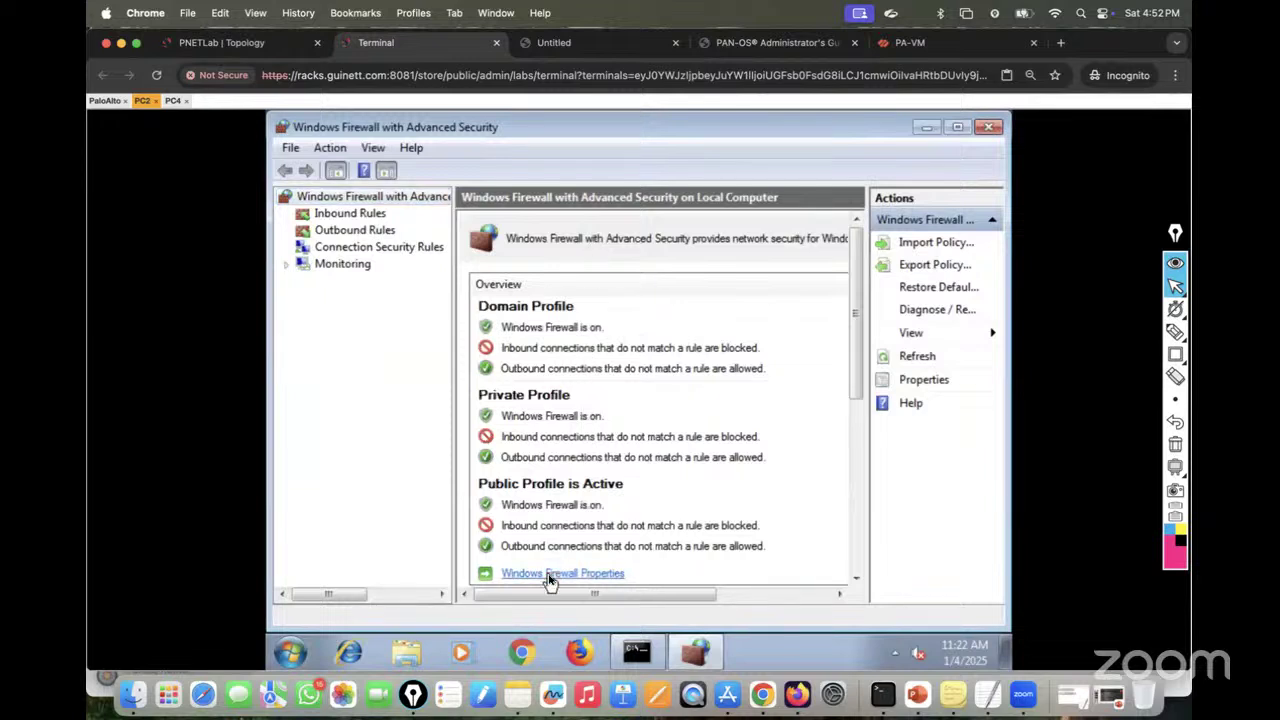
click(549, 576)
click(691, 273)
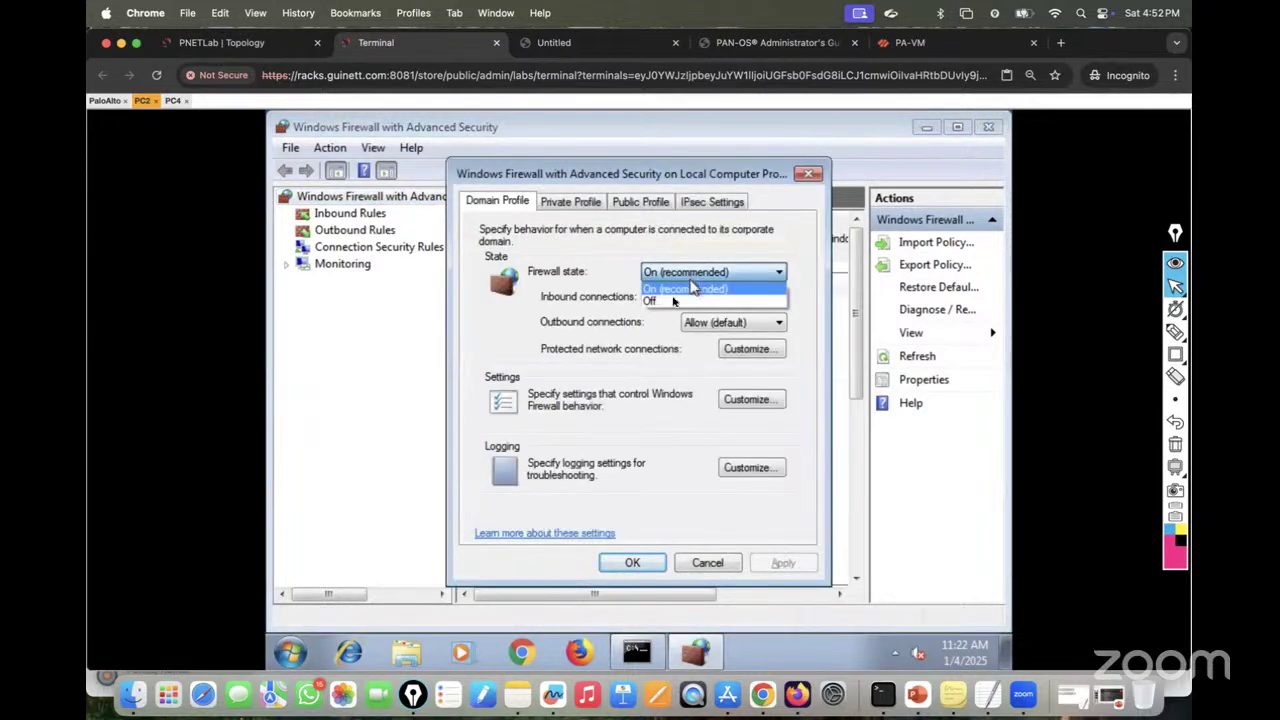
click(690, 299)
click(571, 201)
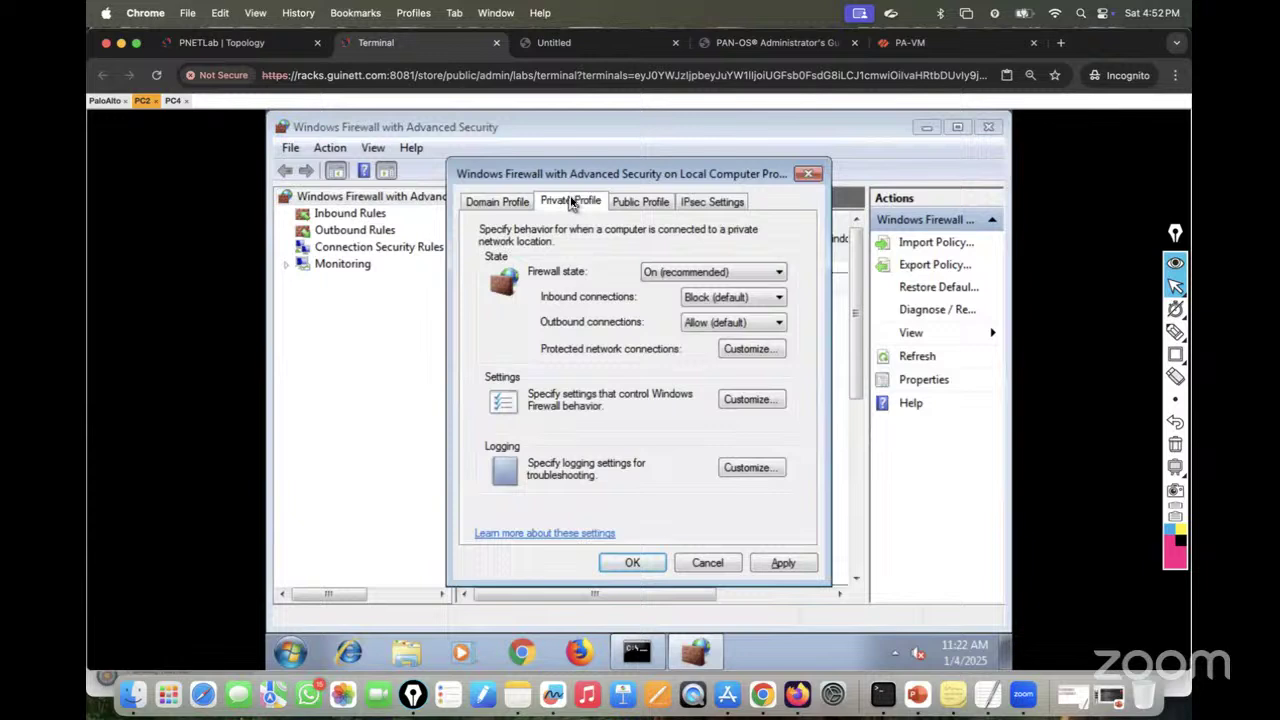
click(688, 272)
click(658, 302)
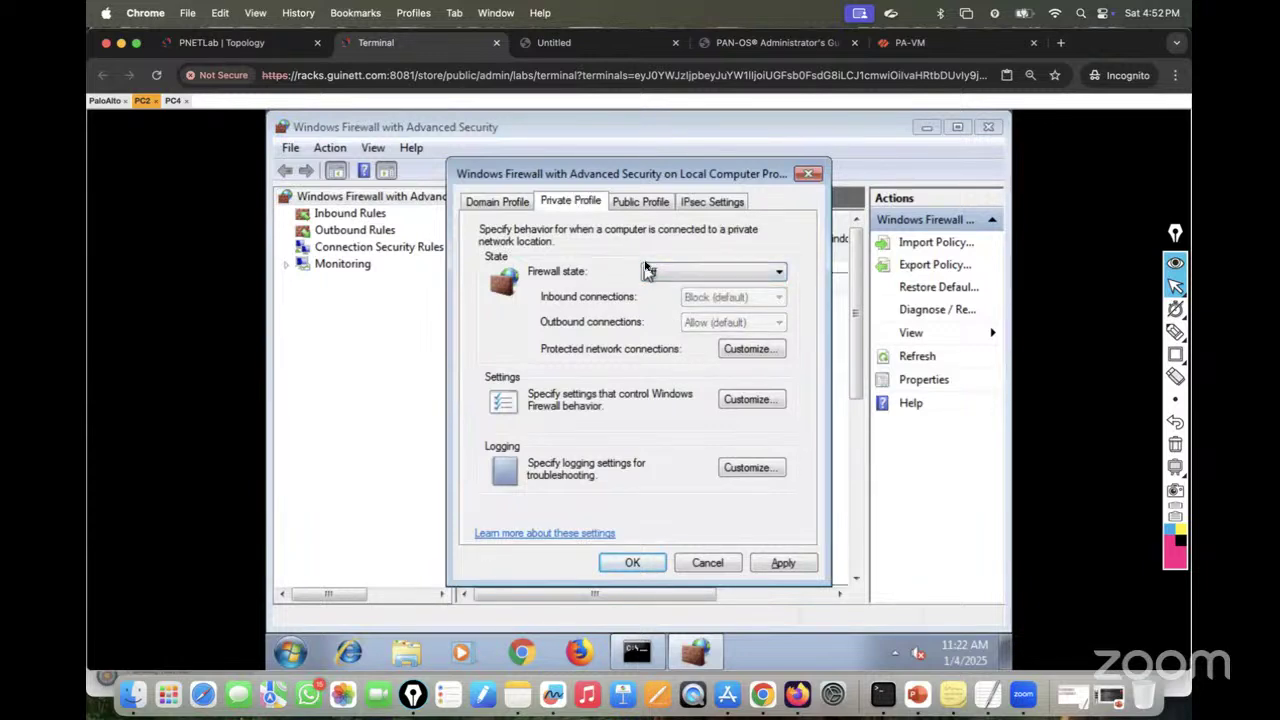
click(624, 201)
click(651, 272)
click(655, 302)
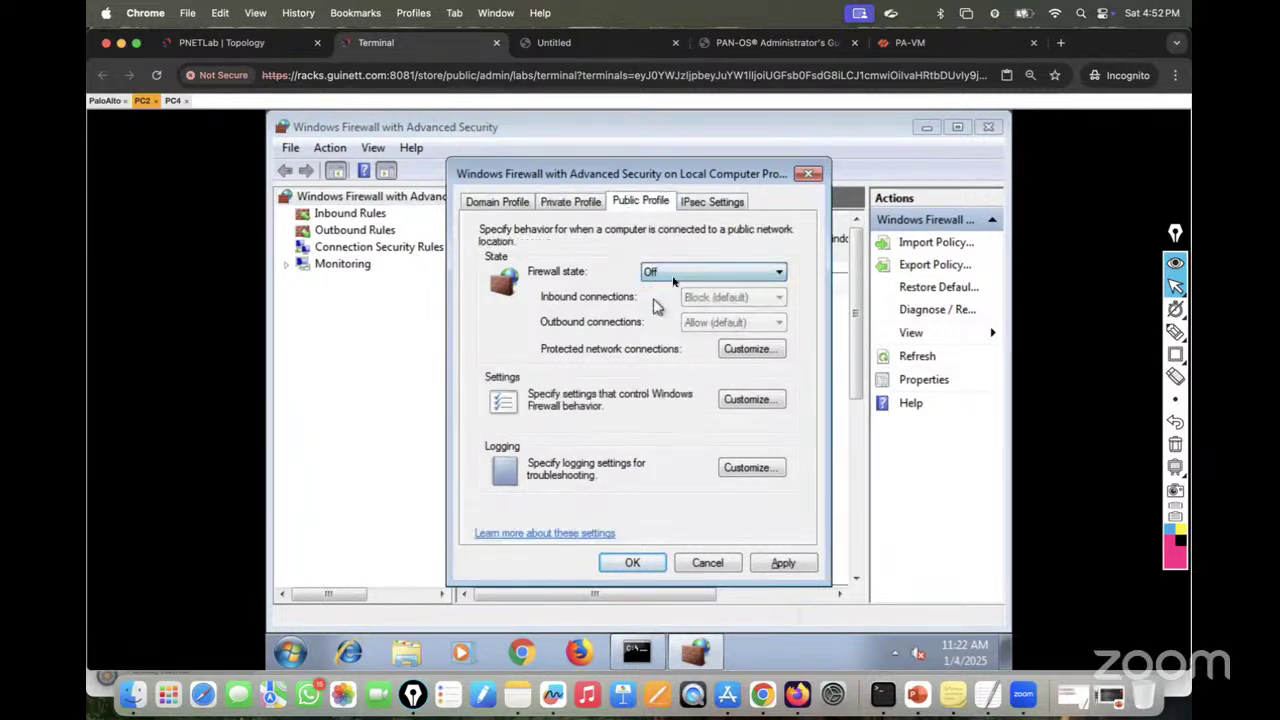
click(777, 563)
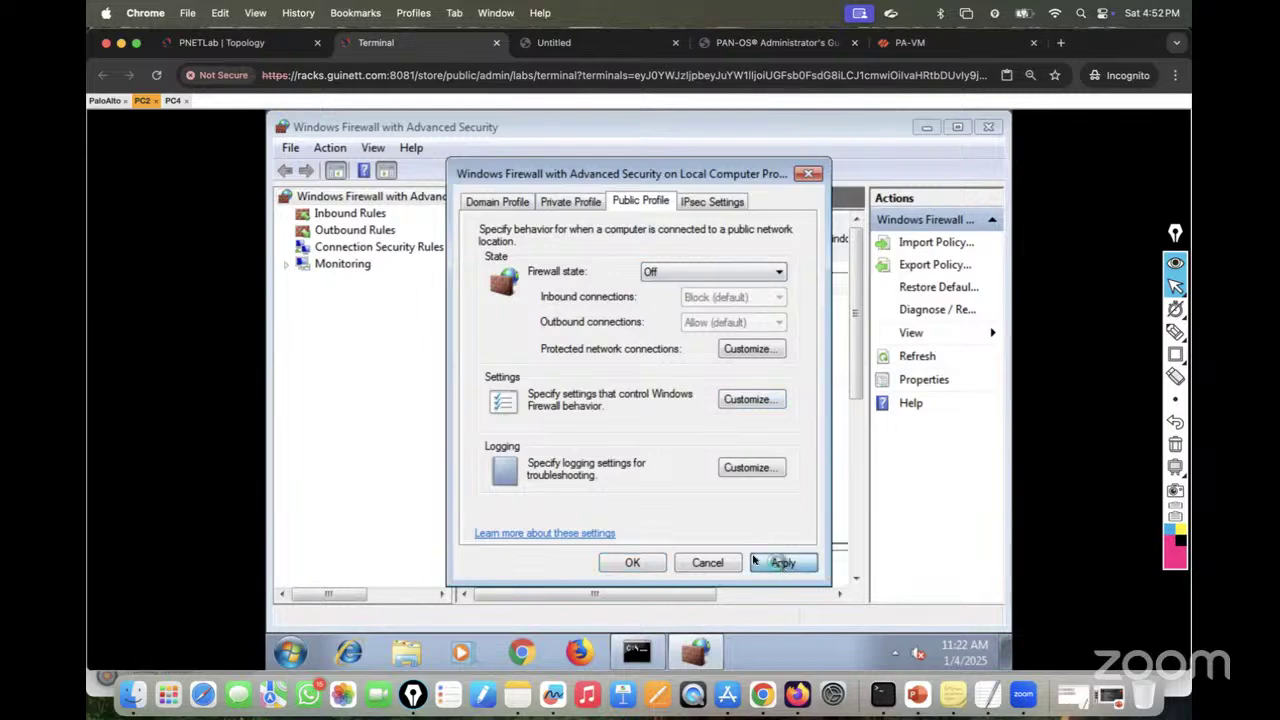
click(655, 563)
click(987, 135)
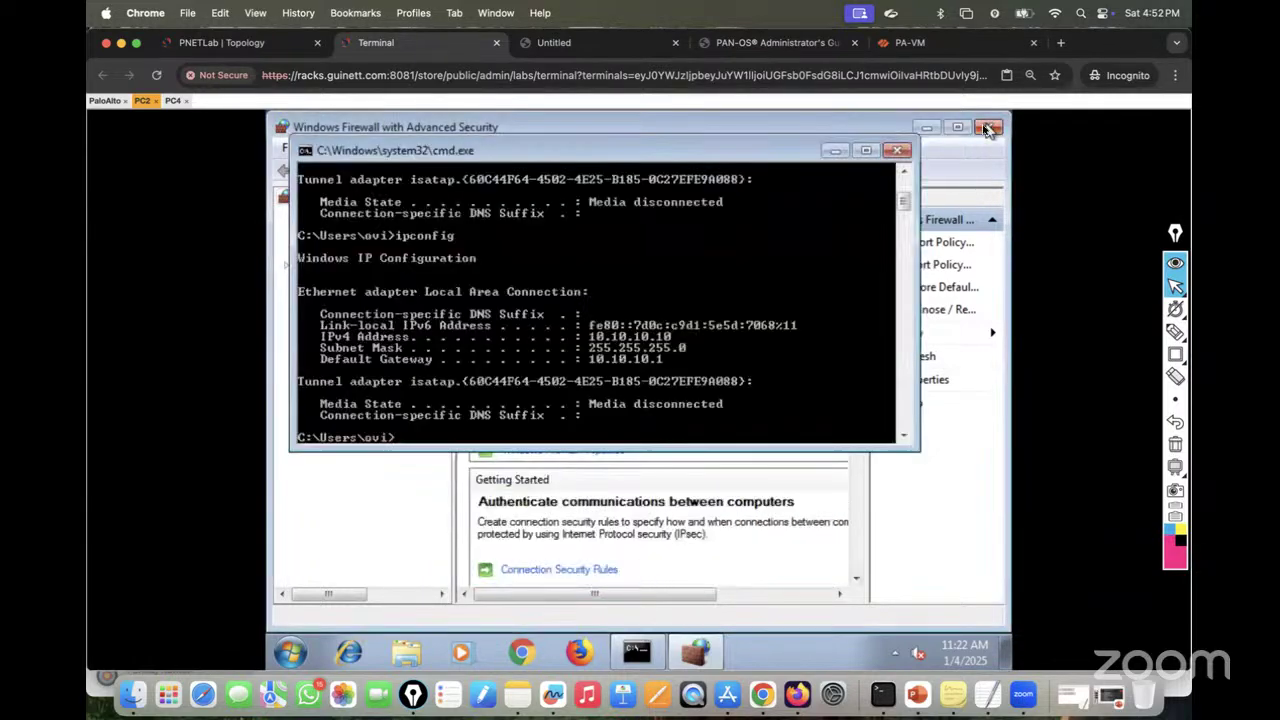
click(174, 100)
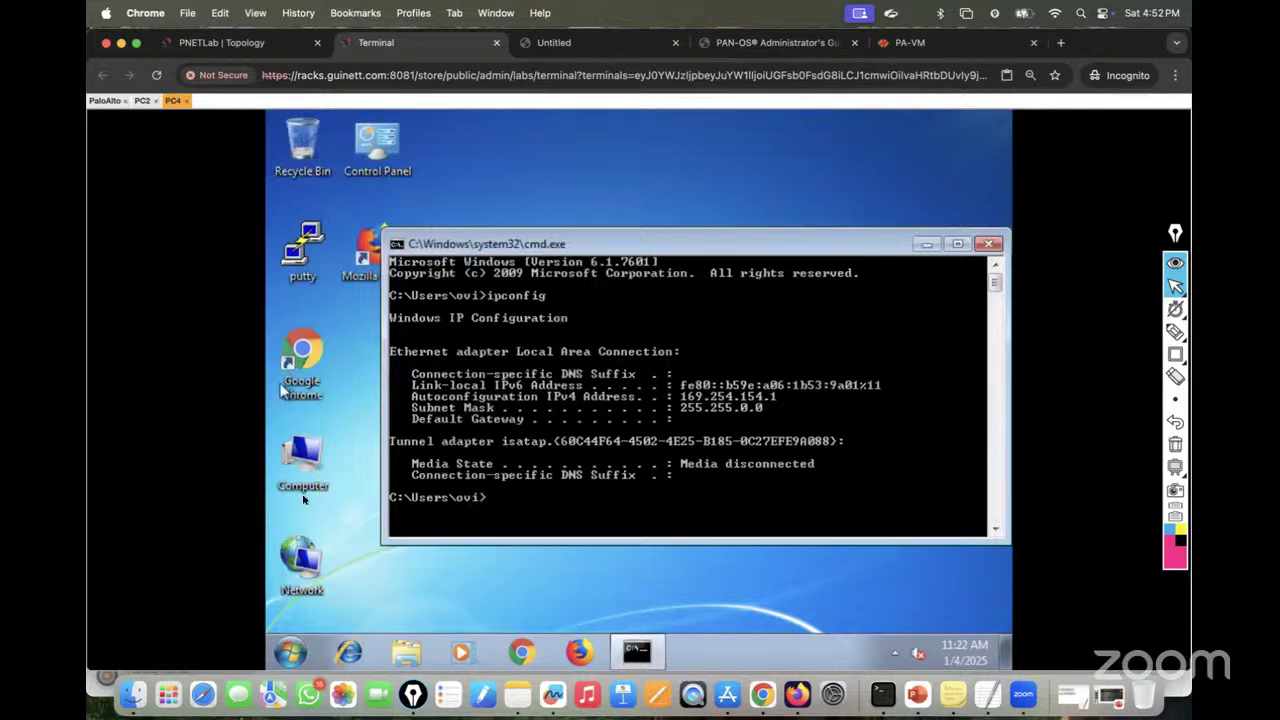
Step: Open the Local Area Connection properties on PC4 from the Network adapter settings
right_click(323, 559)
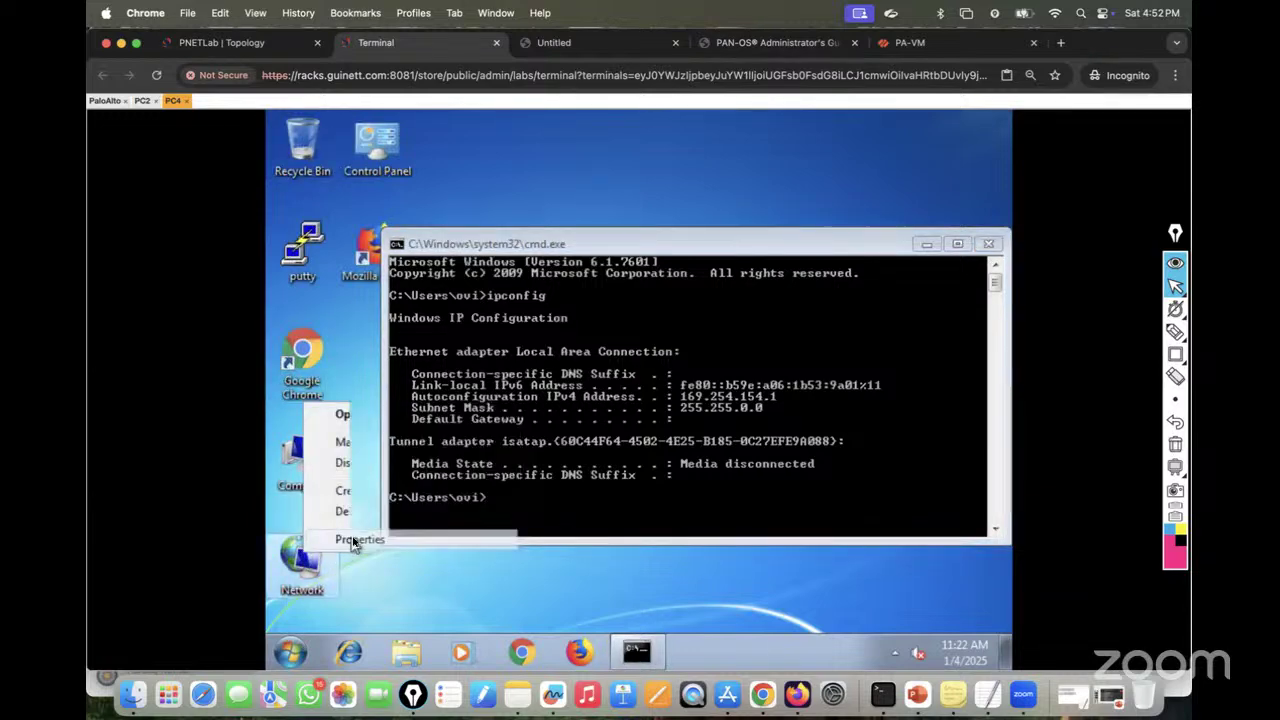
click(345, 539)
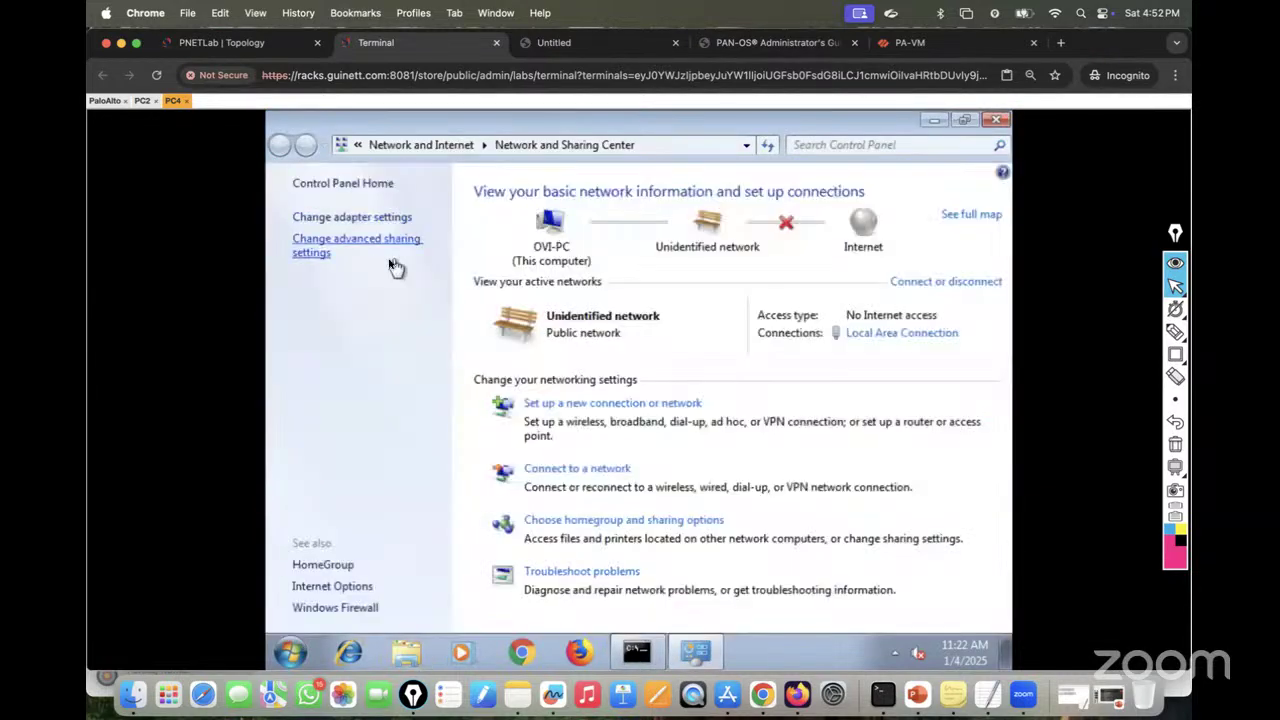
click(361, 222)
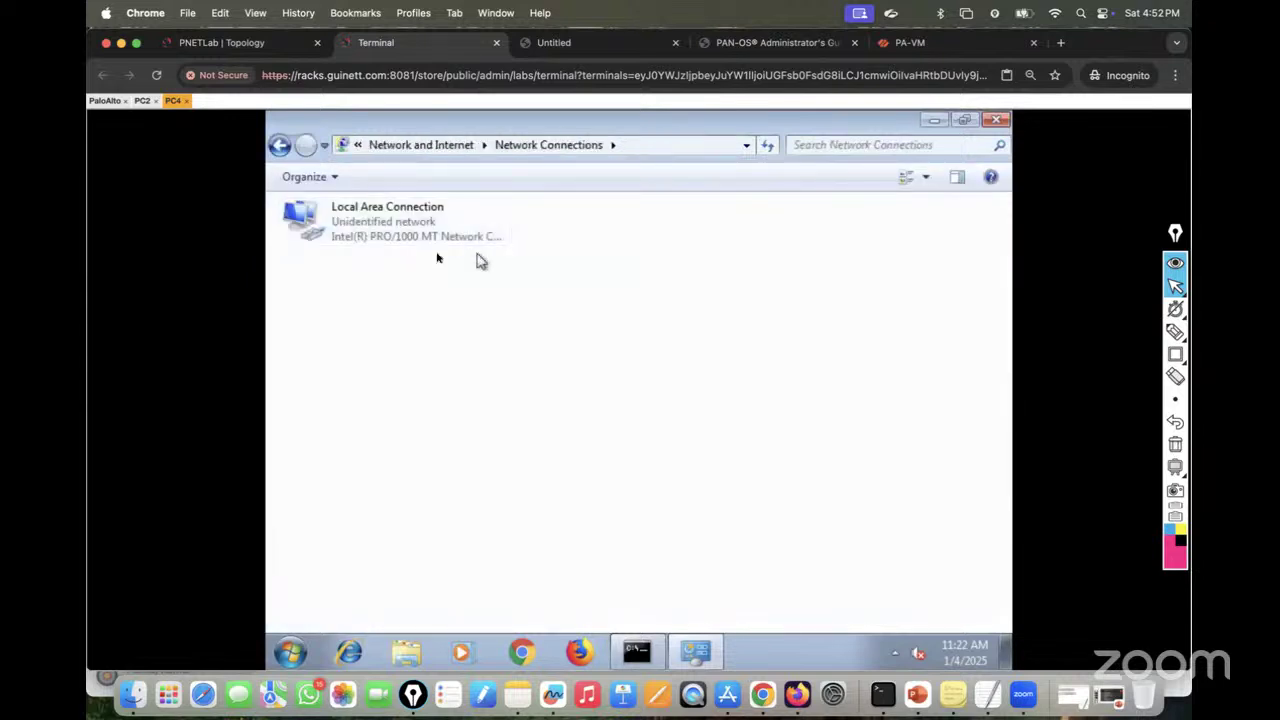
click(372, 232)
right_click(372, 232)
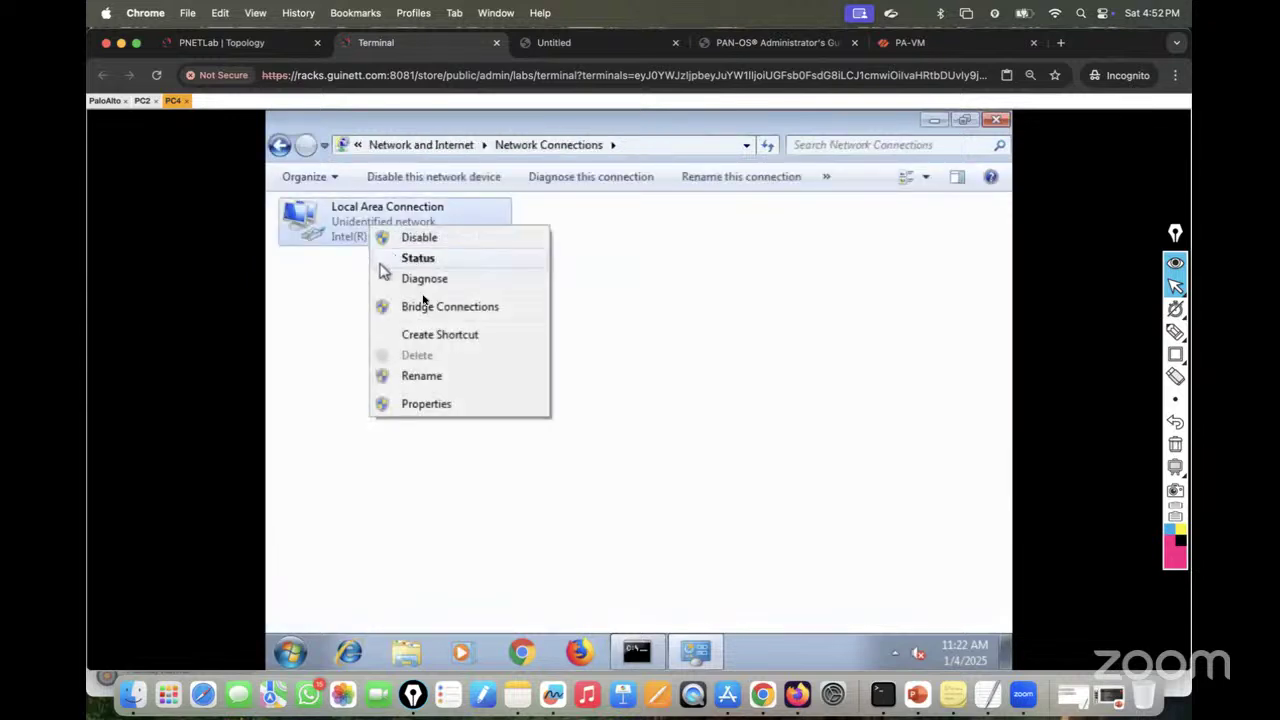
click(414, 403)
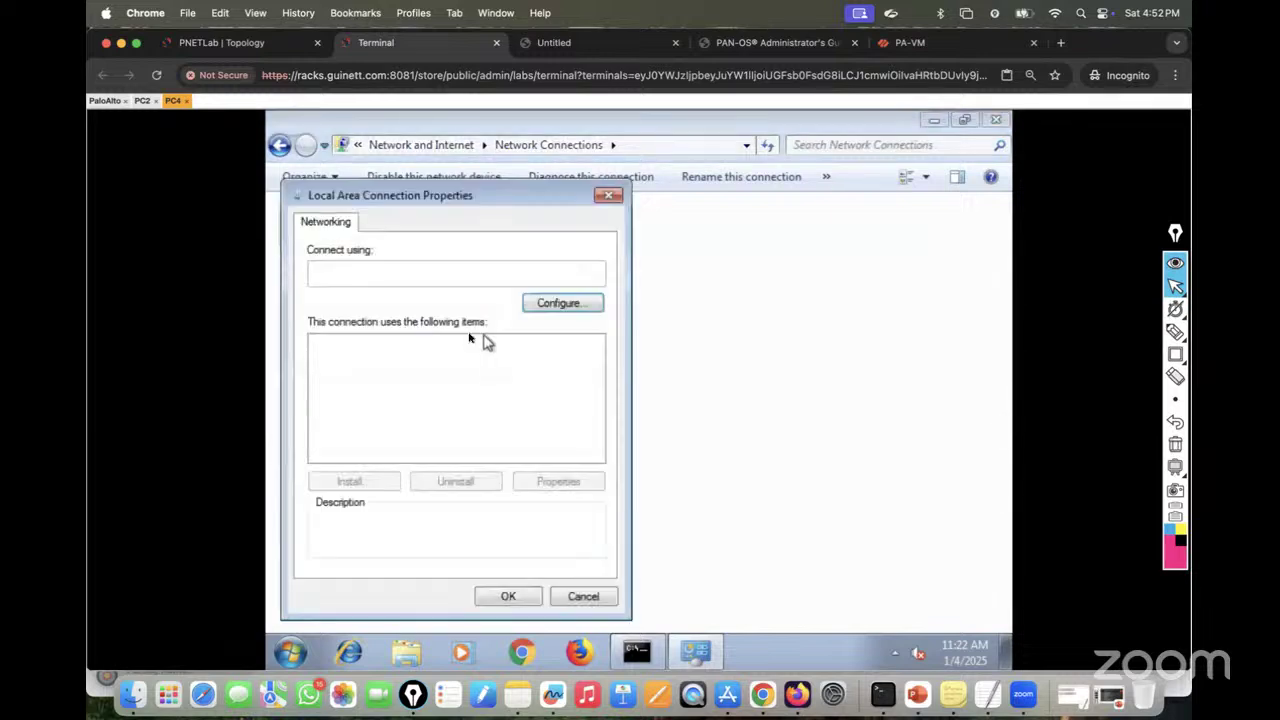
Step: Set static IPv4 20.20.20.20, mask 255.255.255.0, gateway 20.20.20.1 and apply it
double_click(478, 408)
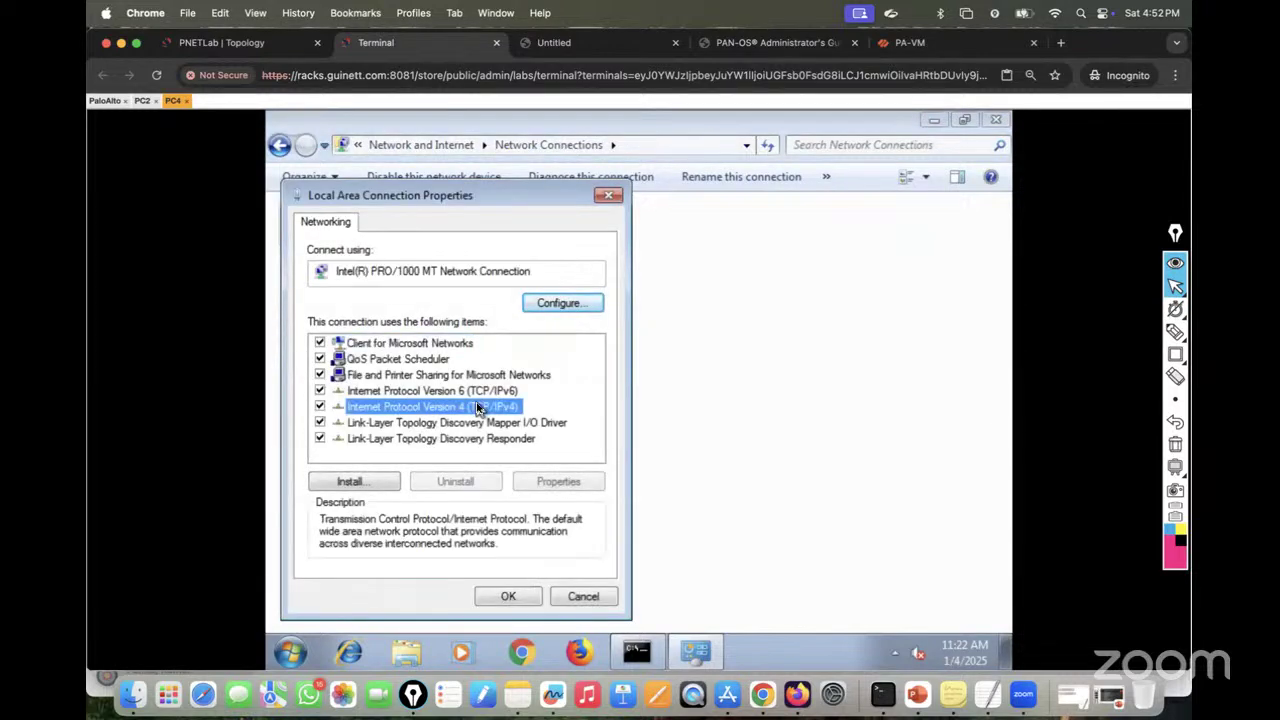
click(370, 348)
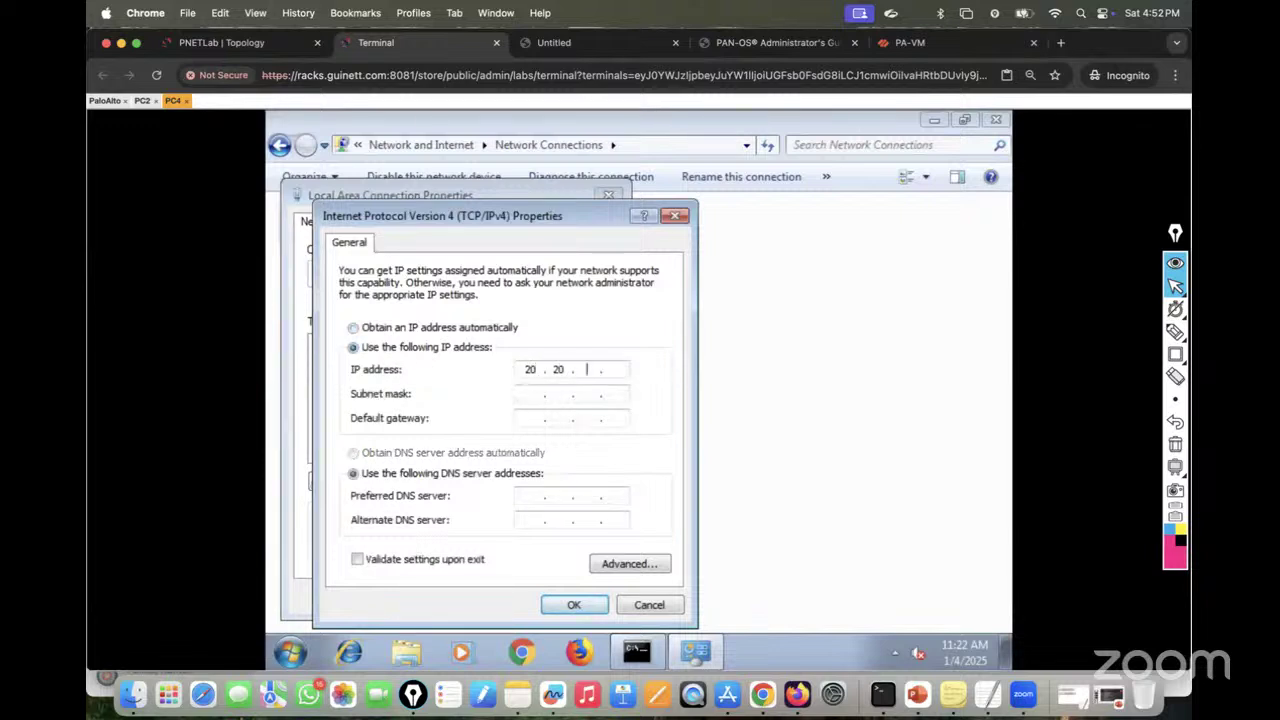
click(523, 394)
text(255 . 255 . 255 . 0)
click(532, 419)
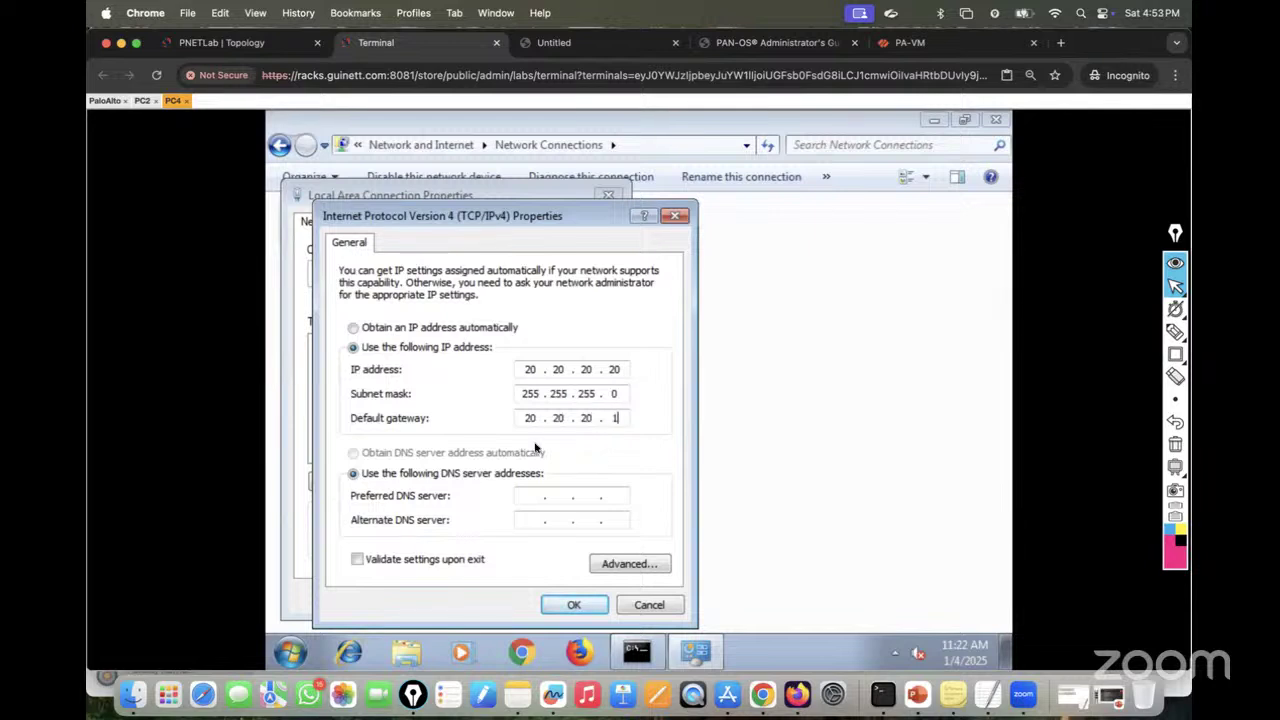
click(574, 605)
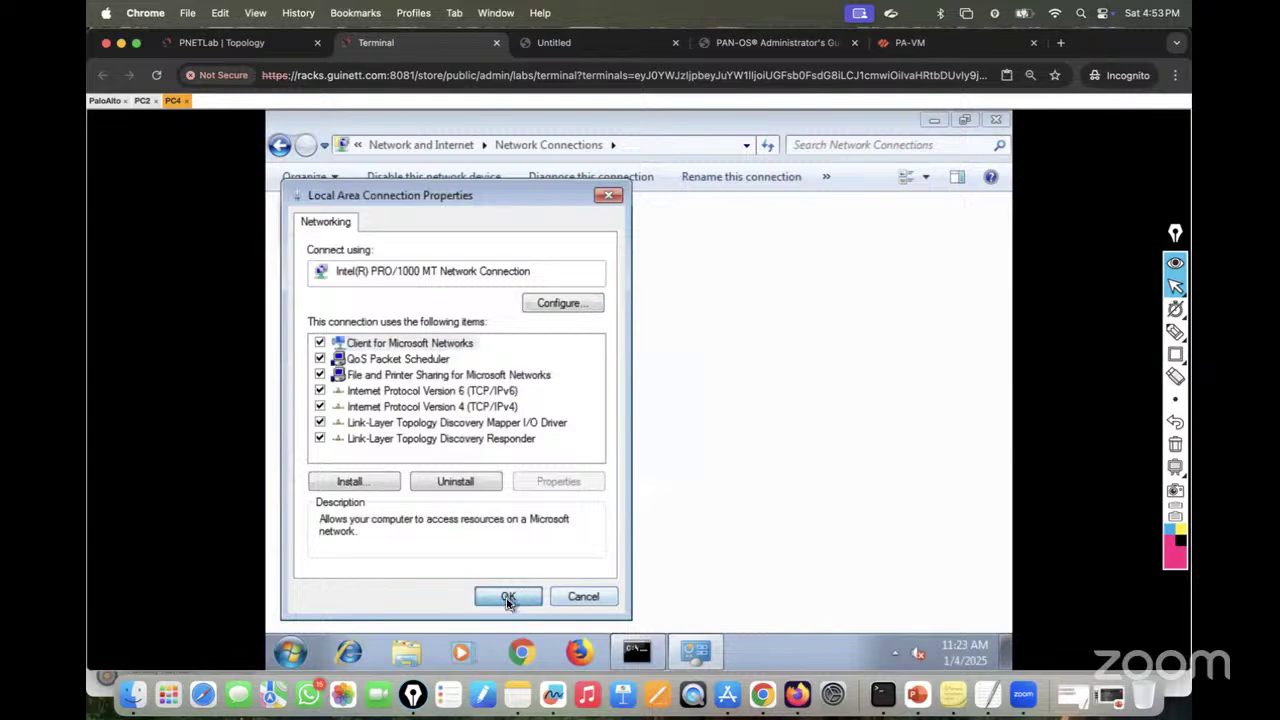
click(508, 597)
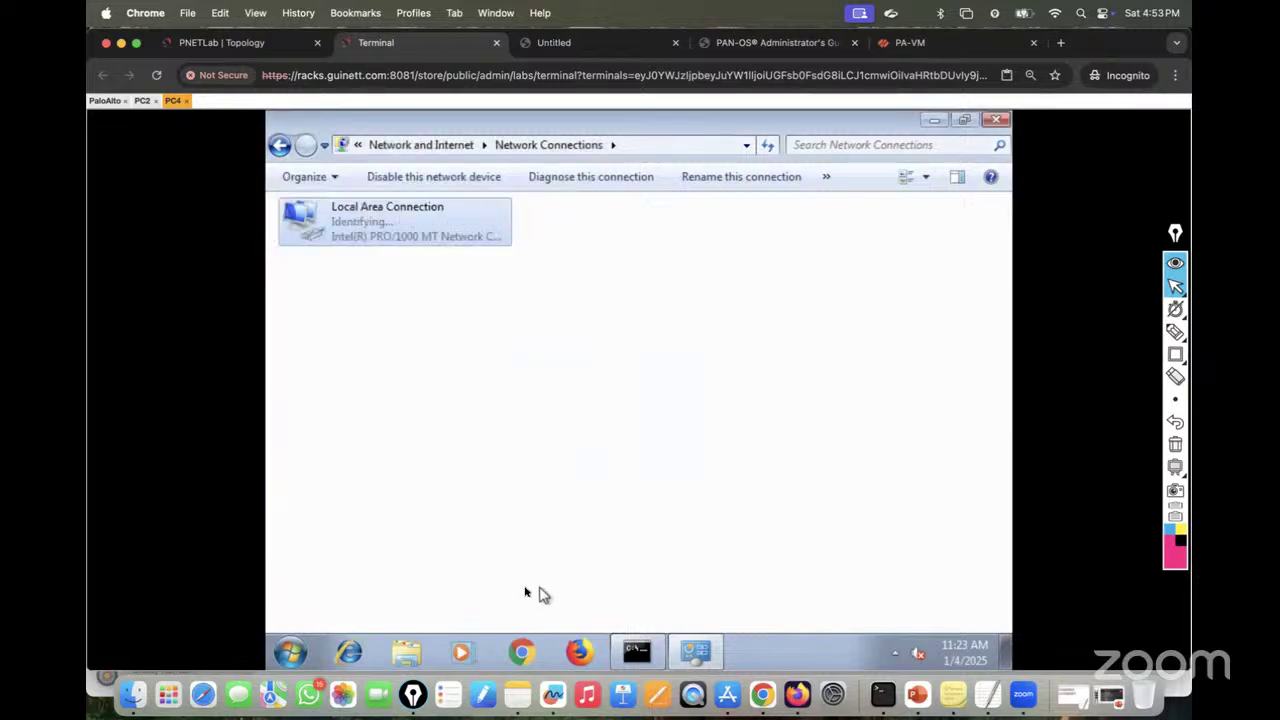
click(998, 121)
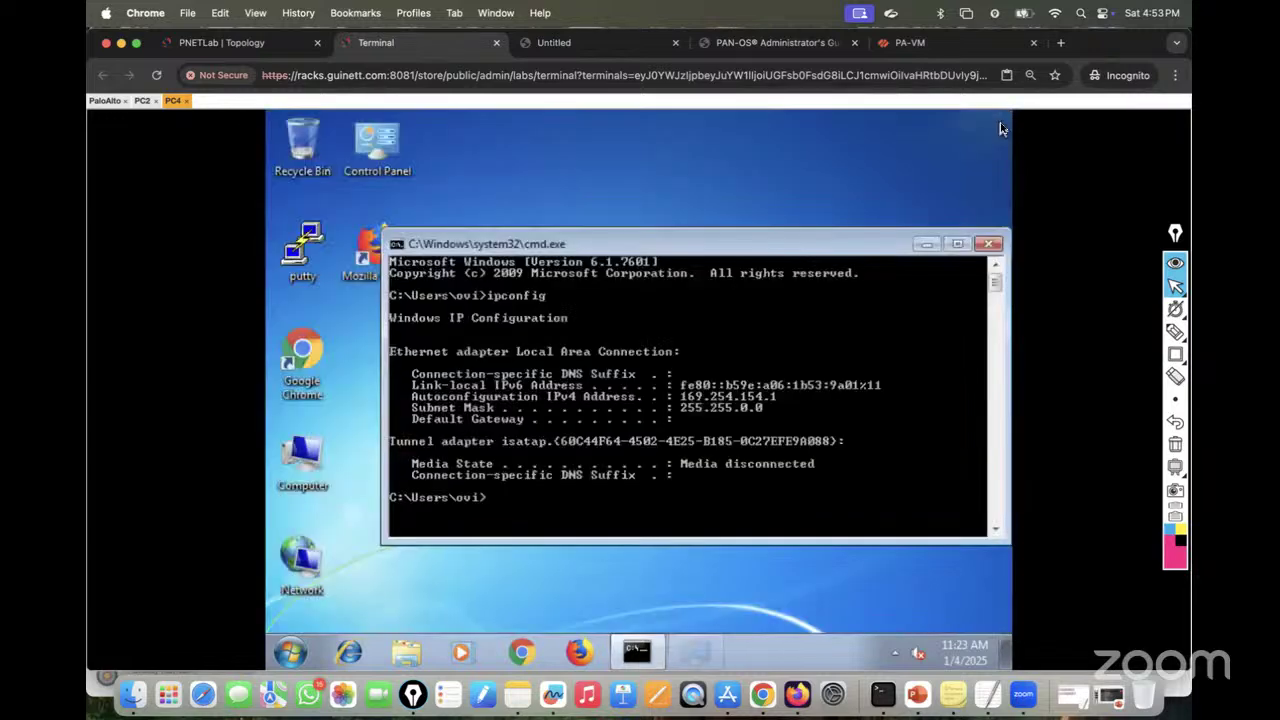
Step: In PC4's advanced firewall properties, set the Domain, Private and Public profiles to Off
click(289, 653)
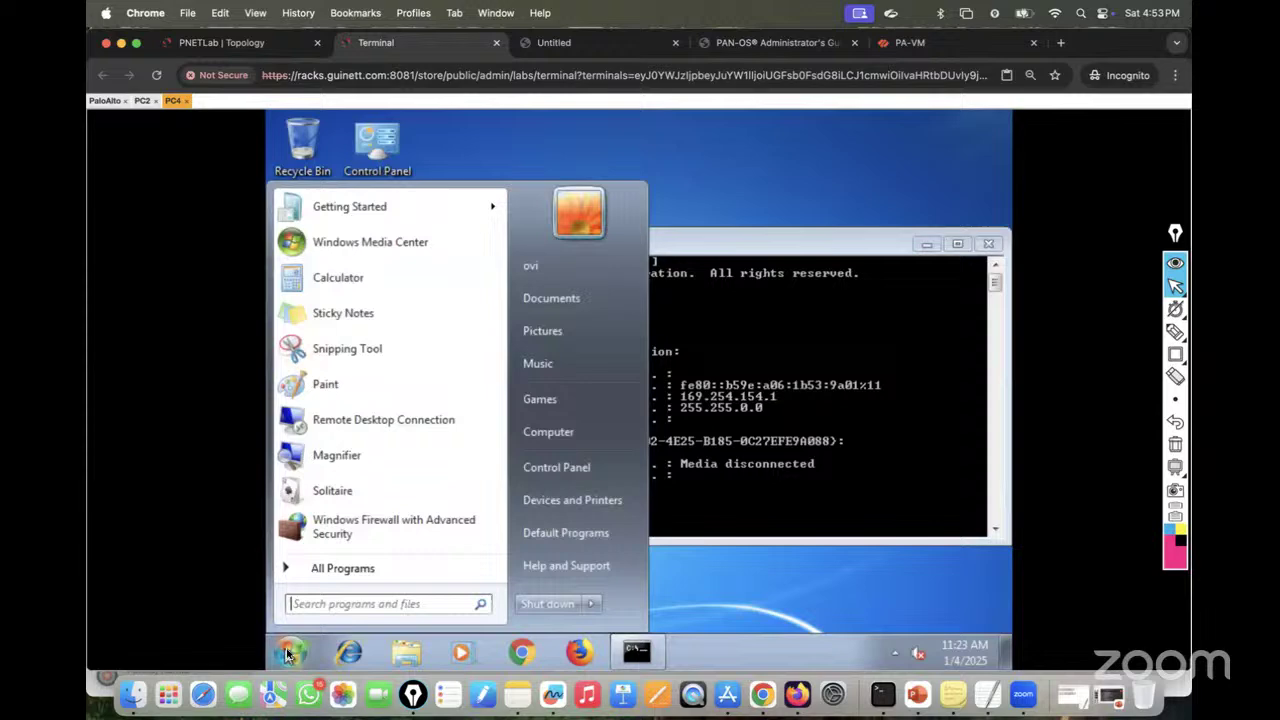
click(340, 519)
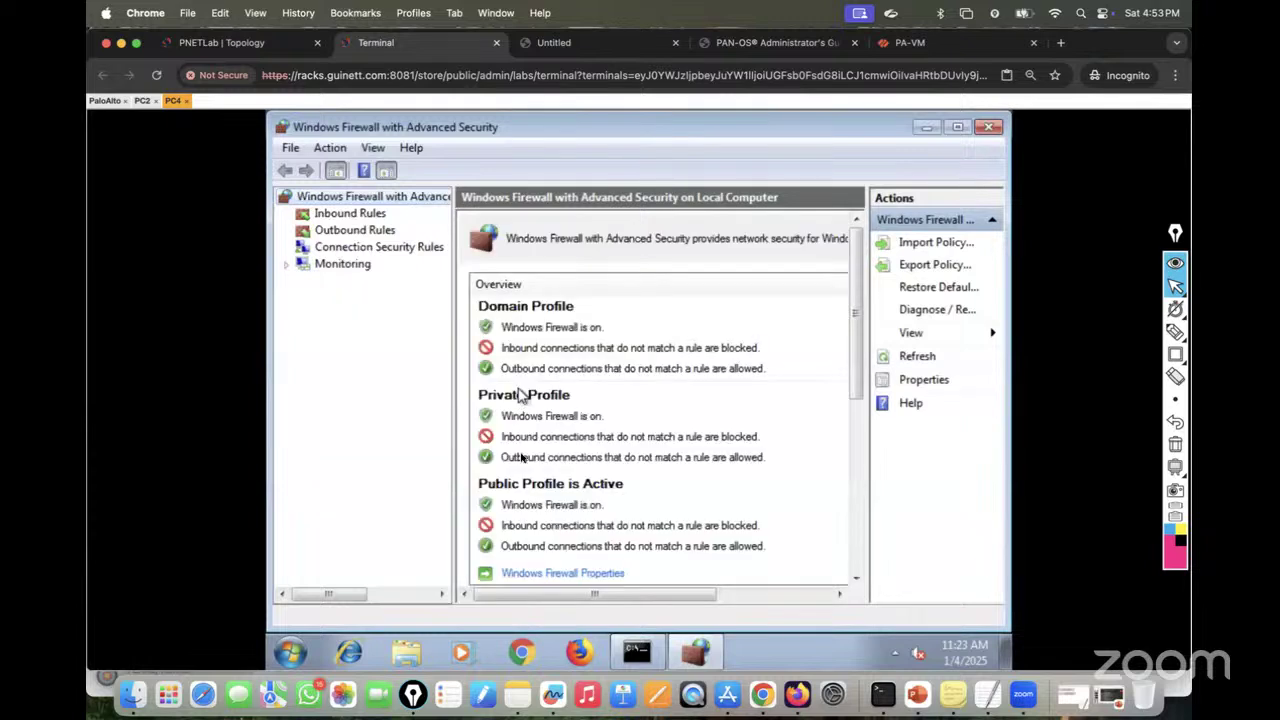
click(540, 572)
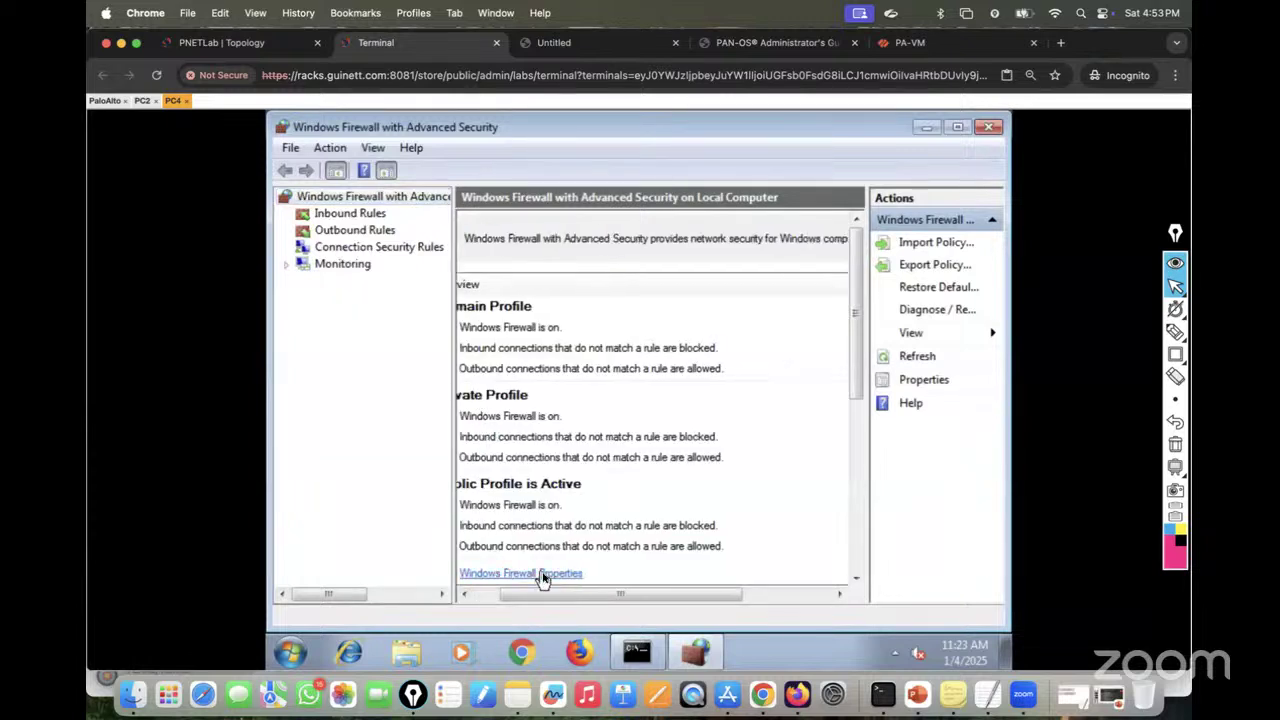
click(685, 272)
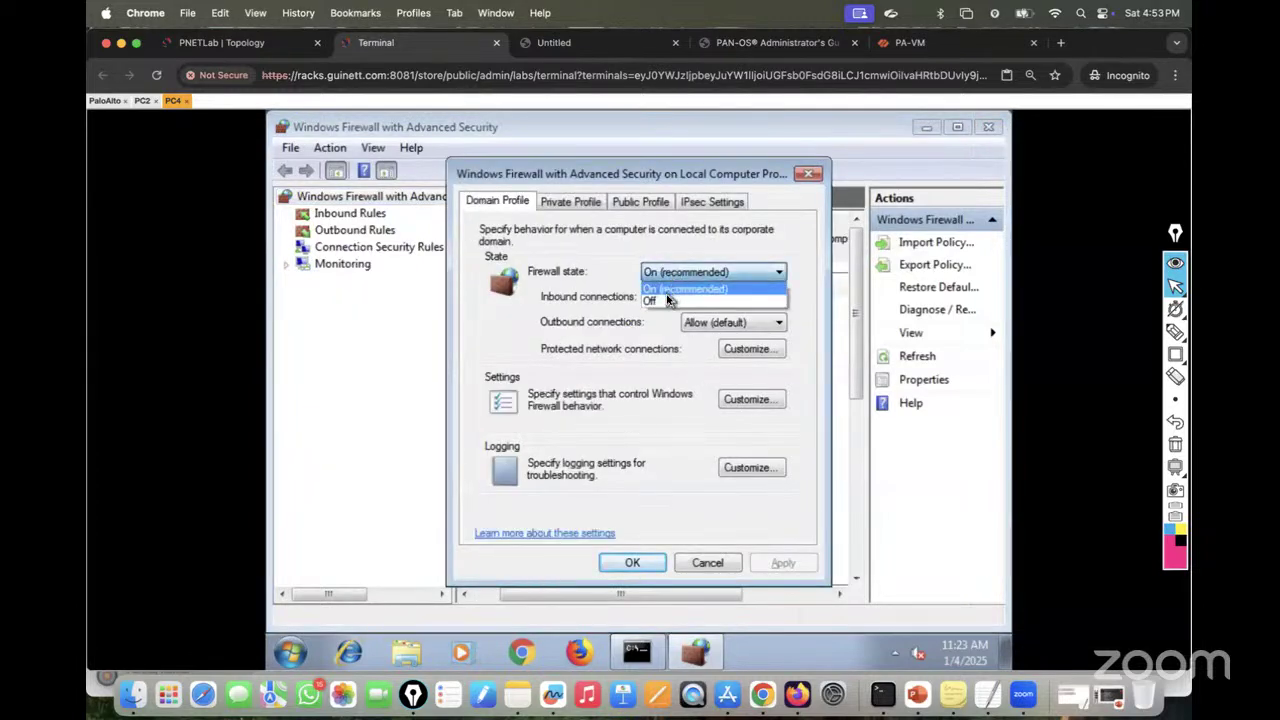
click(665, 302)
click(583, 204)
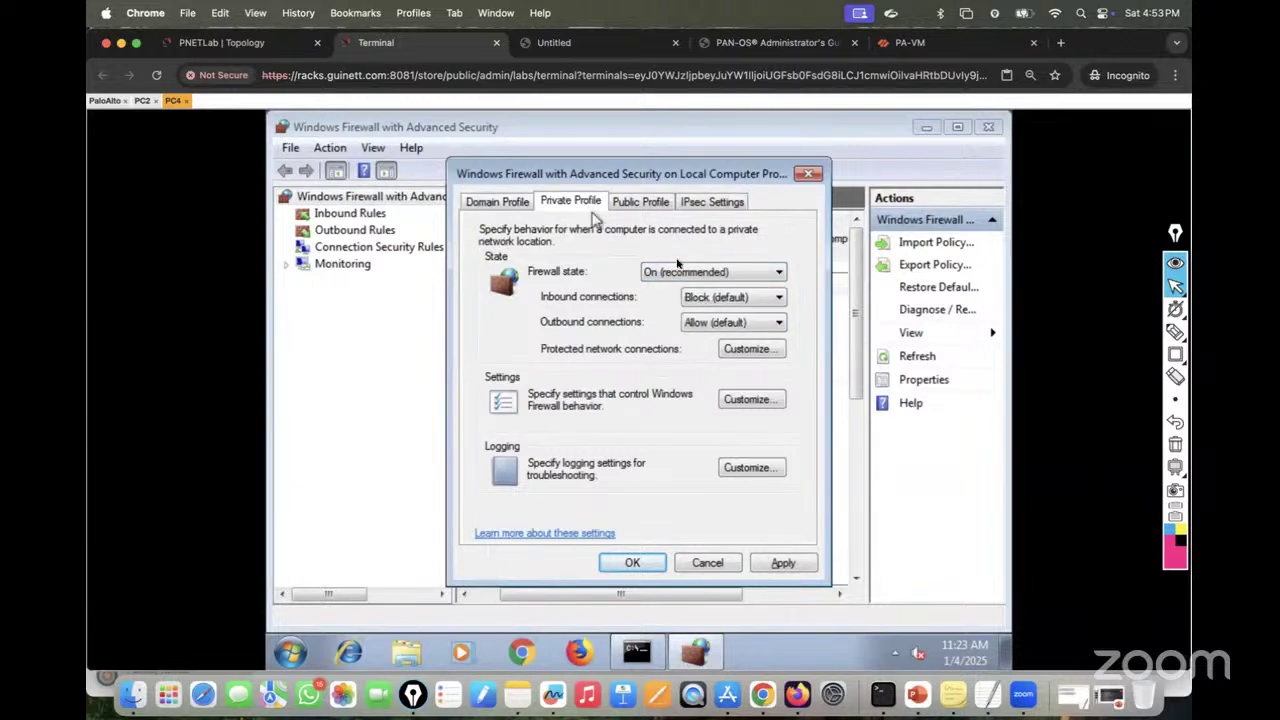
click(685, 272)
click(668, 300)
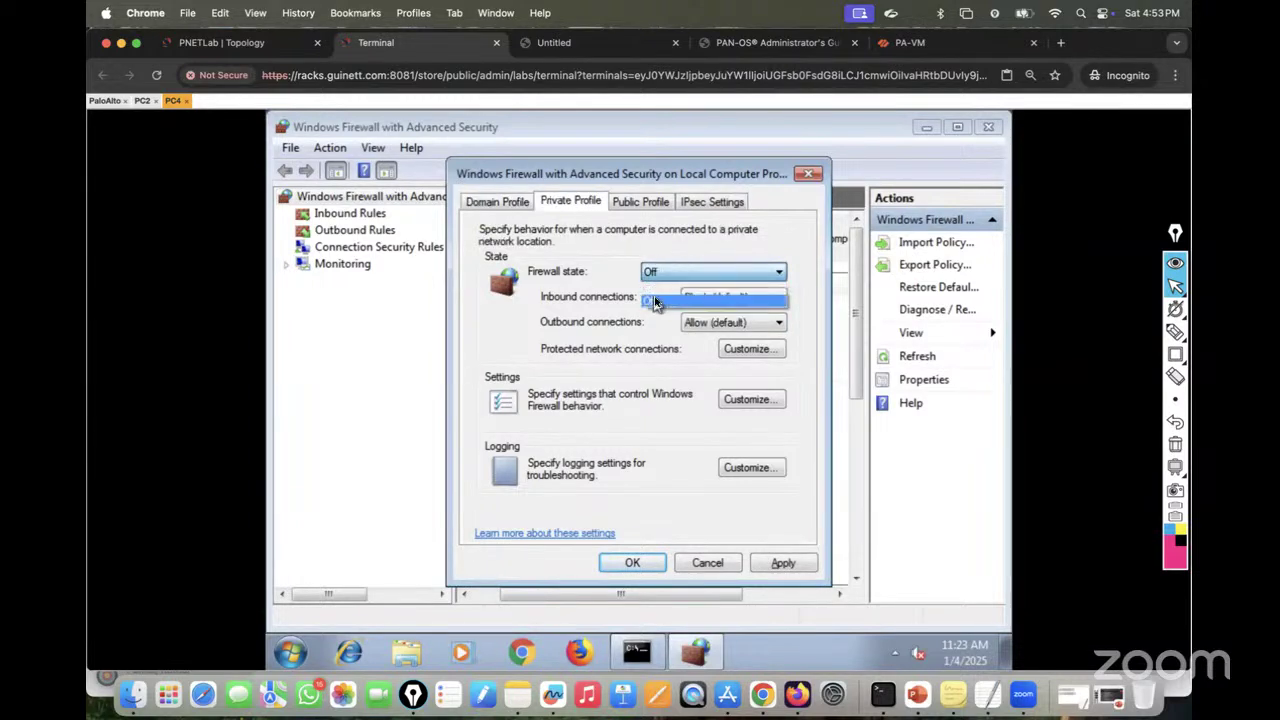
click(645, 203)
click(680, 272)
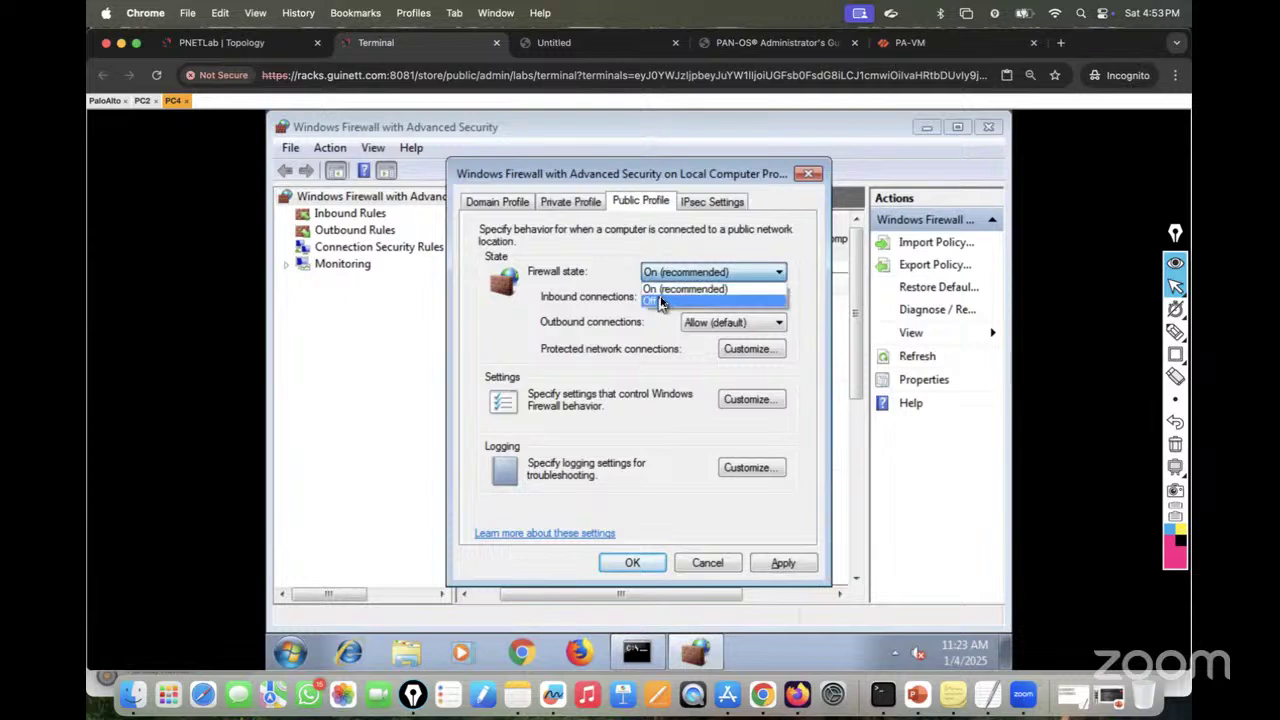
click(668, 299)
Step: Apply the firewall changes and rerun ipconfig to confirm 20.20.20.20 with gateway 20.20.20.1
click(710, 202)
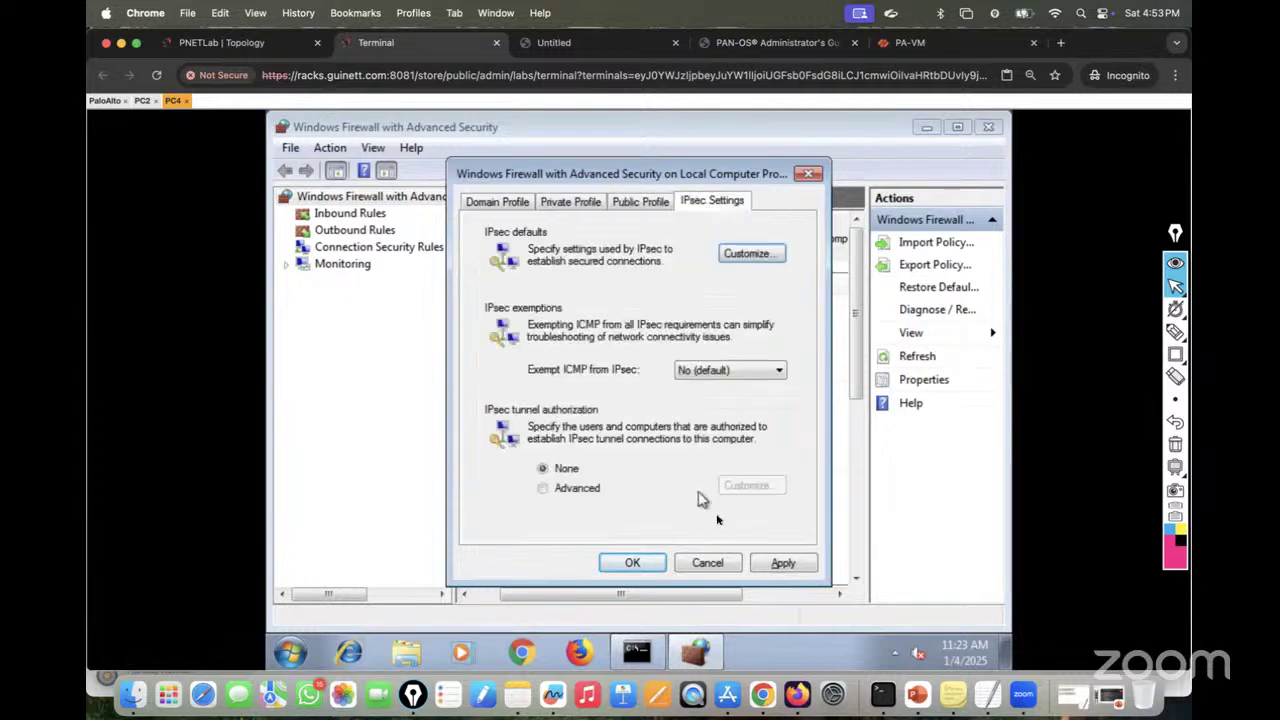
click(782, 565)
click(632, 563)
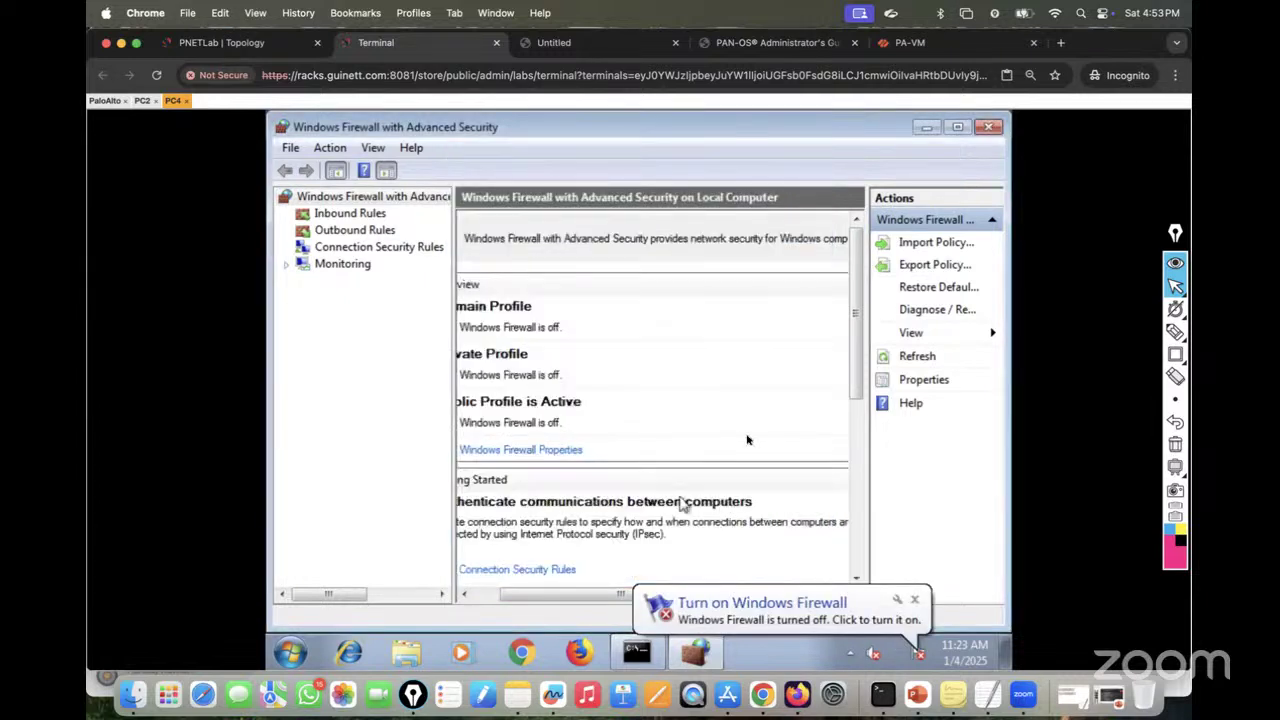
click(988, 127)
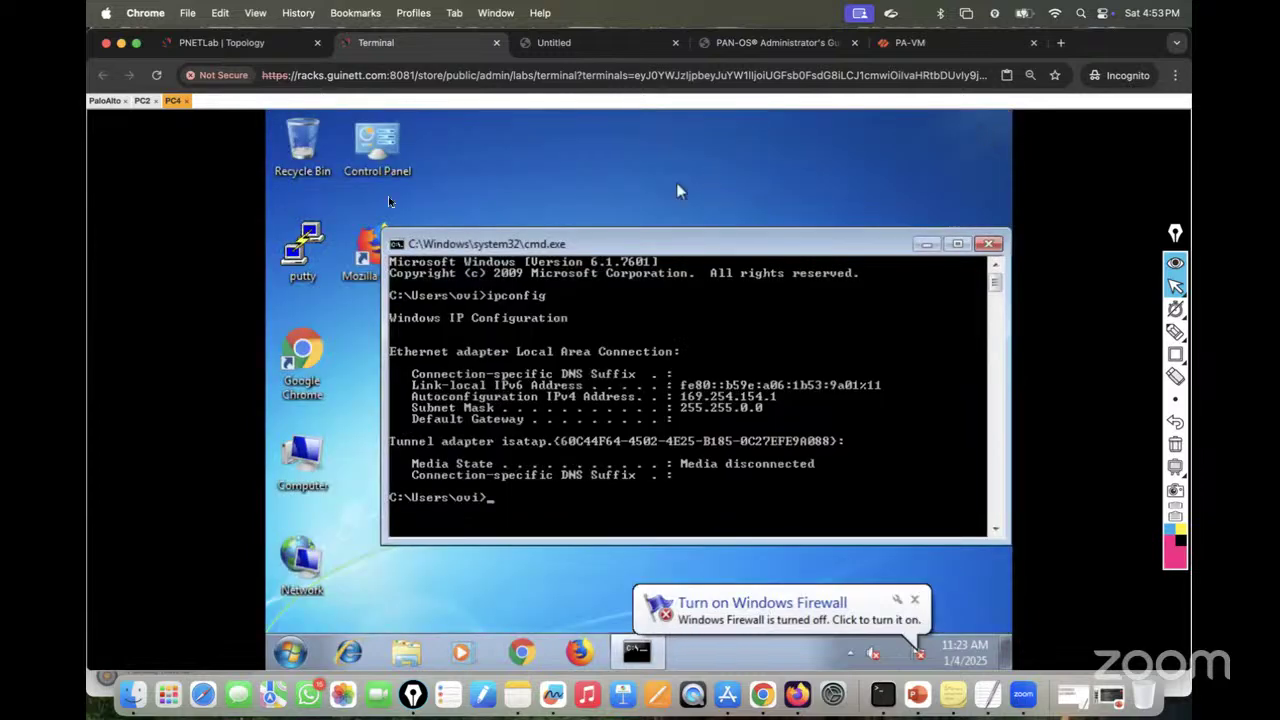
key(Up)
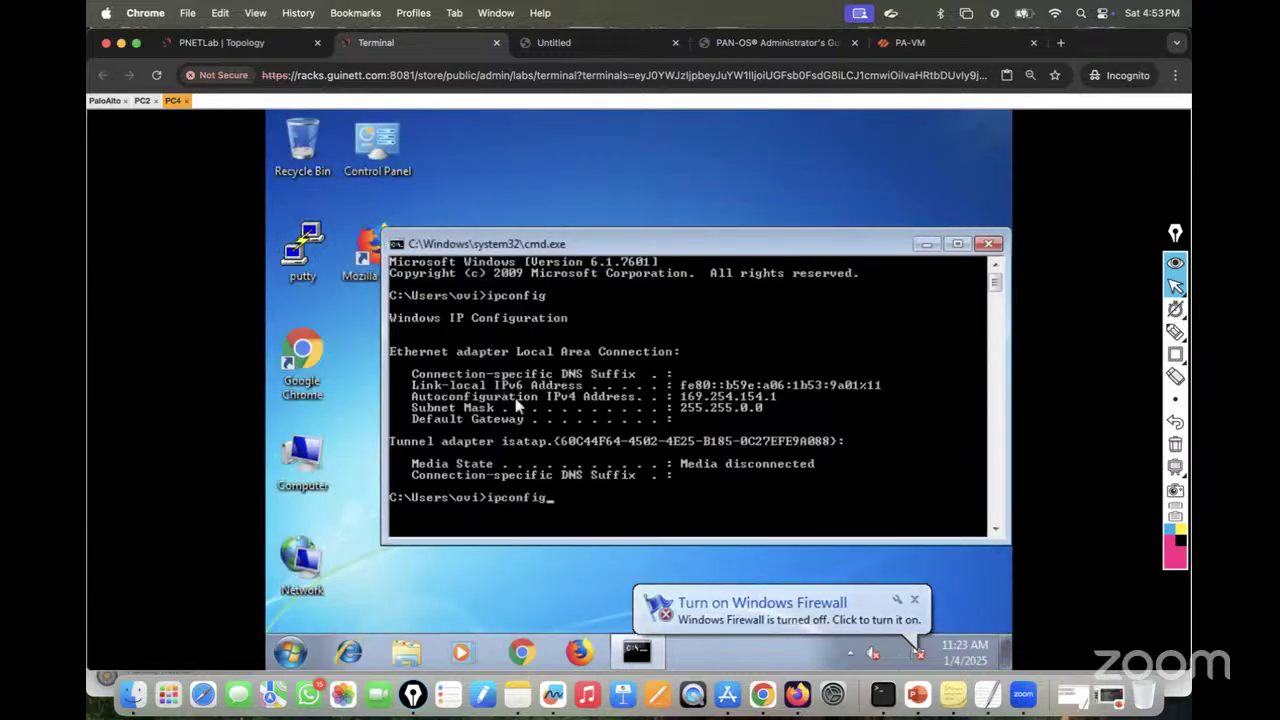
key(Return)
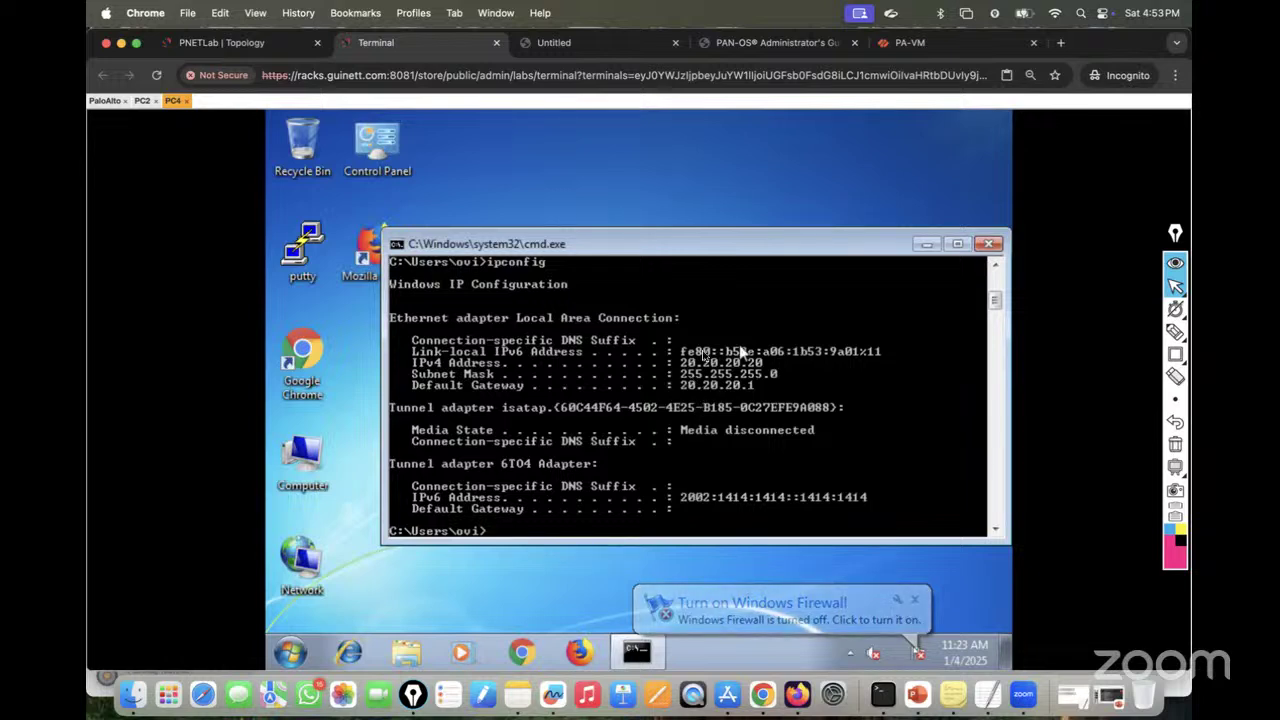
Step: Ping gateway 20.20.20.1 from PC4, then open a console to switch SW23 from the topology
text(pin)
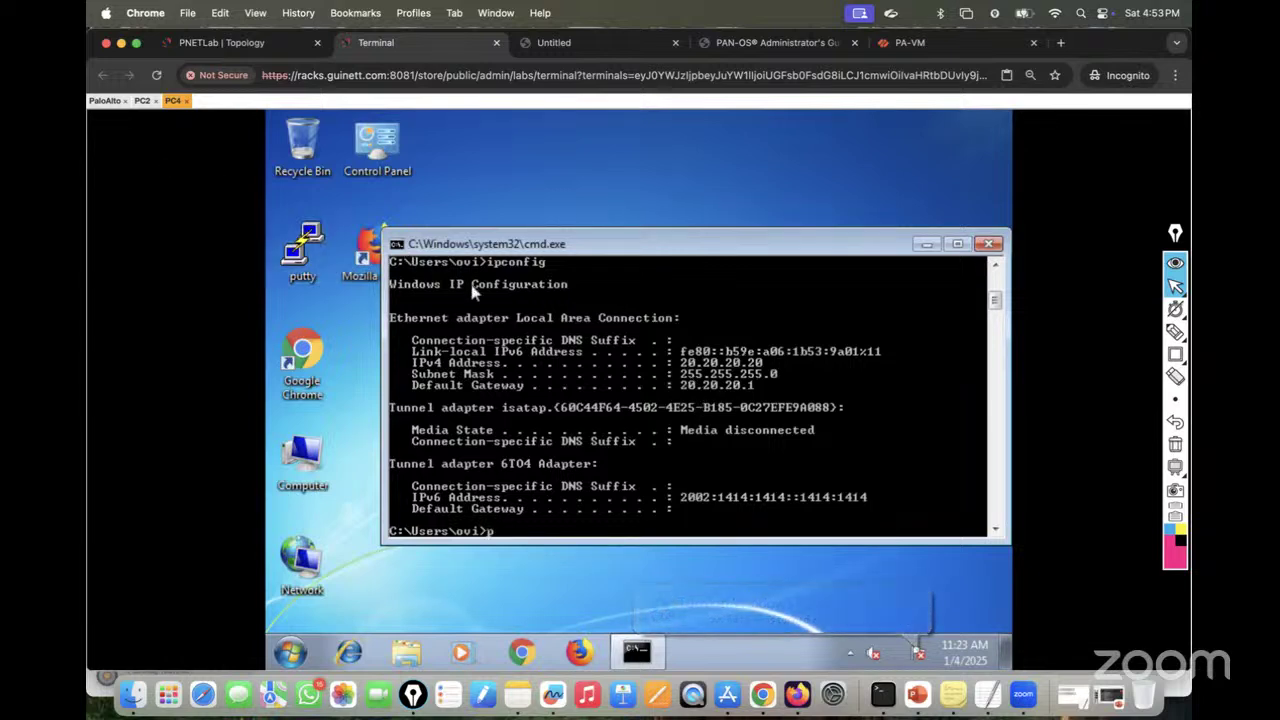
key(BackSpace)
key(BackSpace)
key(BackSpace)
key(BackSpace)
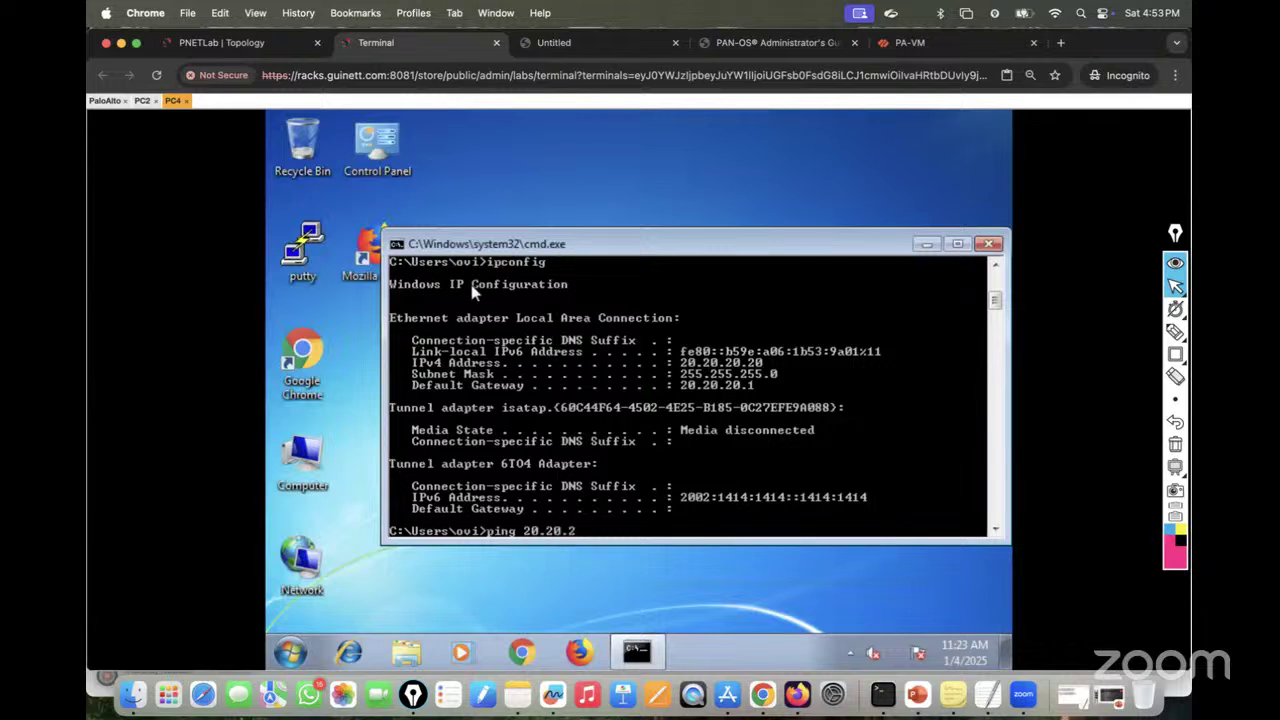
key(Return)
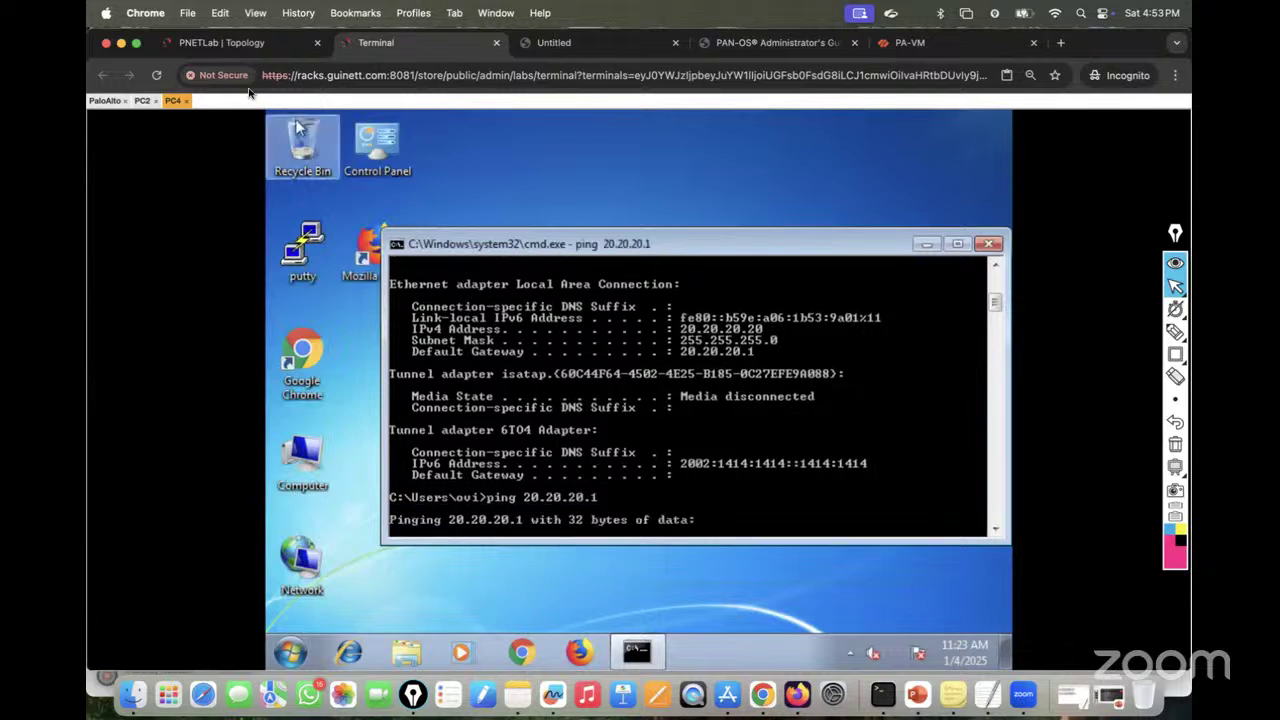
click(212, 56)
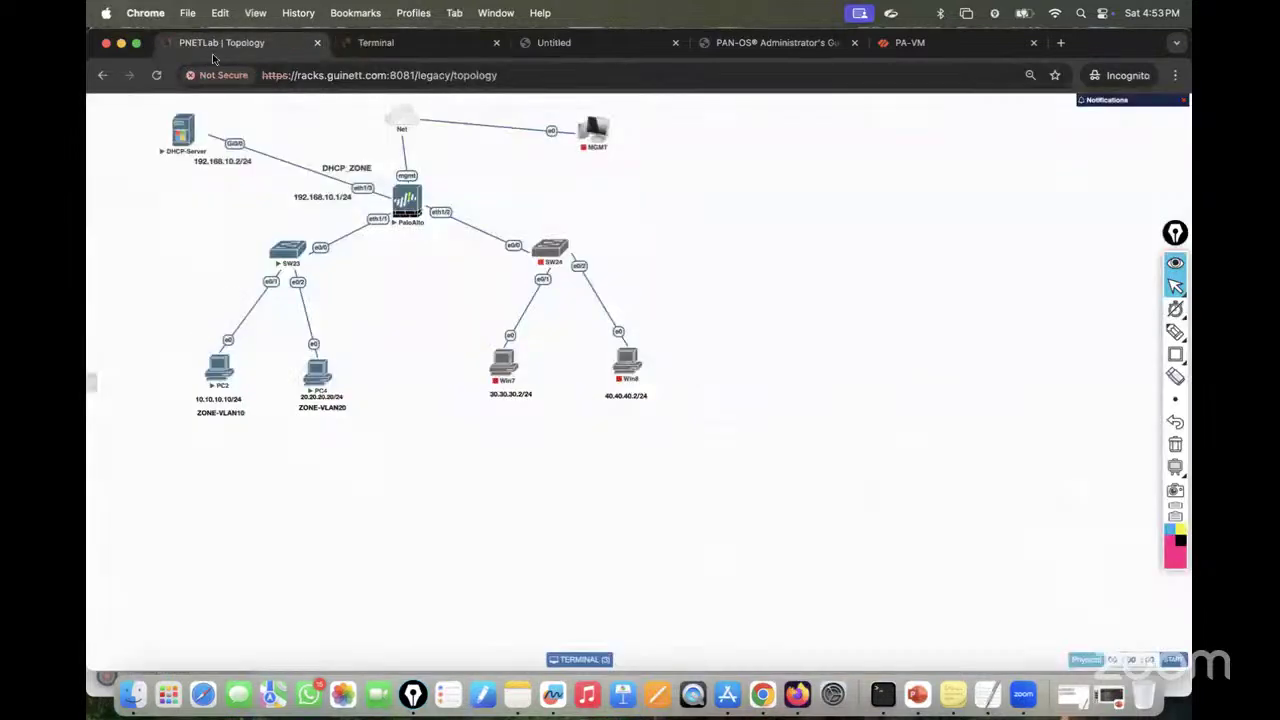
click(287, 250)
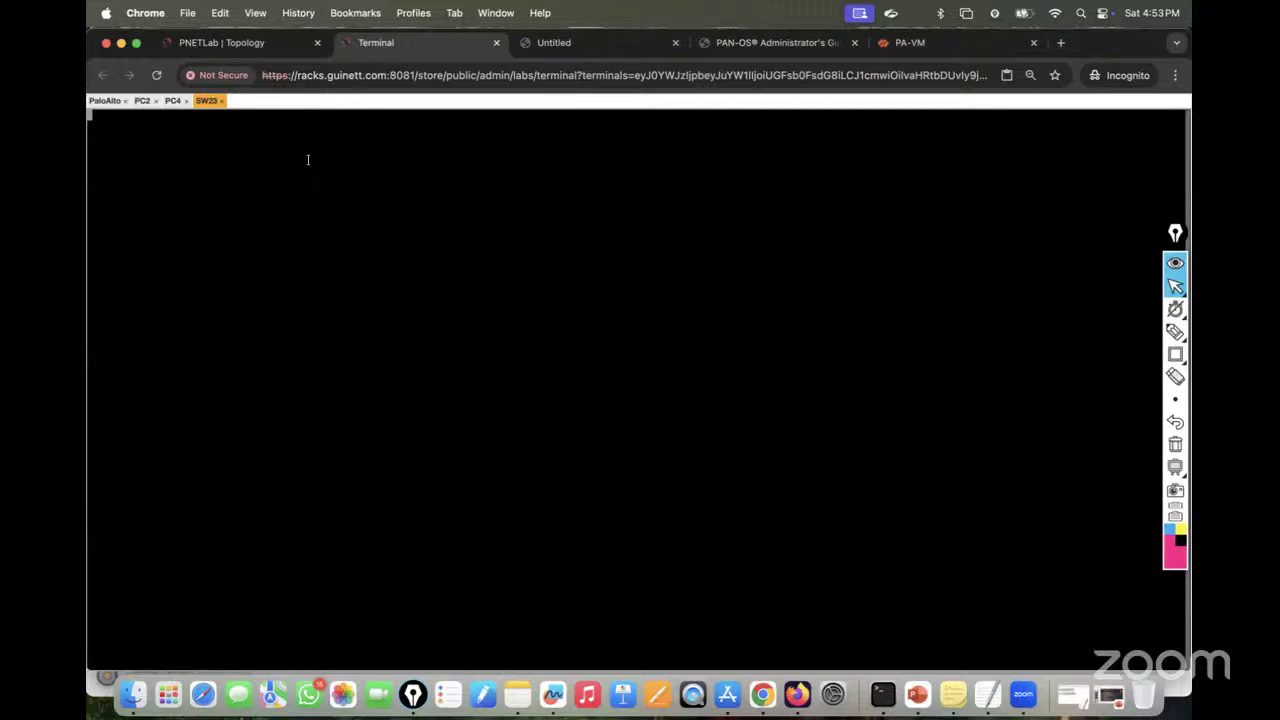
Step: Check PC4's ping output, then enter privileged and global configuration mode on SW23
click(176, 105)
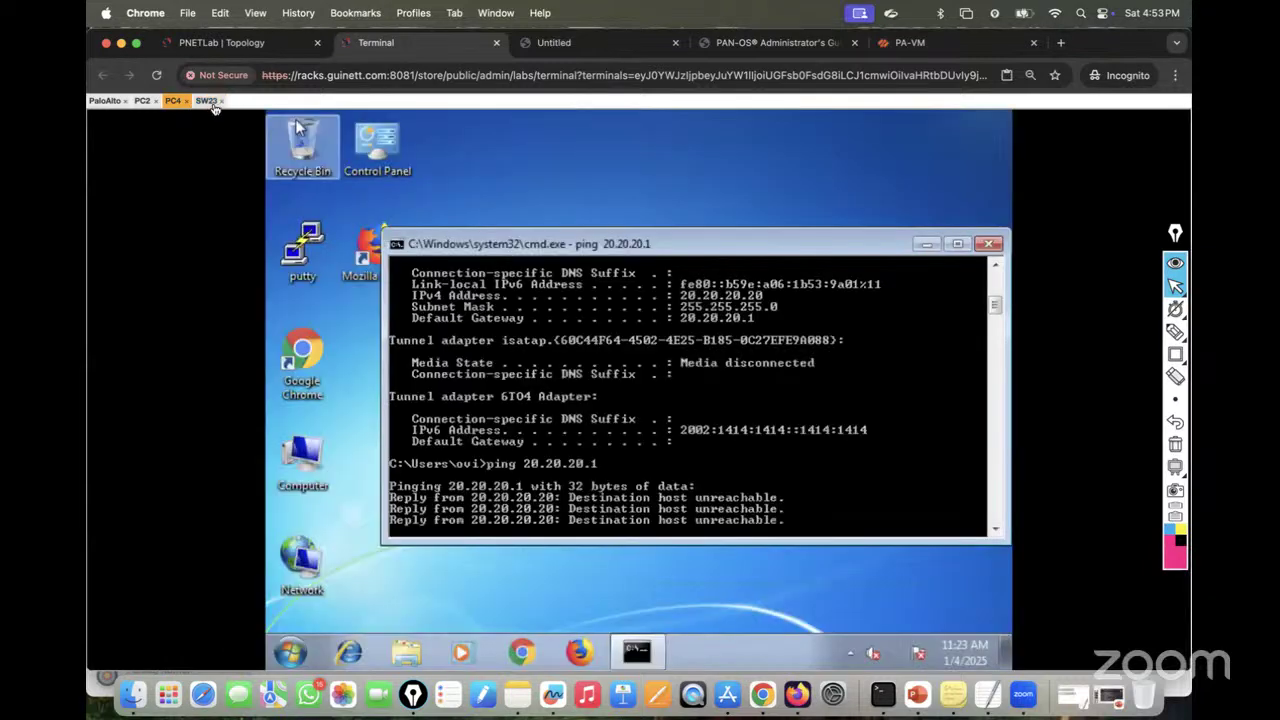
click(213, 104)
key(Return)
key(Return)
key(Return)
key(Return)
key(Return)
key(Return)
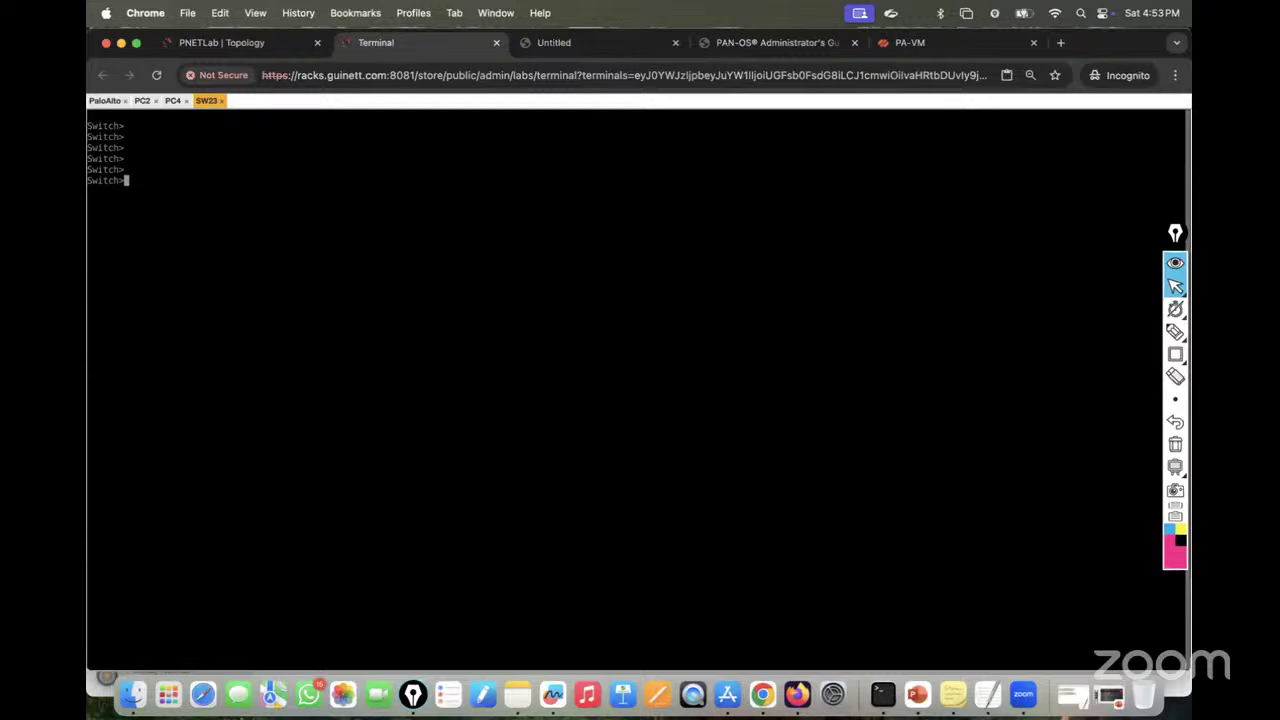
text(en)
key(Return)
key(Return)
key(Return)
key(Return)
text(conf t)
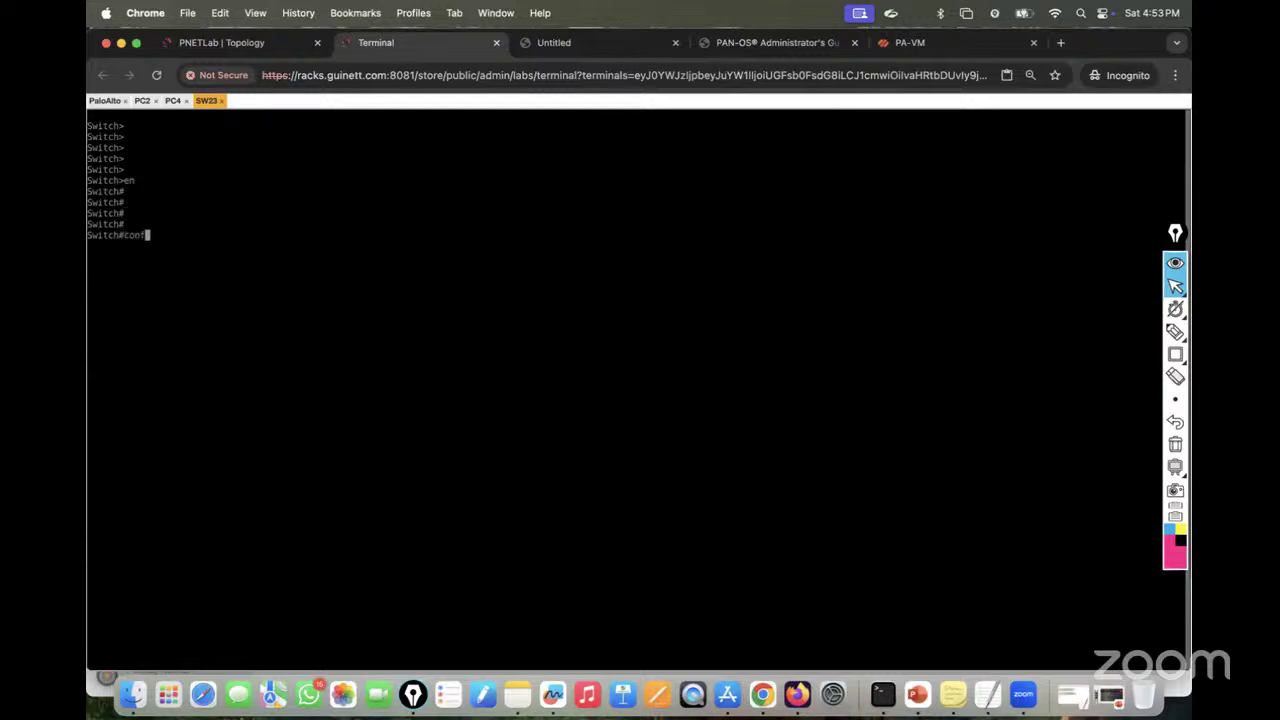
key(Return)
key(Return)
Step: Create VLANs 10 and 20 on SW23
key(Return)
text(vlan 1)
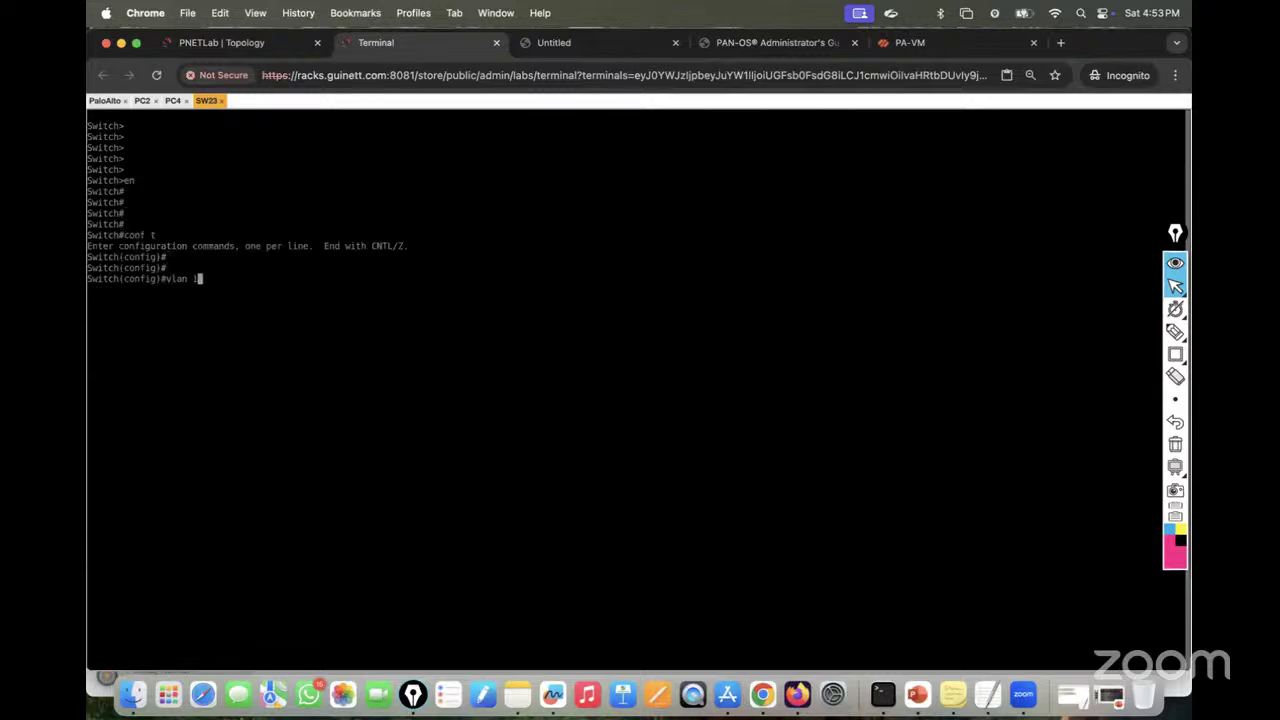
text(0)
key(Return)
key(Return)
key(Return)
text(exit)
key(Return)
key(Return)
key(Return)
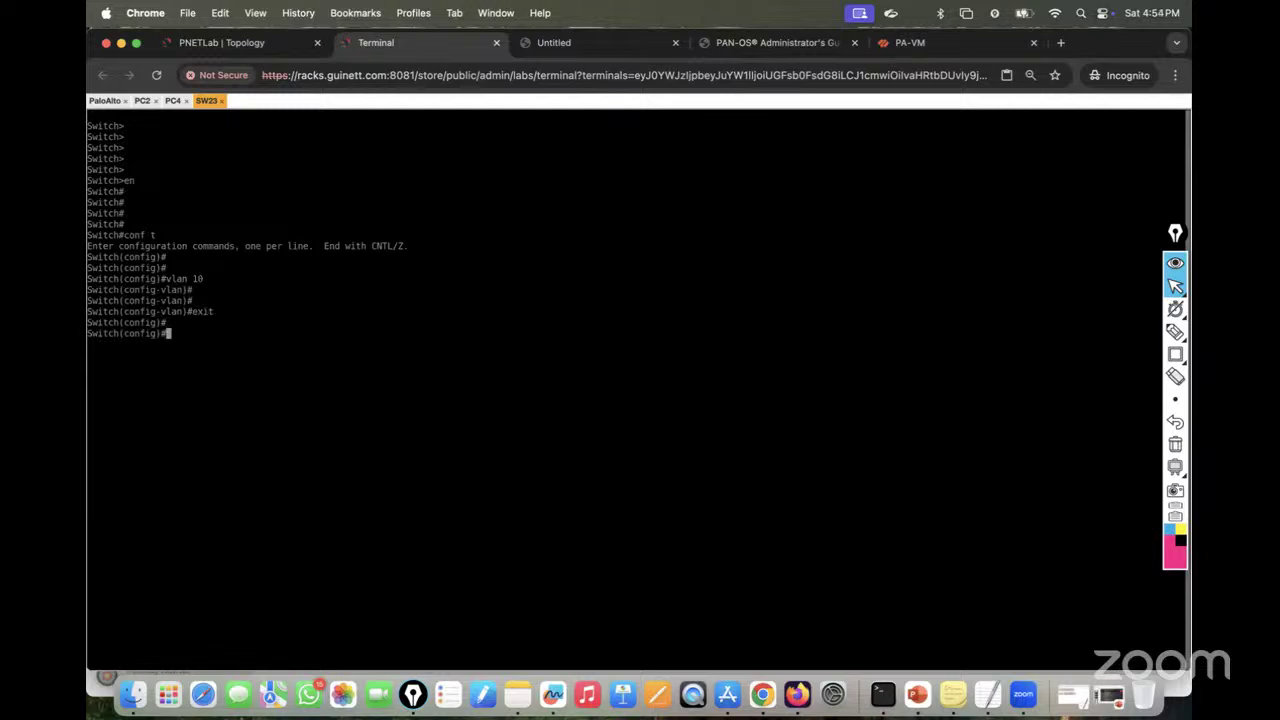
text(vlan 20)
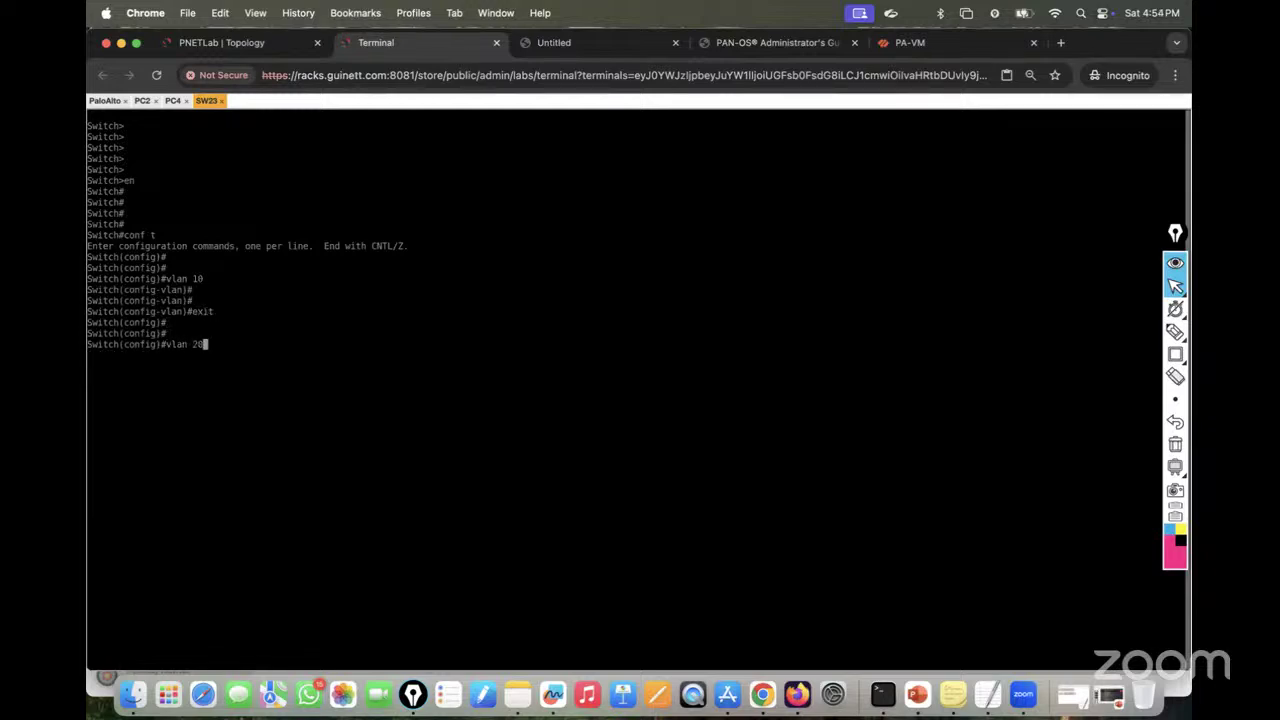
key(Return)
key(Return)
key(Return)
key(Return)
text(exit)
key(Return)
key(Return)
key(Return)
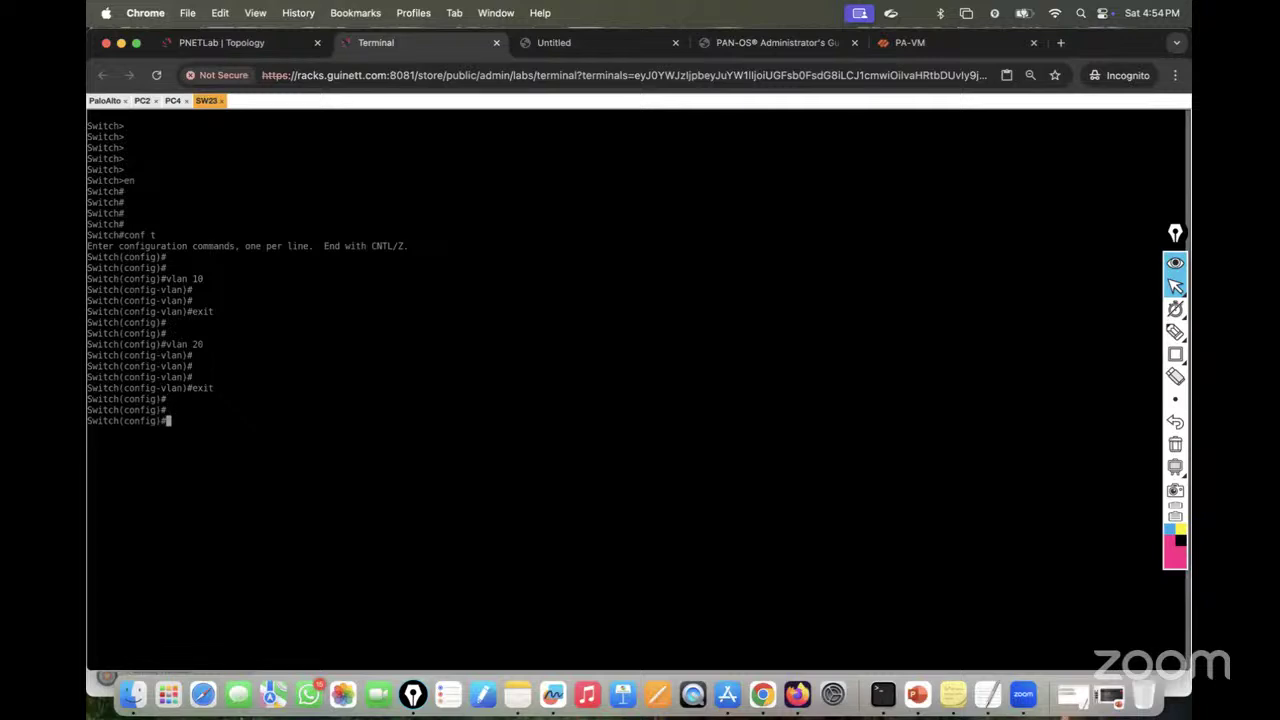
key(Return)
Step: Select interface eth0/1 and set it to switchport mode access
text(int)
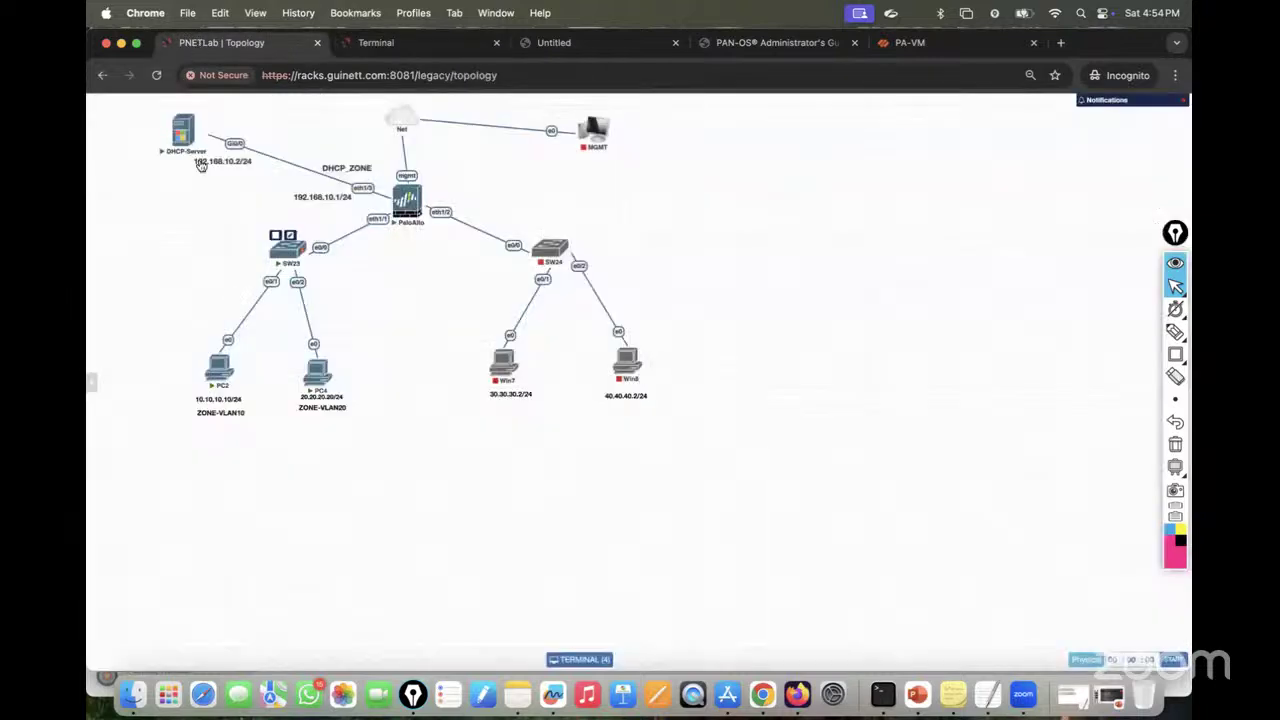
click(192, 40)
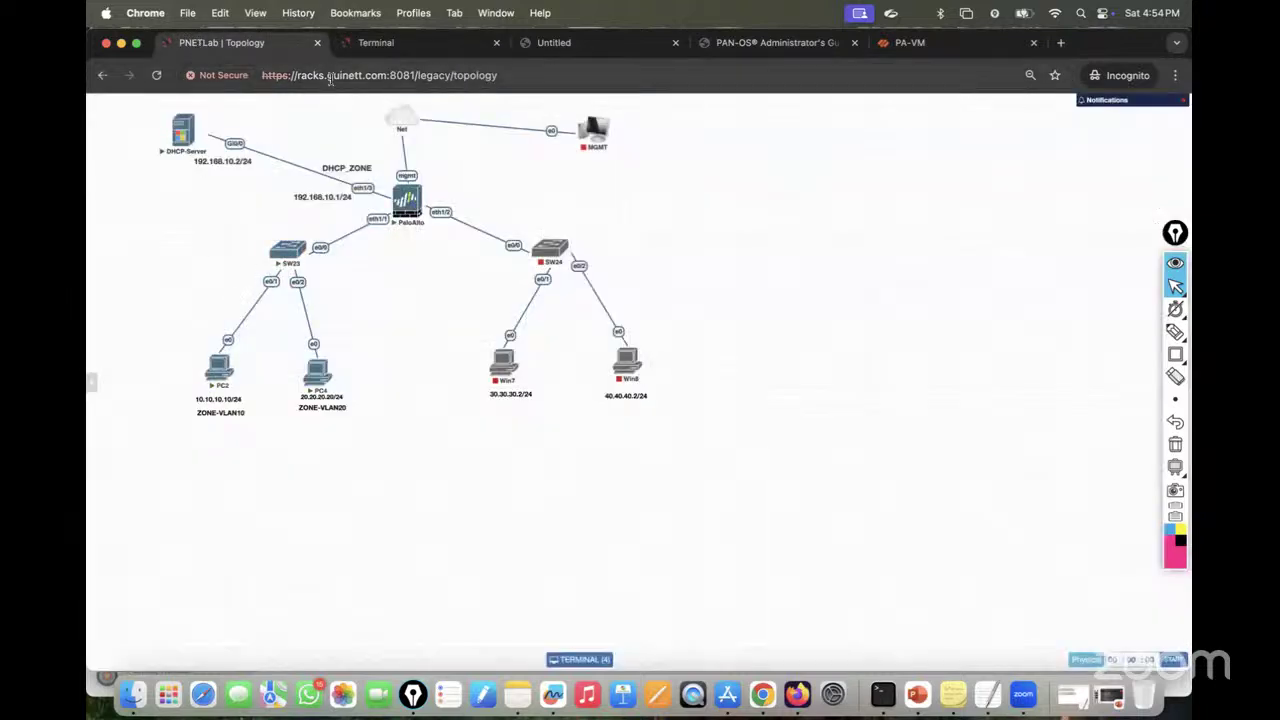
click(374, 44)
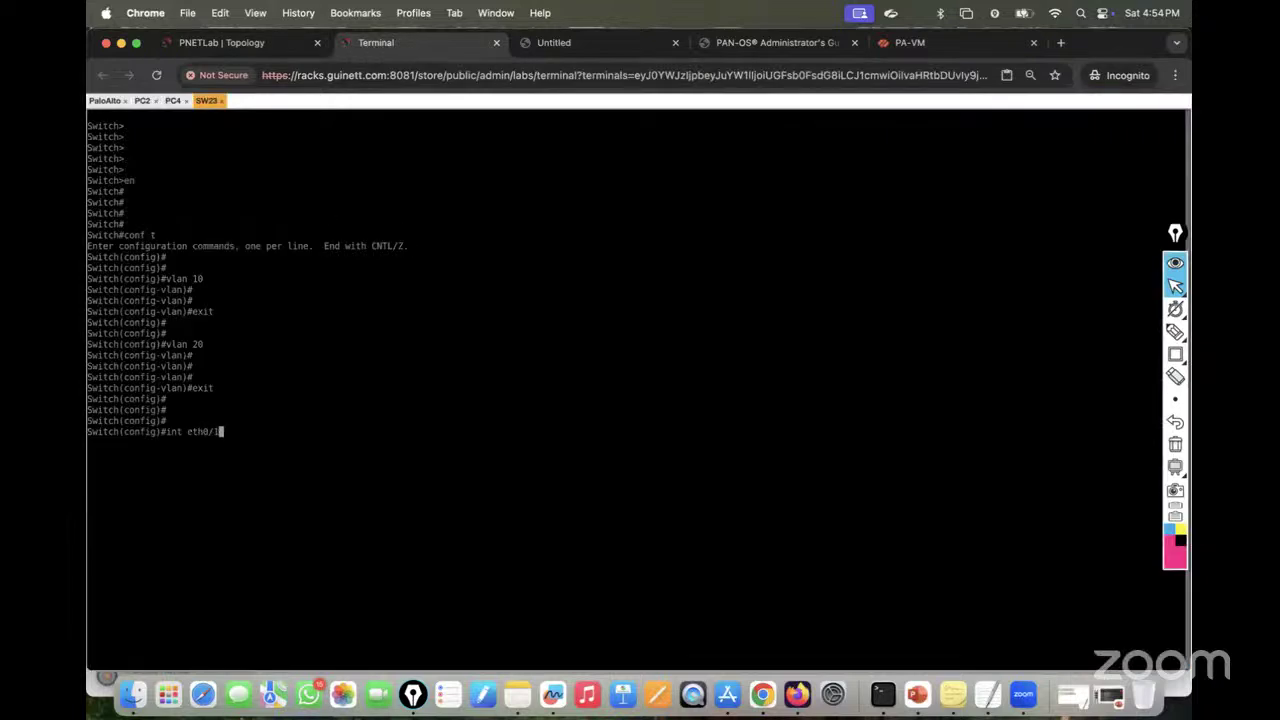
text(nt eth0/1)
key(Return)
text(swi)
key(Tab)
text(mo)
key(Tab)
text(acc)
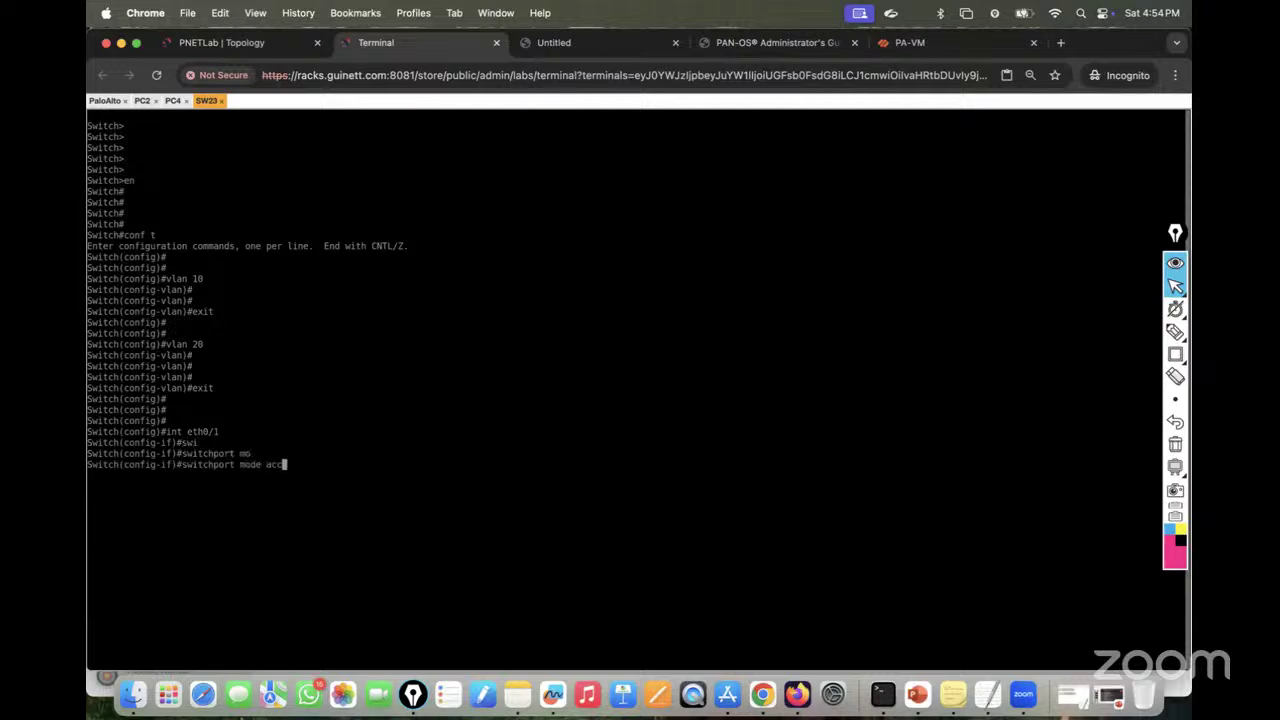
key(Tab)
key(Return)
Step: Assign eth0/1 to access VLAN 10, enable it with no shutdown, and exit
text(swi)
key(Tab)
text(acc)
key(Tab)
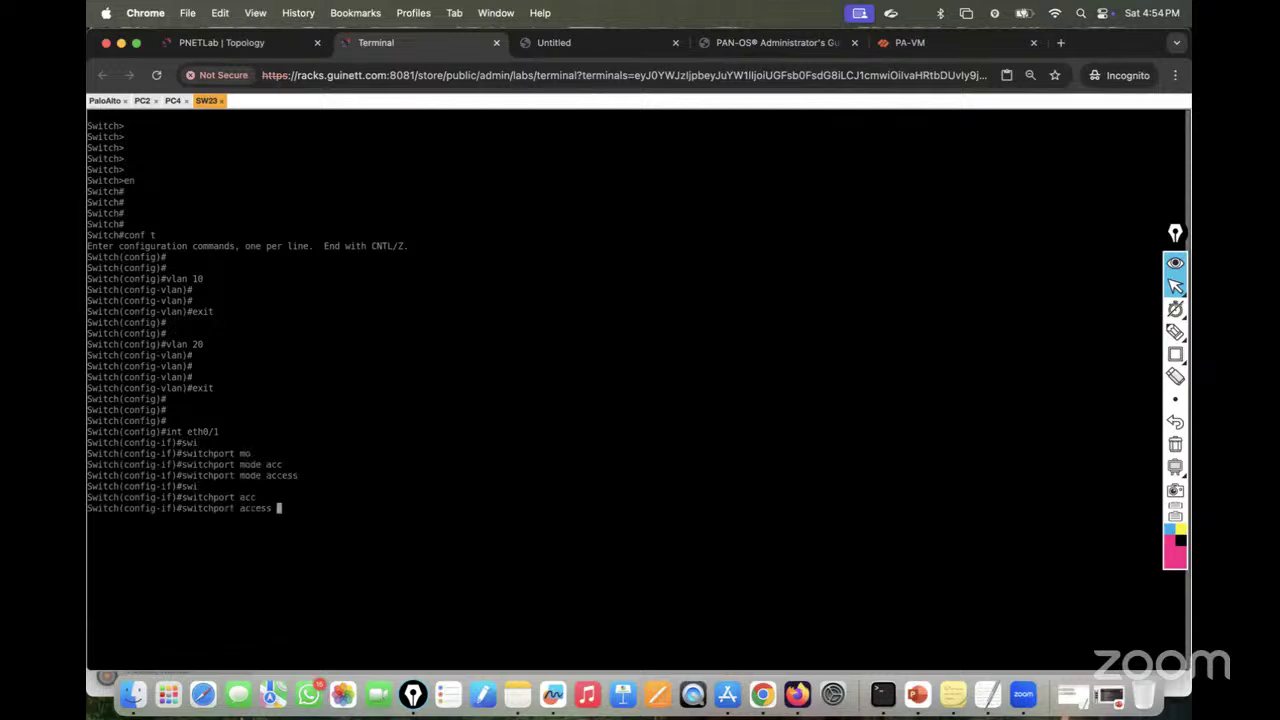
text(vl)
key(Tab)
text(10)
key(Return)
key(Return)
key(Return)
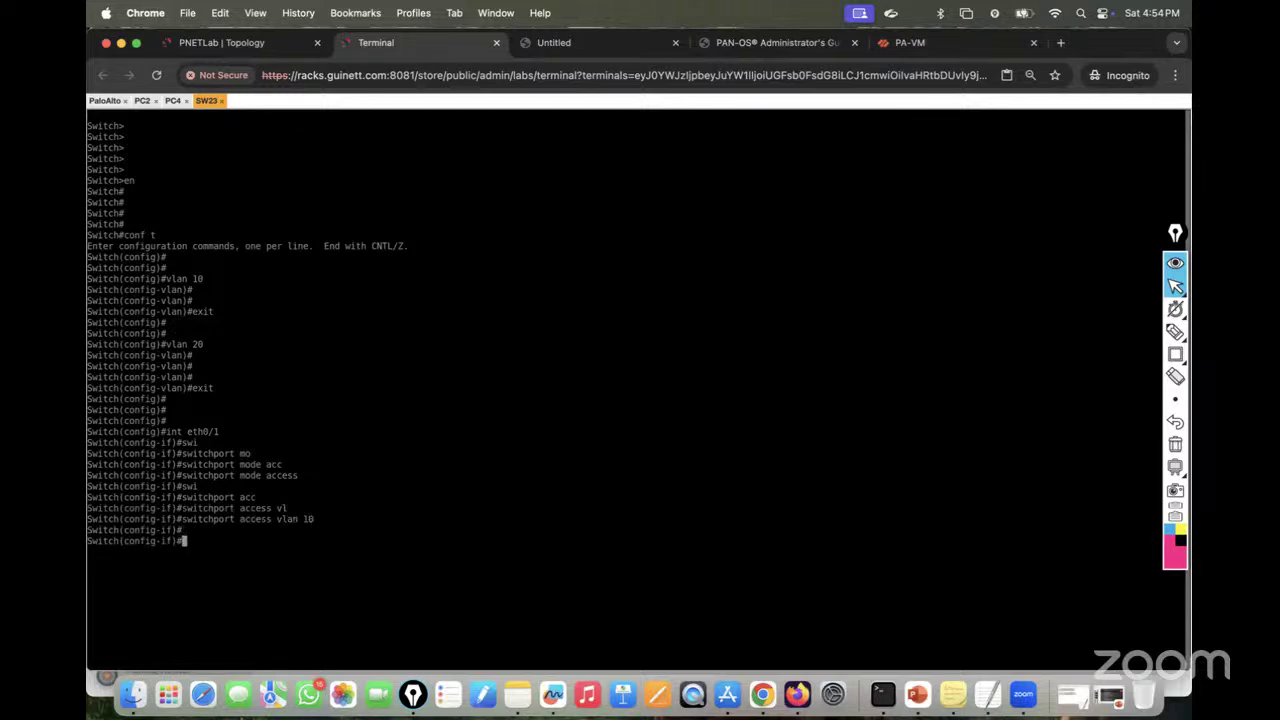
text(nos h)
key(Tab)
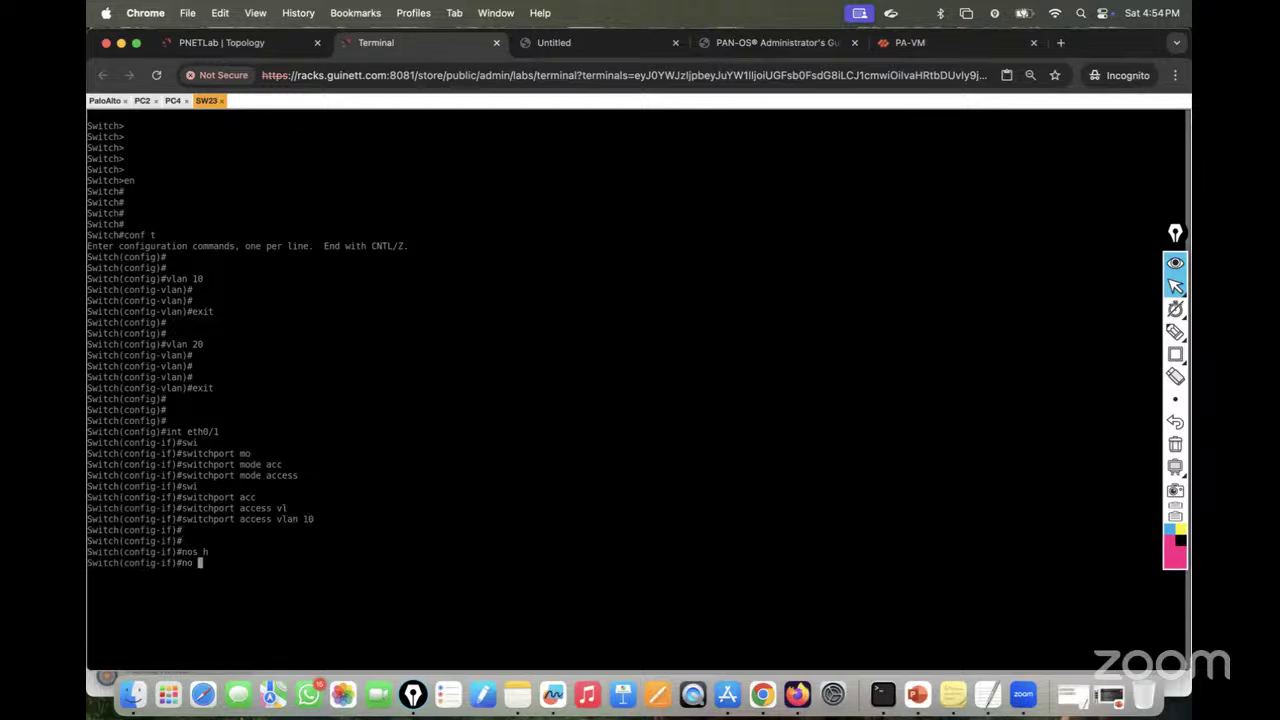
text(sh)
key(Tab)
key(Return)
key(Return)
key(Return)
text(exit)
key(Return)
key(Return)
key(Return)
key(Return)
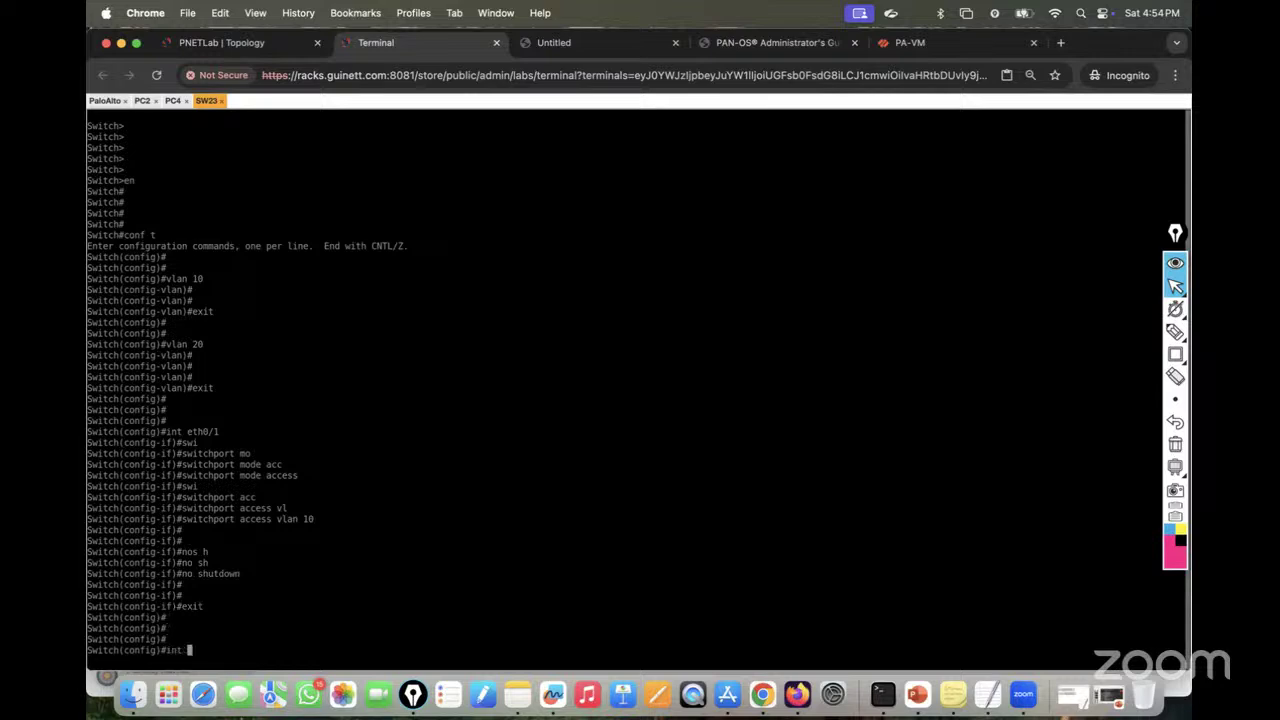
Step: Select interface eth0/2 on SW23 and set it to switchport mode access
click(246, 52)
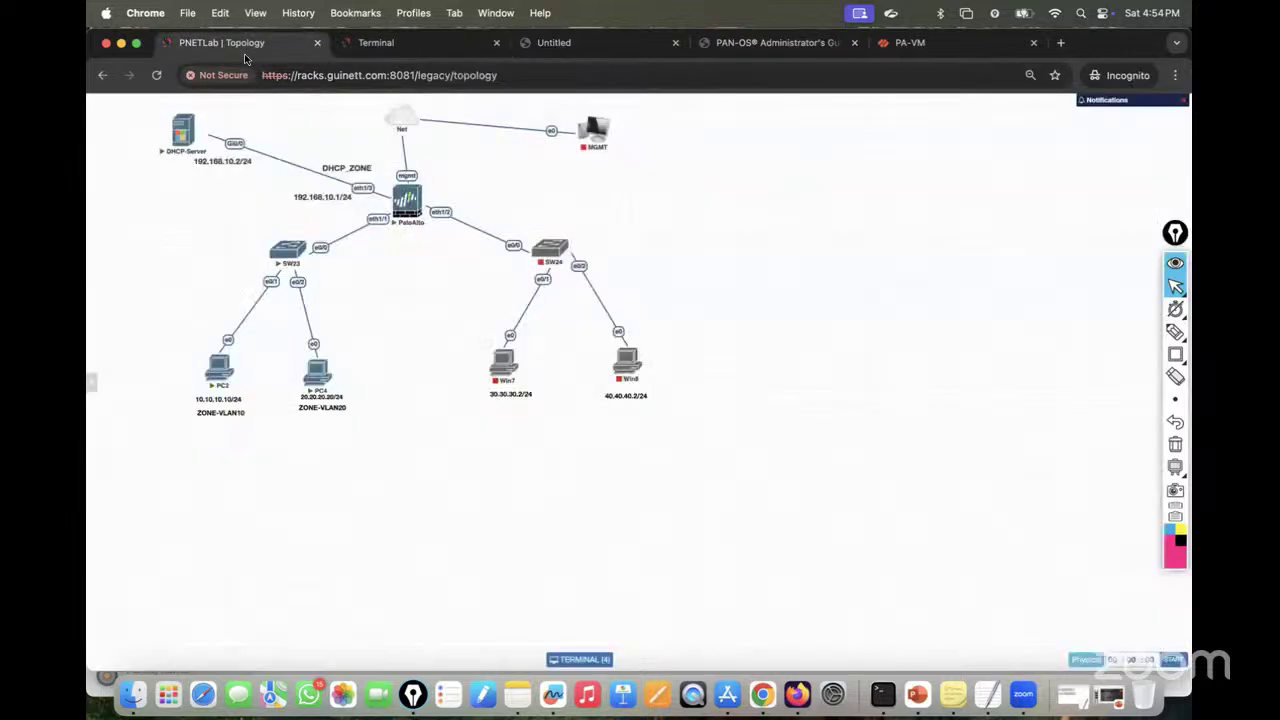
click(390, 43)
text(int eth)
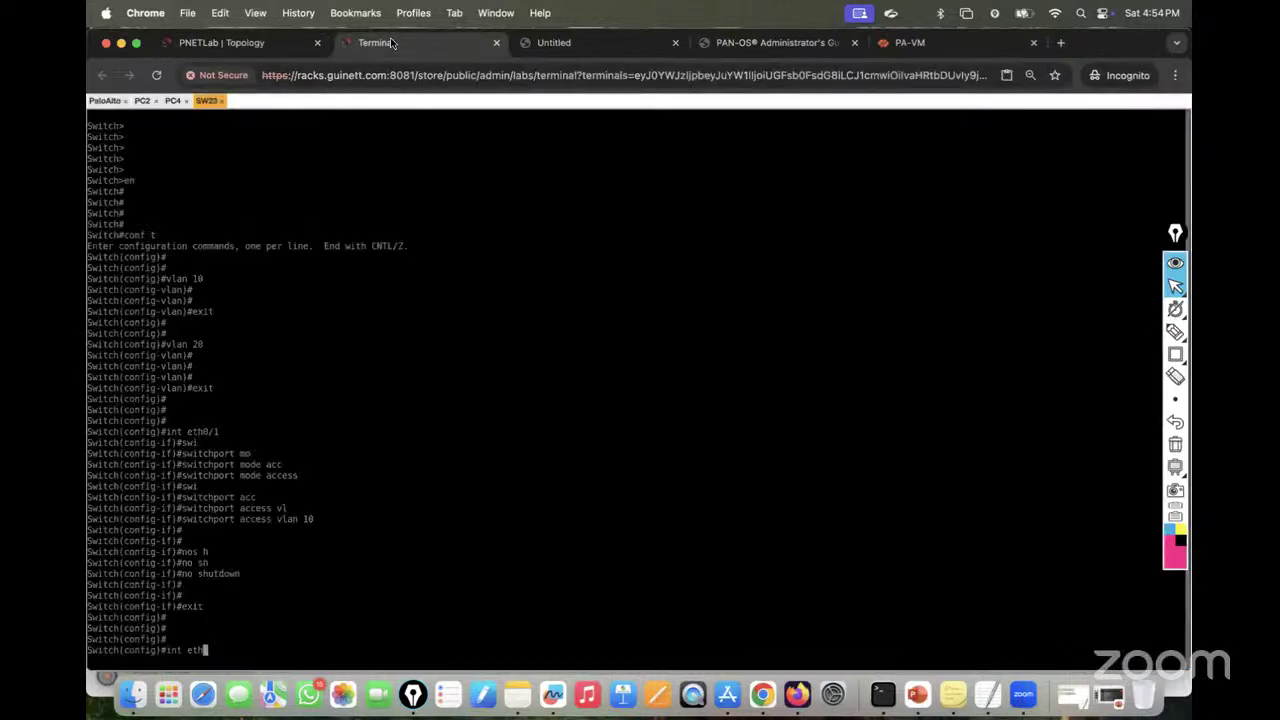
text(0/2)
key(Return)
text(swi)
key(Tab)
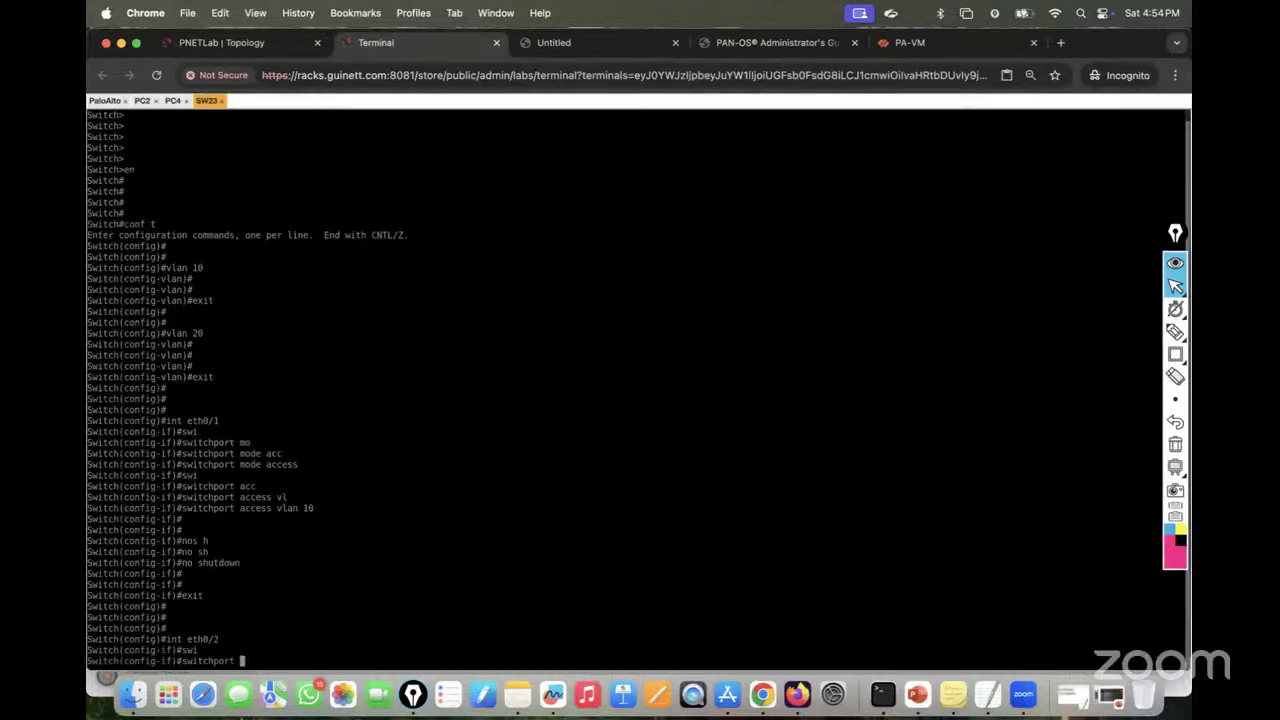
text(mmoa)
key(Tab)
key(BackSpace)
key(BackSpace)
key(BackSpace)
text(o)
key(Tab)
text(de )
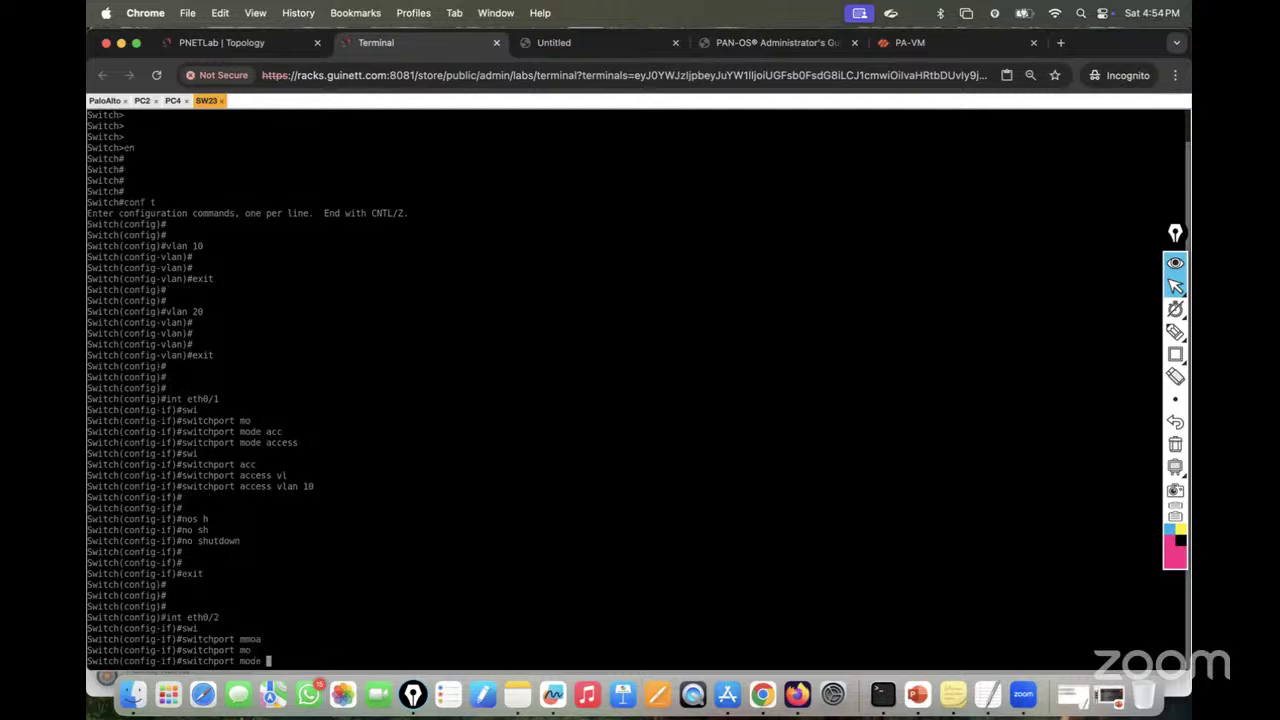
text(acc)
key(Tab)
key(Return)
Step: Assign eth0/2 to access VLAN 20, enable it with no shutdown, and exit
text(swi)
key(Tab)
text(acc)
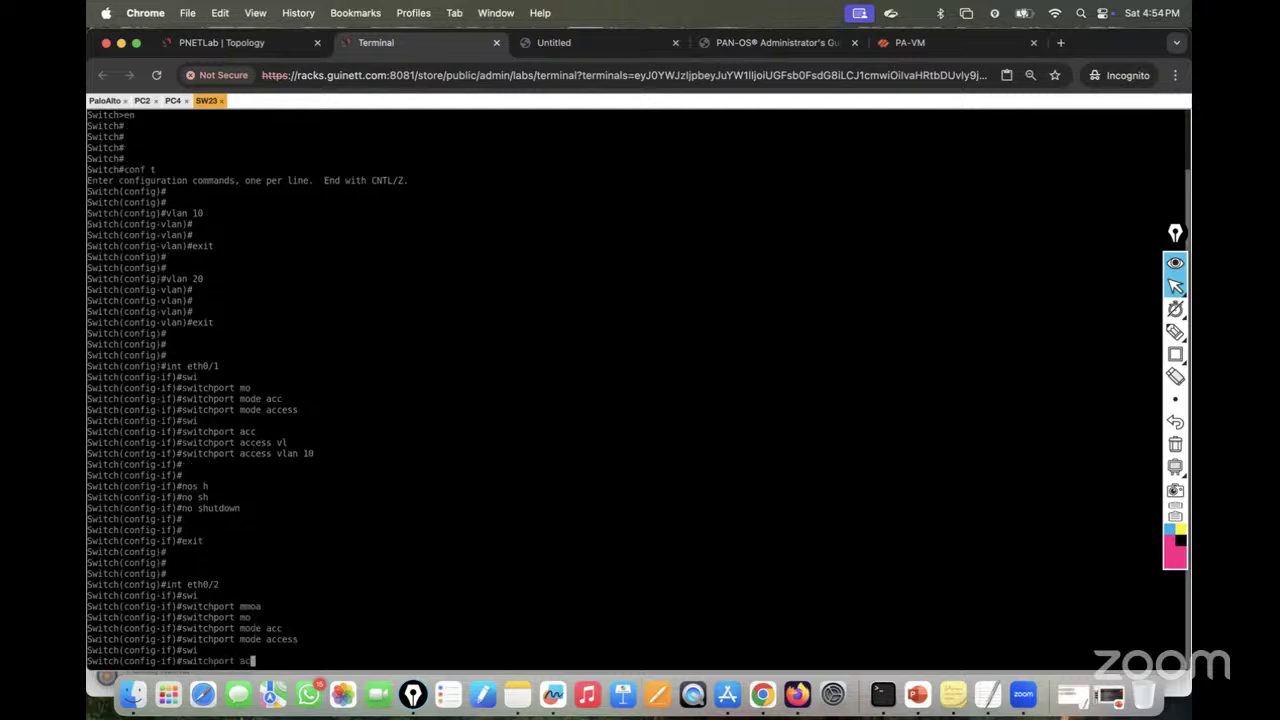
key(Tab)
text(vl)
key(Tab)
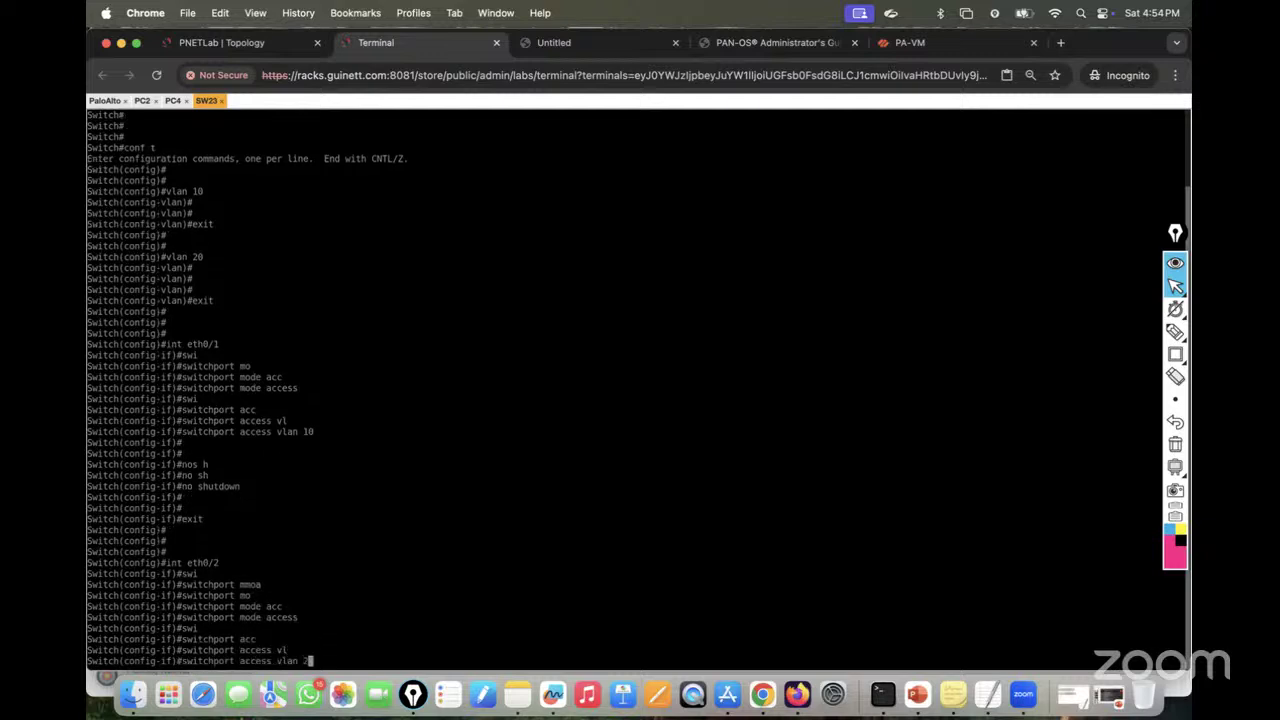
text(20)
key(Return)
key(Return)
key(Return)
key(Return)
key(Return)
text(nos h)
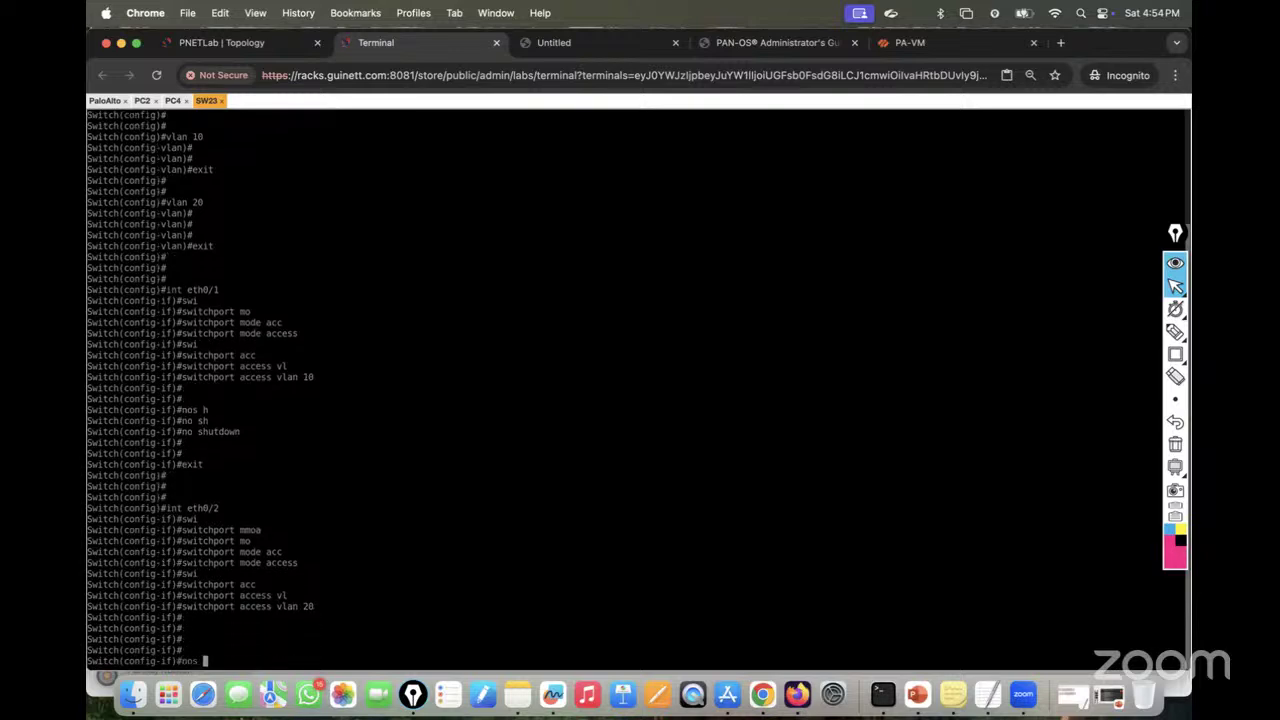
key(Tab)
text(sh)
key(Tab)
key(Return)
key(Return)
key(Return)
key(Return)
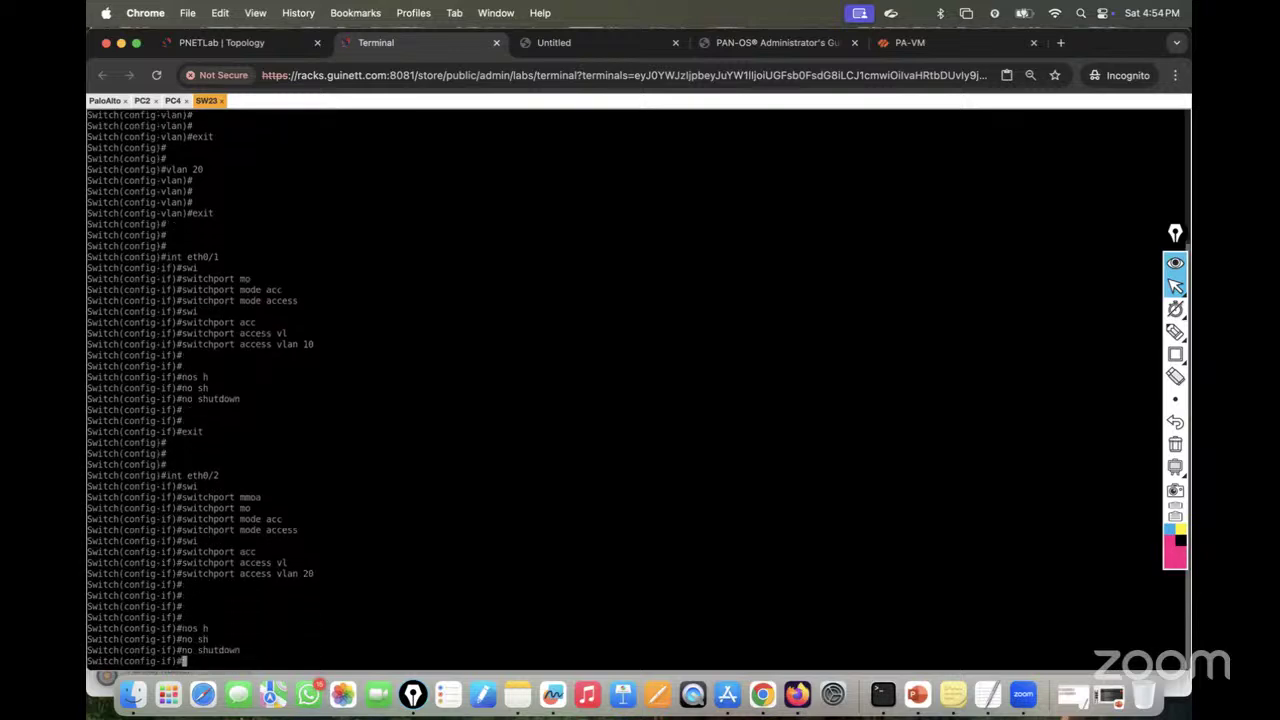
text(exiot)
key(Return)
key(Return)
key(Return)
key(Return)
key(Return)
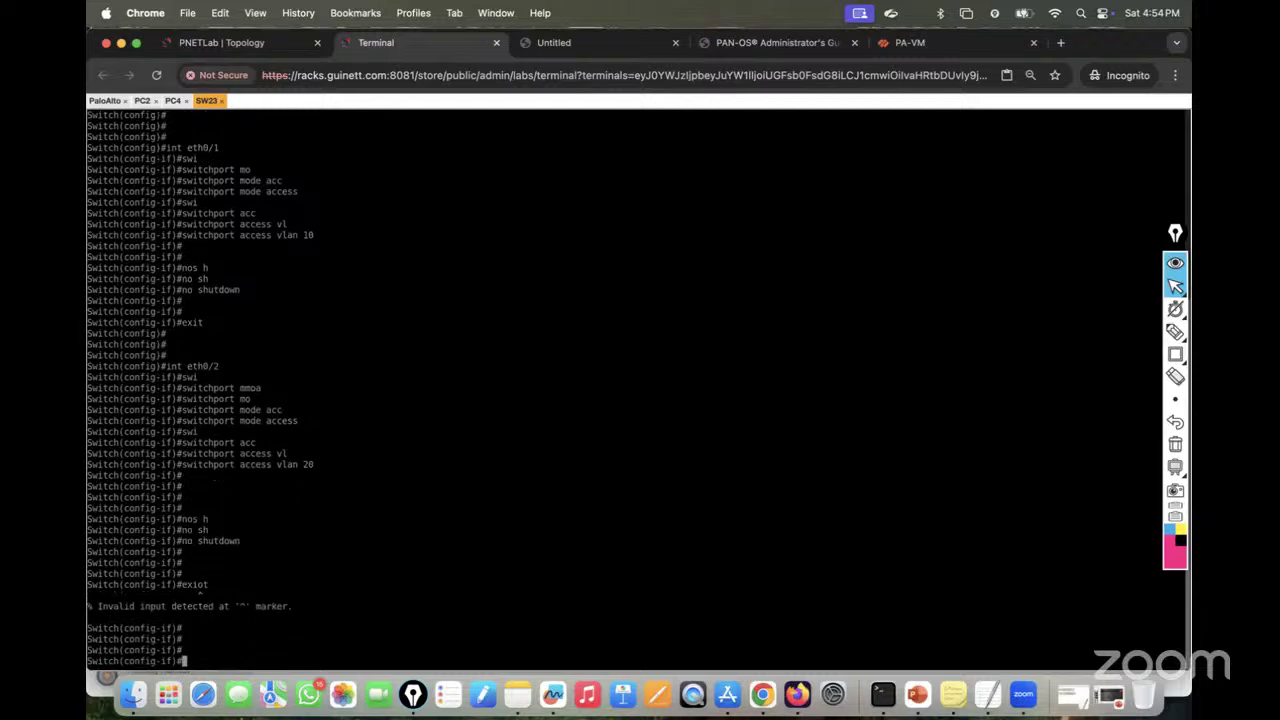
Step: Run 'do sh vlan b' to verify VLAN 10 on Et0/1 and VLAN 20 on Et0/2
text(do sh vl)
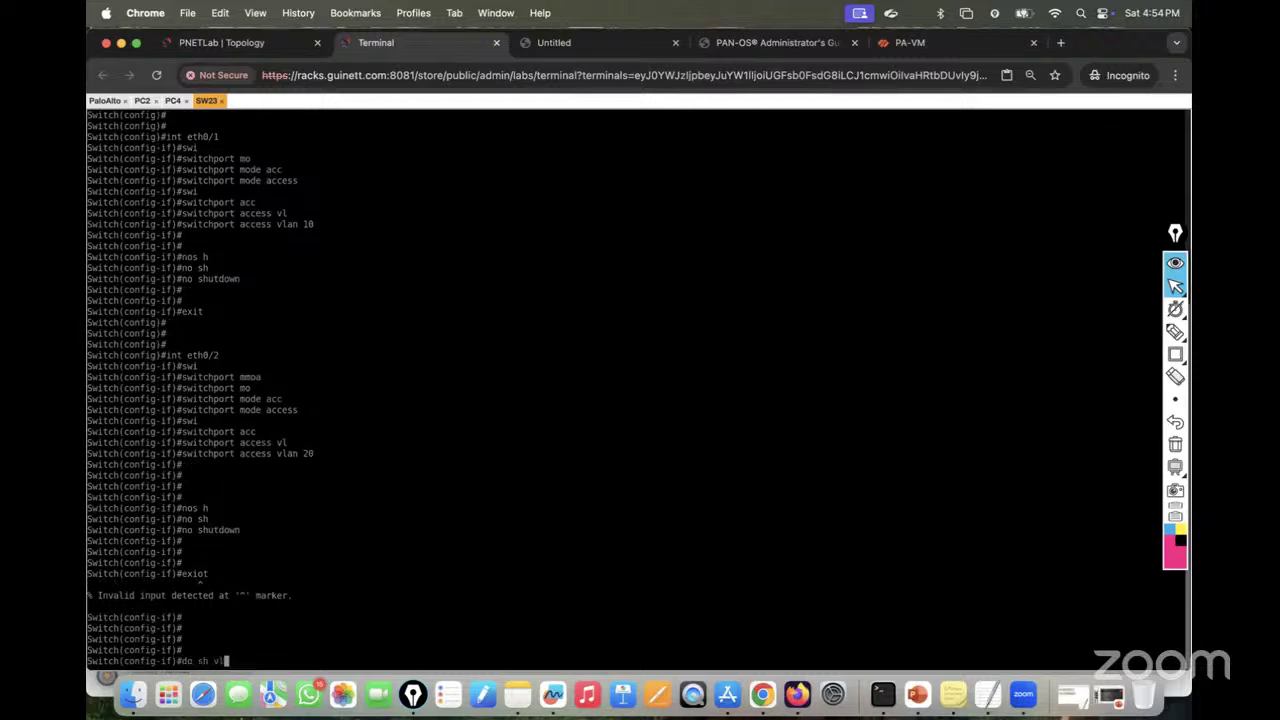
text(an bri)
key(Return)
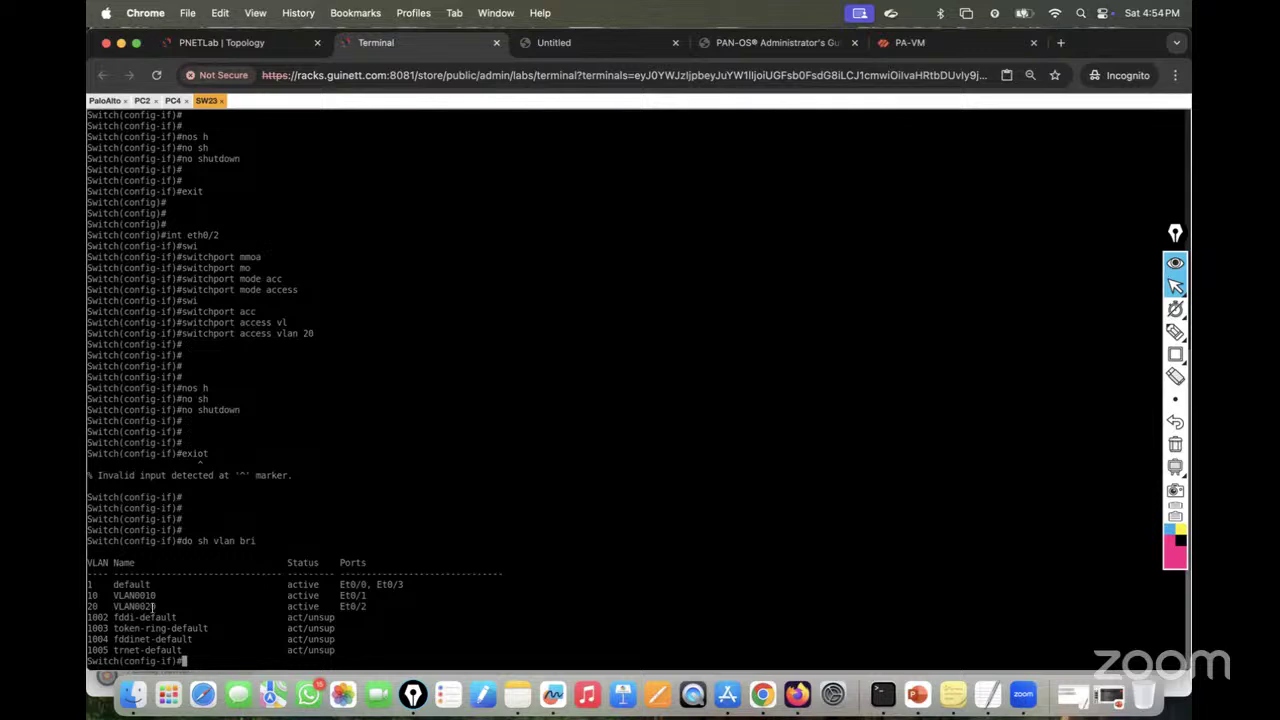
click(236, 40)
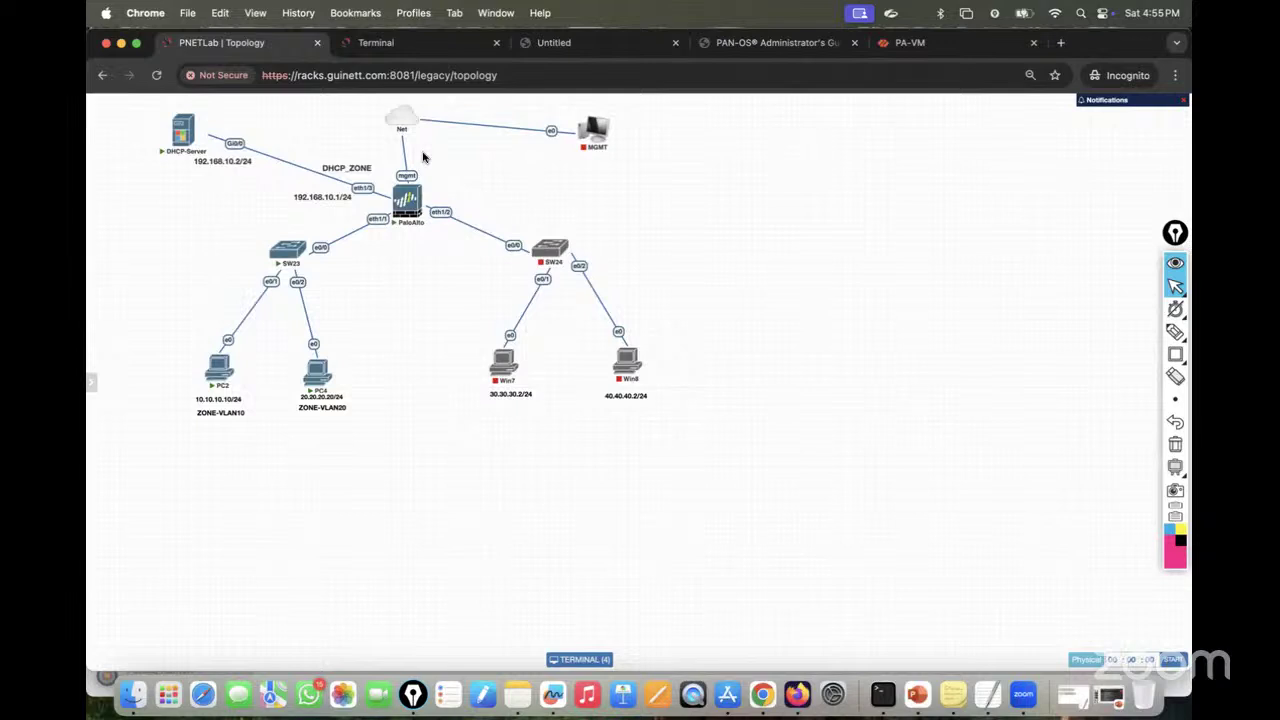
Step: Leave the current interface and start configuring SW23's interface Ethernet0/0
click(376, 42)
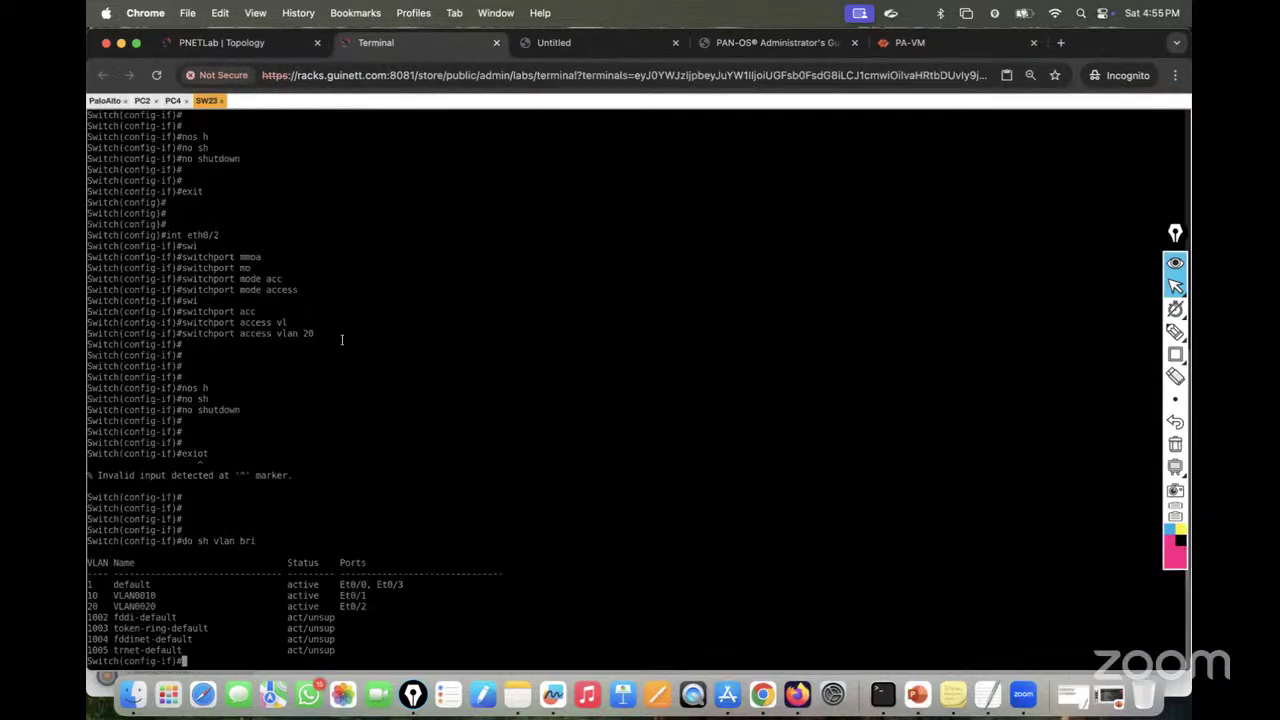
text(exit)
key(Return)
key(Return)
key(Return)
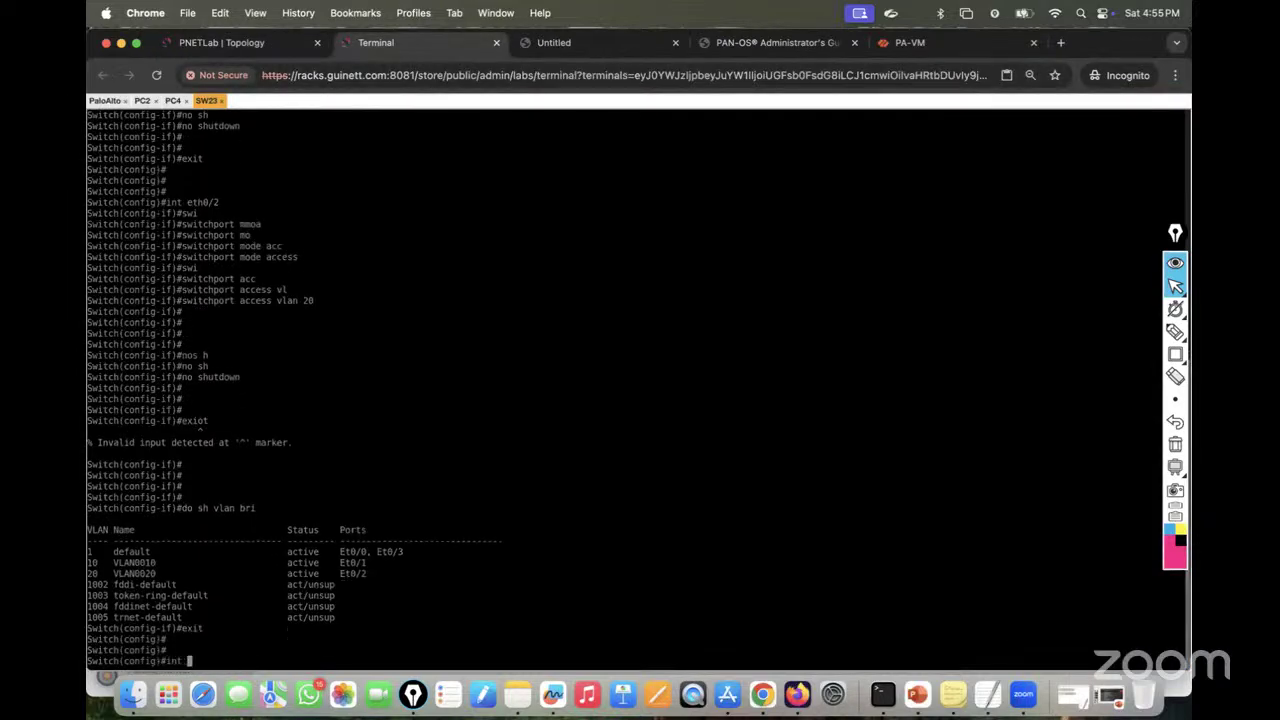
text(int eth)
key(Tab)
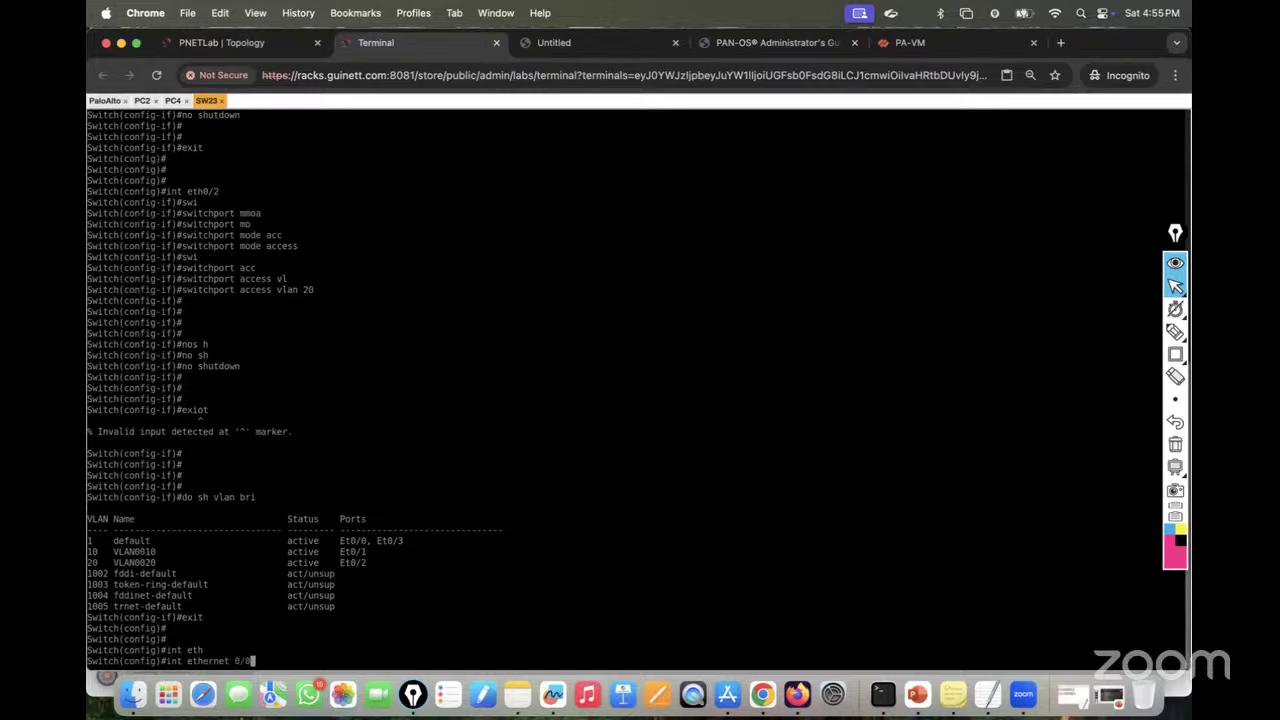
key(Return)
click(242, 49)
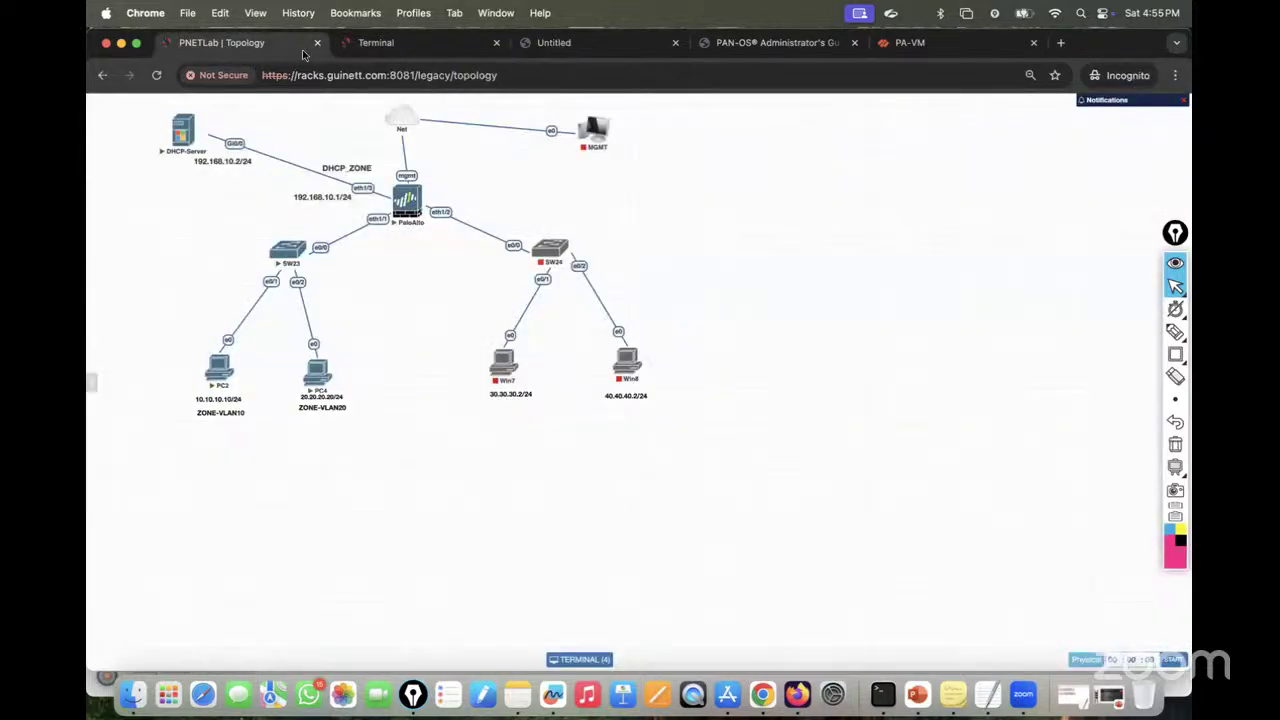
click(365, 45)
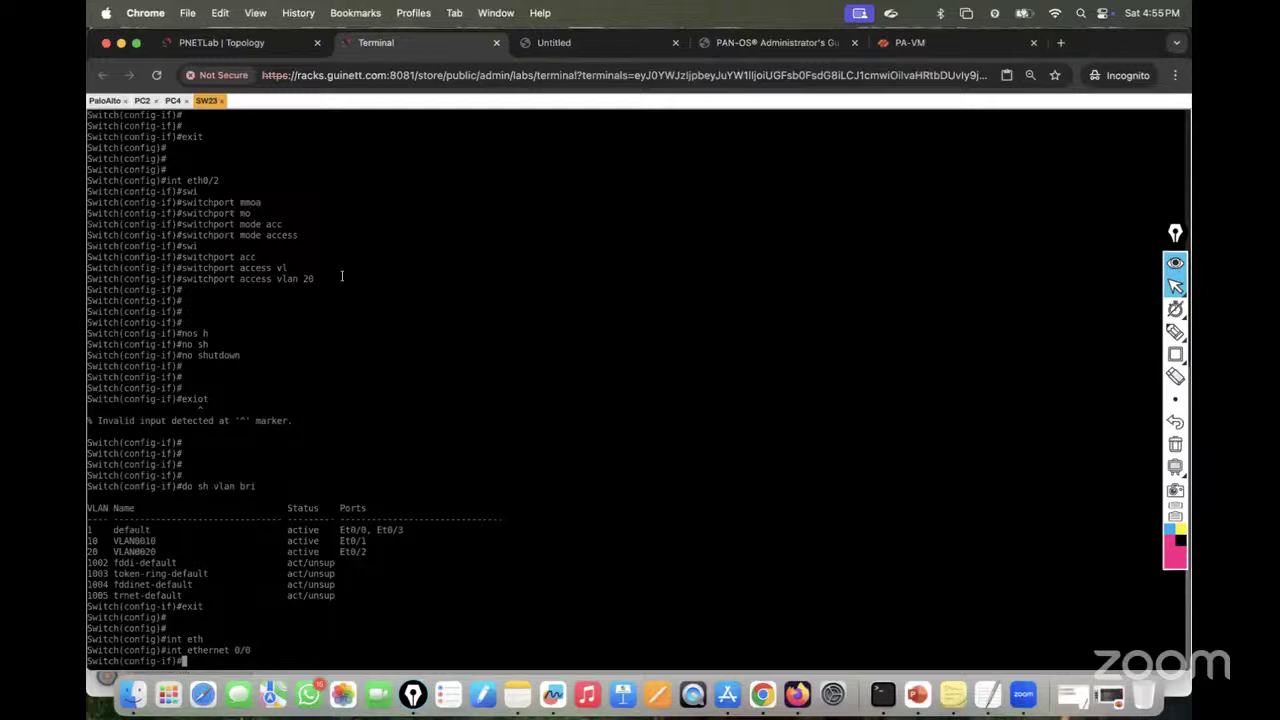
Step: Set Ethernet0/0's trunk encapsulation to dot1q
text(sw)
key(Tab)
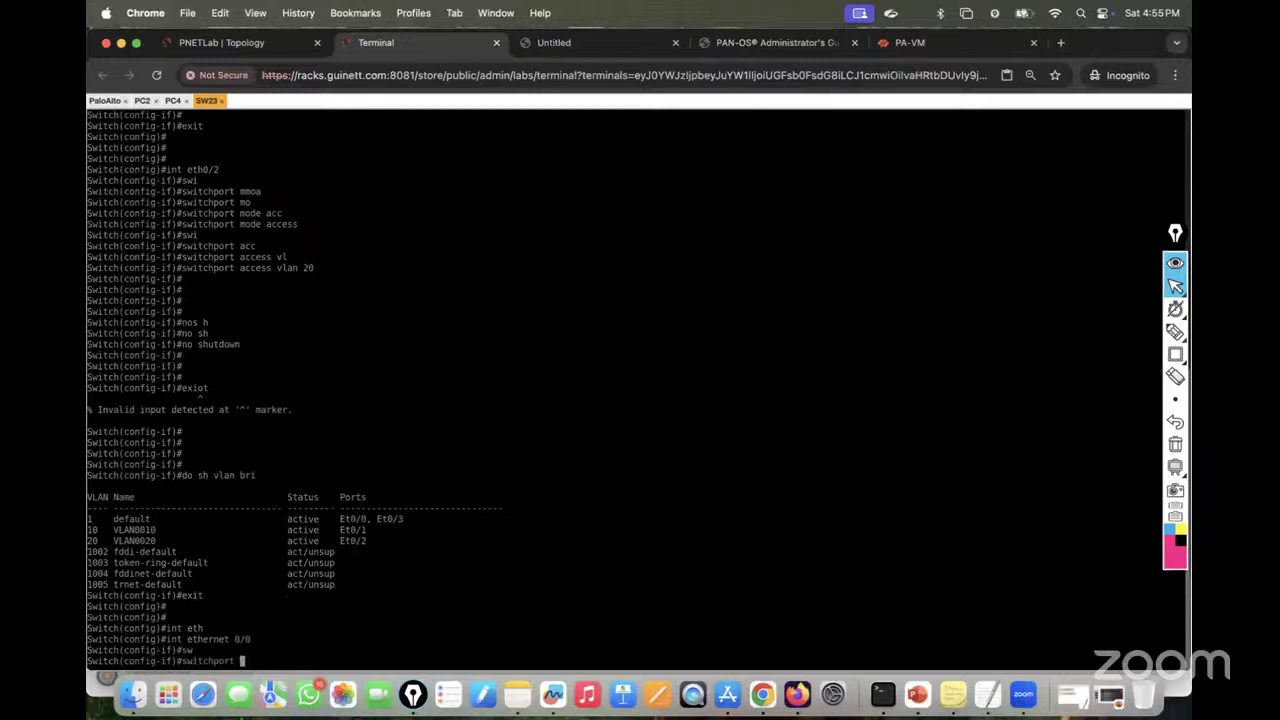
text(tr)
key(Tab)
text(en)
key(Tab)
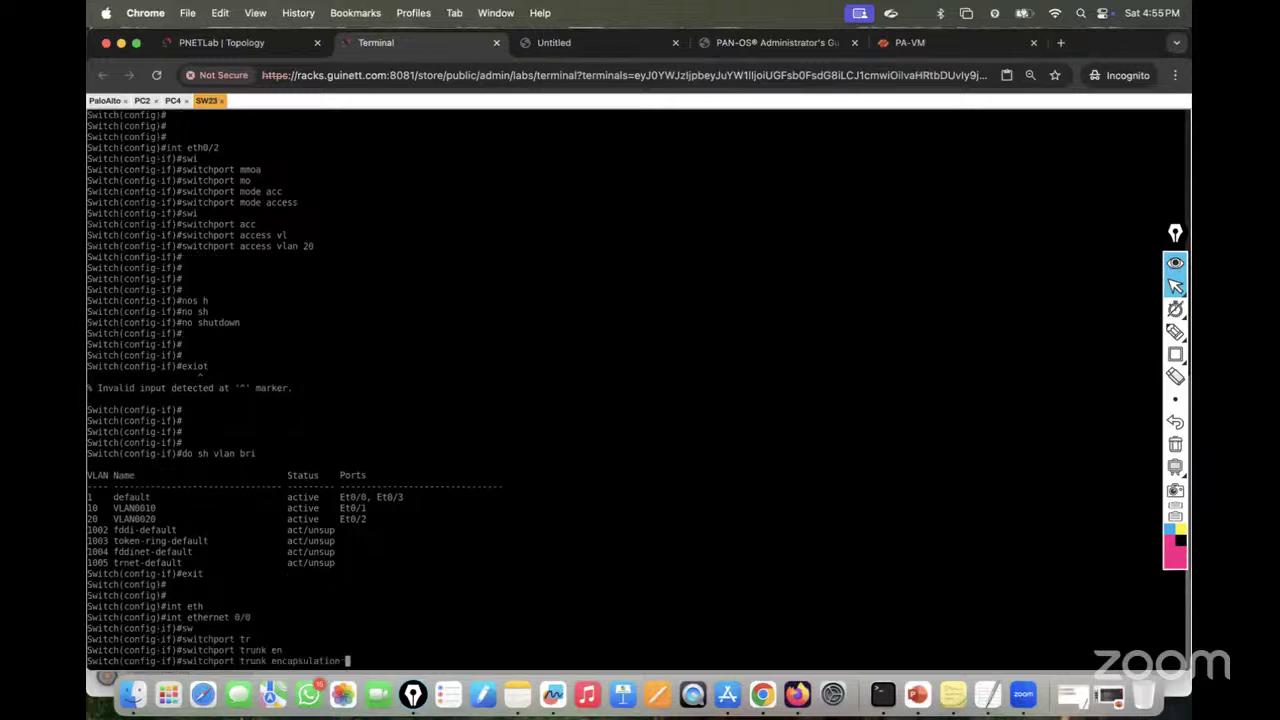
text(do)
key(Tab)
key(Return)
Step: Put Ethernet0/0 into switchport mode trunk
text(swi)
key(Tab)
text(m)
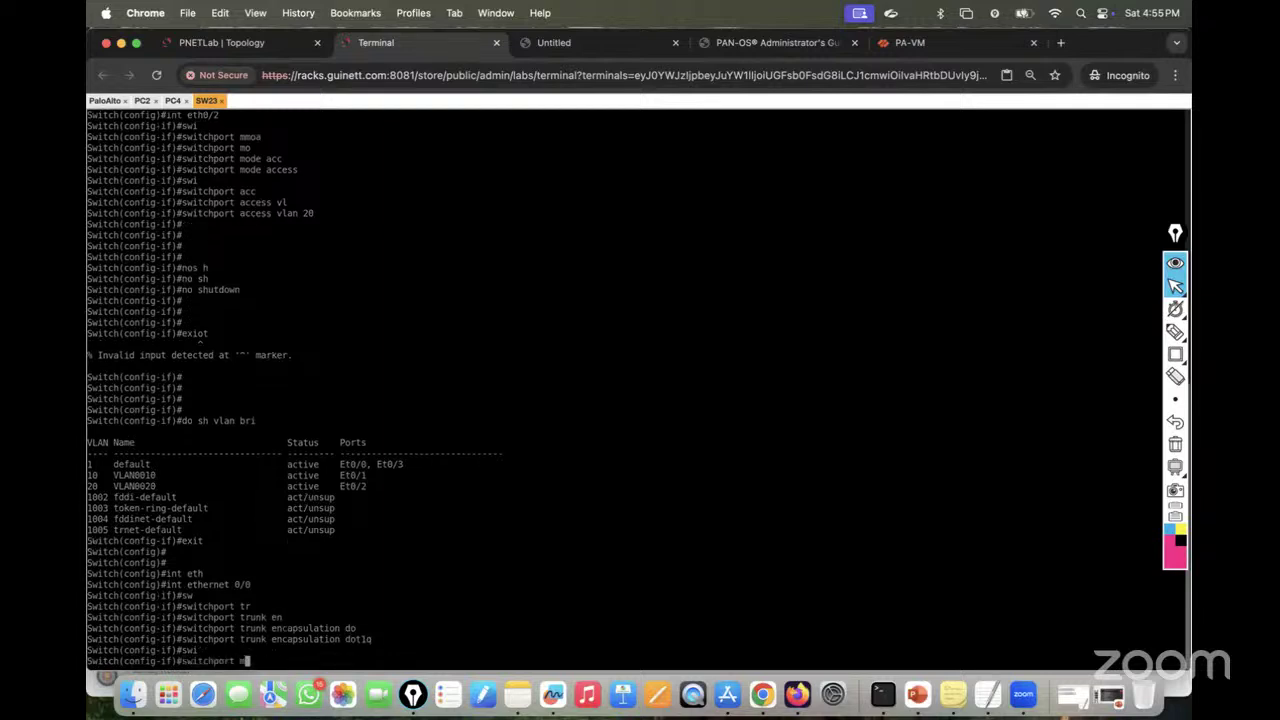
text(o)
key(Tab)
text(tr)
key(Tab)
key(Return)
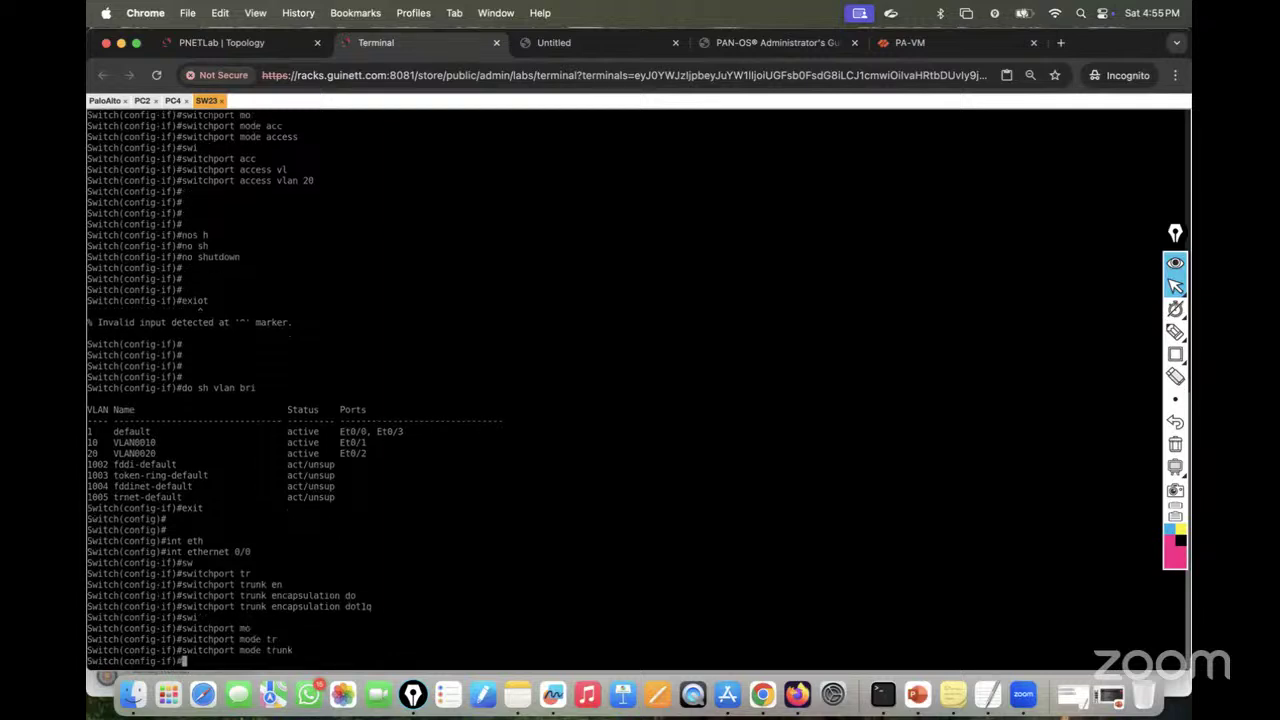
Step: Allow only VLANs 10 and 20 on the Ethernet0/0 trunk
text(sw)
key(Tab)
text(yt)
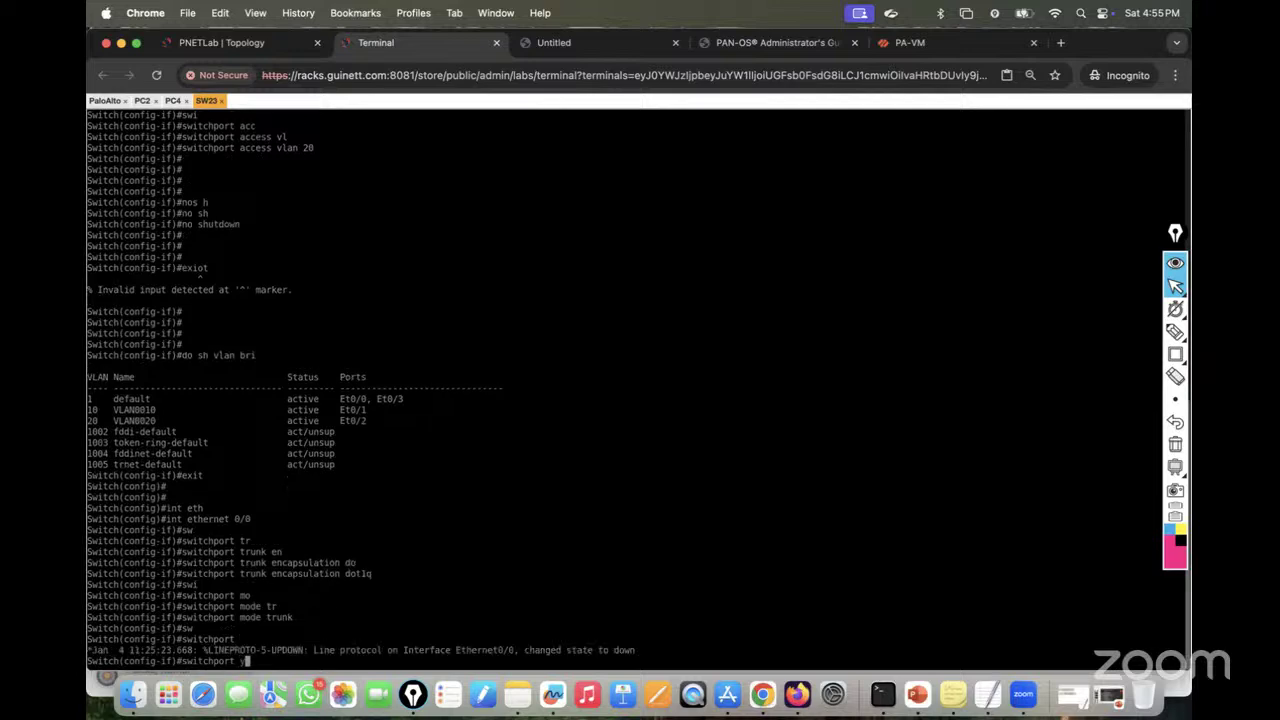
key(Tab)
key(BackSpace)
key(Tab)
text(tr)
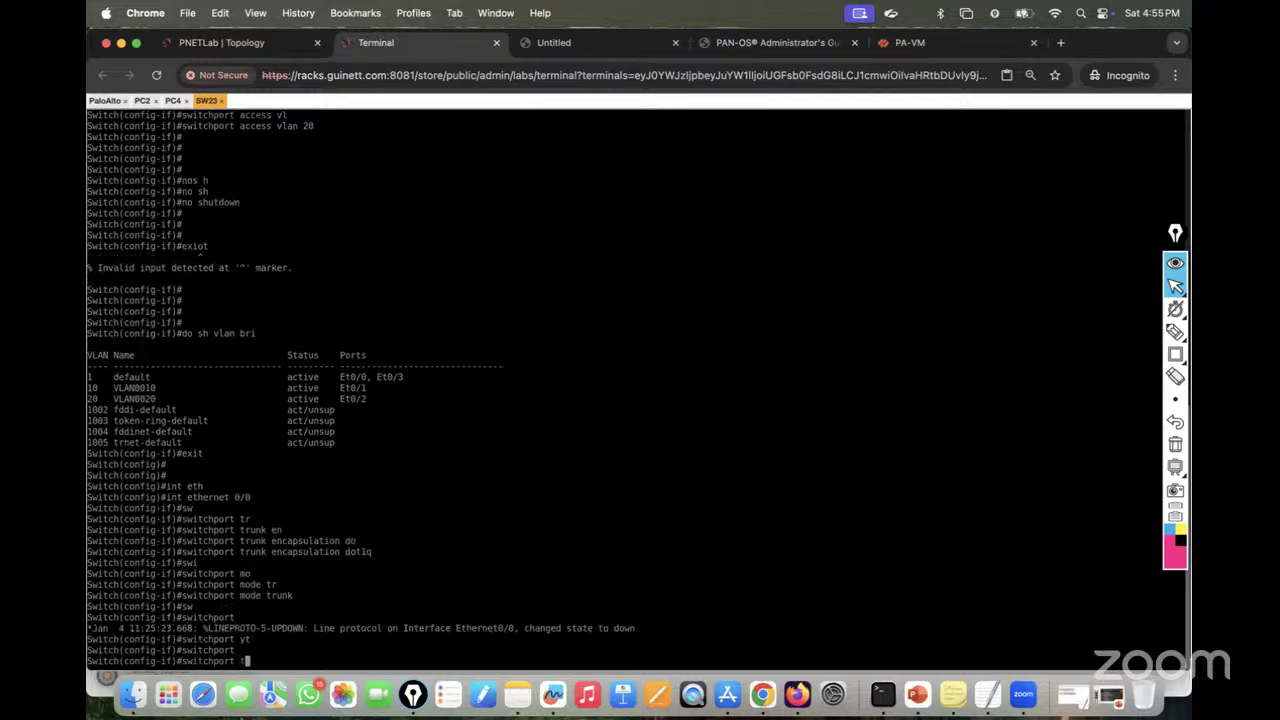
key(Tab)
text(all)
key(Tab)
text(vl)
key(Tab)
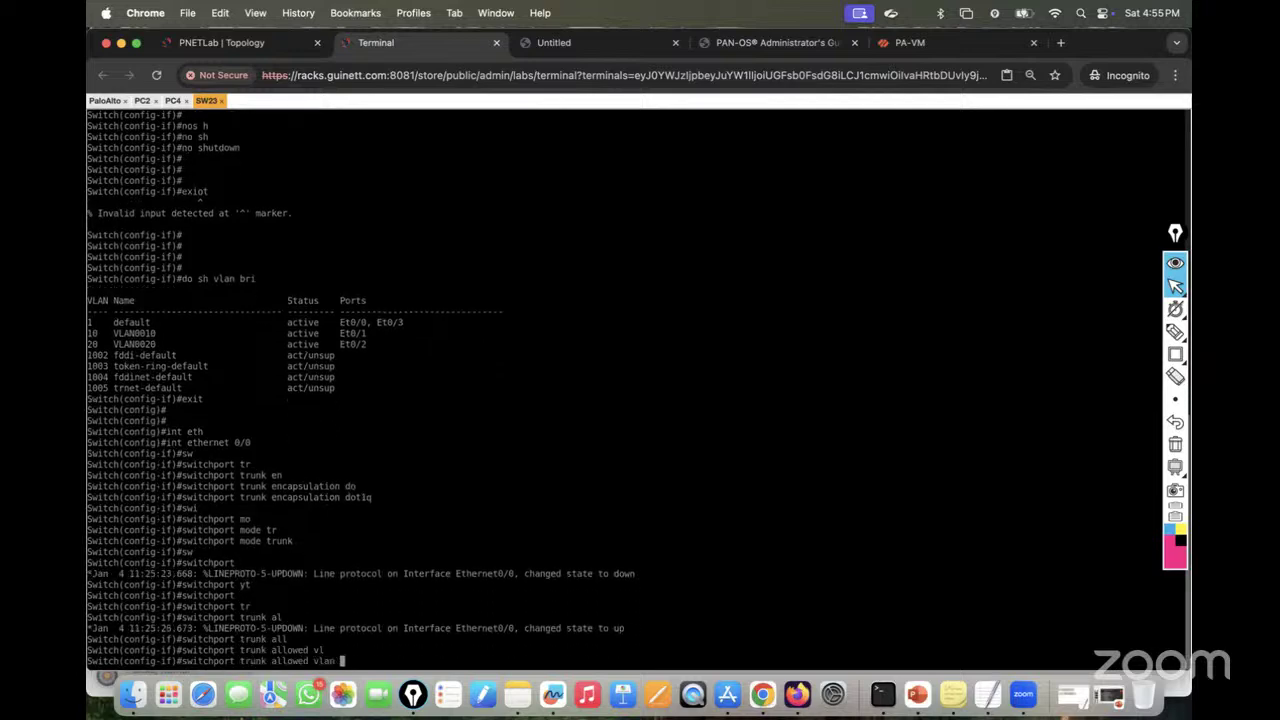
text(10,20)
key(Return)
key(Return)
key(Return)
key(Return)
Step: Bring the port up, save with do wr, and exit configuration mode
text(do)
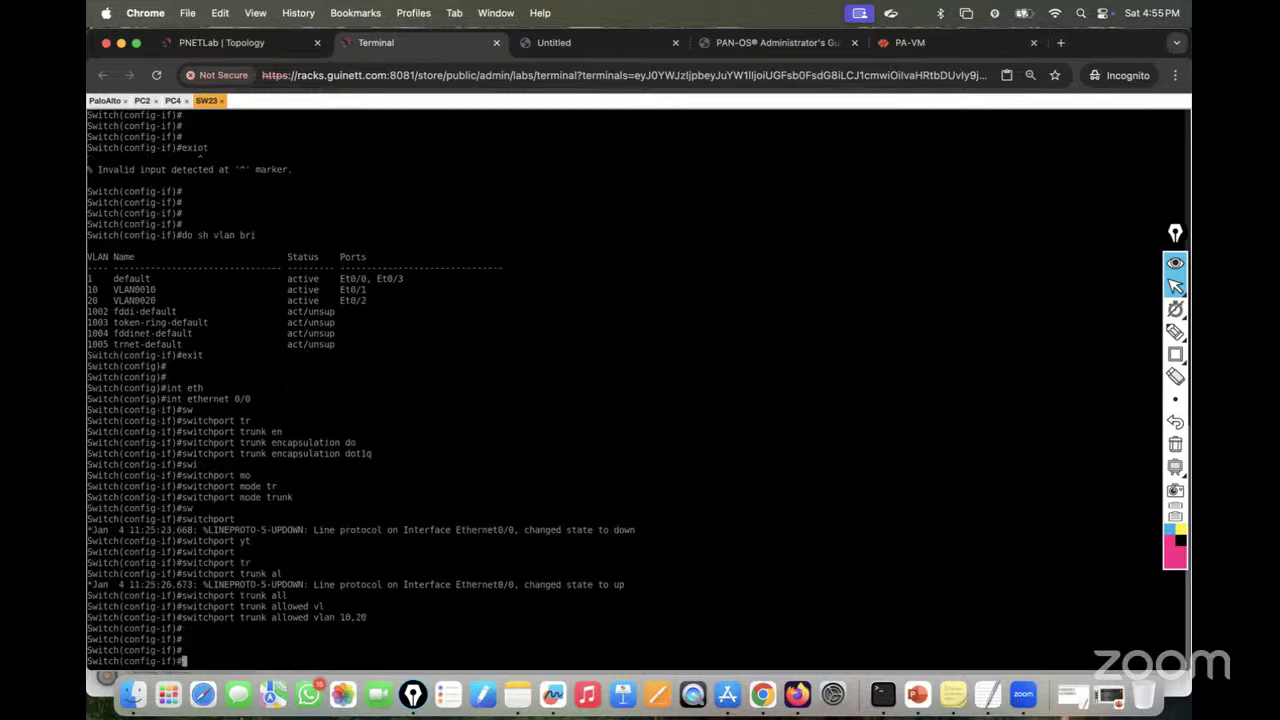
text(o sh)
text(do wr)
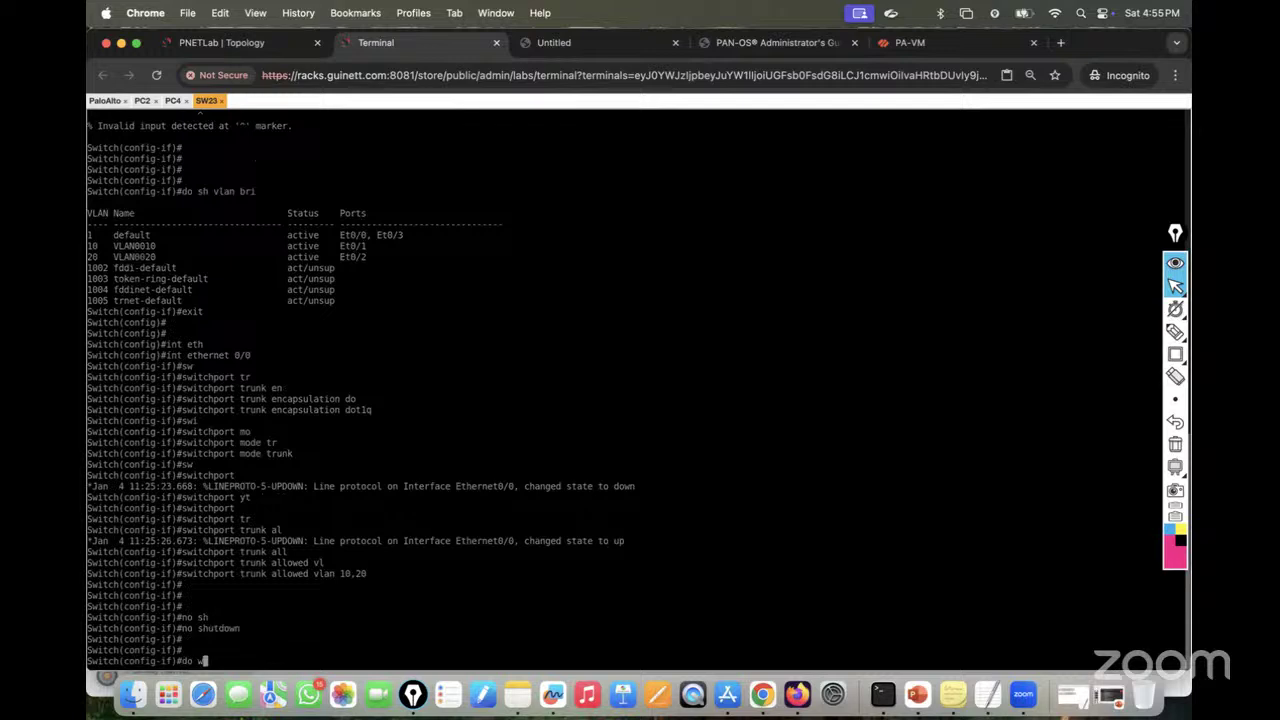
key(Return)
key(ctrl+z)
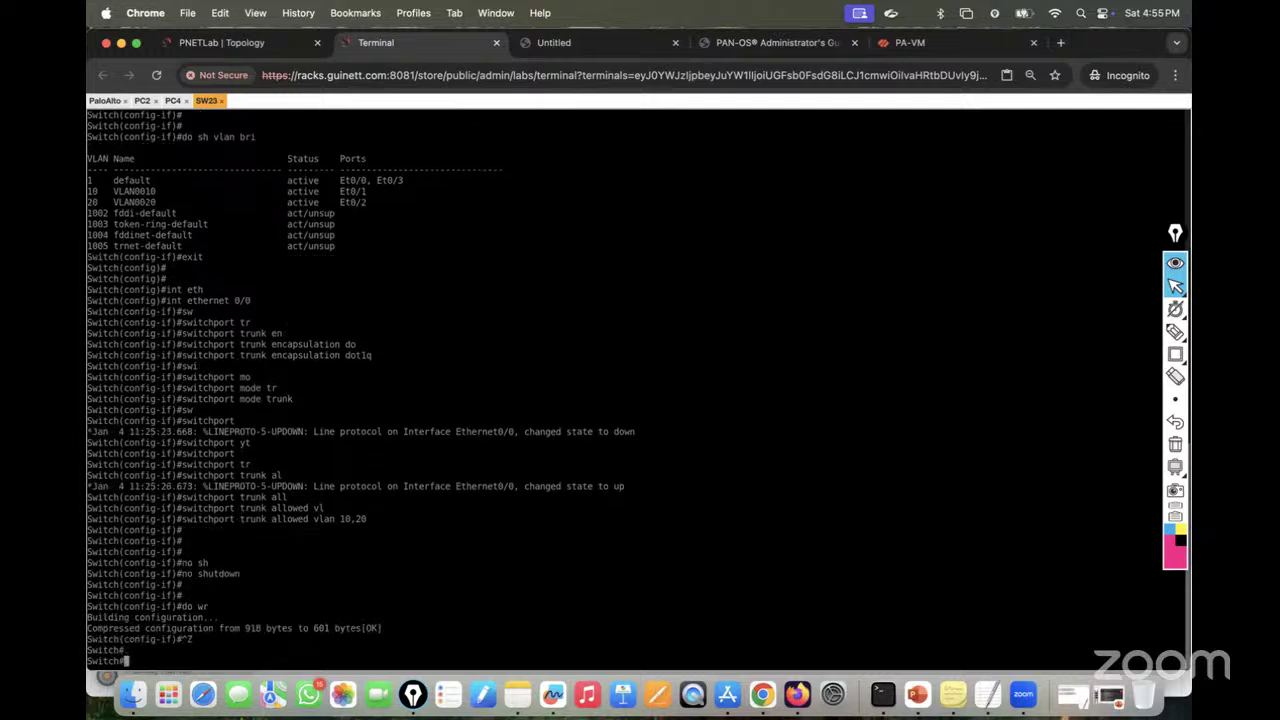
key(Return)
key(Return)
key(Return)
text(sh run int)
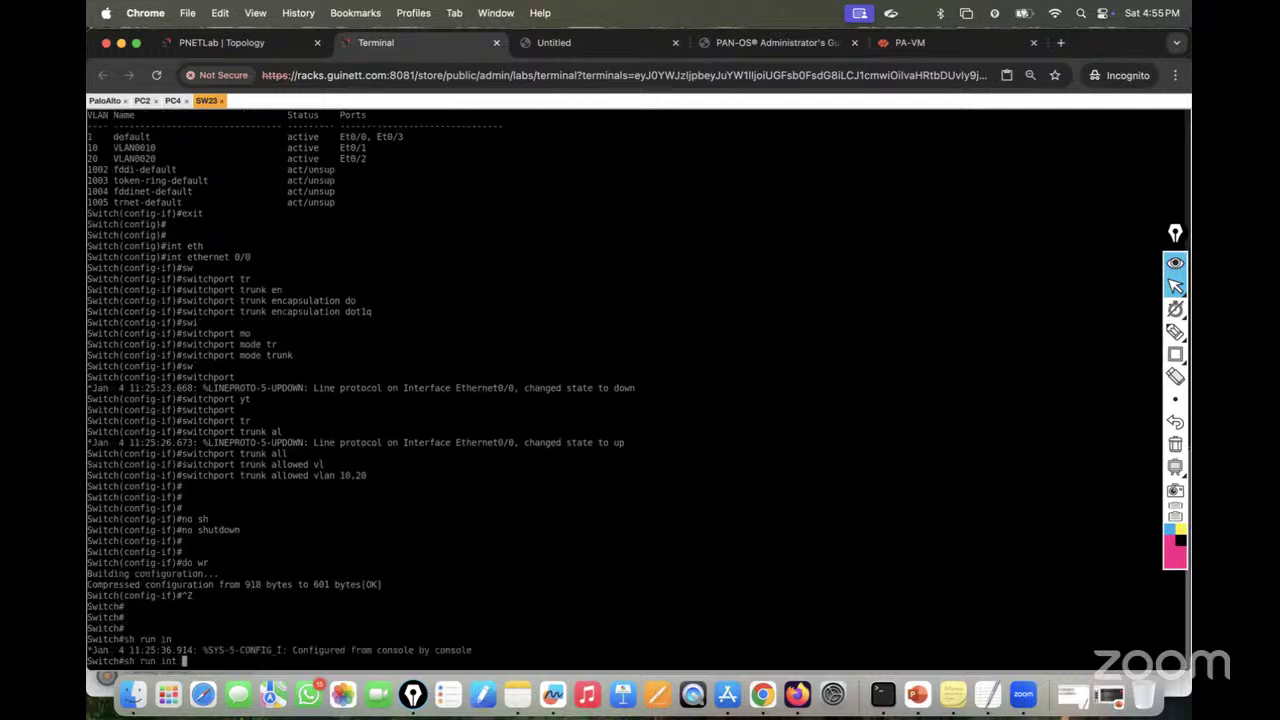
text( eth0/0)
Step: Show Ethernet0/0's running config and highlight its dot1q encapsulation and allowed VLAN lines
key(Return)
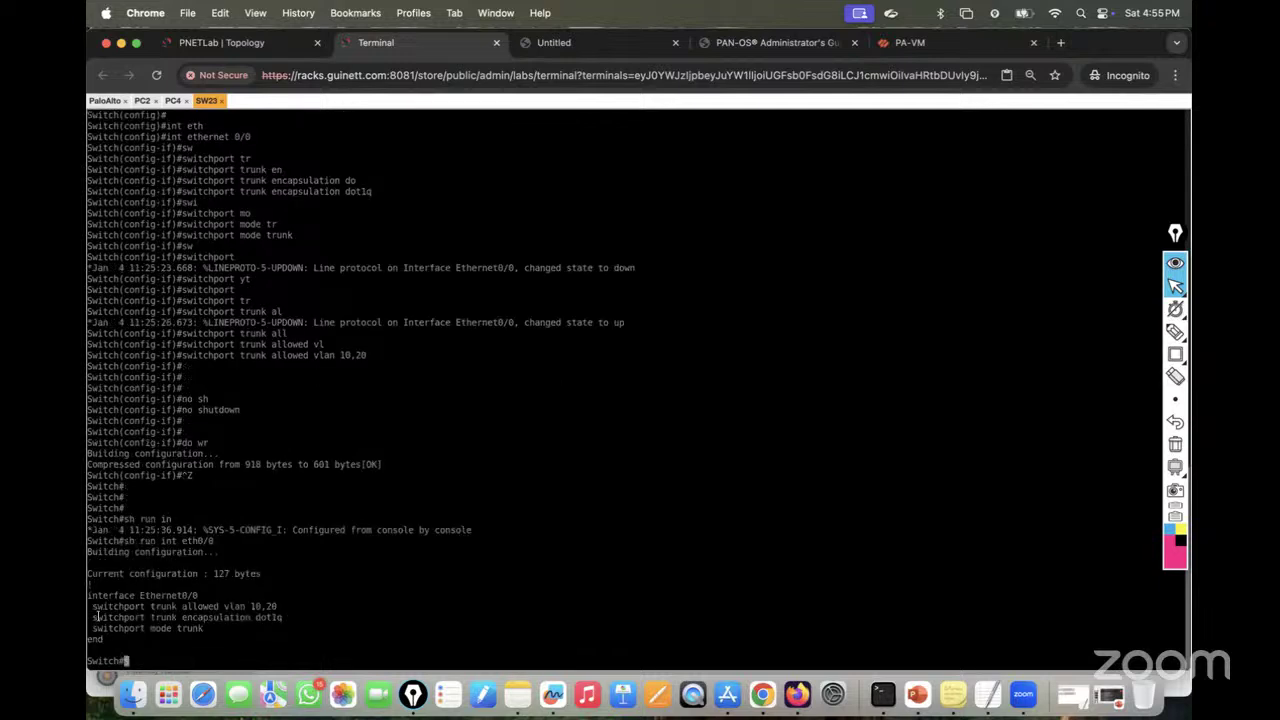
drag(96, 617, 254, 618)
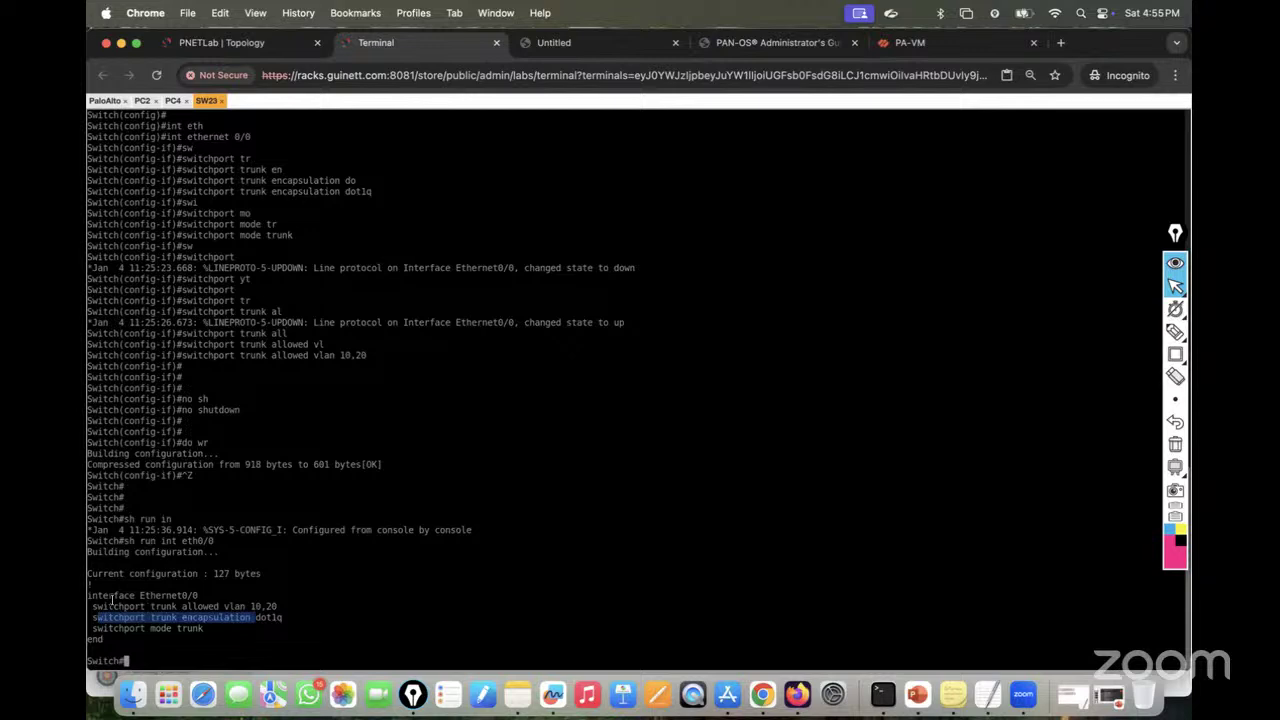
drag(110, 606, 212, 608)
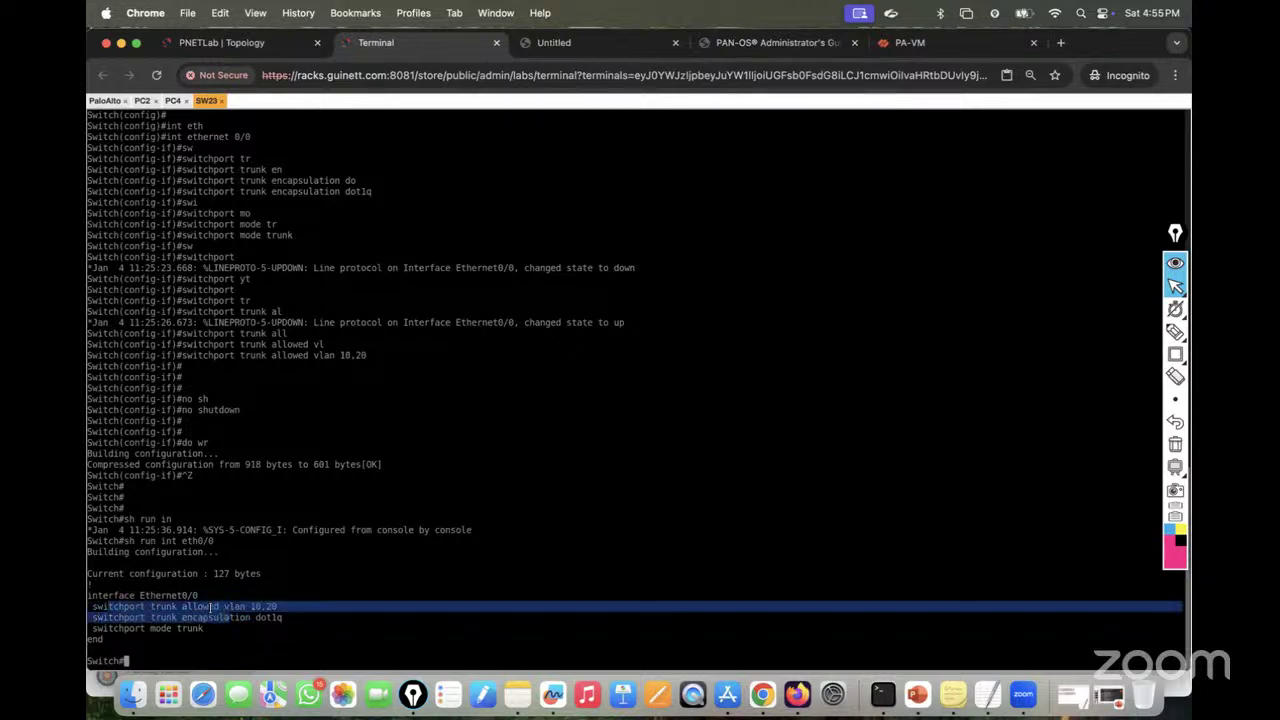
click(288, 630)
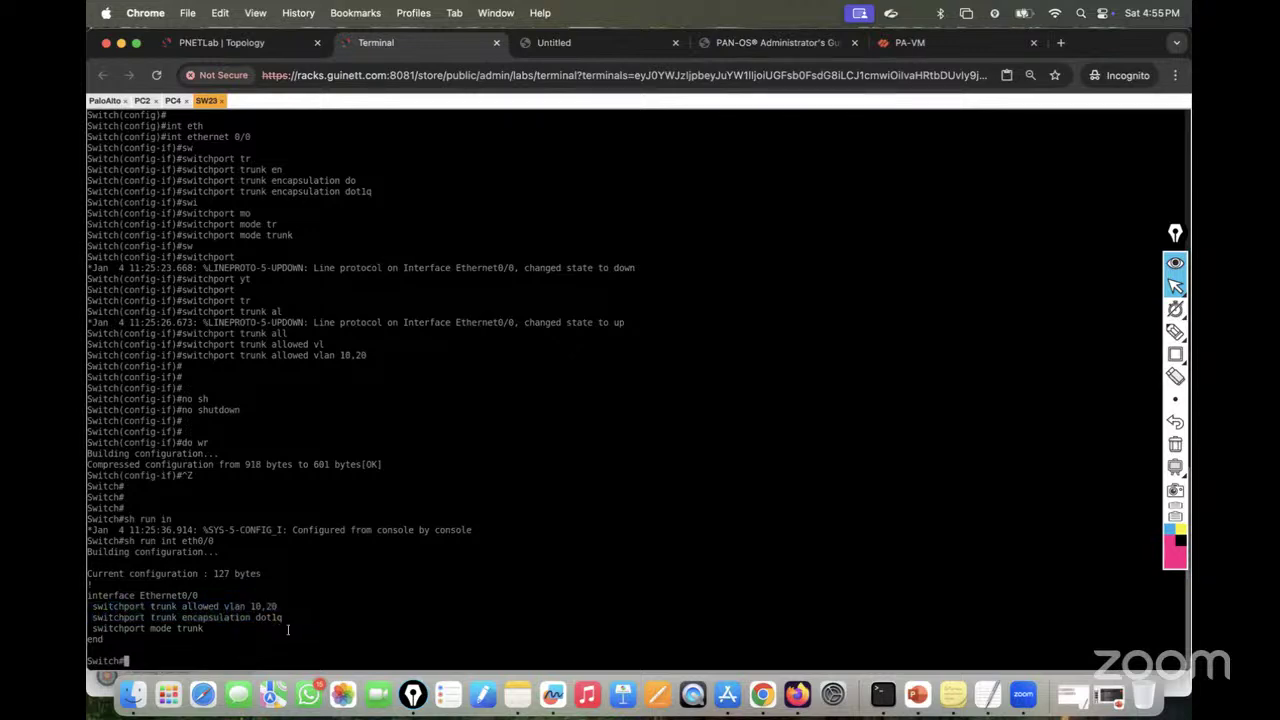
Step: Check the trunk status with show interfaces trunk, then save the configuration with wr
text(sh inter)
key(Tab)
text(tr)
key(Tab)
key(Return)
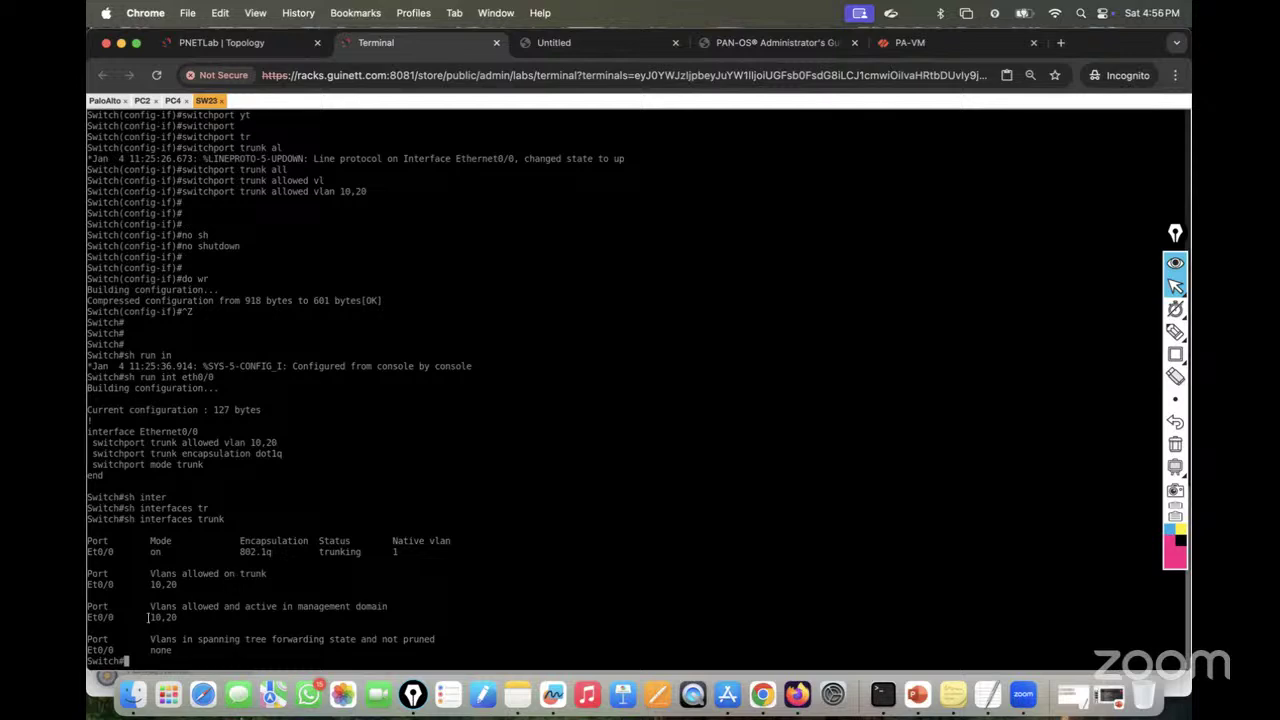
text(wr)
key(Return)
Step: Log in to PA-VM as admin, entering the old password and a new confirmed admin password
click(105, 101)
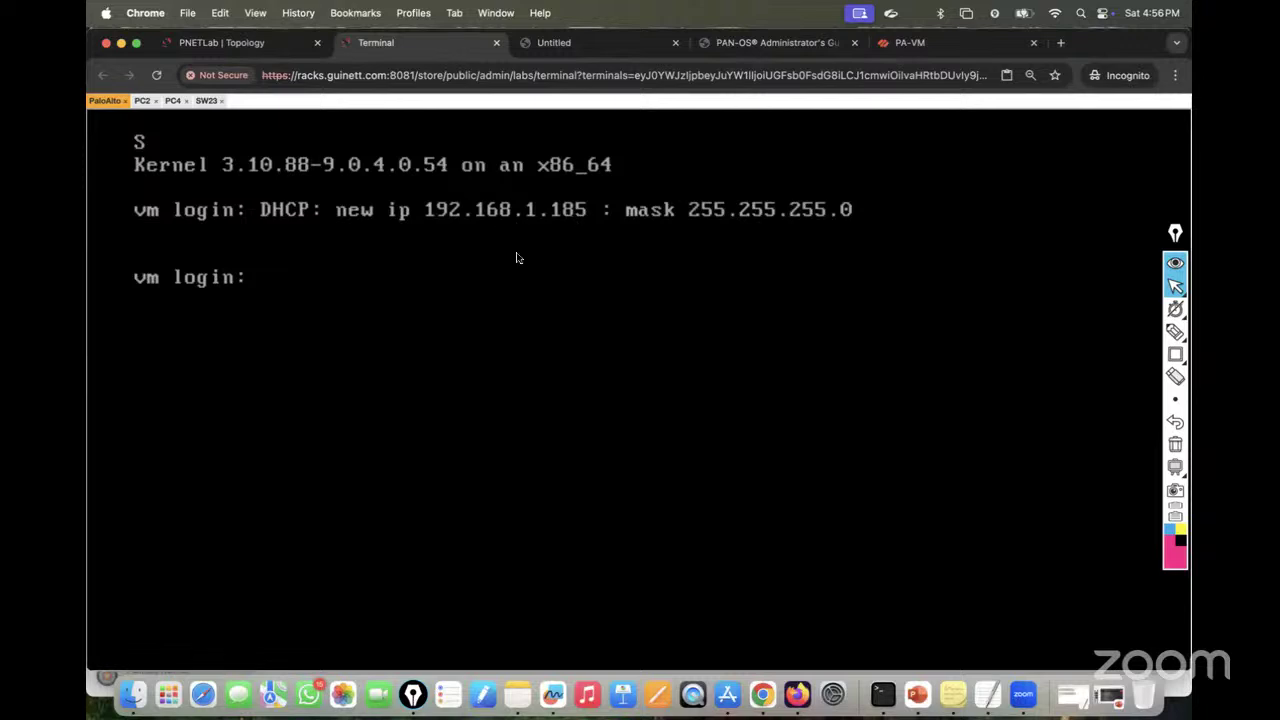
text(admin)
key(Return)
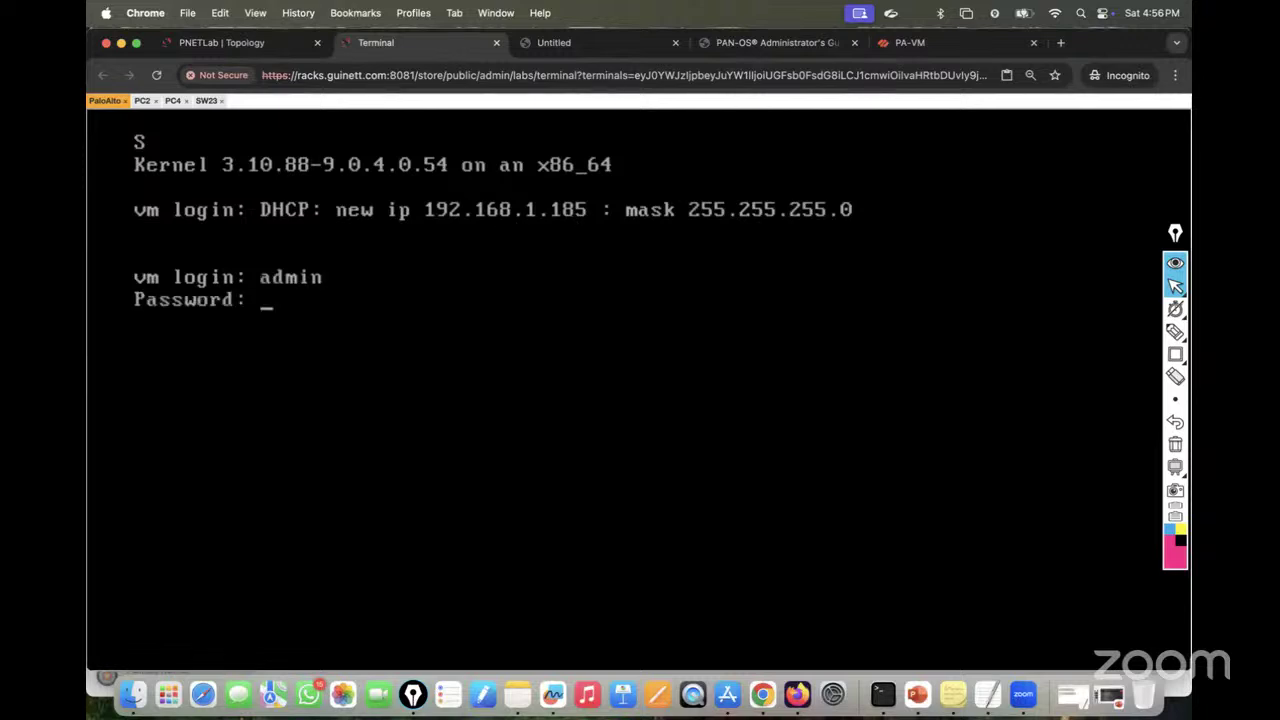
key(Return)
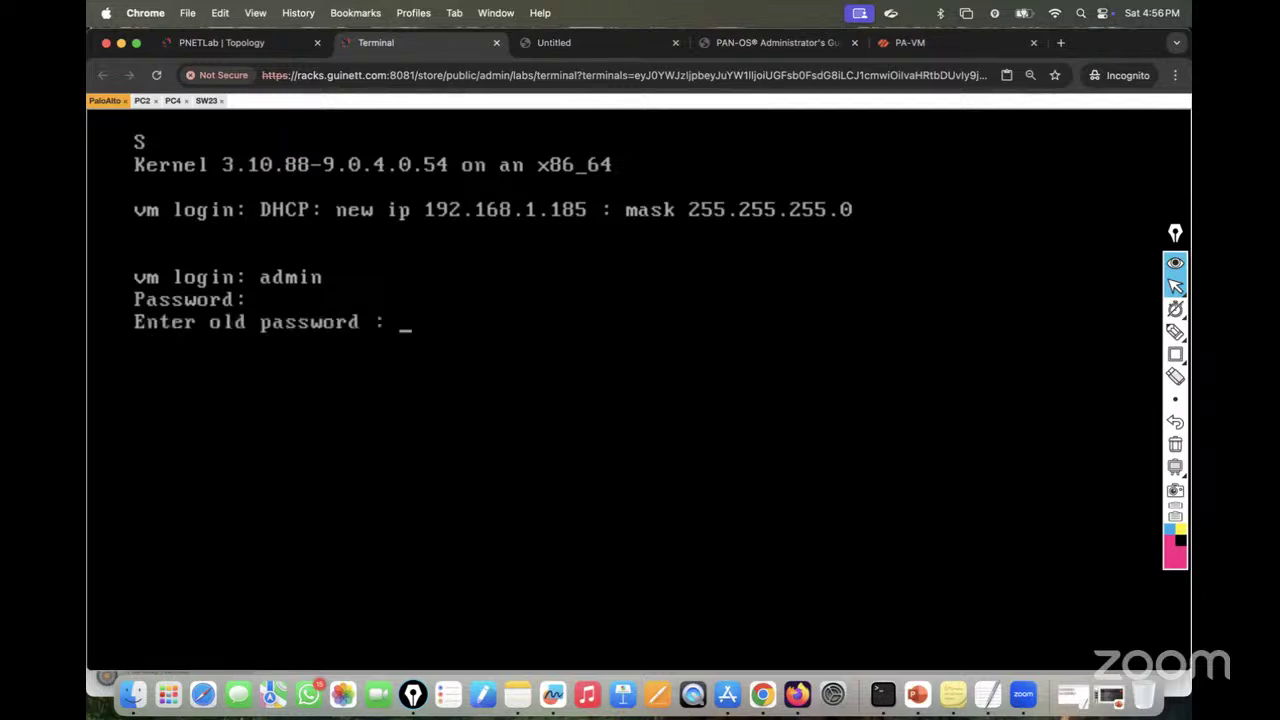
key(Return)
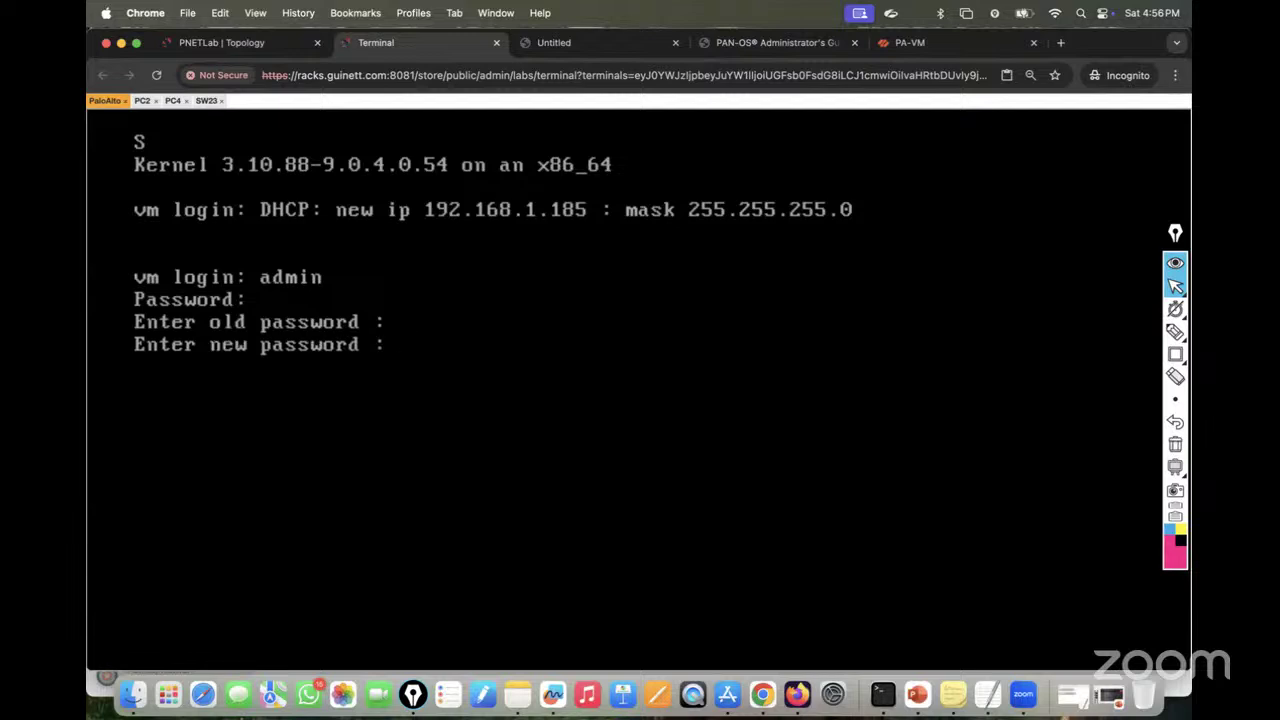
key(Return)
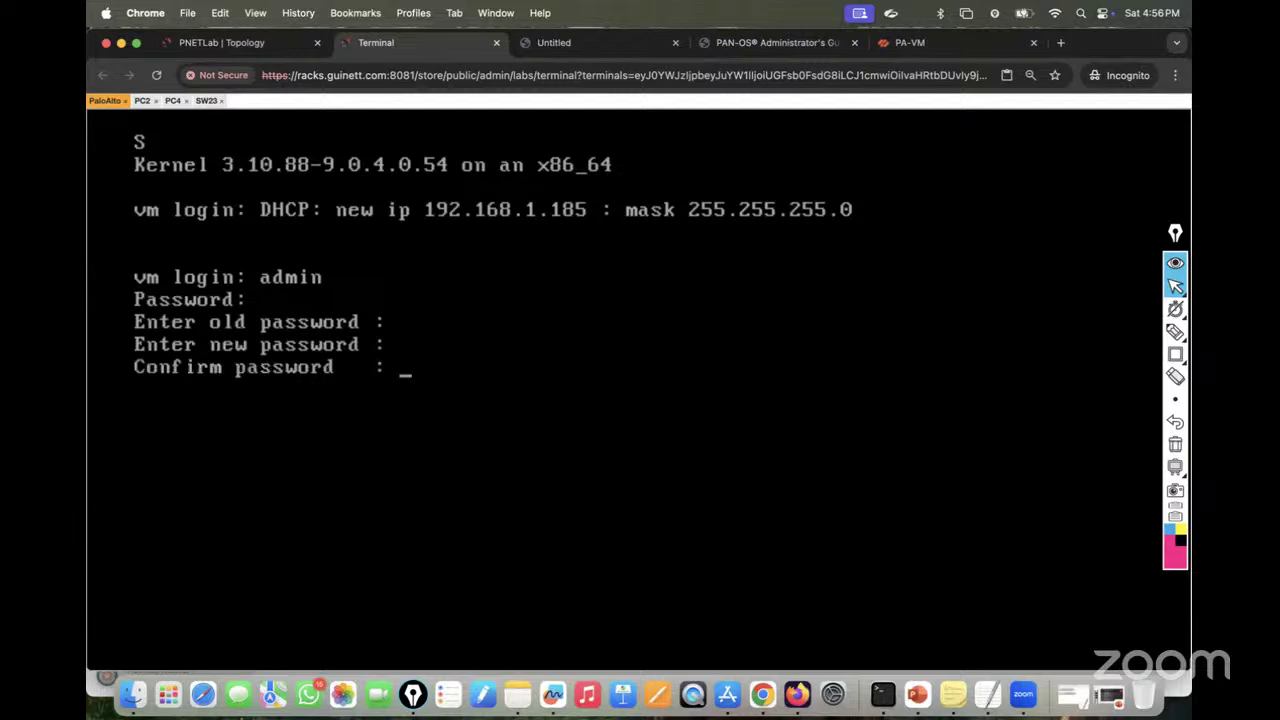
key(Return)
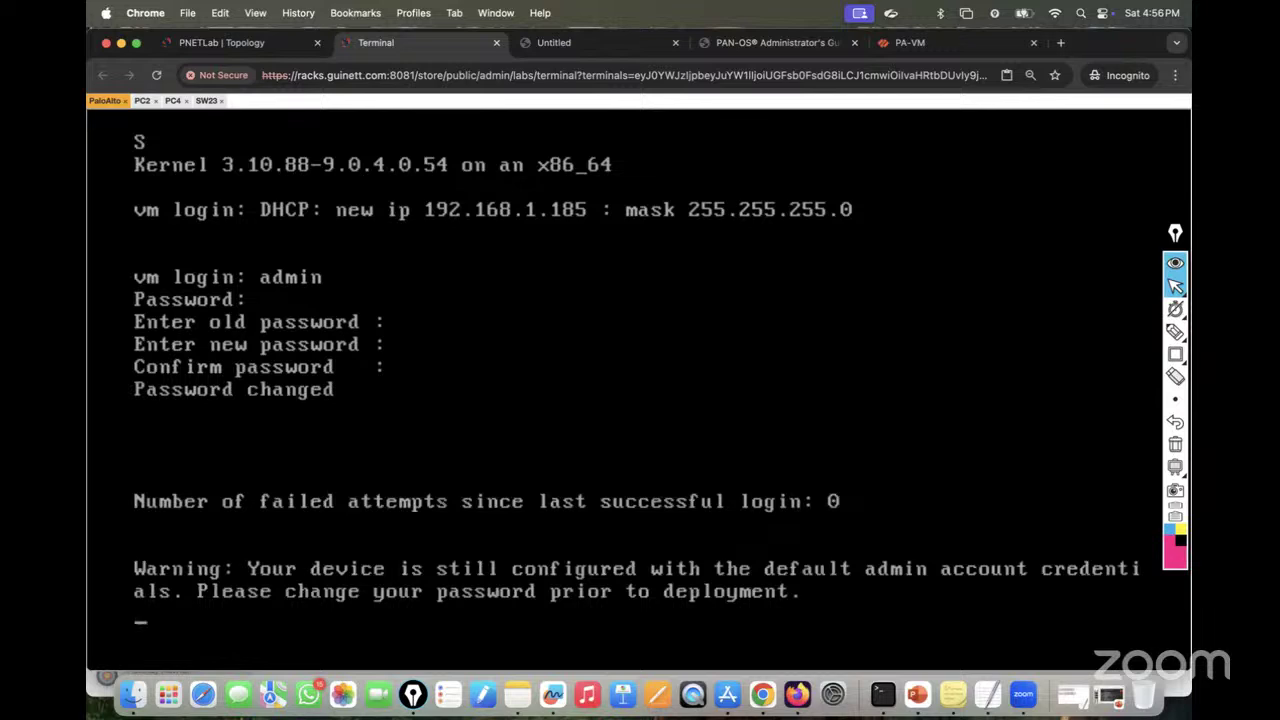
Step: Run show jobs all, which lists the AutoCom job pending at 10%
key(Return)
key(Return)
key(Return)
text(s)
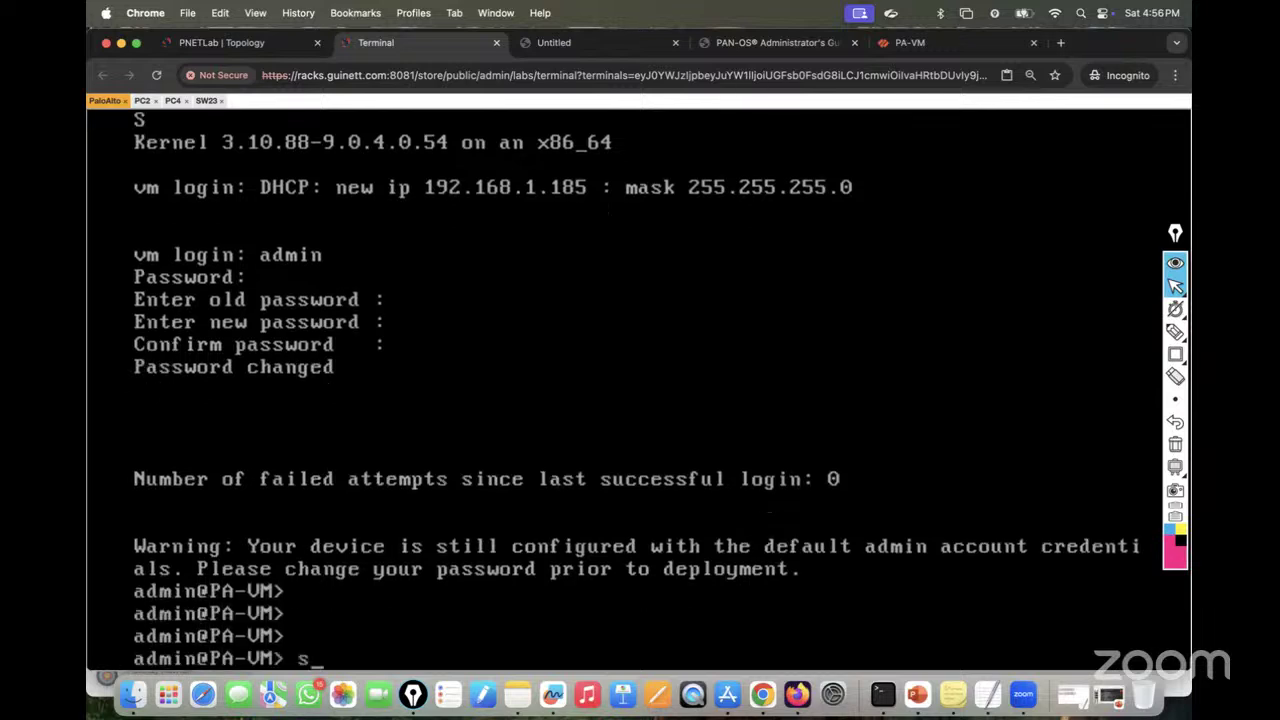
text(how jobs )
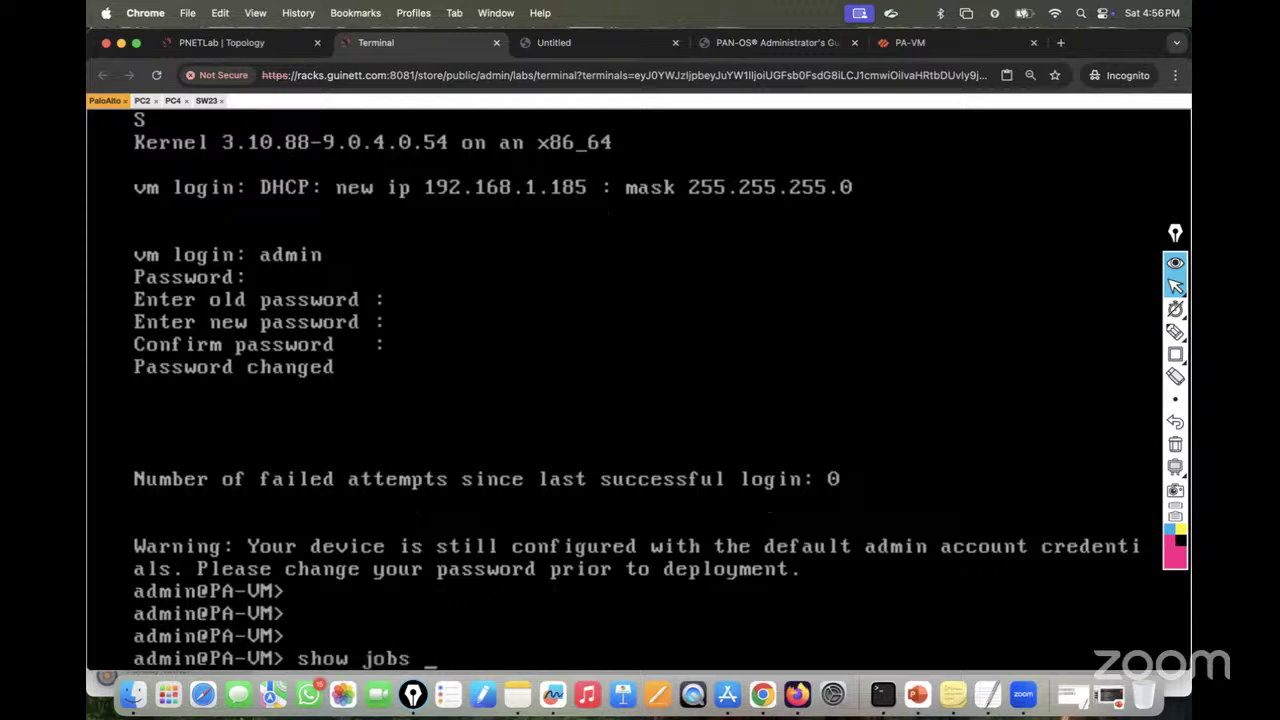
text(all)
key(Return)
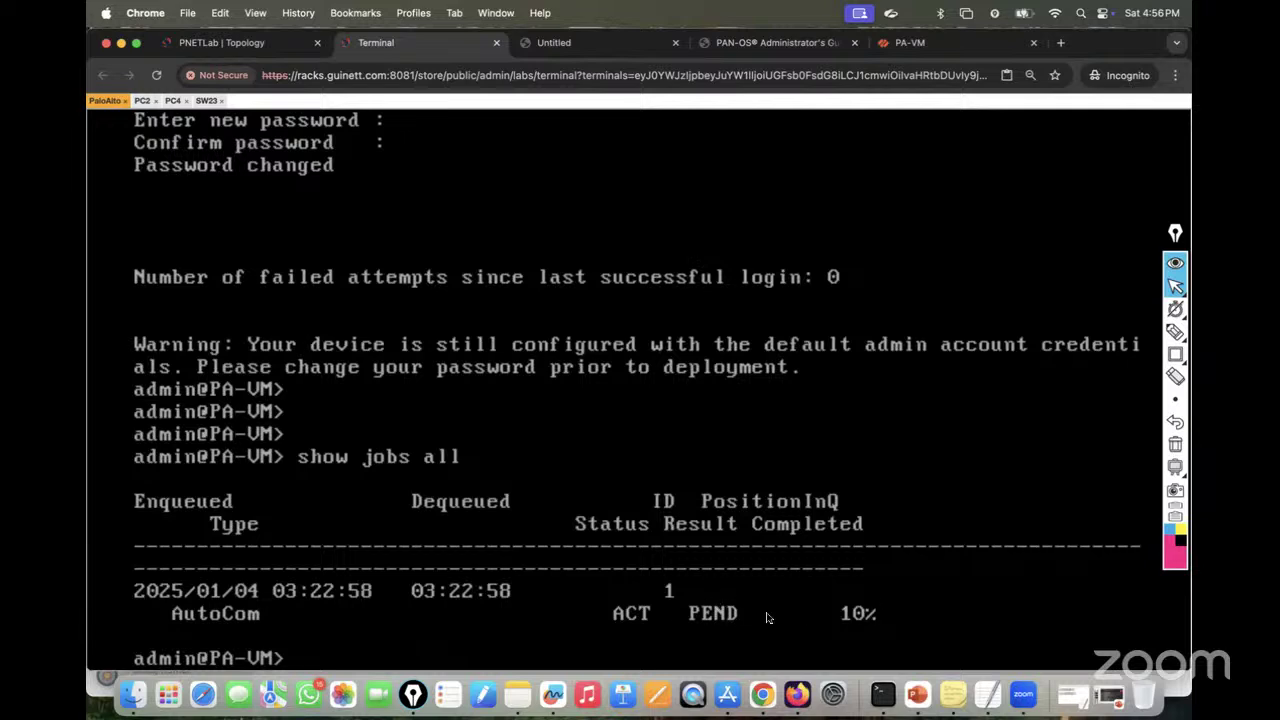
Step: Enter configure mode on PA-VM and run commit force, rerunning it after the first attempt fails
text(e)
key(BackSpace)
text(configure)
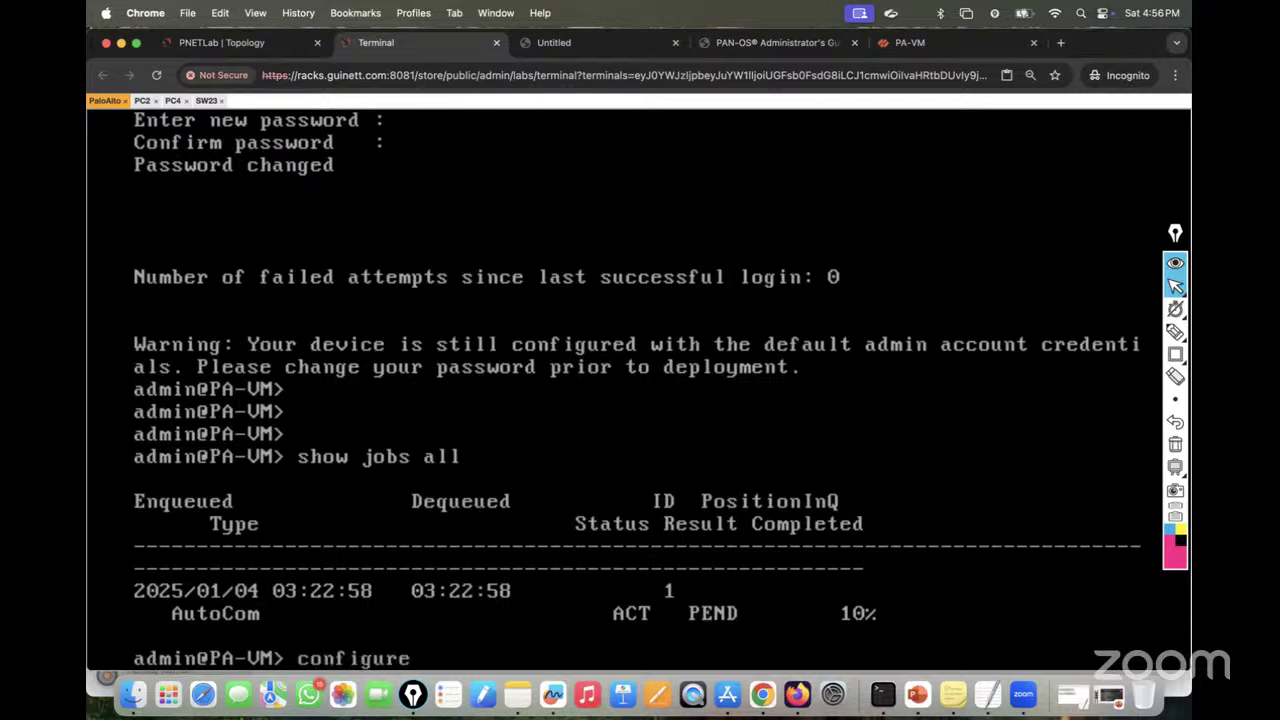
key(Return)
text(commit fo)
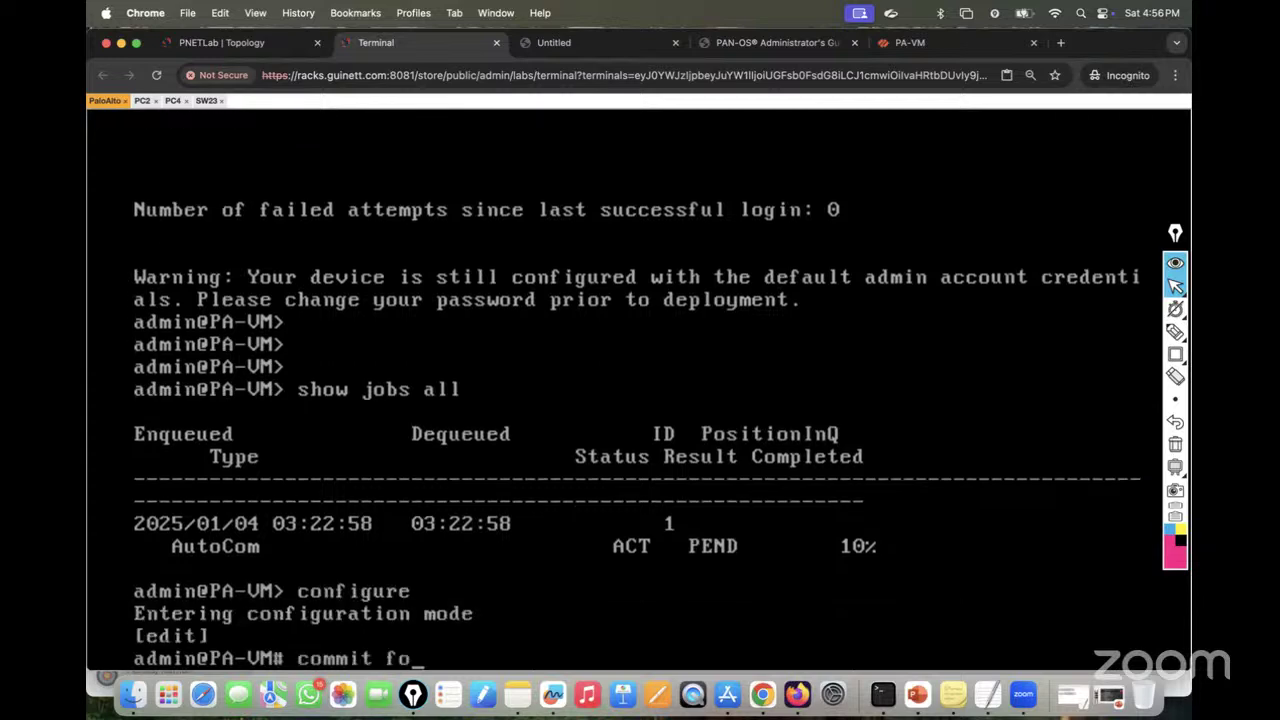
text(rce)
key(Return)
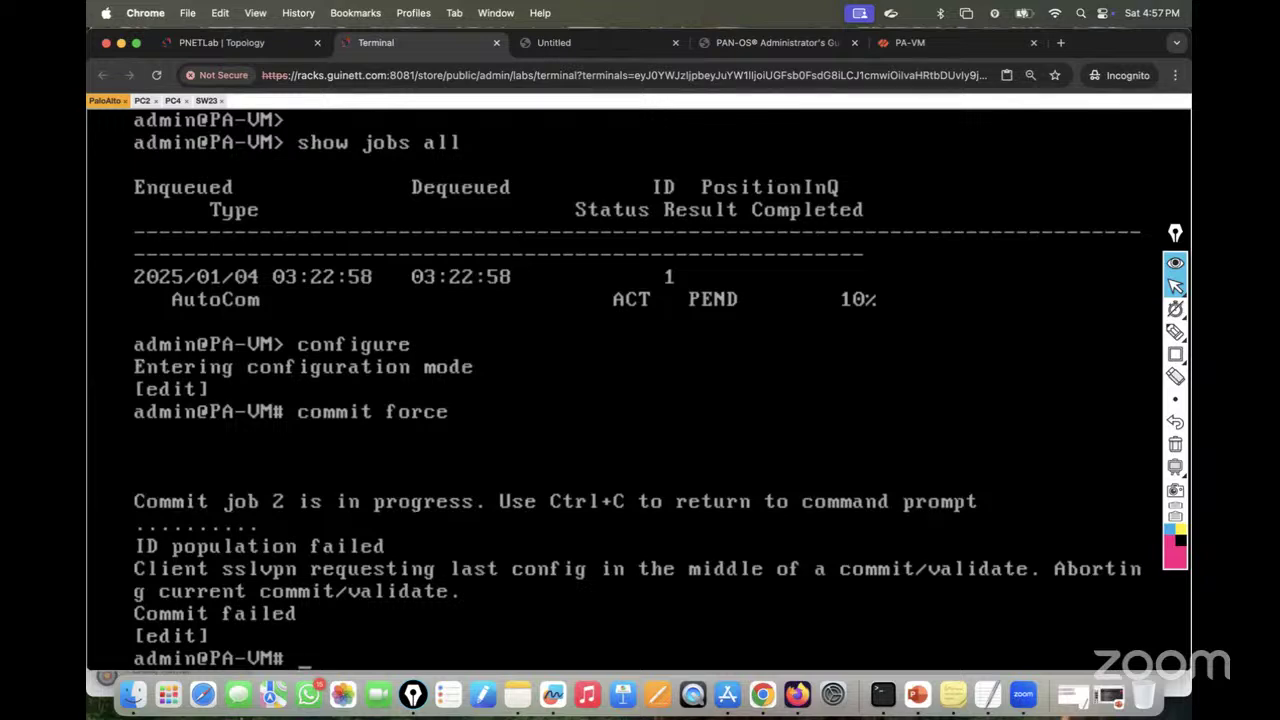
key(Up)
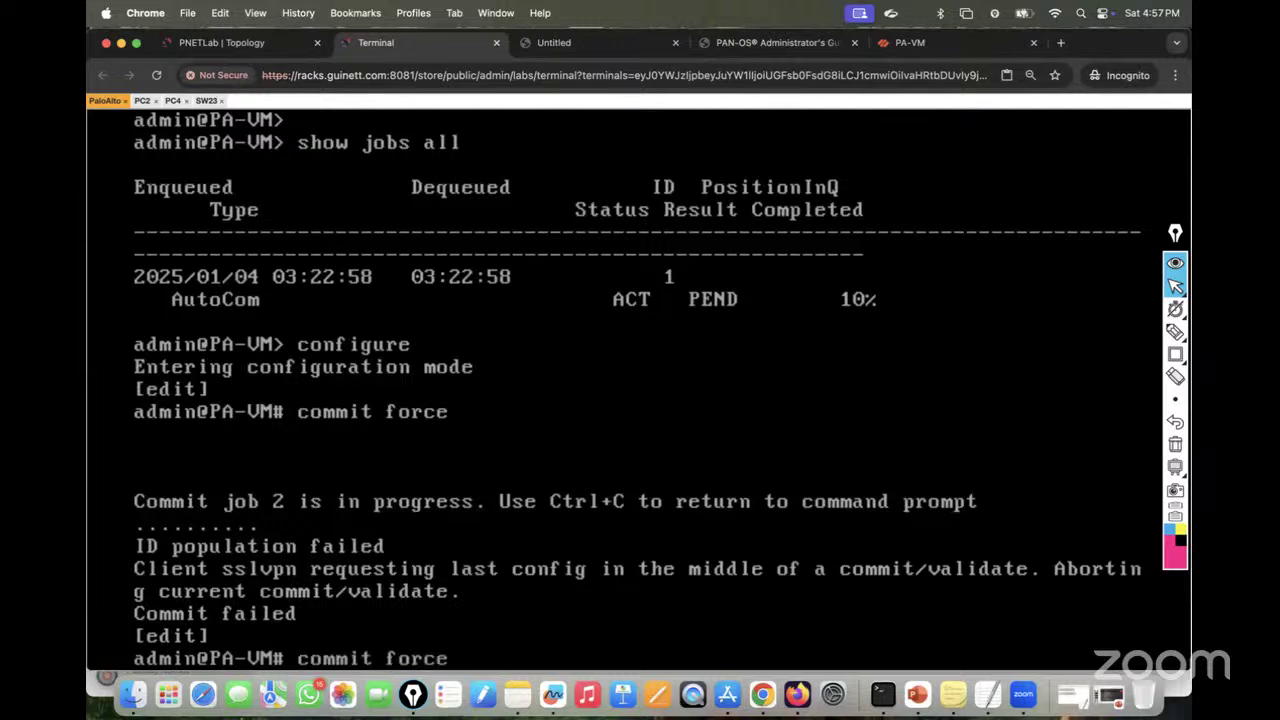
key(Return)
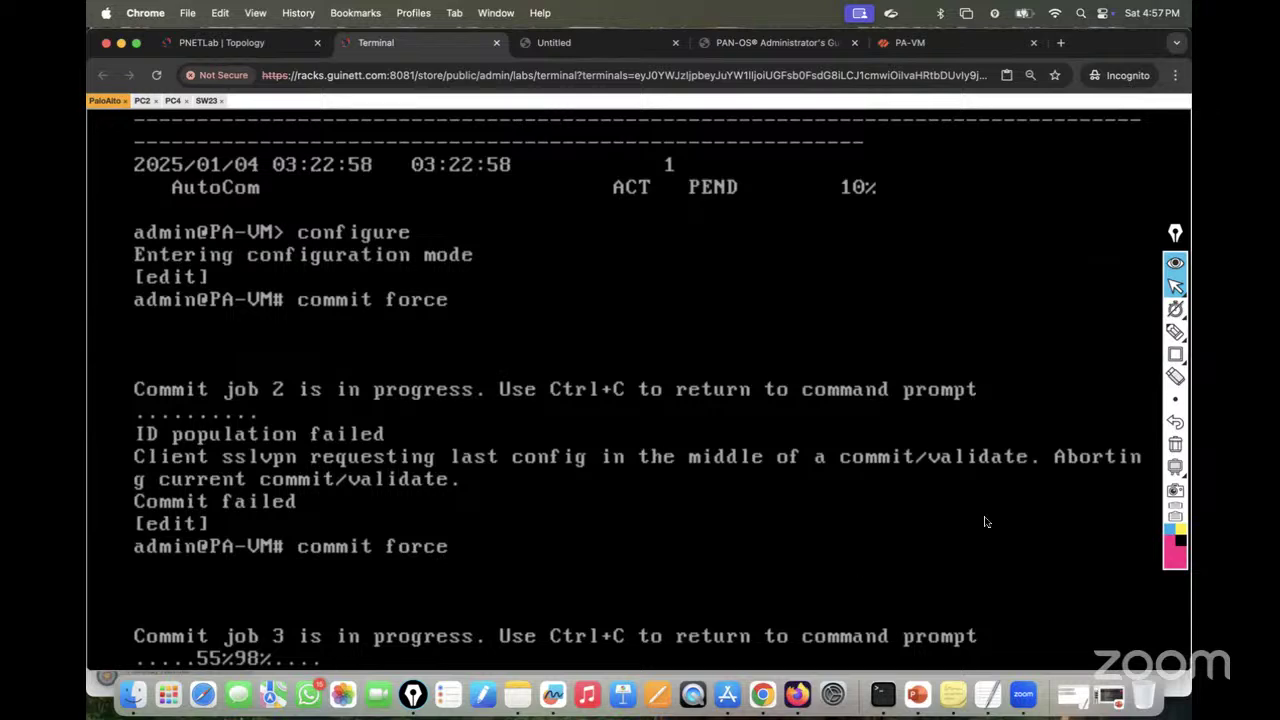
Step: Google 'palo alto auto commit' and open the first LIVEcommunity result in a background tab
click(1061, 43)
text(g)
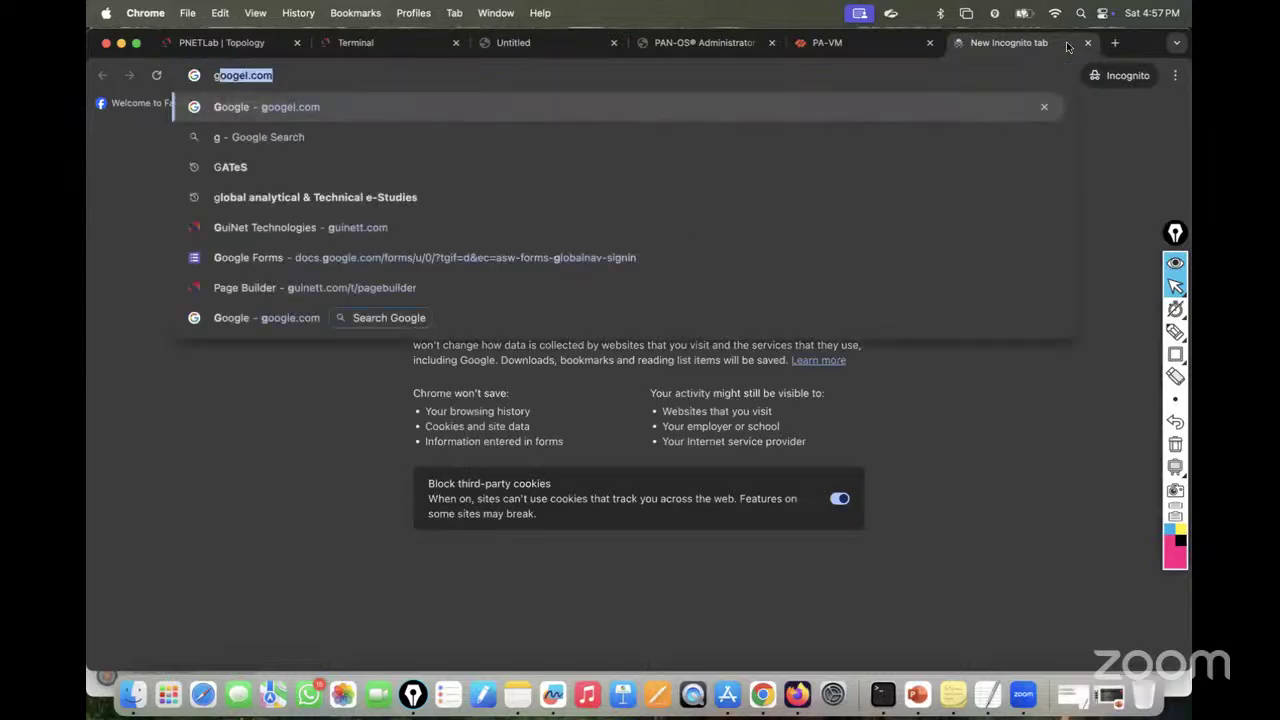
key(Return)
text(p)
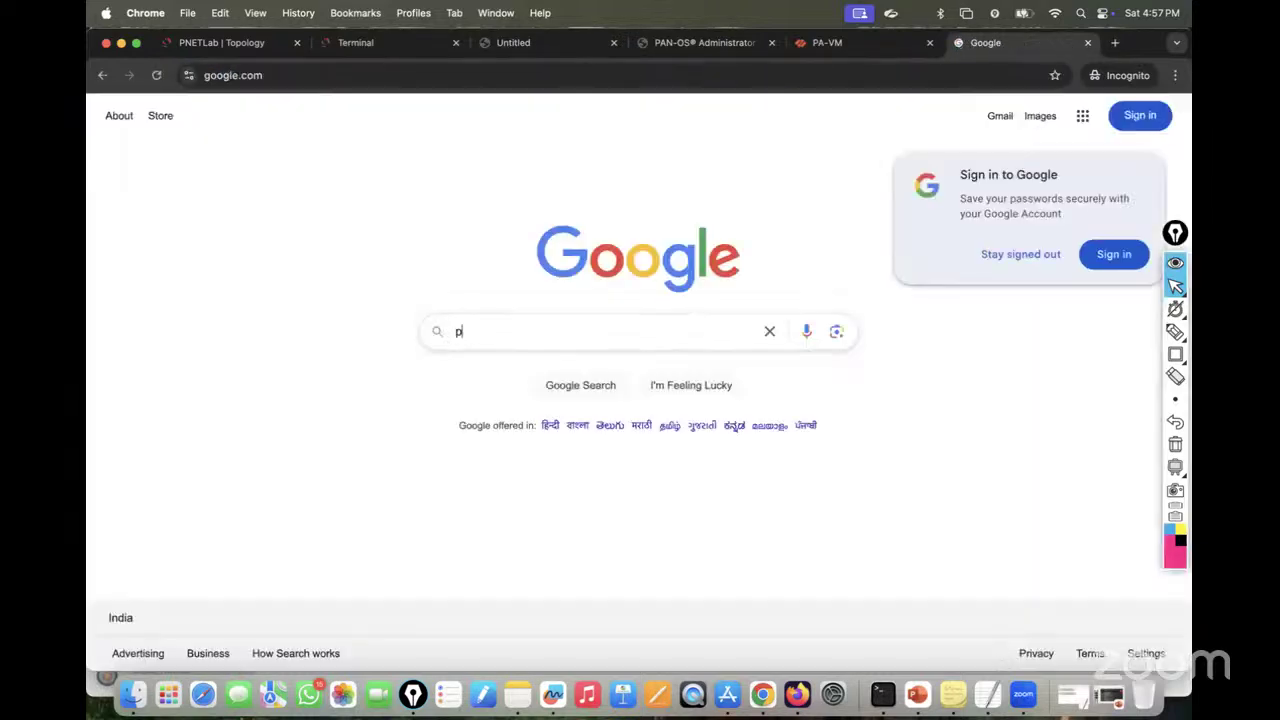
text(alo alto aut)
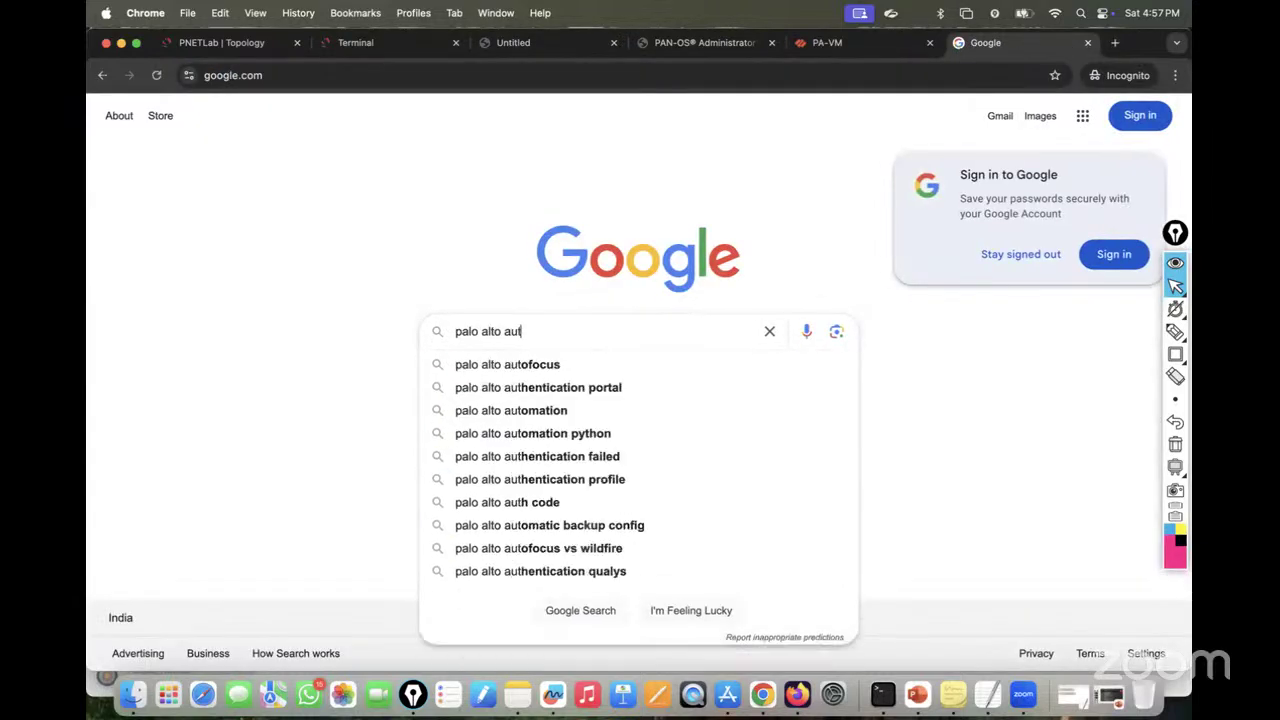
text(o com)
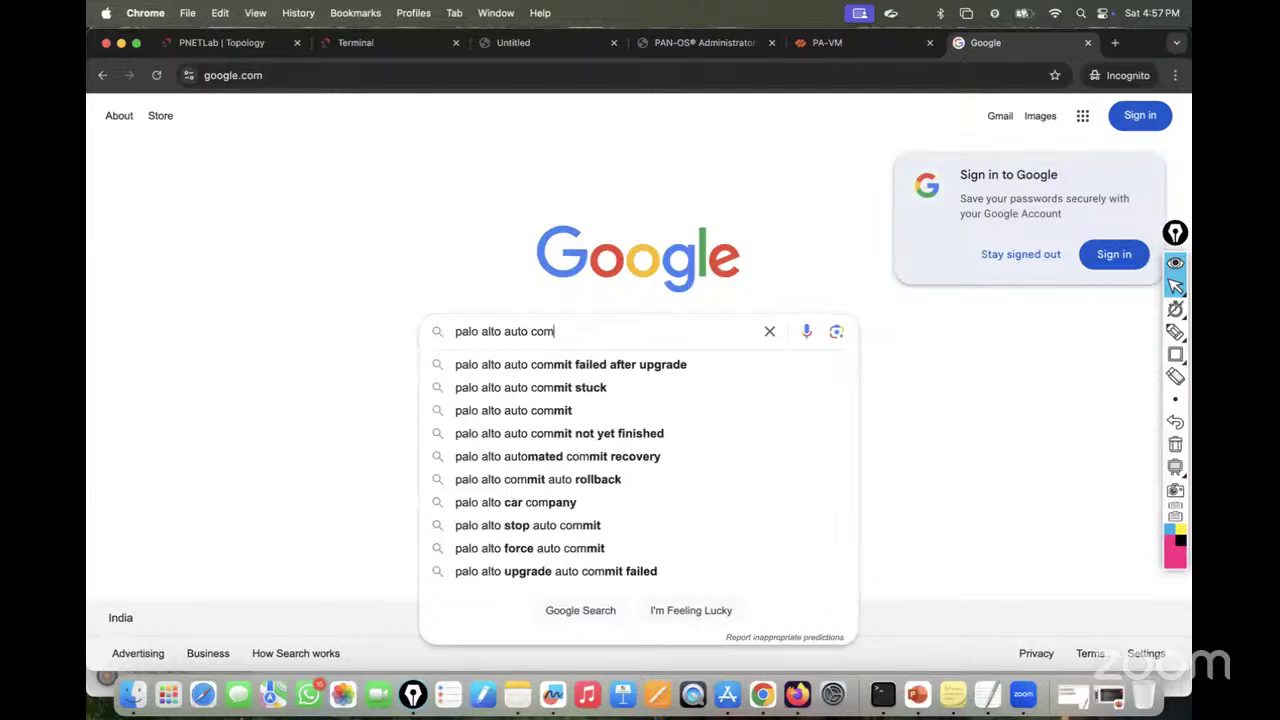
key(Down)
key(Down)
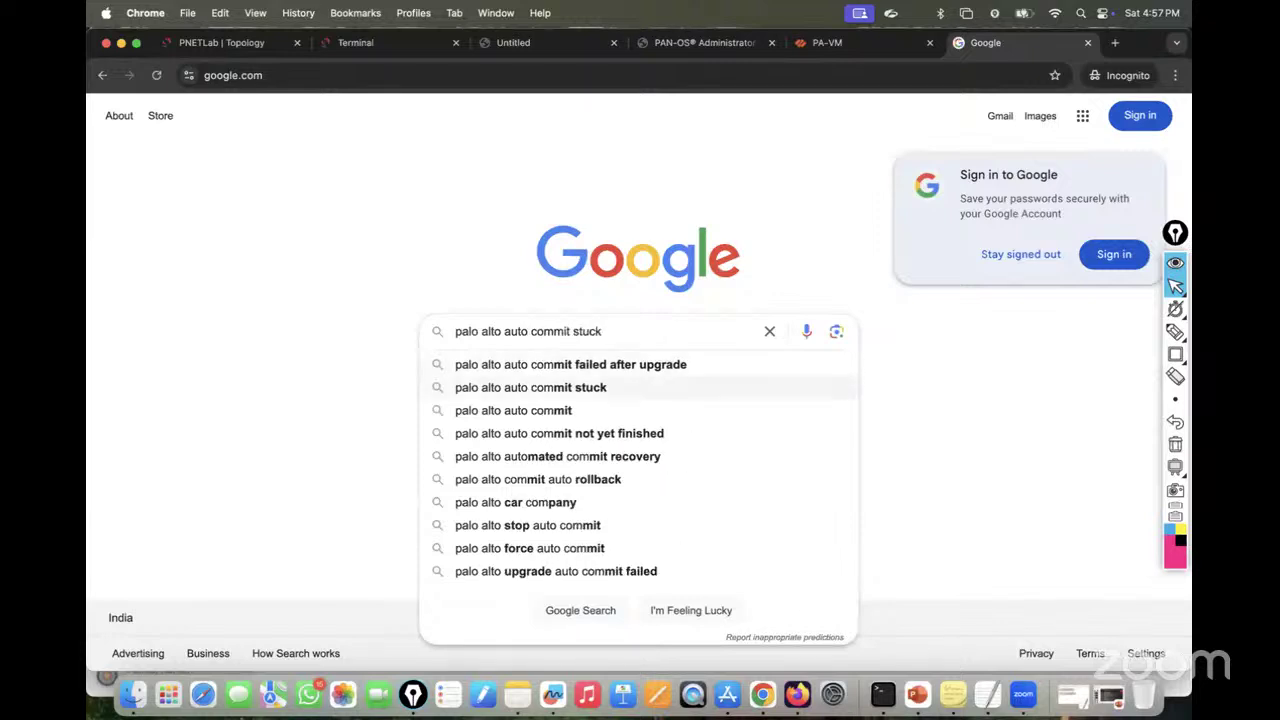
key(Down)
key(Return)
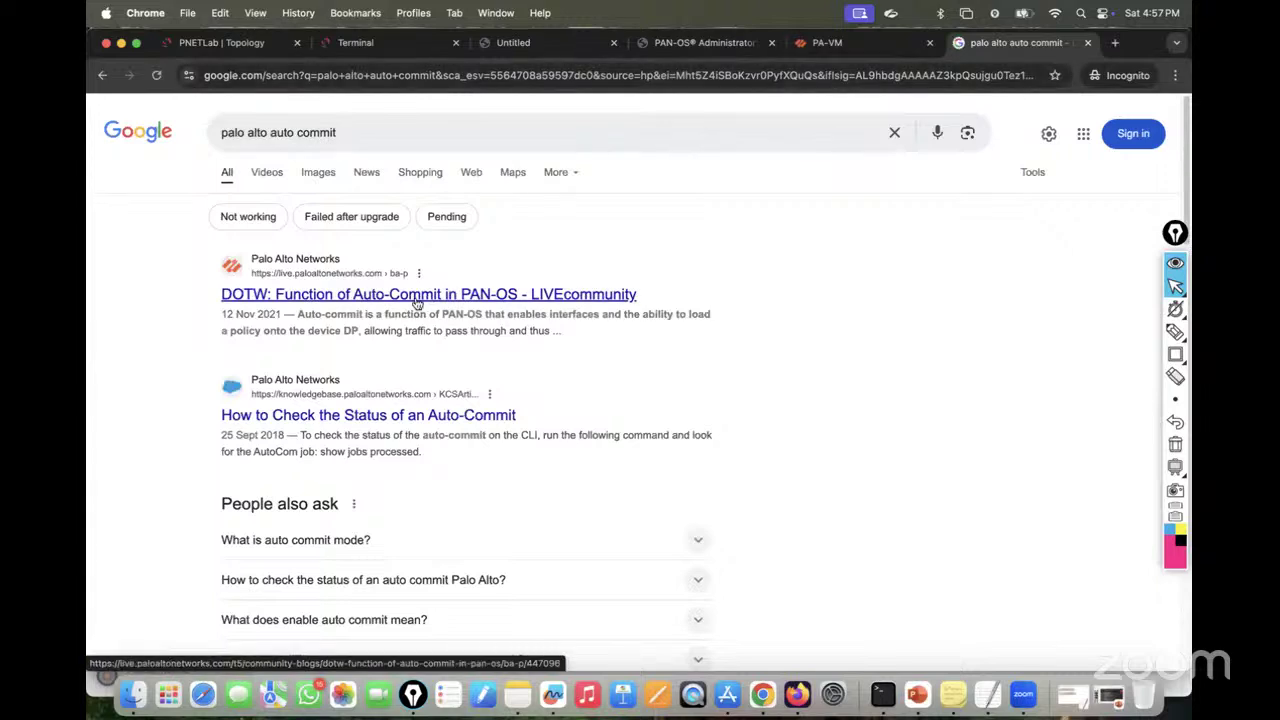
right_click(418, 302)
click(445, 304)
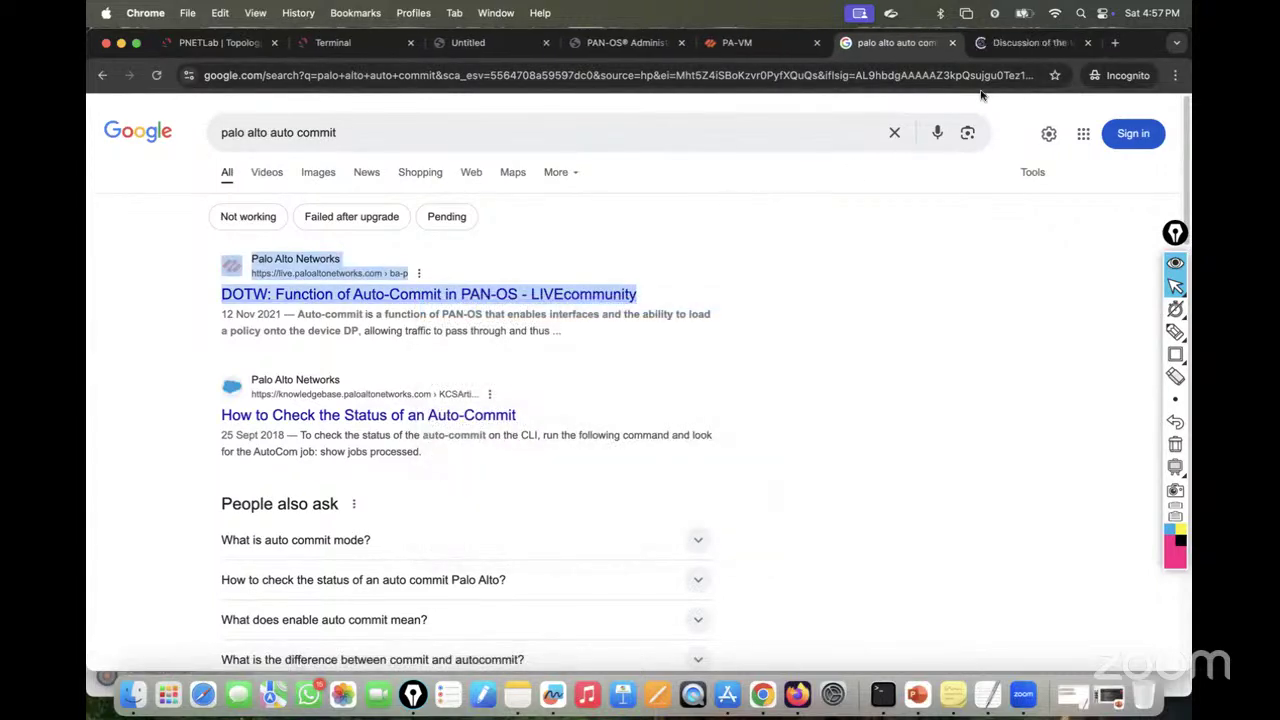
Step: In the auto-commit article, accept cookies, close the sign-in popup, and scroll to 'What Is Auto-Commit?'
click(1022, 42)
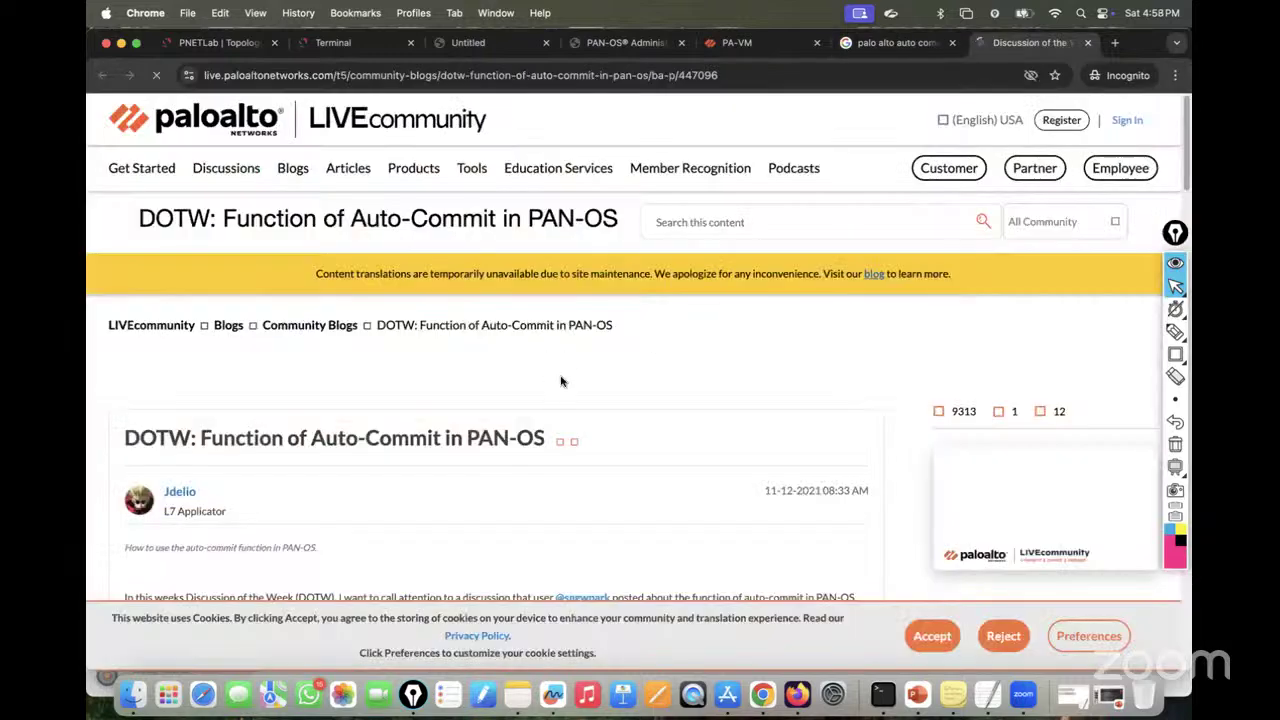
scroll(560, 381, down, 5)
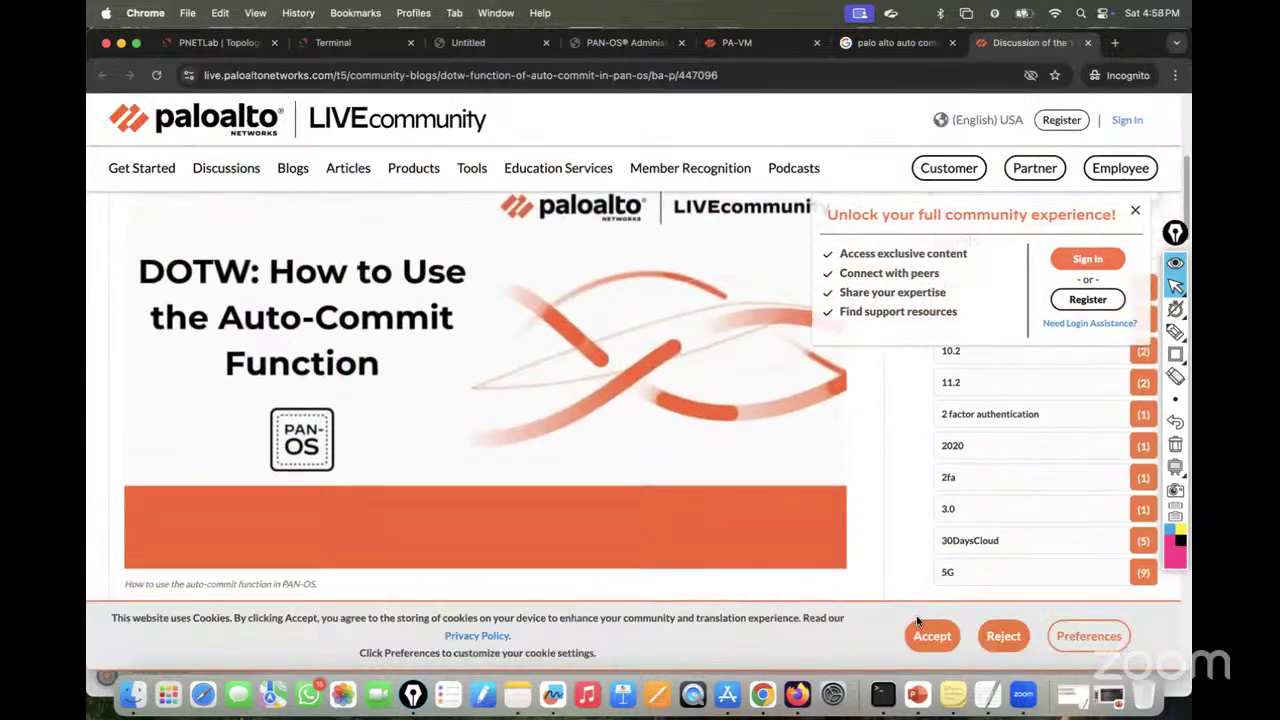
click(930, 635)
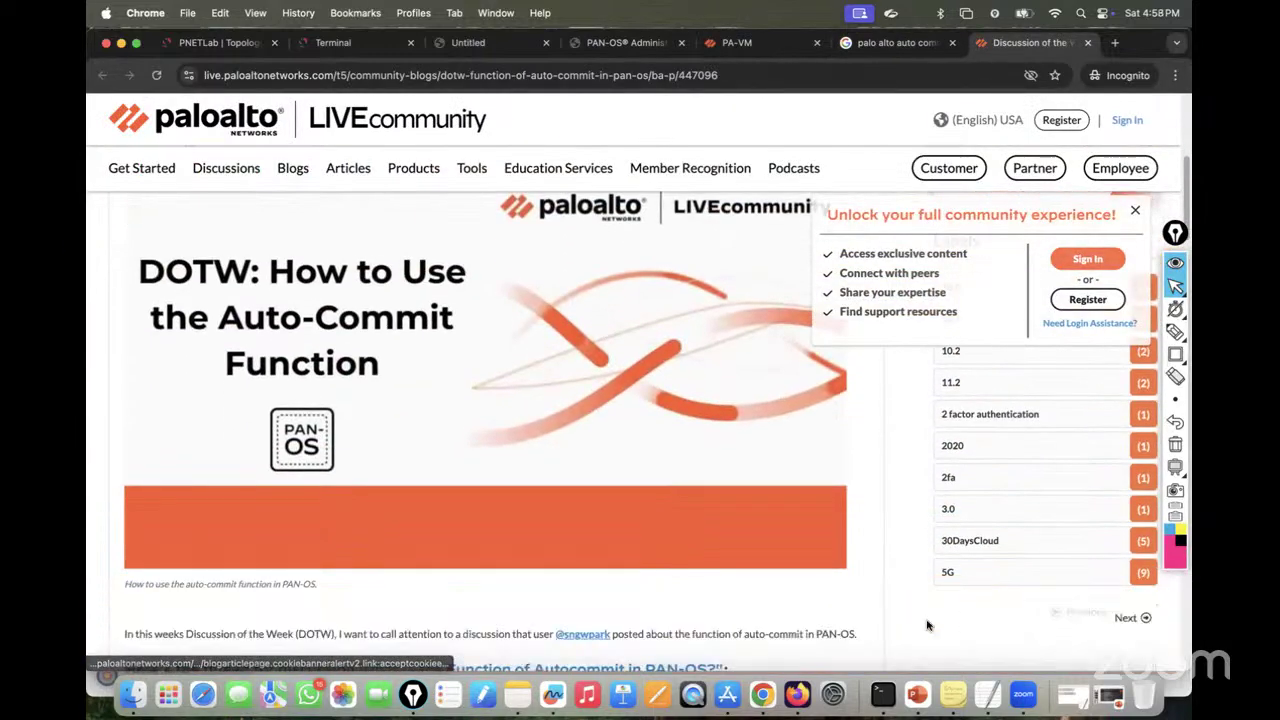
click(1137, 211)
scroll(600, 398, down, 5)
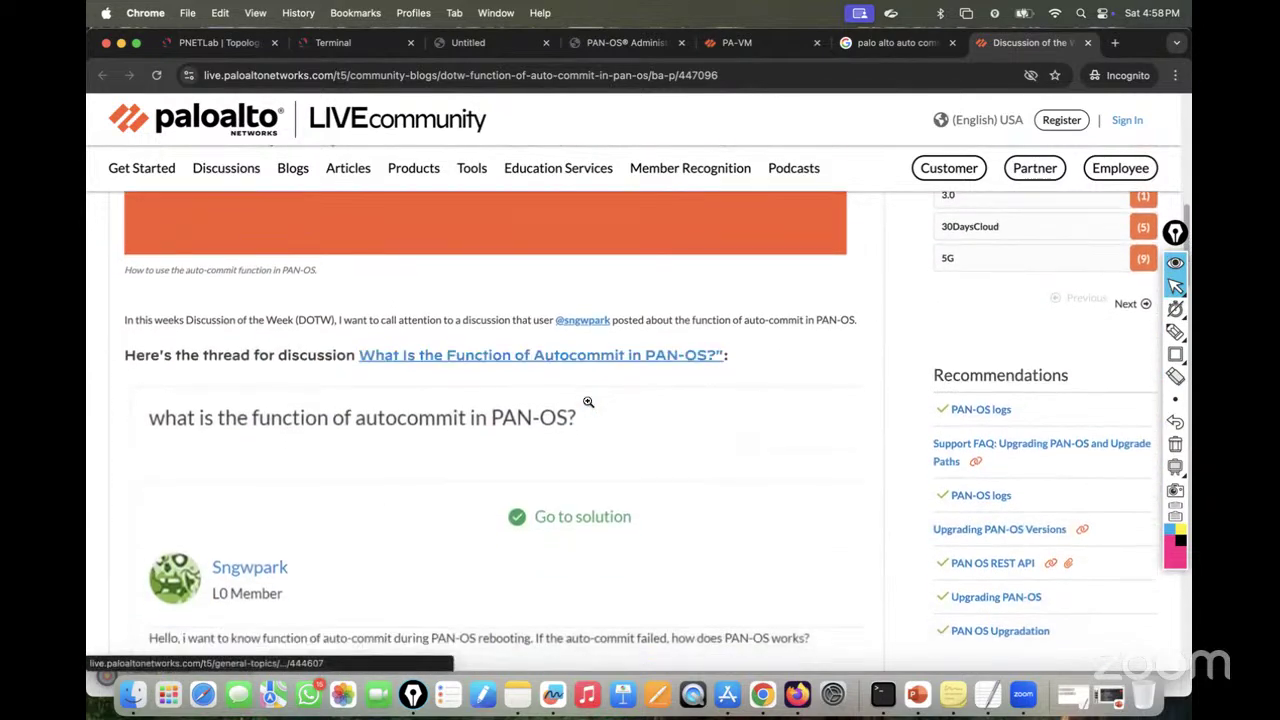
scroll(588, 402, down, 8)
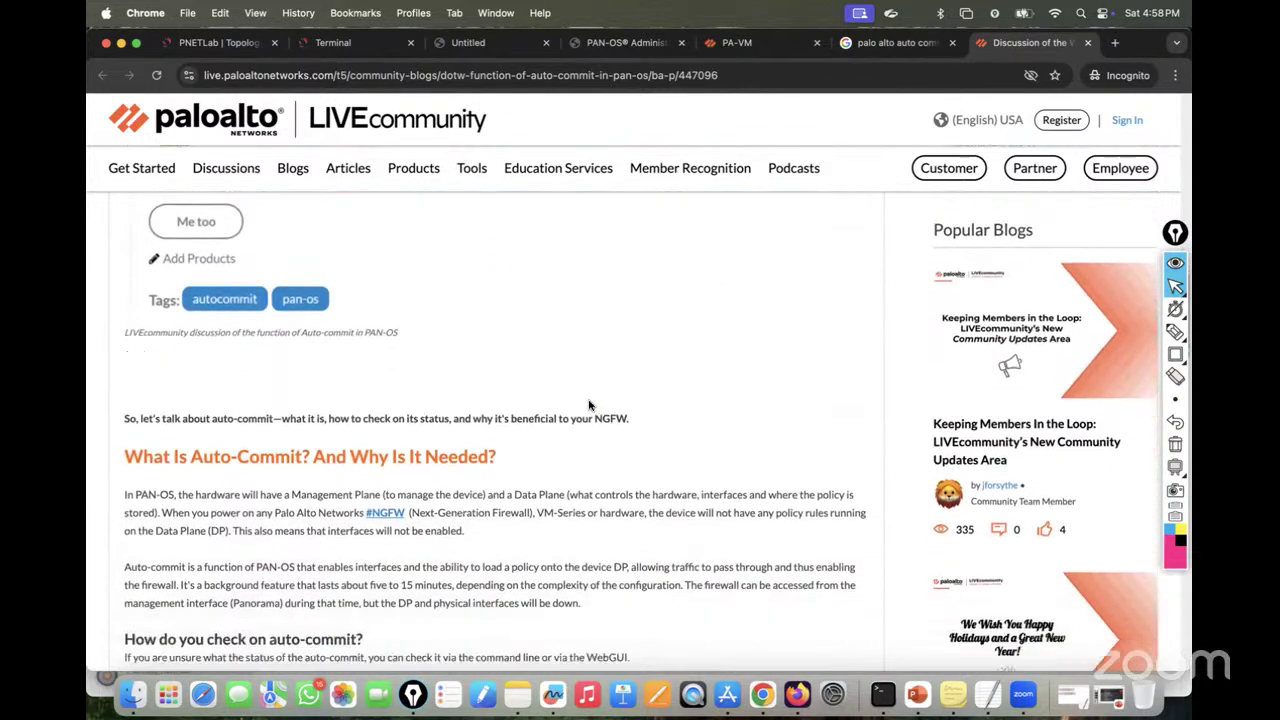
scroll(588, 404, down, 2)
scroll(463, 412, down, 3)
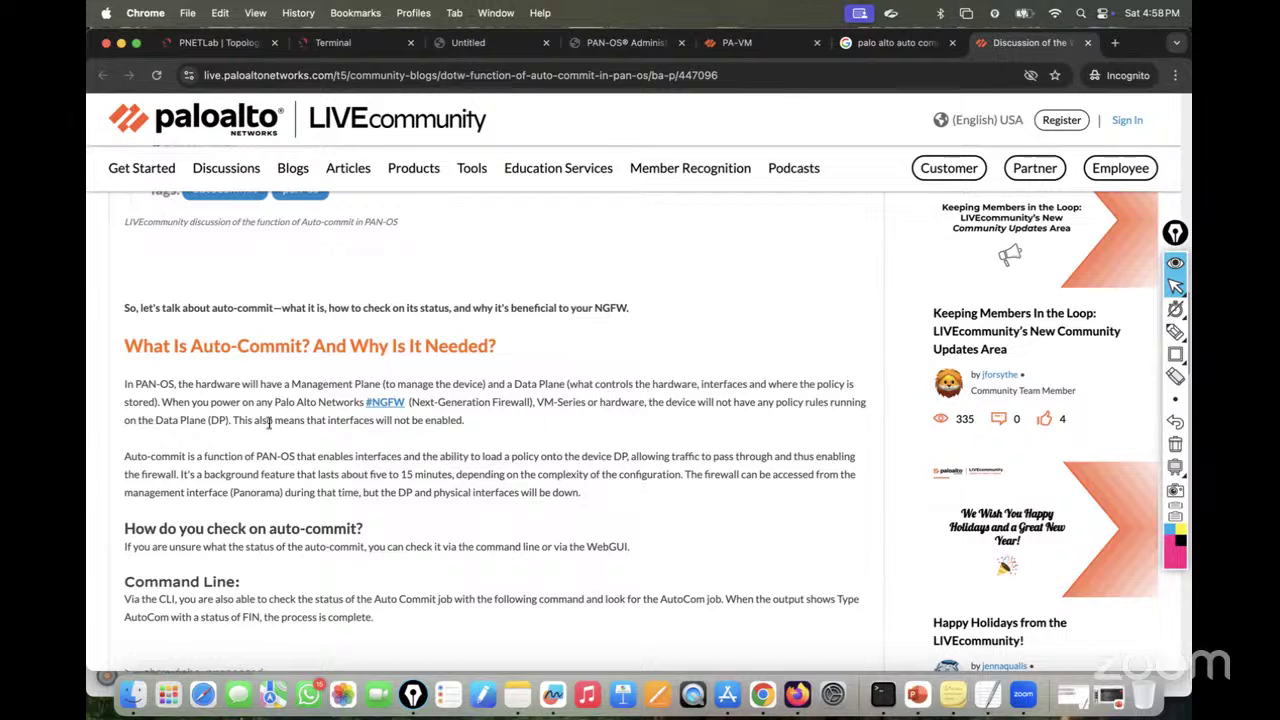
Step: Highlight the article's points on power-on, the Data Plane, policy loading and the 5–15 minute duration
drag(163, 402, 291, 402)
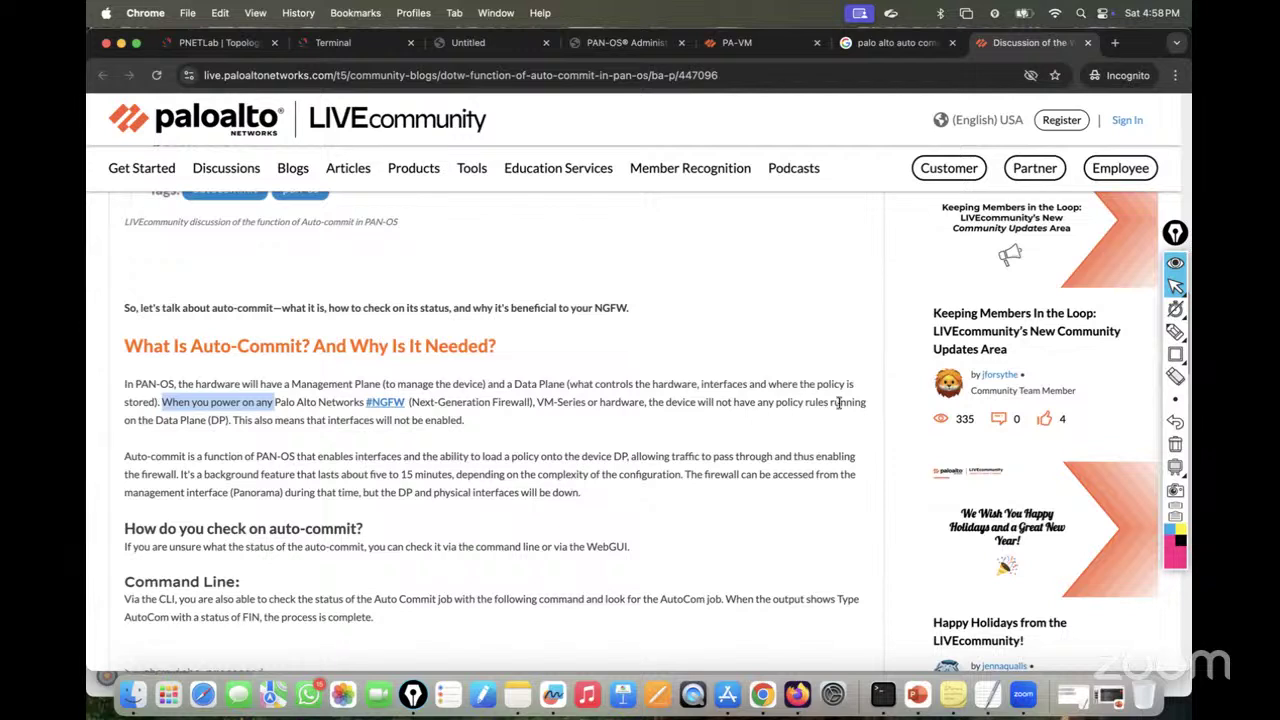
drag(230, 421, 184, 424)
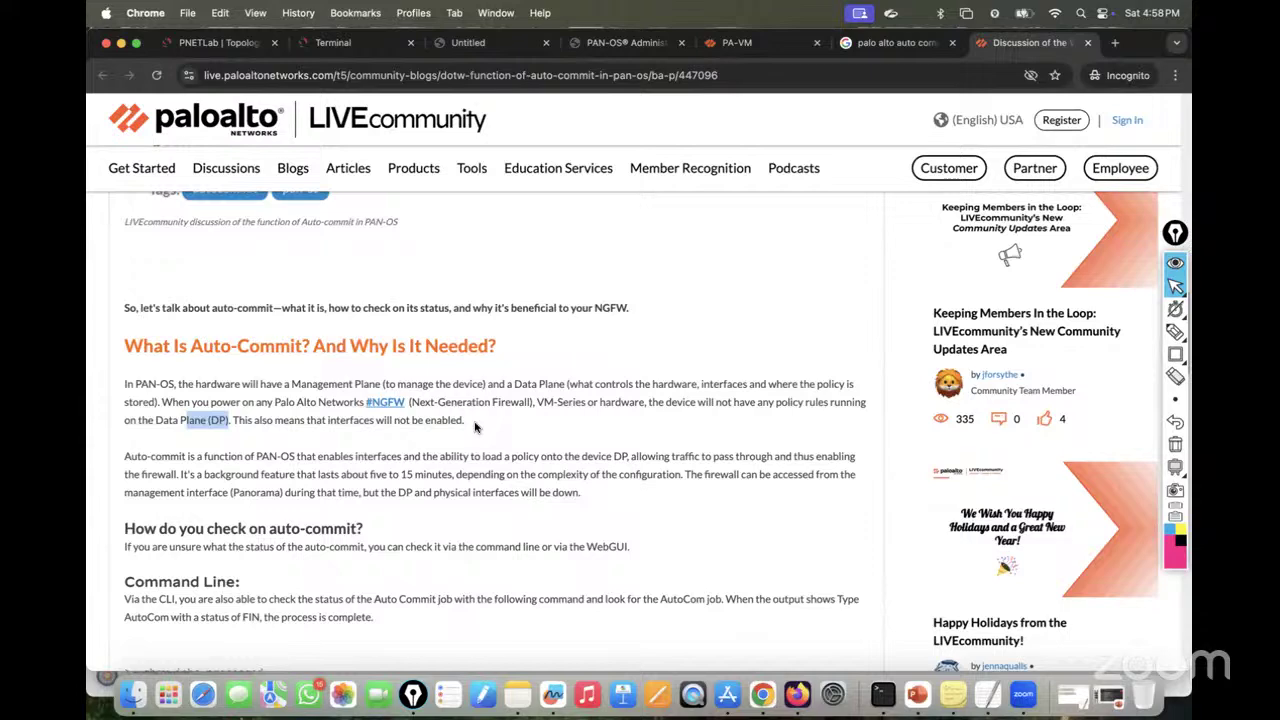
scroll(475, 427, down, 2)
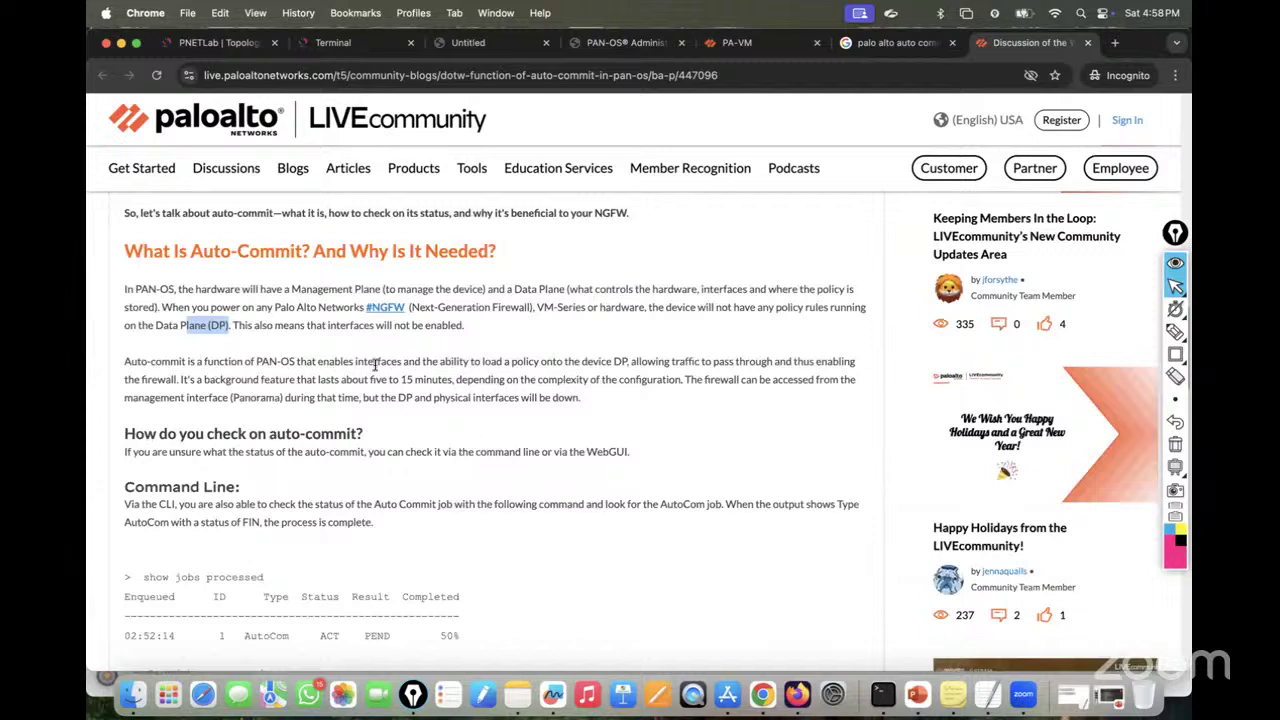
drag(375, 366, 488, 370)
click(555, 362)
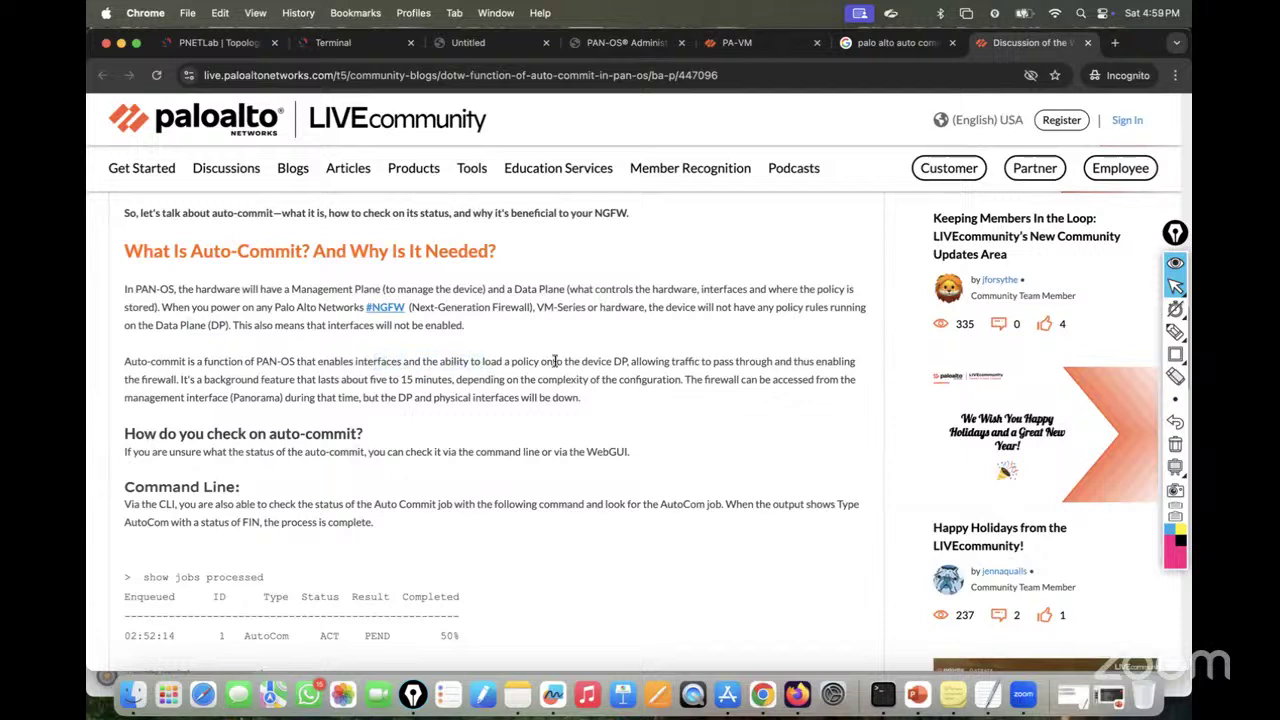
drag(628, 363, 482, 364)
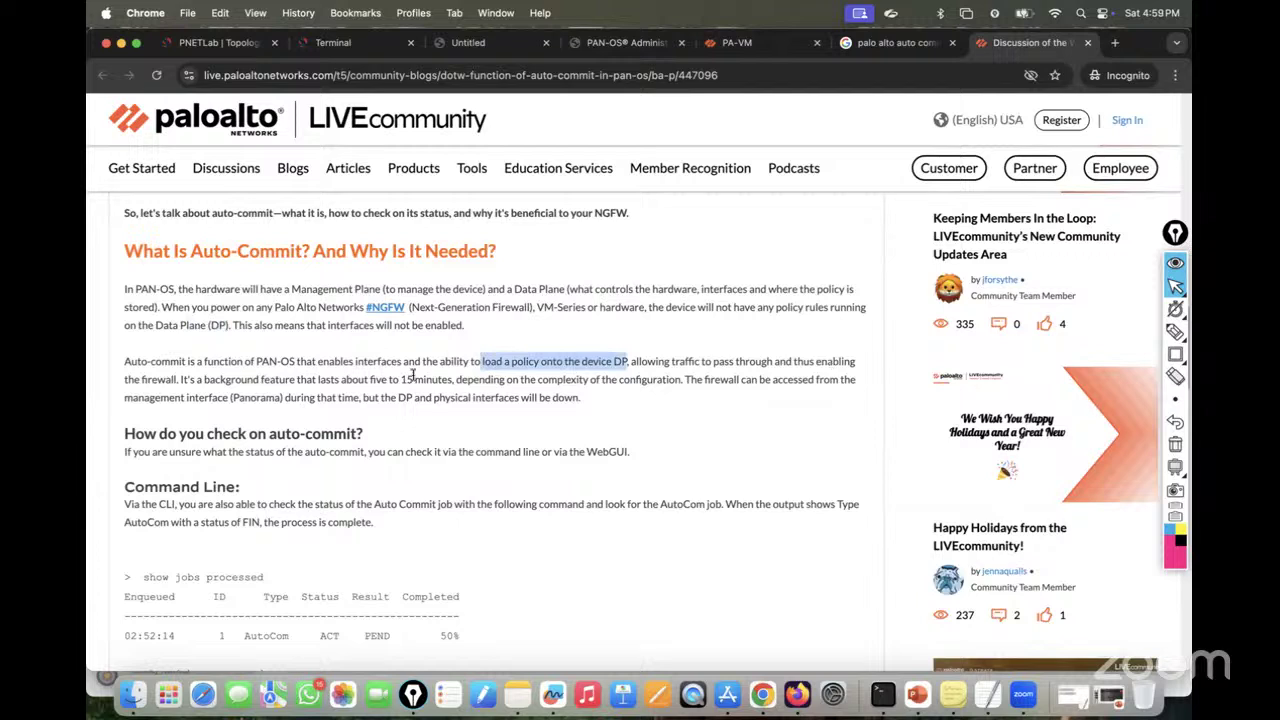
drag(182, 380, 366, 379)
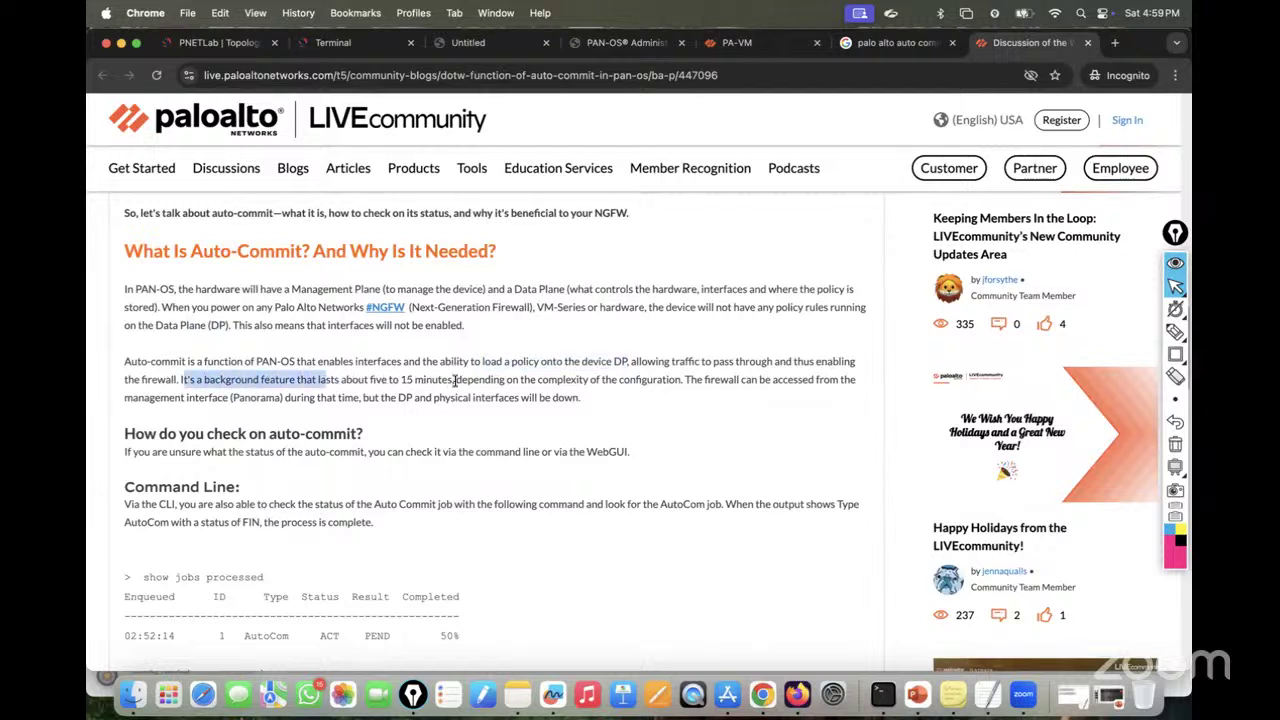
drag(455, 380, 305, 380)
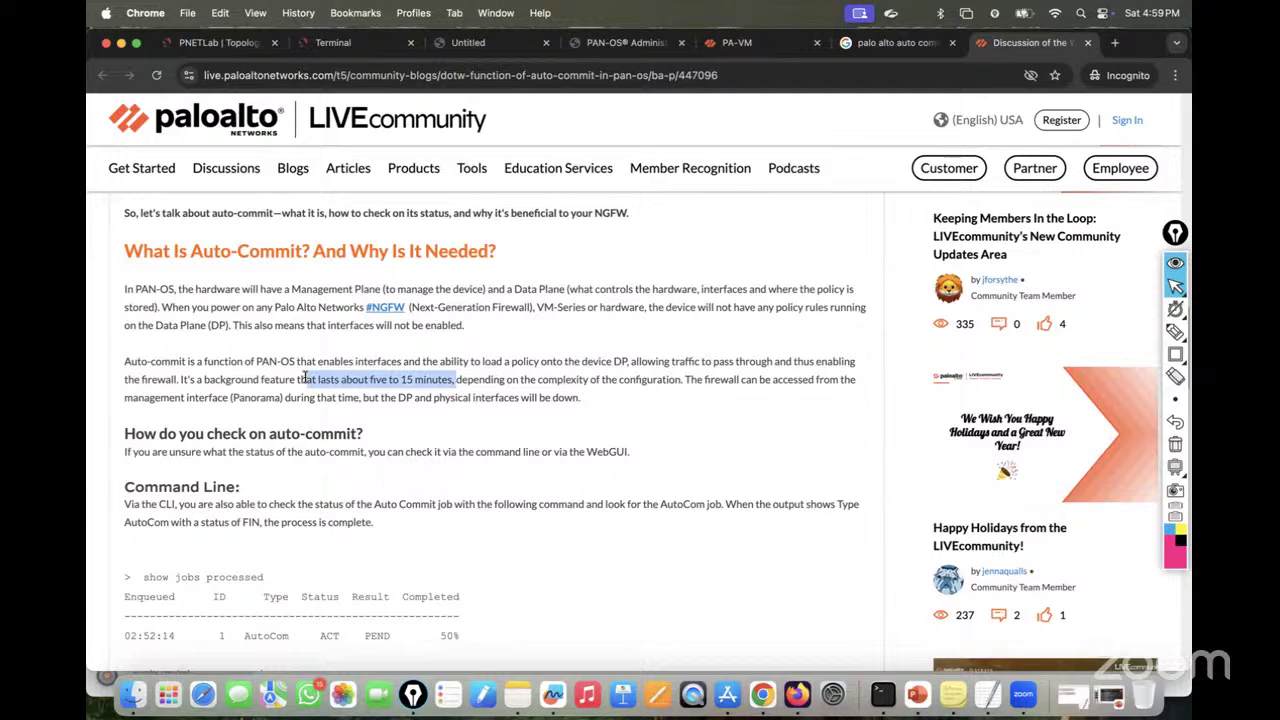
drag(305, 380, 308, 380)
Step: Highlight the notes on configuration complexity, Panorama and DP interfaces going down, then finish and close the article
click(343, 47)
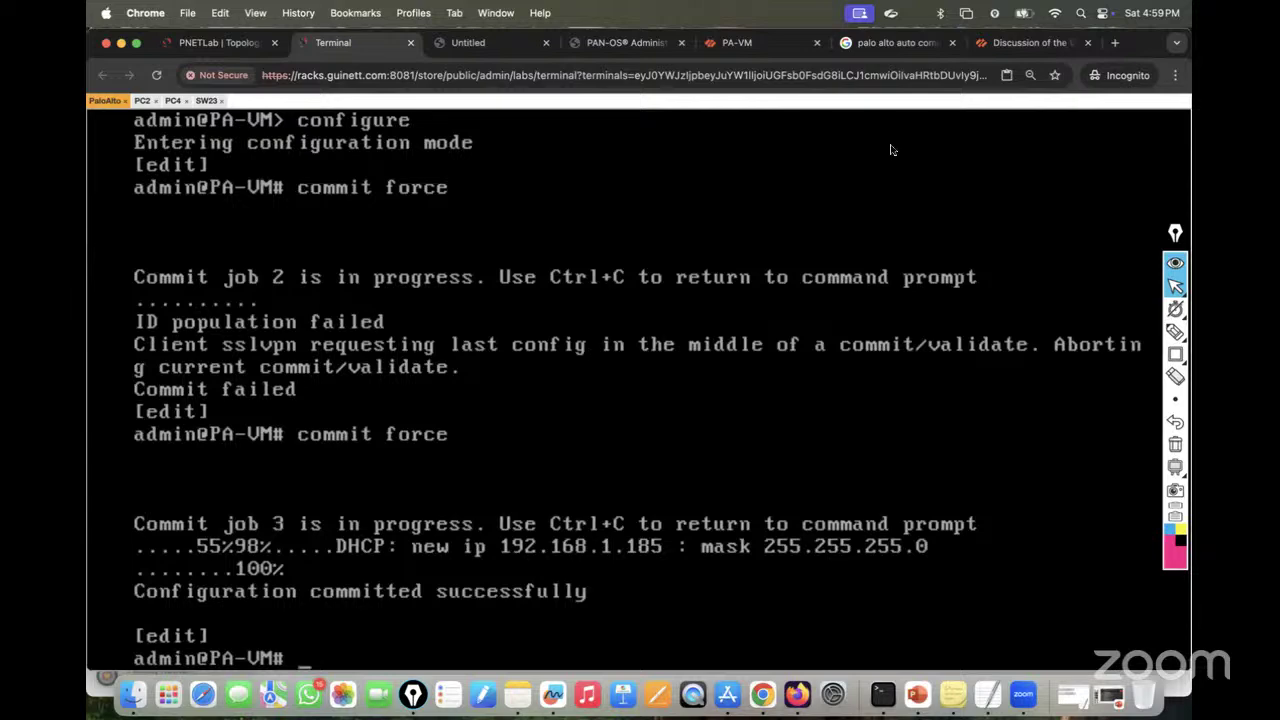
click(1014, 43)
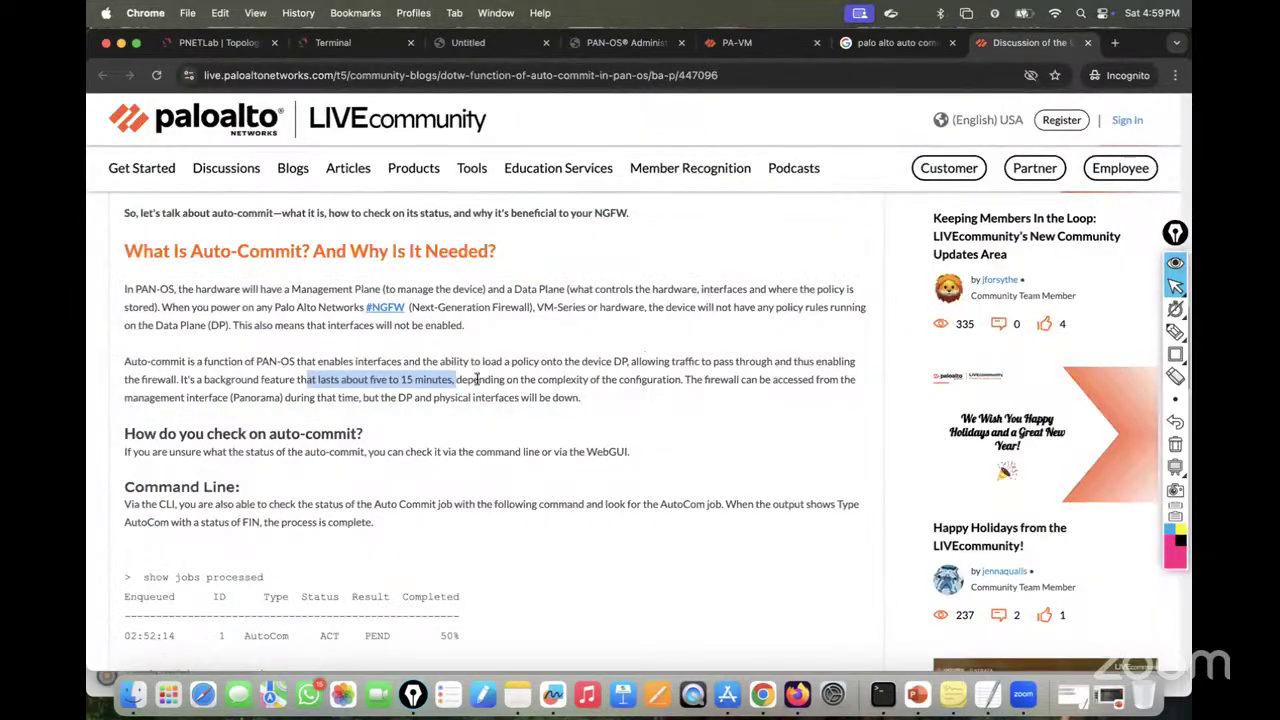
drag(478, 379, 558, 380)
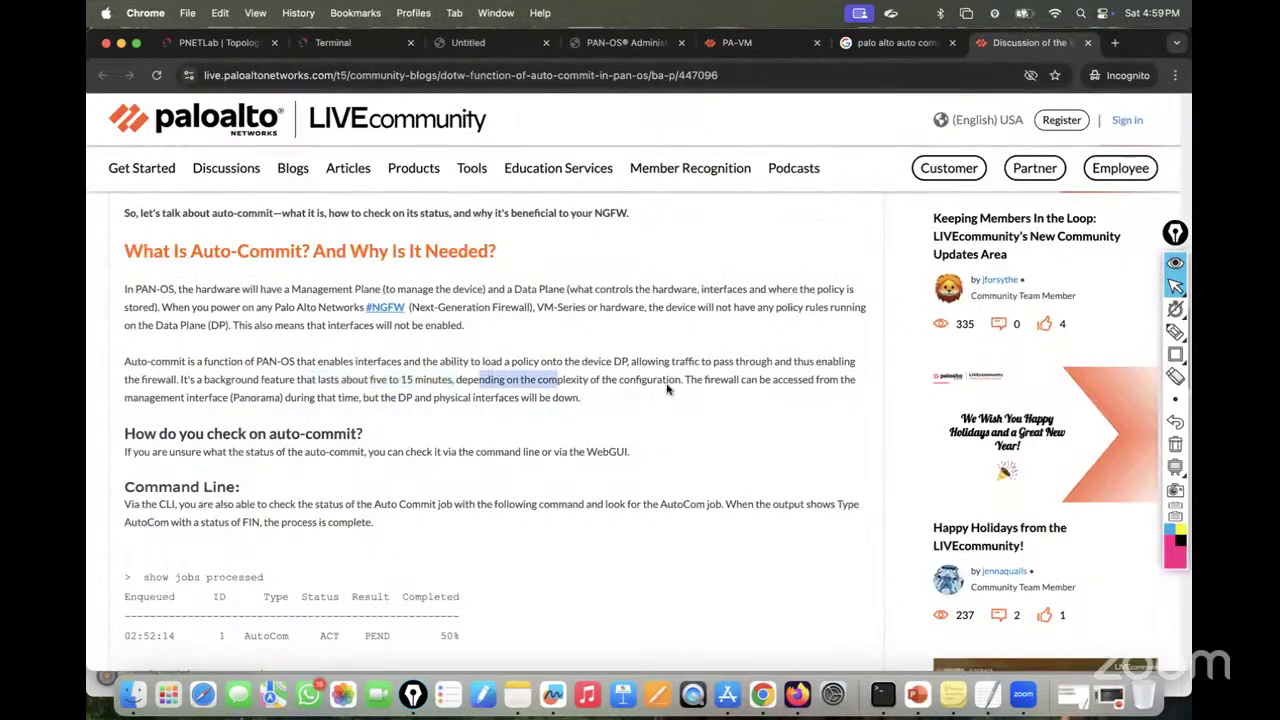
click(177, 400)
drag(247, 400, 490, 398)
click(405, 408)
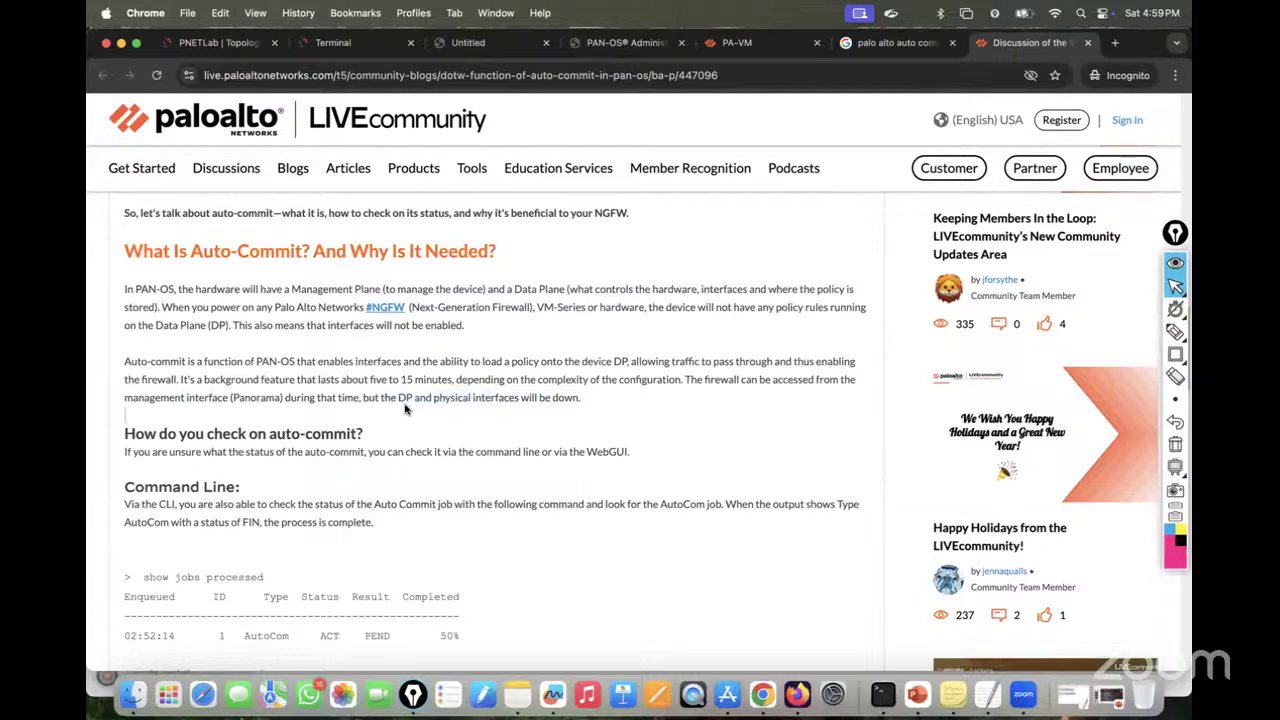
drag(582, 398, 392, 398)
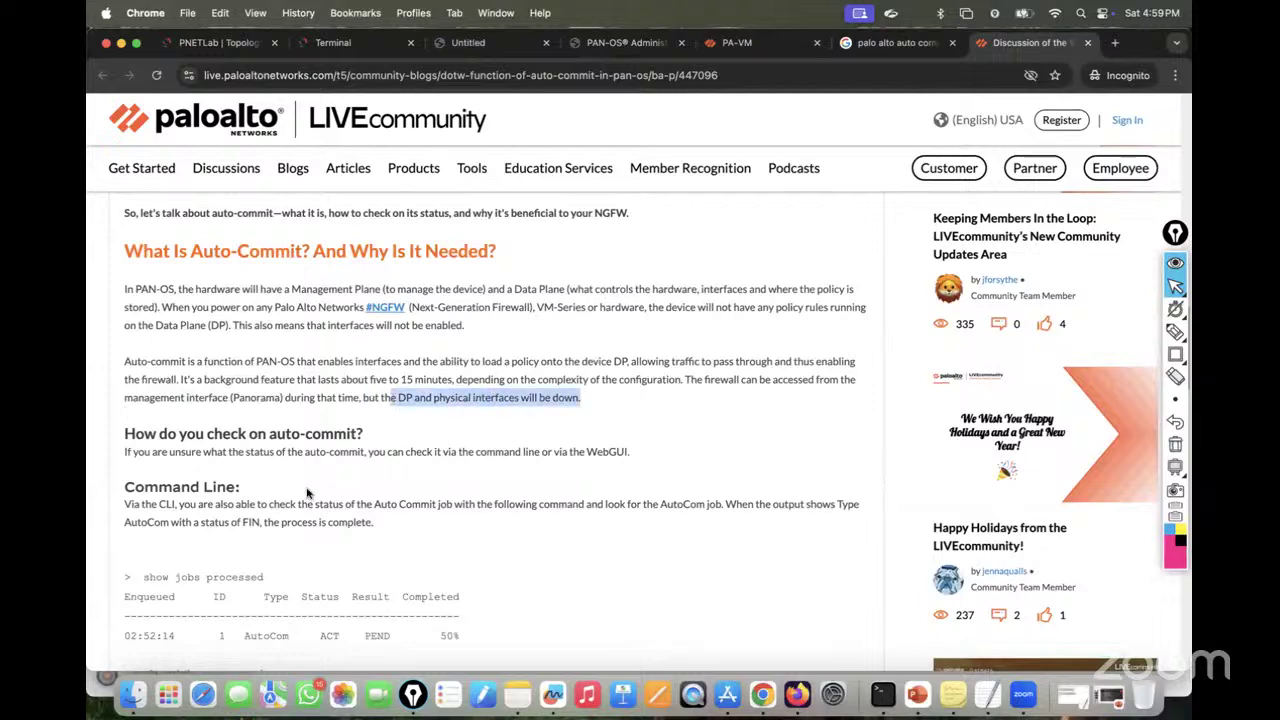
scroll(178, 457, down, 5)
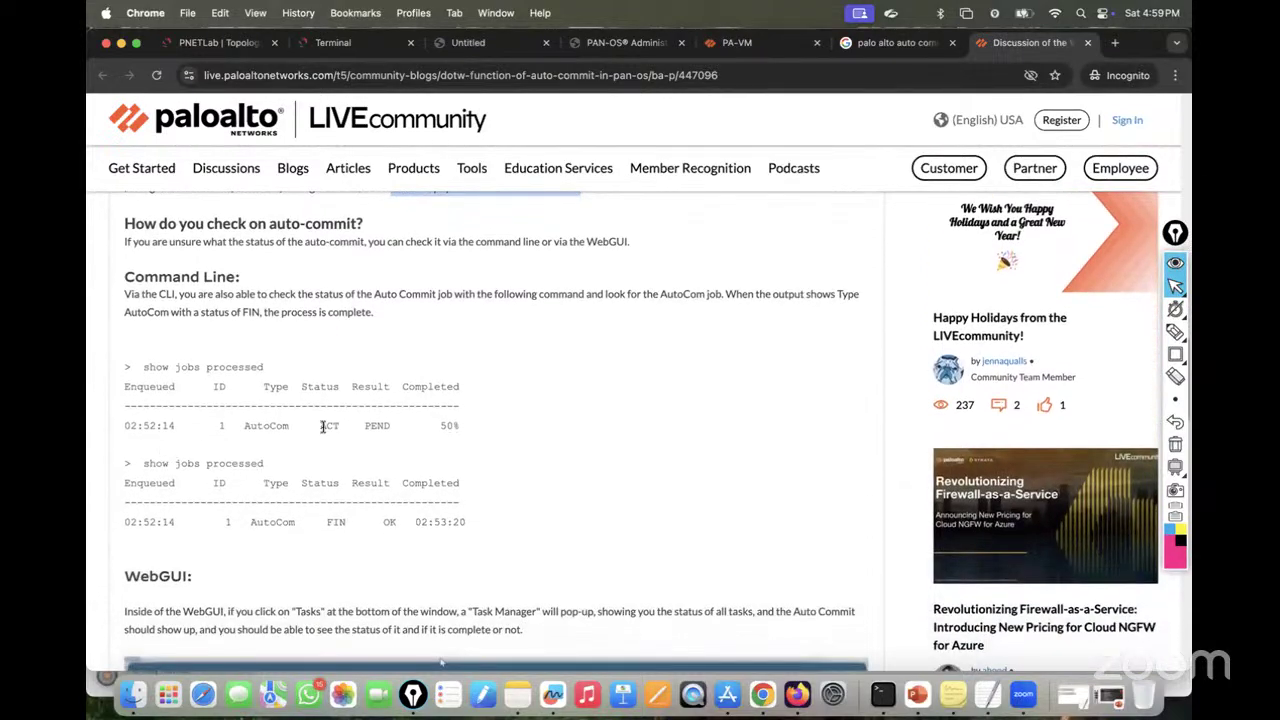
scroll(346, 451, down, 7)
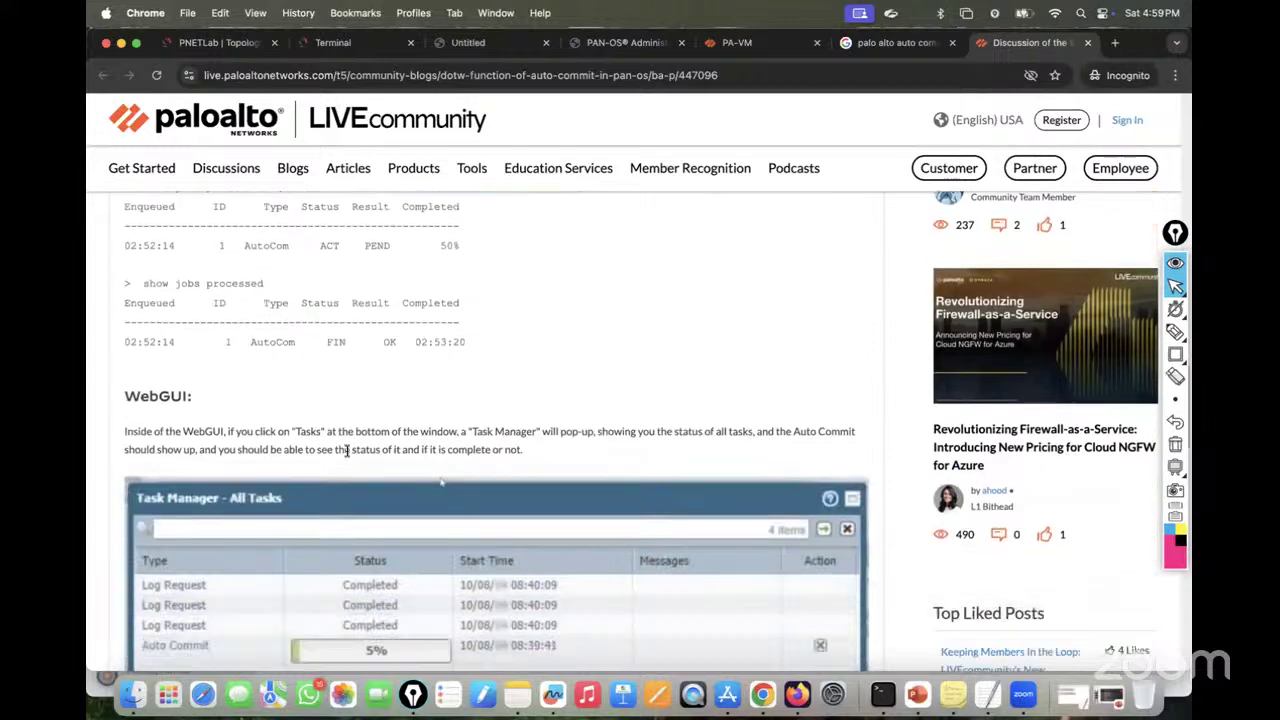
scroll(328, 436, down, 13)
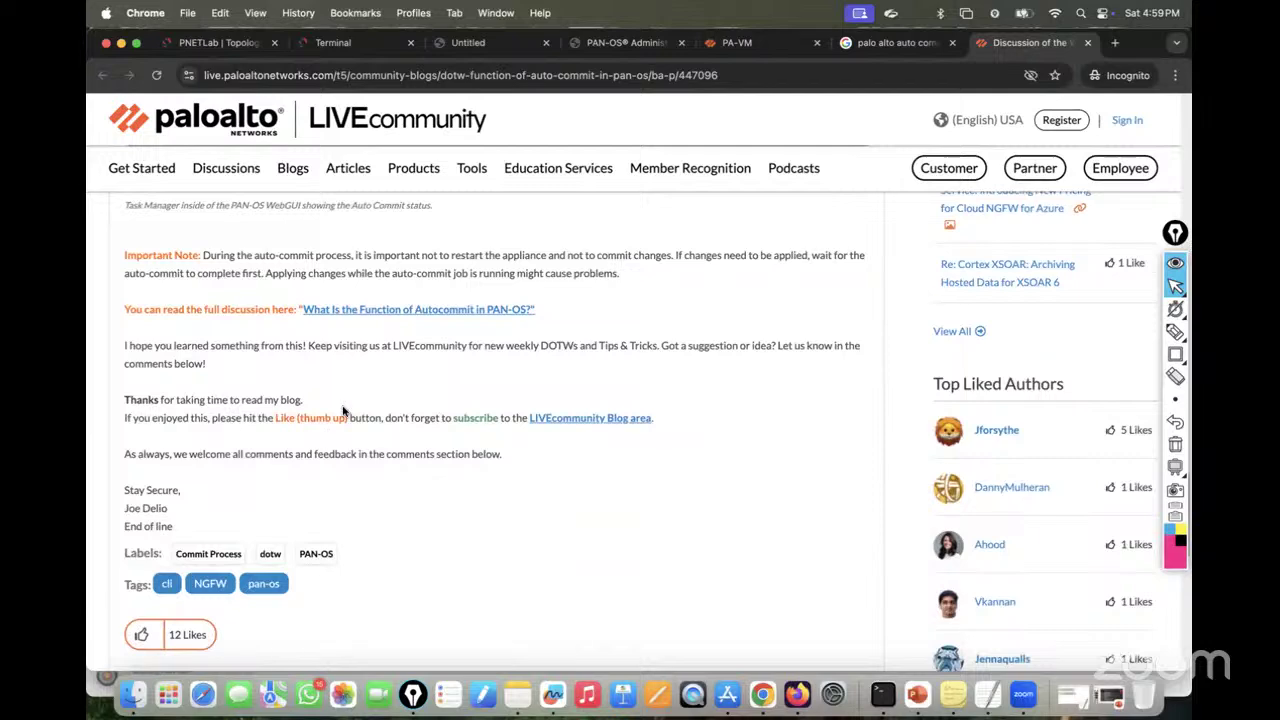
click(1089, 43)
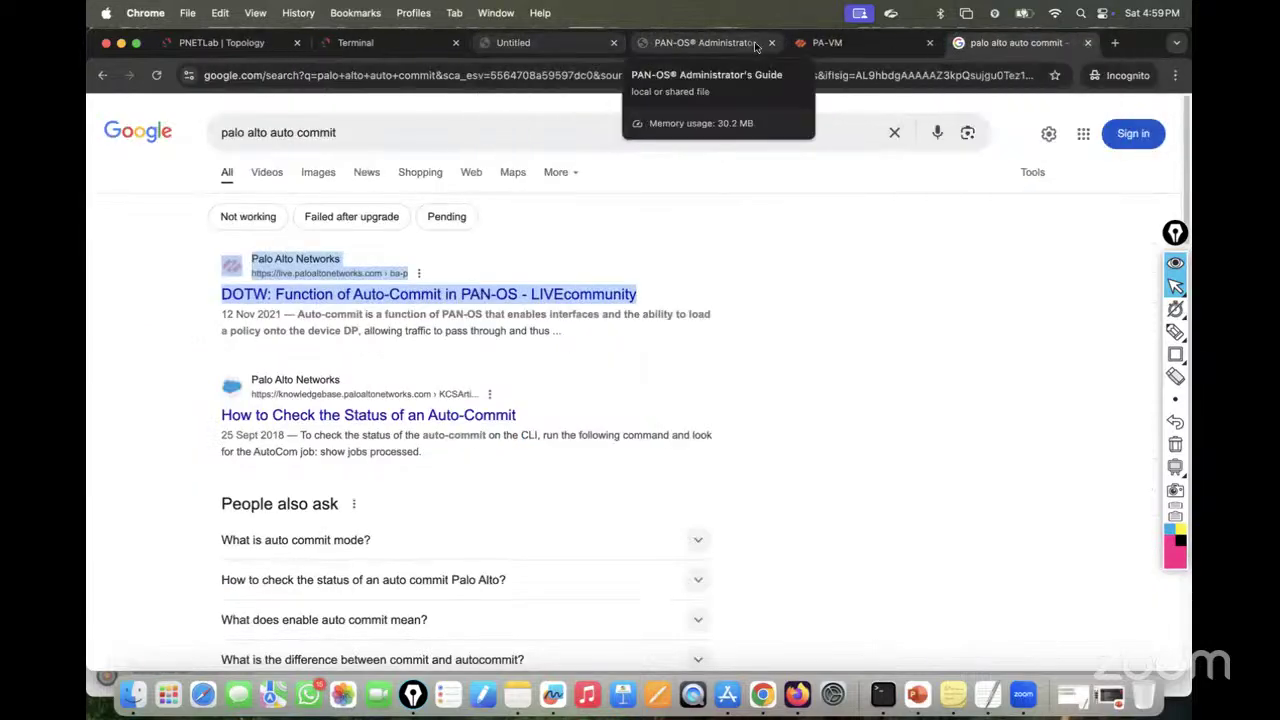
Step: On the PA-VM console, exit configuration mode and run 'show jobs all'
click(1088, 44)
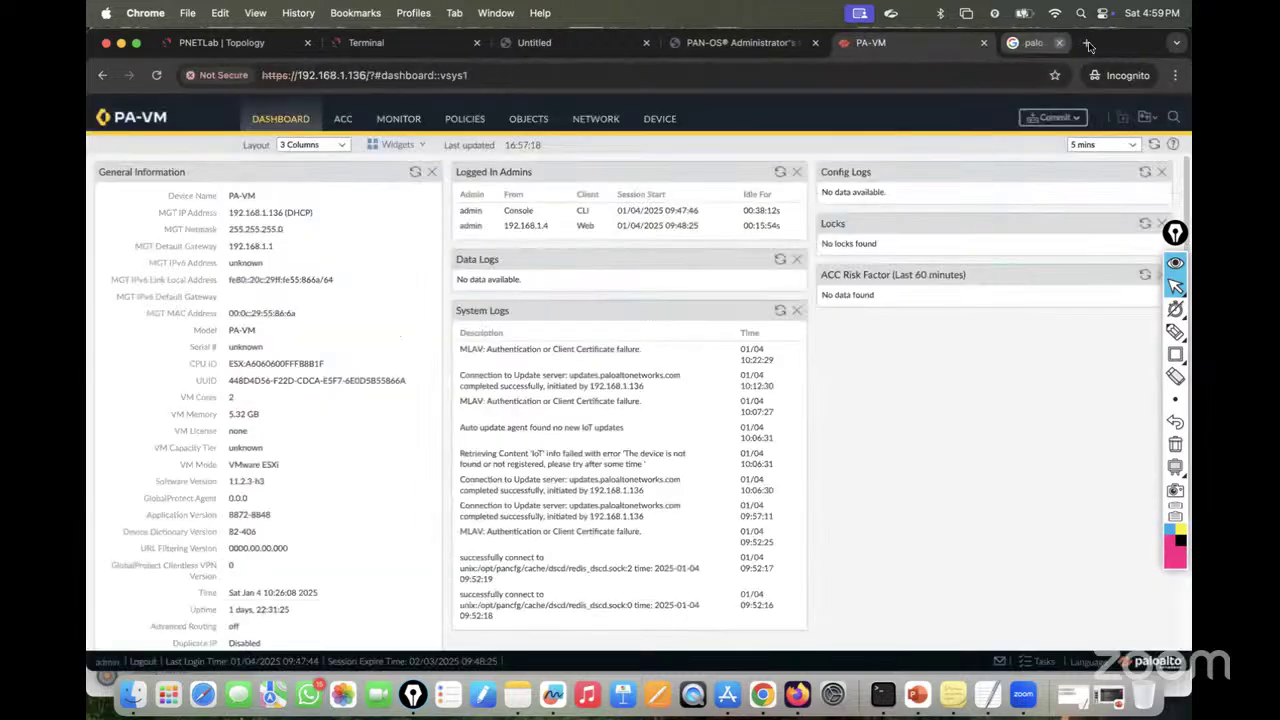
click(384, 40)
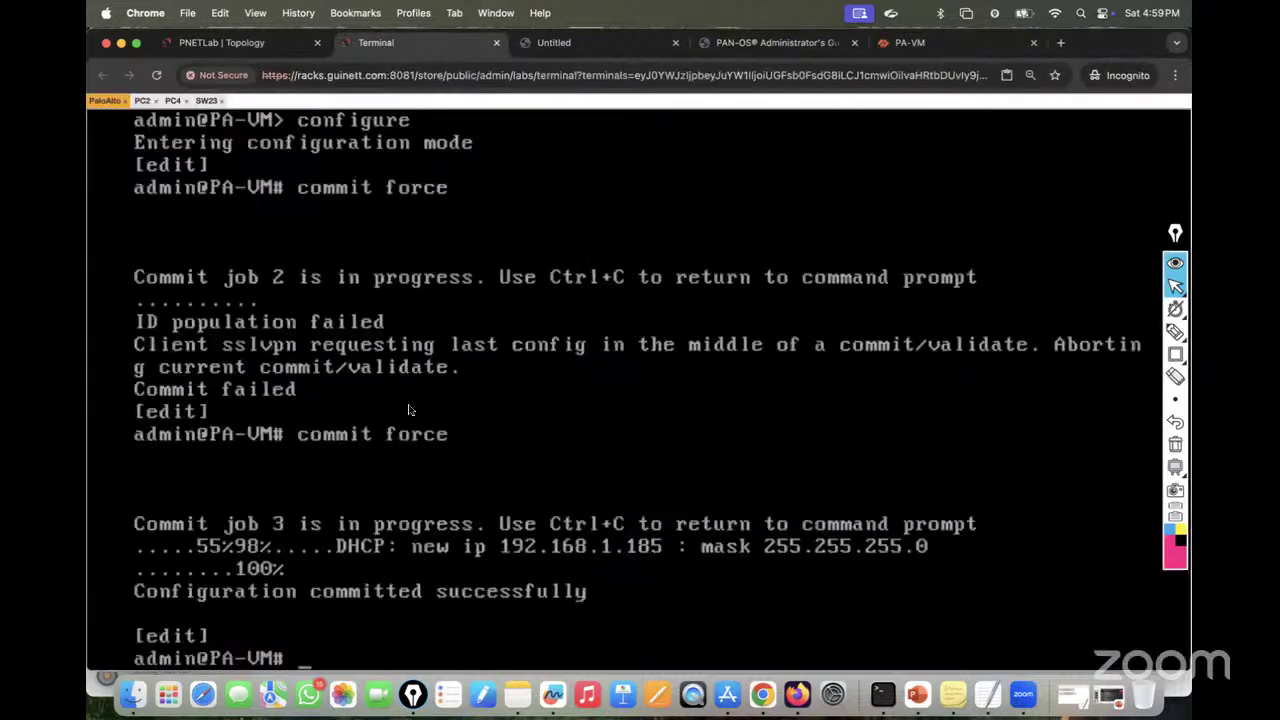
text(exit)
key(Return)
key(Return)
key(Return)
key(Up)
key(Up)
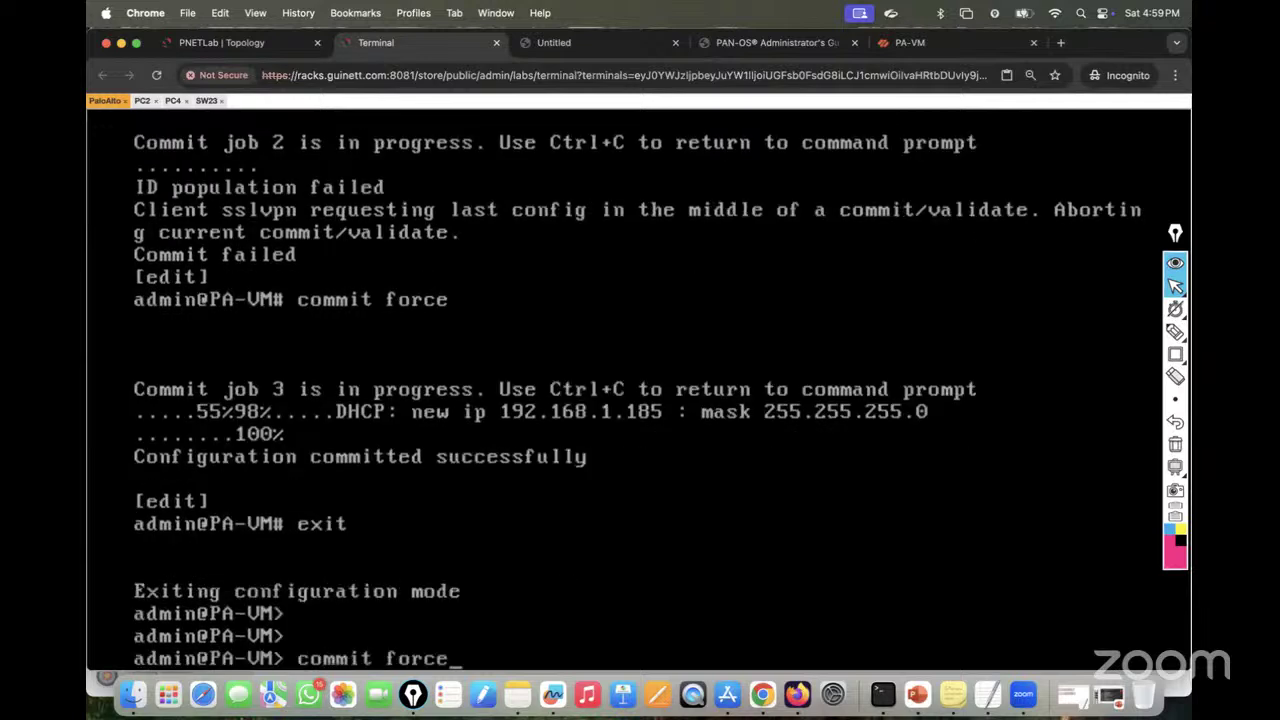
key(Up)
key(Up)
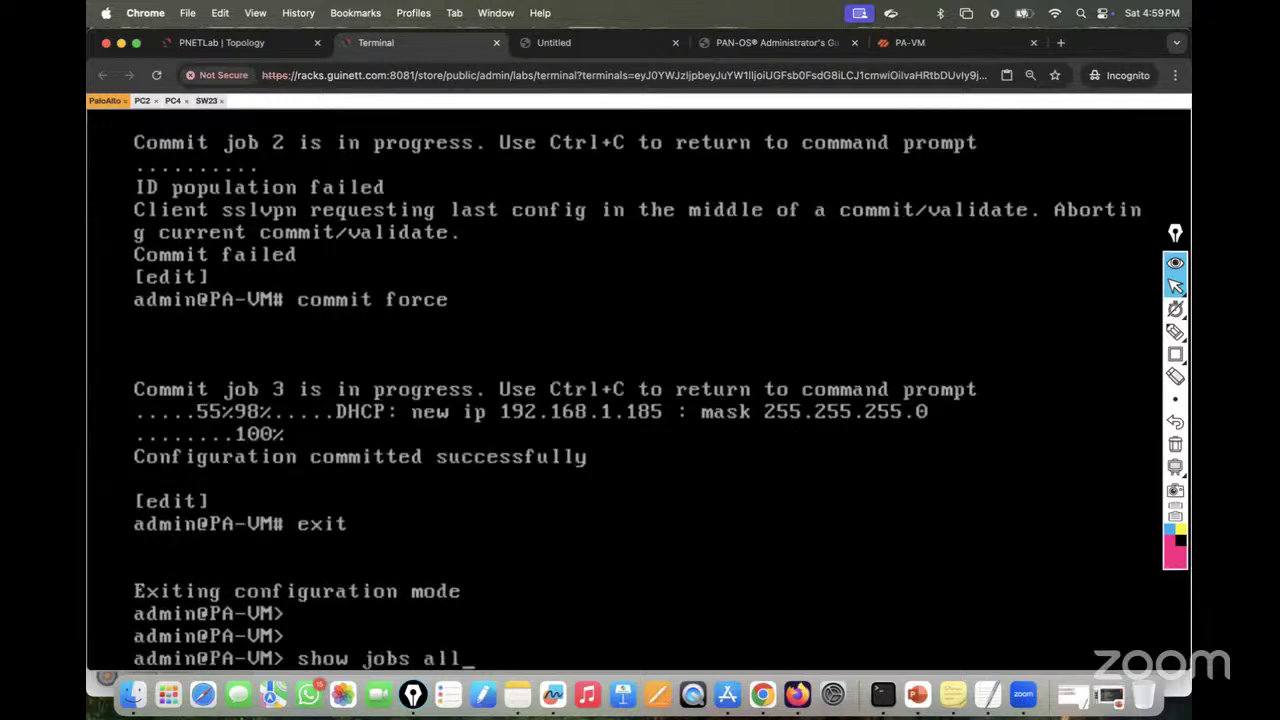
key(Return)
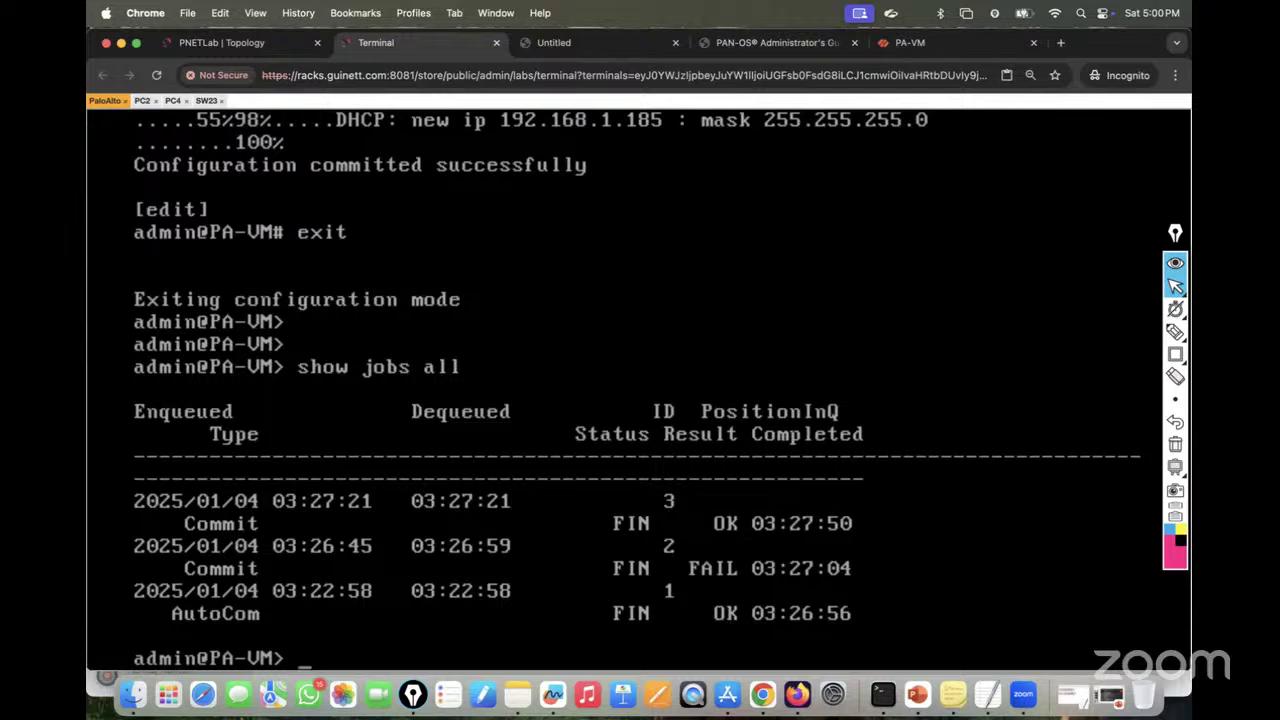
Step: Run 'show system info' to confirm the management IP 192.168.1.185
text(show sys)
key(question)
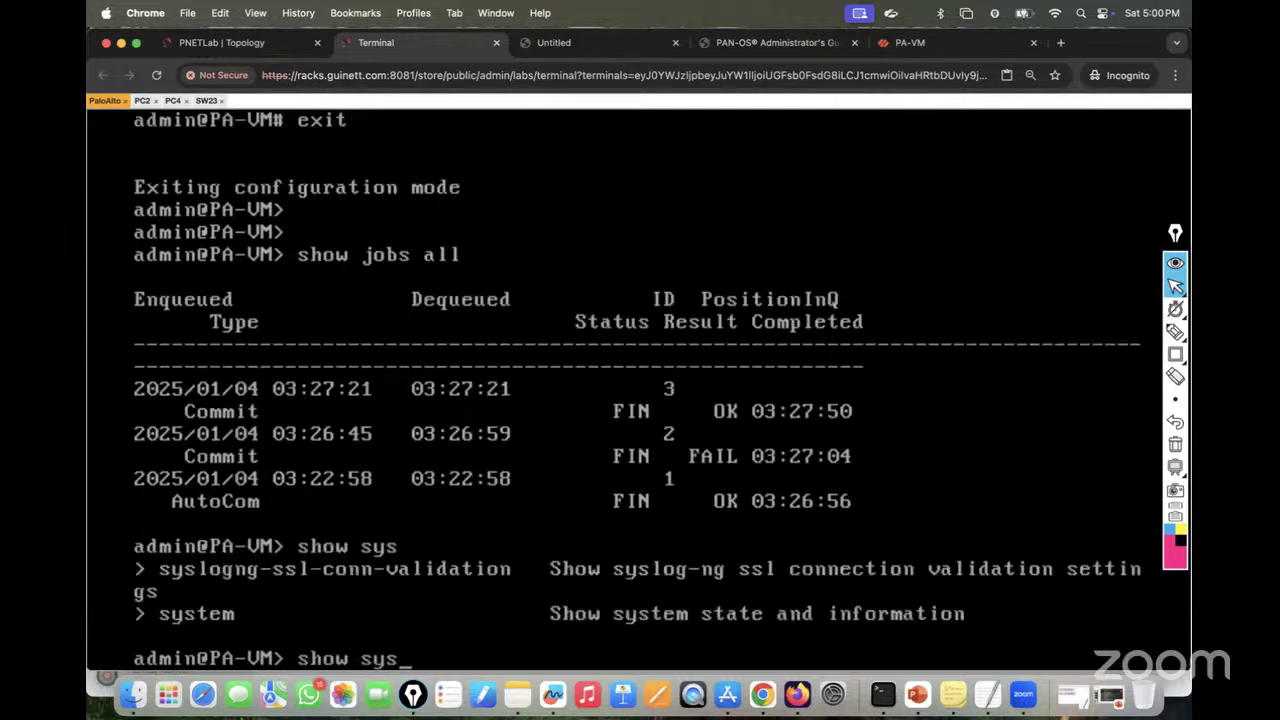
text(tem info)
key(Return)
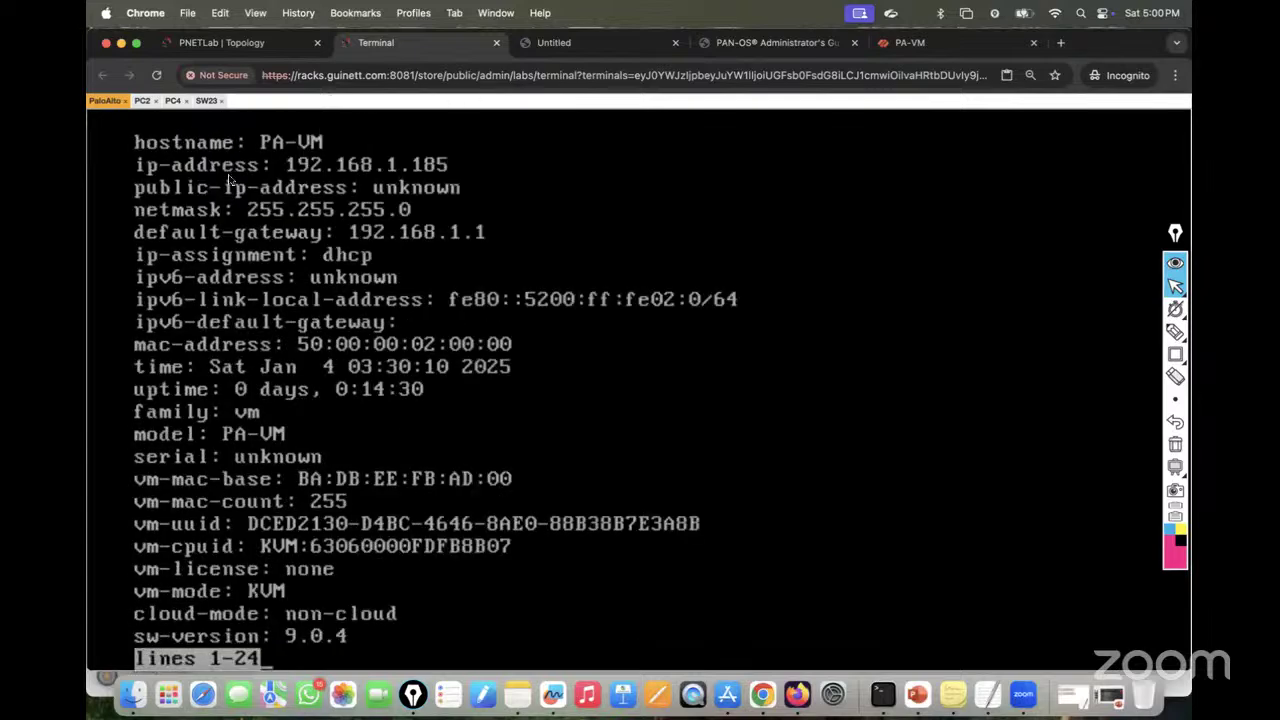
click(220, 43)
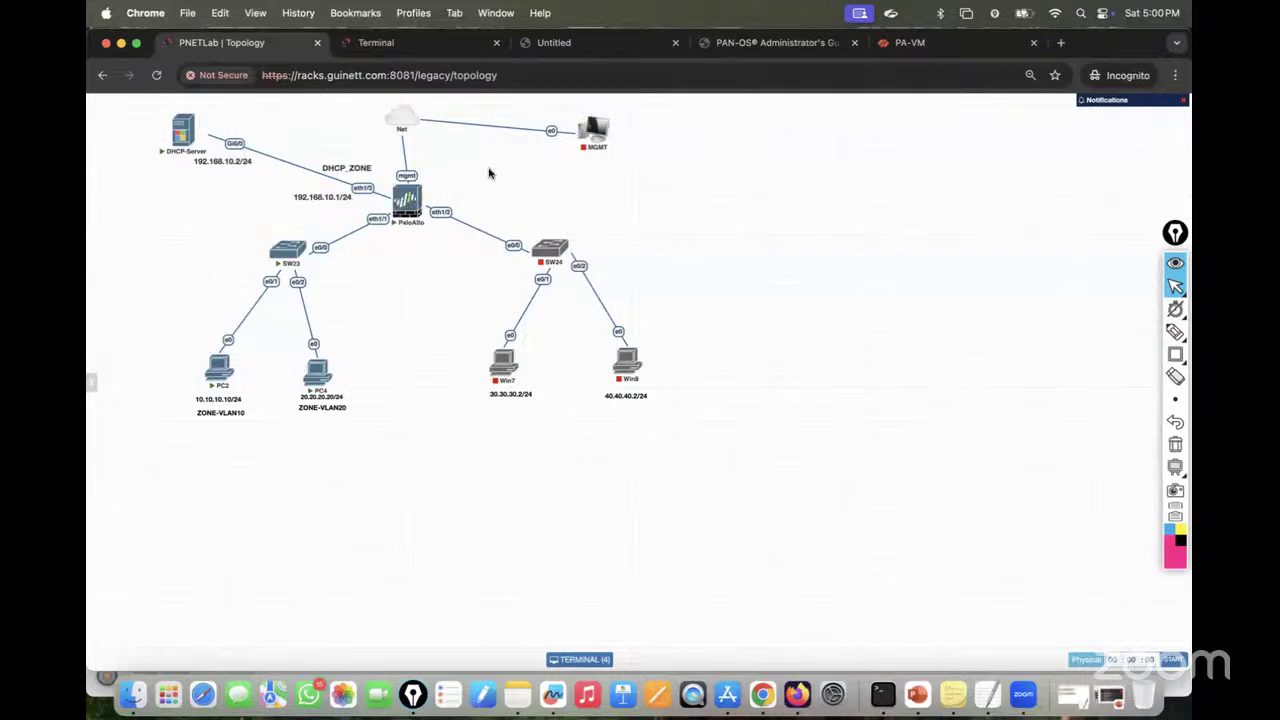
mouse_move(605, 130)
mouse_move(433, 193)
mouse_move(427, 126)
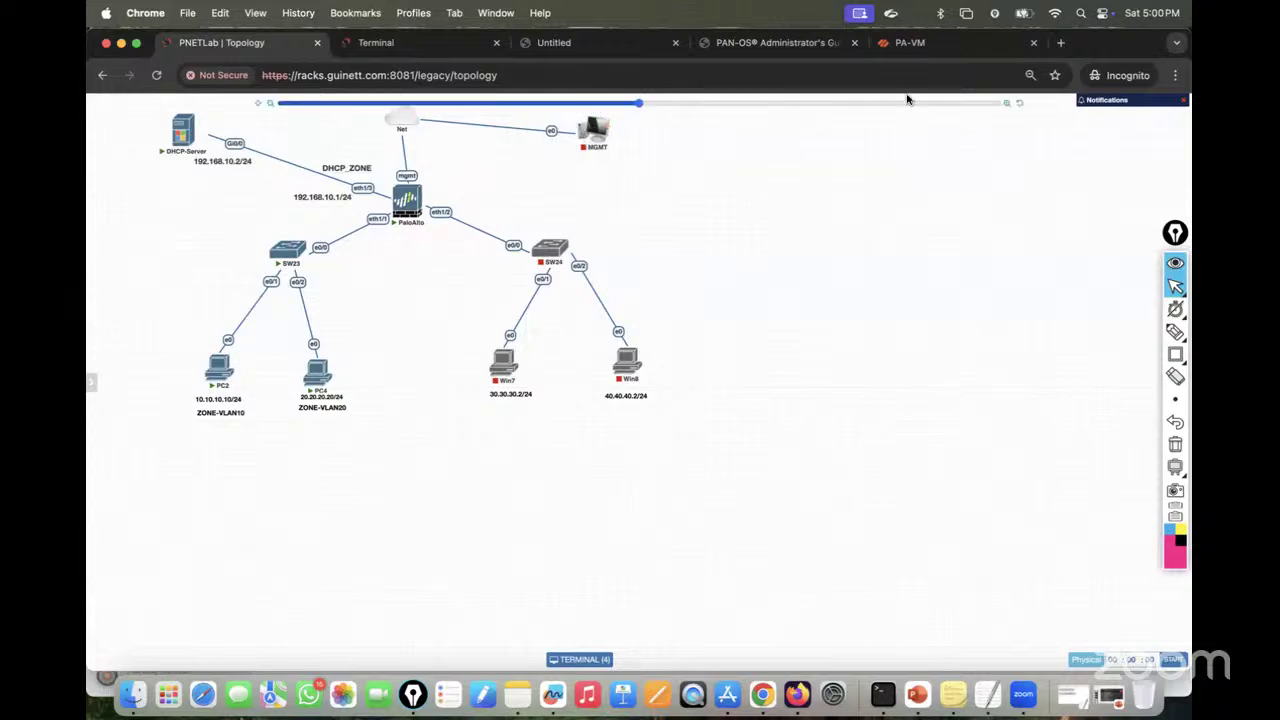
click(1060, 43)
text(https://googel.co)
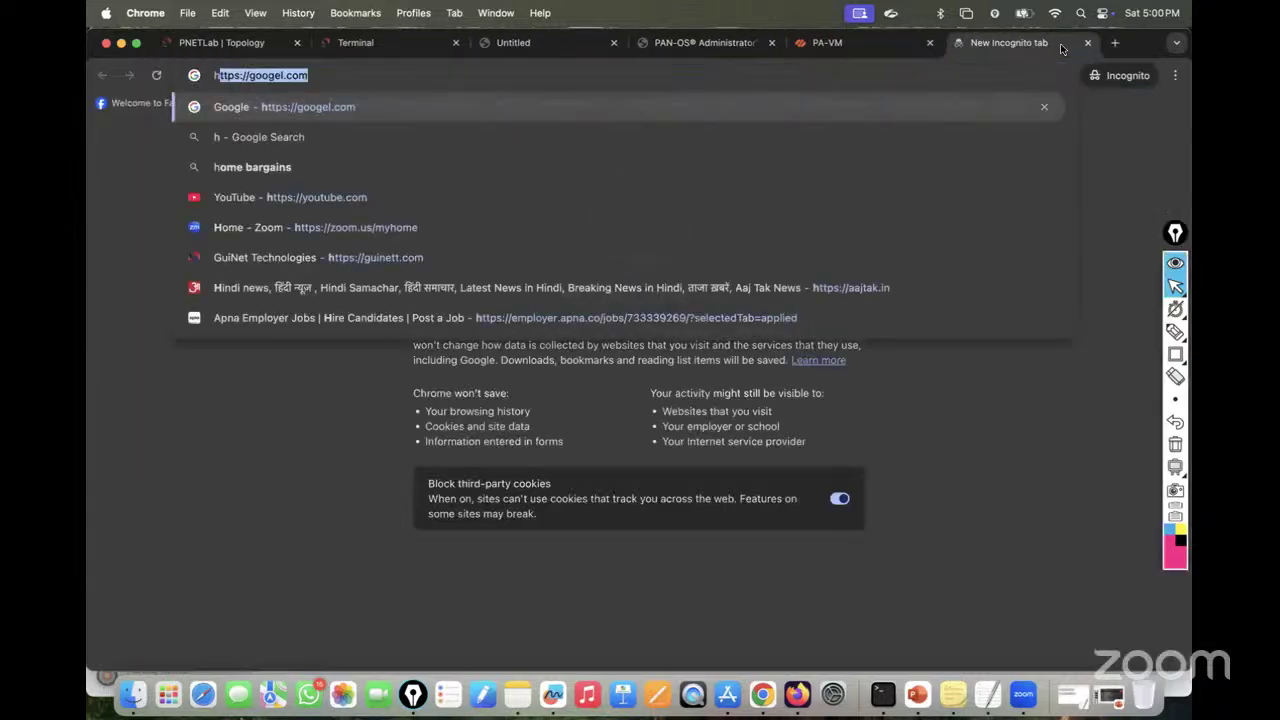
key(BackSpace)
key(BackSpace)
key(BackSpace)
key(BackSpace)
key(BackSpace)
key(BackSpace)
key(BackSpace)
key(BackSpace)
key(BackSpace)
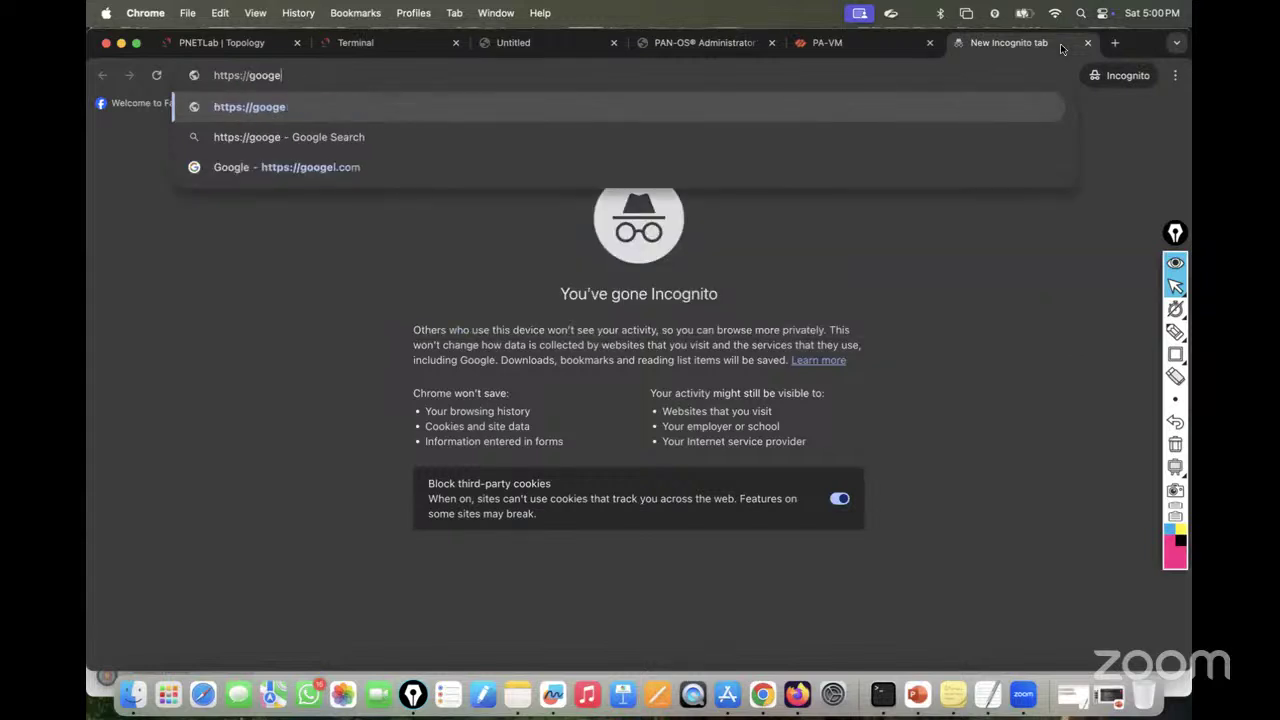
text(192.168.1.1856)
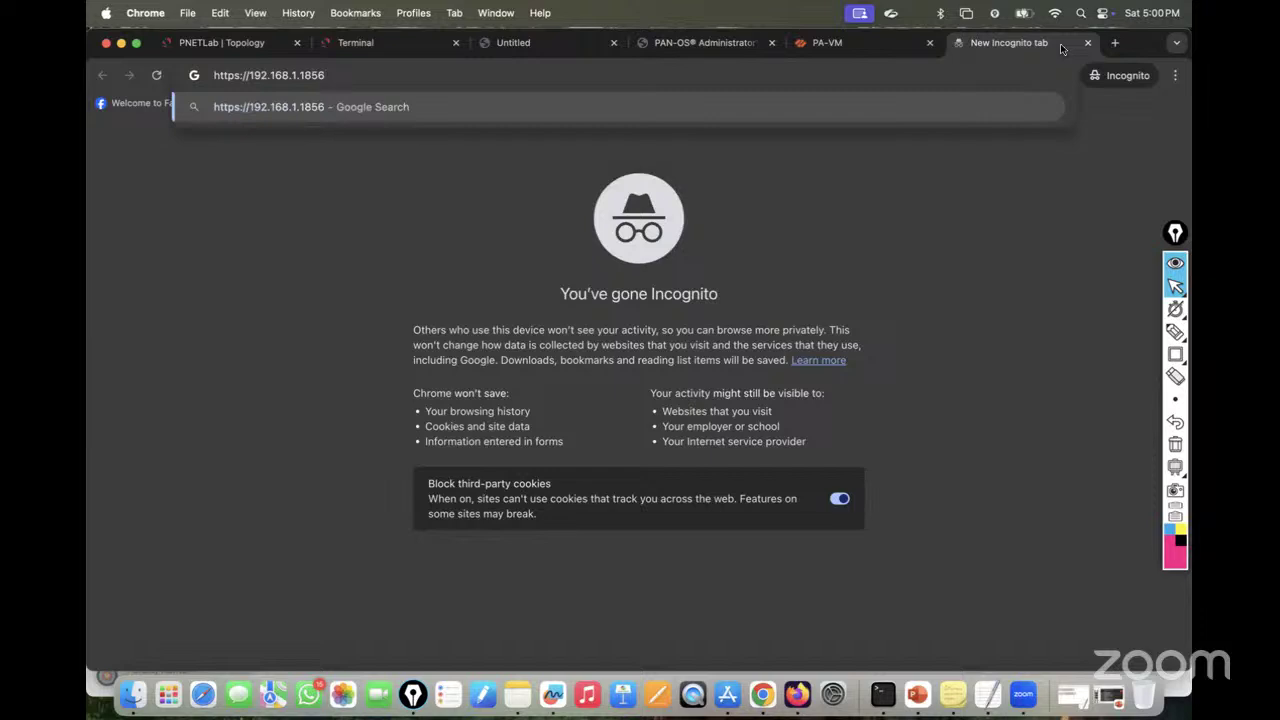
key(BackSpace)
key(BackSpace)
text(5)
key(Return)
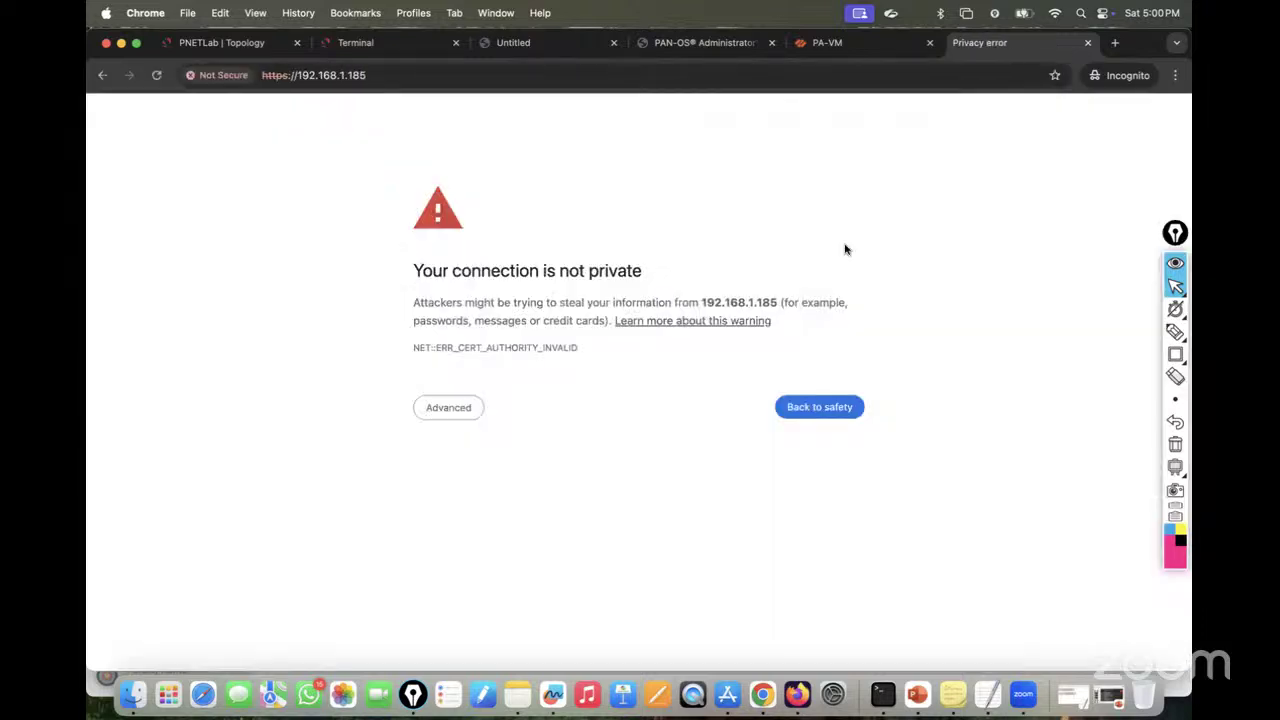
Step: Proceed past the certificate warning and log in with the default admin credentials
click(458, 409)
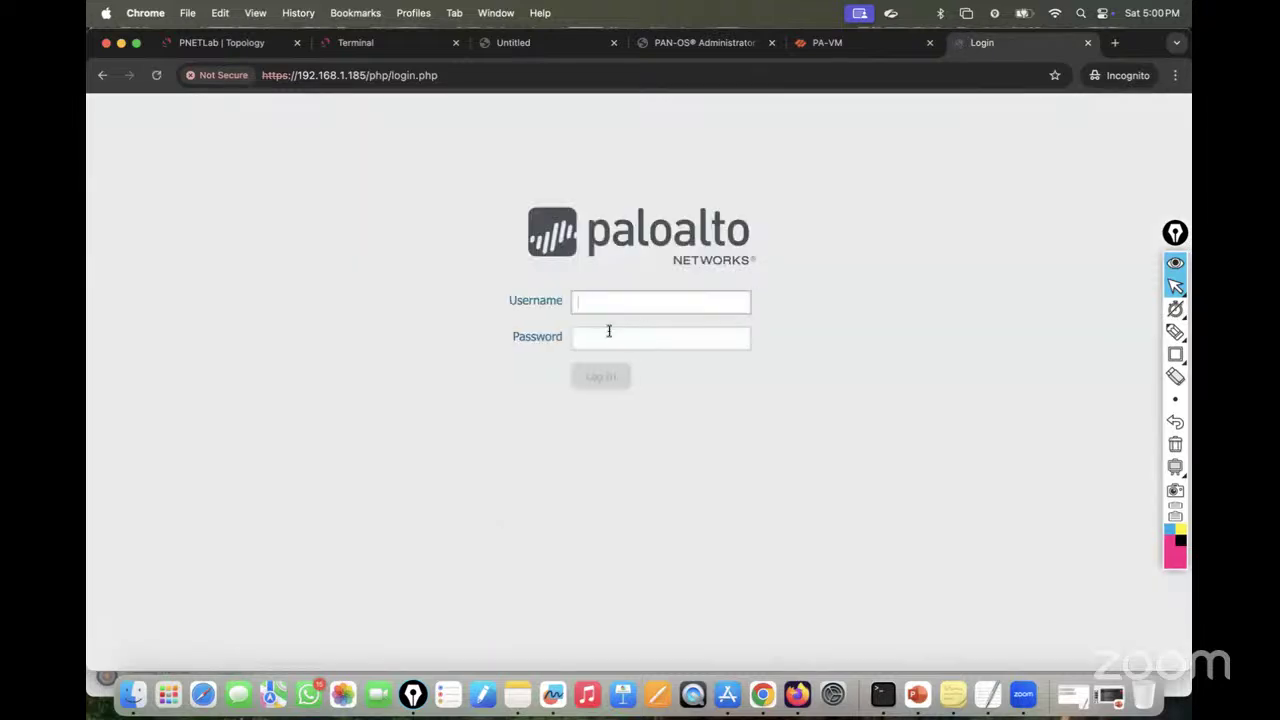
text(in)
key(Tab)
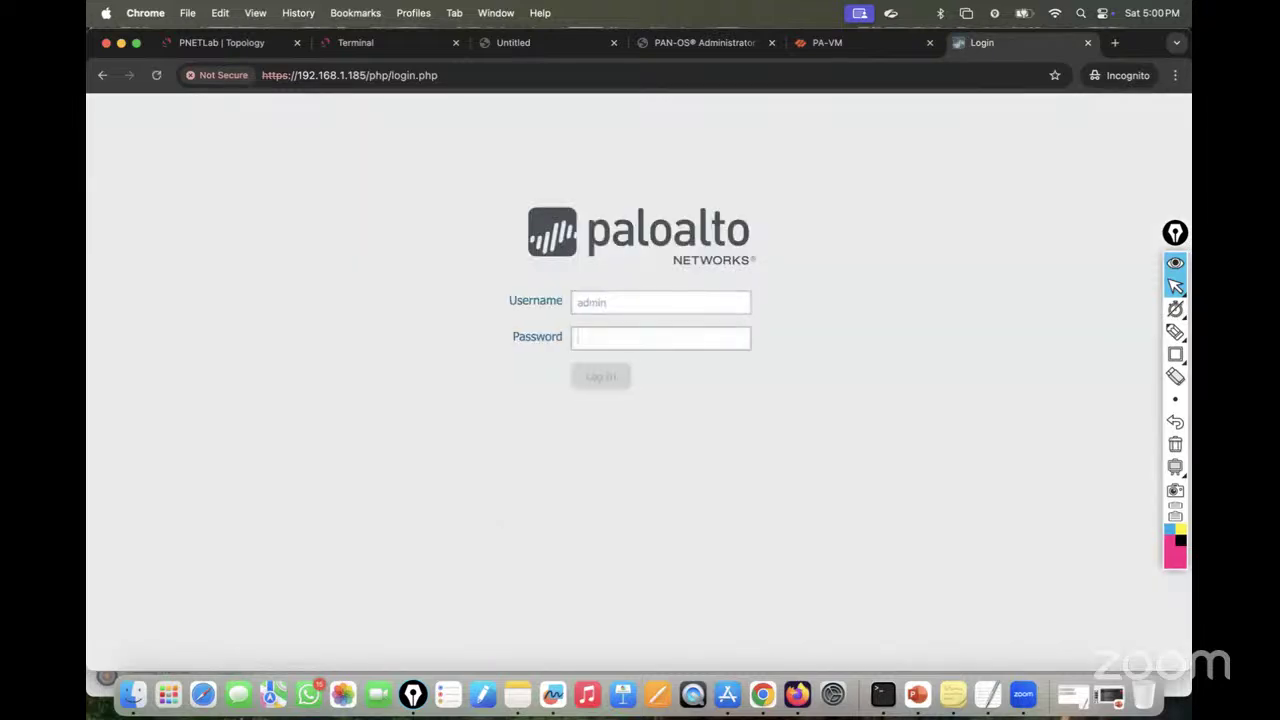
text(a)
key(BackSpace)
text(adm)
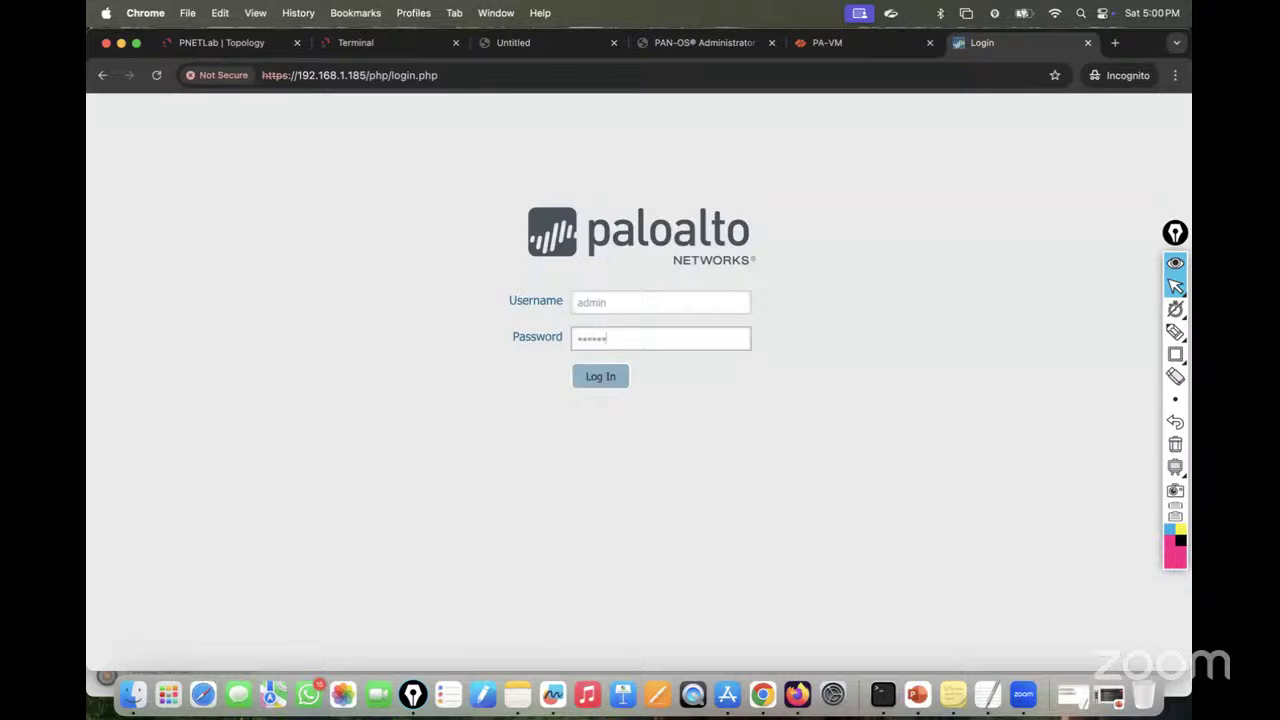
key(Return)
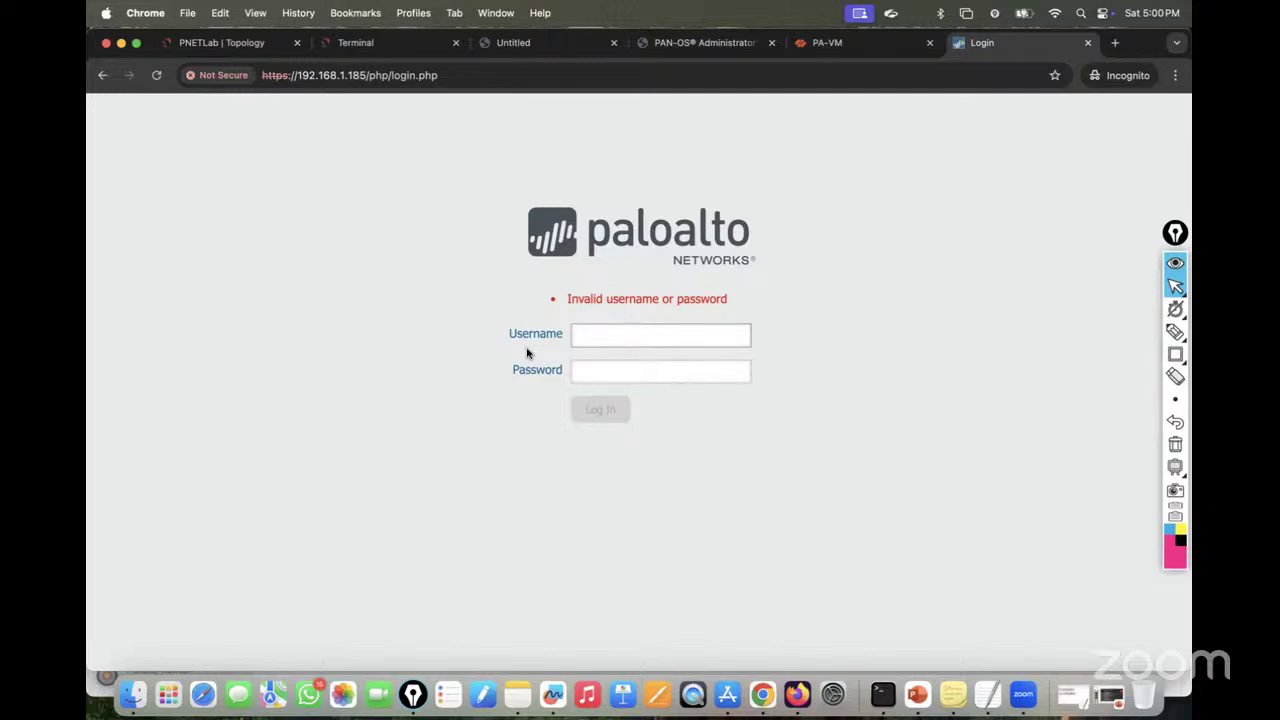
text(admin)
key(Tab)
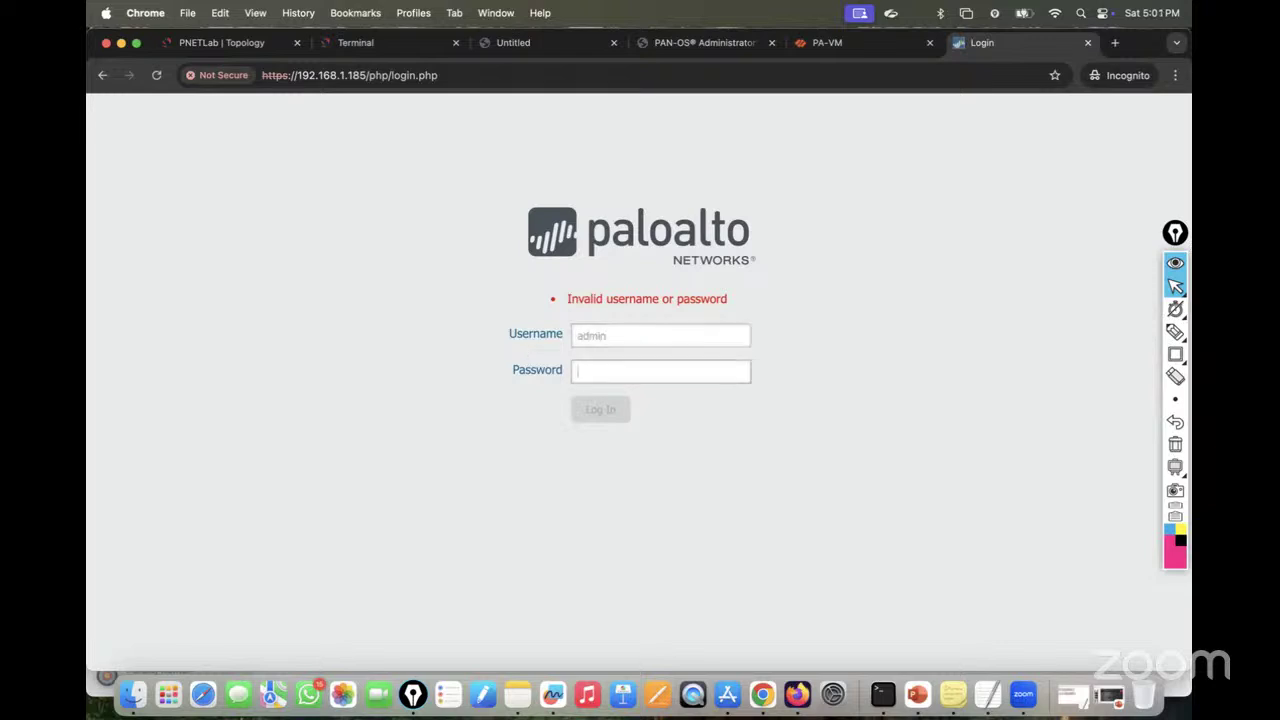
text(admin)
key(Return)
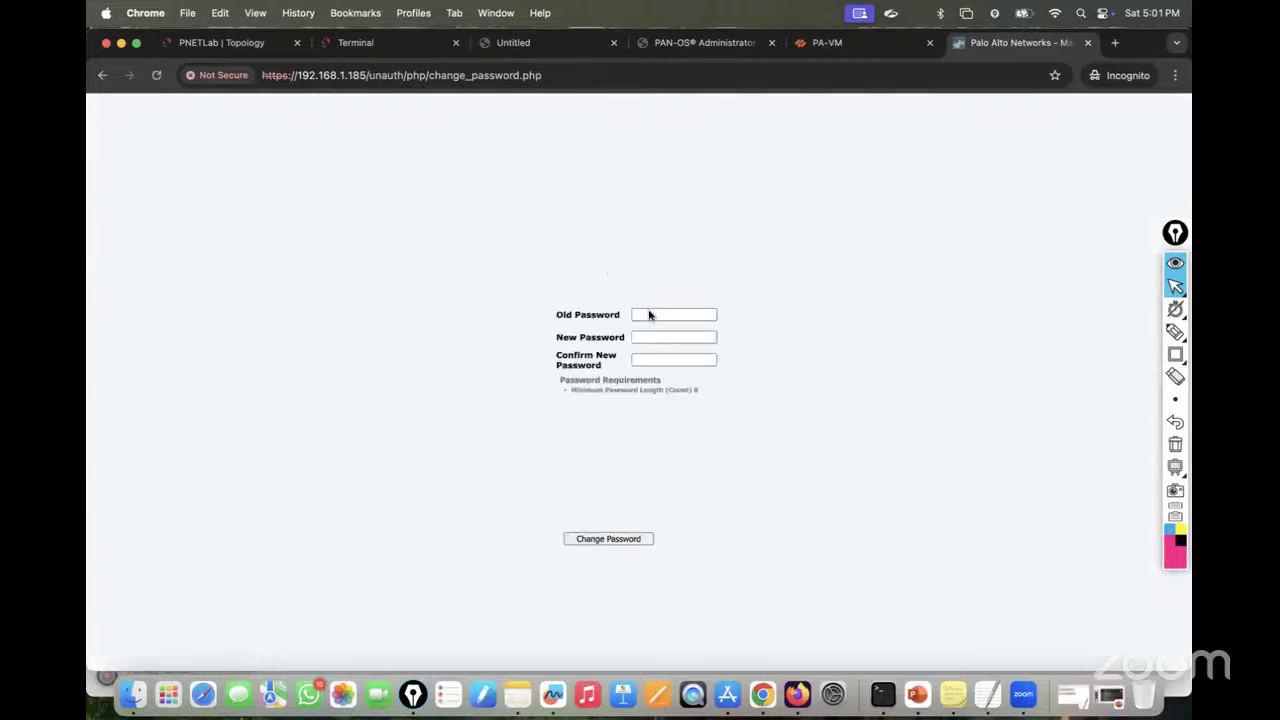
Step: Replace the default admin password, then log in again with the new password
click(660, 313)
text(adm)
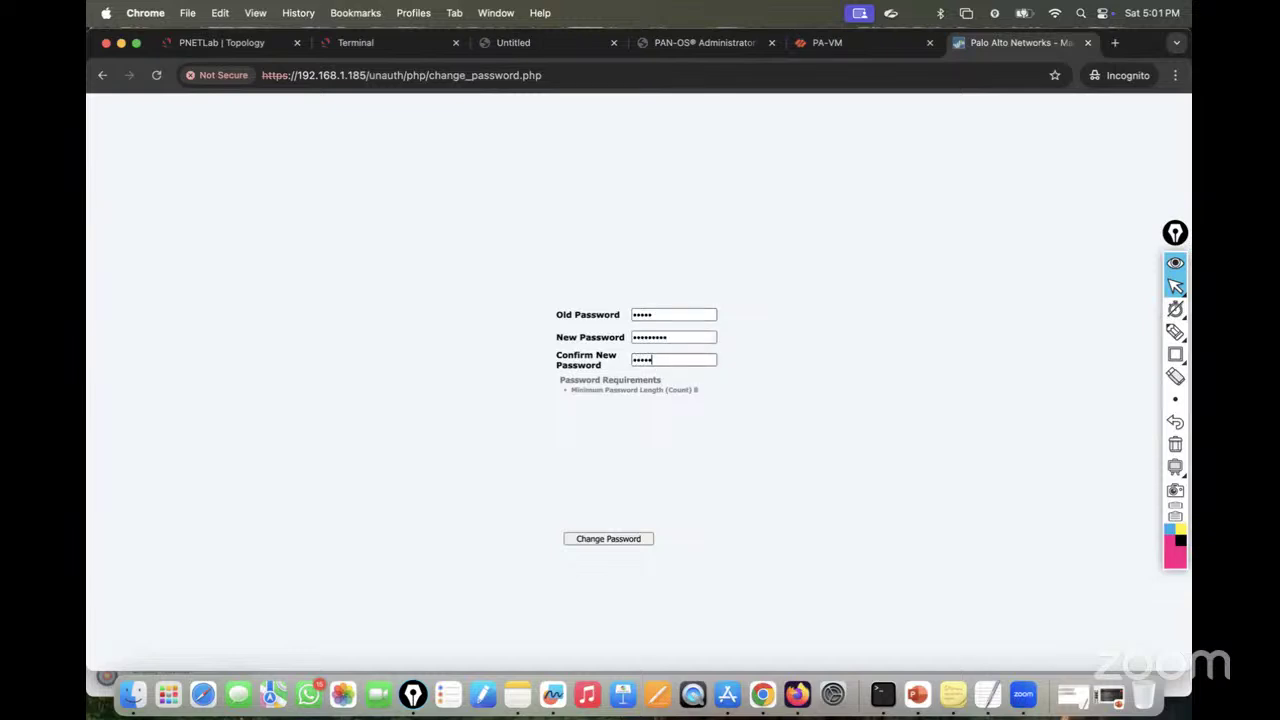
text(3)
click(615, 538)
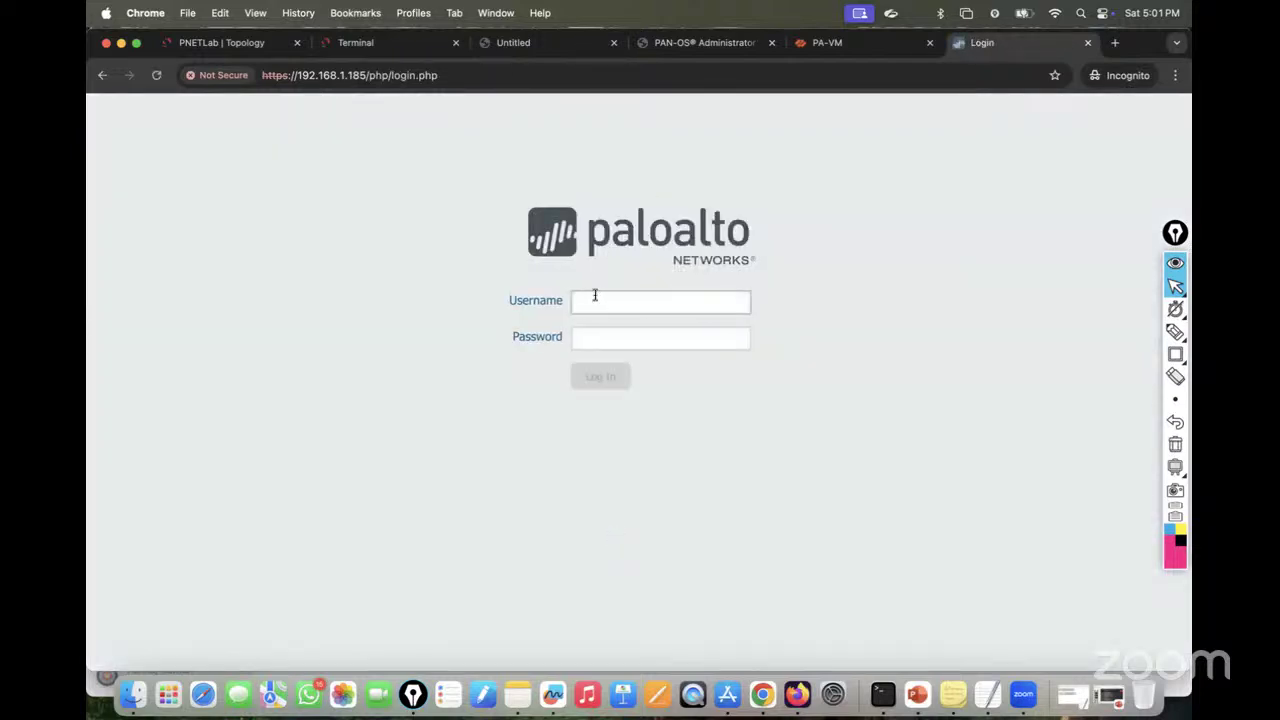
text(admin)
key(Tab)
text(adm)
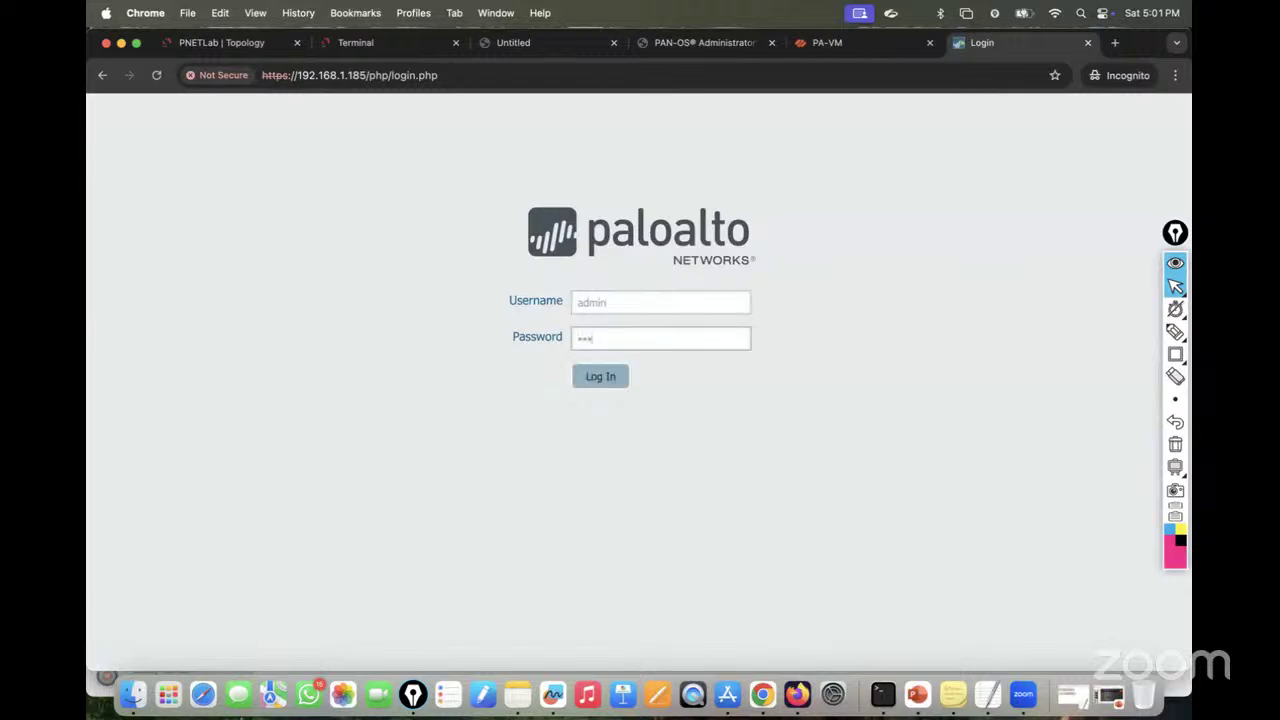
click(603, 378)
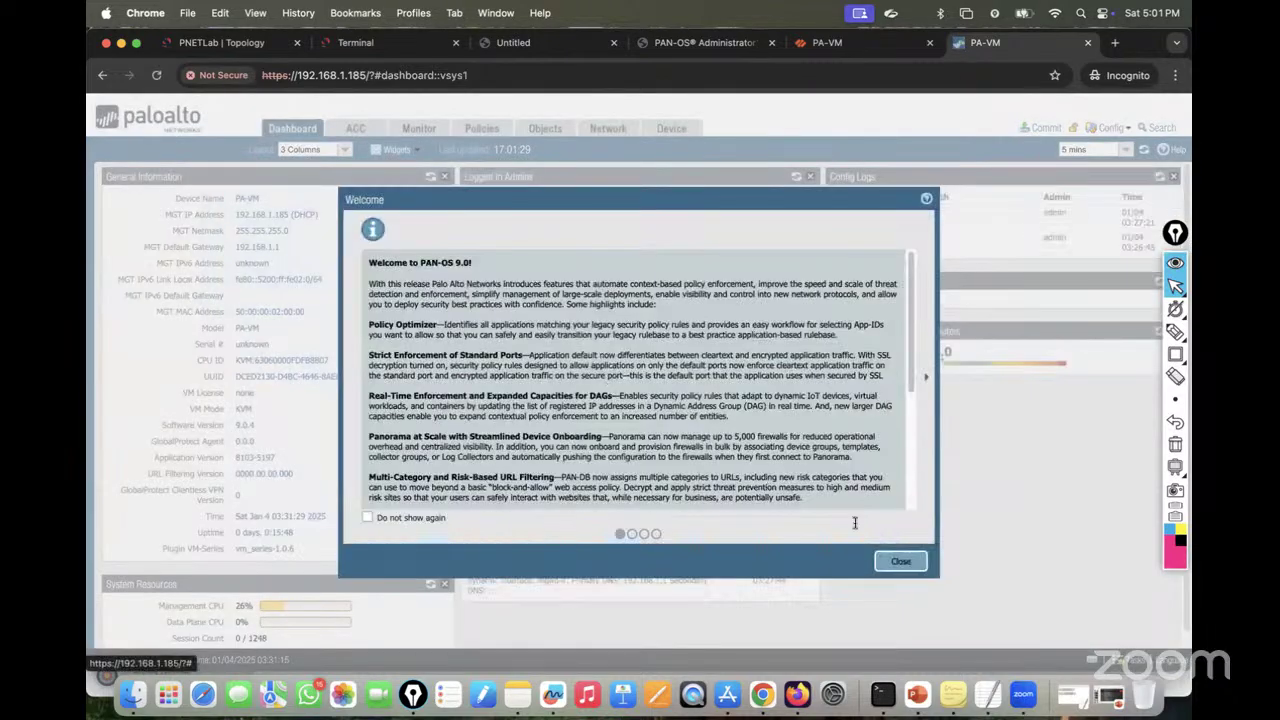
Step: Close the PAN-OS 9.0 welcome dialog and show the Network Ethernet interfaces list
click(901, 561)
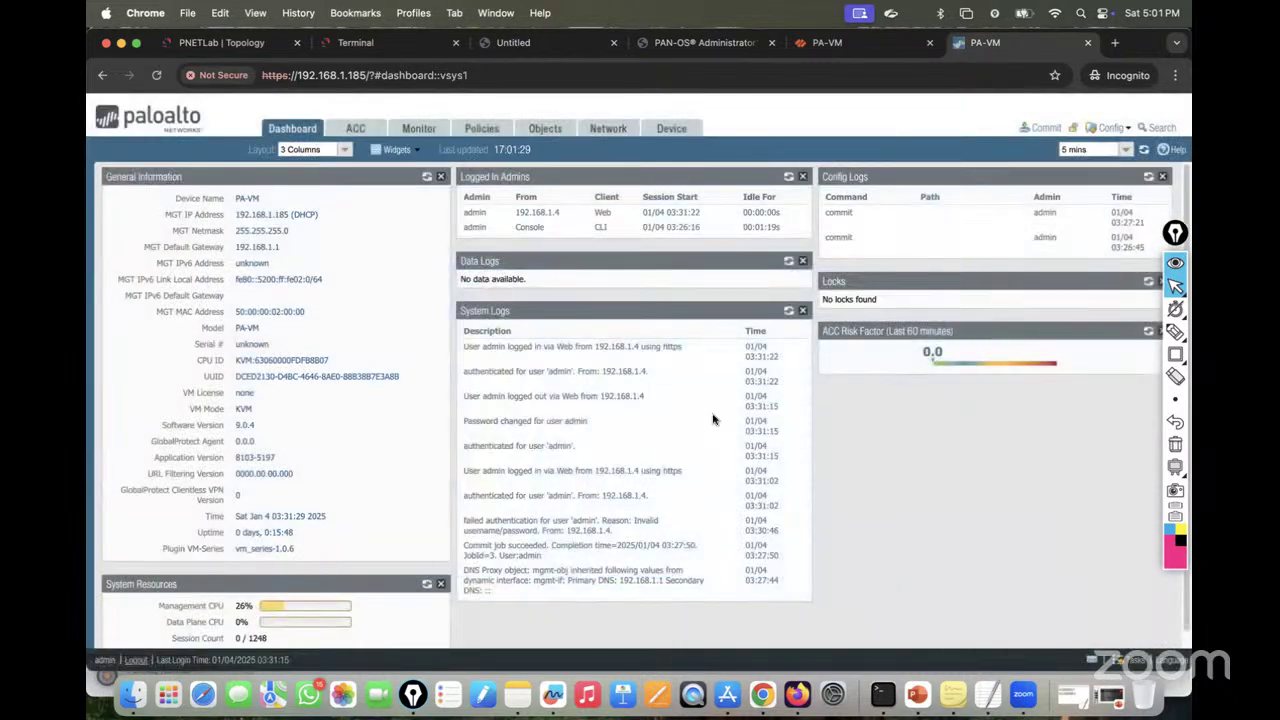
click(234, 47)
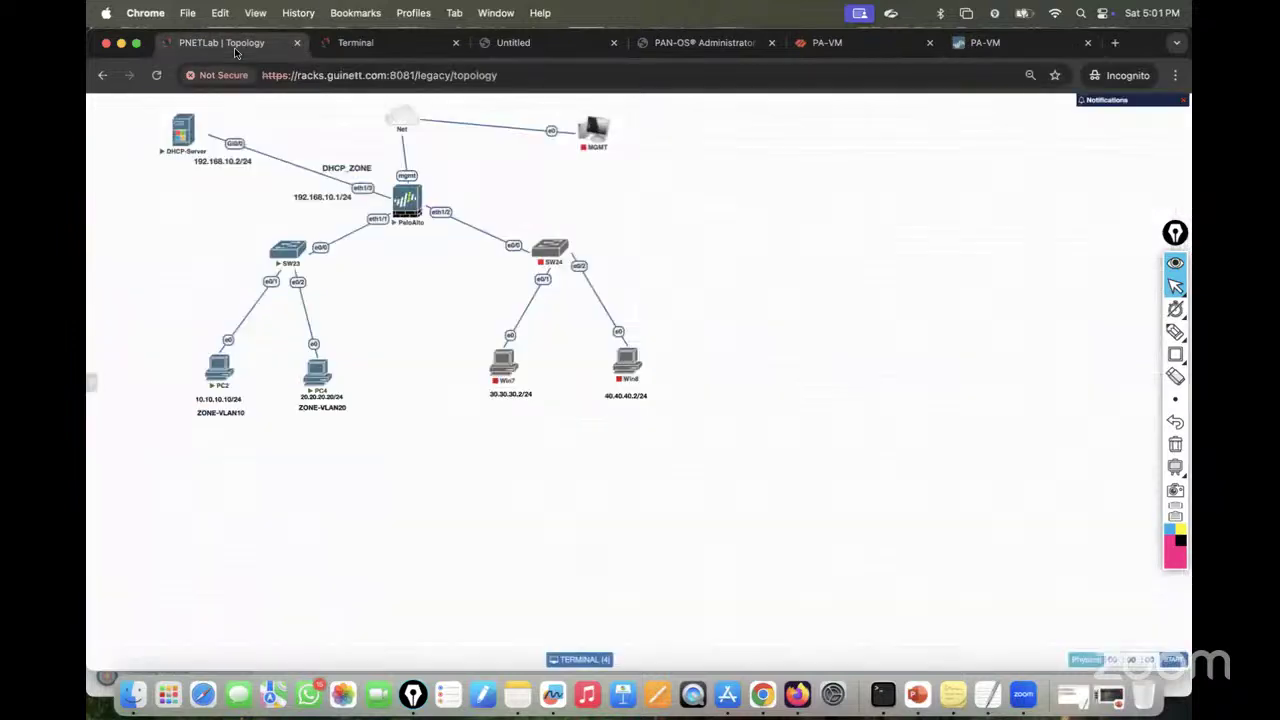
mouse_move(222, 381)
mouse_move(271, 268)
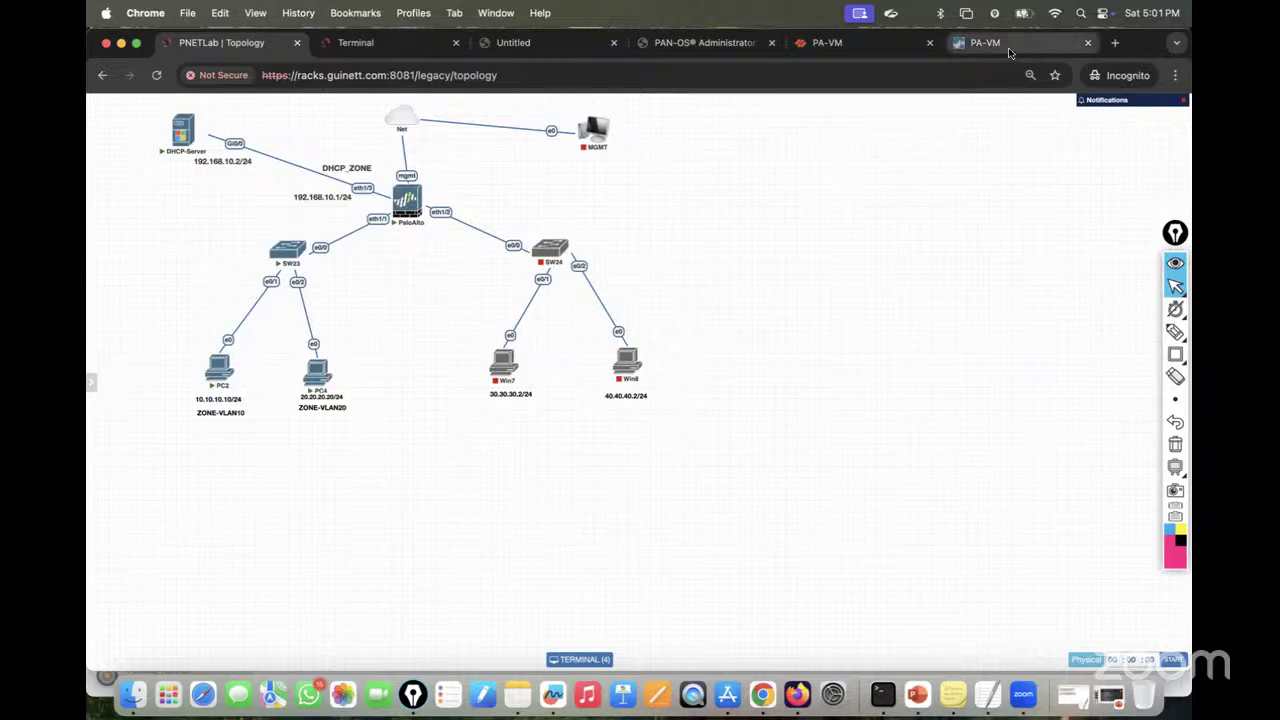
click(993, 45)
click(603, 128)
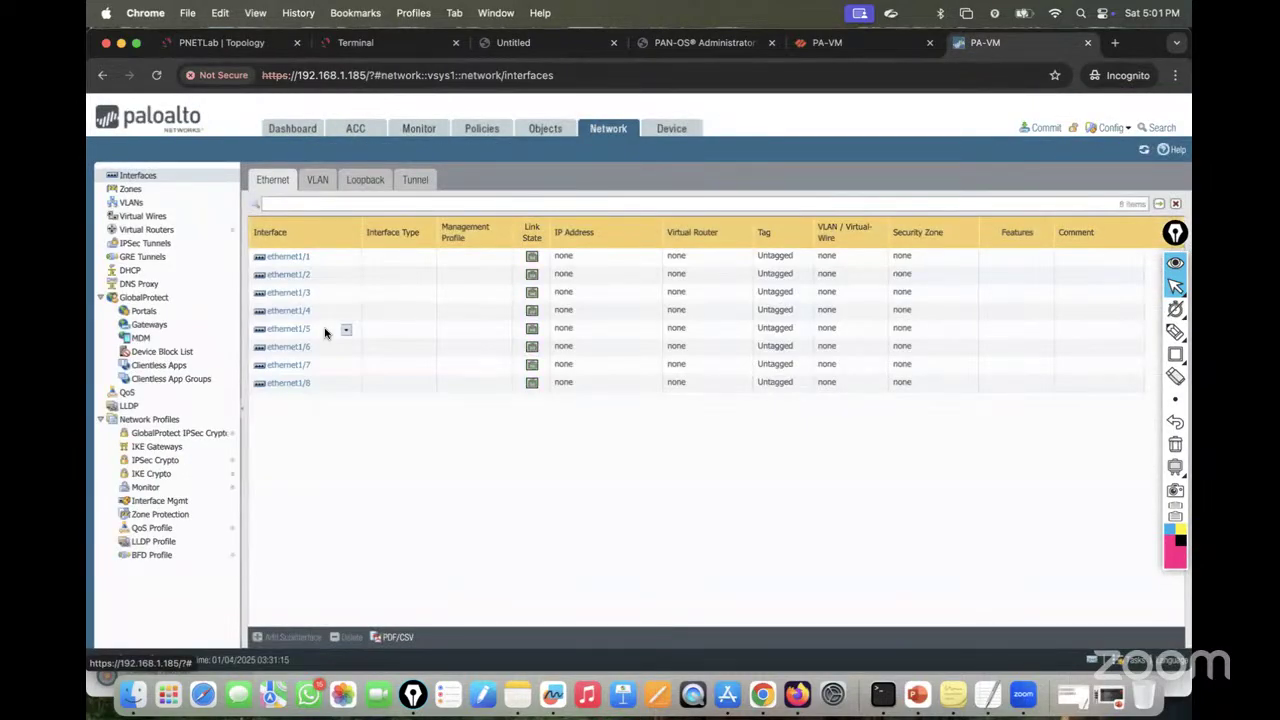
Step: Change ethernet1/1's interface type to Layer3 and save it
click(287, 258)
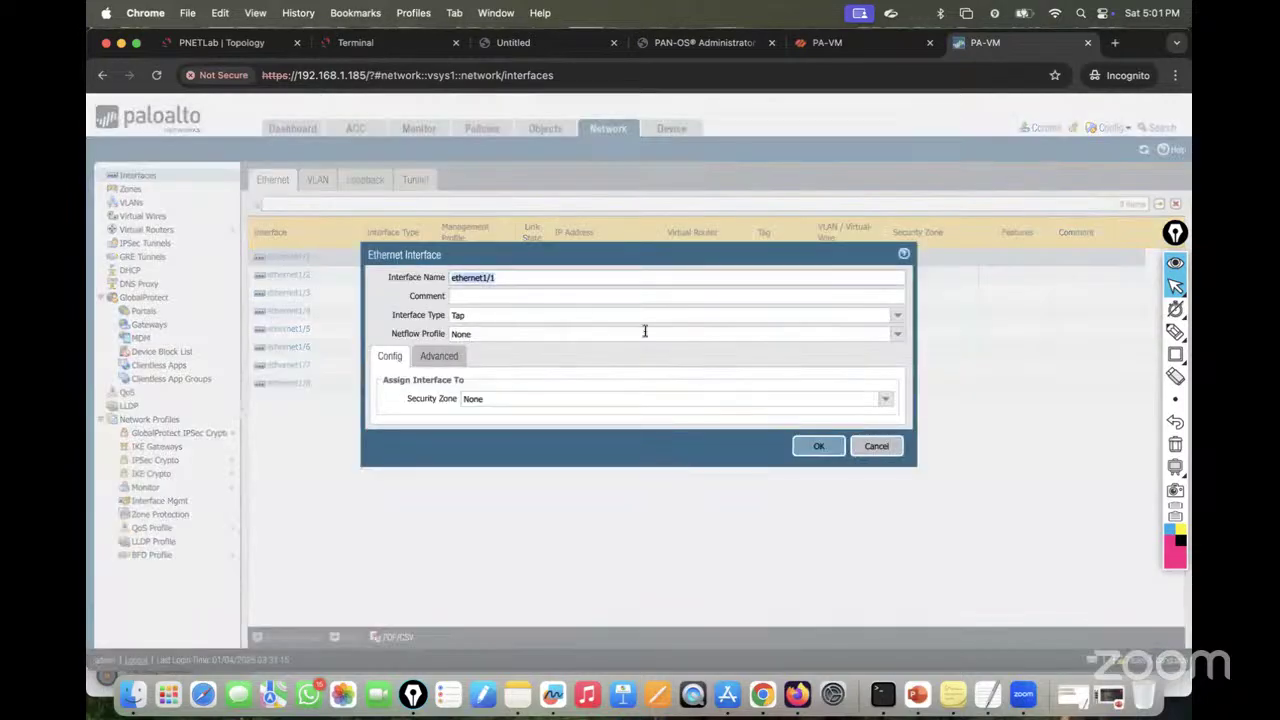
click(899, 317)
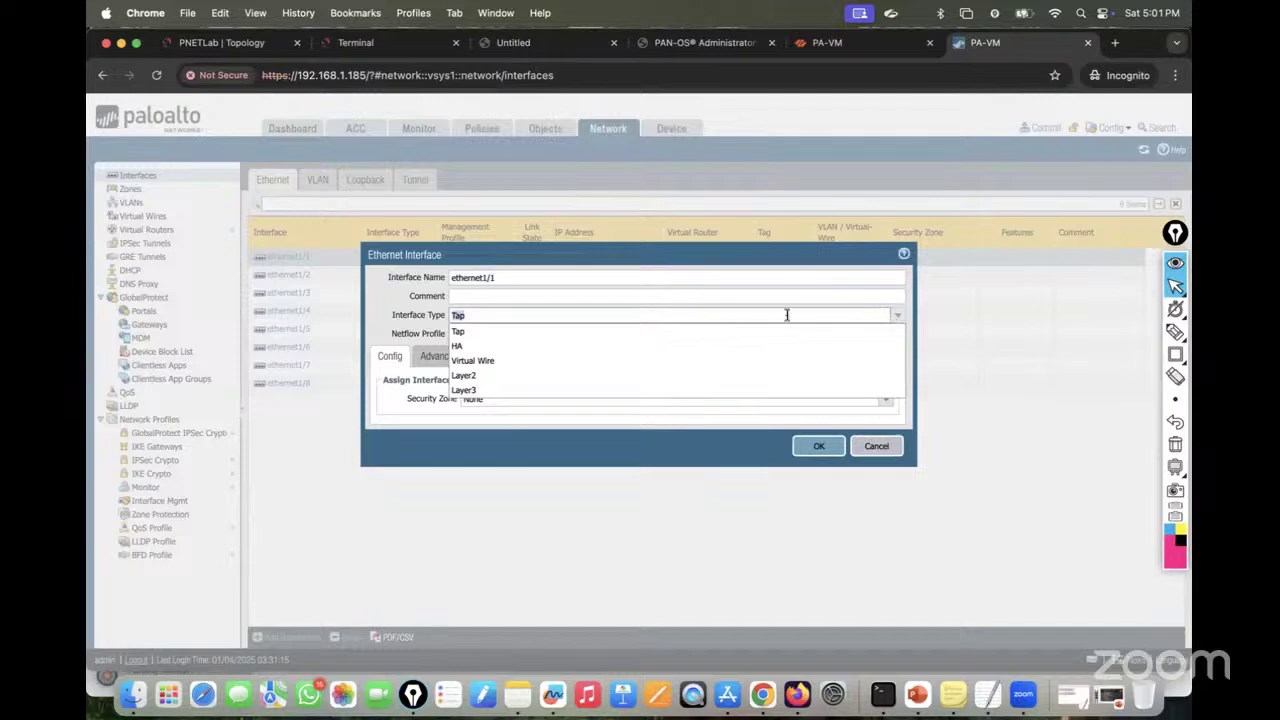
click(520, 391)
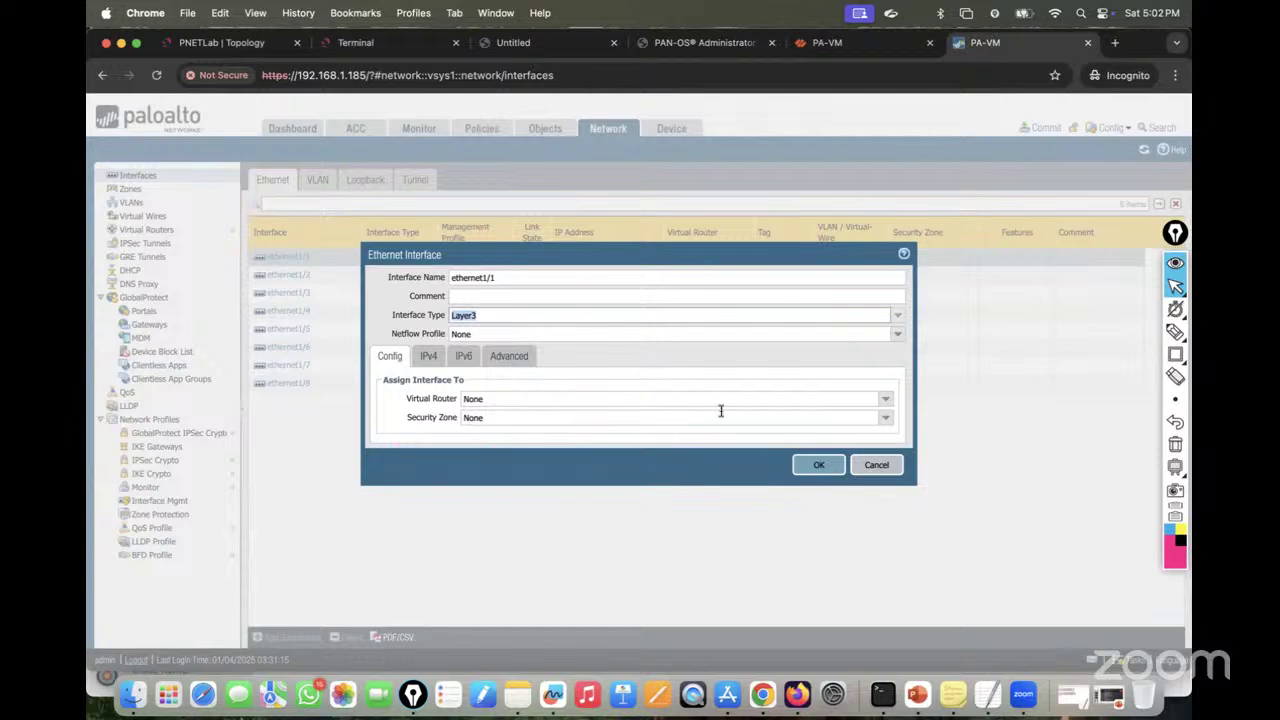
click(428, 358)
click(381, 360)
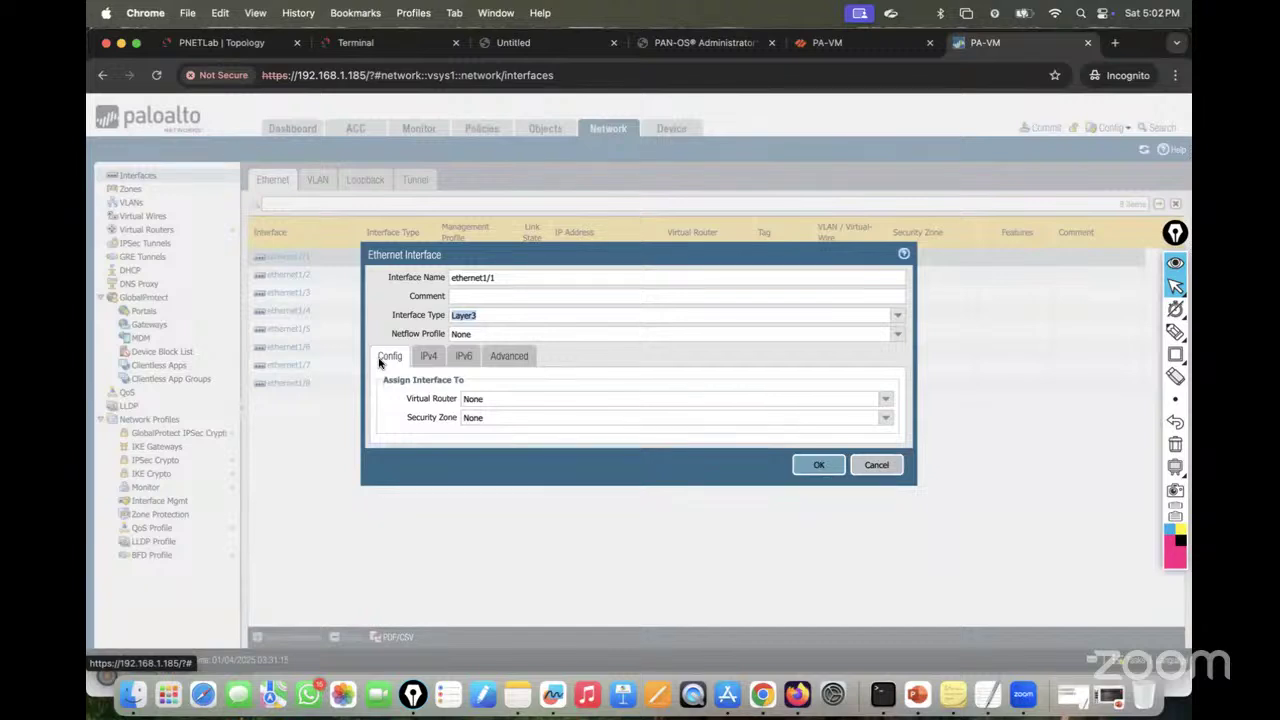
click(822, 466)
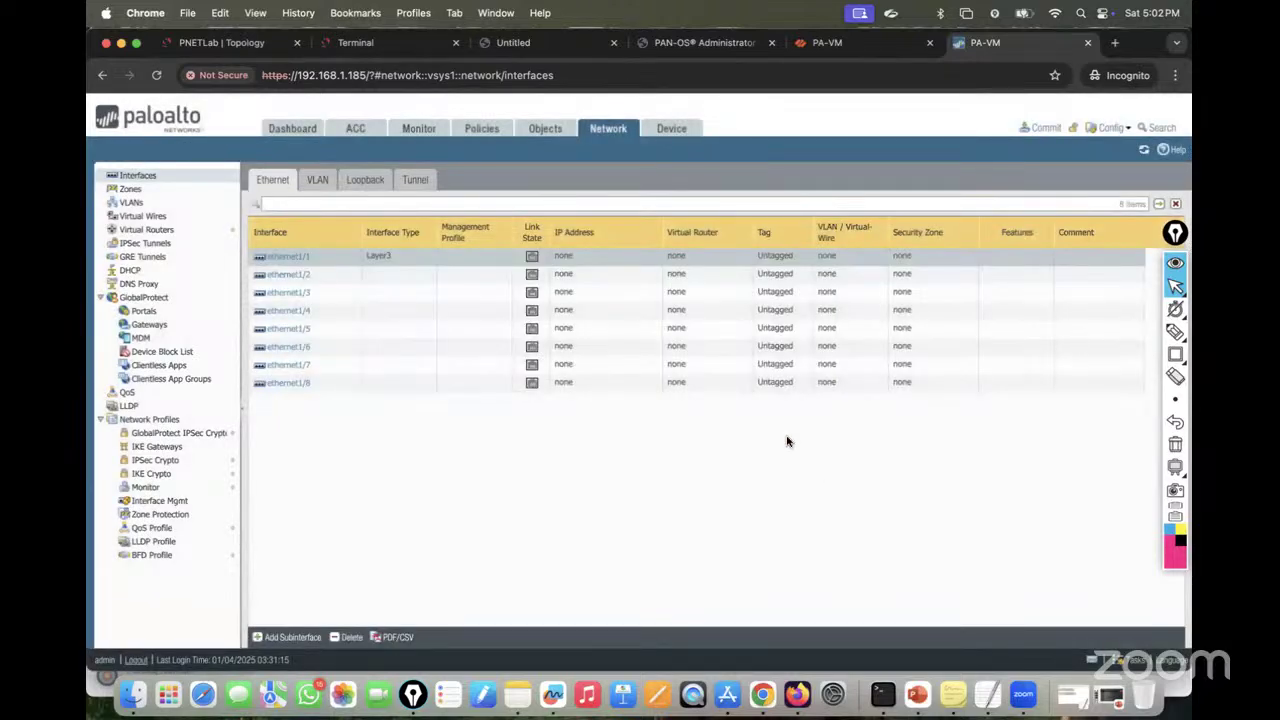
click(262, 45)
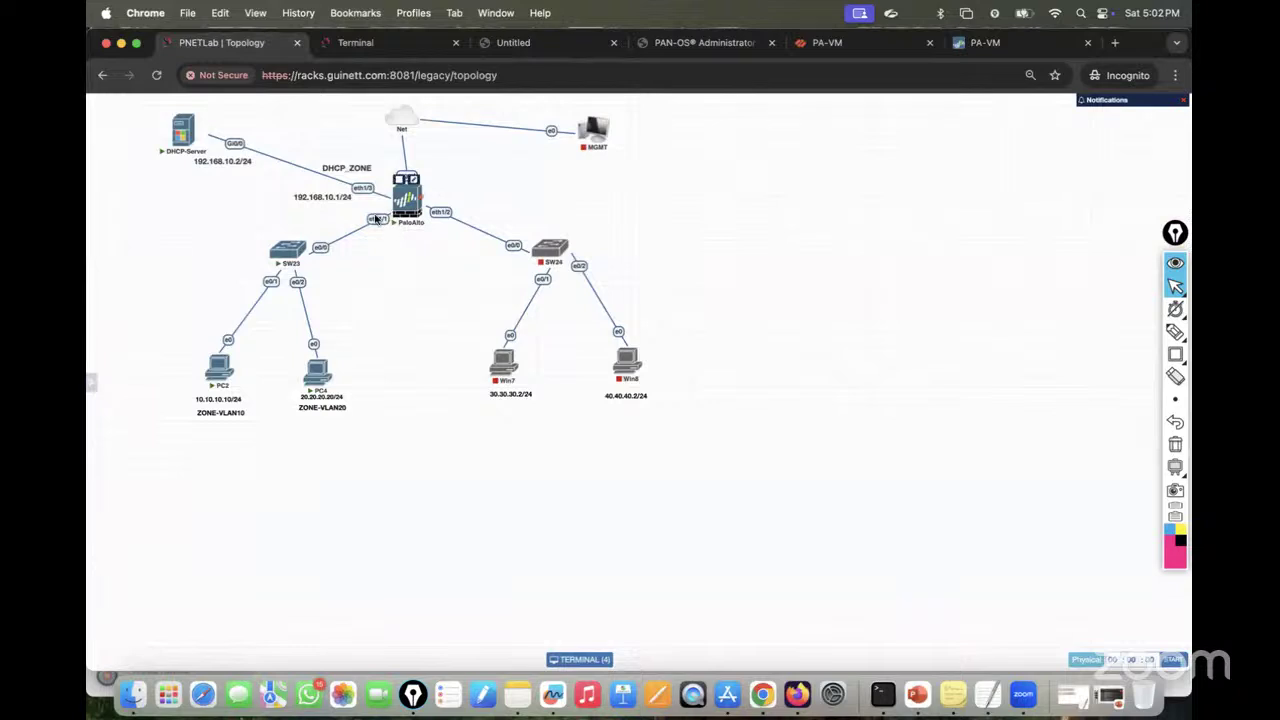
mouse_move(308, 350)
click(990, 42)
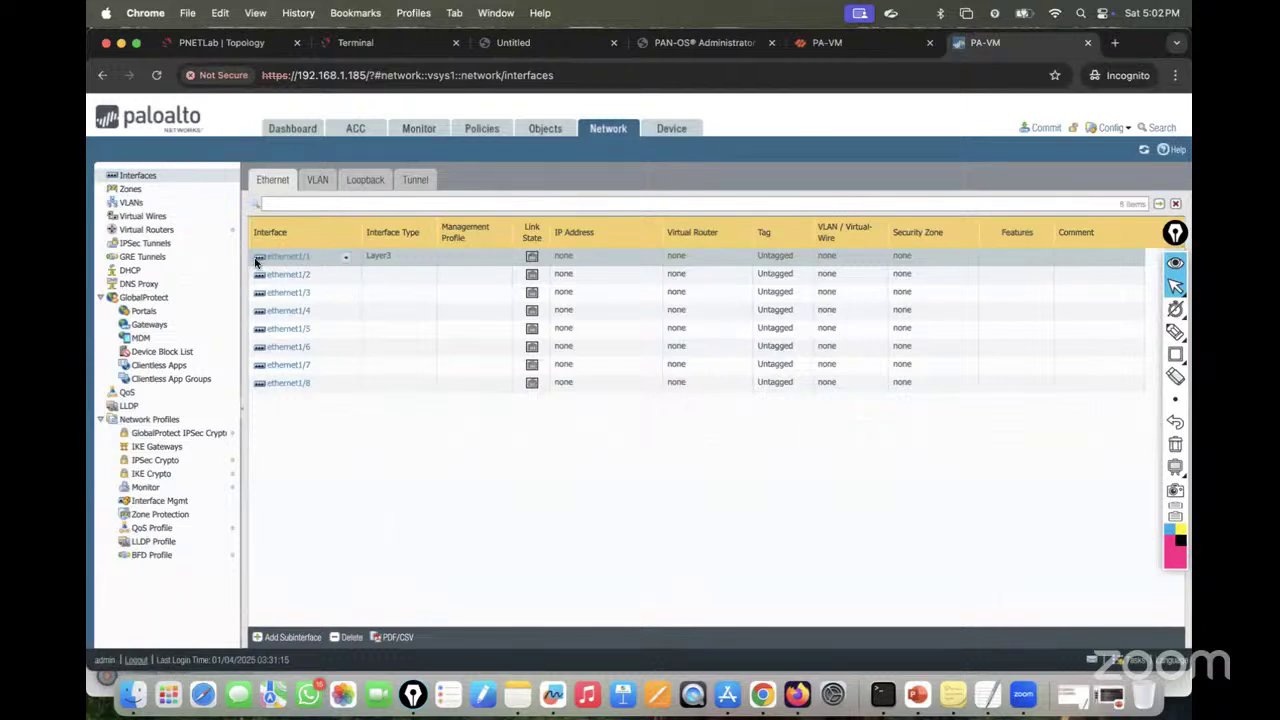
click(277, 638)
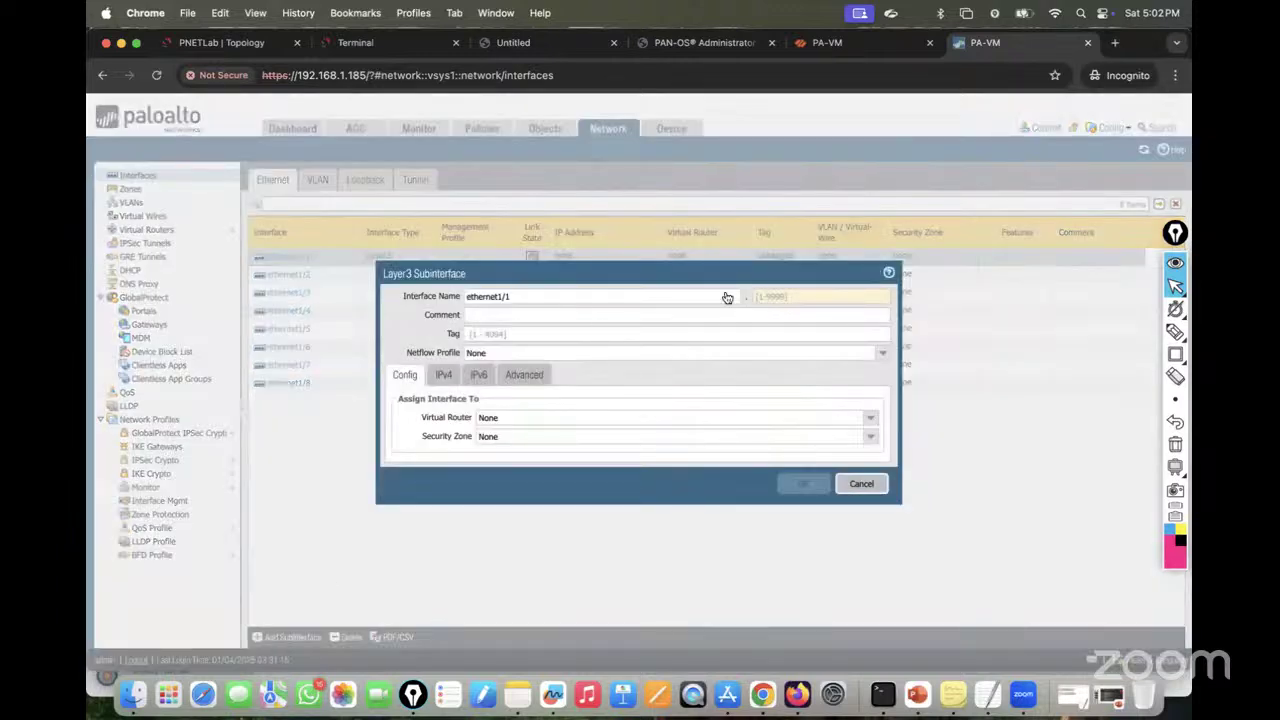
mouse_move(1175, 333)
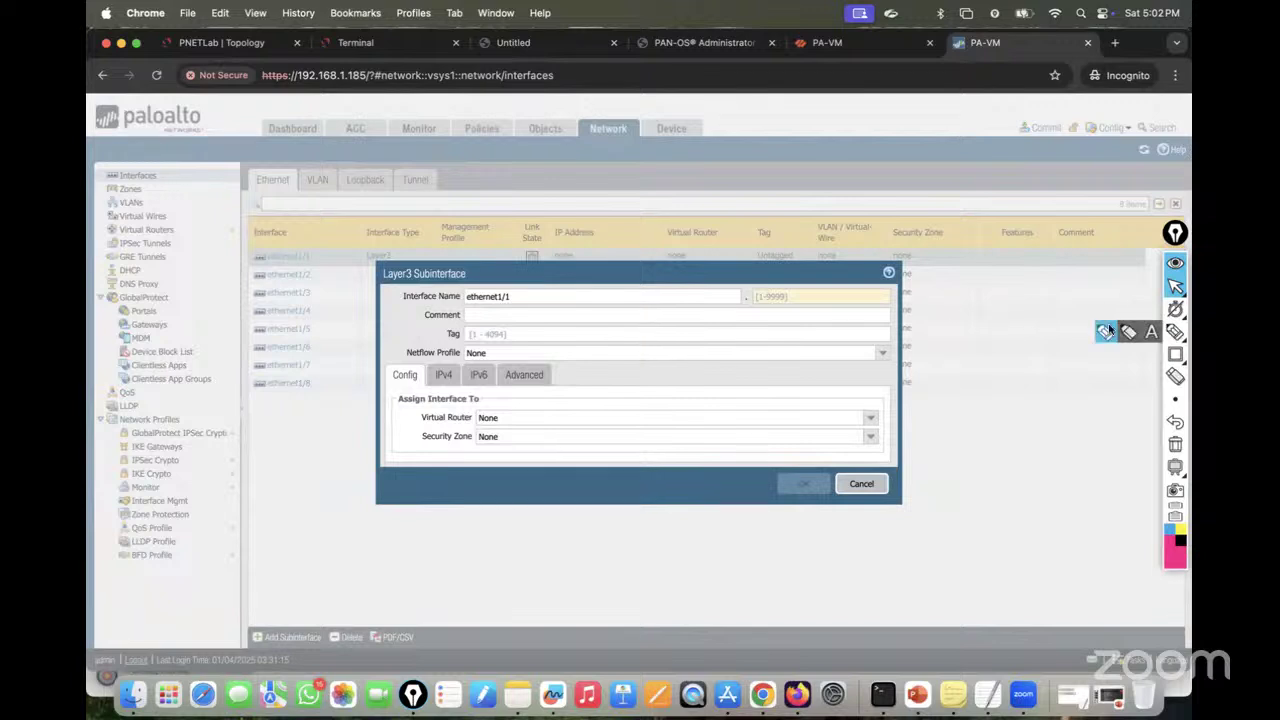
click(1108, 331)
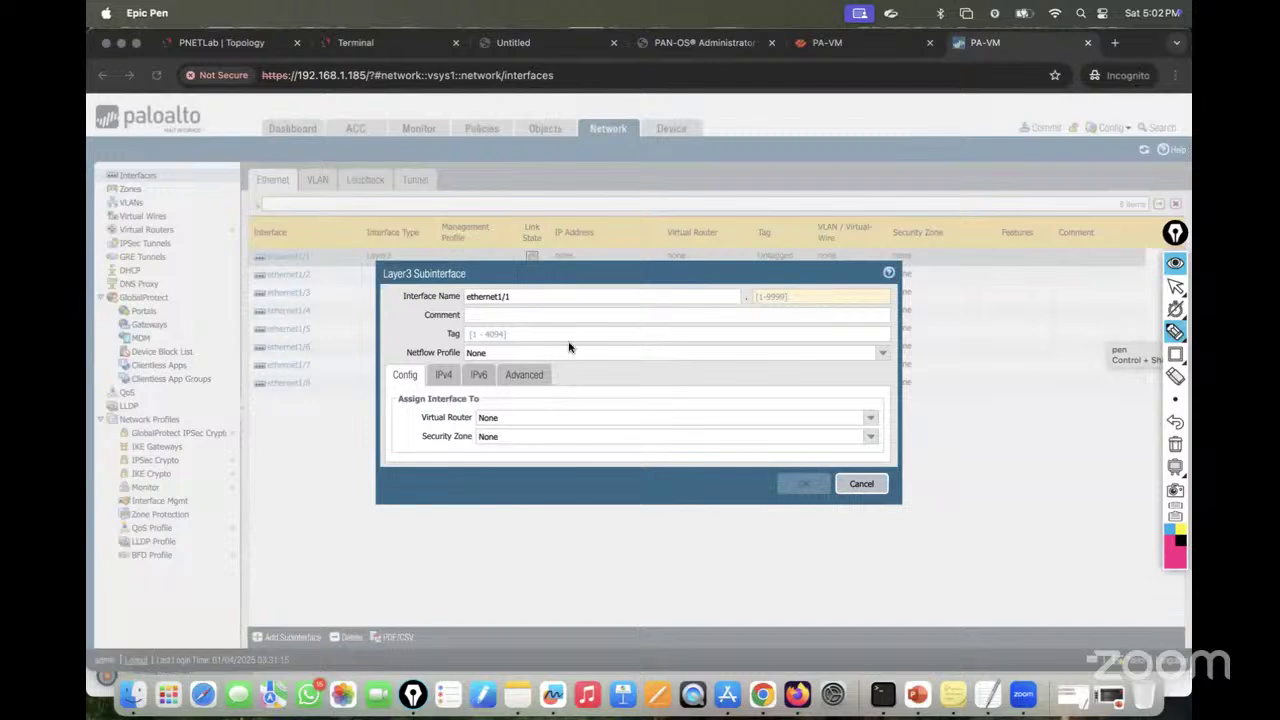
mouse_move(460, 330)
mouse_down()
mouse_move(500, 350)
mouse_move(498, 331)
mouse_move(452, 328)
mouse_up()
mouse_move(782, 293)
mouse_down()
mouse_move(755, 290)
mouse_move(782, 308)
mouse_move(760, 289)
mouse_up()
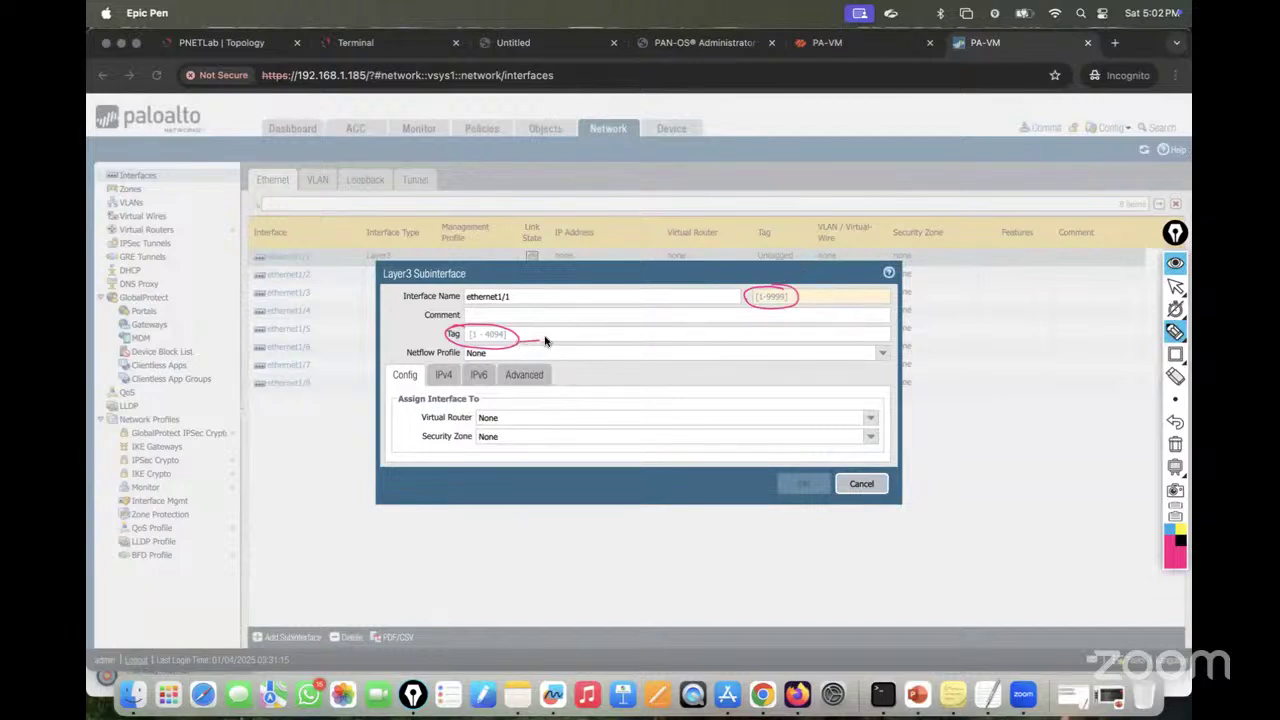
drag(545, 341, 566, 346)
drag(803, 288, 826, 284)
mouse_move(632, 236)
mouse_down()
mouse_move(636, 215)
mouse_move(650, 236)
mouse_move(686, 220)
mouse_move(720, 230)
mouse_move(668, 255)
mouse_up()
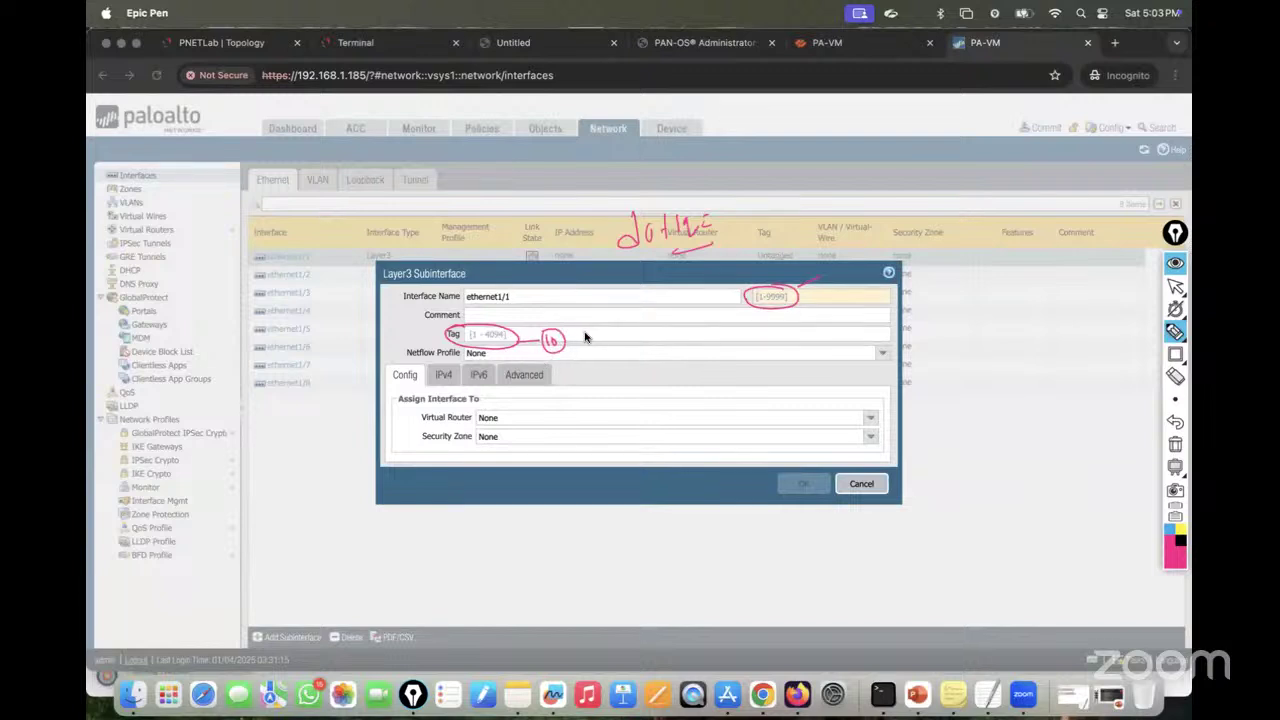
mouse_move(814, 200)
mouse_down()
mouse_move(863, 208)
mouse_move(866, 188)
mouse_up()
click(1175, 444)
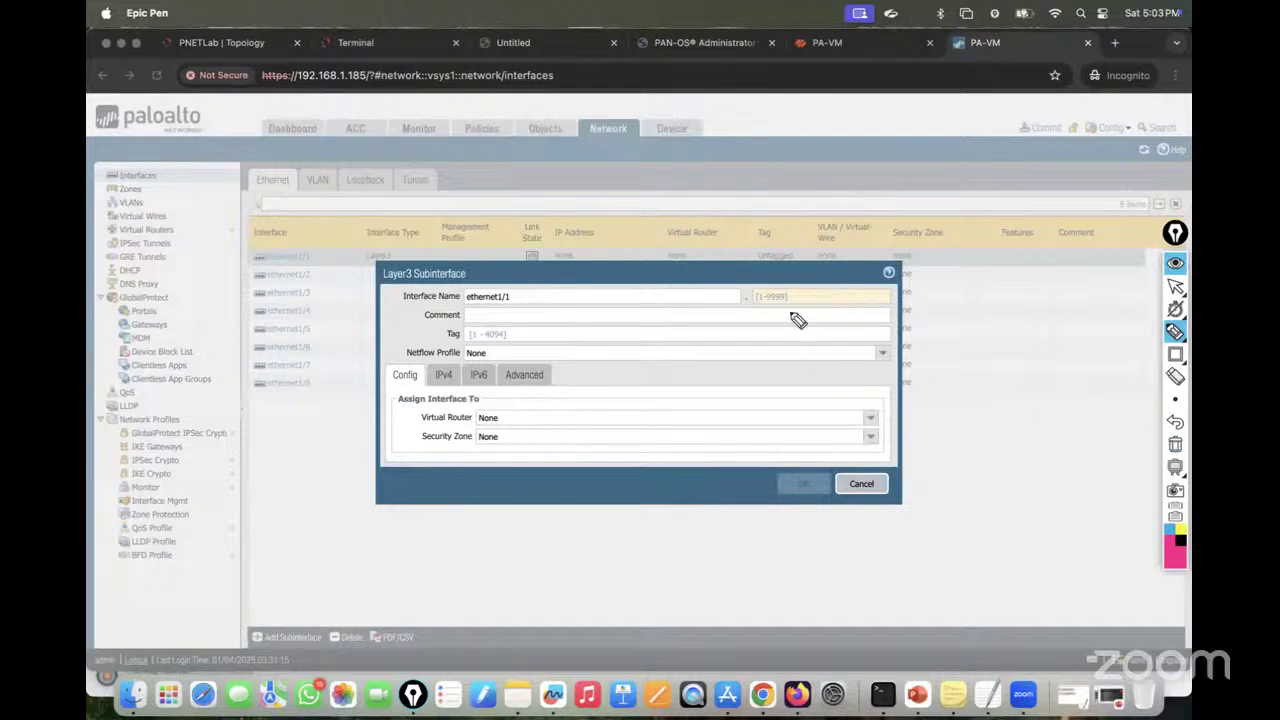
mouse_move(798, 320)
mouse_down()
mouse_move(766, 291)
mouse_move(790, 292)
mouse_up()
drag(480, 334, 478, 330)
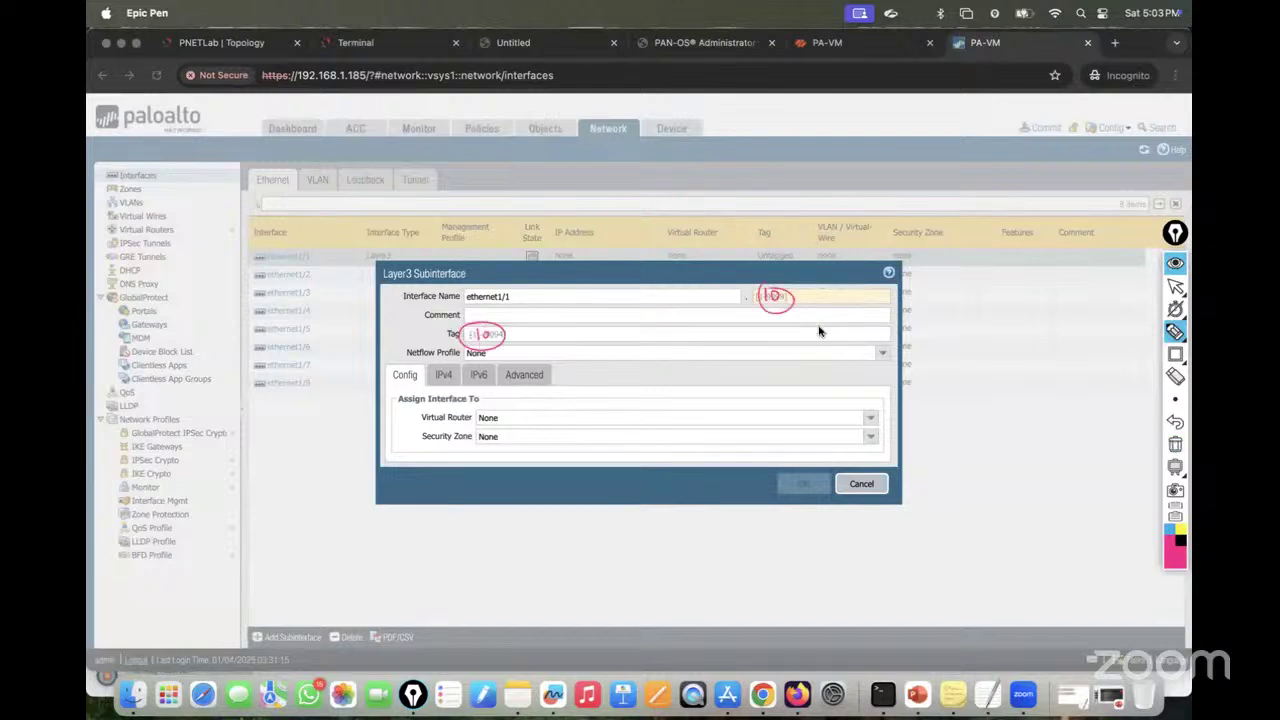
mouse_move(822, 292)
mouse_down()
mouse_move(834, 310)
mouse_move(843, 293)
mouse_move(868, 292)
mouse_move(838, 281)
mouse_up()
drag(532, 348, 541, 356)
drag(546, 348, 547, 349)
mouse_move(550, 340)
mouse_down()
mouse_move(559, 375)
mouse_move(539, 343)
mouse_up()
drag(768, 276, 799, 311)
drag(796, 268, 771, 332)
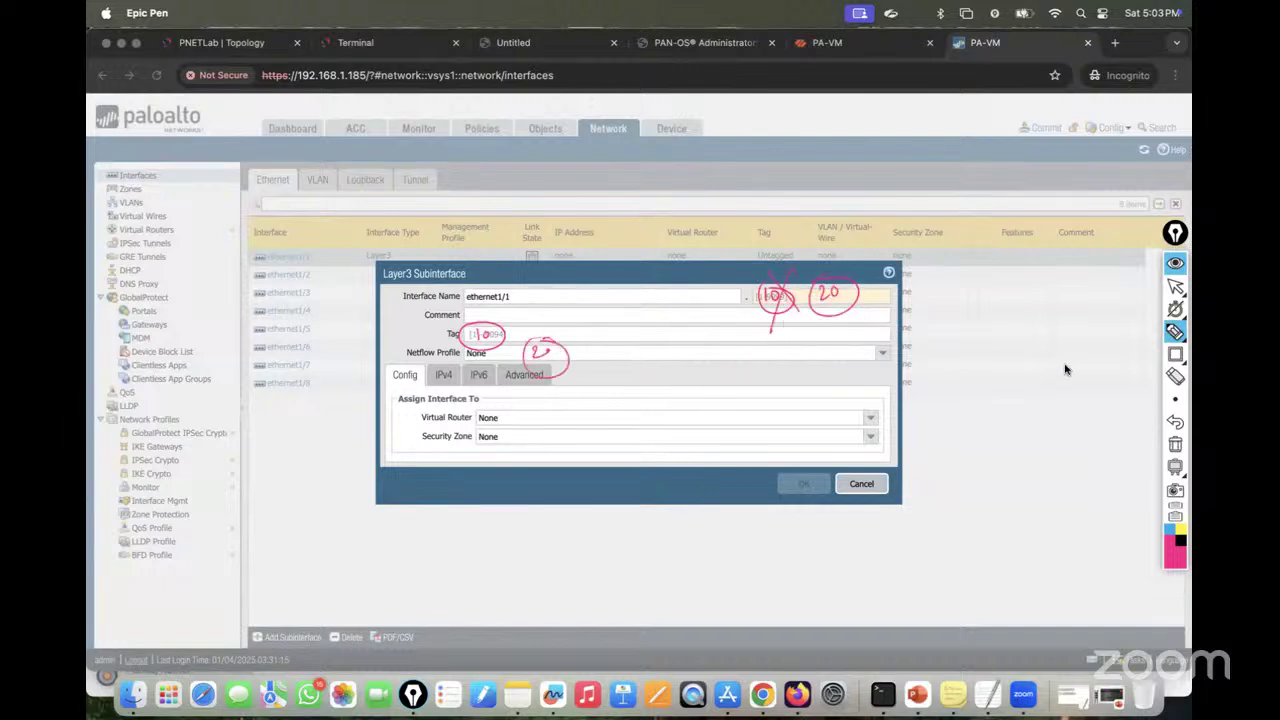
click(1175, 443)
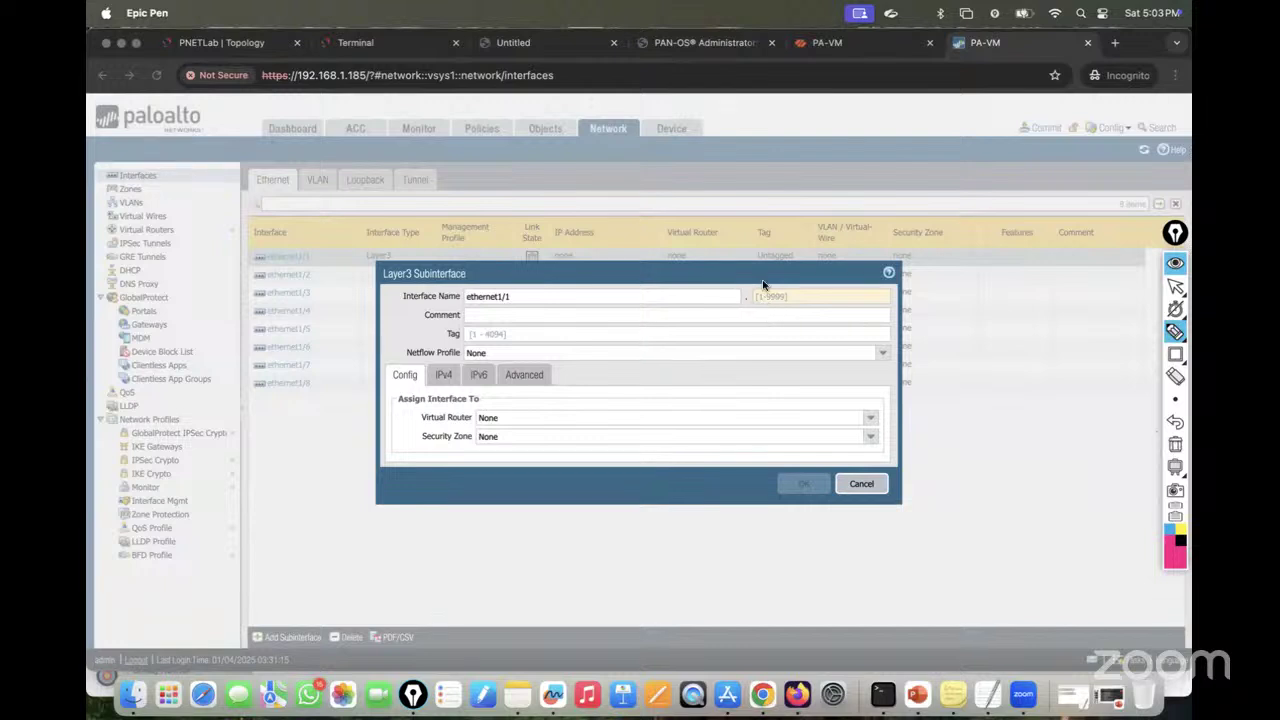
drag(763, 285, 792, 280)
mouse_move(503, 334)
mouse_down()
mouse_move(524, 350)
mouse_move(594, 328)
mouse_move(590, 350)
mouse_move(600, 330)
mouse_up()
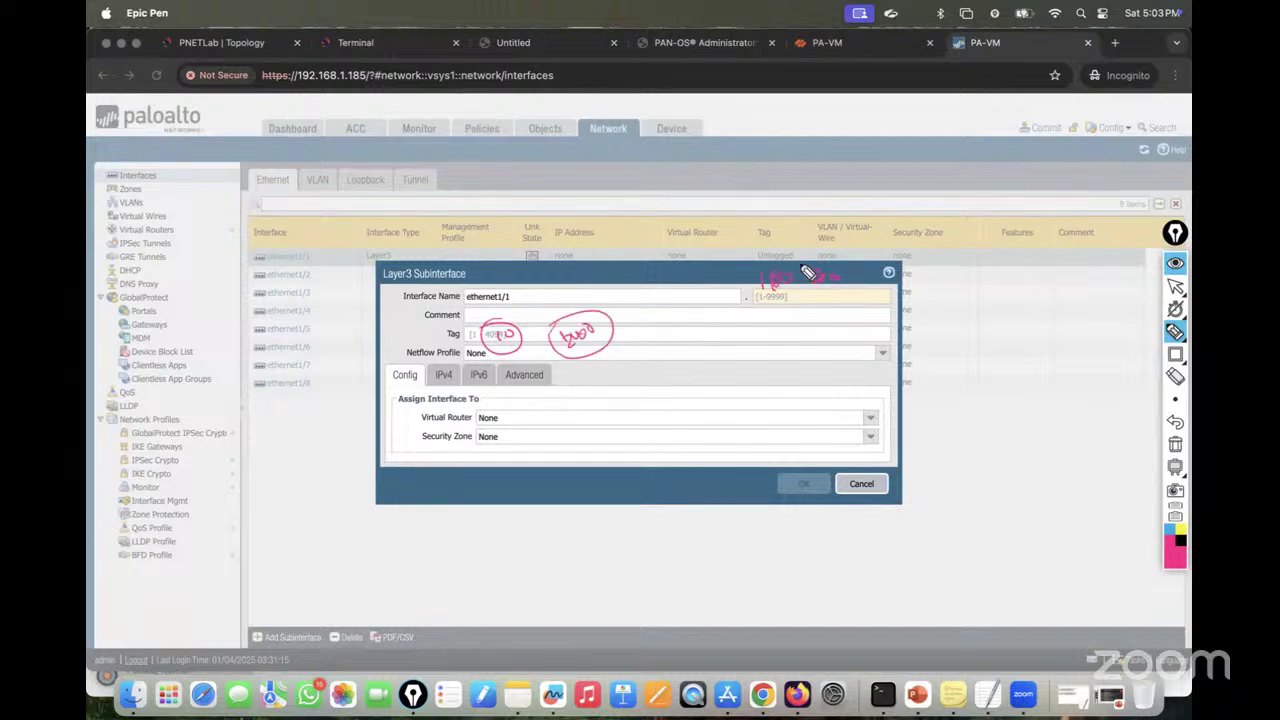
mouse_move(752, 244)
mouse_down()
mouse_move(792, 216)
mouse_move(905, 202)
mouse_move(921, 186)
mouse_up()
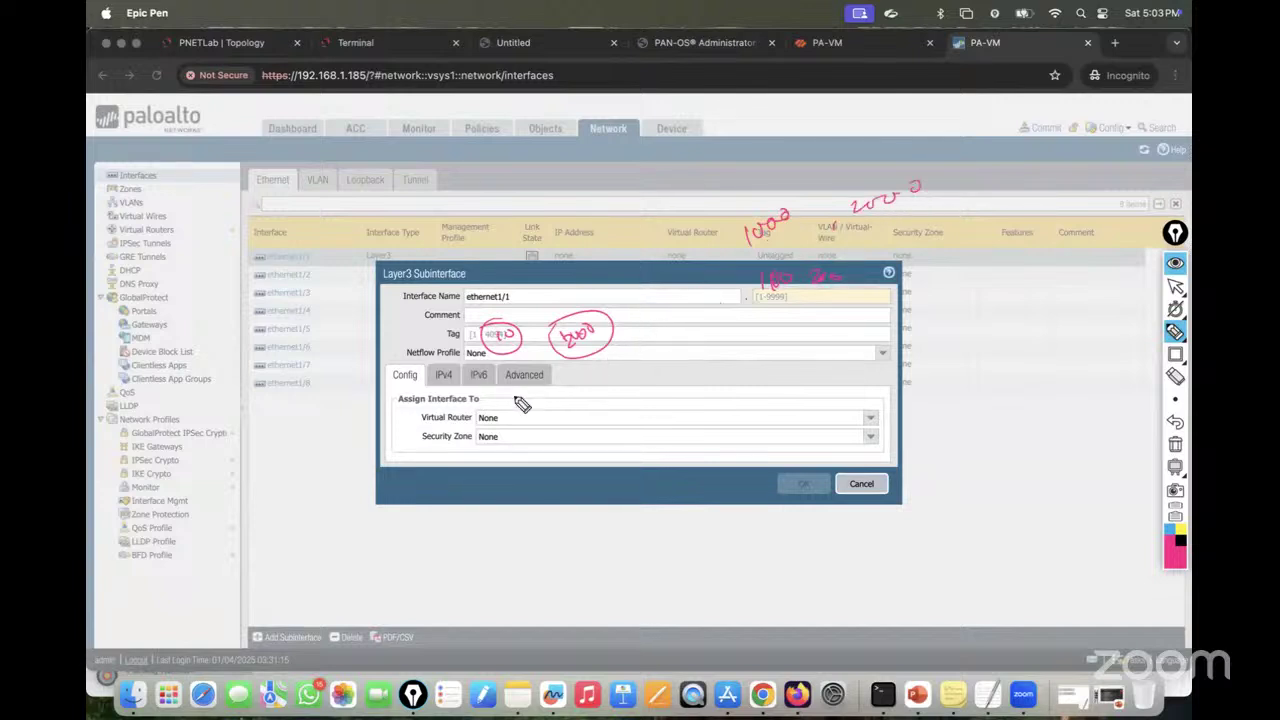
drag(516, 390, 614, 378)
drag(560, 426, 656, 380)
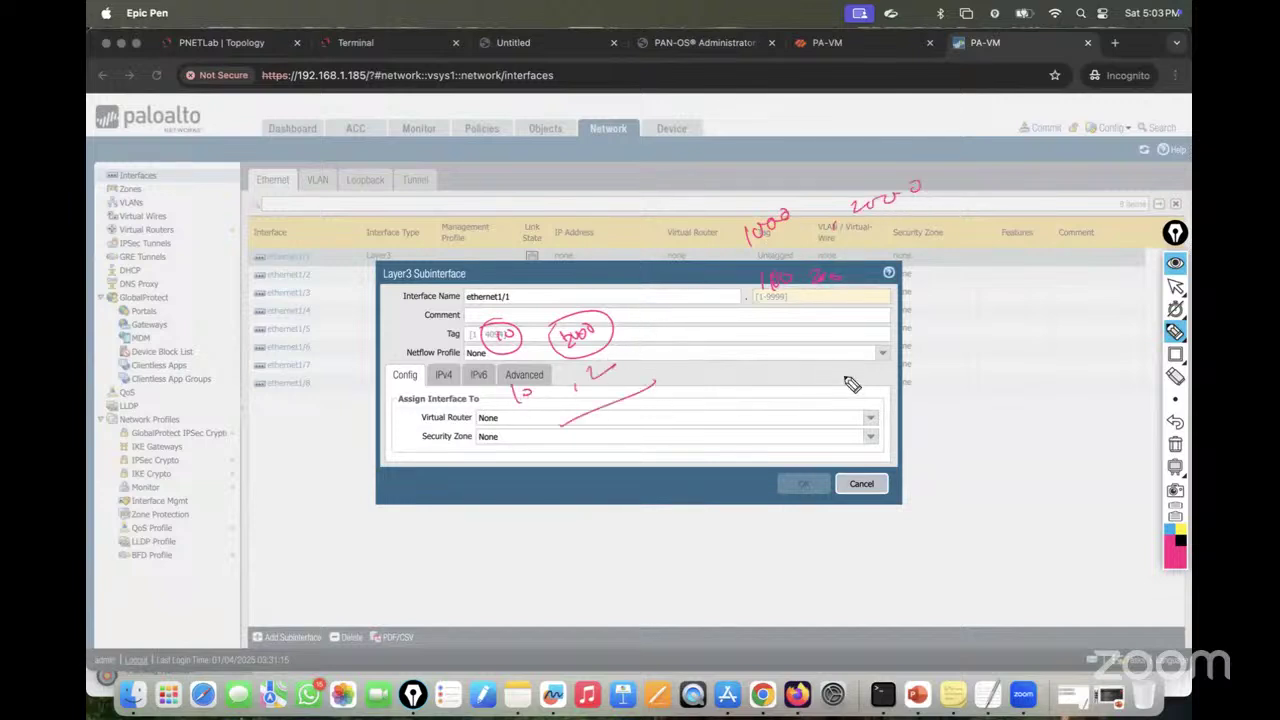
click(1175, 446)
drag(770, 298, 784, 292)
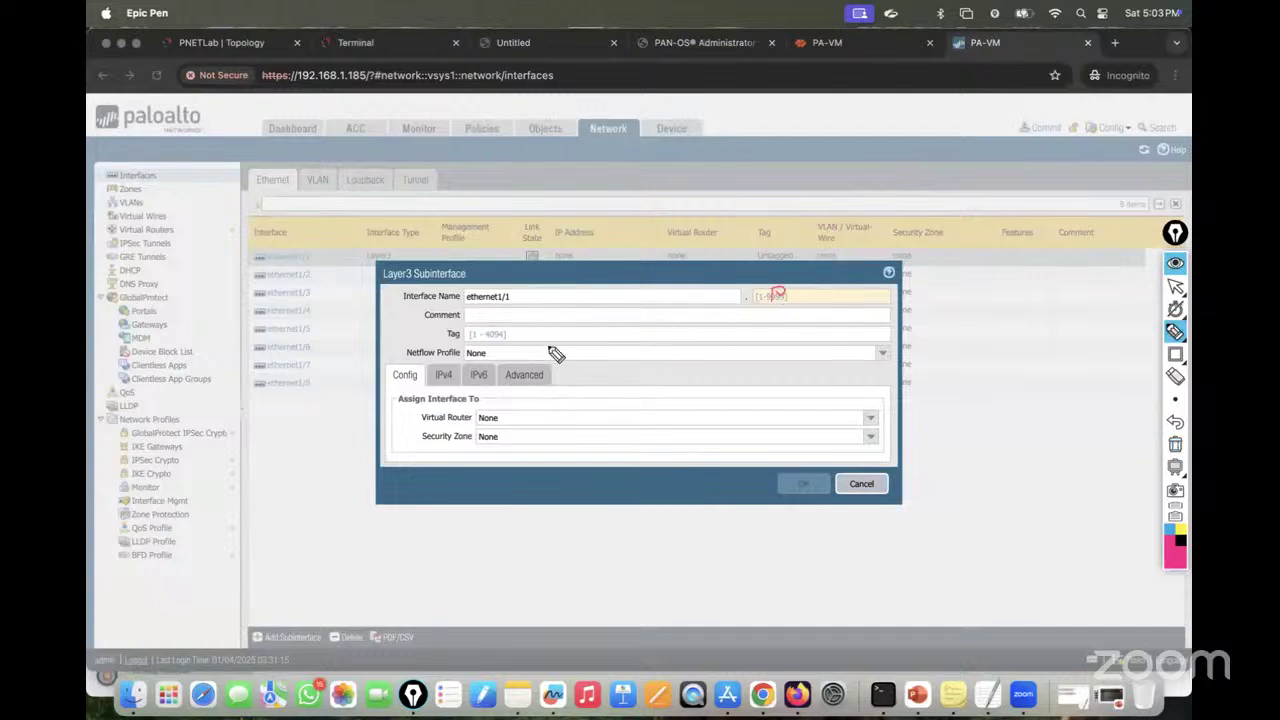
drag(495, 336, 505, 331)
Step: Give the new subinterface suffix 10, VLAN tag 10 and the default virtual router
click(1177, 449)
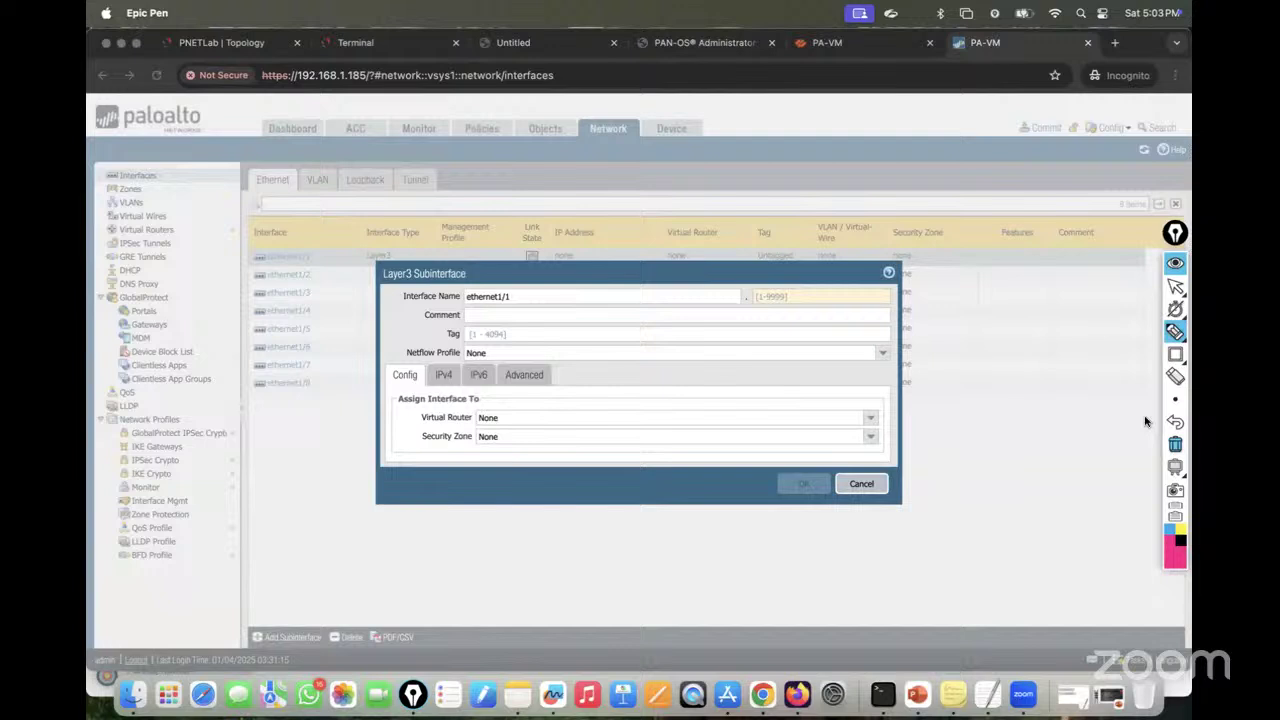
click(1175, 287)
click(783, 297)
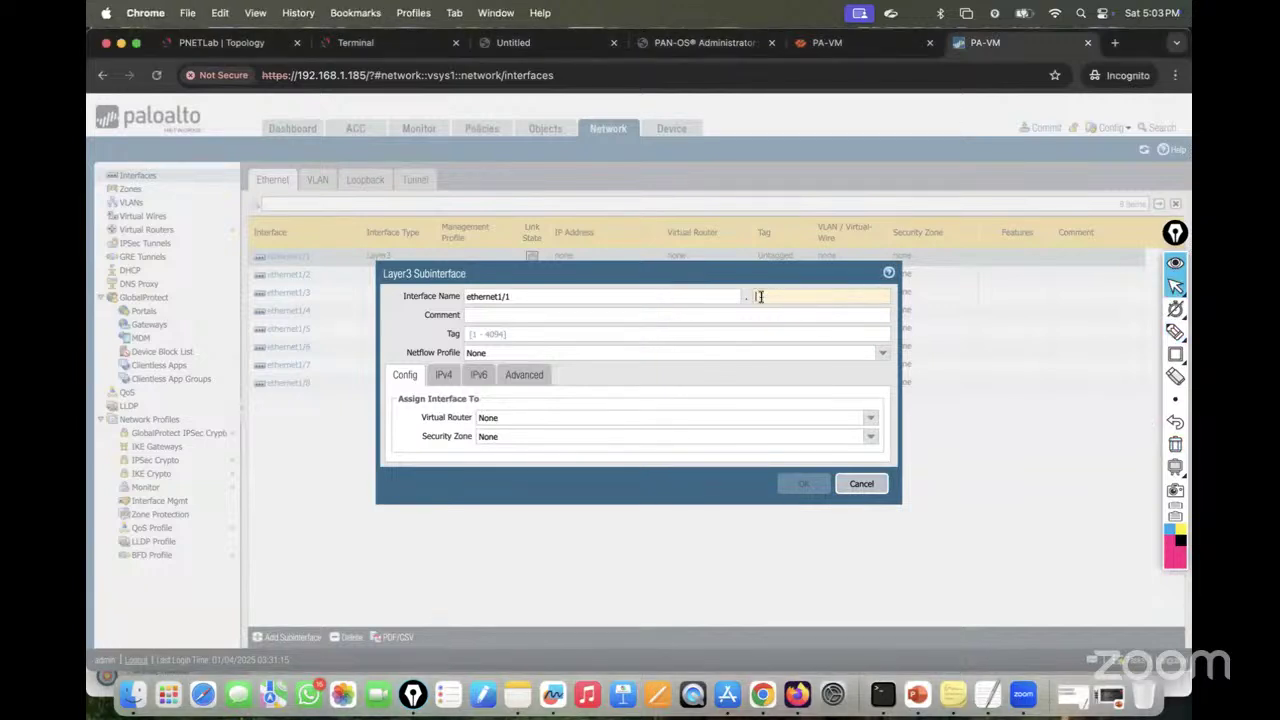
text(10)
click(487, 334)
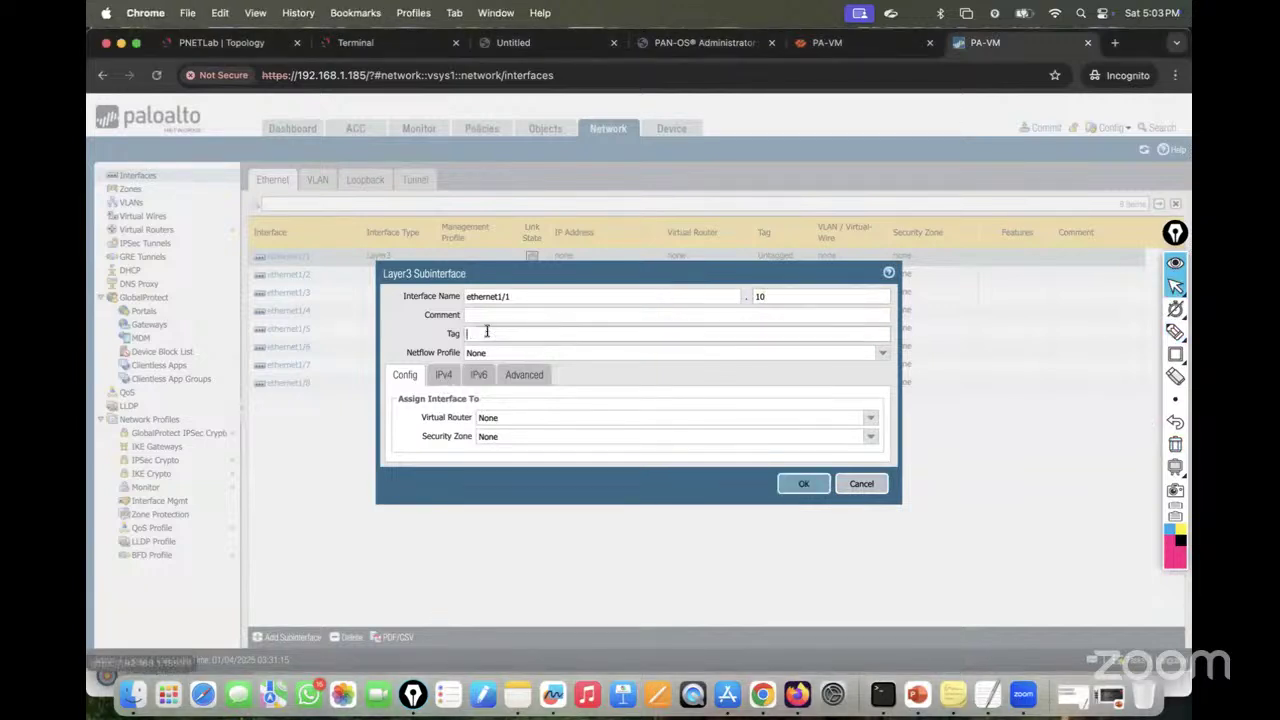
text(10)
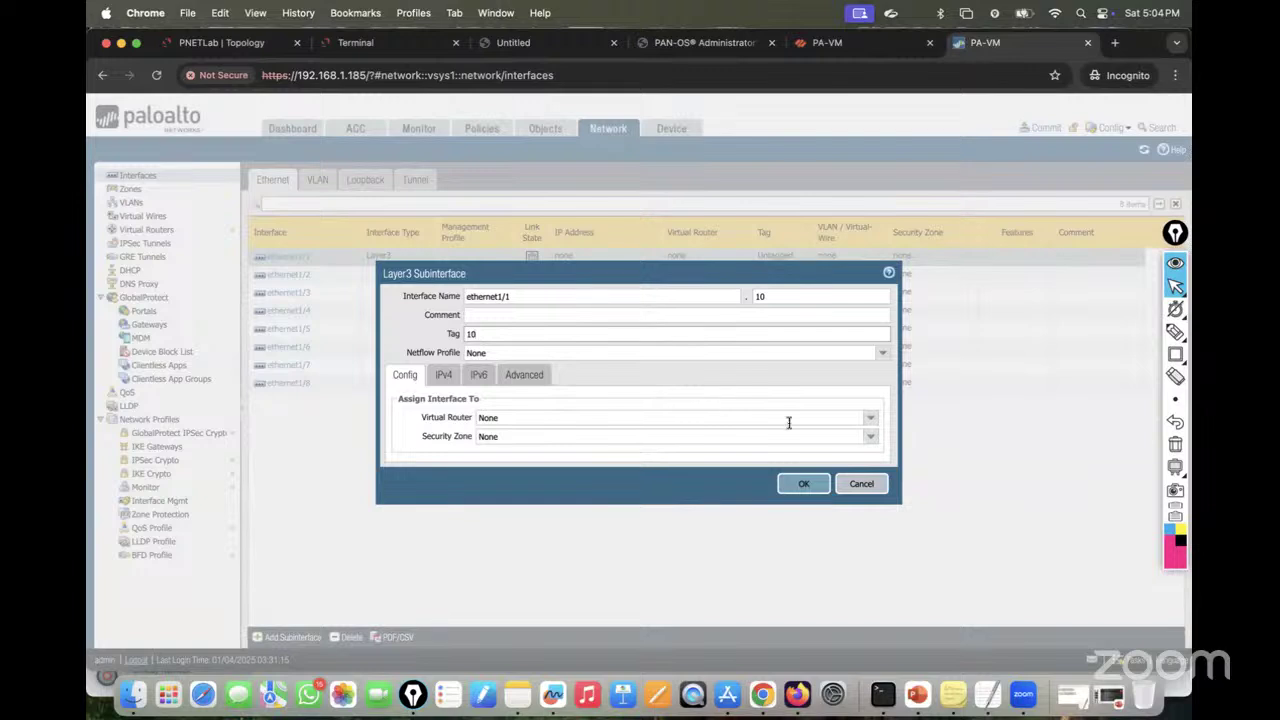
click(869, 417)
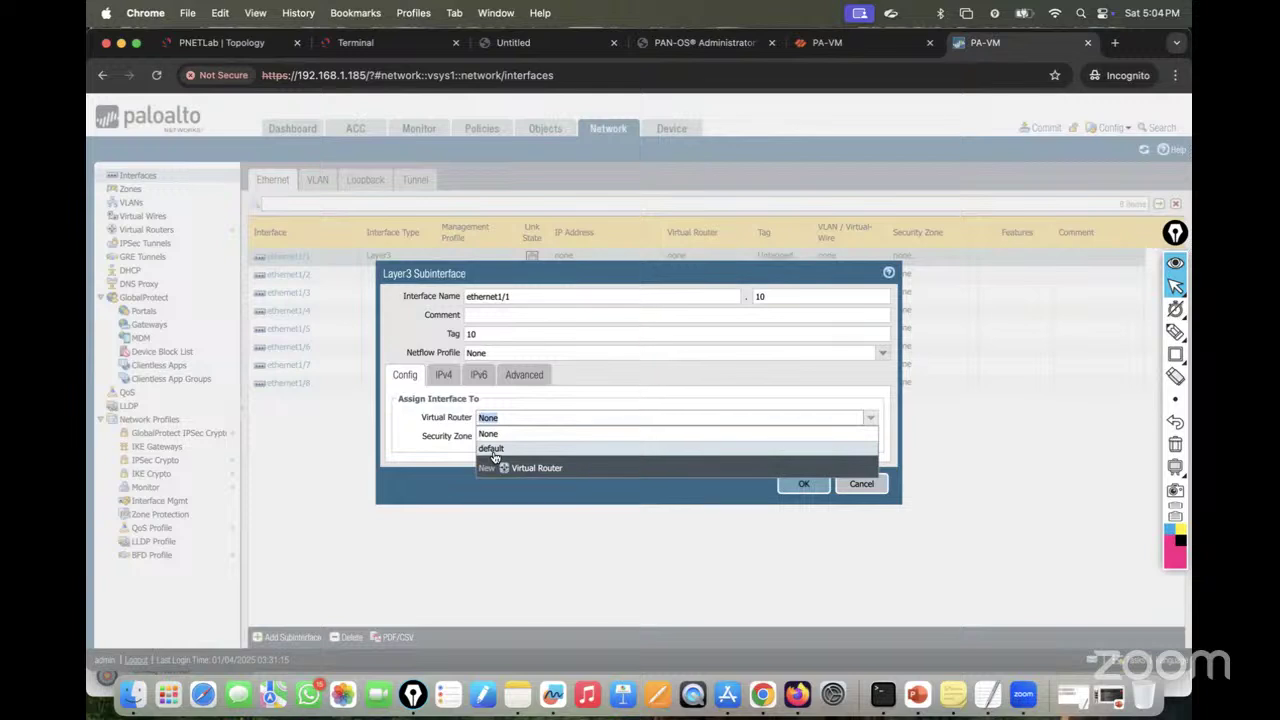
click(492, 450)
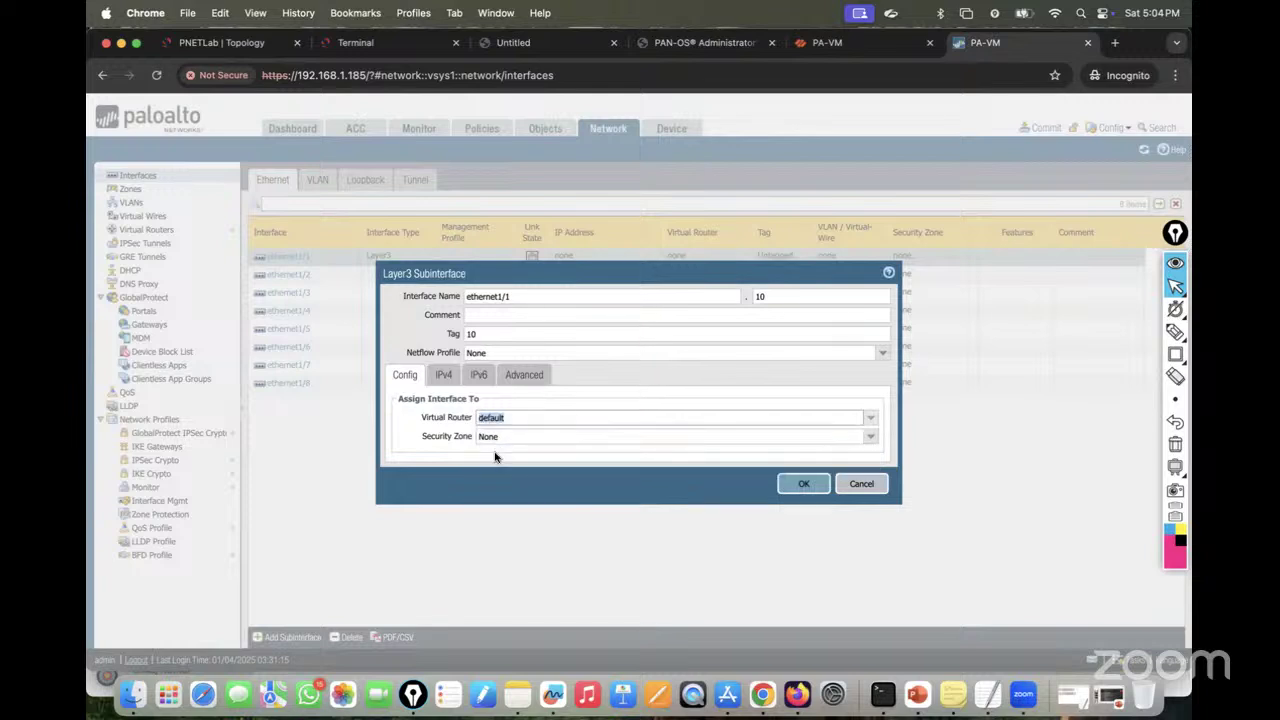
click(200, 43)
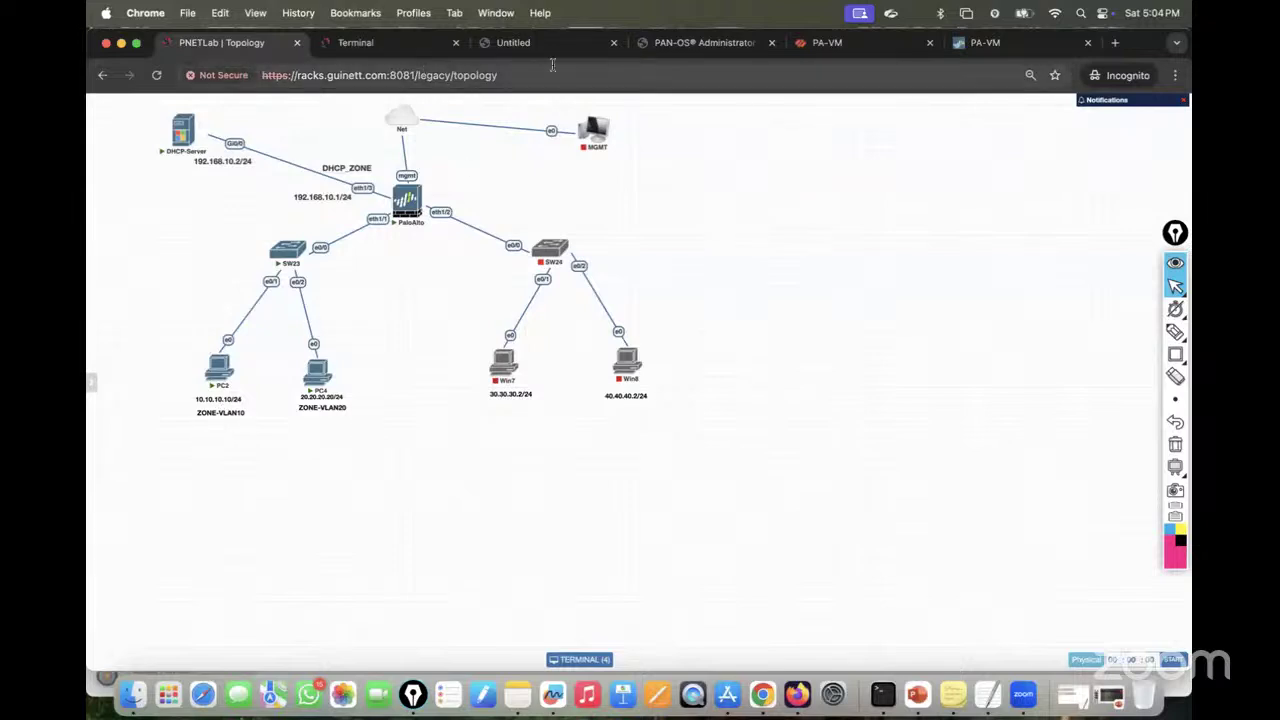
click(972, 47)
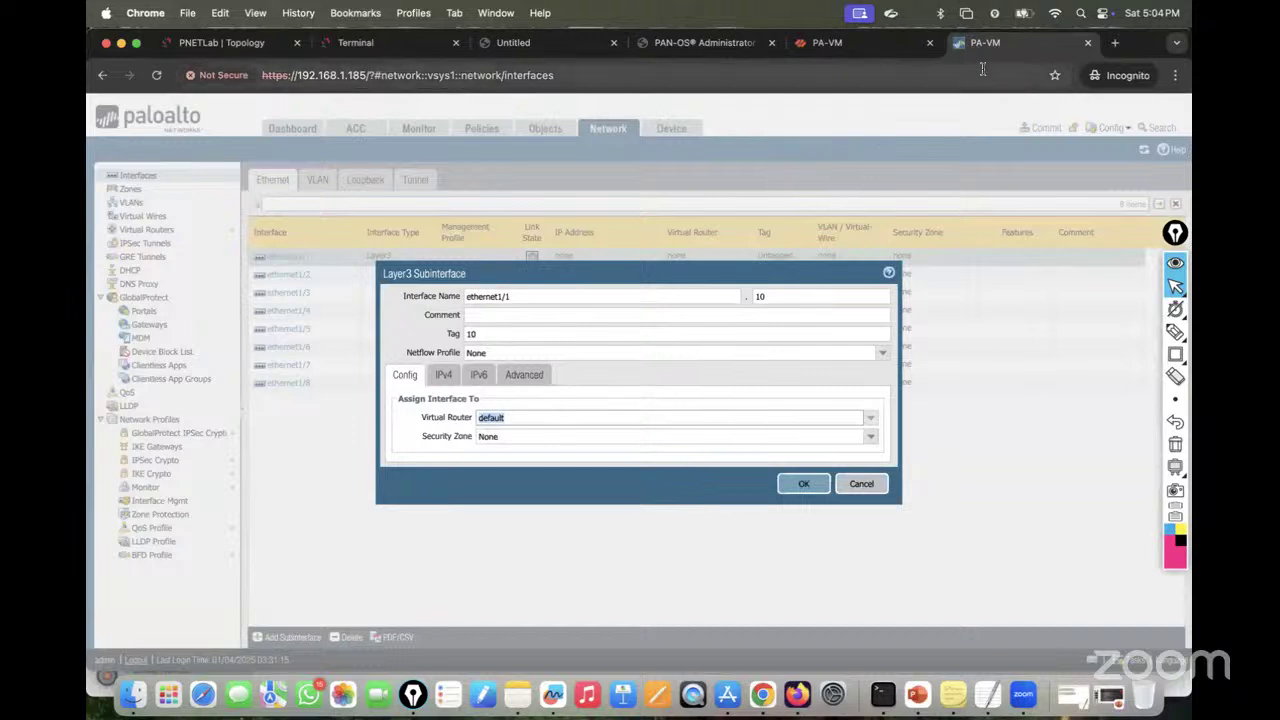
drag(989, 43, 504, 57)
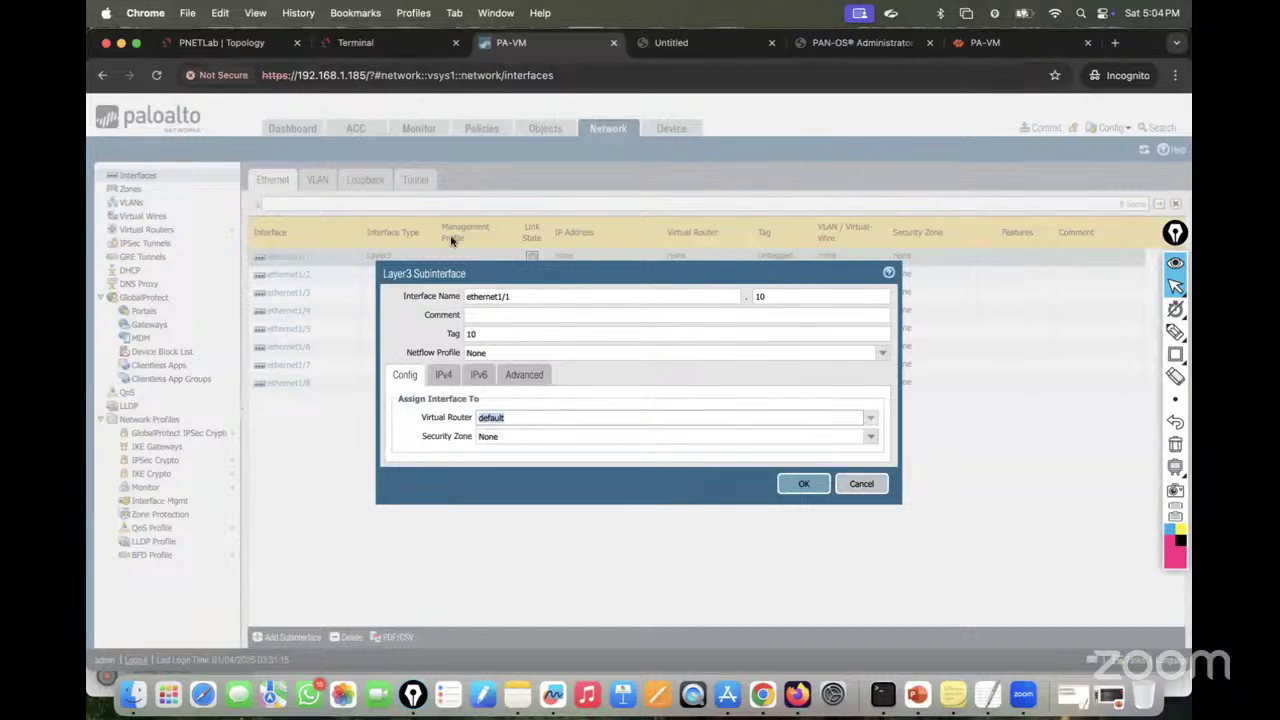
Step: Create security zone VLAN10, add IPv4 address 10.10.10.1/24, and save ethernet1/1.10
click(866, 436)
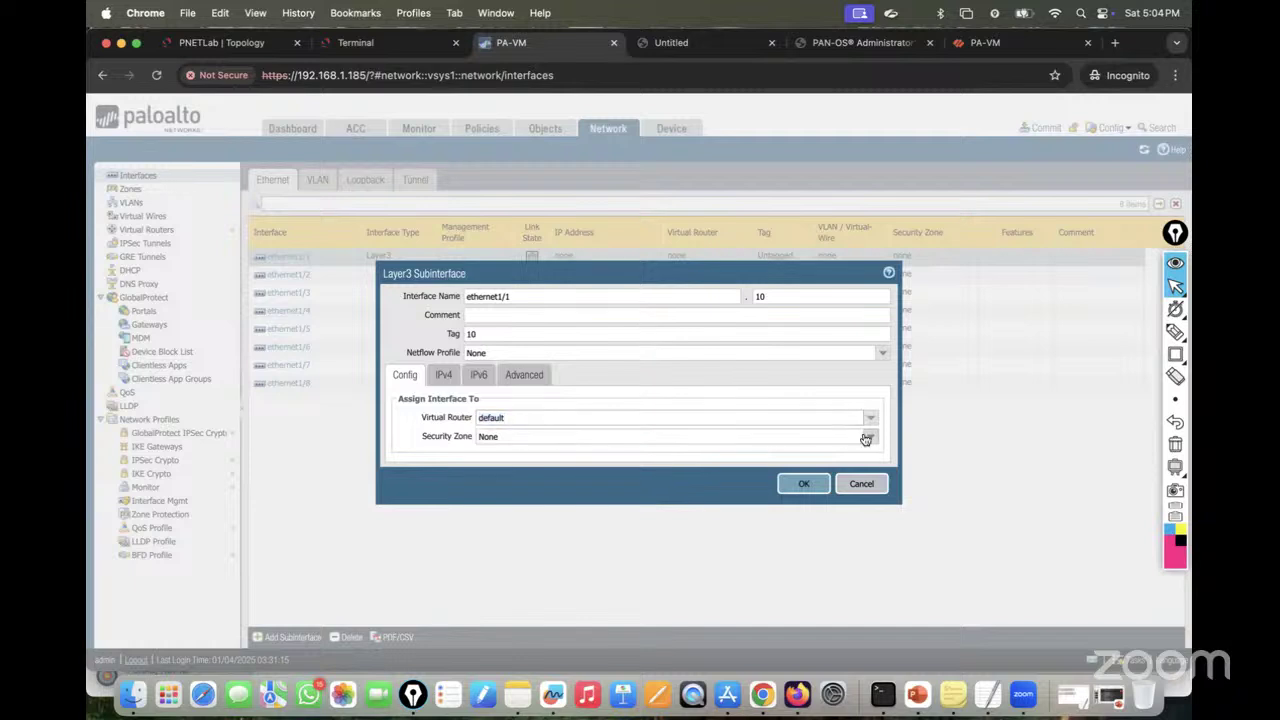
click(516, 471)
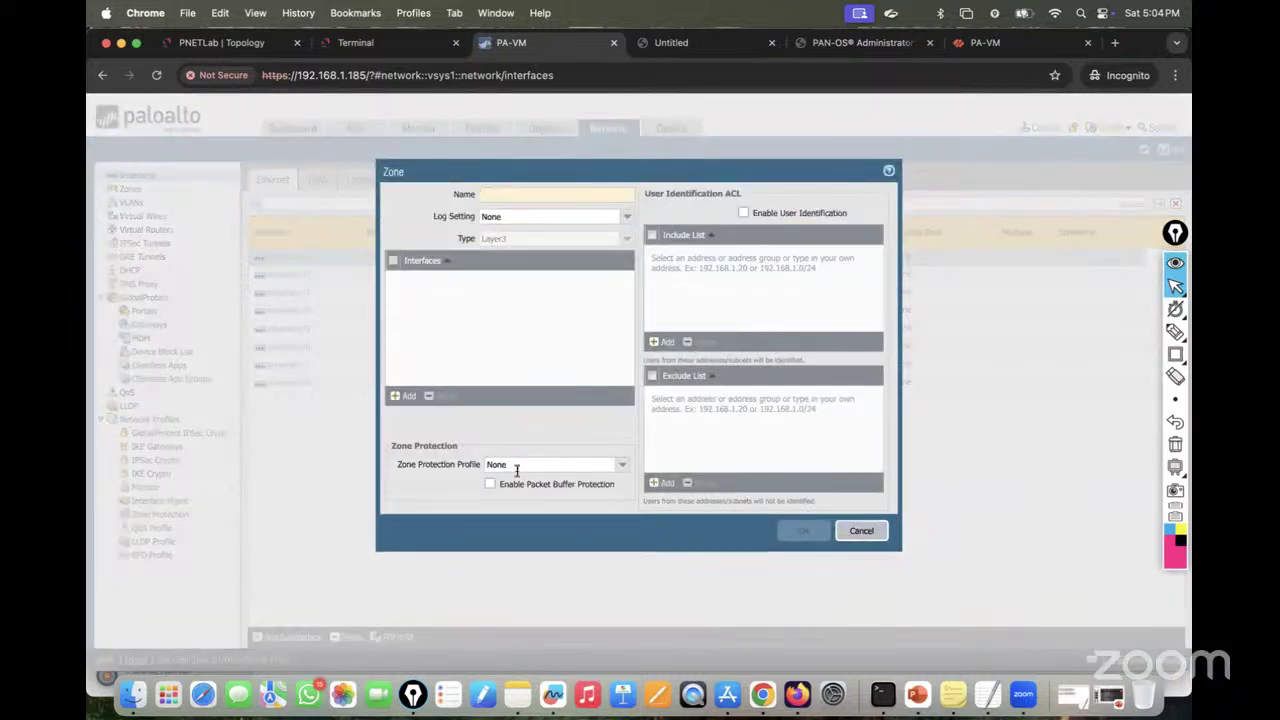
text(VLAN10)
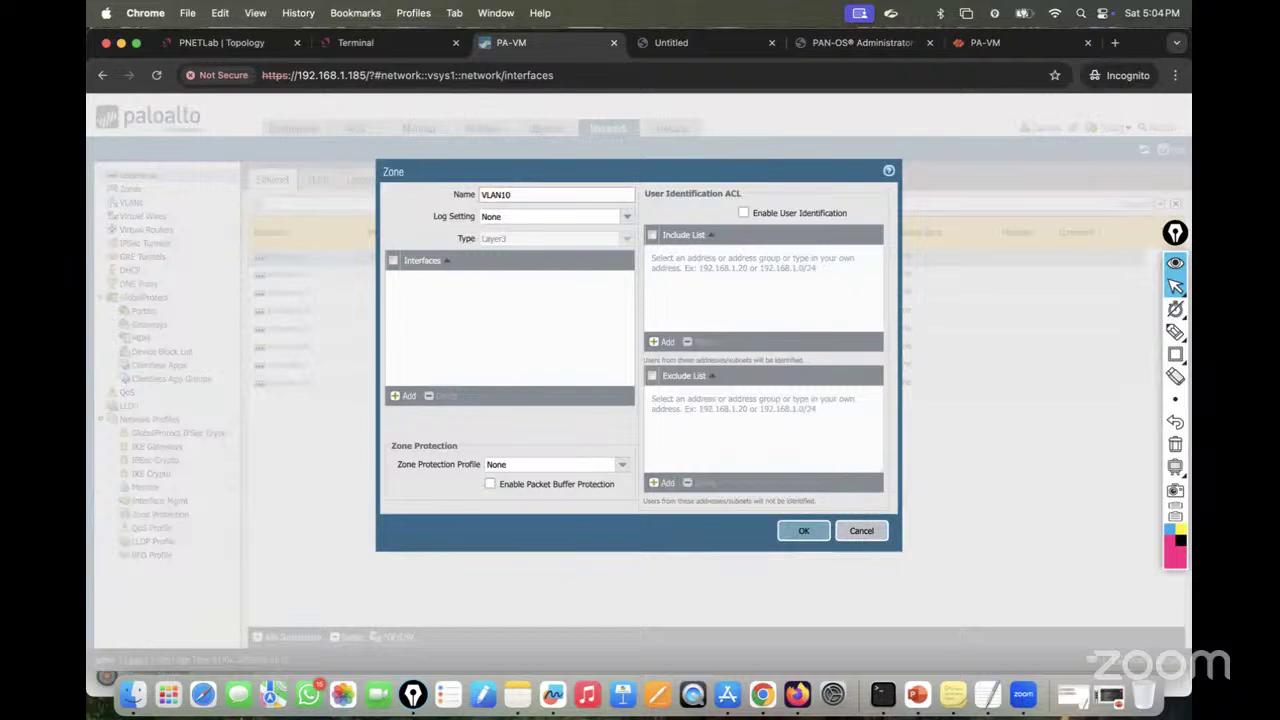
click(806, 530)
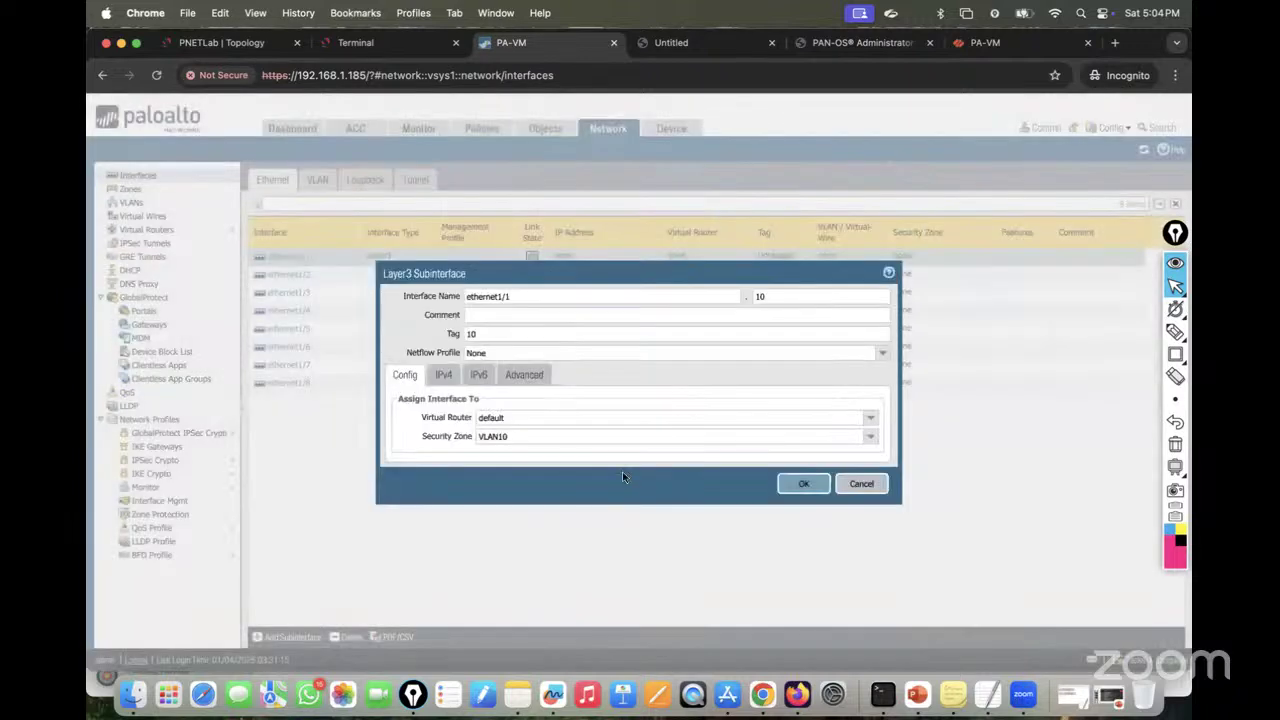
click(443, 374)
click(411, 519)
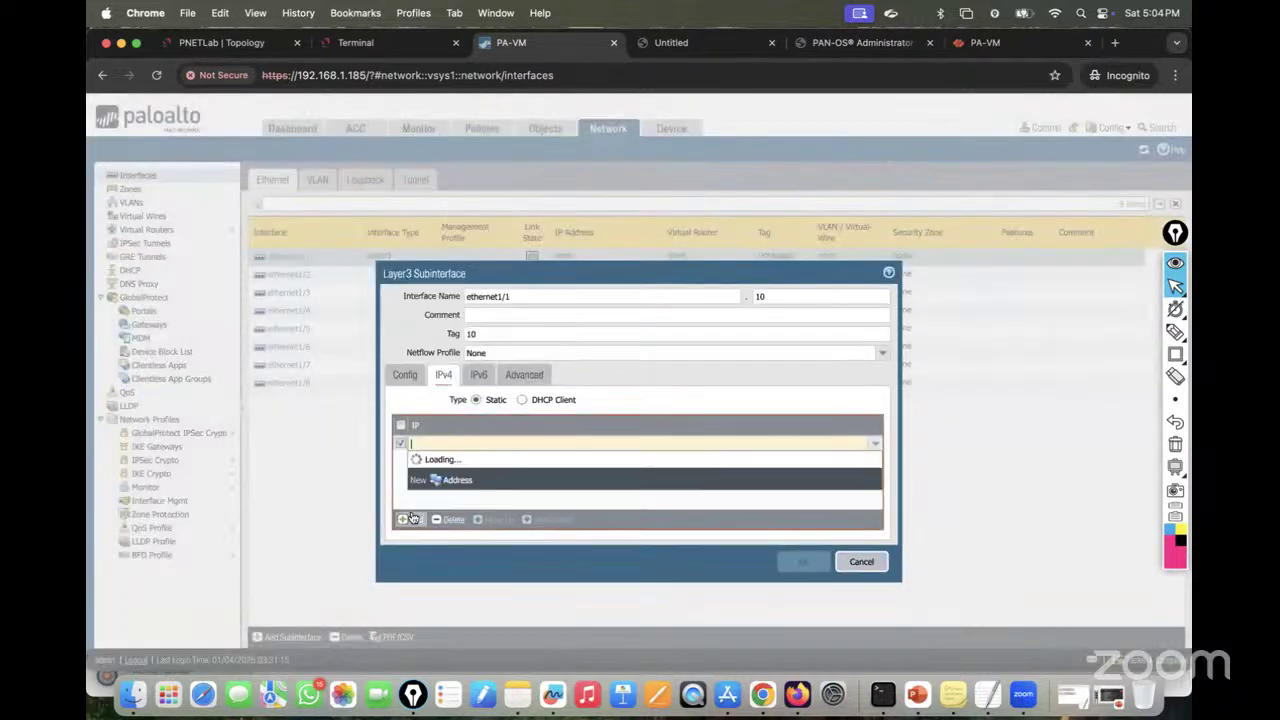
text(10.10.10.1)
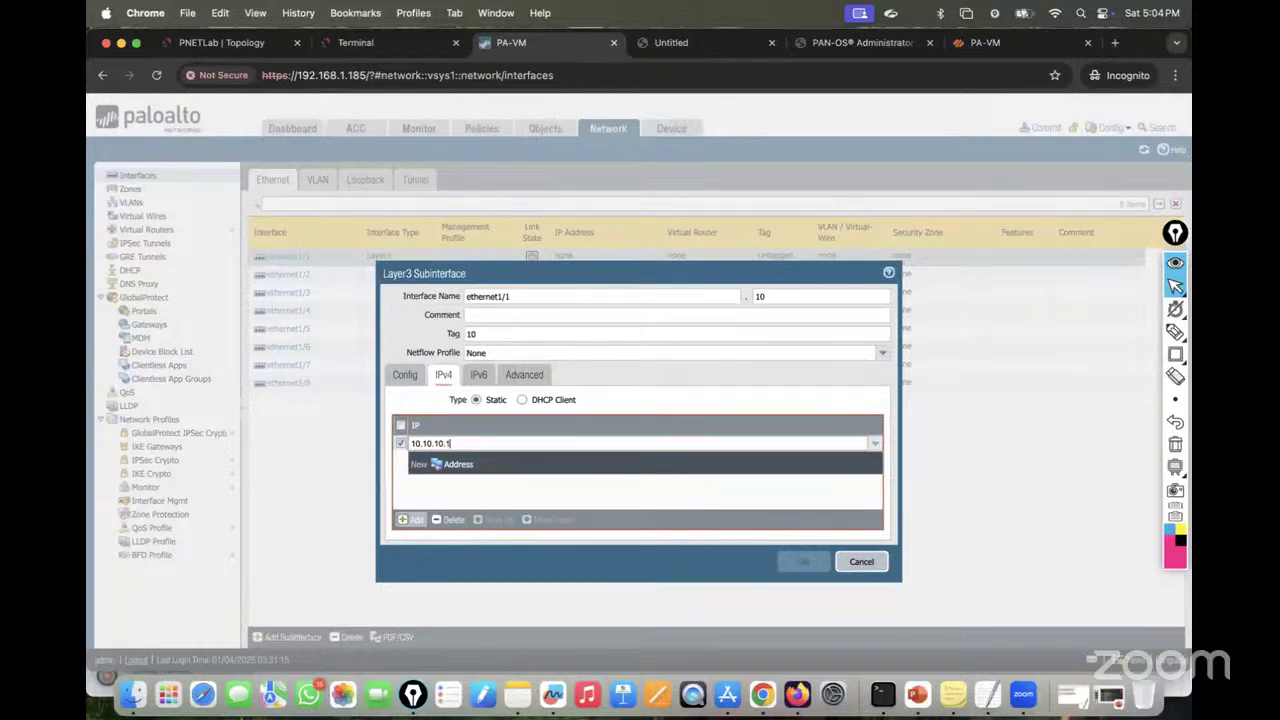
text(/24)
click(489, 495)
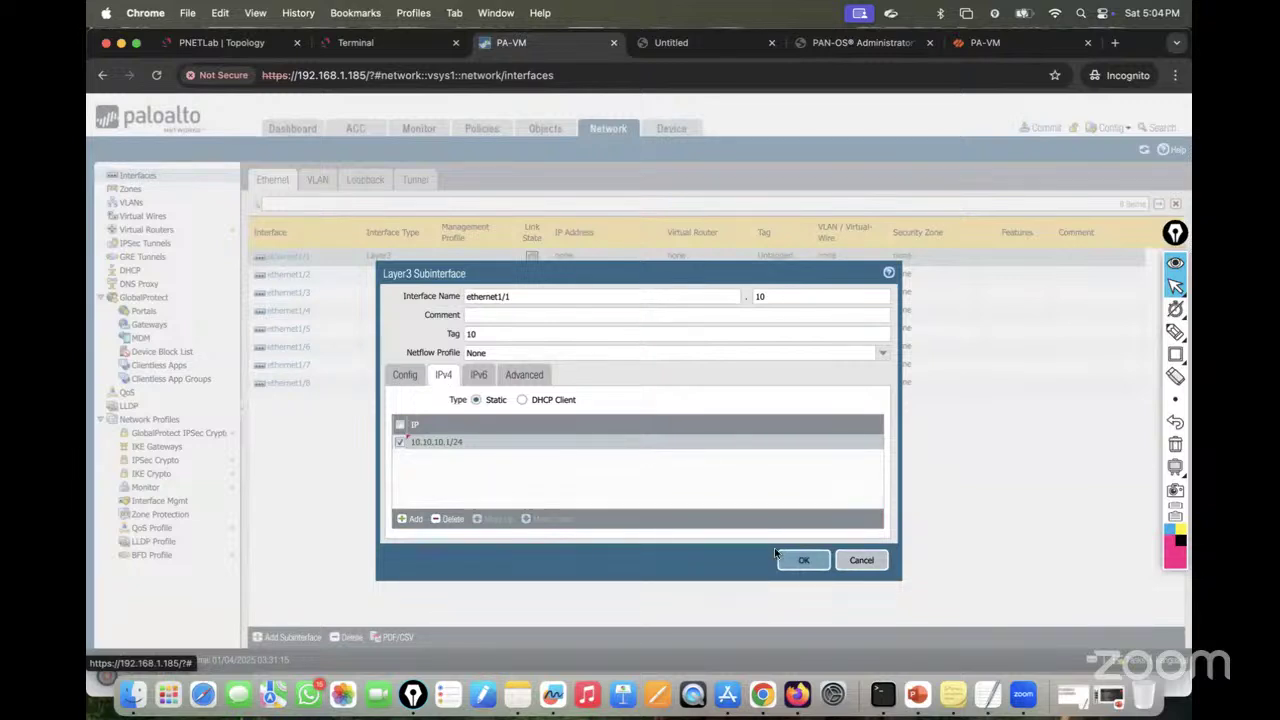
click(805, 560)
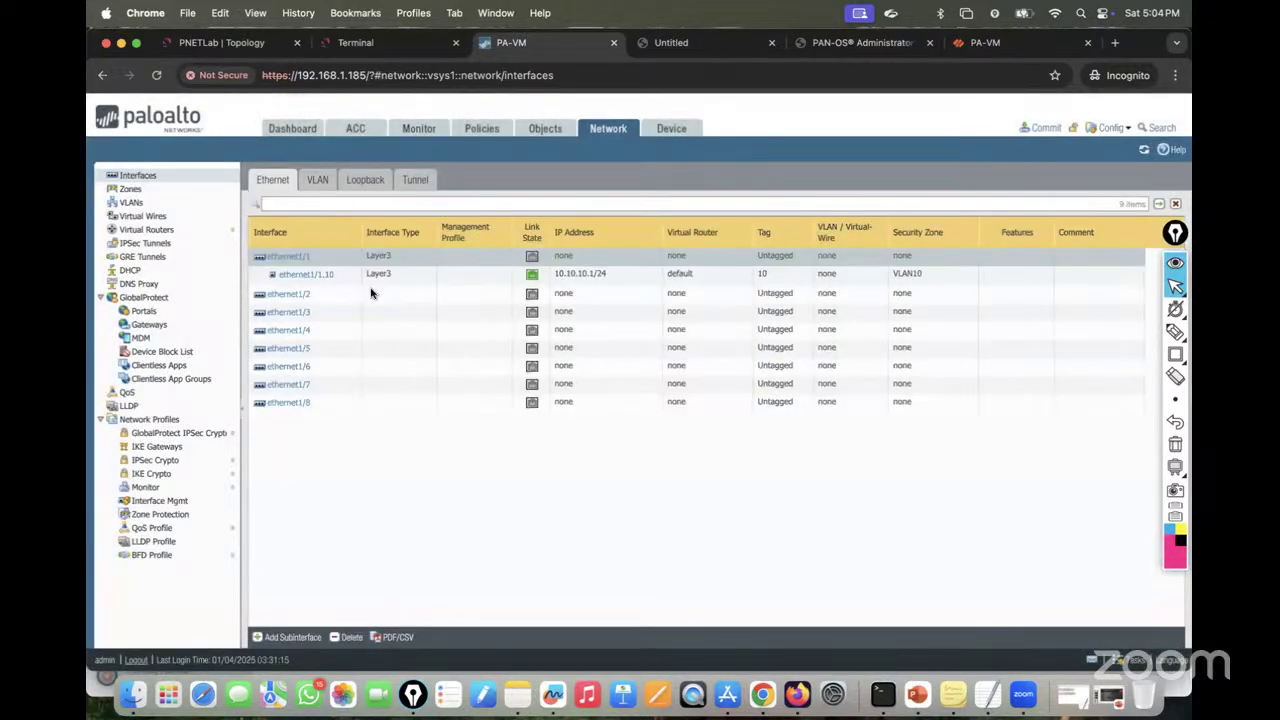
click(272, 634)
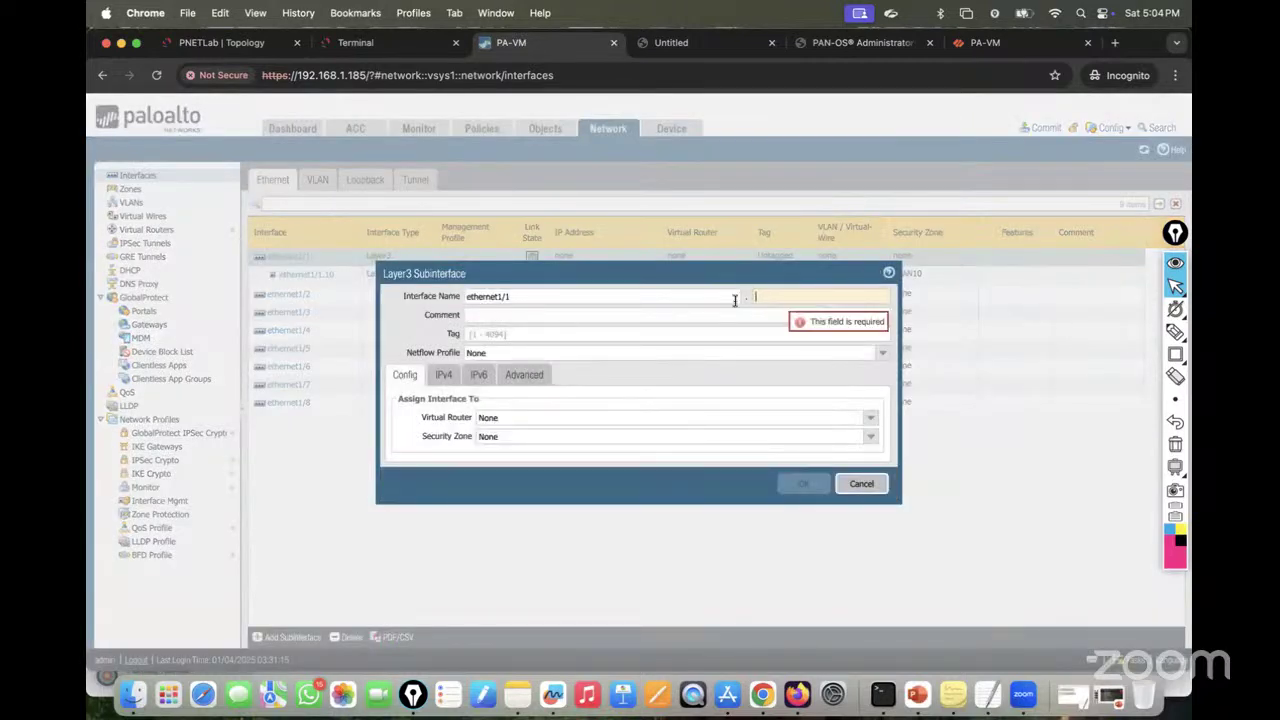
Step: Give the subinterface suffix 20, tag 20, the default virtual router and a new VLAN20 zone
text(20)
click(520, 333)
text(2)
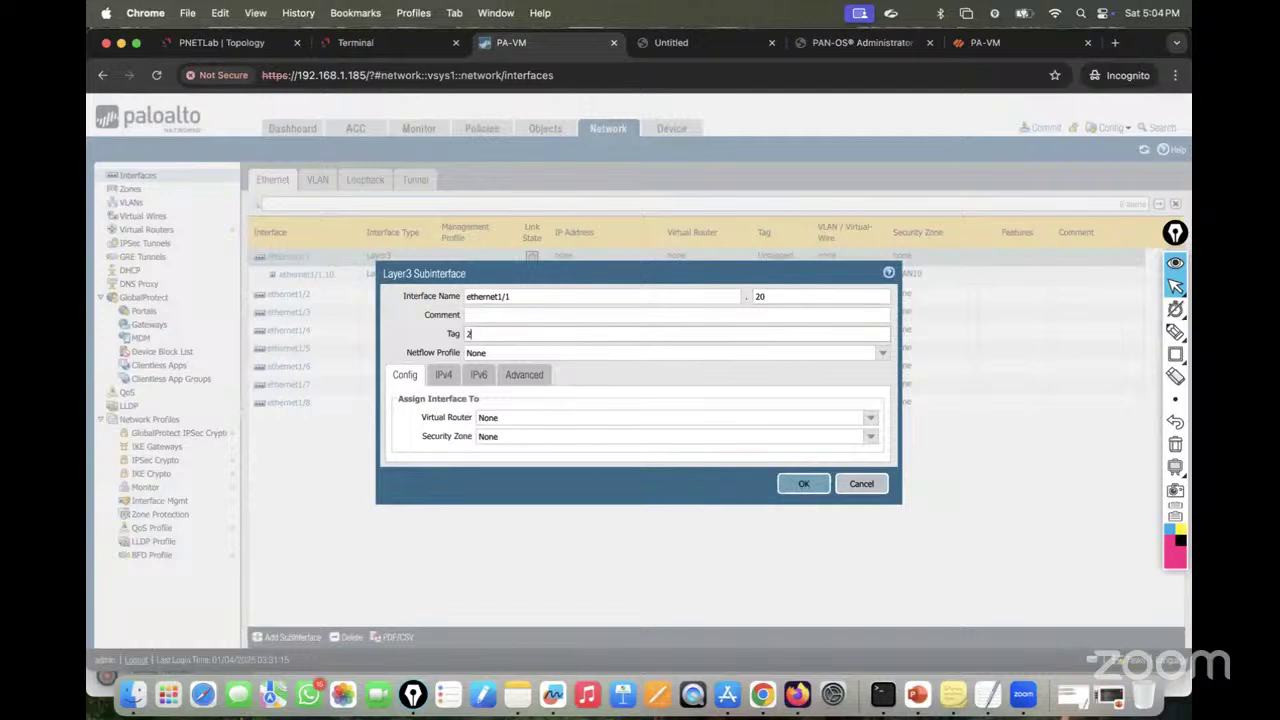
text(0)
click(871, 417)
click(488, 448)
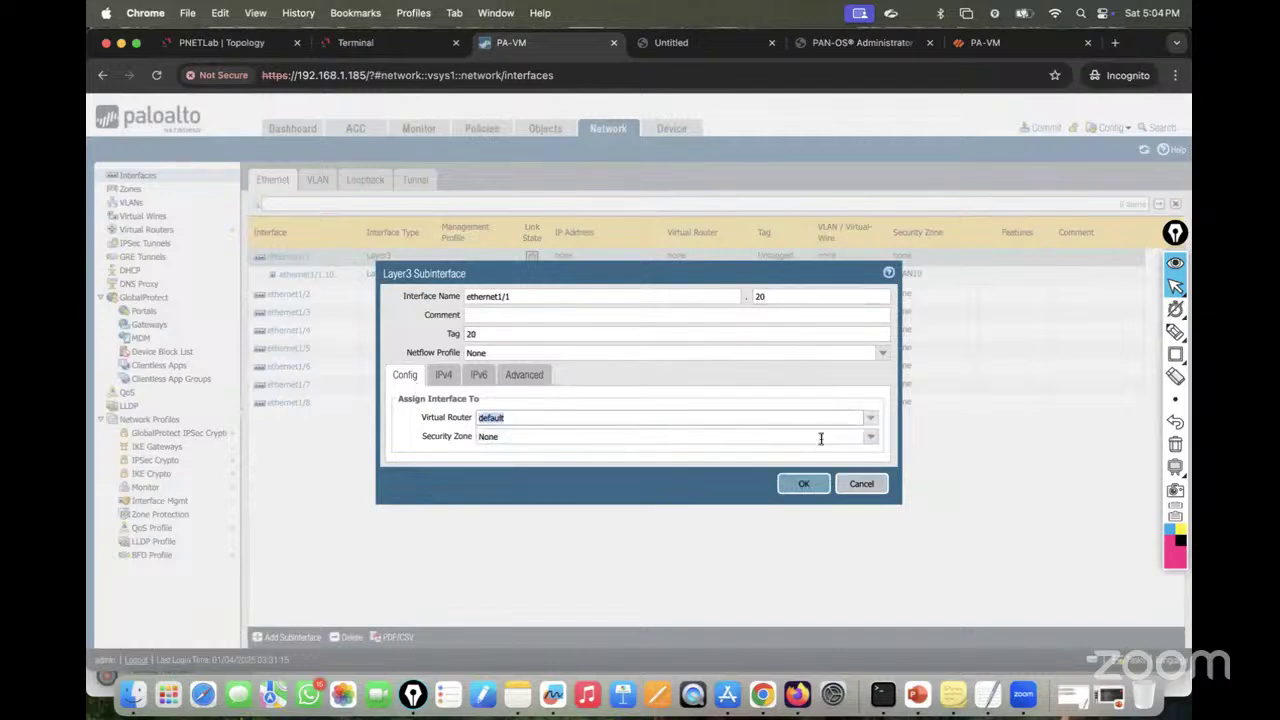
click(871, 437)
click(519, 487)
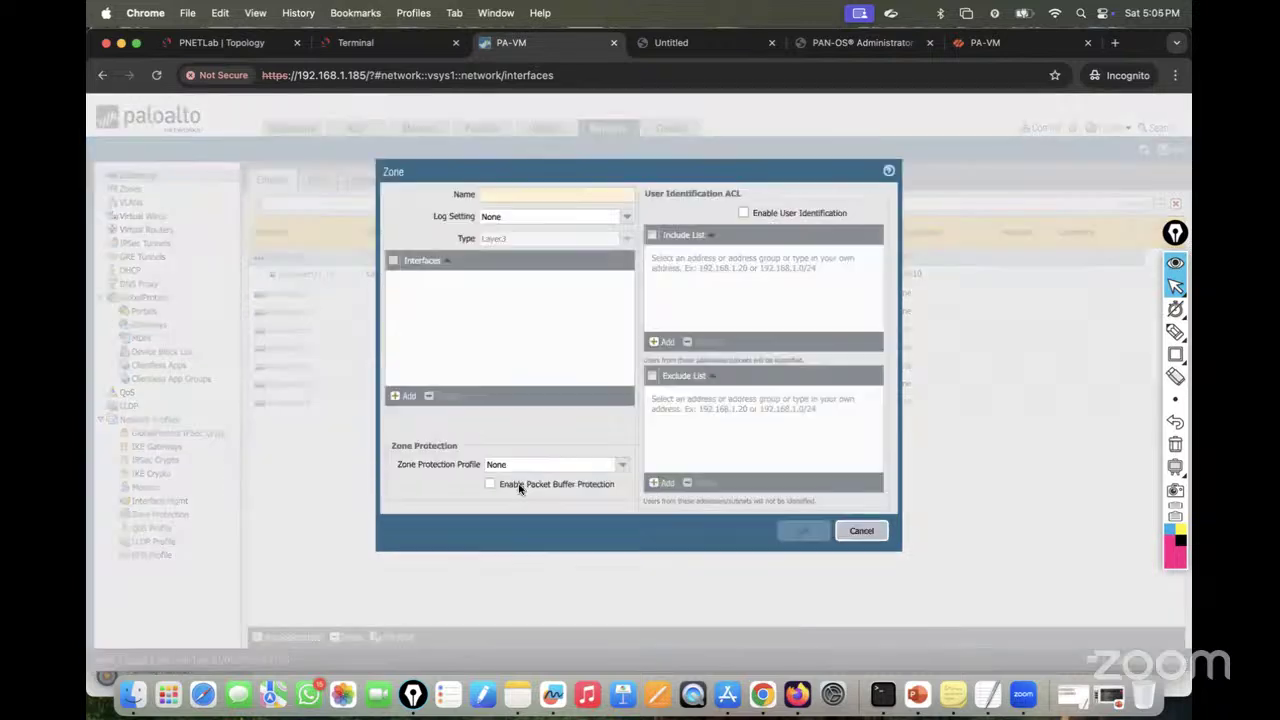
text(VLAN2)
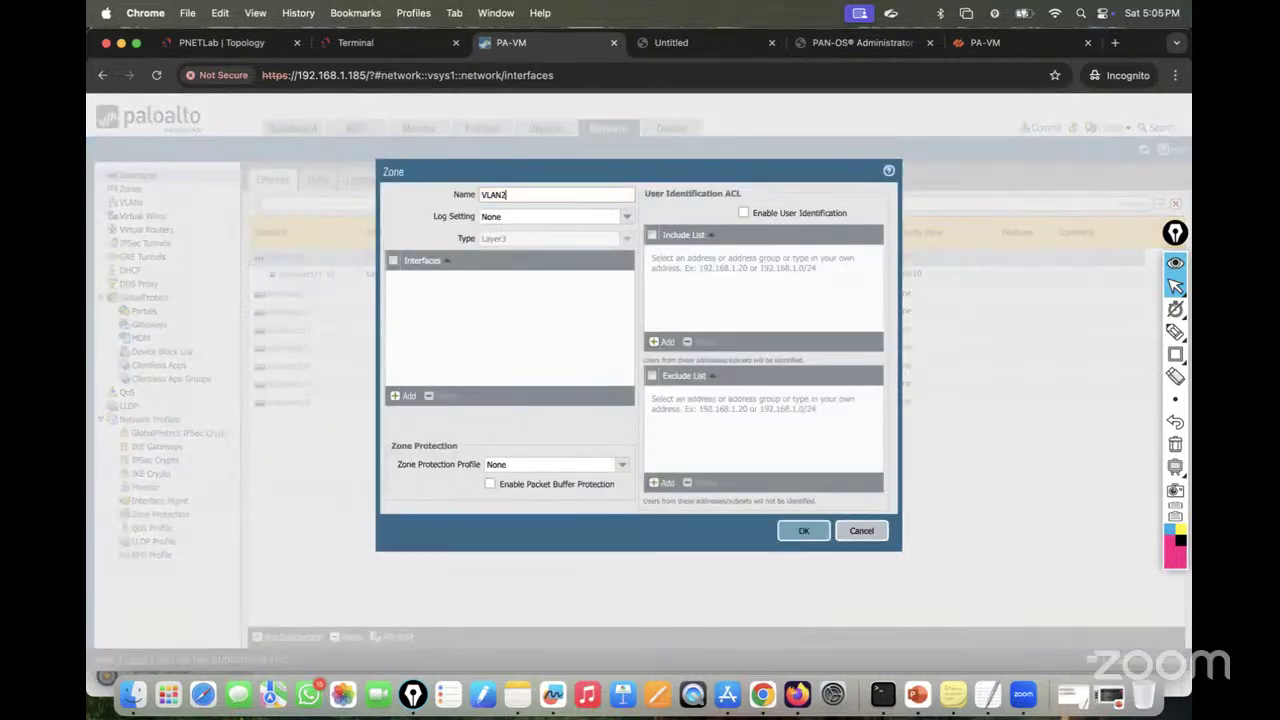
text(0)
click(815, 538)
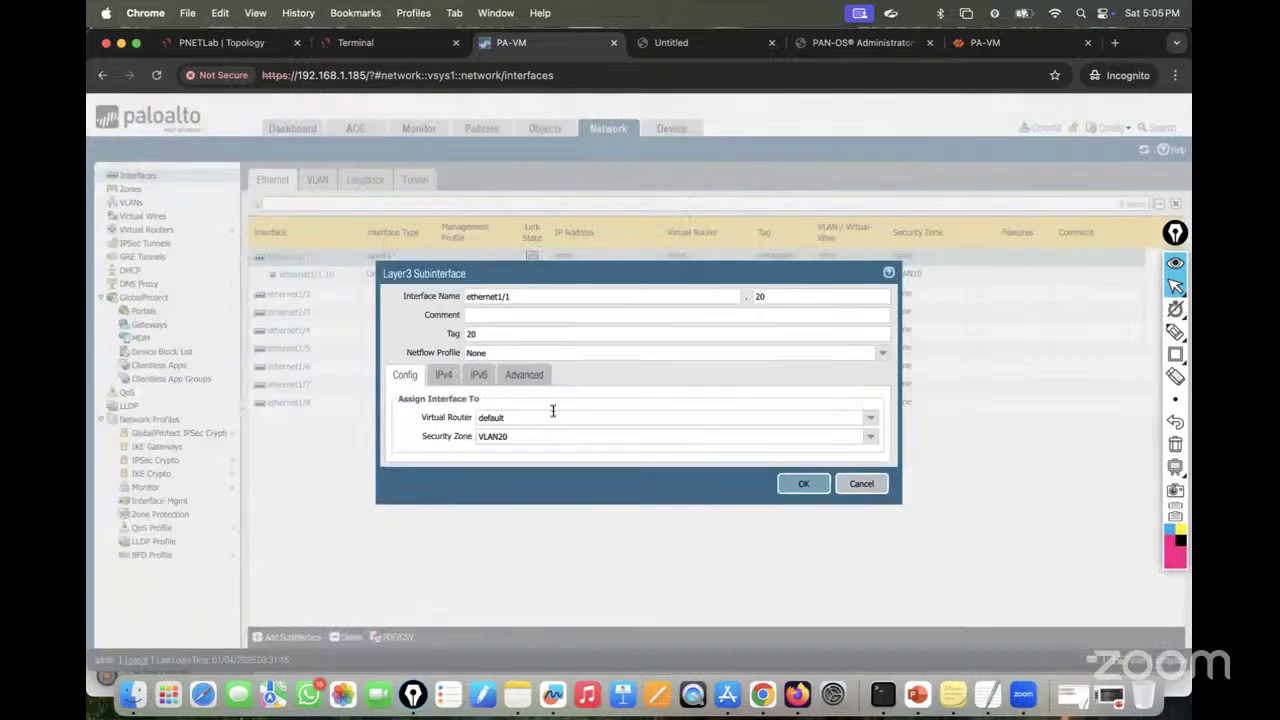
Step: Add IPv4 address 20.20.20.1/24 and save subinterface ethernet1/1.20
click(443, 375)
click(411, 518)
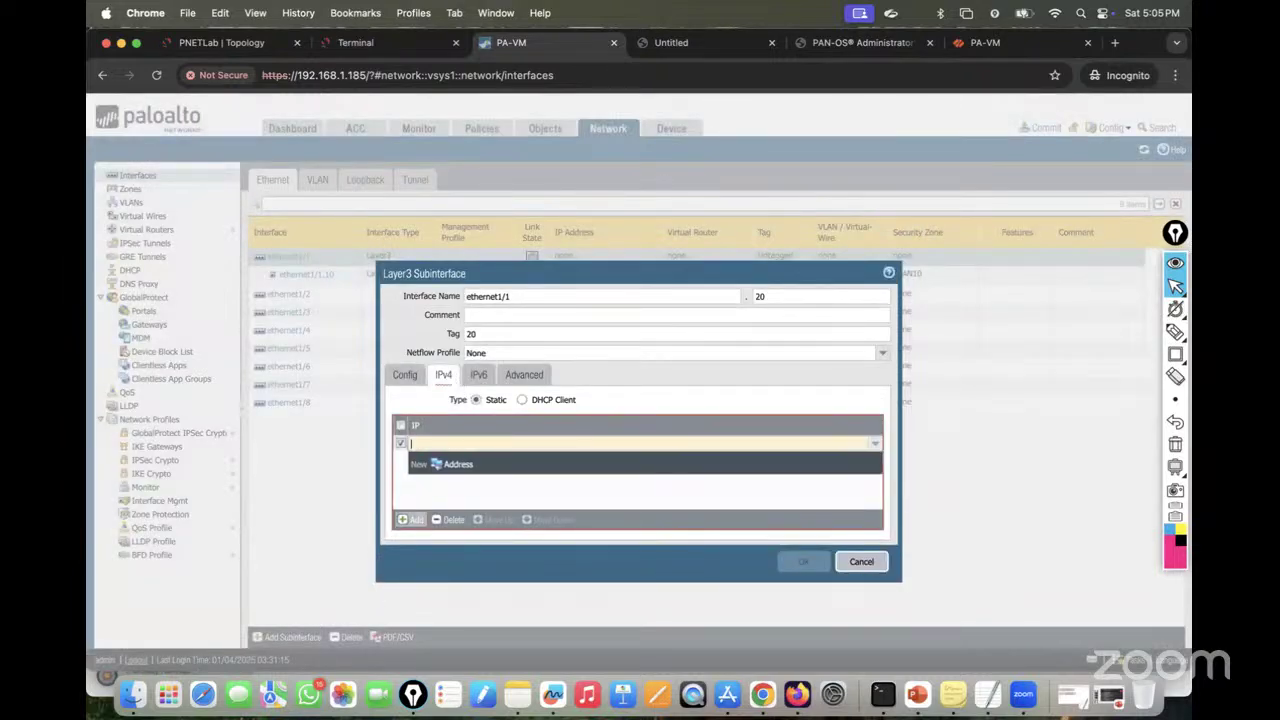
text(20.20.20.1)
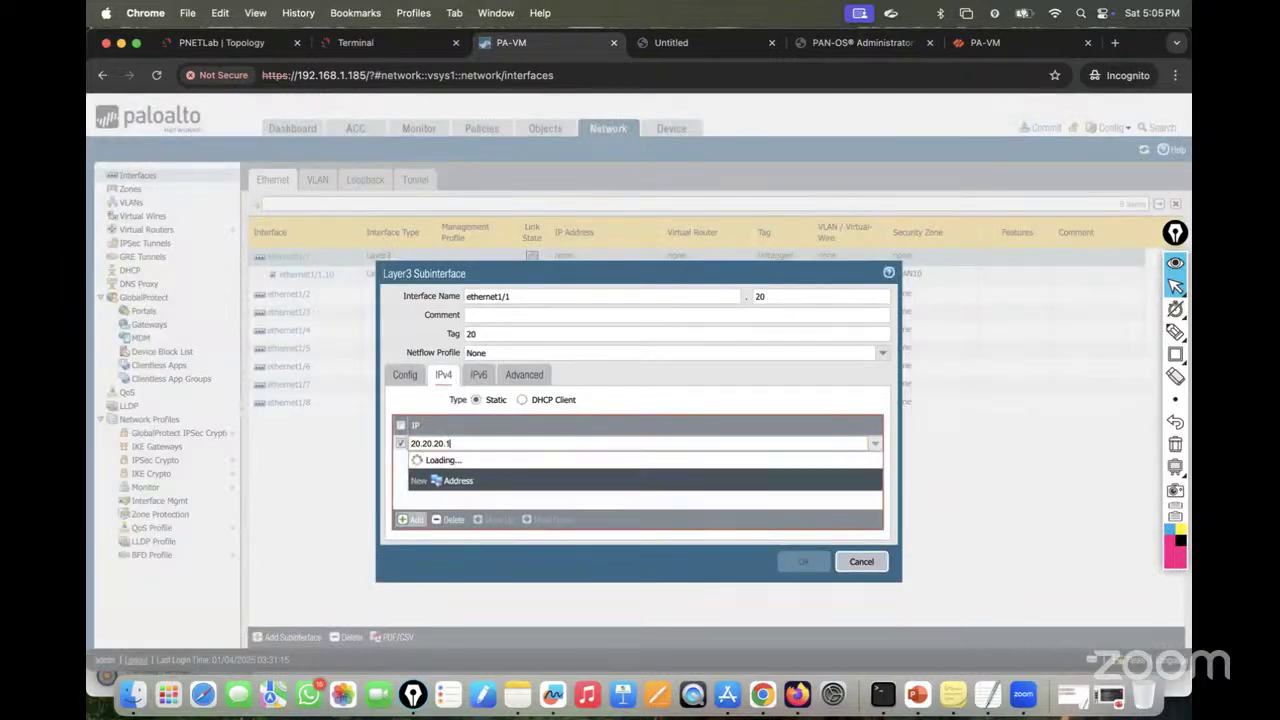
text(/24)
click(541, 490)
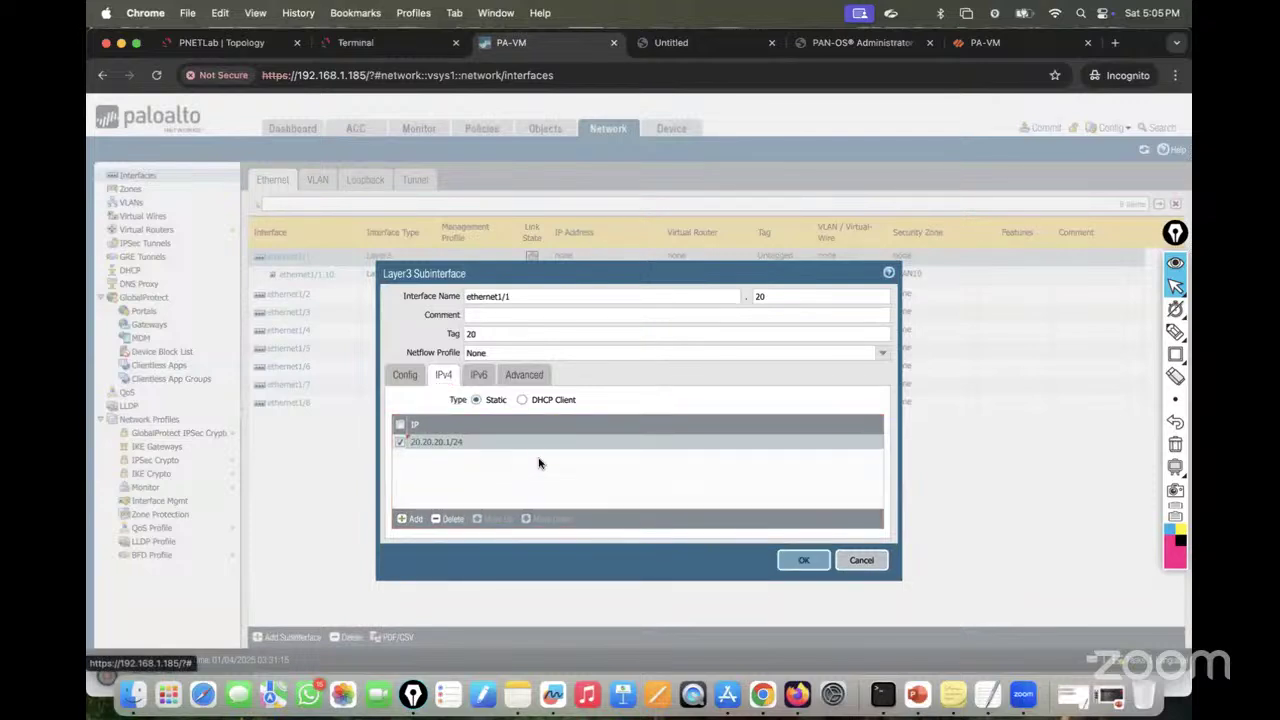
click(530, 377)
click(443, 377)
click(812, 562)
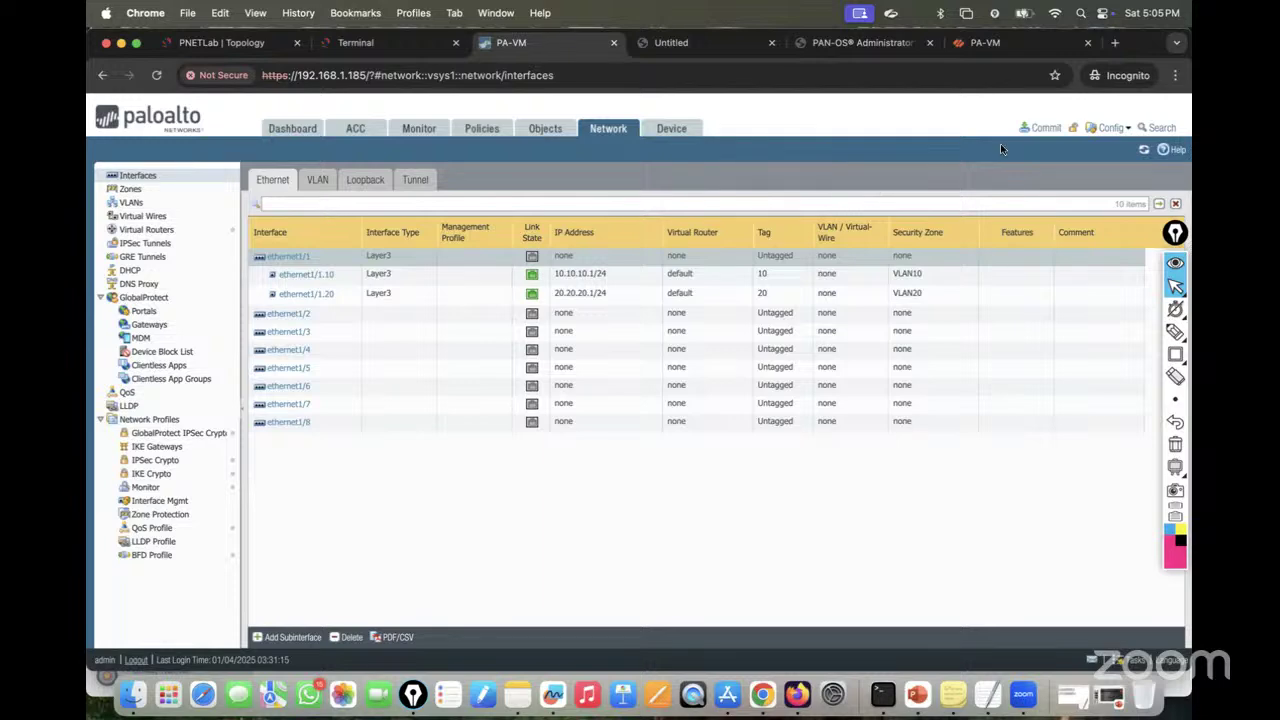
Step: Commit all pending PA-VM configuration changes
click(1043, 128)
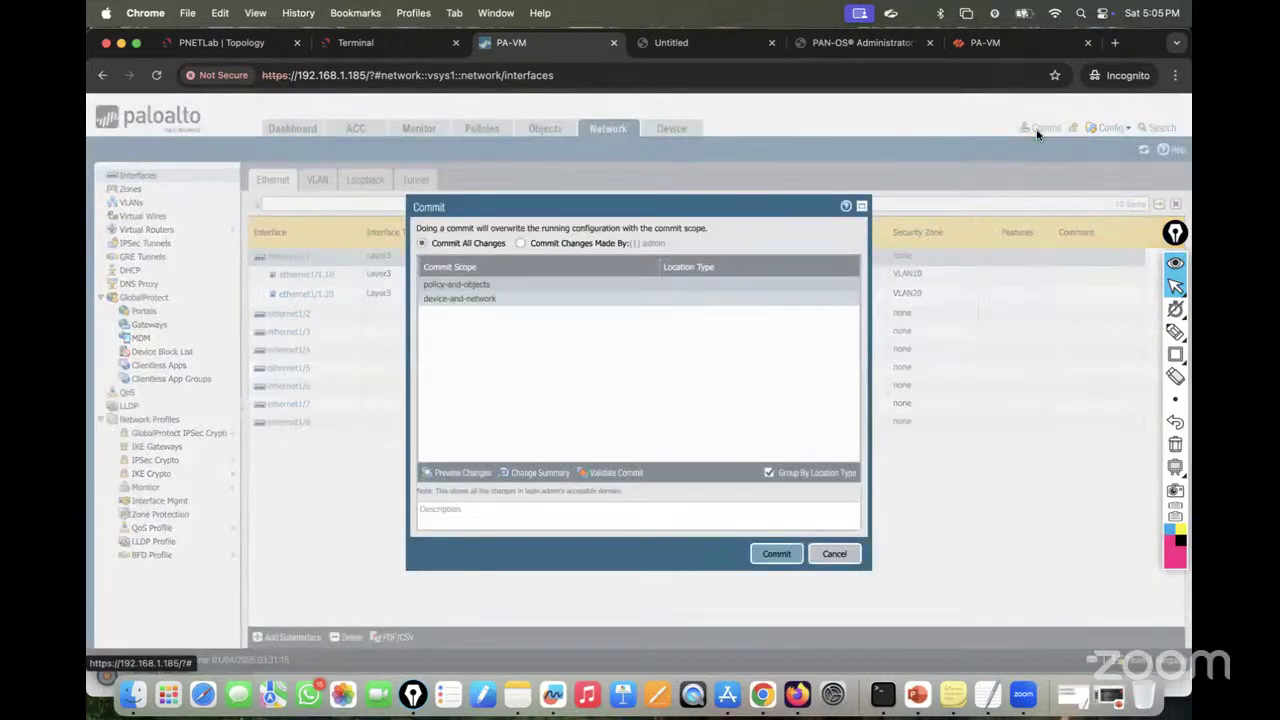
click(770, 555)
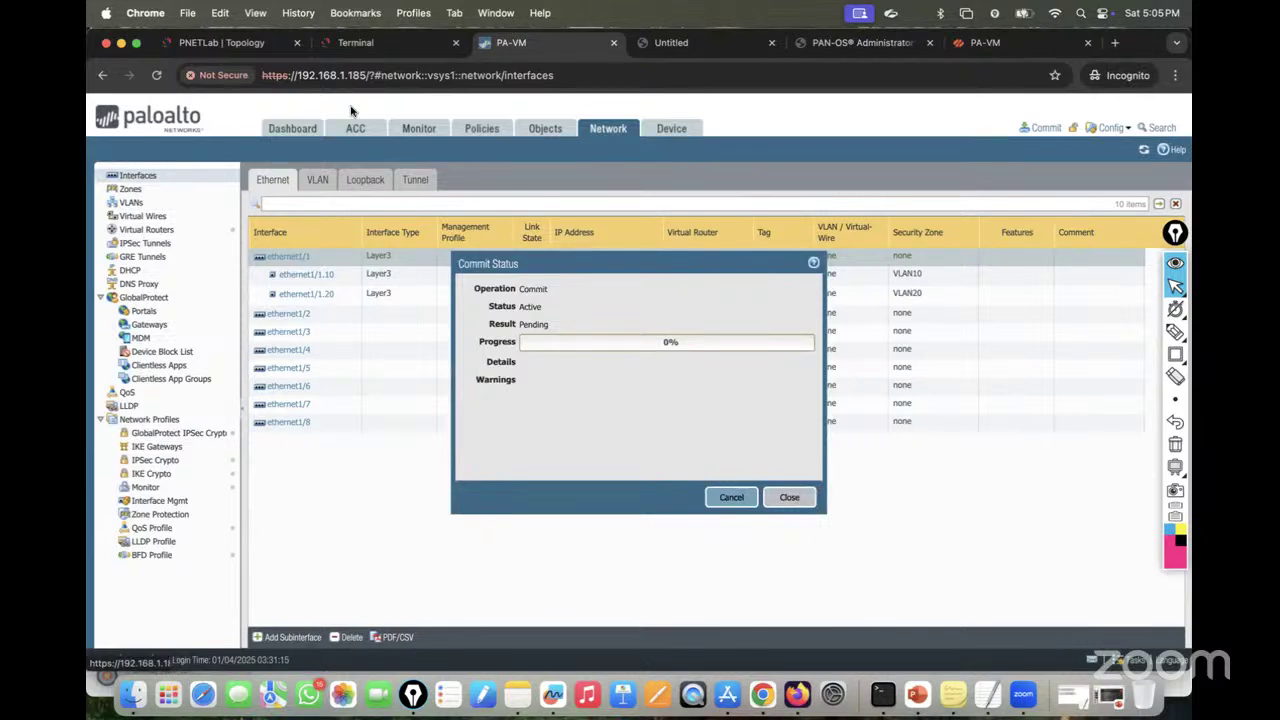
click(232, 42)
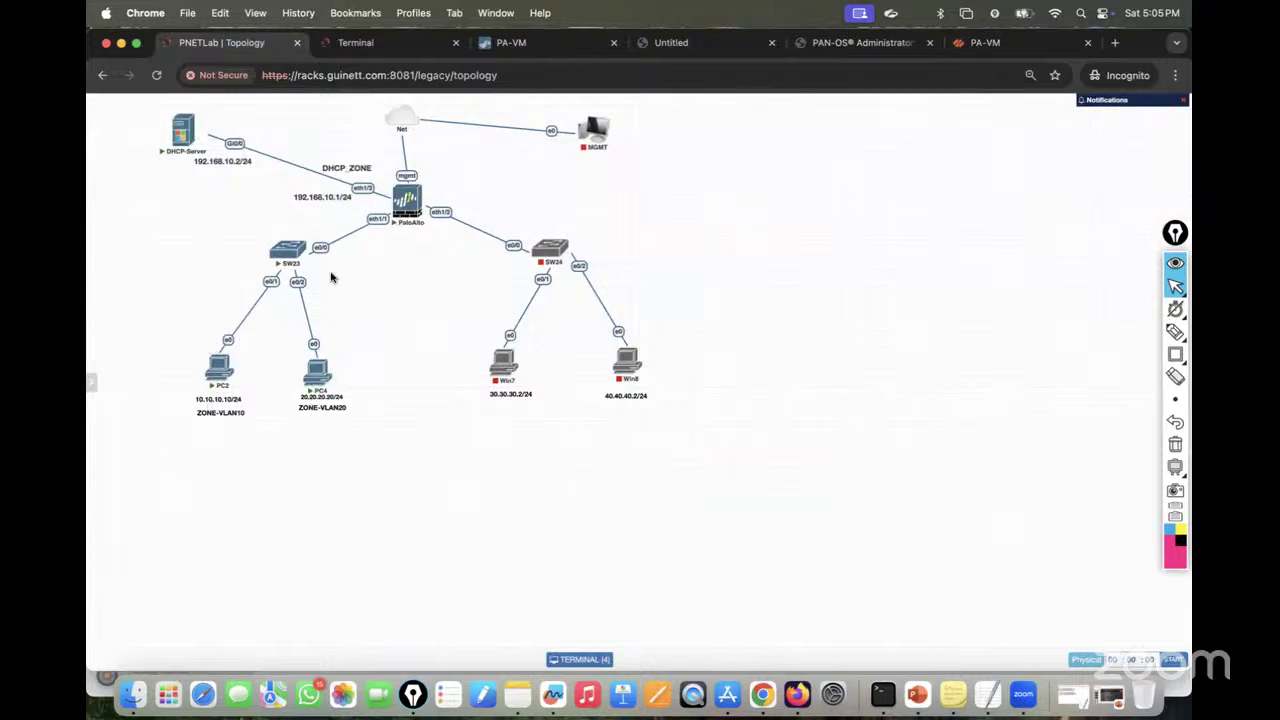
click(384, 50)
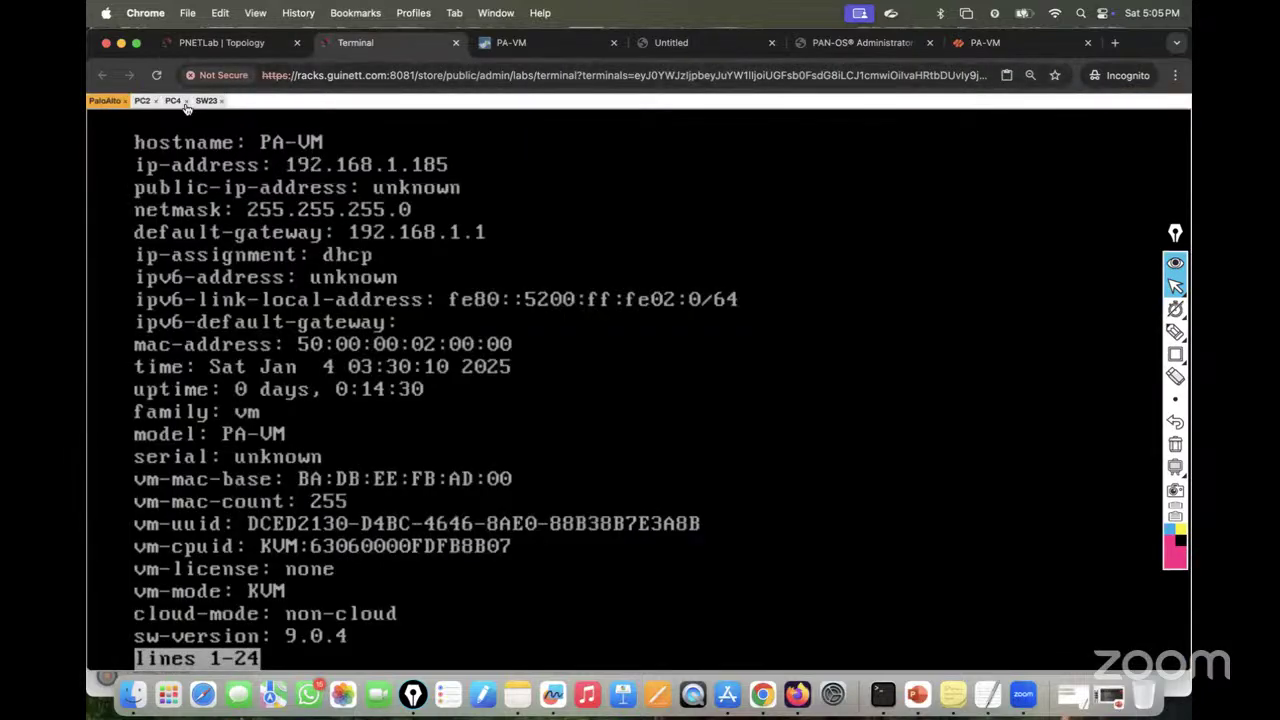
Step: Ping gateway 10.10.10.1 from PC2 and 20.20.20.1 from PC4; both fail
click(533, 45)
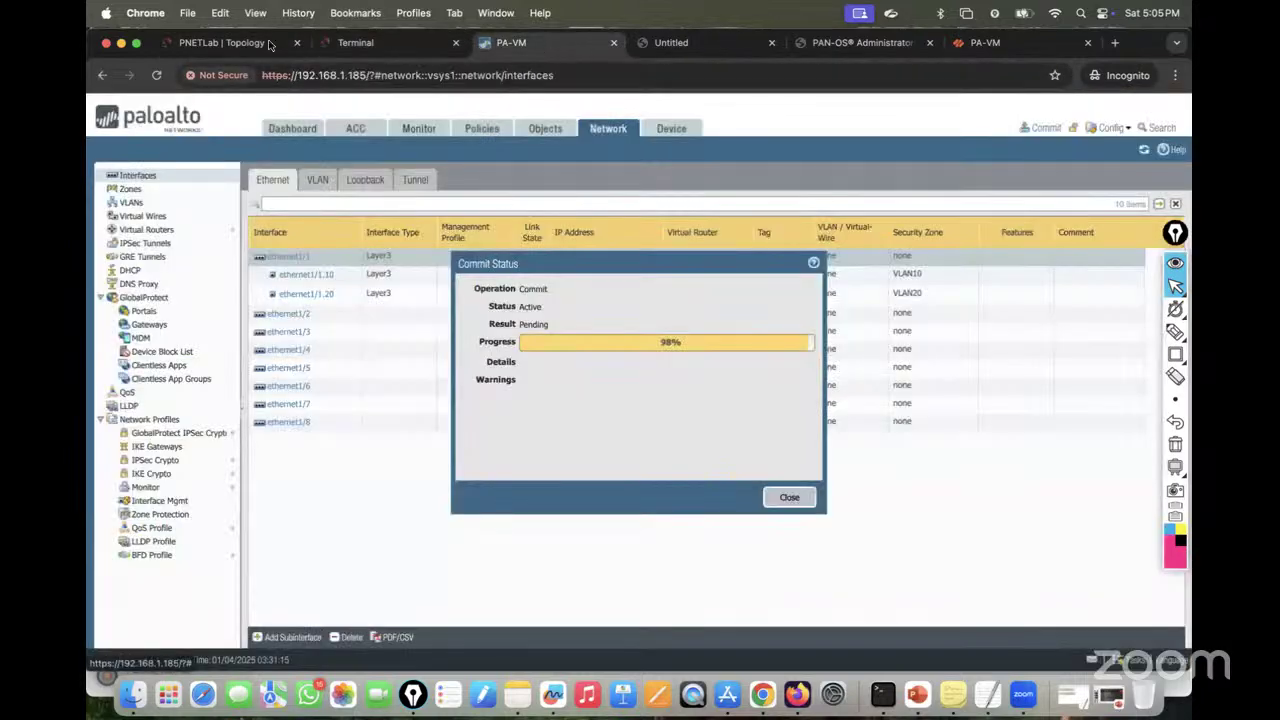
click(390, 45)
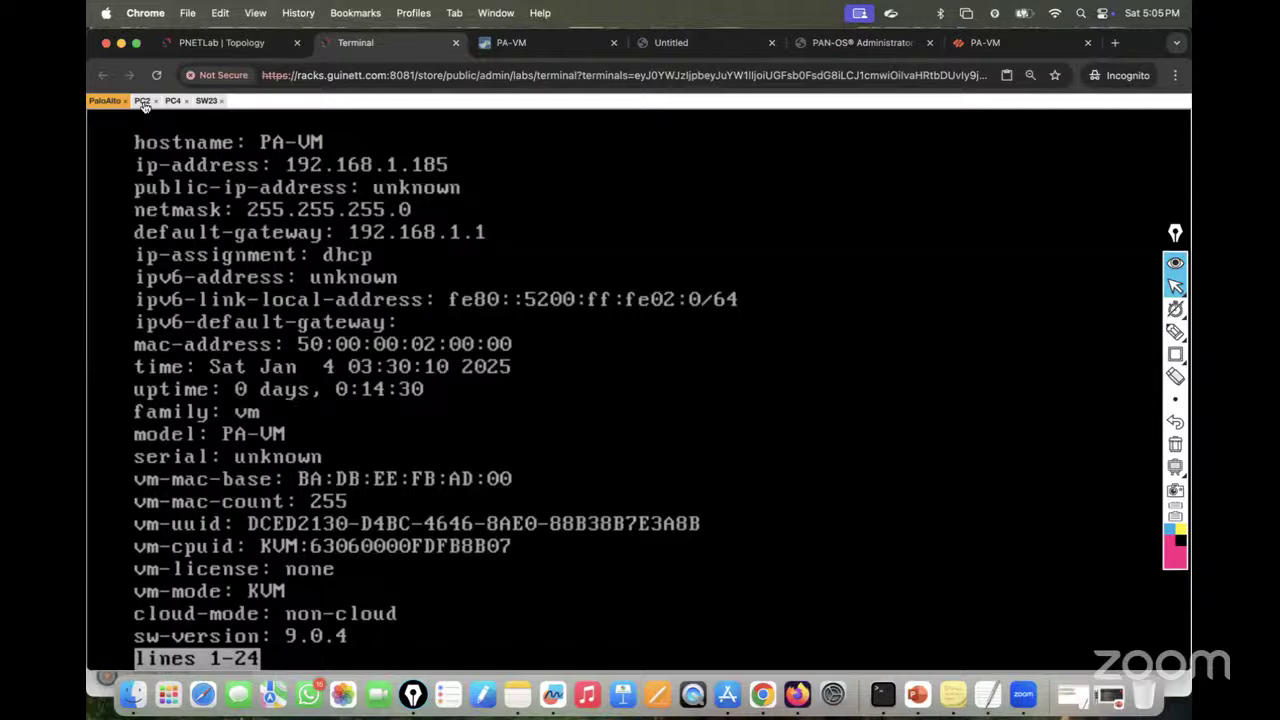
click(143, 100)
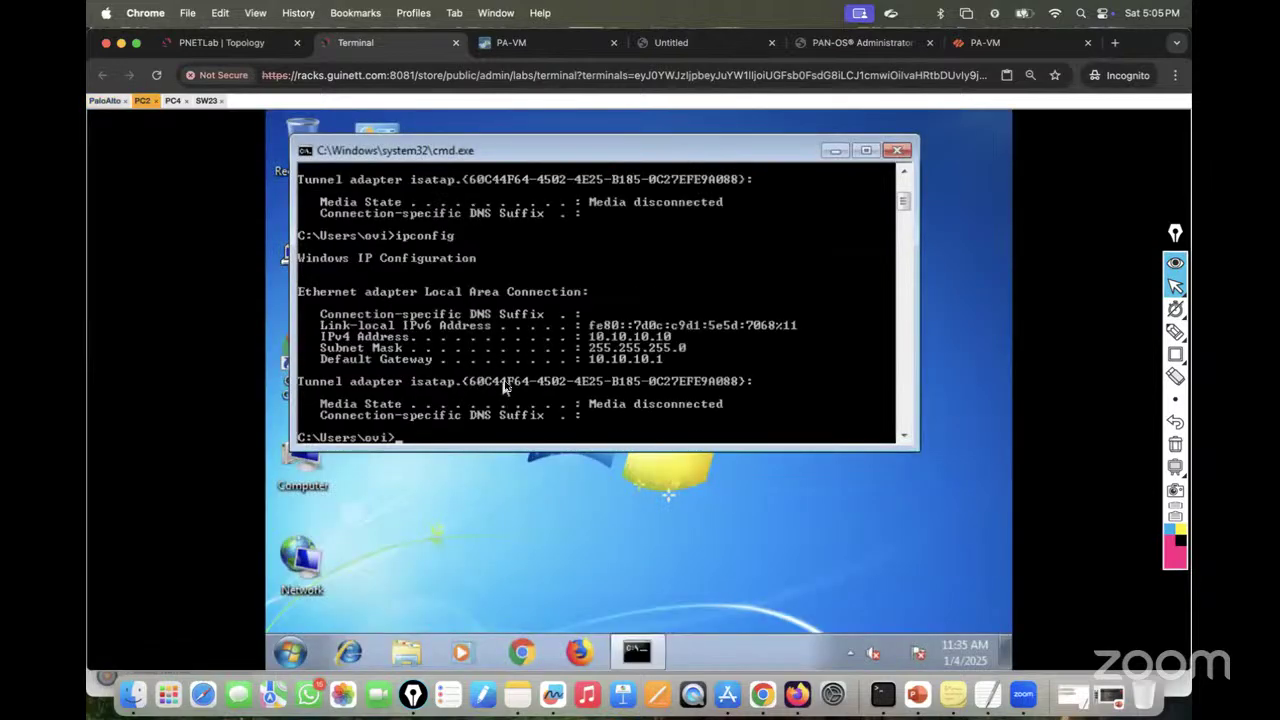
text(ping 10.10.10.1)
key(Return)
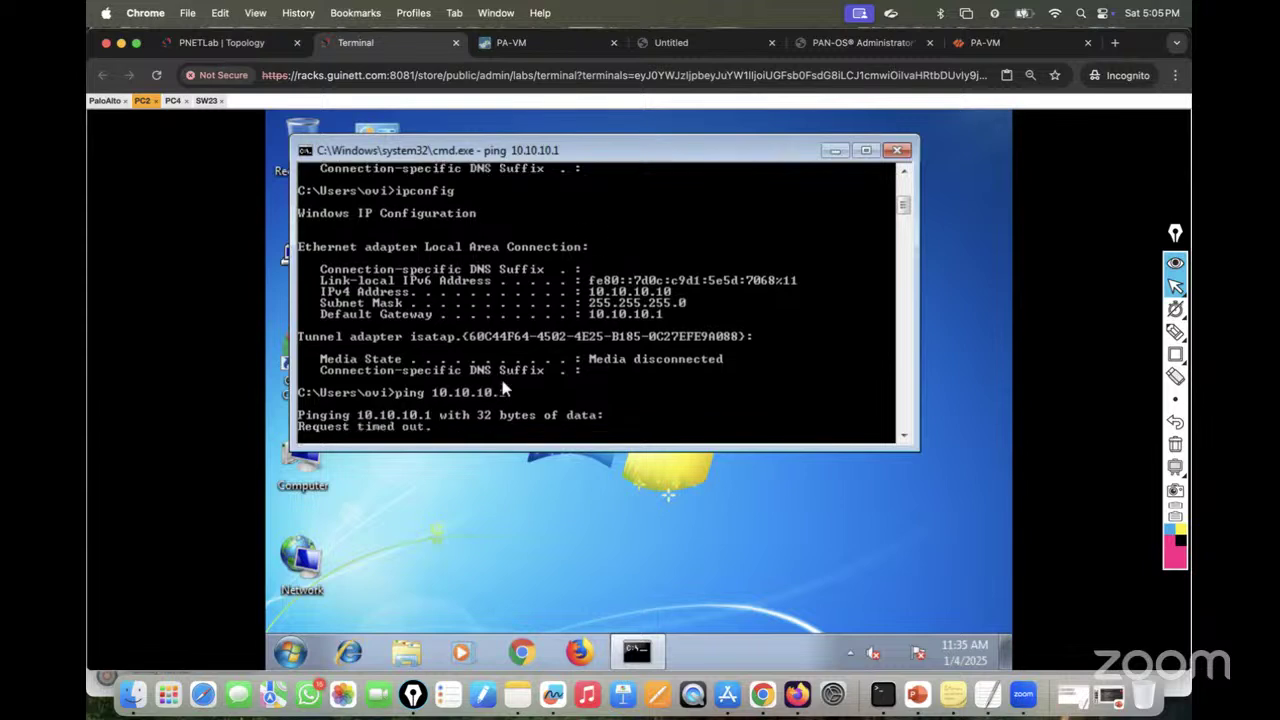
click(174, 101)
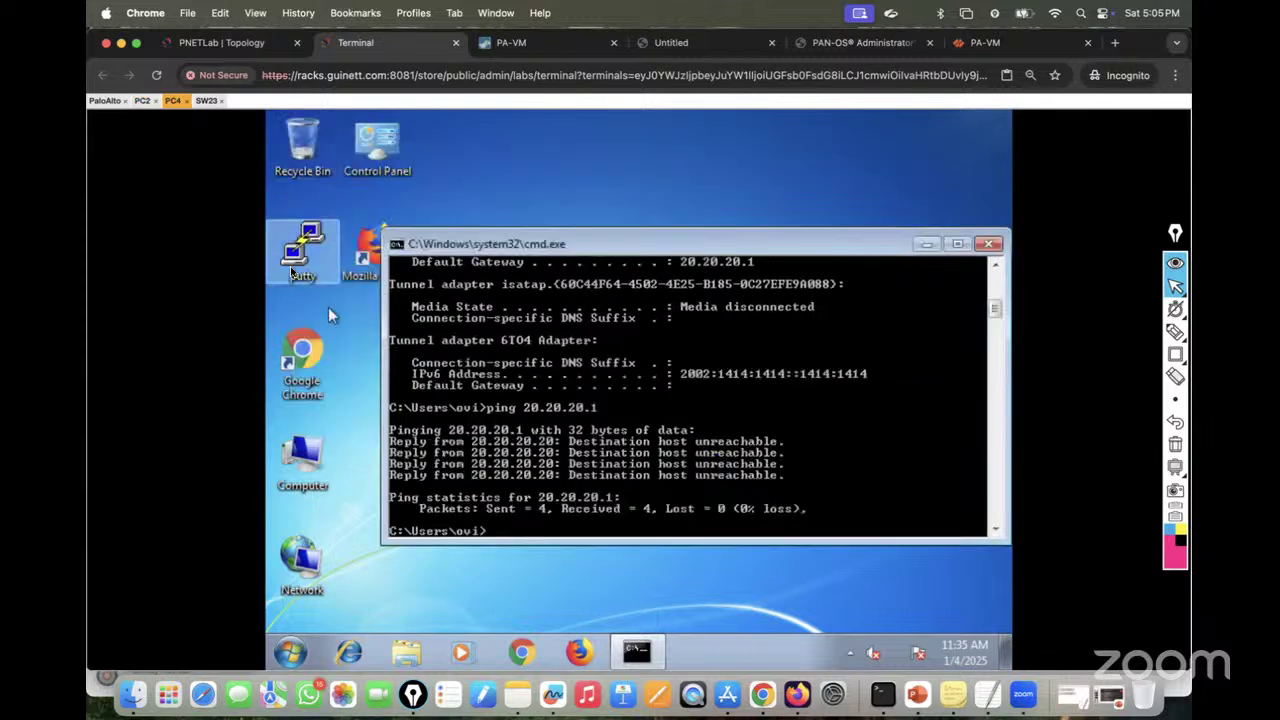
text(ping 20)
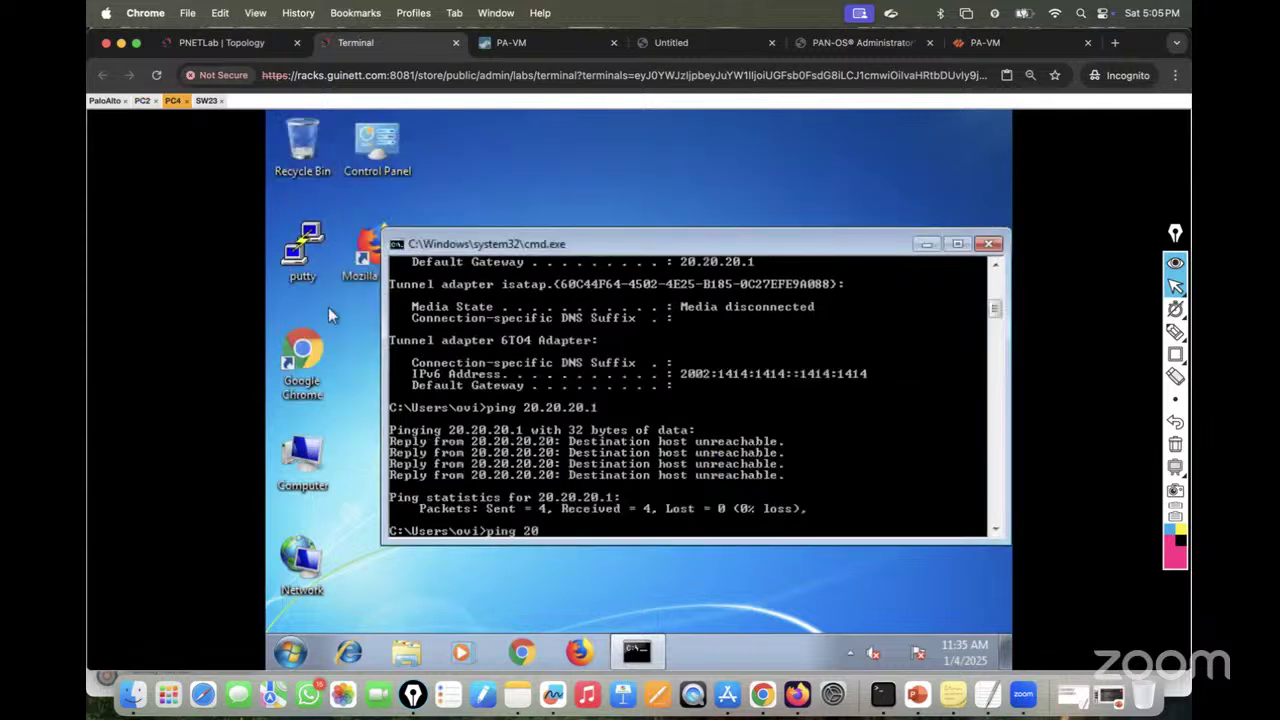
text(.20.20.1)
key(Return)
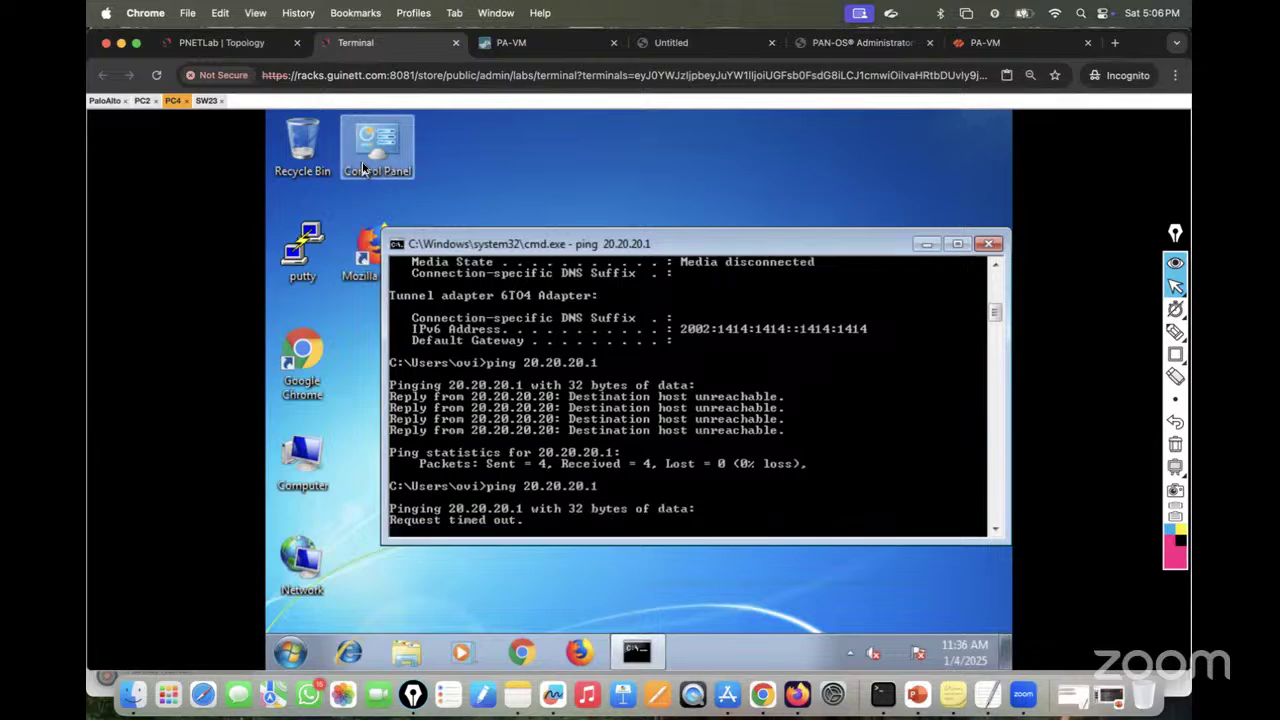
click(105, 101)
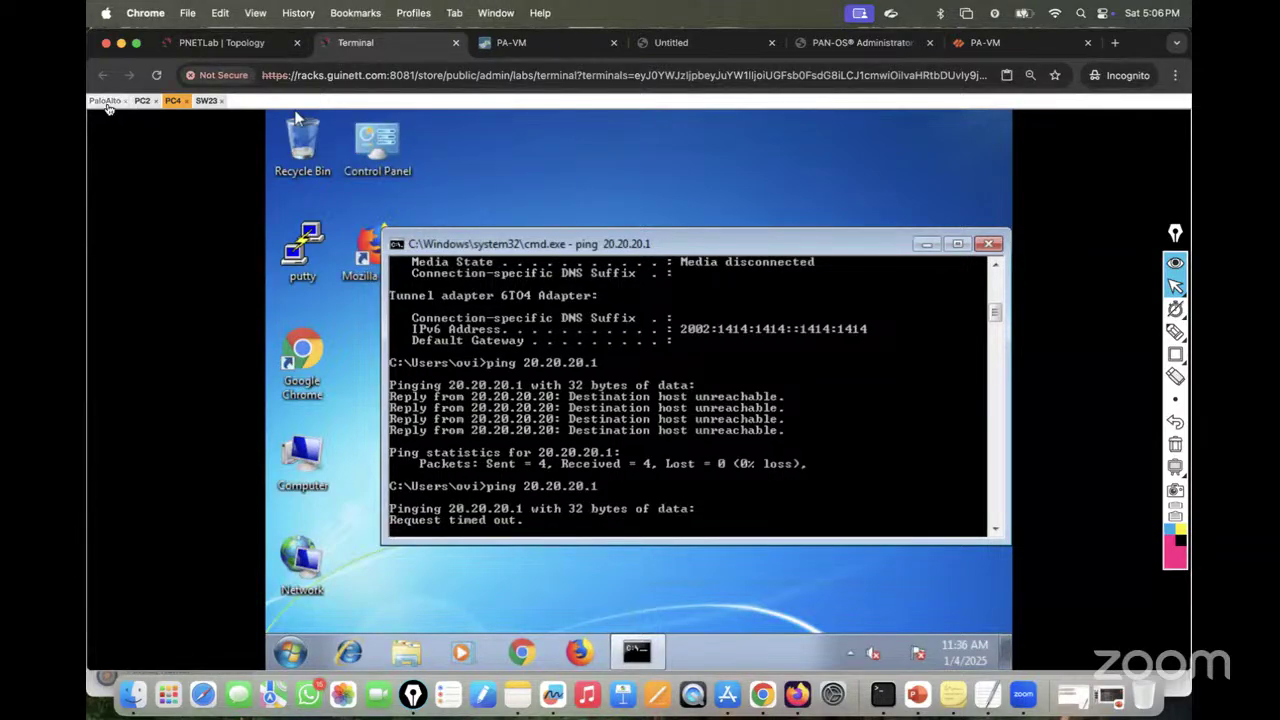
click(224, 43)
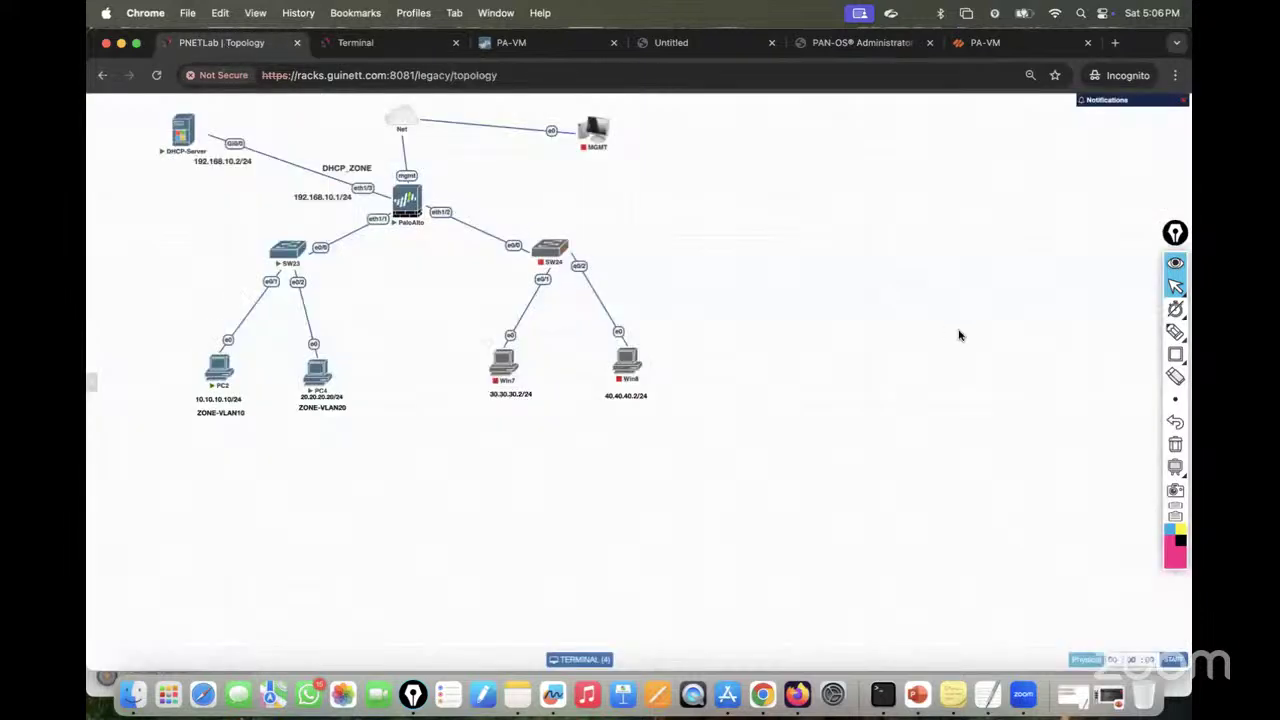
Step: Write the note 'MGMT Profile: By default all services are disabled on all interface except mgmt interface' beside the topology
click(1152, 333)
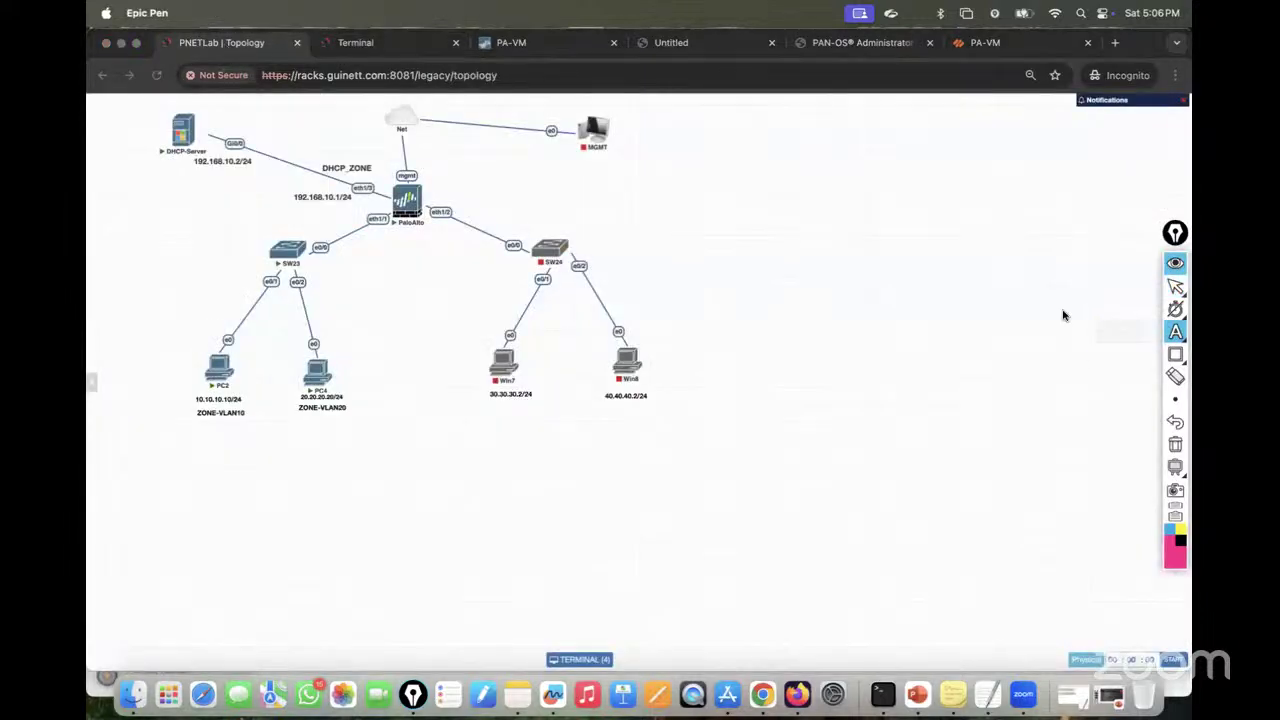
click(772, 197)
text(Ma)
text(MT P)
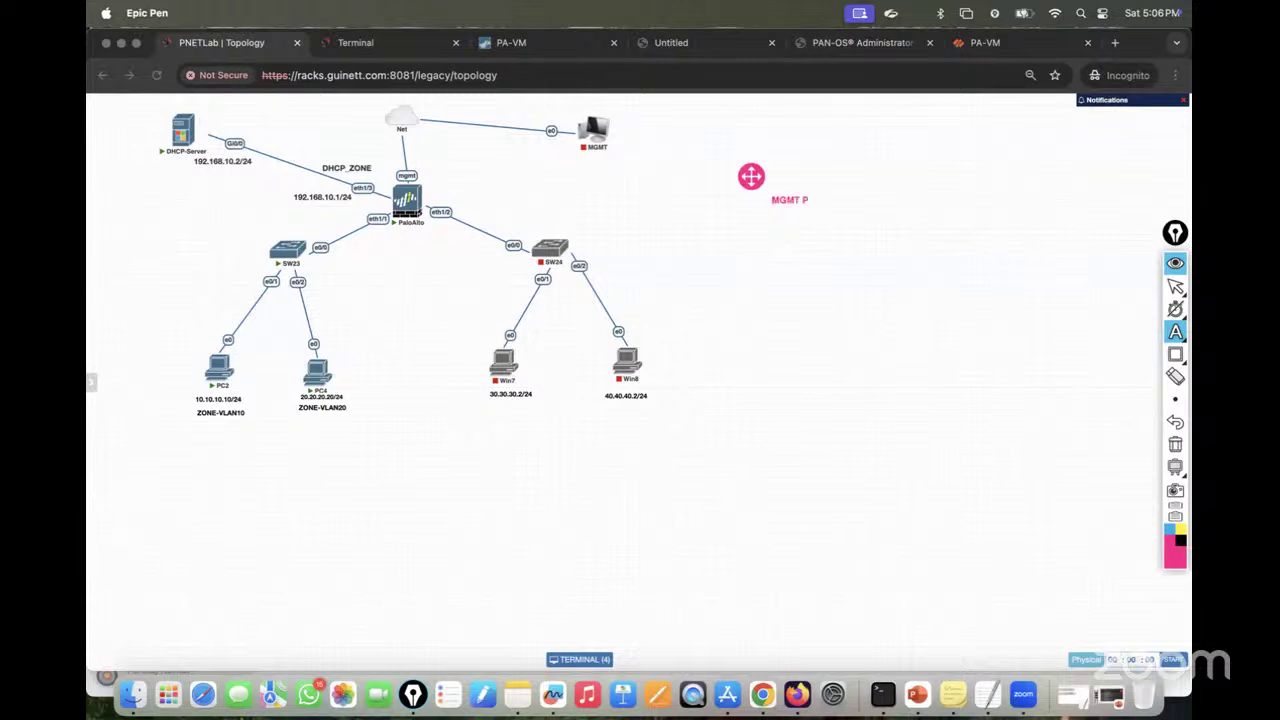
text(rofile:)
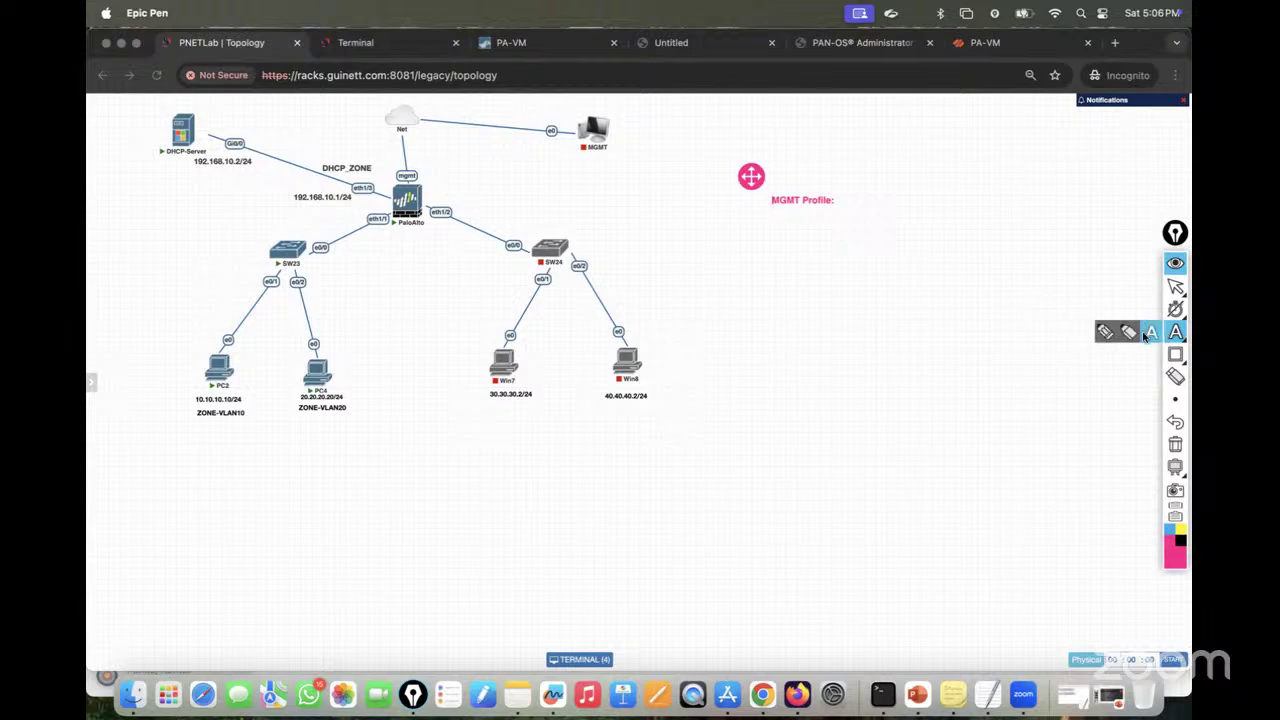
click(1146, 336)
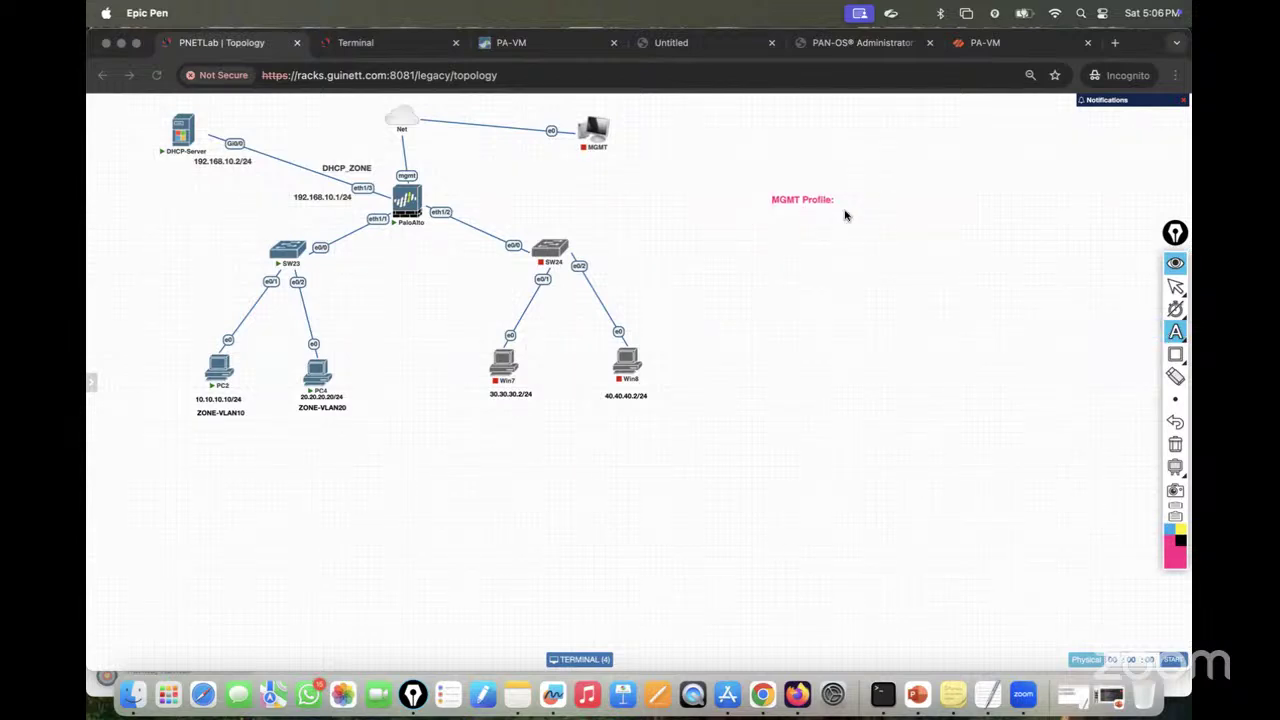
text(By D)
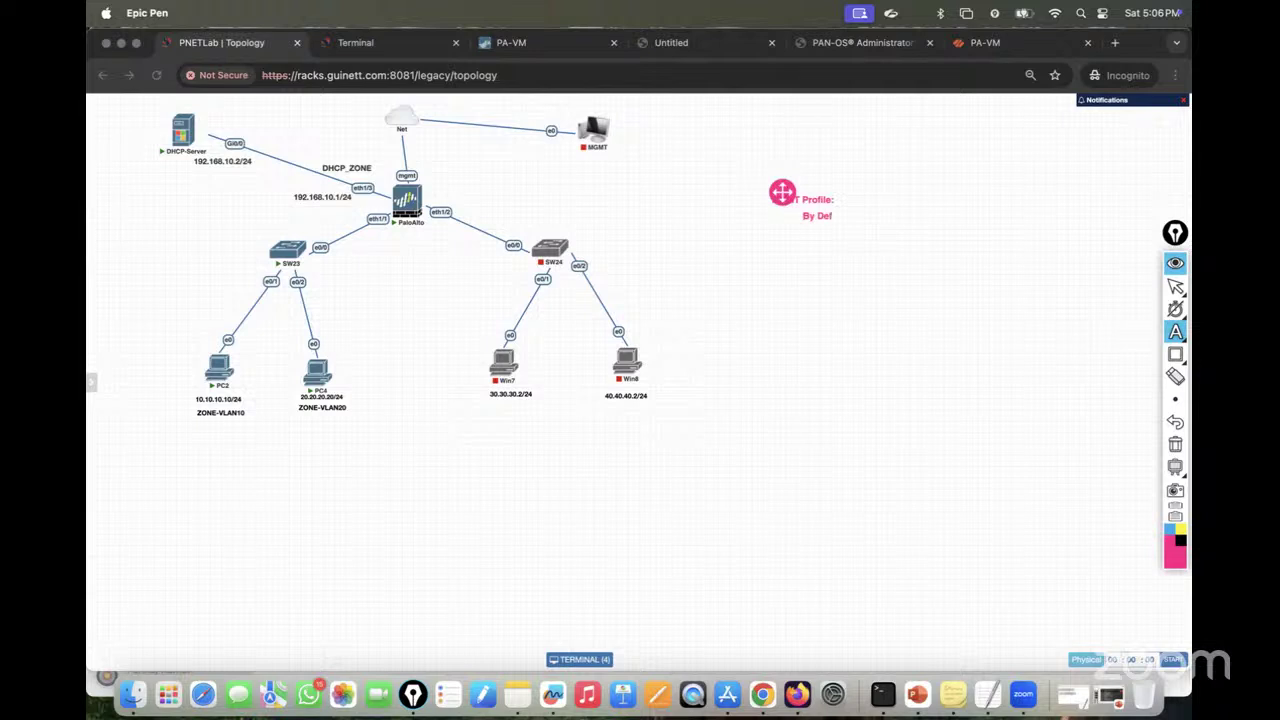
text(ef)
key(BackSpace)
key(BackSpace)
key(BackSpace)
text(default)
text( all servuces)
text(ice)
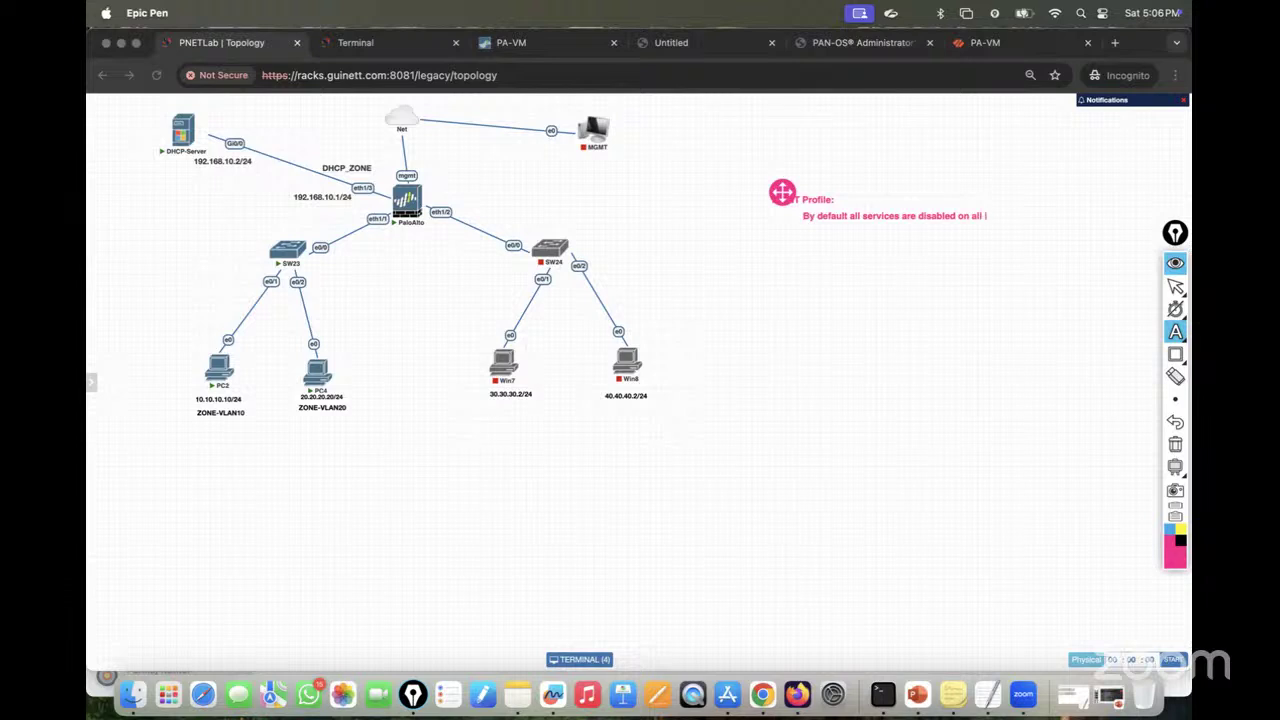
text(erface except mgmt interface)
key(Escape)
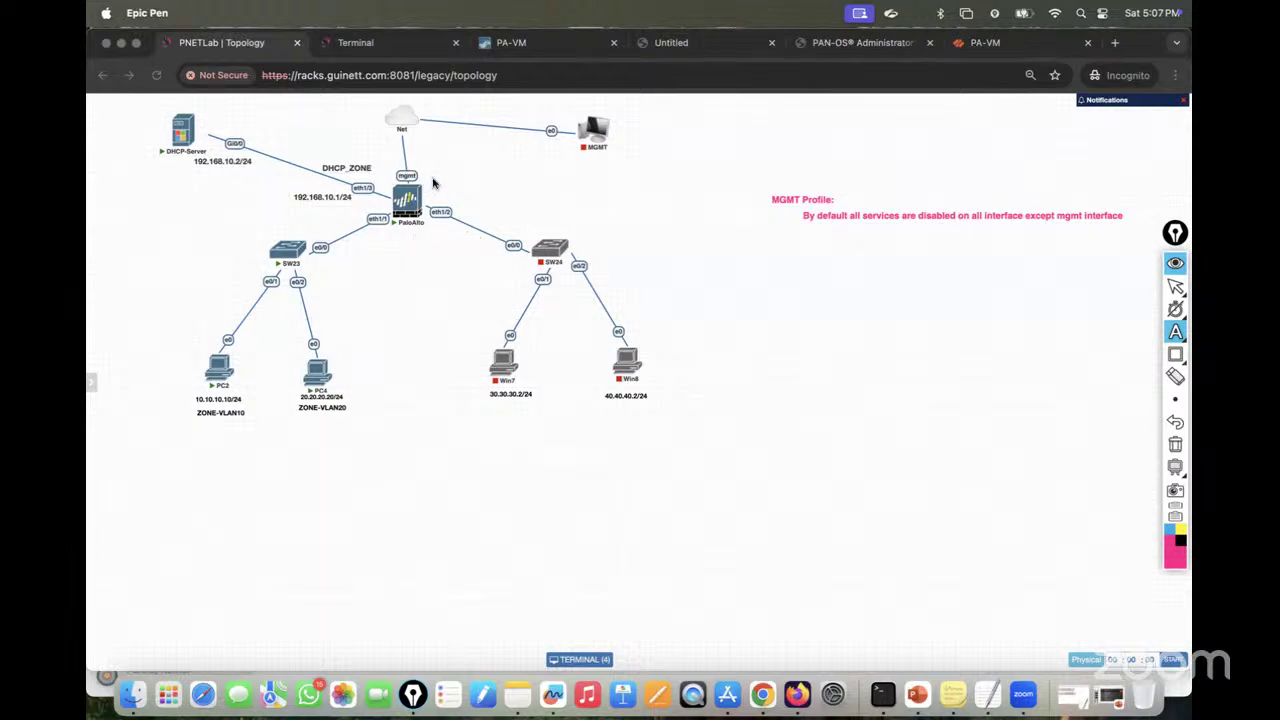
click(1151, 333)
Step: Label the firewall's mgmt link with a 'ping, ssh, https' note and leave annotation mode
click(436, 167)
text(ping, ss)
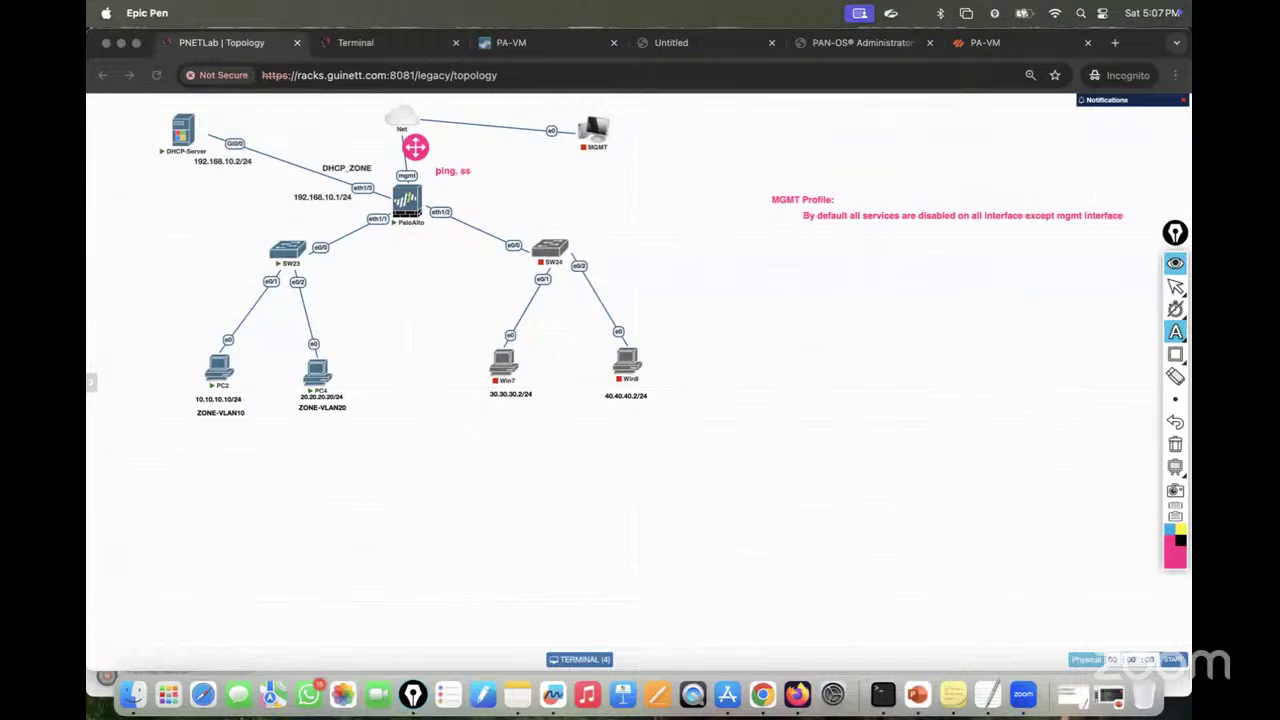
text(h, https --)
click(1175, 286)
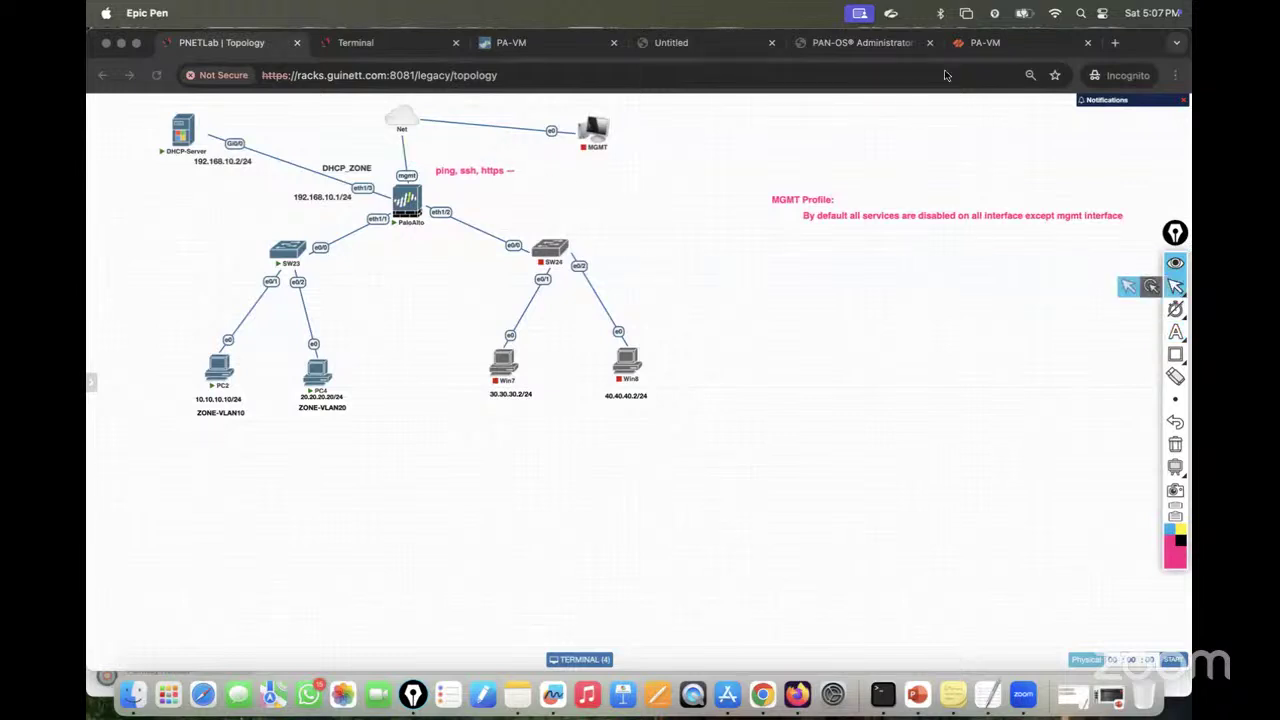
click(552, 42)
Step: Review the Management interface's permitted services under Device > Setup > Interfaces without changes, then open Network > Interfaces
click(788, 498)
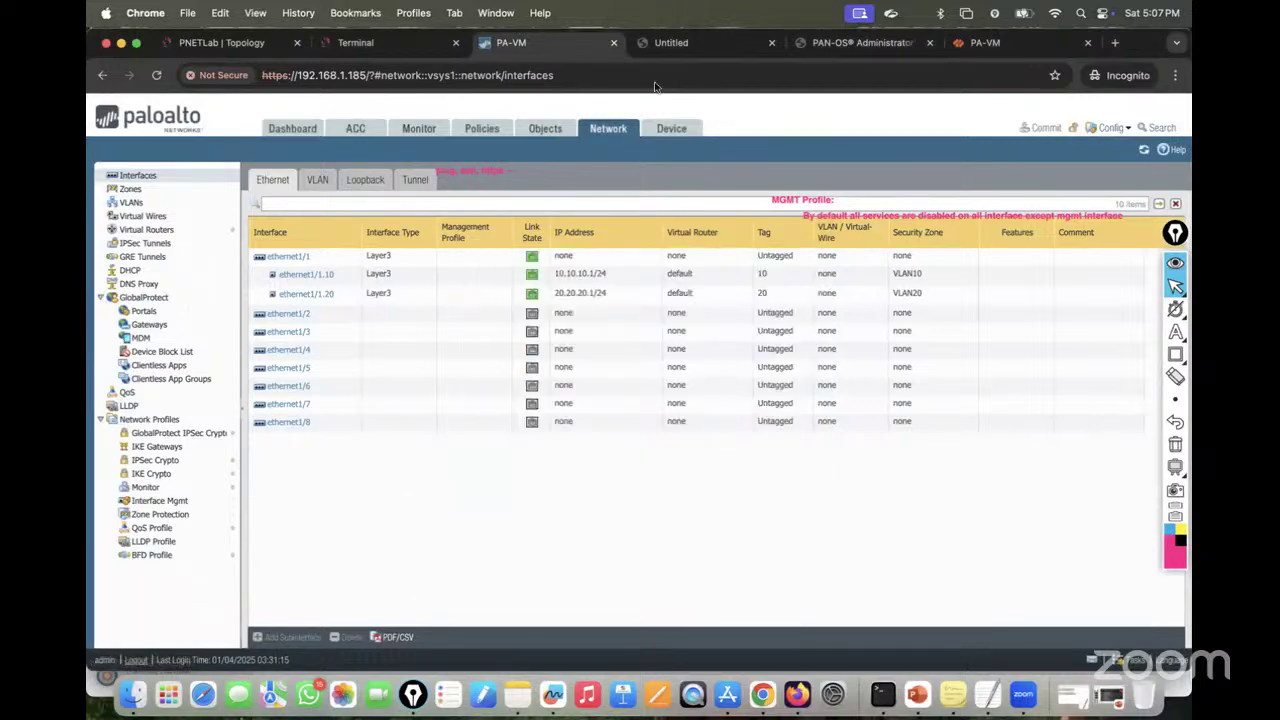
click(671, 128)
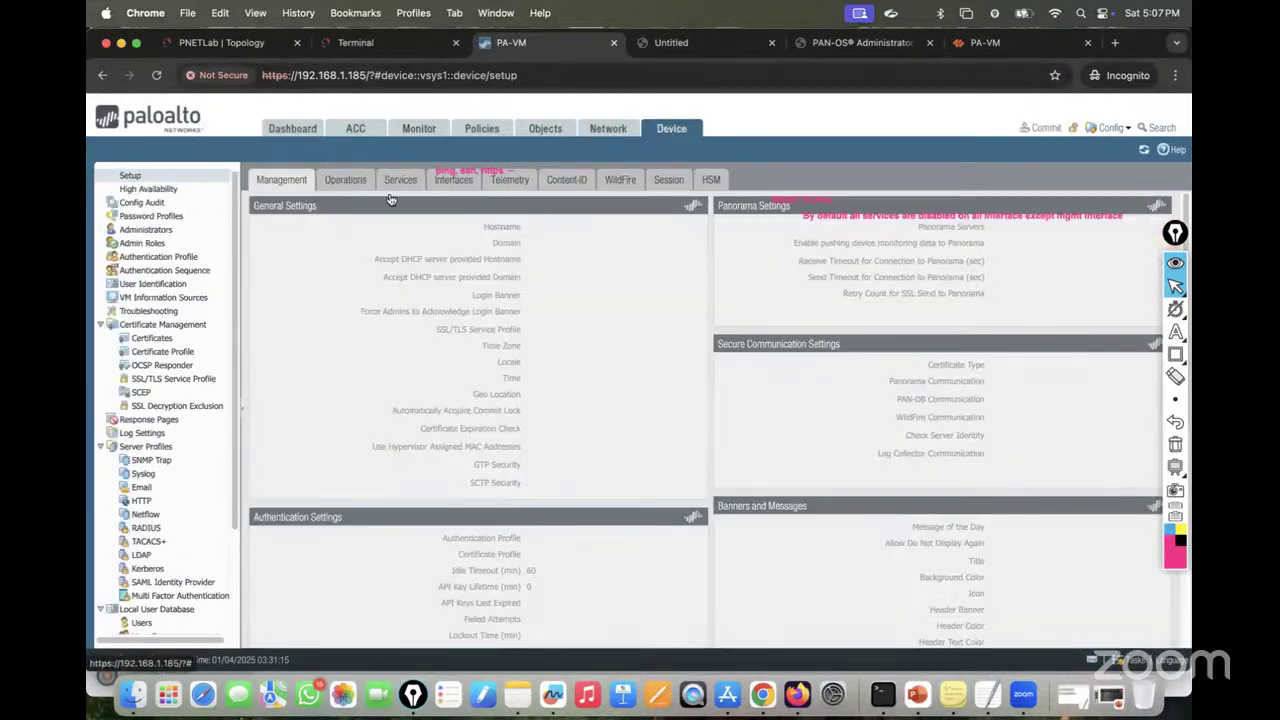
click(451, 183)
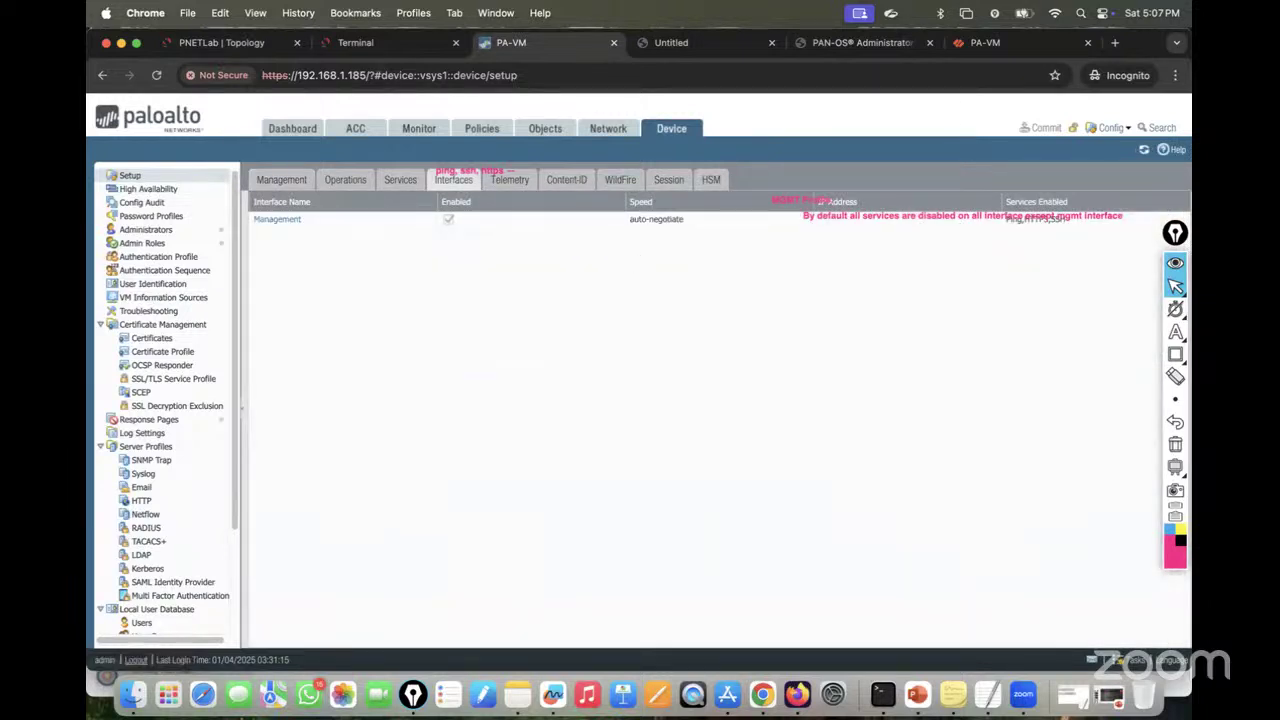
click(1175, 263)
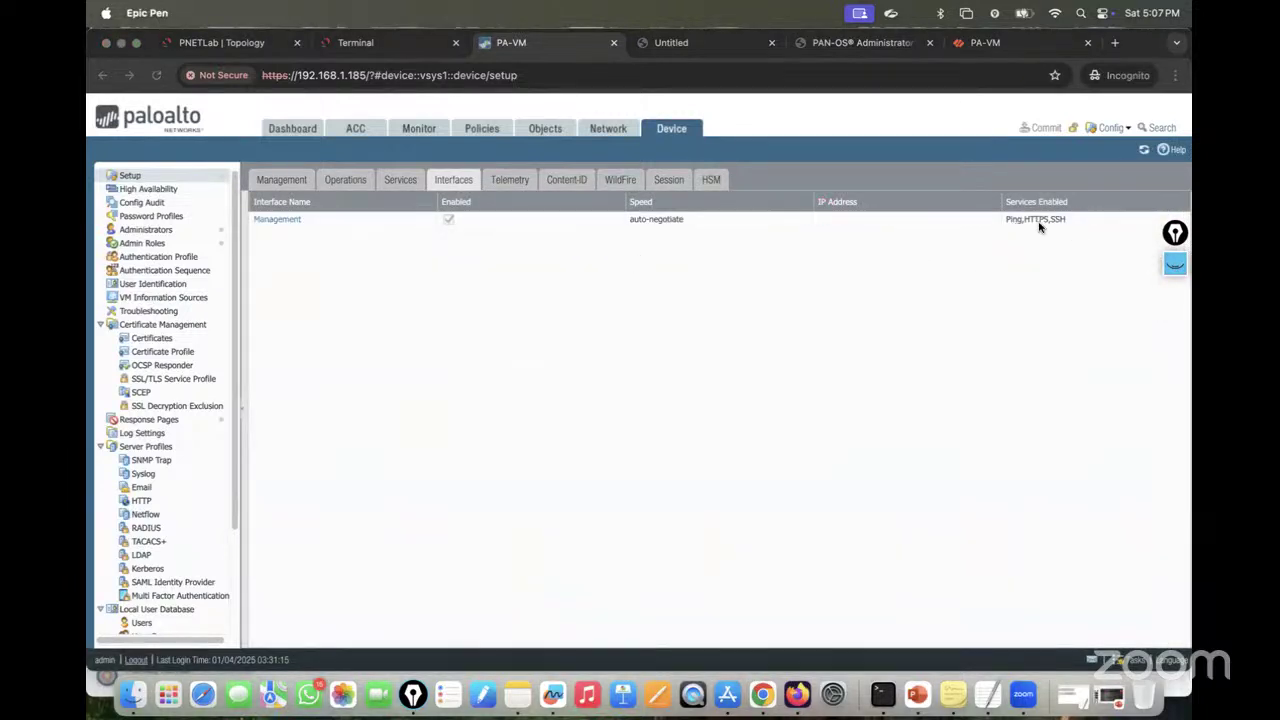
click(276, 221)
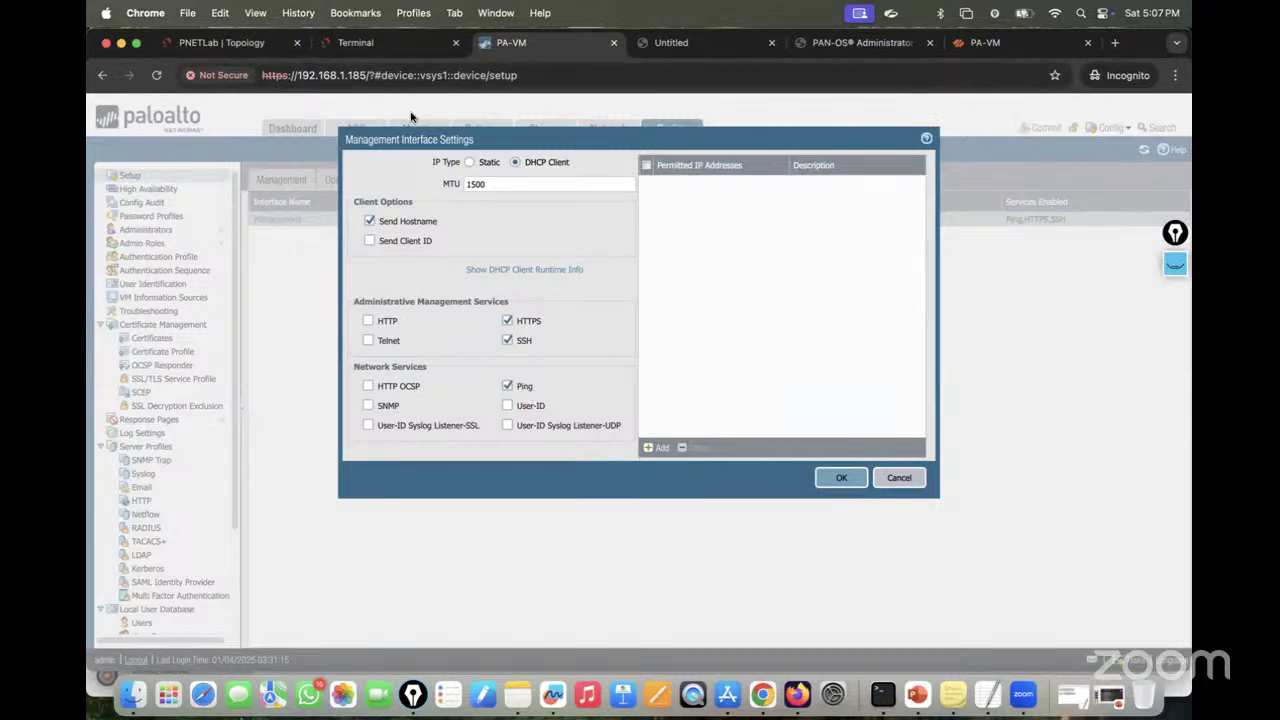
click(899, 479)
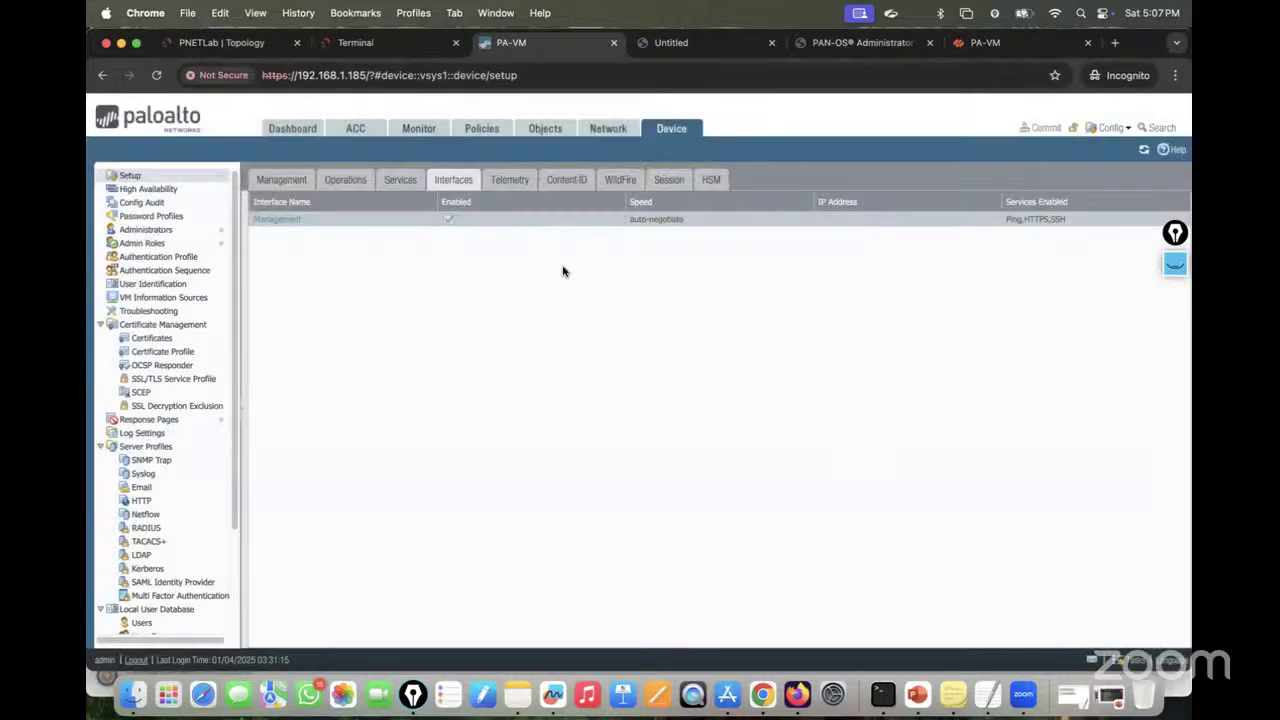
click(604, 130)
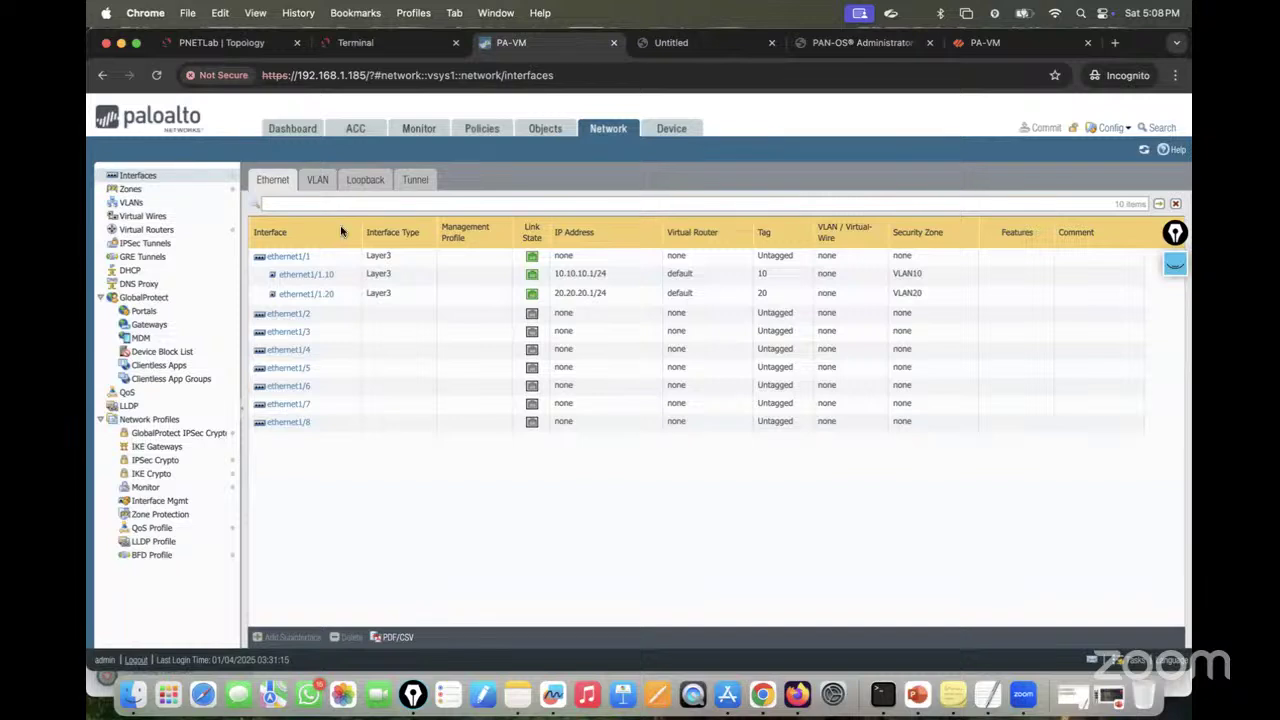
Step: In ethernet1/1.10's Advanced options, begin a new management profile
click(305, 274)
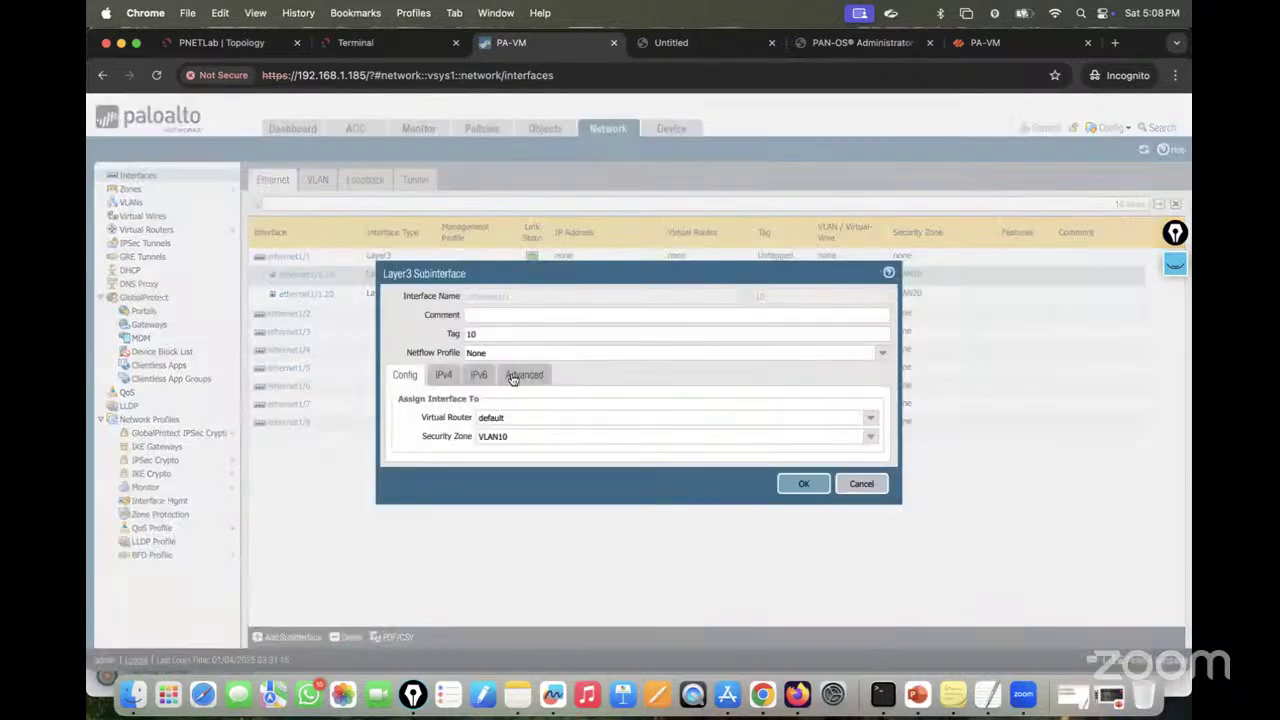
click(513, 377)
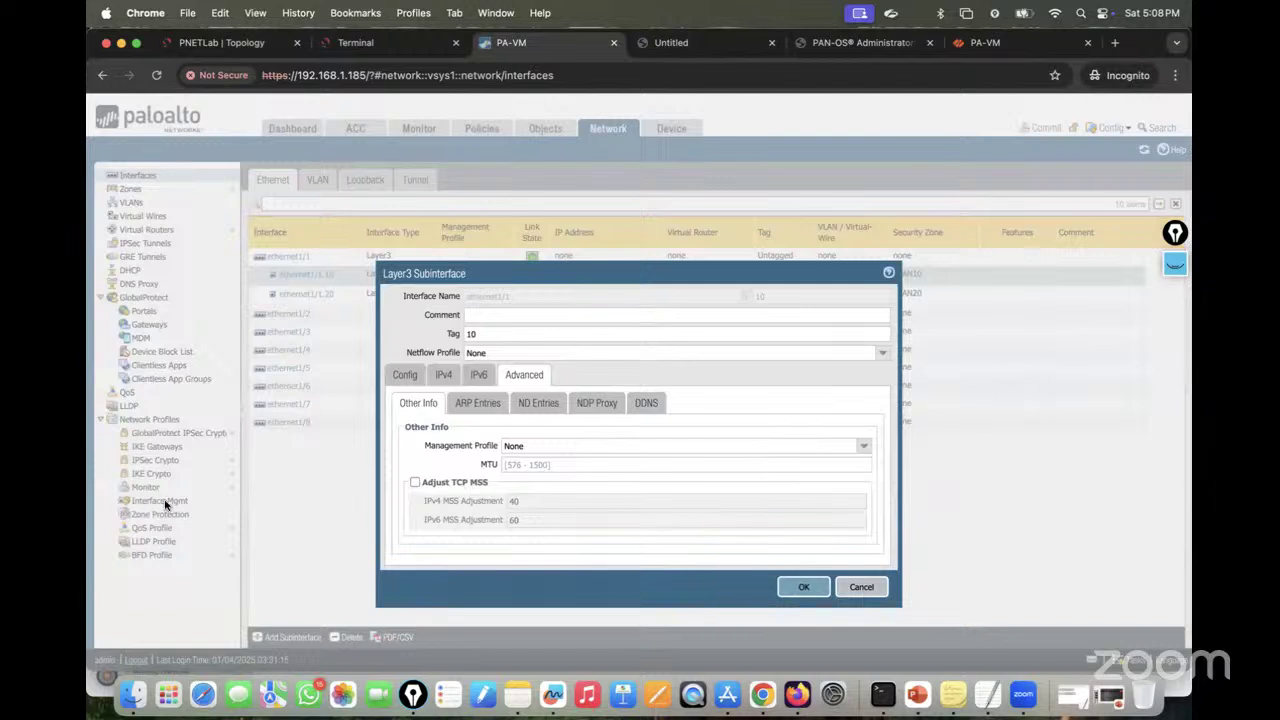
click(865, 449)
click(555, 482)
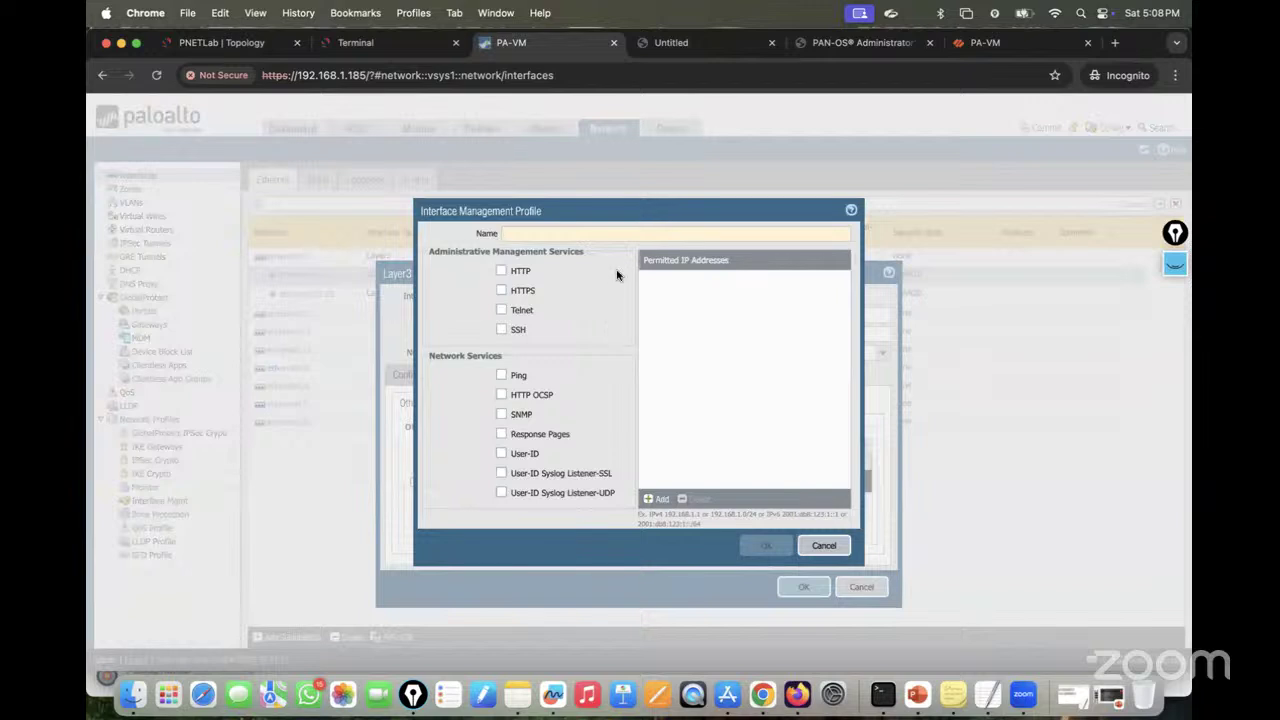
Step: Name the profile MGMT-Profile, allow Ping, SSH and HTTPS, and apply it to ethernet1/1.10
text(man)
key(BackSpace)
key(BackSpace)
key(BackSpace)
text(M)
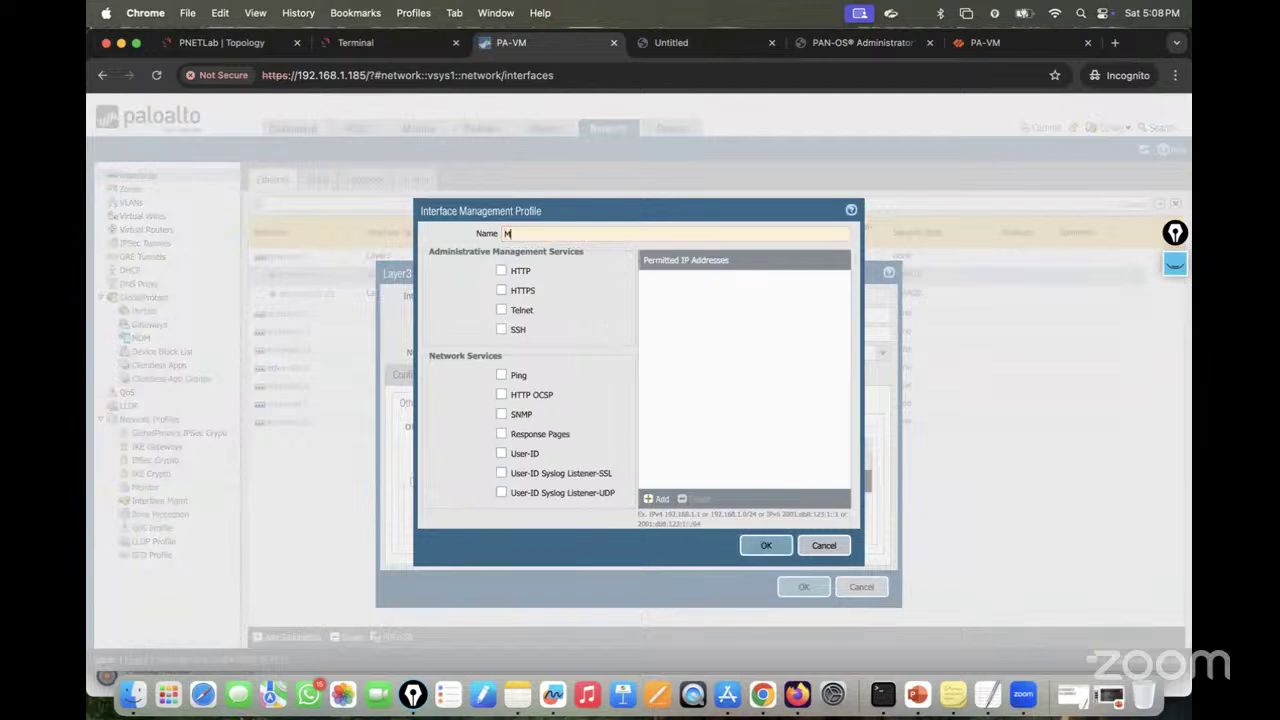
text(GMT-Pro)
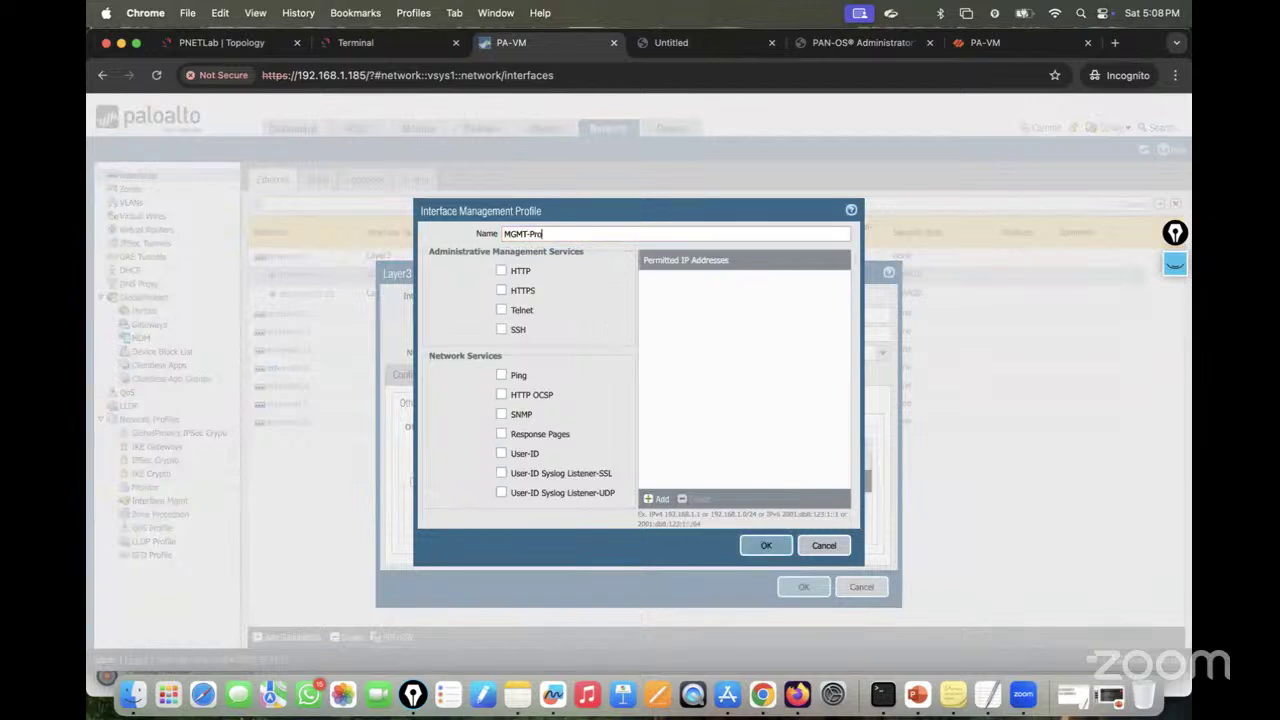
text(file)
click(501, 377)
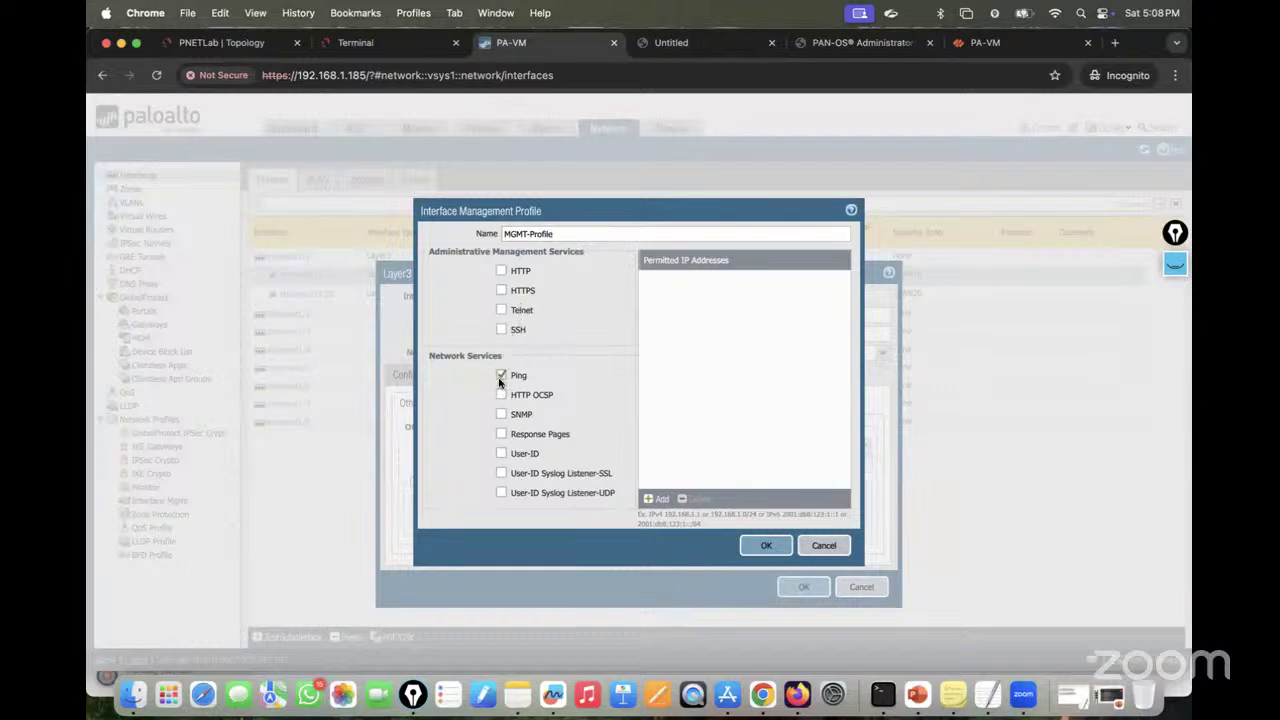
click(501, 332)
click(501, 291)
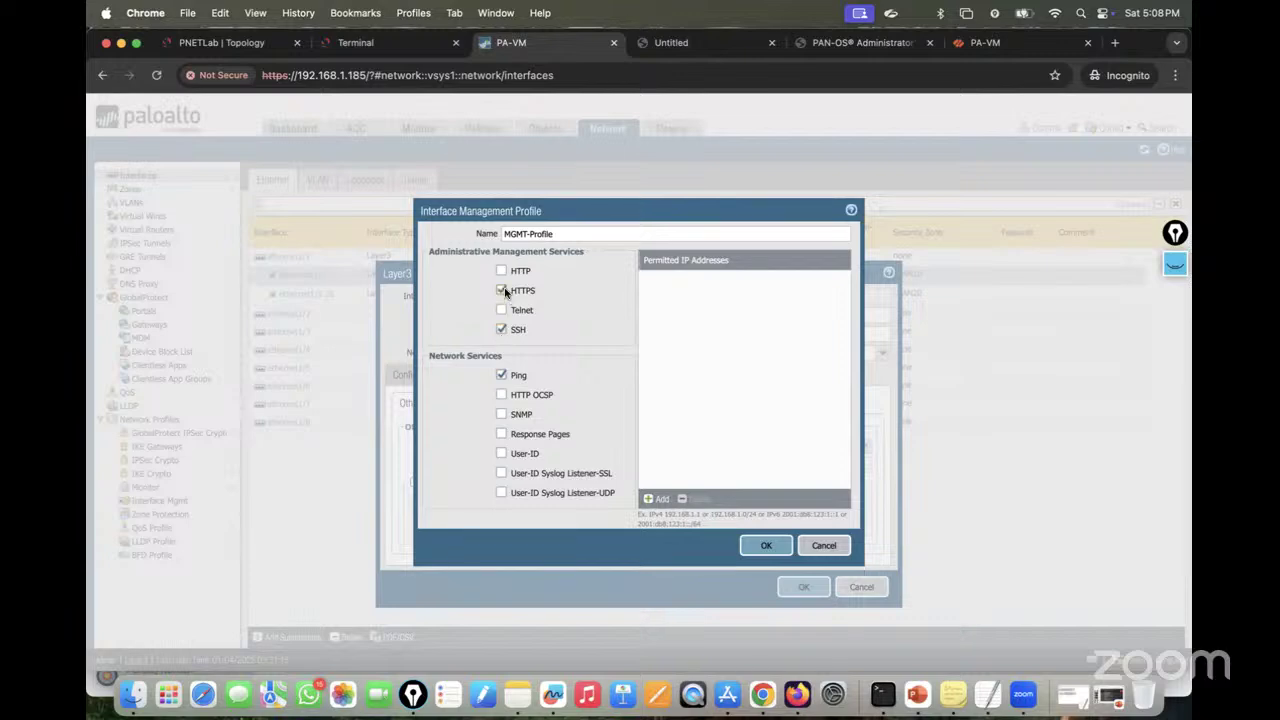
click(765, 548)
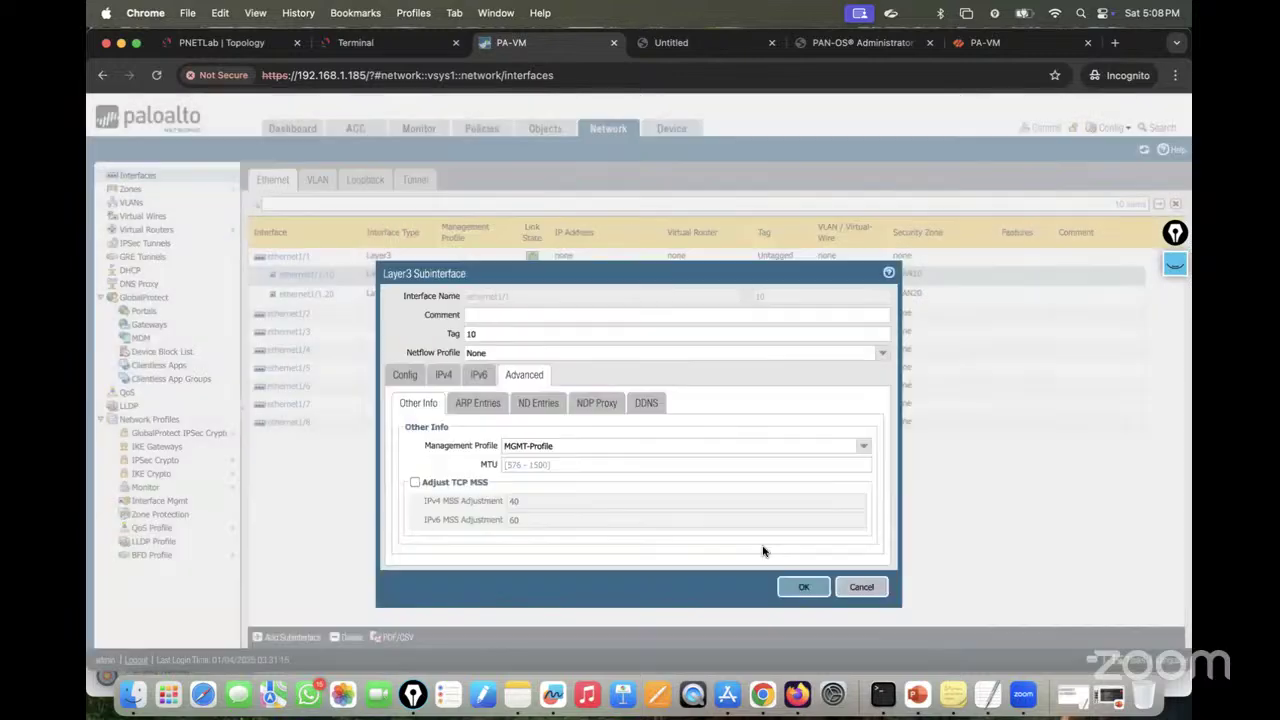
click(800, 588)
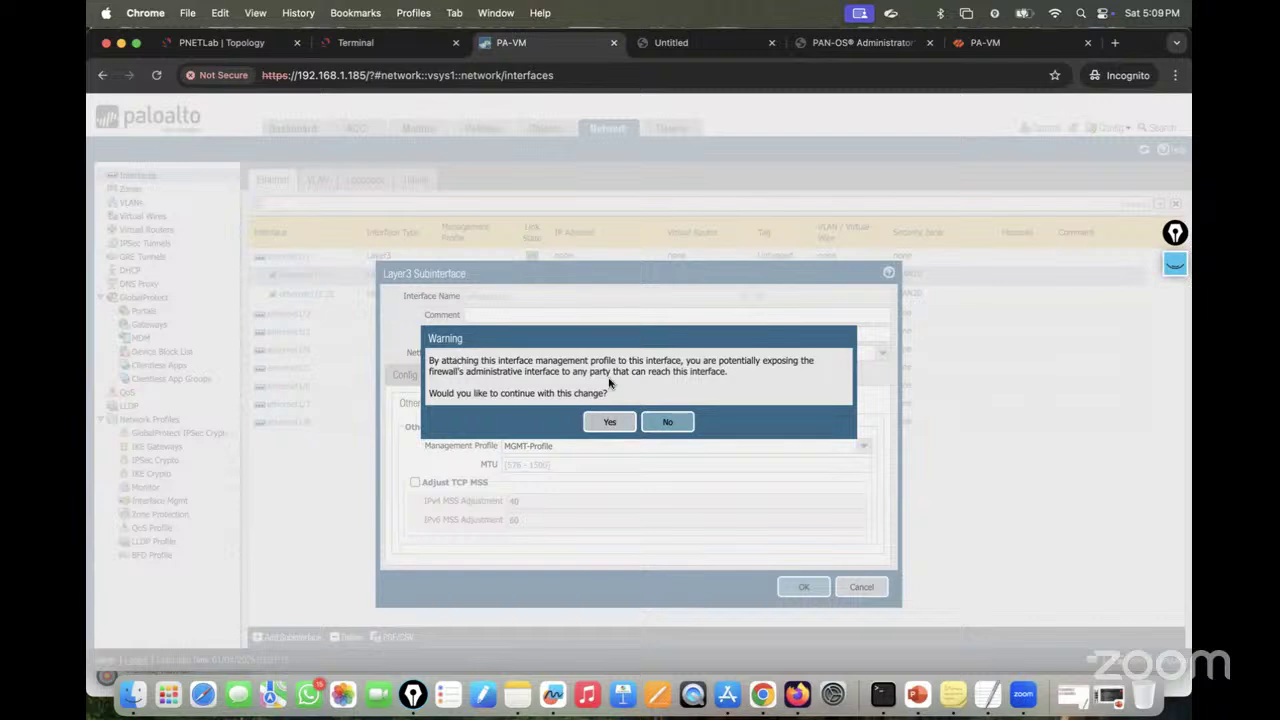
Step: Confirm MGMT-Profile on ethernet1/1.10 and assign MGMT-Profile to ethernet1/1.20 as well
click(610, 422)
click(803, 587)
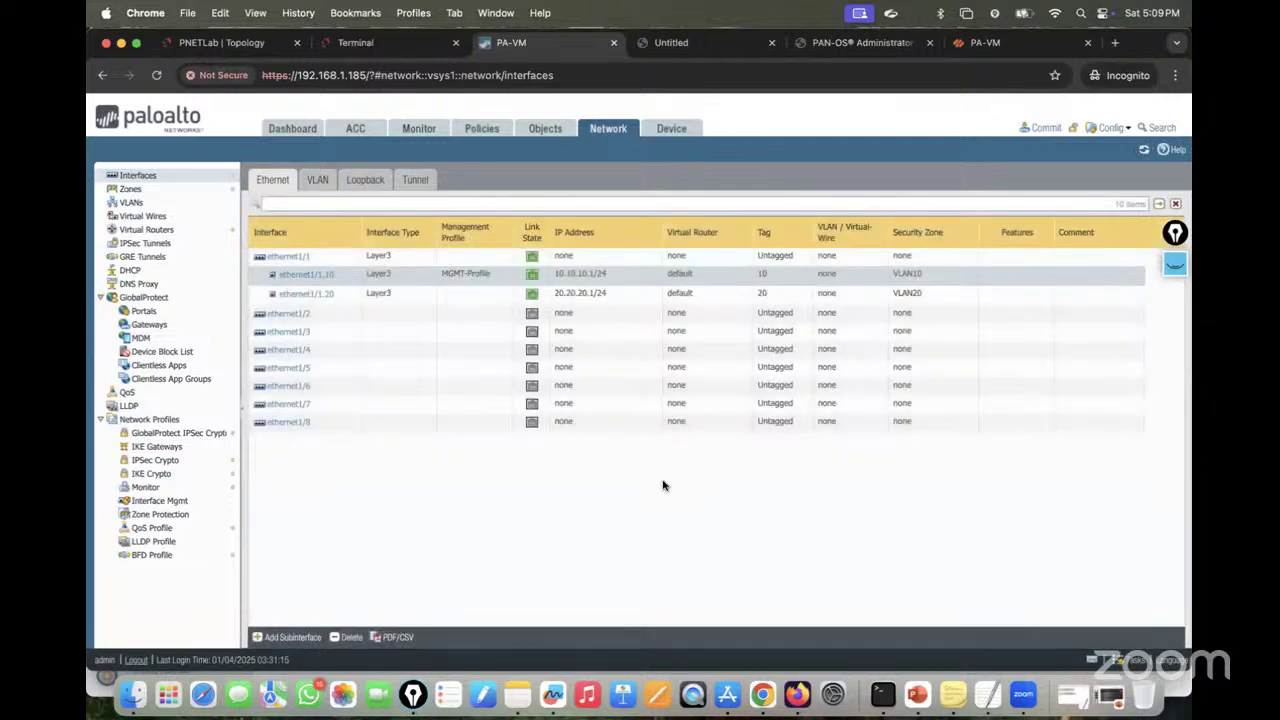
click(306, 294)
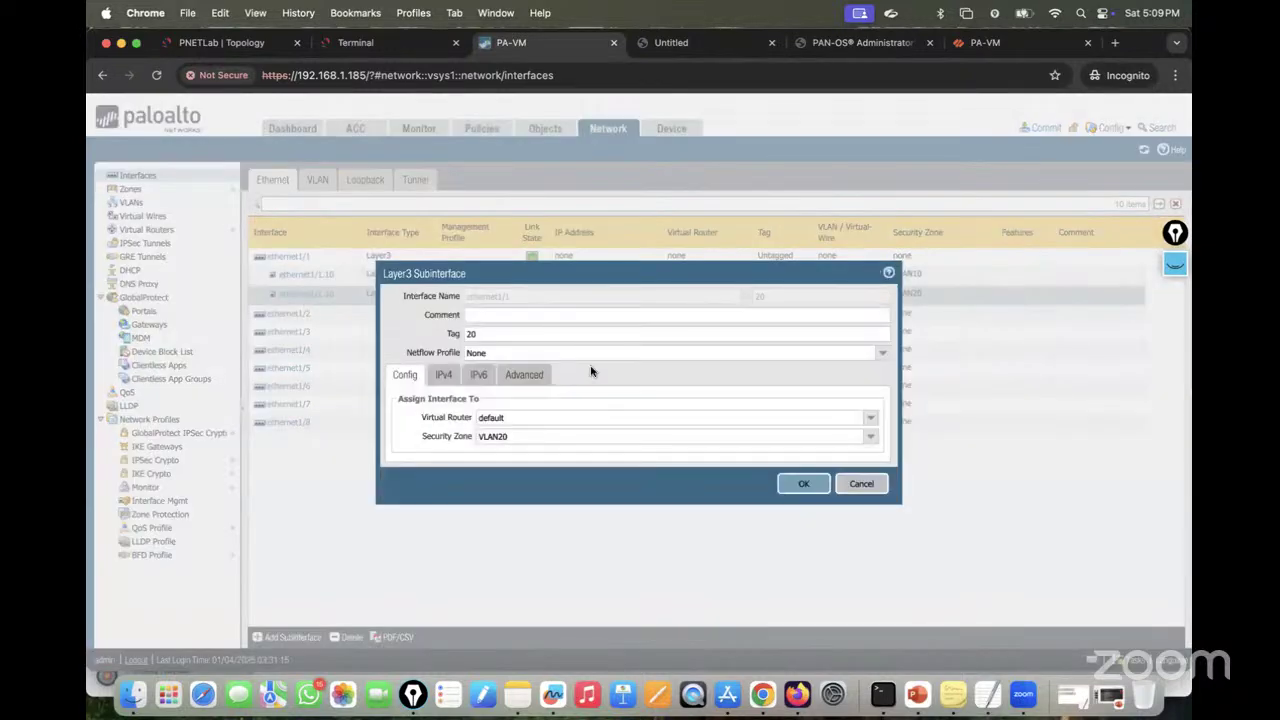
click(524, 375)
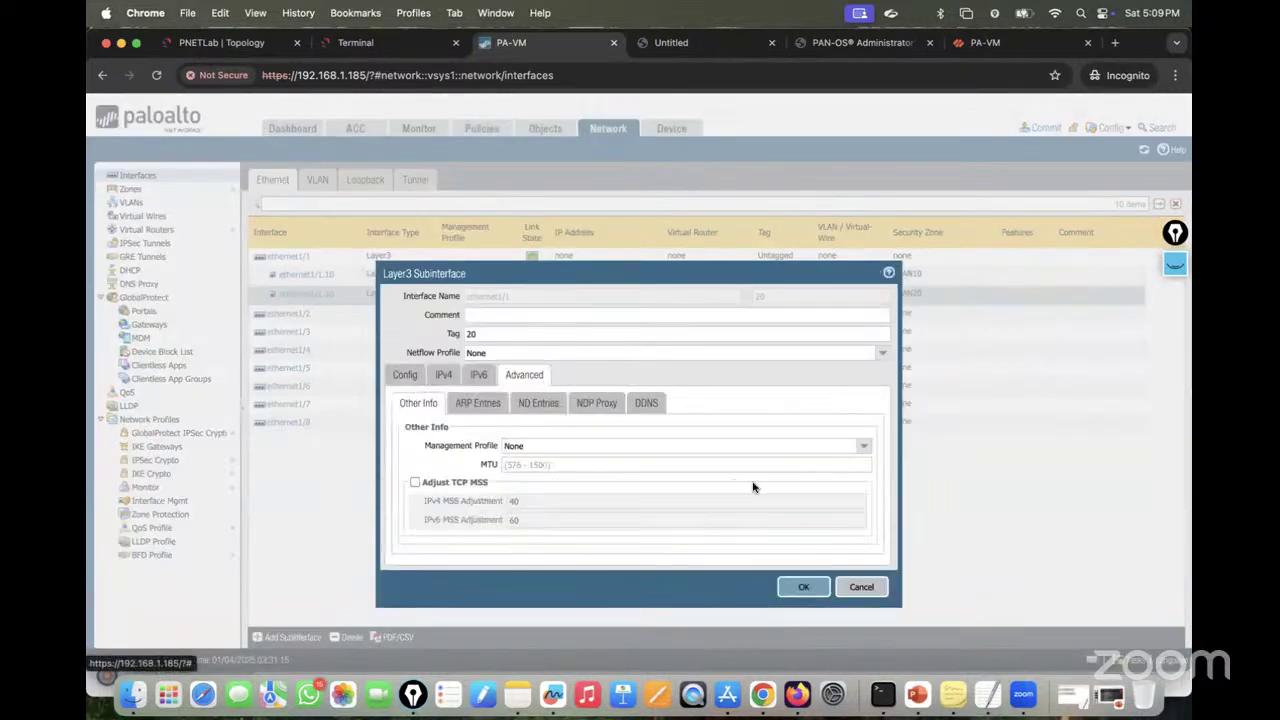
click(863, 447)
click(582, 472)
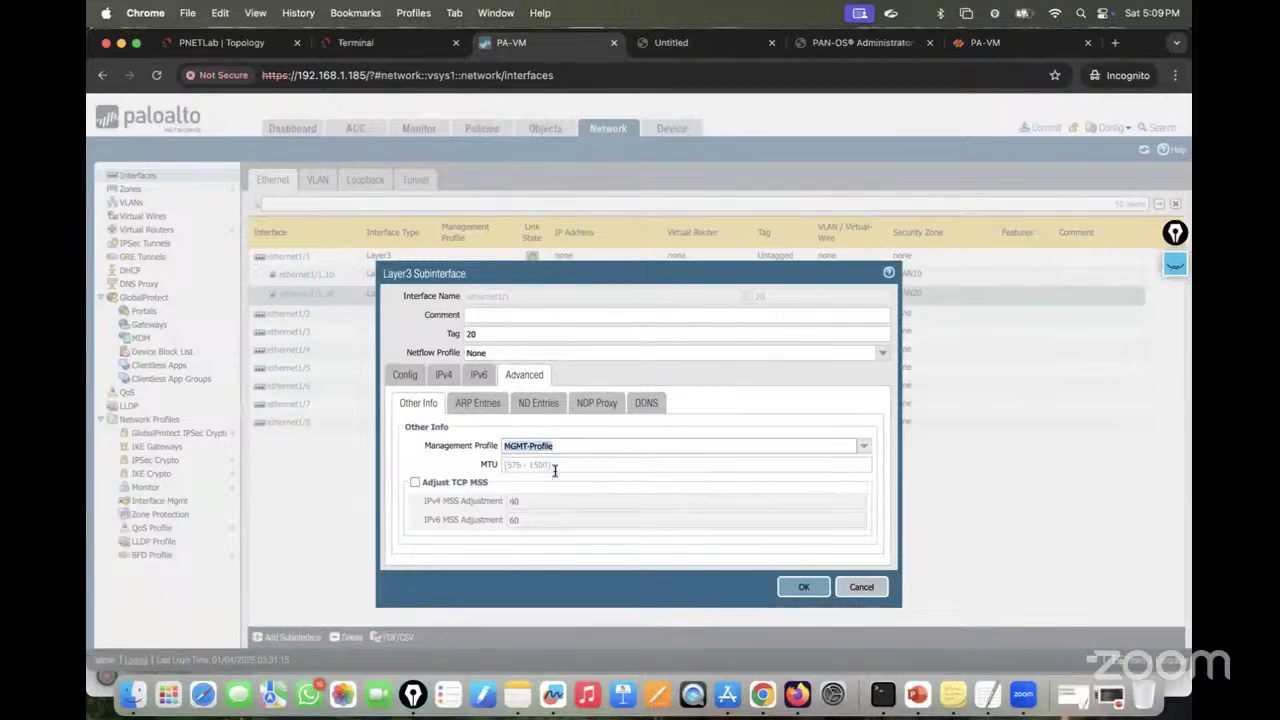
click(806, 590)
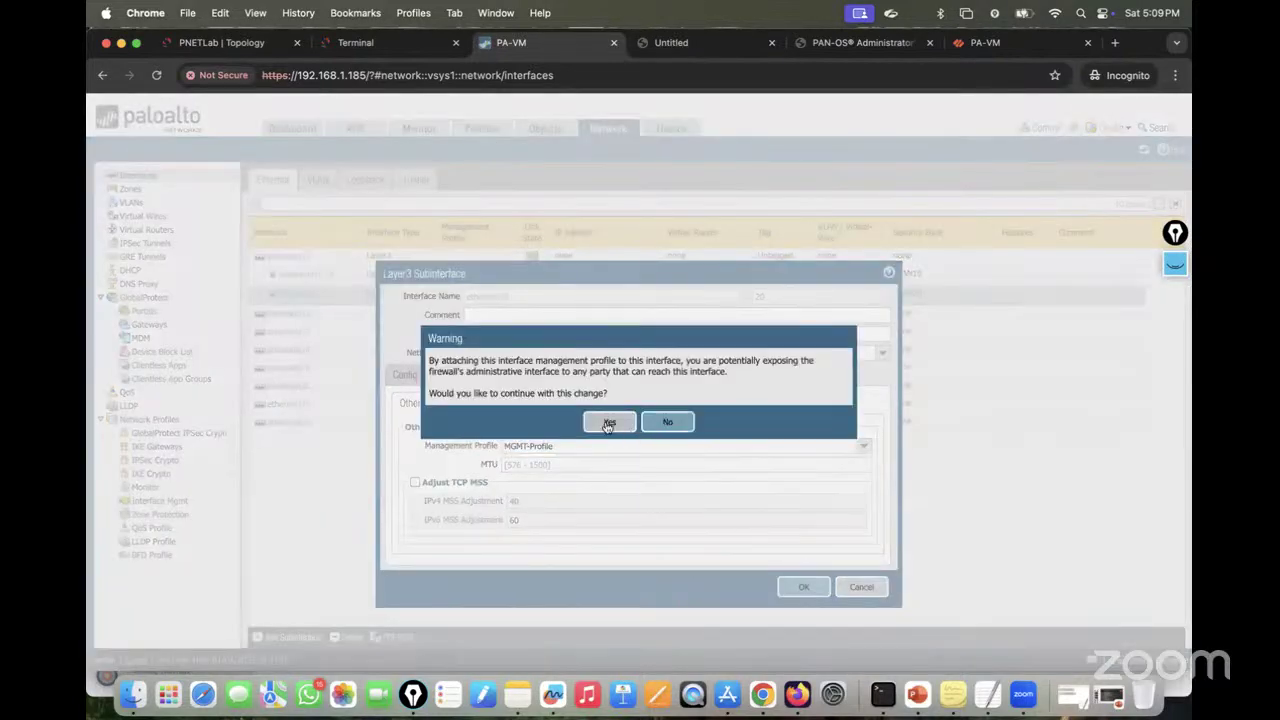
click(607, 422)
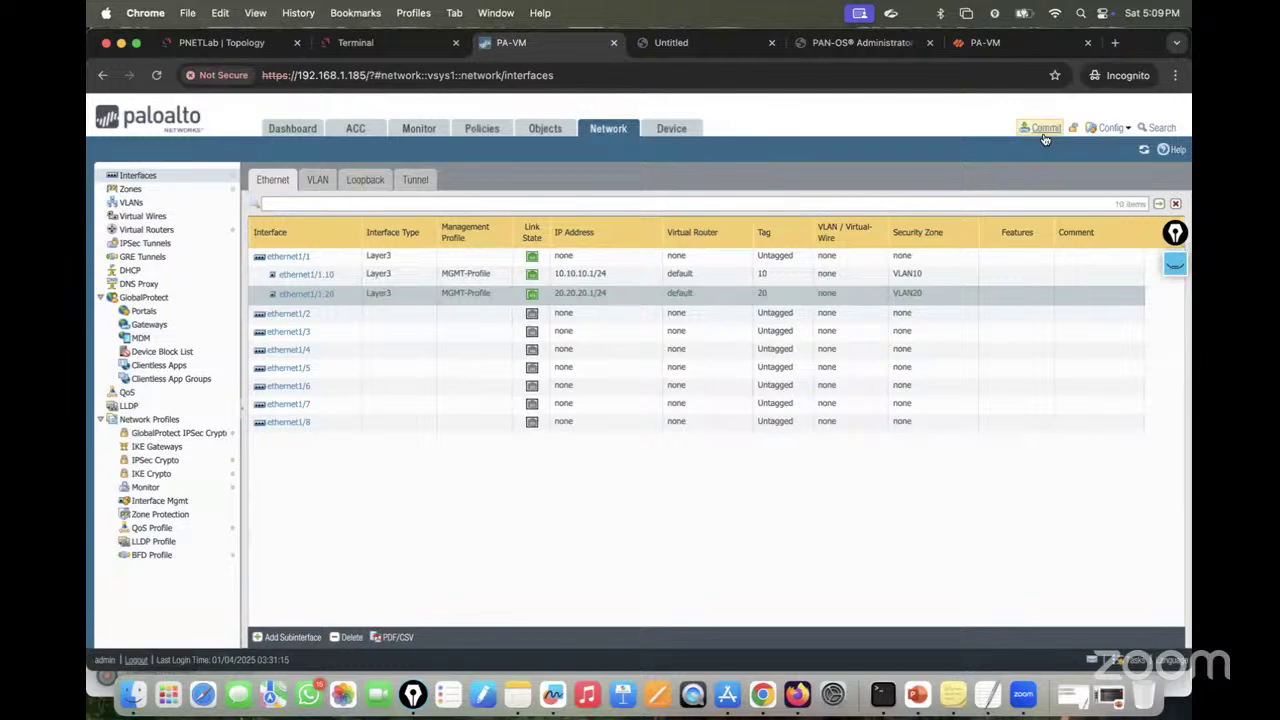
Step: Commit the firewall configuration and dismiss the completed commit status
click(1043, 130)
click(776, 553)
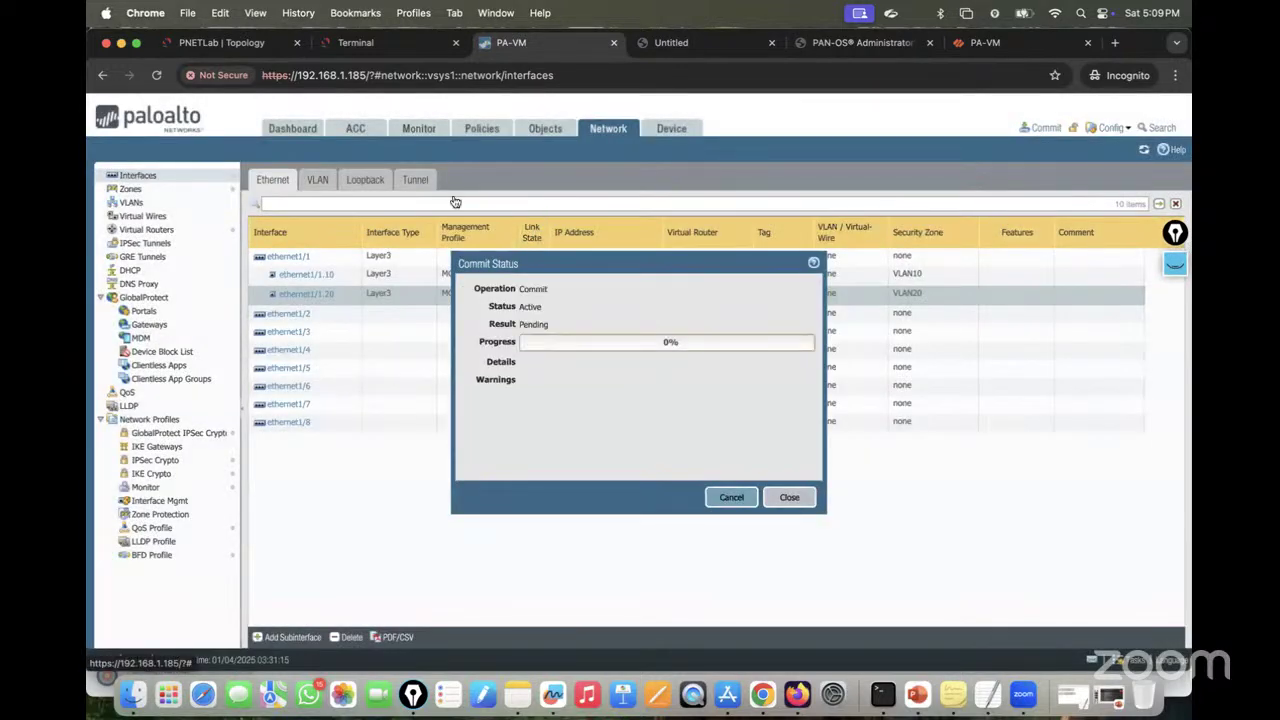
click(372, 47)
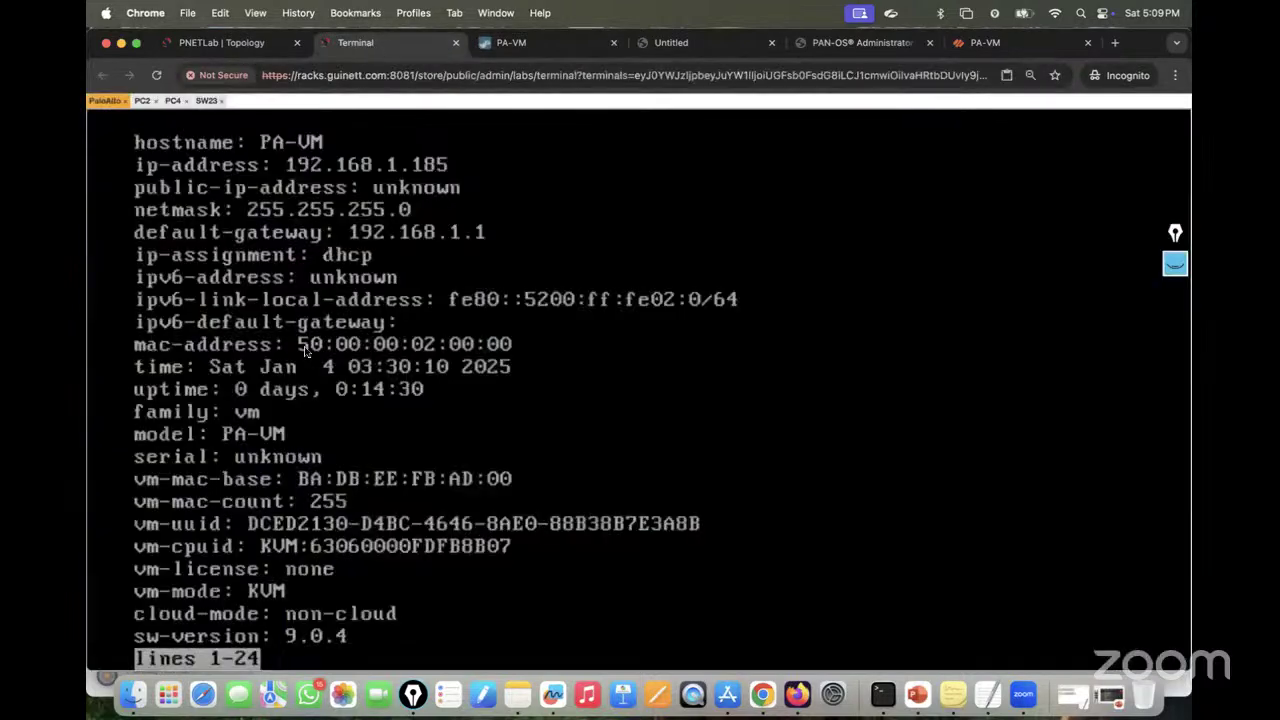
click(142, 101)
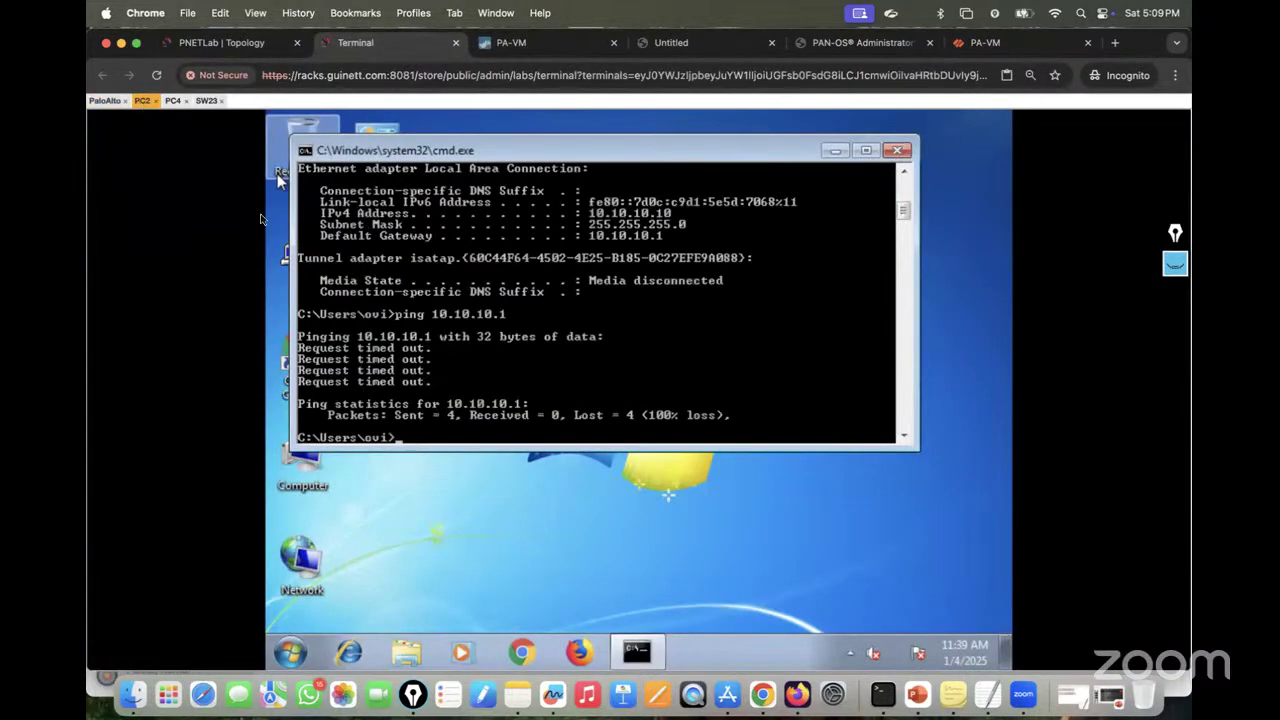
click(536, 46)
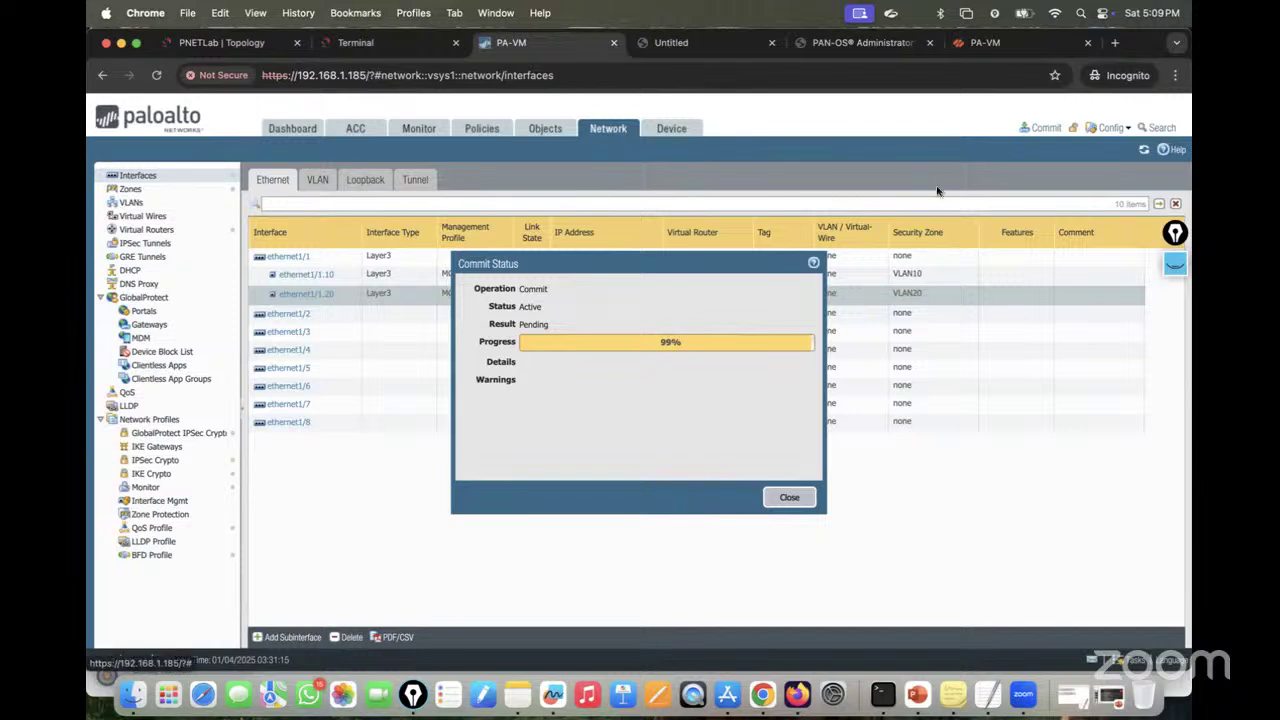
click(1172, 265)
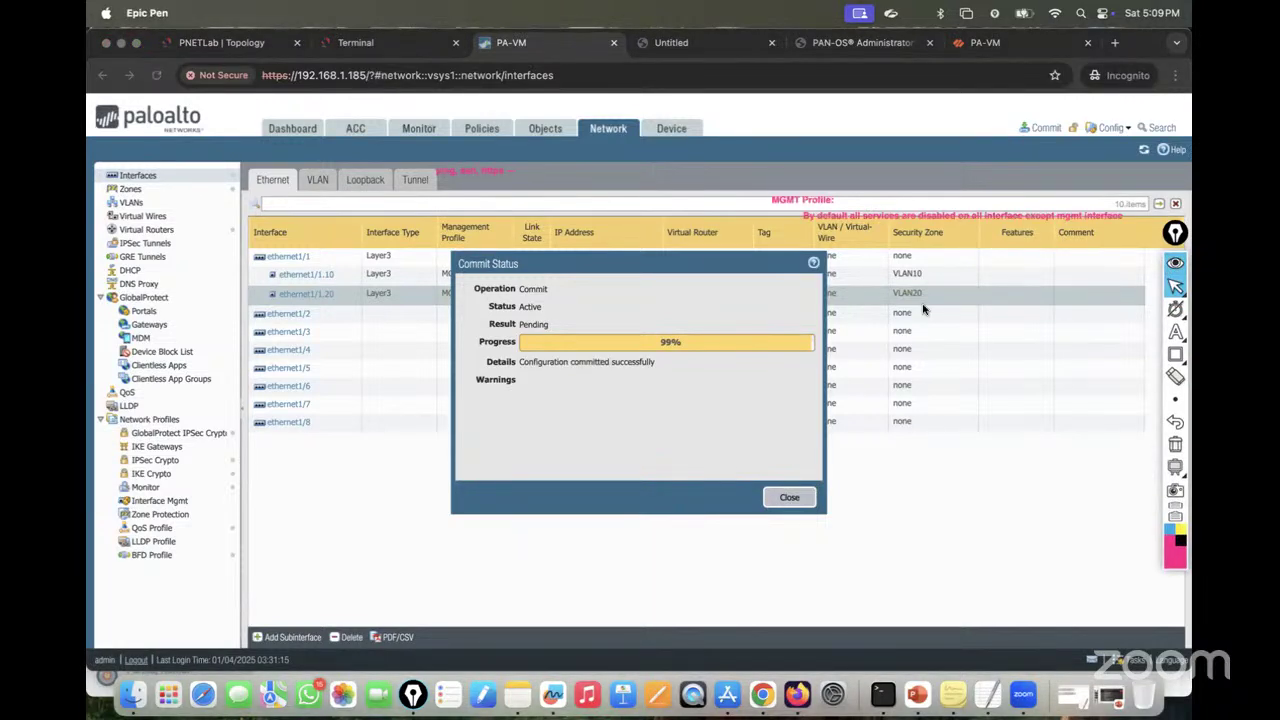
click(785, 498)
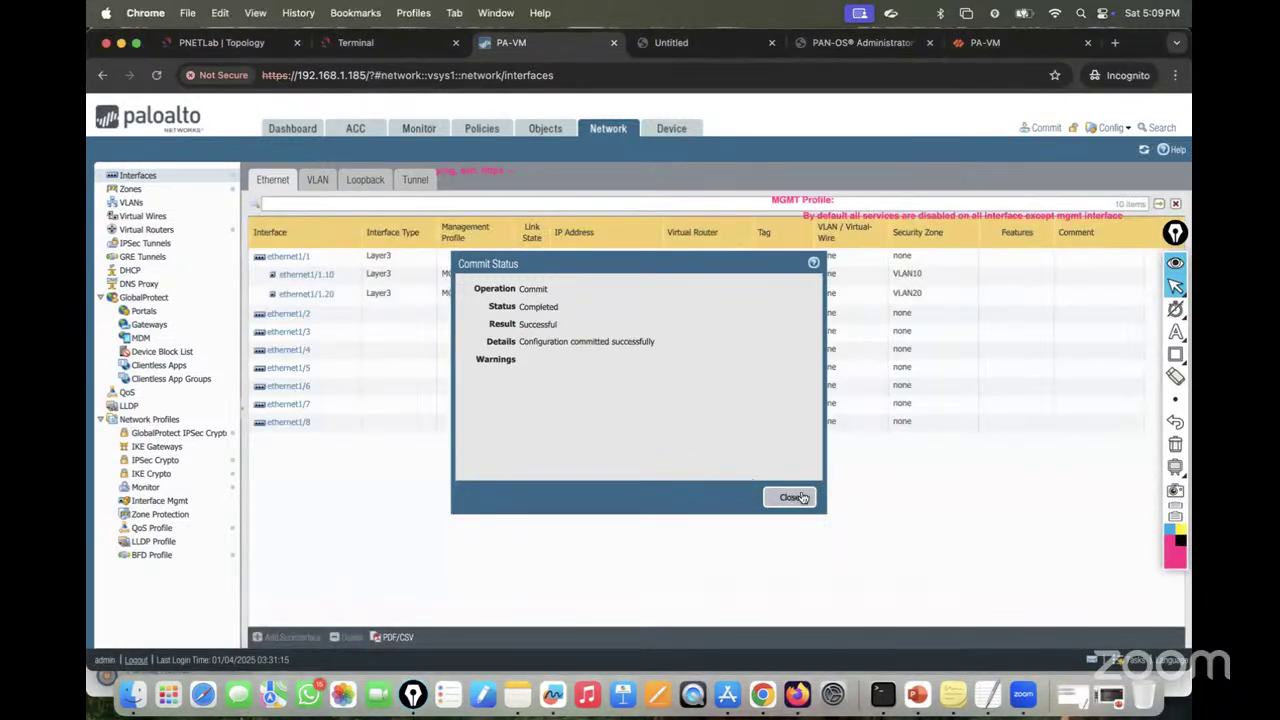
click(790, 497)
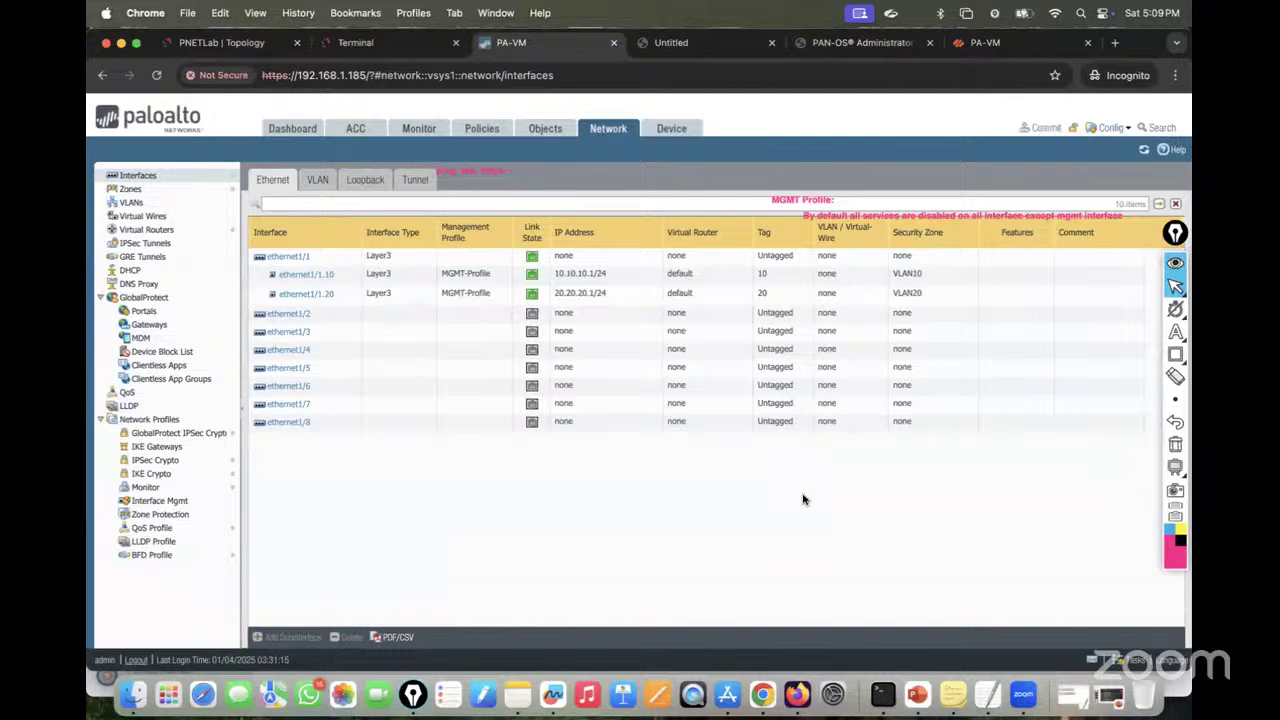
click(1175, 446)
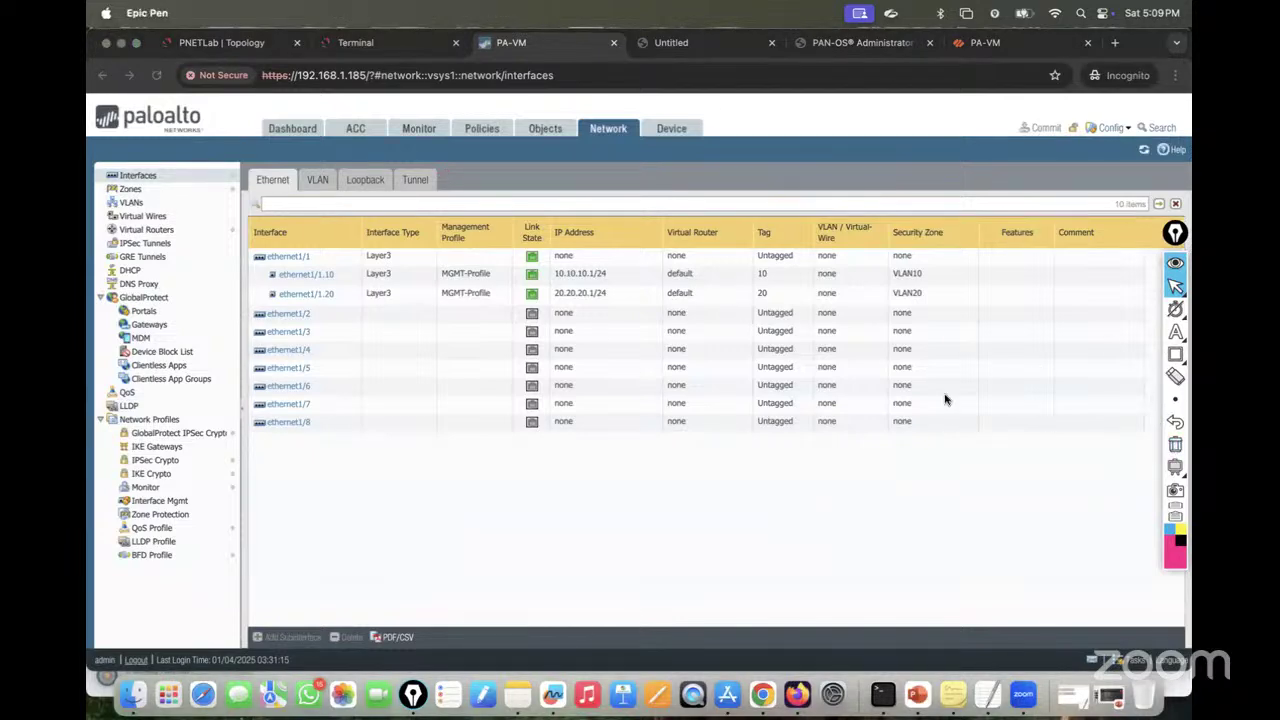
Step: Rerun PC2's ping to its VLAN10 gateway and check PC4's console
click(360, 41)
click(360, 41)
key(Up)
key(Return)
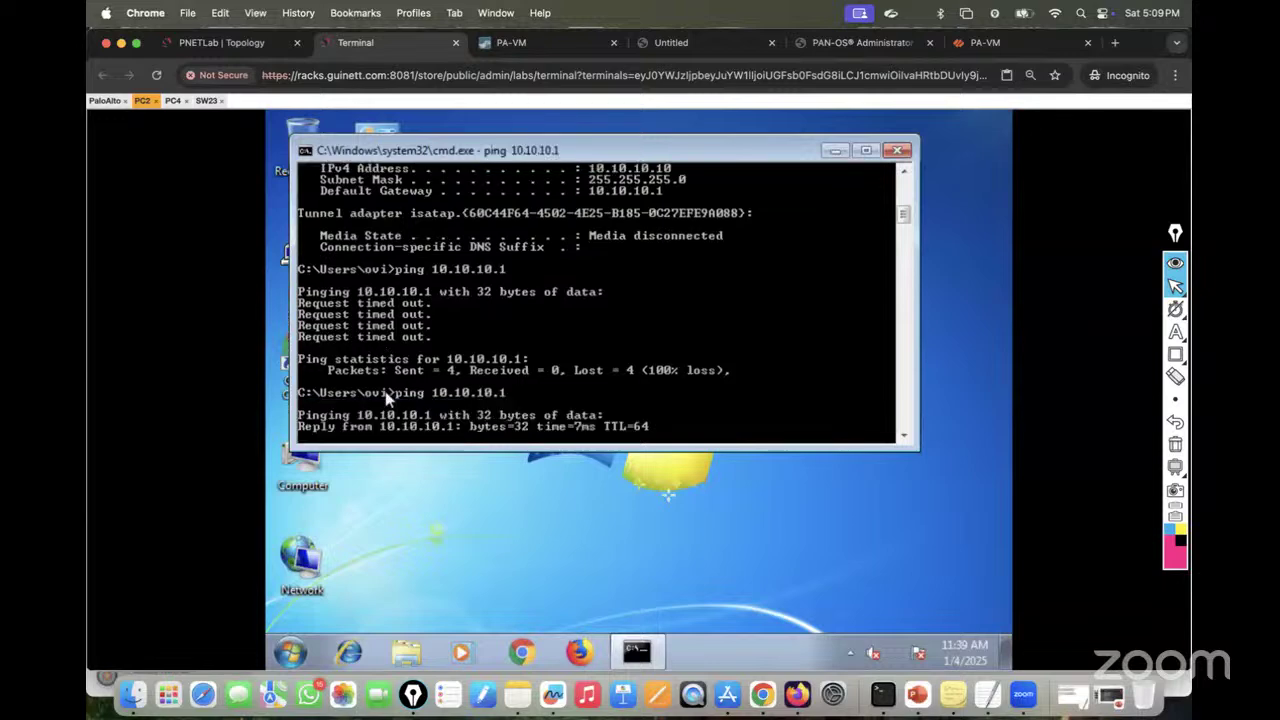
click(175, 101)
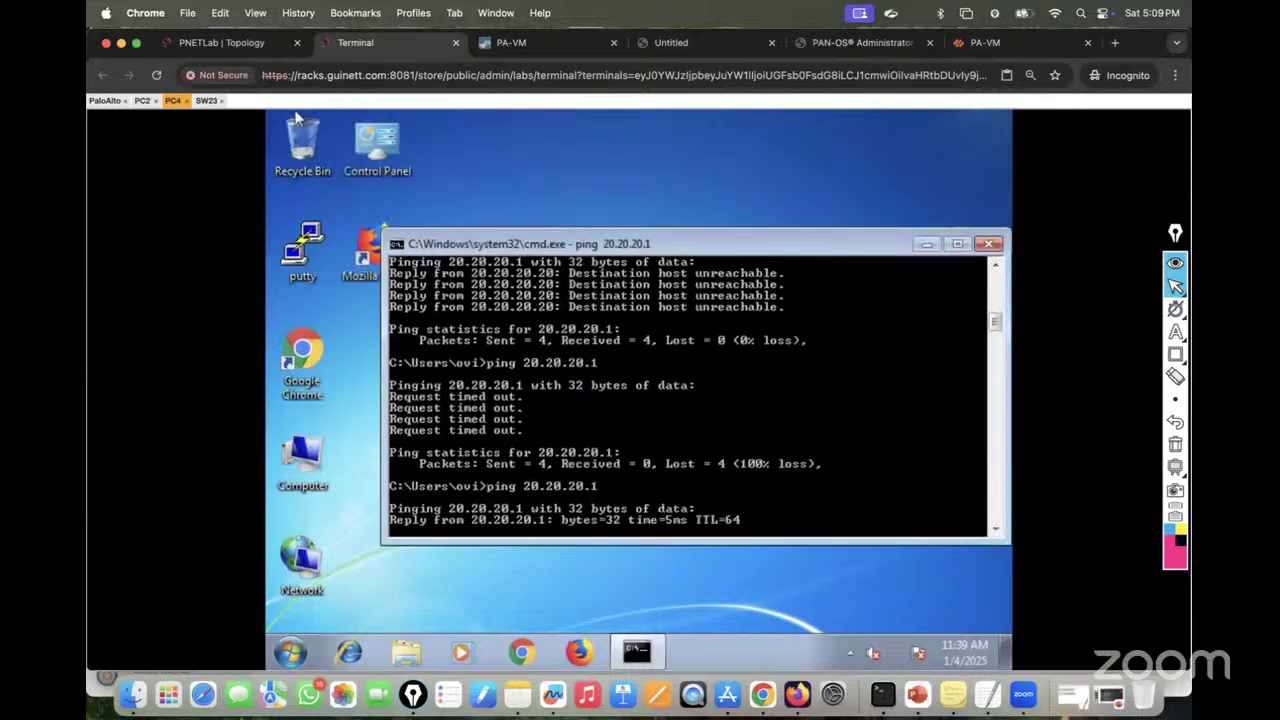
click(142, 101)
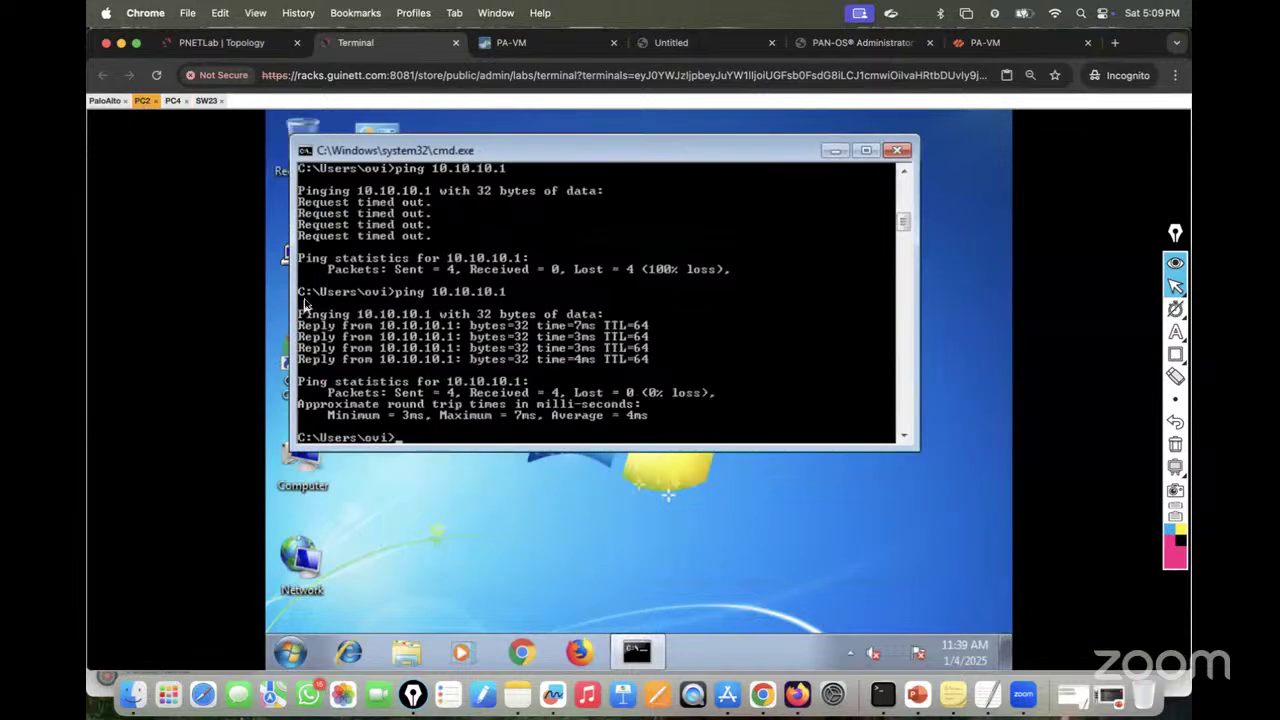
Step: Start continuous pings from PC2 to 20.20.20.20 and from PC4 with 'ping 10.10.10.10 -t'
key(Up)
key(BackSpace)
key(BackSpace)
key(BackSpace)
text(20.20.20.20)
key(Return)
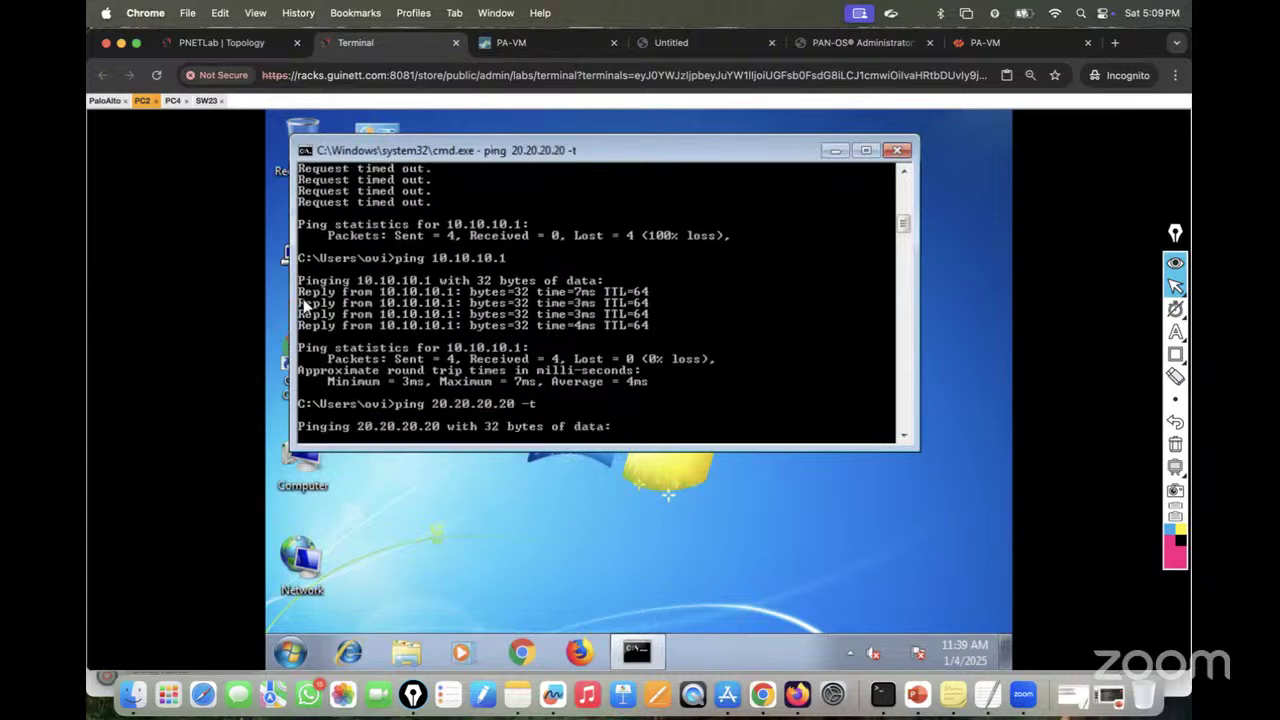
click(173, 100)
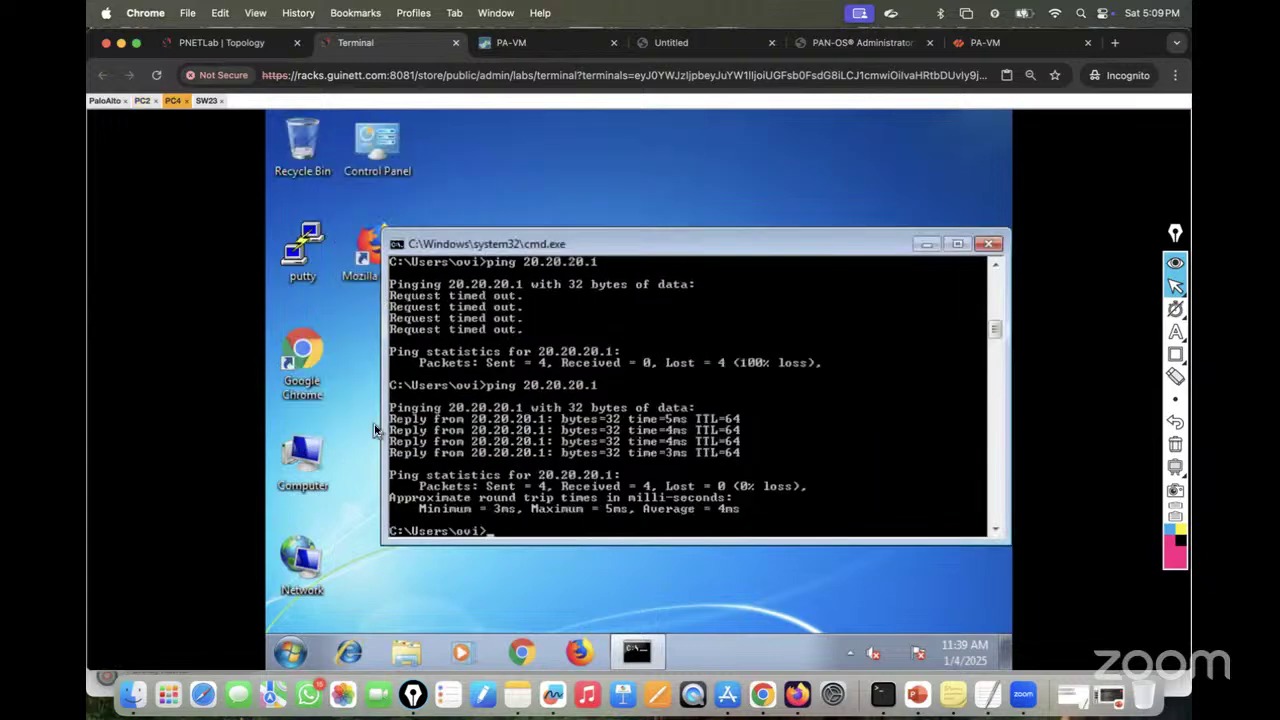
text(ping 10.10.10.10 -t)
key(Return)
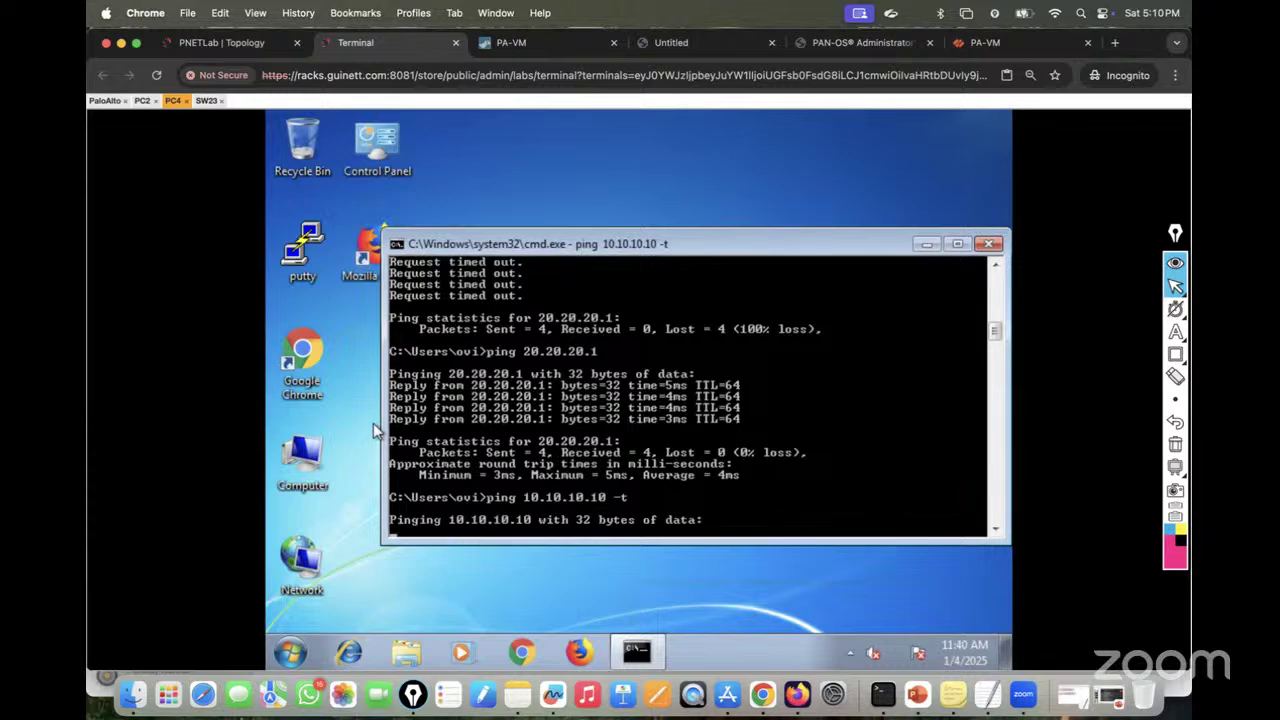
click(540, 43)
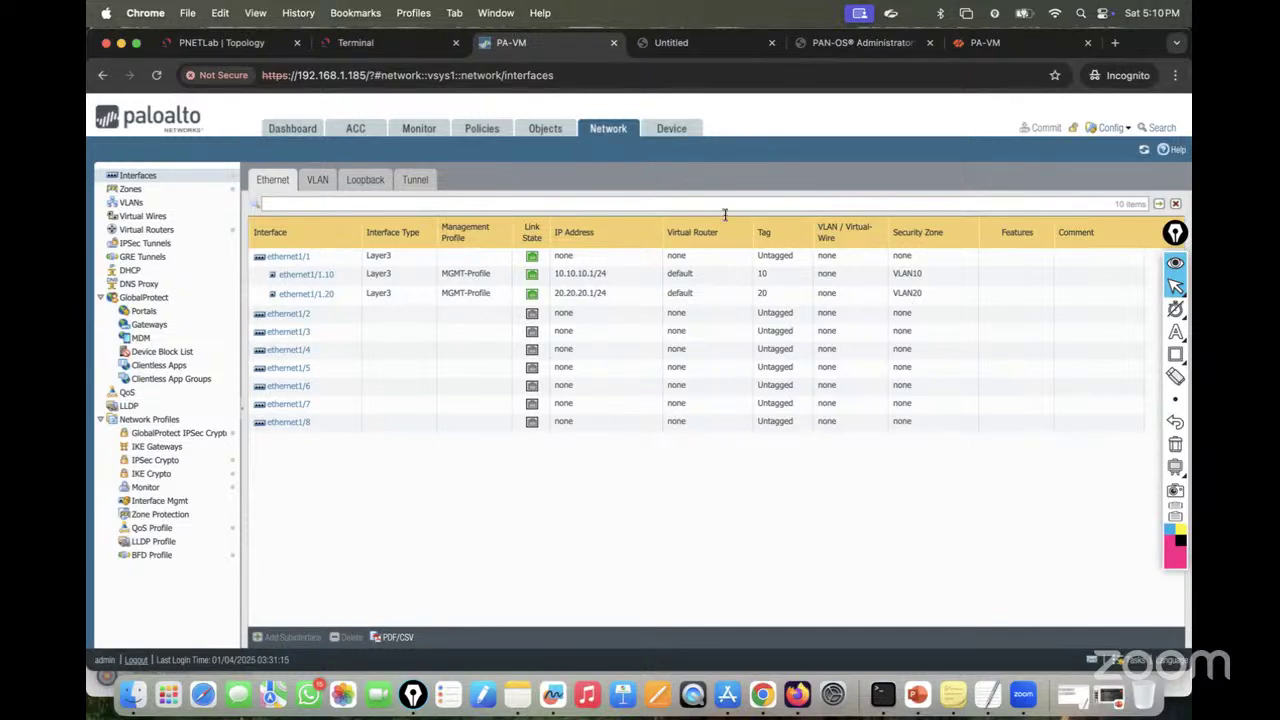
Step: Inspect the default virtual router's runtime route table for the 10.10.10.0/24 and 20.20.20.0/24 subnets
click(484, 129)
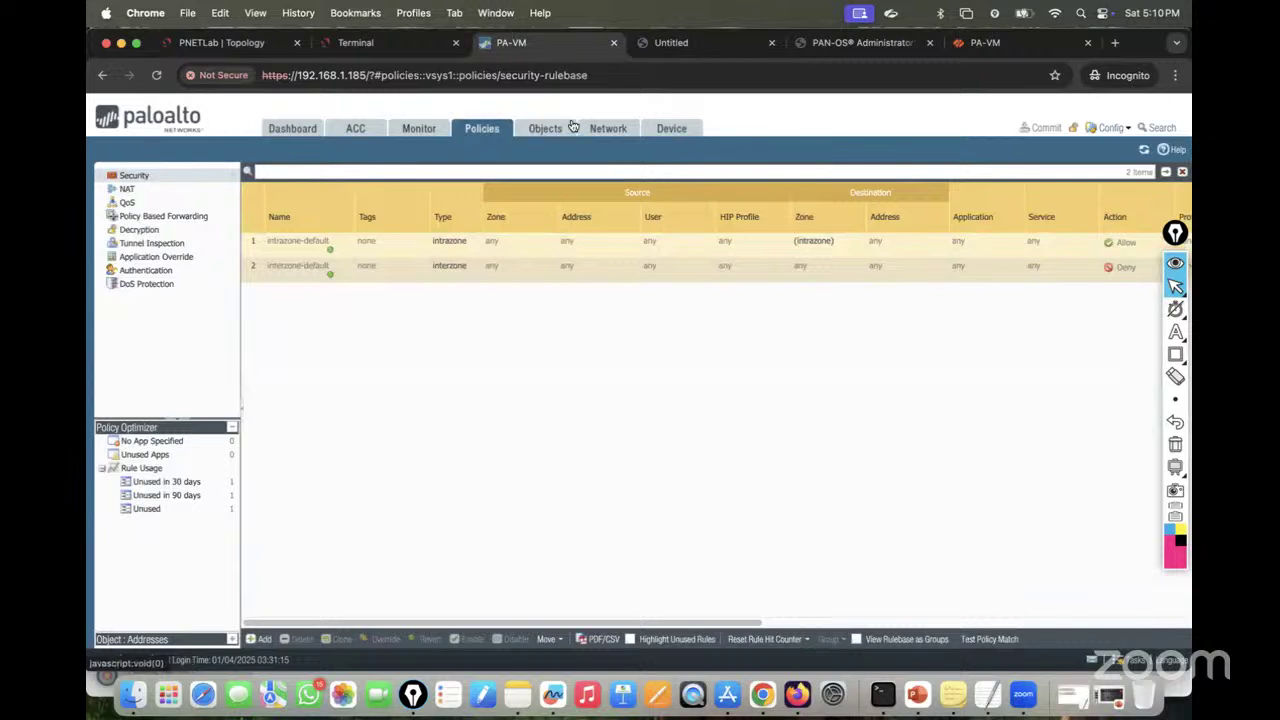
click(603, 128)
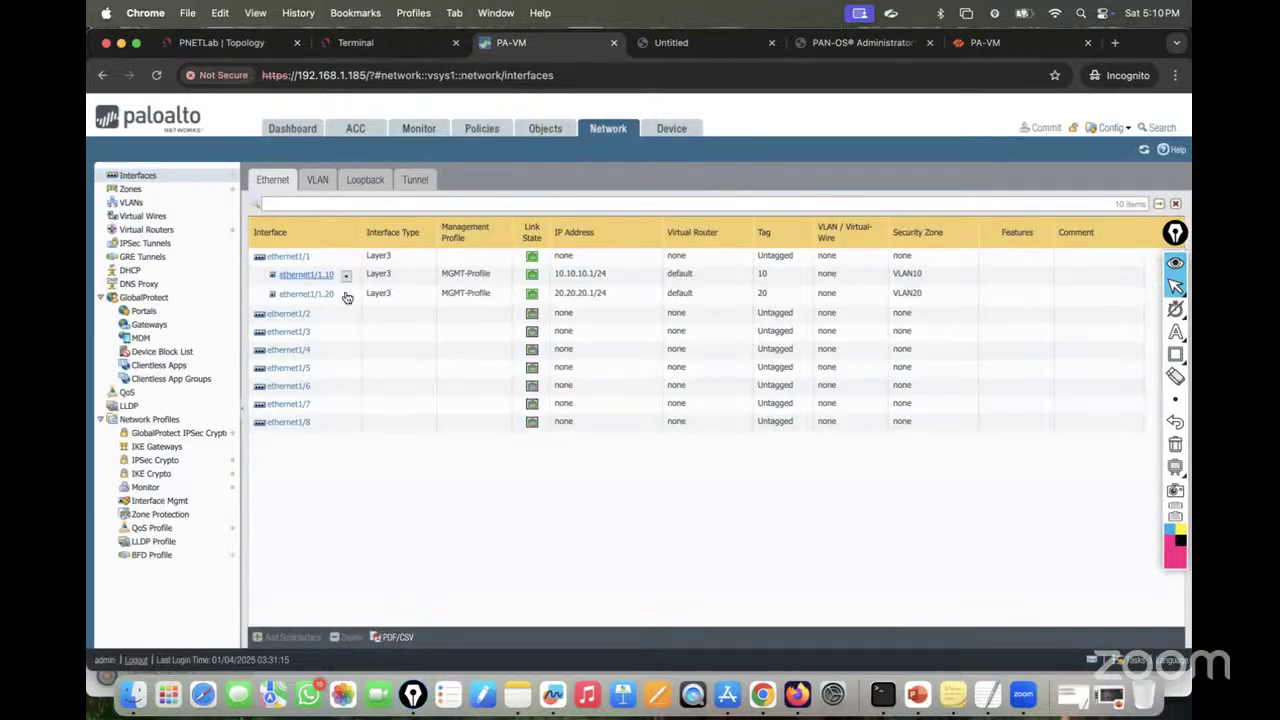
click(160, 234)
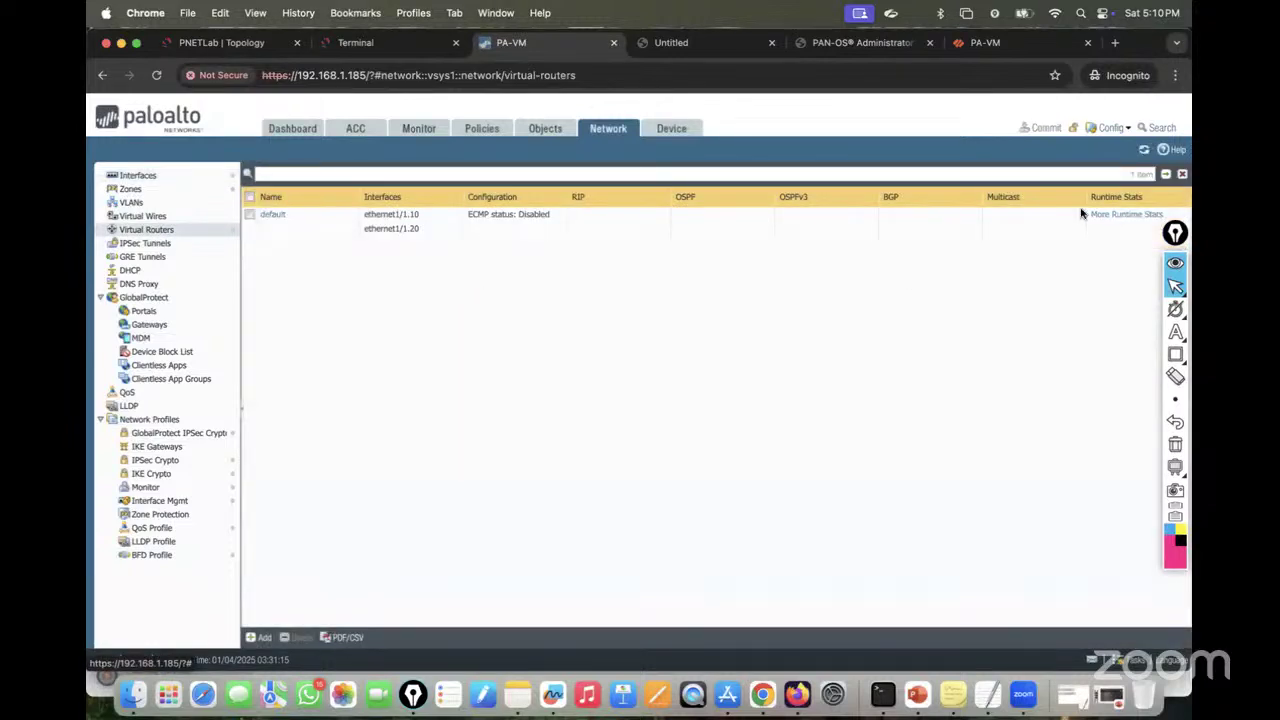
click(1120, 214)
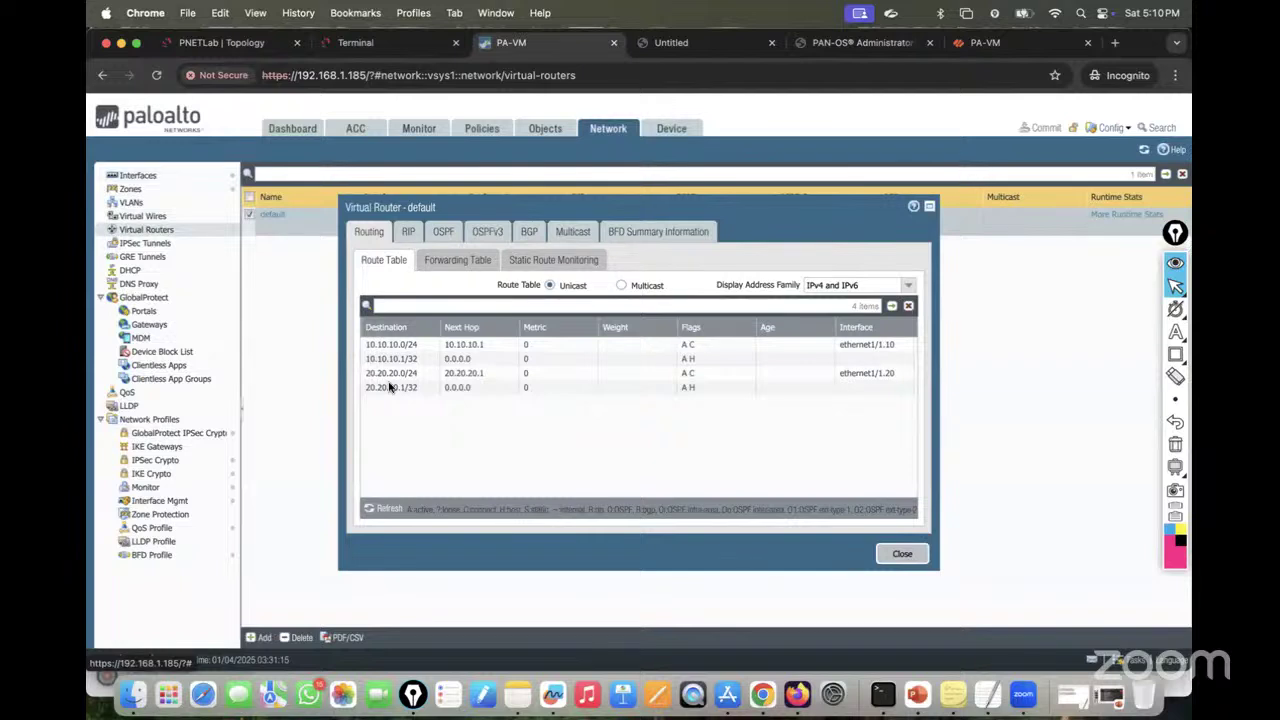
click(886, 555)
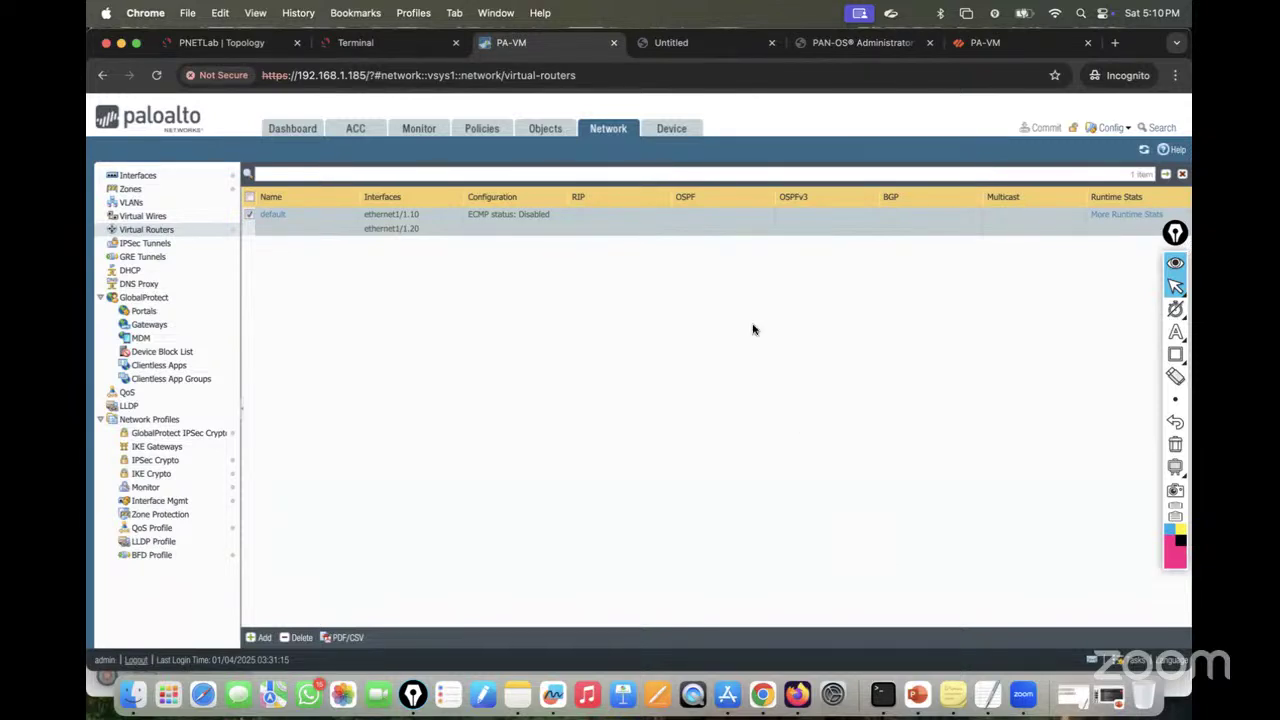
Step: Start a new security rule named Allow-VLAN10-to-VLAN20-traffic and copy its name
click(482, 129)
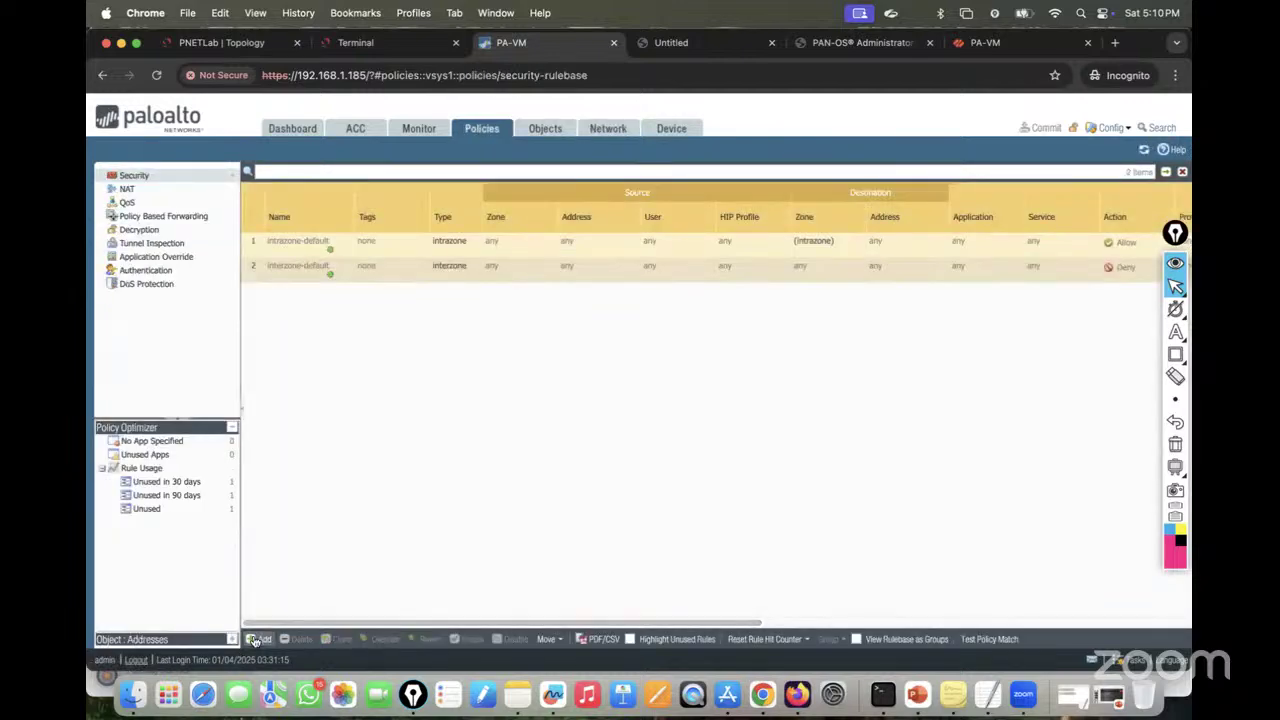
click(256, 639)
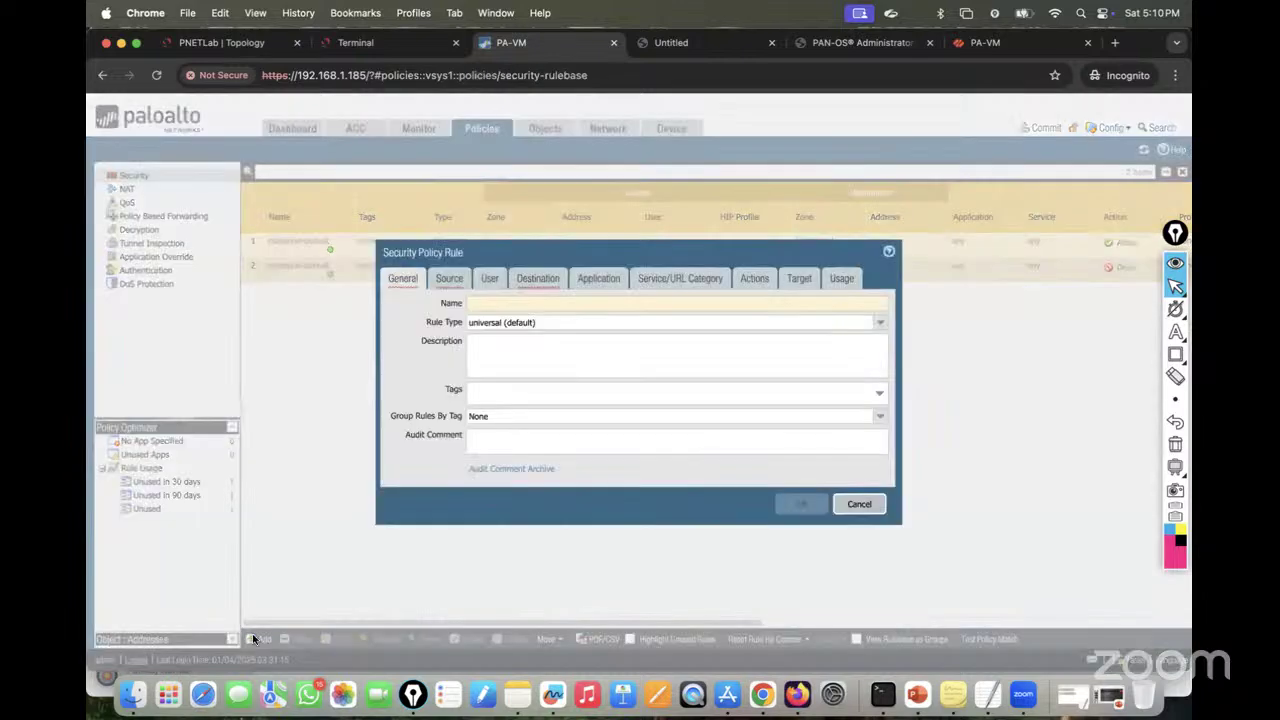
text(Allow)
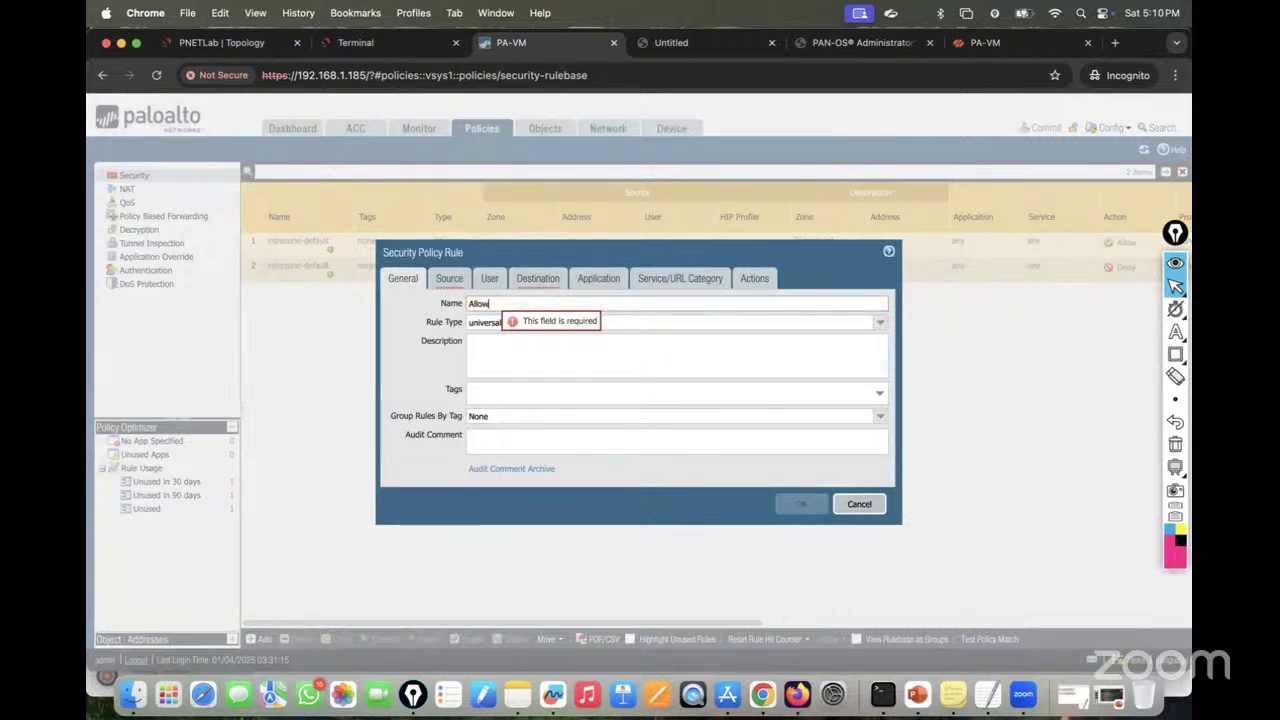
text(-VLAN10-to-VLAN20-traffic)
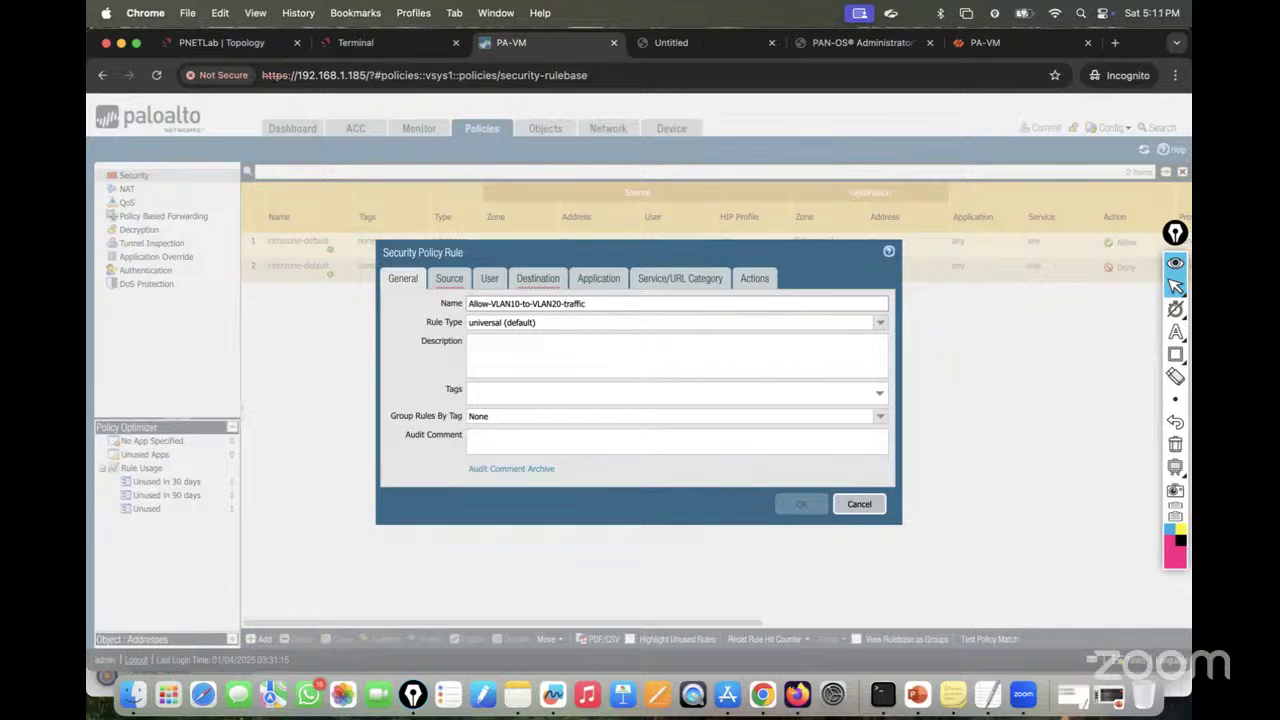
key(super+a)
key(super+c)
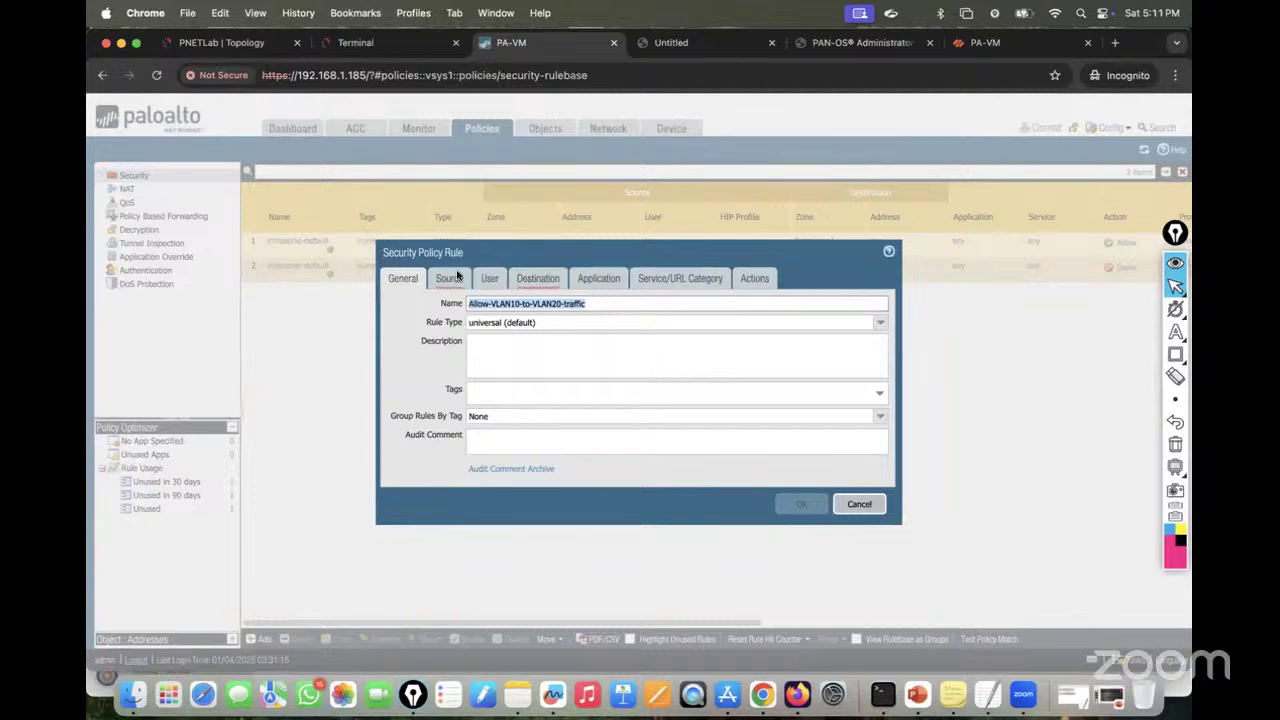
Step: Set the rule's source zone to VLAN10 and source address to 10.10.10.0/24
click(450, 278)
click(404, 466)
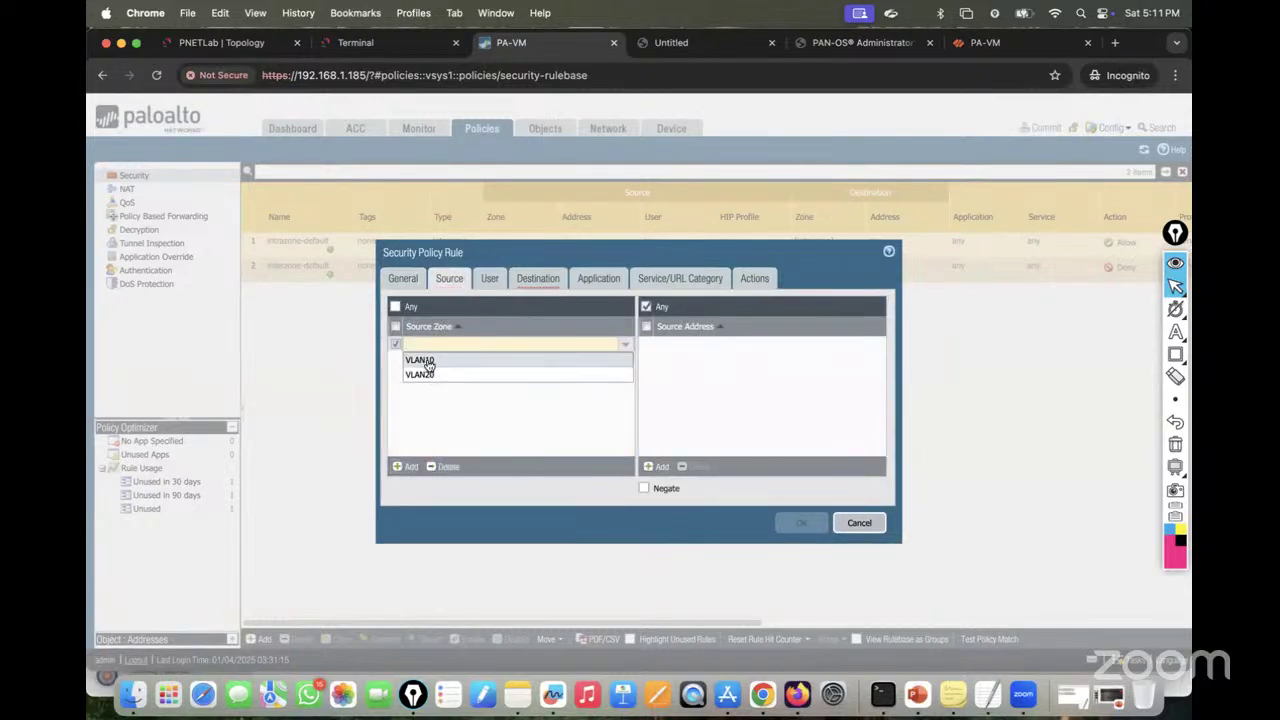
click(420, 360)
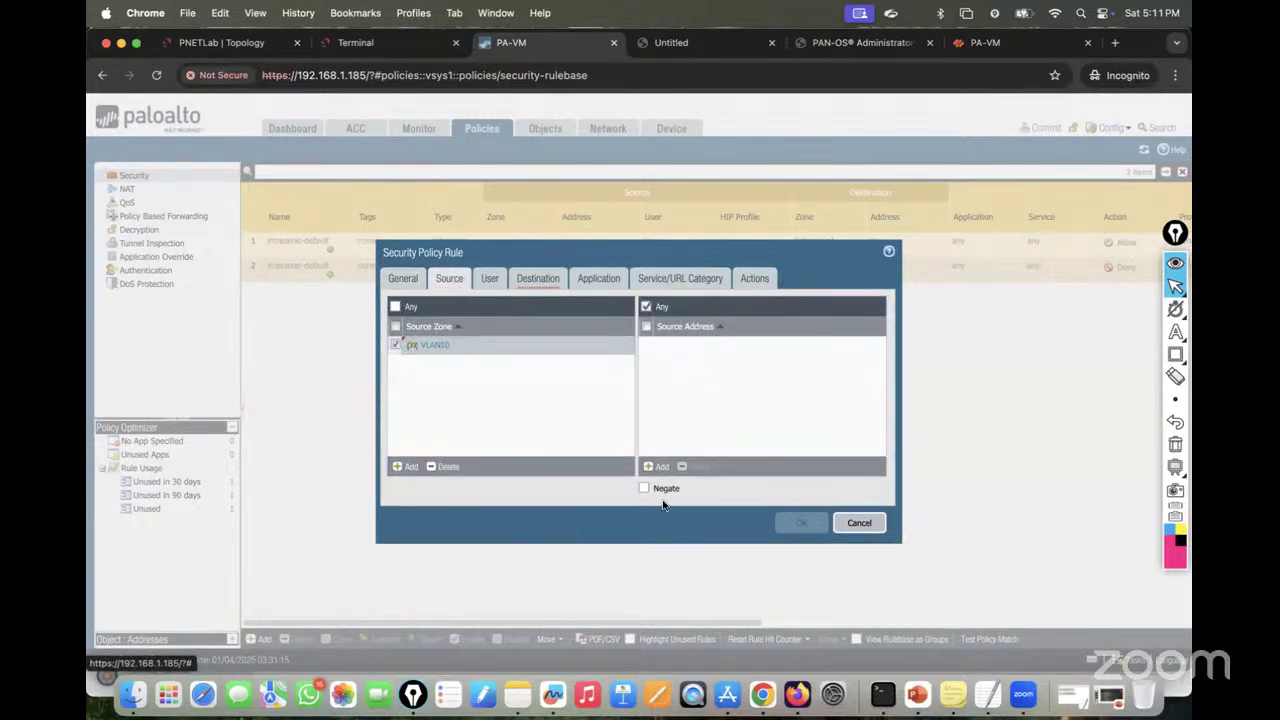
click(657, 466)
text(10.10.10.0/24)
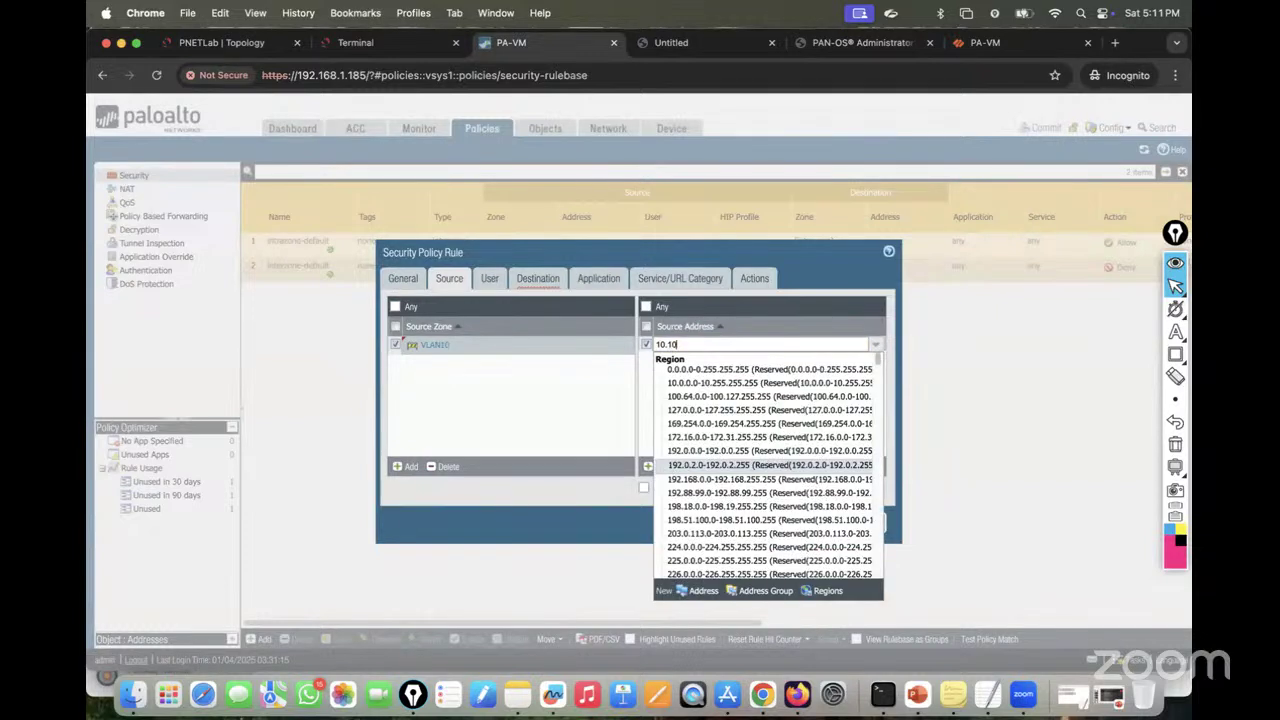
click(608, 430)
Step: Set destination zone VLAN20 with address 20.20.20.0/24, keep action Allow, and save the rule
click(528, 280)
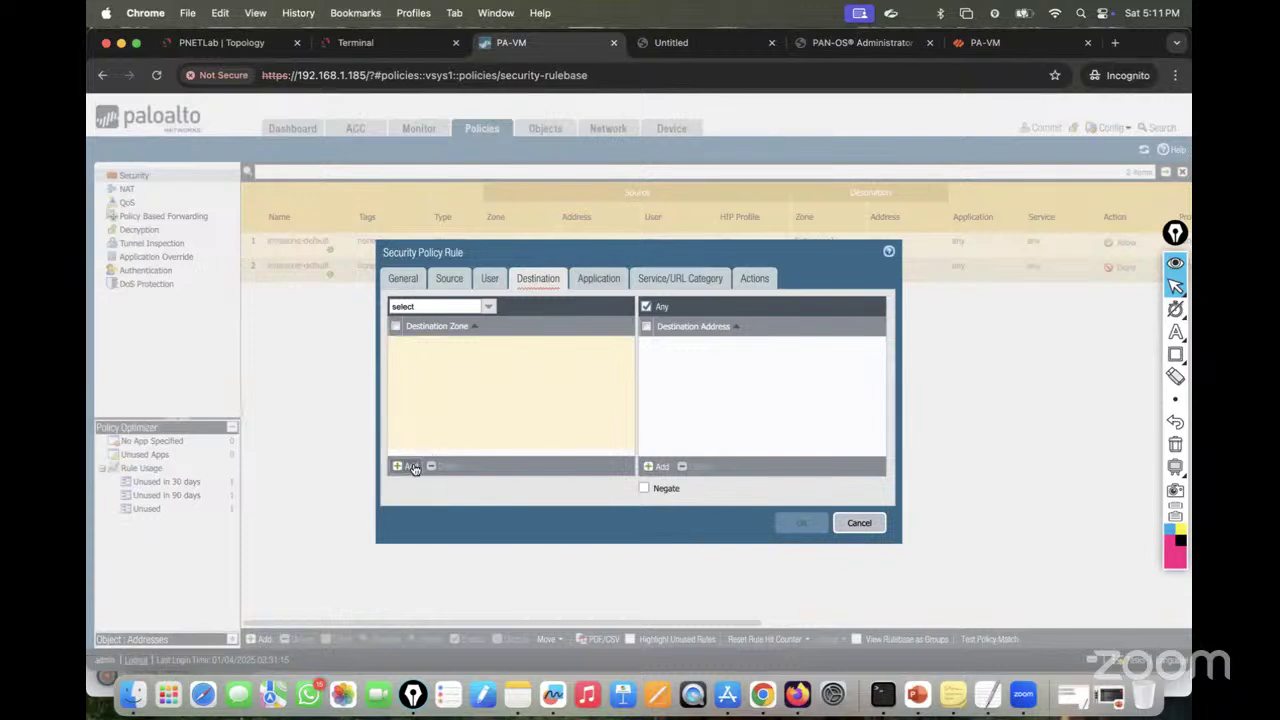
click(405, 466)
click(428, 373)
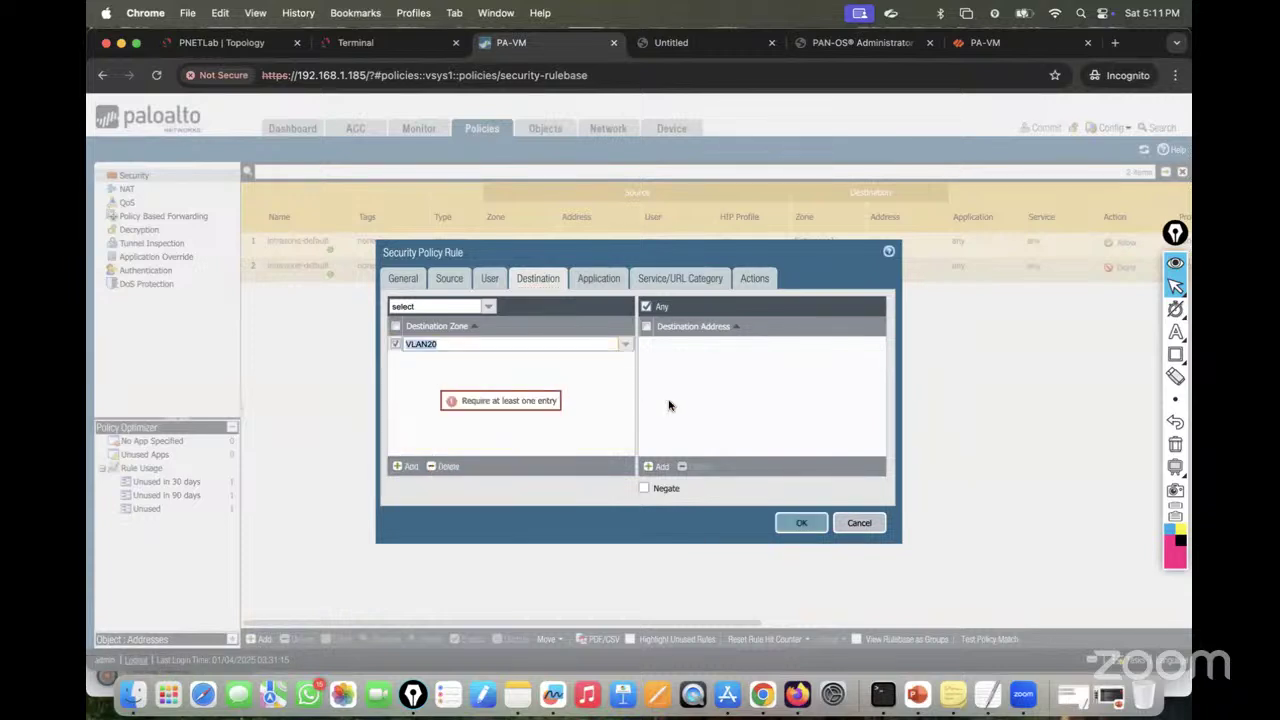
click(657, 466)
text(20.20.20)
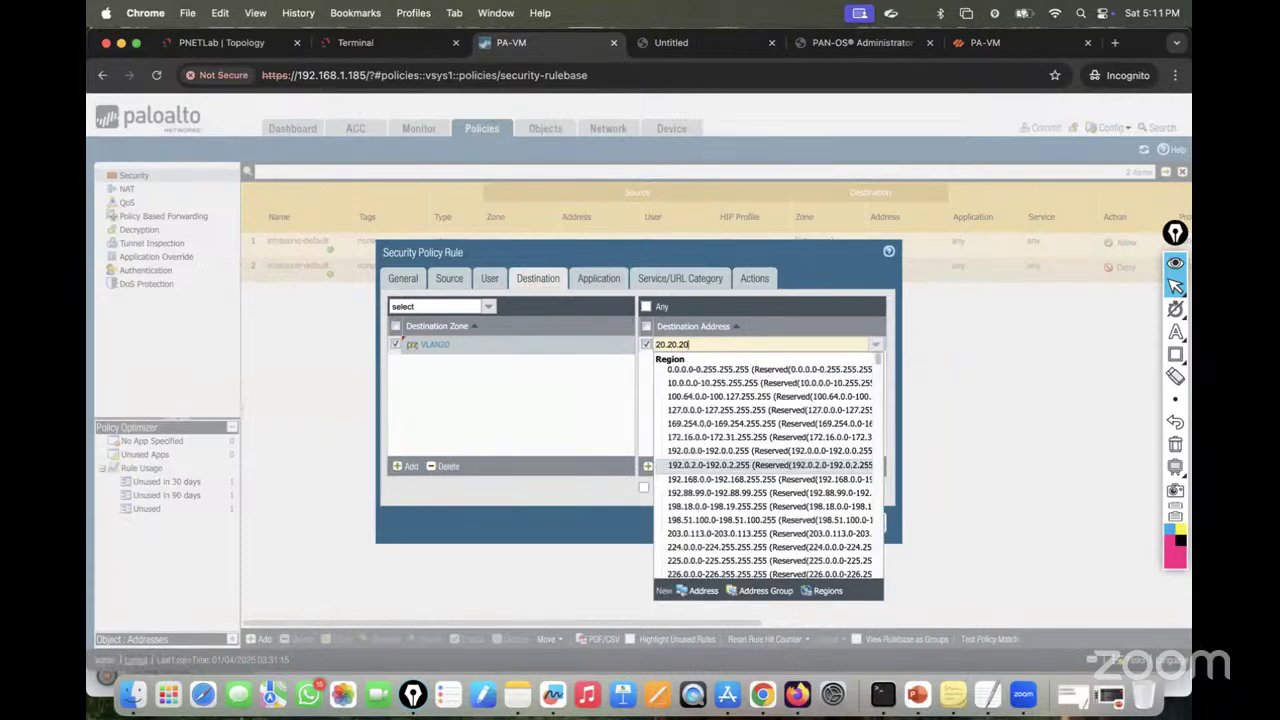
text(.0/24)
key(Return)
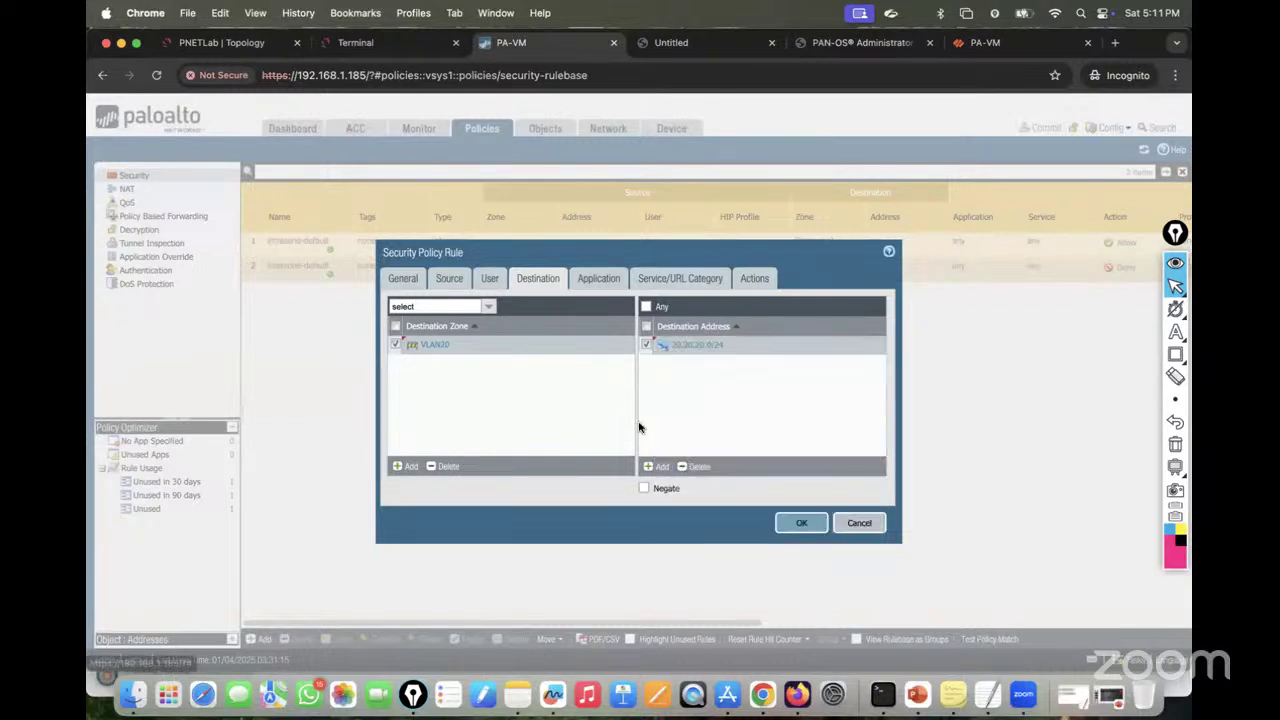
click(660, 279)
click(755, 280)
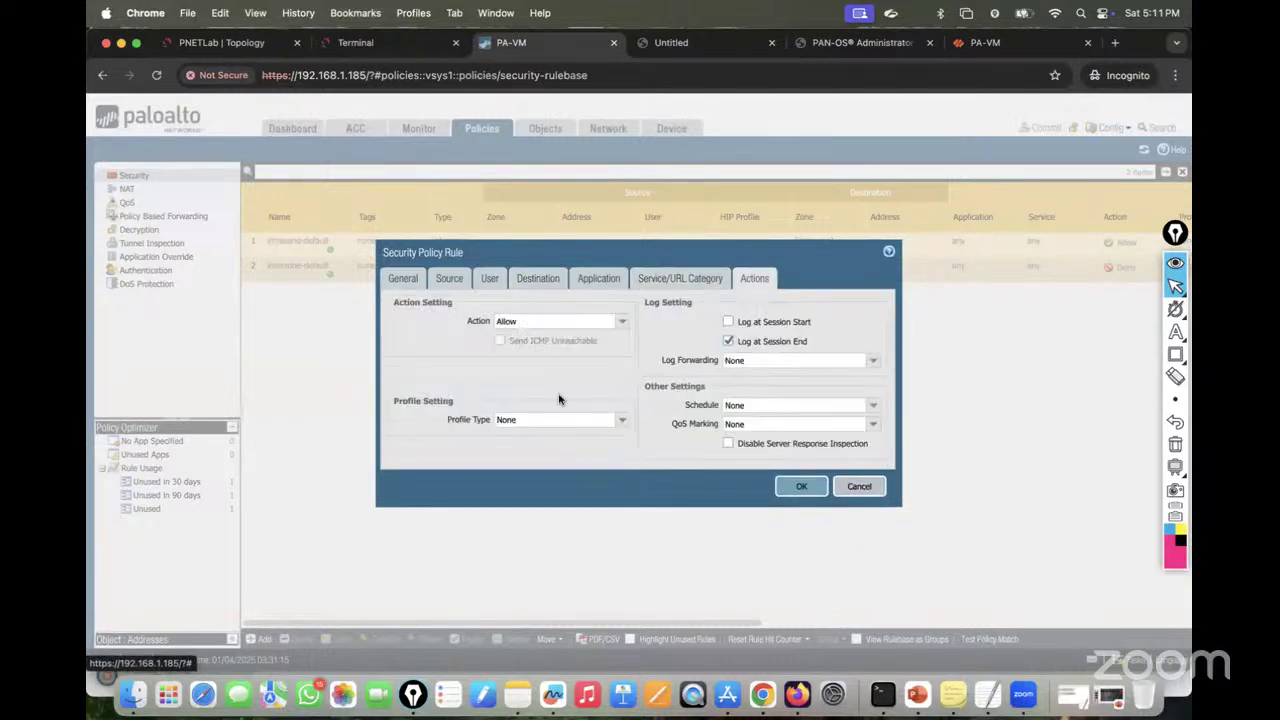
click(801, 506)
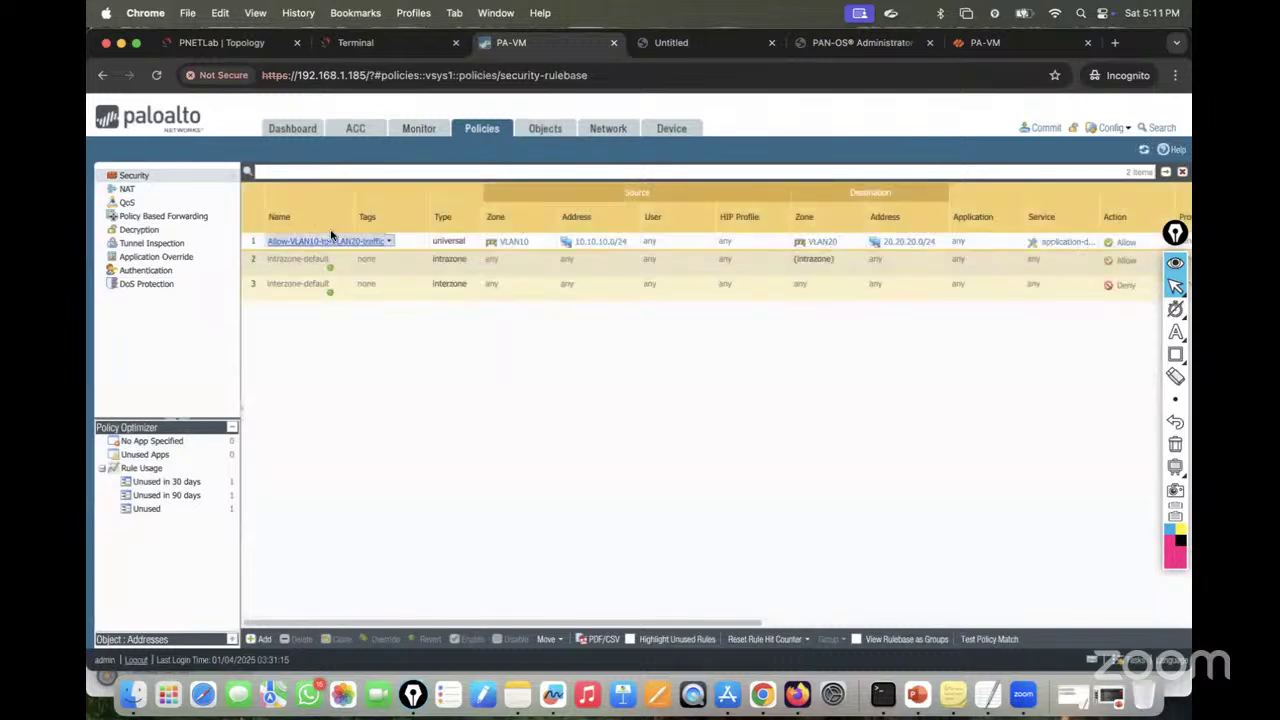
Step: Start a second rule named Allow-VLAN20-to-VLAN10-traffic from the pasted name
click(261, 640)
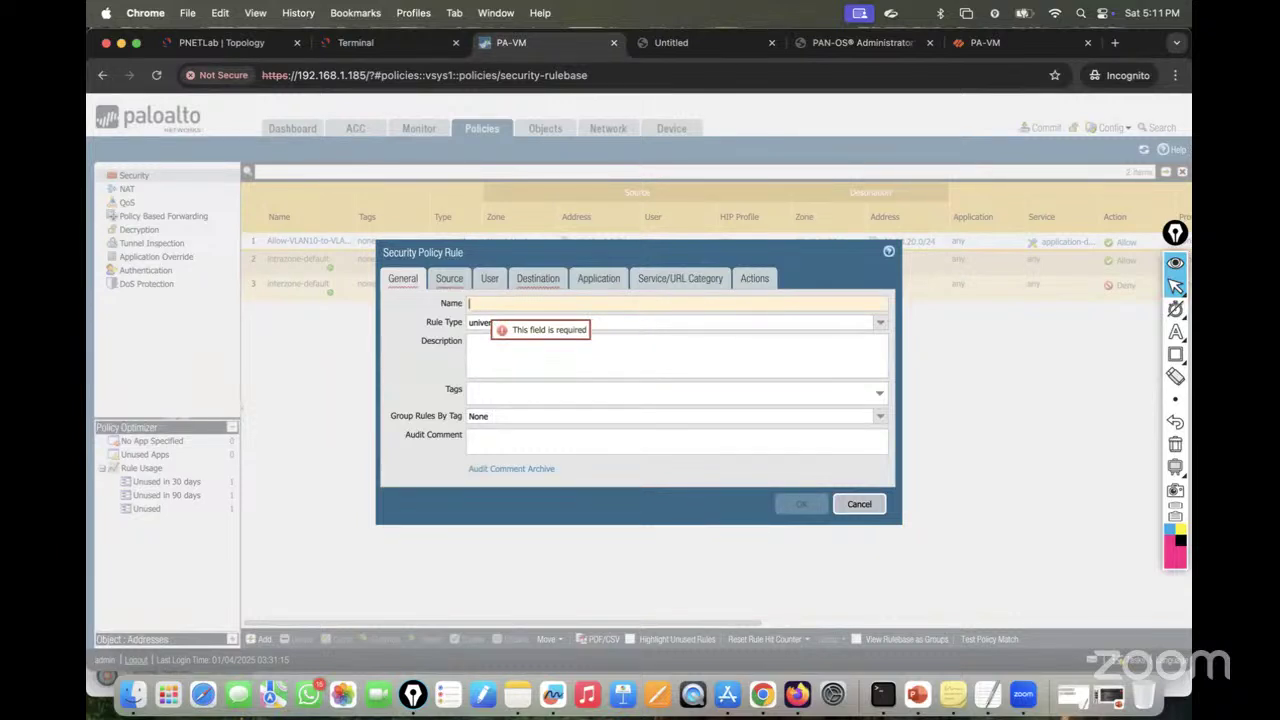
key(super+v)
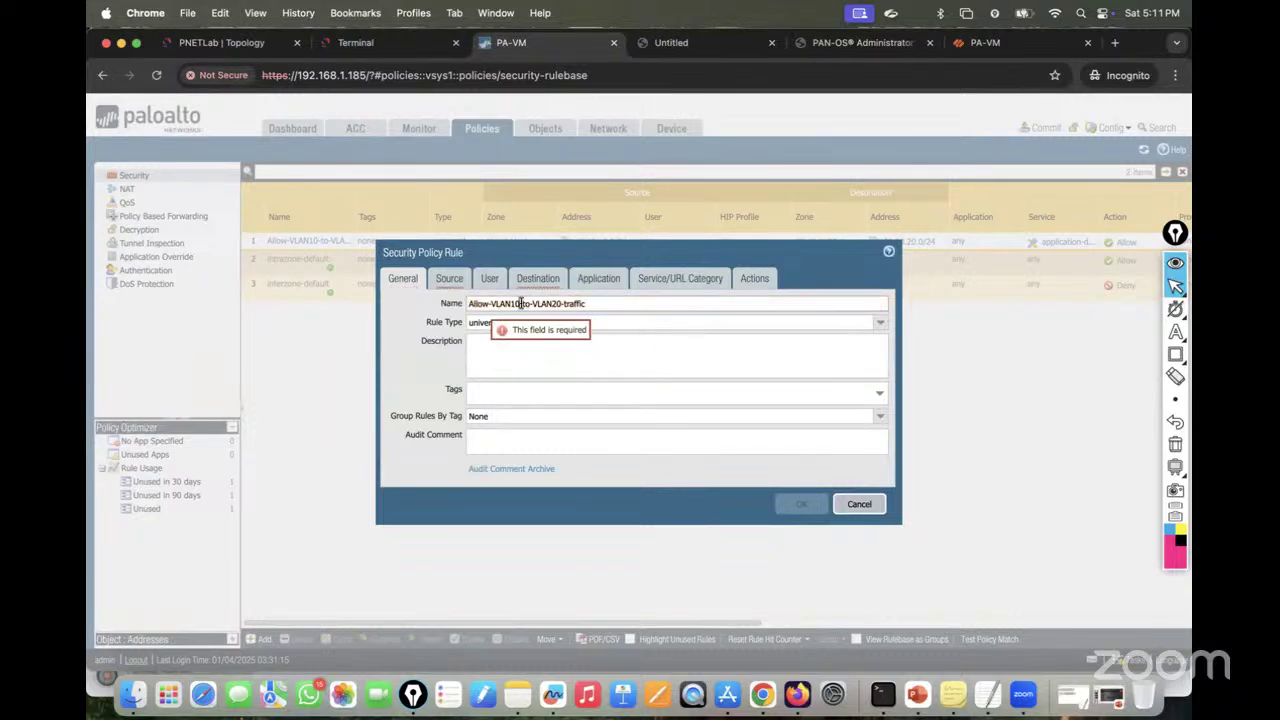
click(520, 303)
key(BackSpace)
text(2)
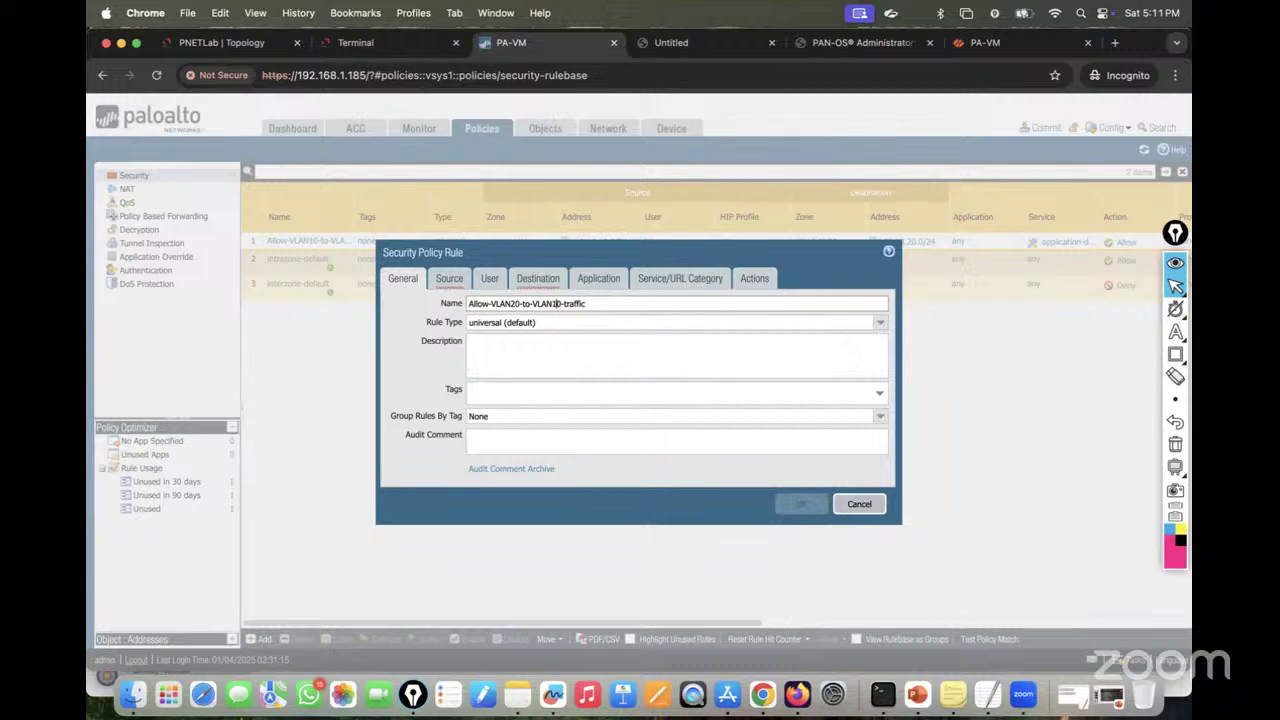
Step: Set the rule's source zone to VLAN20 and source address to 20.20.20.0/24
click(449, 278)
click(406, 466)
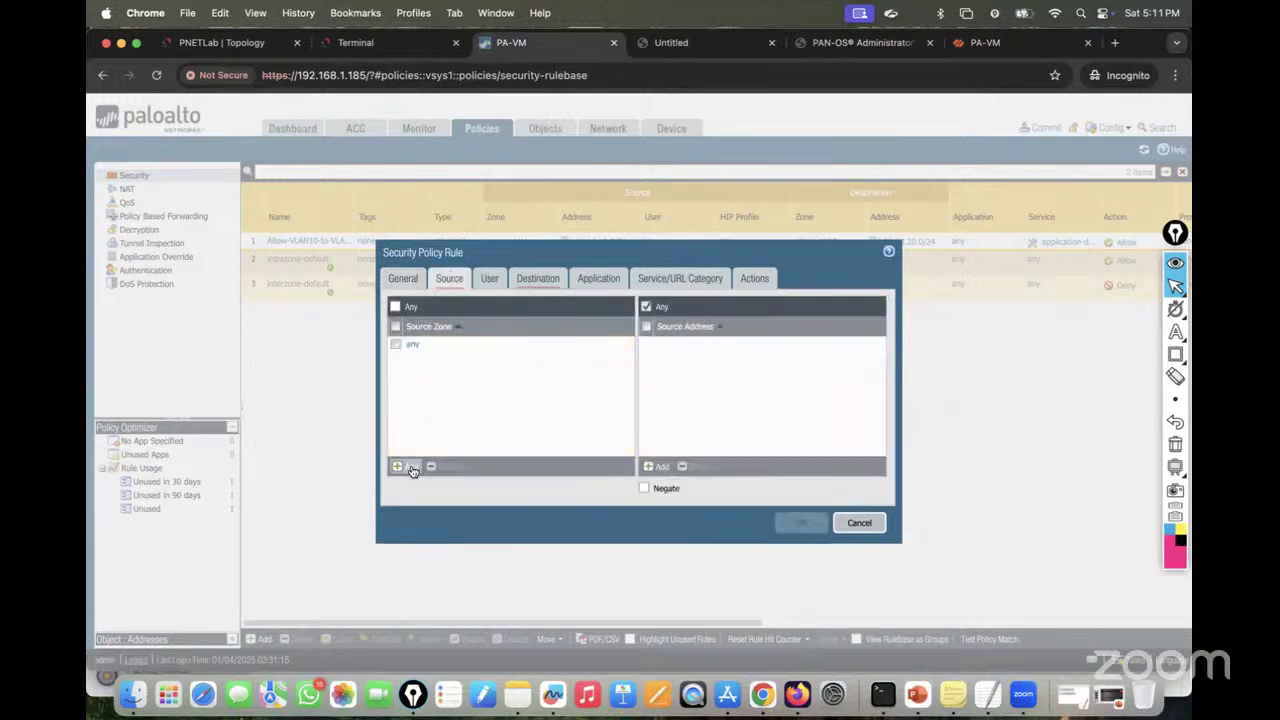
click(422, 374)
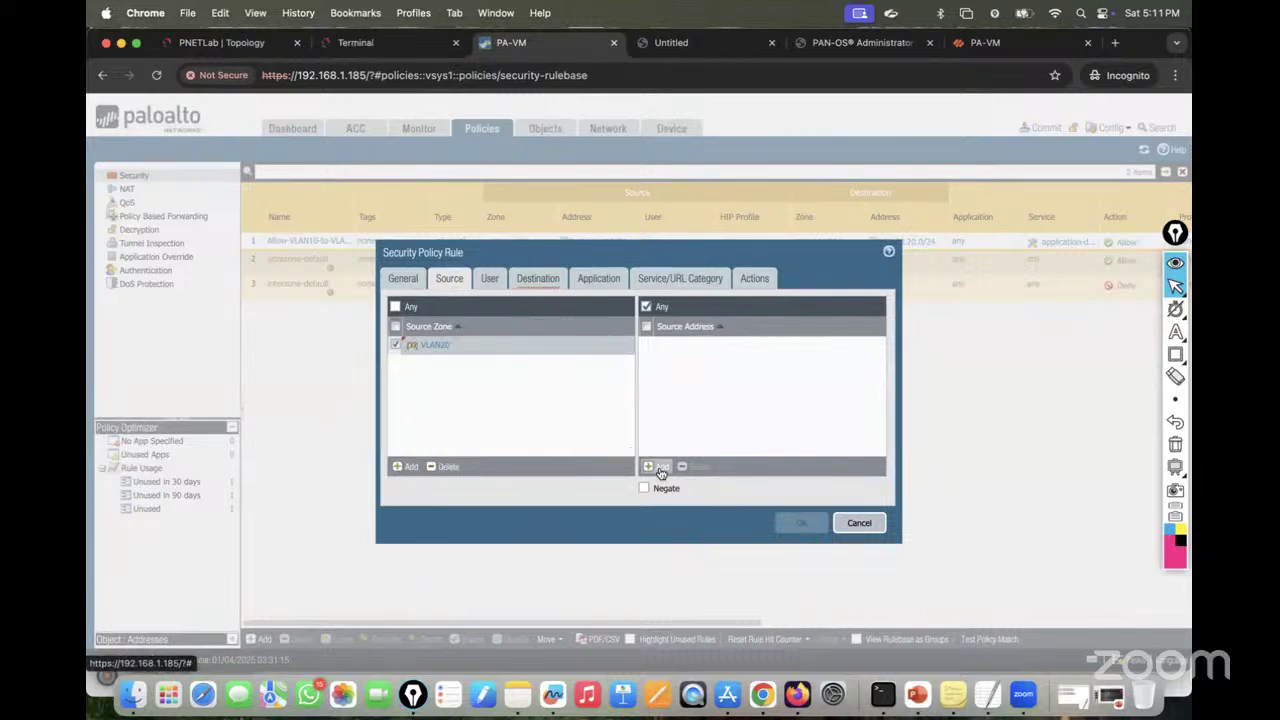
click(656, 466)
text(20.20)
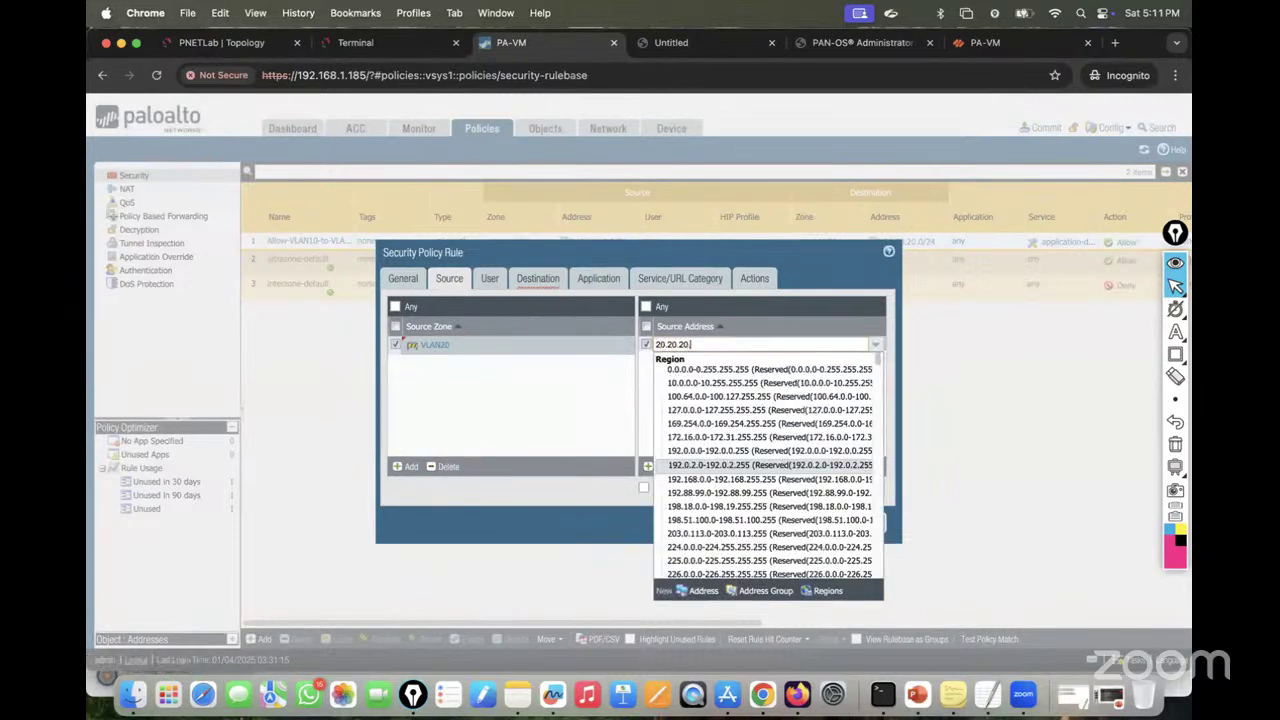
text(.20.0/24)
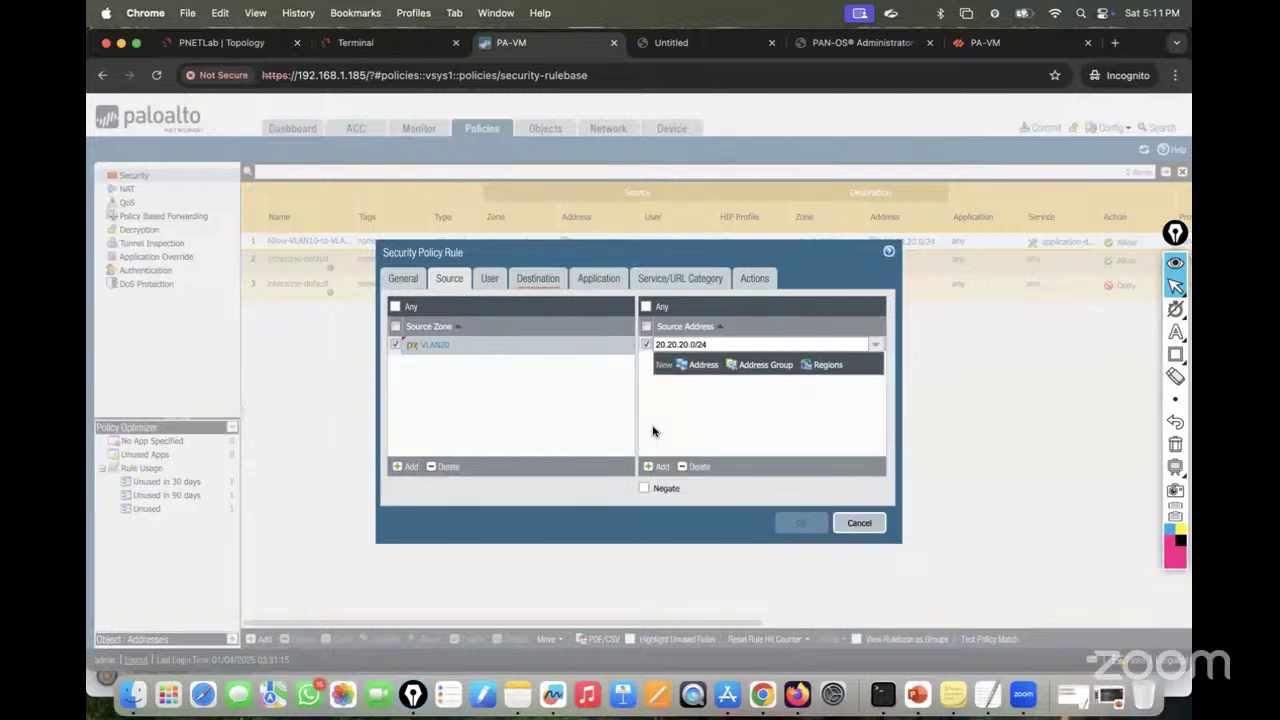
click(571, 345)
Step: Set destination zone VLAN10 with address 10.10.10.0/24 and review the service and action settings
click(524, 280)
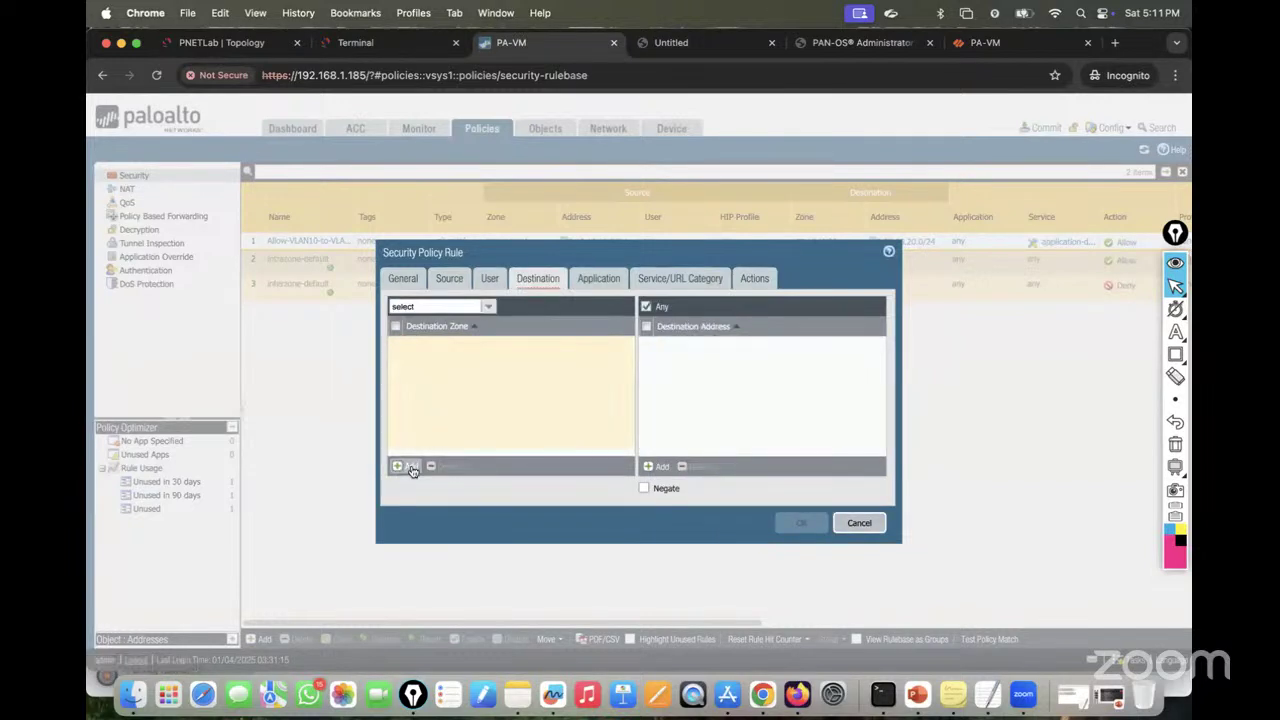
click(405, 466)
click(425, 360)
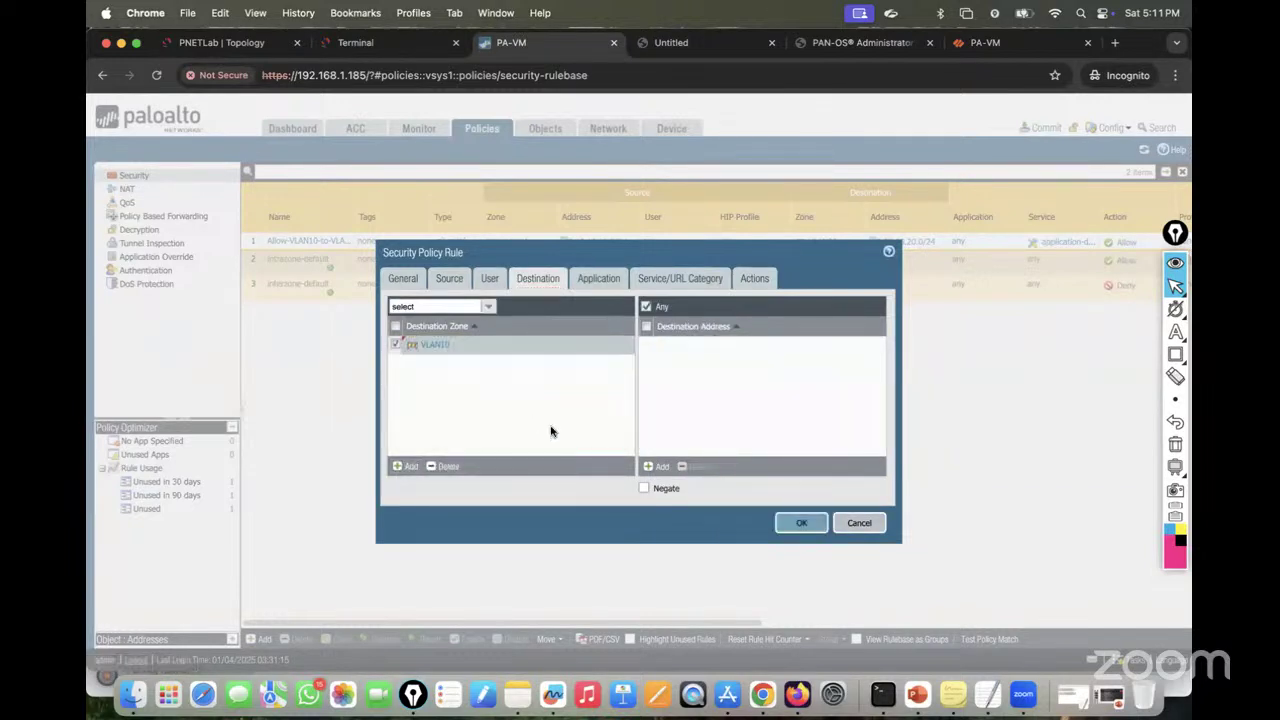
click(658, 467)
text(10.)
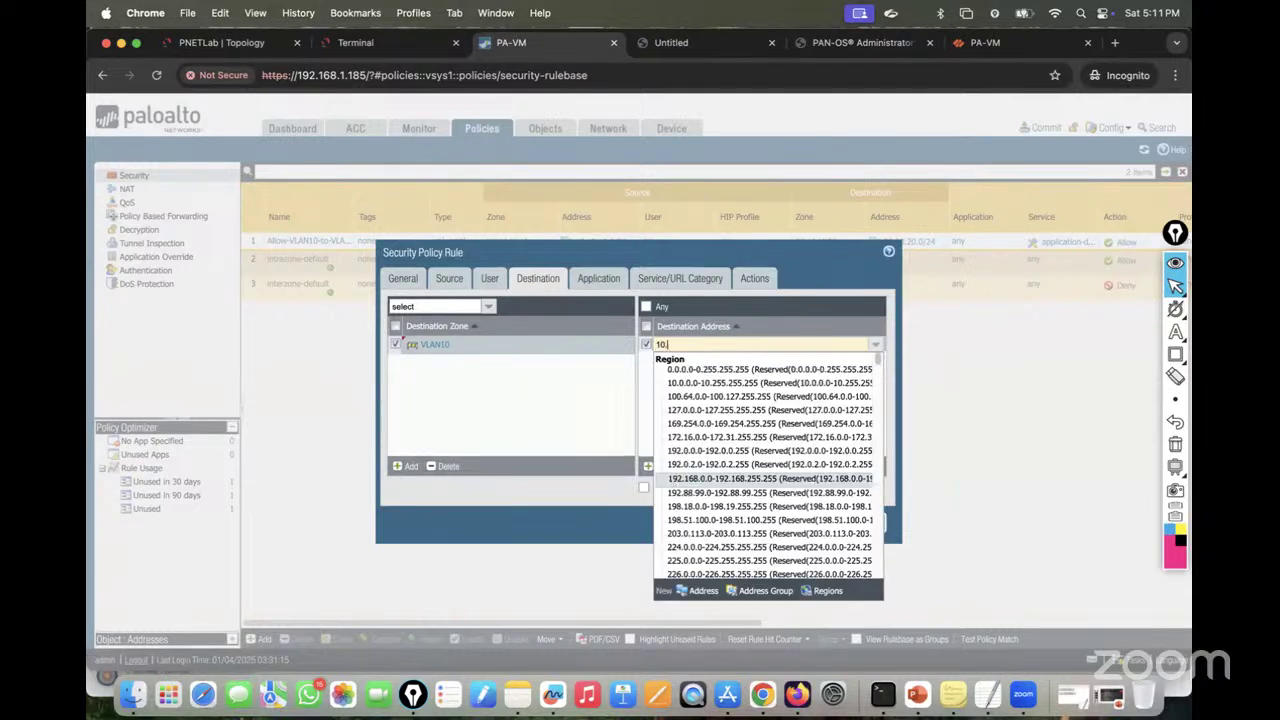
text(10.10.0/2)
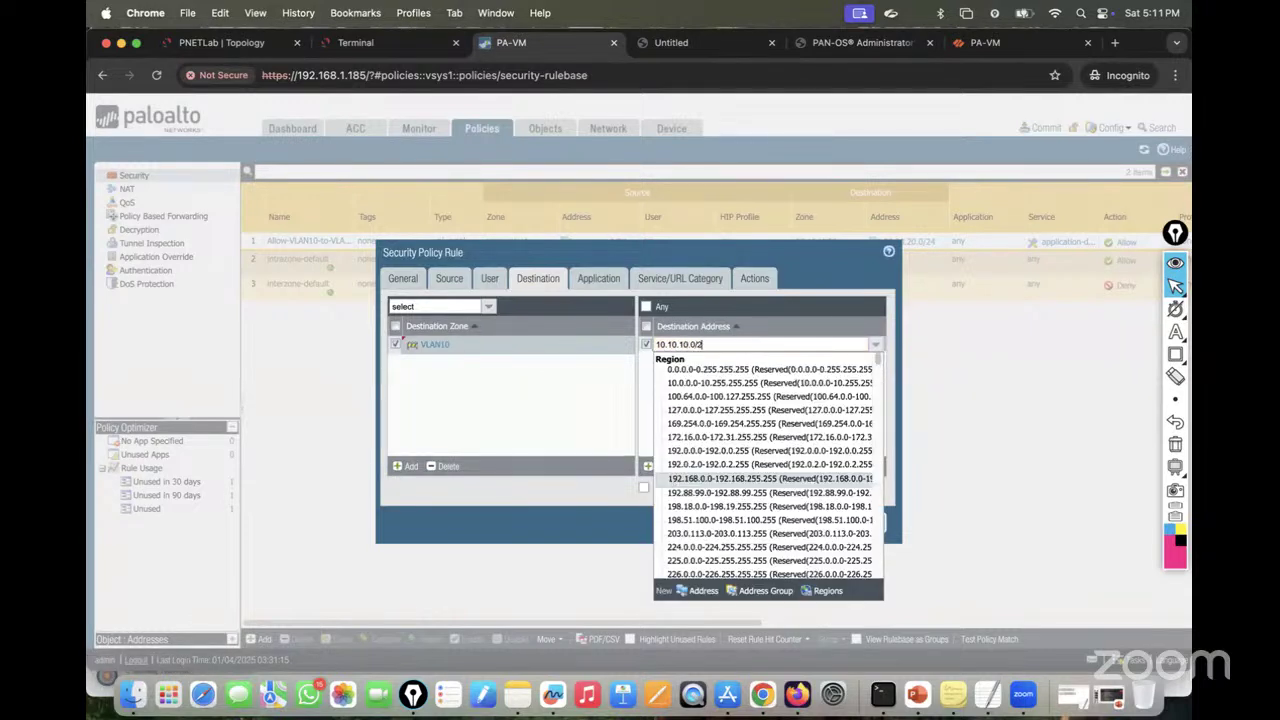
text(4)
key(Return)
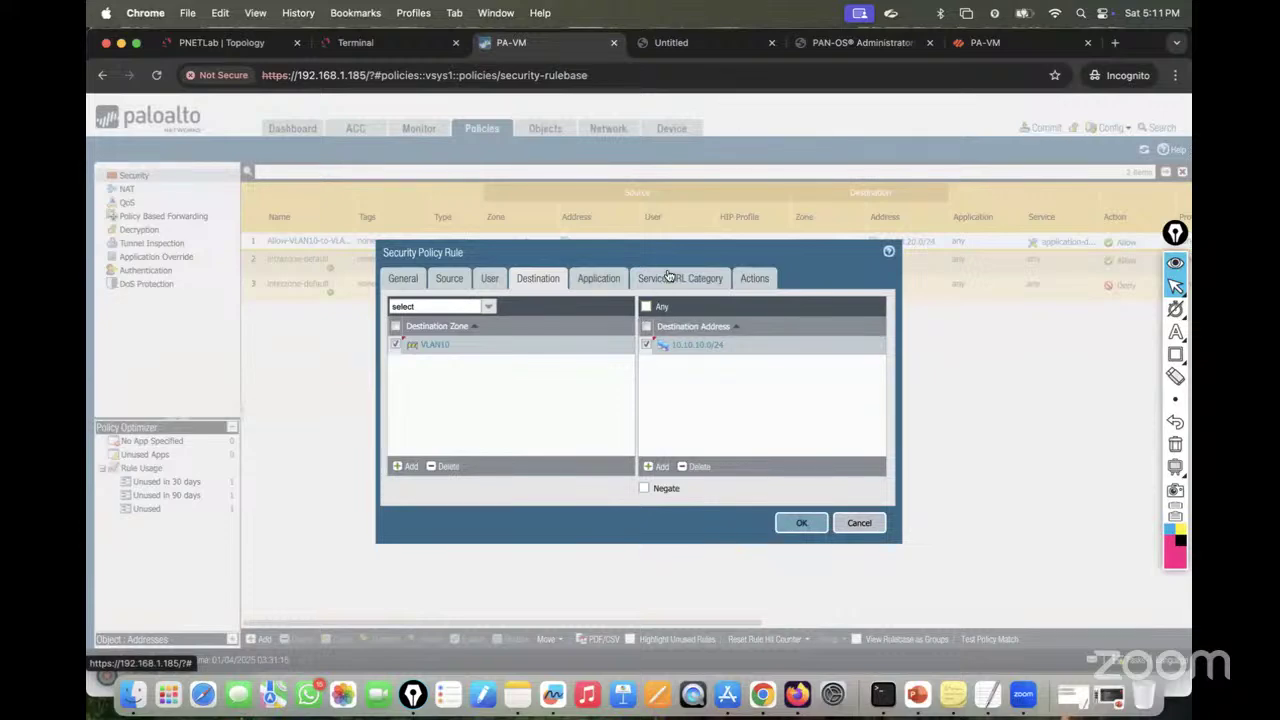
click(672, 278)
click(755, 280)
Step: Save the second rule, commit the configuration, and check PC2's ping to 20.20.20.20
click(797, 488)
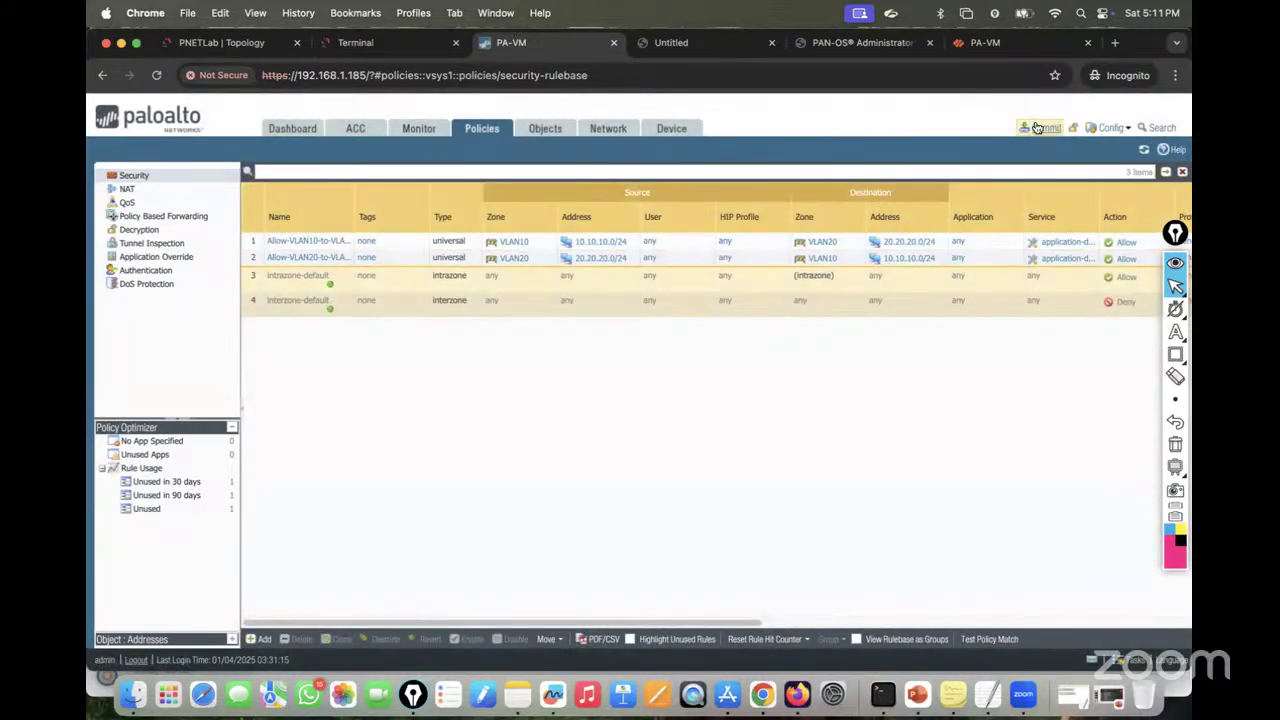
click(1040, 127)
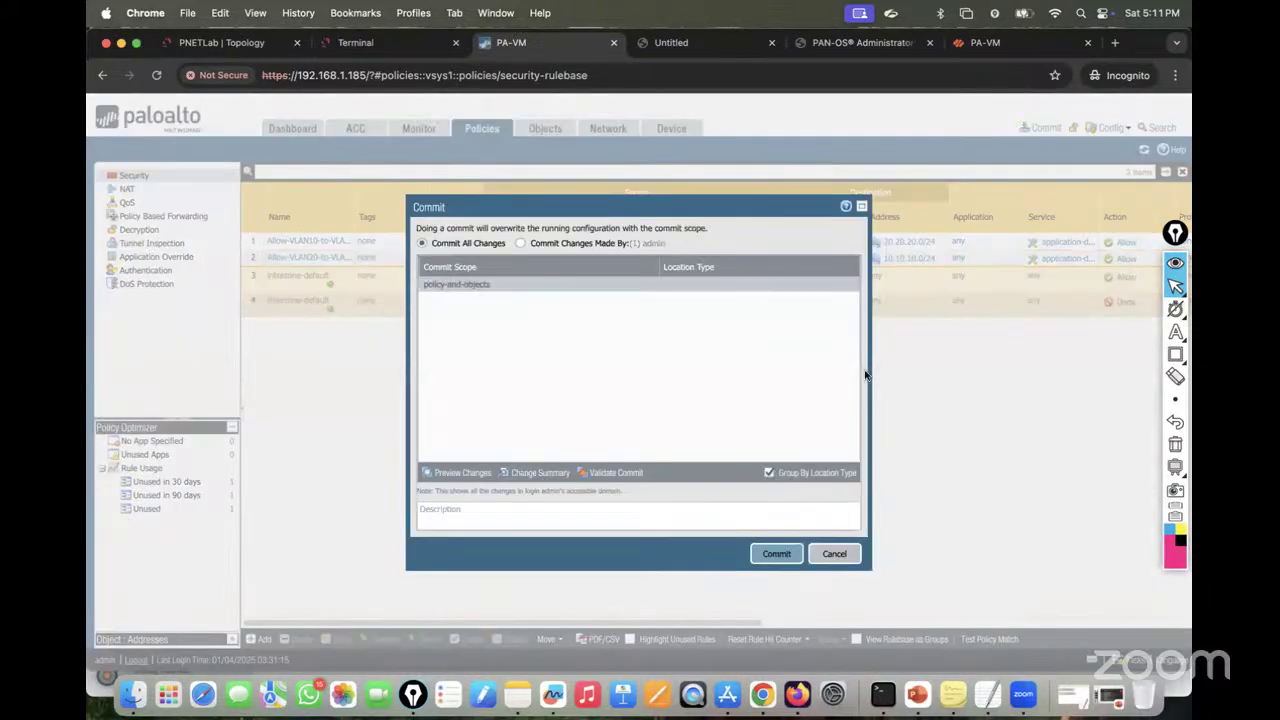
click(778, 553)
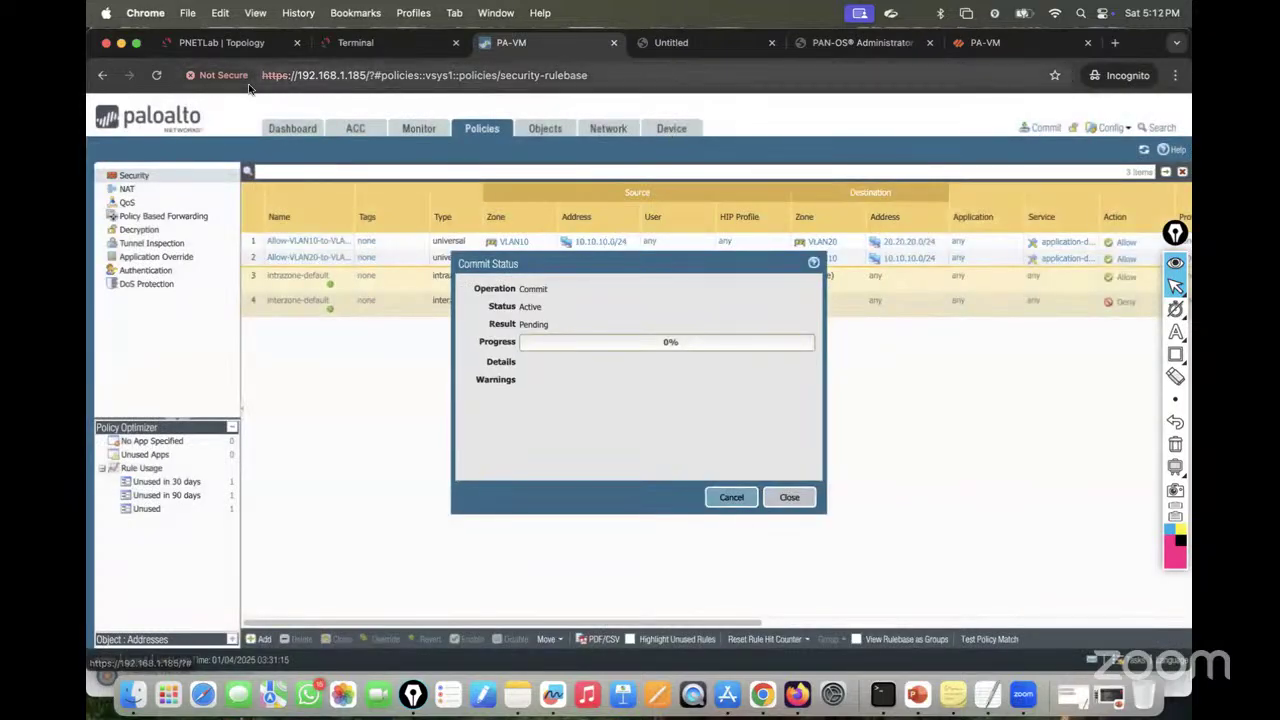
click(346, 45)
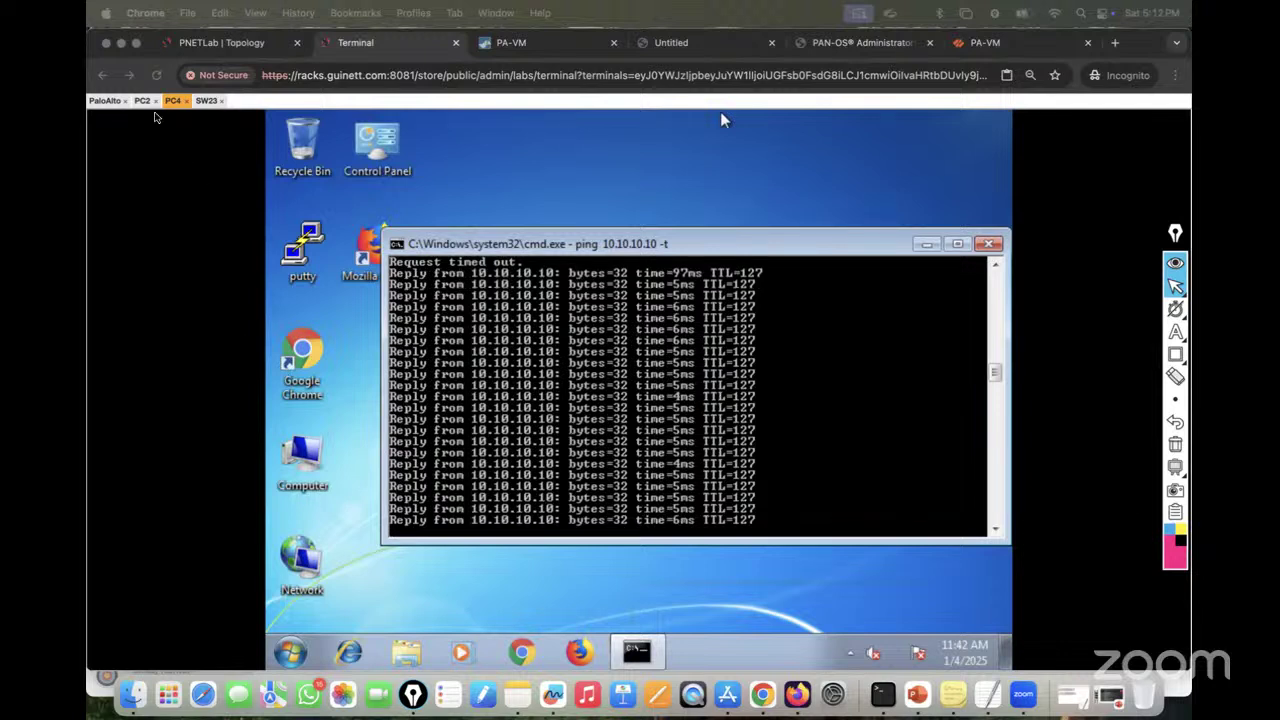
click(142, 101)
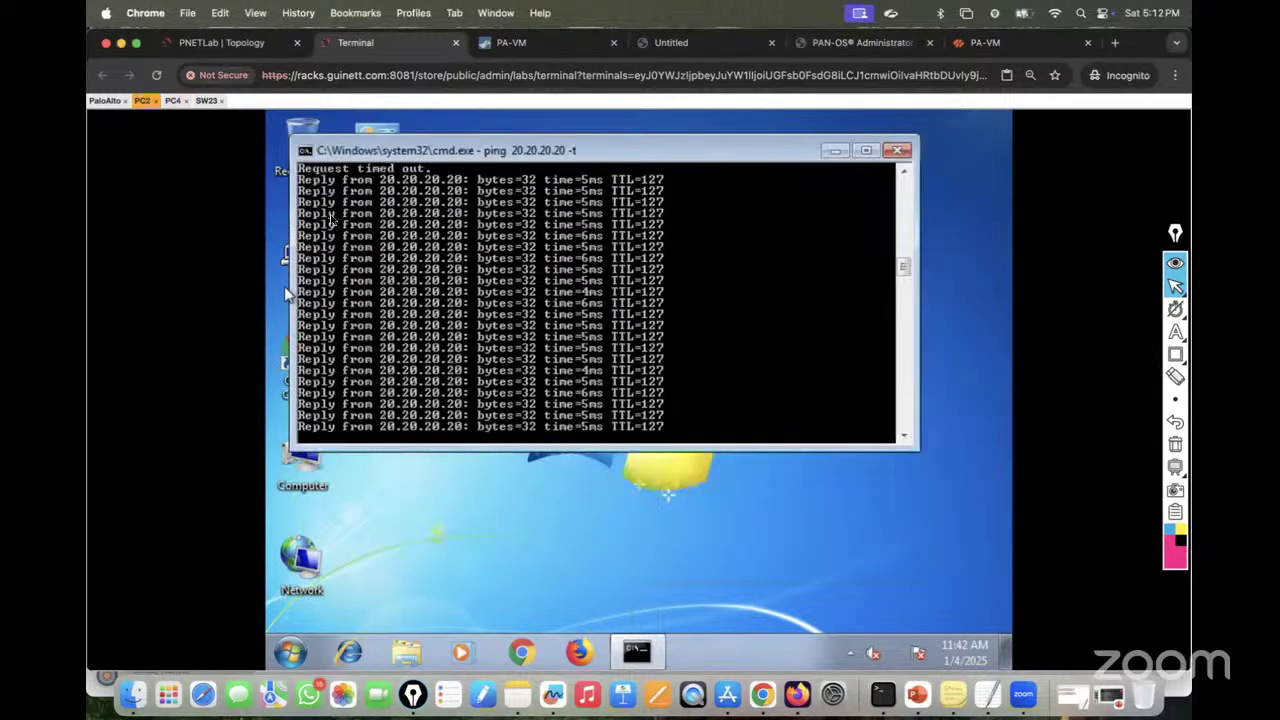
Step: Back in the firewall web UI, close the commit status report and view the Monitor traffic logs
click(543, 45)
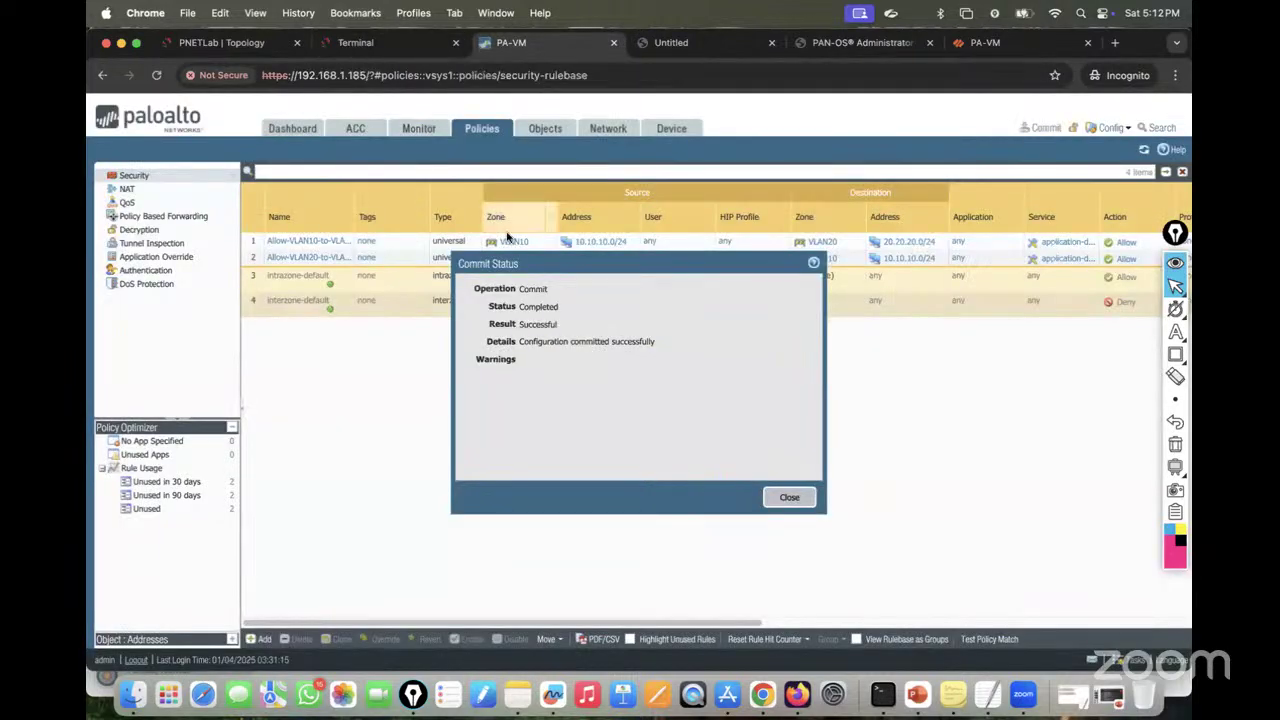
click(789, 497)
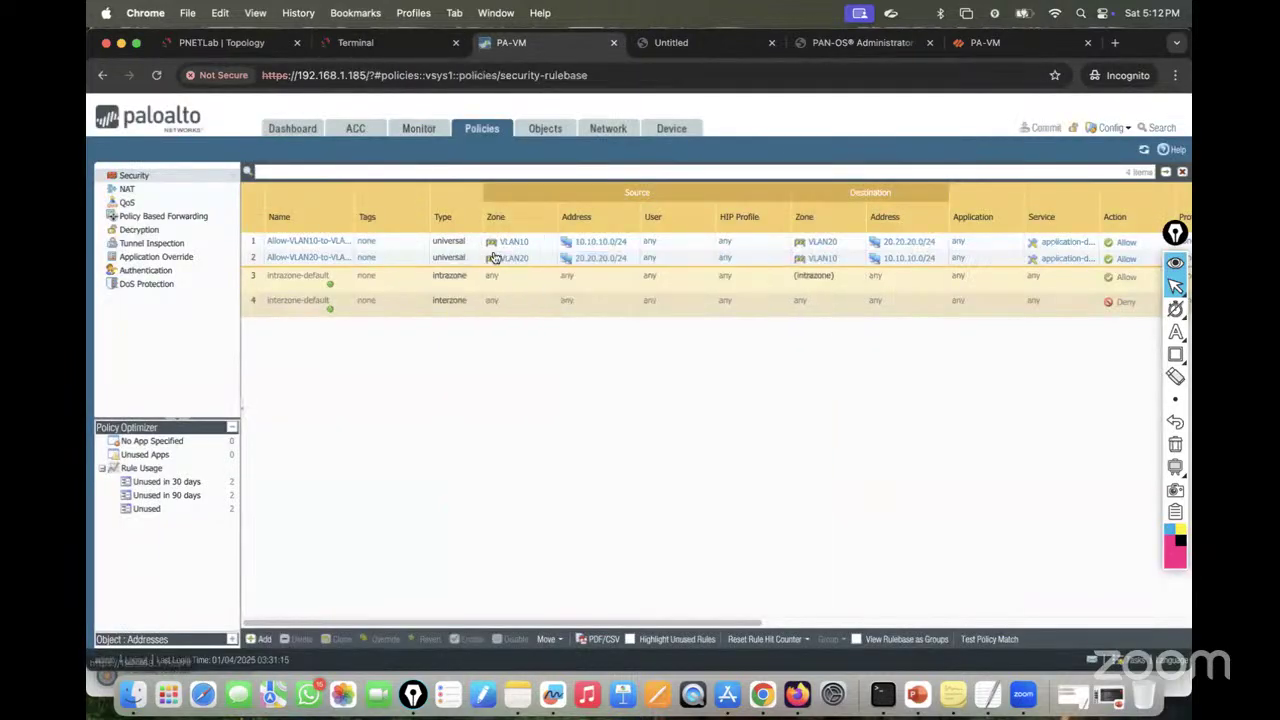
click(419, 128)
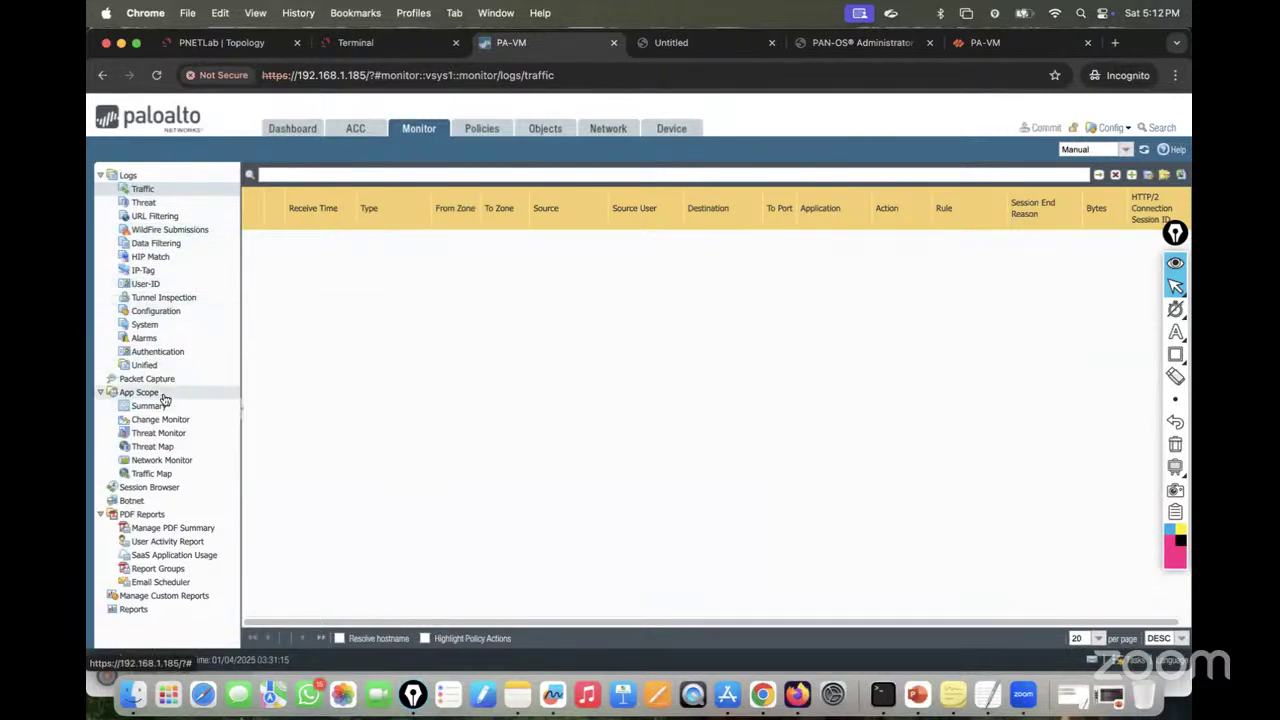
Step: Inspect the first two ping sessions in the Session Browser, then return to the PNETLab topology
click(155, 488)
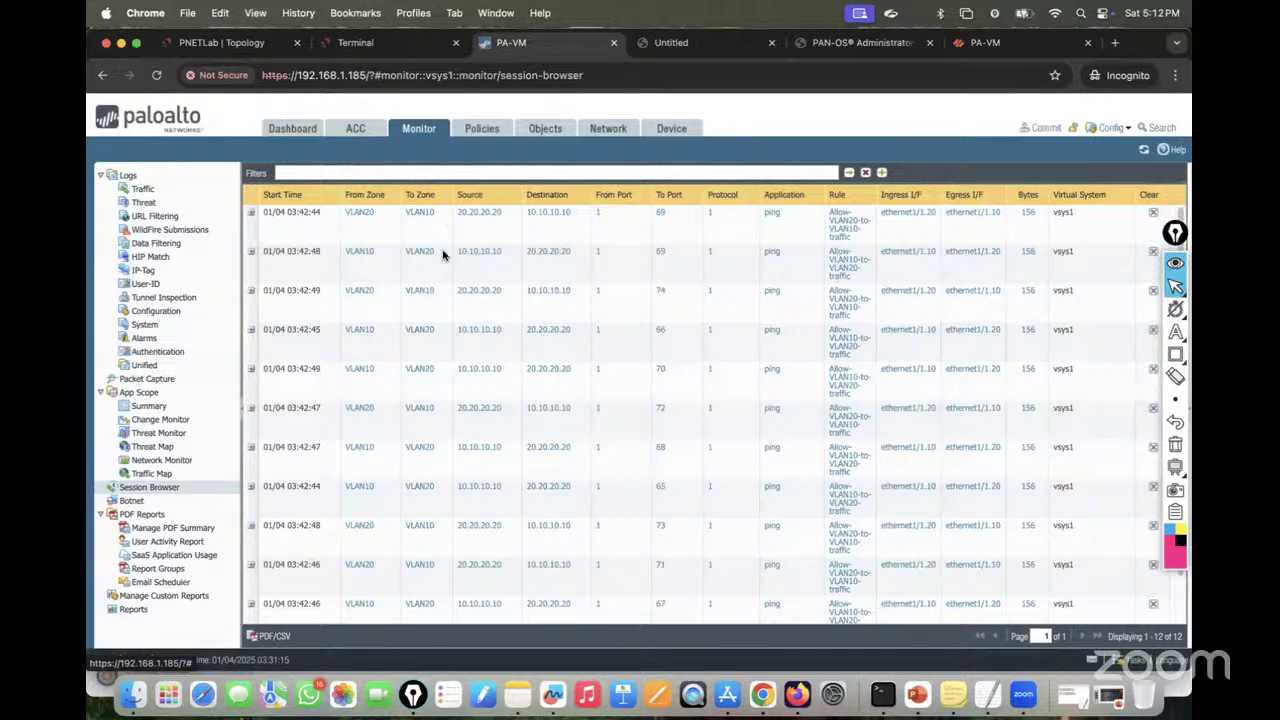
click(252, 214)
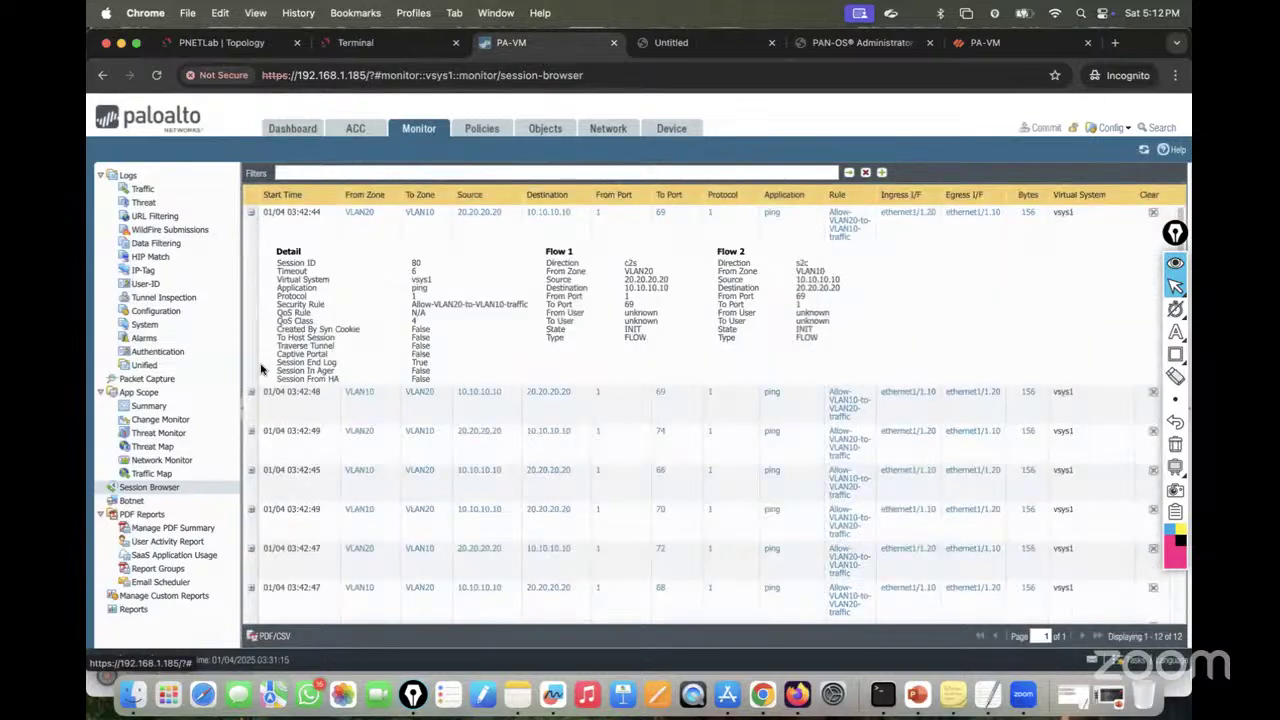
click(252, 393)
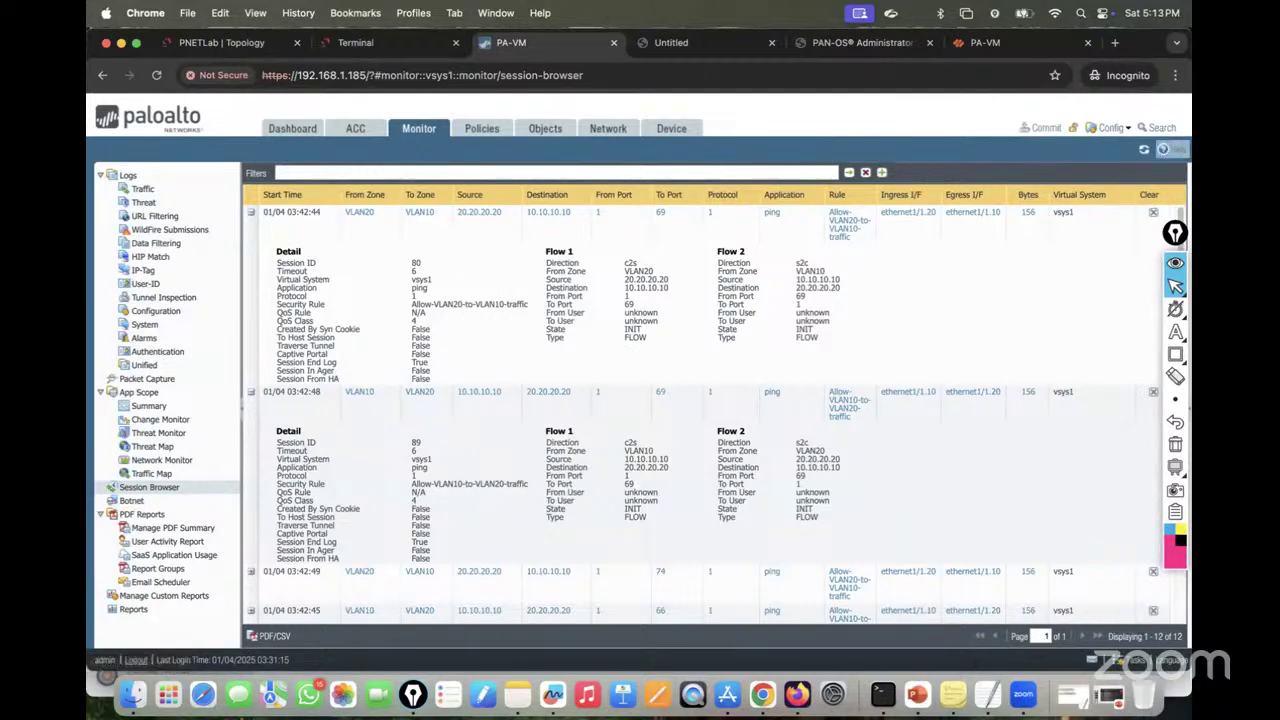
click(214, 51)
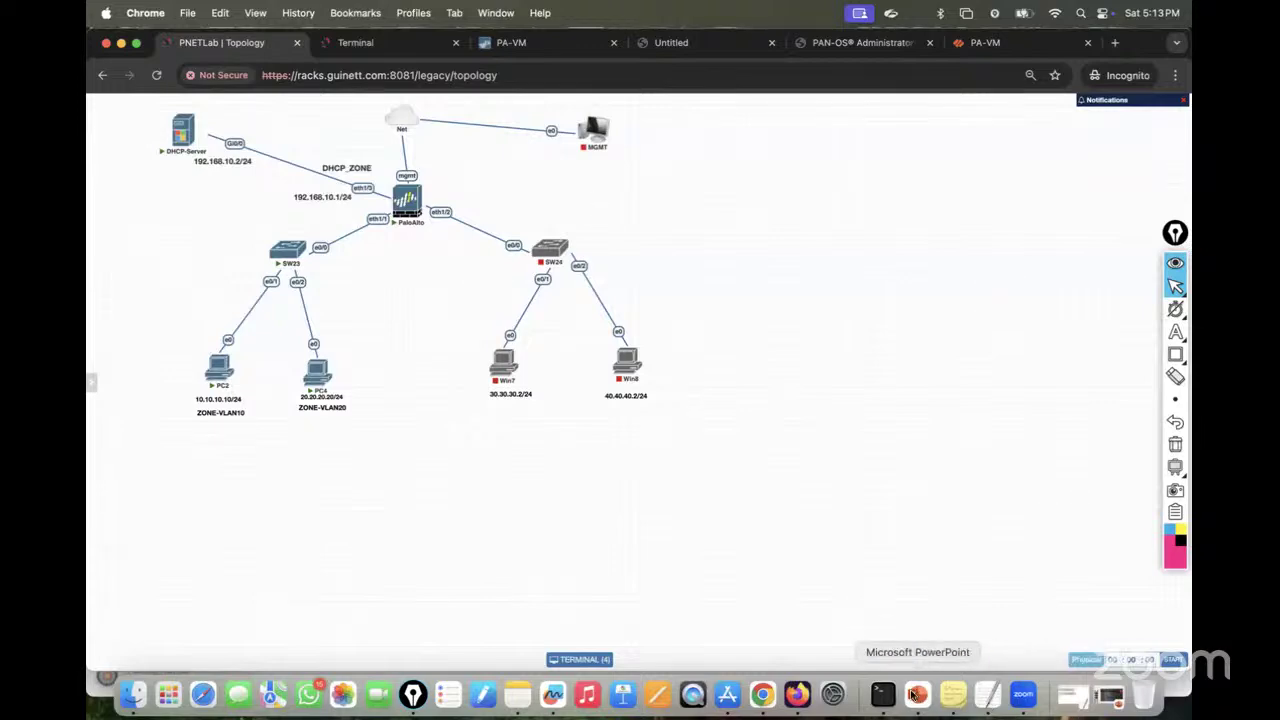
click(916, 694)
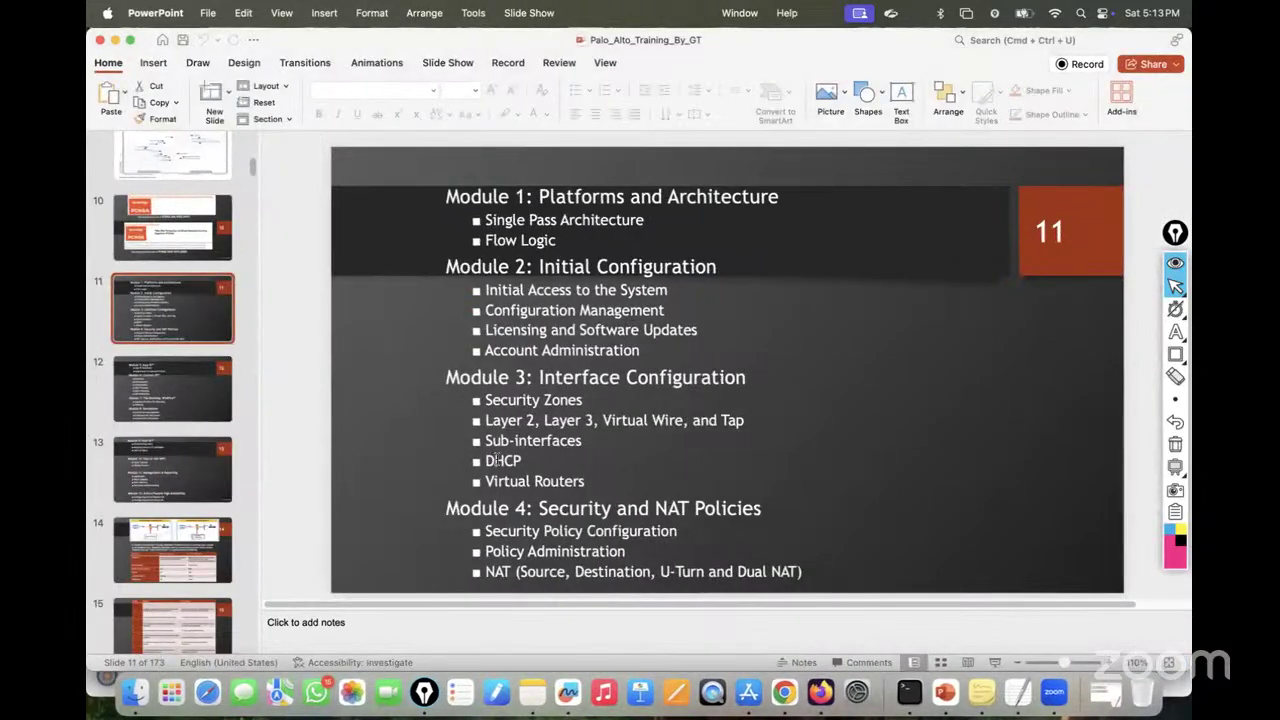
click(115, 40)
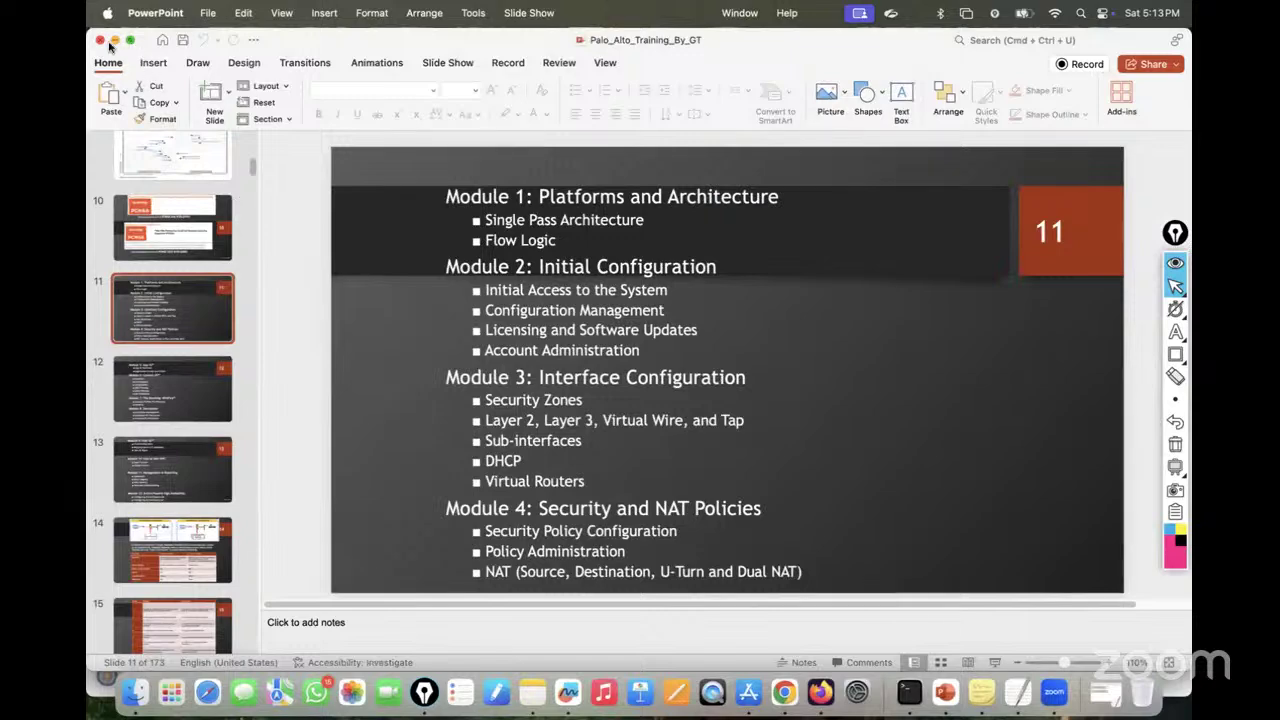
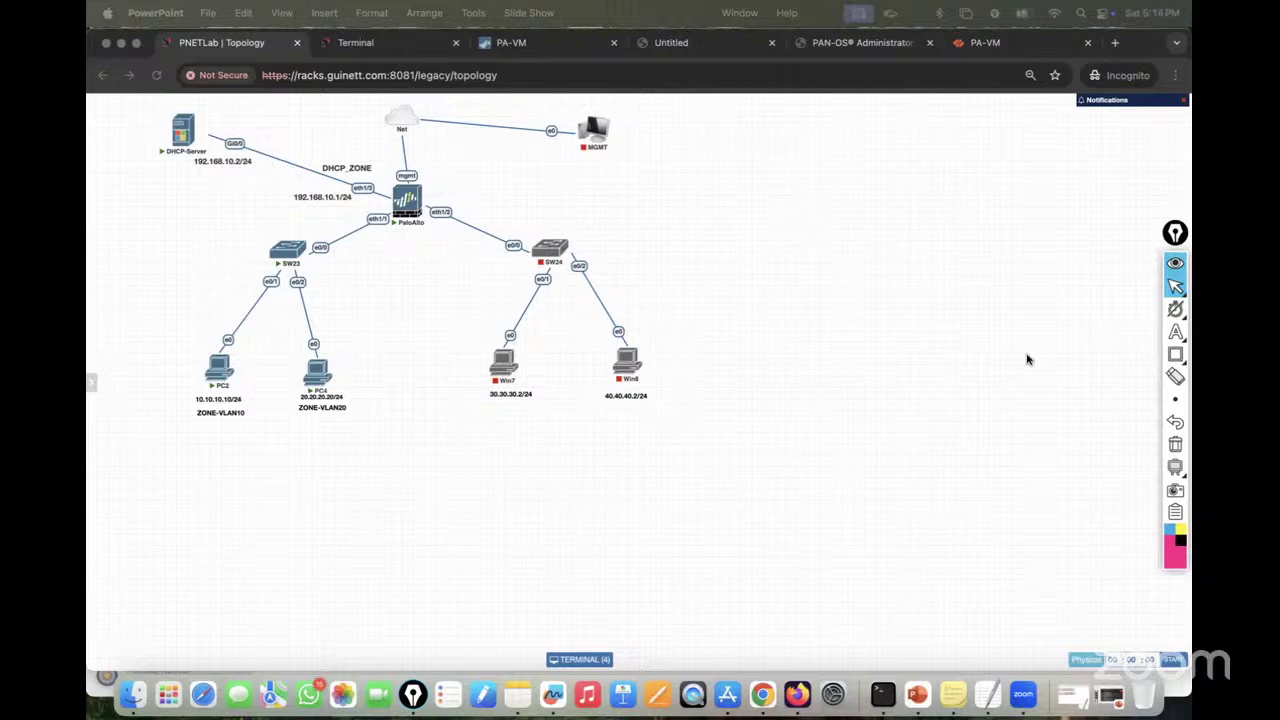
Step: With the Epic Pen, write a boxed '1000' with two branches and label the upper one 'Static — Man'
mouse_move(1177, 333)
click(1102, 334)
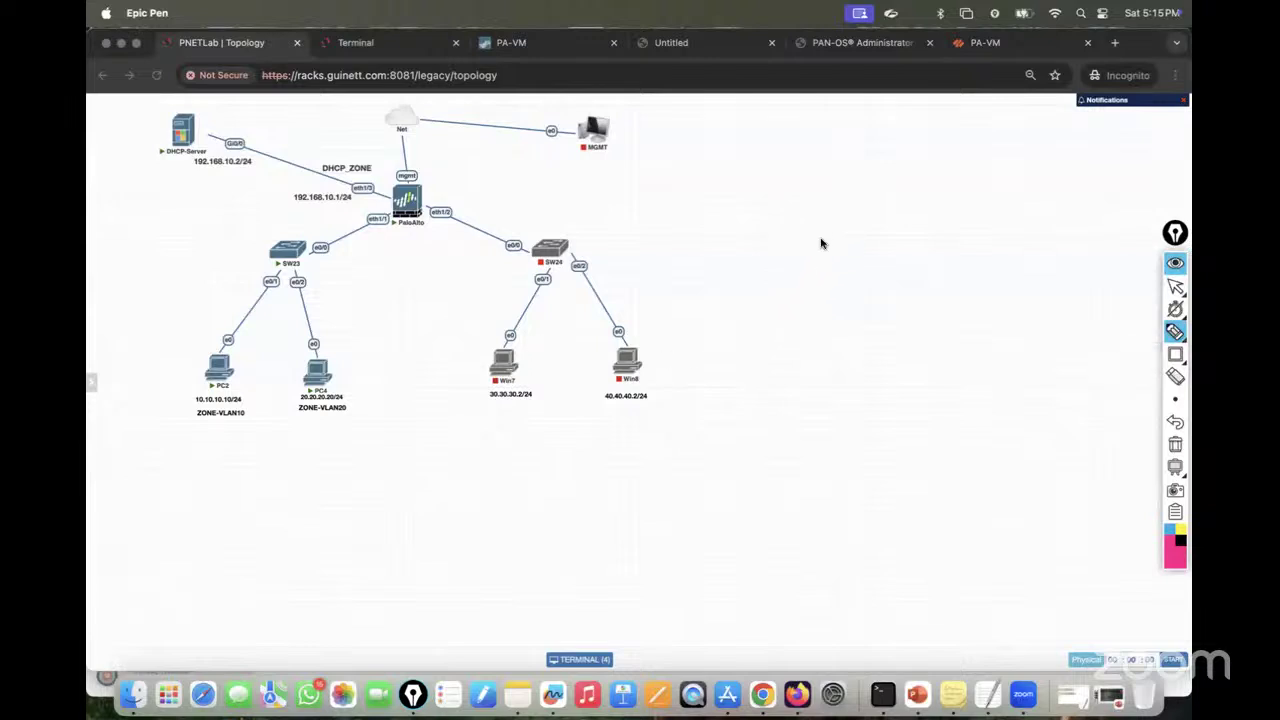
mouse_move(824, 228)
mouse_down()
mouse_move(824, 244)
mouse_move(829, 234)
mouse_up()
mouse_move(843, 233)
mouse_down()
mouse_move(877, 254)
mouse_move(871, 209)
mouse_move(876, 256)
mouse_move(922, 221)
mouse_up()
drag(876, 244, 906, 242)
mouse_move(944, 198)
mouse_down()
mouse_move(937, 210)
mouse_move(1050, 198)
mouse_up()
Step: Label the lower branch 'DHCP - Auto' and mark an X above Static
drag(936, 243, 958, 256)
mouse_move(971, 242)
mouse_down()
mouse_move(979, 256)
mouse_move(1046, 240)
mouse_up()
drag(1048, 242, 1070, 254)
mouse_move(1064, 243)
mouse_down()
mouse_move(1080, 240)
mouse_move(1085, 186)
mouse_move(1118, 184)
mouse_move(1137, 201)
mouse_up()
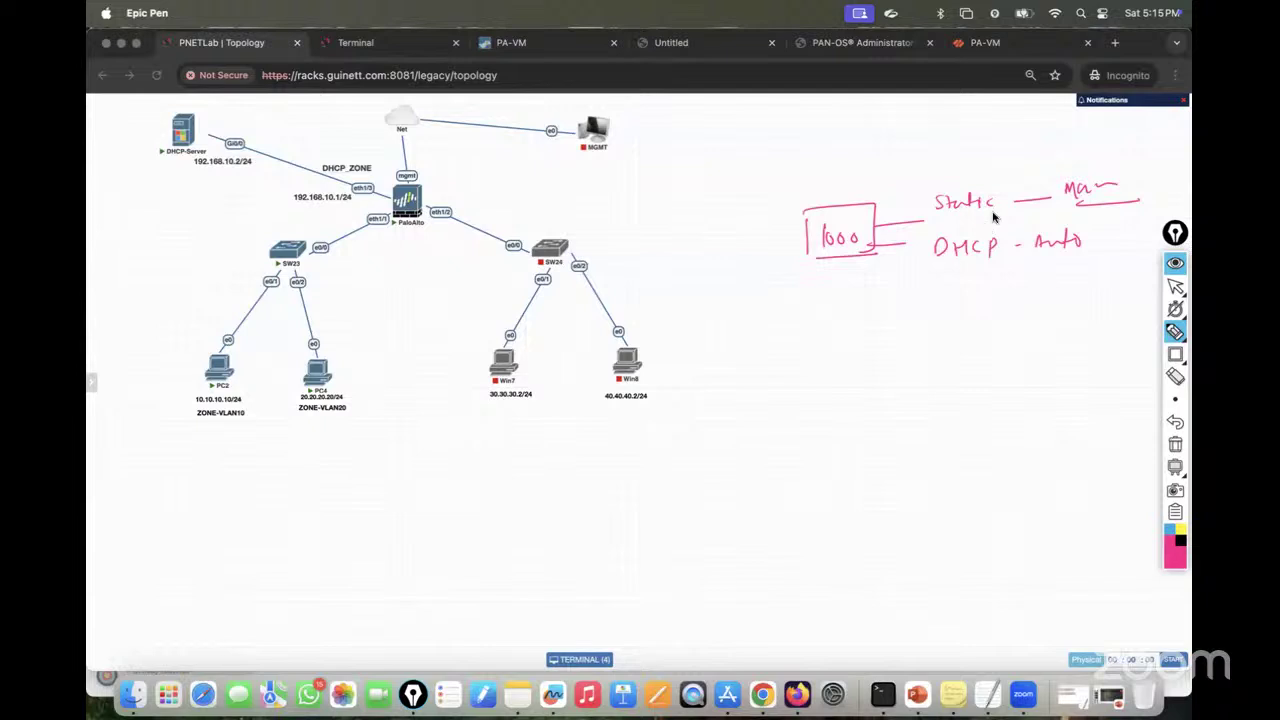
drag(961, 158, 969, 173)
mouse_move(969, 158)
mouse_down()
mouse_move(961, 173)
mouse_move(948, 146)
mouse_up()
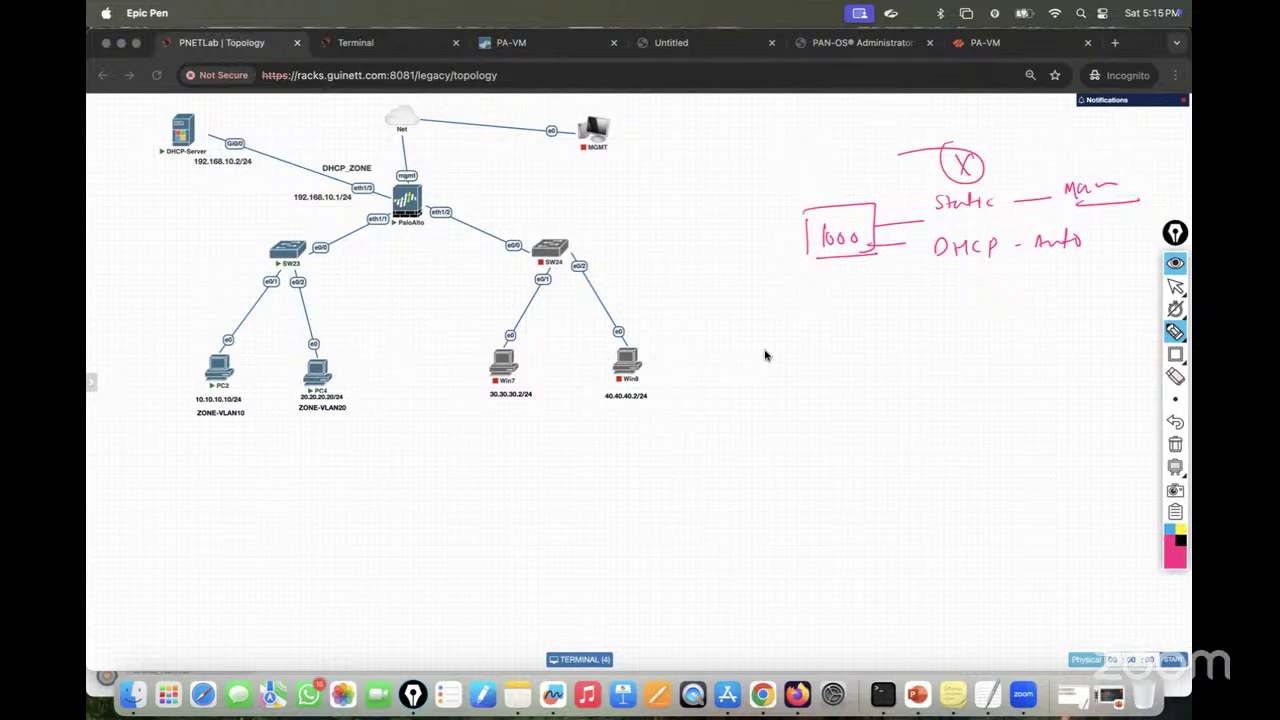
Step: Write 'DORA' with lines to Discover, Offer, Request and Acknowledge, underlining Acknowledge
mouse_move(768, 337)
mouse_down()
mouse_move(786, 352)
mouse_move(848, 350)
mouse_up()
drag(766, 362, 662, 412)
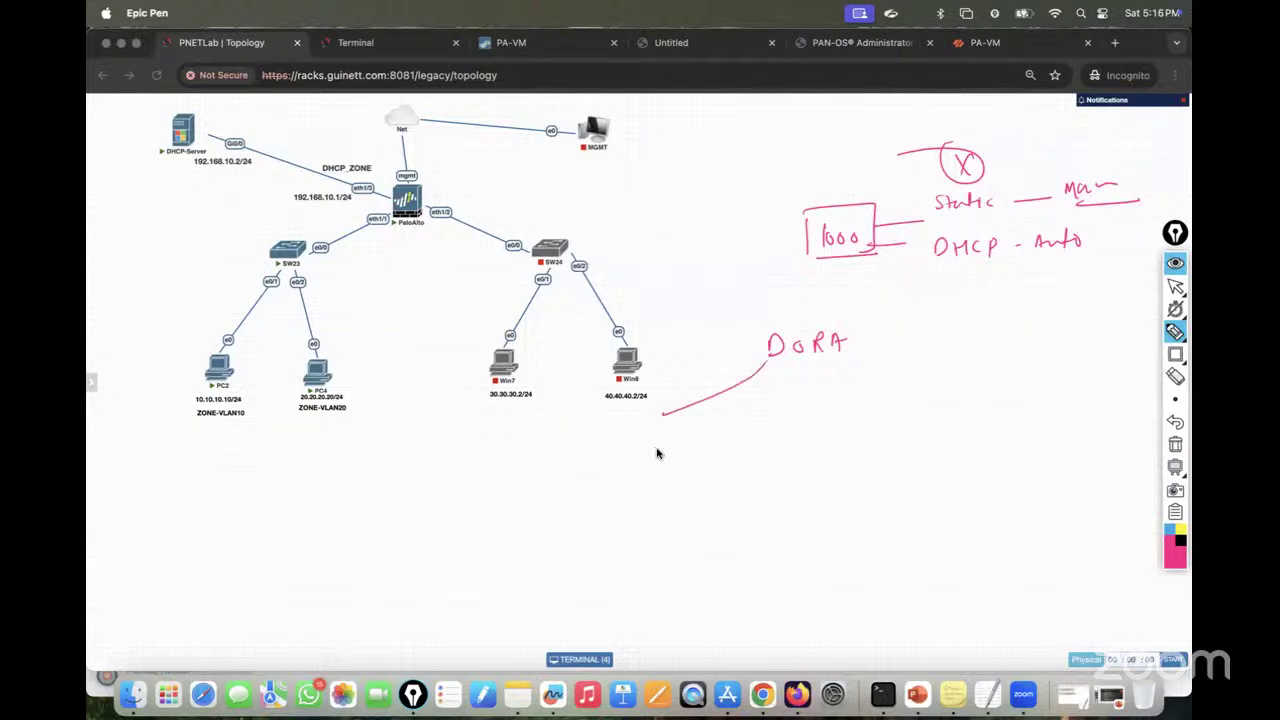
mouse_move(633, 455)
mouse_down()
mouse_move(634, 466)
mouse_move(722, 452)
mouse_up()
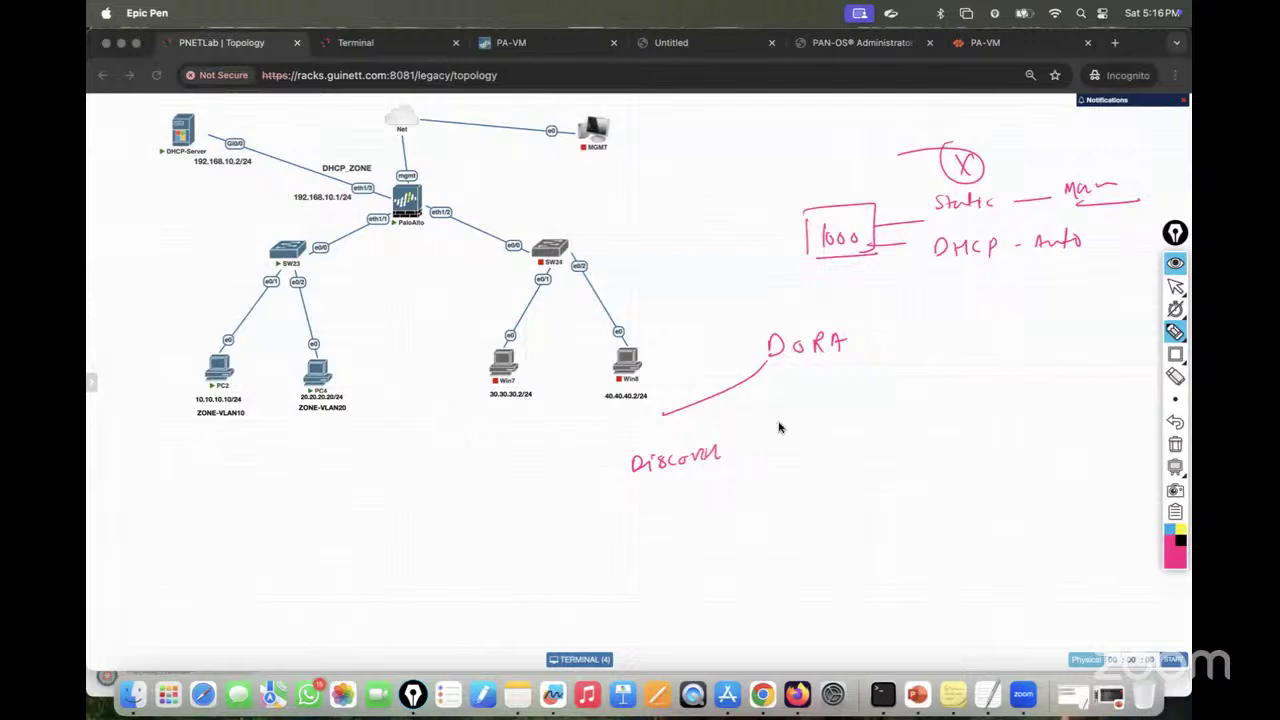
mouse_move(795, 373)
mouse_down()
mouse_move(794, 486)
mouse_move(834, 471)
mouse_move(843, 409)
mouse_move(971, 434)
mouse_move(1008, 418)
mouse_up()
mouse_move(857, 336)
mouse_down()
mouse_move(963, 377)
mouse_move(1148, 348)
mouse_move(1115, 342)
mouse_move(1150, 352)
mouse_up()
drag(972, 392, 1106, 366)
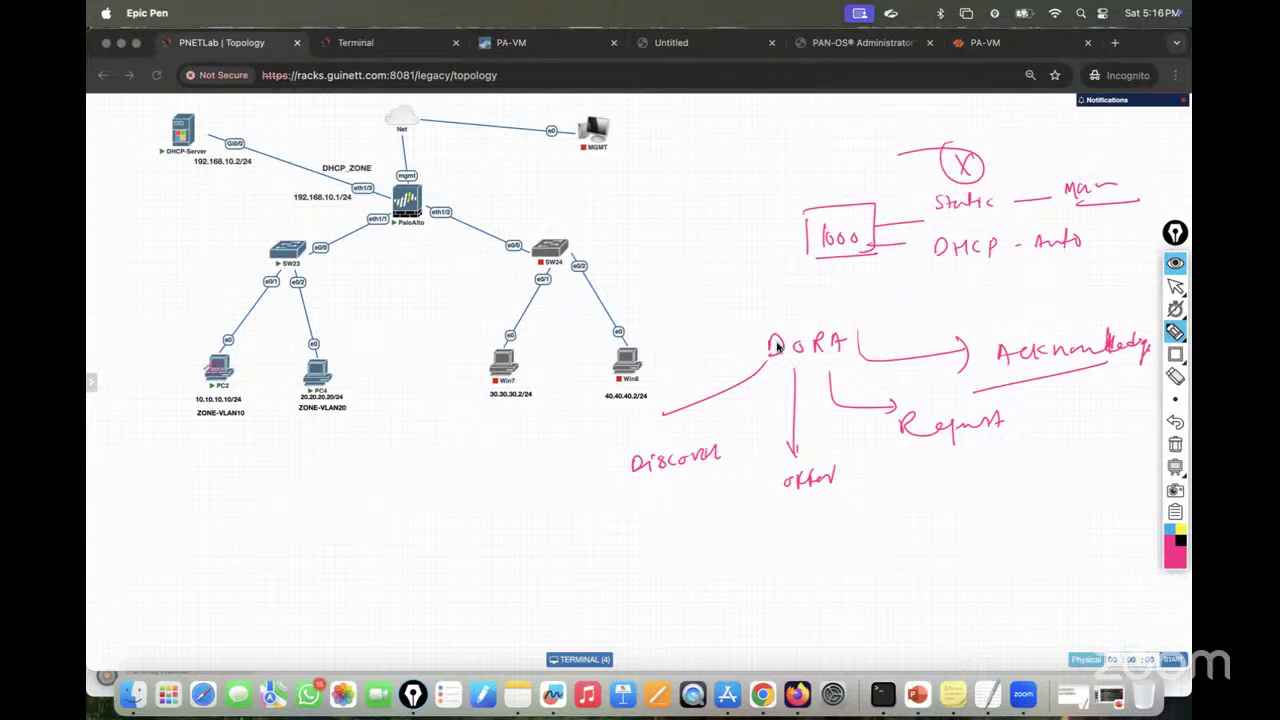
Step: Leave drawing mode and stop the continuous pings on PC2 and PC4 with Ctrl+C
click(1176, 287)
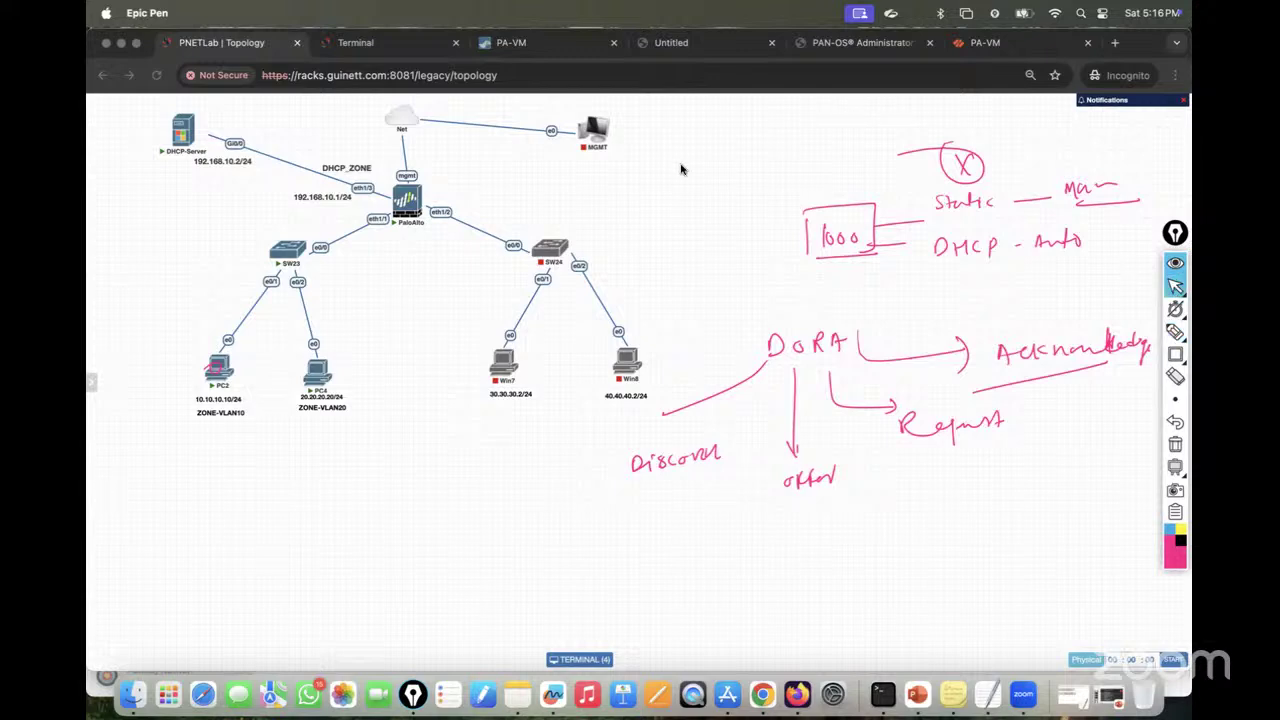
click(372, 46)
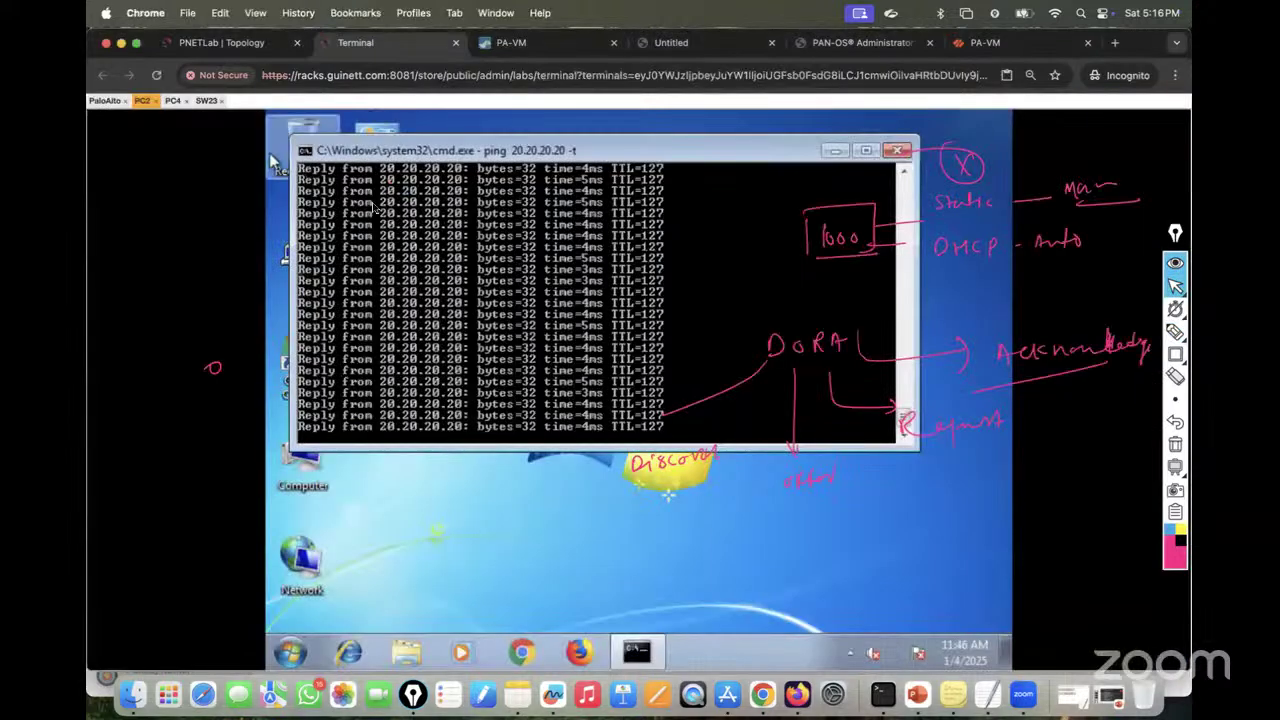
key(ctrl+c)
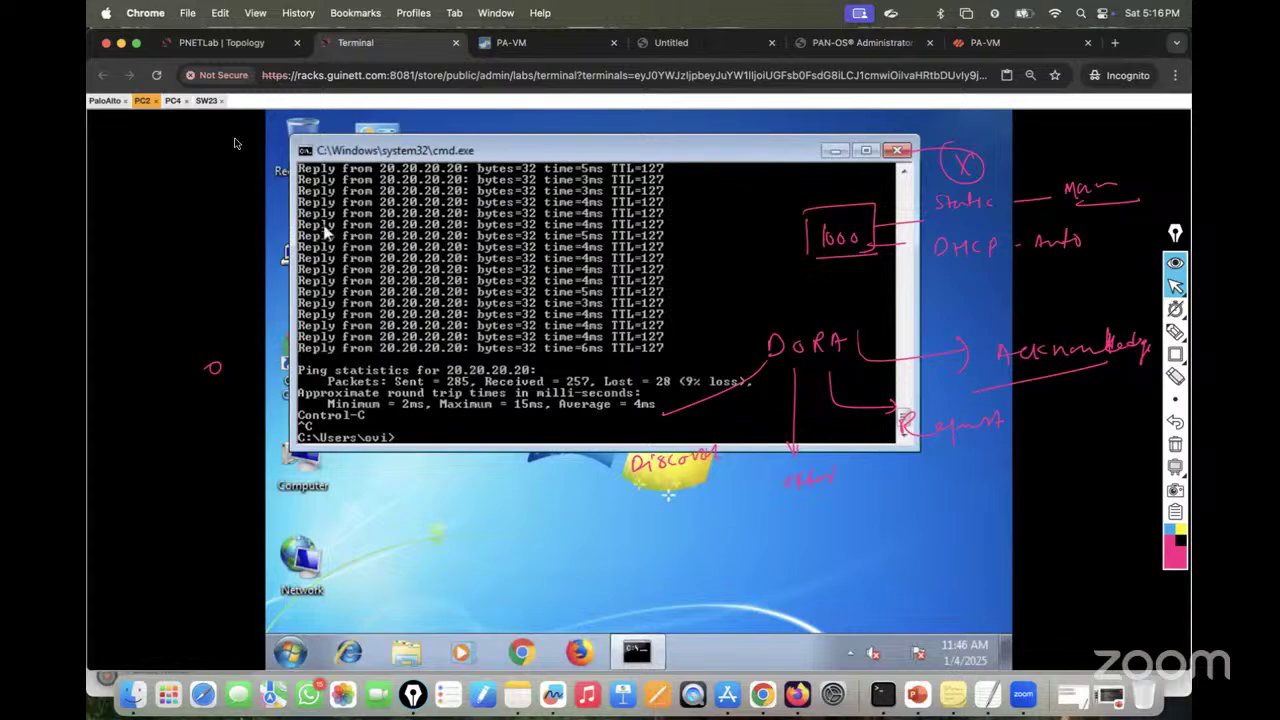
click(172, 101)
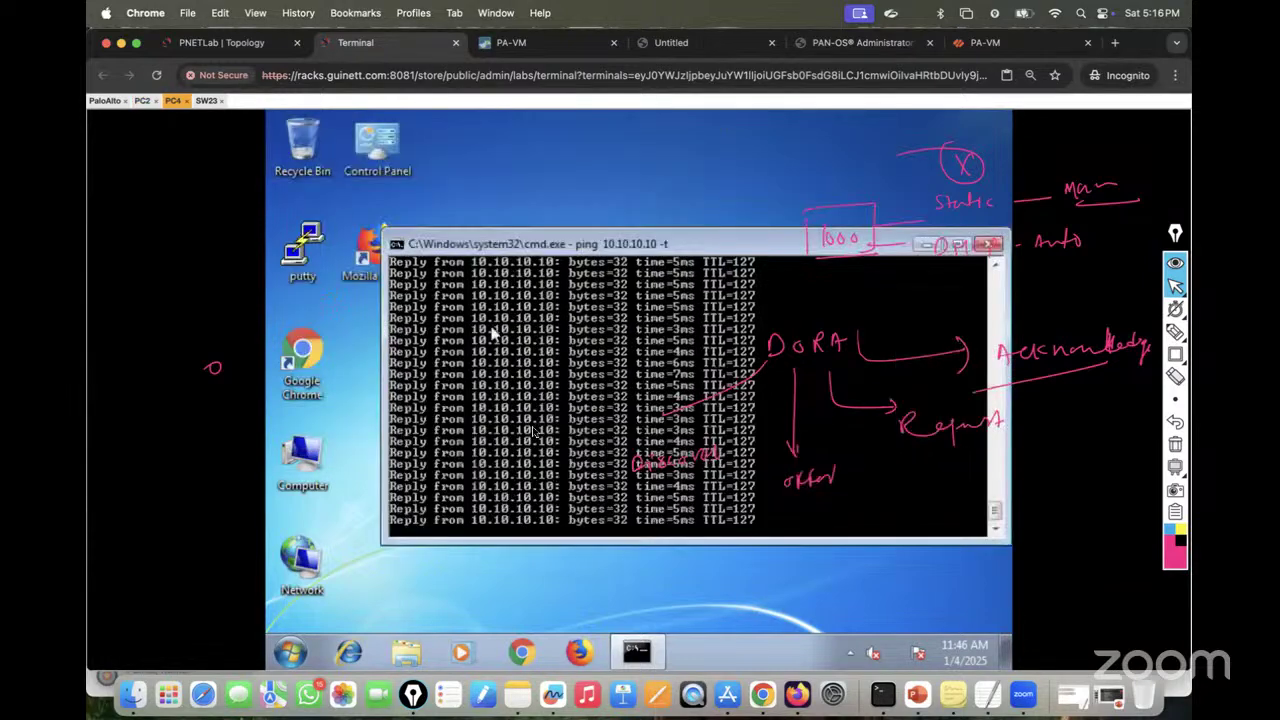
key(ctrl+c)
Step: Set PC2's Local Area Connection IPv4 to obtain an IP address automatically
click(310, 565)
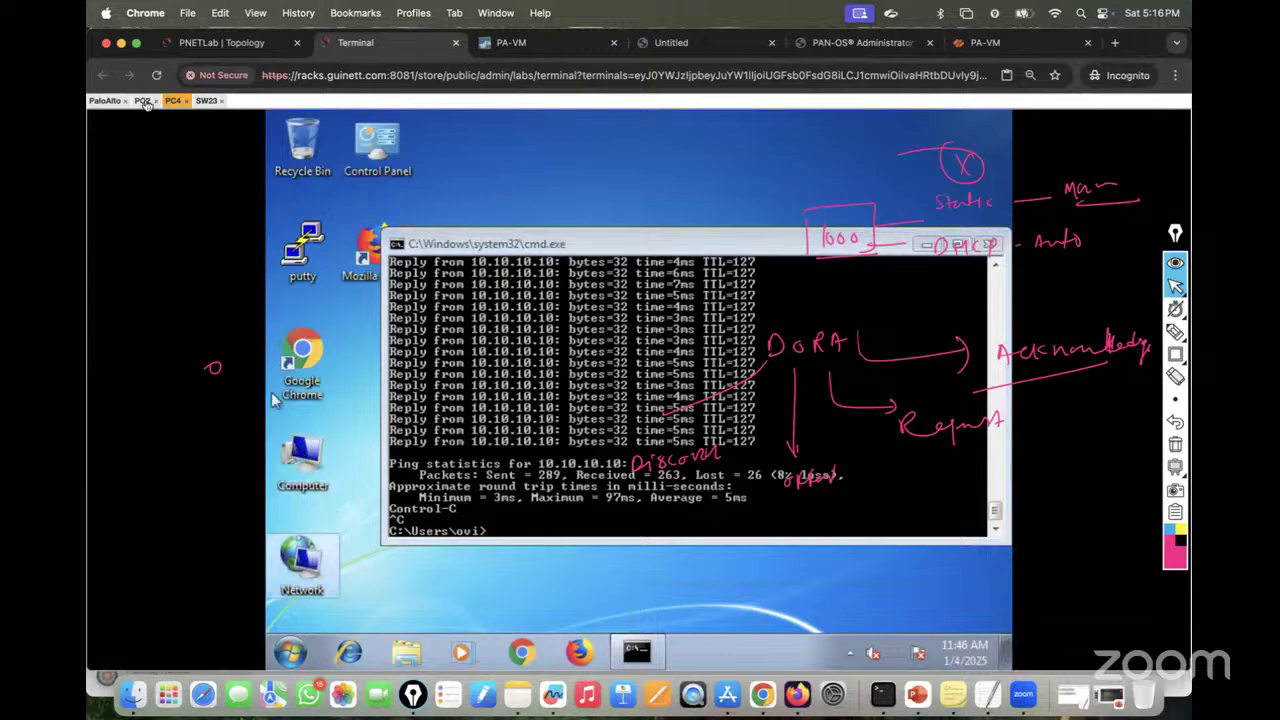
click(142, 101)
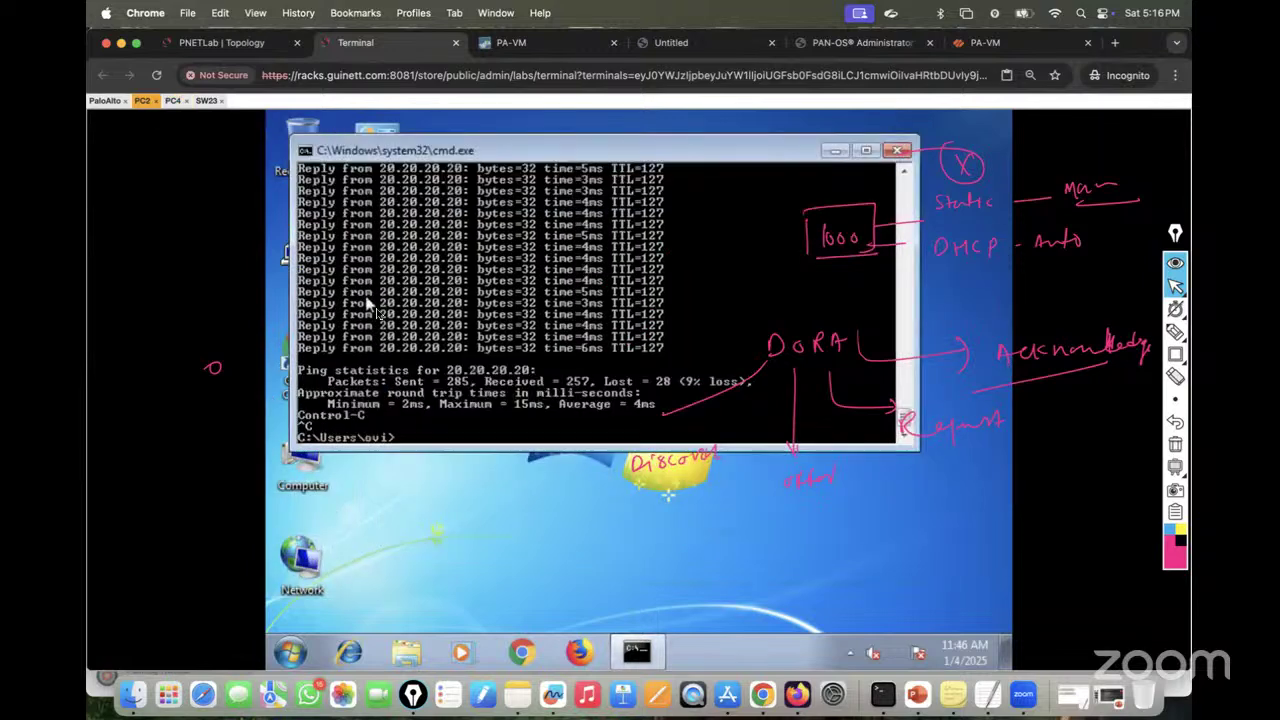
right_click(308, 578)
click(330, 566)
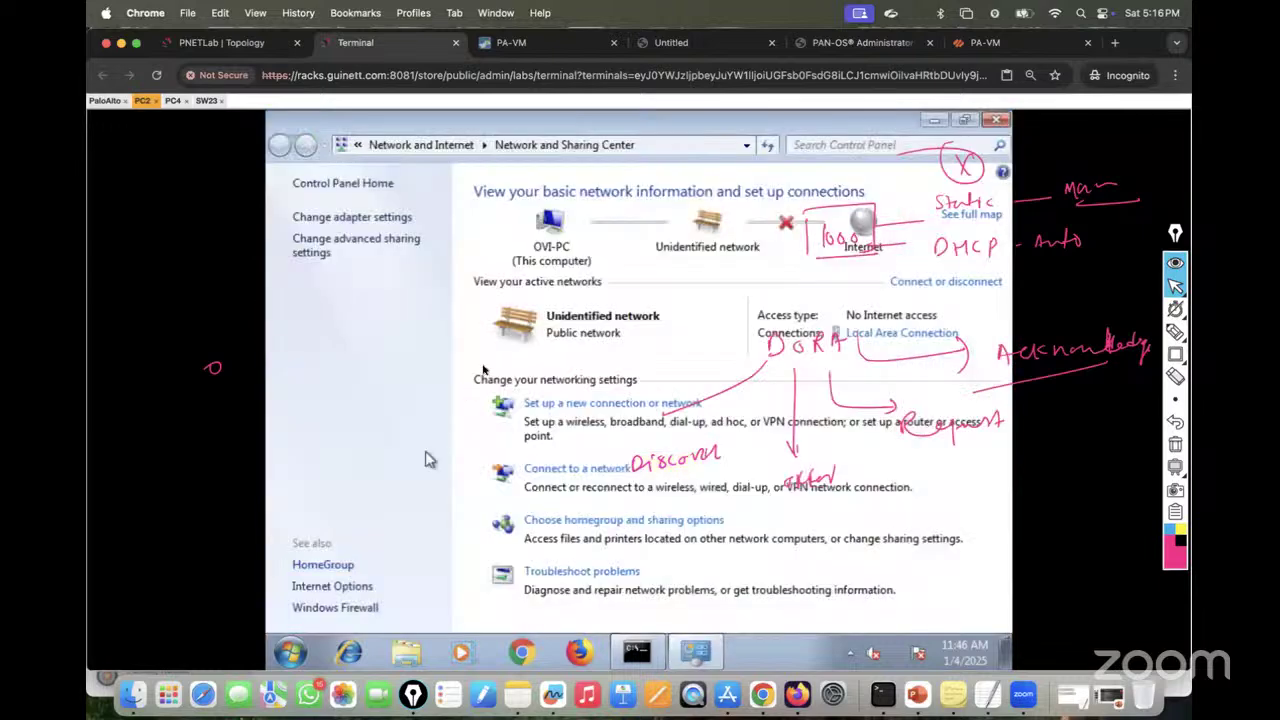
click(364, 217)
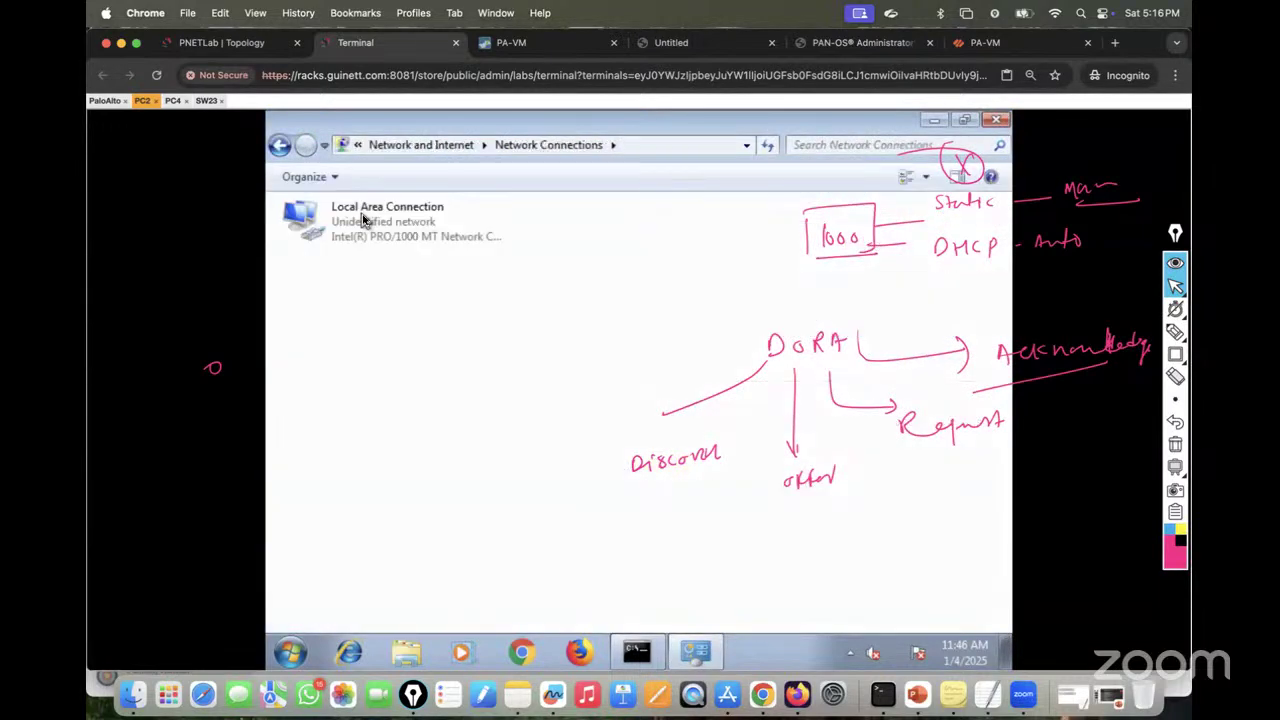
right_click(398, 219)
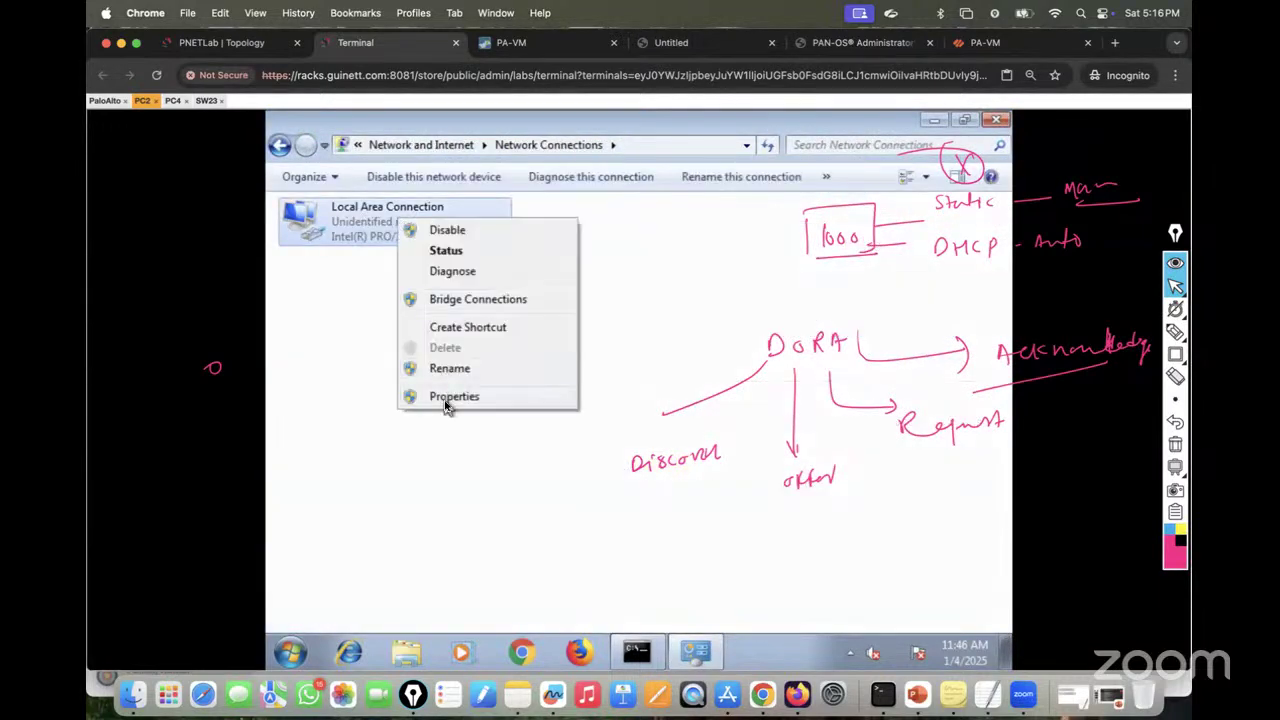
click(446, 398)
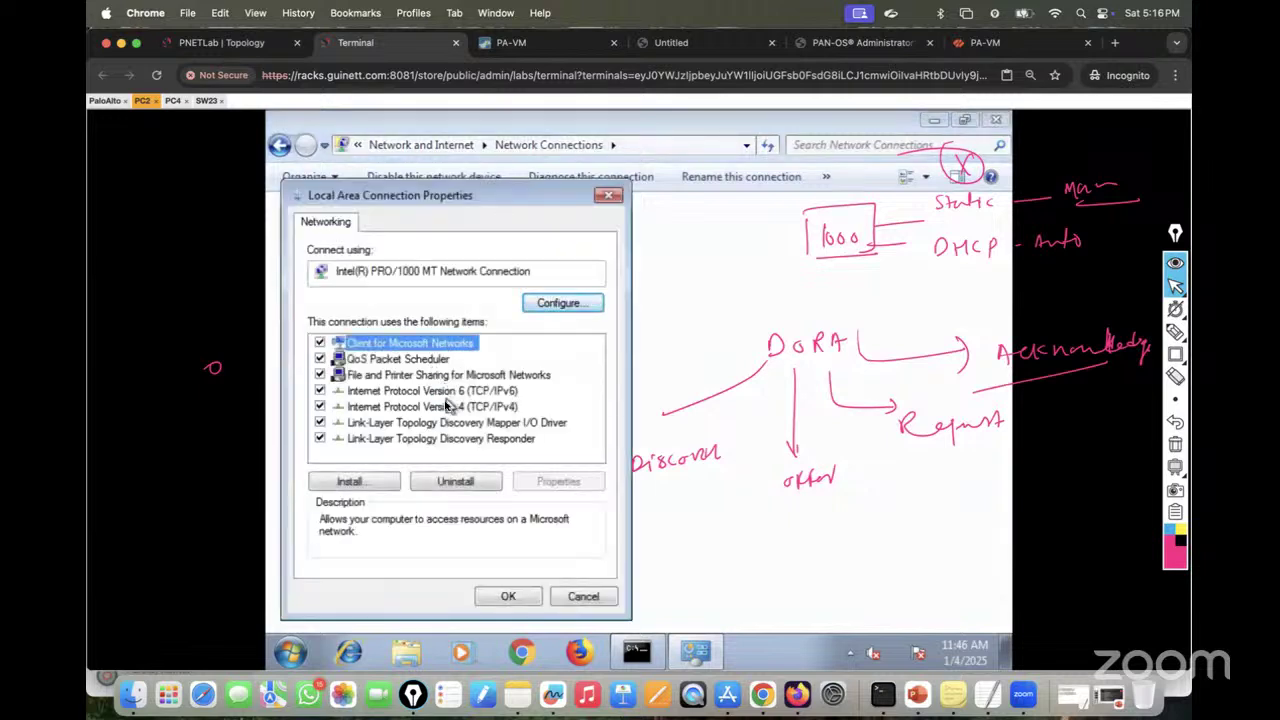
double_click(446, 406)
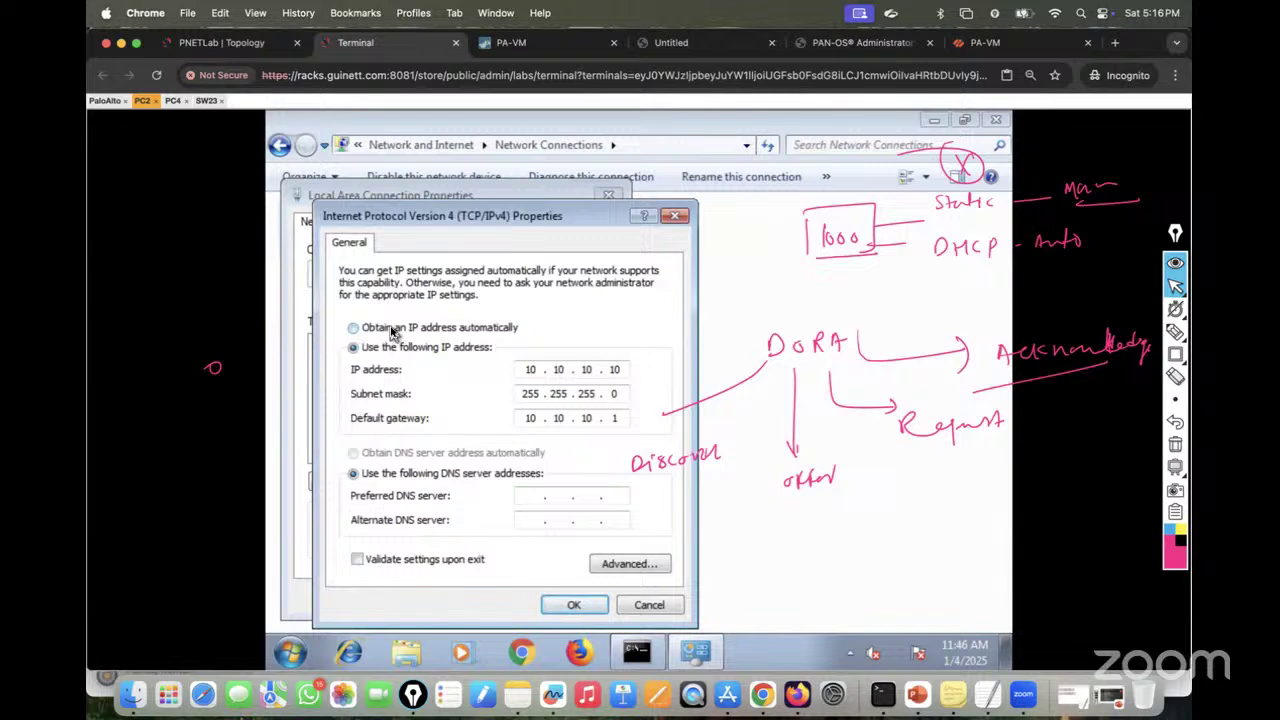
click(392, 330)
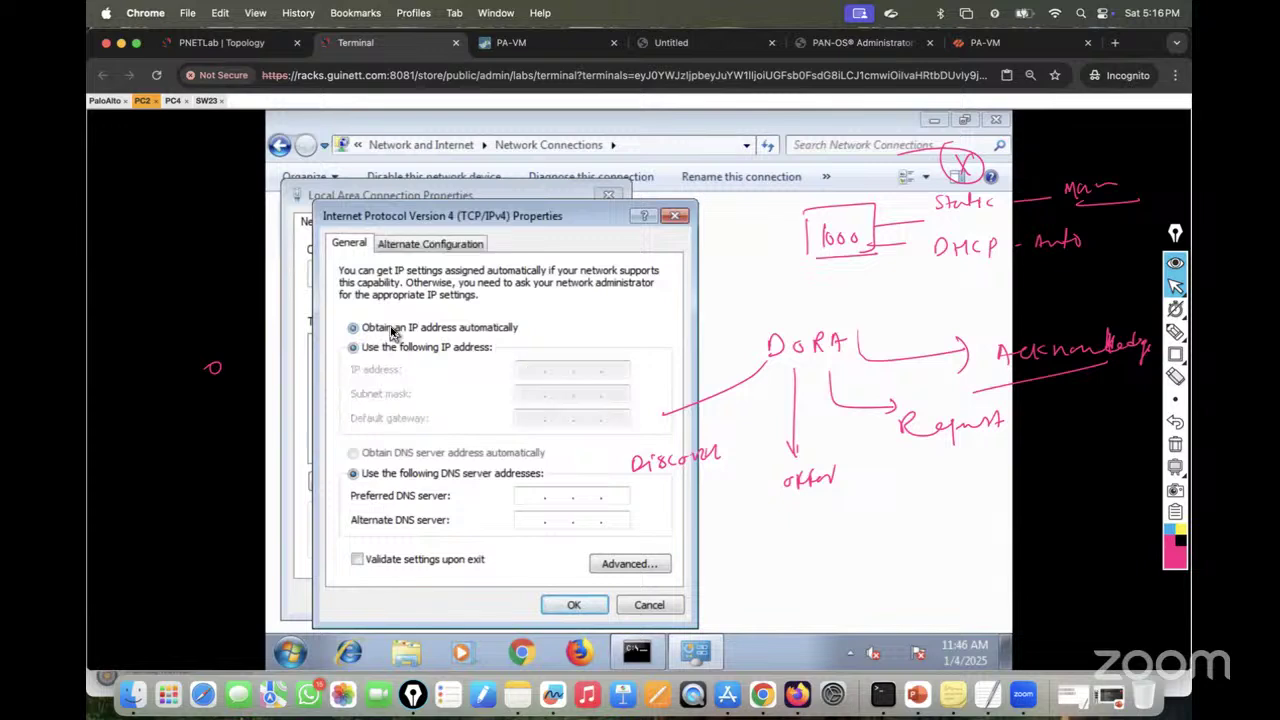
click(568, 607)
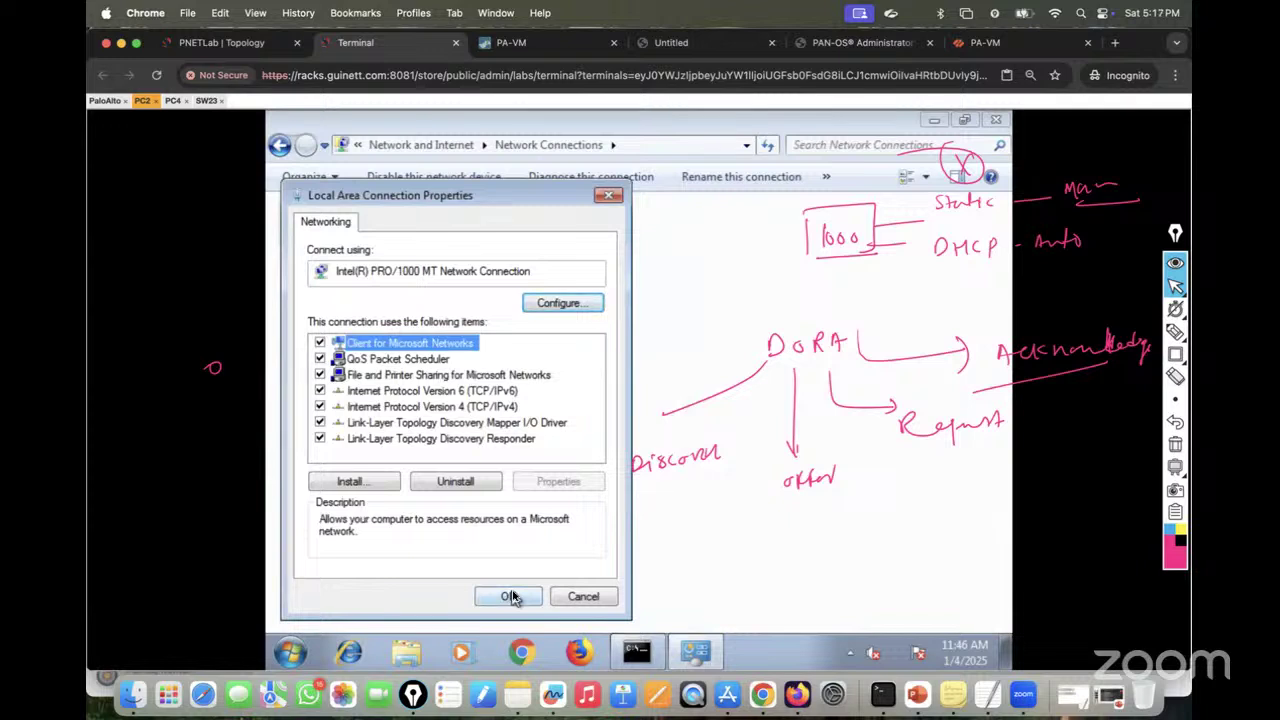
click(511, 596)
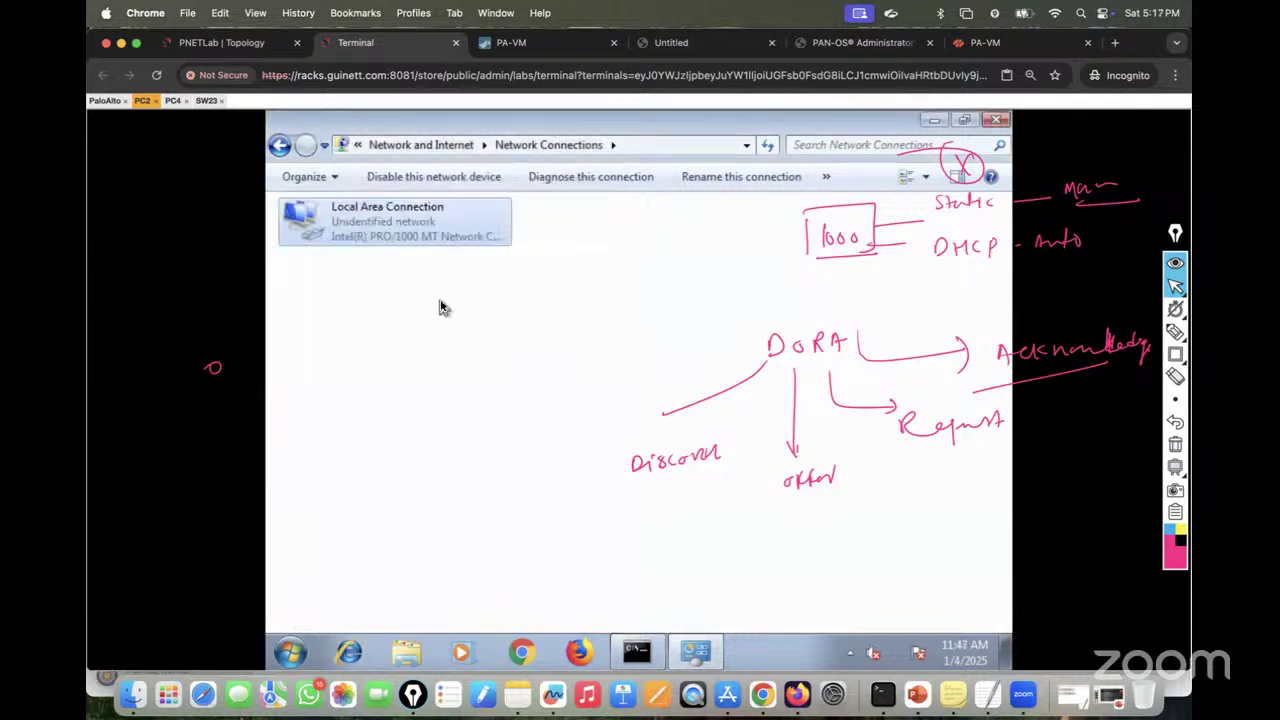
click(240, 42)
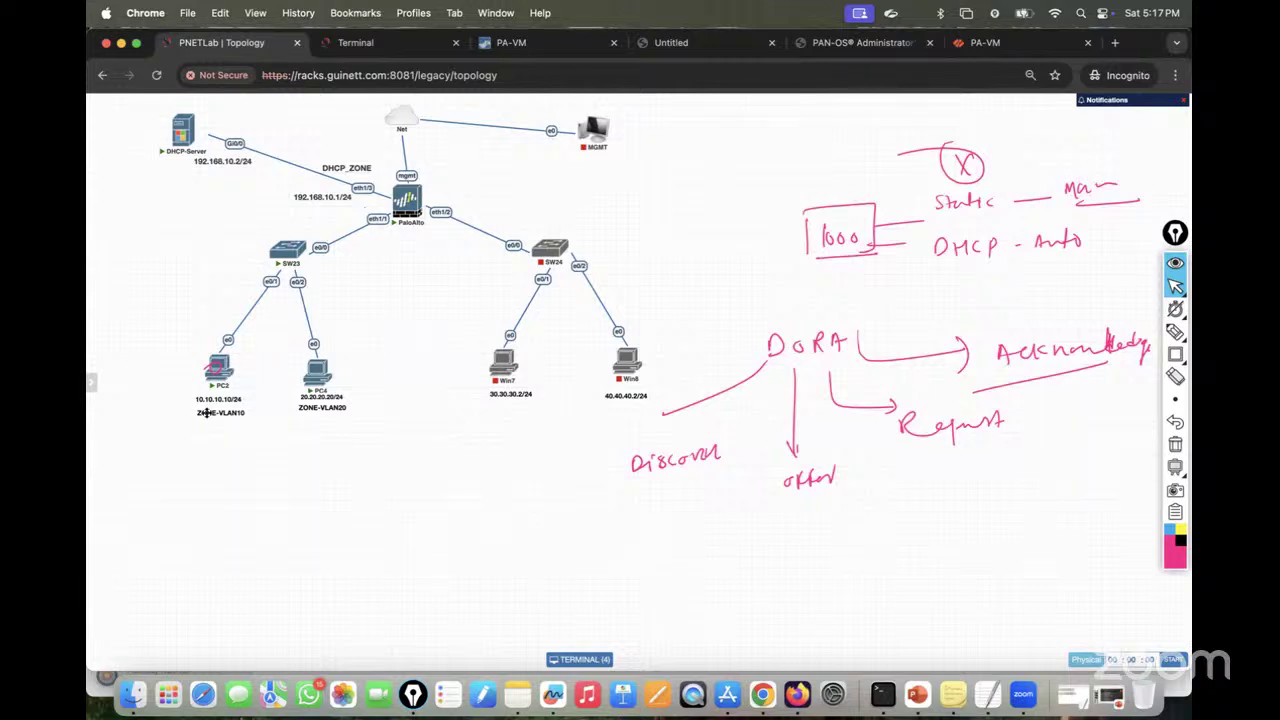
mouse_move(205, 392)
click(245, 376)
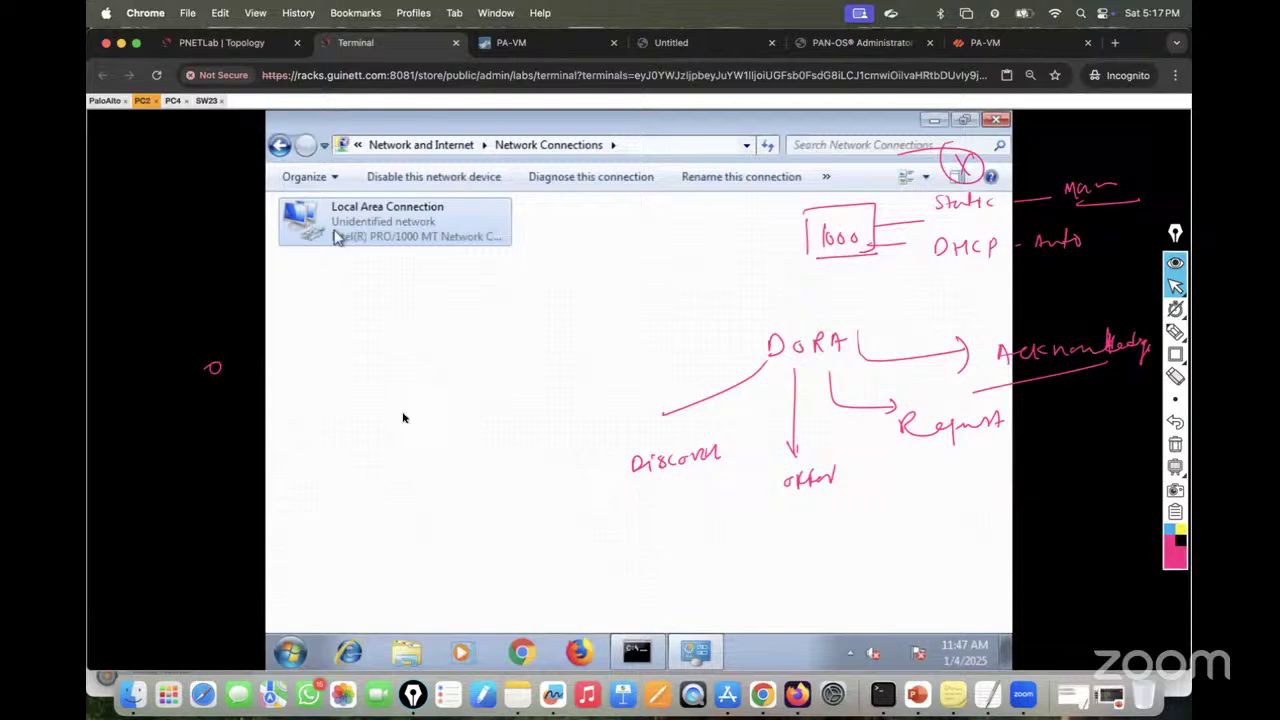
Step: Rerun ipconfig in PC2's command prompt to check its address
click(637, 652)
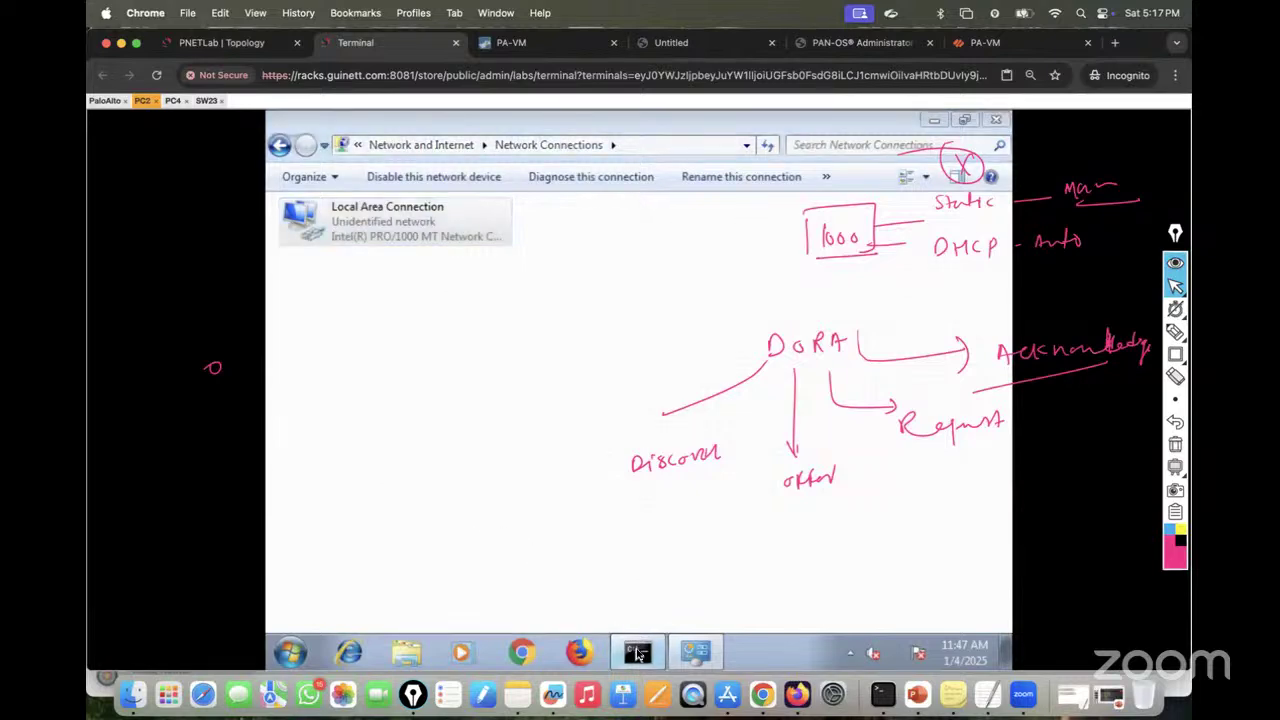
key(Up)
key(Up)
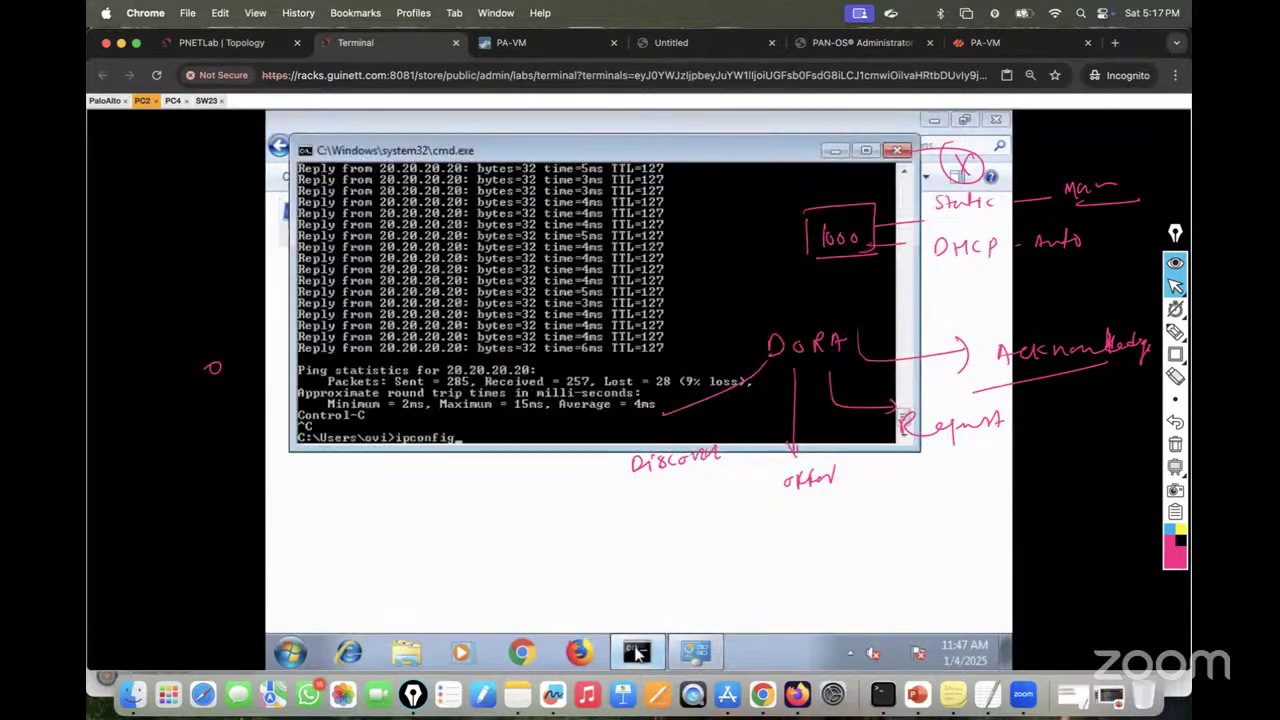
key(Return)
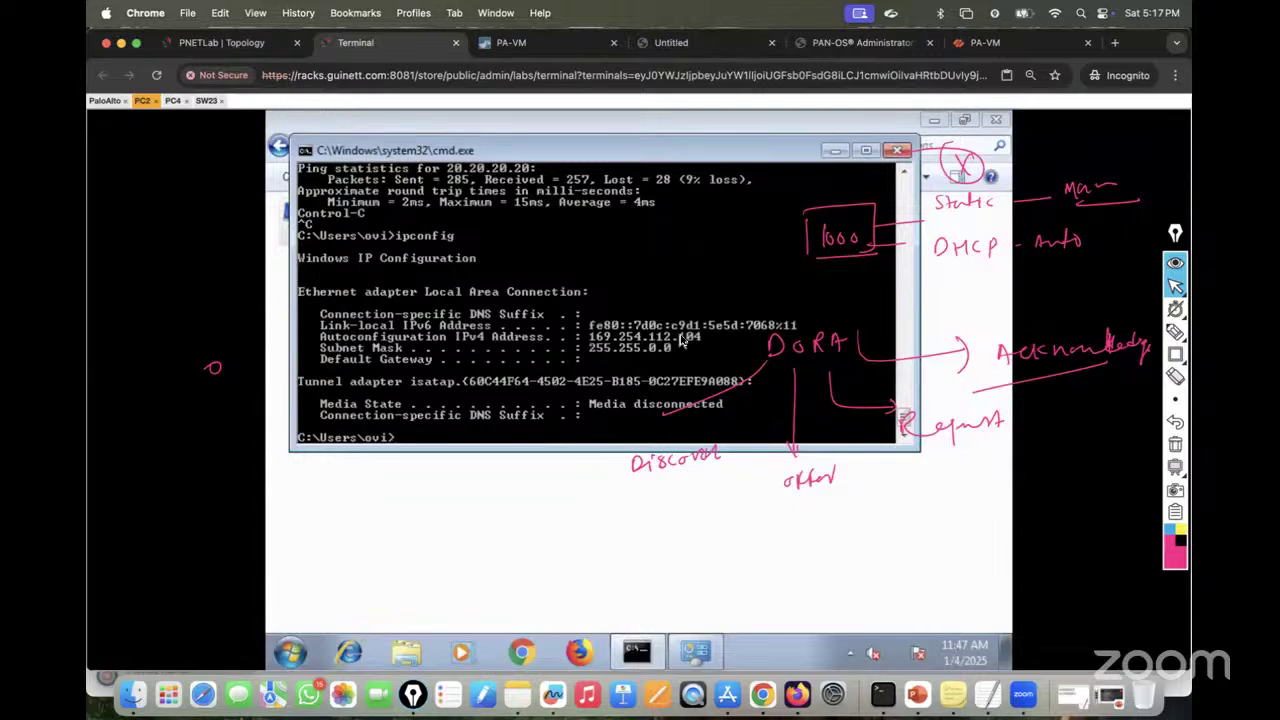
Step: Clear the pen annotations and set PC4's Local Area Connection IPv4 to obtain an address automatically
click(173, 101)
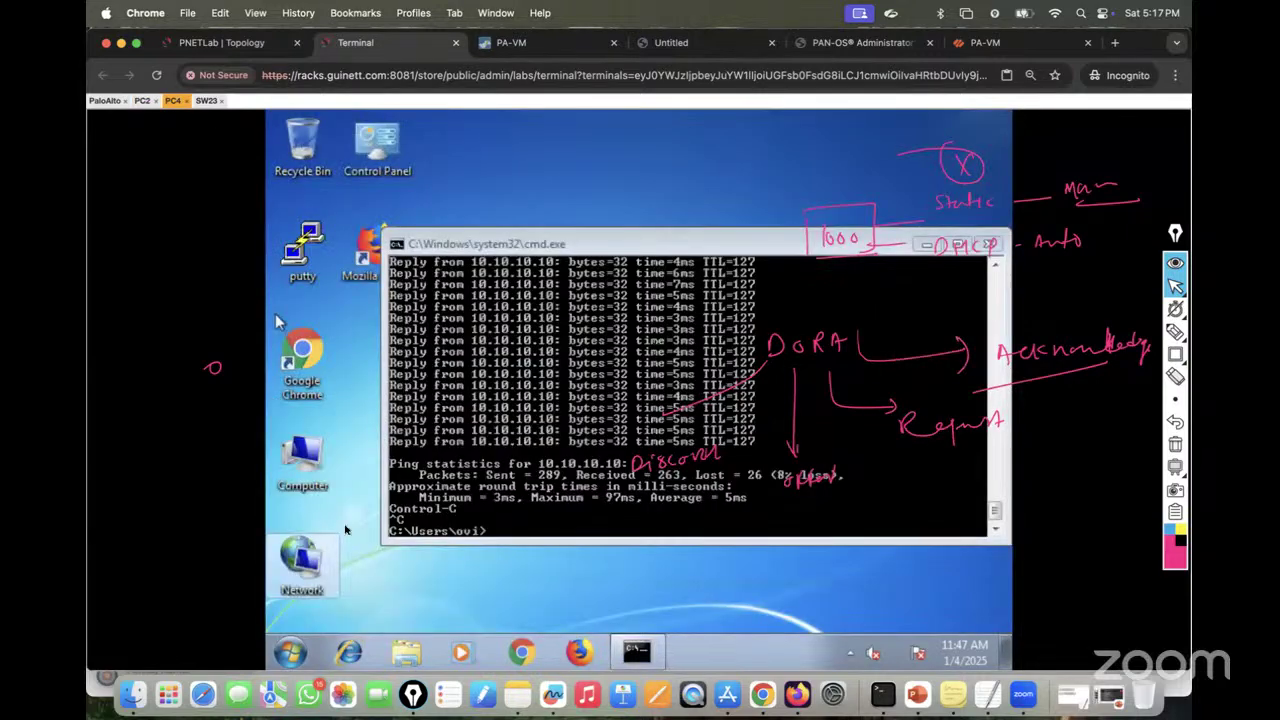
right_click(310, 568)
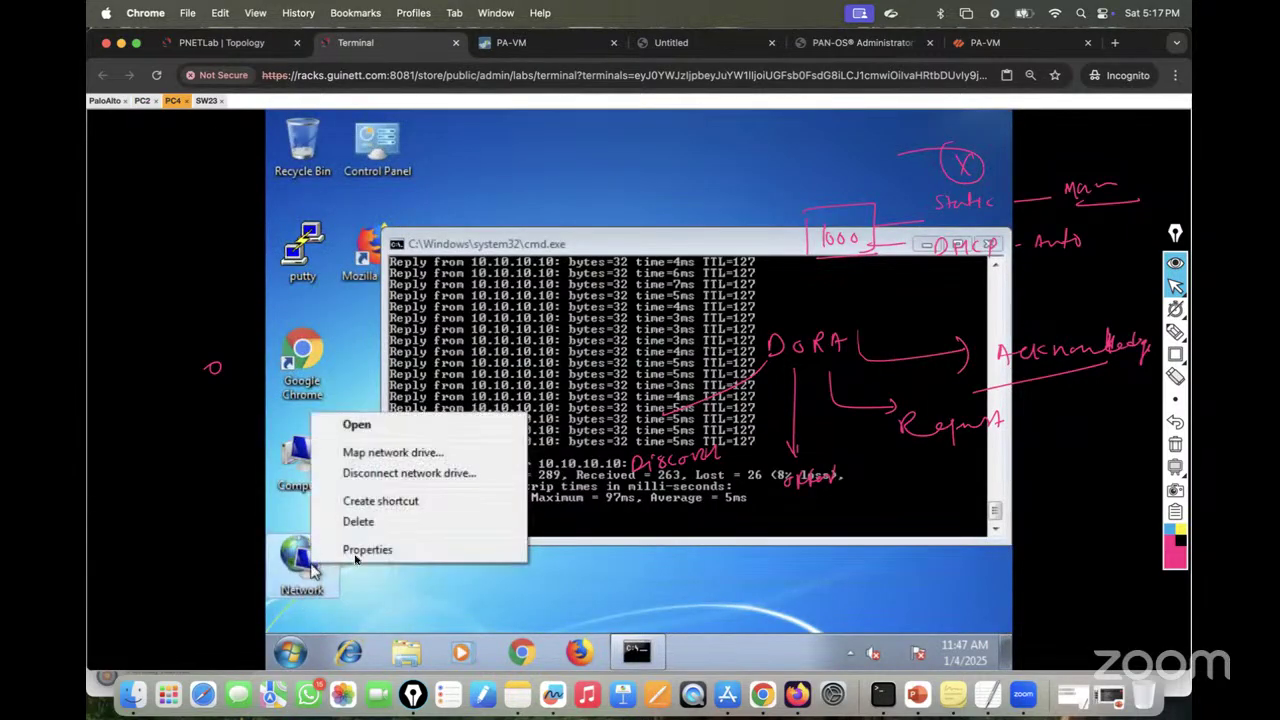
click(358, 552)
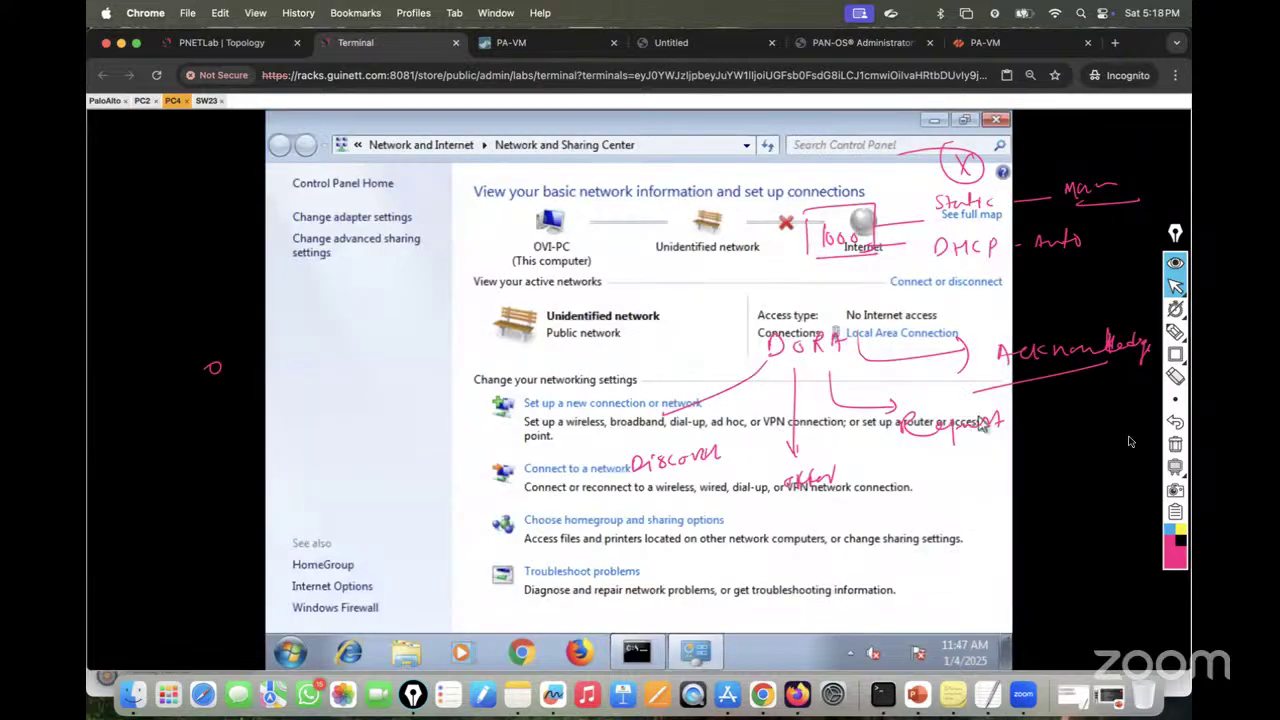
click(1175, 445)
click(1175, 445)
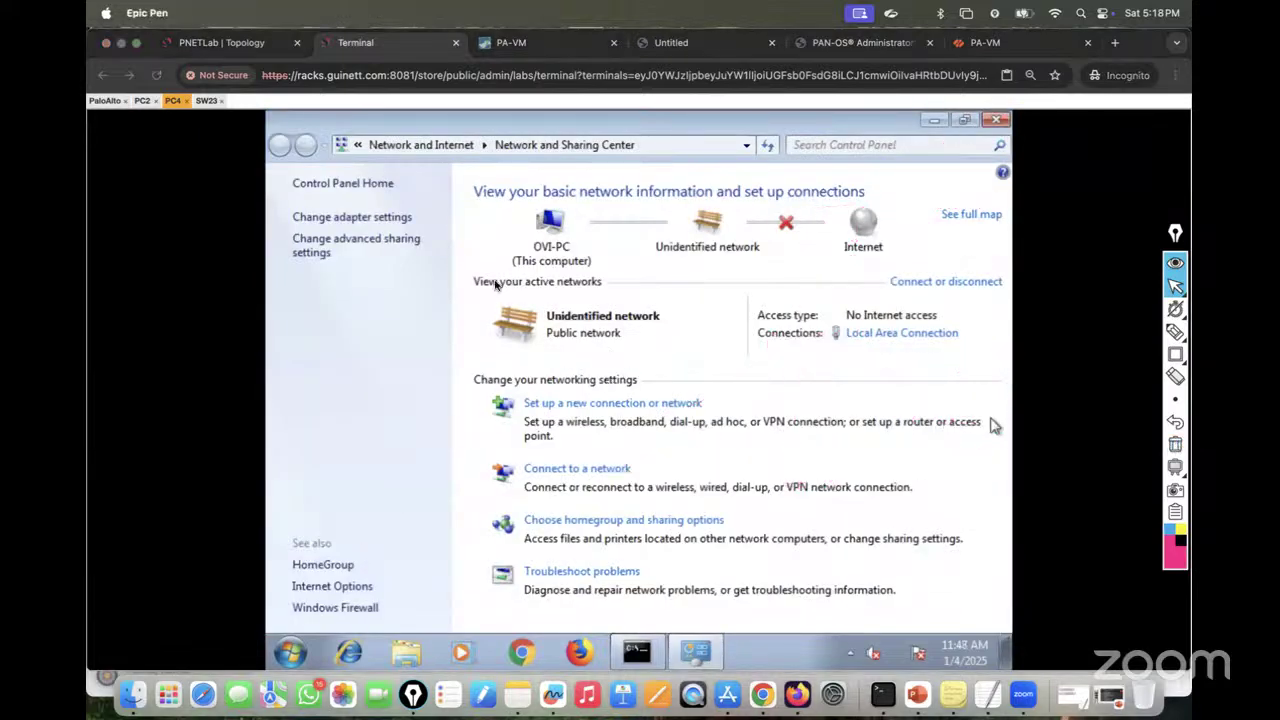
click(352, 217)
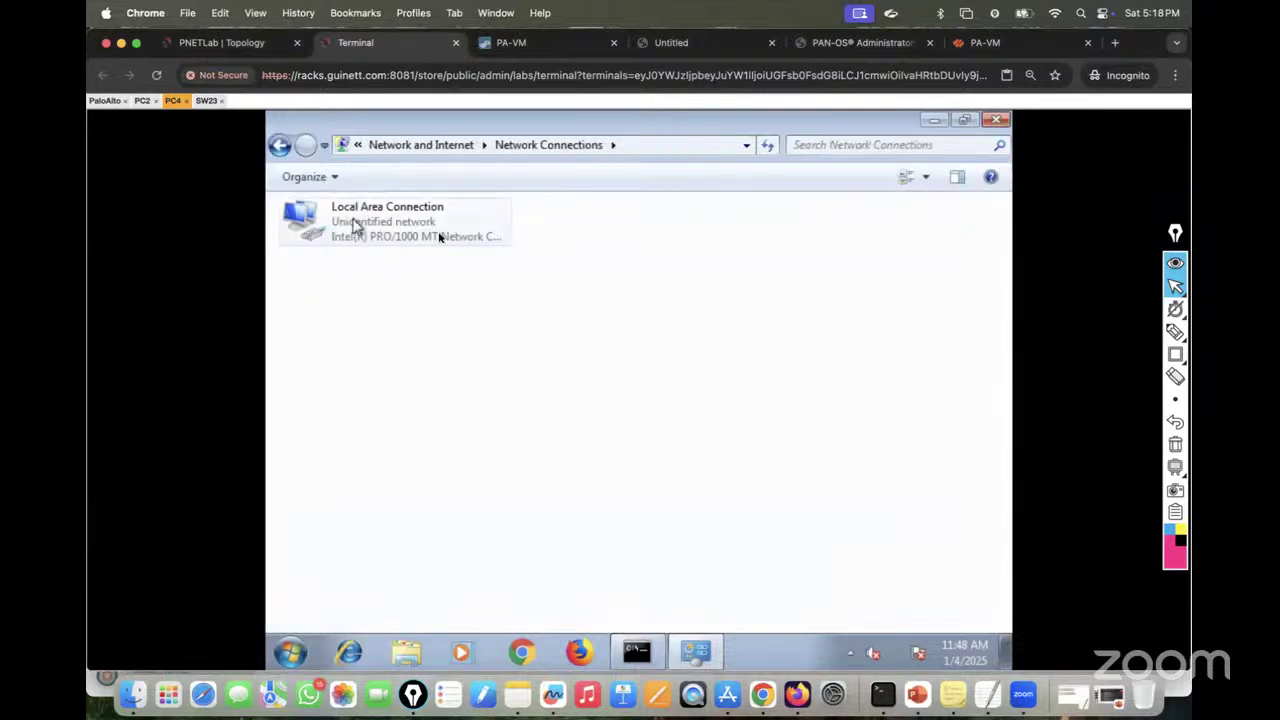
right_click(364, 224)
click(406, 398)
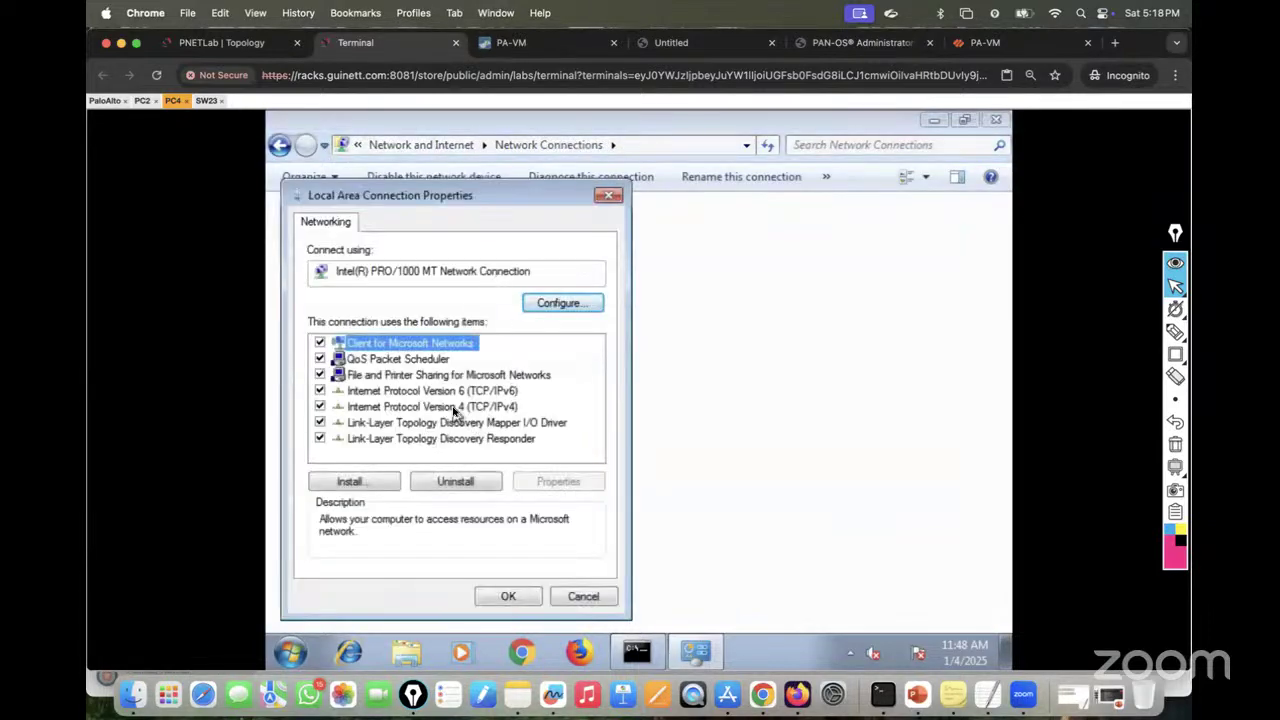
double_click(455, 412)
click(383, 331)
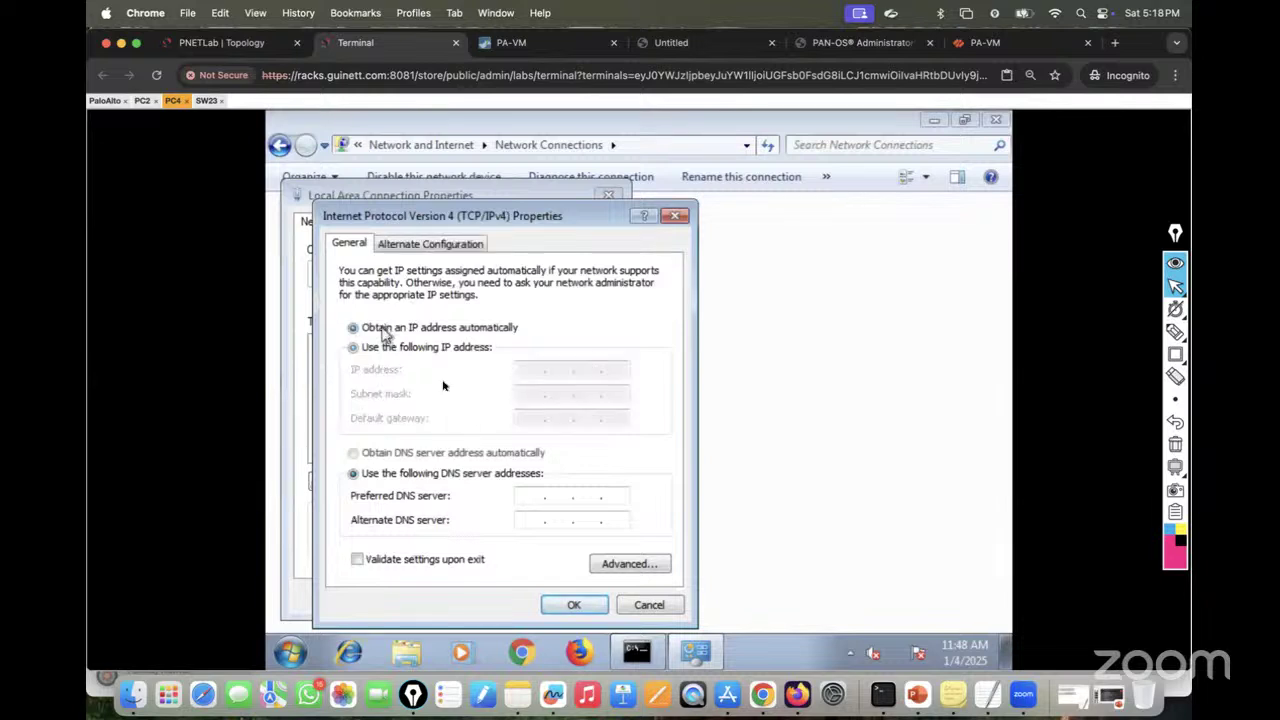
click(567, 604)
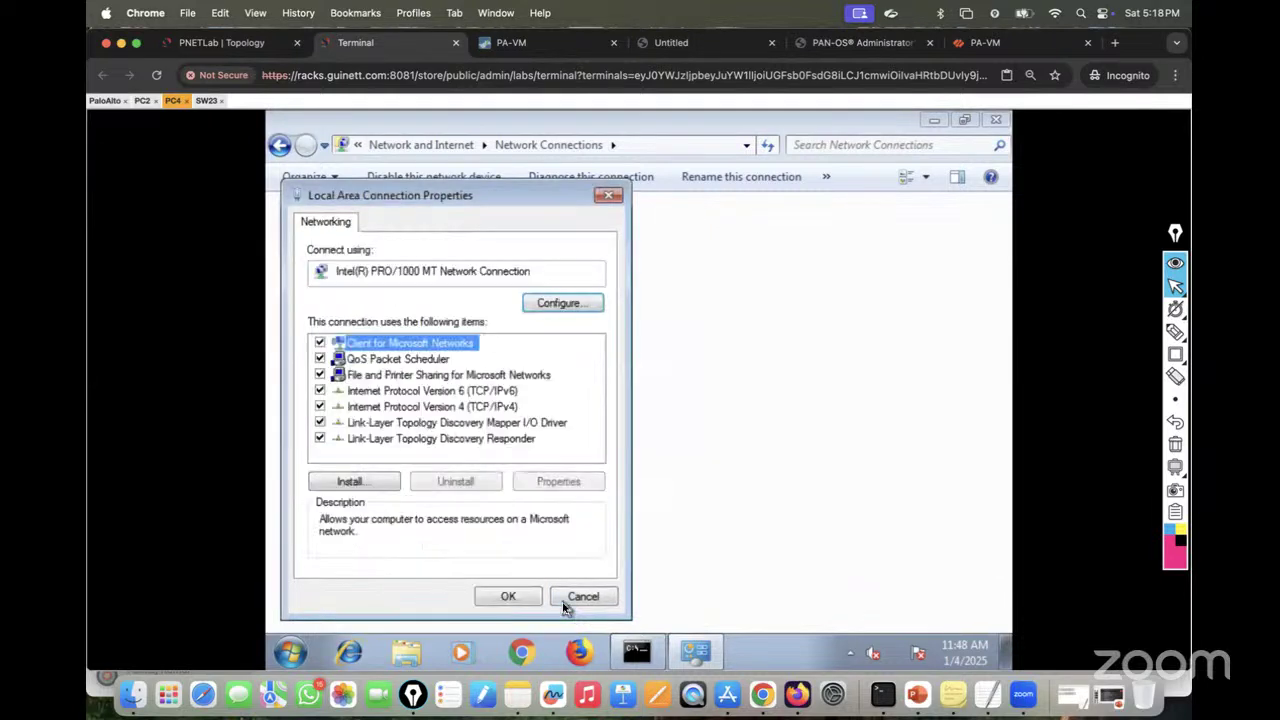
click(509, 597)
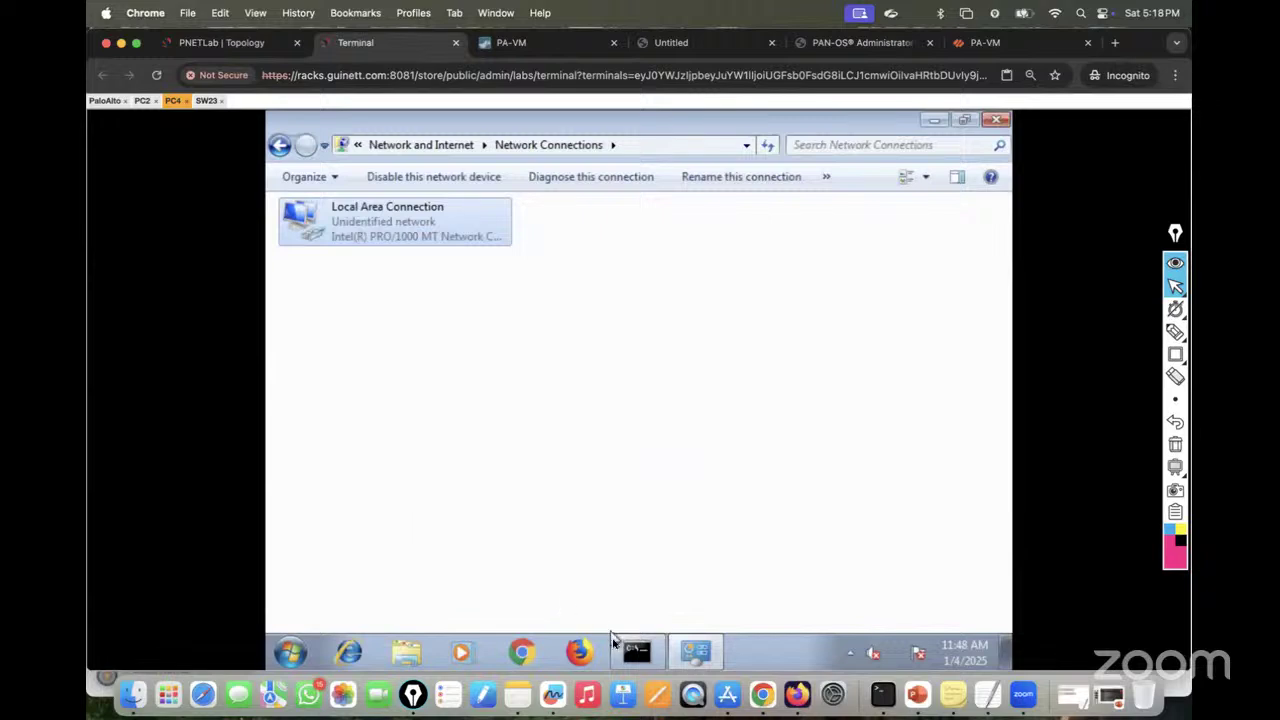
Step: Run ipconfig twice in the command prompt to check the resulting IP configuration
click(636, 652)
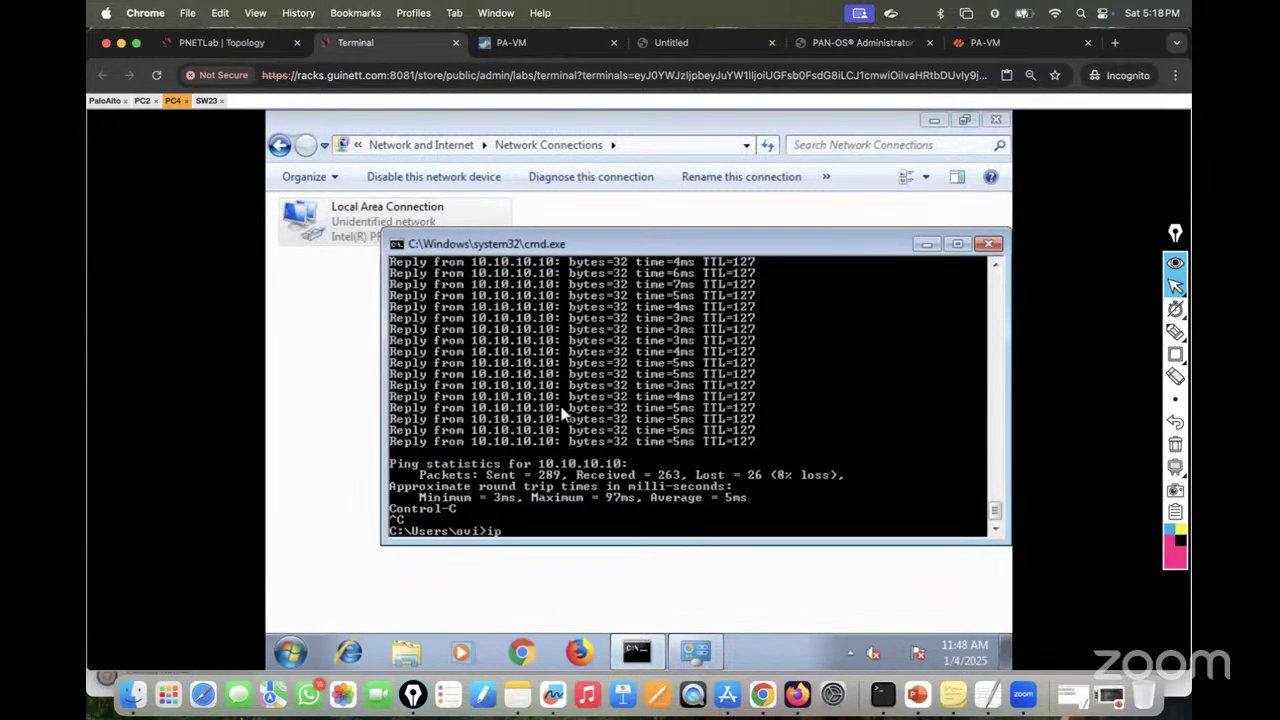
text(ipcofnig)
key(Return)
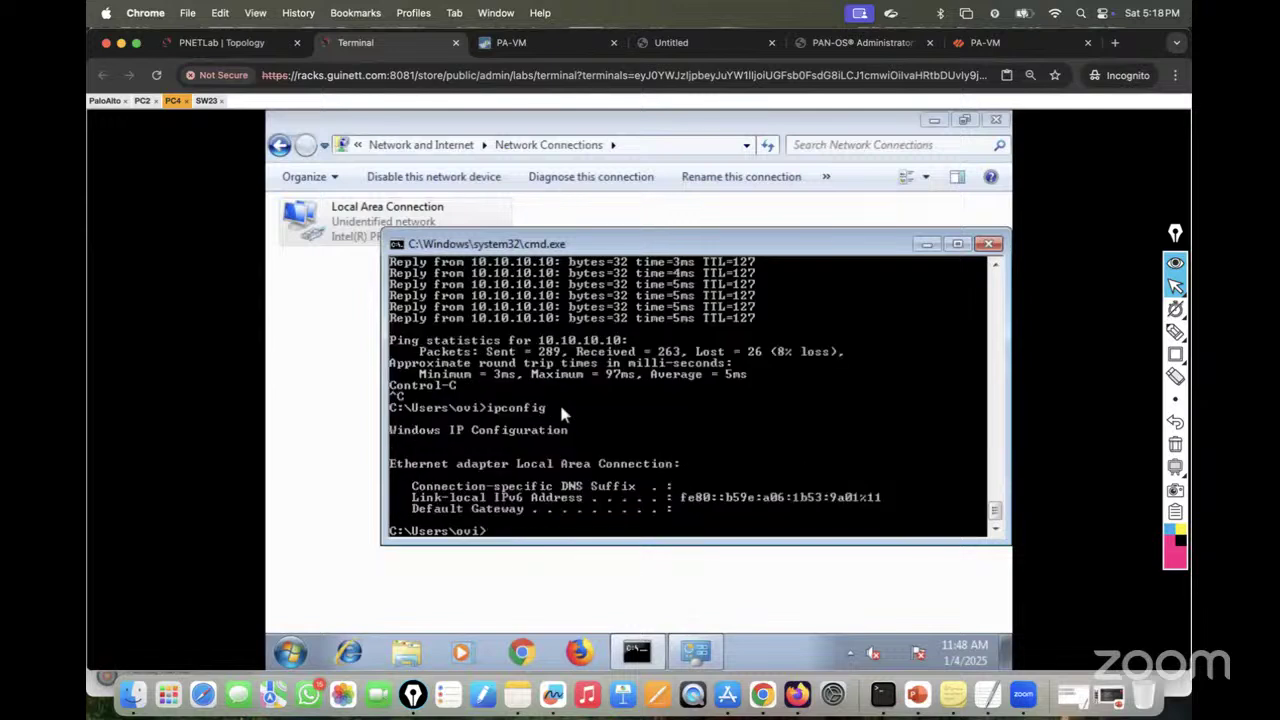
key(Up)
key(Return)
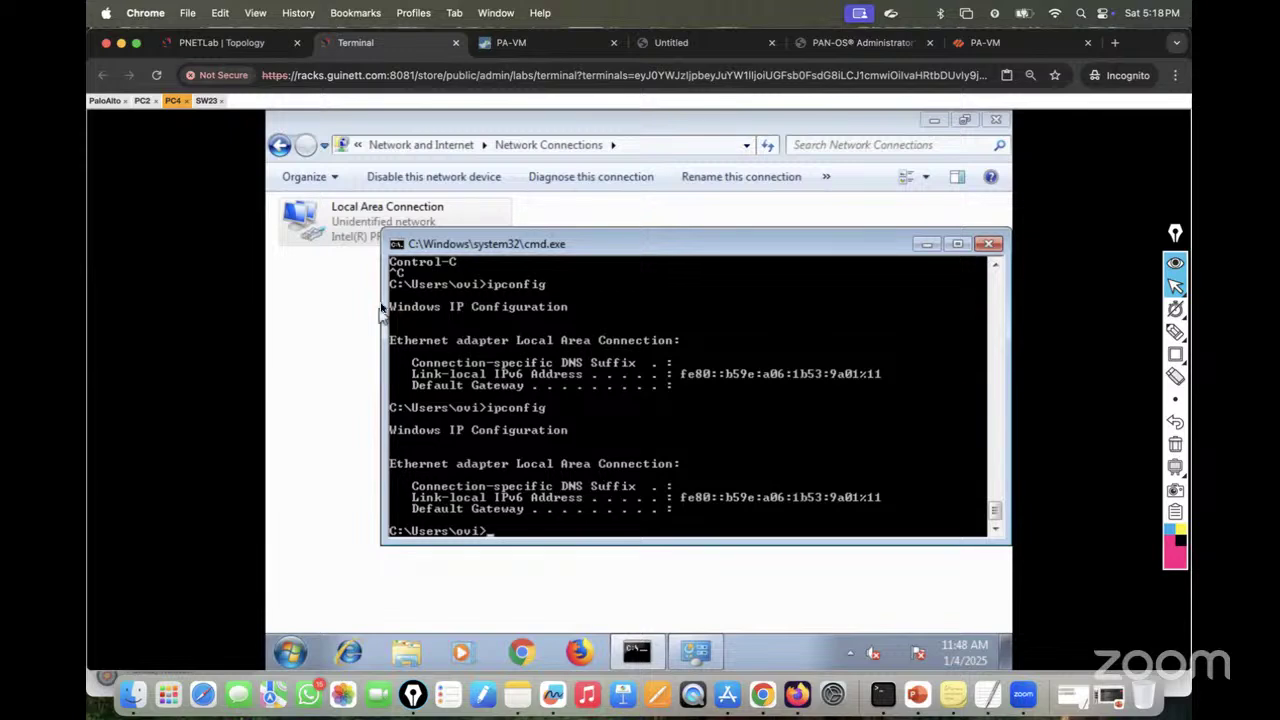
Step: On the topology diagram, annotate a DHCP Server note linking the PaloAlto node to DHCP-Server
click(212, 43)
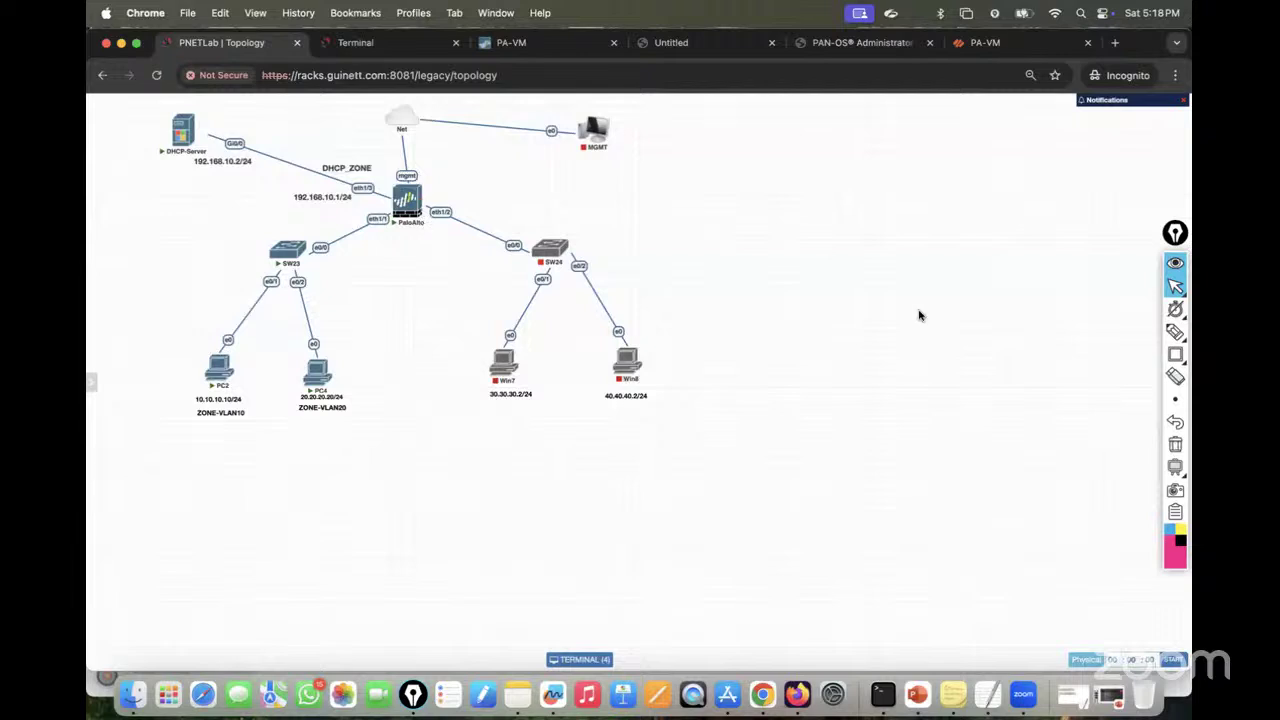
click(1175, 332)
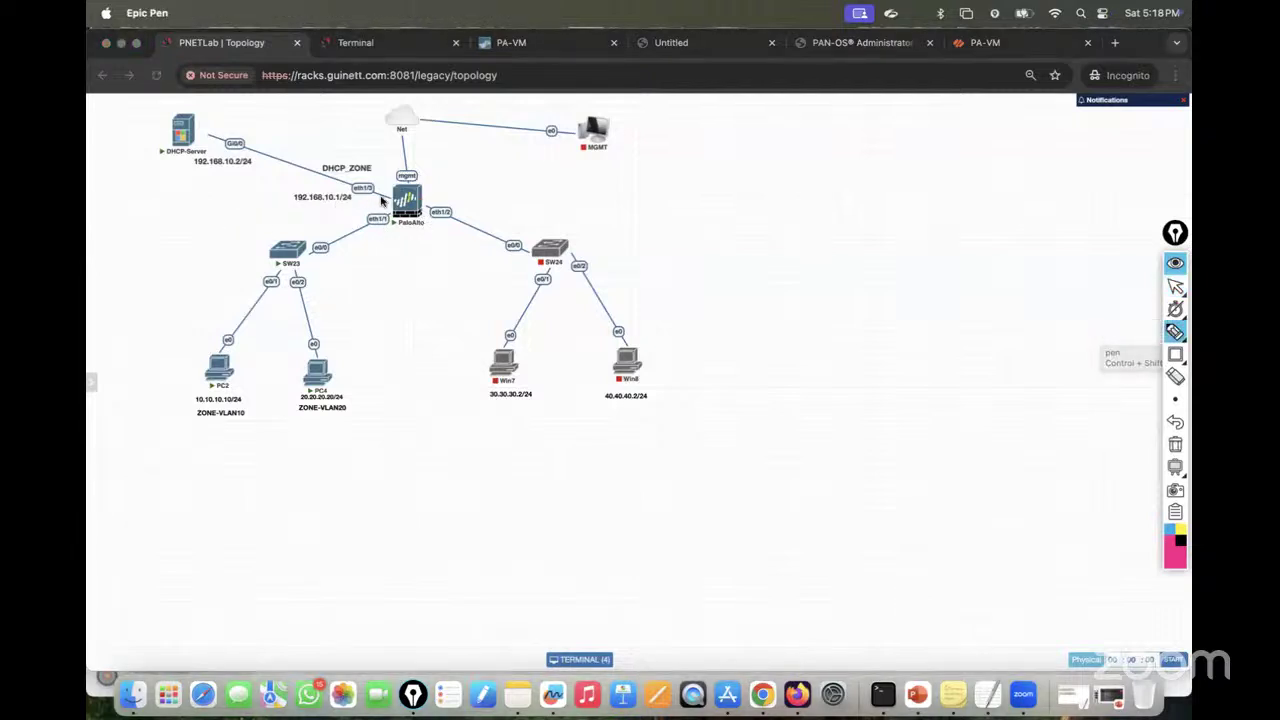
mouse_move(423, 197)
mouse_down()
mouse_move(491, 180)
mouse_move(583, 185)
mouse_move(643, 163)
mouse_move(654, 173)
mouse_up()
drag(652, 190, 472, 204)
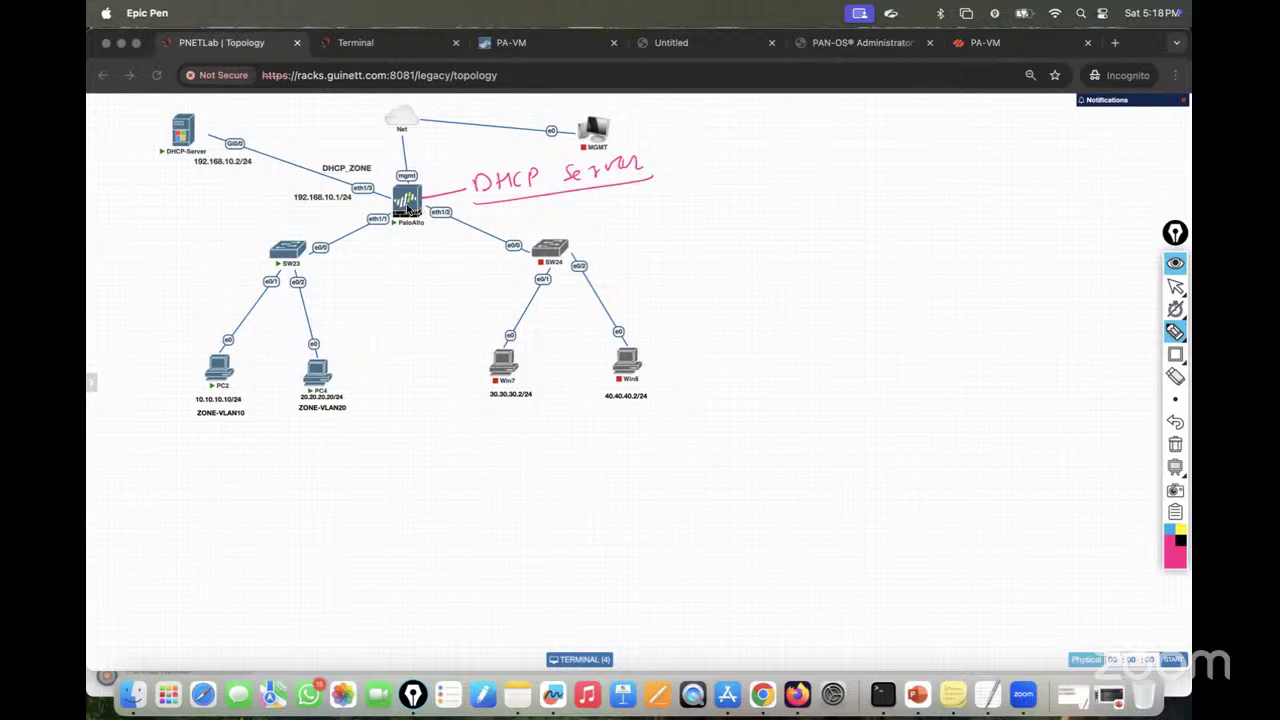
mouse_move(398, 185)
mouse_down()
mouse_move(205, 138)
mouse_move(192, 150)
mouse_move(225, 133)
mouse_up()
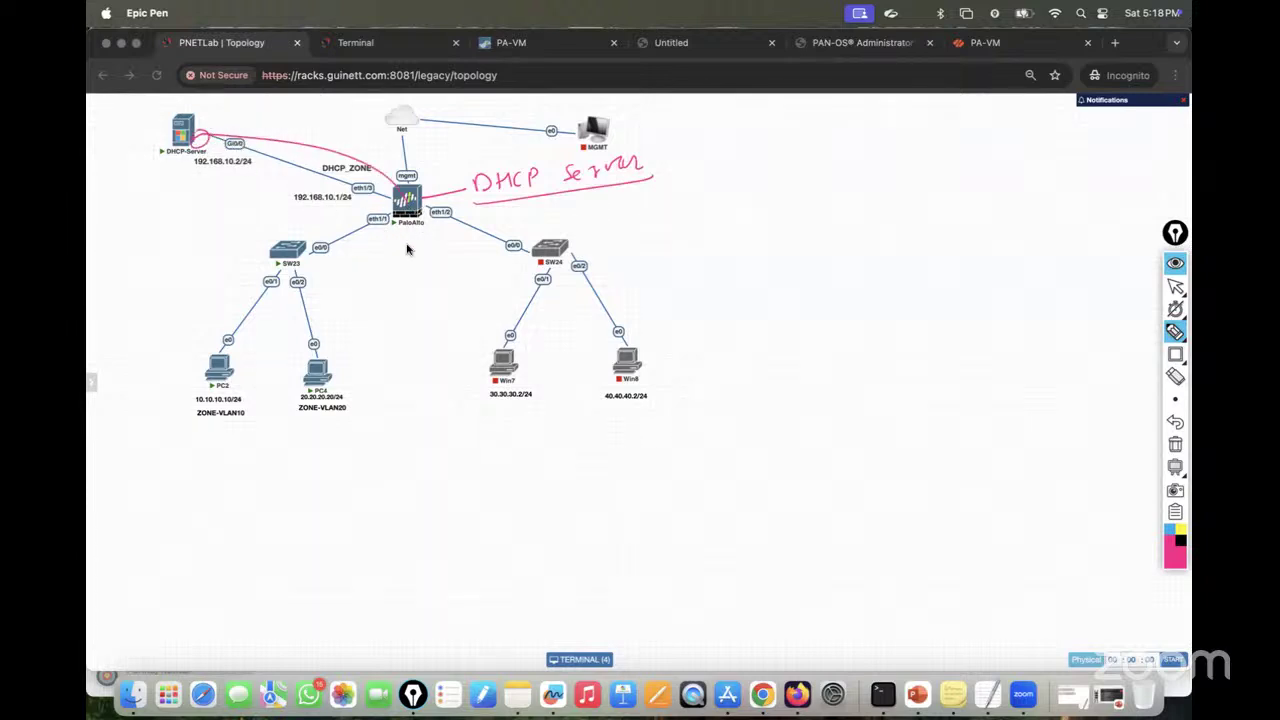
drag(404, 218, 440, 284)
Step: Add a 'DHCP Relay Agent (ip-helper)' note, then clear all annotations and leave drawing mode
mouse_move(456, 280)
mouse_down()
mouse_move(490, 298)
mouse_move(550, 278)
mouse_move(603, 292)
mouse_up()
mouse_move(650, 272)
mouse_down()
mouse_move(697, 263)
mouse_move(742, 214)
mouse_up()
mouse_move(744, 268)
mouse_down()
mouse_move(766, 229)
mouse_move(783, 249)
mouse_move(806, 220)
mouse_move(849, 249)
mouse_move(874, 222)
mouse_move(923, 206)
mouse_move(943, 209)
mouse_move(957, 234)
mouse_move(812, 271)
mouse_up()
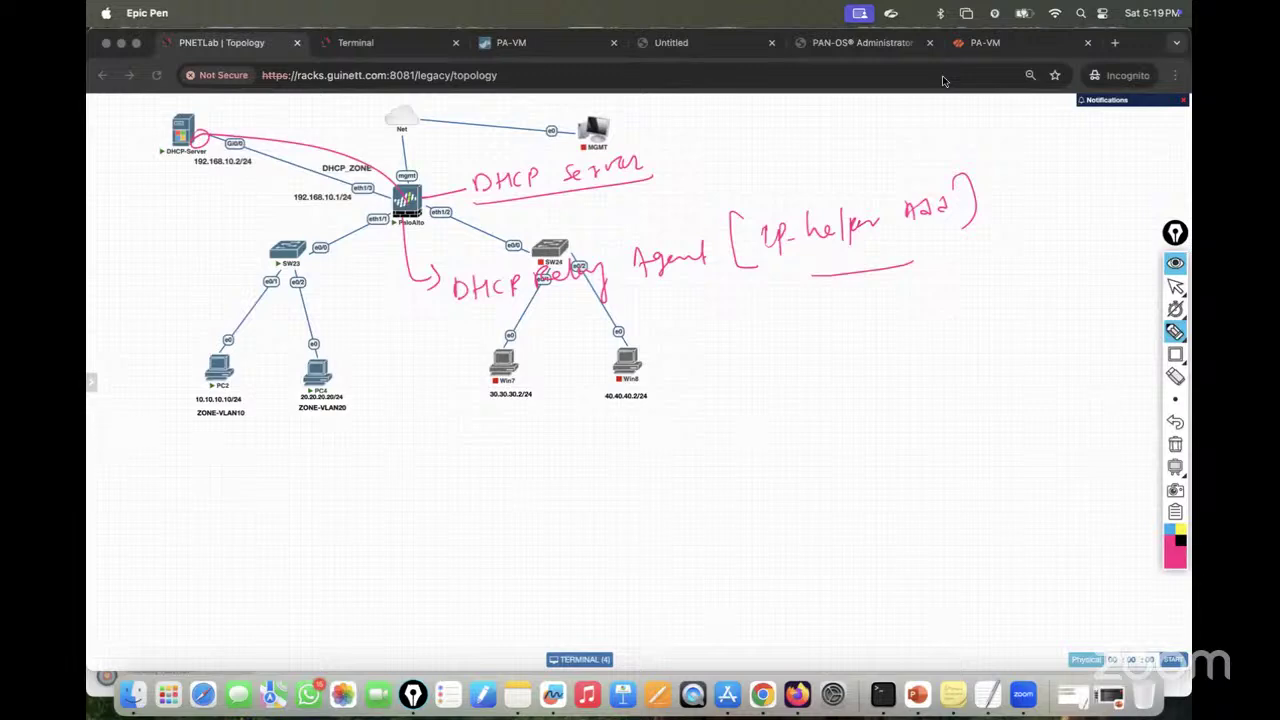
click(1172, 443)
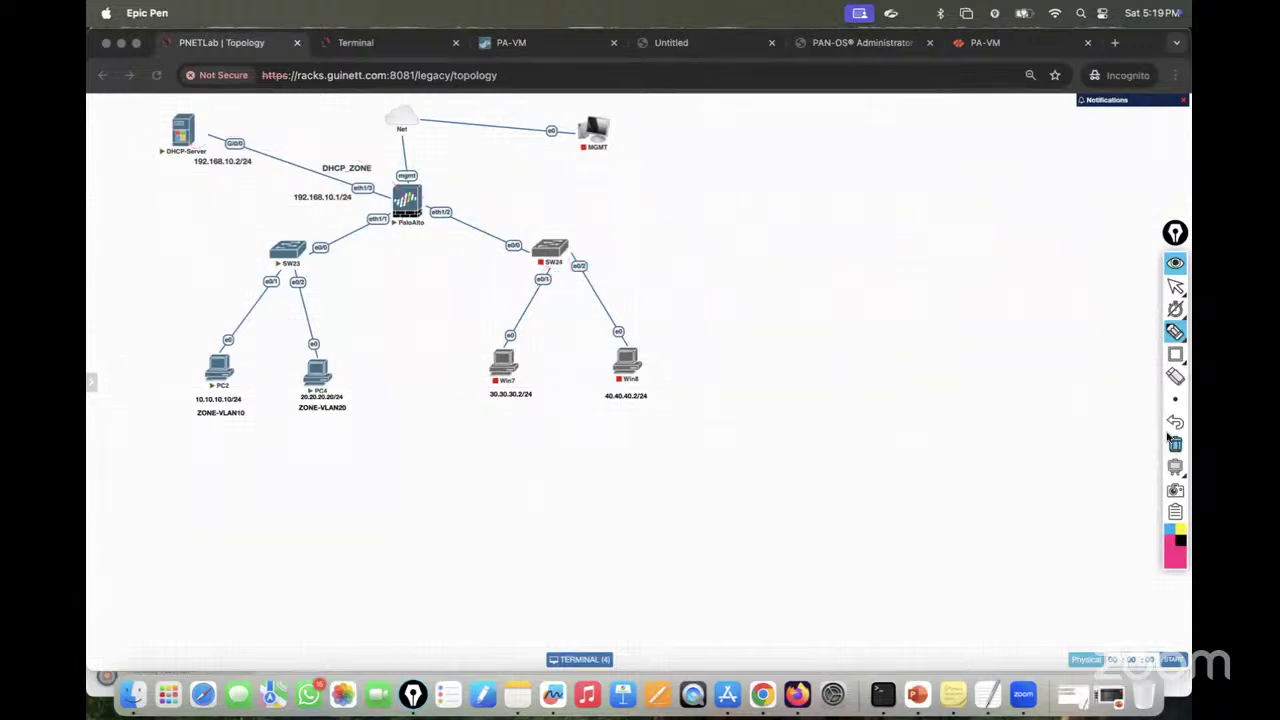
click(1175, 287)
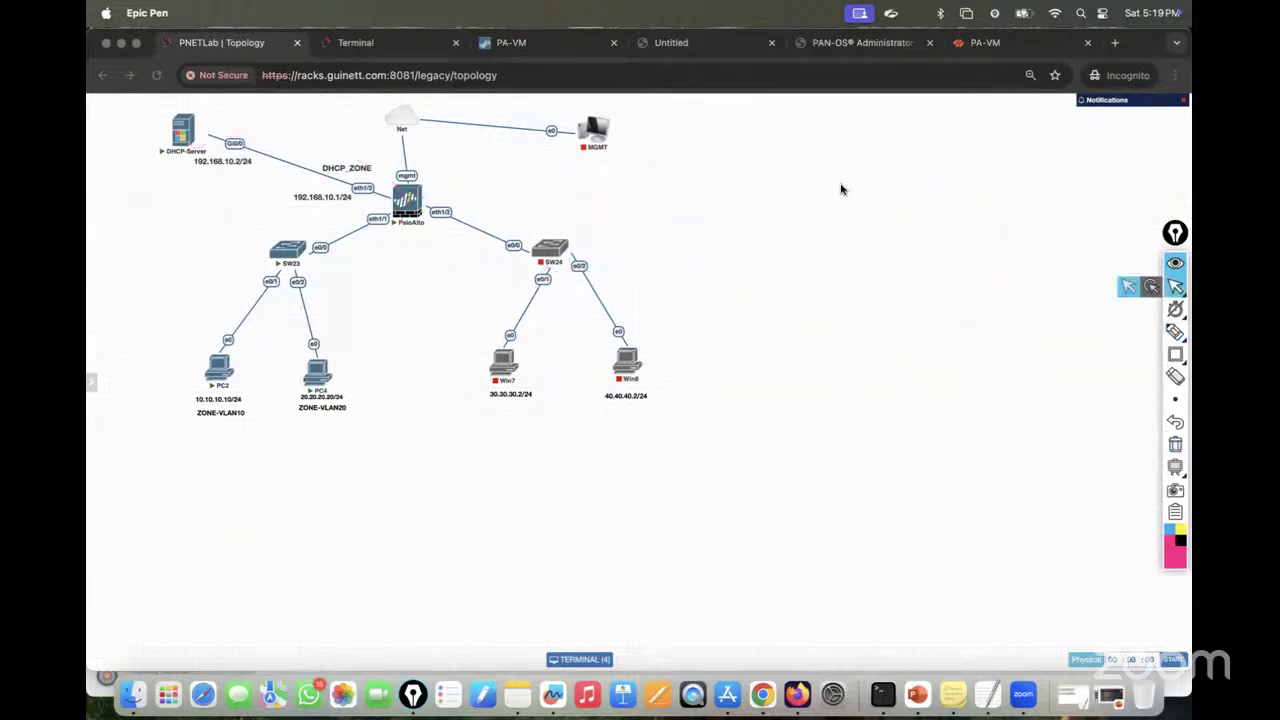
click(537, 42)
Step: Go to Network > DHCP in the PAN-OS web UI
click(606, 129)
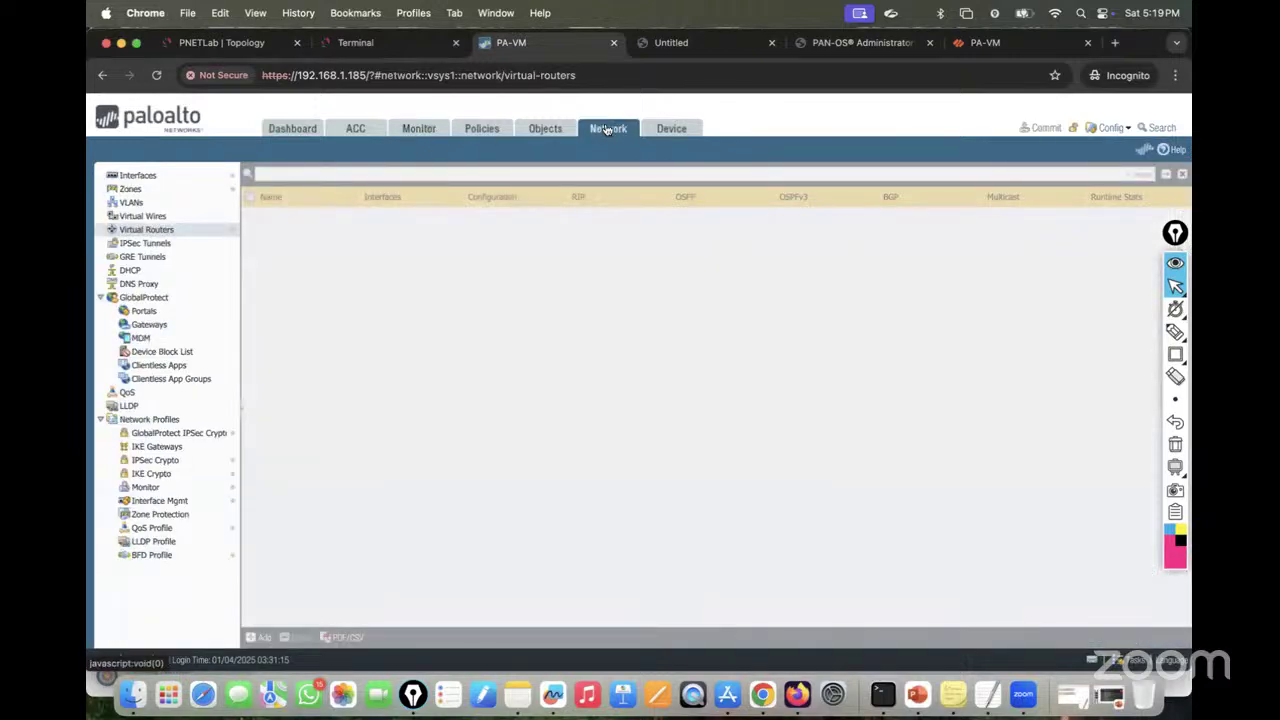
click(138, 273)
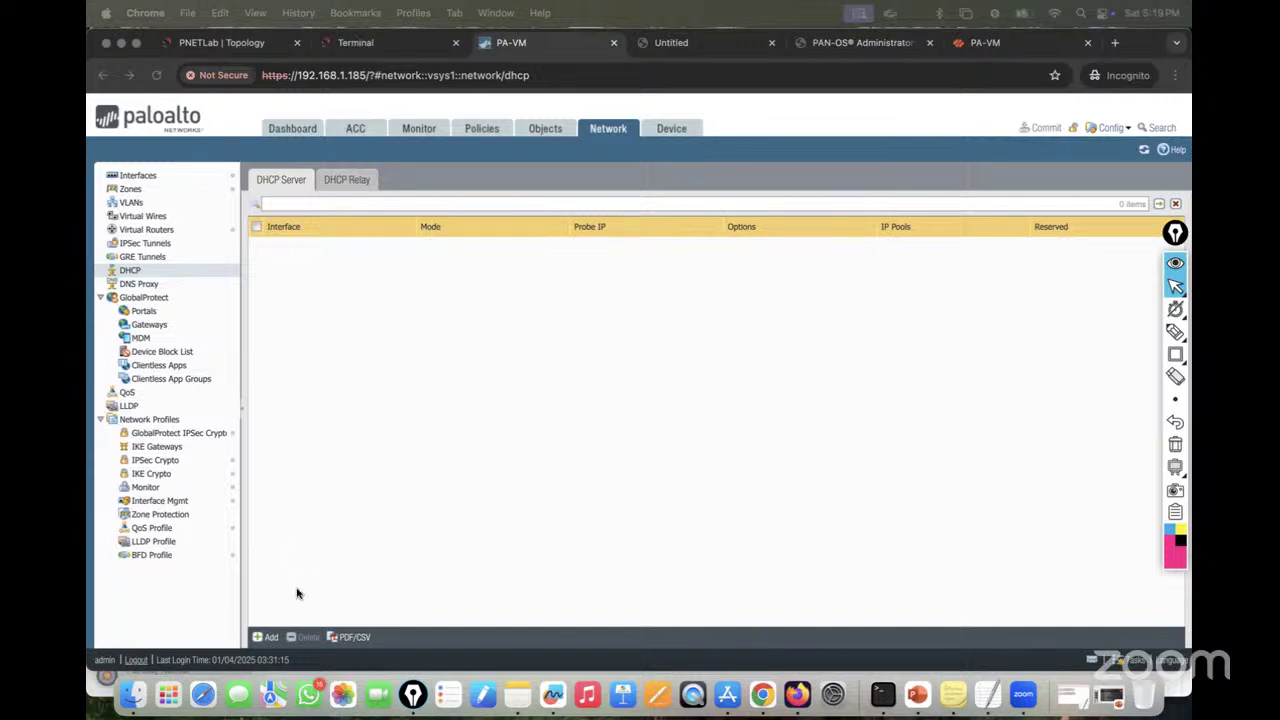
Step: Add a DHCP server entry on interface ethernet1/1.10 with mode set to enabled
click(264, 639)
click(264, 638)
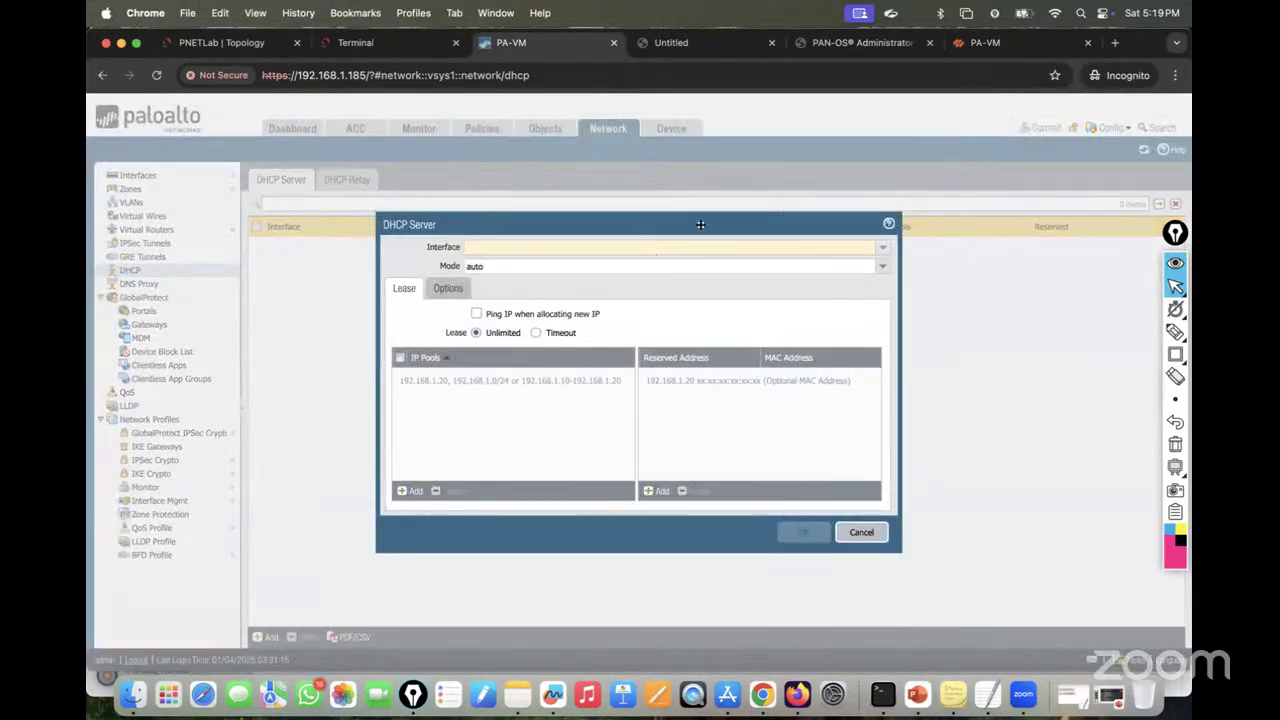
click(883, 254)
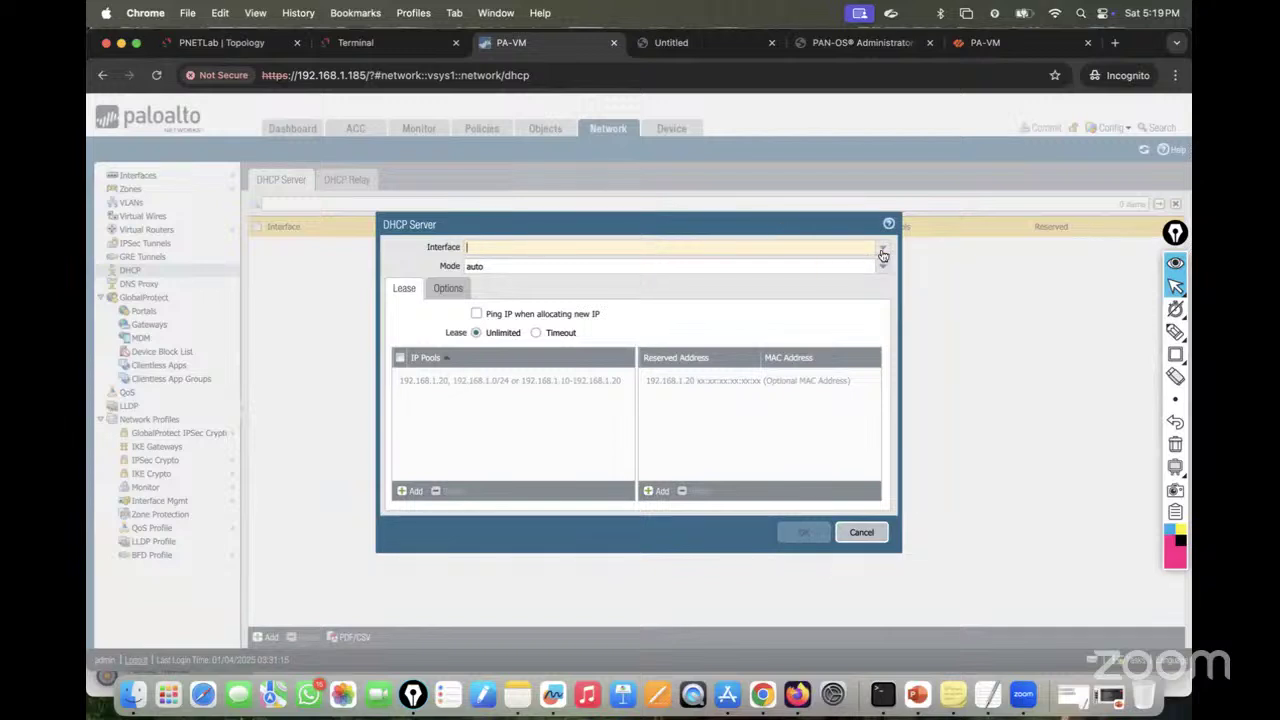
click(883, 254)
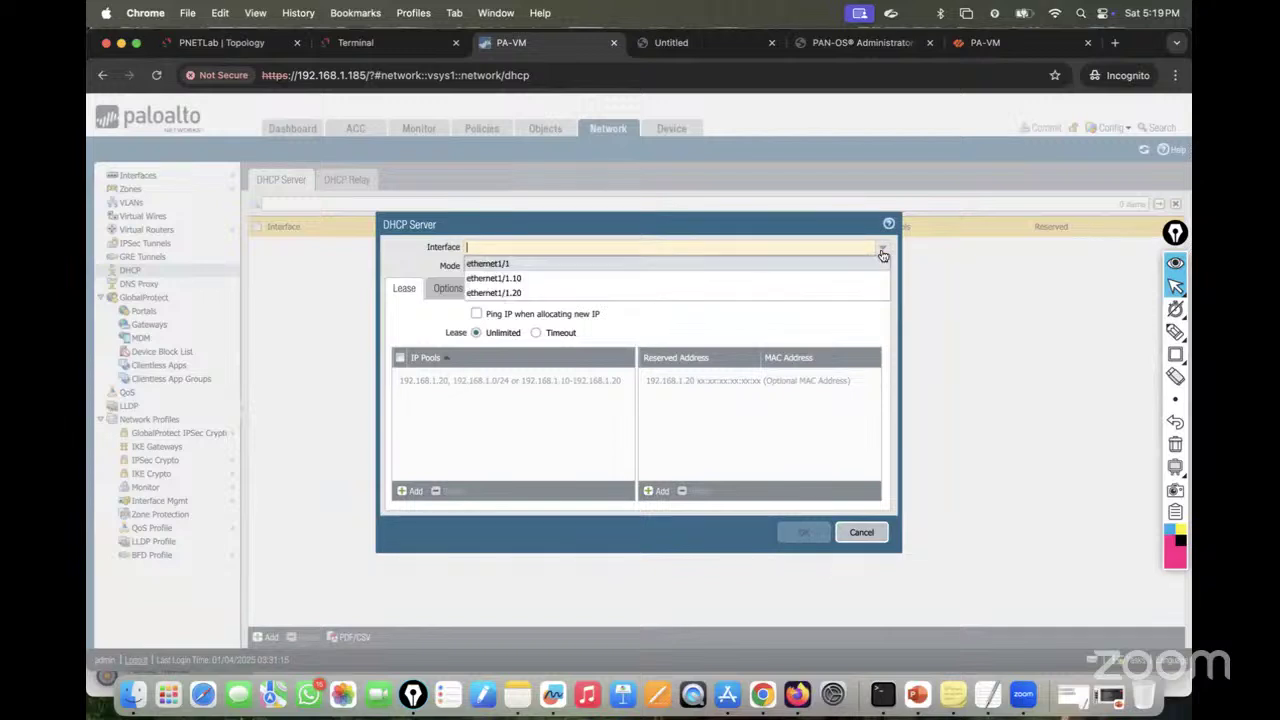
click(555, 283)
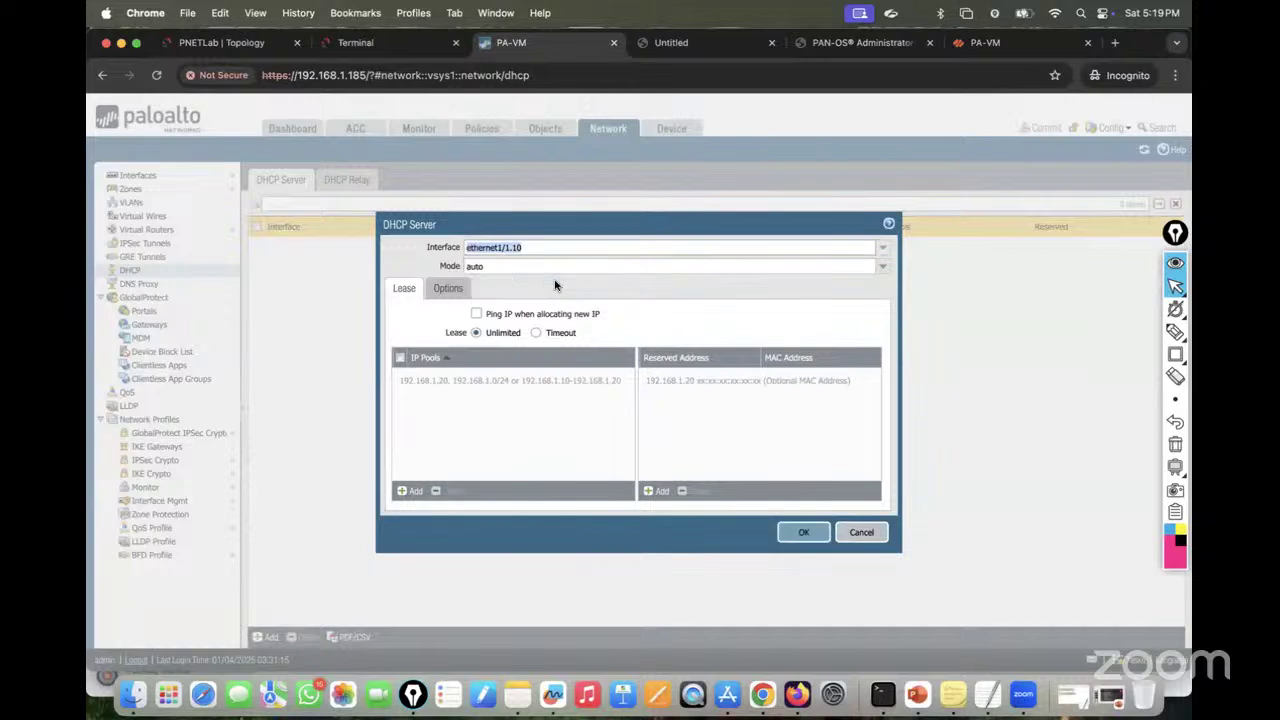
click(882, 270)
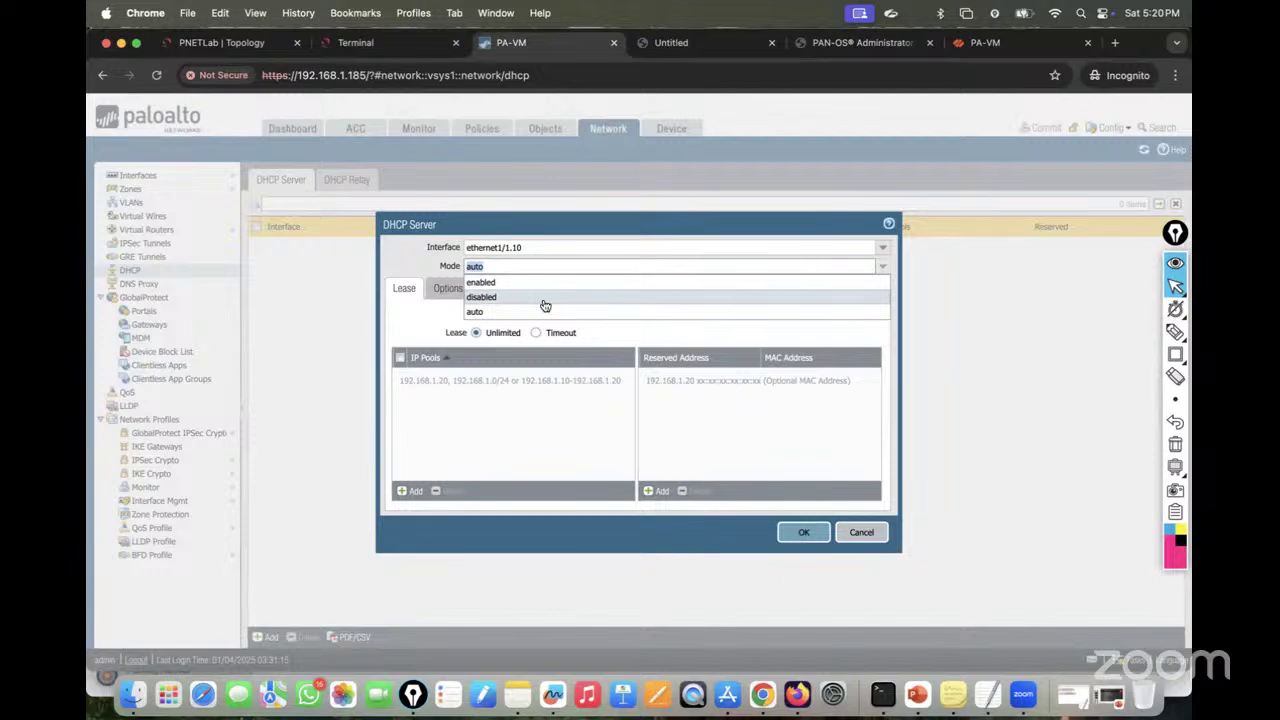
click(508, 311)
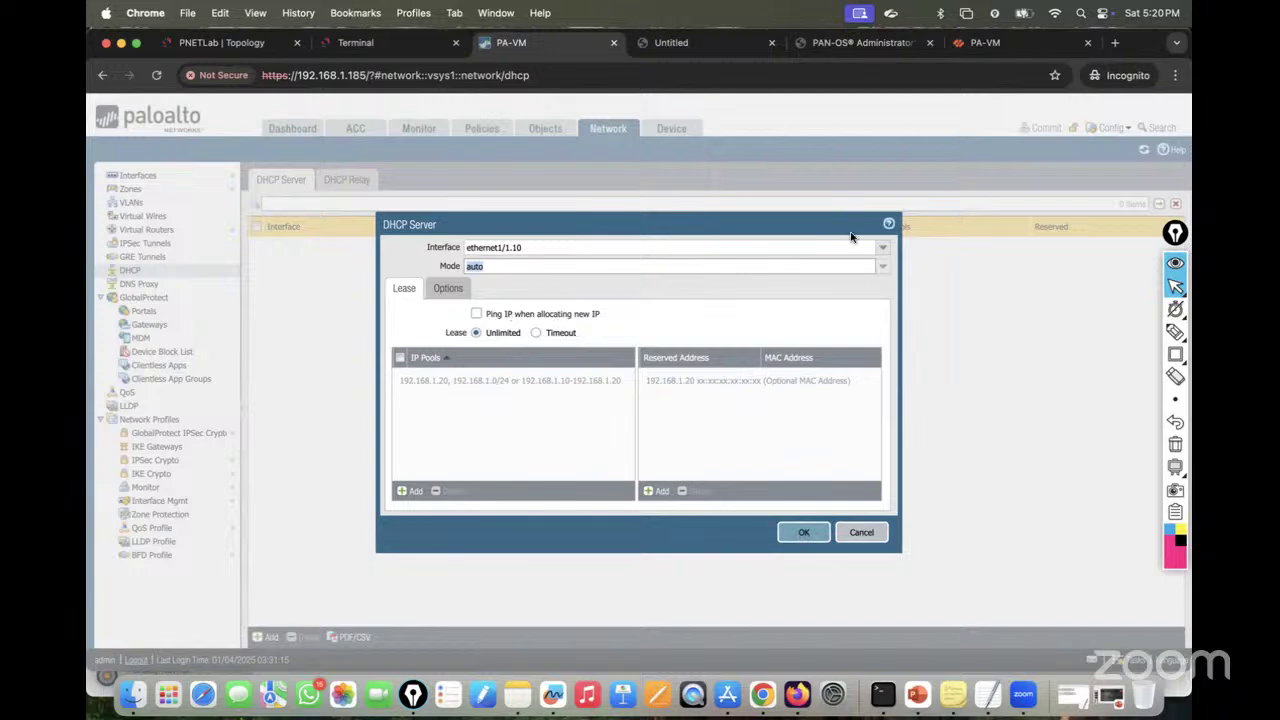
click(883, 267)
click(520, 282)
Step: Set the lease timeout to 0 days, 12 hours, 30 minutes
click(536, 333)
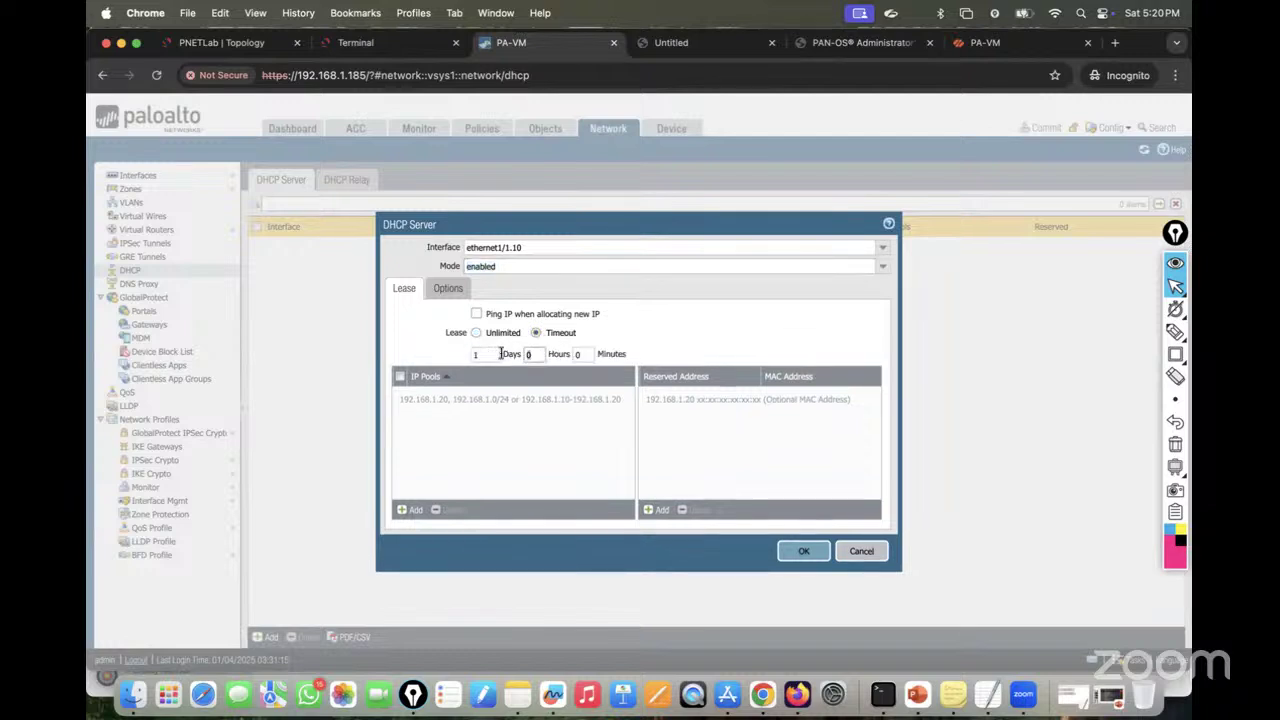
key(Tab)
text(12)
double_click(484, 355)
text(0)
key(Tab)
key(Tab)
text(30)
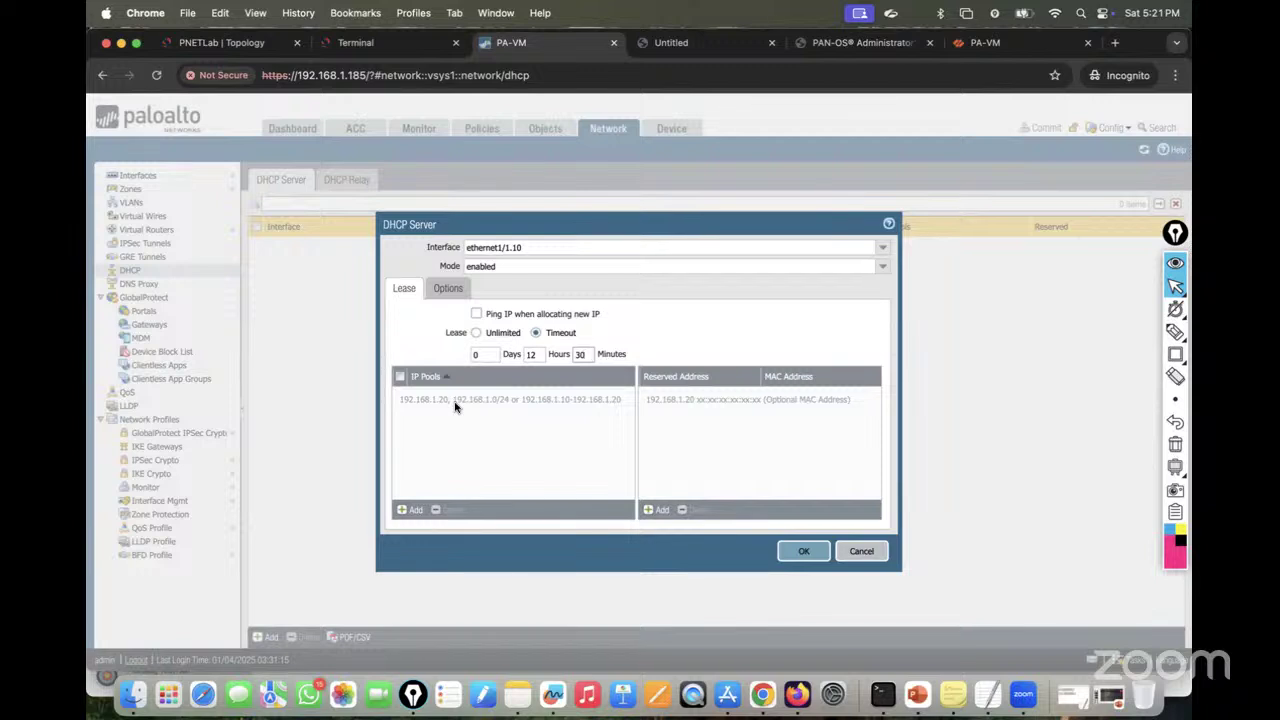
click(1175, 332)
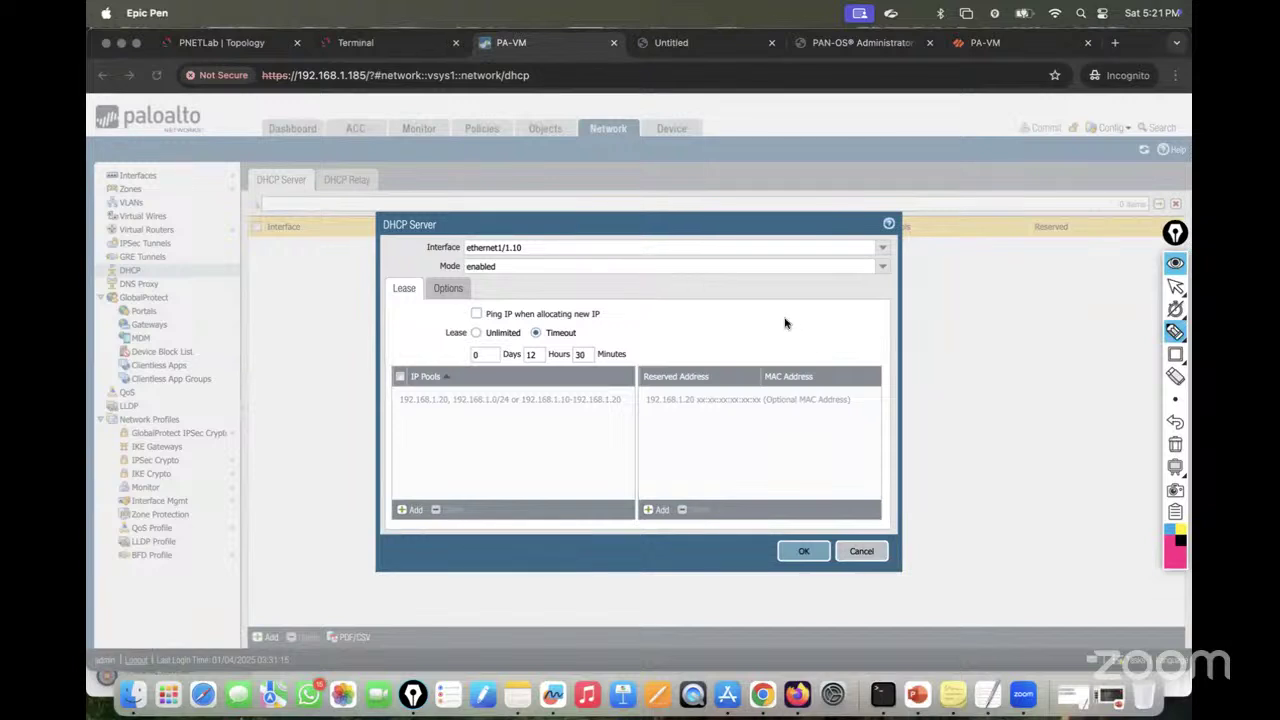
mouse_move(784, 316)
mouse_down()
mouse_move(853, 318)
mouse_move(893, 342)
mouse_move(977, 317)
mouse_move(958, 292)
mouse_up()
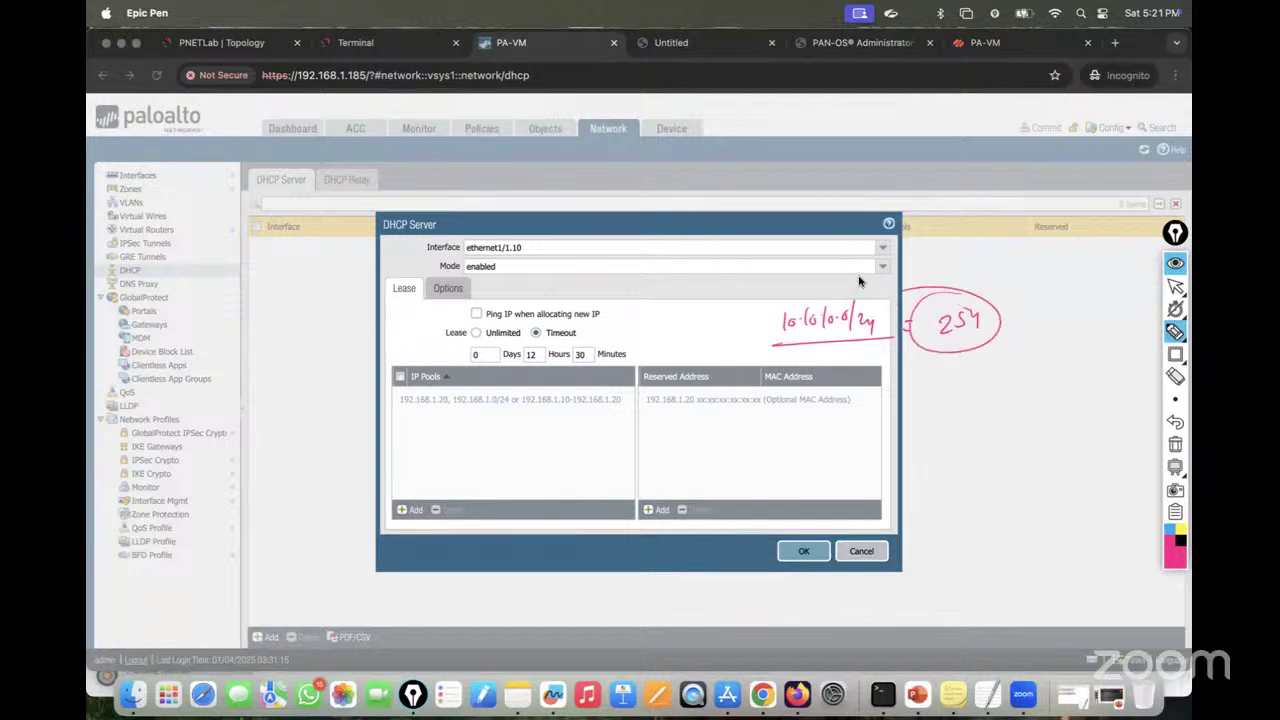
mouse_move(826, 255)
mouse_down()
mouse_move(826, 271)
mouse_move(826, 250)
mouse_up()
mouse_move(945, 260)
mouse_down()
mouse_move(990, 268)
mouse_move(948, 275)
mouse_up()
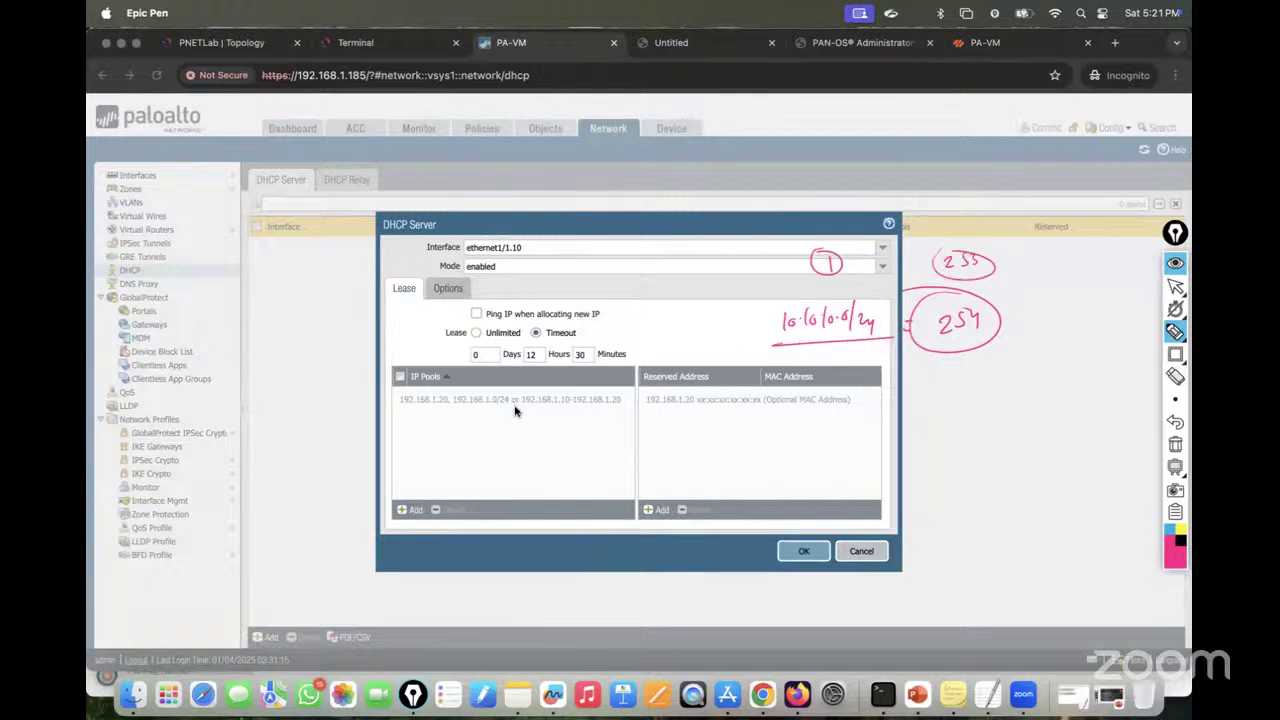
mouse_move(383, 410)
mouse_down()
mouse_move(510, 408)
mouse_move(445, 408)
mouse_up()
mouse_move(601, 404)
mouse_down()
mouse_move(600, 422)
mouse_move(606, 413)
mouse_up()
drag(611, 418, 694, 420)
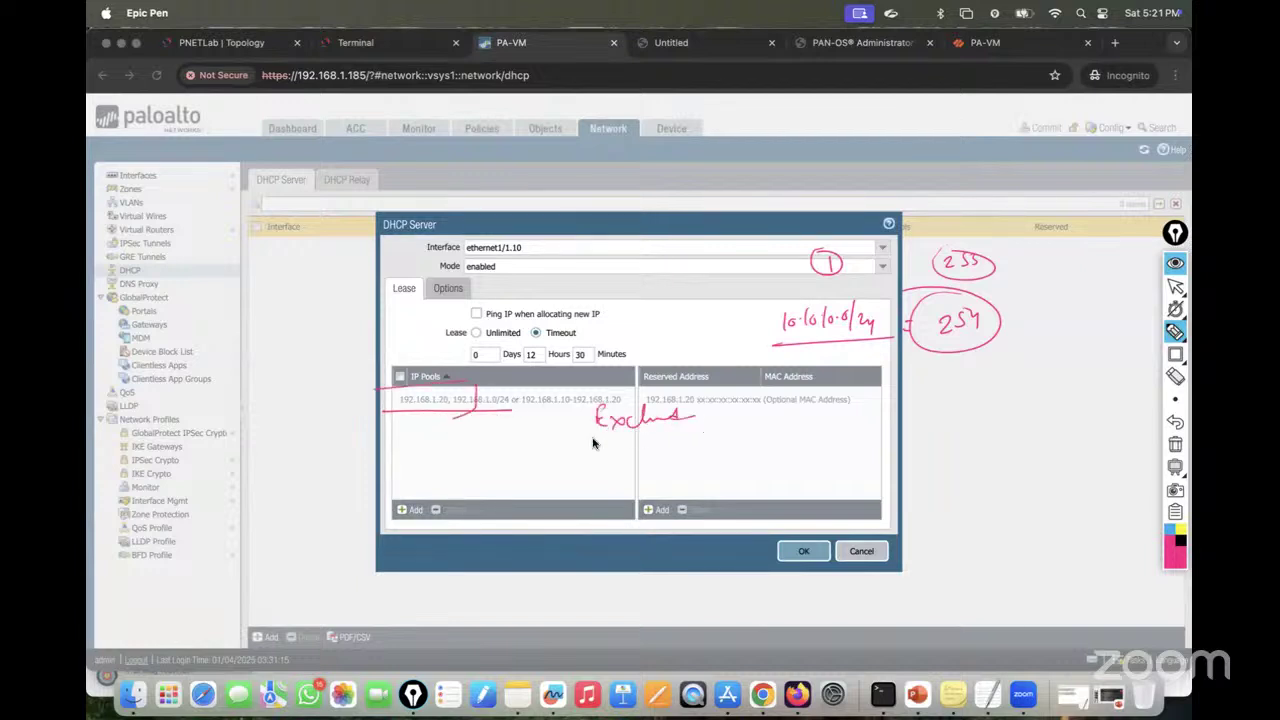
drag(572, 447, 745, 424)
click(1175, 444)
Step: Add the IP pool 10.10.10.101-10.10.10.254 to the ethernet1/1.10 DHCP server
click(1175, 287)
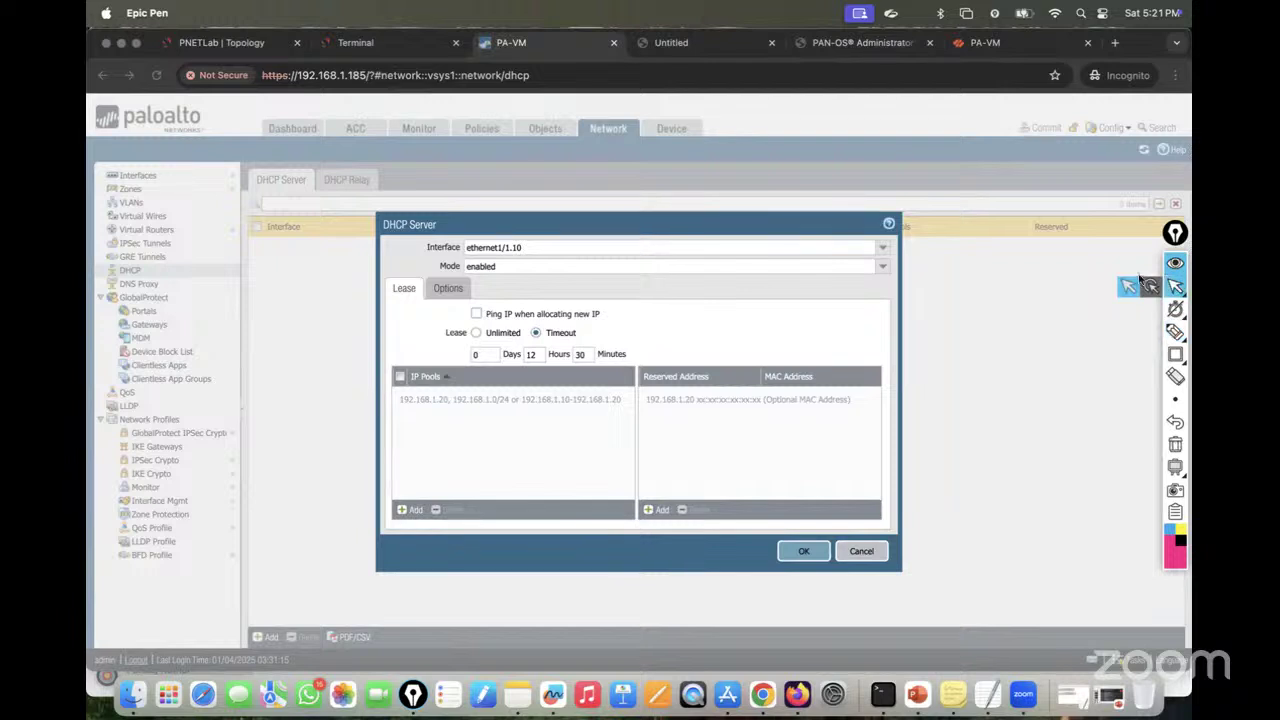
click(416, 510)
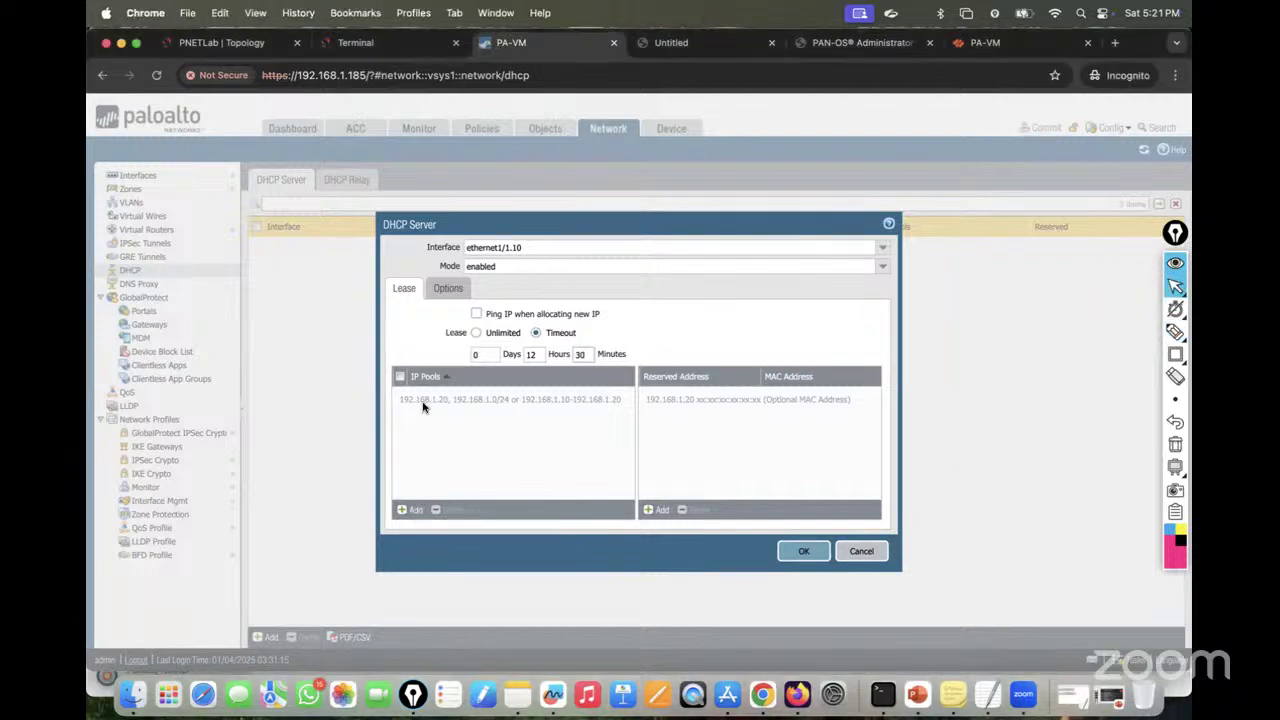
click(408, 510)
text(10)
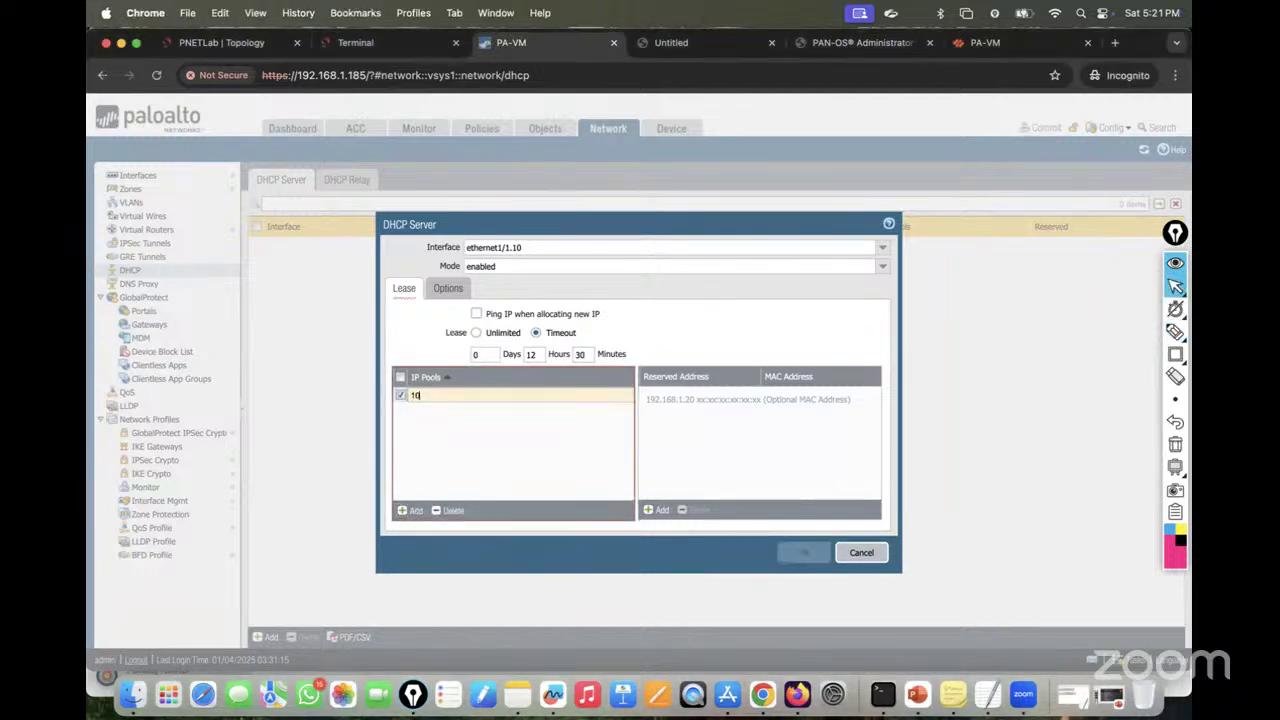
text(.10.10.10)
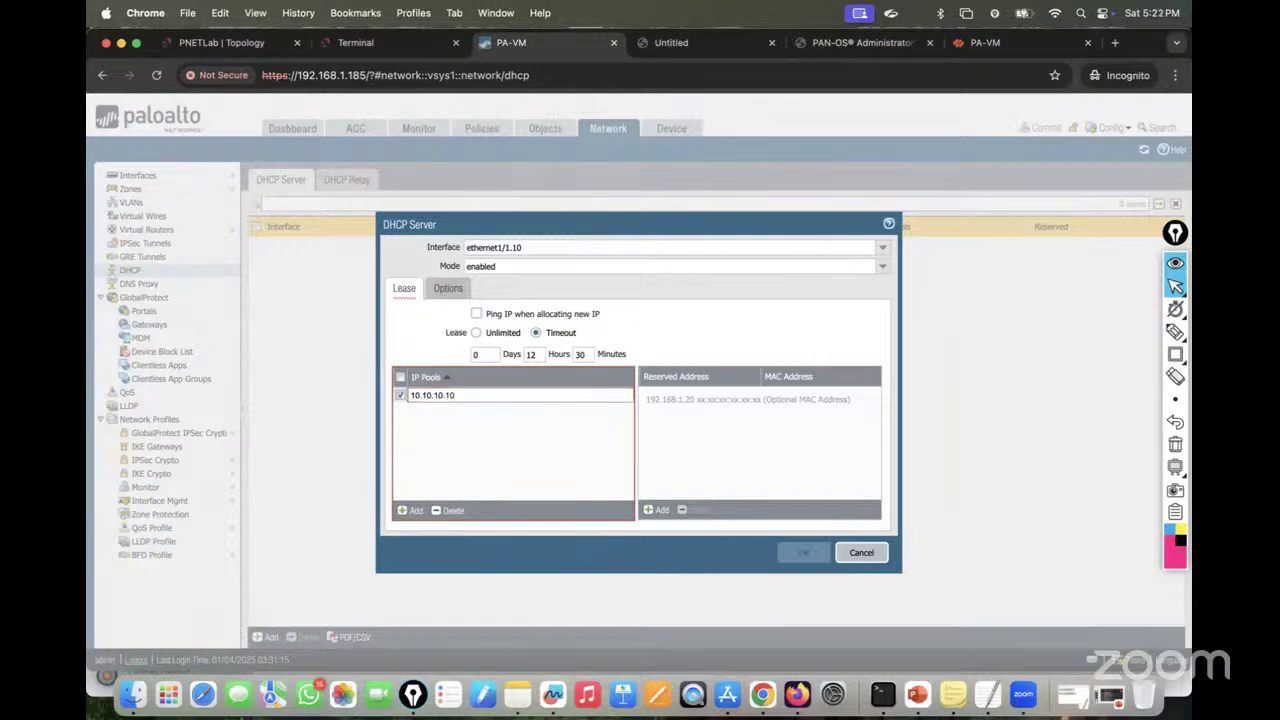
text(1-10.10.10.2)
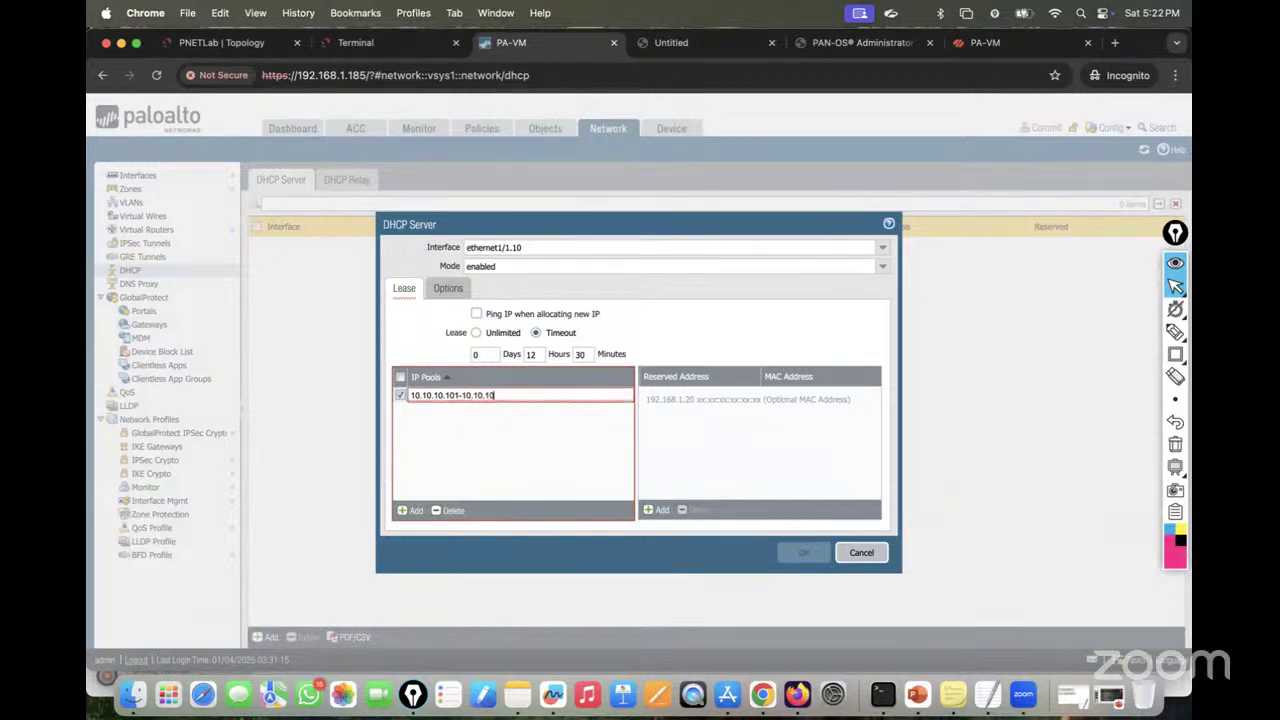
text(54)
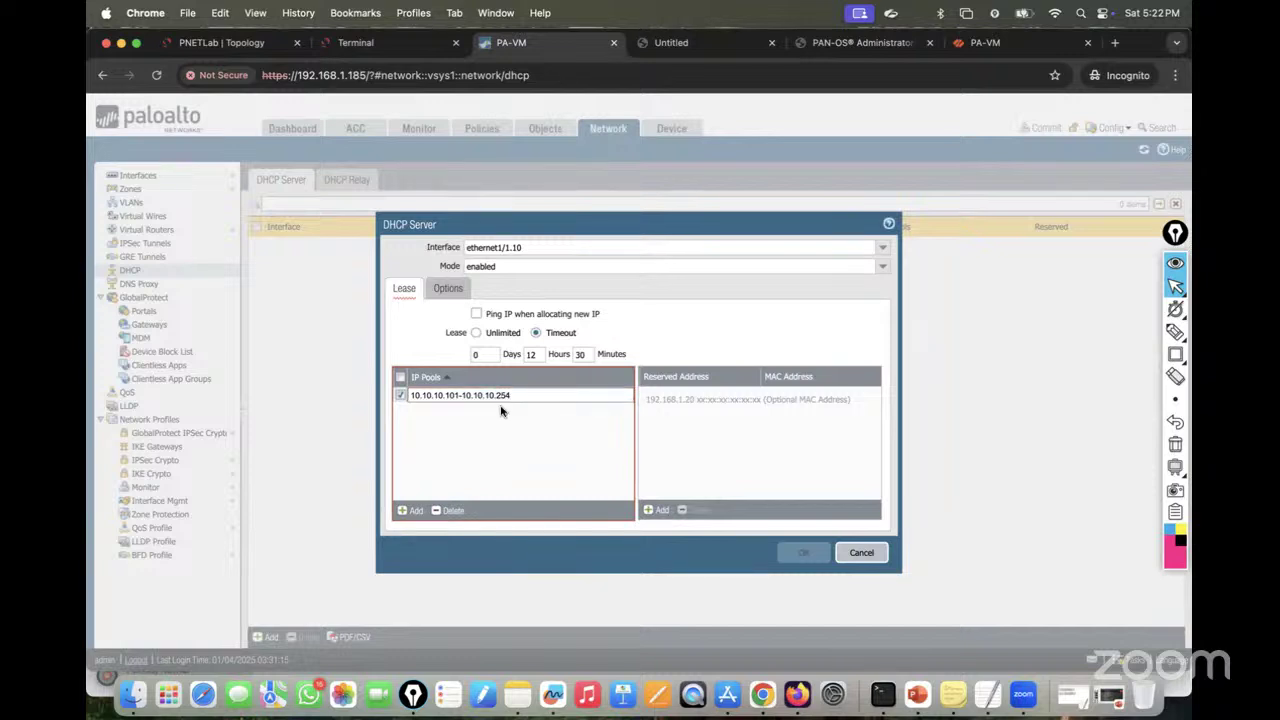
click(494, 420)
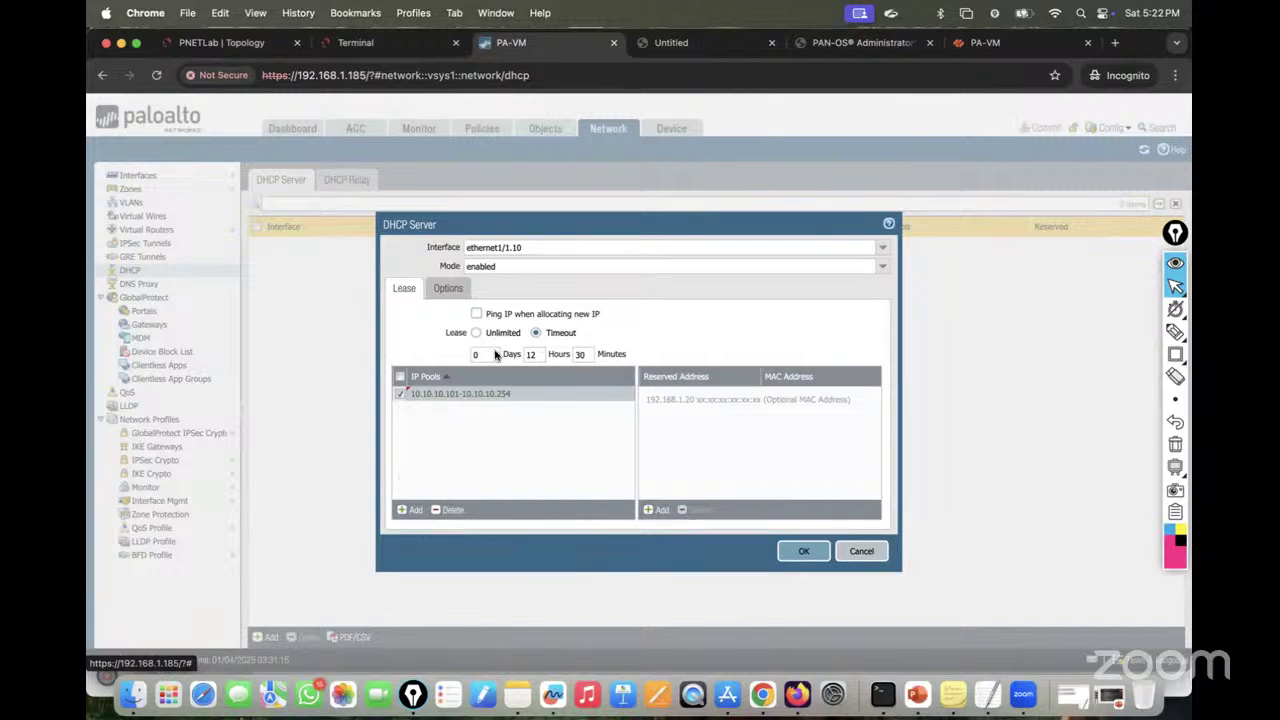
Step: In Options, enter gateway 10.10.10.1 and subnet mask 255.255.255.0
click(446, 289)
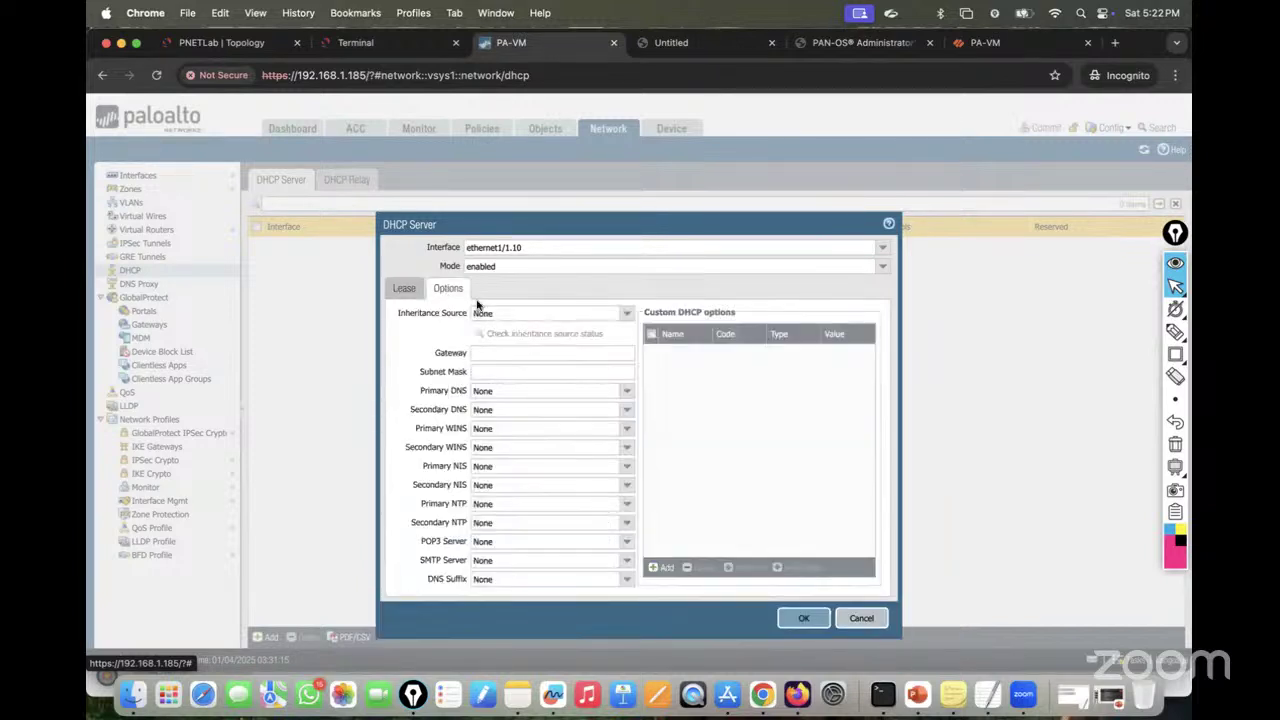
click(492, 353)
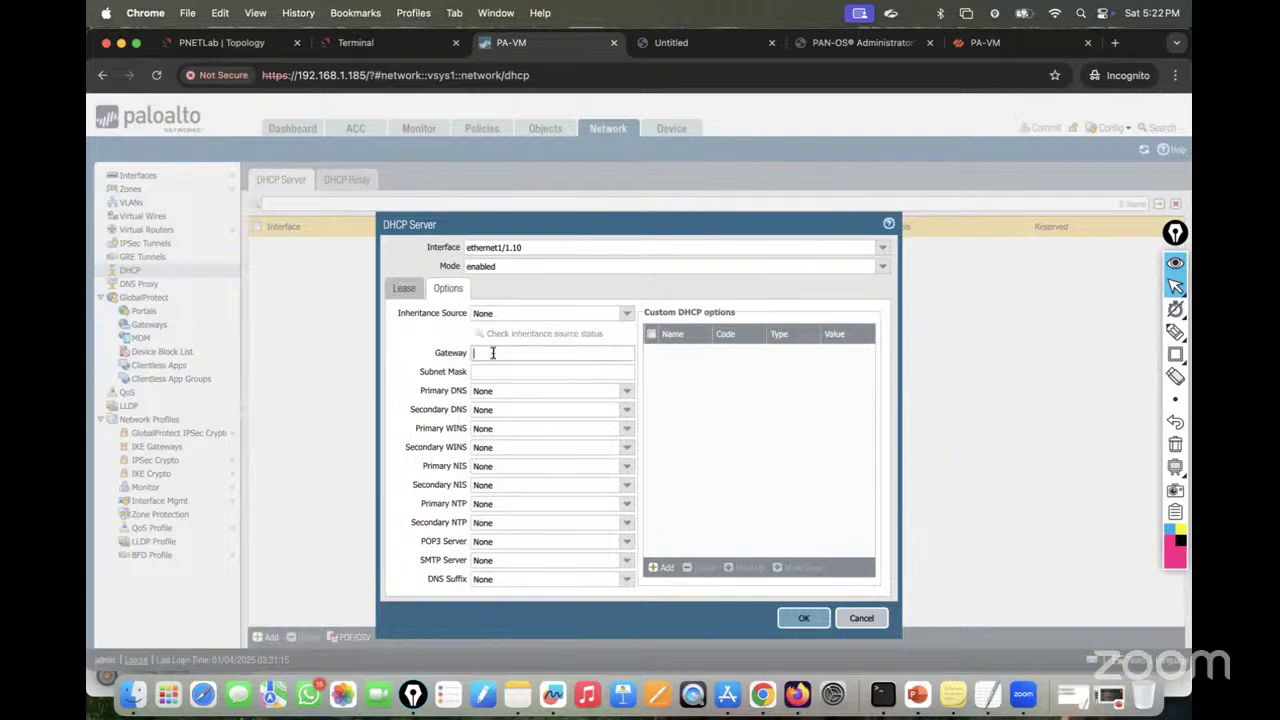
text(10.1)
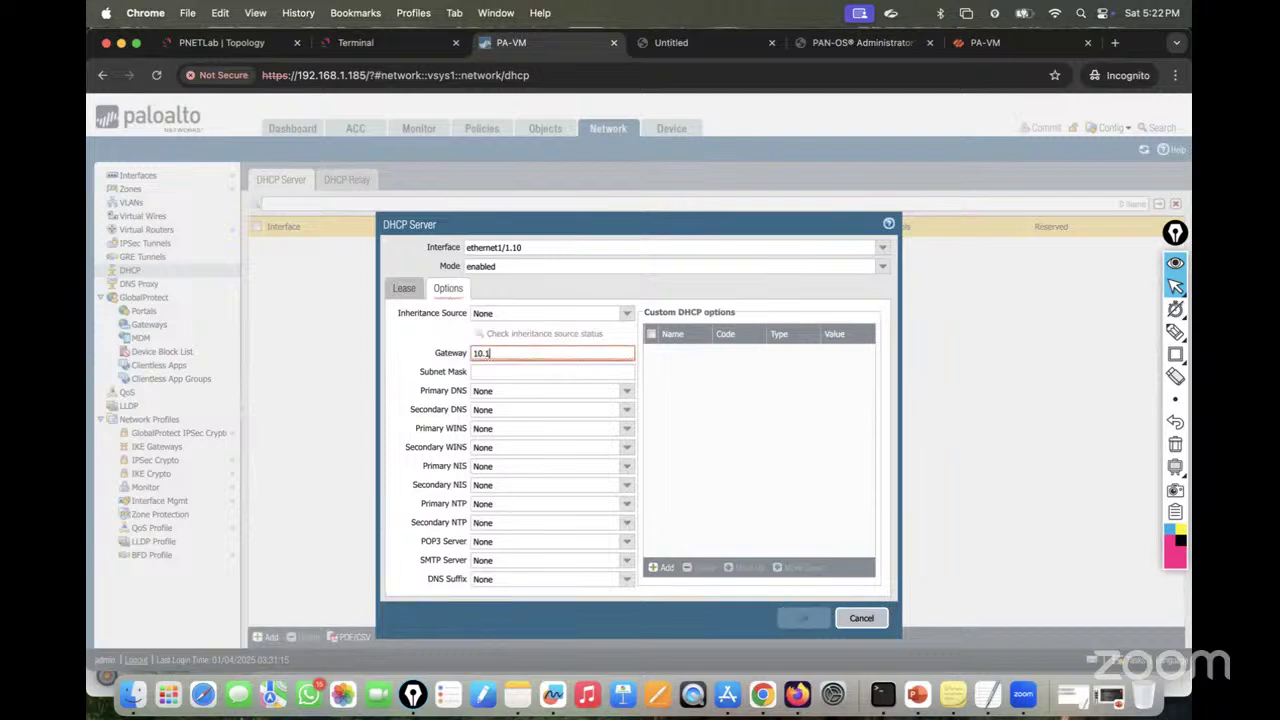
text(0.10.1)
click(483, 371)
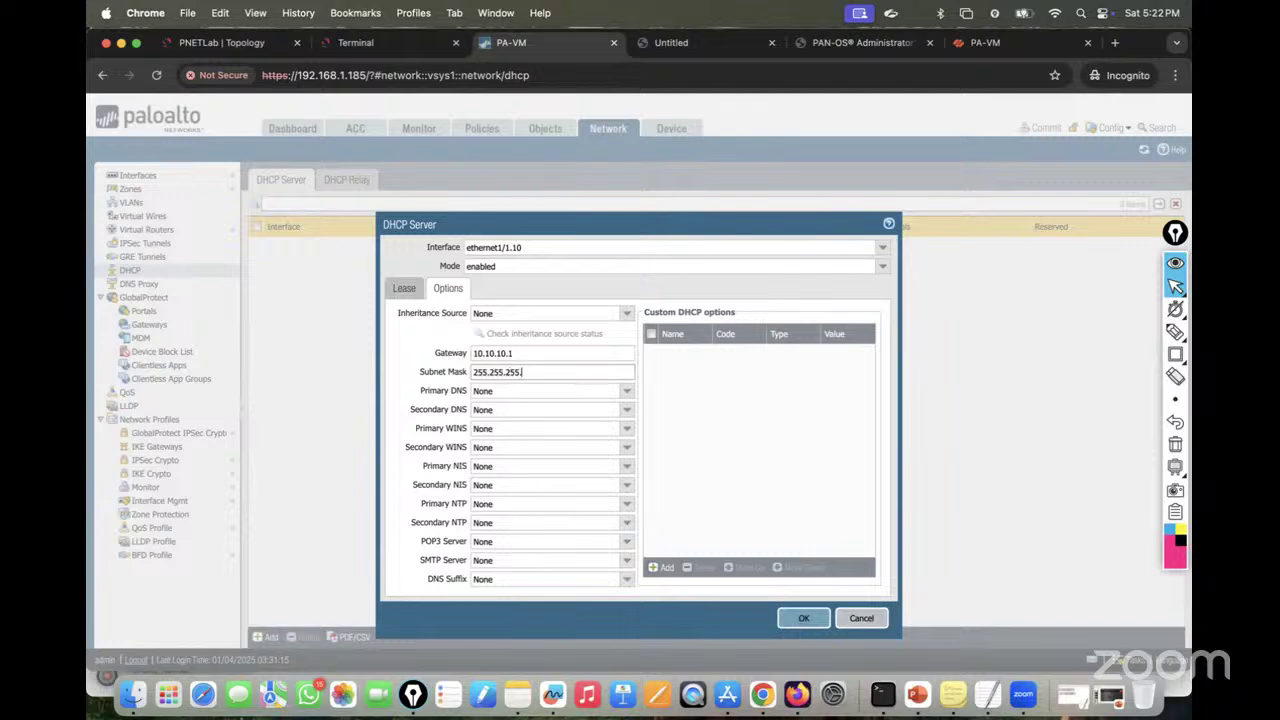
key(Tab)
key(Tab)
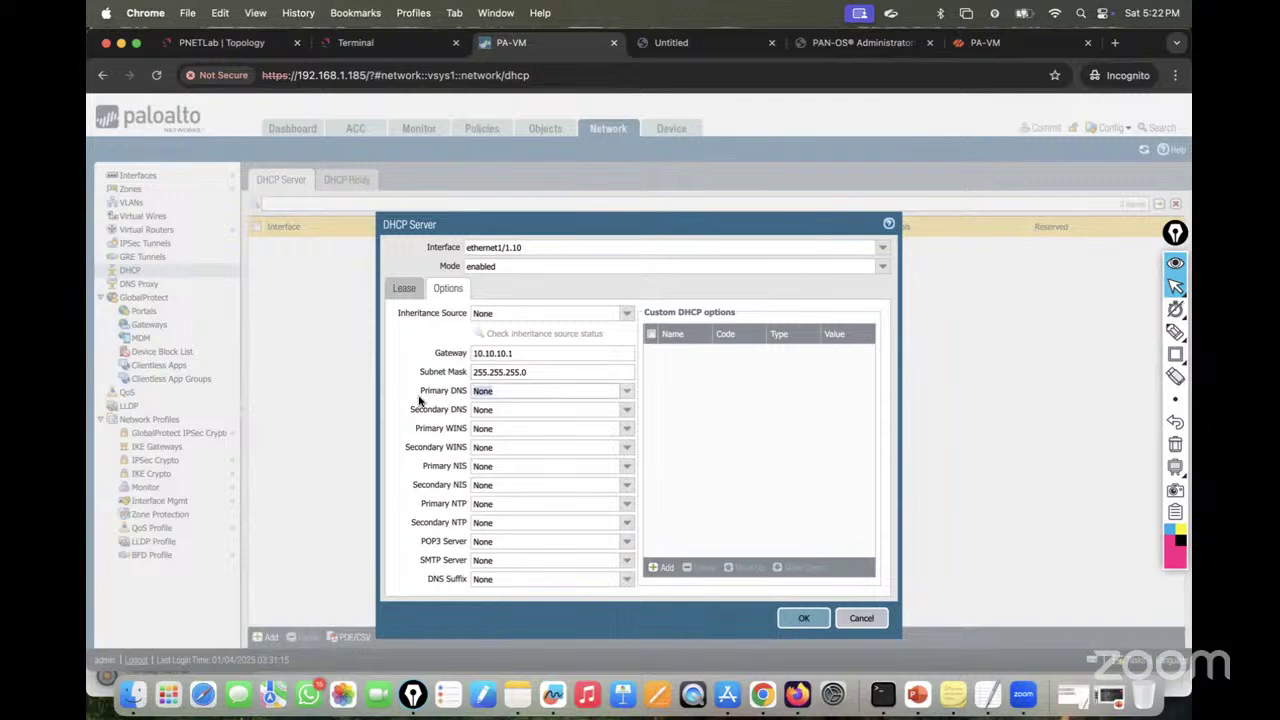
Step: Leave the primary DNS as None and save the ethernet1/1.10 DHCP server
click(627, 391)
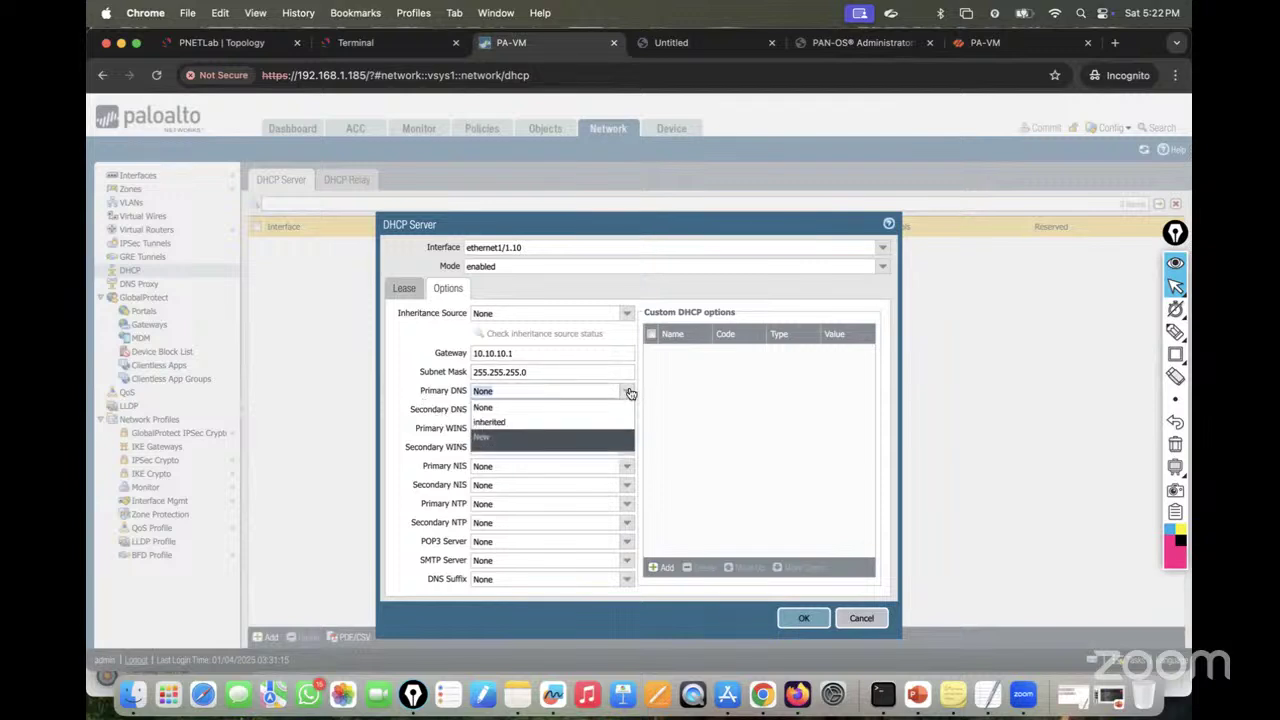
click(520, 421)
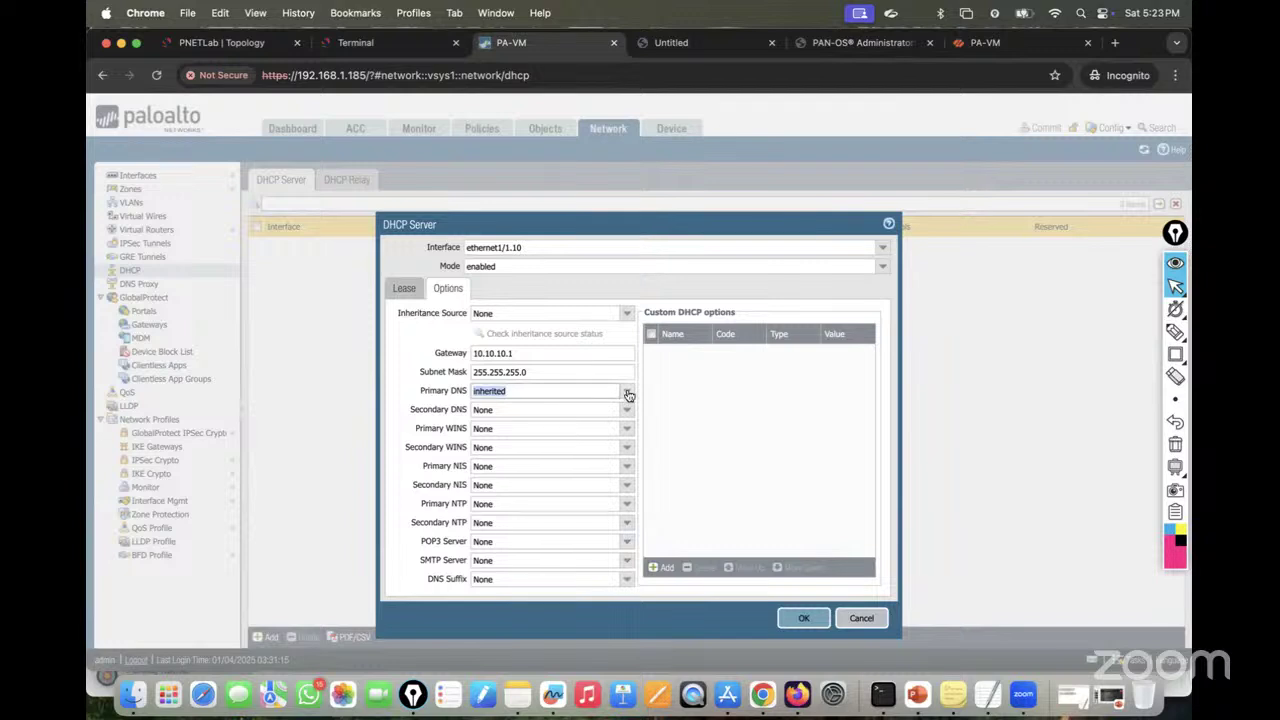
click(627, 391)
click(530, 409)
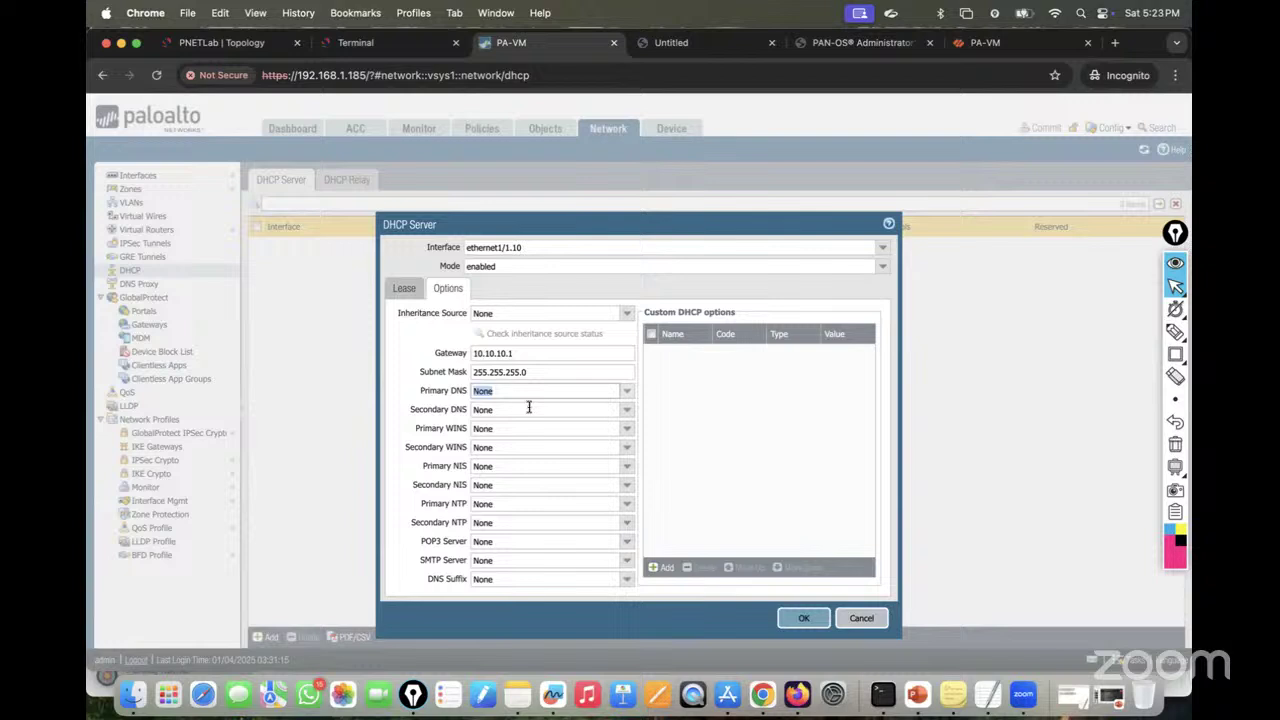
click(626, 392)
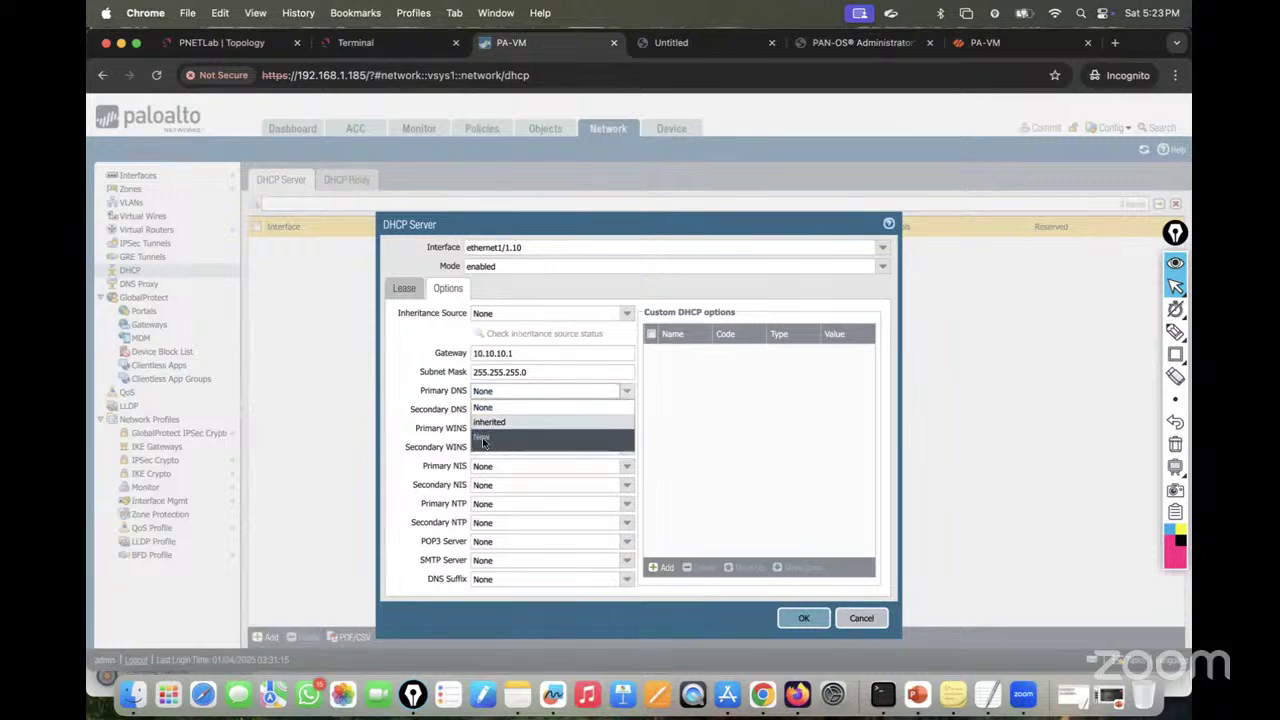
click(490, 423)
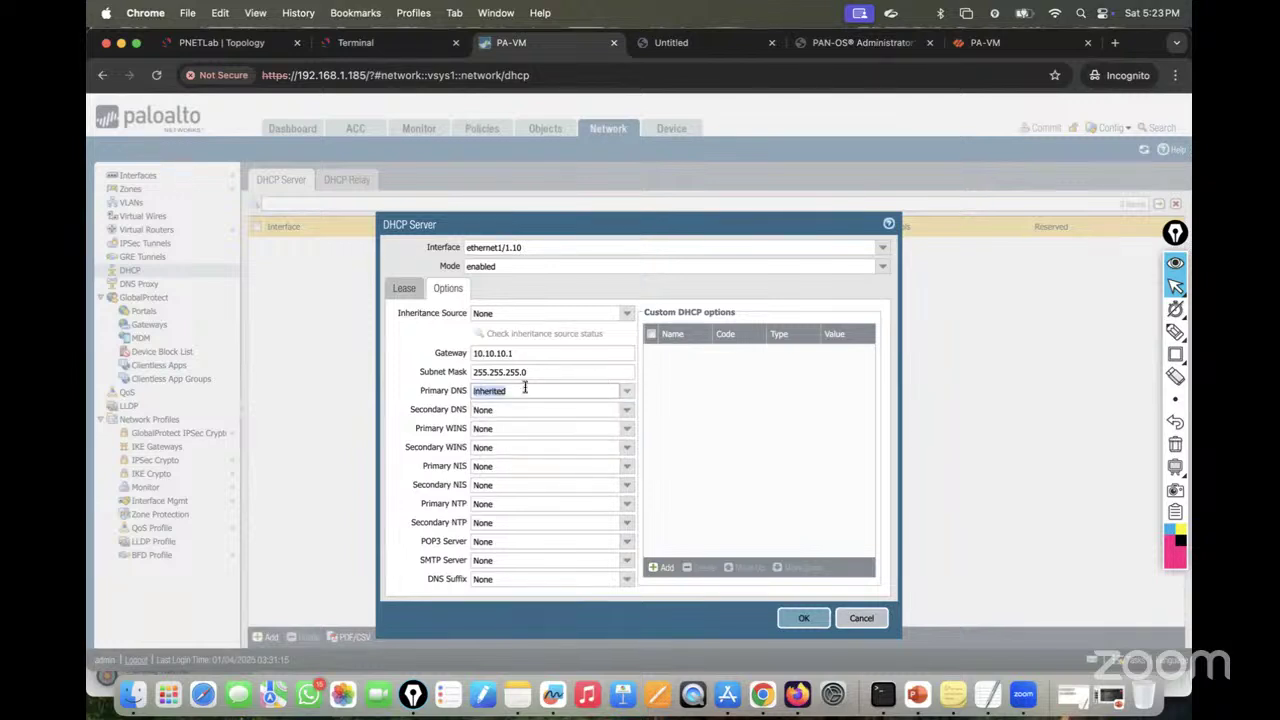
click(627, 391)
click(505, 408)
click(802, 618)
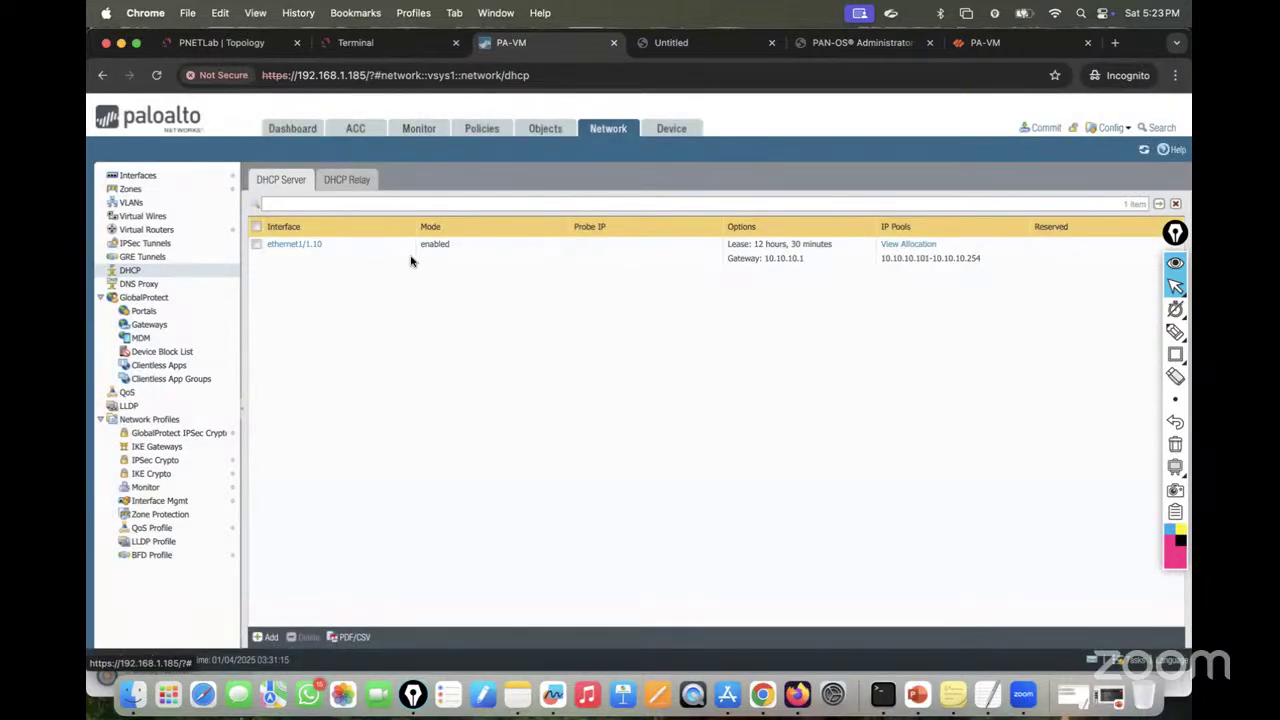
Step: Add a DHCP server on ethernet1/1.20, mode enabled, lease timeout 0 days 12 hours 30 minutes
click(266, 637)
click(884, 248)
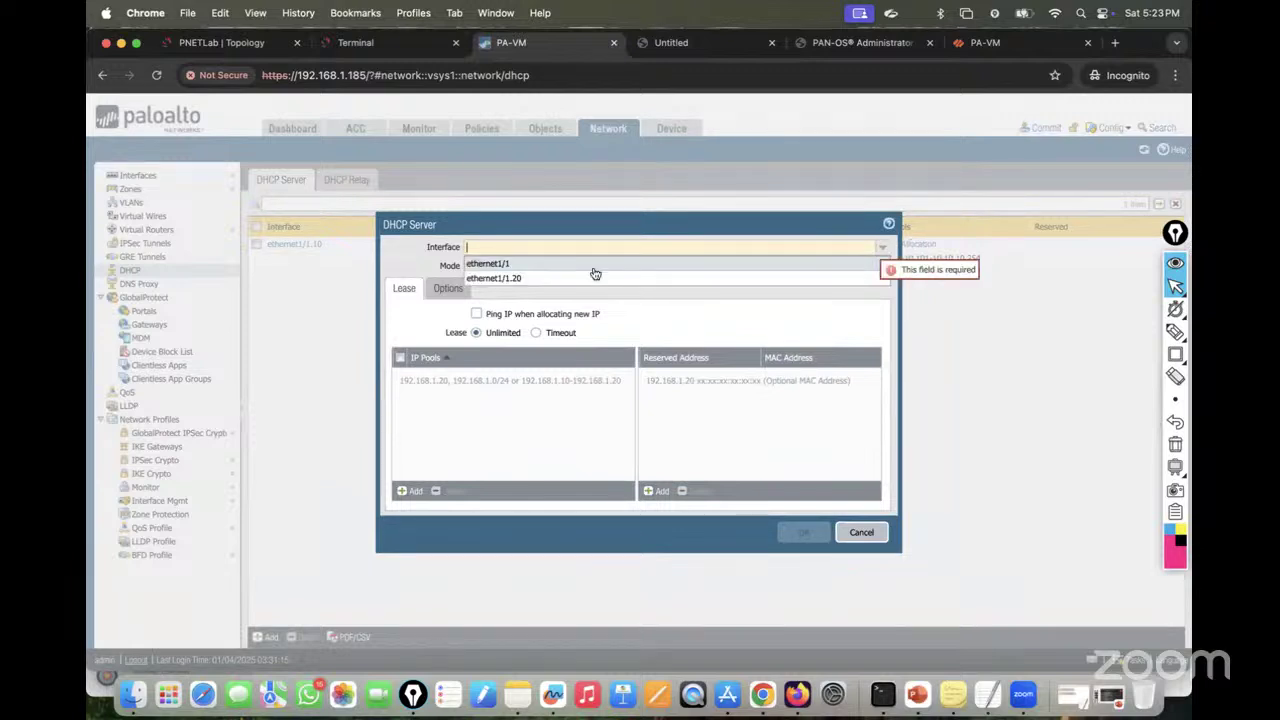
click(585, 278)
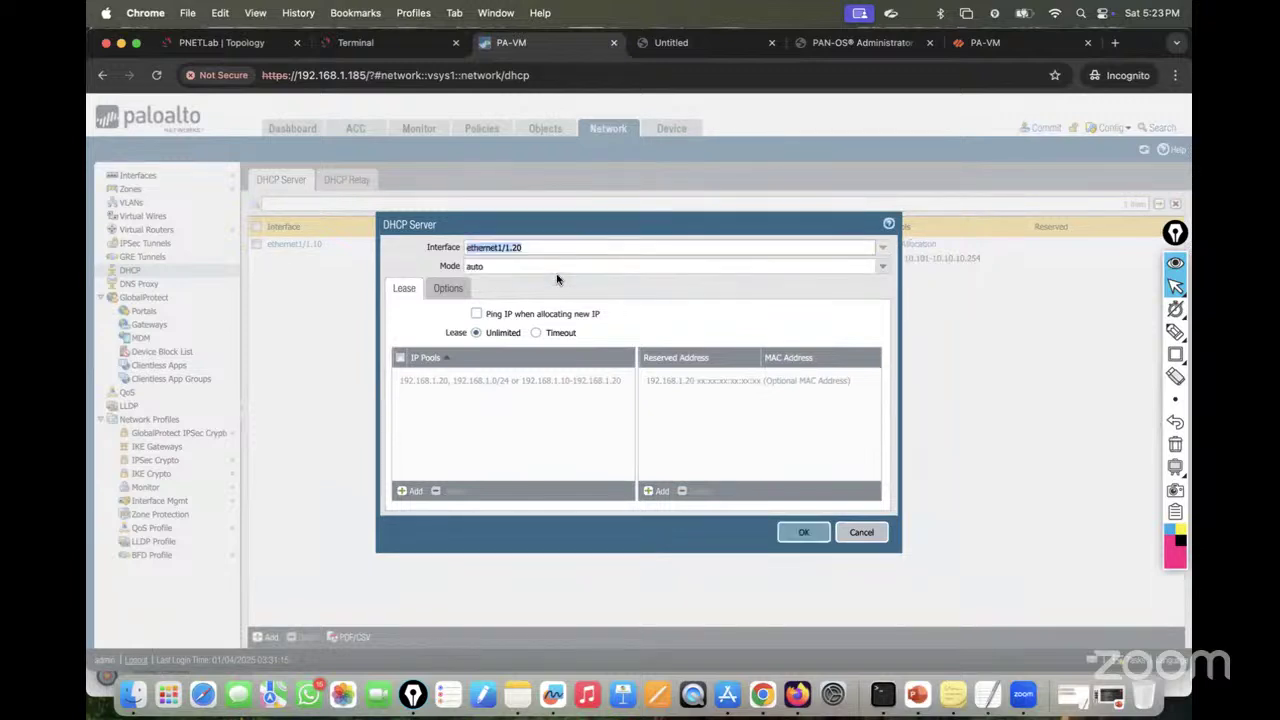
click(881, 267)
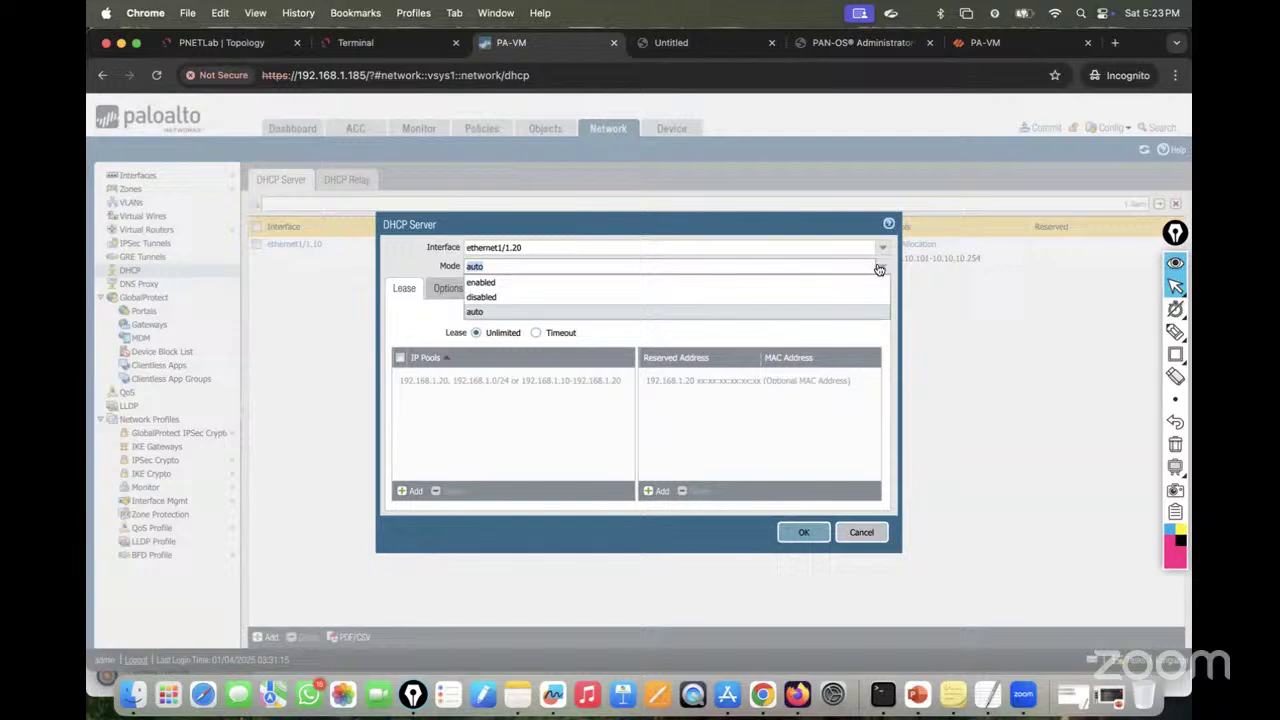
click(531, 283)
click(536, 332)
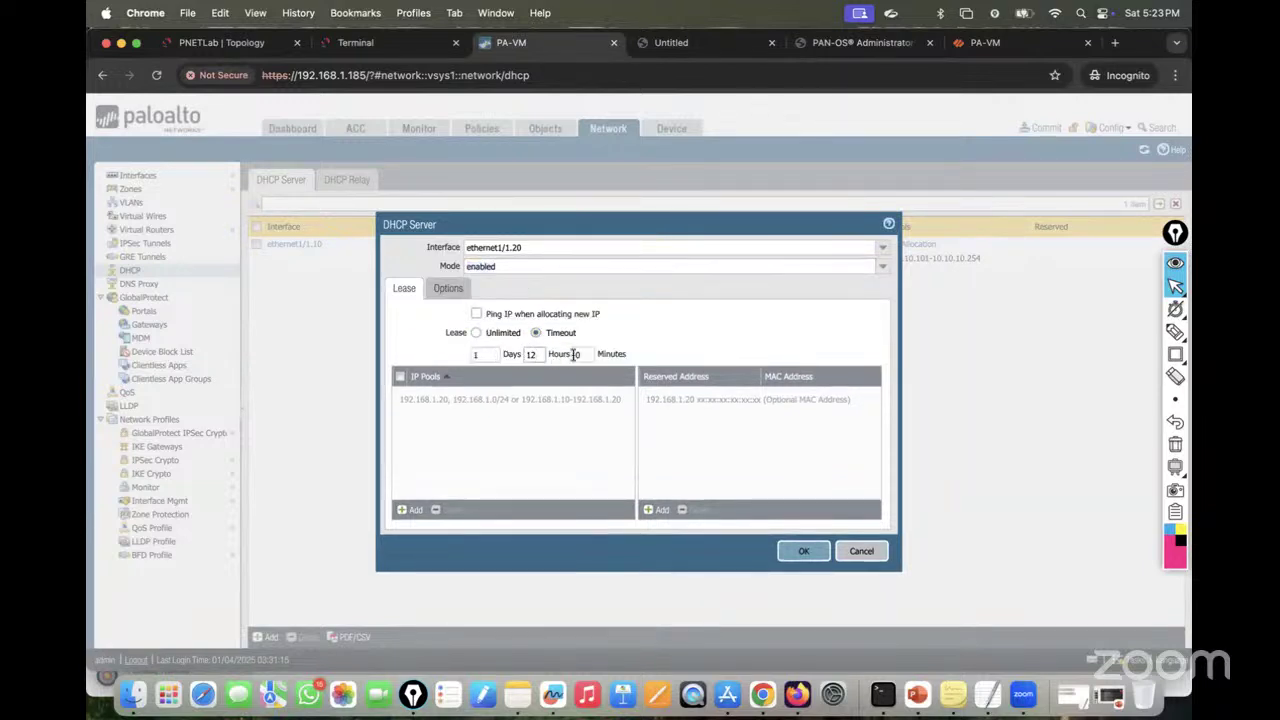
click(576, 354)
double_click(487, 354)
text(0)
Step: Give it pool 20.20.20.201-20.20.20.254, gateway 20.20.20.1 and mask 255.255.255.0, then save
click(410, 510)
text(20.2)
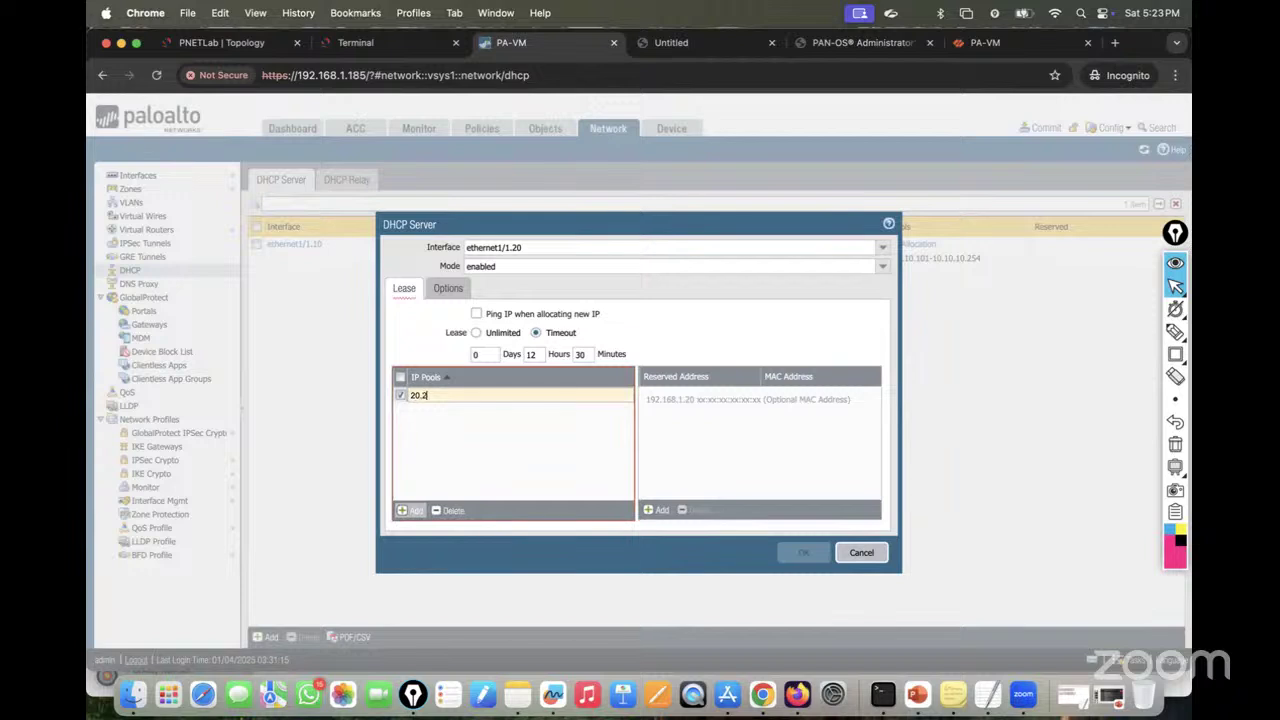
text(0.20.20)
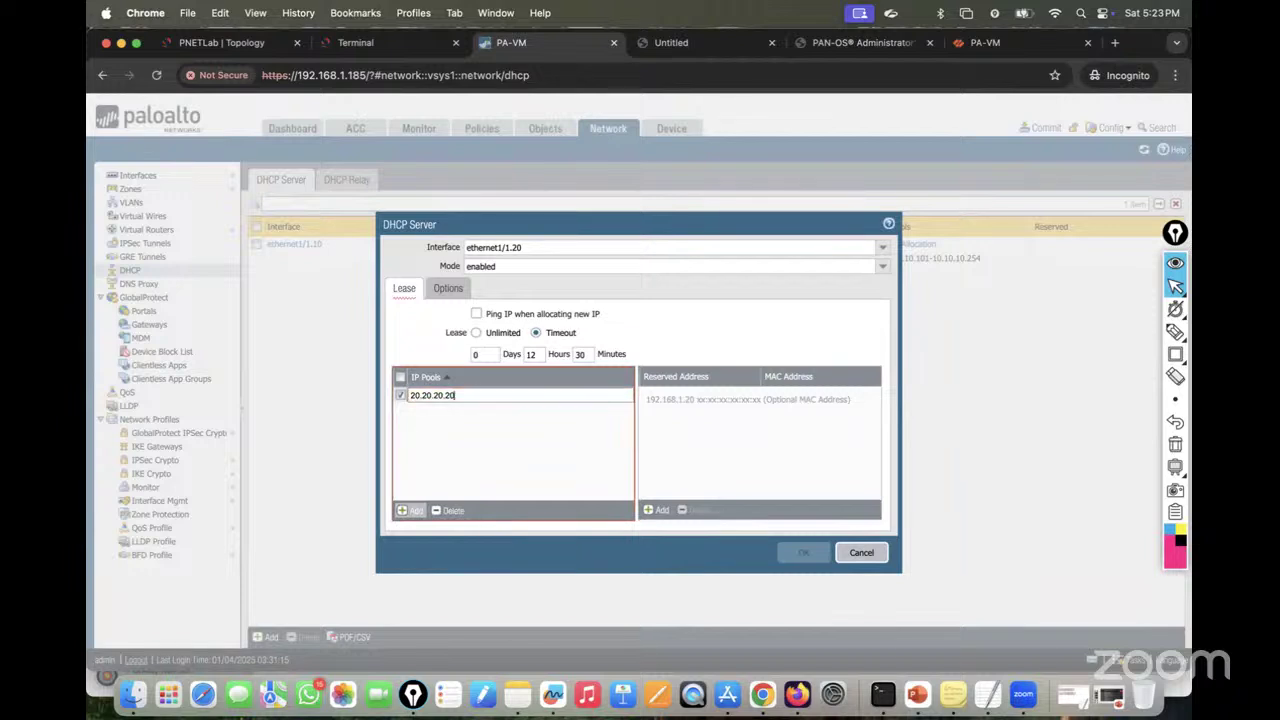
text(1-20.2)
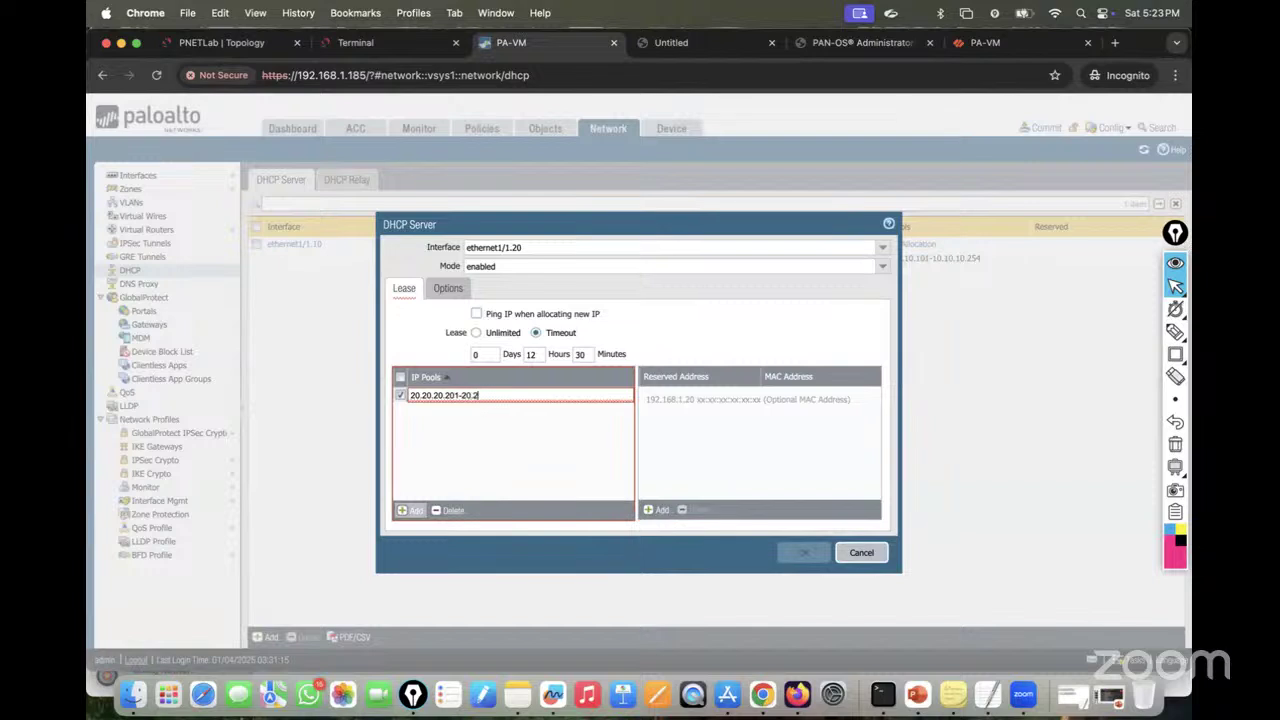
text(0.20.254)
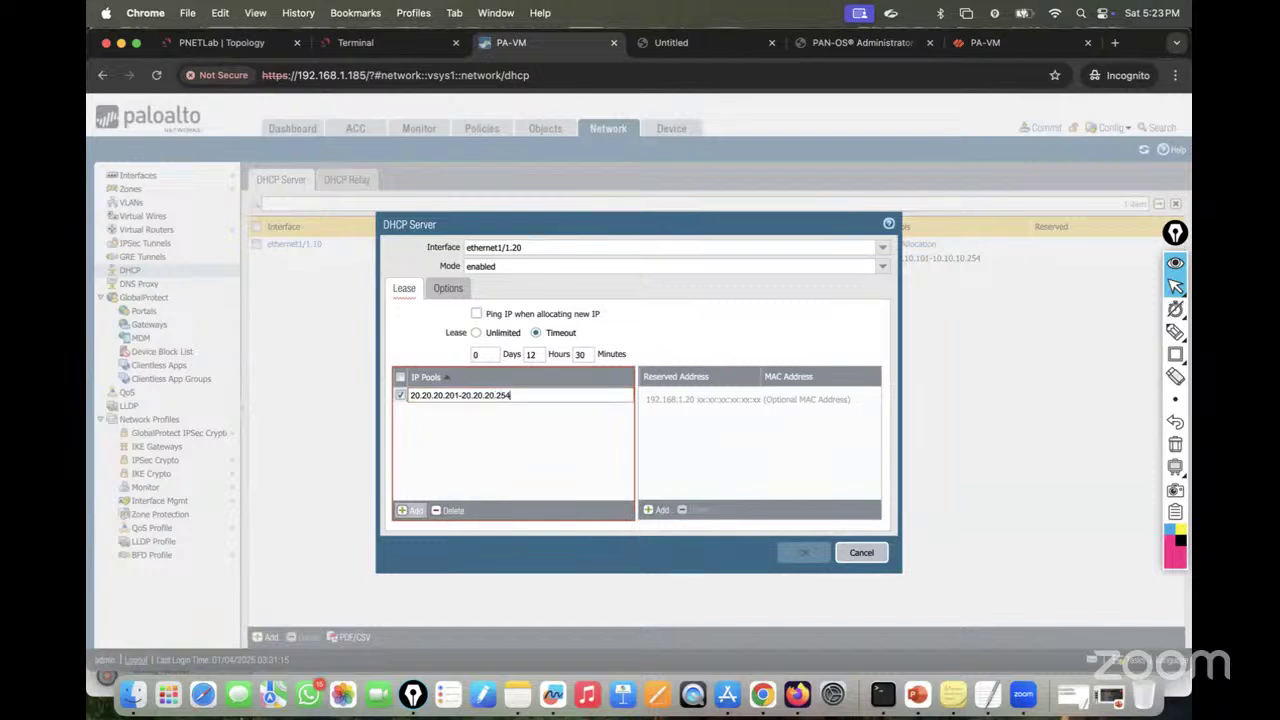
click(486, 428)
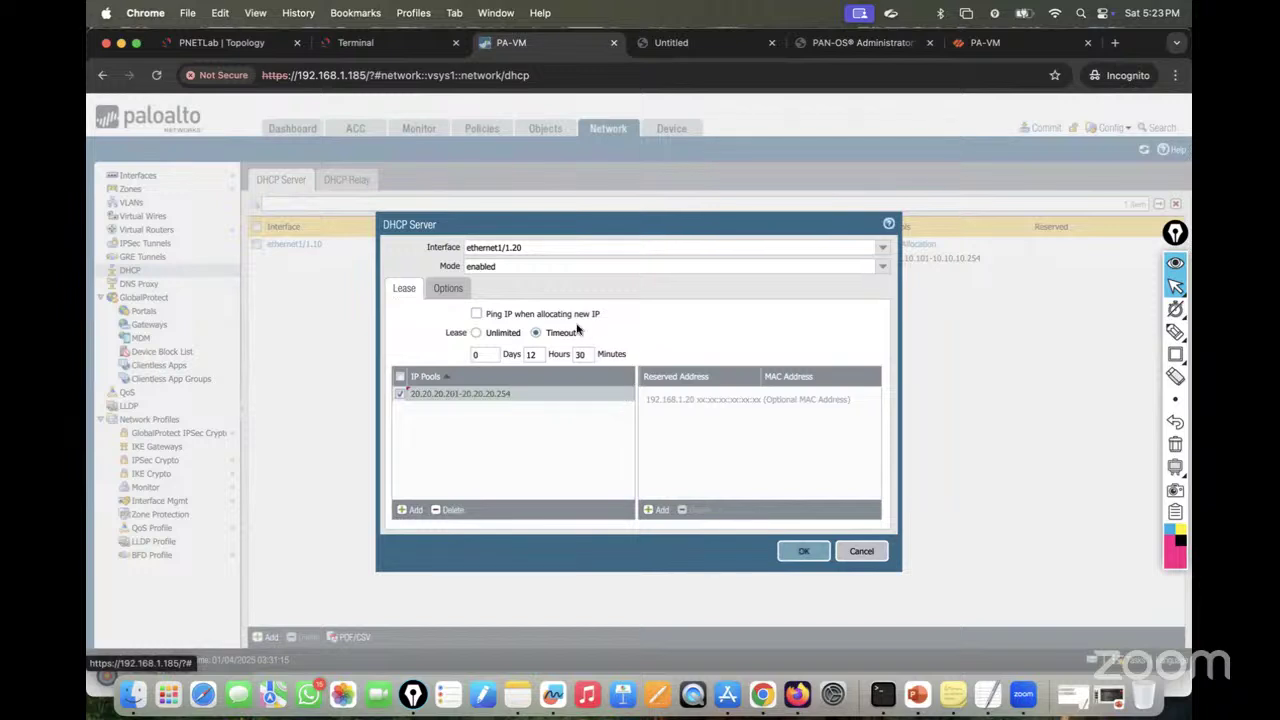
click(448, 288)
click(508, 354)
text(20)
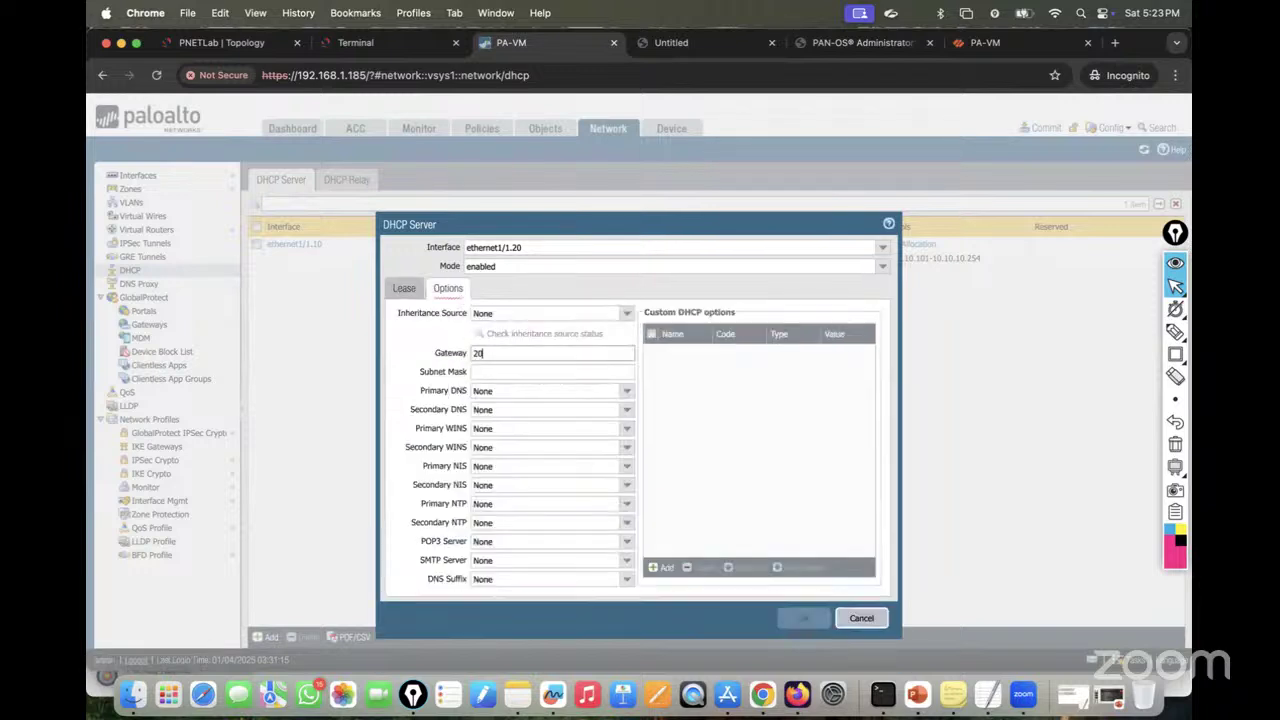
text(.20.20.1)
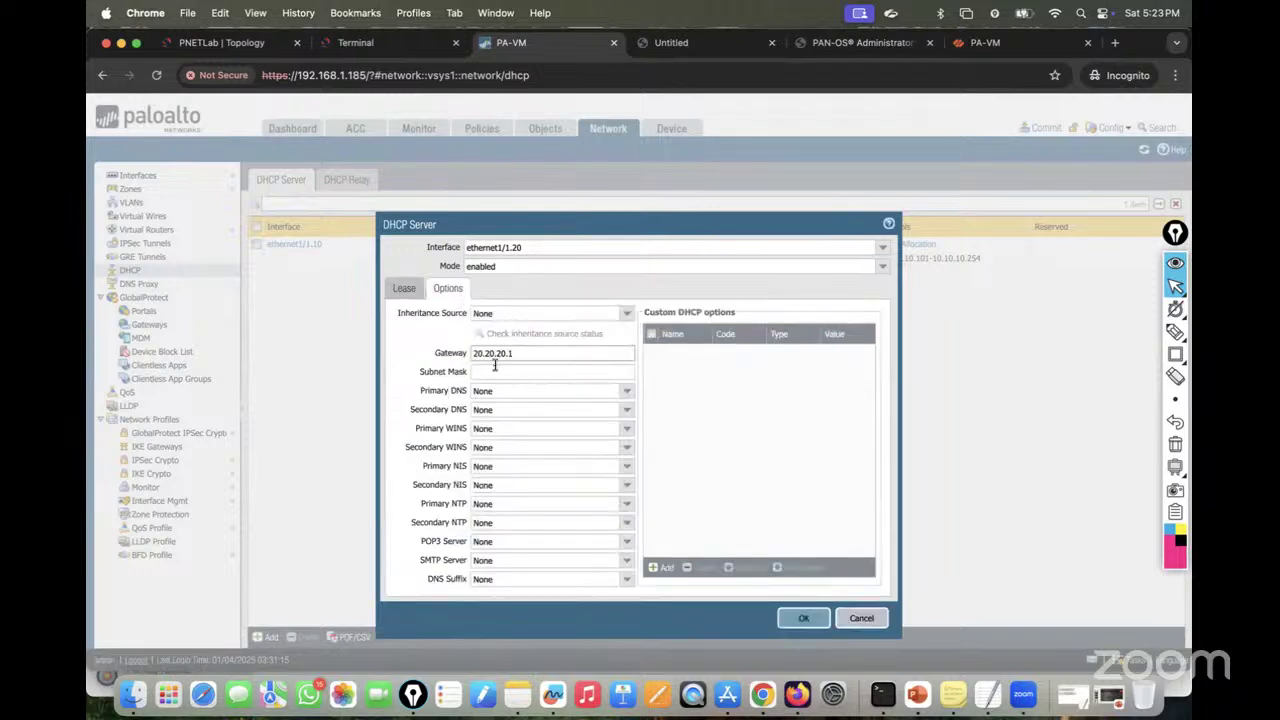
click(489, 373)
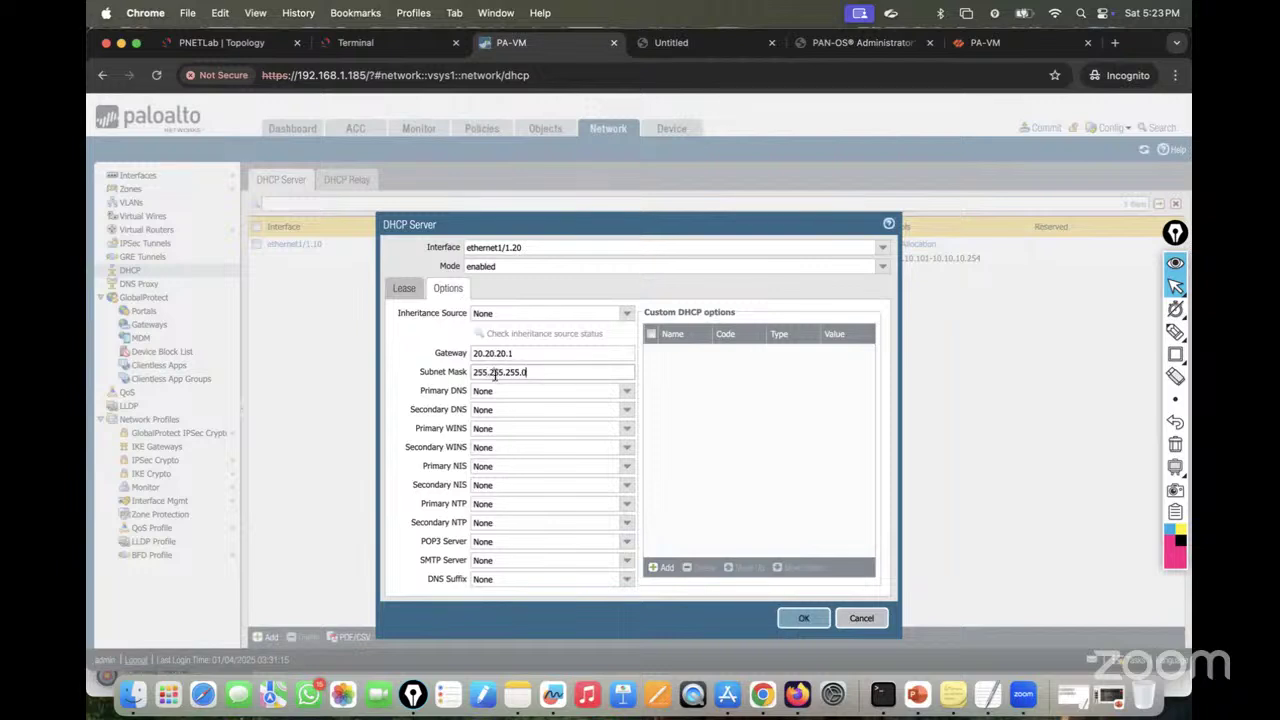
click(800, 618)
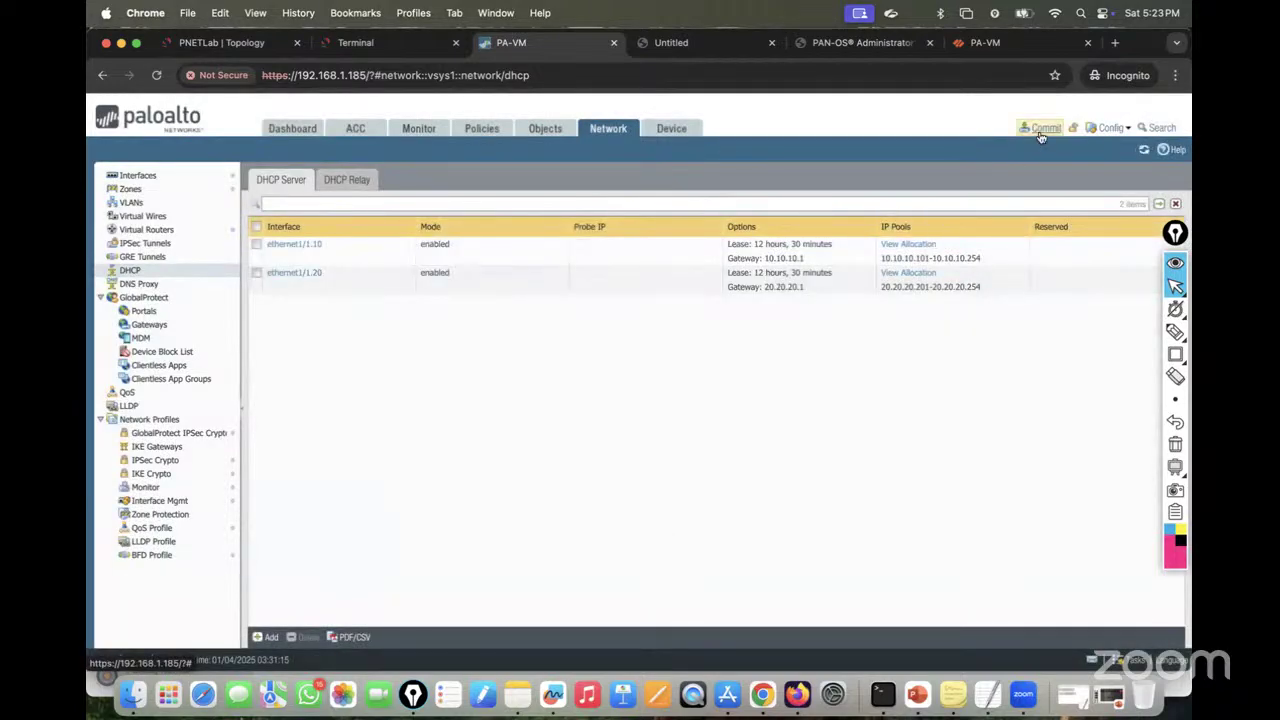
Step: Commit the configuration with both DHCP servers and close the successful commit report
click(1041, 133)
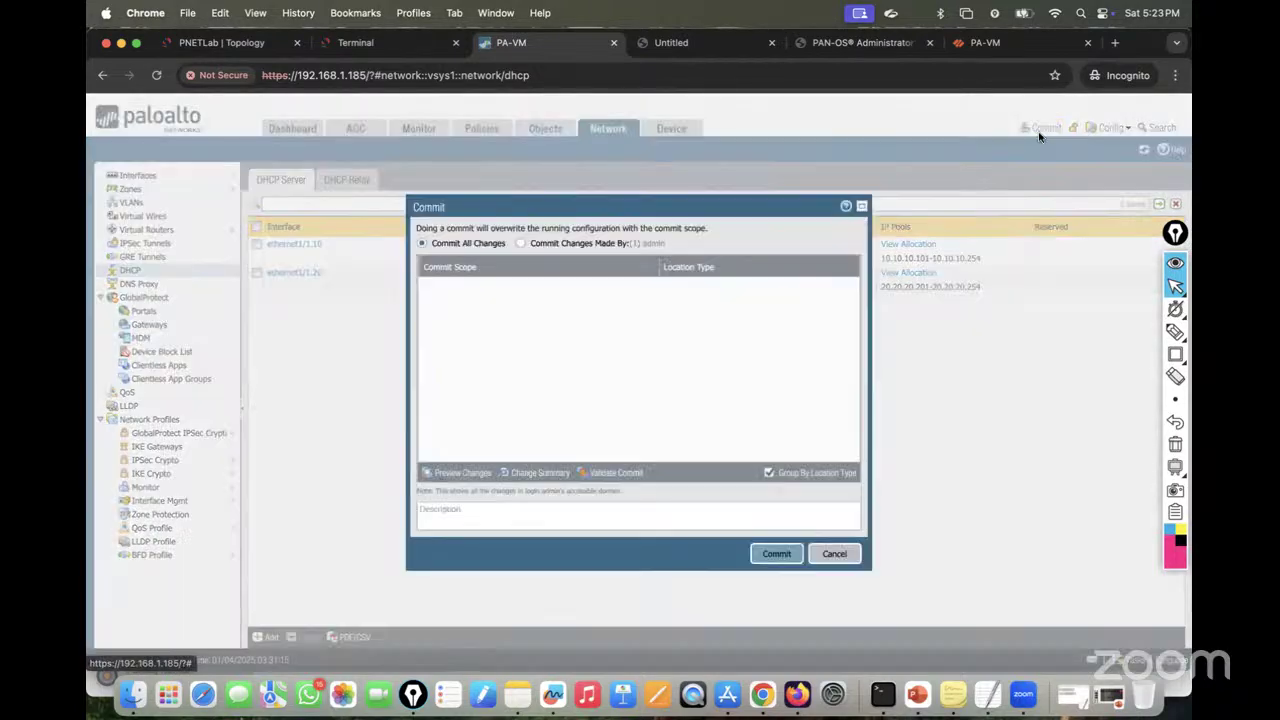
click(762, 557)
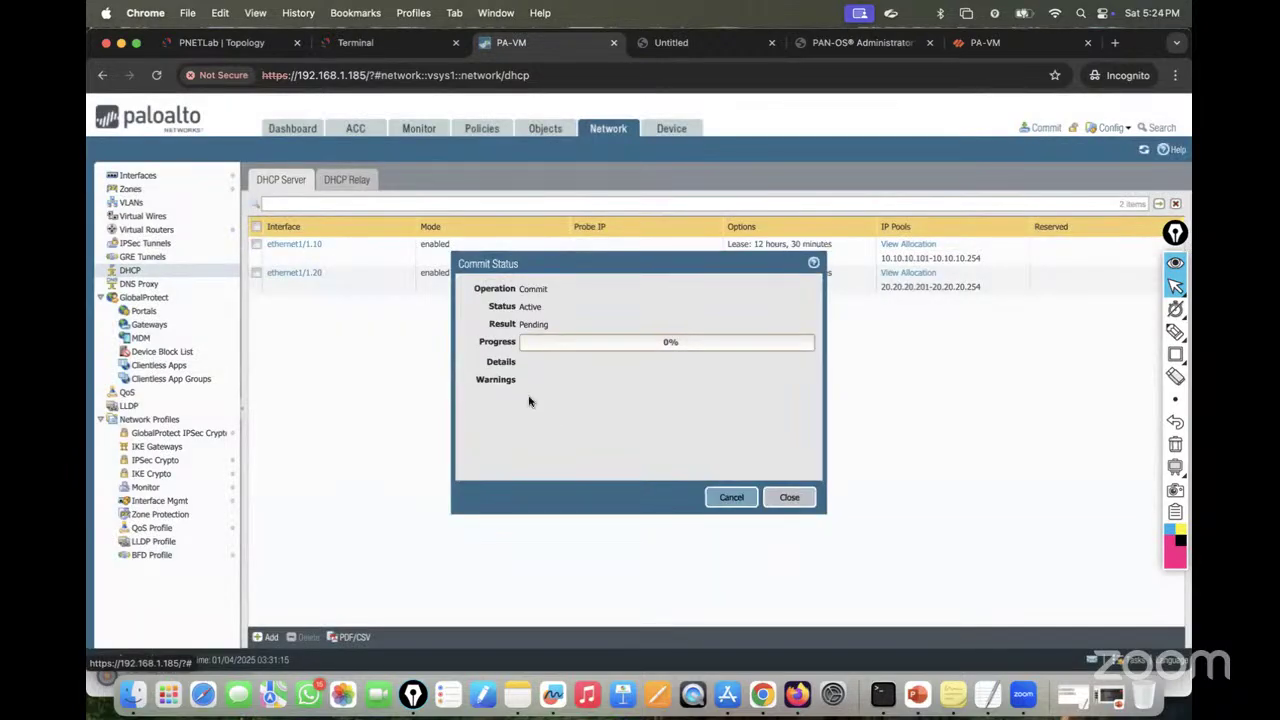
click(358, 44)
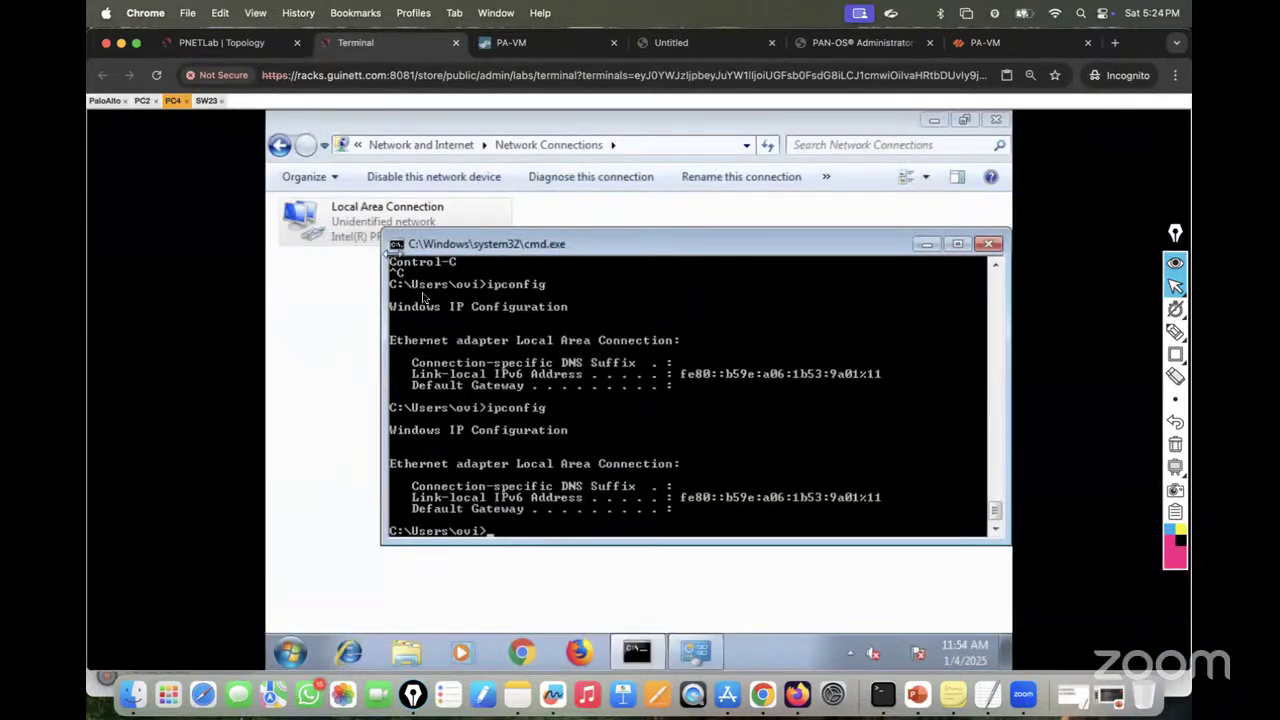
click(554, 45)
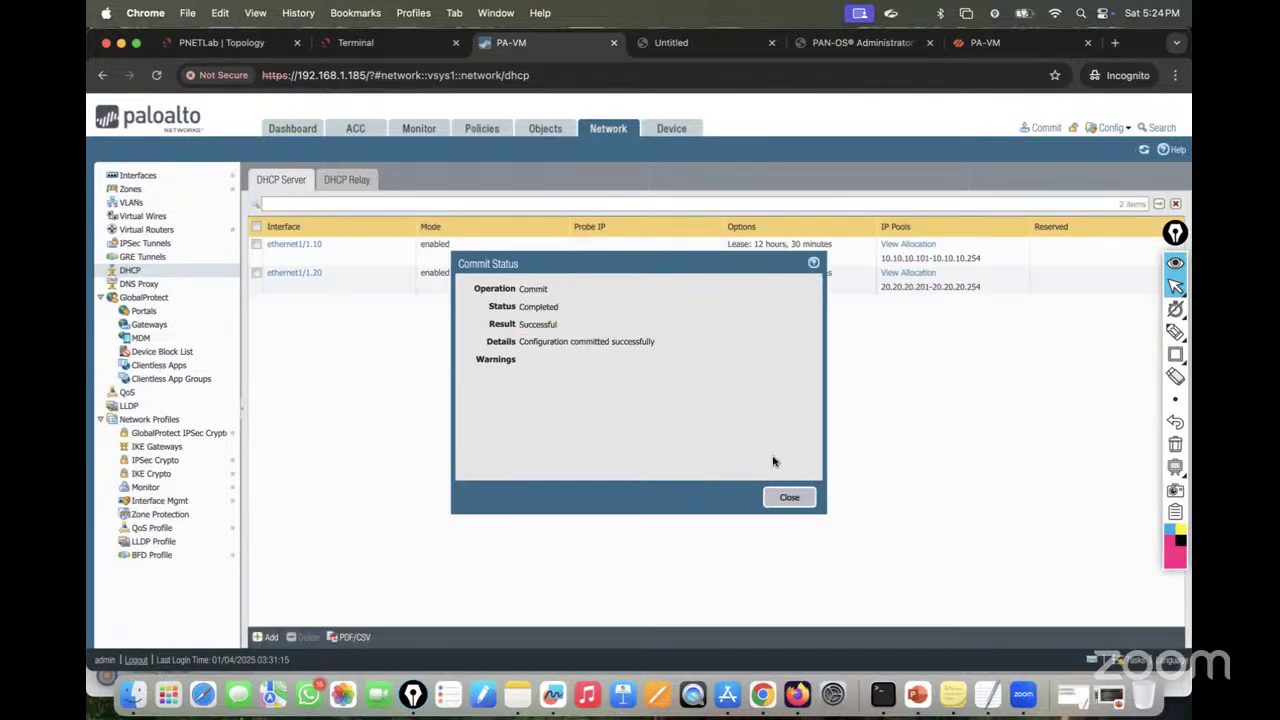
click(792, 498)
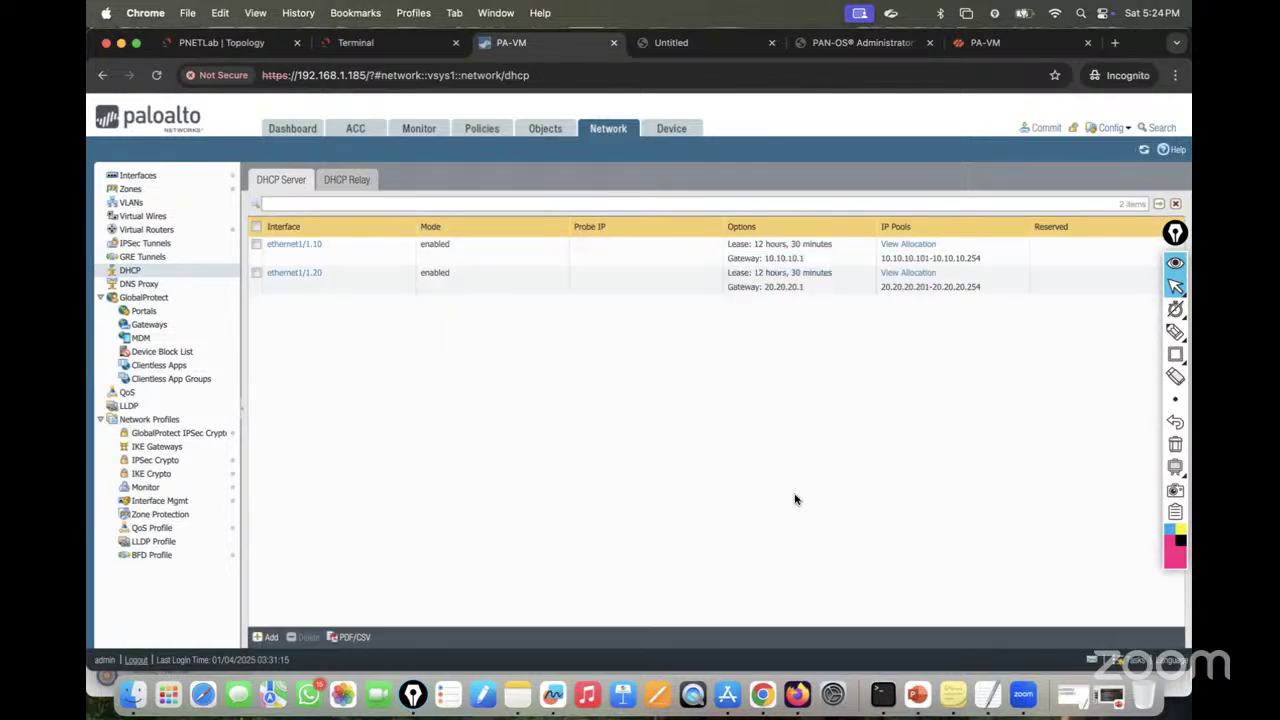
Step: Renew the DHCP leases on PC4 and PC2 with ipconfig /renew
click(355, 38)
key(Up)
key(Return)
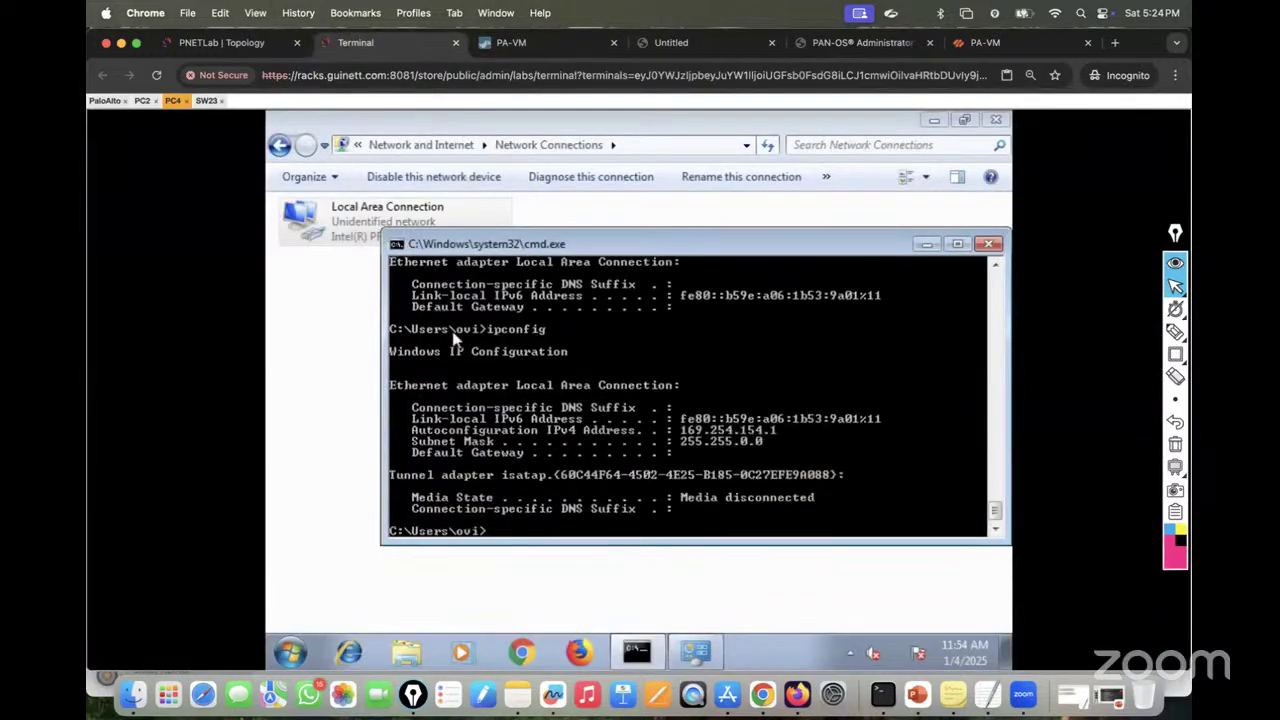
key(Up)
key(Return)
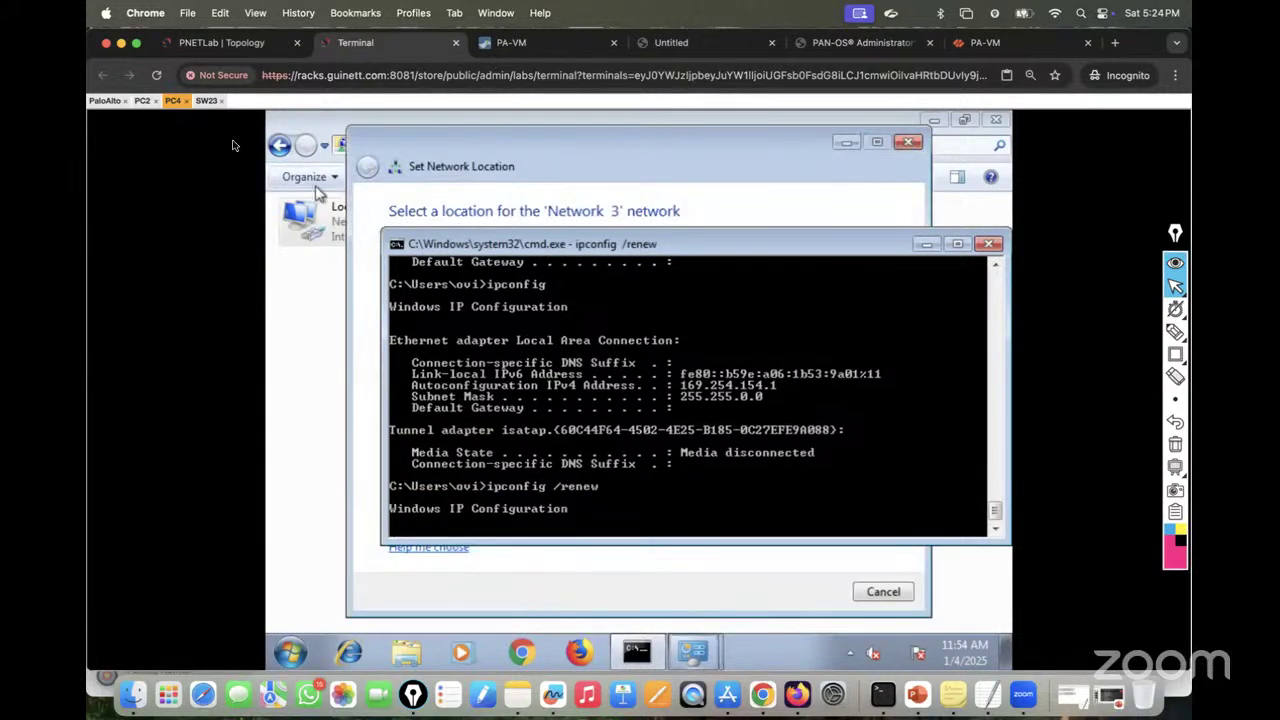
click(150, 104)
key(Up)
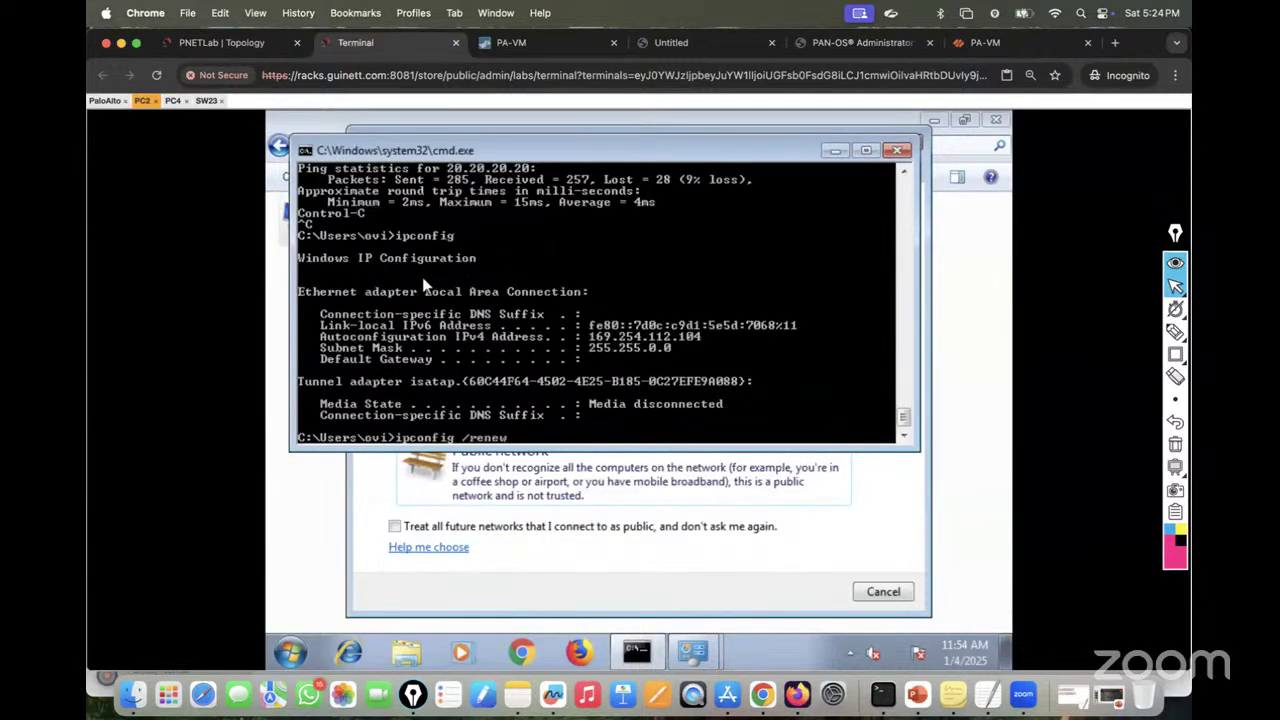
text(/renew)
key(Return)
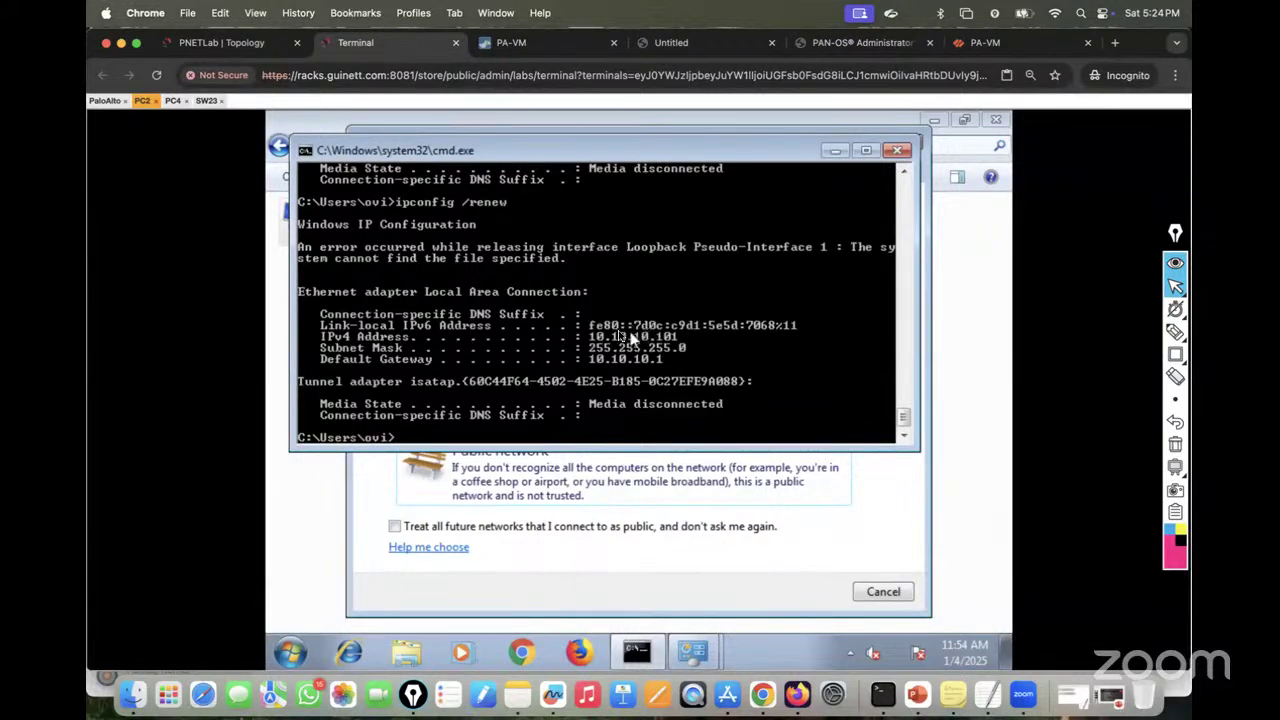
Step: Display PC4's new IP configuration with ipconfig
click(173, 101)
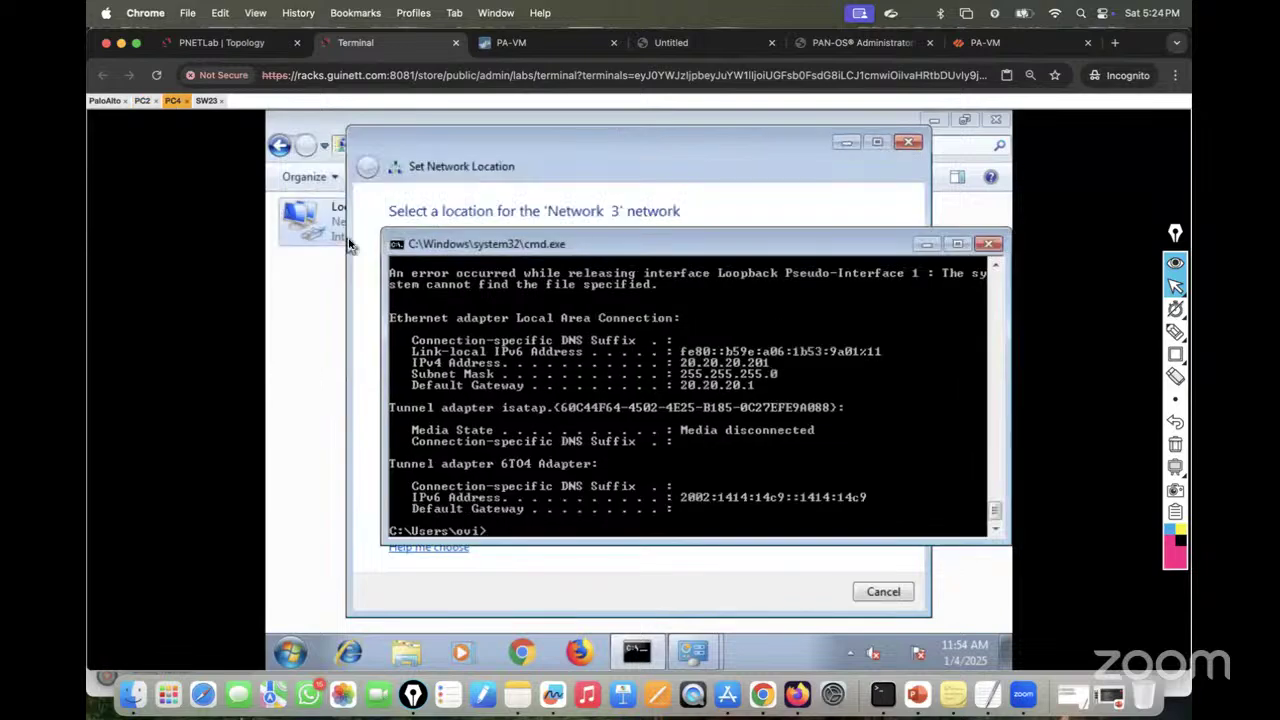
key(Up)
key(BackSpace)
key(BackSpace)
key(BackSpace)
key(BackSpace)
key(BackSpace)
key(BackSpace)
key(BackSpace)
key(Return)
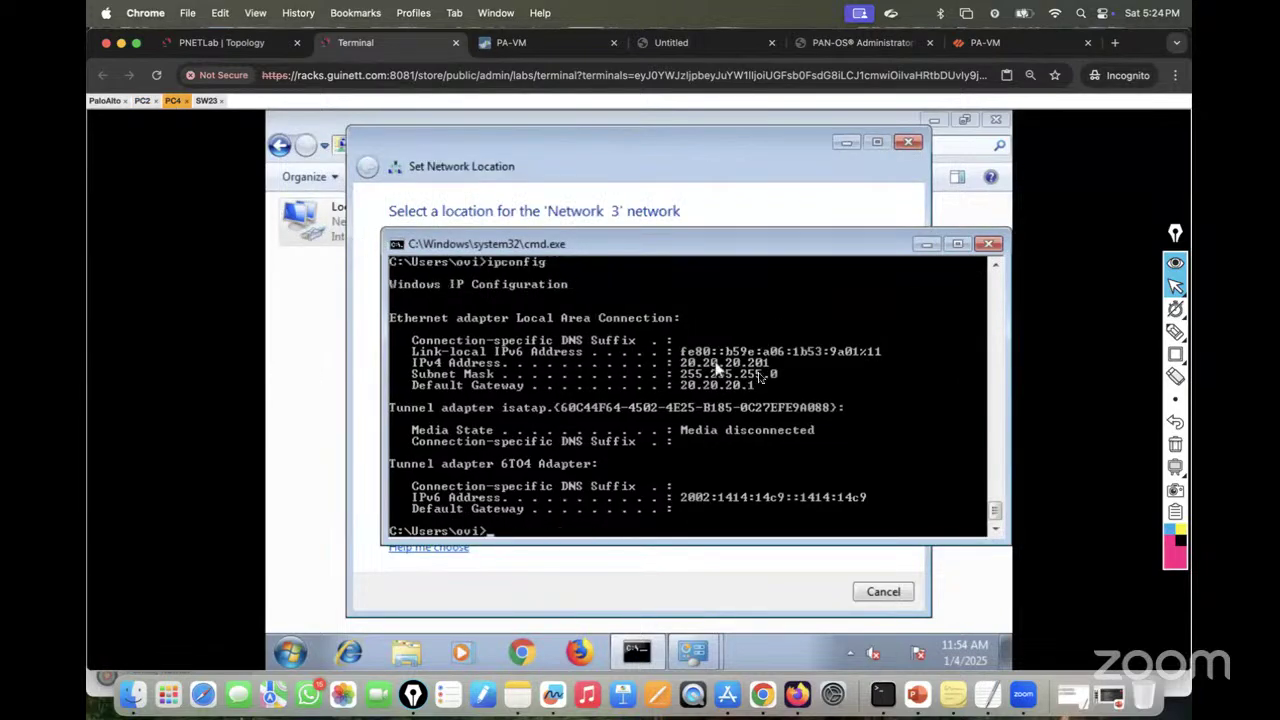
Step: Ping PC4 at 20.20.20.201 from PC2 and dismiss the network location prompt
click(142, 101)
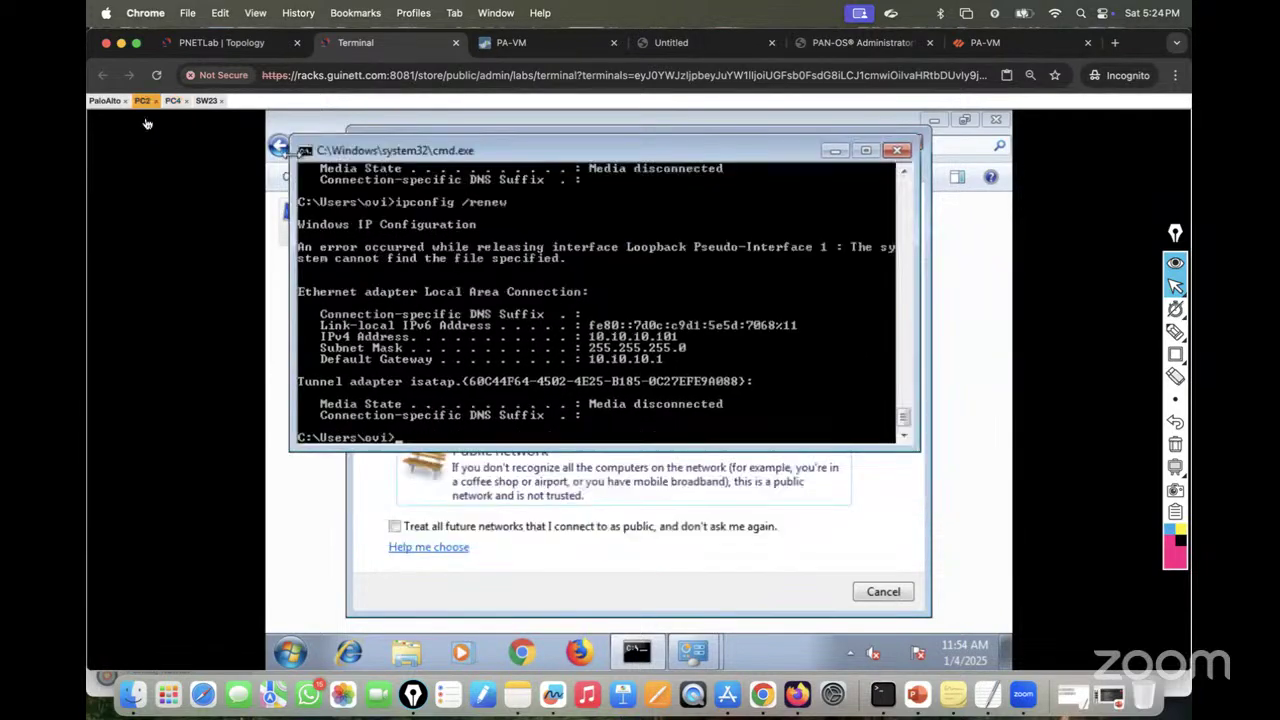
text(ping 20.20.20.201)
key(Return)
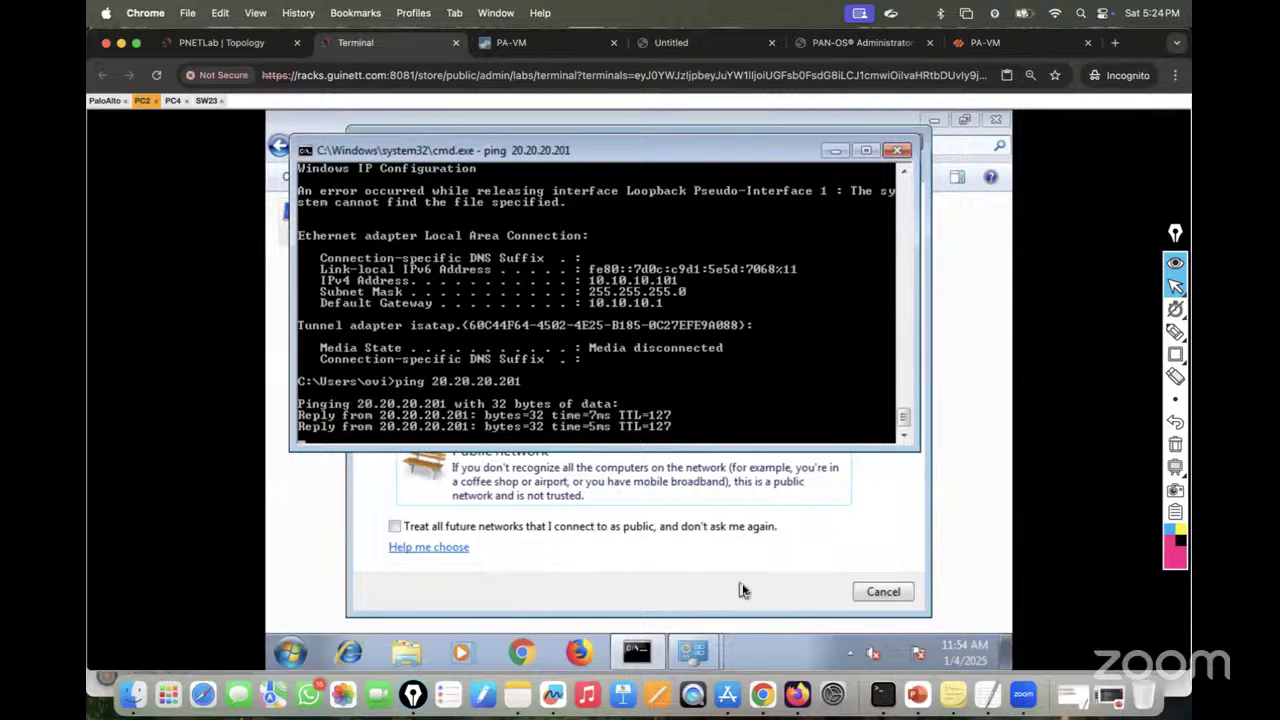
click(874, 606)
click(872, 598)
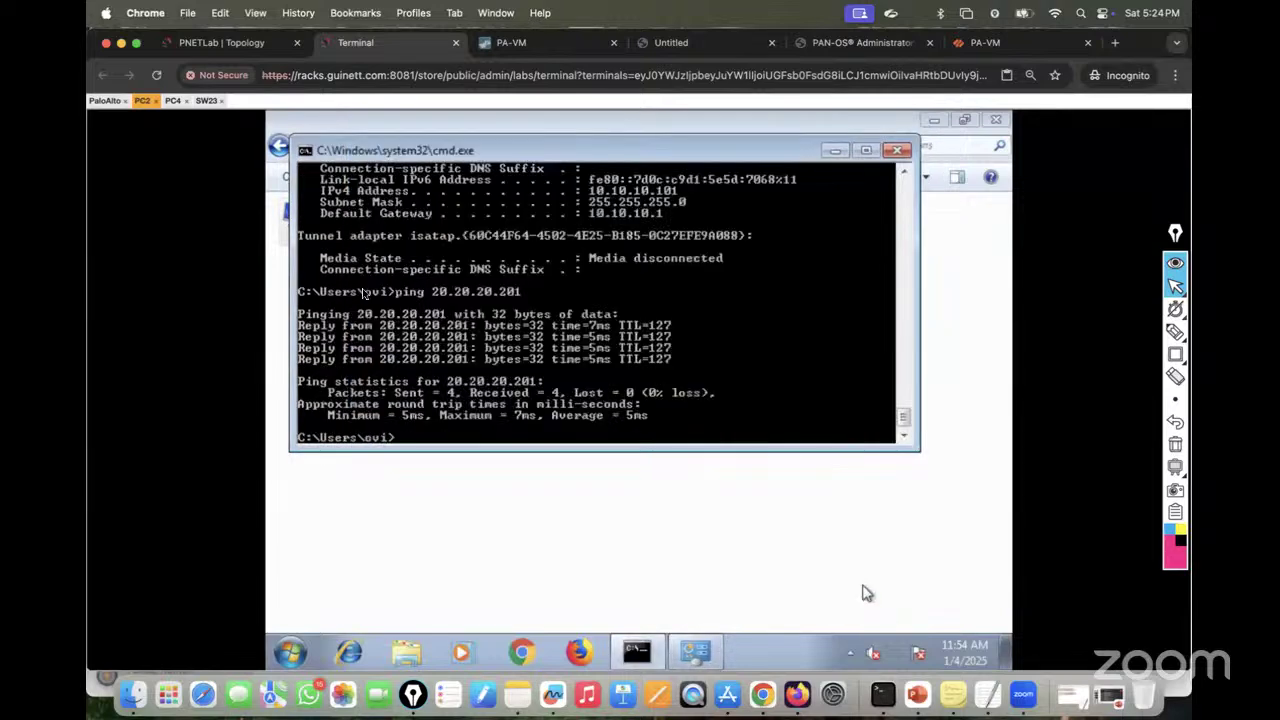
Step: Ping PC2 at 10.10.10.101 from PC4 and dismiss the network location prompt
click(172, 101)
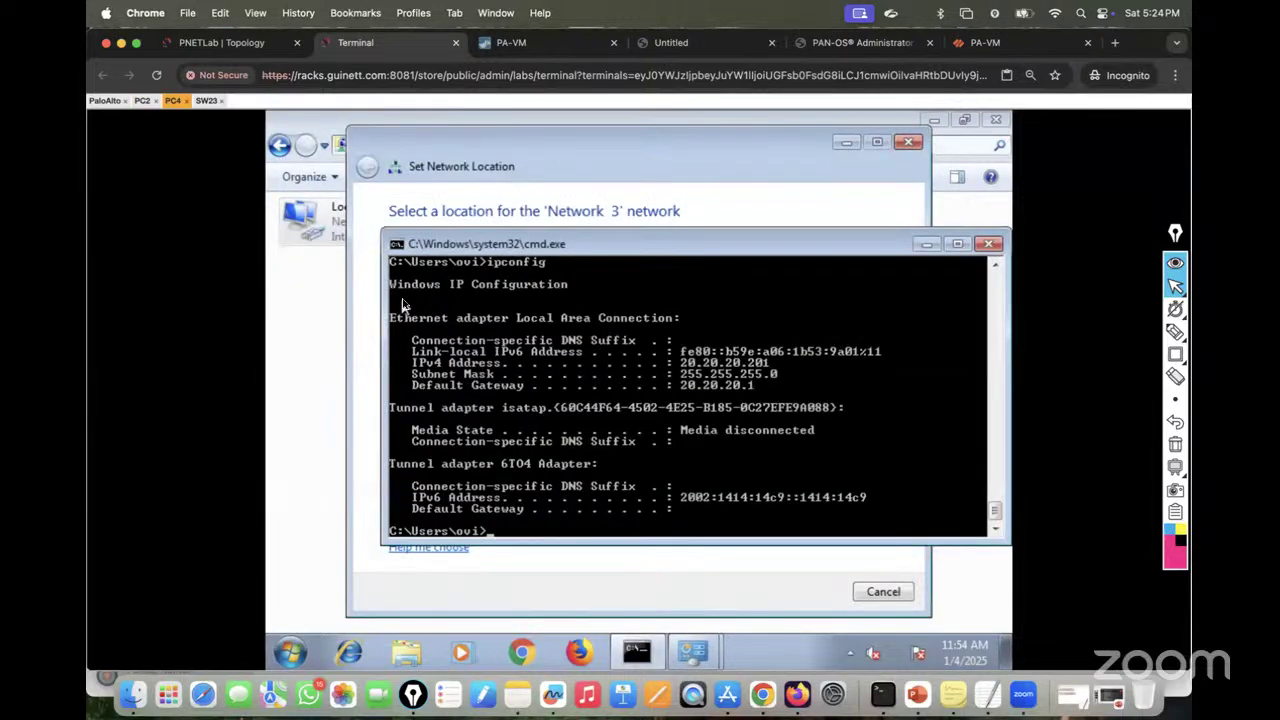
key(Up)
key(BackSpace)
text(101)
key(Return)
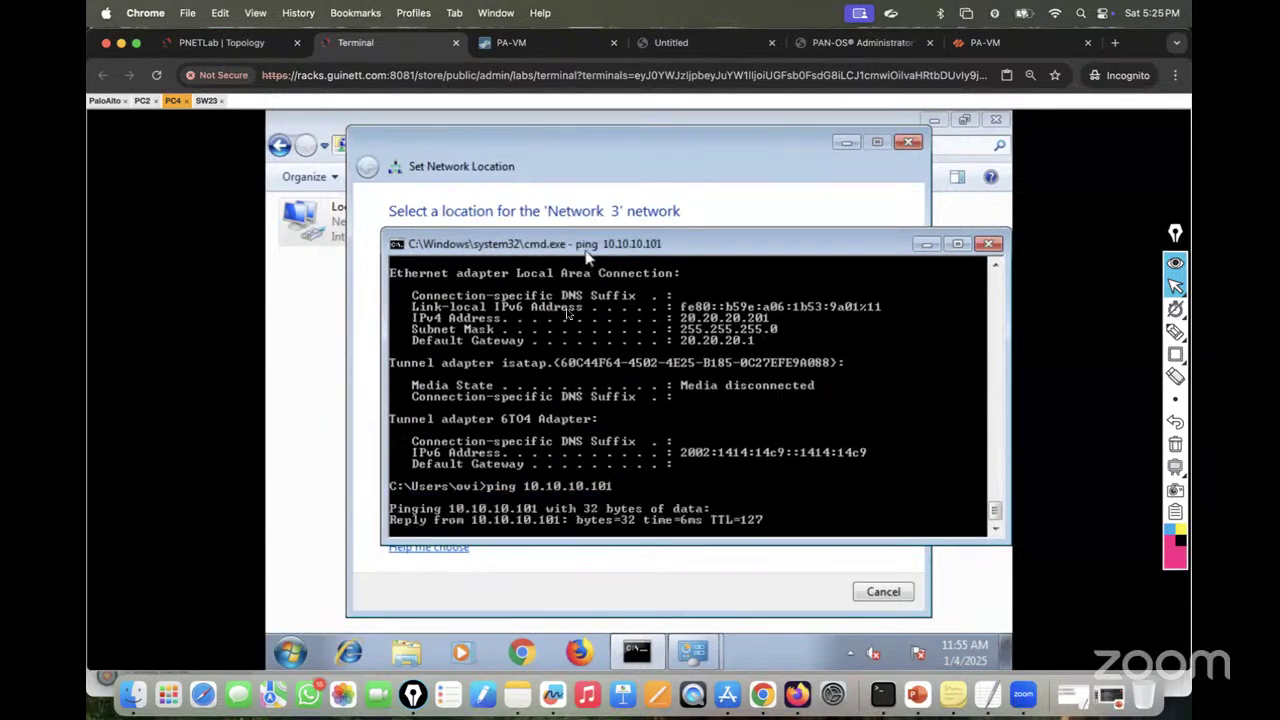
click(600, 149)
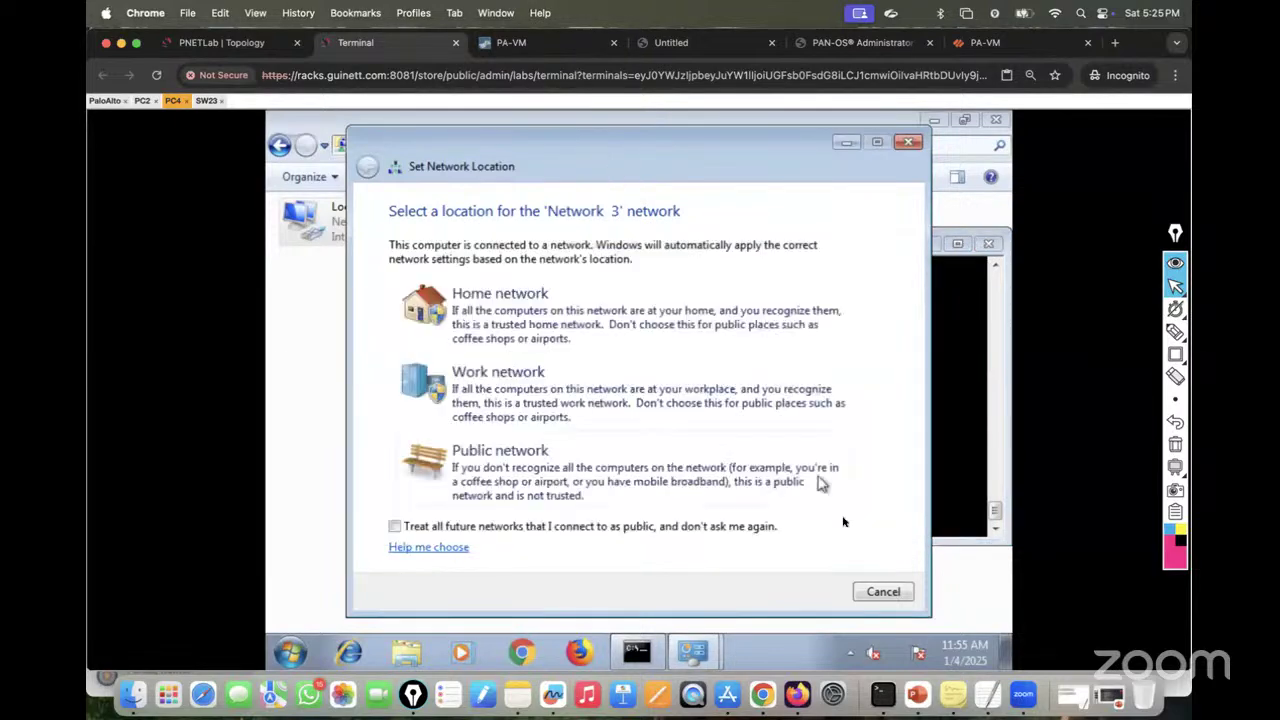
click(878, 591)
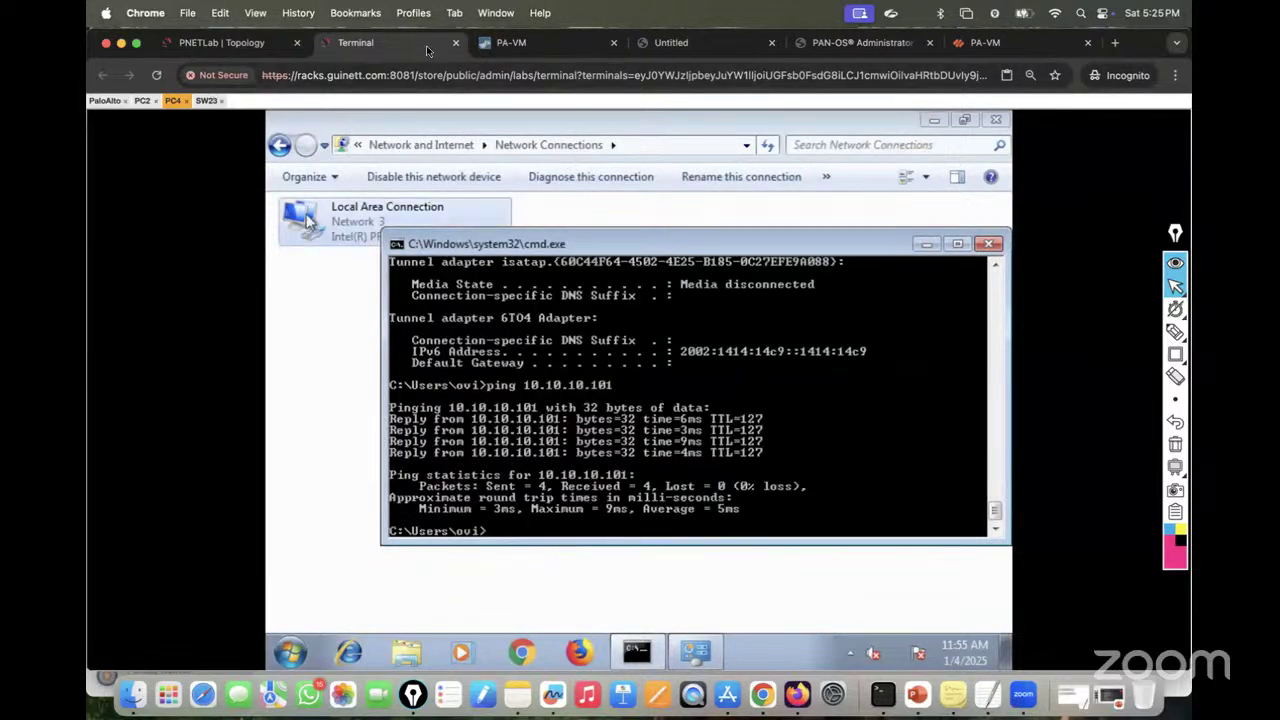
Step: Check the lease allocations for ethernet1/1.10 (10.10.10.101) and ethernet1/1.20 (20.20.20.201)
click(512, 43)
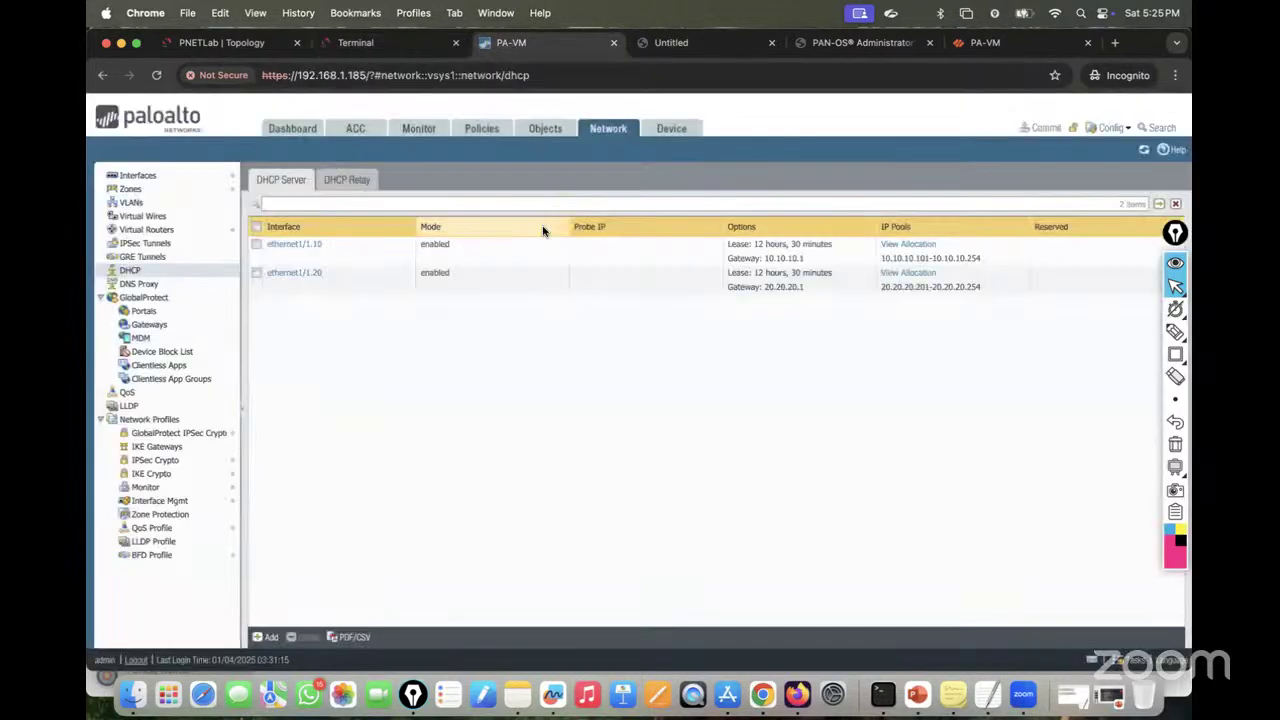
click(903, 246)
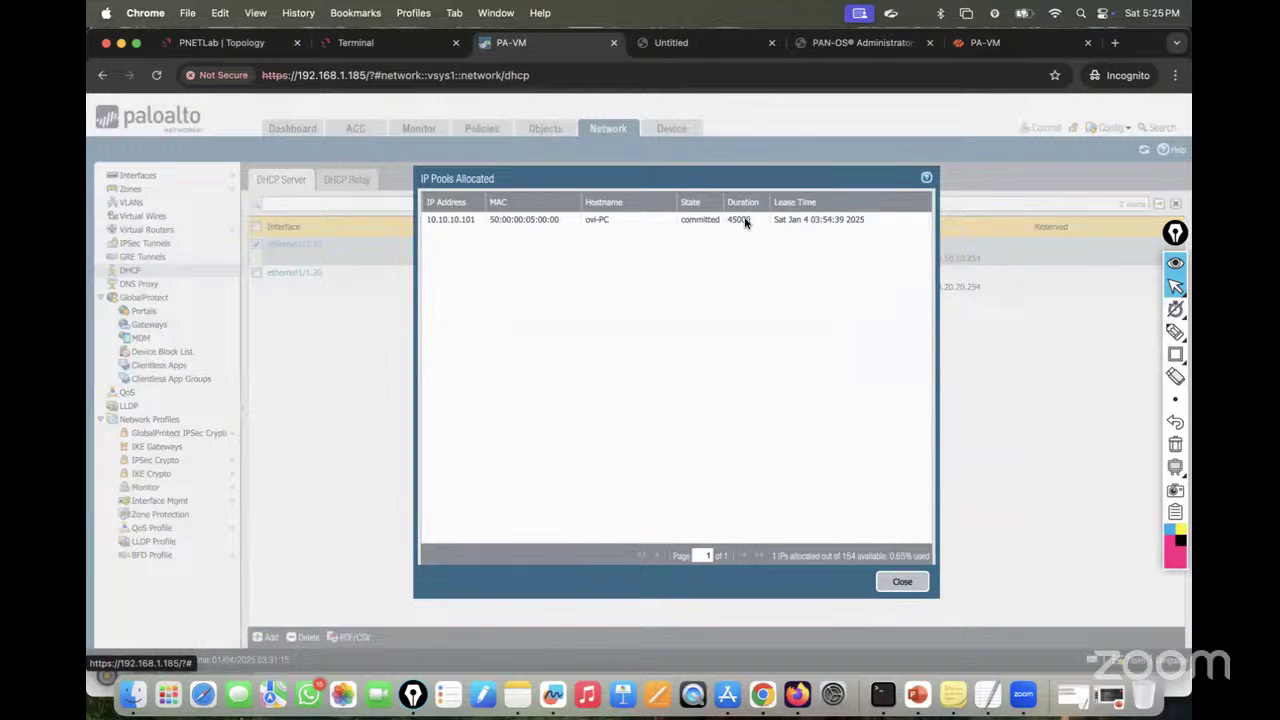
click(905, 583)
click(902, 274)
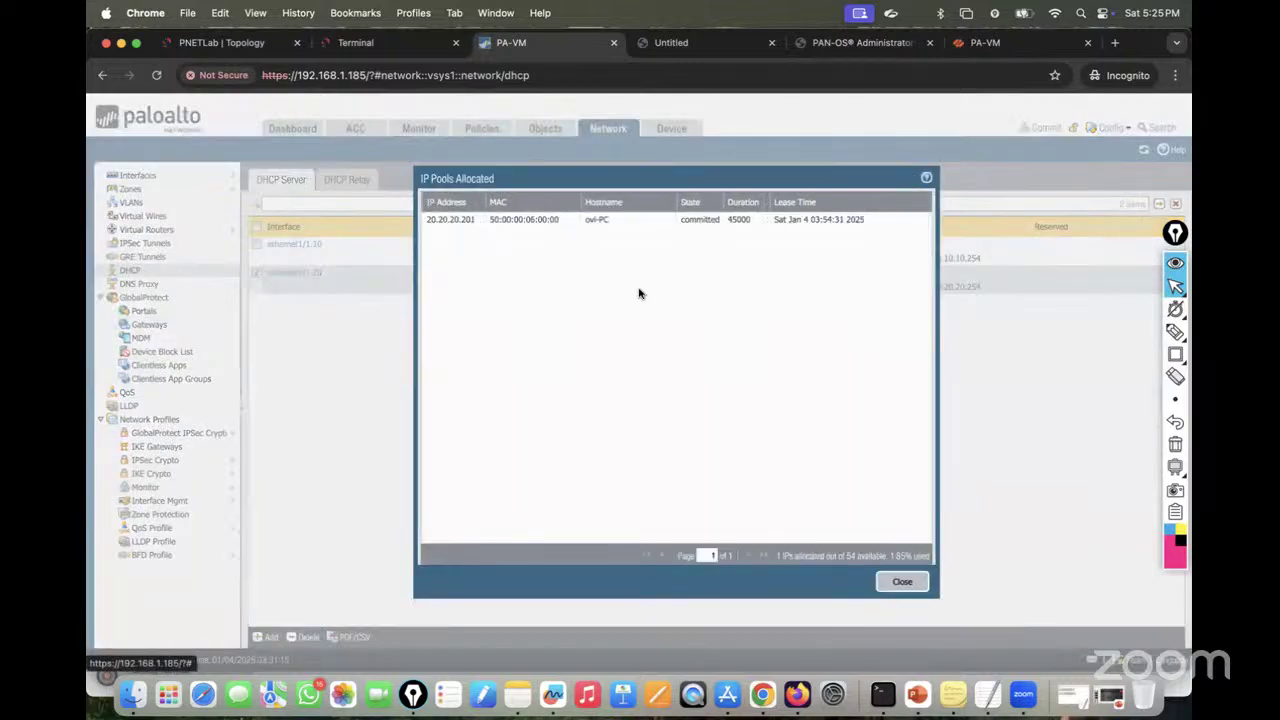
click(902, 581)
Step: Change the ethernet1/1.20 DHCP pool to 20.20.20.251-20.20.20.254 and save it
click(296, 273)
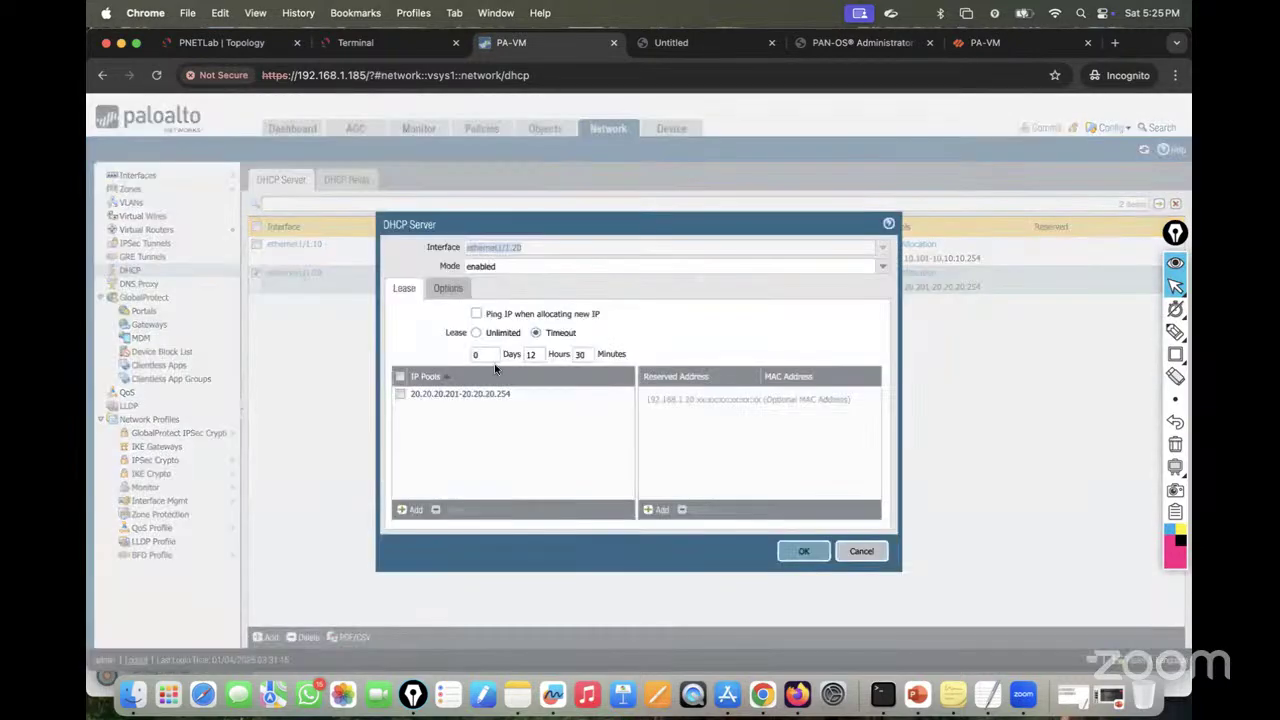
click(447, 395)
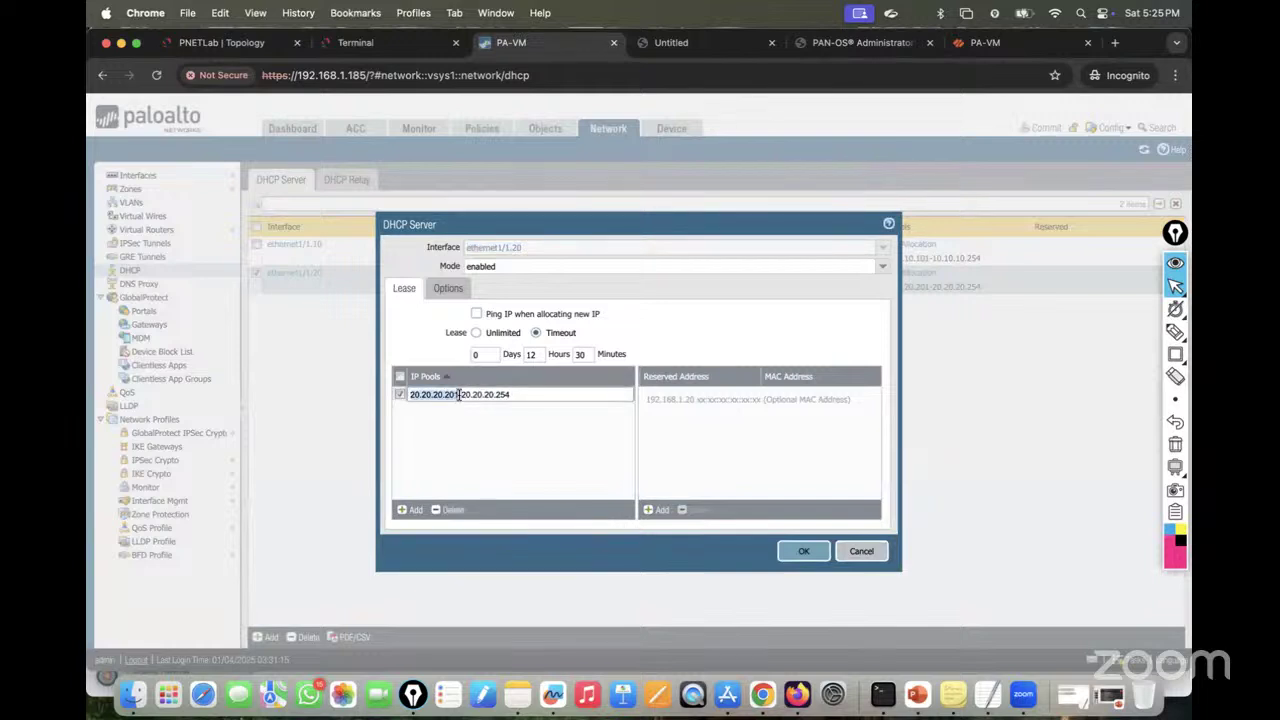
click(511, 397)
key(BackSpace)
key(BackSpace)
key(BackSpace)
text(50)
key(BackSpace)
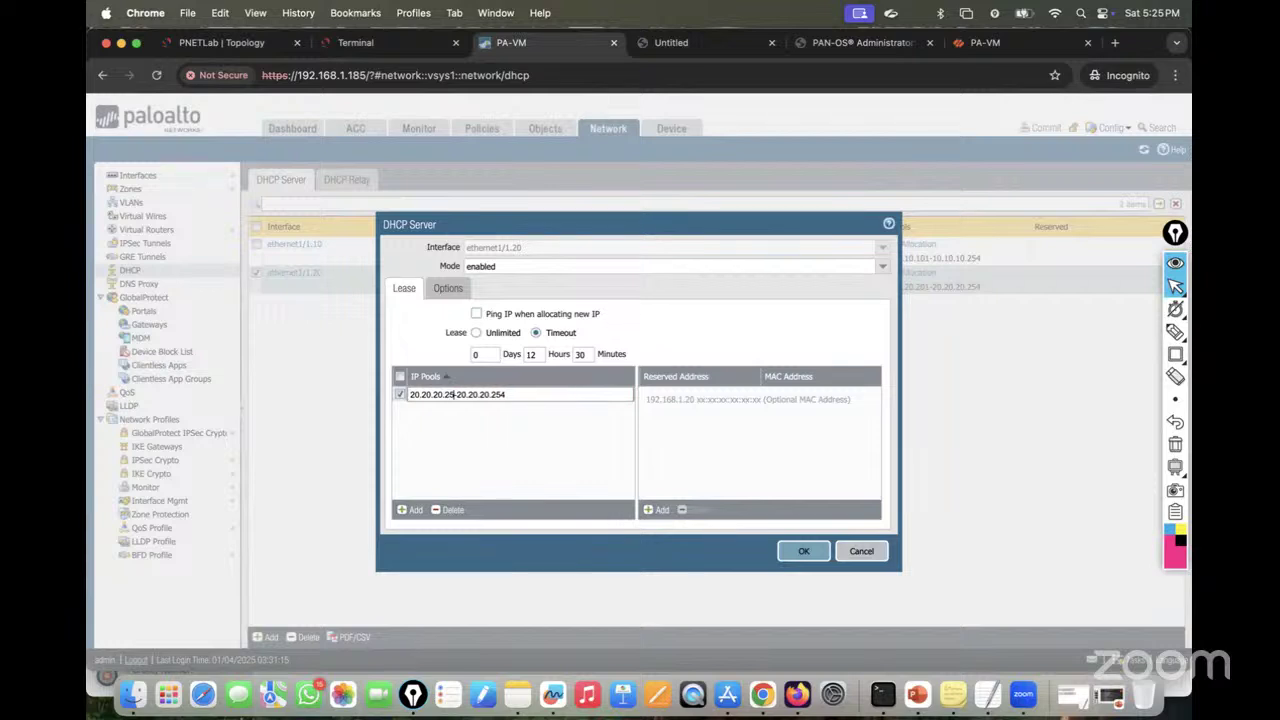
text(1)
click(508, 433)
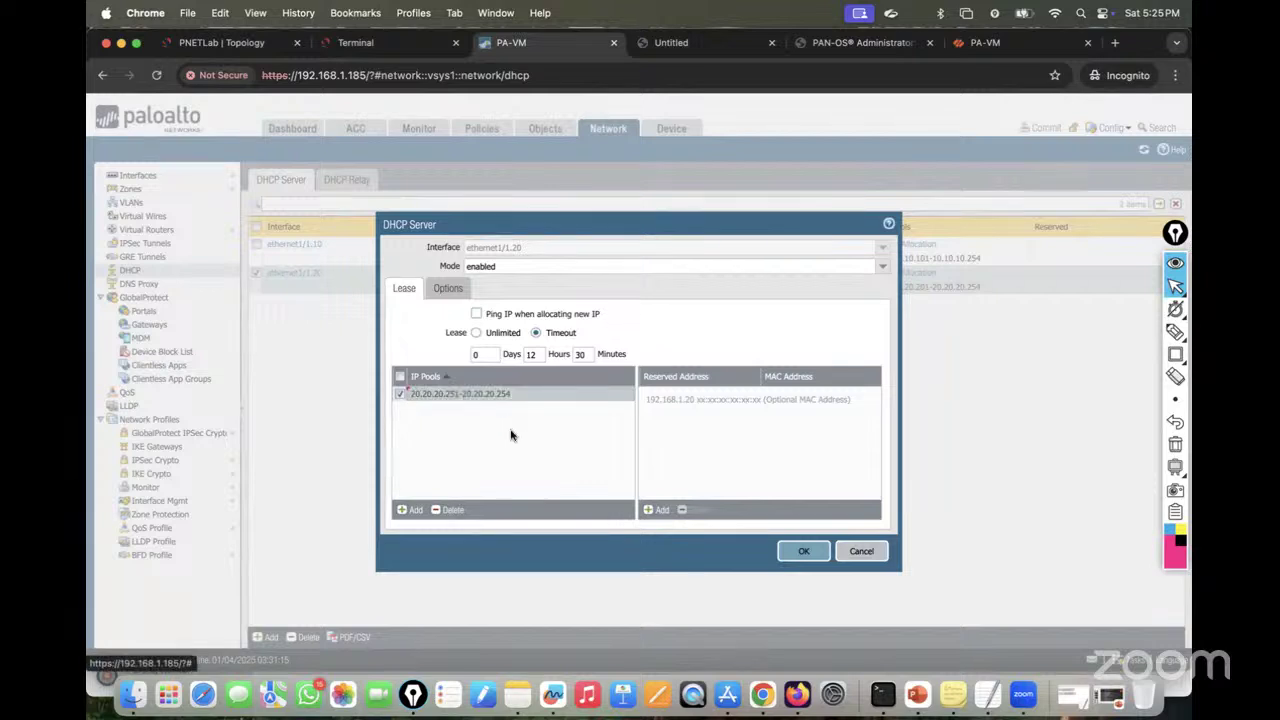
click(802, 555)
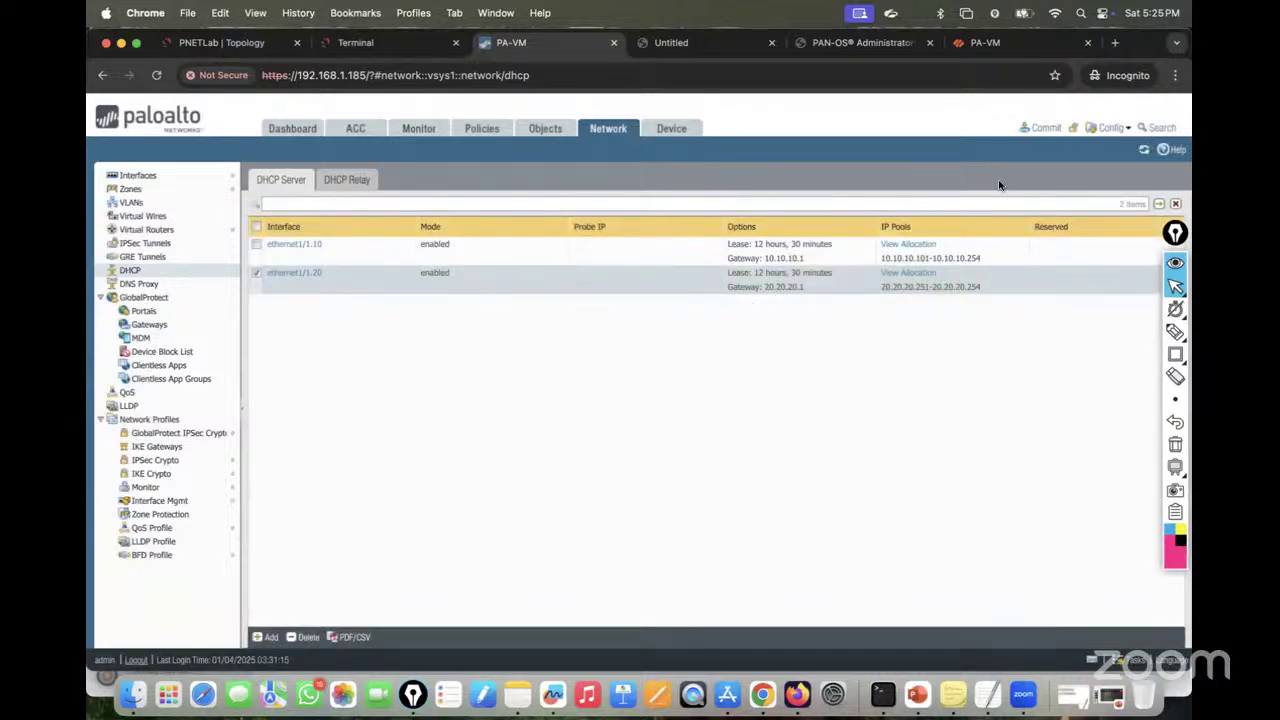
Step: Commit the updated configuration to the firewall
click(1046, 128)
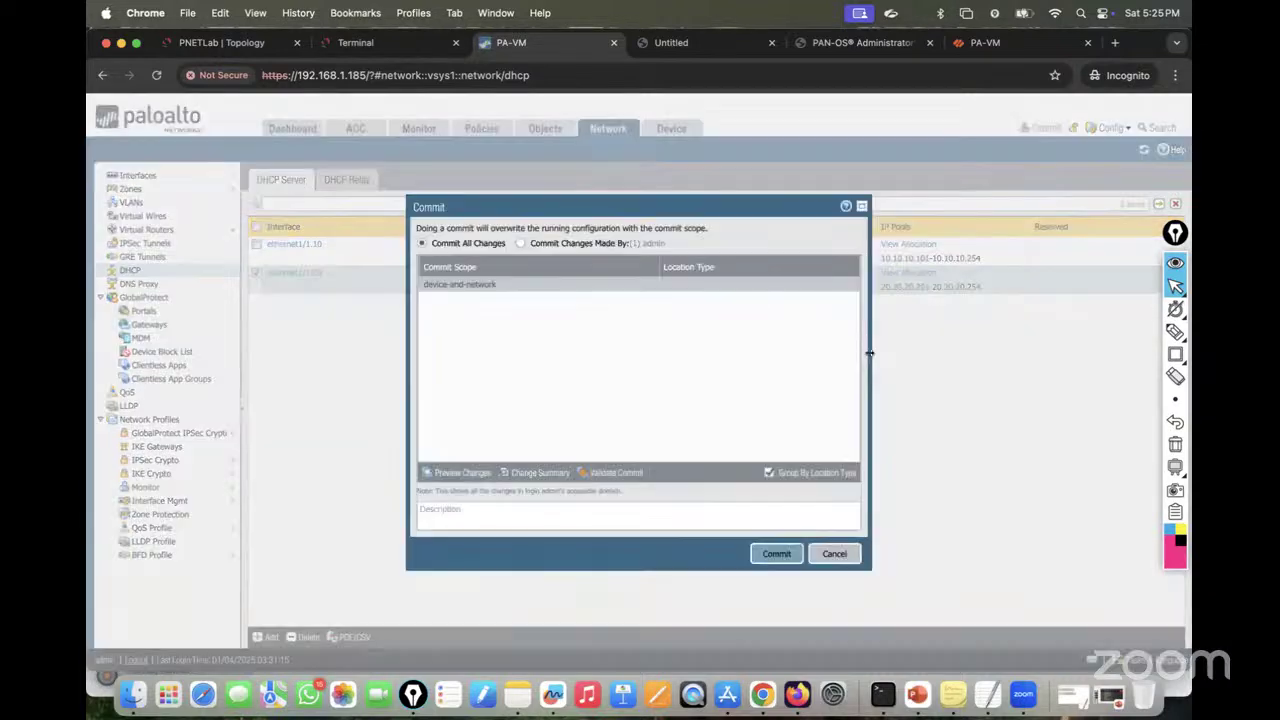
click(788, 555)
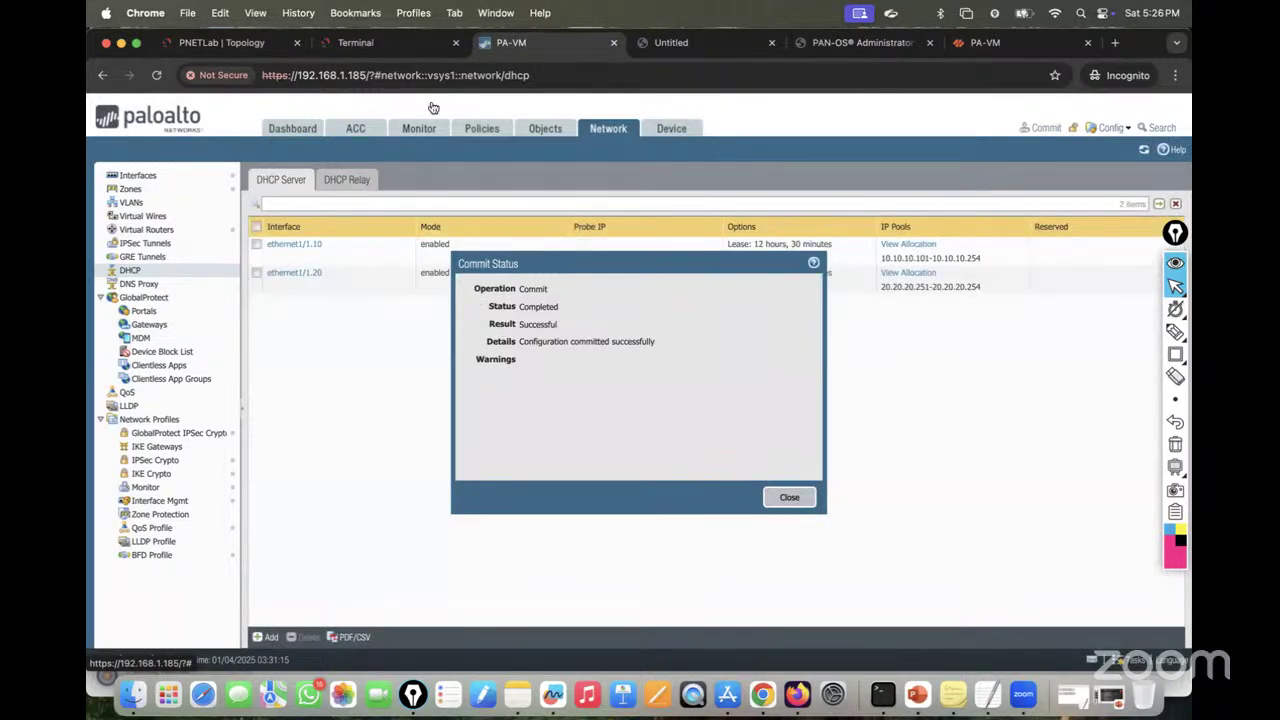
click(355, 42)
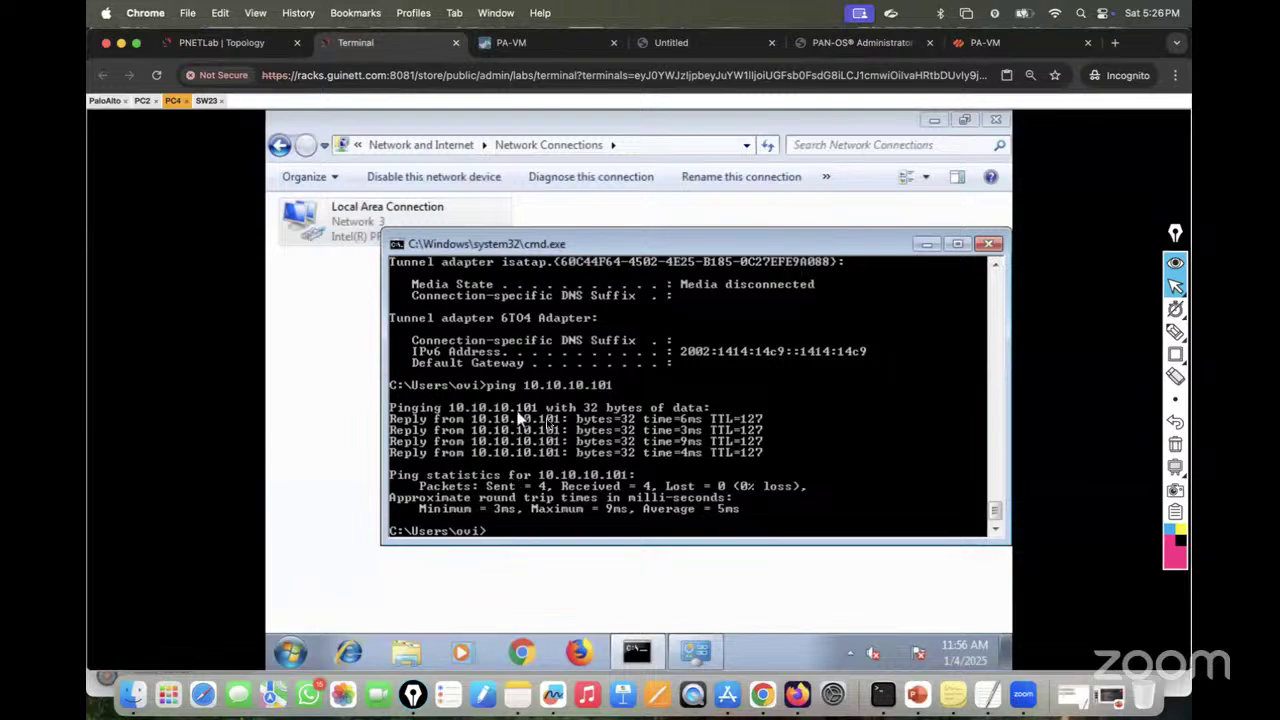
Step: Release and renew PC4's DHCP lease so it receives 20.20.20.251
key(Up)
key(Up)
key(Return)
key(Up)
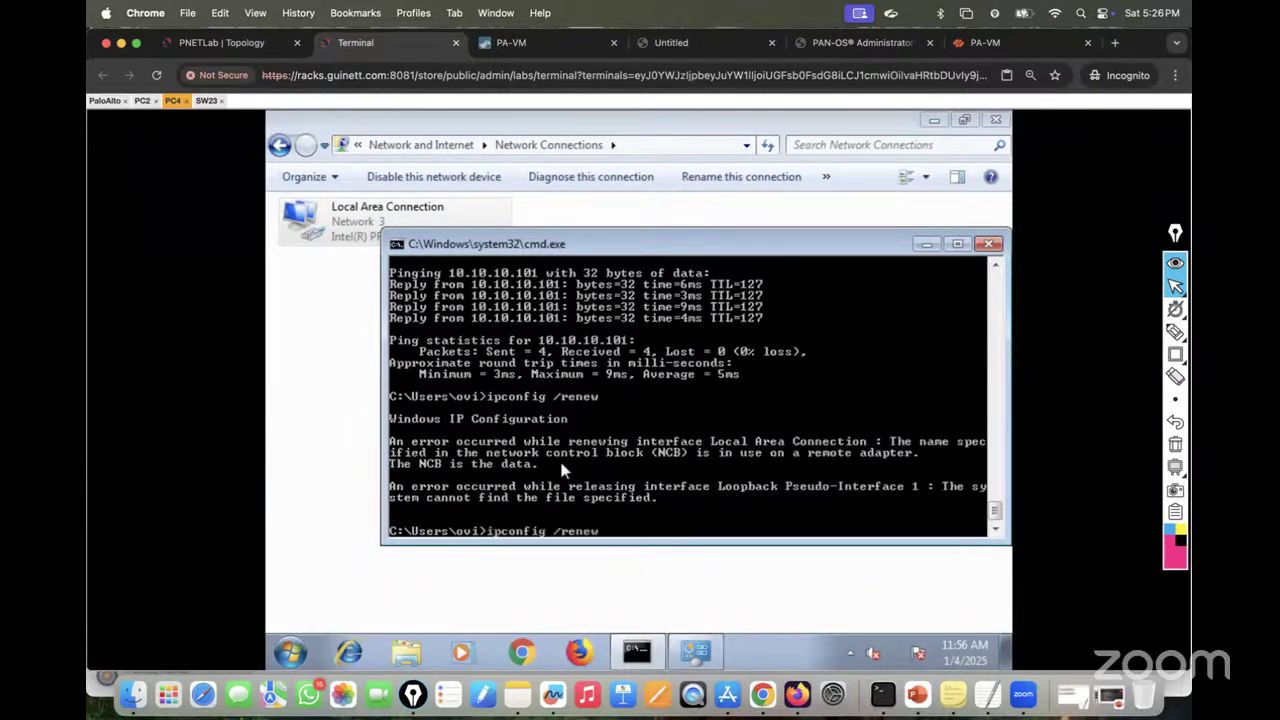
key(BackSpace)
key(BackSpace)
key(Return)
key(Up)
key(Up)
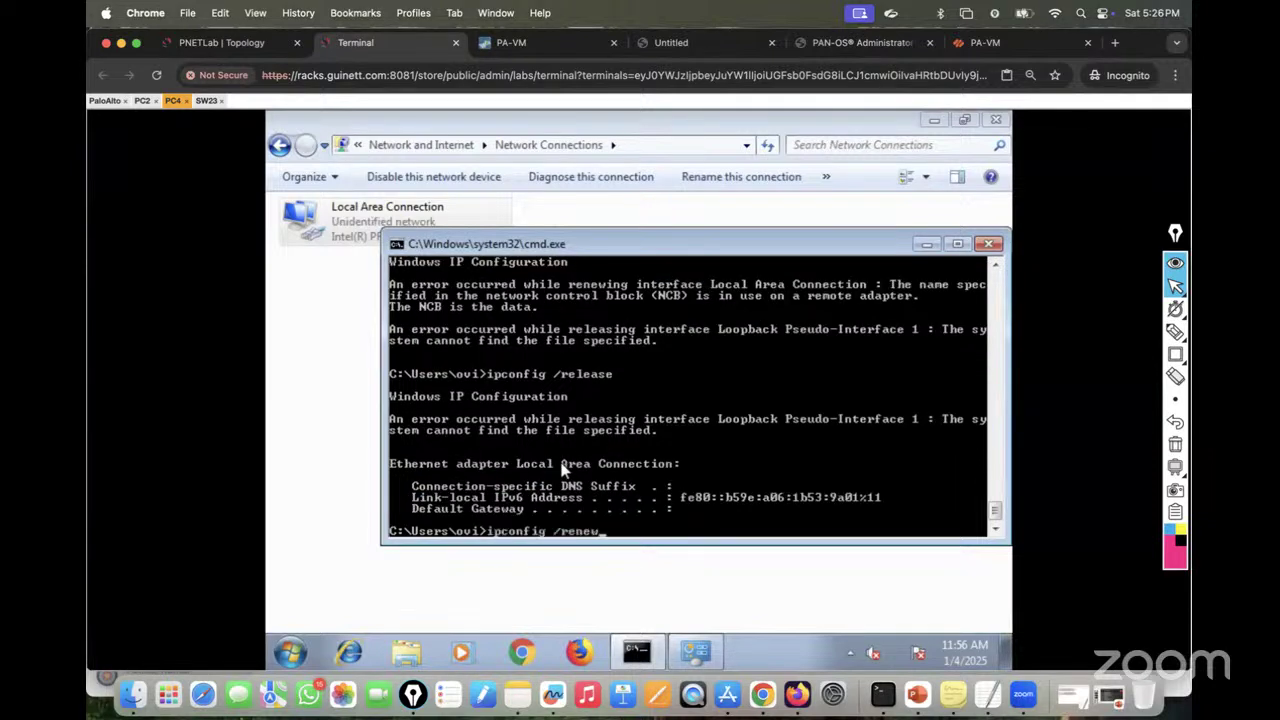
key(Return)
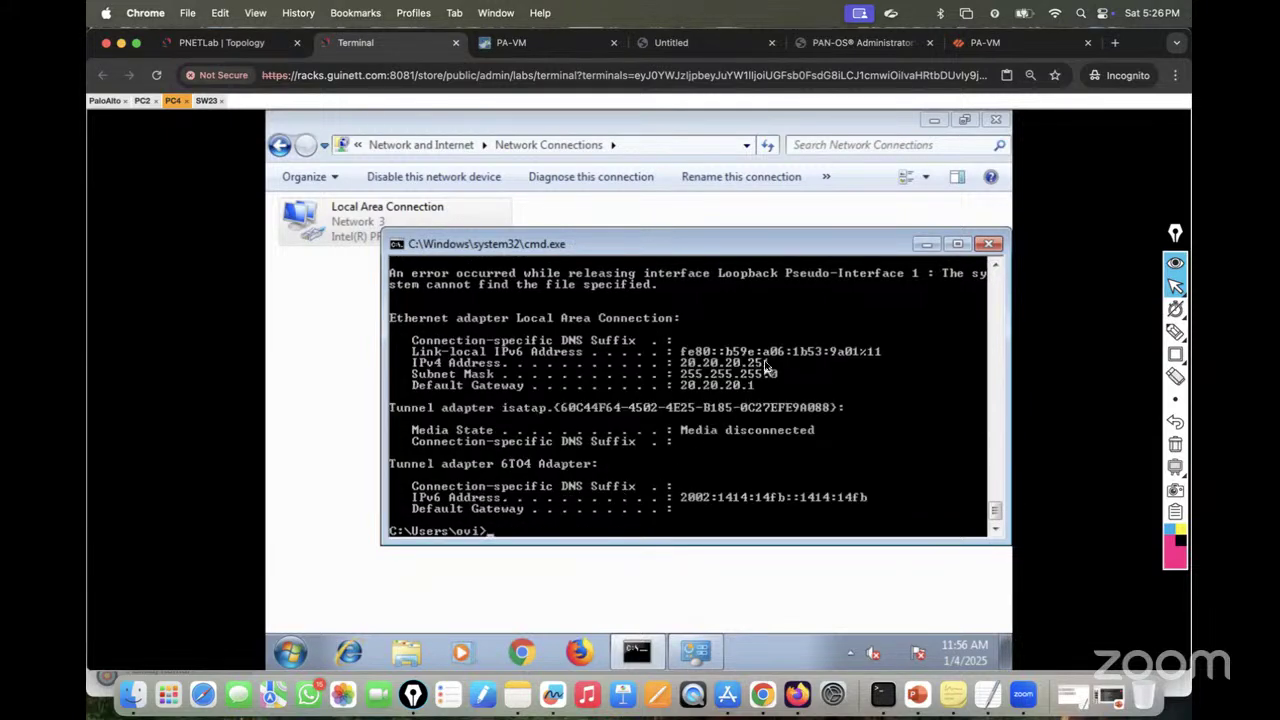
click(985, 42)
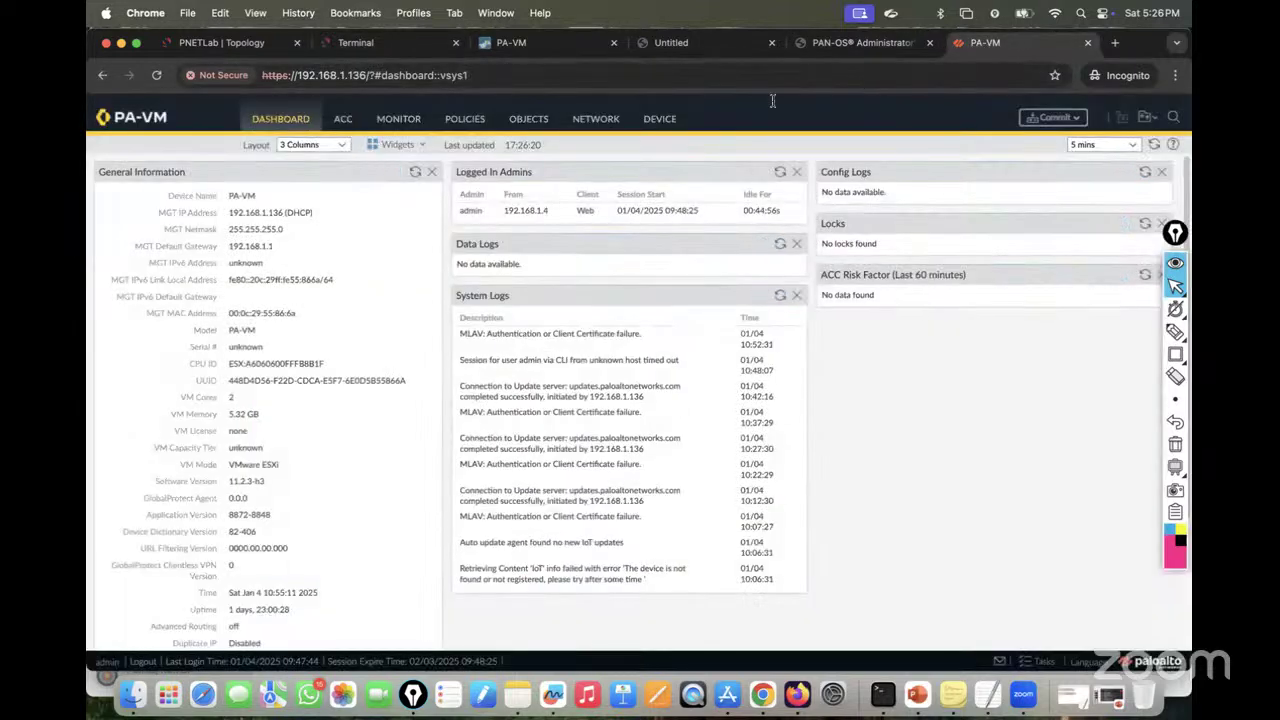
Step: Close the commit report and confirm 20.20.20.251 is ethernet1/1.20's only committed lease
click(522, 46)
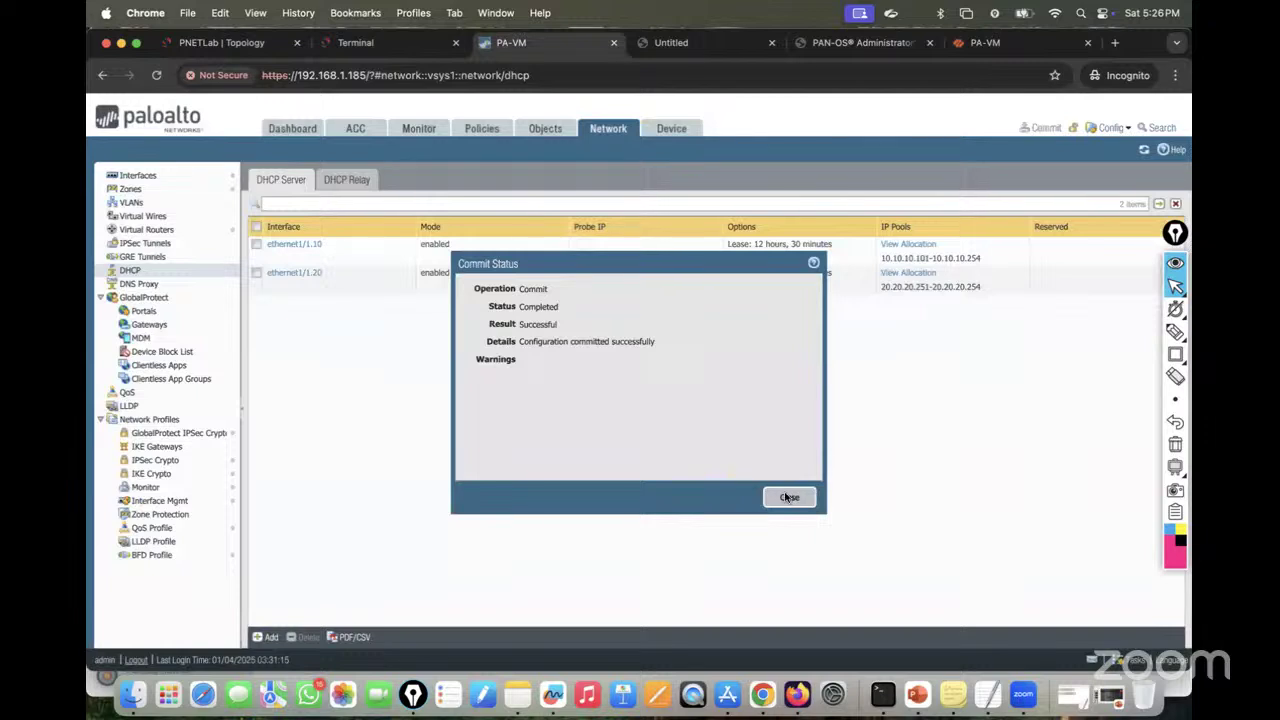
click(788, 497)
click(912, 274)
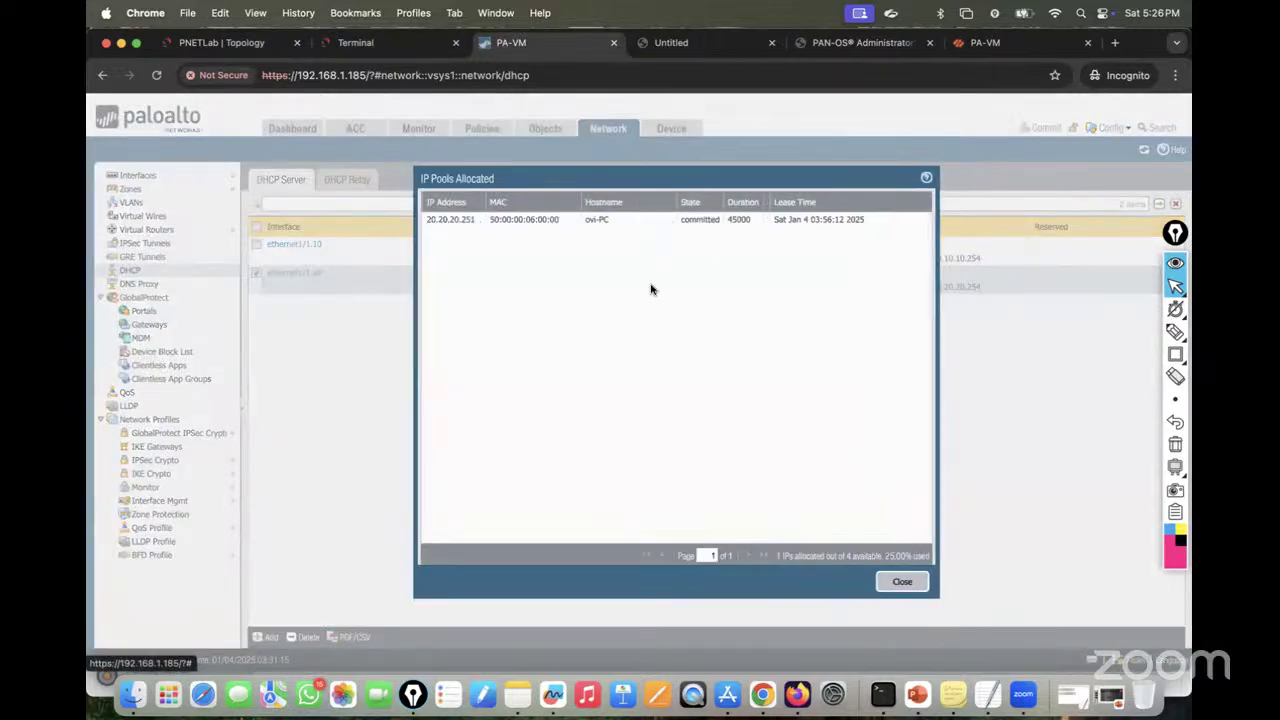
click(903, 581)
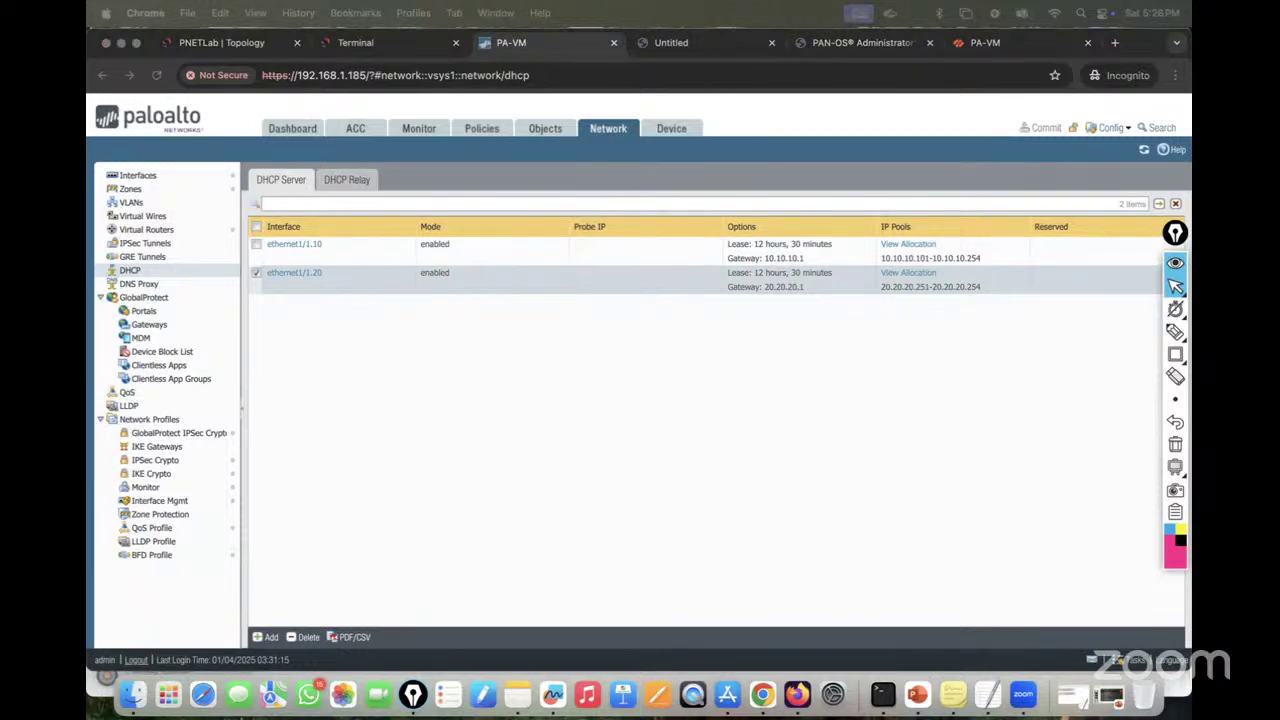
click(236, 43)
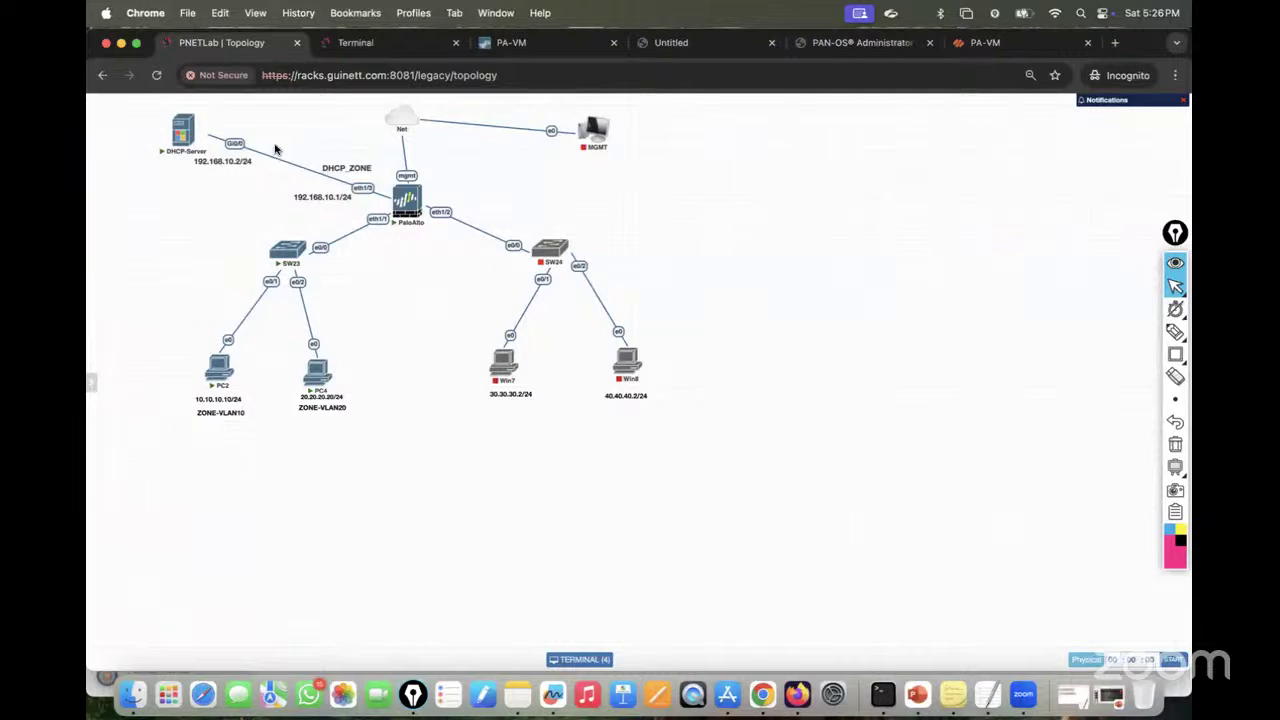
Step: Open the DHCP-Server router console and answer 'no' to the initial configuration dialog
click(183, 143)
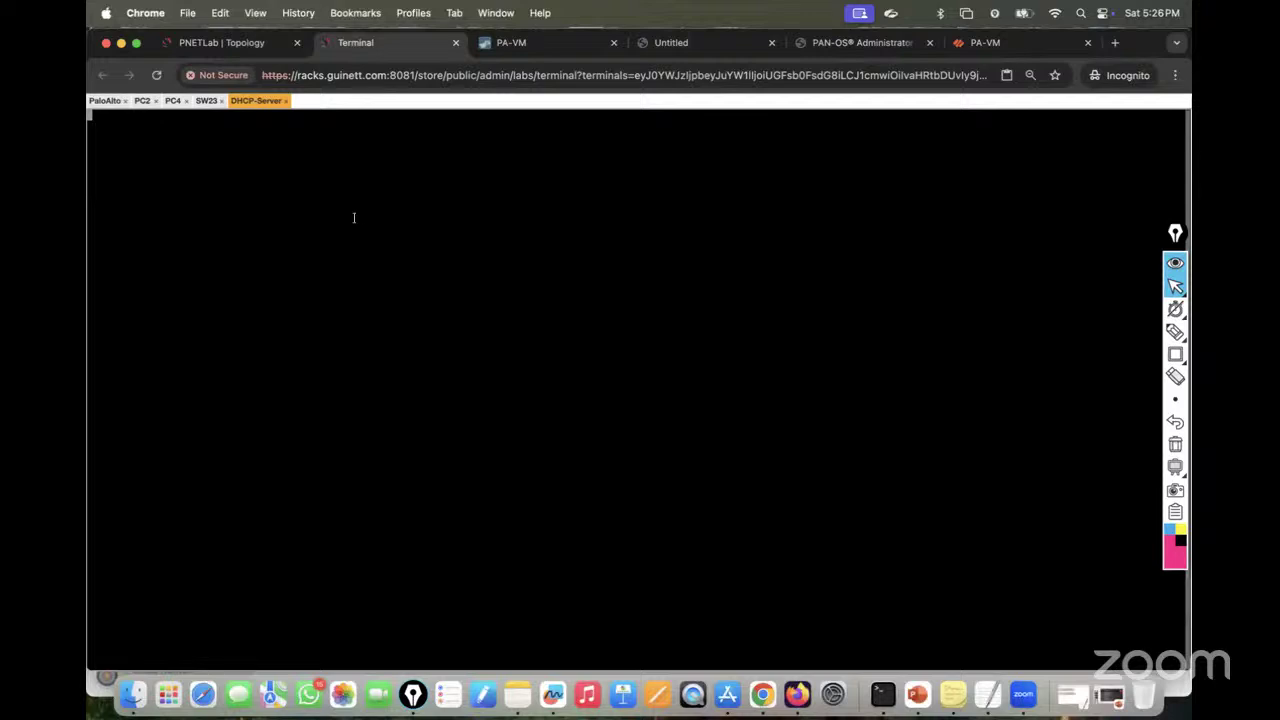
click(230, 43)
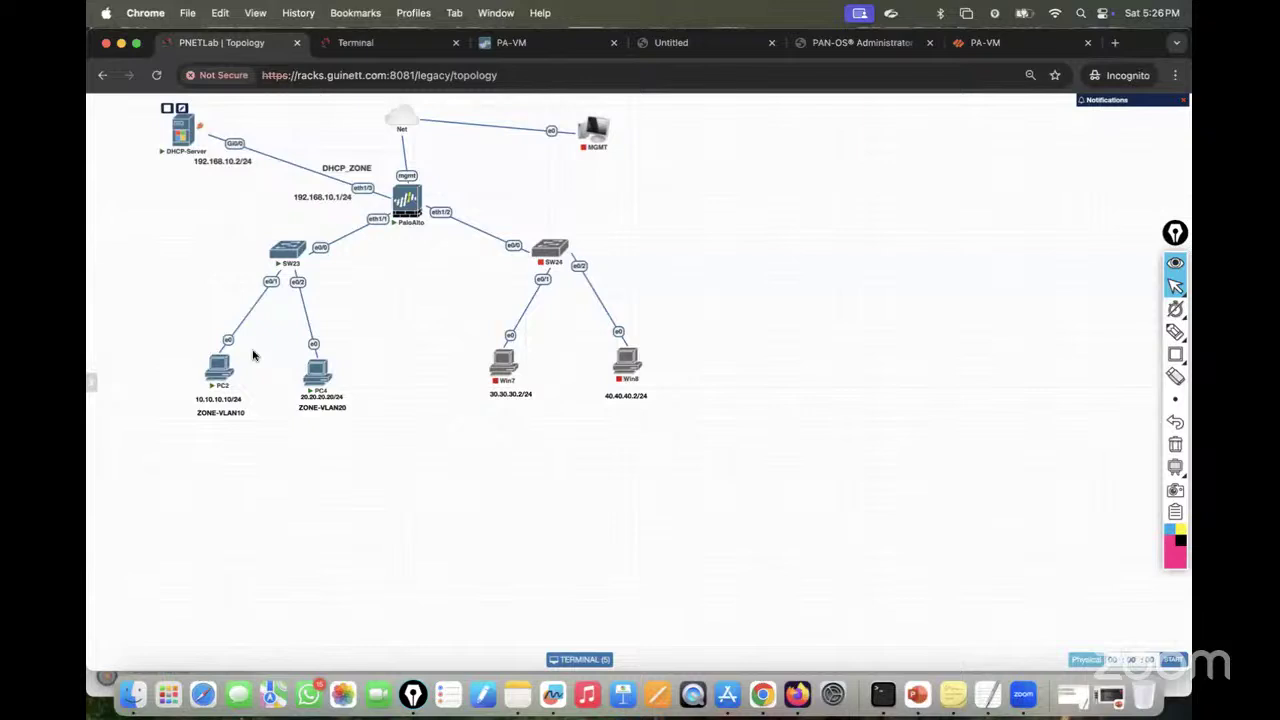
click(346, 44)
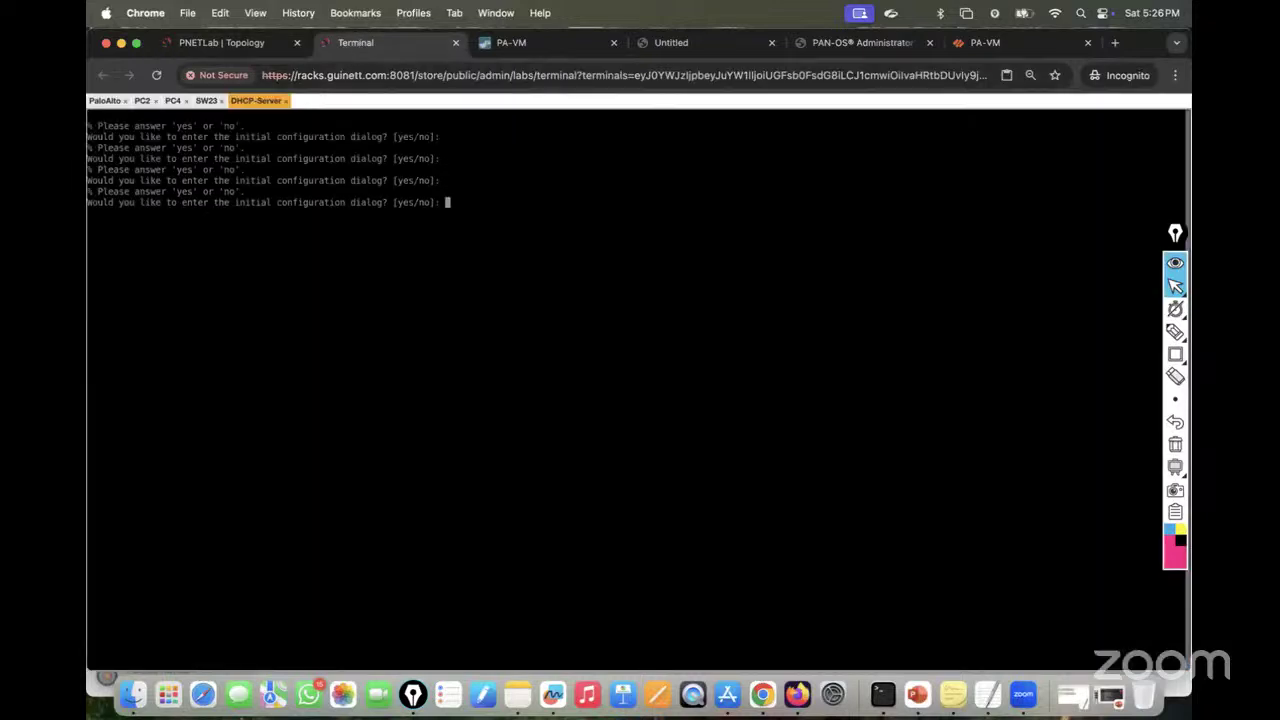
text(no)
key(Return)
click(230, 46)
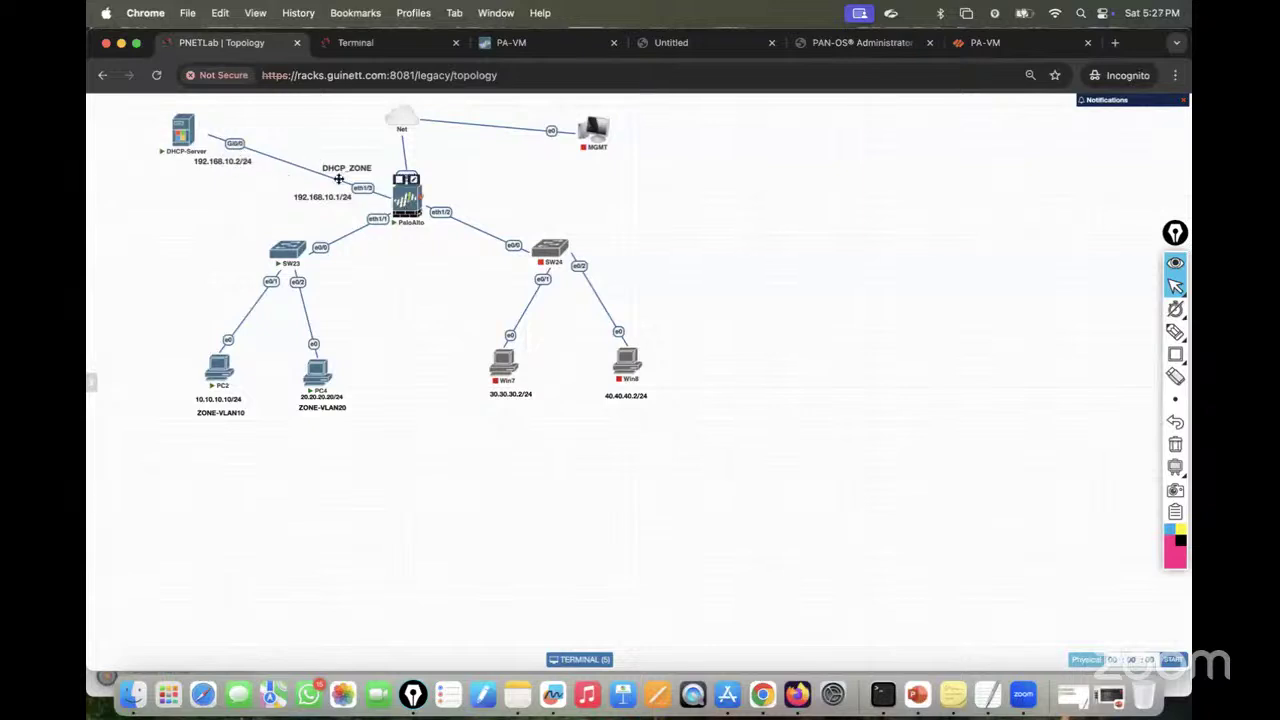
click(406, 200)
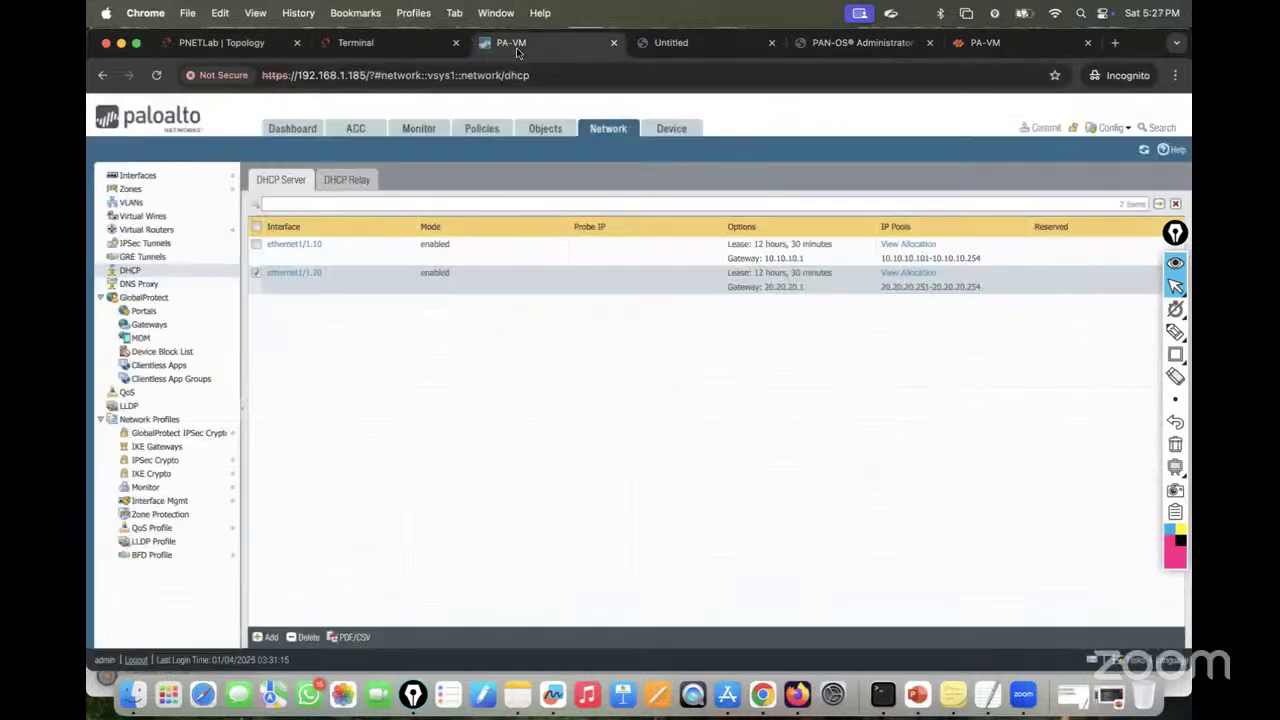
Step: Bring up the router console and let IOSv 15.7(3)M3 finish booting
click(398, 43)
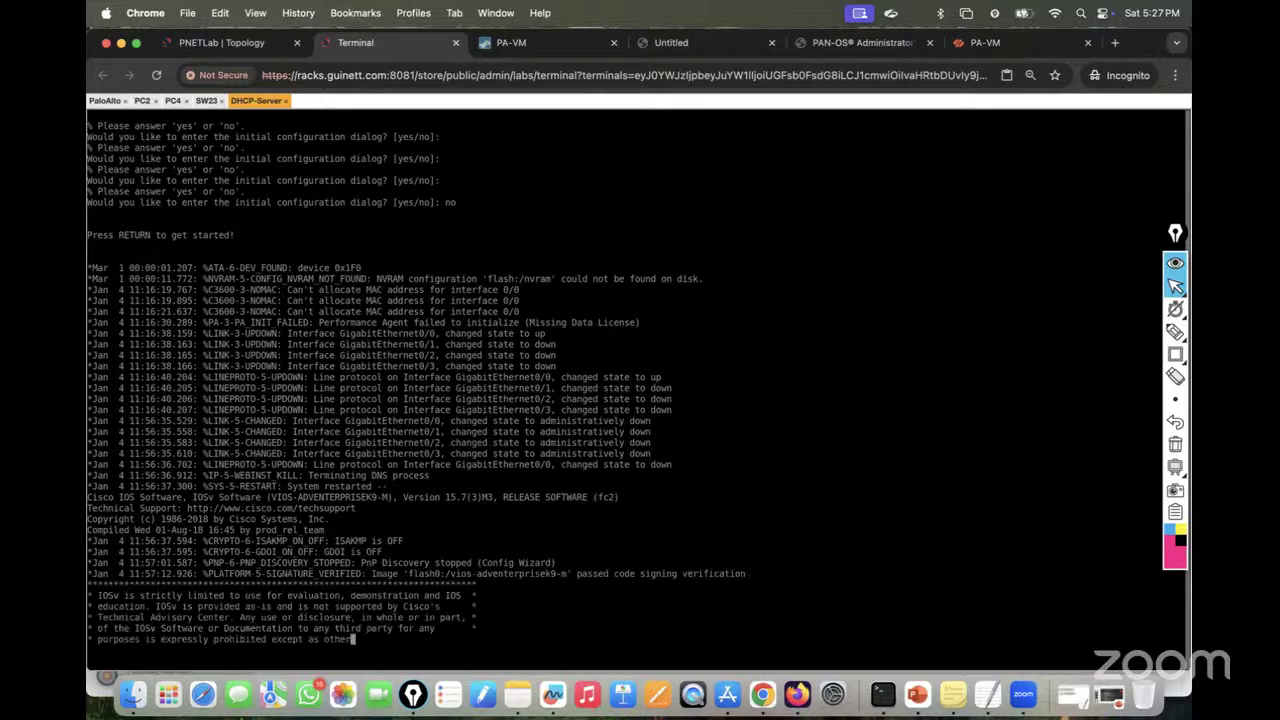
Step: Enter configuration mode with en and conf t, then set hostname DHCP-Server
key(Return)
key(Return)
key(Return)
key(Return)
key(Return)
key(Return)
key(Return)
key(Return)
key(Return)
key(Return)
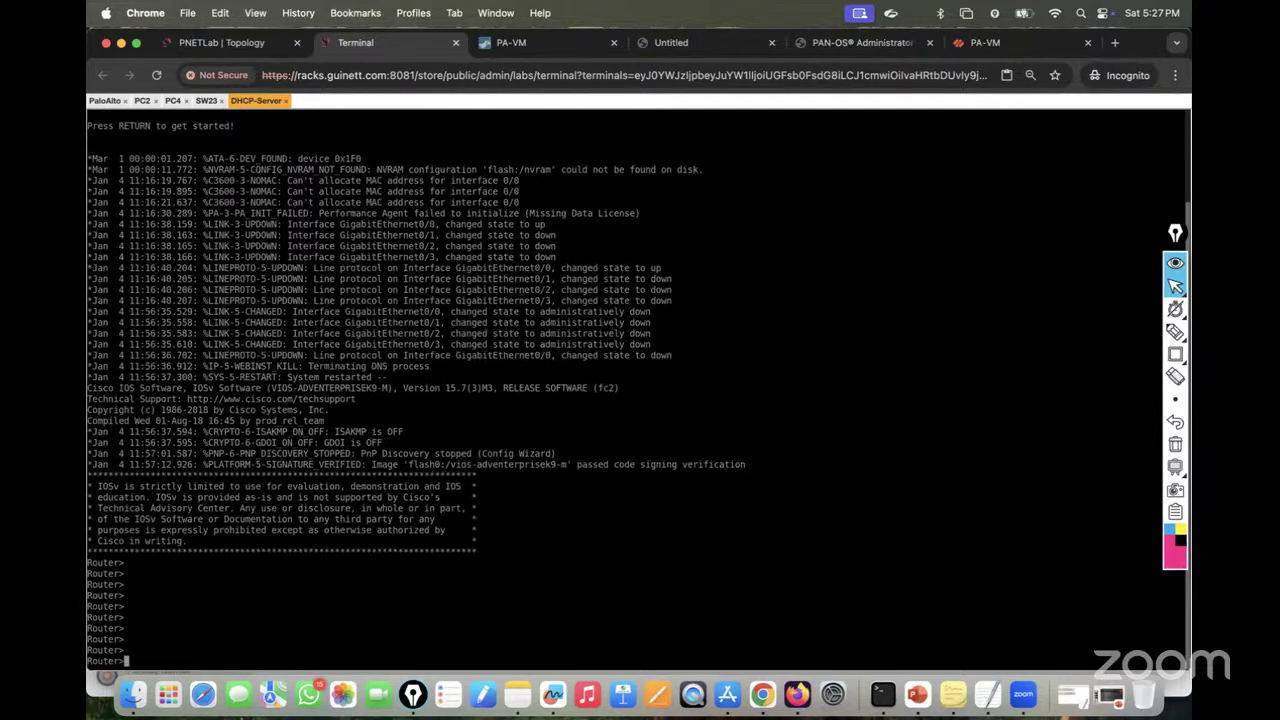
text(en)
key(Return)
key(Return)
key(Return)
text(conf t)
key(Return)
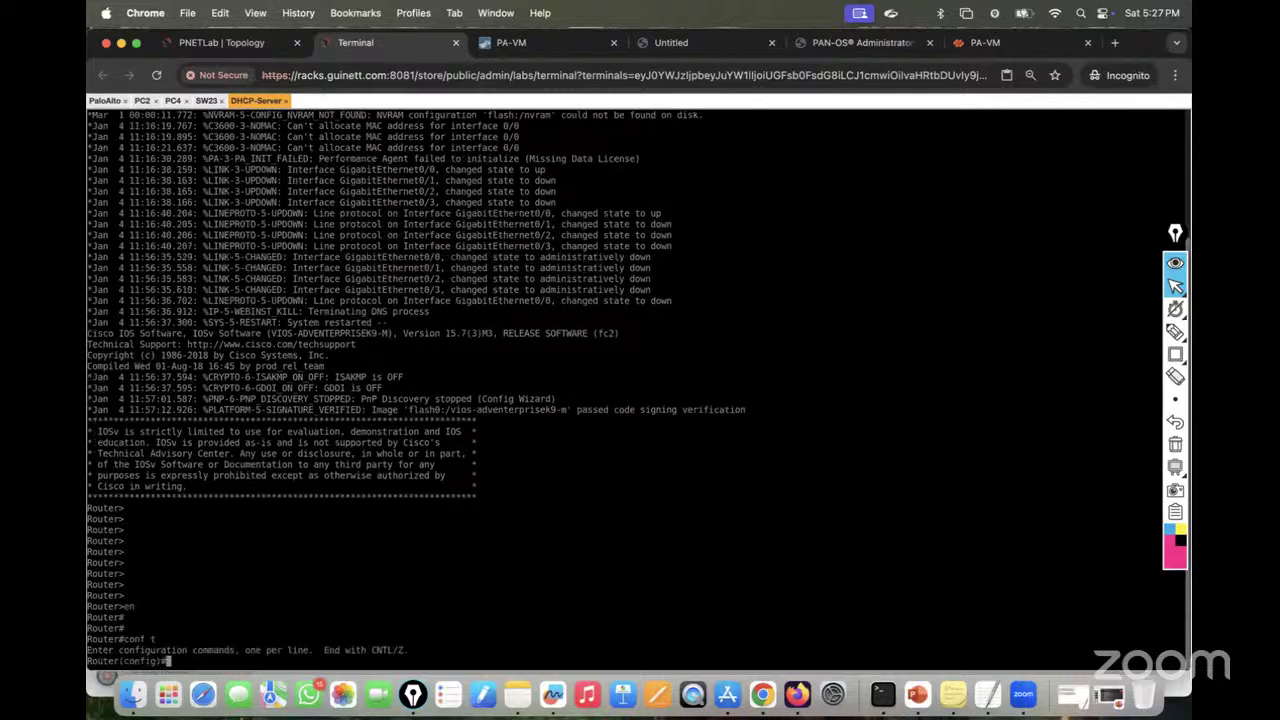
key(Return)
key(Return)
key(Return)
key(Return)
key(Return)
text(host)
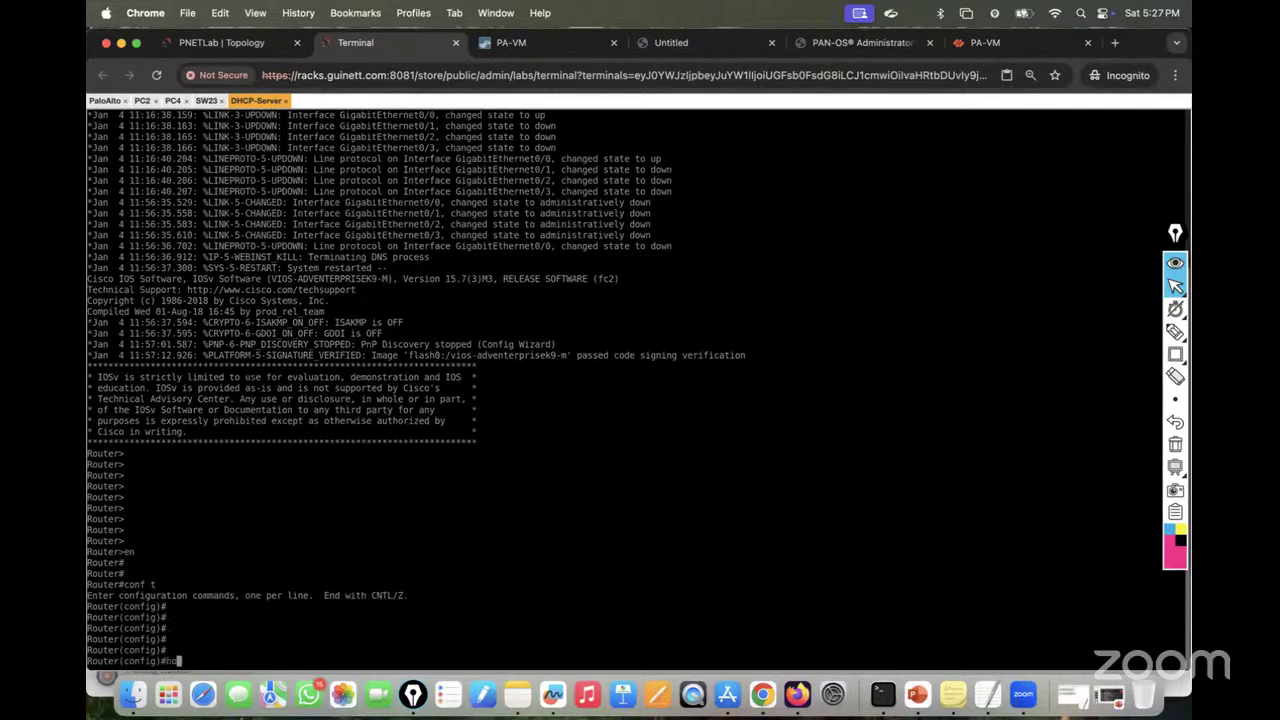
key(Tab)
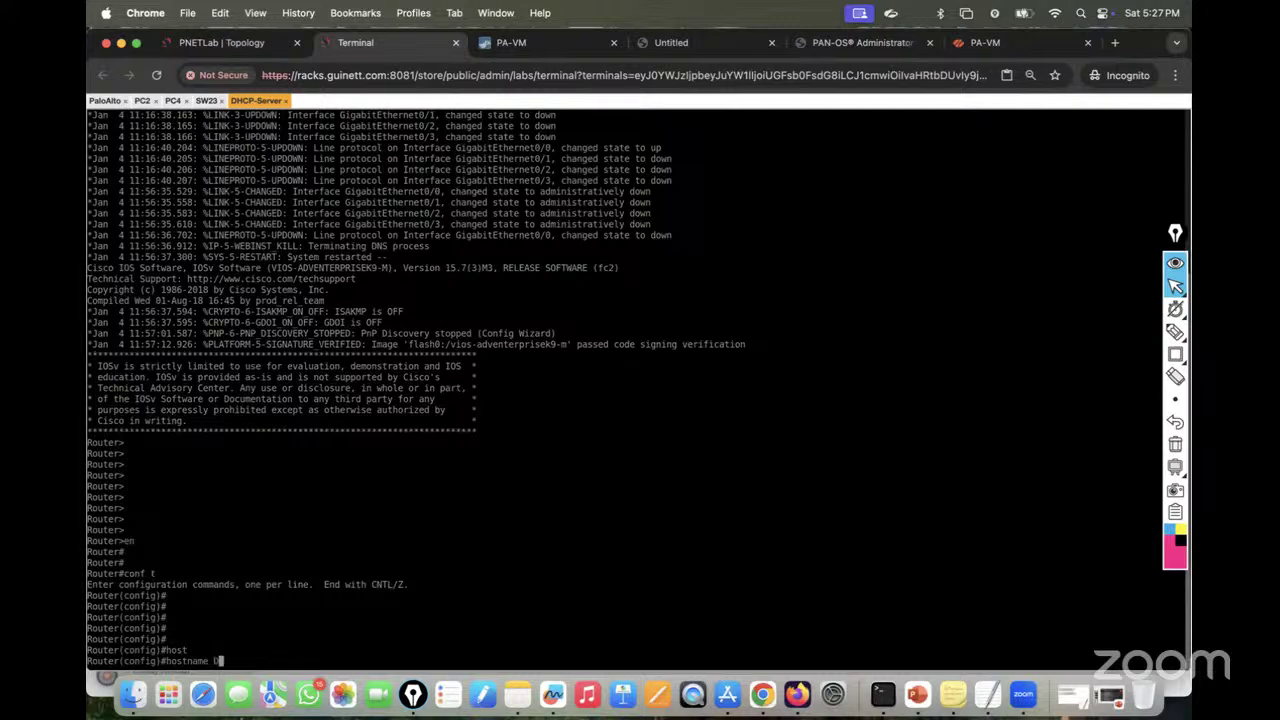
text(DHCP-Server)
key(Return)
key(Return)
key(Return)
key(Return)
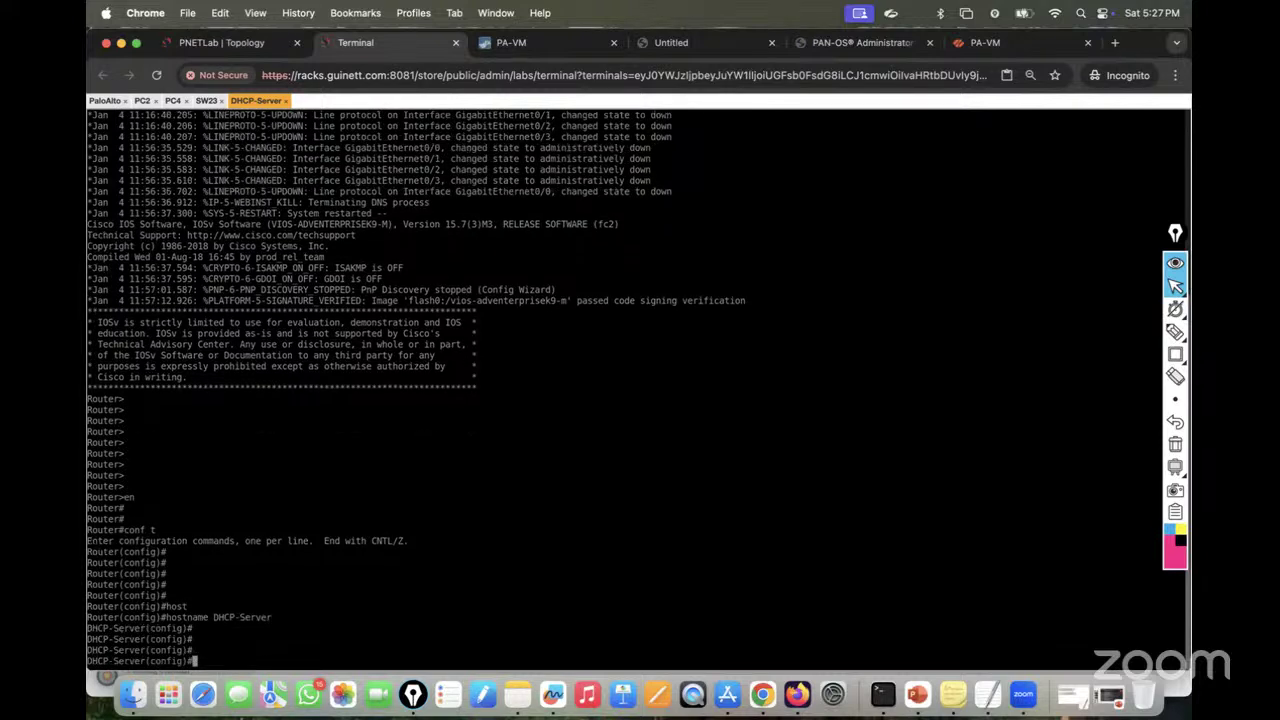
text(int)
click(215, 42)
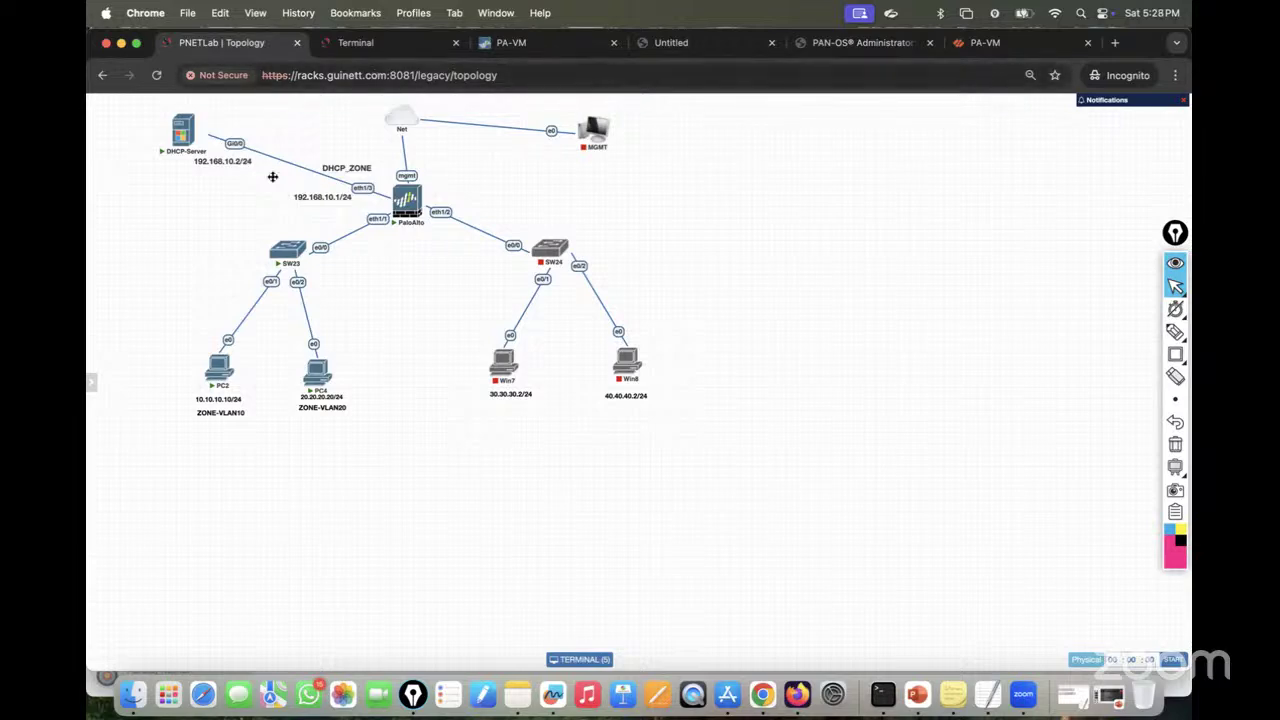
Step: Assign 192.168.10.2 255.255.255.0 to interface Gi0/0
click(386, 46)
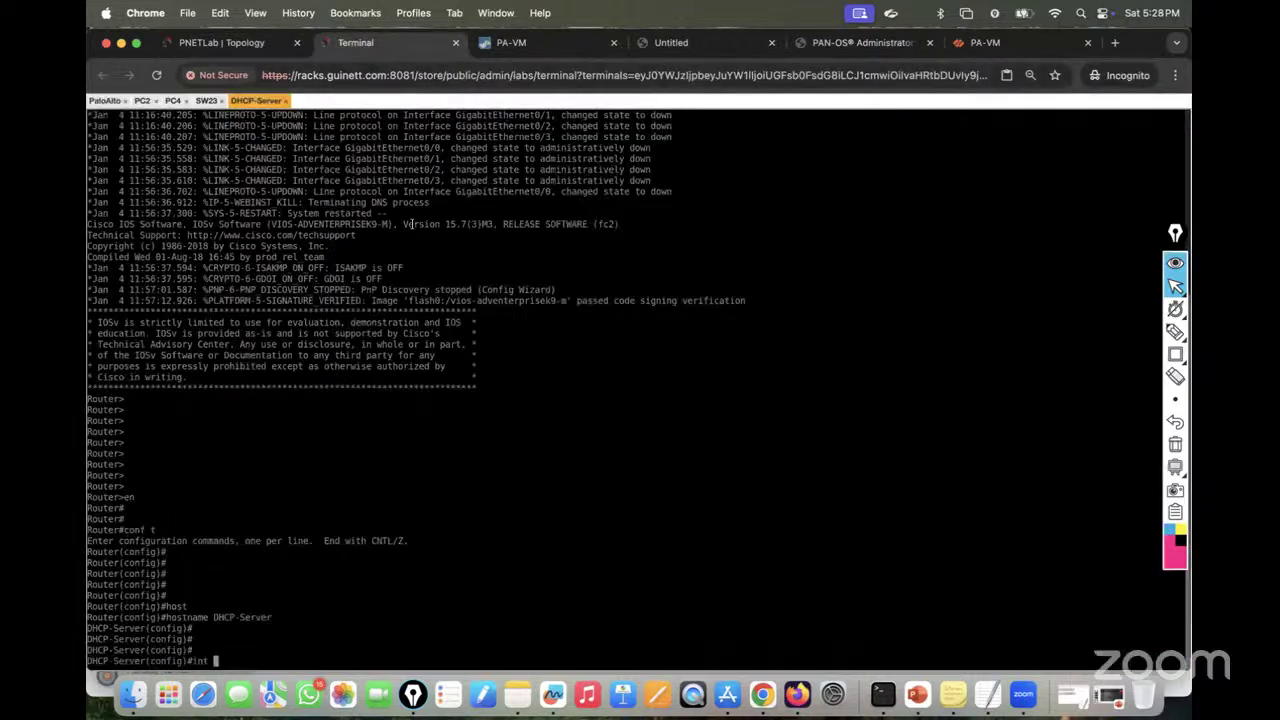
click(236, 47)
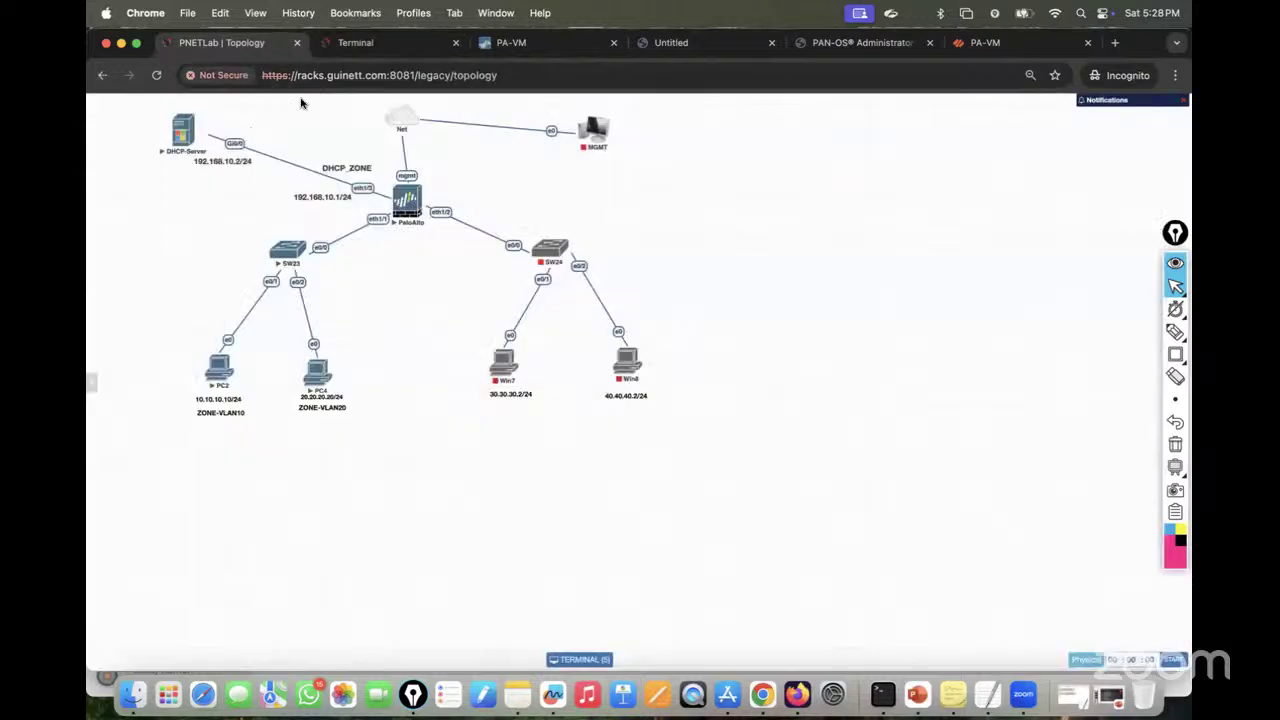
click(366, 45)
text(g)#int g)
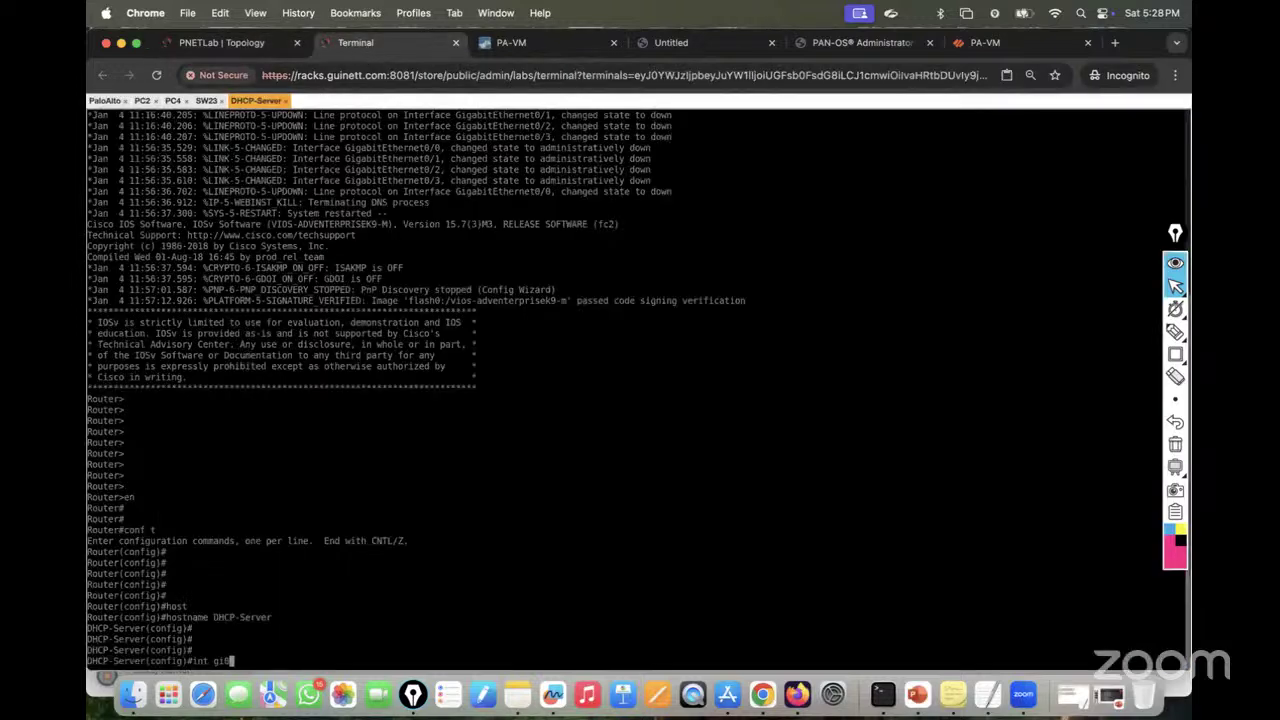
text(i0/0)
key(Return)
text(ip add)
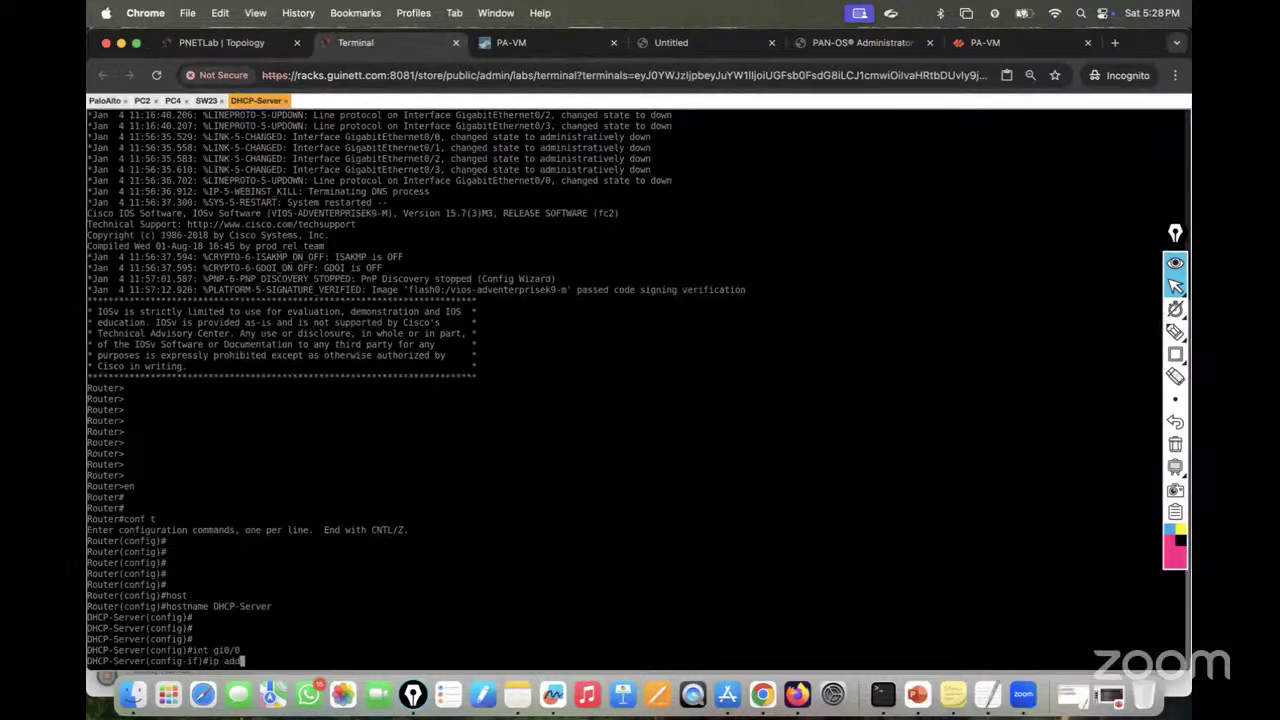
key(Tab)
text(192.168.10)
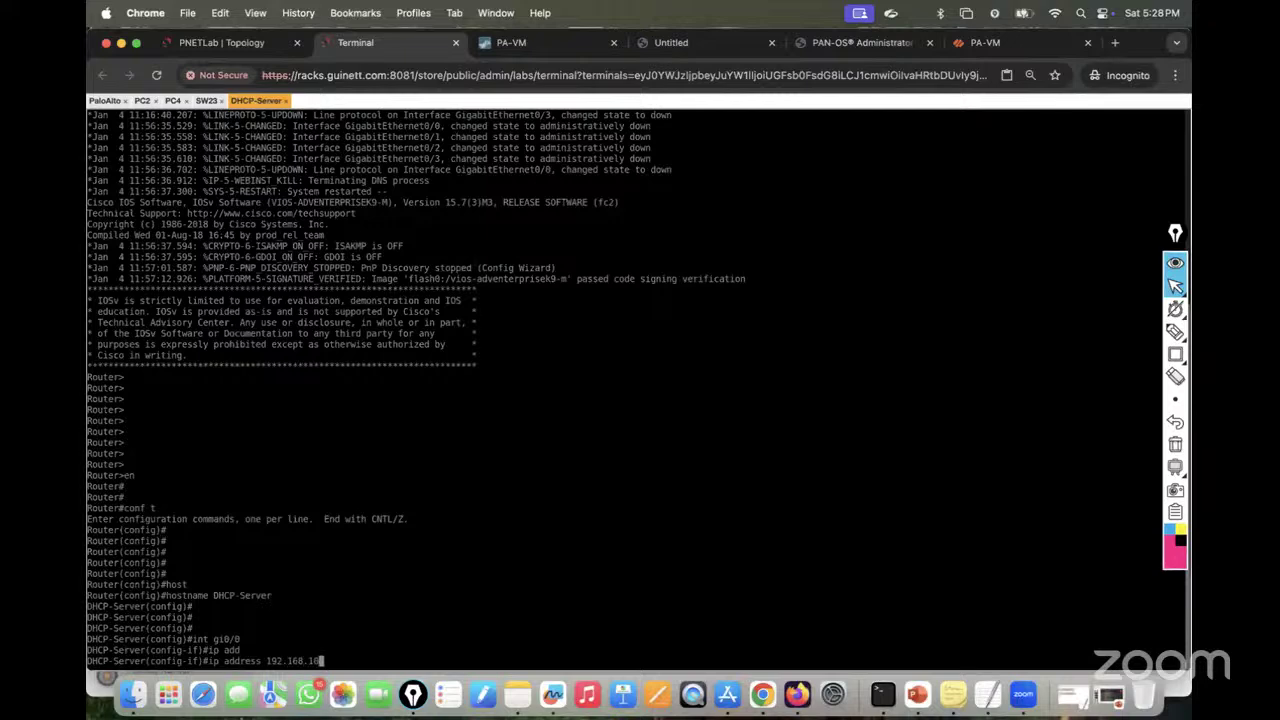
text(.2 255.255.255.0)
key(Return)
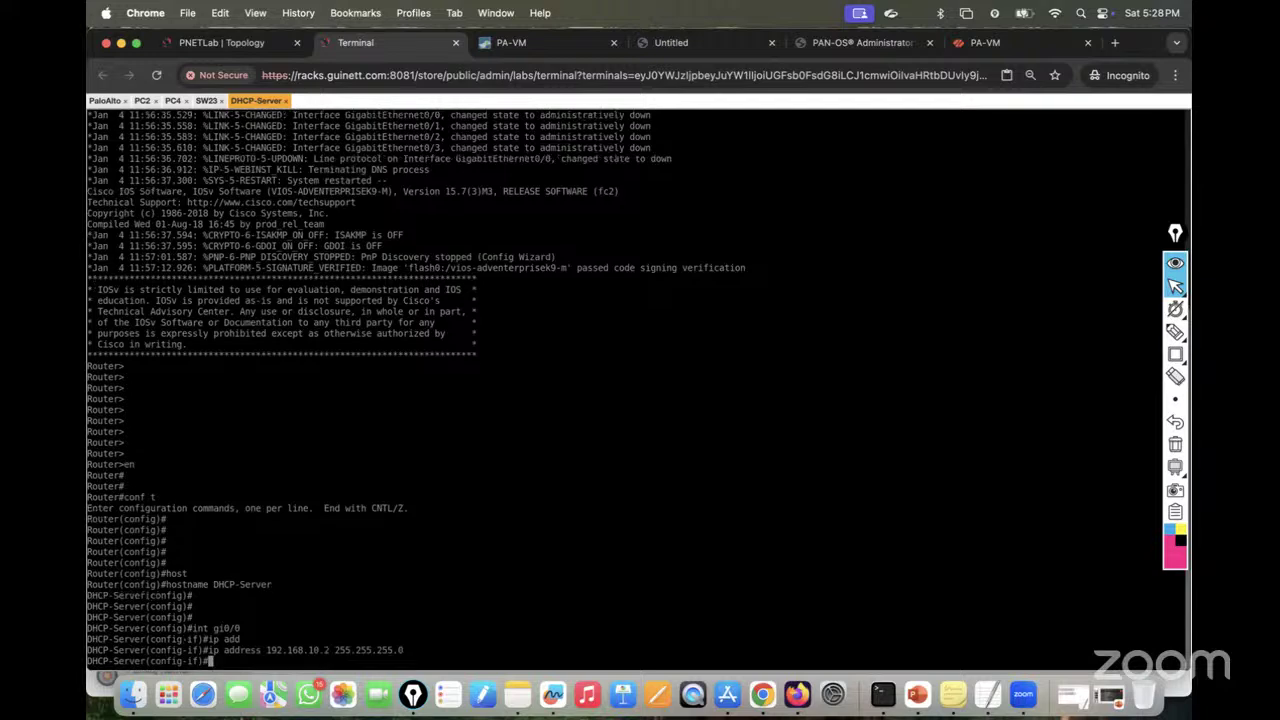
Step: Bring Gi0/0 up with no shutdown and exit interface configuration
text(no sh)
key(Tab)
key(Return)
key(Return)
key(Return)
key(Return)
key(Return)
key(Return)
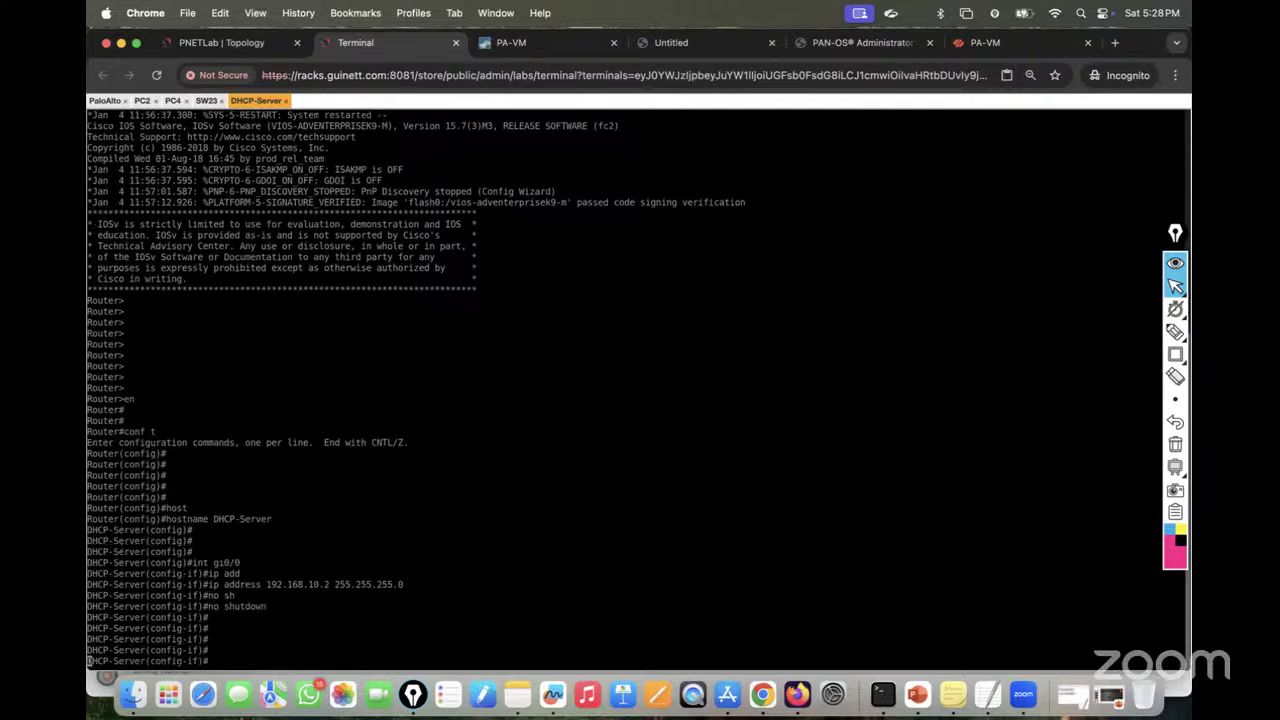
text(exit)
key(Return)
key(Return)
key(Return)
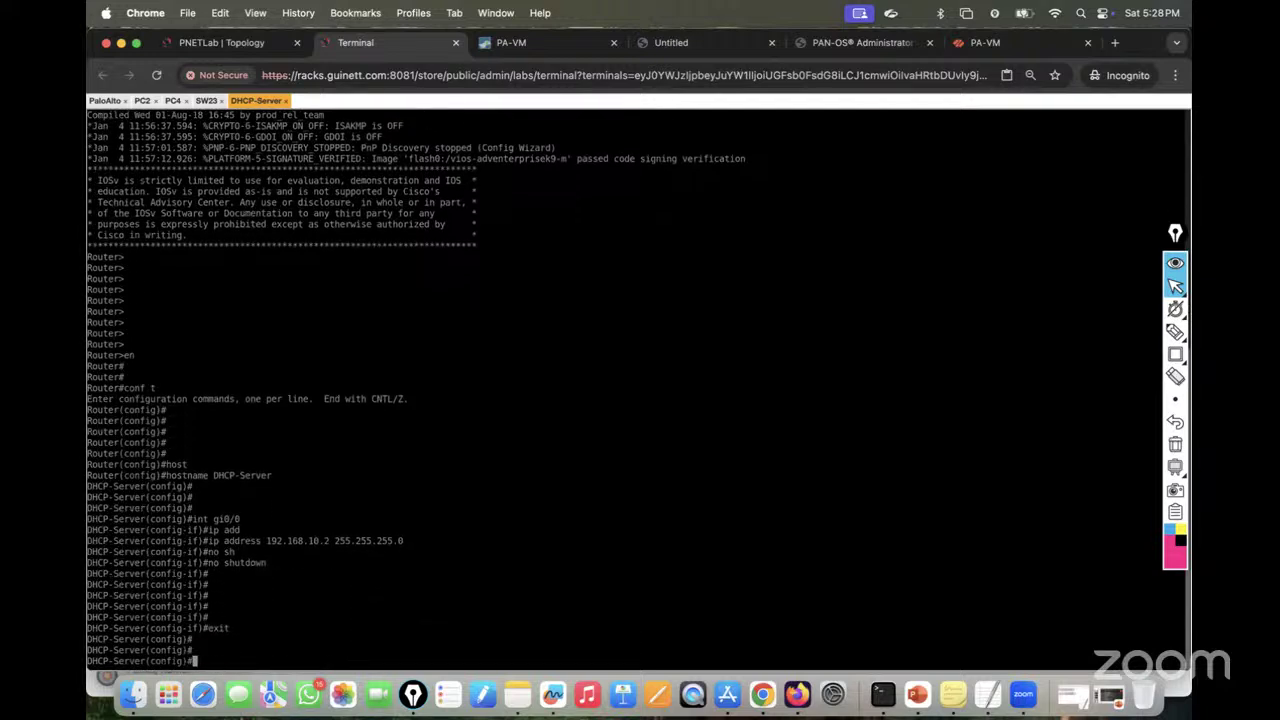
click(210, 47)
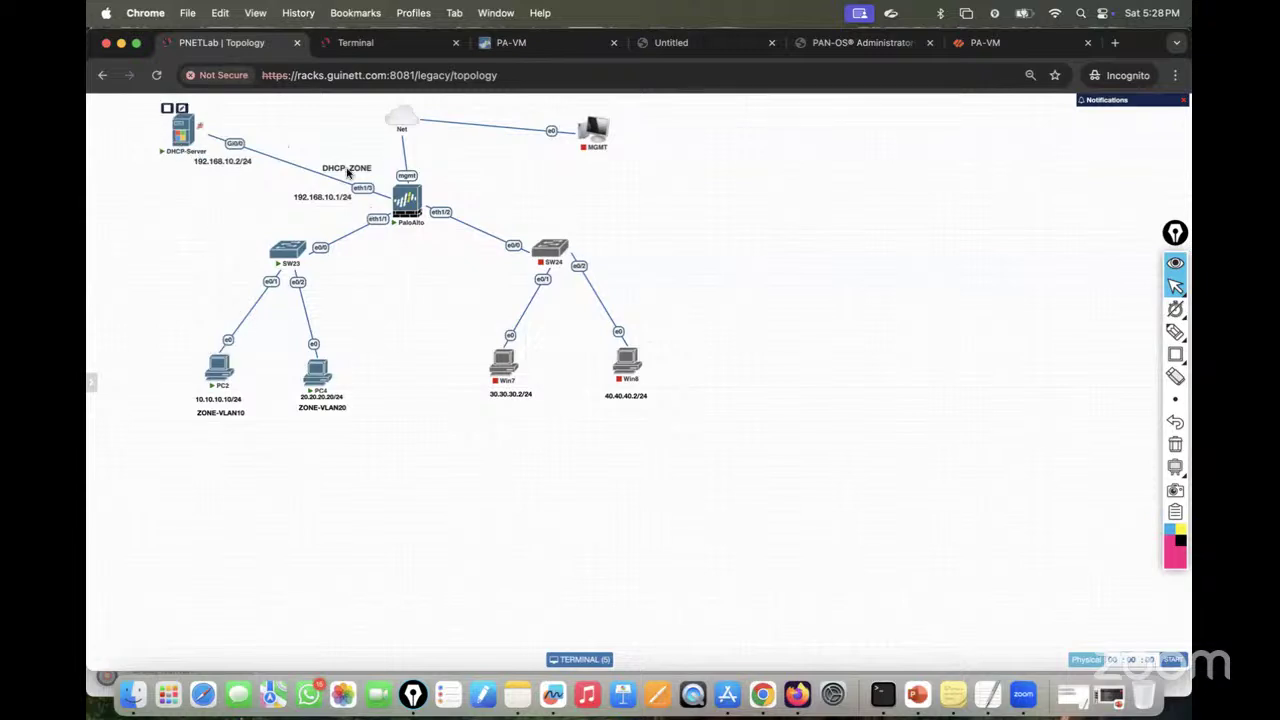
click(385, 46)
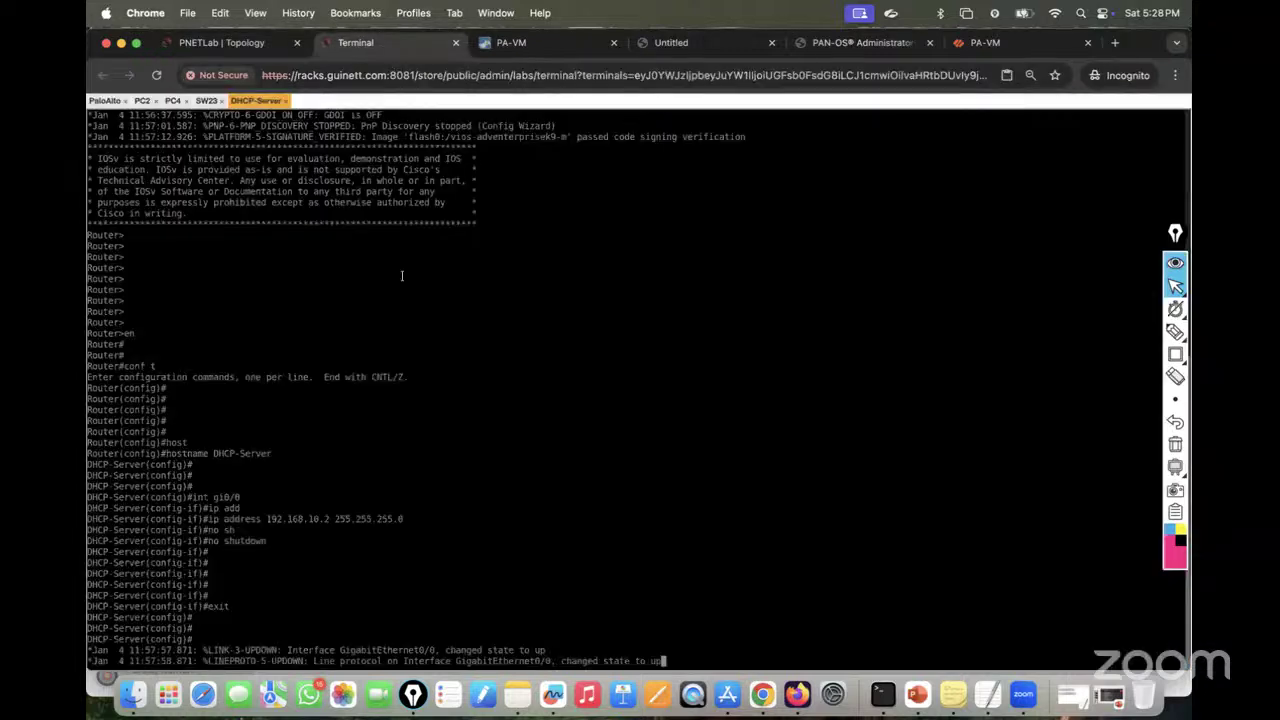
key(Return)
key(Return)
key(Return)
key(Return)
text(ip ro)
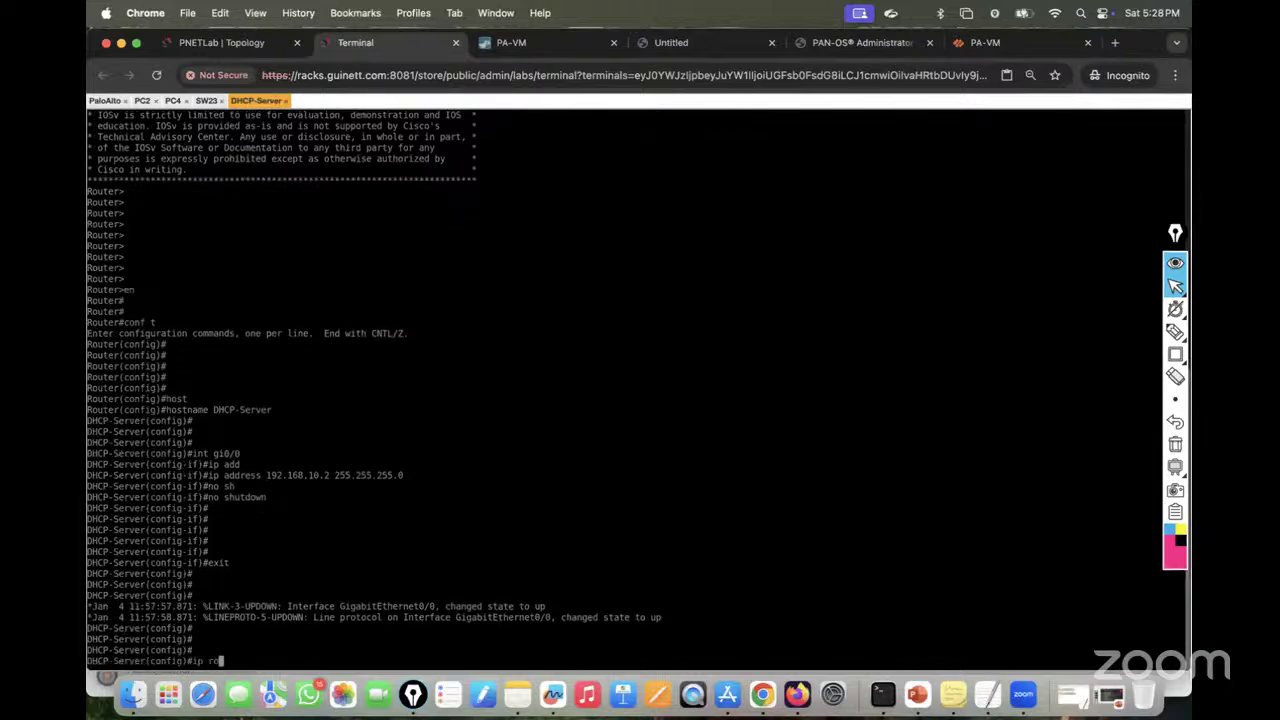
text(ute 0.0.0.0 0.0.0.0 192.168.10.1)
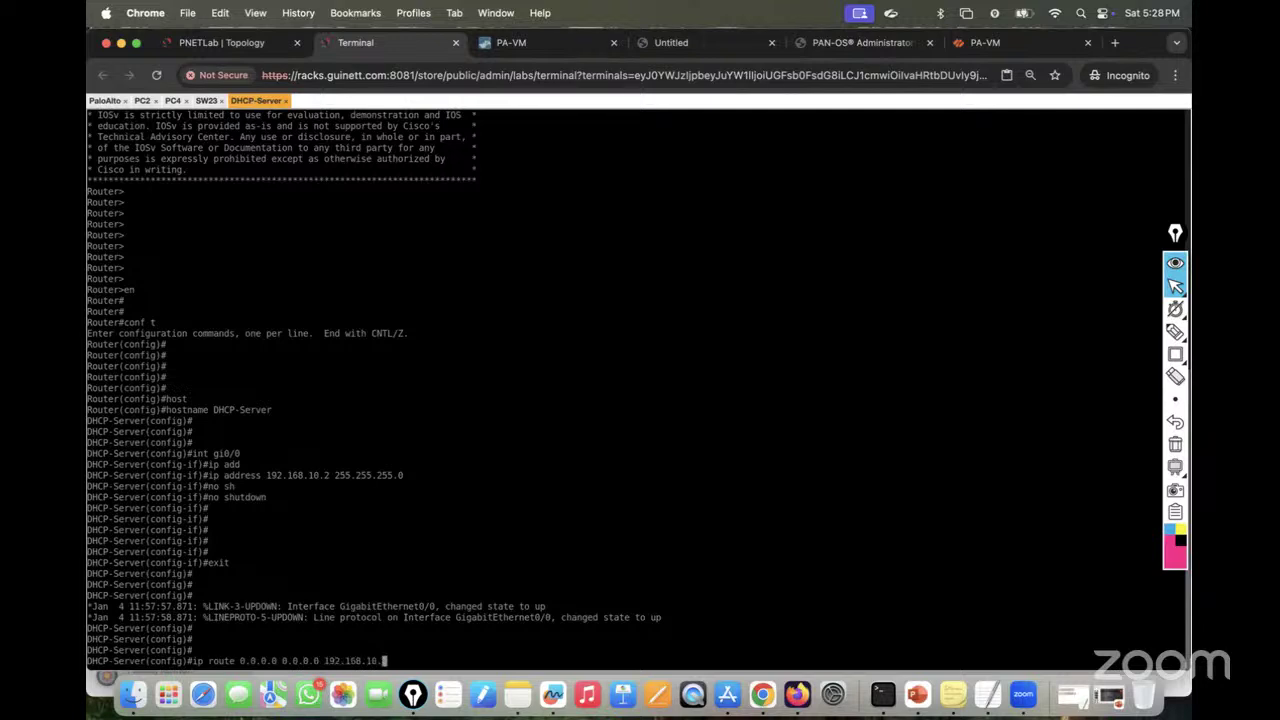
key(Return)
key(Return)
key(Return)
key(Return)
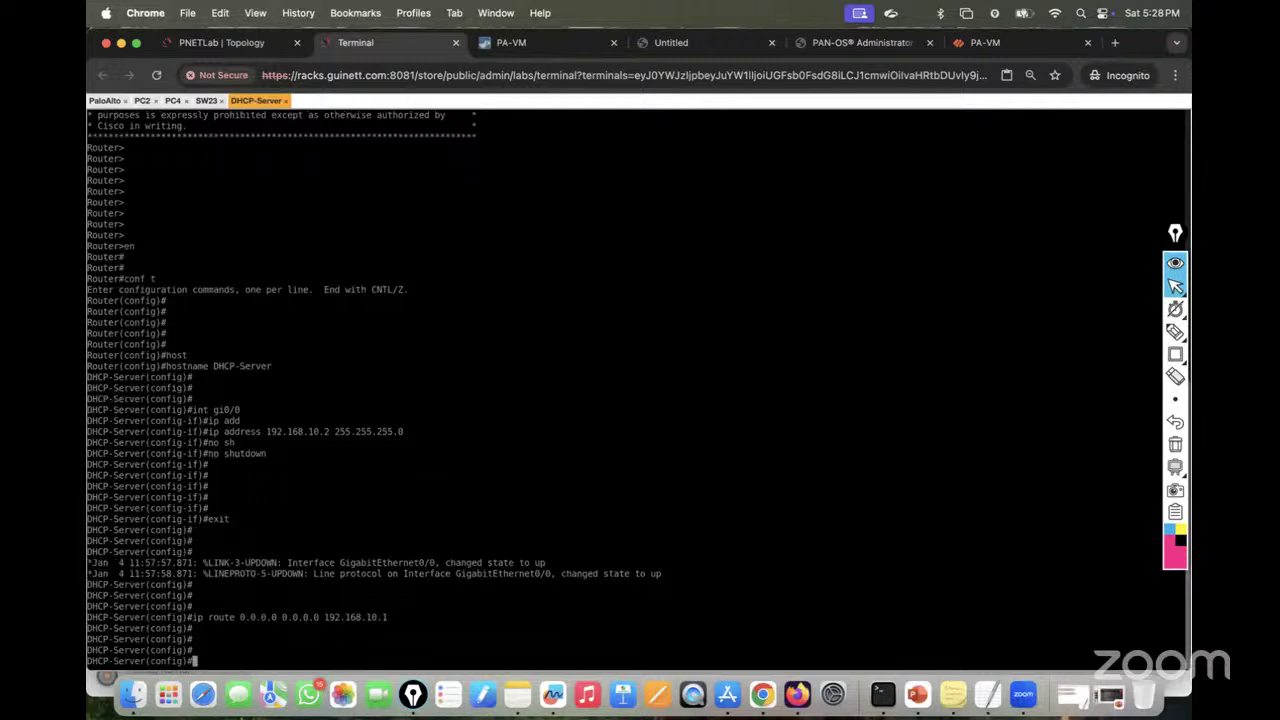
text(do w)
text(r)
key(Return)
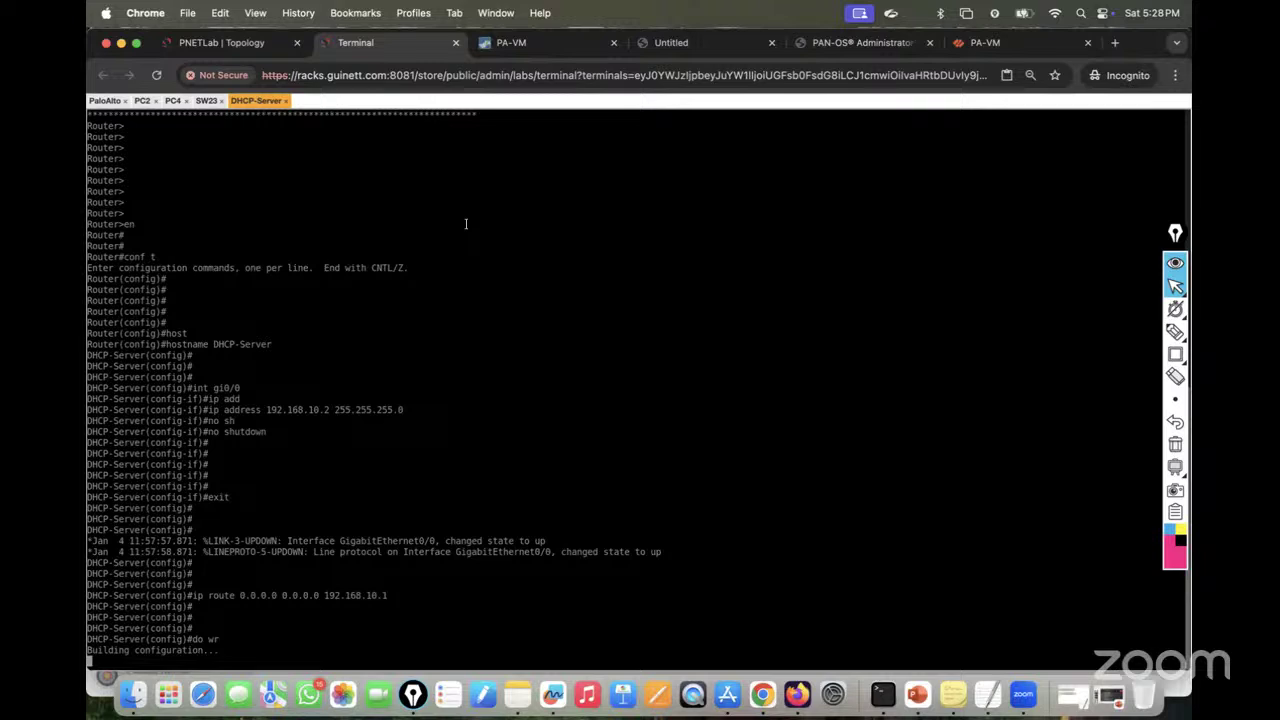
click(236, 40)
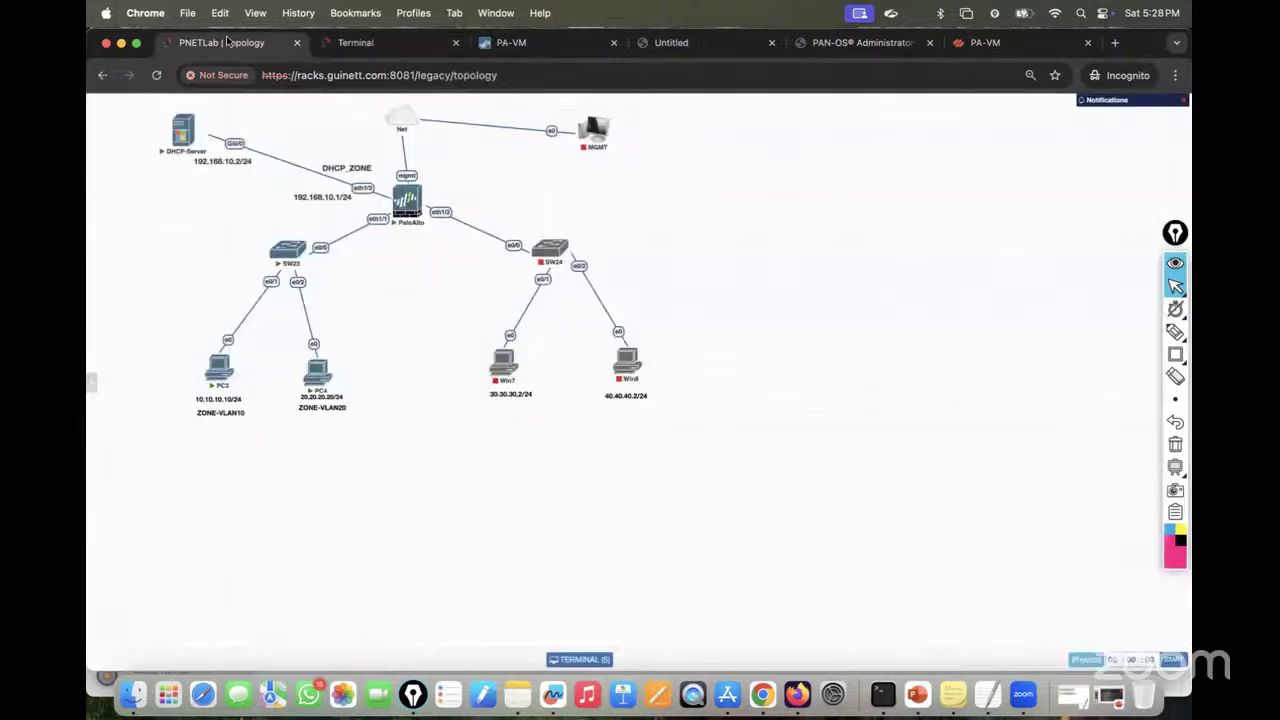
click(366, 45)
key(Return)
key(Return)
key(Return)
key(Return)
key(Return)
key(Return)
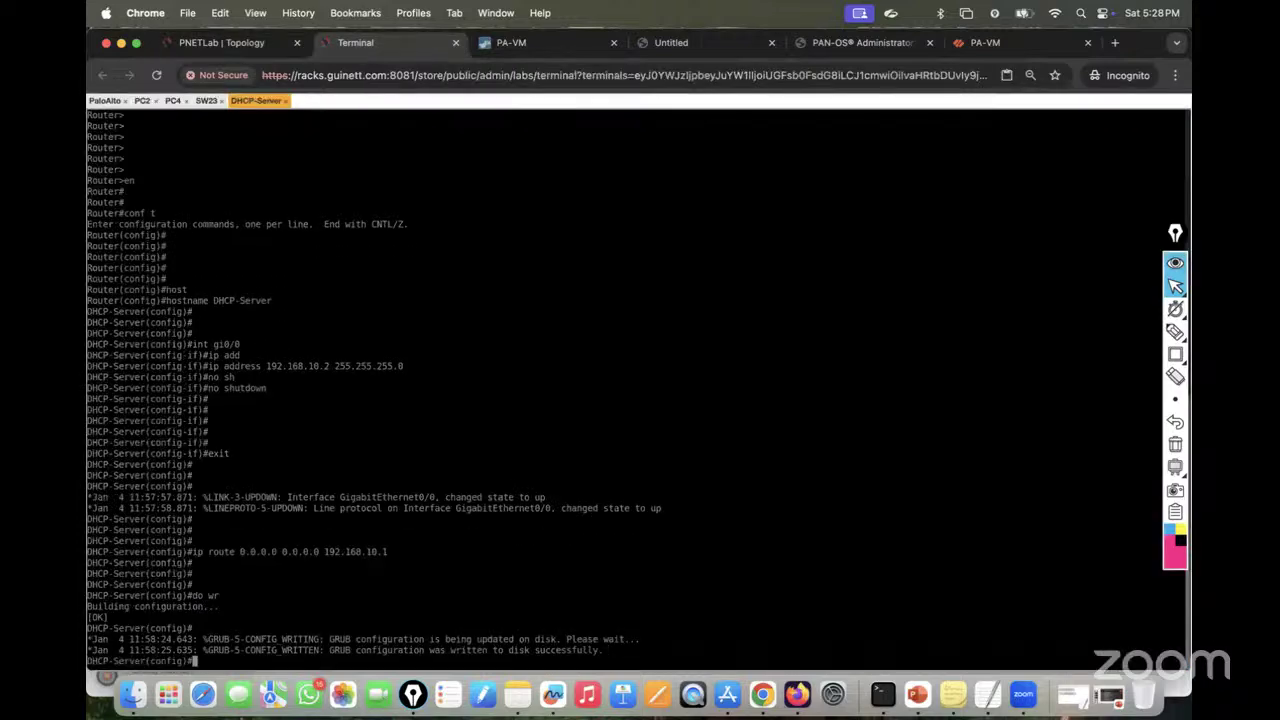
click(232, 43)
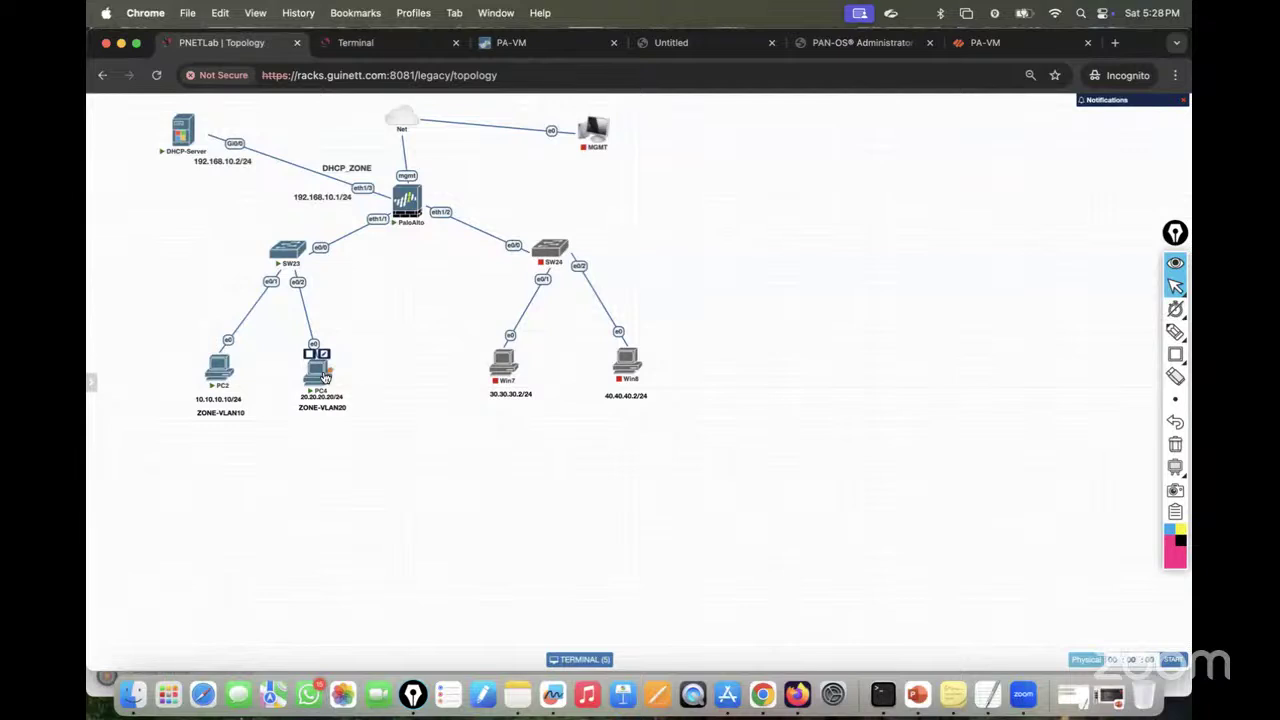
click(366, 42)
text(ex)
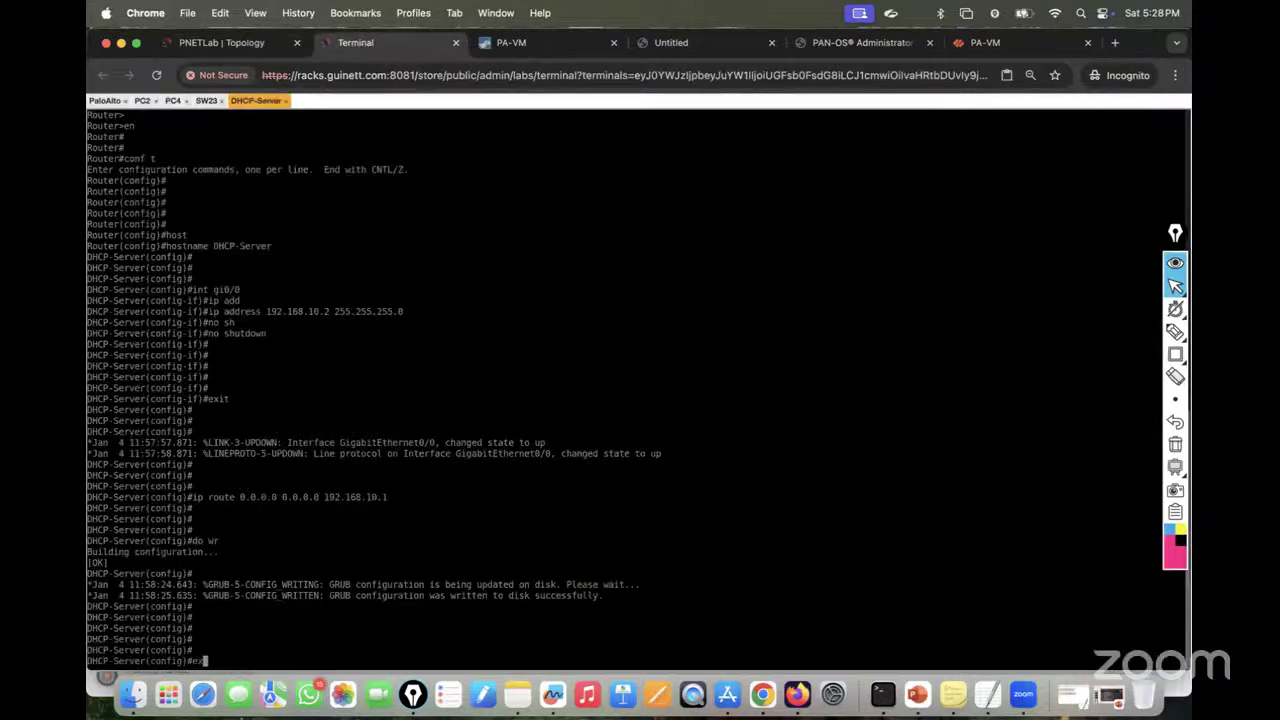
key(BackSpace)
key(BackSpace)
text(ip dhcp)
Step: Create the DHCP pool VLAN10_POOL on the DHCP-Server router
key(Tab)
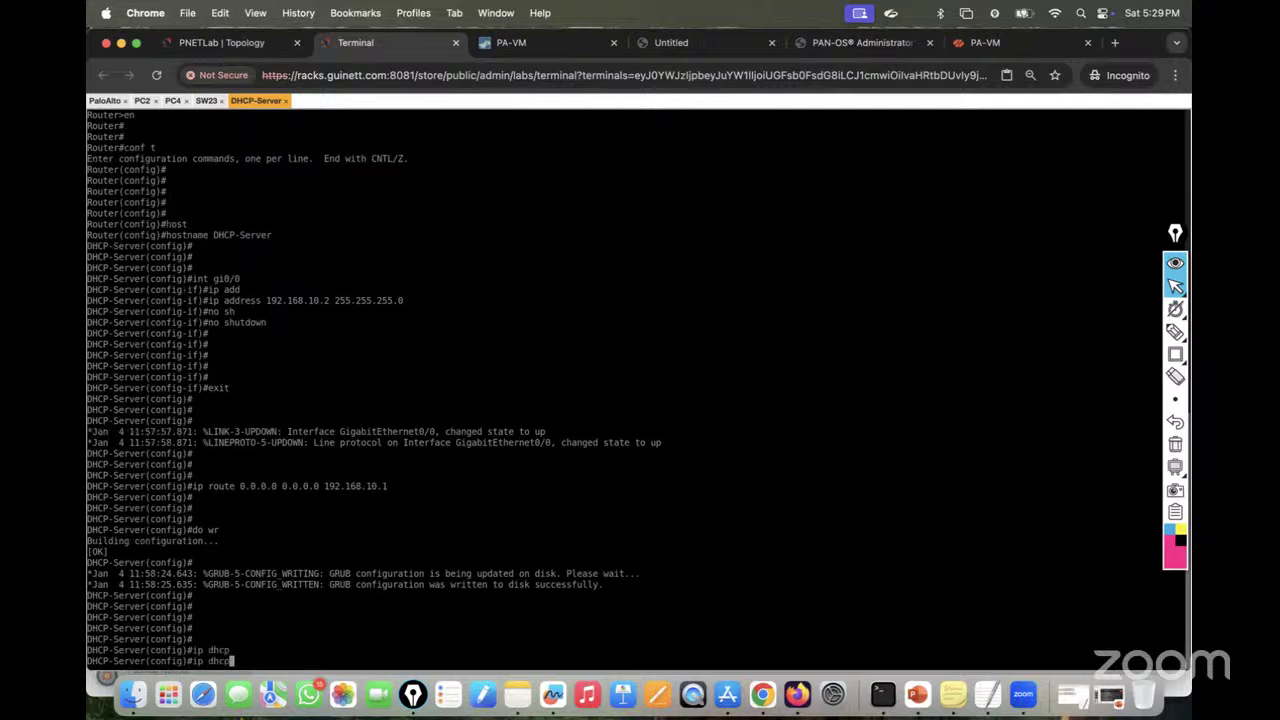
text(poo)
key(Tab)
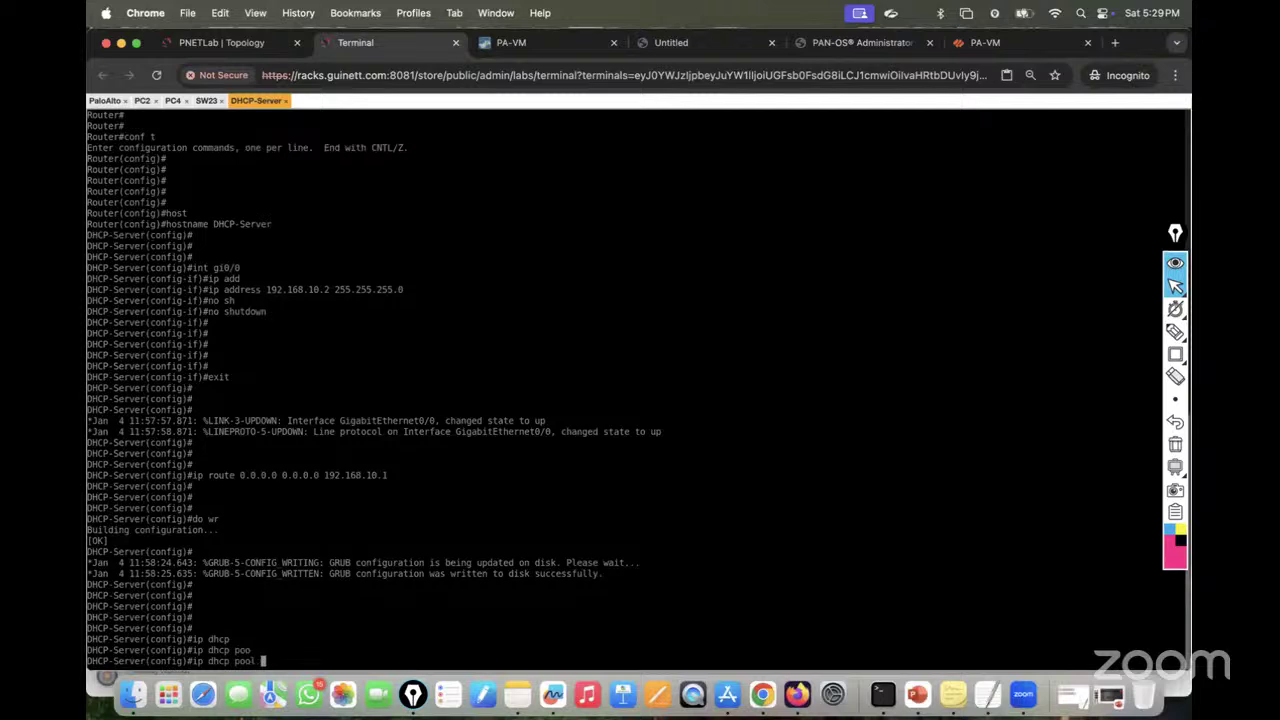
text(VLAN10_ POOL)
key(Return)
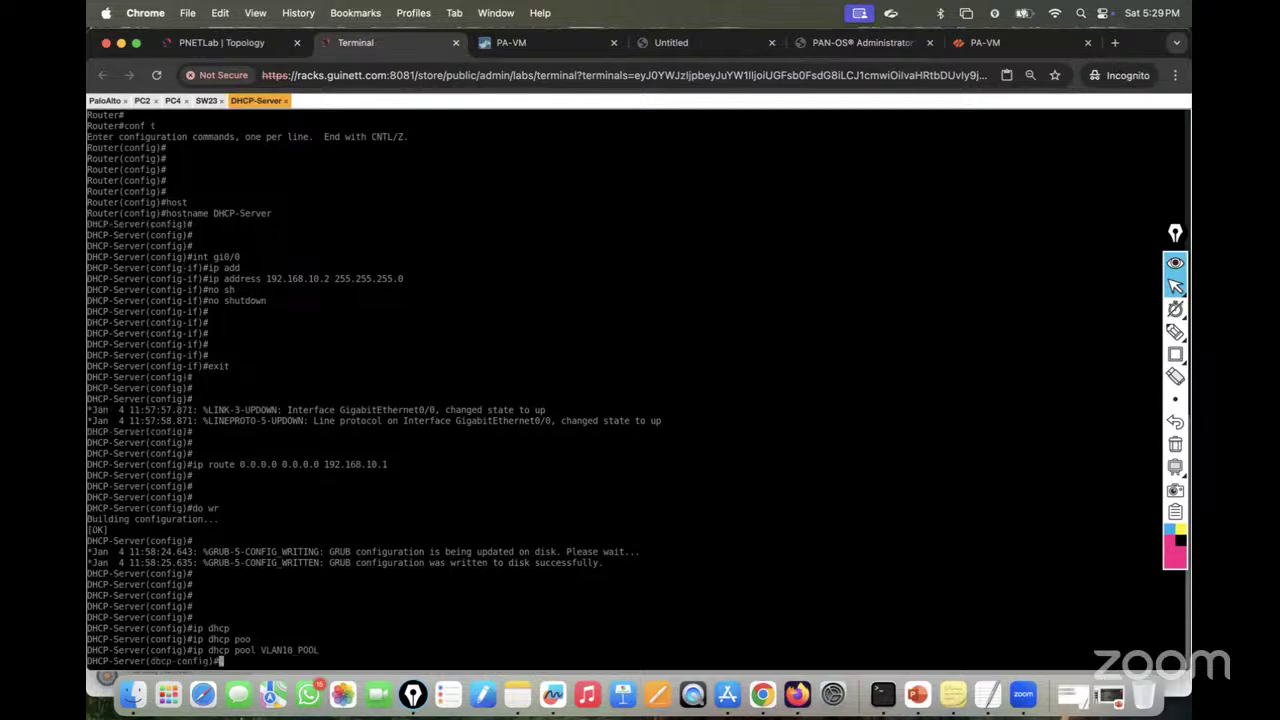
Step: Set the pool network to 10.10.10.0 255.255.255.0 and default router to 10.10.10.1
text(netw)
key(Tab)
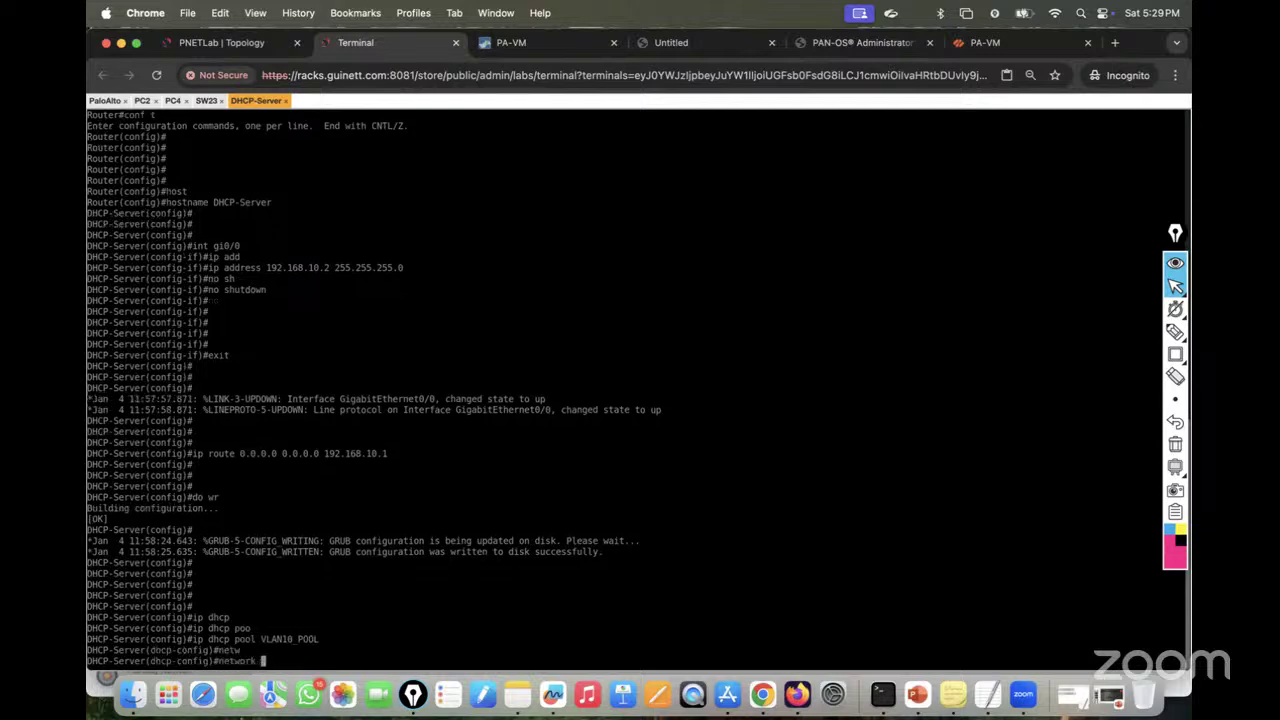
text(10.10.10.0 255.255.255.0)
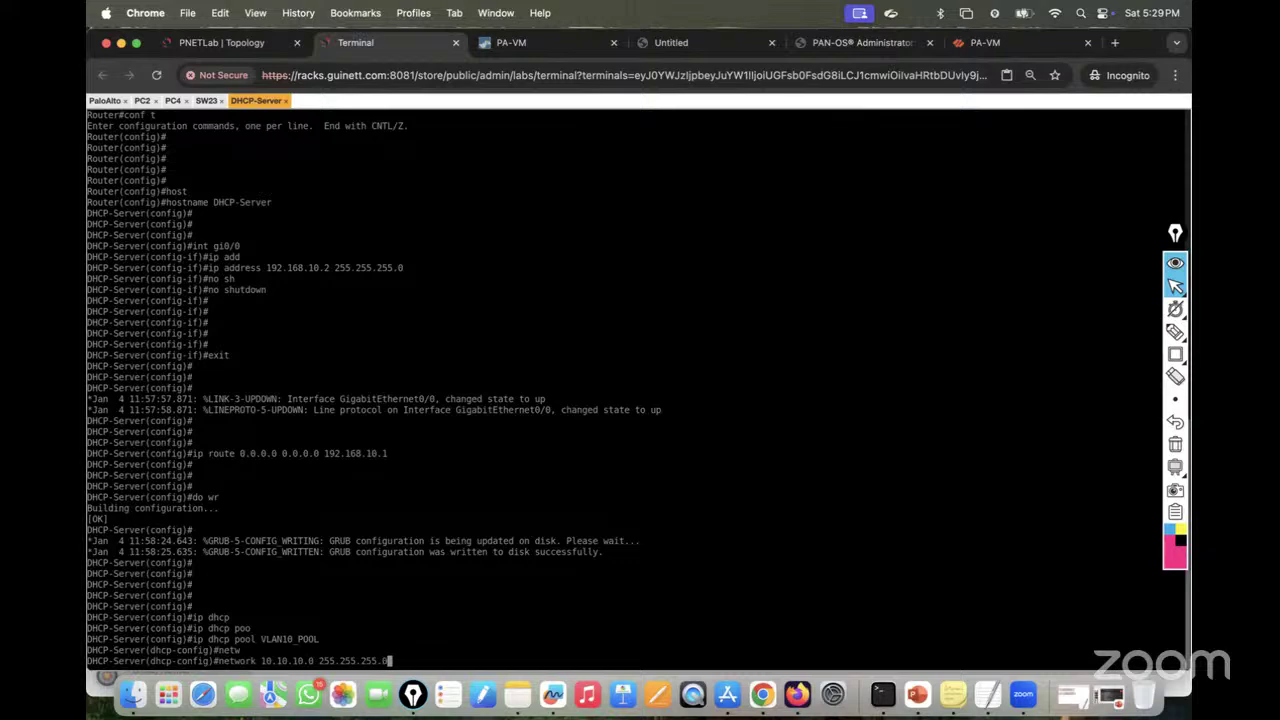
key(Return)
text(def)
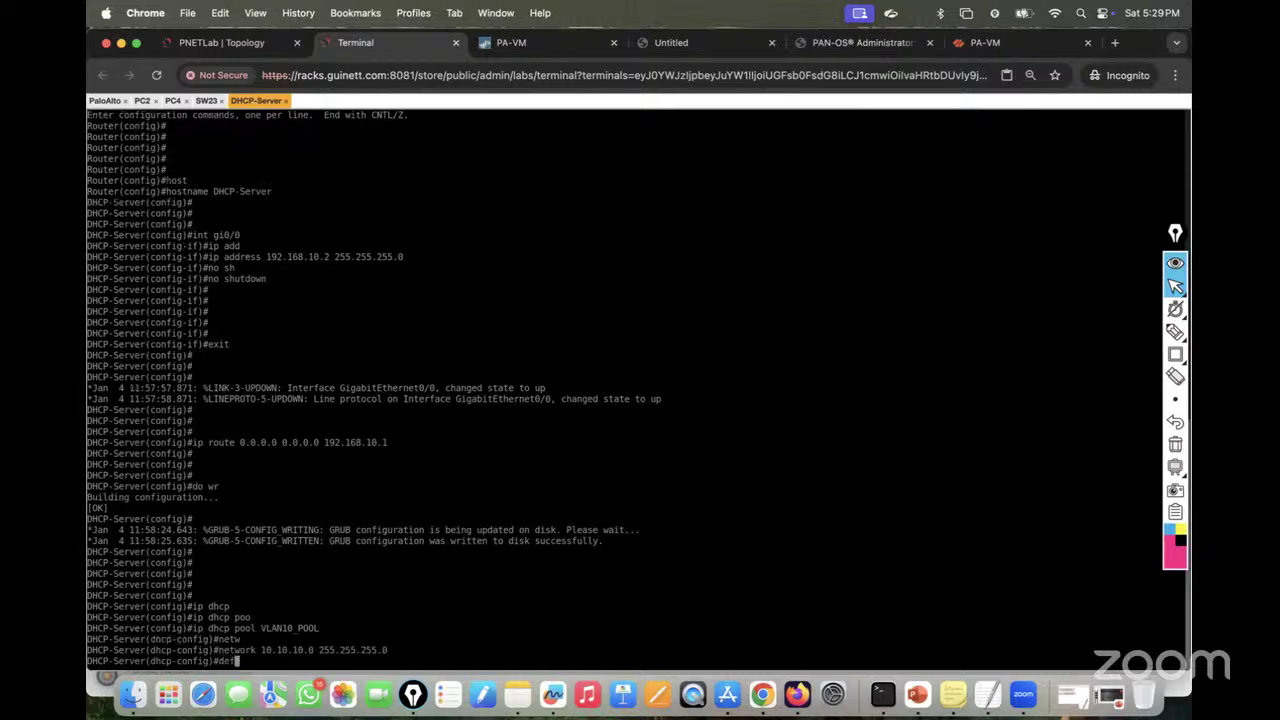
key(Tab)
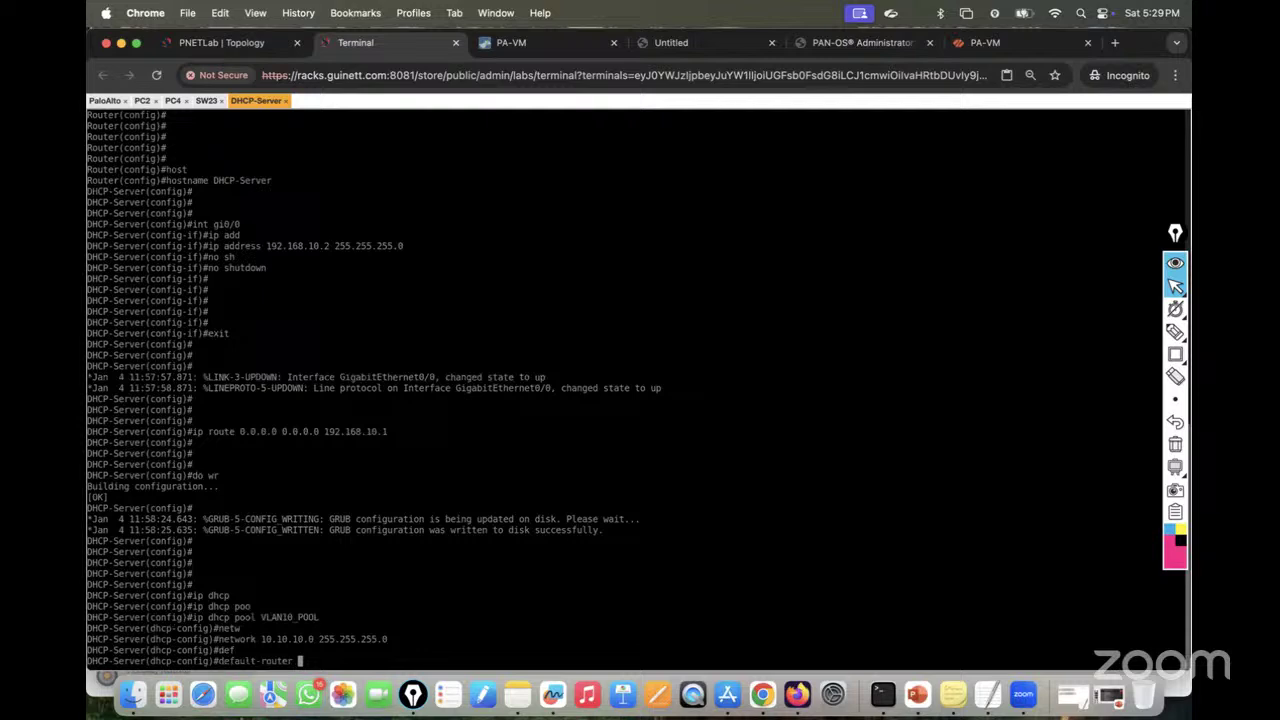
text(10.10.10.1)
key(Return)
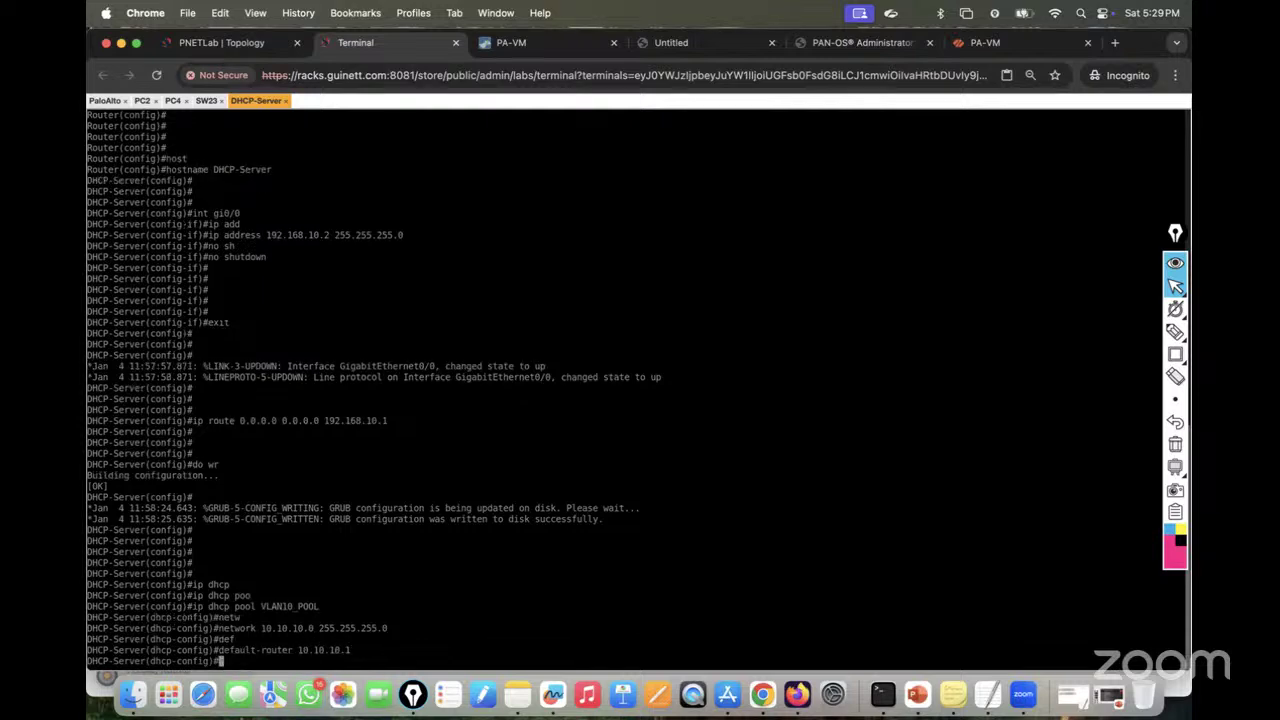
Step: Set the pool's DNS server to 8.8.8.8 and exit pool configuration
text(def)
key(Tab)
key(BackSpace)
key(BackSpace)
key(BackSpace)
key(BackSpace)
key(BackSpace)
key(BackSpace)
key(BackSpace)
key(BackSpace)
key(BackSpace)
key(BackSpace)
key(BackSpace)
key(BackSpace)
key(BackSpace)
key(BackSpace)
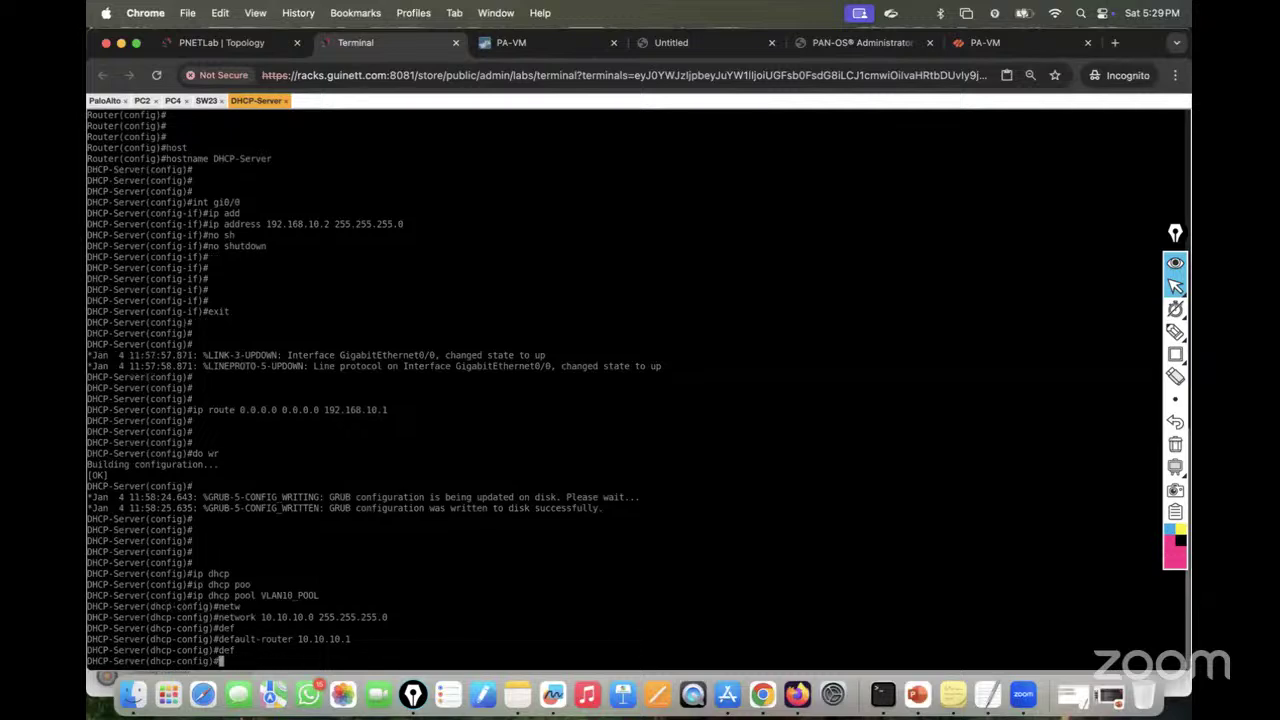
text(n)
key(Tab)
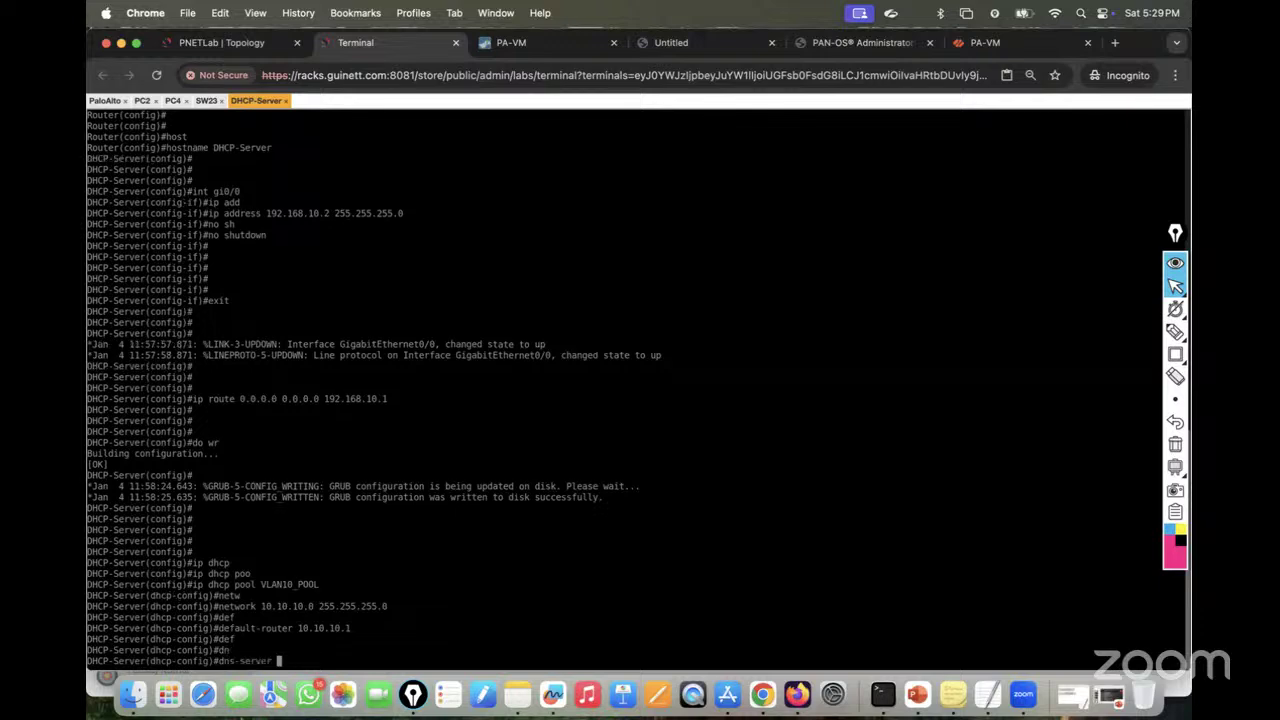
text(8.8.8.8)
key(Return)
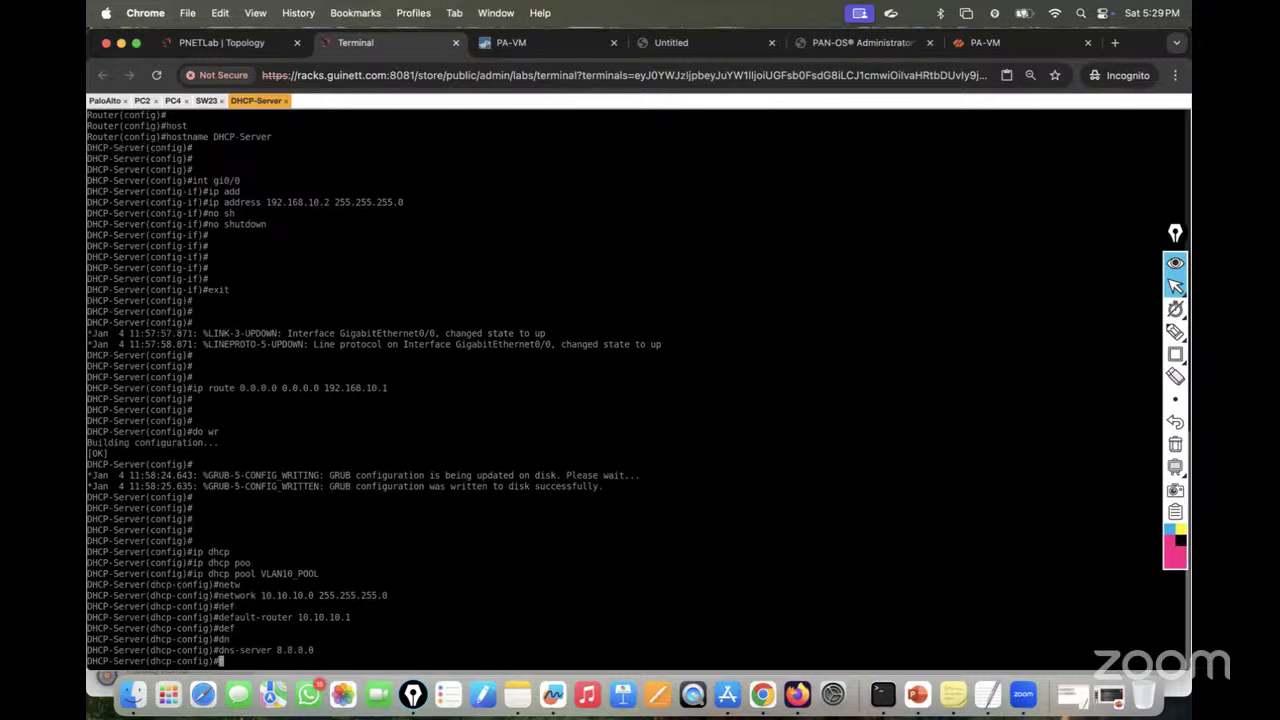
text(exit)
key(Return)
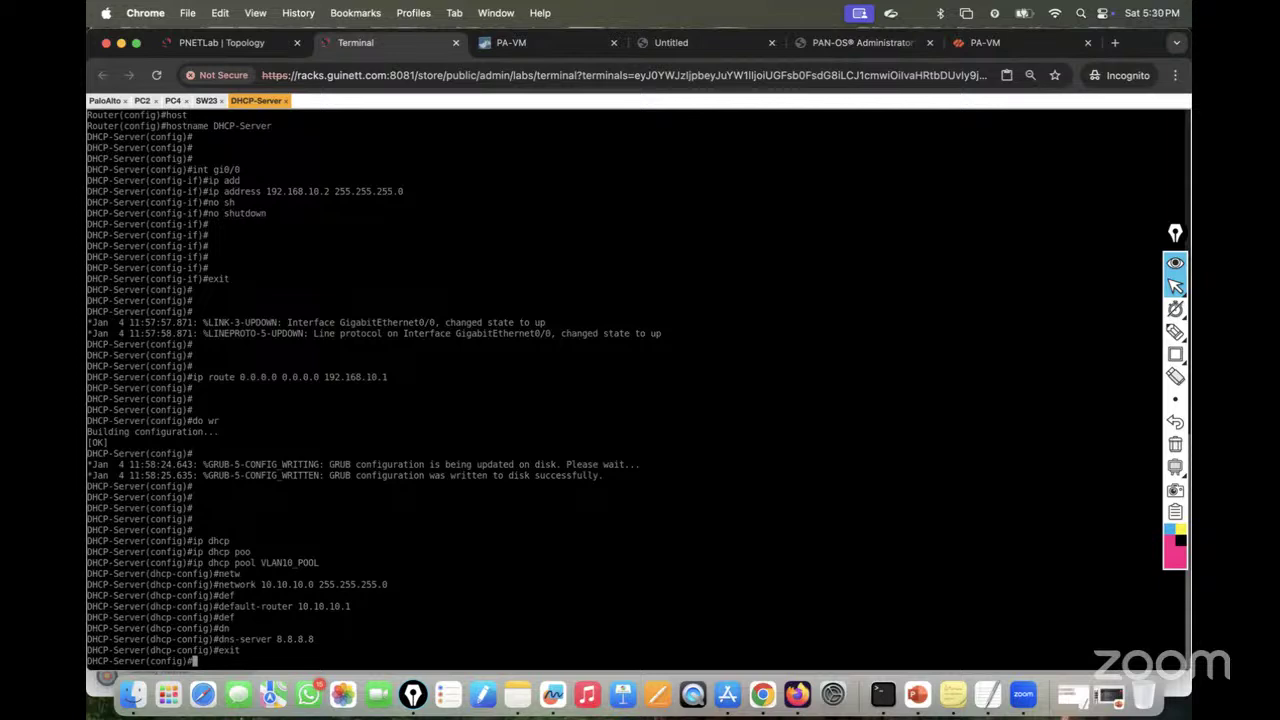
text(ip)
Step: Run ip dhcp excluded-address 10.10.10.1 10.10.10.15 in global configuration mode
text(dhcp)
key(Tab)
text(ex)
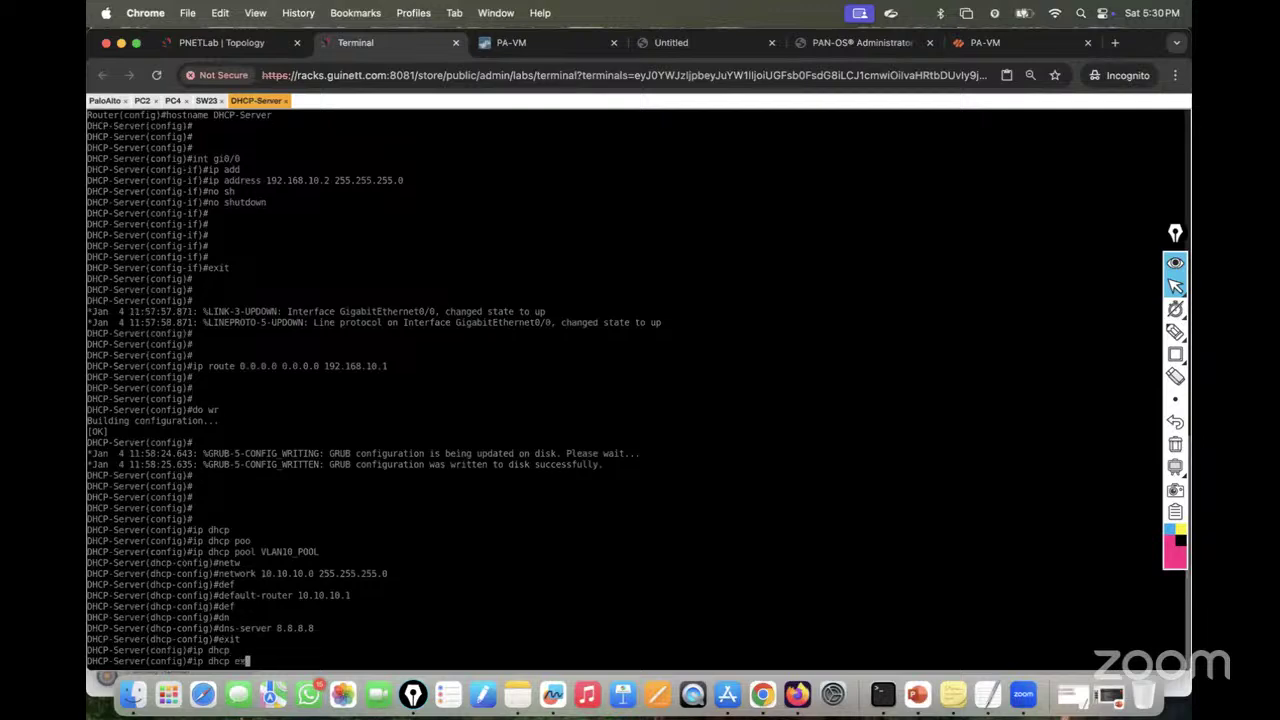
key(Tab)
text(10.)
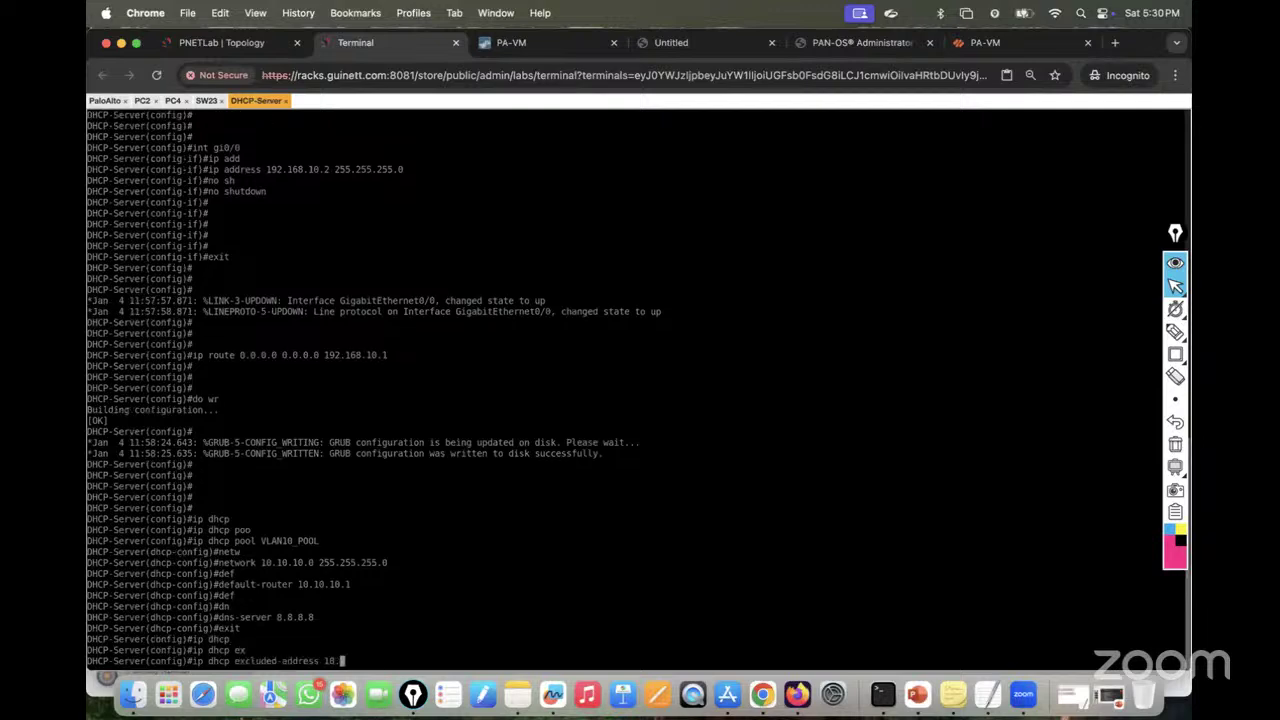
text(10.10.15)
text( 10.10.10)
key(BackSpace)
key(BackSpace)
key(BackSpace)
key(BackSpace)
key(BackSpace)
key(BackSpace)
key(BackSpace)
key(BackSpace)
key(BackSpace)
key(BackSpace)
text(10.10.10.15)
key(Return)
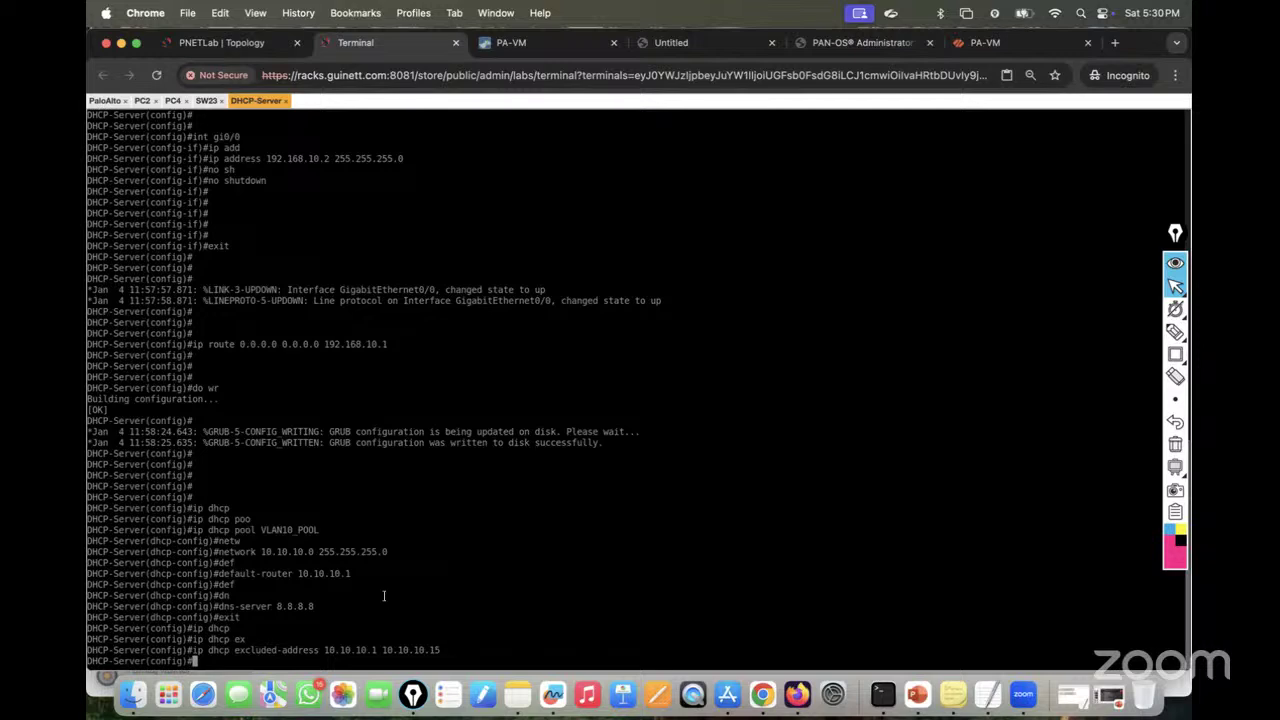
key(Return)
key(Return)
key(Return)
key(Return)
key(Up)
key(Up)
key(Up)
key(Up)
key(Up)
key(Up)
key(Up)
key(Up)
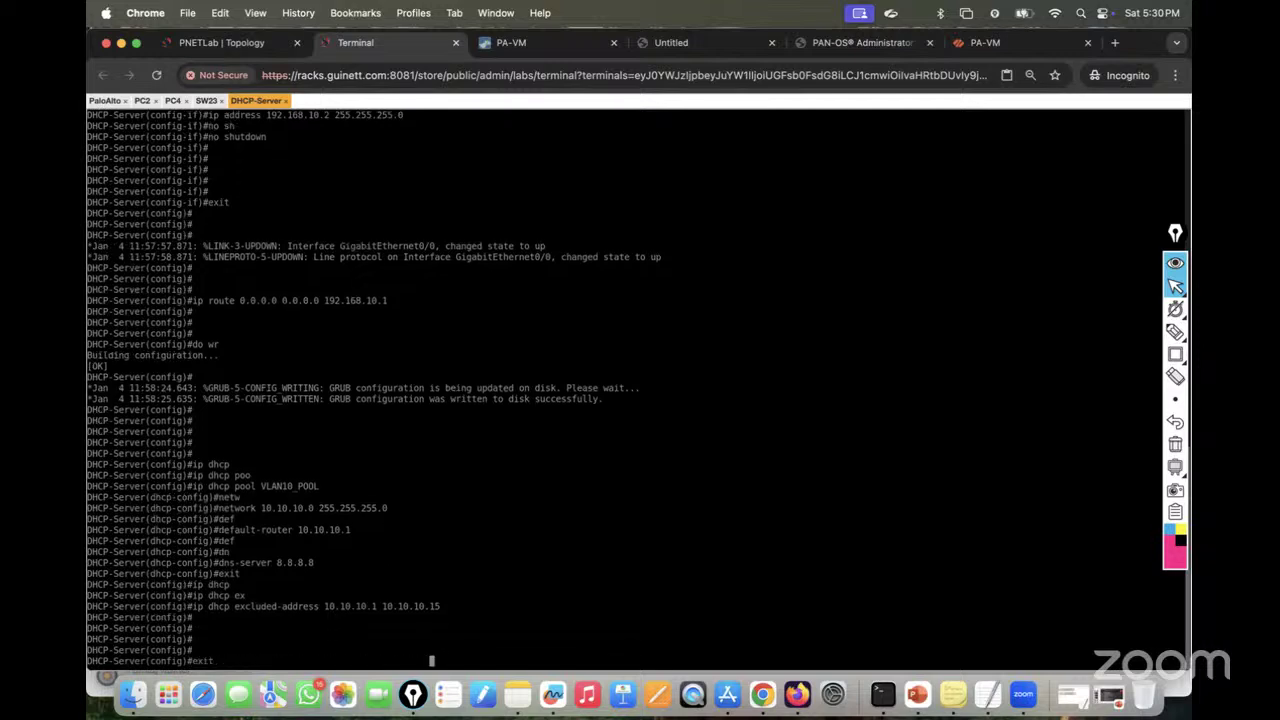
Step: Create DHCP pool VLAN20_POOL by editing the recalled VLAN10_POOL command
key(Up)
key(Up)
key(Up)
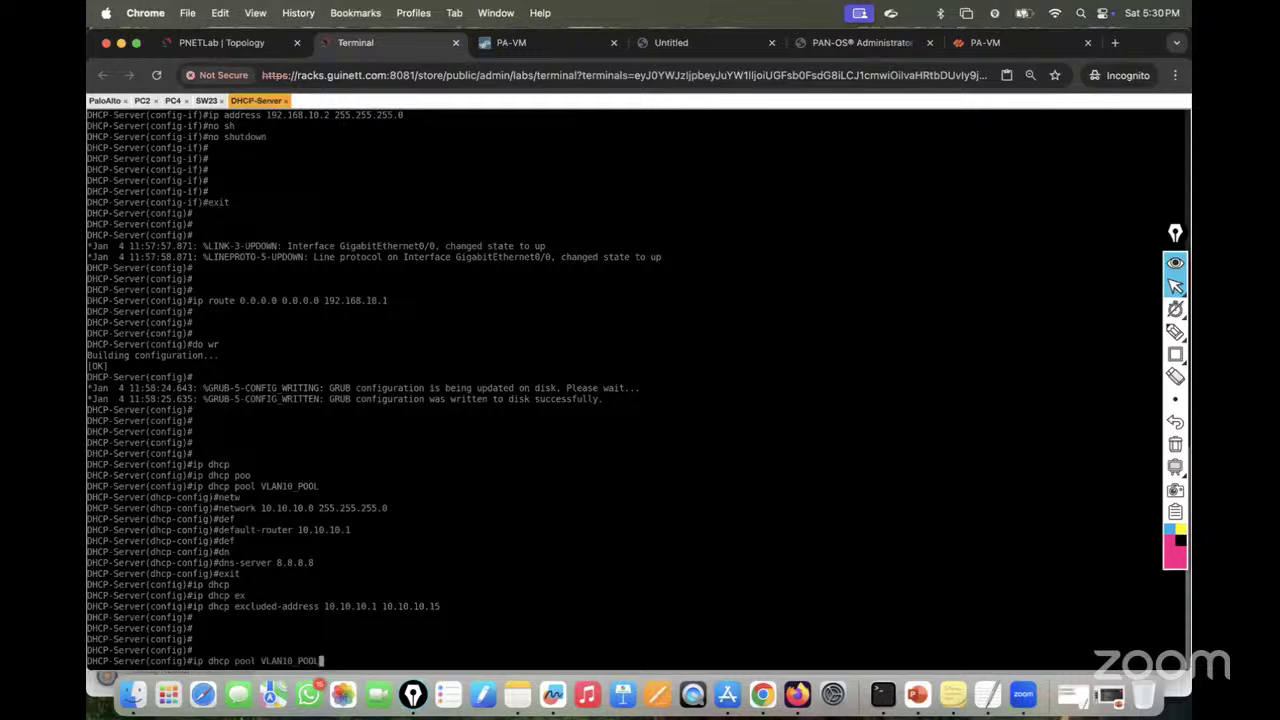
key(Left)
key(Left)
key(Left)
key(Left)
key(Left)
key(Left)
key(BackSpace)
text(2)
key(Return)
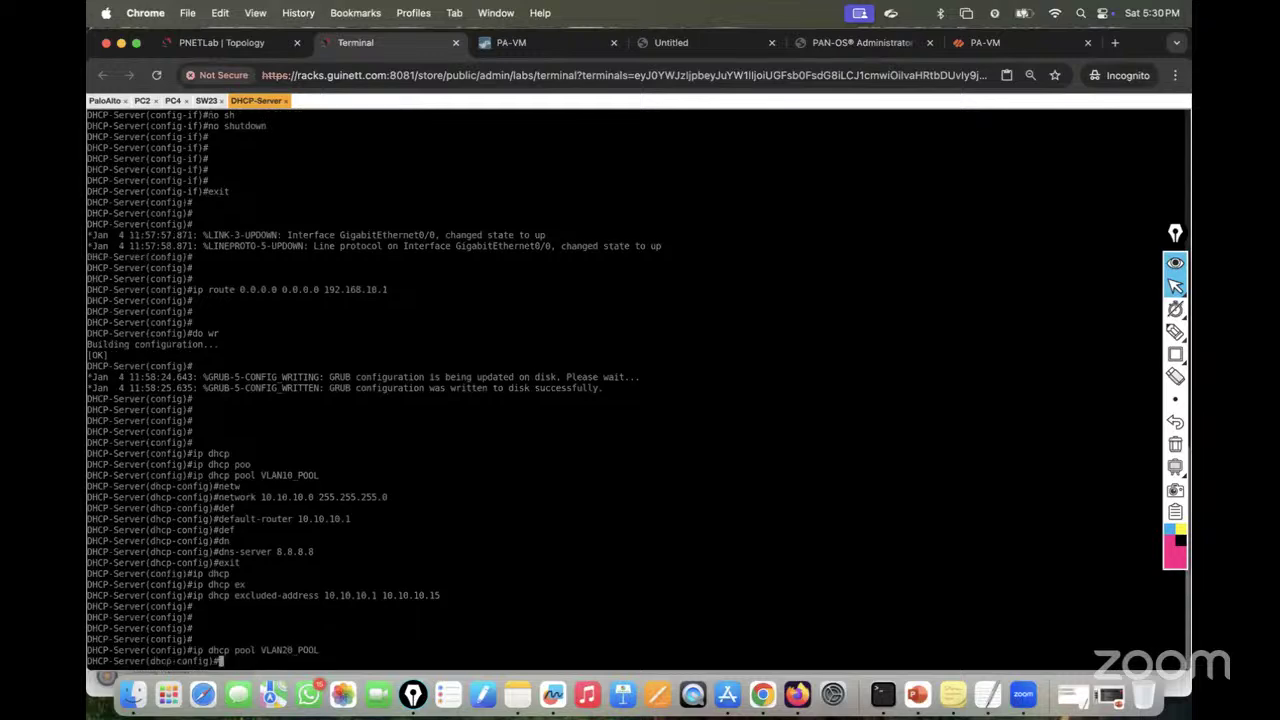
text(exit)
Step: Set the VLAN20_POOL network to 20.20.20.0 255.255.255.0
key(Up)
key(Up)
key(Up)
key(Up)
key(Up)
key(Up)
key(Left)
key(Left)
key(Left)
key(Left)
key(Left)
key(Left)
key(Left)
key(Left)
key(Left)
key(Left)
key(Left)
key(Left)
key(Left)
key(Left)
key(Left)
key(Left)
key(Left)
key(Left)
key(Left)
key(Left)
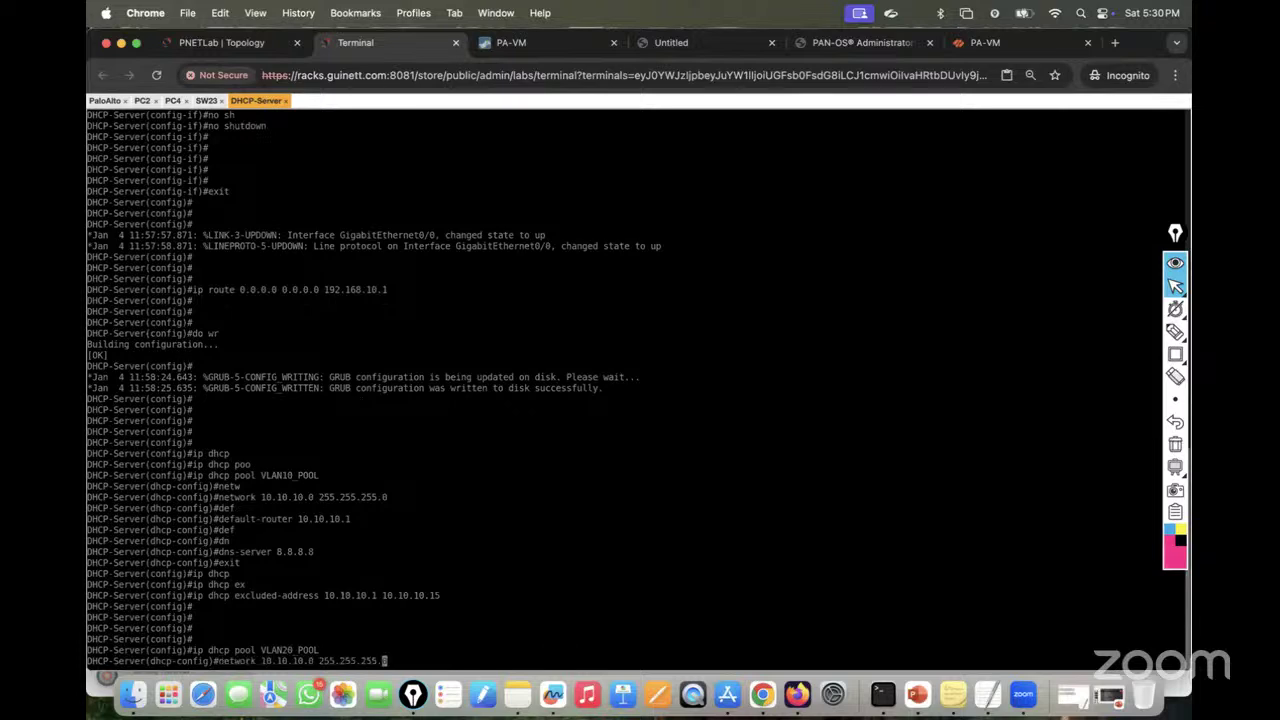
key(Left)
text(2)
key(Right)
key(Right)
key(Right)
key(BackSpace)
text(2)
key(Right)
key(Right)
key(Right)
key(Return)
Step: Set VLAN20_POOL's default router to 20.20.20.1 and DNS server to 8.8.8.8
text(def)
key(Tab)
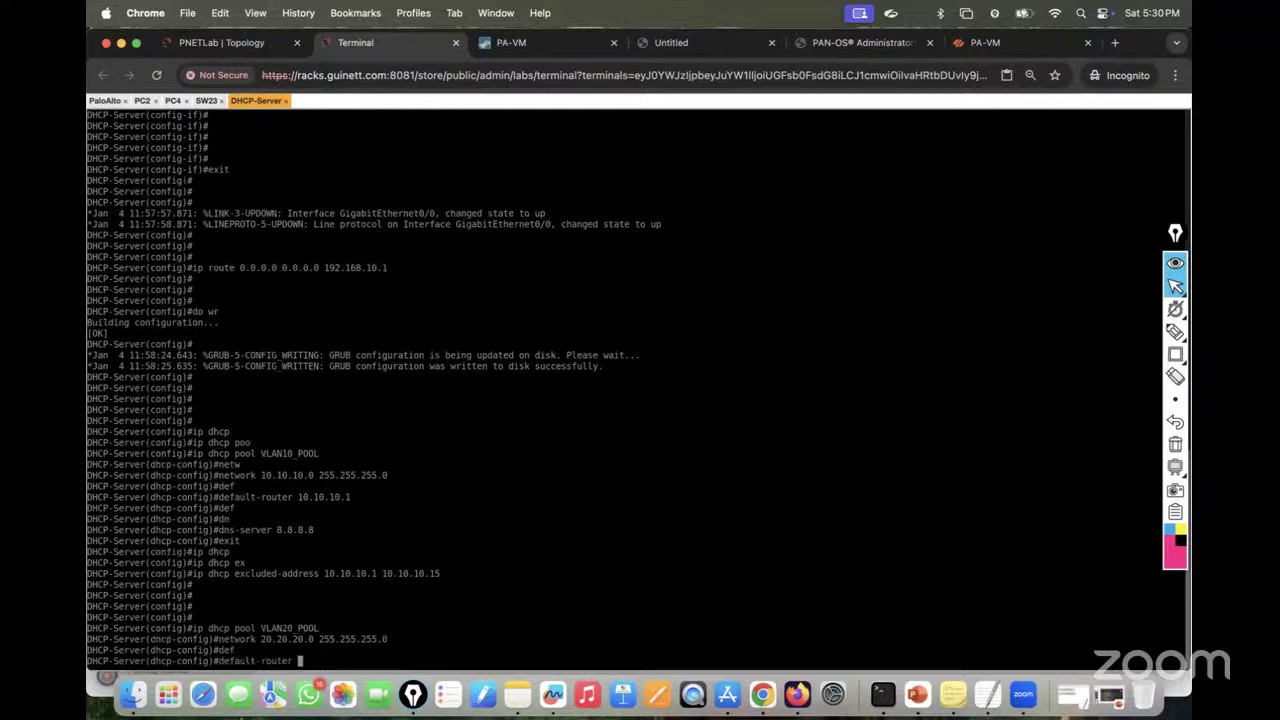
text(20.20.20.1)
key(Return)
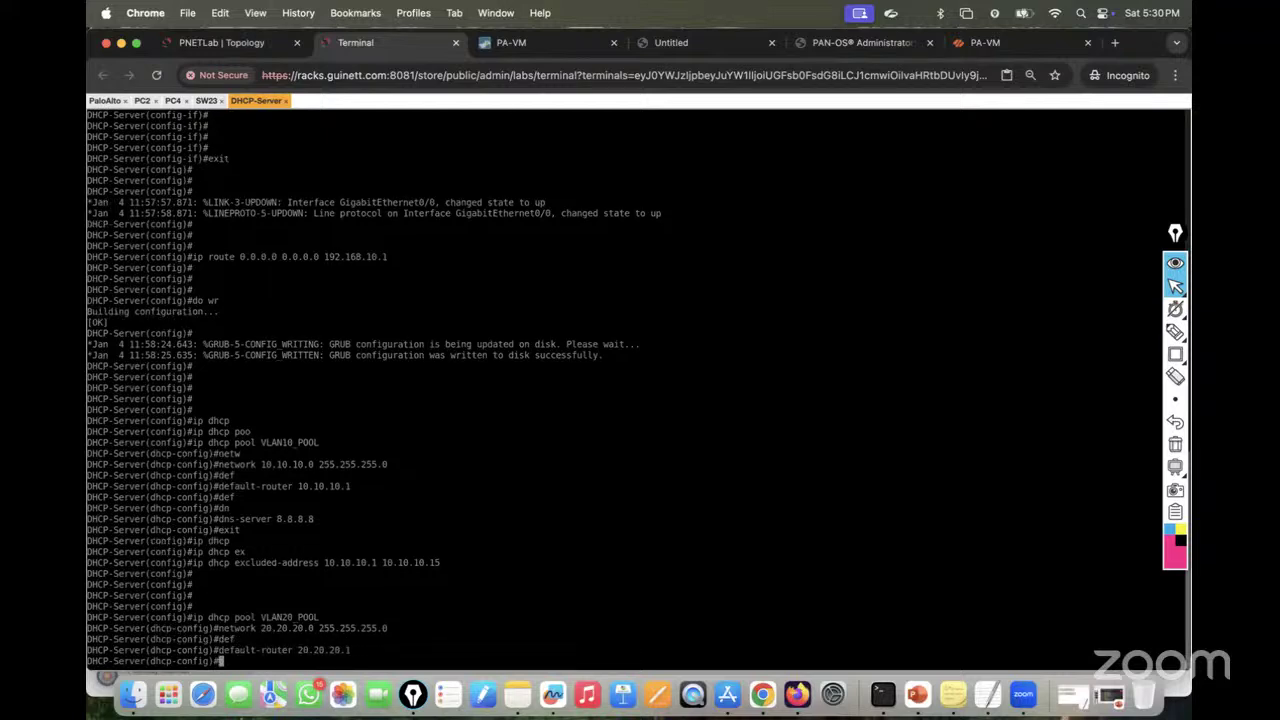
text(dn)
key(Tab)
text(8.8.8.8)
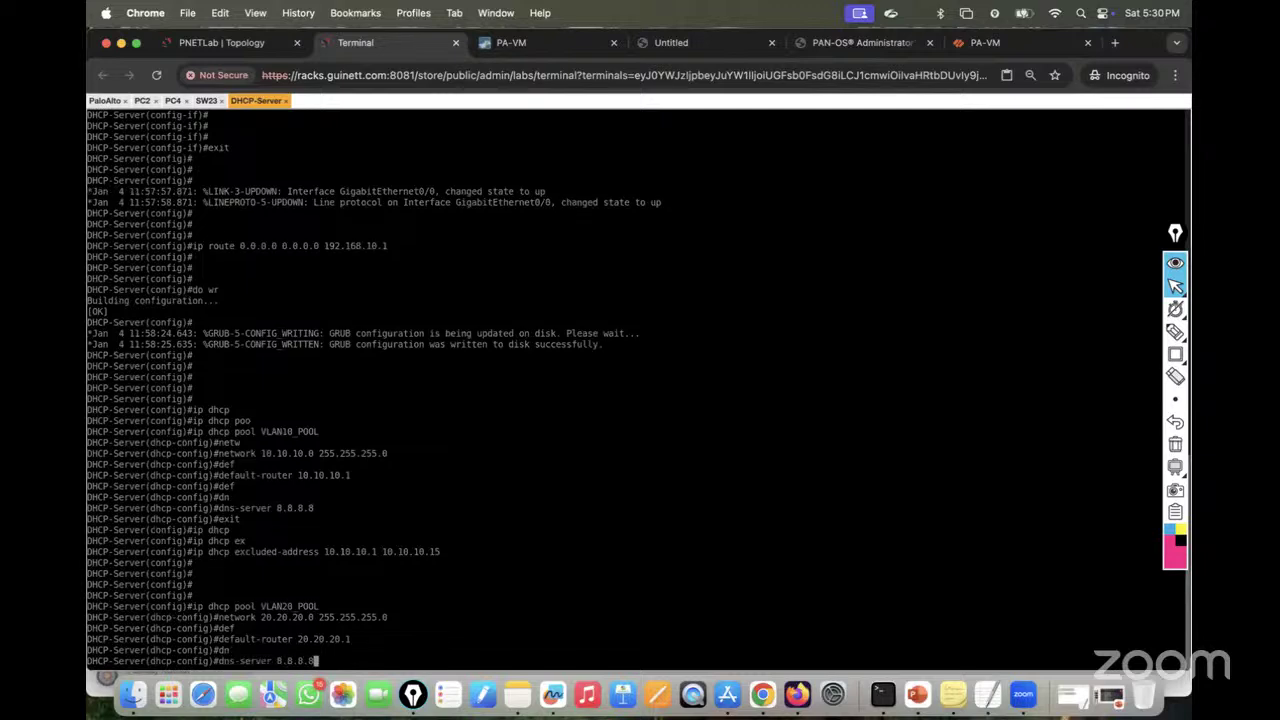
key(Return)
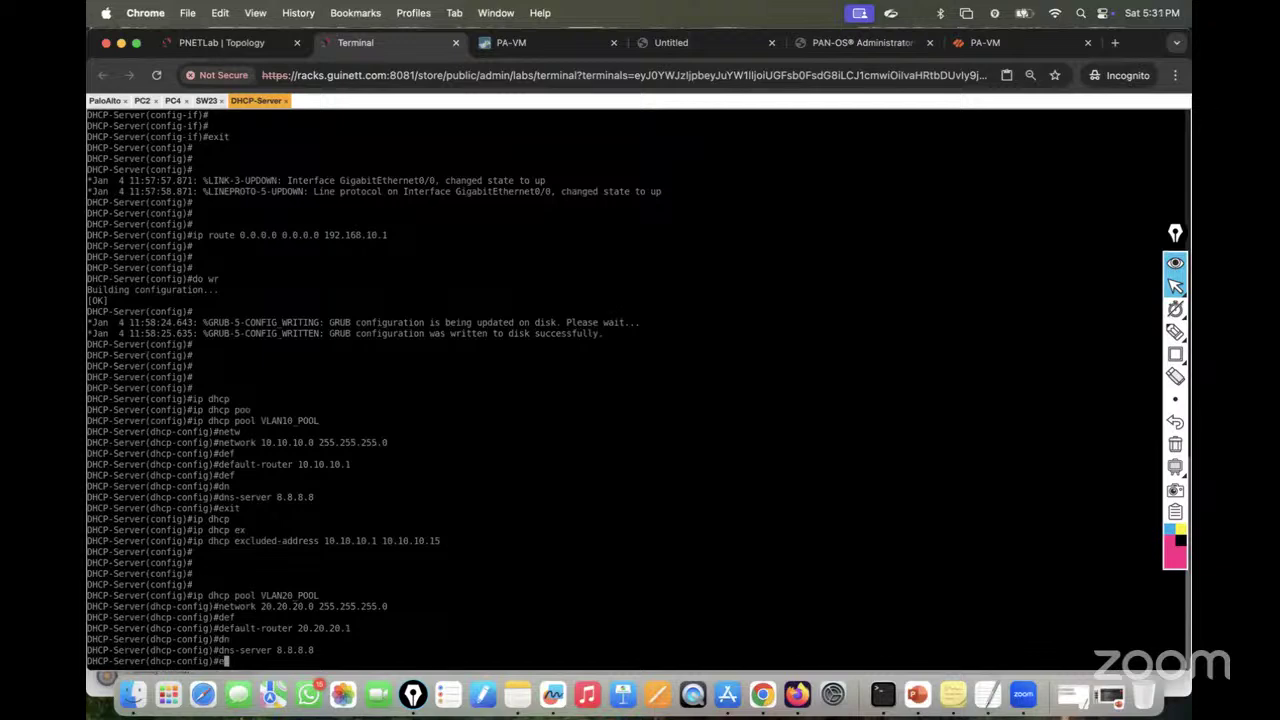
Step: Exit the pool and exclude 20.20.20.1 through 20.20.20.20 from DHCP leasing
text(ip dhcp)
key(Tab)
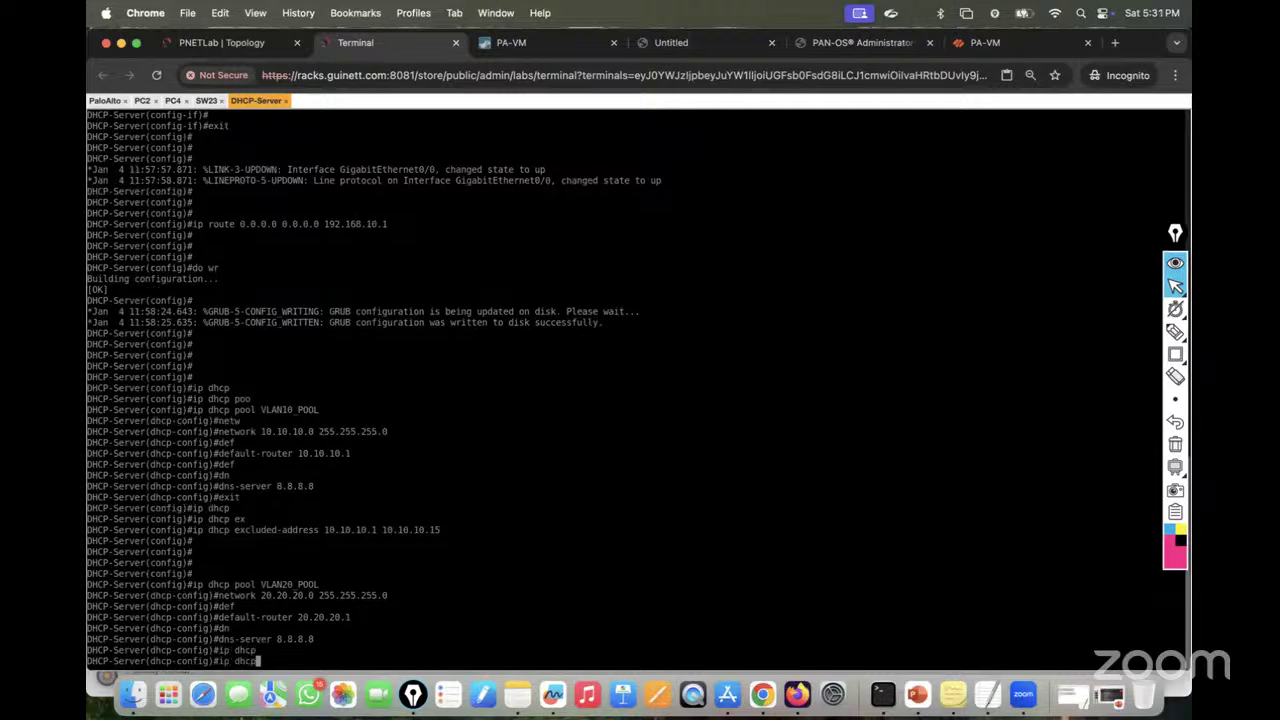
text(ex)
key(Tab)
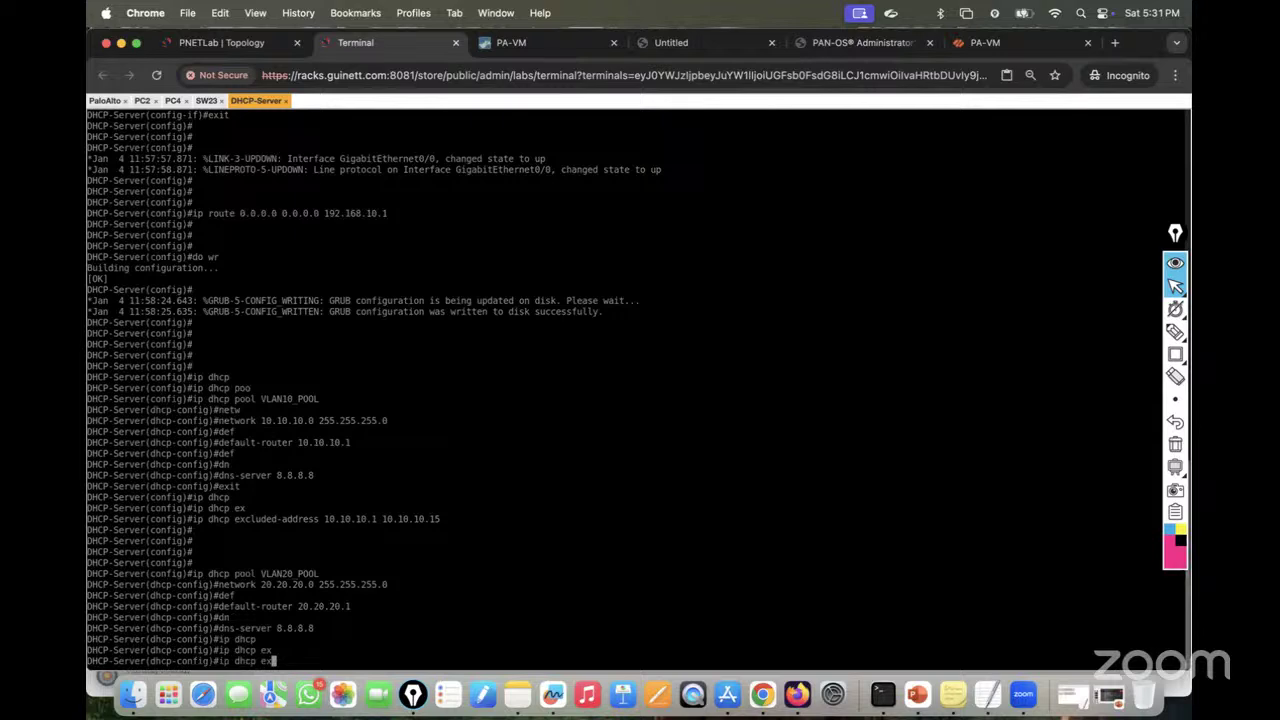
key(BackSpace)
key(BackSpace)
key(BackSpace)
key(BackSpace)
key(BackSpace)
key(BackSpace)
key(BackSpace)
key(BackSpace)
key(BackSpace)
key(BackSpace)
text(exit)
key(Return)
key(Return)
key(Return)
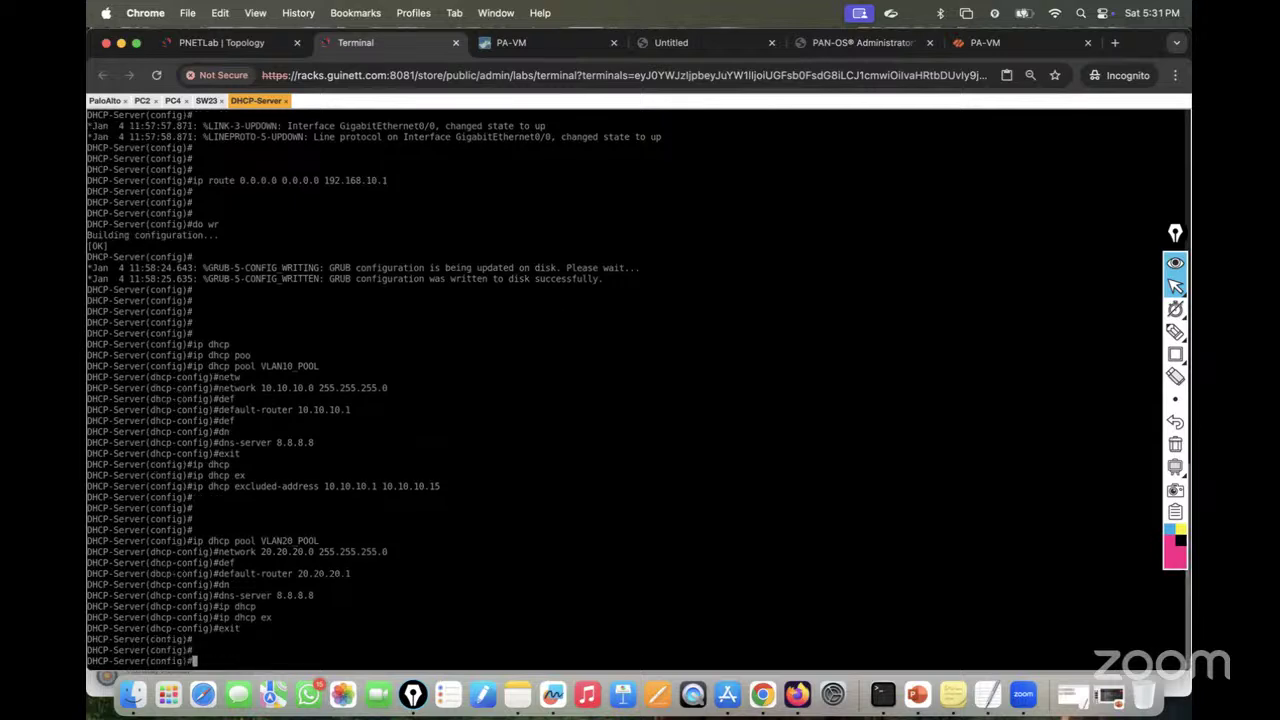
text(ip dhcp)
key(Tab)
text(ex)
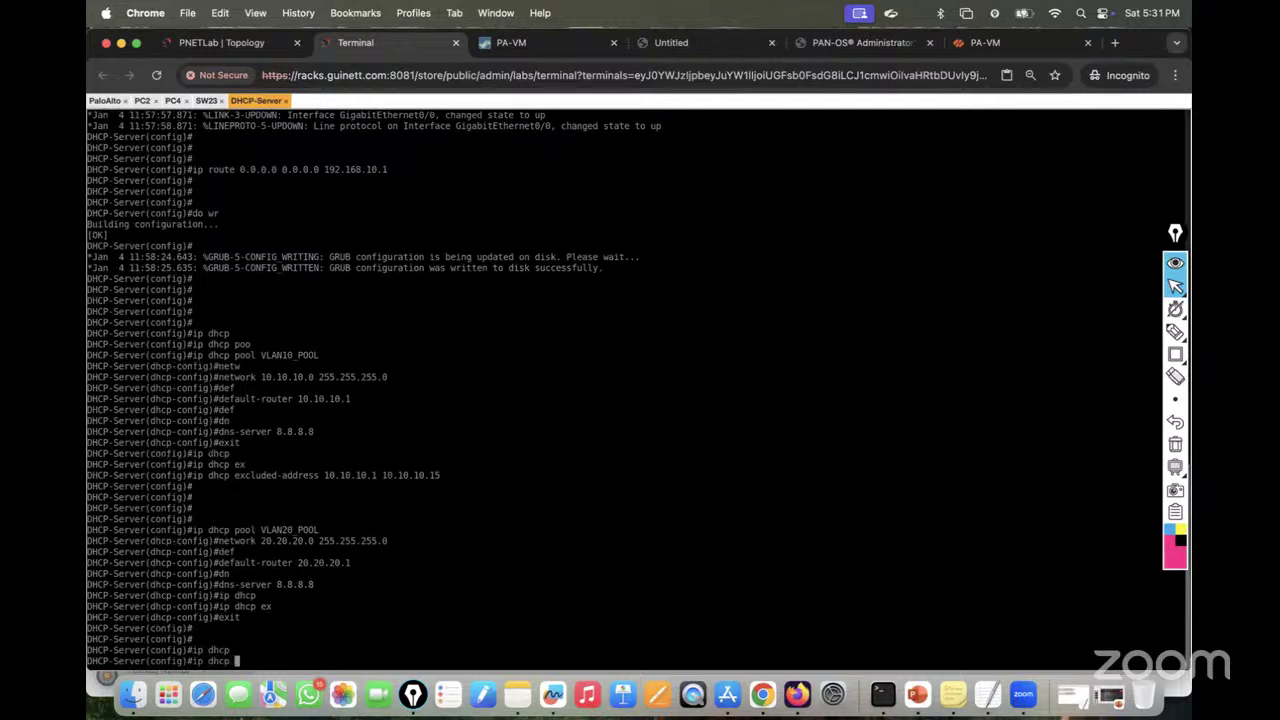
key(Tab)
text(2)
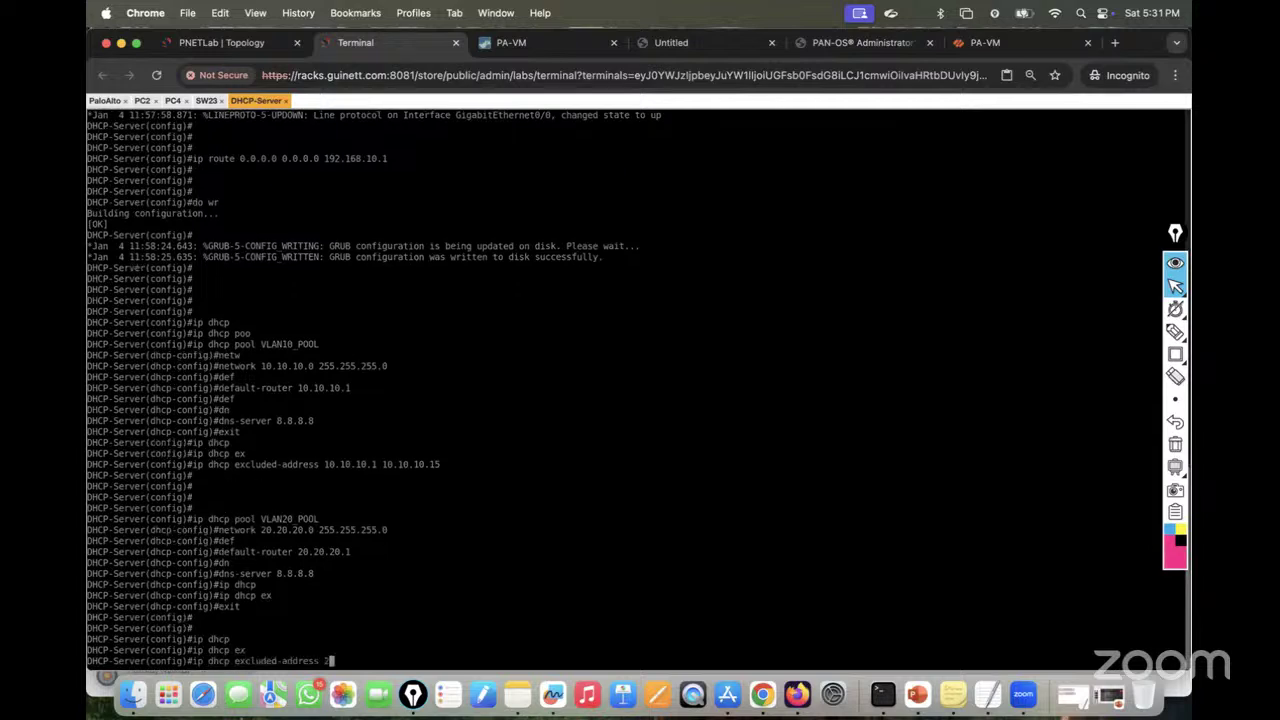
text(0.20.20.1 20.20.20.20)
key(Return)
key(Return)
key(Return)
key(Return)
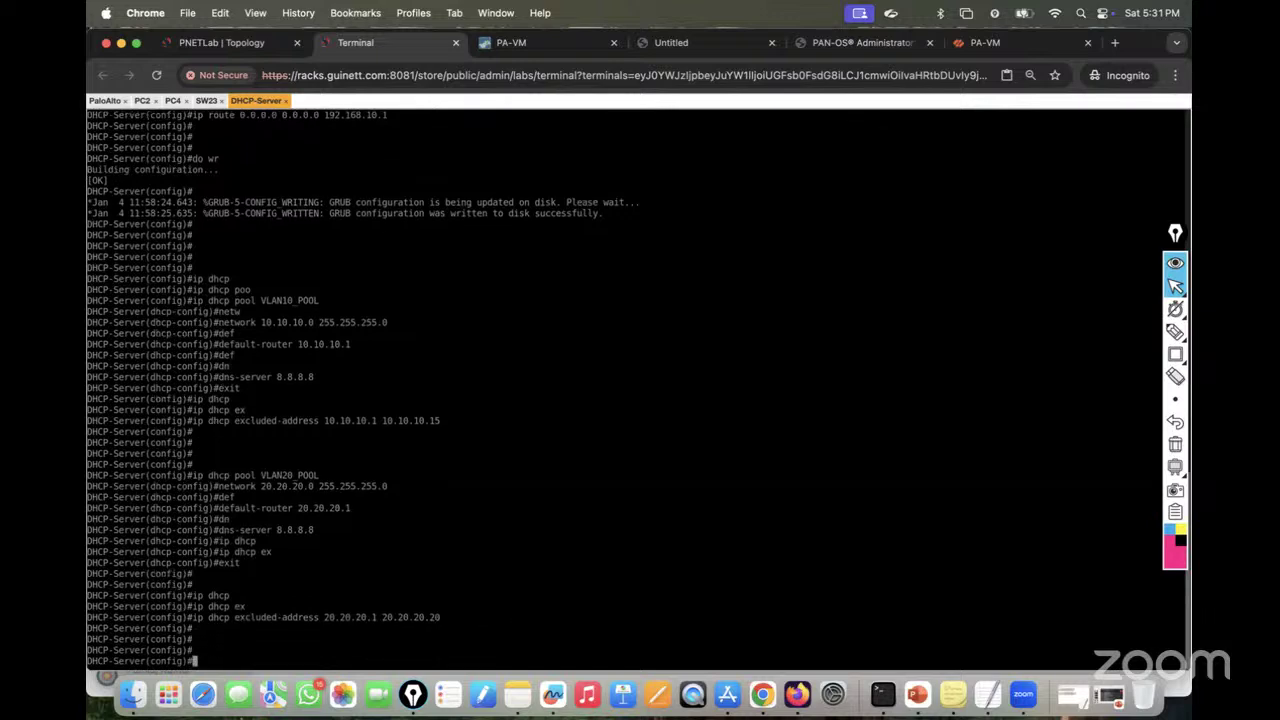
Step: Save the router configuration with do wr and leave configuration mode
text(do wr)
key(Return)
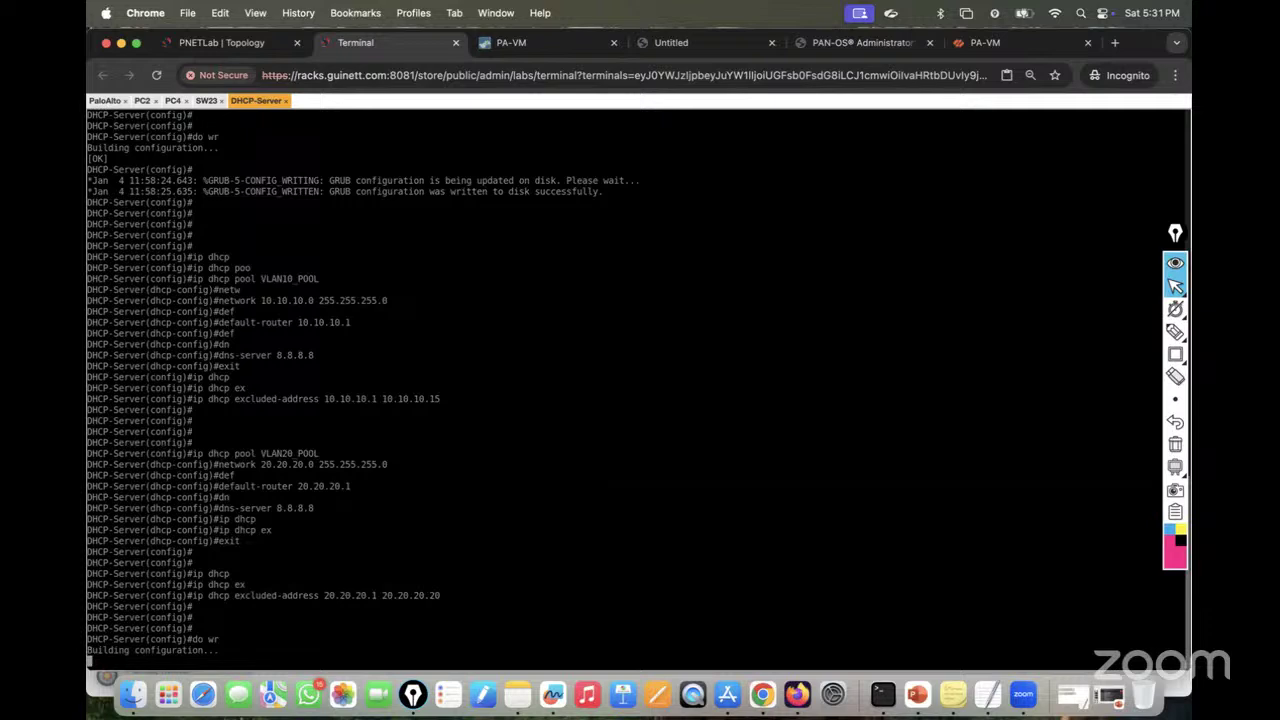
key(ctrl+z)
key(Return)
key(Return)
key(Return)
key(Return)
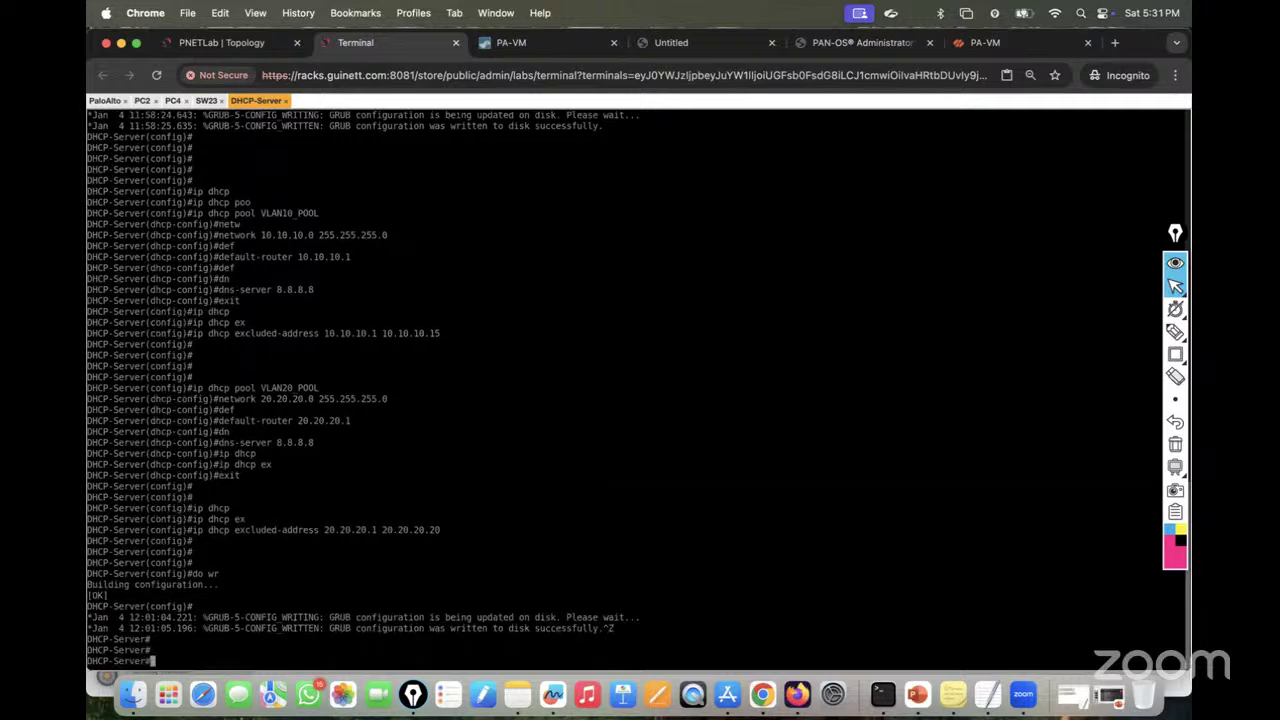
Step: Show the DHCP section of the running config and highlight the excluded-address lines
text(sh run | sw)
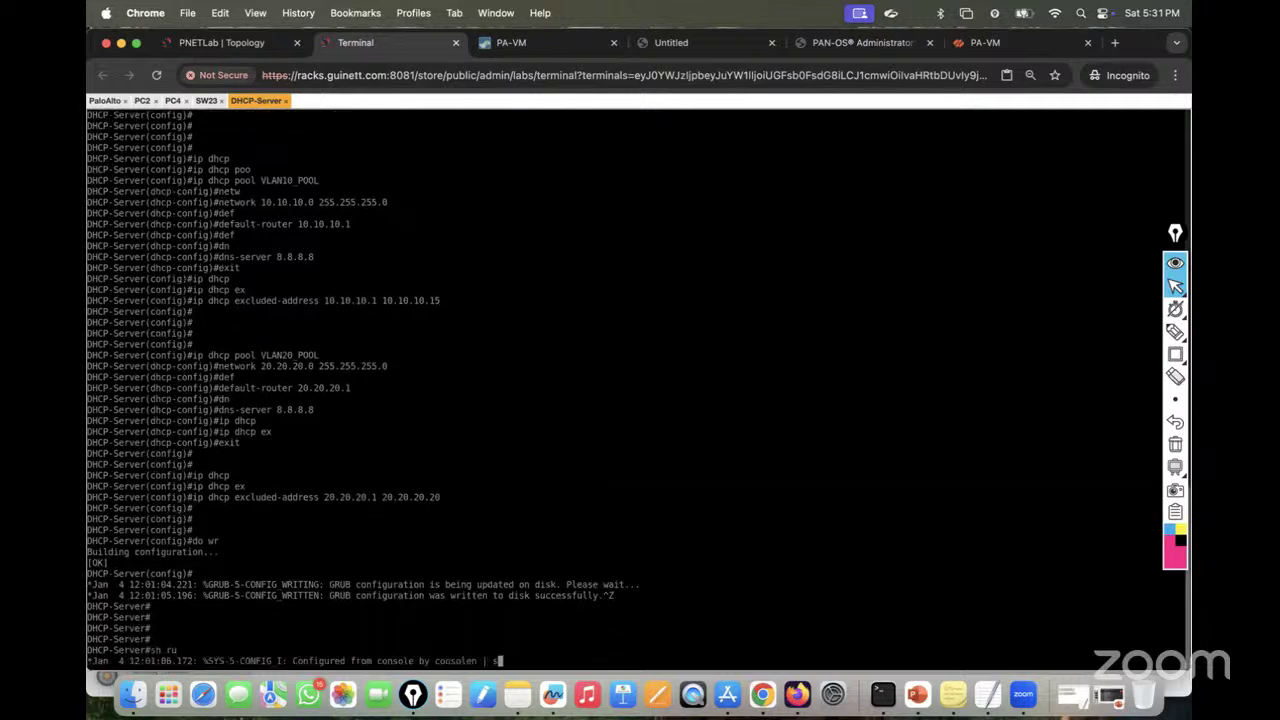
key(BackSpace)
text(ec dhcp)
key(Return)
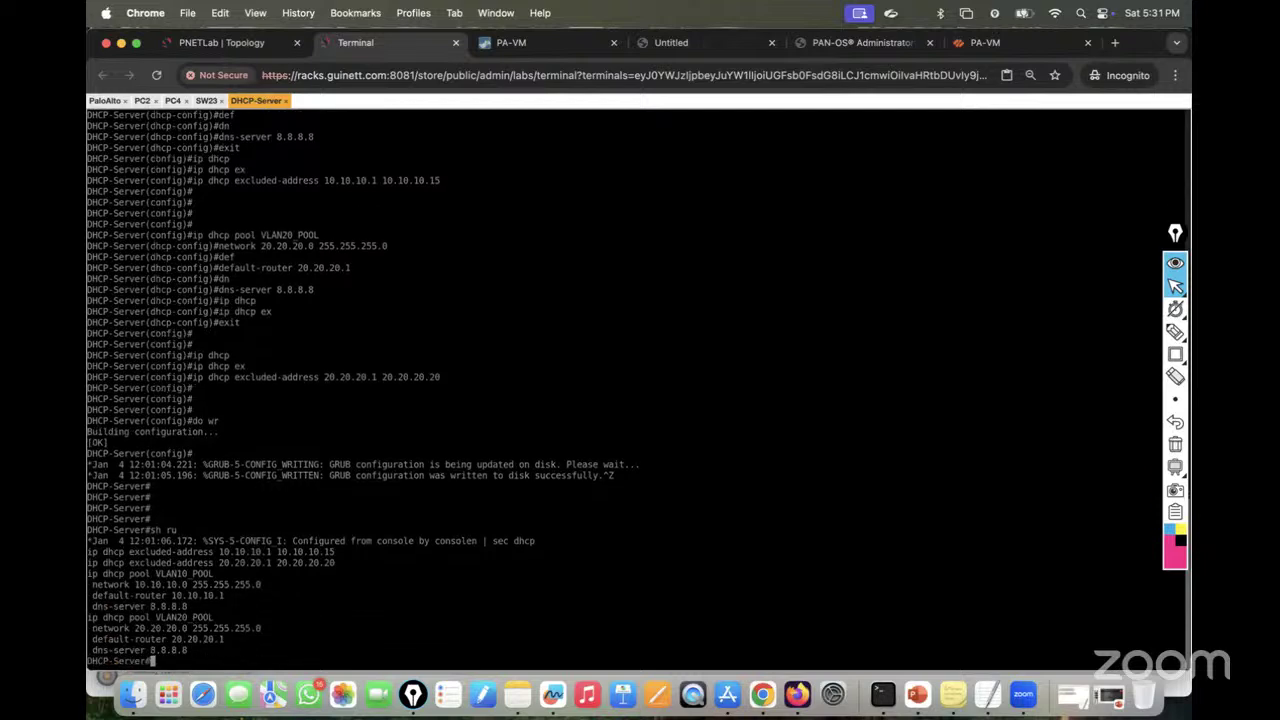
key(Return)
key(Return)
key(Return)
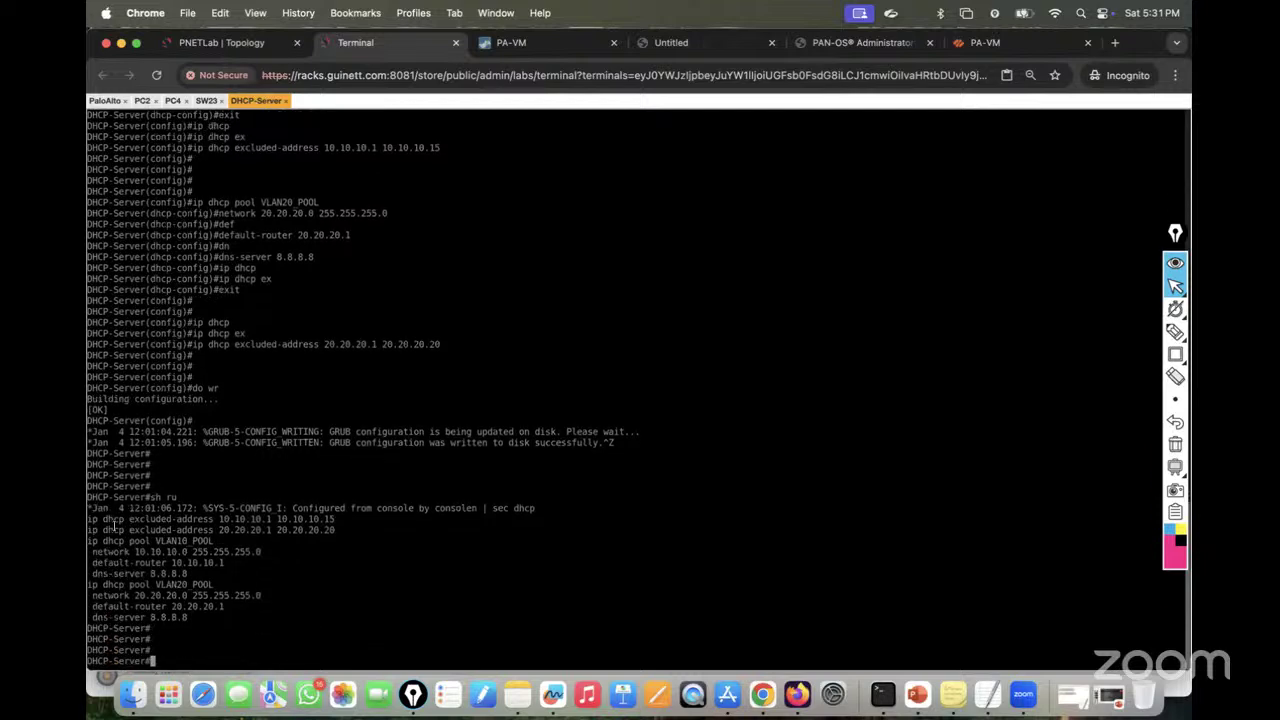
drag(89, 519, 341, 527)
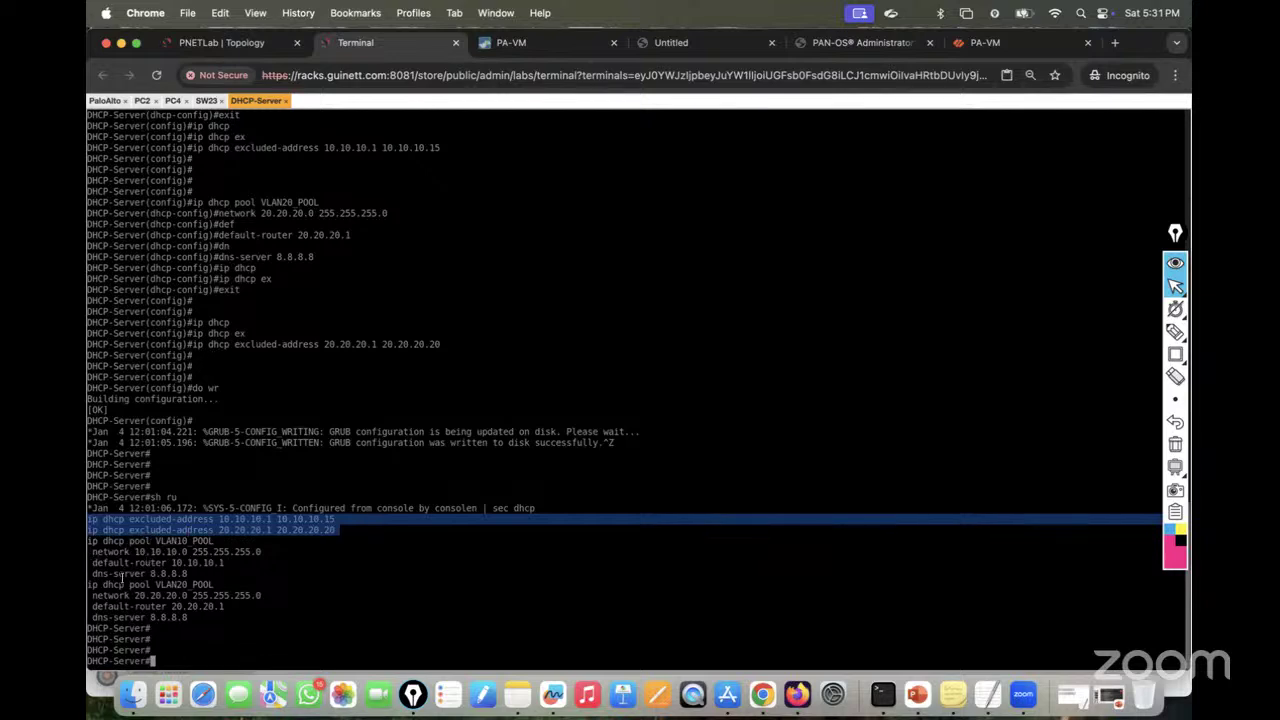
Step: Save the configuration again with wr and return to the lab topology
text(wr)
key(Return)
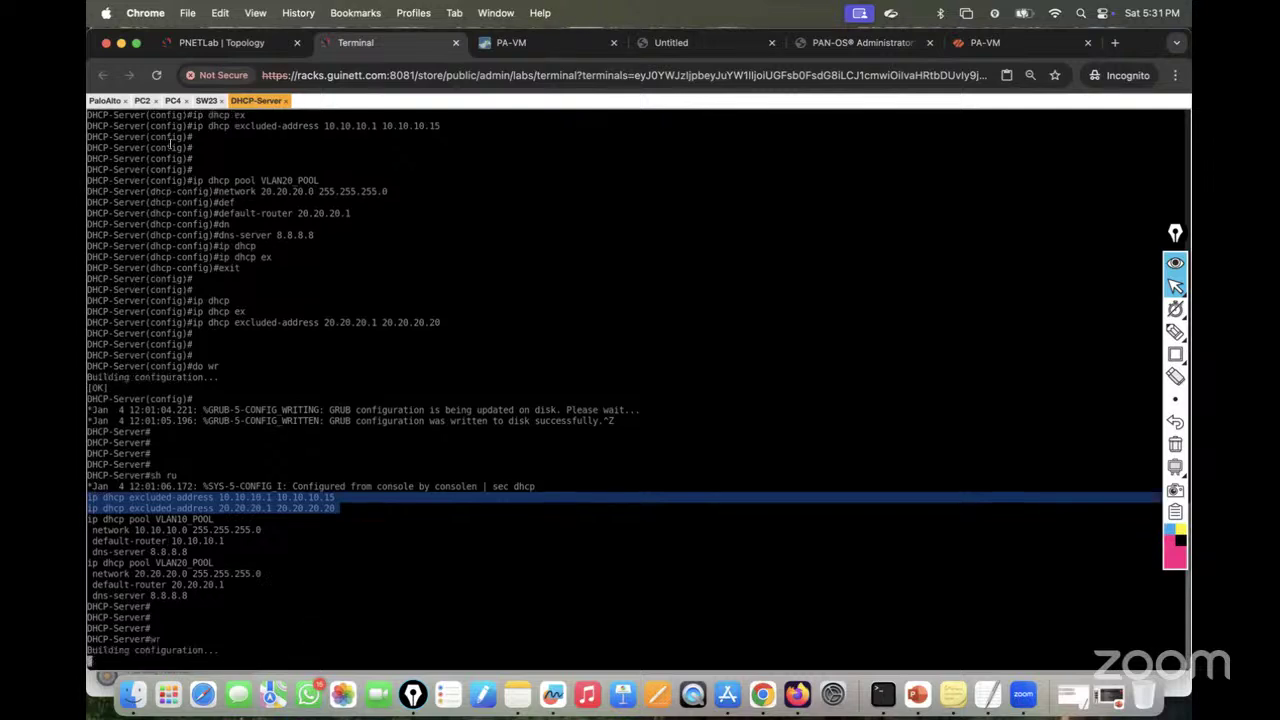
click(226, 53)
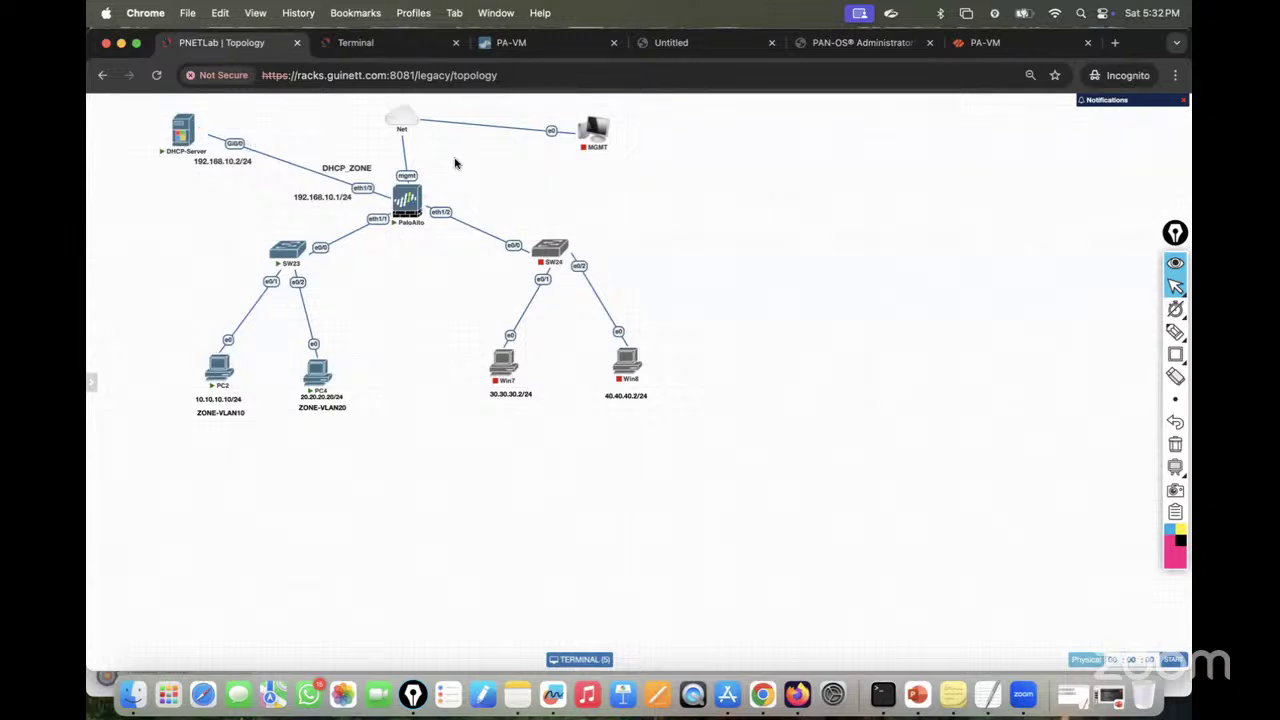
Step: Open ethernet1/3 from the PA-VM Network > Interfaces page and expand its Interface Type list
click(527, 44)
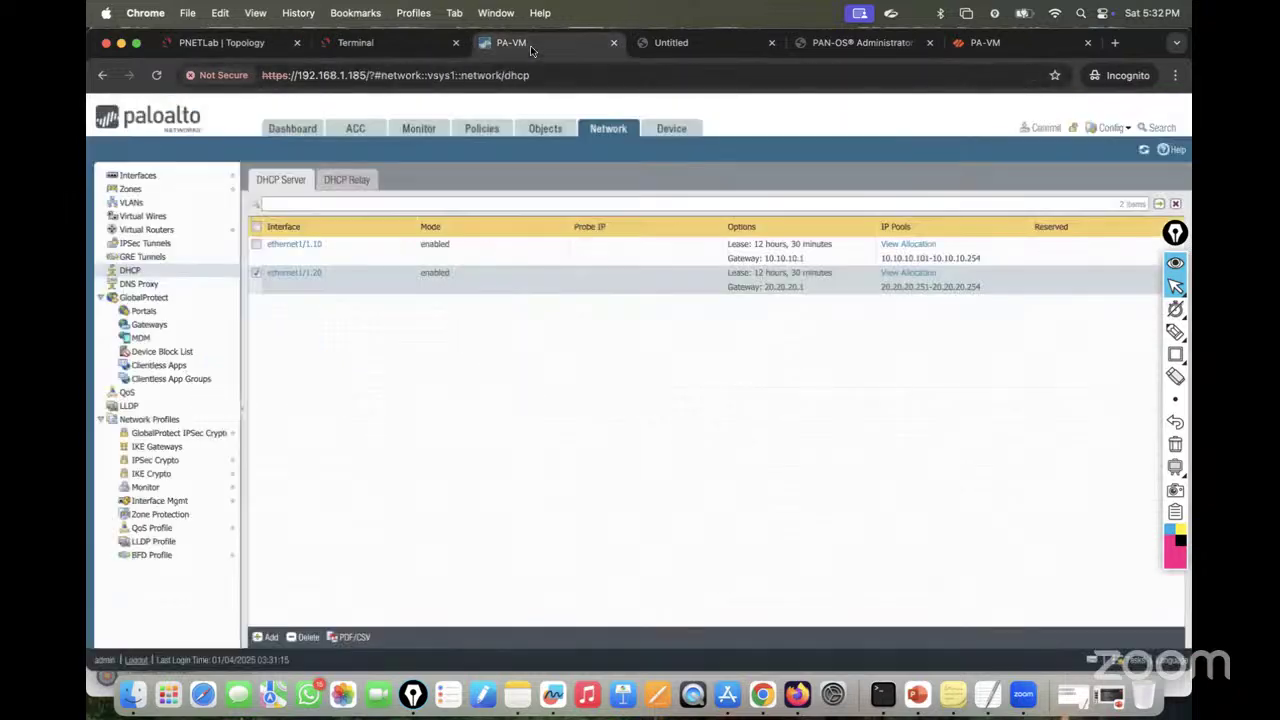
click(170, 177)
click(254, 42)
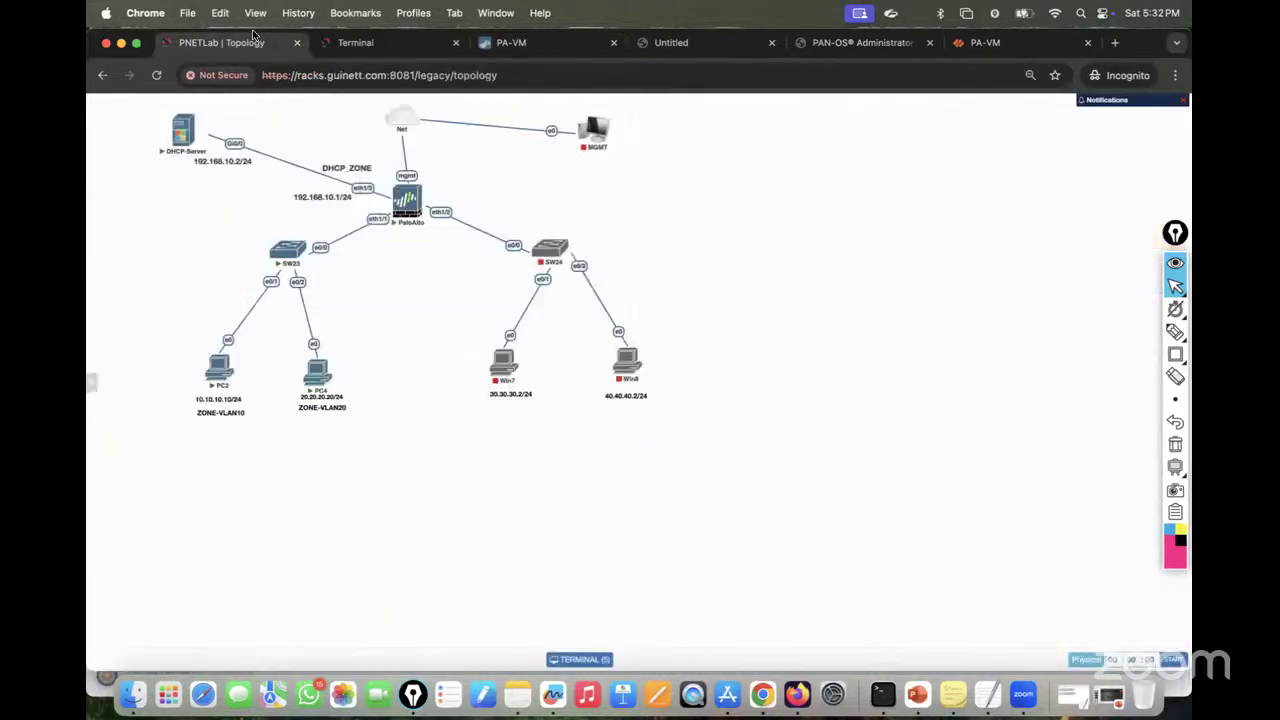
click(530, 44)
click(288, 332)
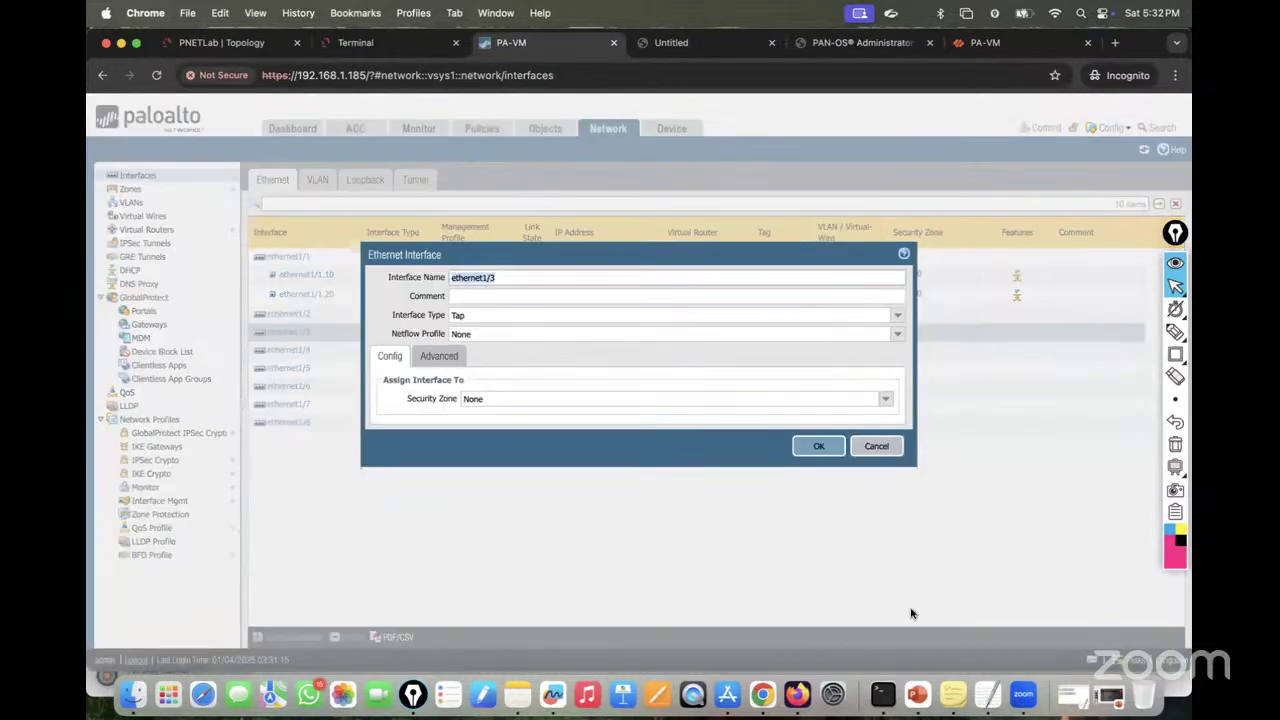
click(917, 693)
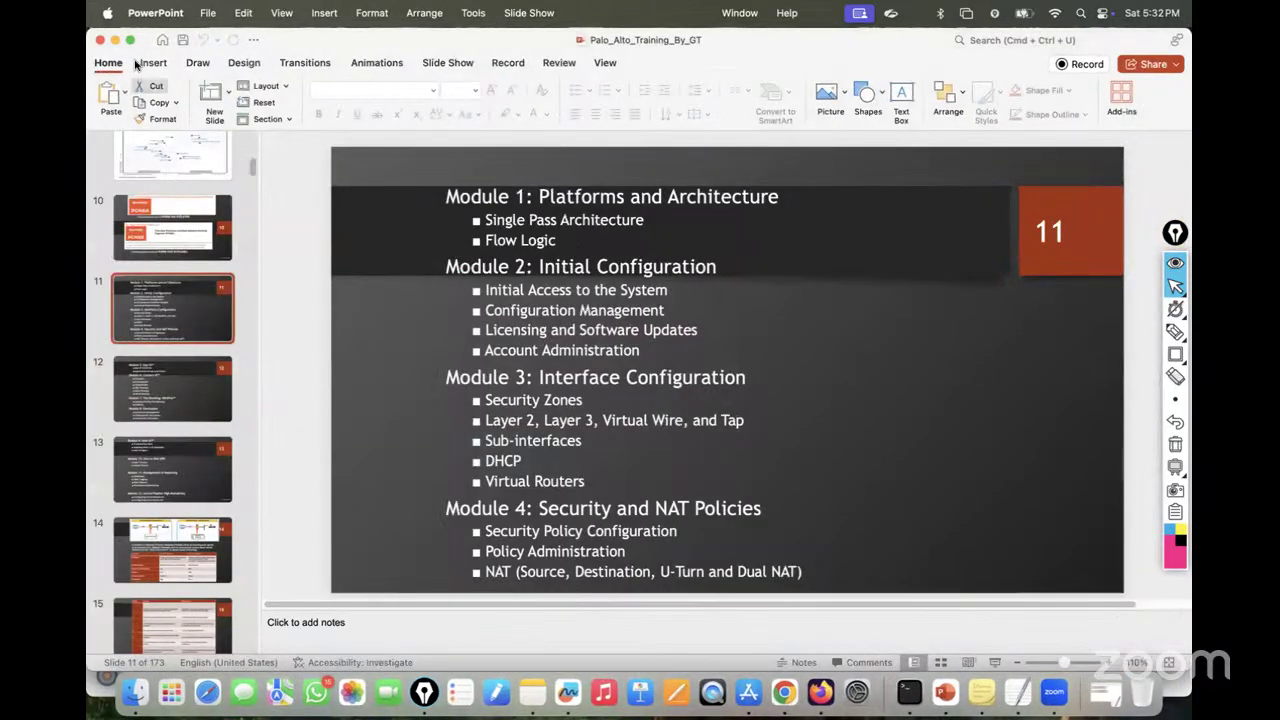
click(115, 40)
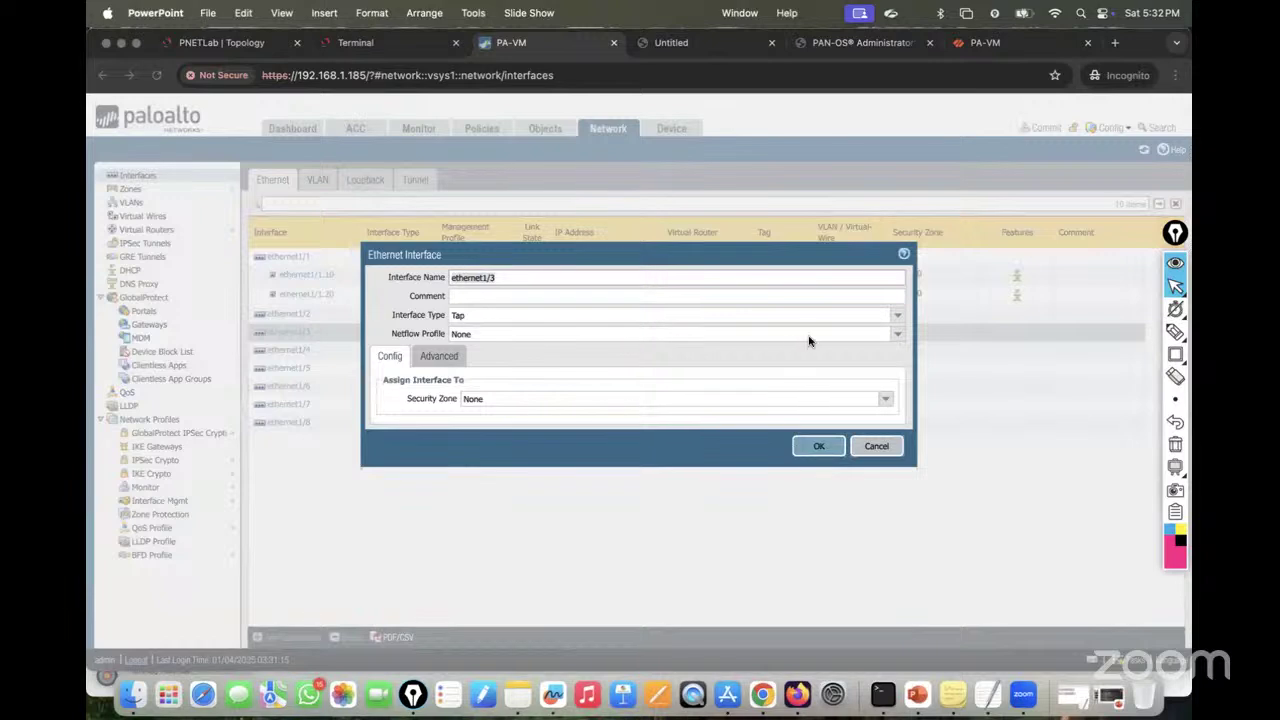
click(898, 317)
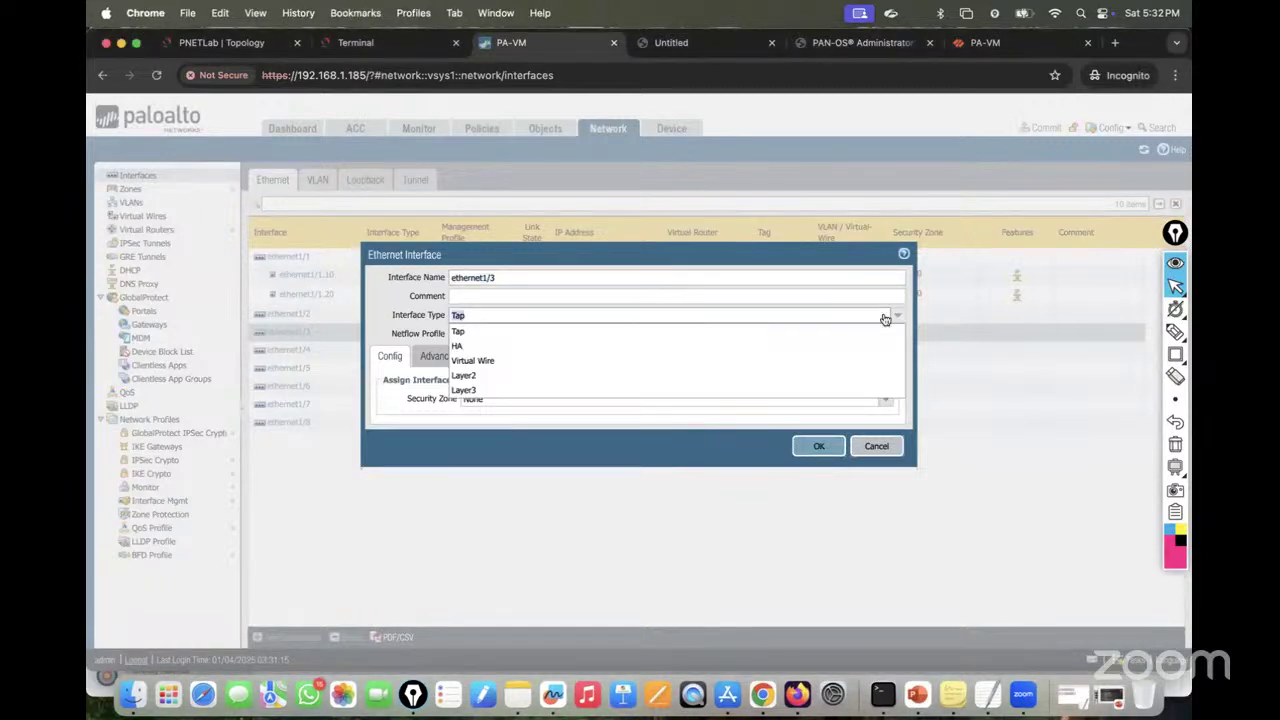
Step: Make ethernet1/3 a Layer3 interface on the default virtual router
click(525, 391)
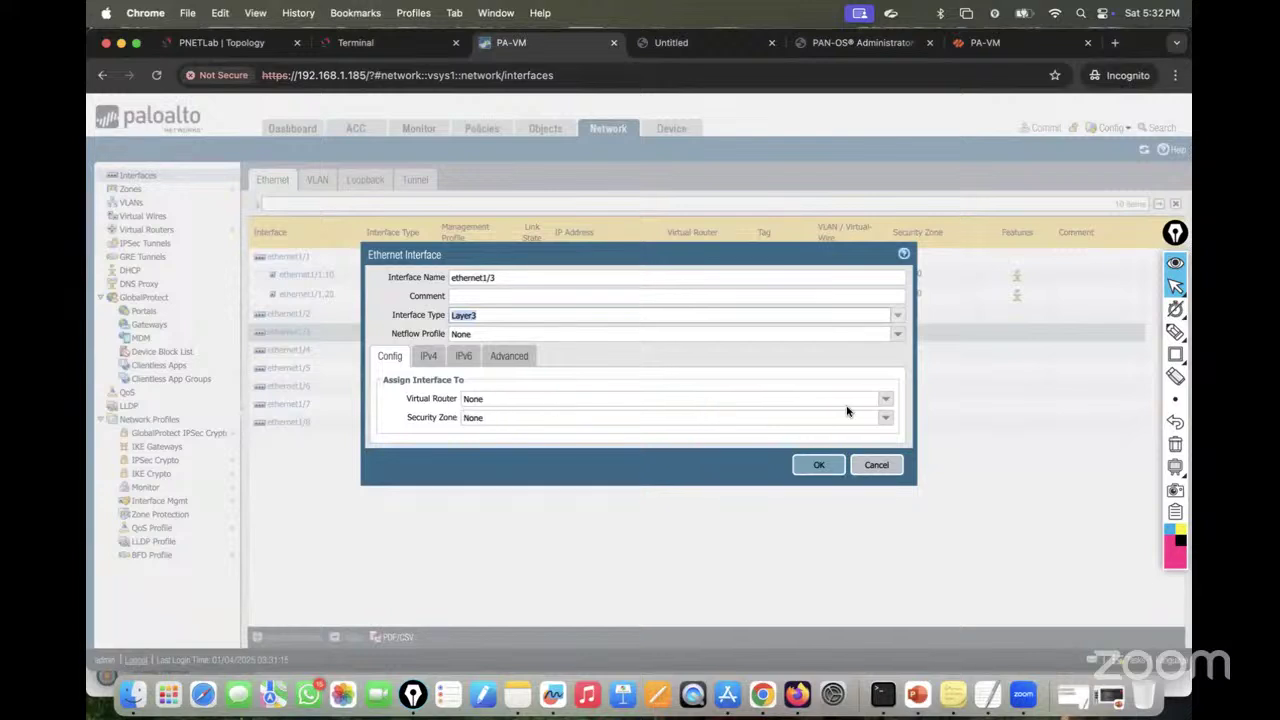
click(886, 400)
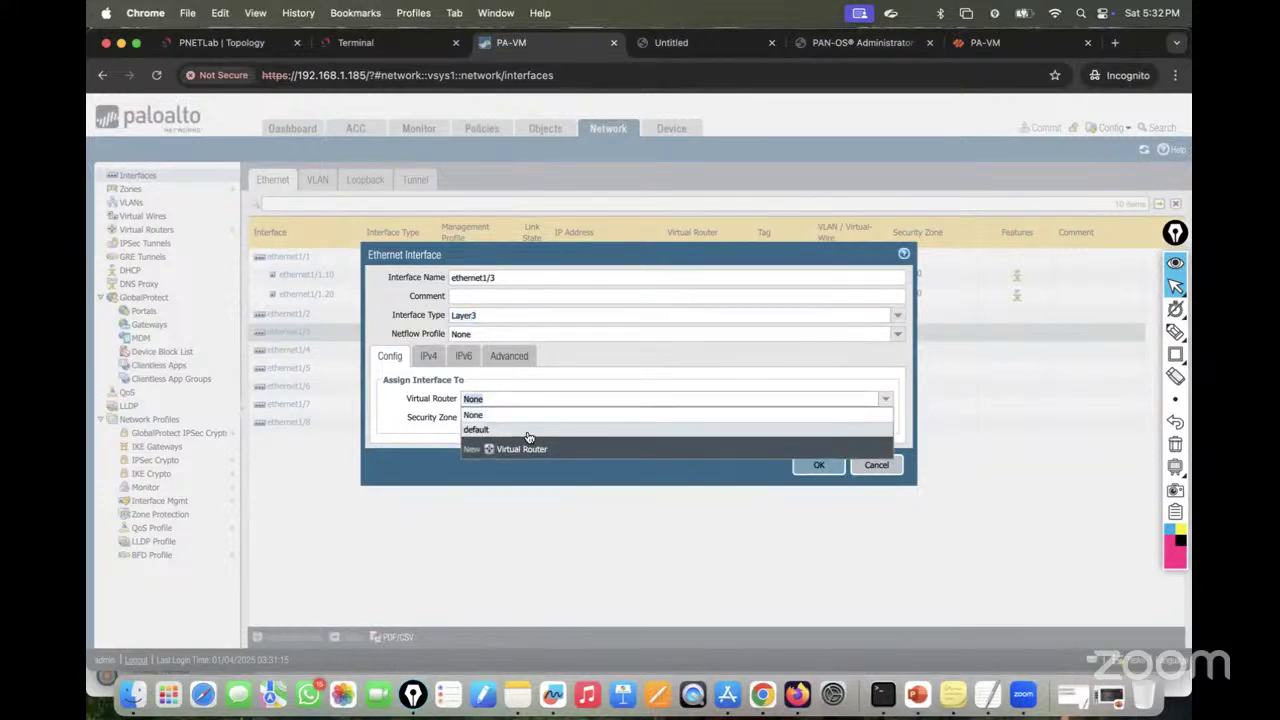
click(505, 430)
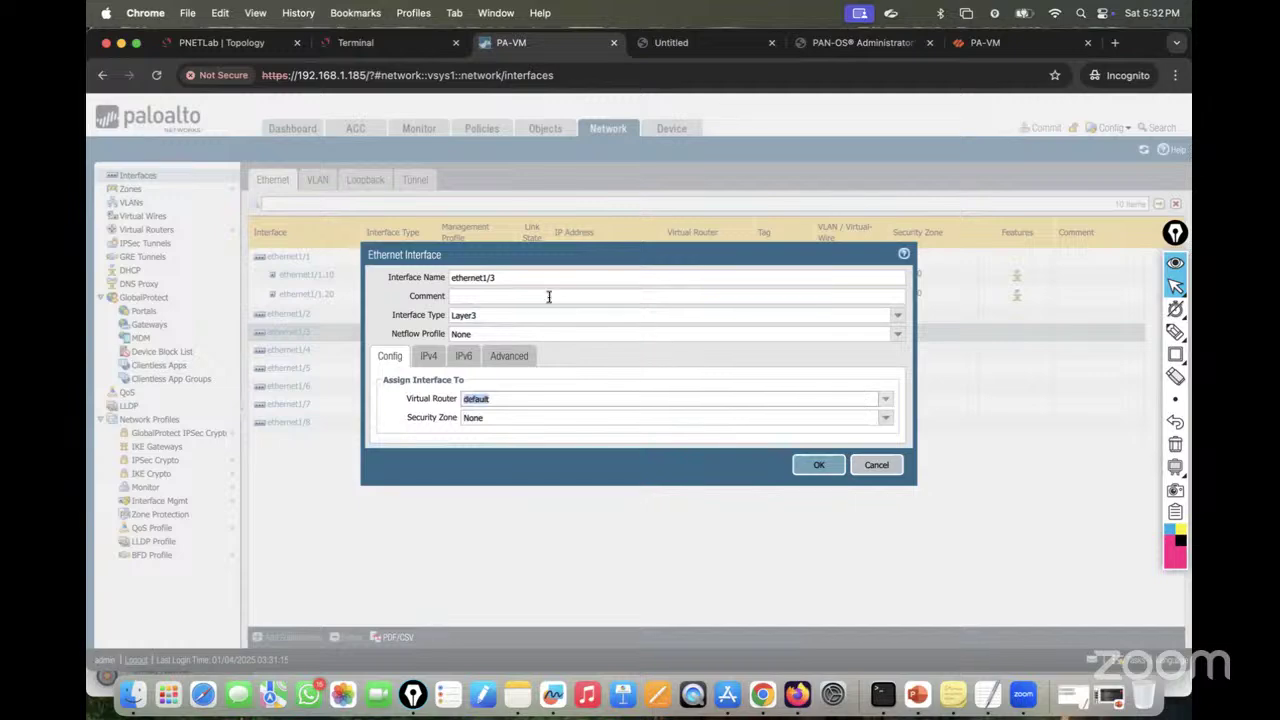
click(222, 45)
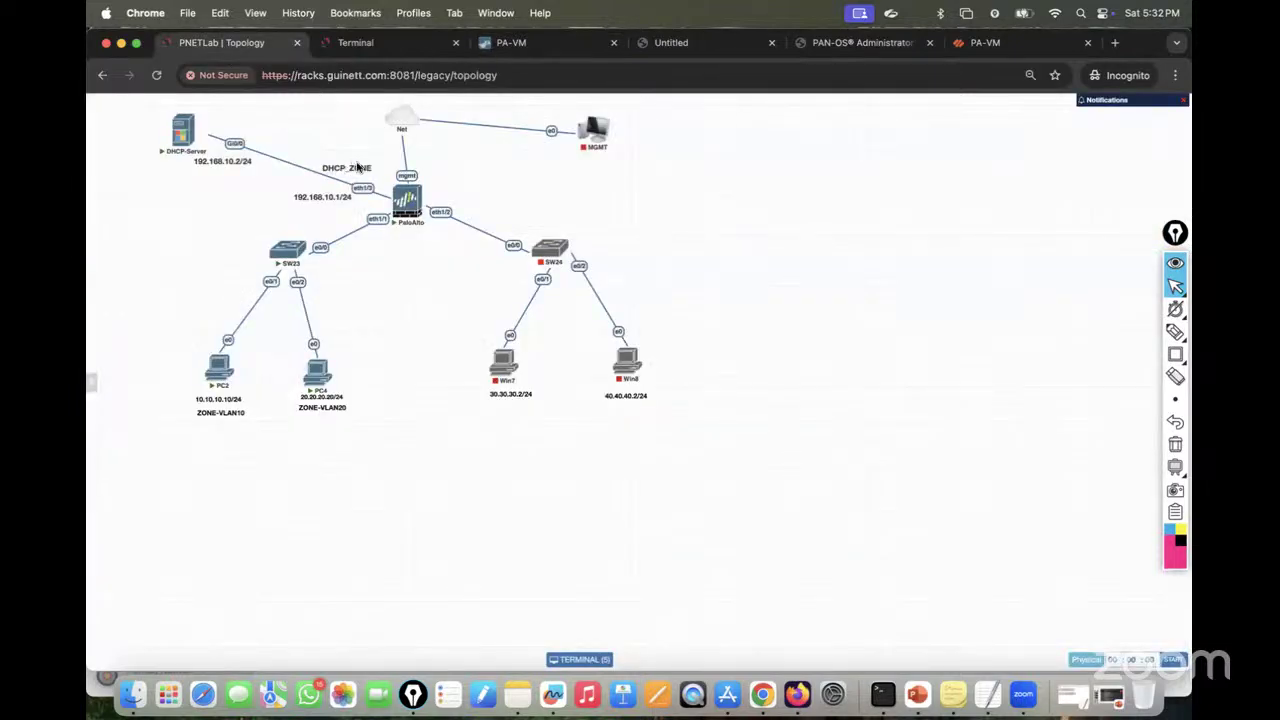
click(510, 43)
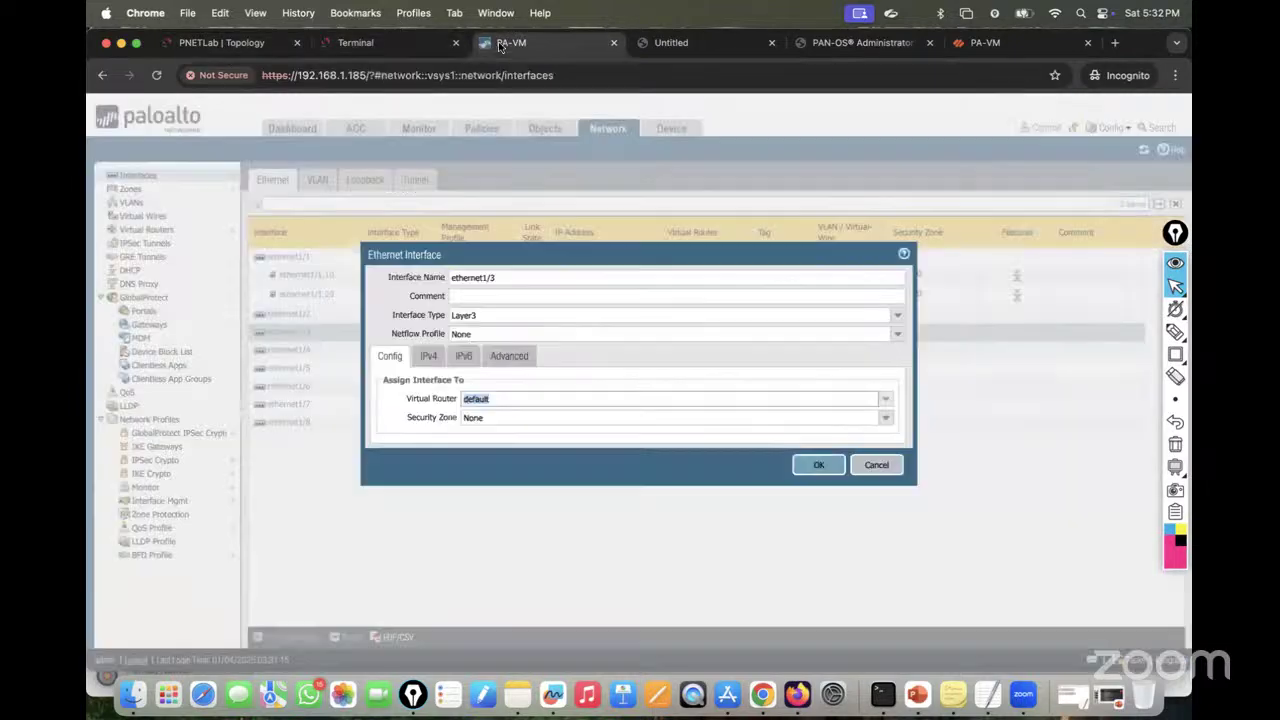
Step: Create a new security zone named DHCP for the interface
click(886, 418)
click(887, 420)
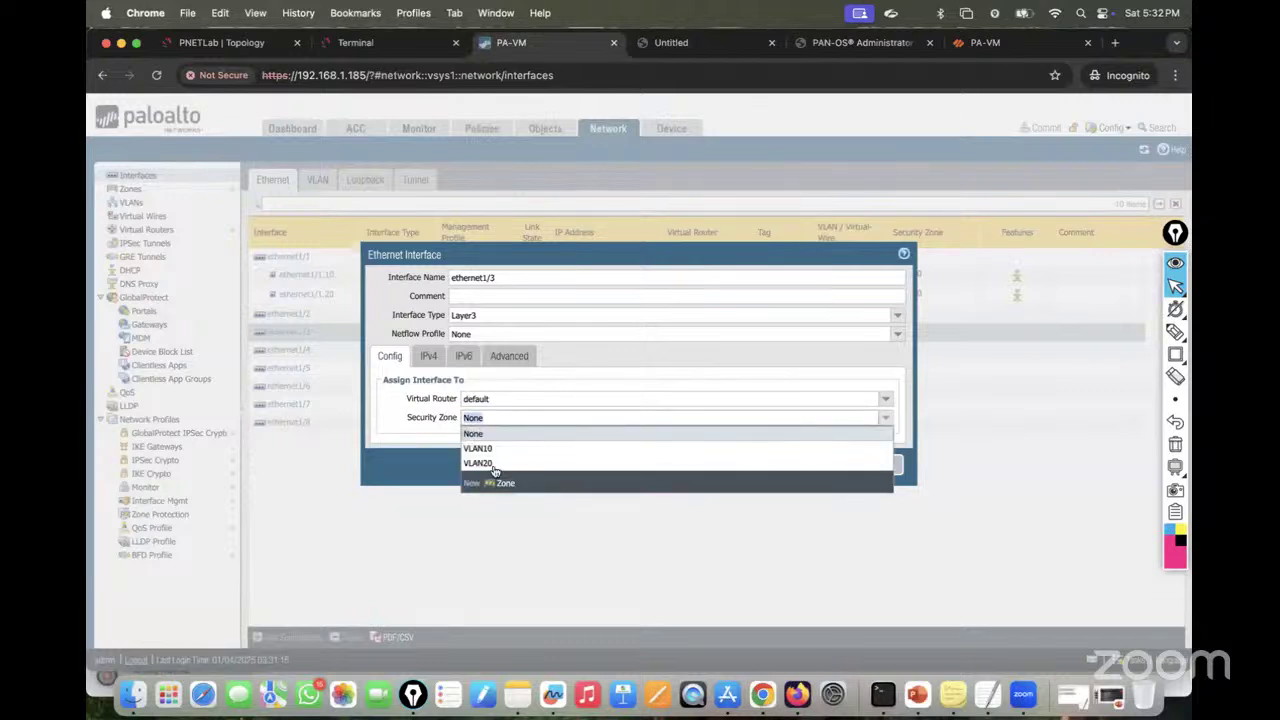
click(492, 479)
text(DHCP)
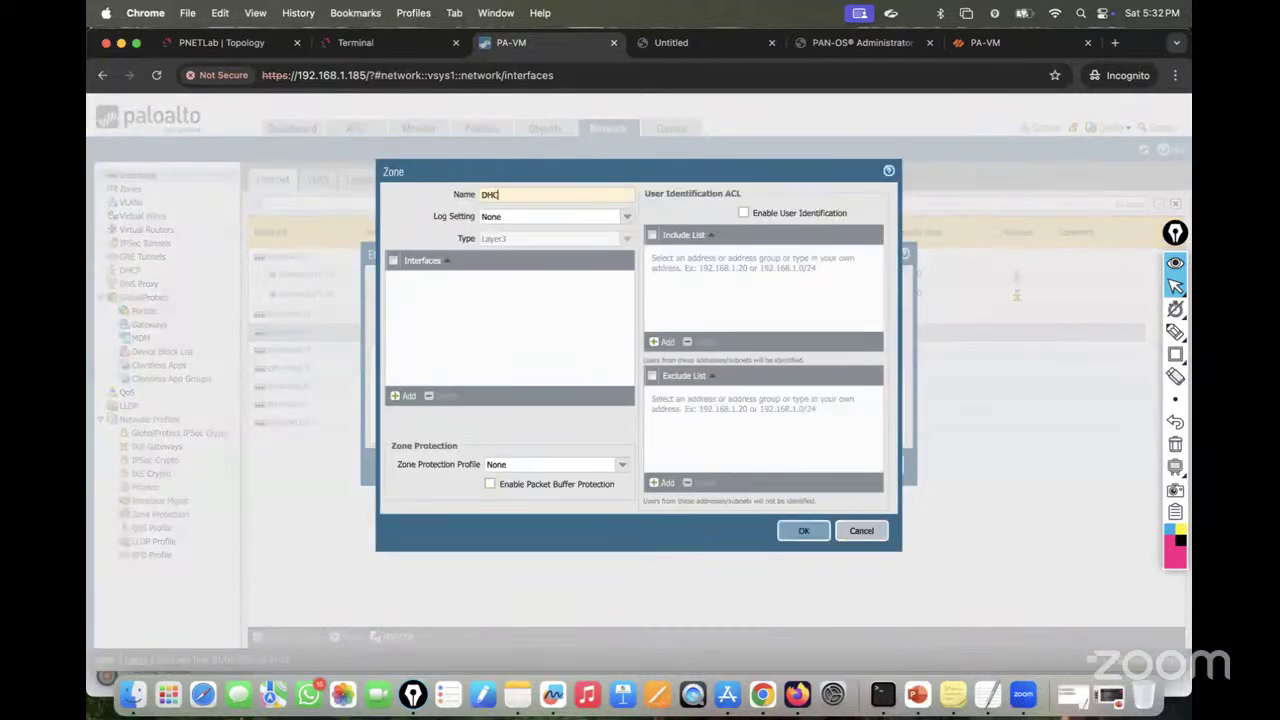
click(803, 530)
Step: Add the static IPv4 address 192.168.10.1/24 to ethernet1/3
click(428, 356)
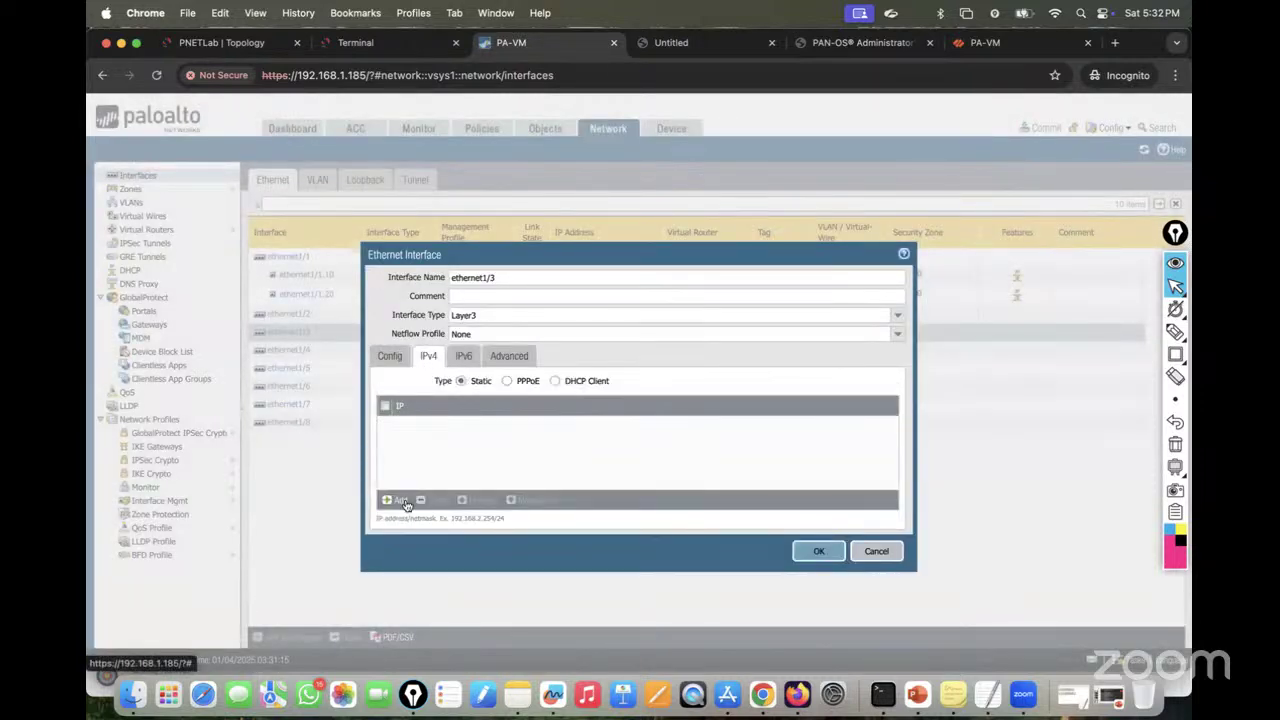
click(400, 500)
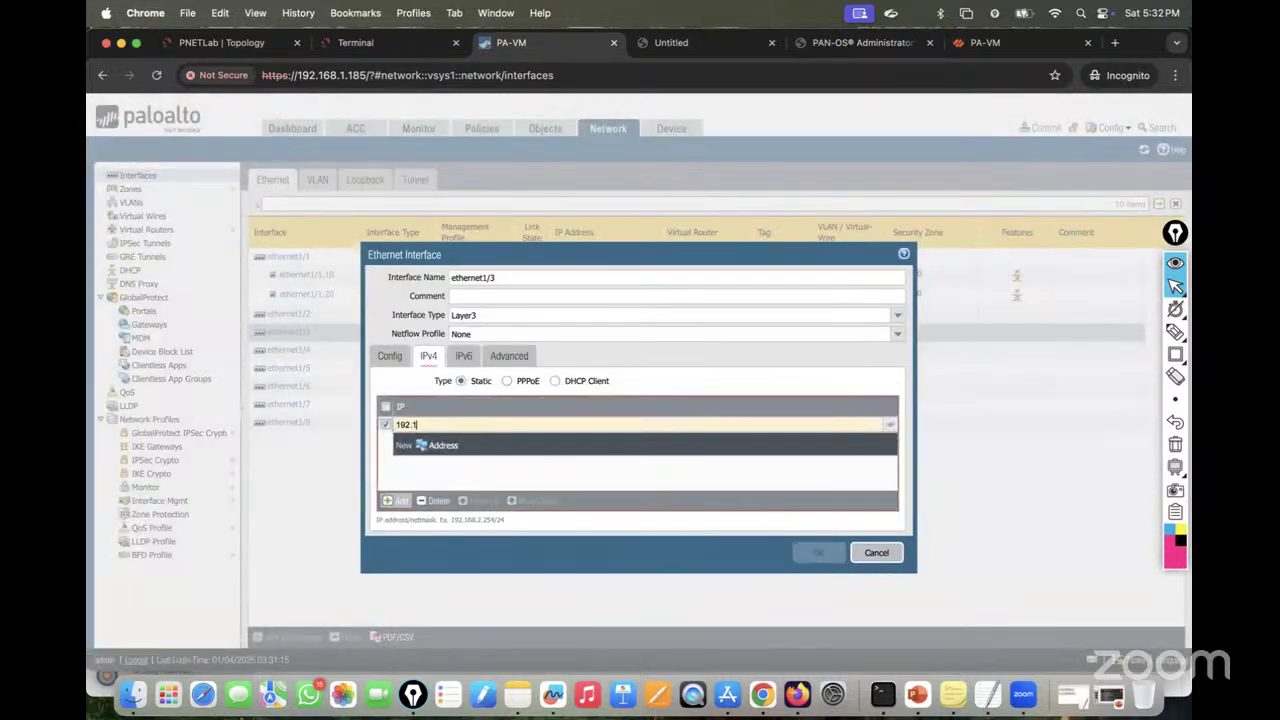
text(192.168.10.1)
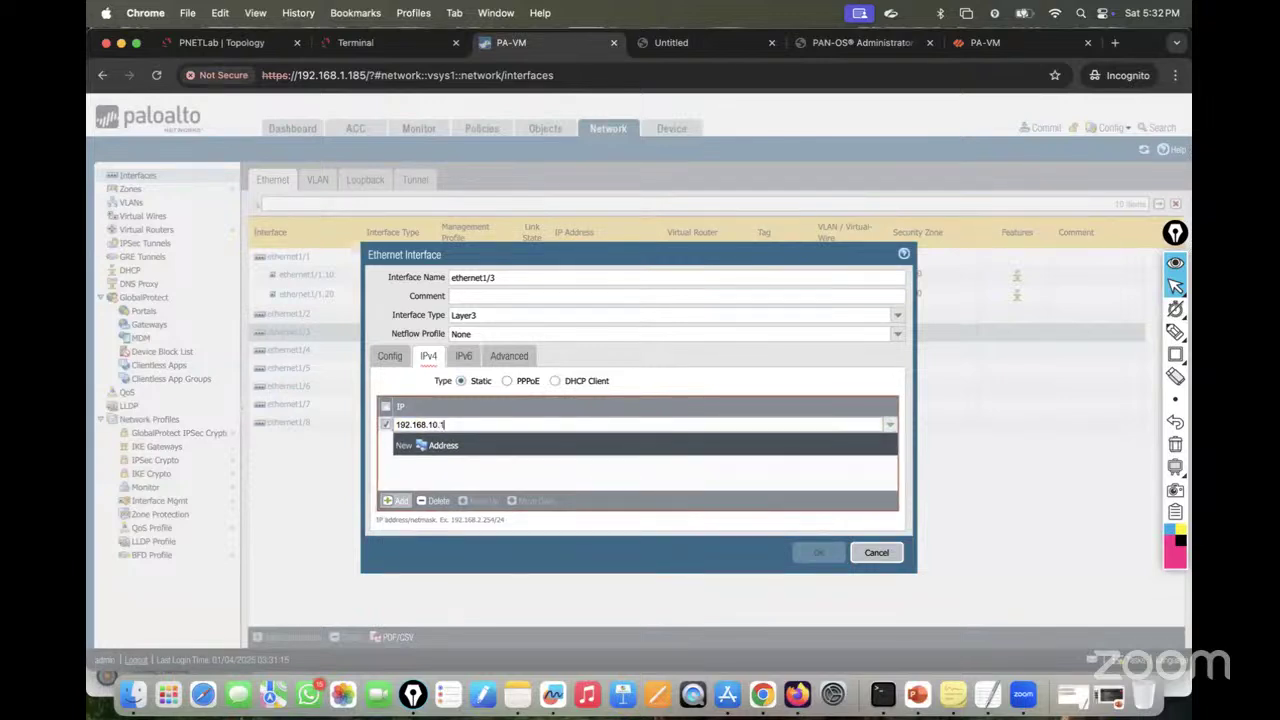
text(/23)
key(BackSpace)
text(4)
click(491, 477)
Step: Apply the MGMT-Profile management profile, save the interface, and return to the topology
click(517, 358)
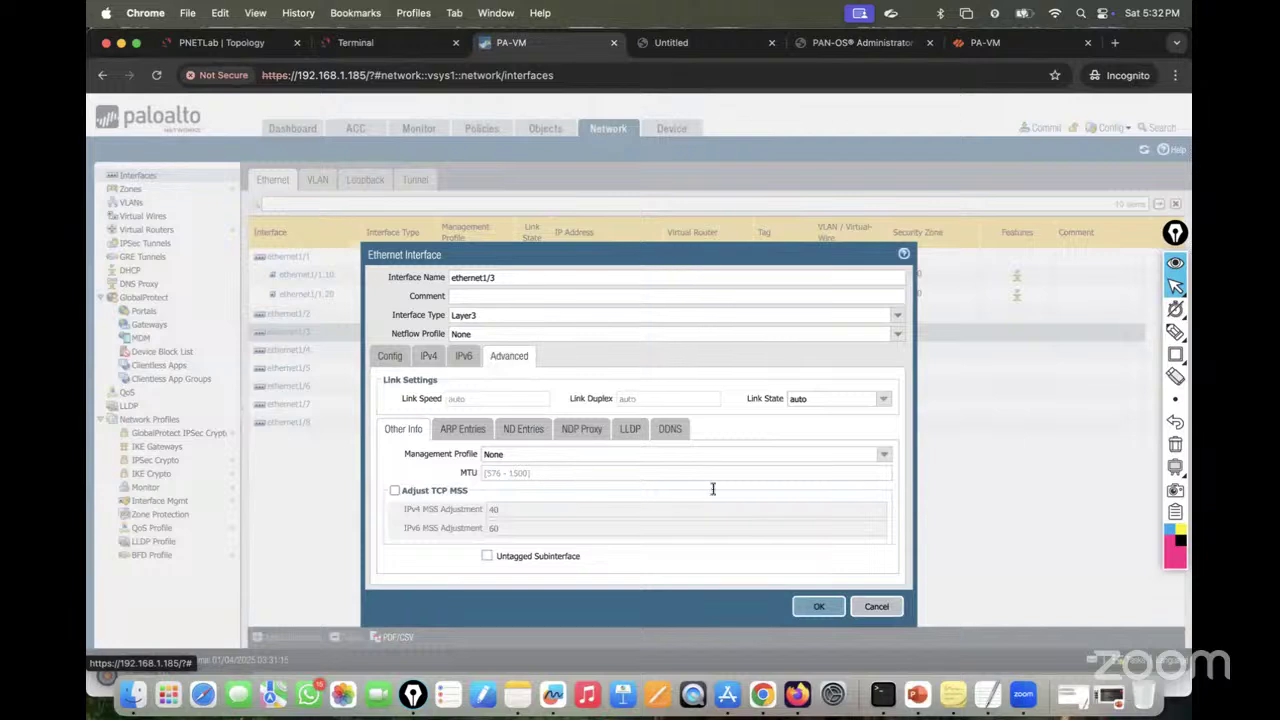
click(884, 456)
click(537, 484)
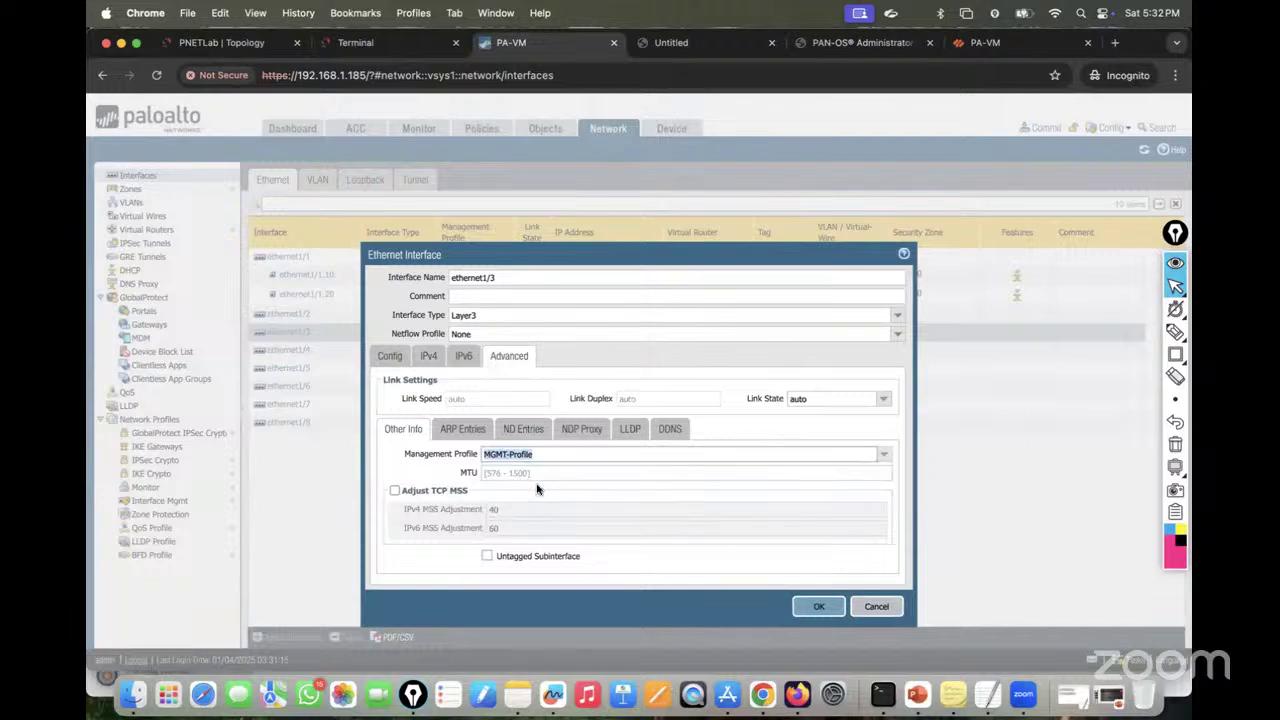
click(397, 463)
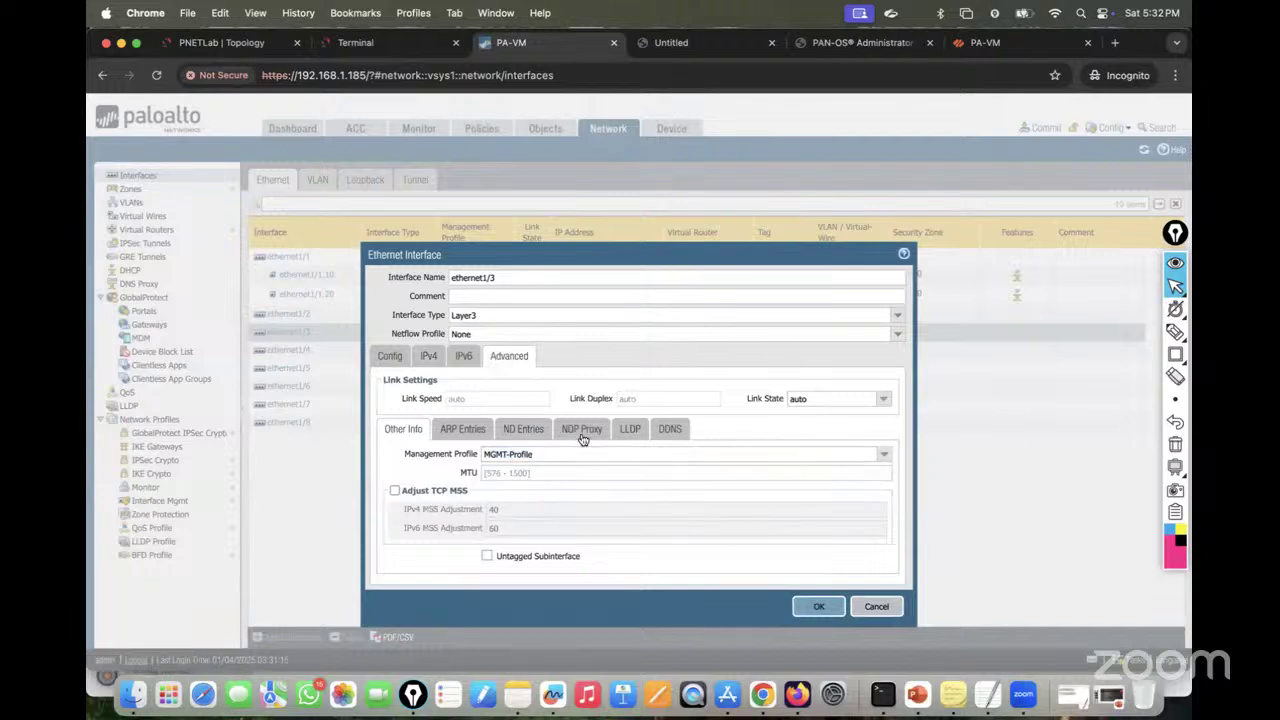
click(817, 606)
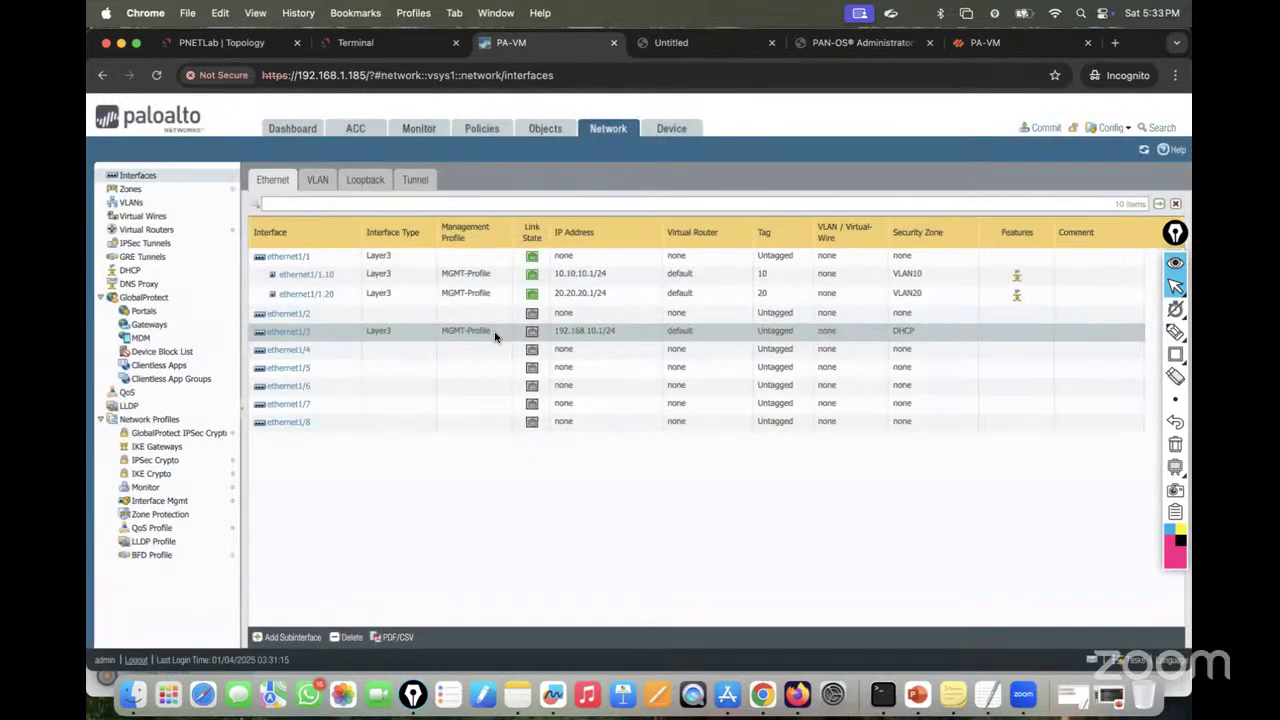
click(245, 42)
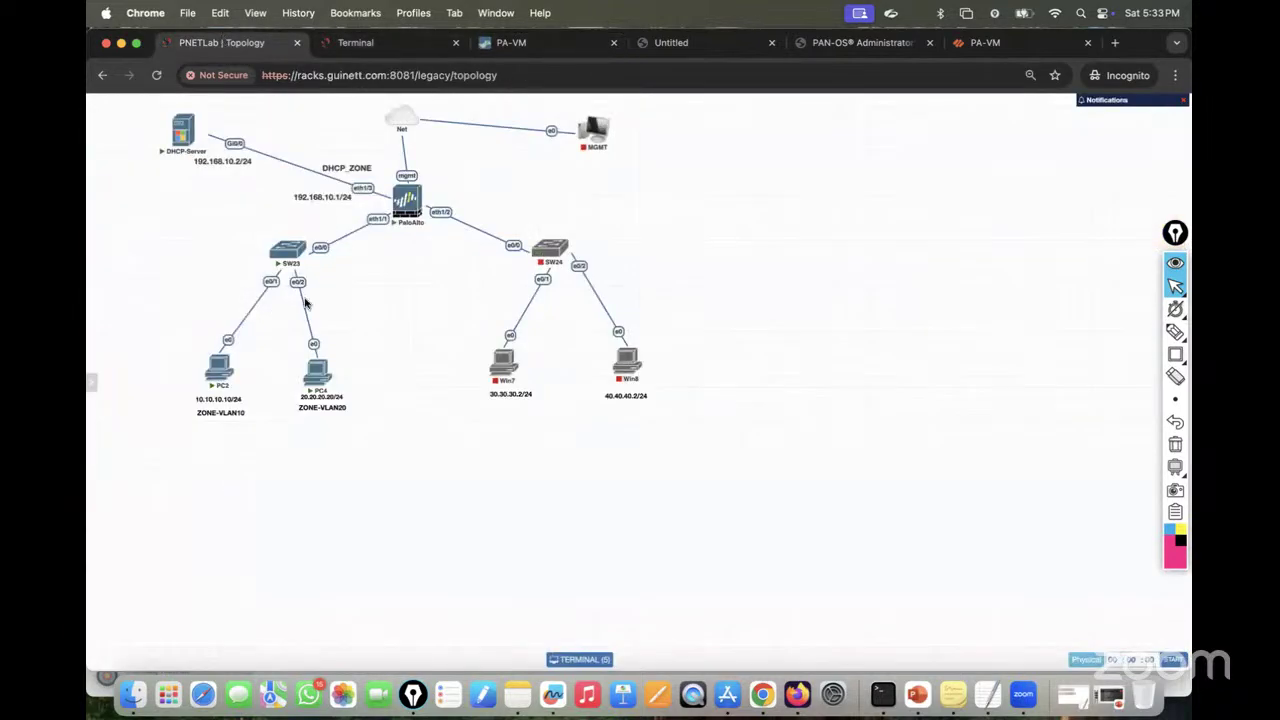
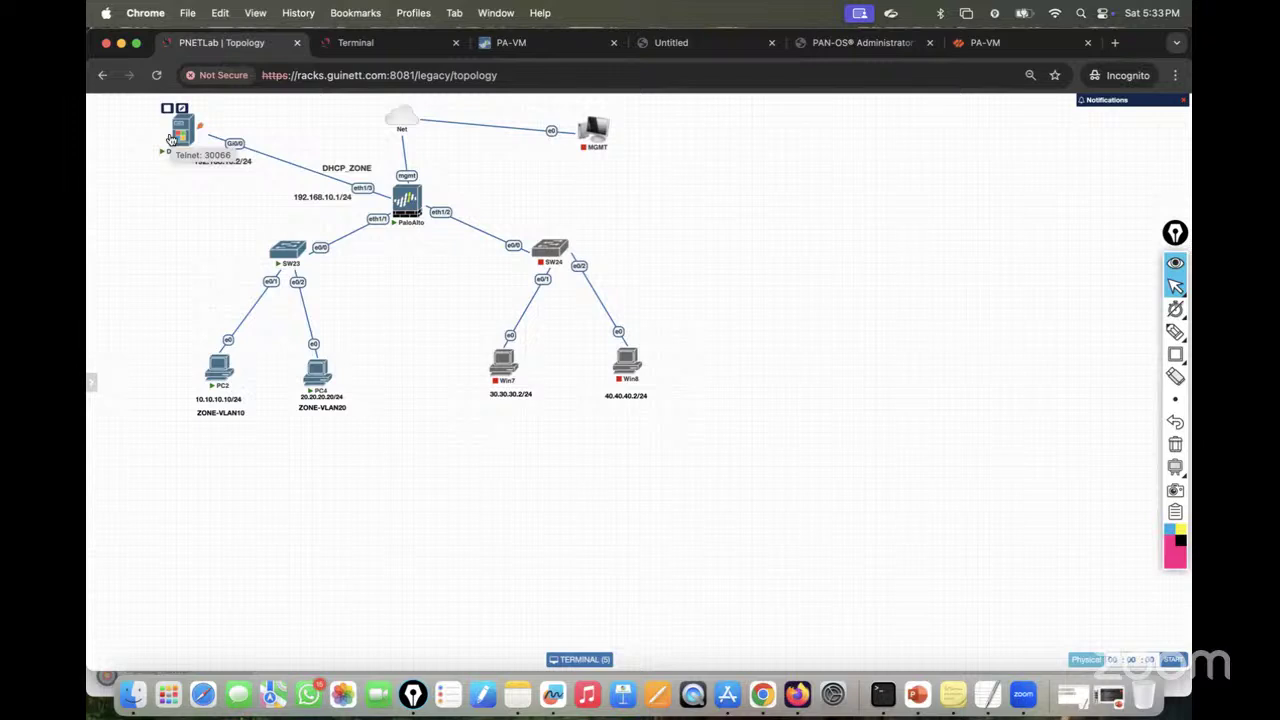
Step: Start a new security policy rule named DHCP_Policy
click(523, 44)
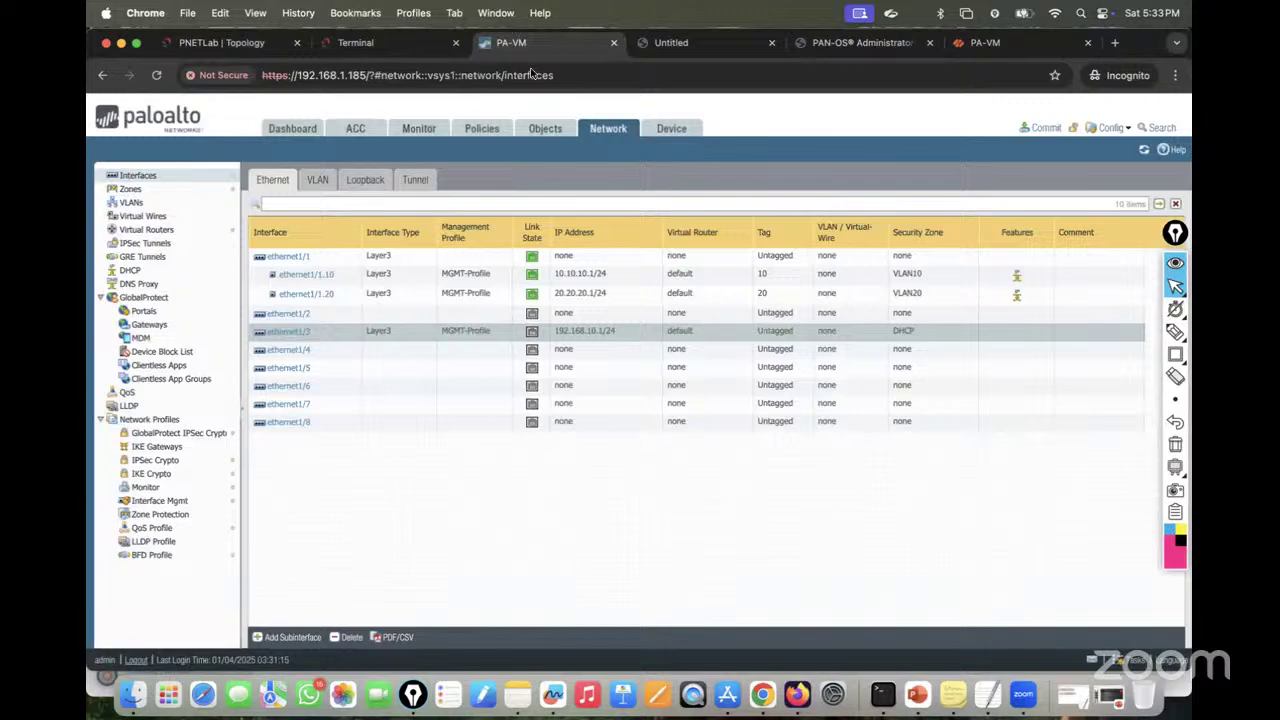
click(481, 130)
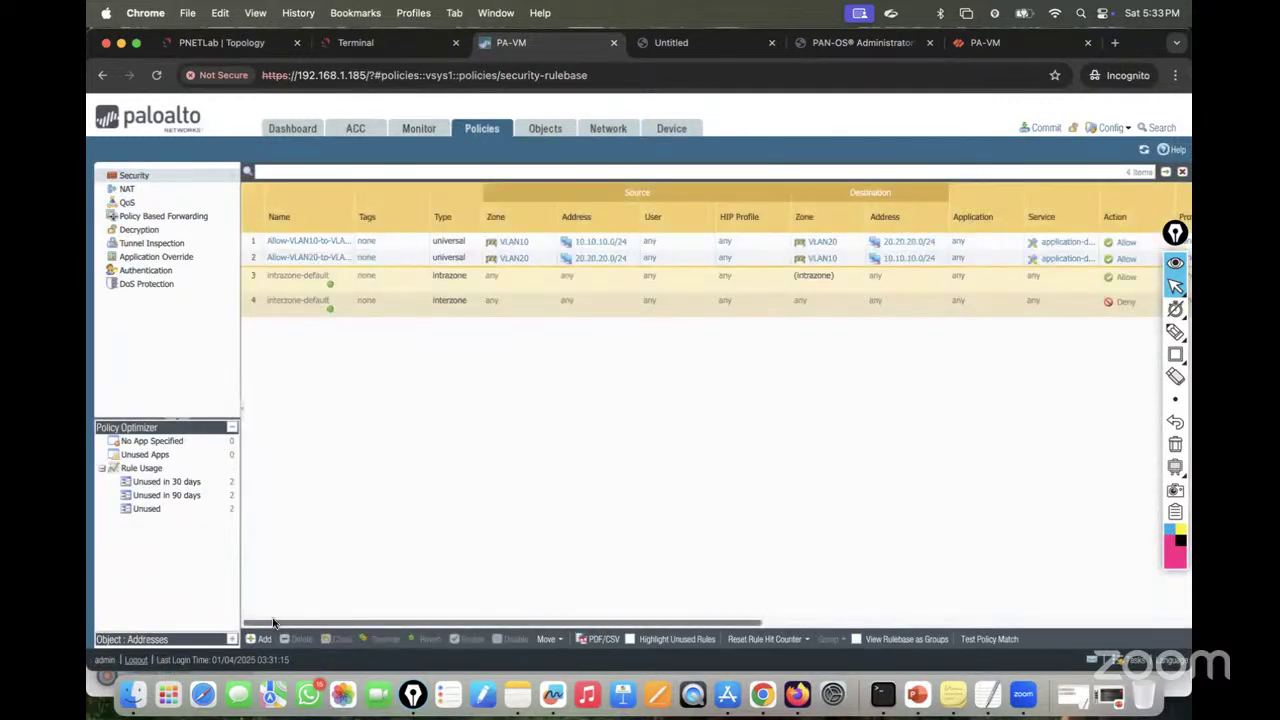
click(260, 638)
text(DHC)
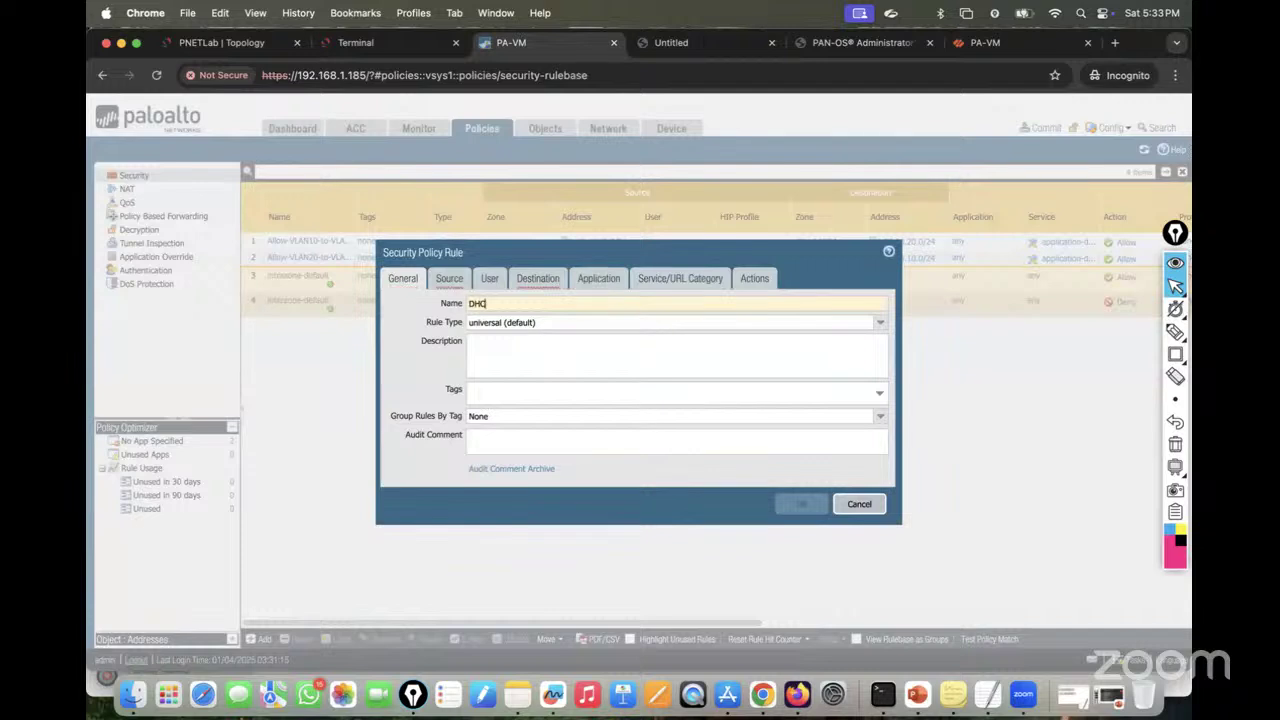
text(P_P)
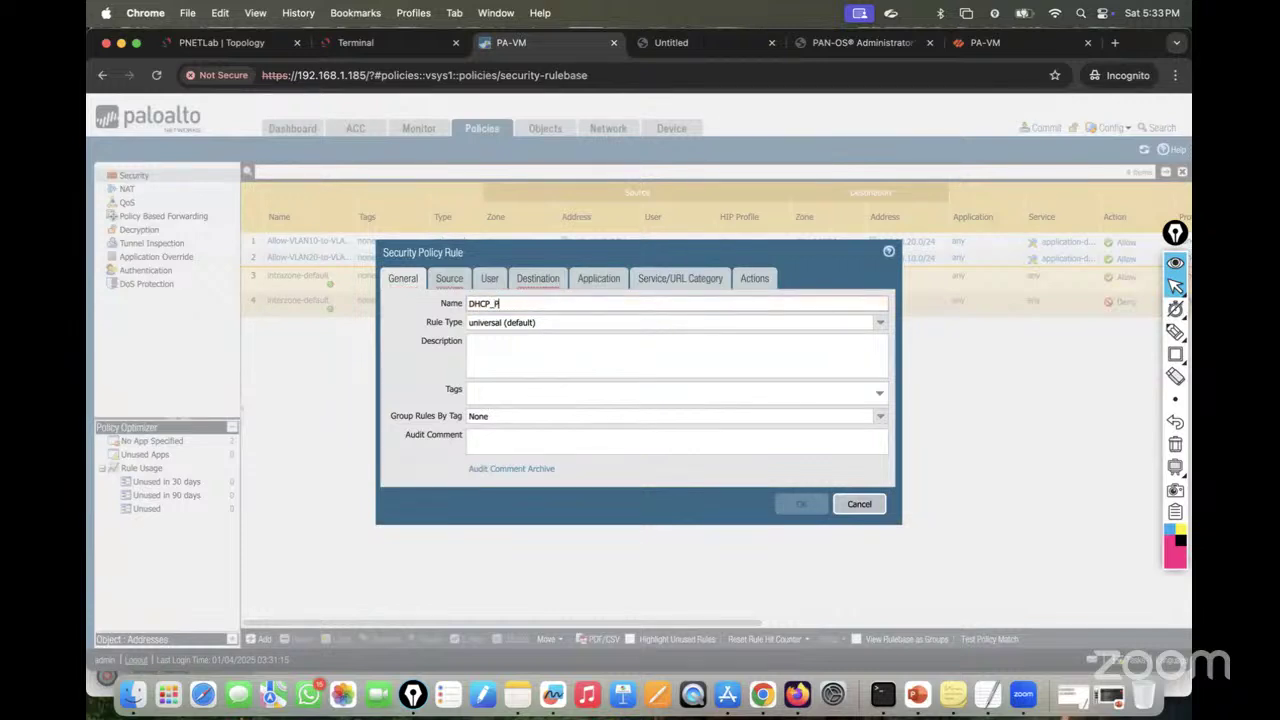
text(olicy)
Step: Set source zones VLAN10 and VLAN20 with source addresses 10.10.10.0/24 and 20.20.20.0/24
click(442, 284)
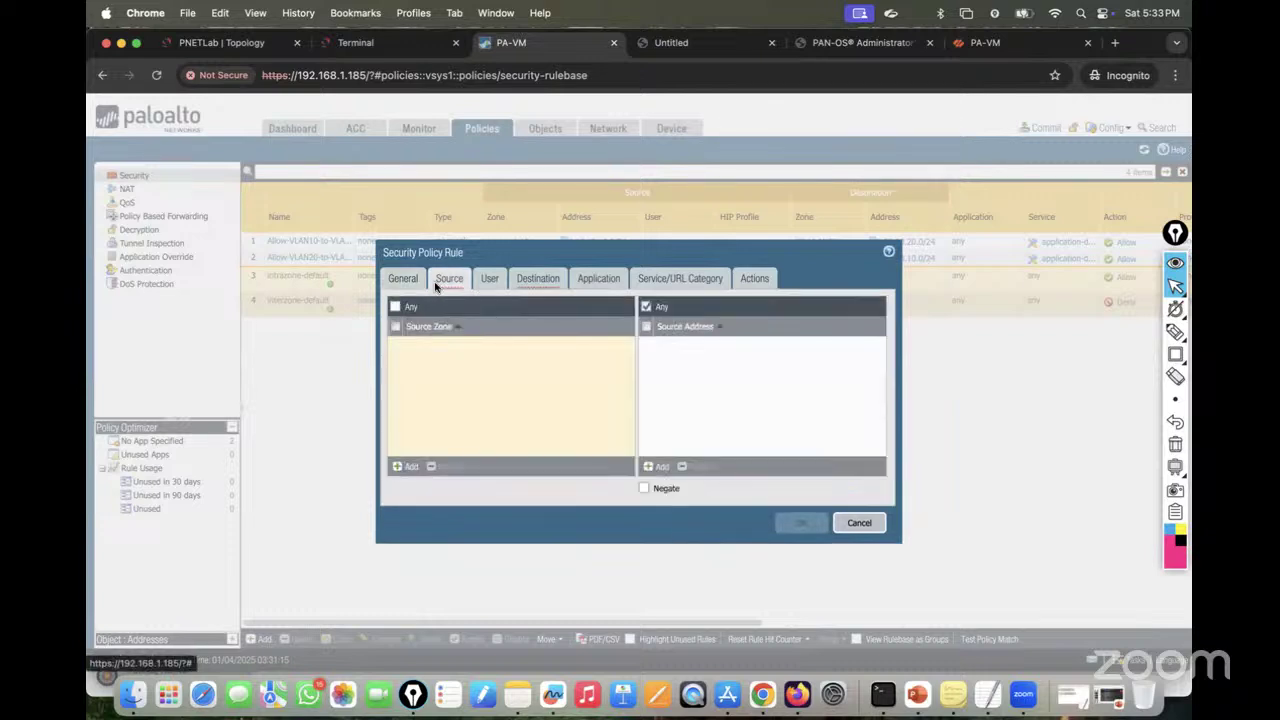
click(404, 464)
click(432, 366)
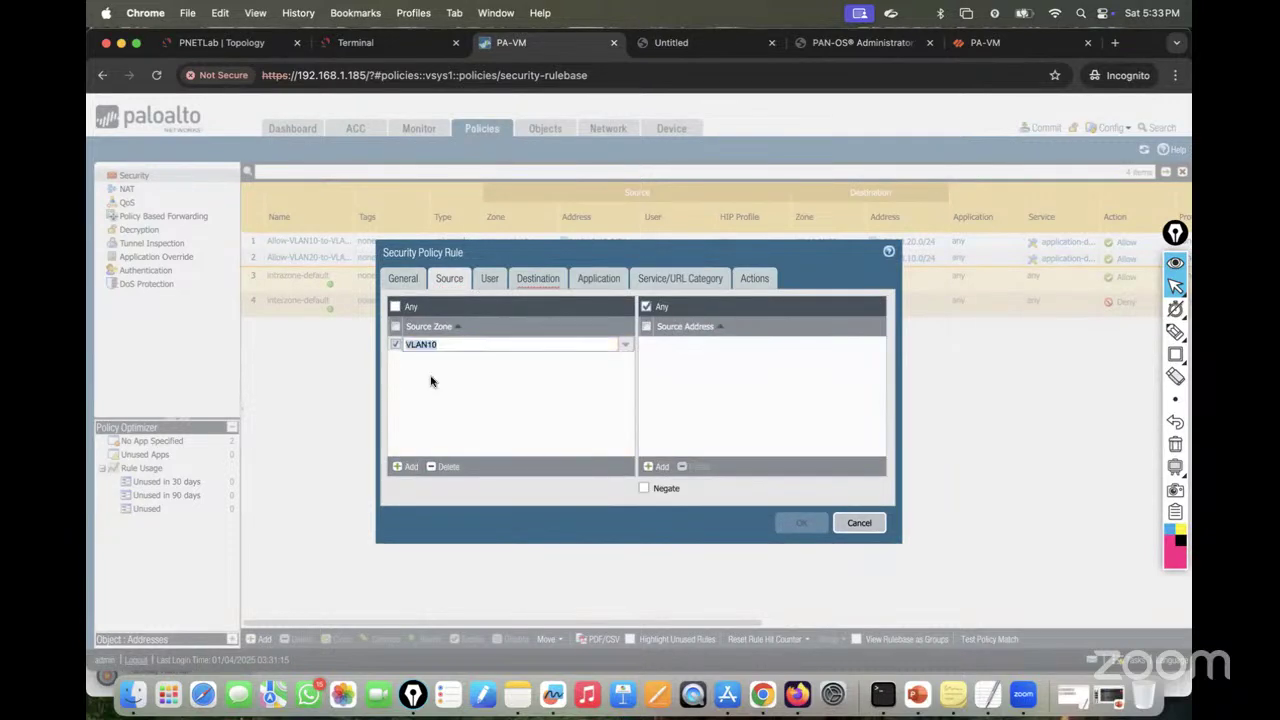
click(416, 469)
click(443, 412)
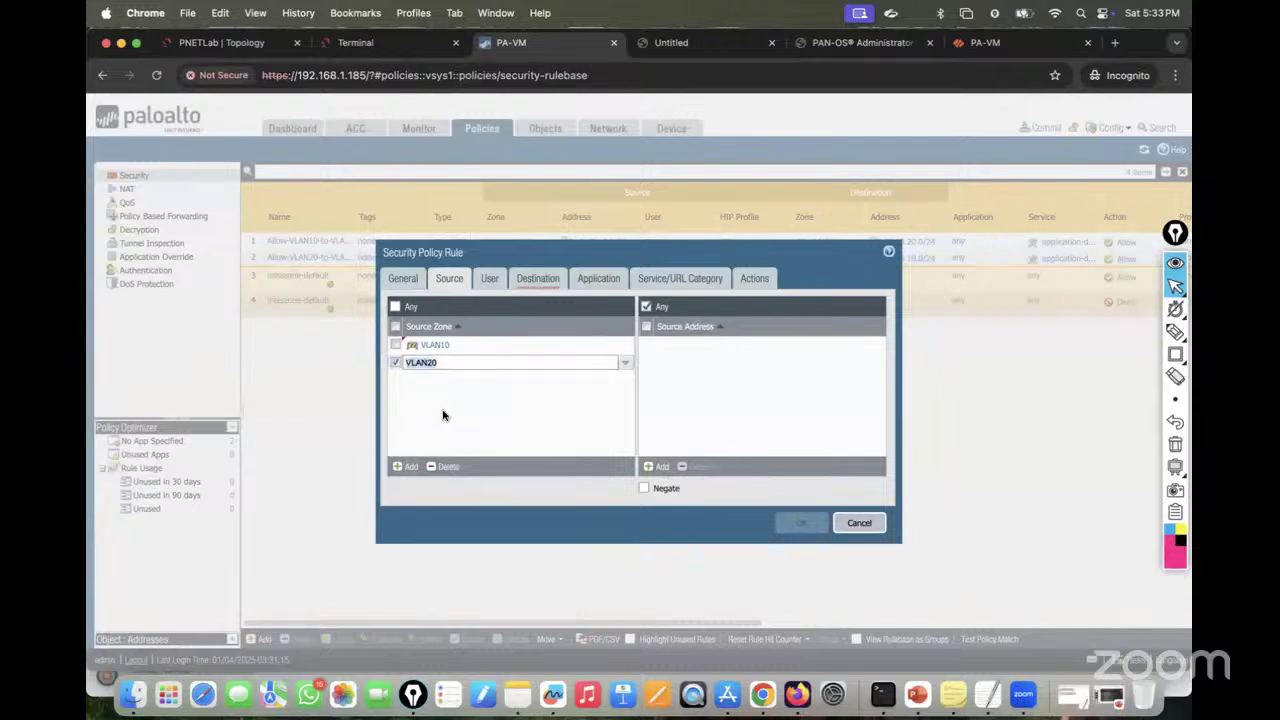
click(657, 467)
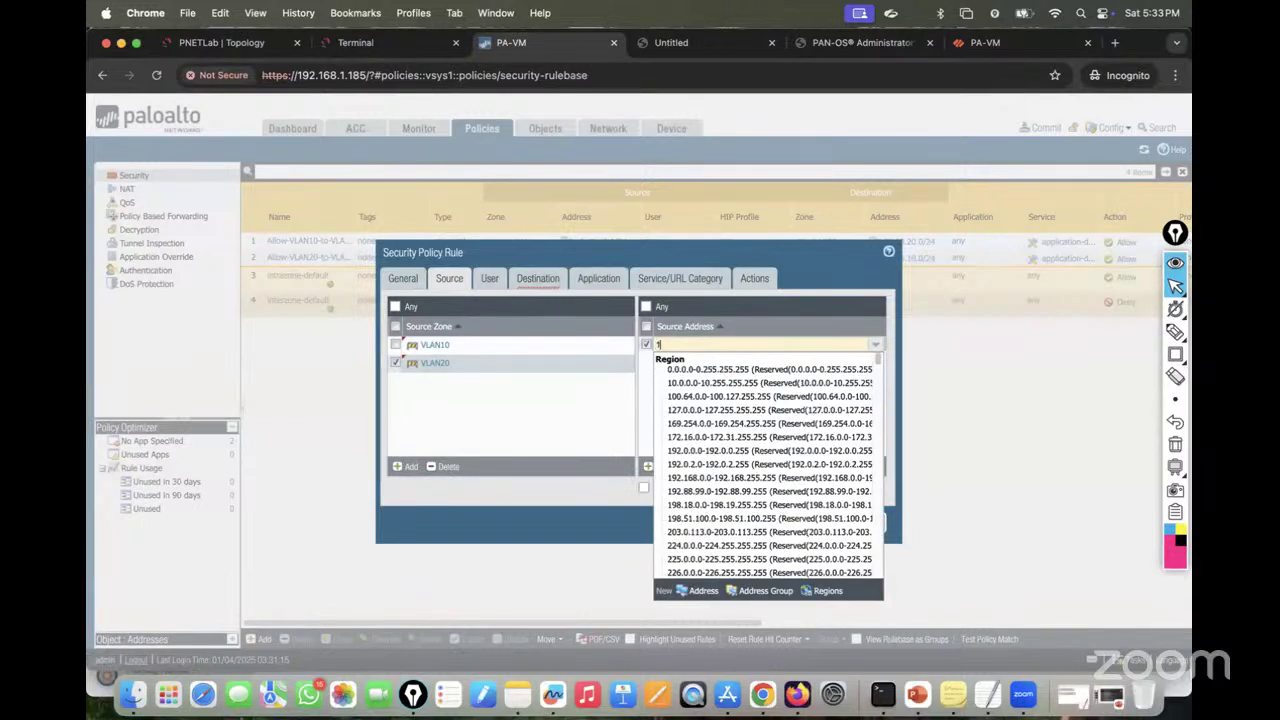
text(10.10.10.0)
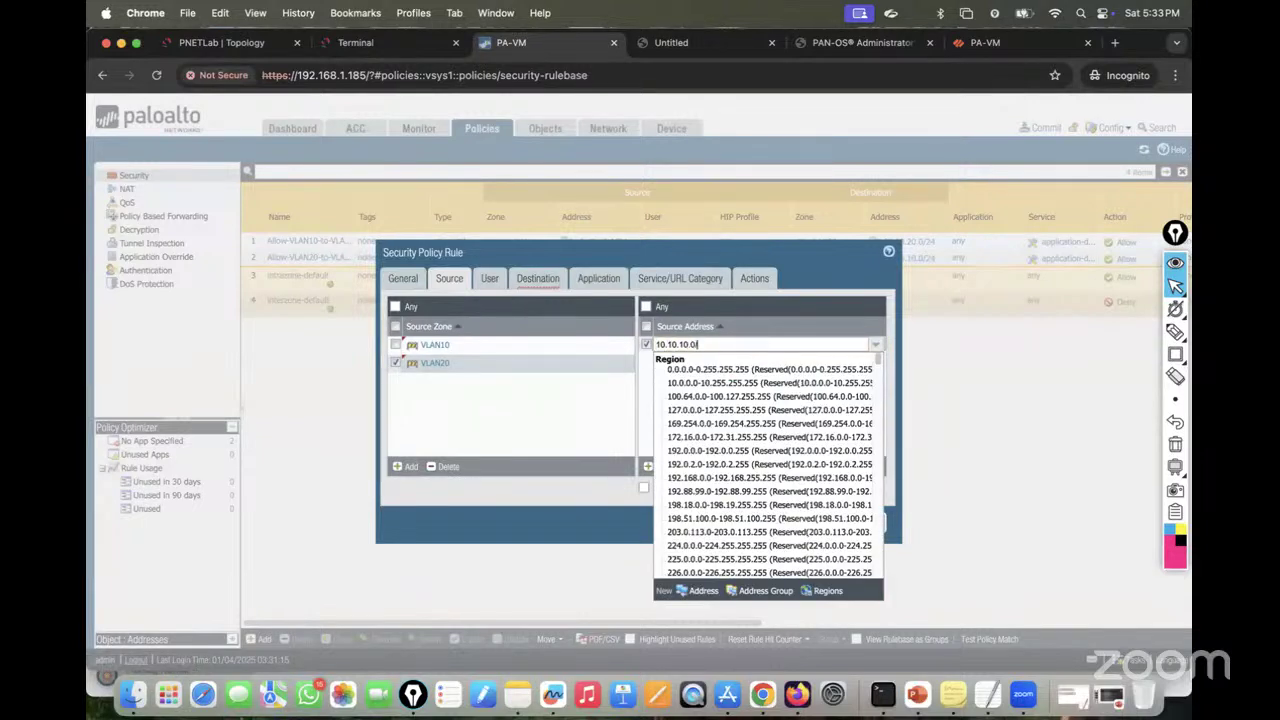
text(/24)
key(Return)
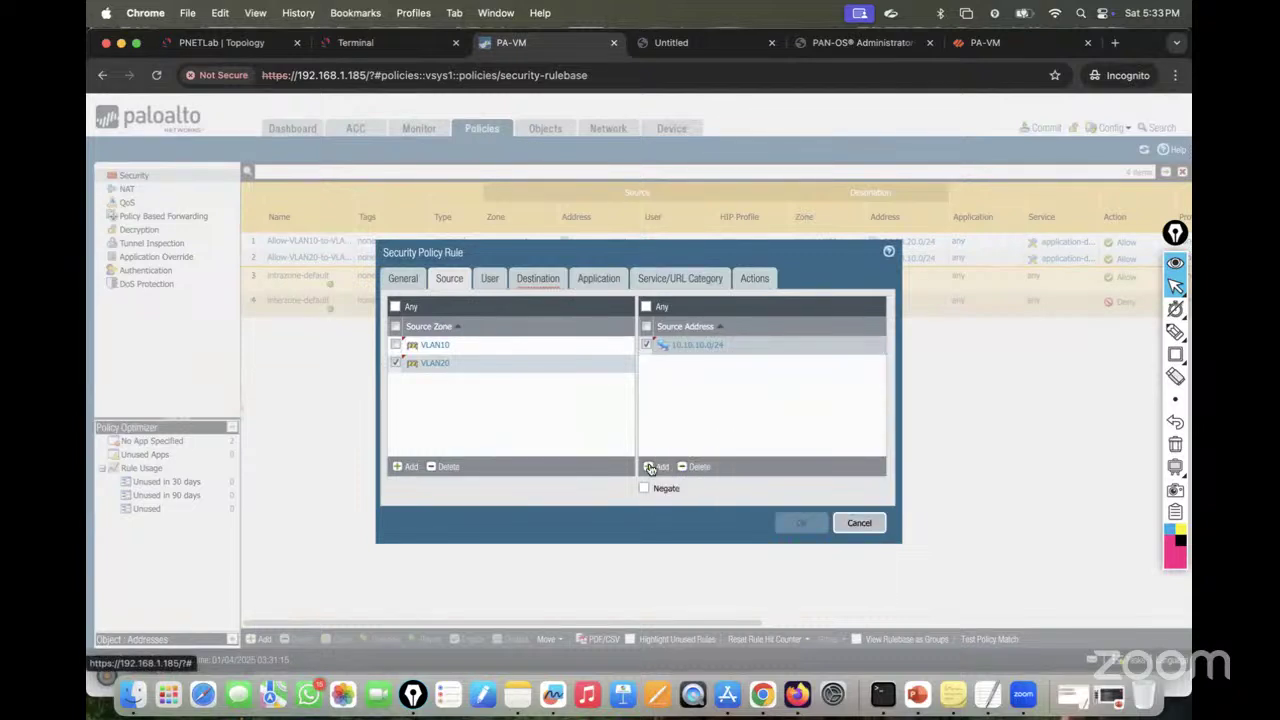
click(651, 467)
text(20.20.20.)
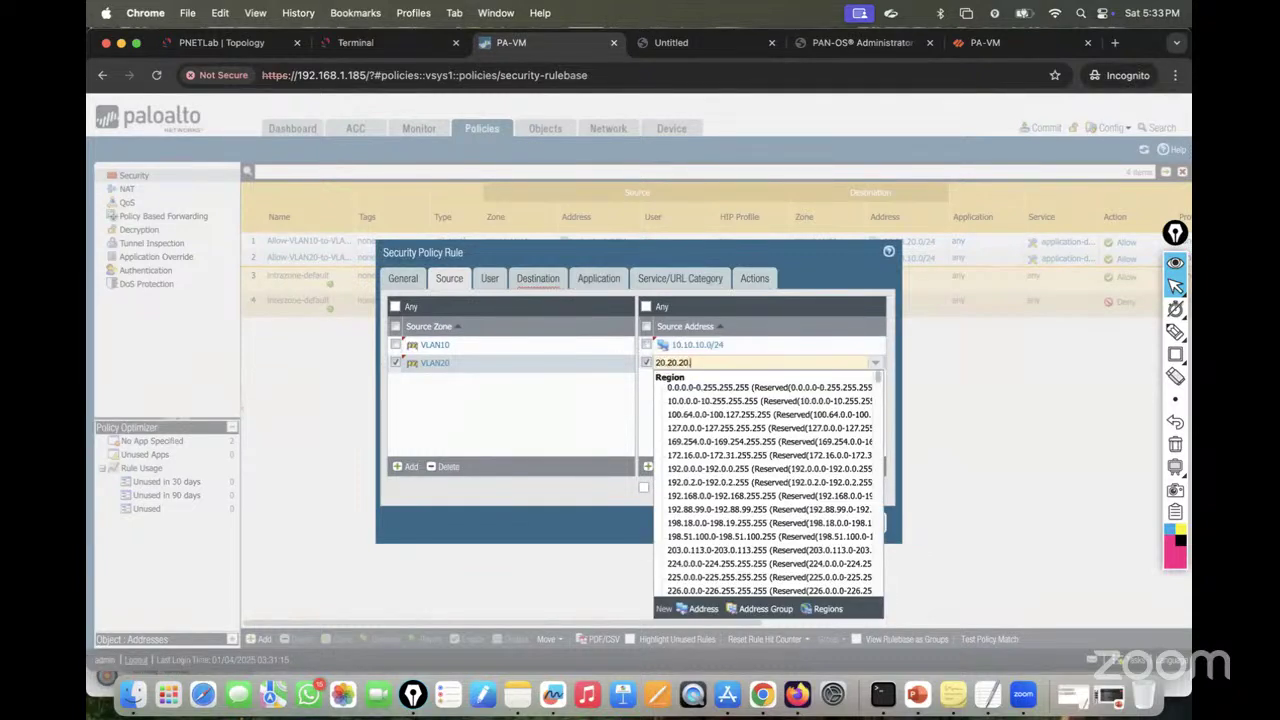
text(0/24)
key(Return)
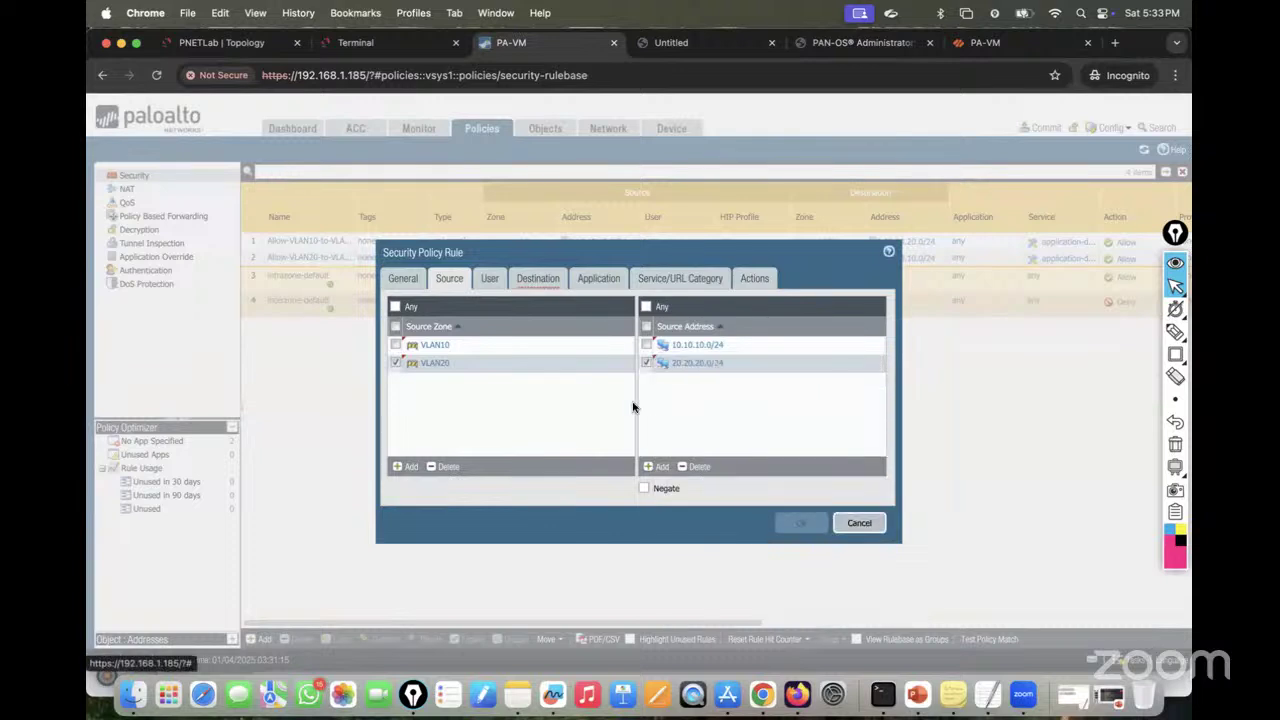
Step: Set the destination zone to DHCP with destination address 192.168.10.0/24
click(543, 279)
click(405, 466)
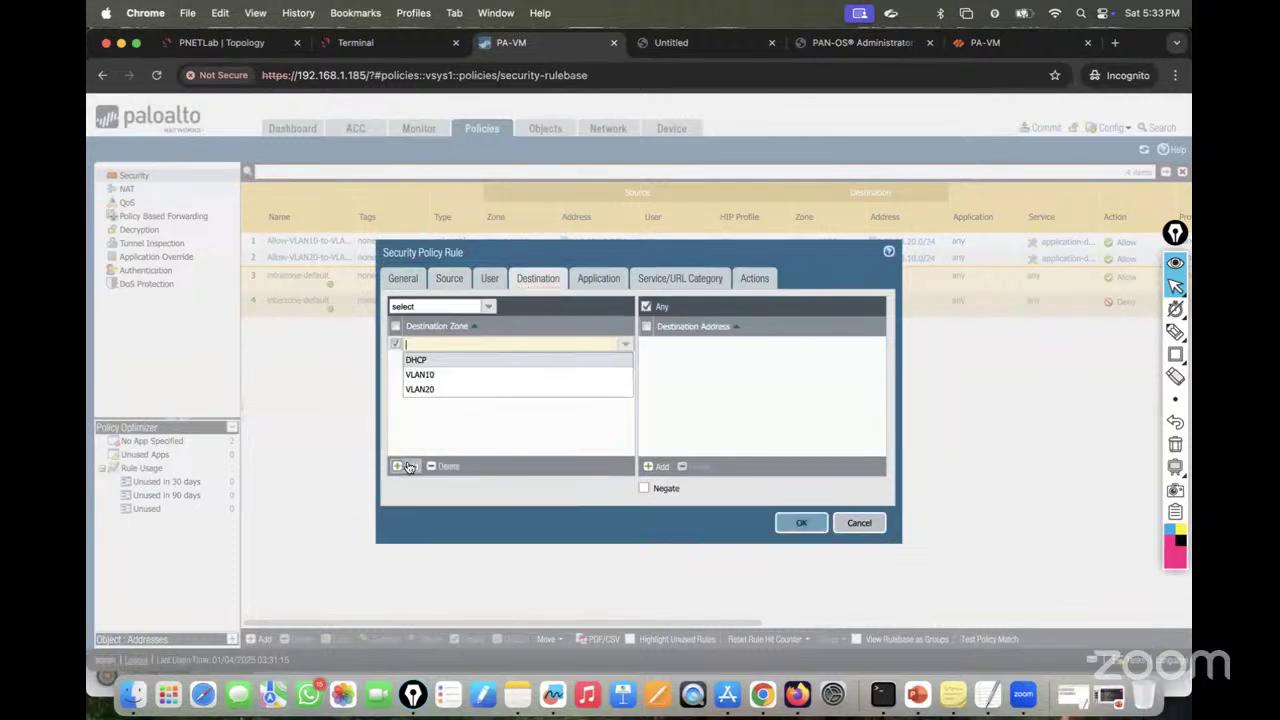
click(444, 359)
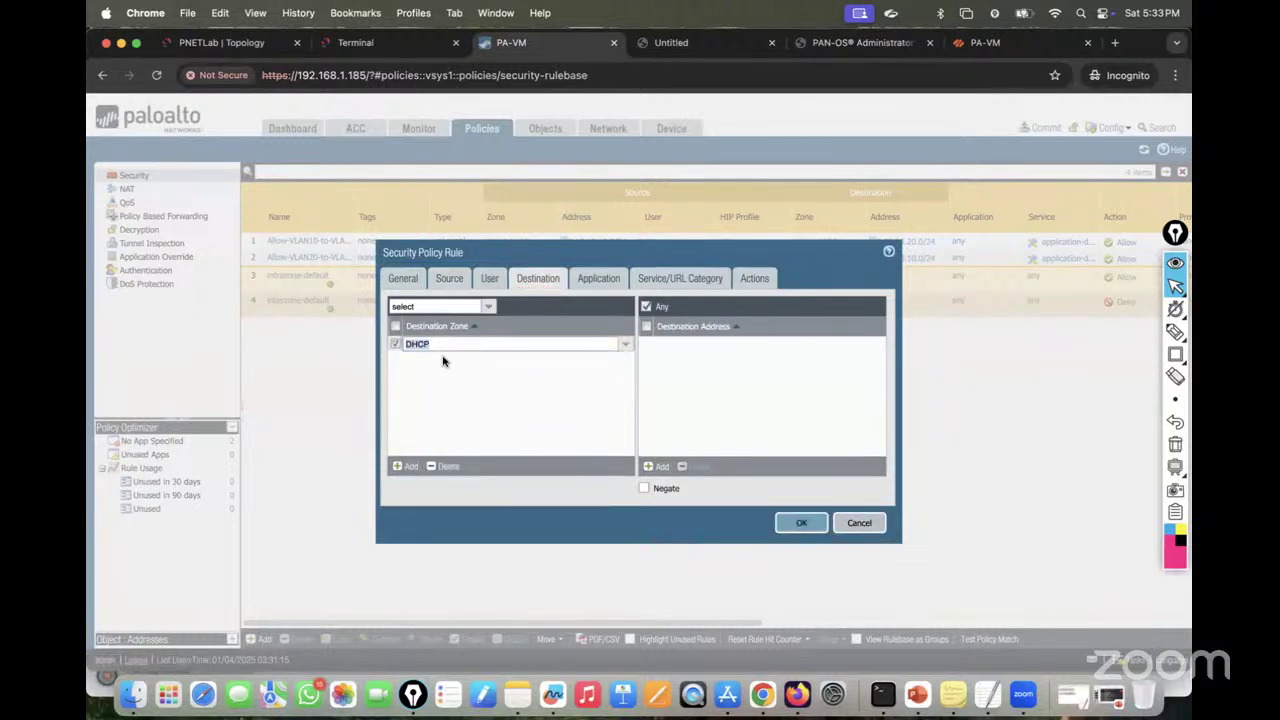
click(652, 466)
text(192.16)
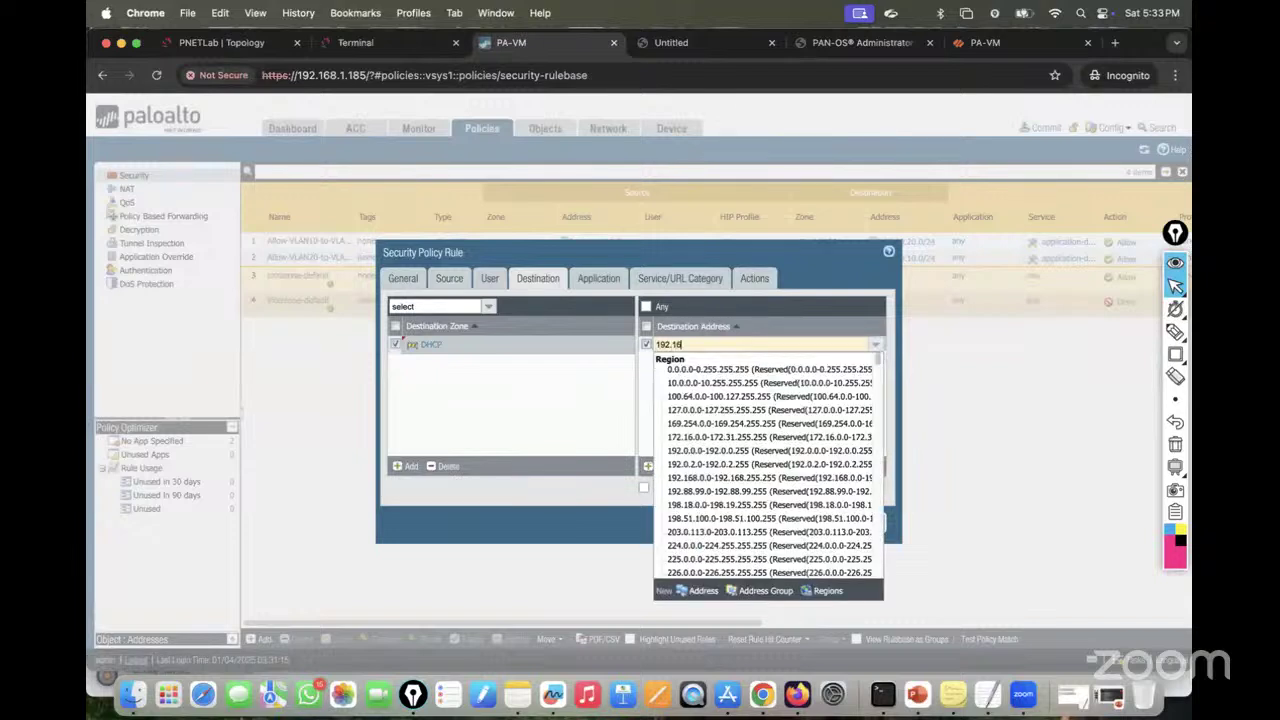
text(8.10.0/24)
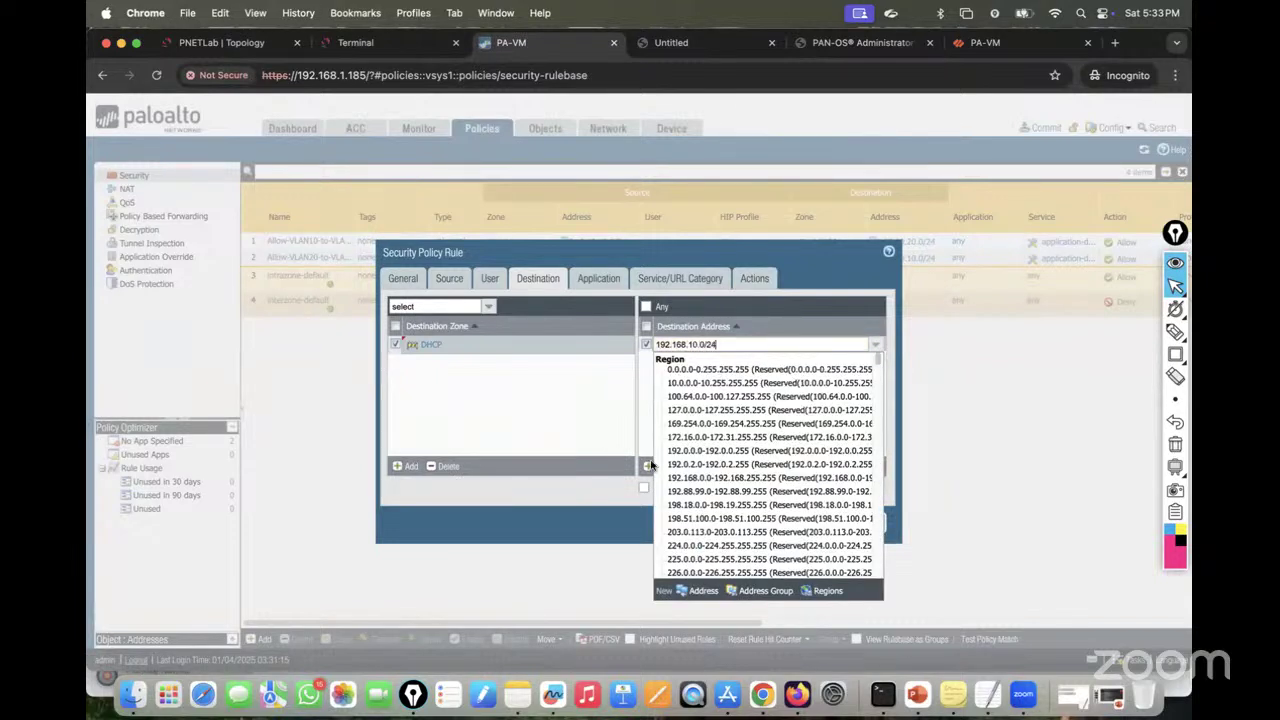
click(634, 417)
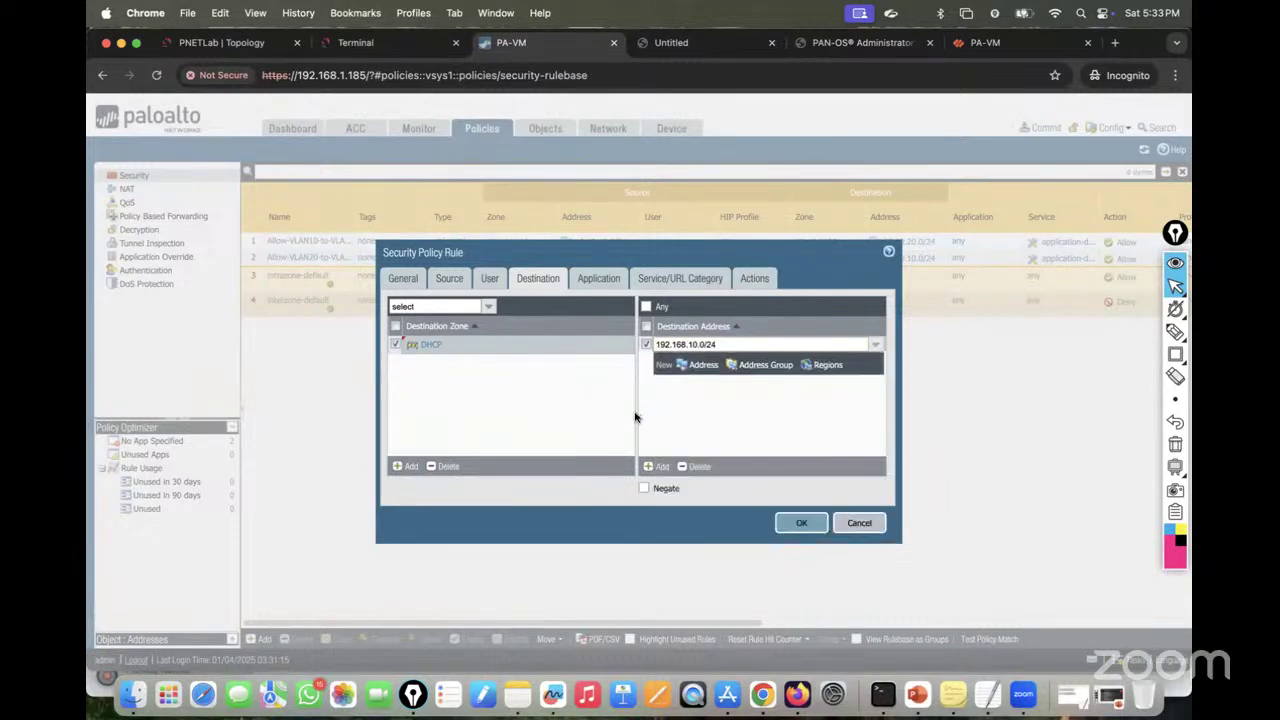
Step: Review the application, service and action settings, then save the DHCP_Policy rule
click(598, 278)
click(667, 281)
click(756, 280)
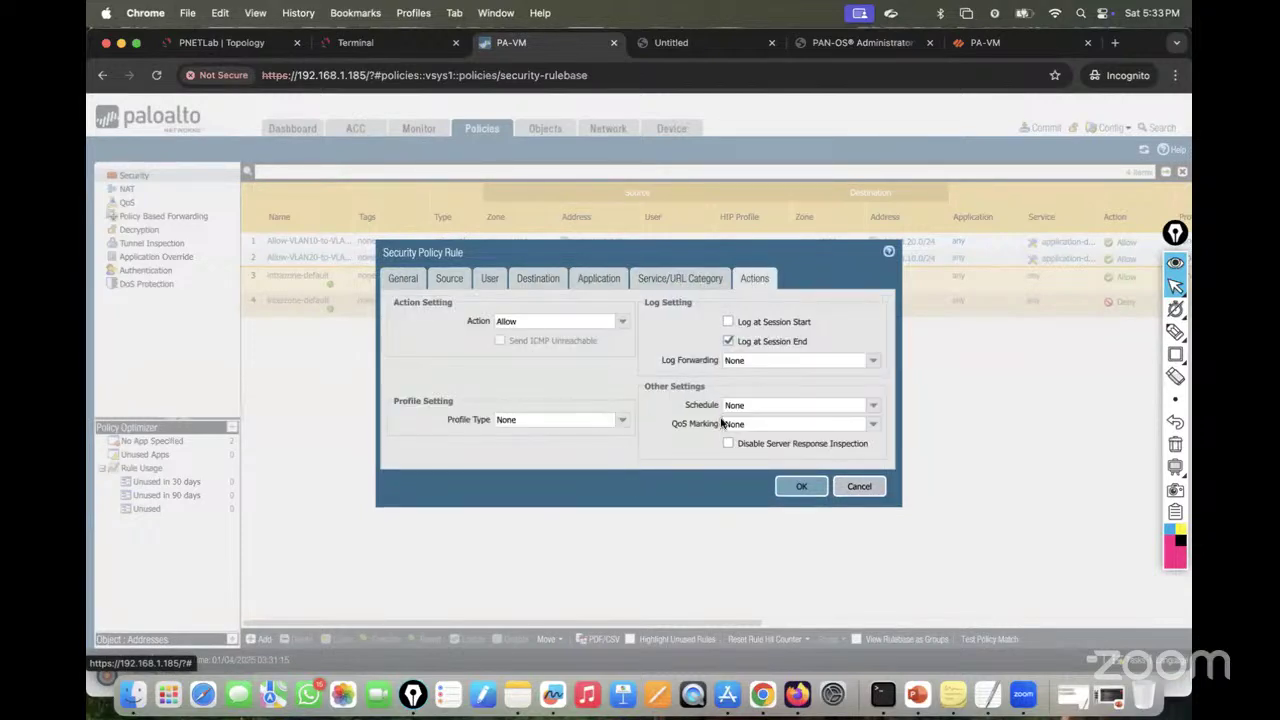
click(790, 489)
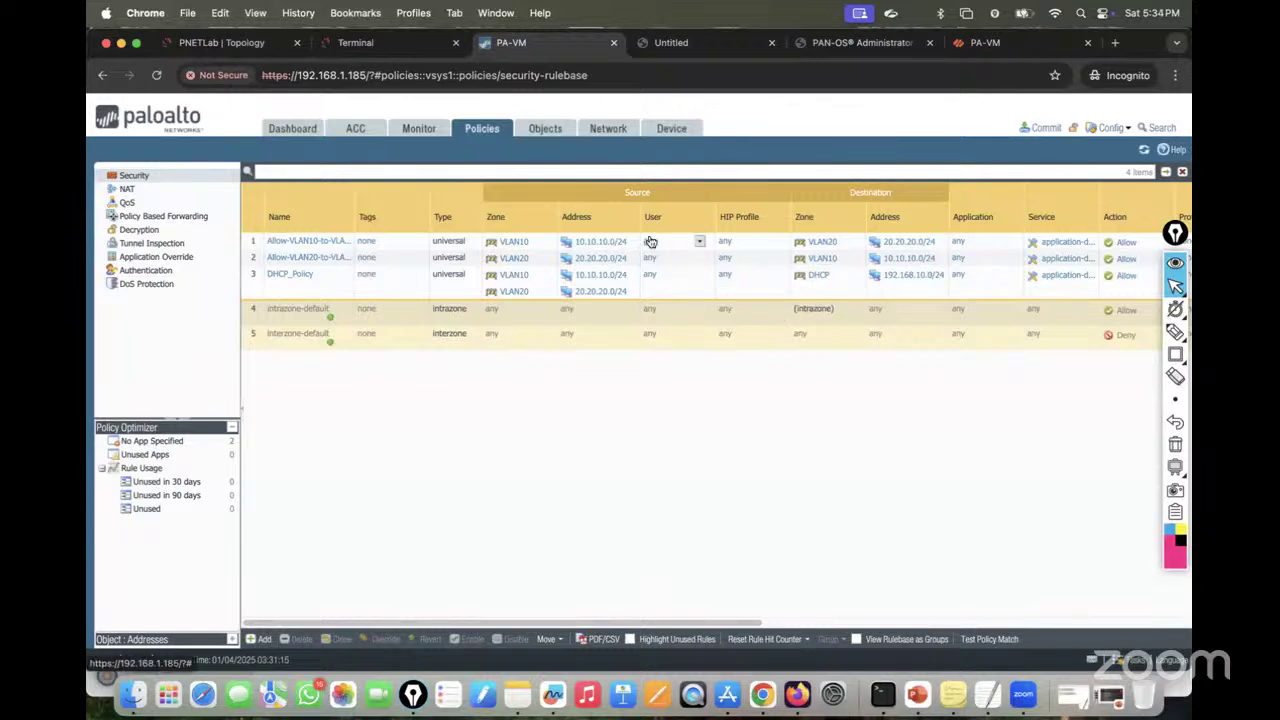
Step: Check the default virtual router's runtime route table under Network > Virtual Routers
click(606, 130)
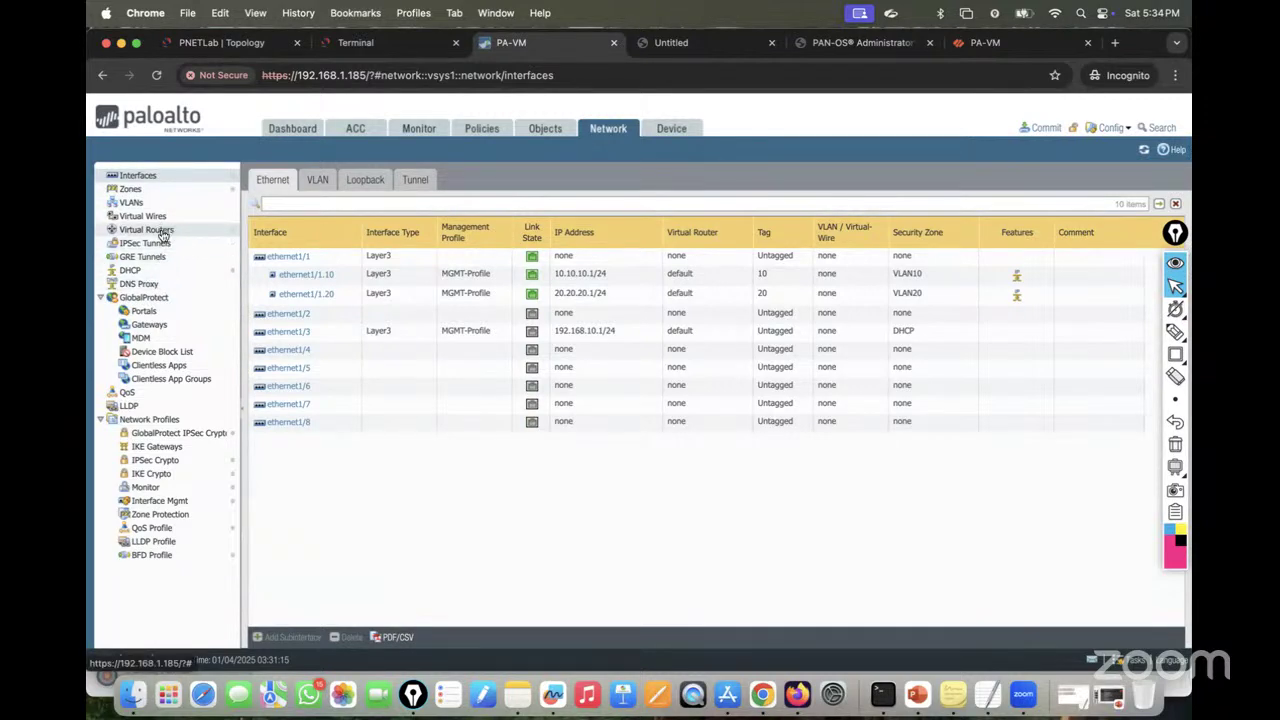
click(162, 232)
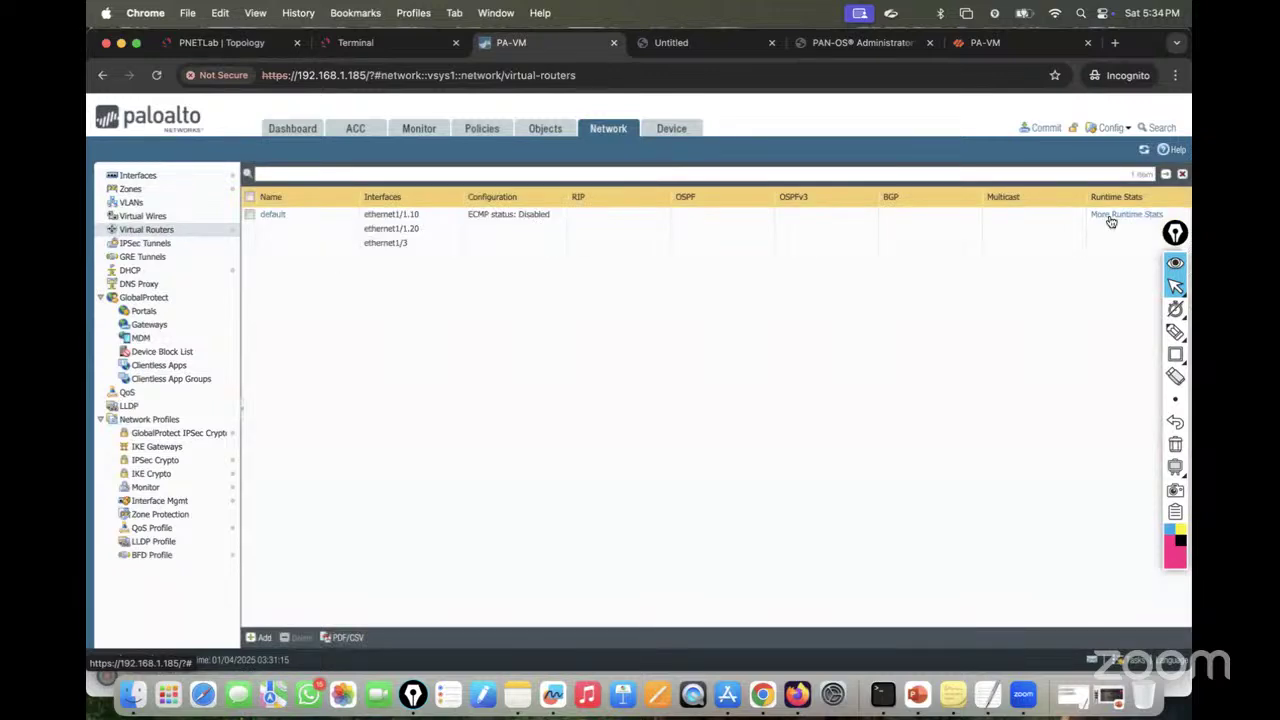
click(1110, 216)
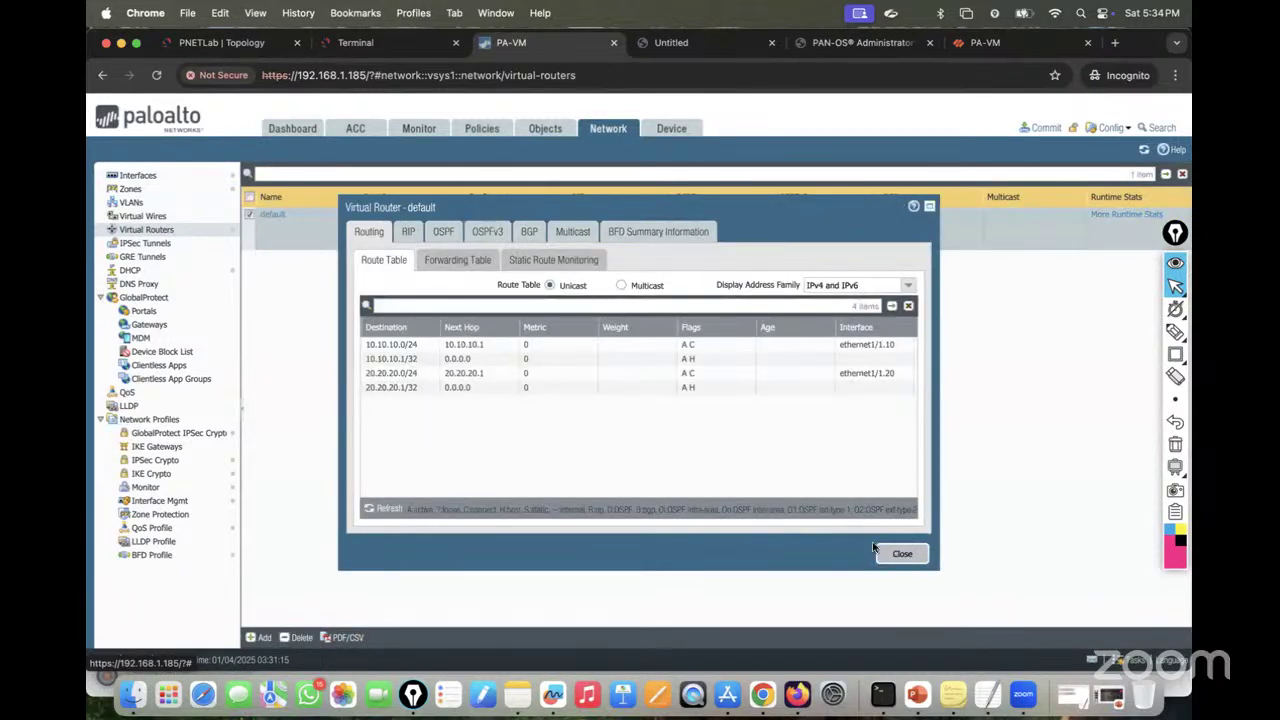
click(895, 553)
Step: Commit all pending changes to the firewall and dismiss the successful commit status
click(1038, 128)
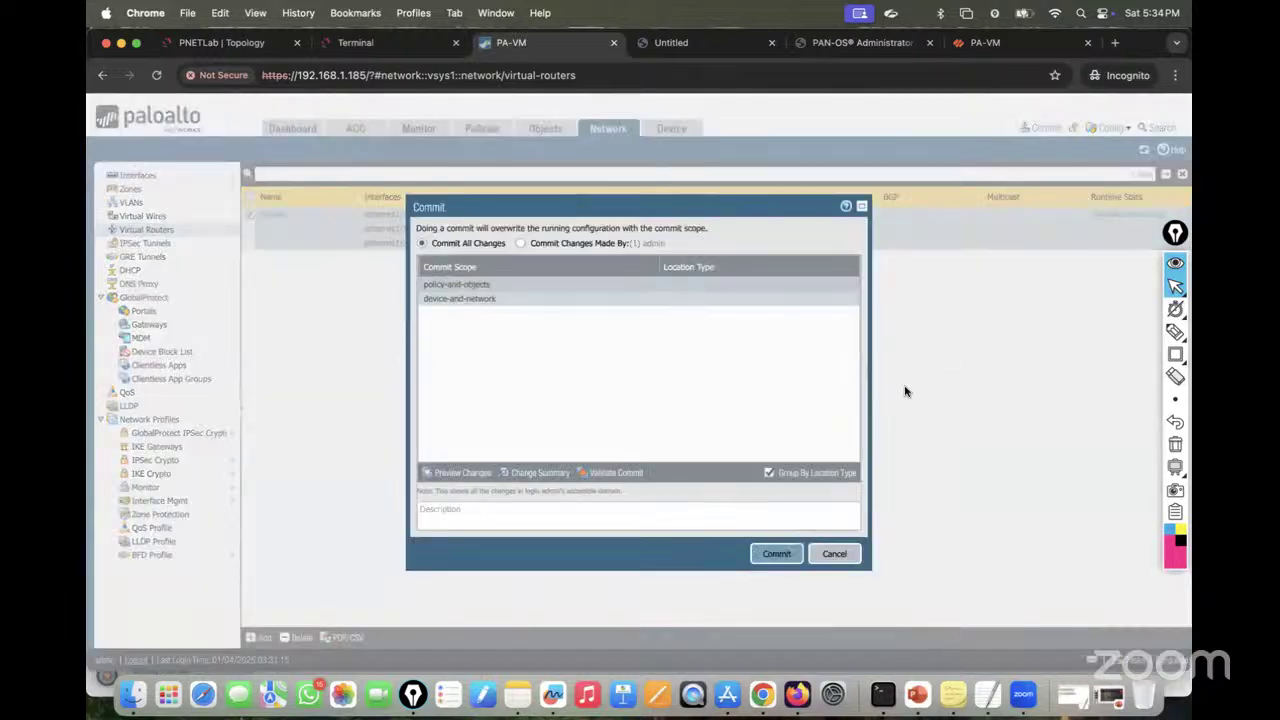
click(777, 556)
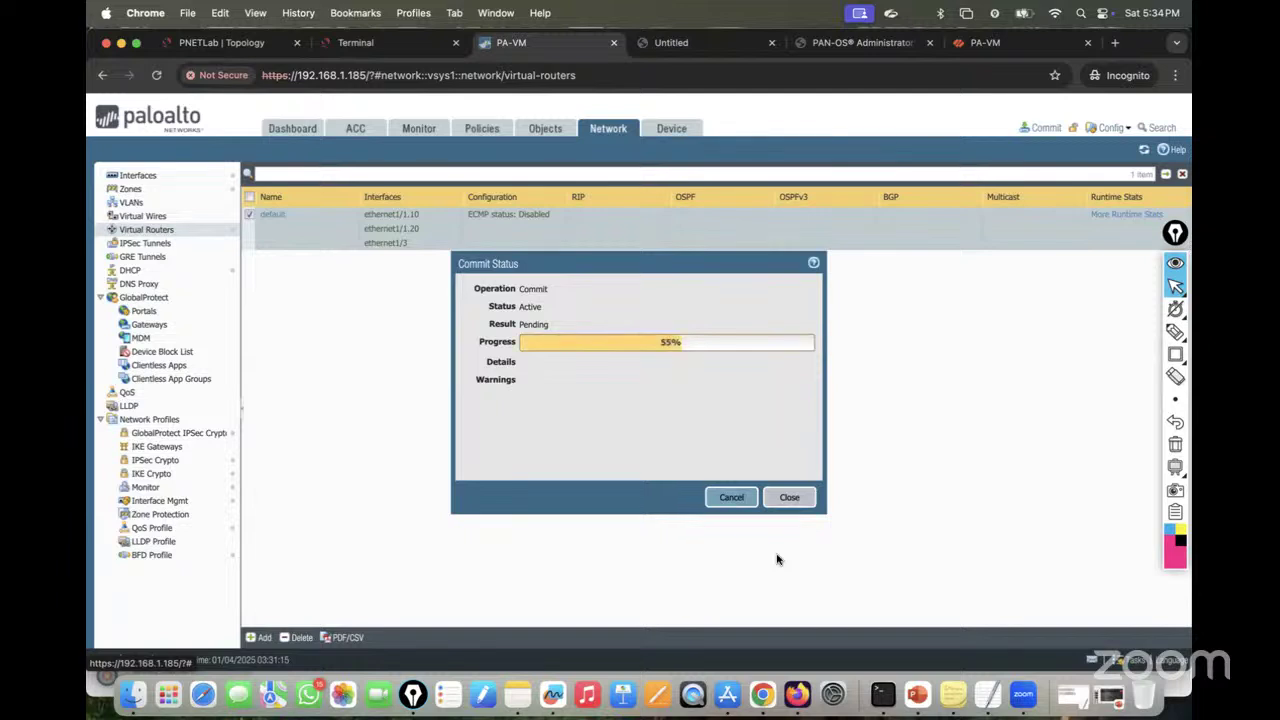
click(230, 45)
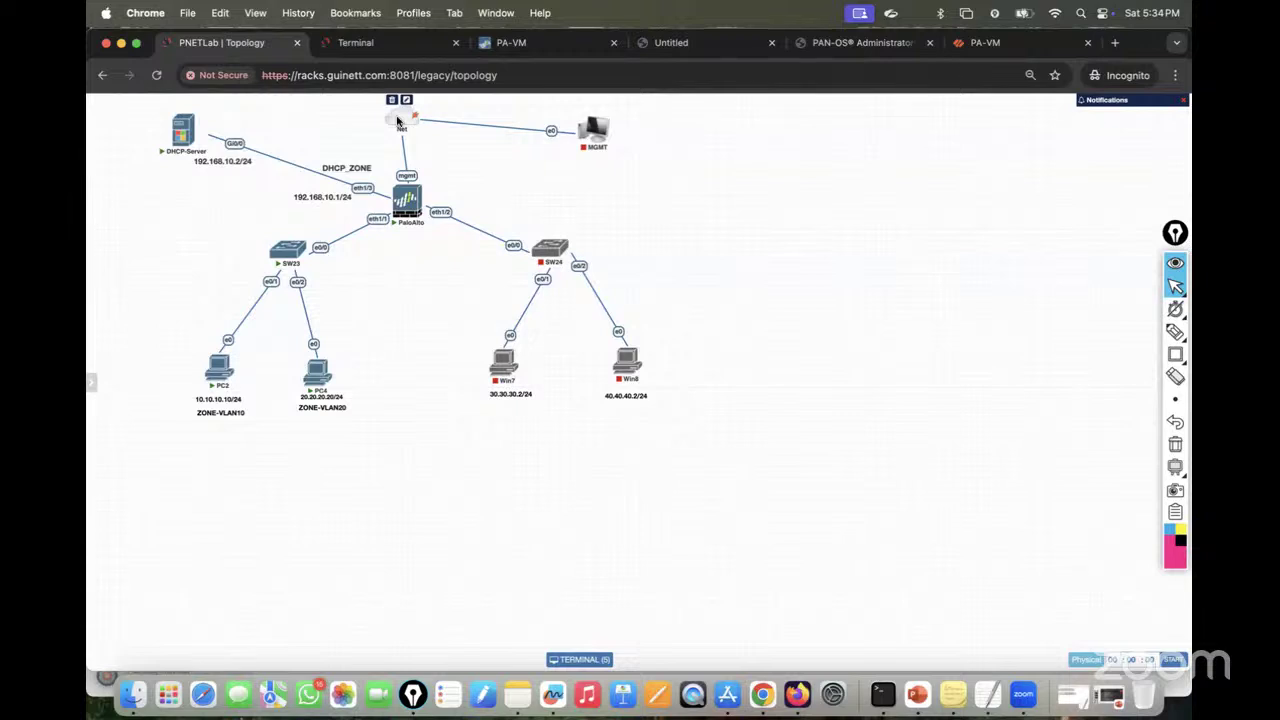
click(521, 45)
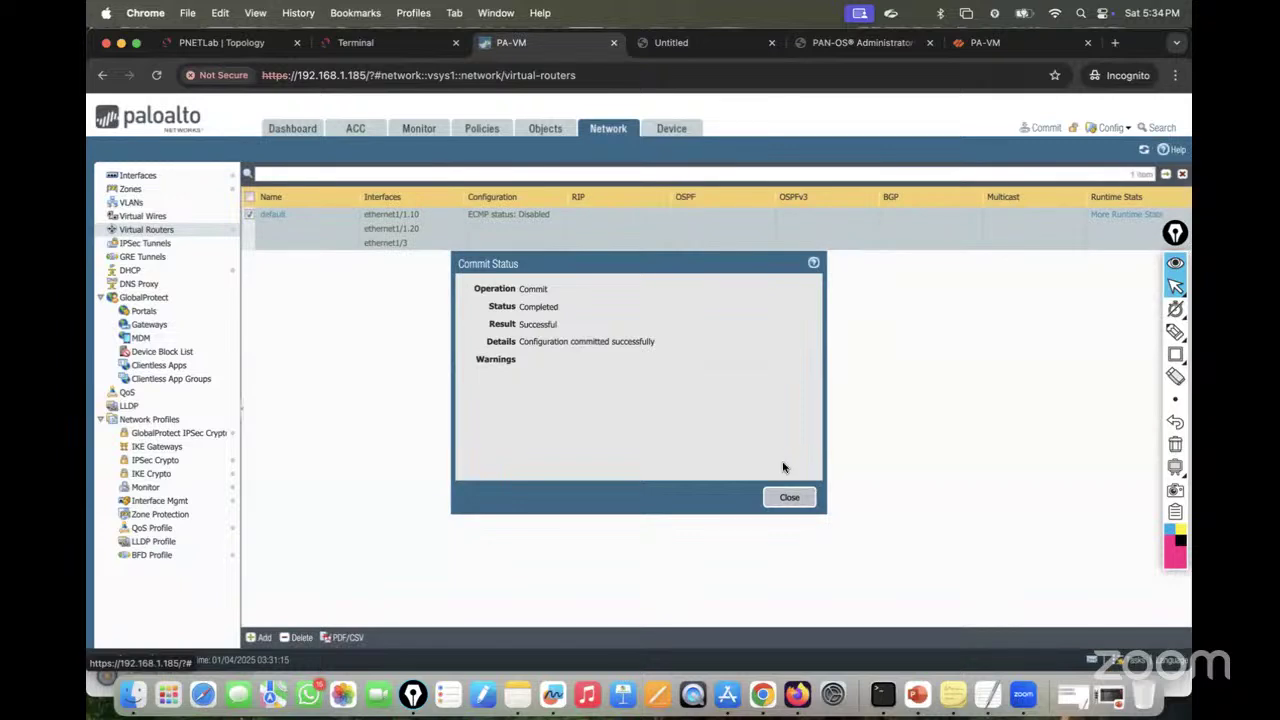
click(789, 498)
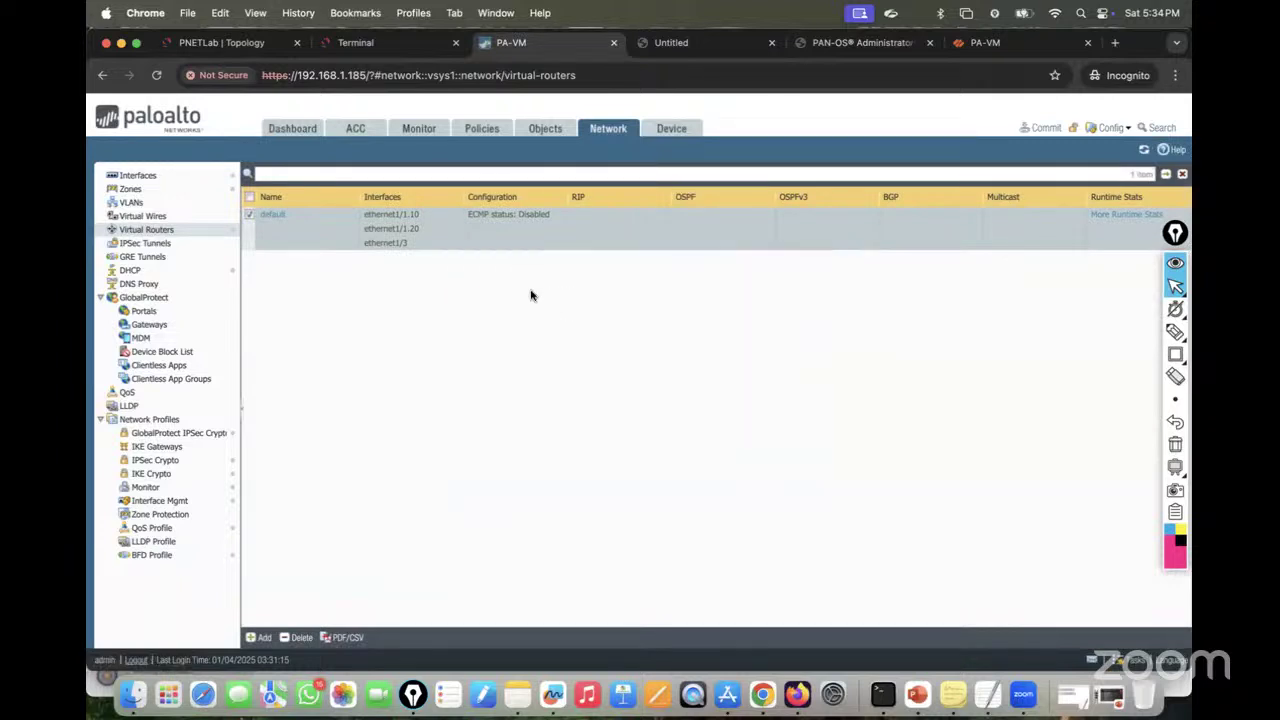
Step: Compare the default router's forwarding and route tables, close them, and view the lab topology
click(1100, 218)
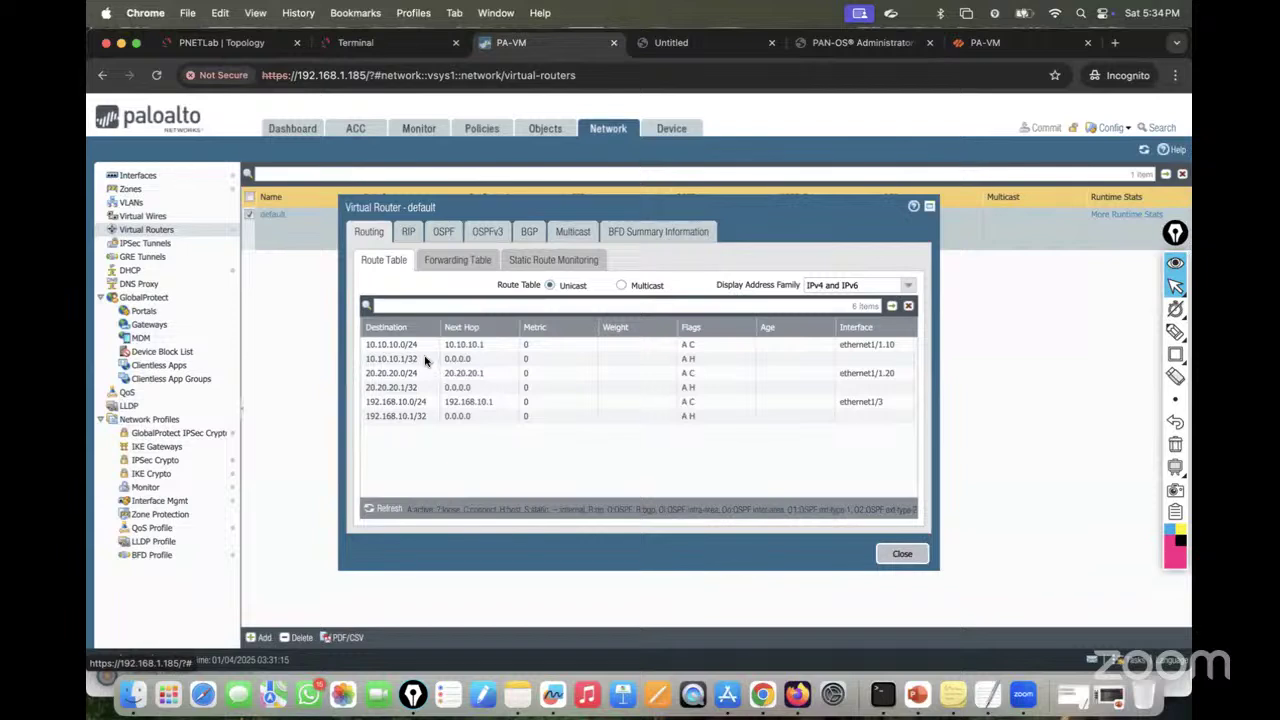
click(447, 262)
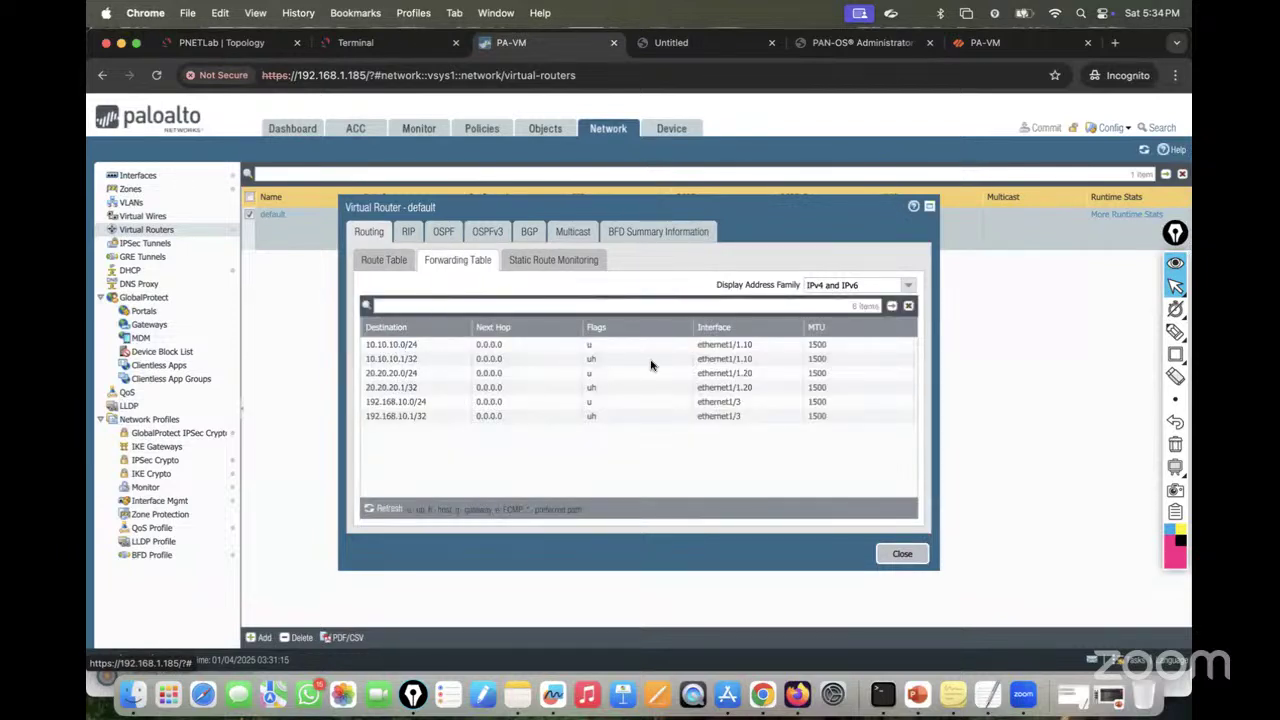
click(379, 265)
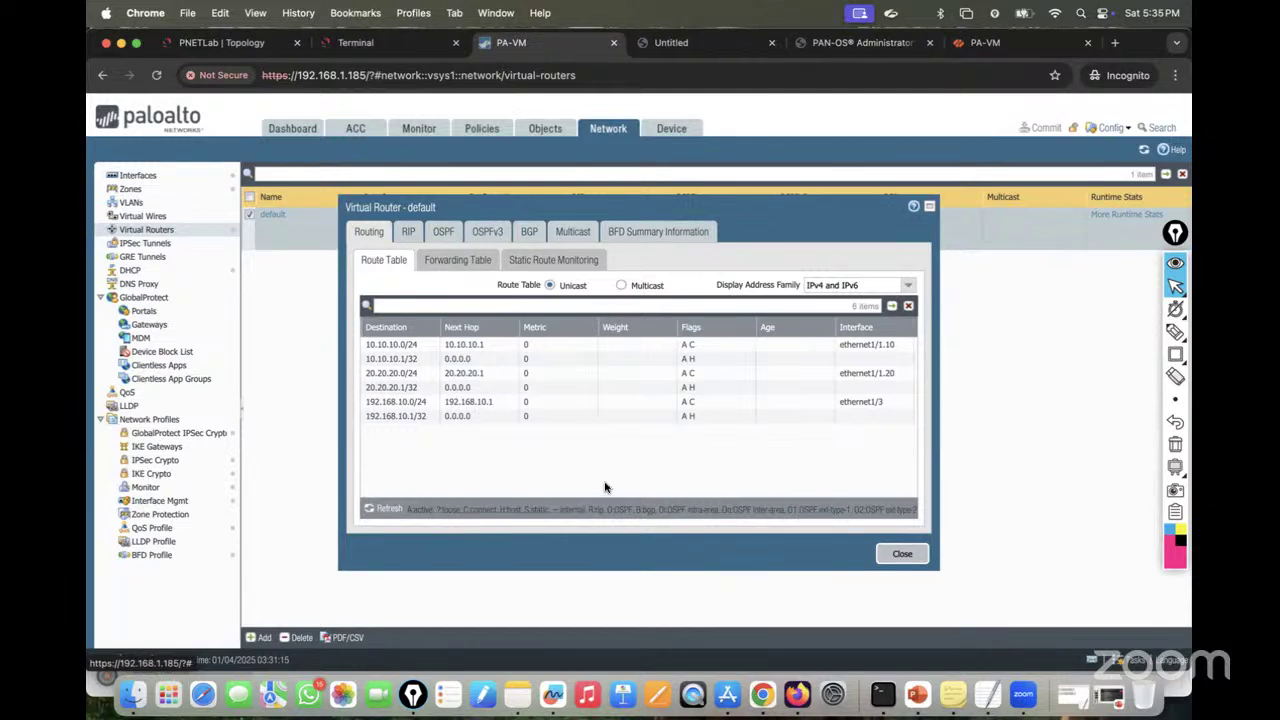
click(895, 556)
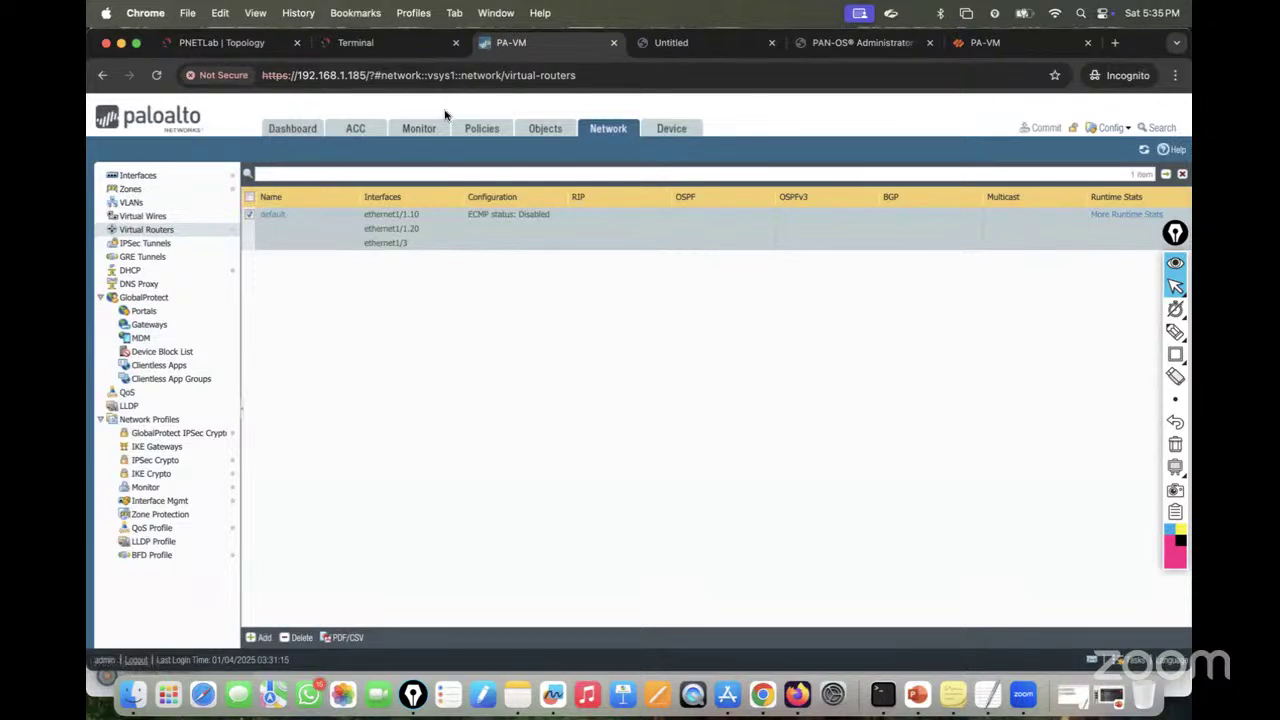
click(262, 45)
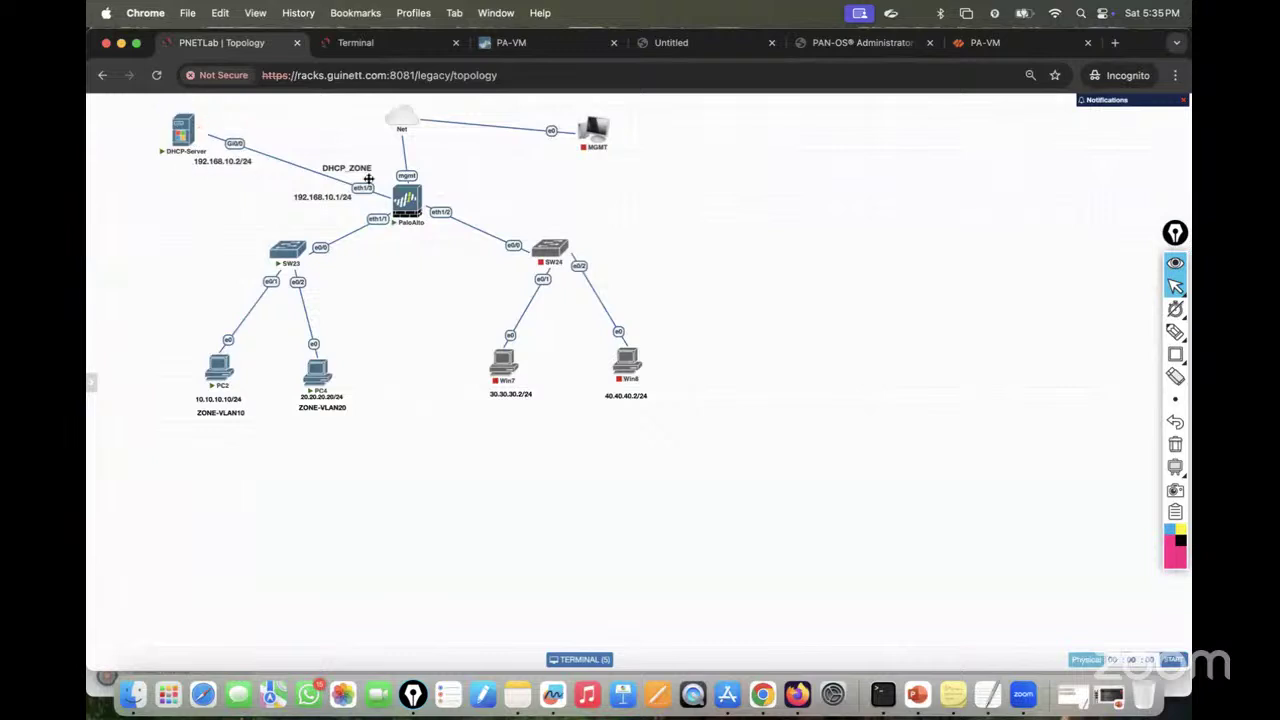
Step: Start a DHCP relay entry on ethernet1/1.10 with IPv4 relaying enabled
click(520, 42)
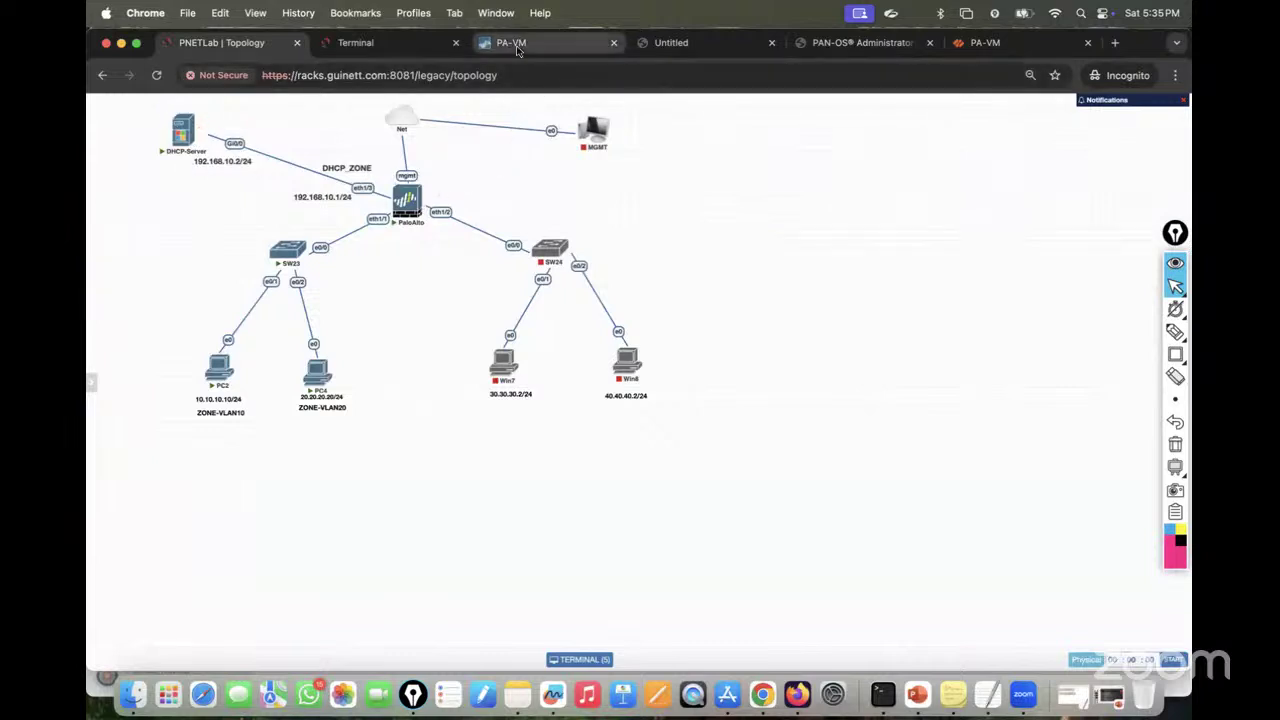
click(131, 270)
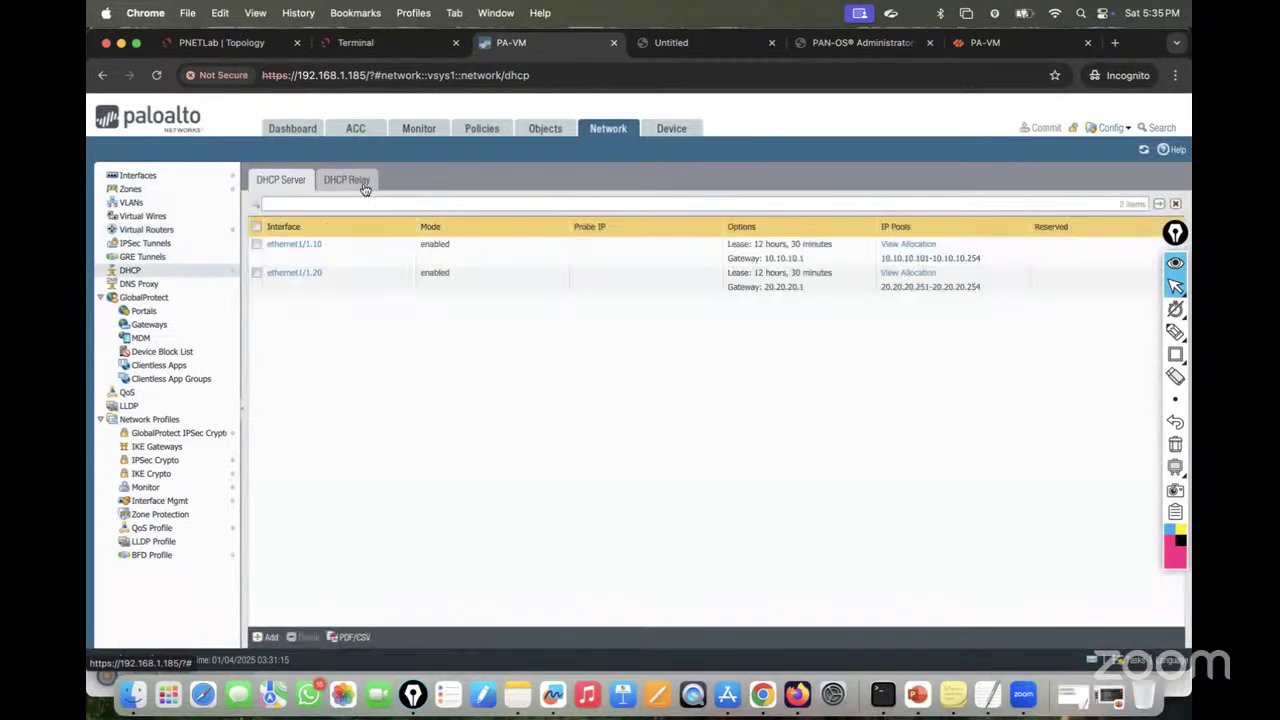
click(366, 182)
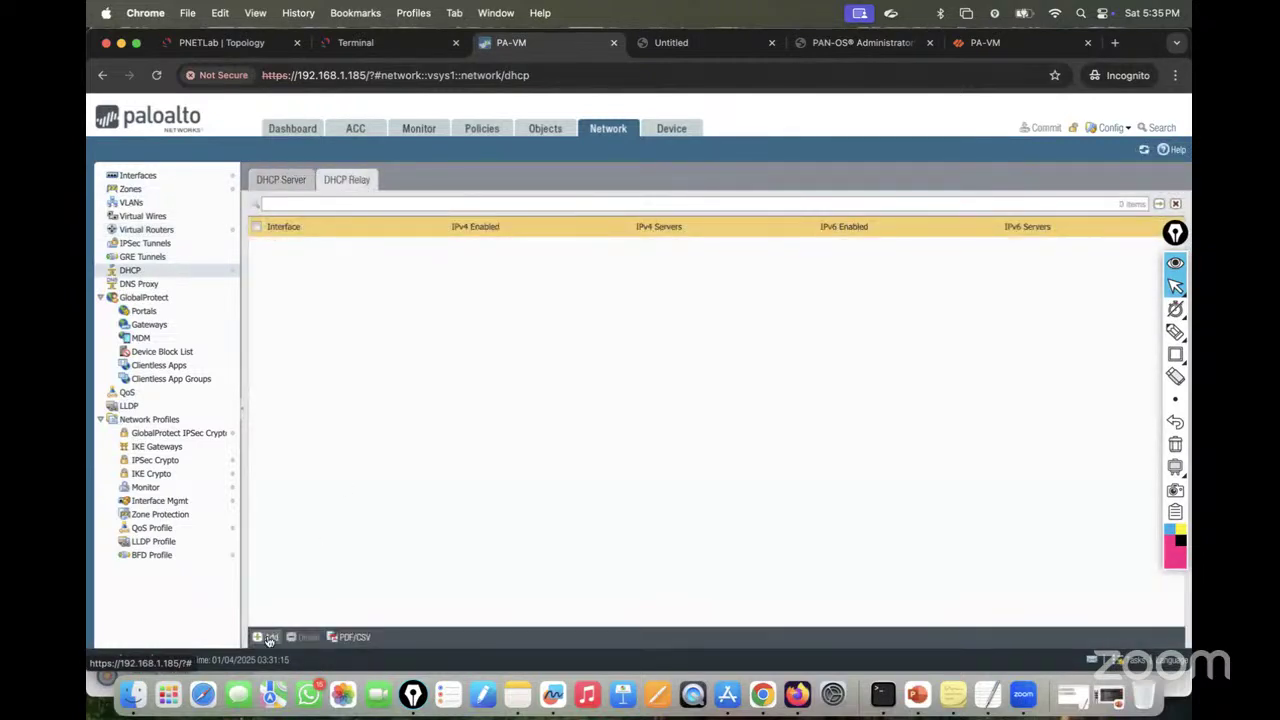
click(266, 639)
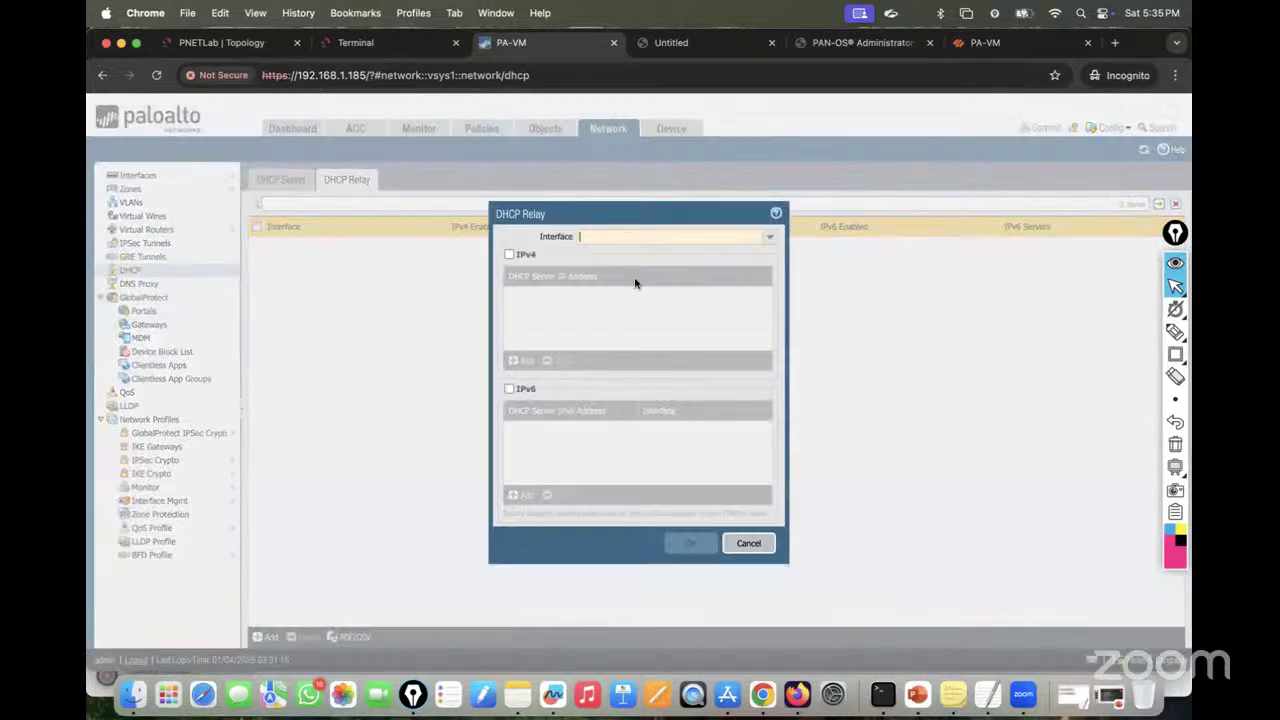
click(769, 238)
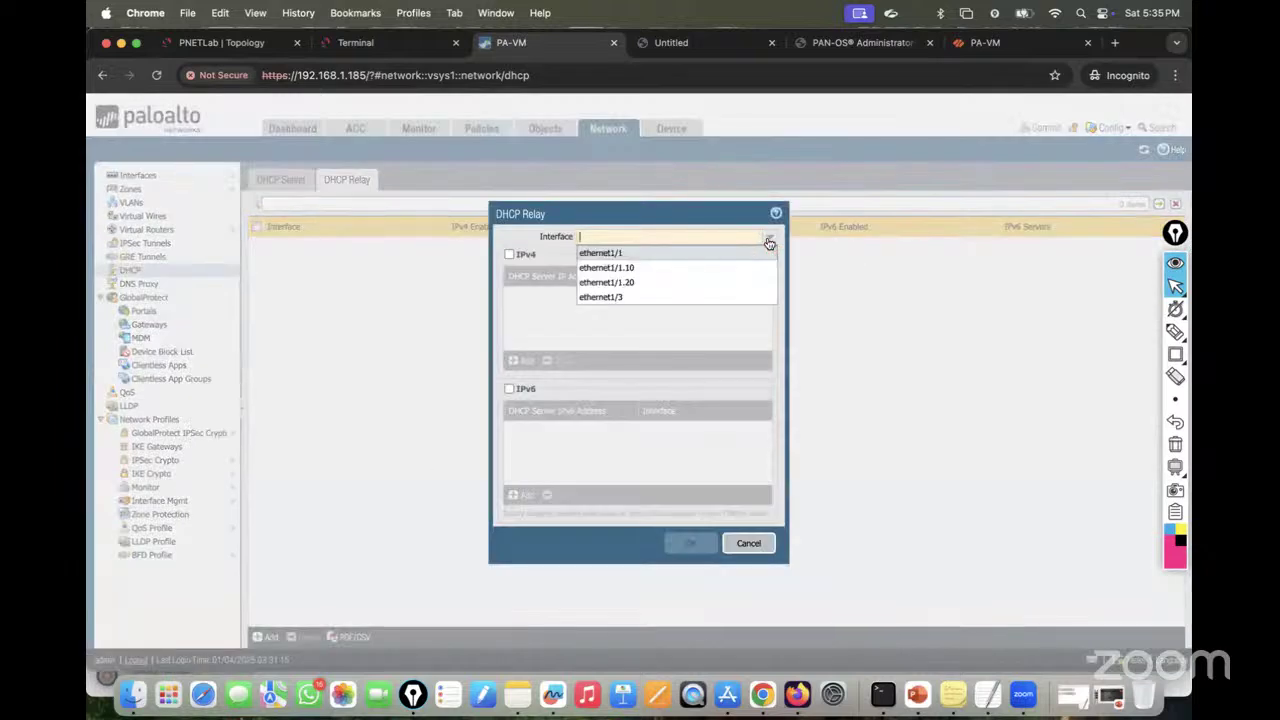
click(670, 271)
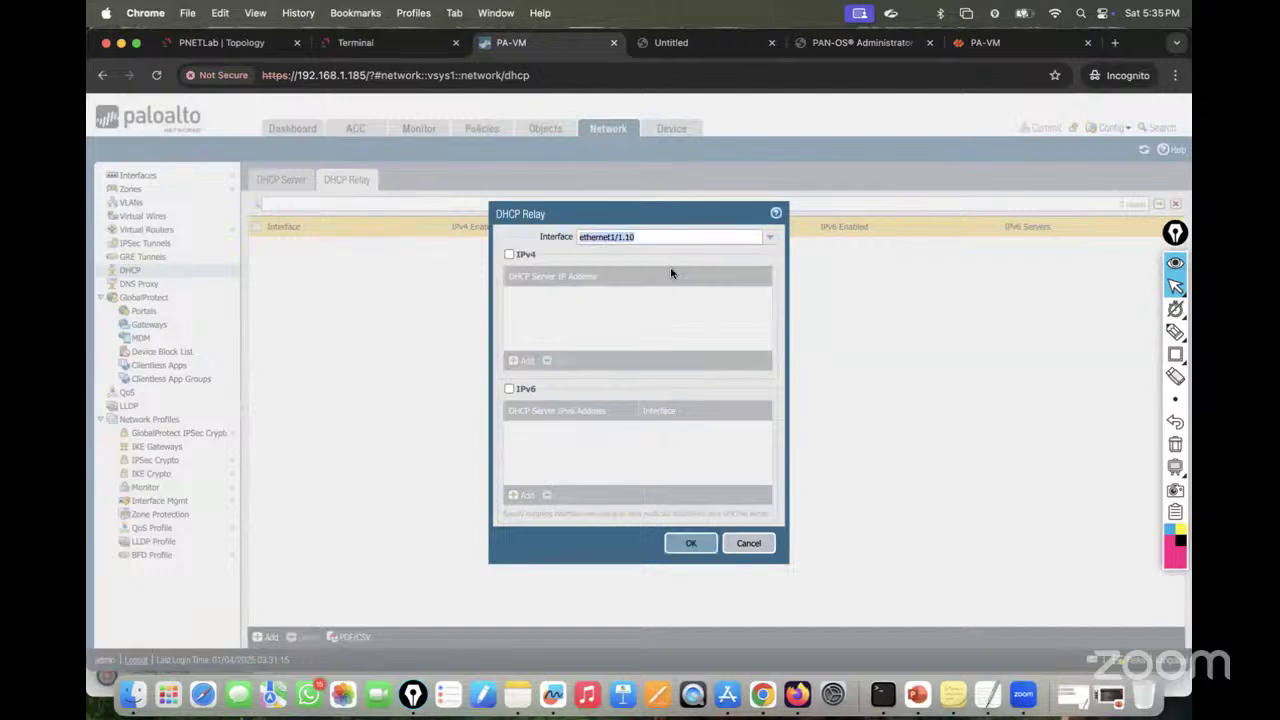
click(510, 255)
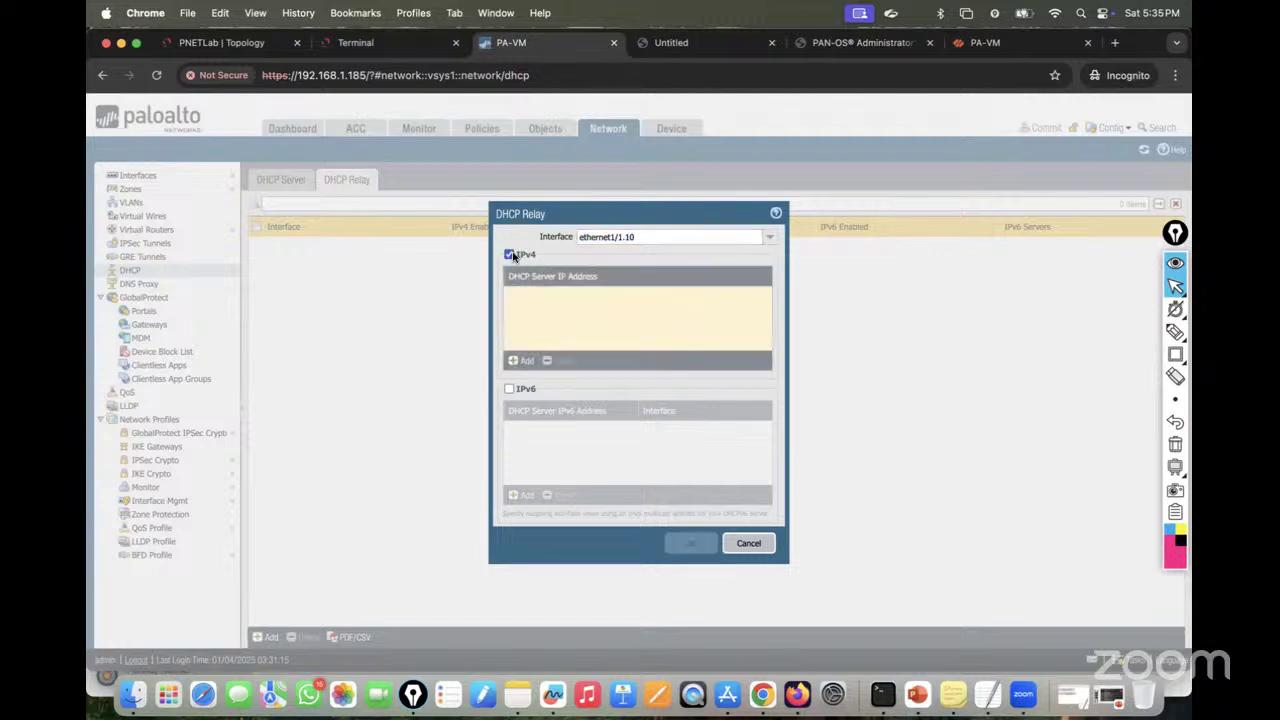
Step: Add server 192.168.10.2 and save; after the Operation Failed error, discard the entry
click(516, 362)
text(192.168.10)
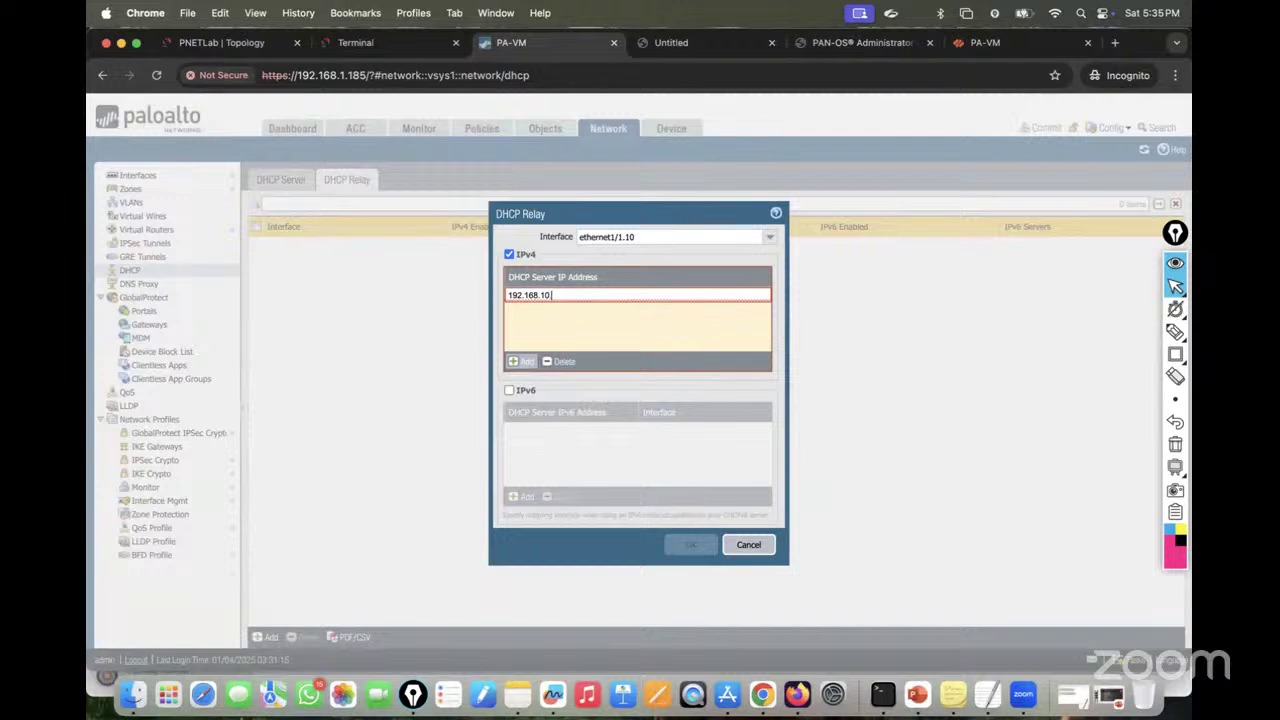
text(.2)
click(586, 404)
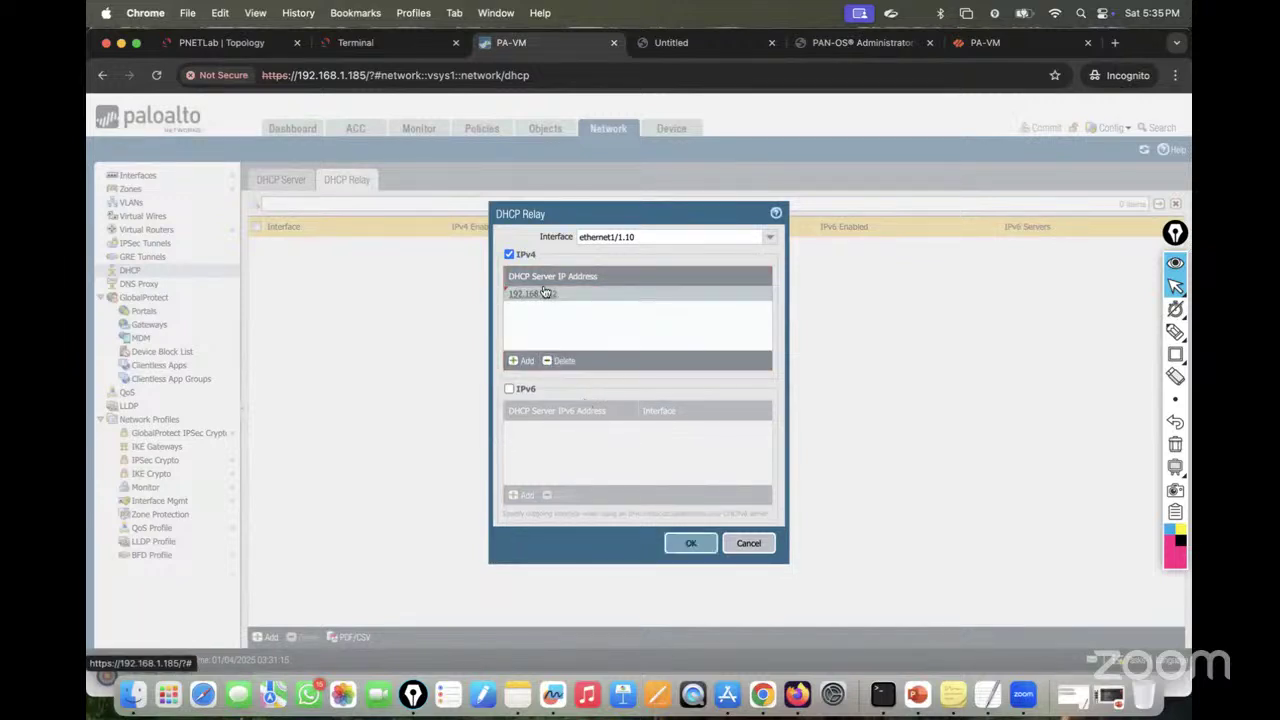
click(690, 545)
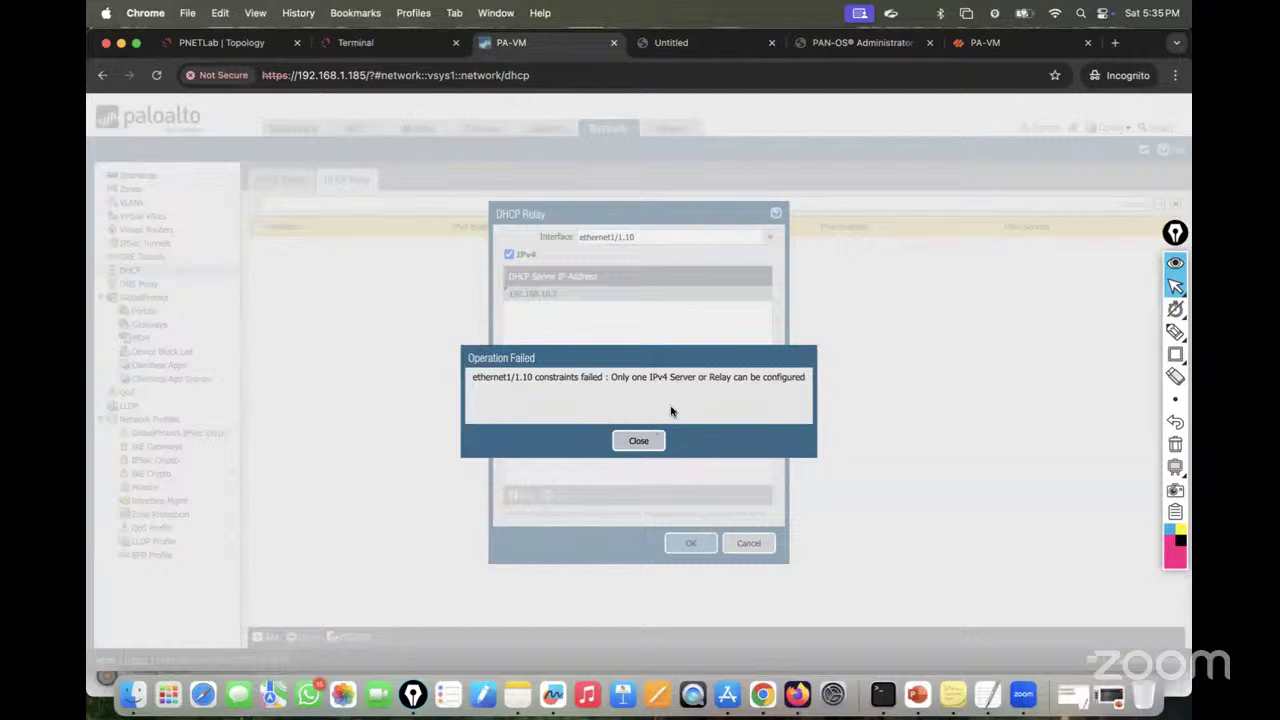
click(645, 444)
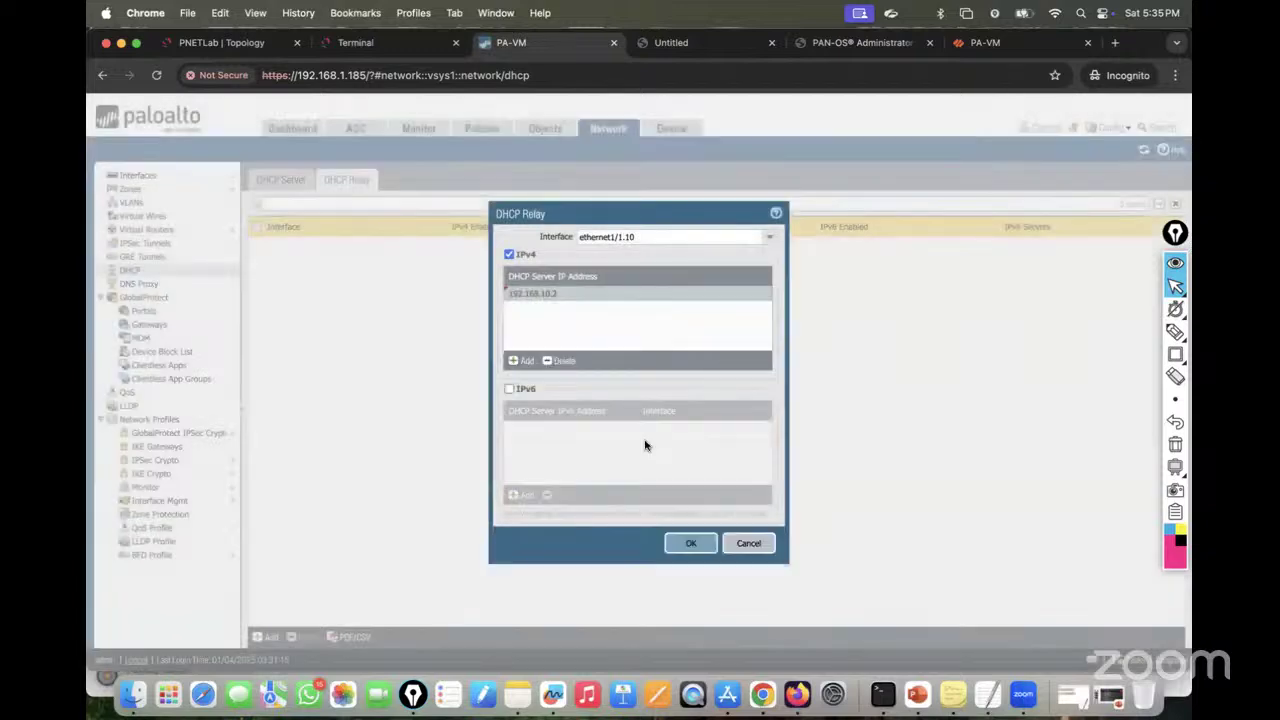
click(748, 543)
Step: Delete the ethernet1/1.10 and ethernet1/1.20 DHCP server entries, leaving the relay list empty
click(286, 180)
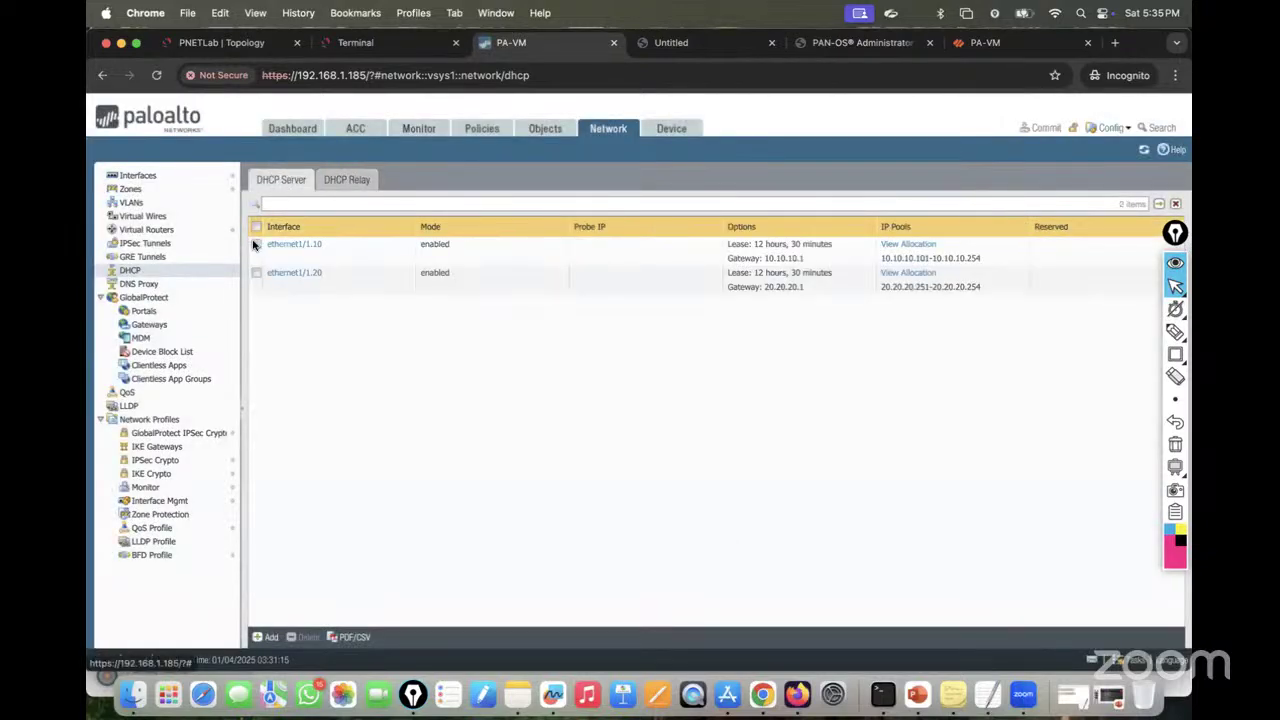
click(255, 244)
click(255, 272)
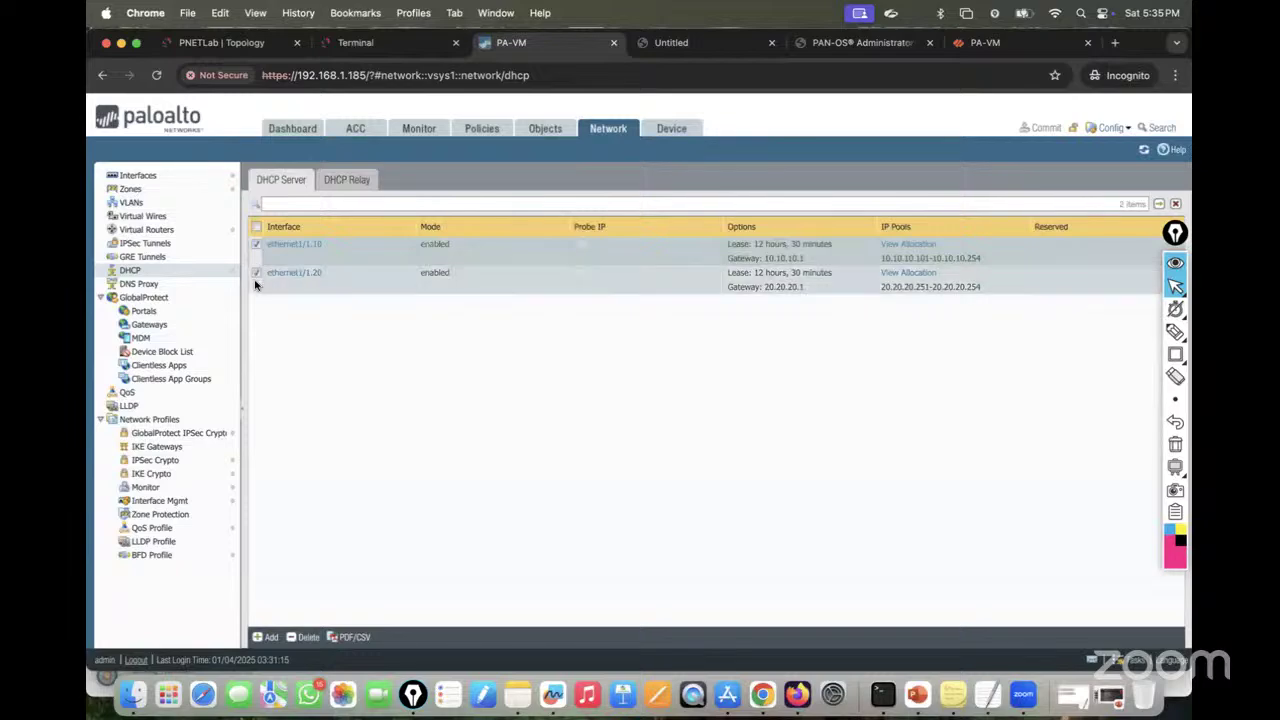
click(296, 640)
click(605, 436)
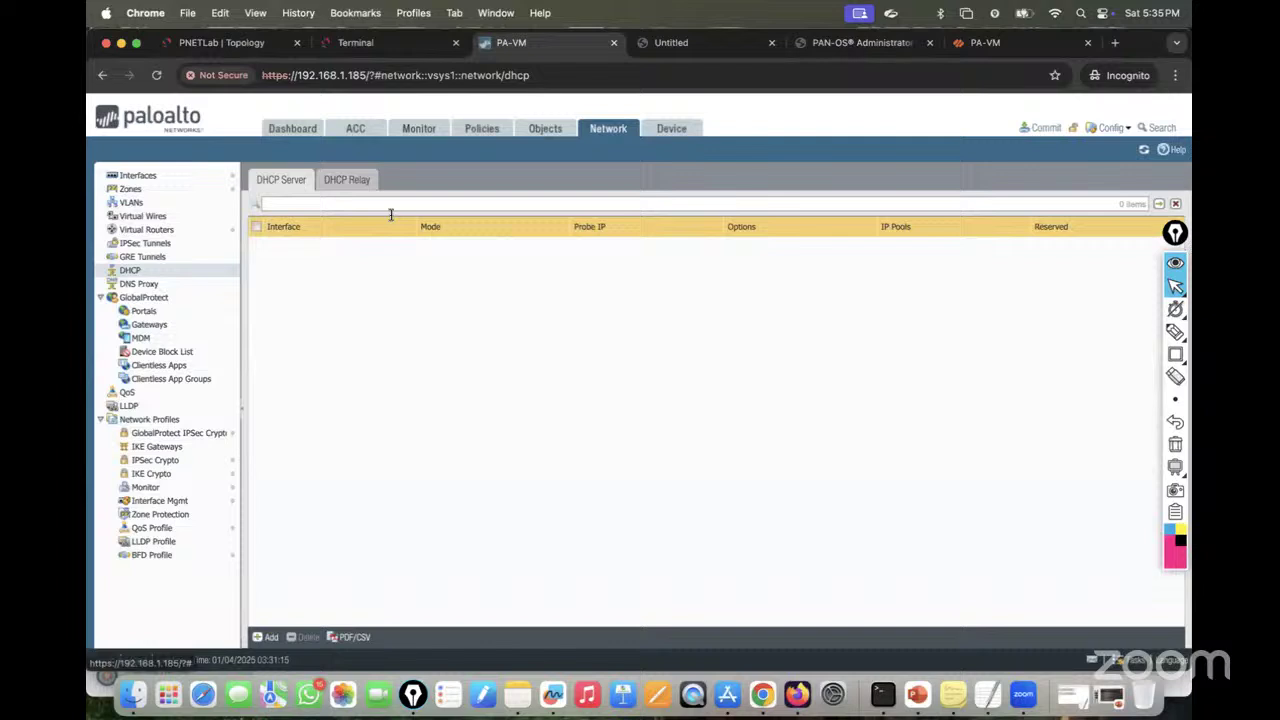
click(343, 181)
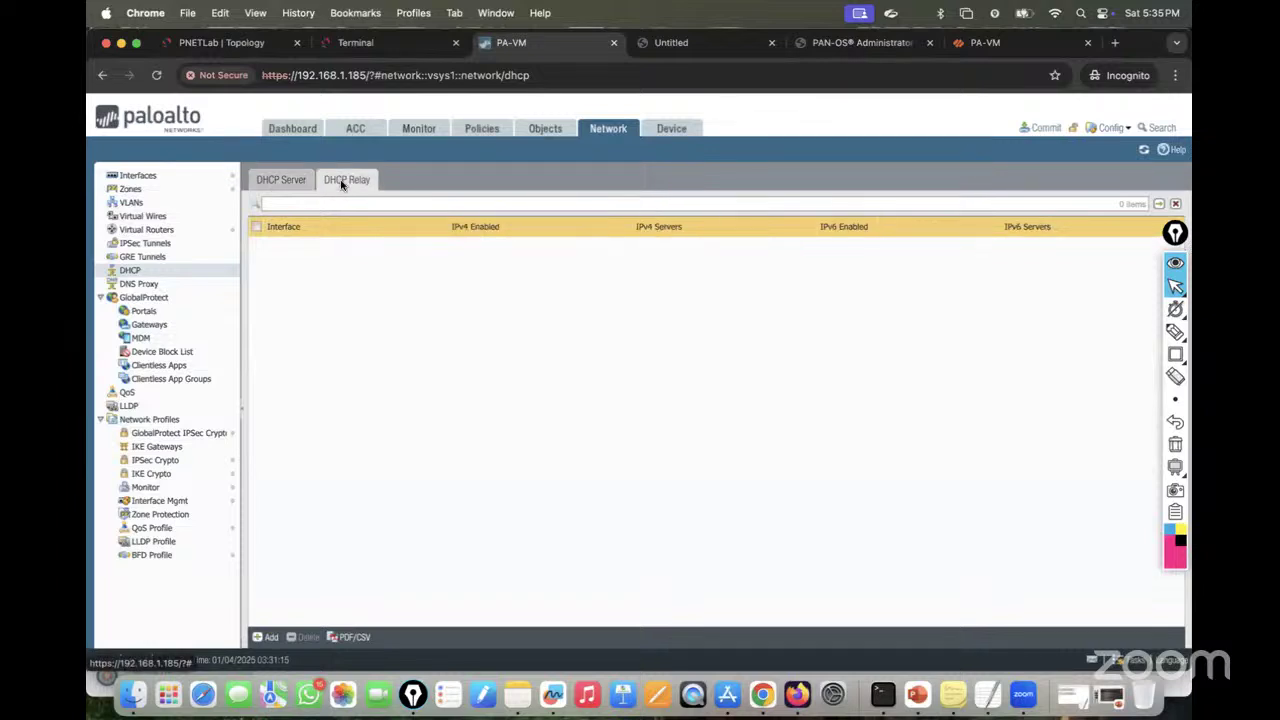
Step: Add an IPv4 DHCP relay on ethernet1/1.10 forwarding to 192.168.10.2
click(266, 637)
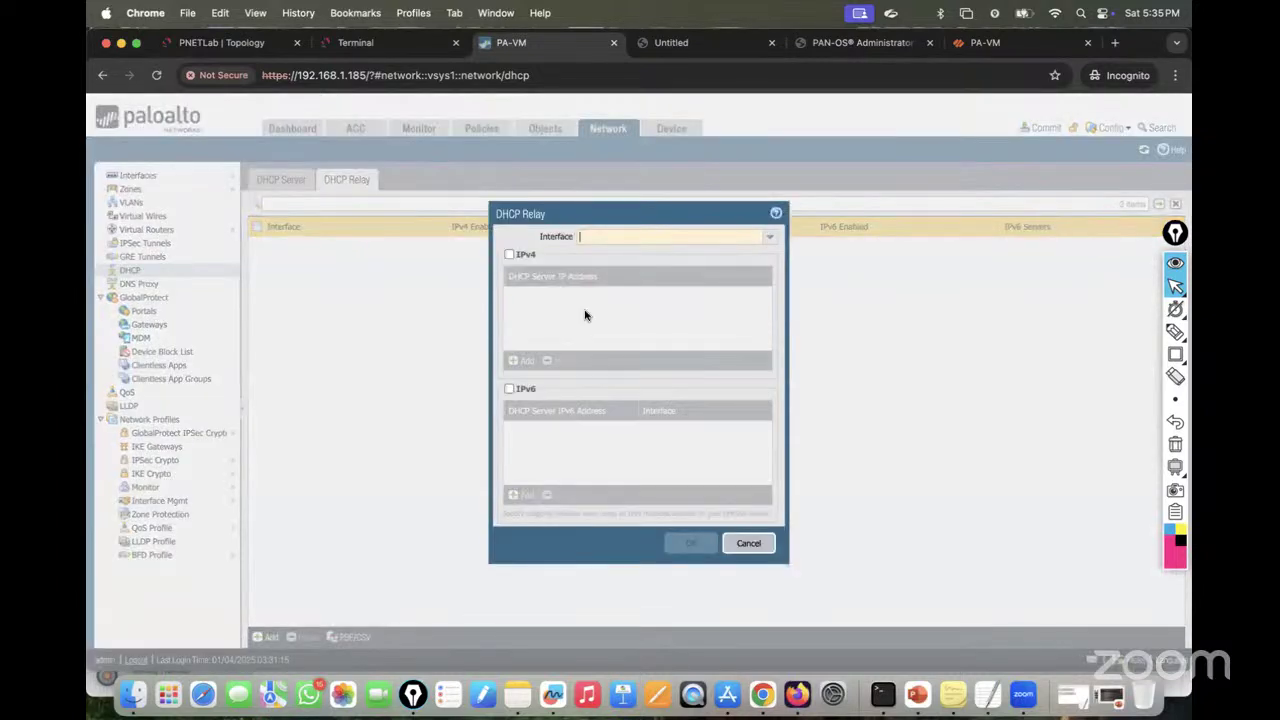
click(672, 237)
click(637, 266)
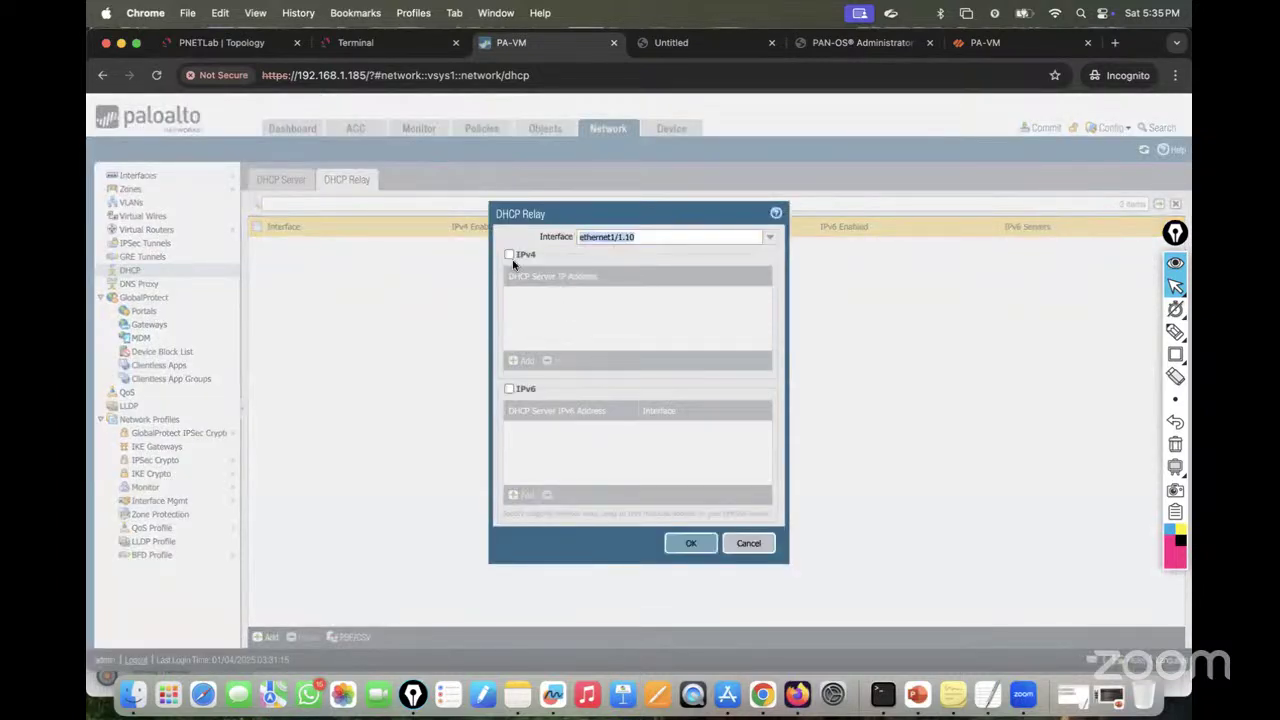
click(509, 254)
click(519, 361)
text(192)
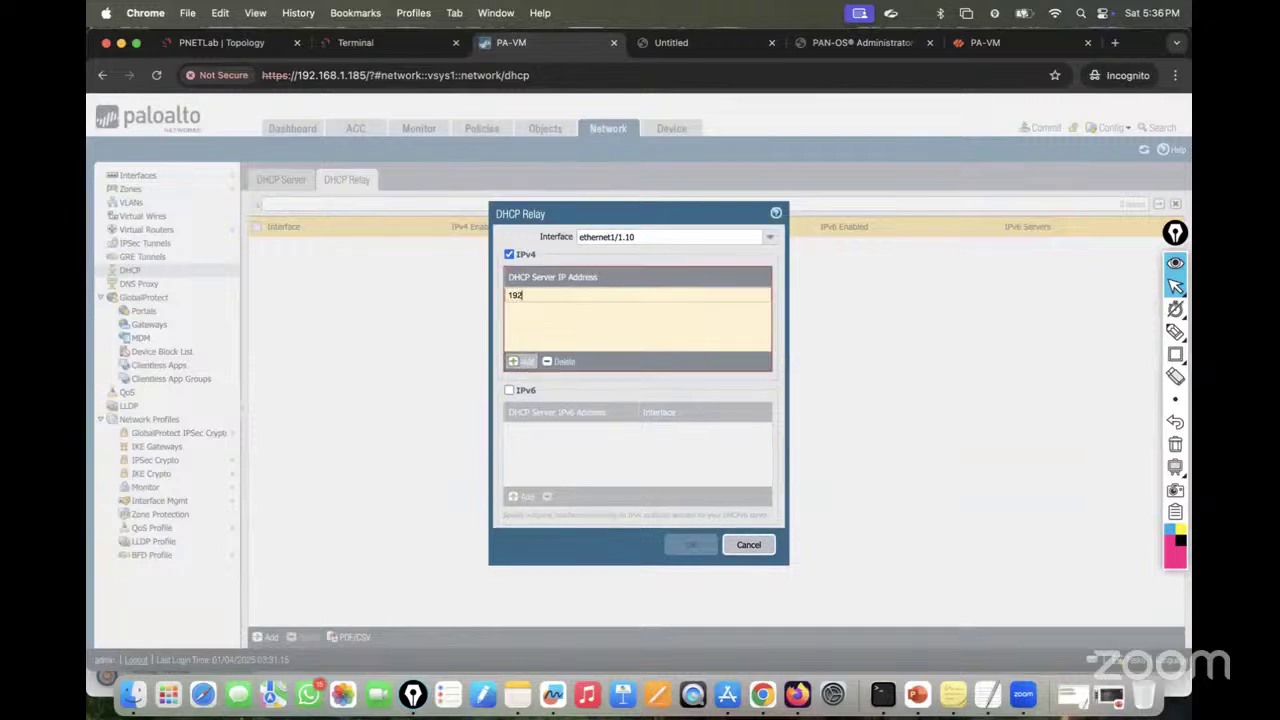
text(.168.10)
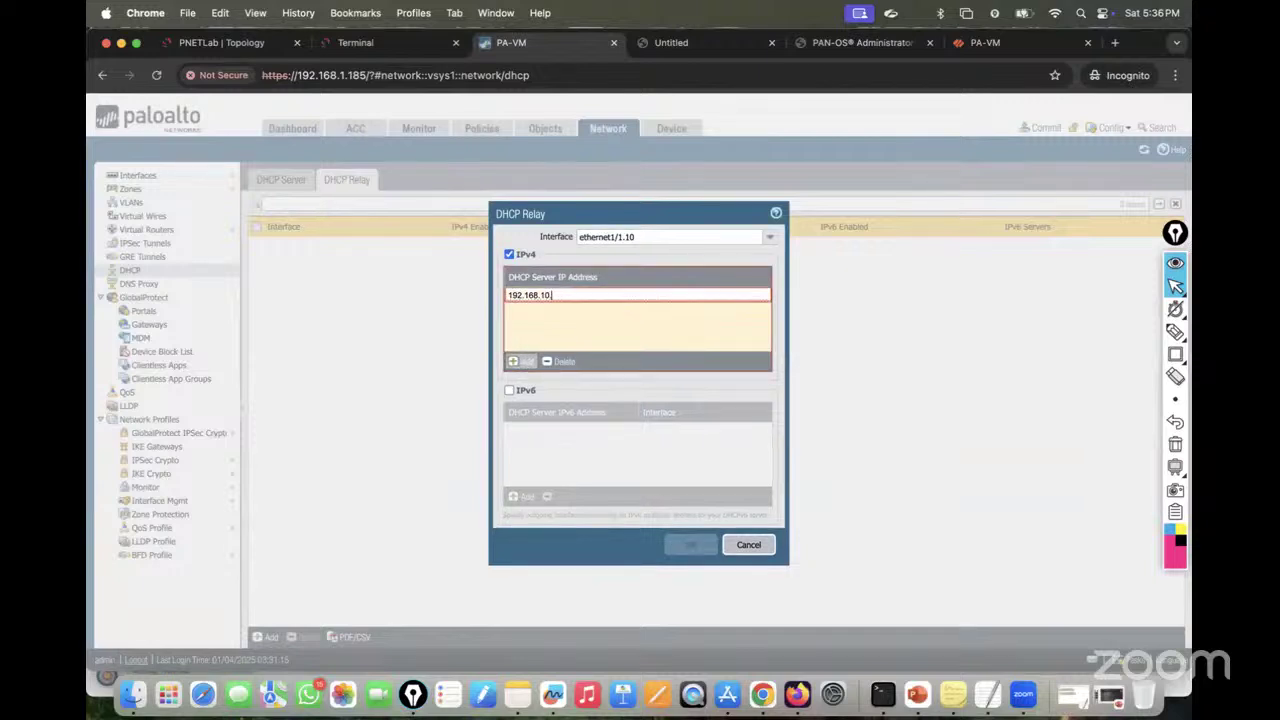
text(.2)
click(708, 386)
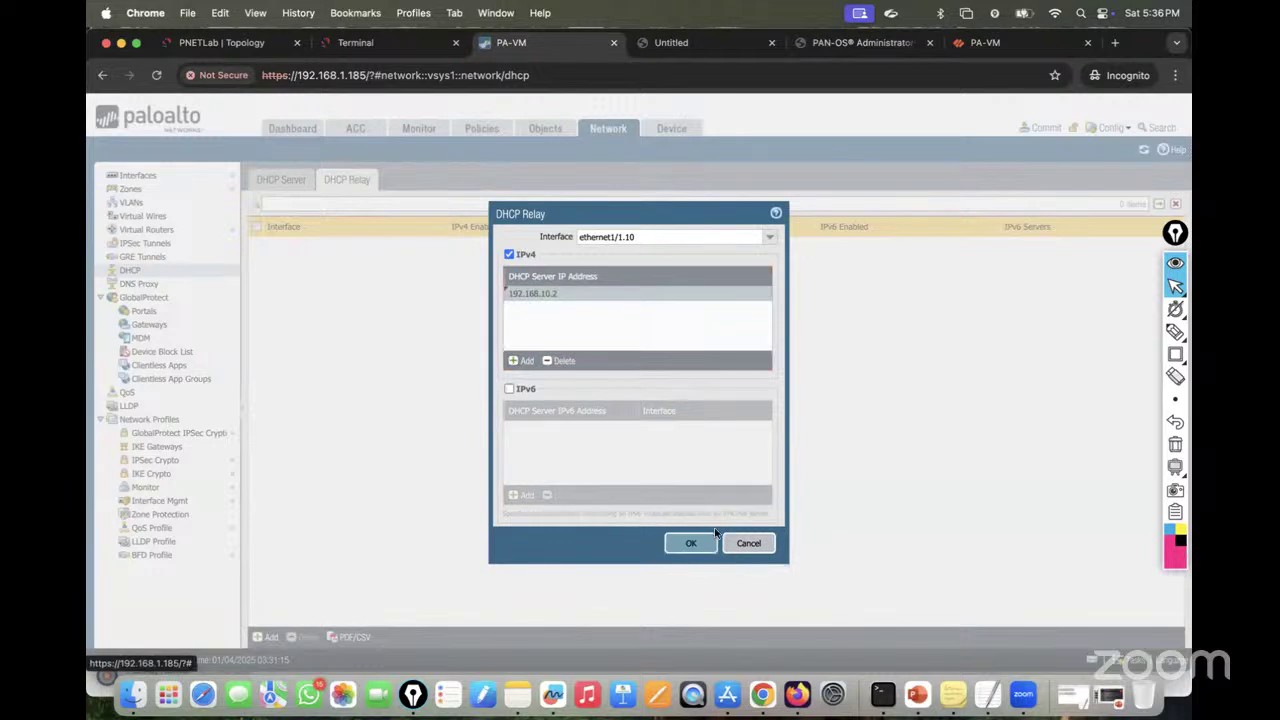
click(688, 543)
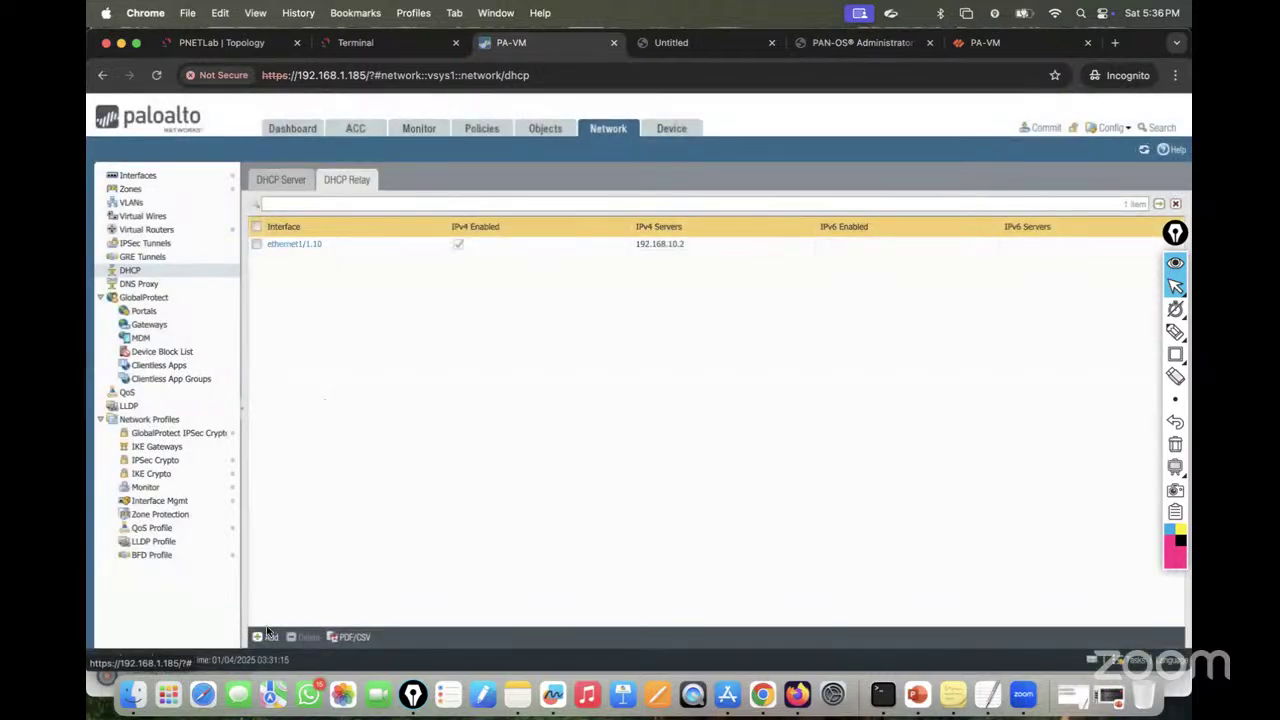
Step: Add an IPv4 DHCP relay on ethernet1/1.20 forwarding to 192.168.10.2
click(262, 636)
click(769, 240)
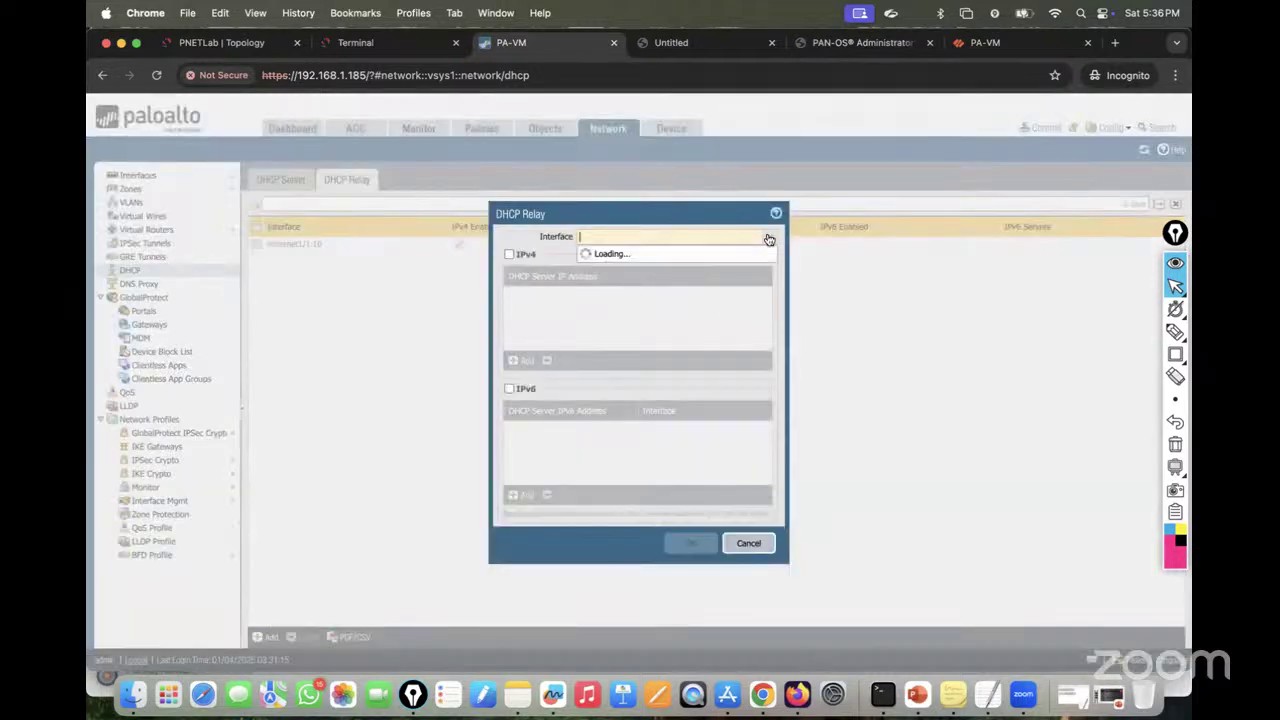
click(660, 266)
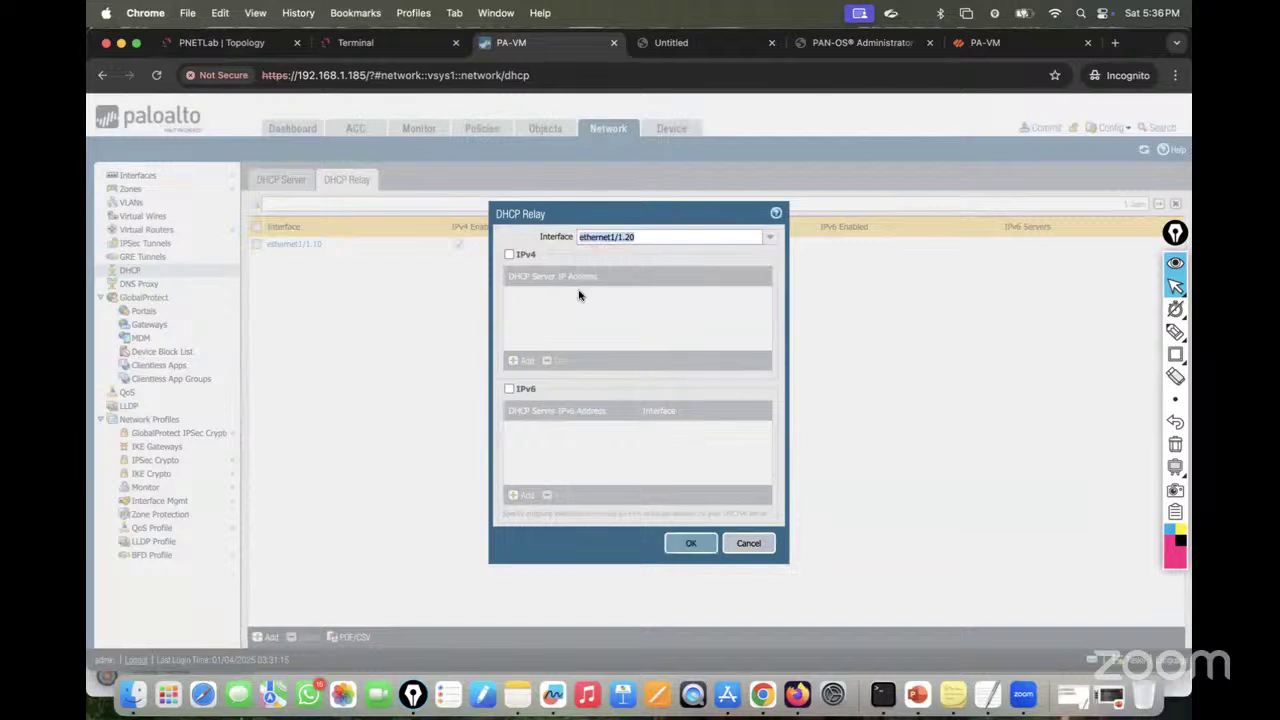
click(509, 256)
click(522, 362)
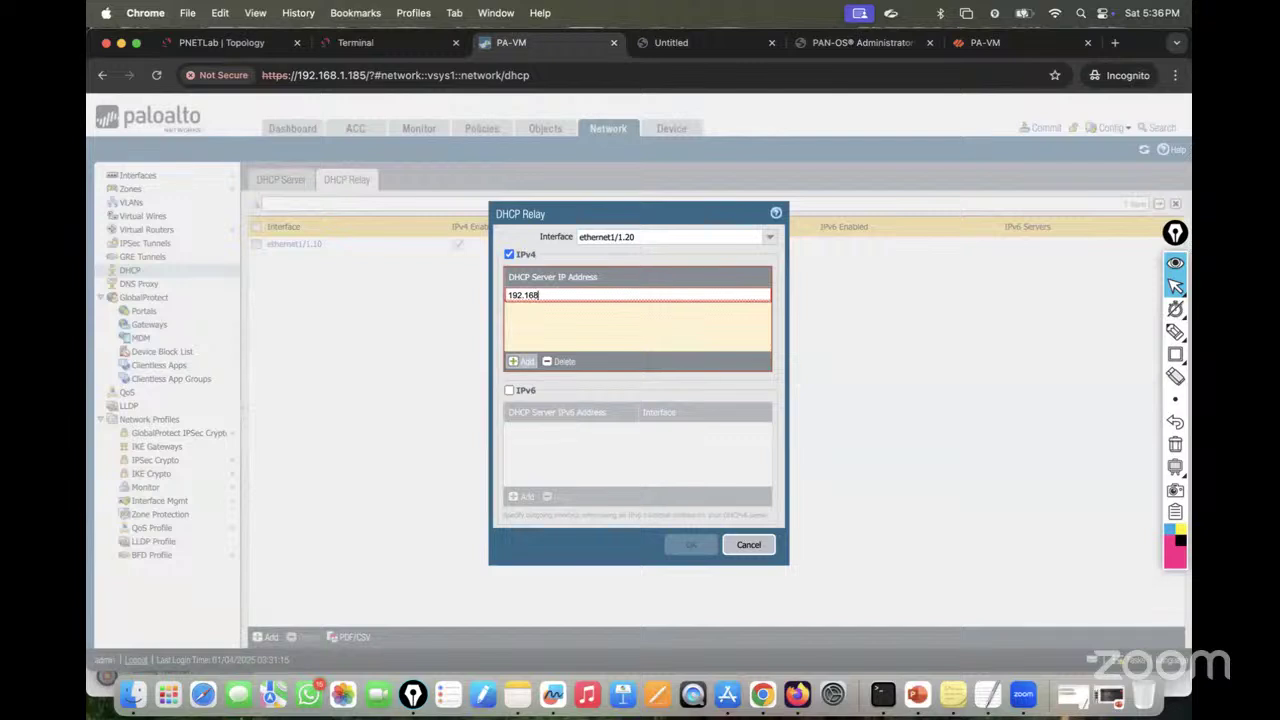
text(192.168.10.2)
click(629, 325)
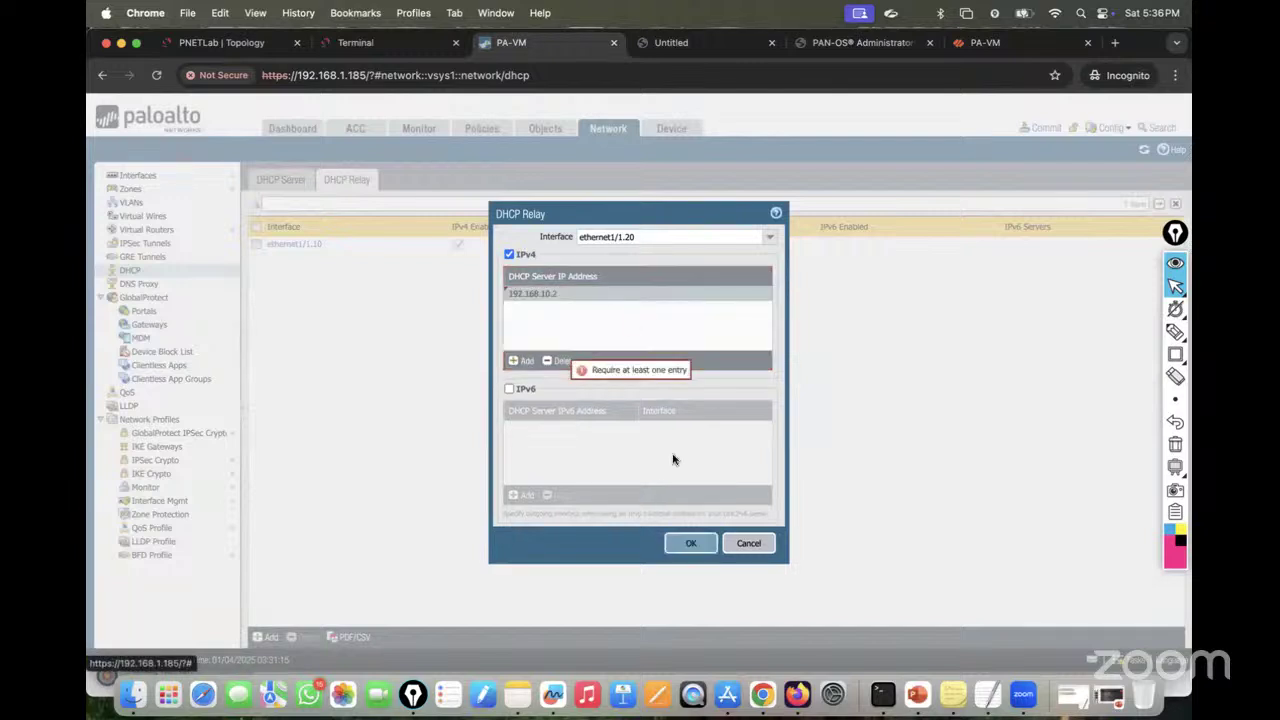
click(688, 548)
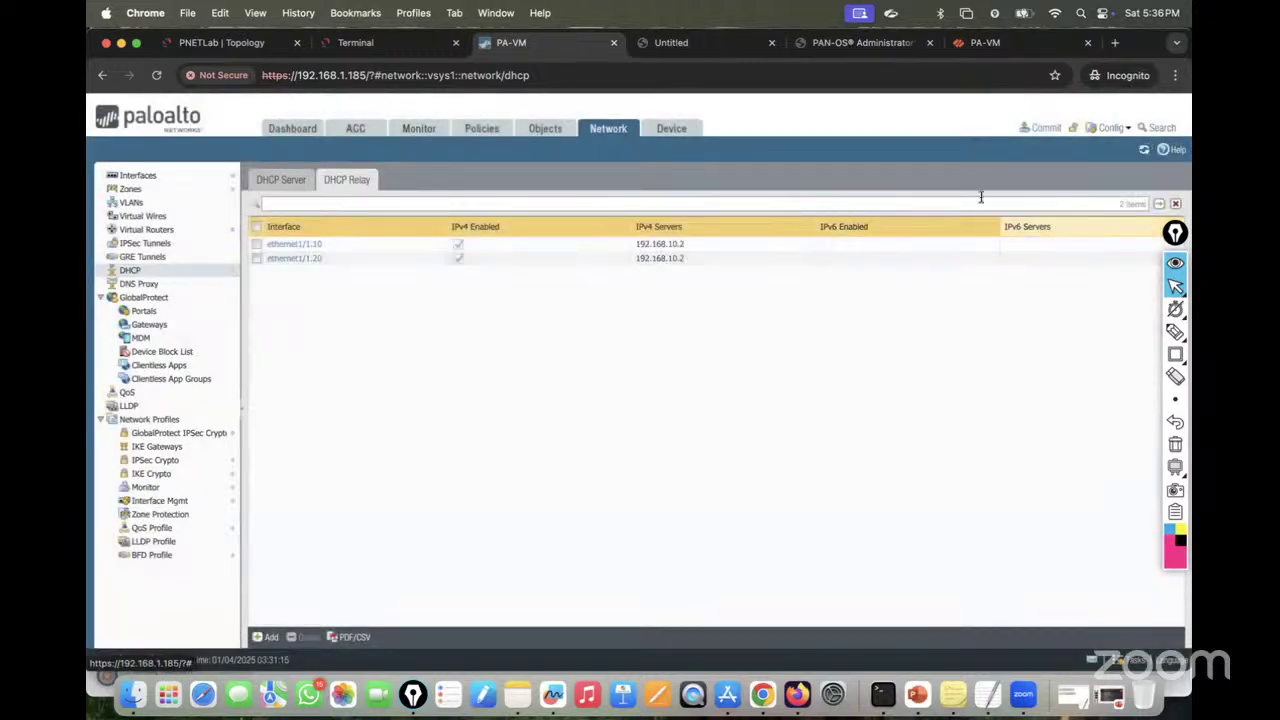
Step: Commit the DHCP relay changes and return to the DHCP-Server console while the commit progresses
click(1044, 129)
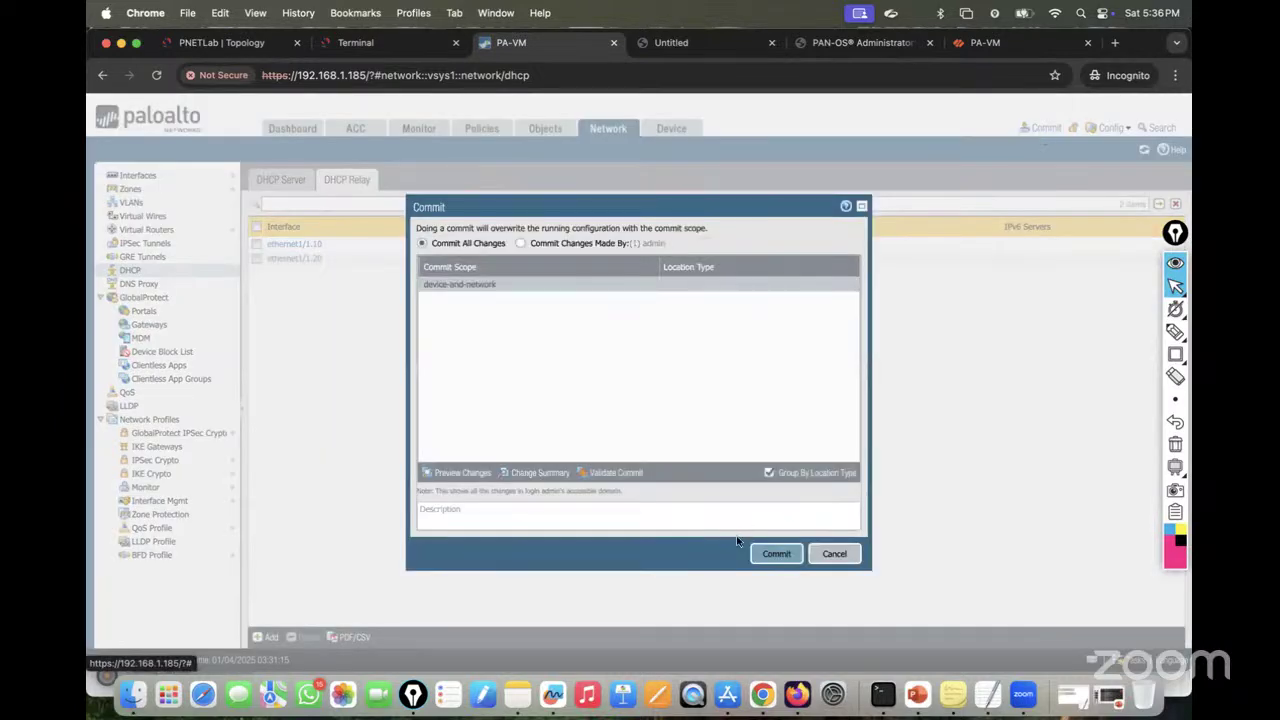
click(797, 556)
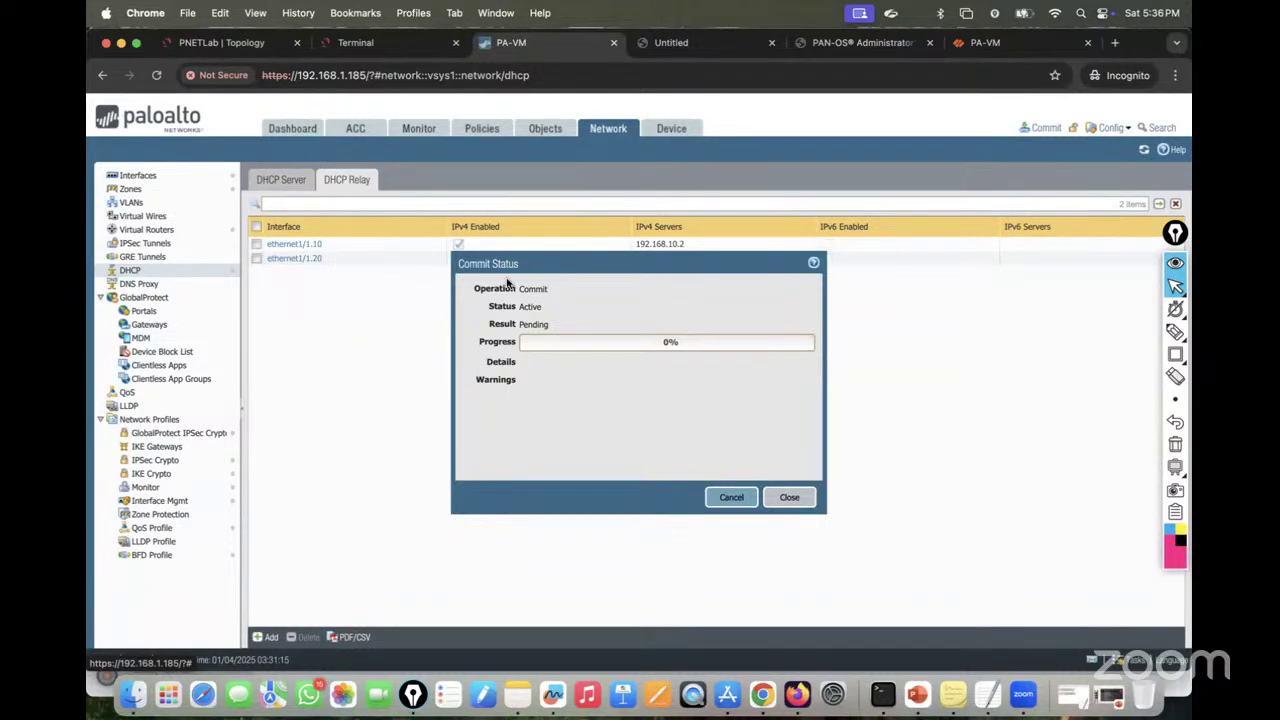
click(232, 42)
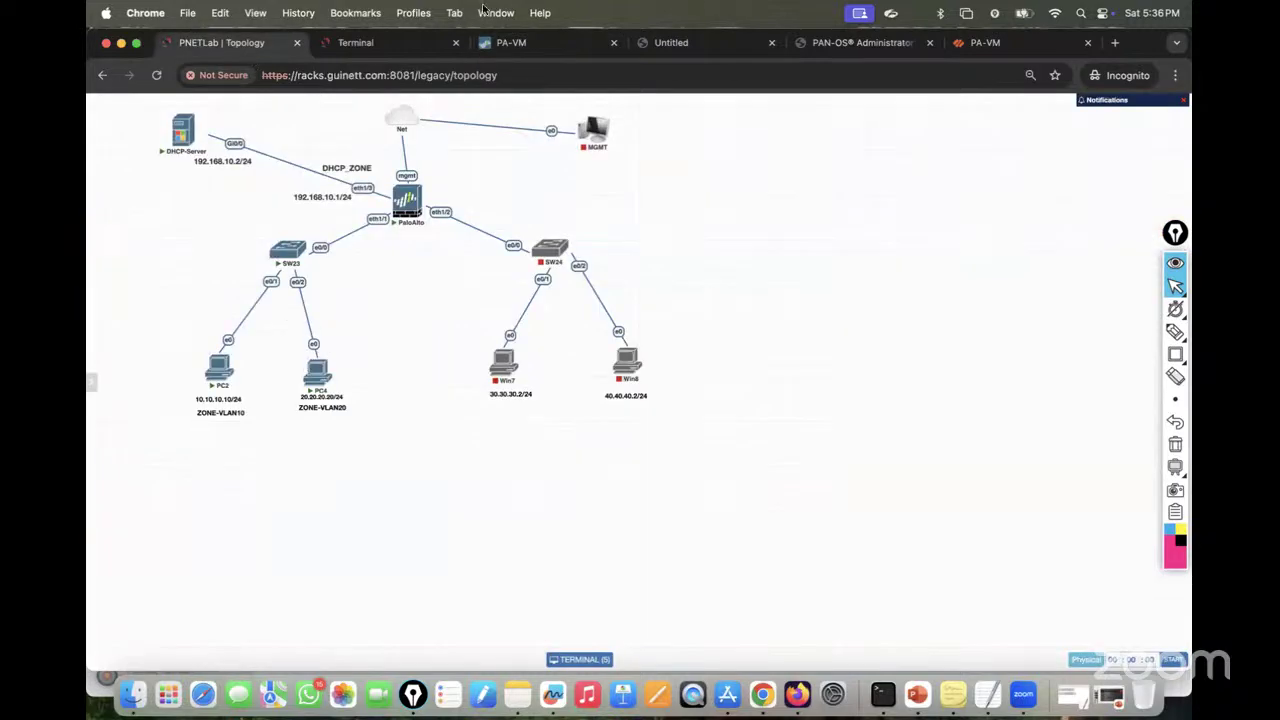
click(400, 42)
click(546, 42)
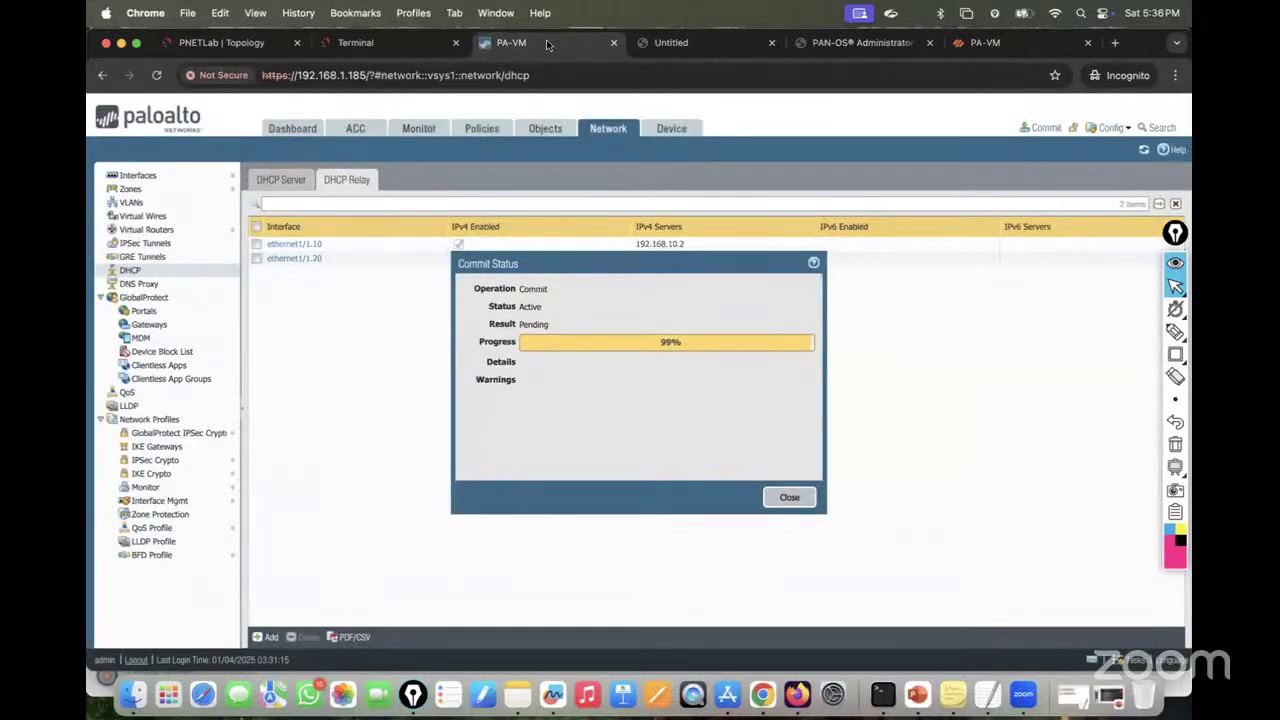
click(370, 42)
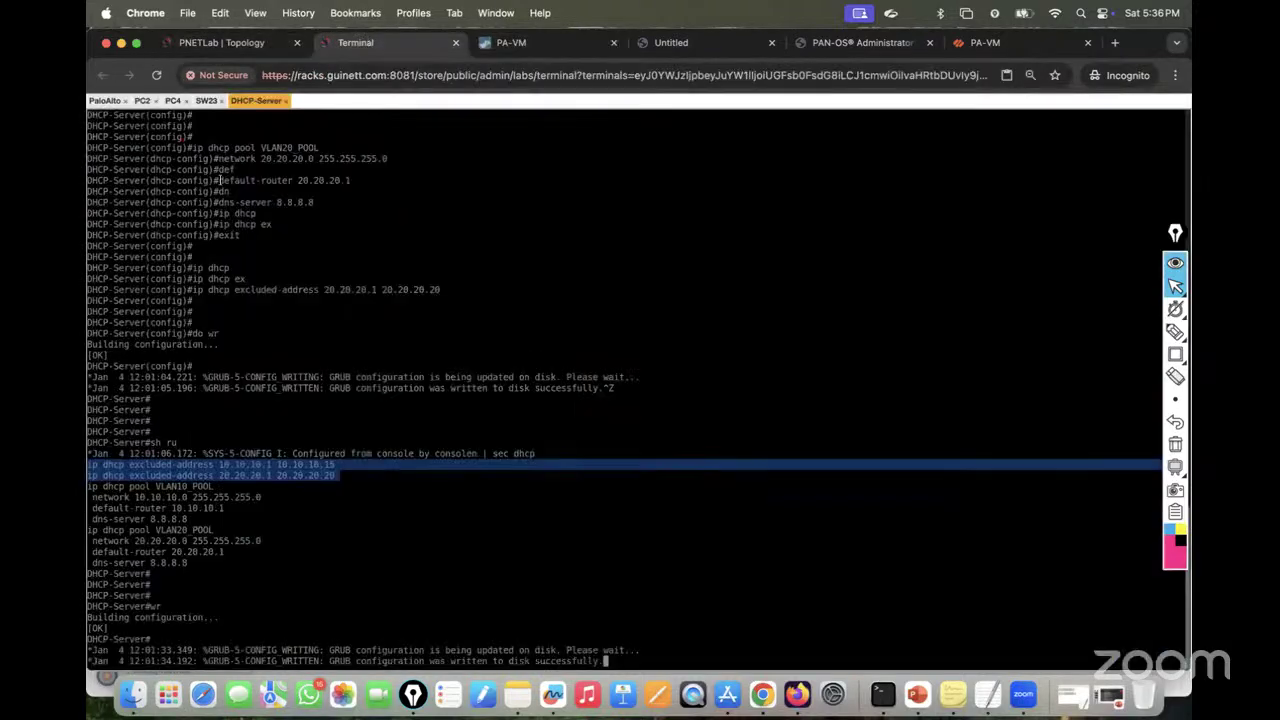
Step: Run ipconfig /renew on PC2
click(142, 100)
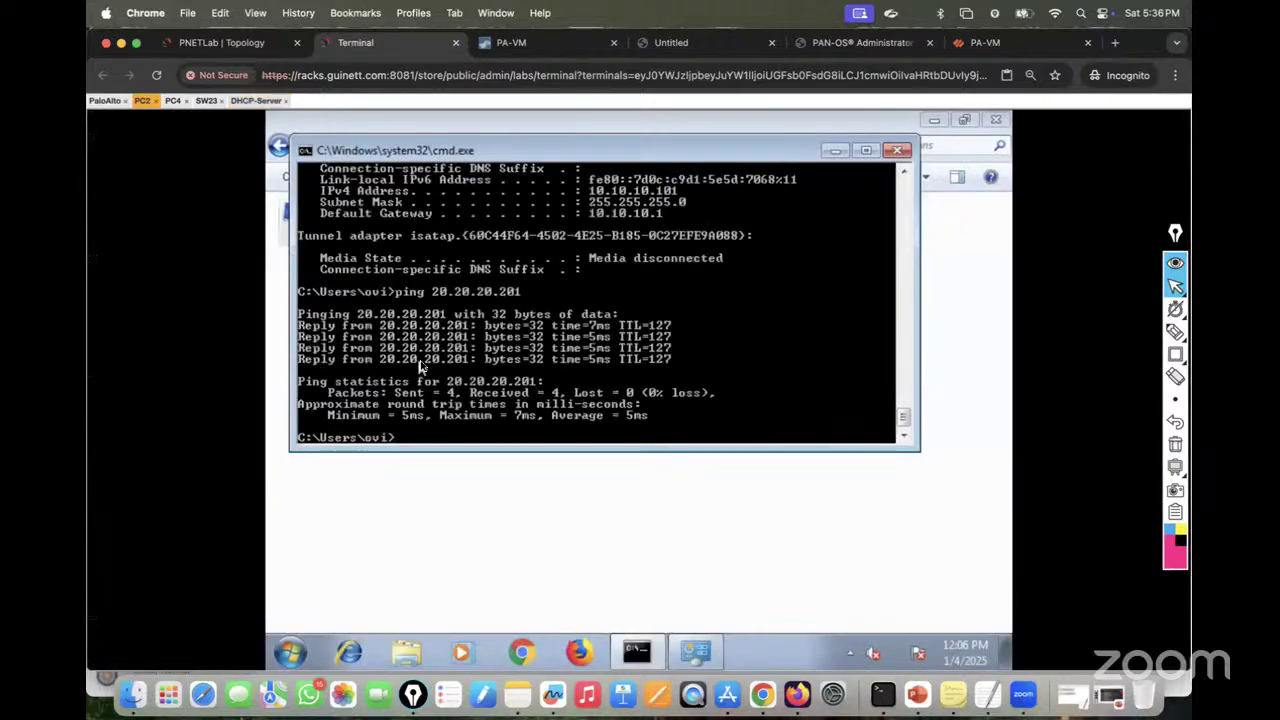
text(ipconfig /renew)
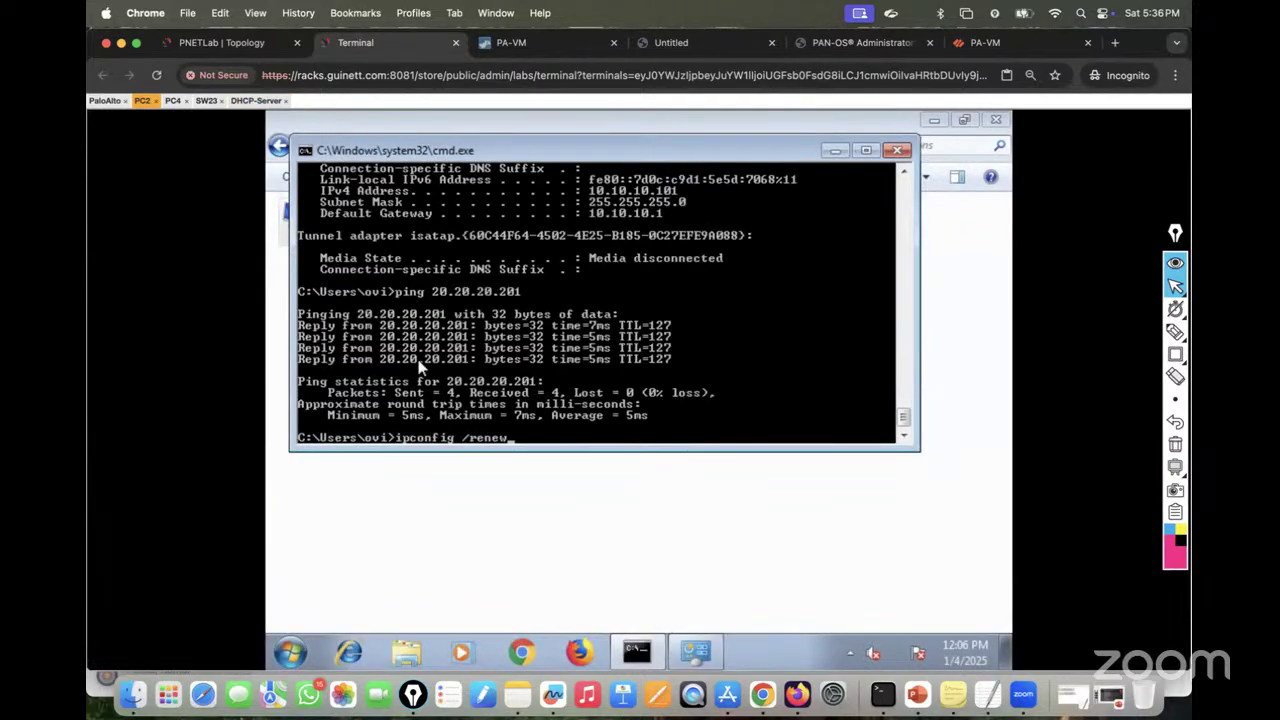
key(BackSpace)
key(BackSpace)
key(BackSpace)
key(BackSpace)
key(BackSpace)
key(BackSpace)
key(BackSpace)
key(Up)
key(Up)
text(/renew)
key(Return)
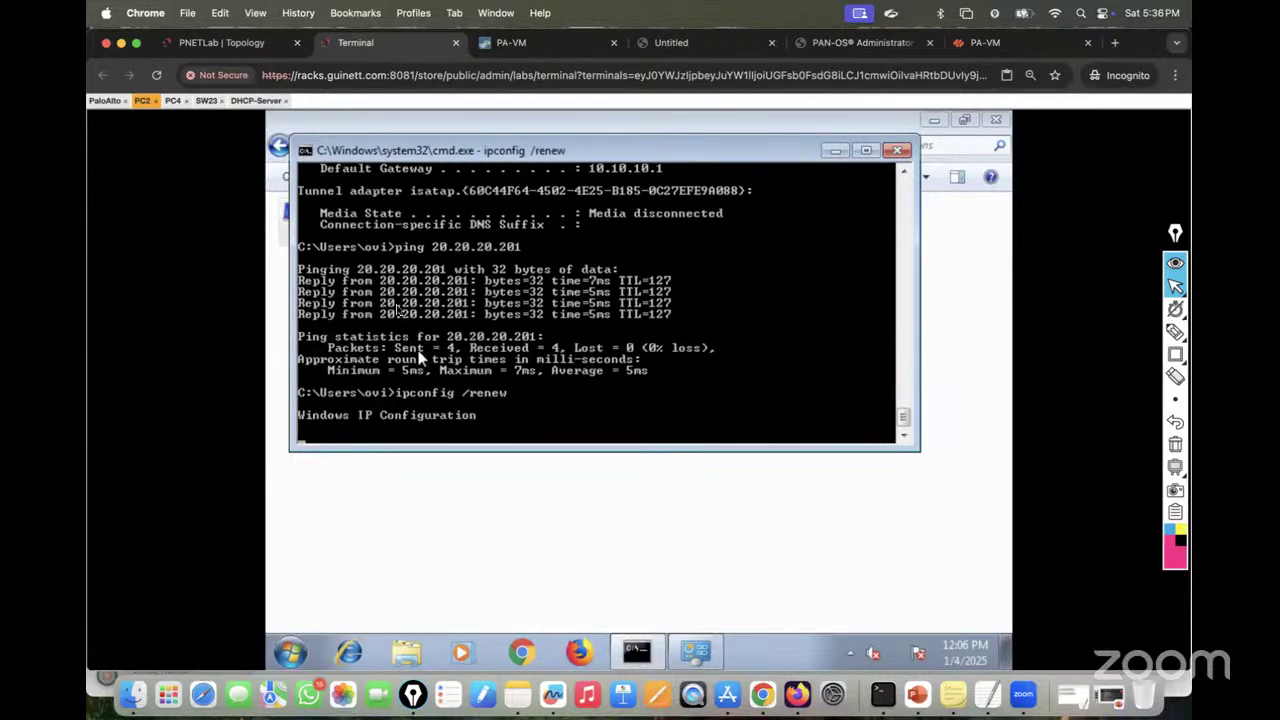
Step: Run ipconfig /renew on PC4 and dismiss the firewall's successful commit status
click(173, 101)
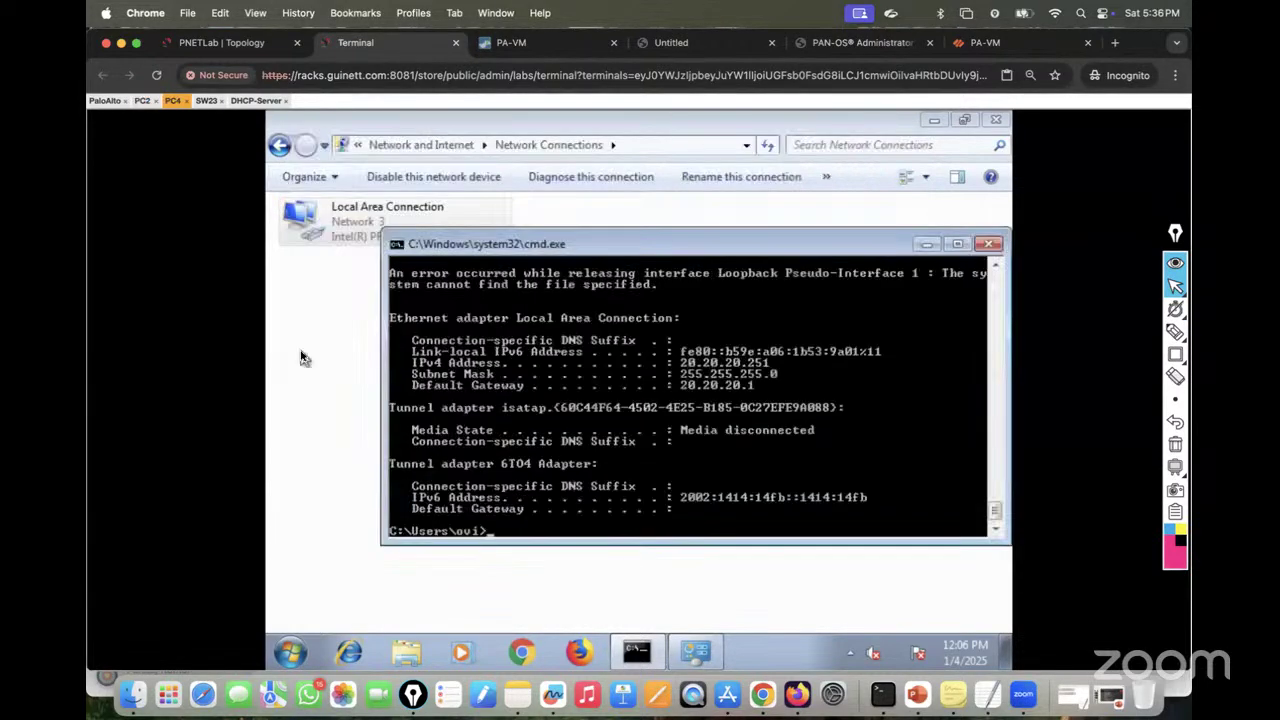
text(ipconfig /renew)
key(Return)
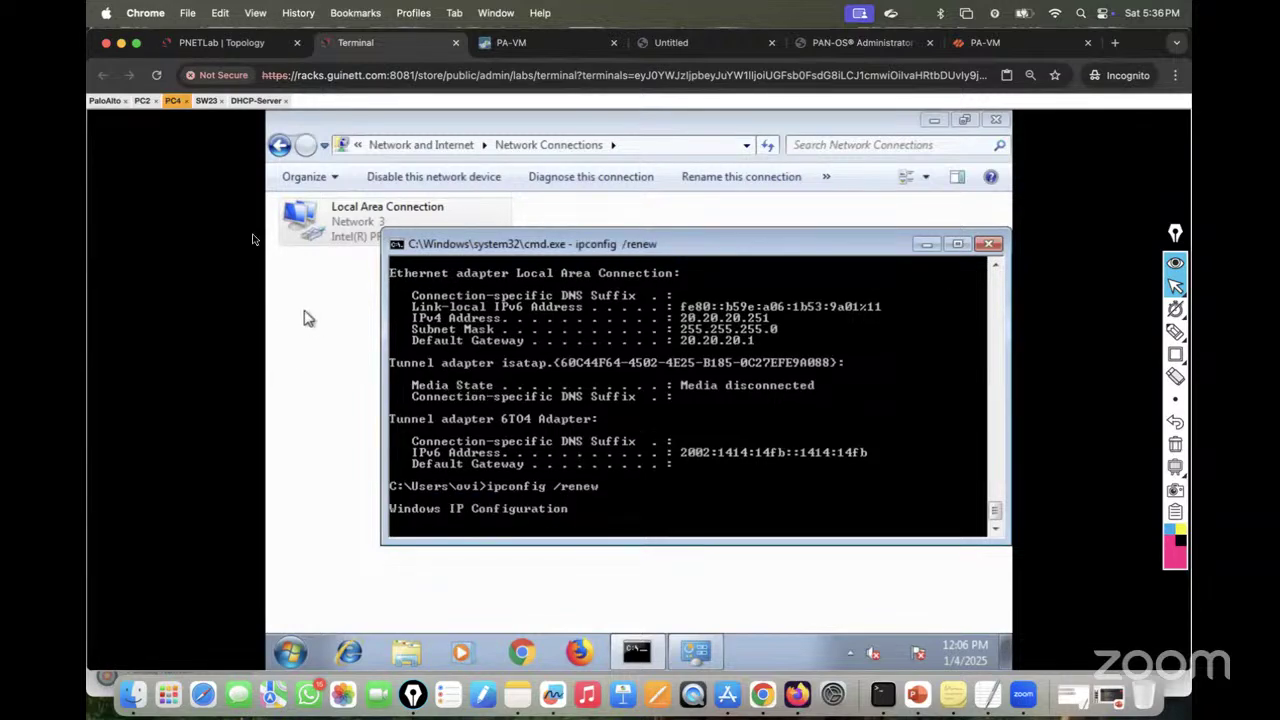
click(142, 100)
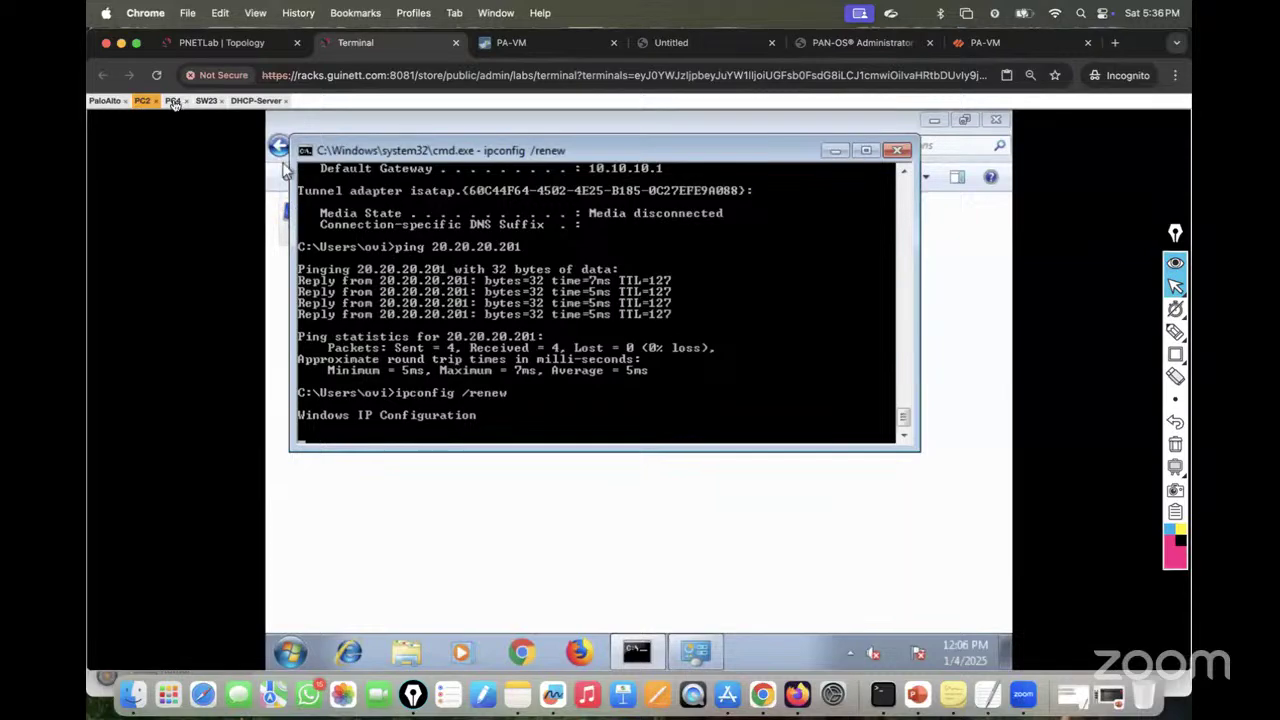
click(173, 100)
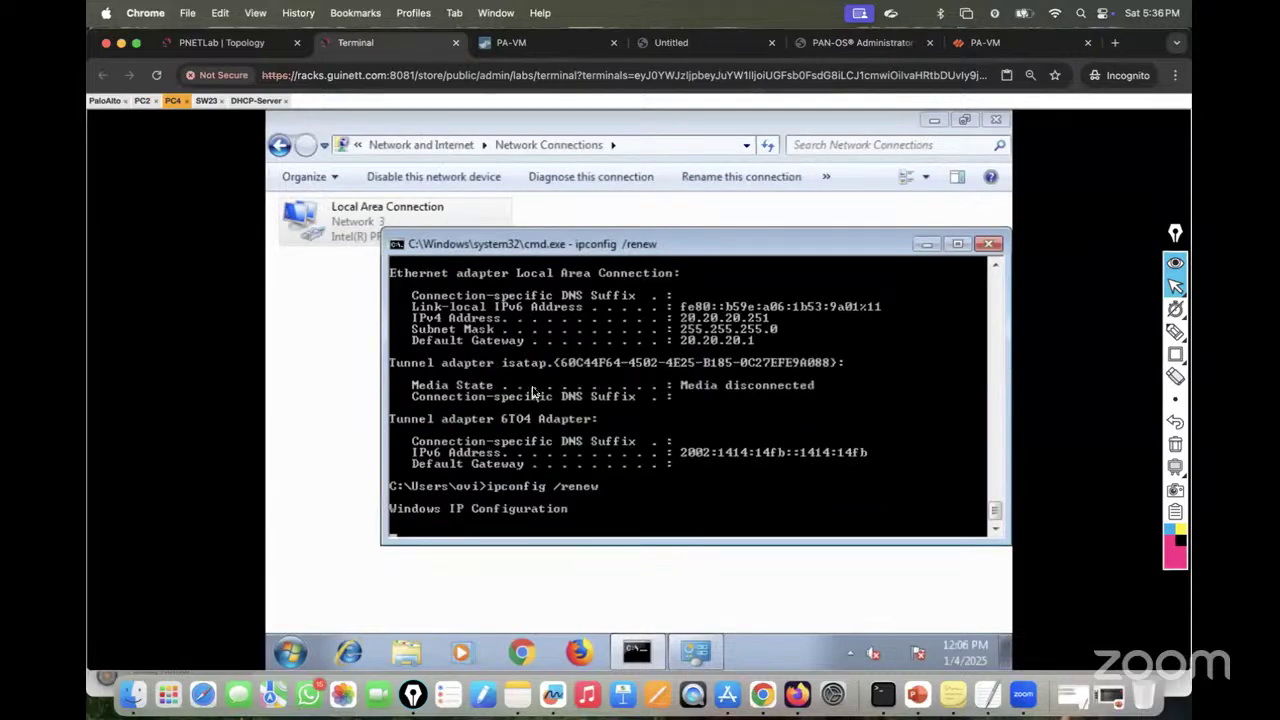
click(550, 42)
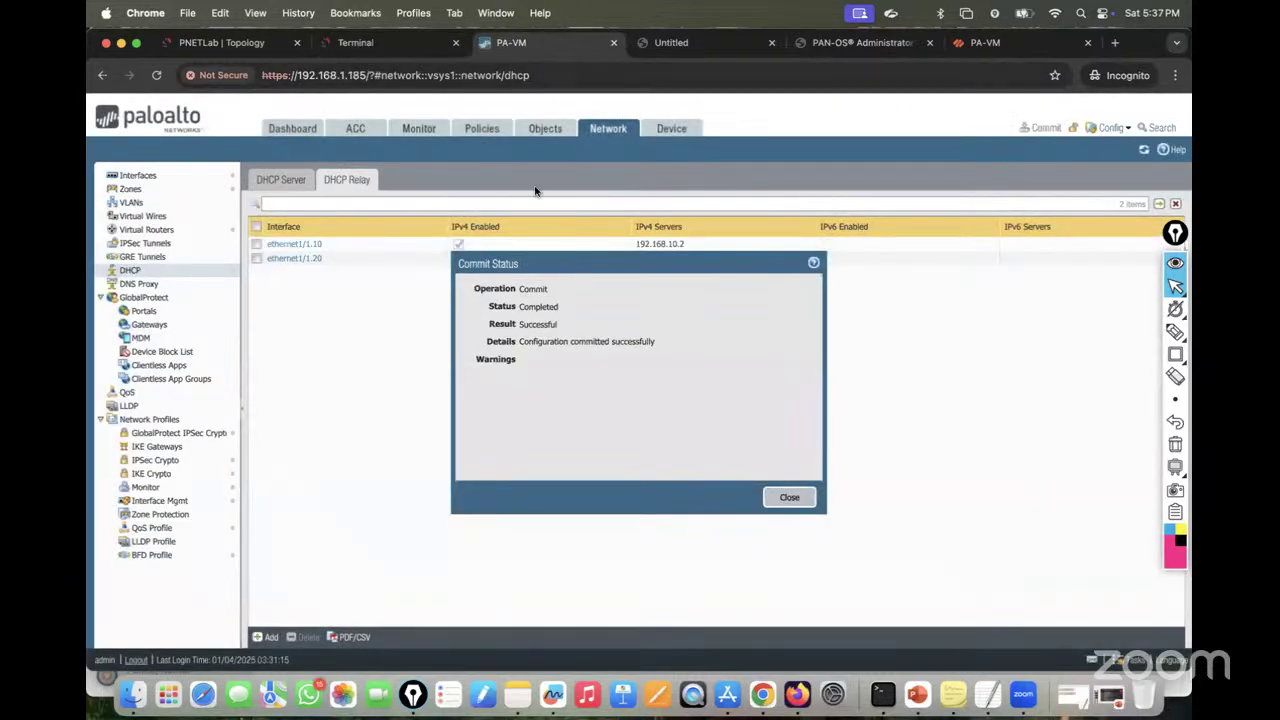
click(789, 497)
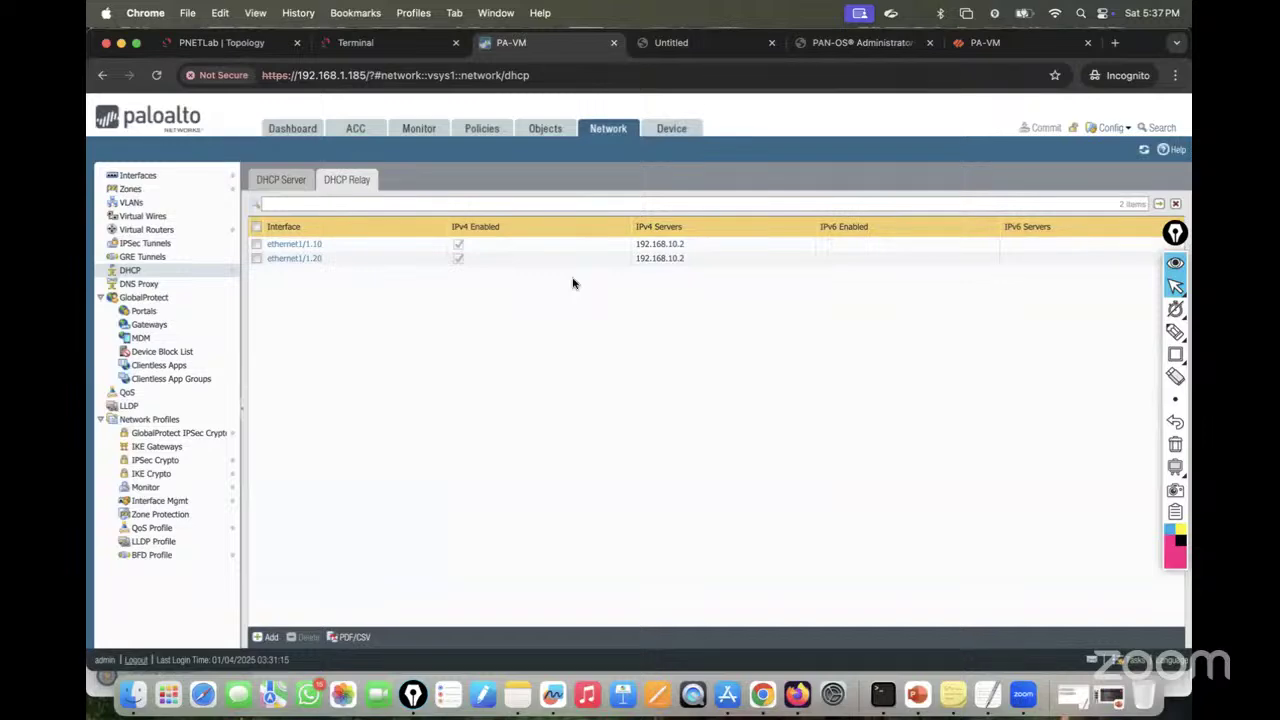
Step: Interrupt PC4's stalled renewal, check its IP configuration, and rerun ipconfig /renew
click(360, 42)
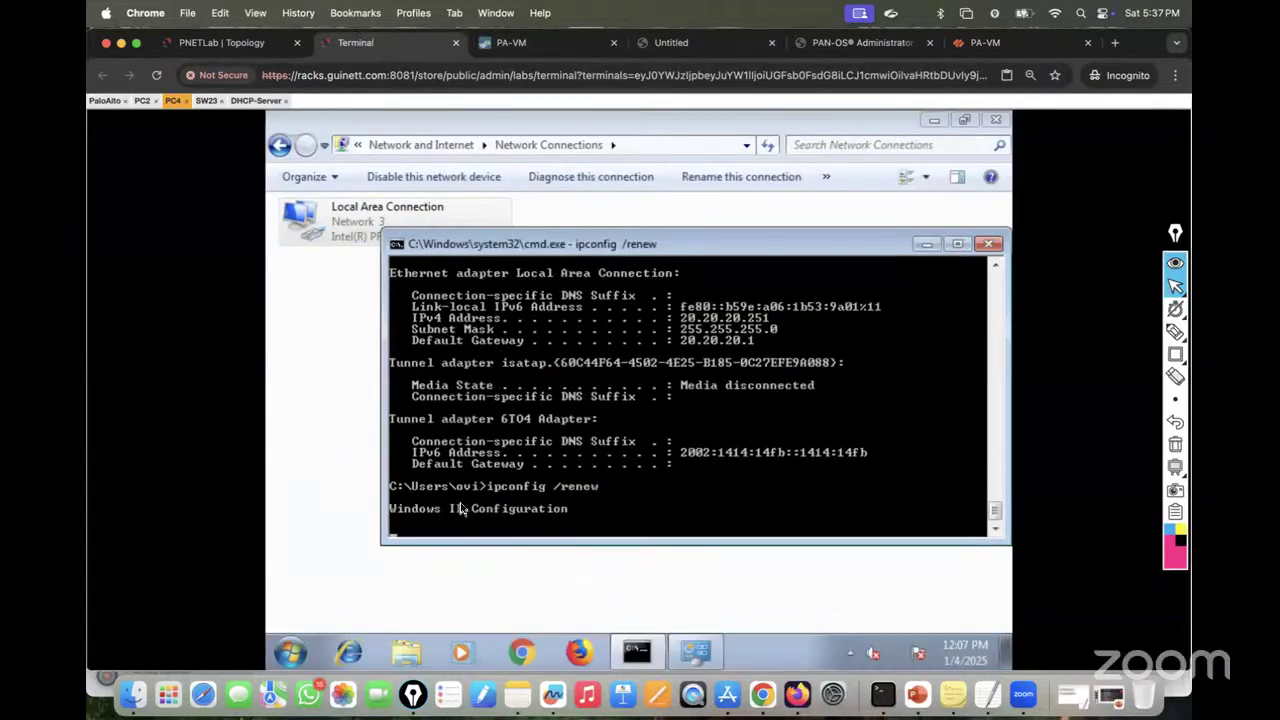
key(ctrl+c)
key(Up)
key(Up)
key(Up)
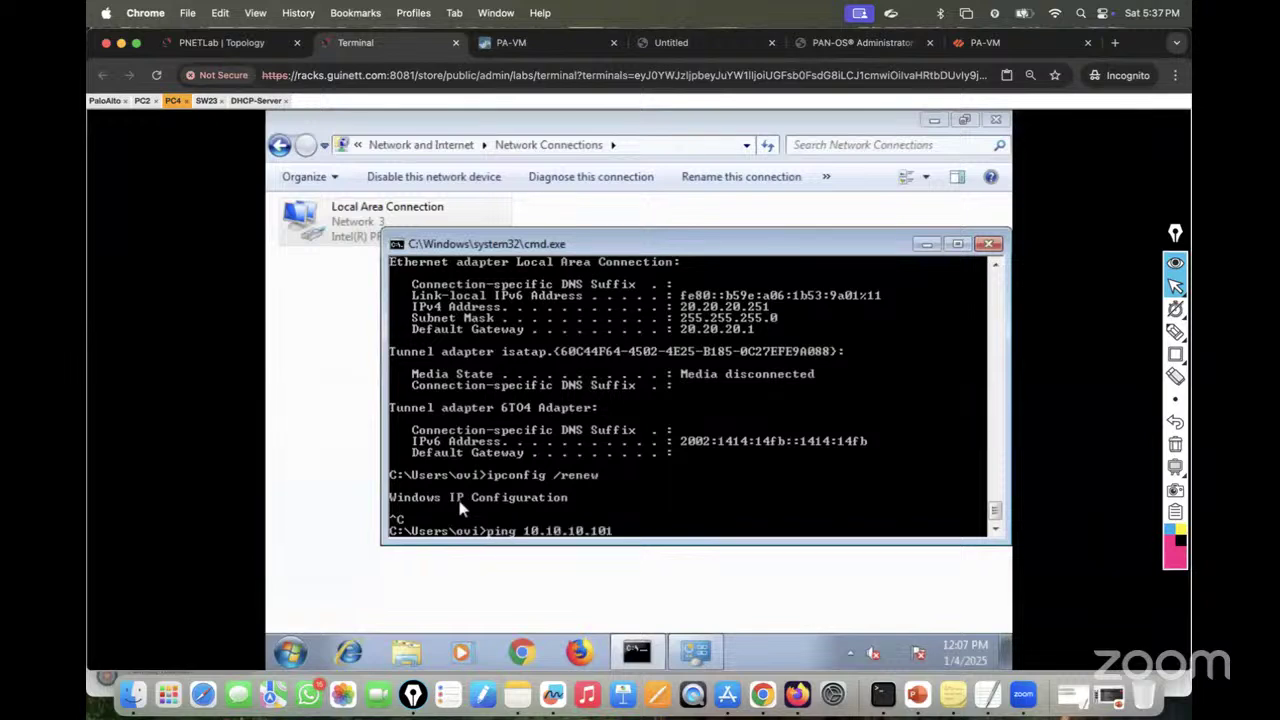
key(Return)
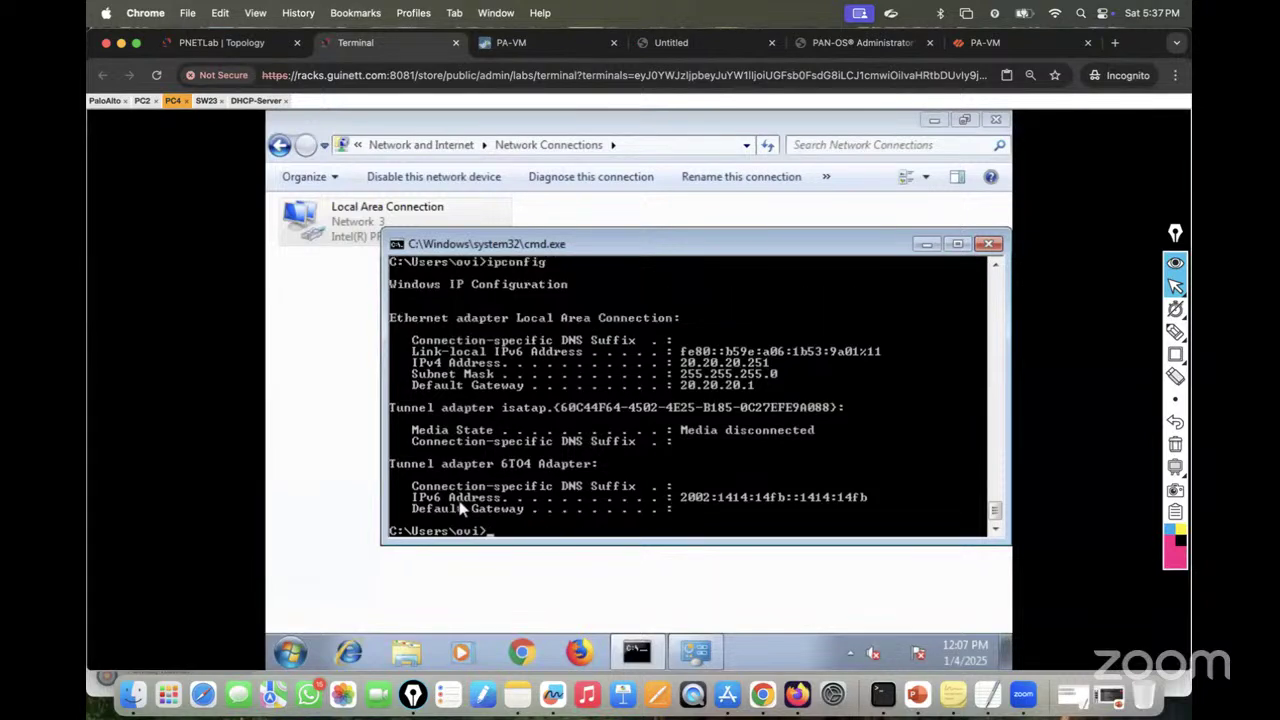
key(Up)
key(Escape)
key(Return)
key(Return)
key(Return)
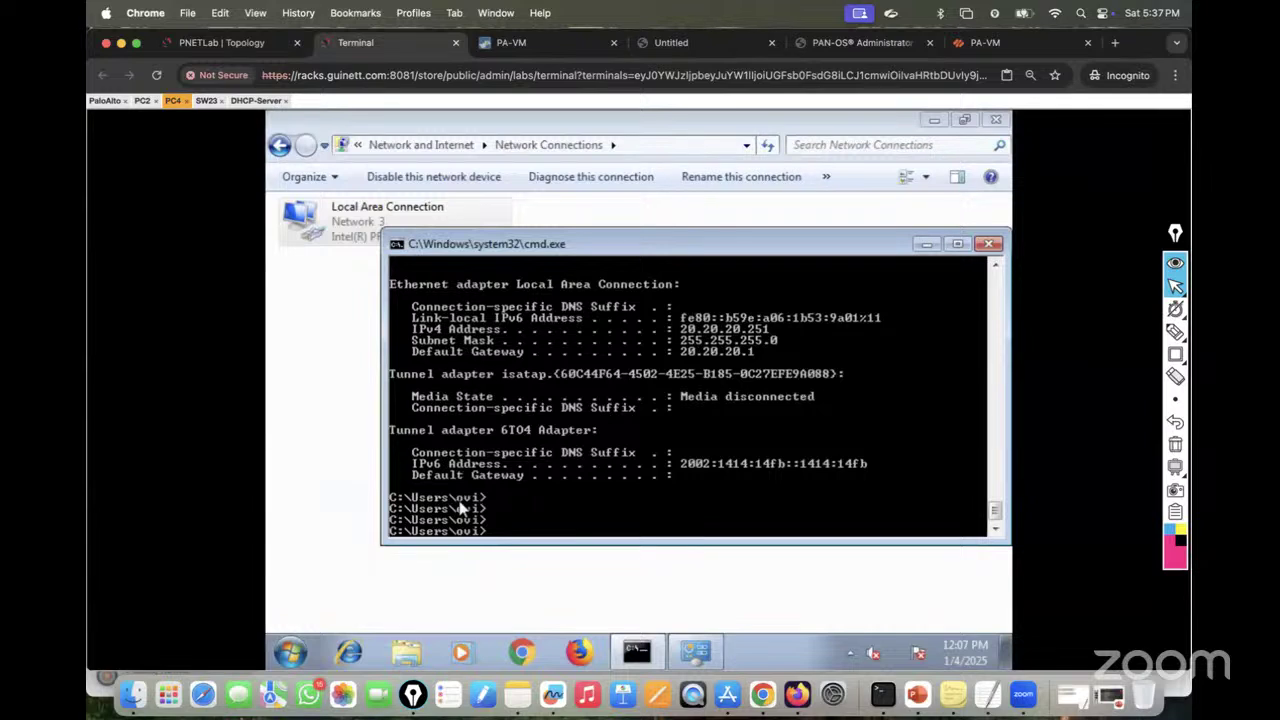
key(Up)
key(Up)
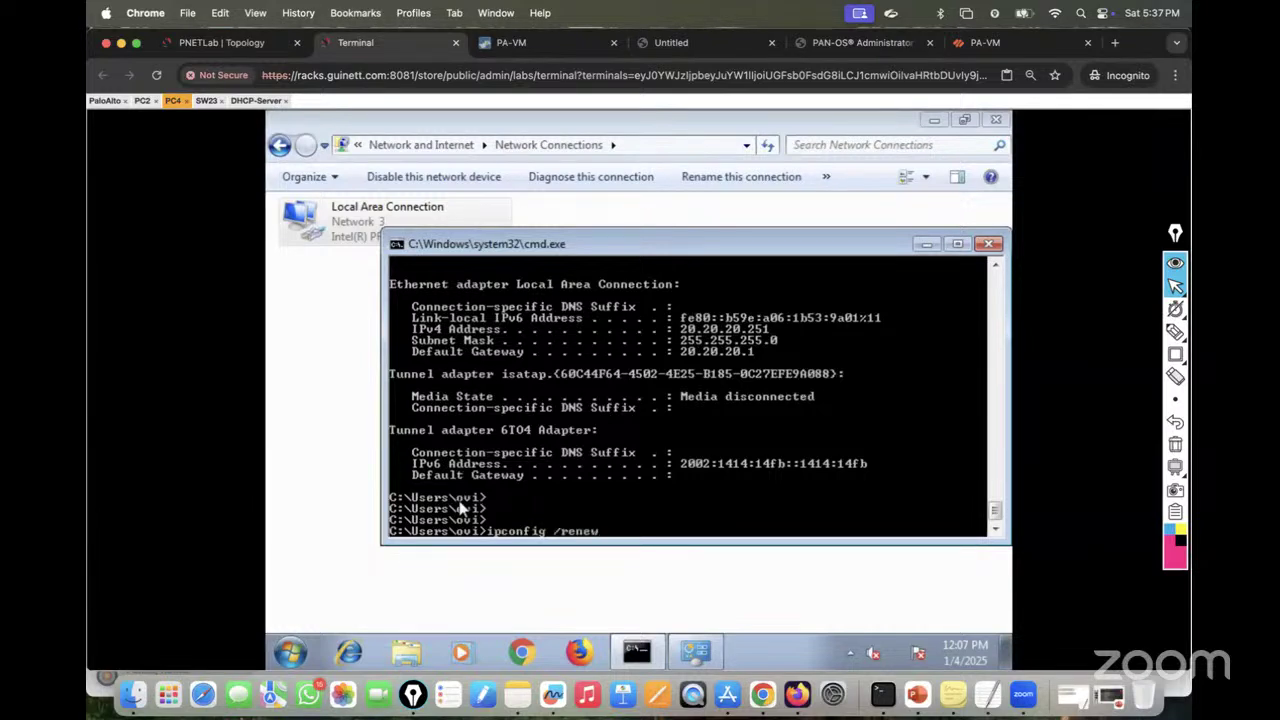
key(Return)
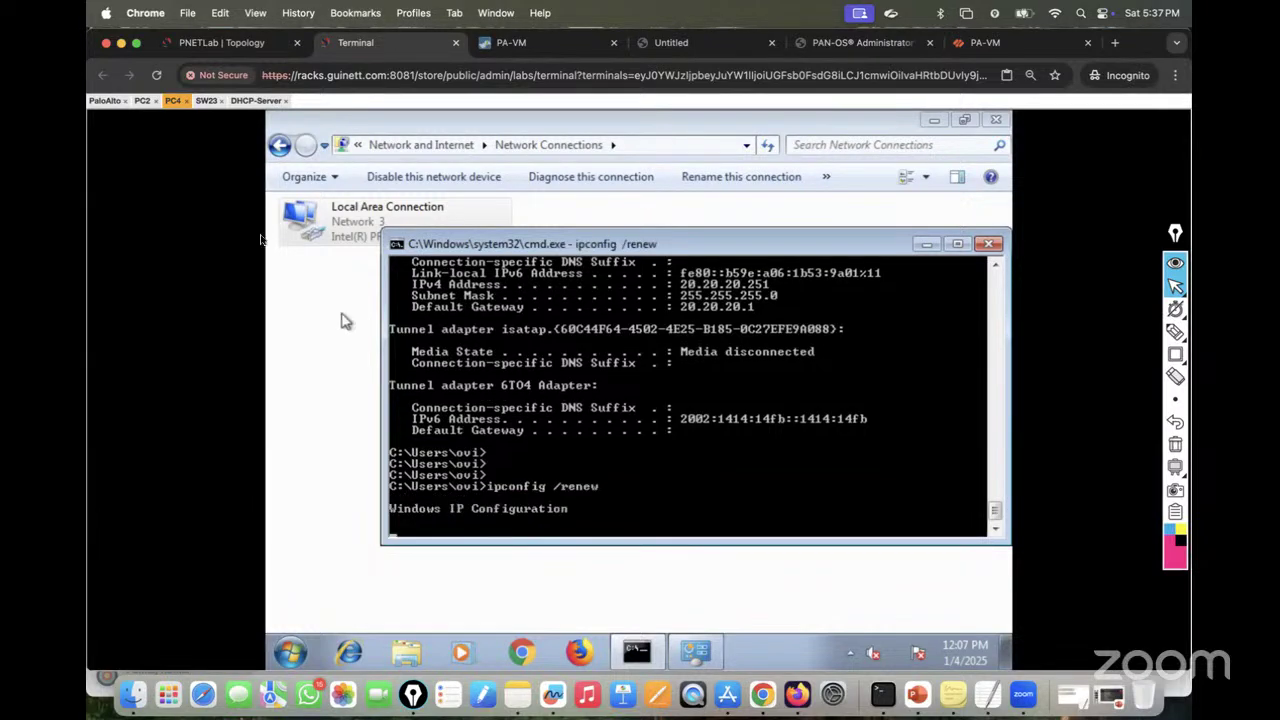
Step: Release and renew PC2's DHCP address lease
click(143, 101)
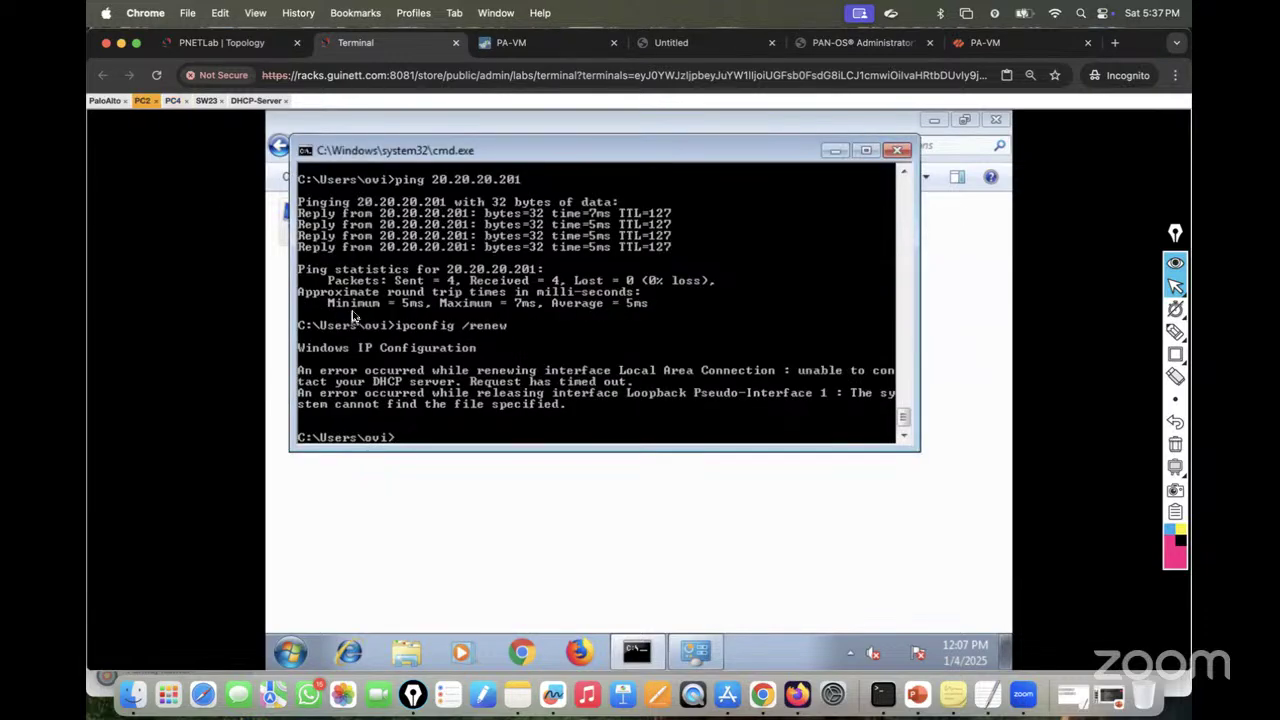
key(Up)
key(Return)
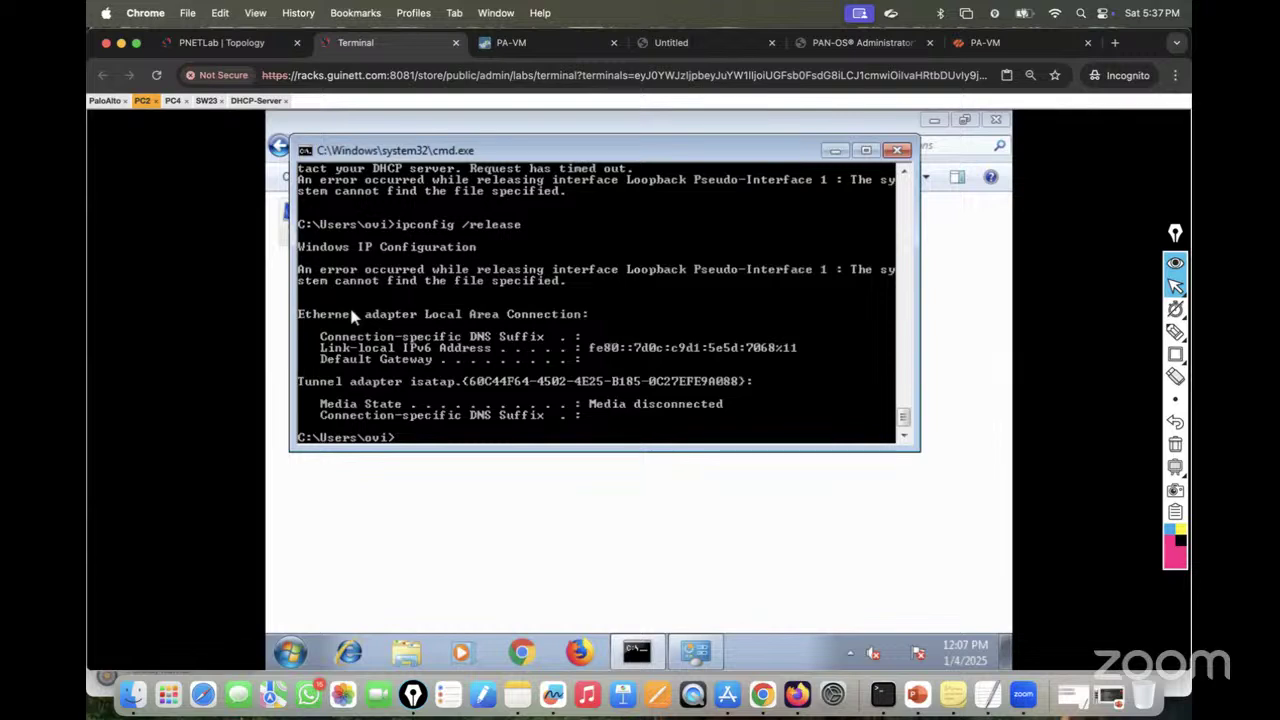
key(Up)
key(Up)
key(Return)
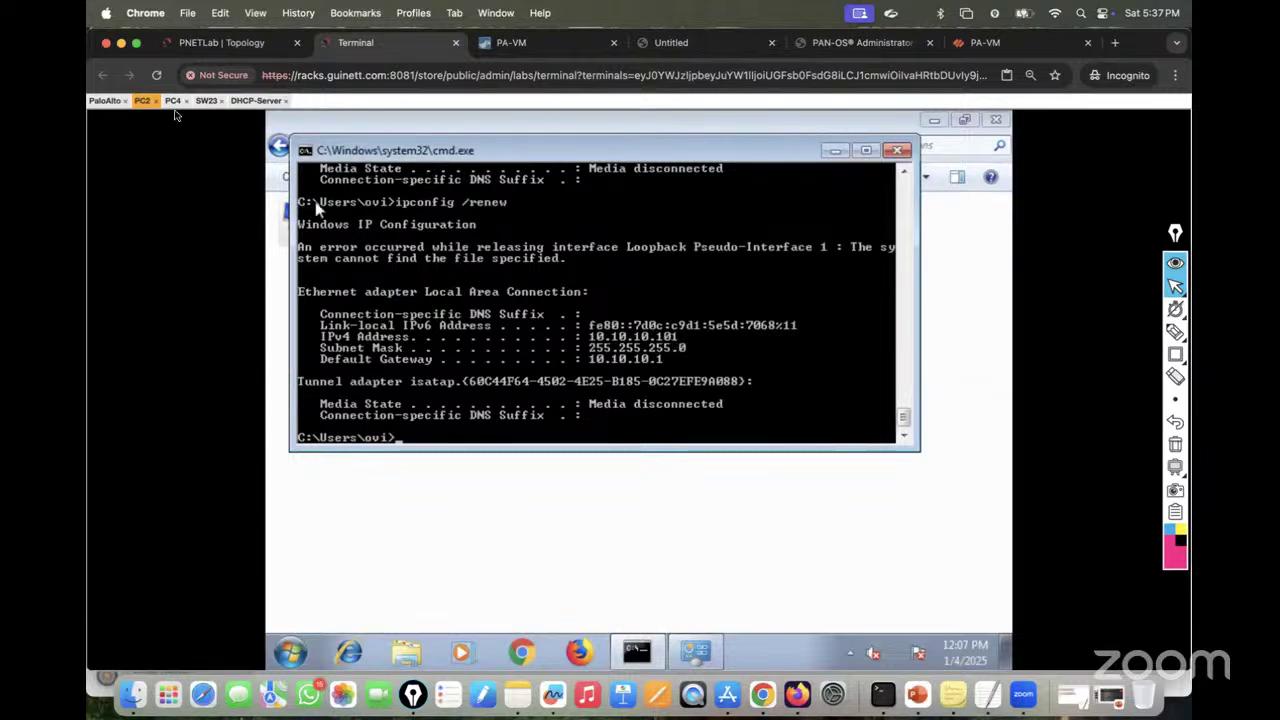
Step: Interrupt PC4's stalled renewal, then run ipconfig /release and ipconfig /renew
click(173, 101)
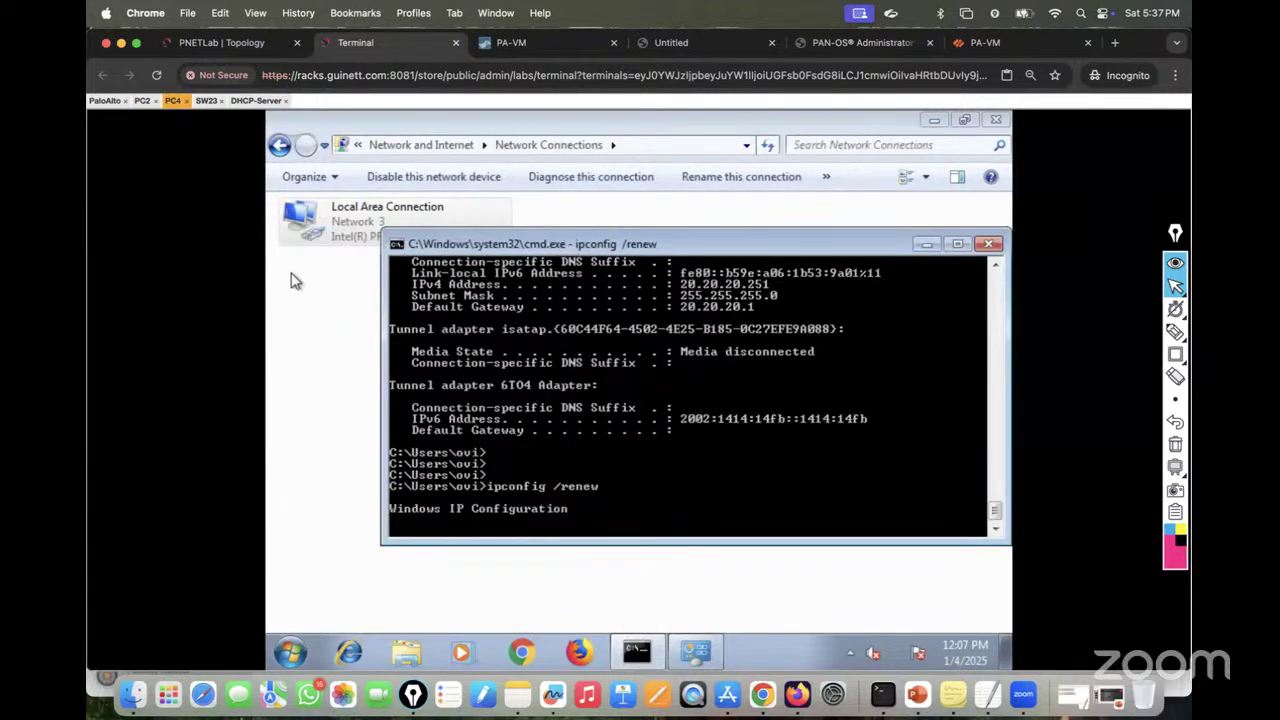
key(ctrl+c)
key(Return)
key(Return)
key(Return)
key(Up)
key(BackSpace)
key(BackSpace)
key(BackSpace)
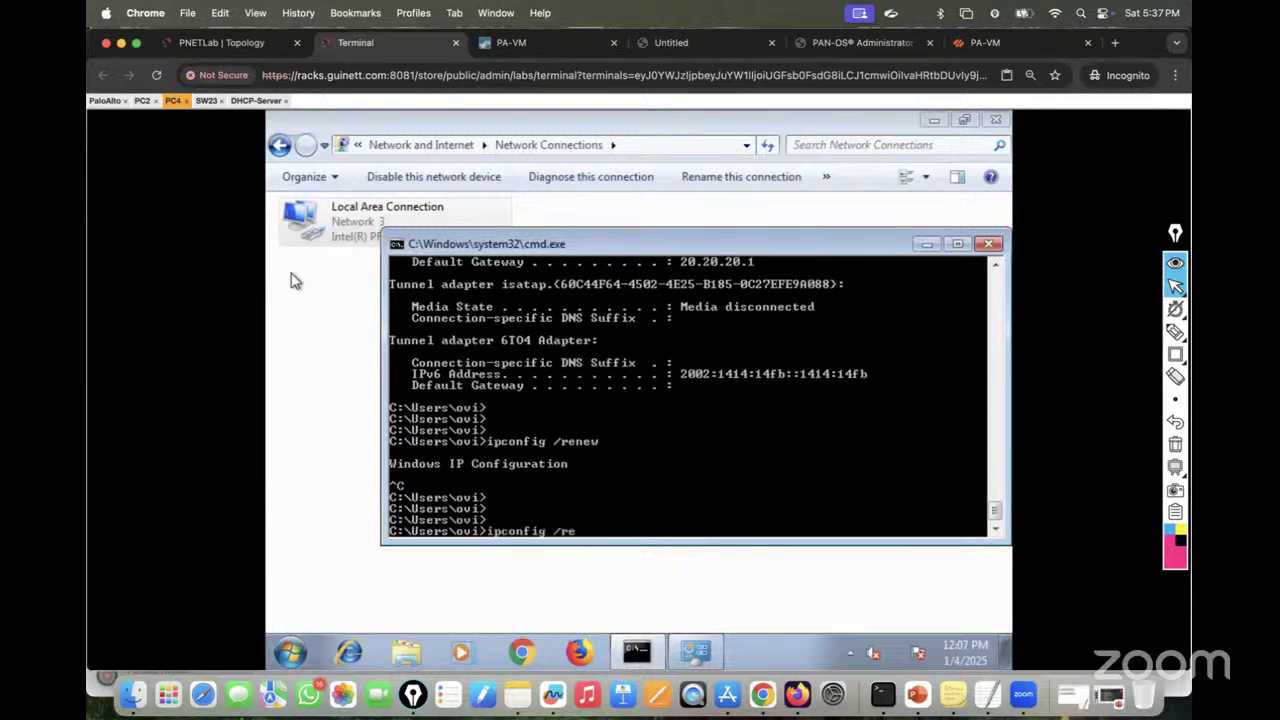
text(lease)
key(Return)
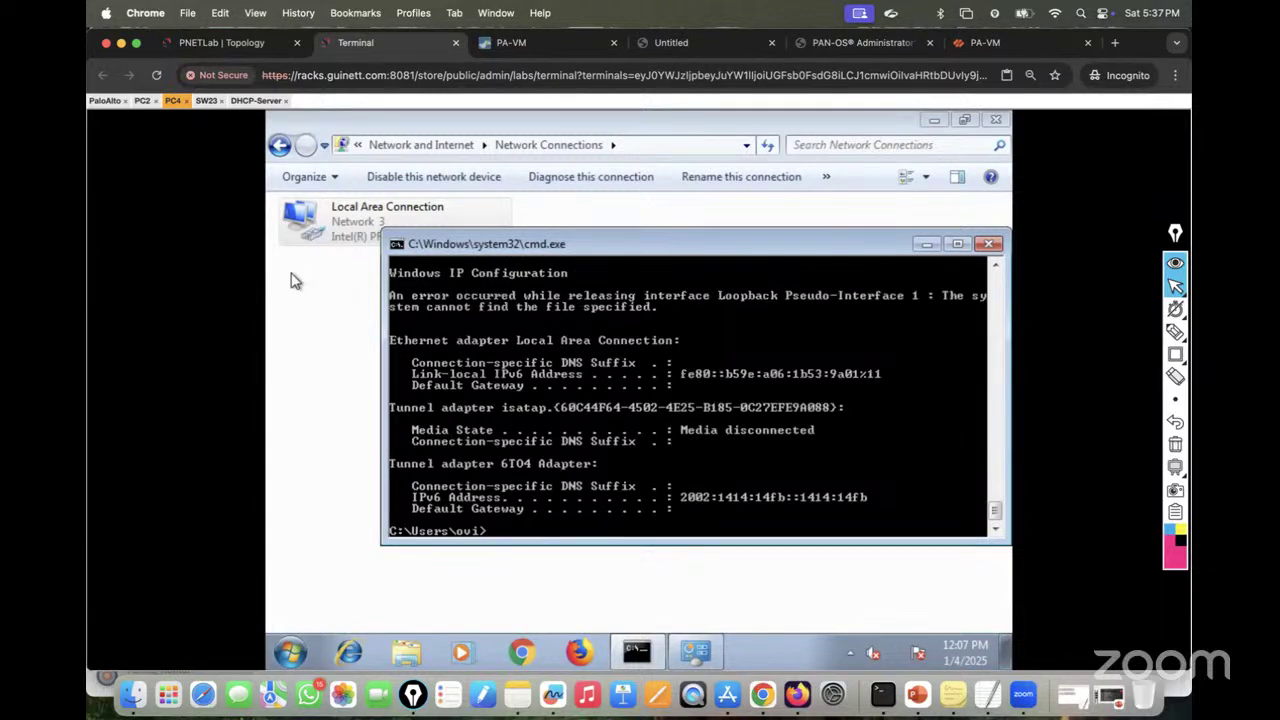
key(Up)
key(Up)
key(Return)
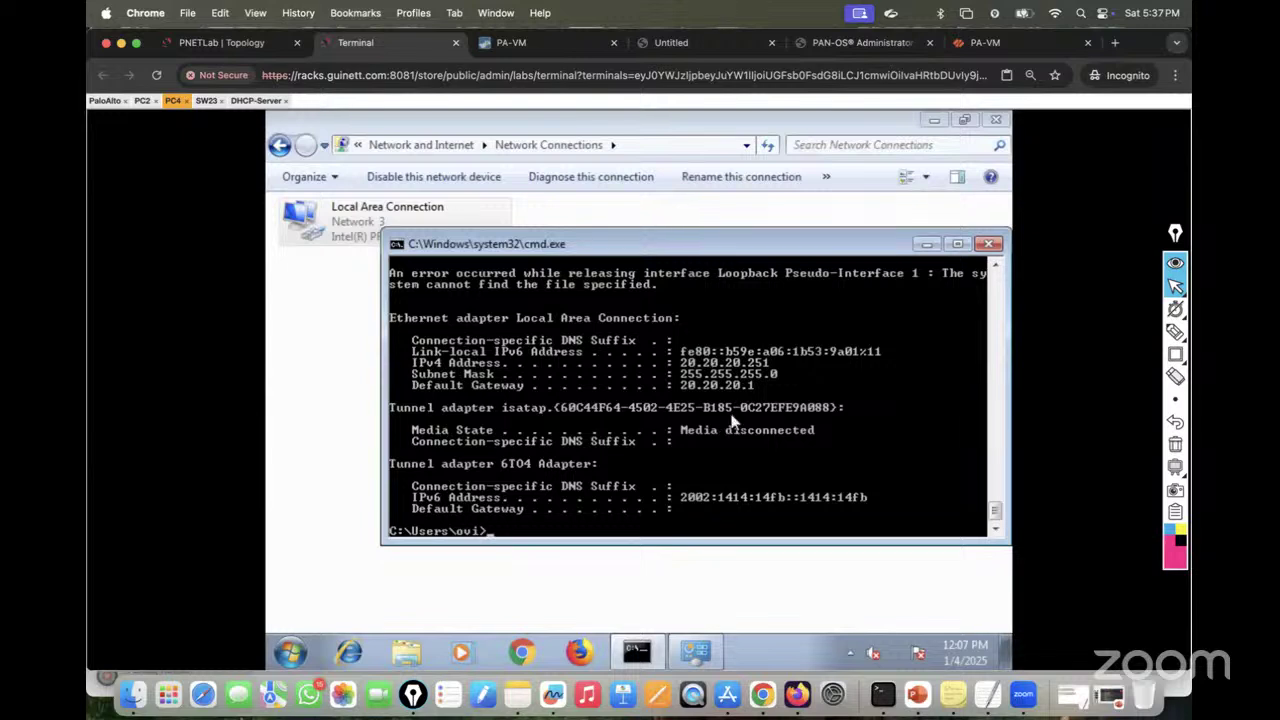
Step: Run ipconfig on PC4, showing 20.20.20.251 with gateway 20.20.20.1
key(Up)
key(BackSpace)
key(BackSpace)
key(BackSpace)
key(BackSpace)
key(BackSpace)
key(BackSpace)
key(BackSpace)
key(Return)
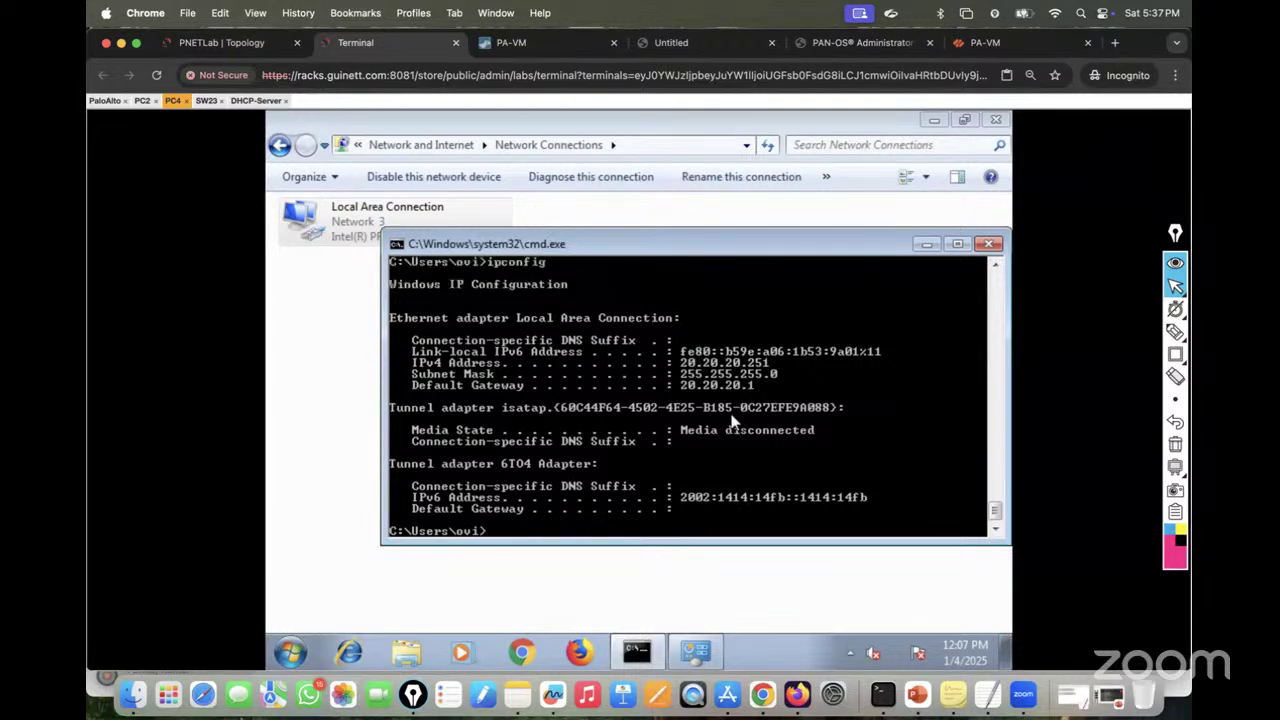
key(Return)
key(Return)
key(Return)
key(Return)
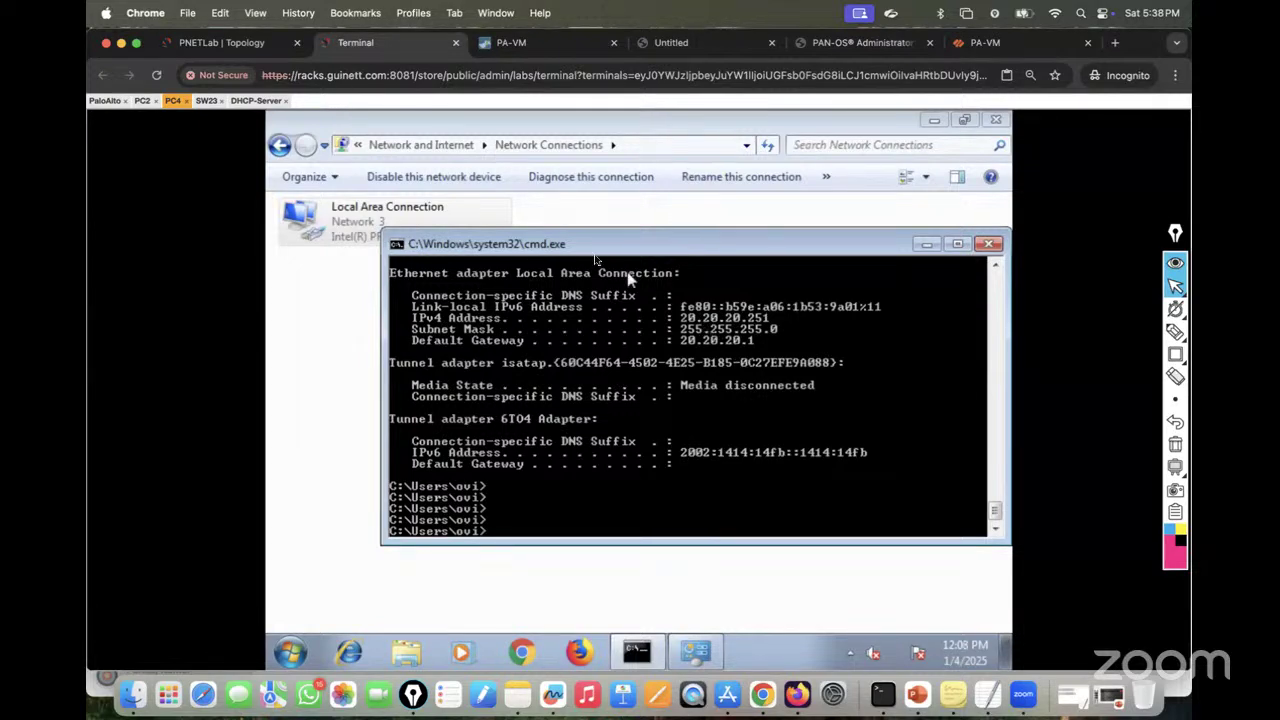
Step: Run 'show ip dhcp binding' on the DHCP-Server console
click(256, 100)
key(Return)
key(Return)
key(Return)
key(Return)
key(Return)
key(Return)
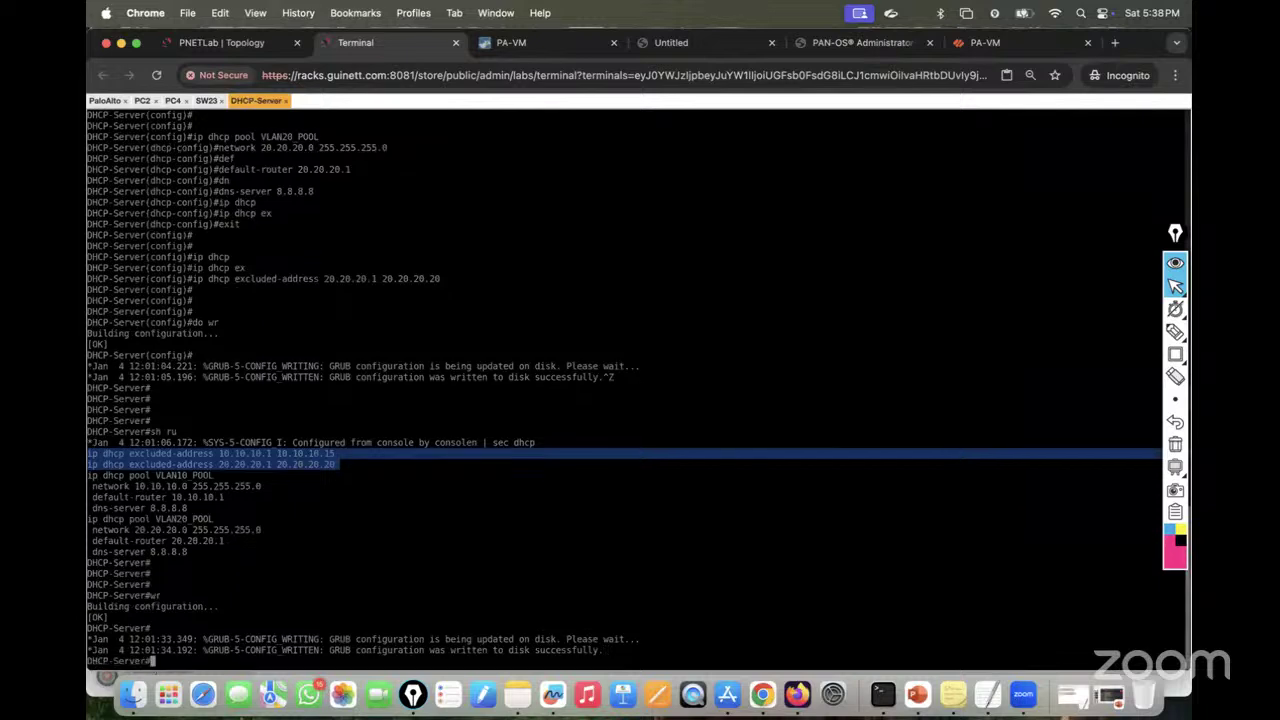
text(sh dhcp)
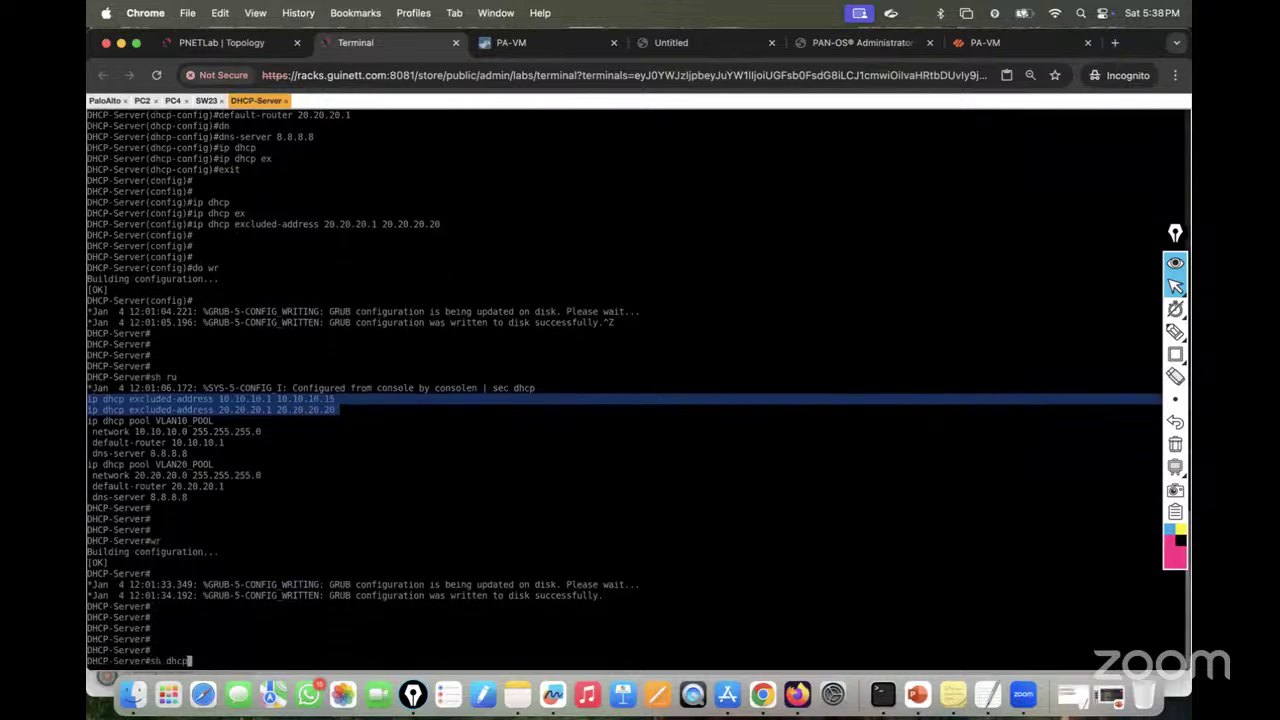
key(Tab)
text(bin)
key(Tab)
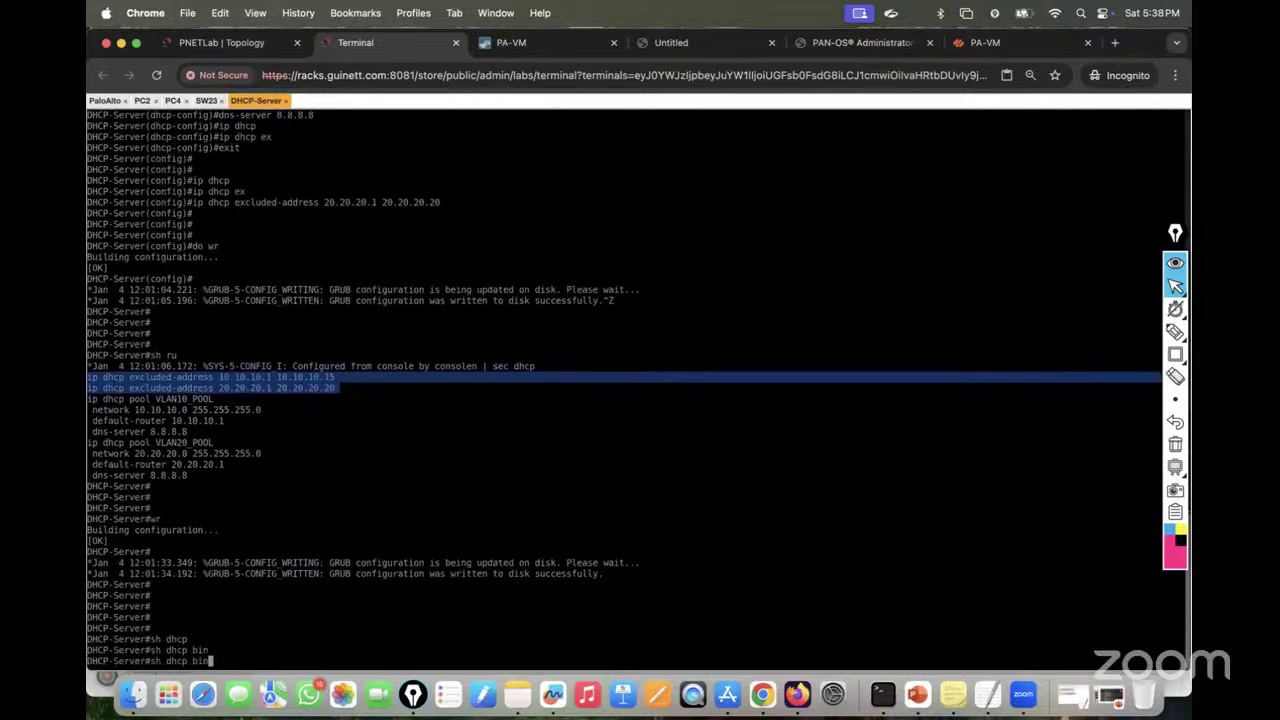
key(BackSpace)
key(BackSpace)
key(BackSpace)
text(?)
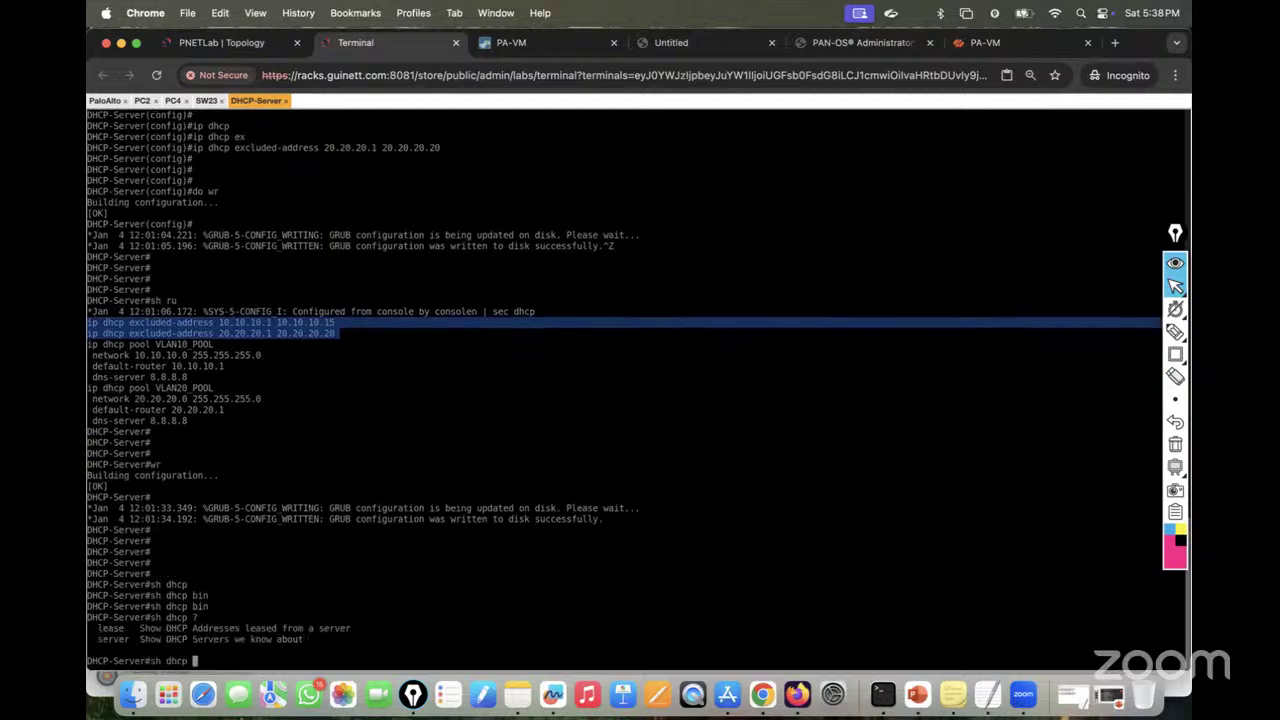
key(BackSpace)
key(BackSpace)
key(BackSpace)
key(BackSpace)
key(BackSpace)
text(ip dhcp)
key(Tab)
text(?)
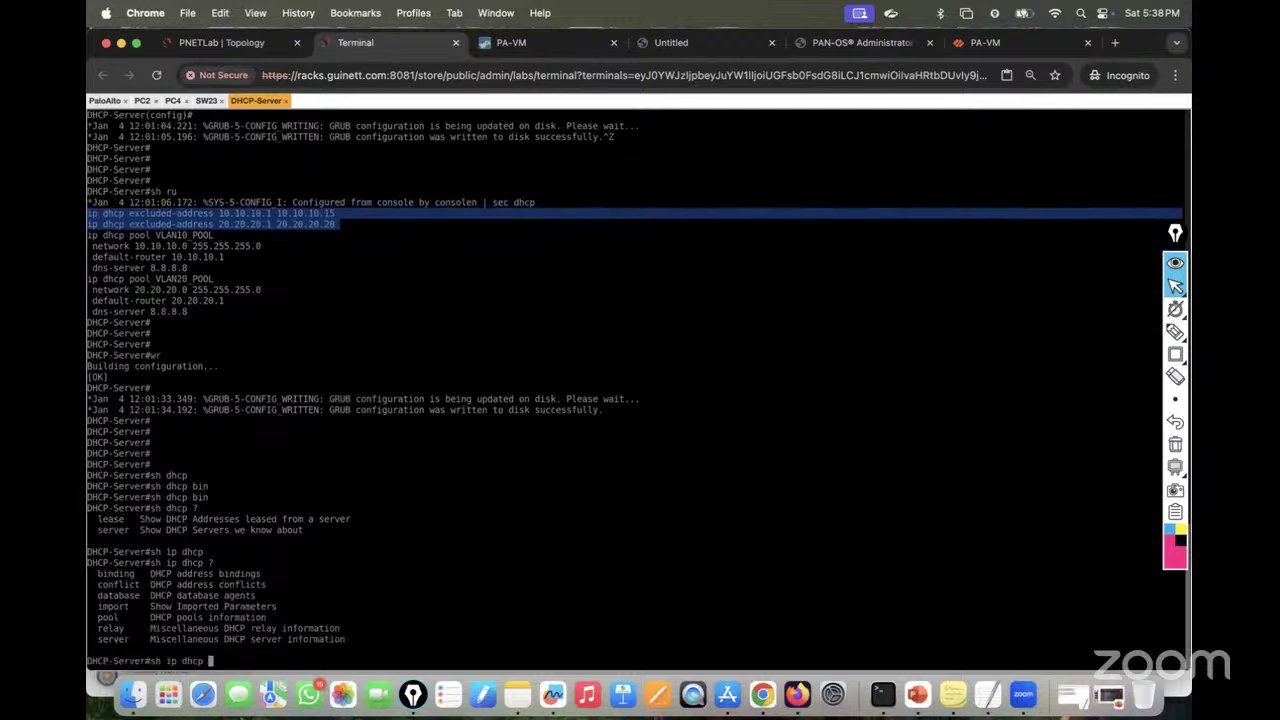
text(bi)
key(Tab)
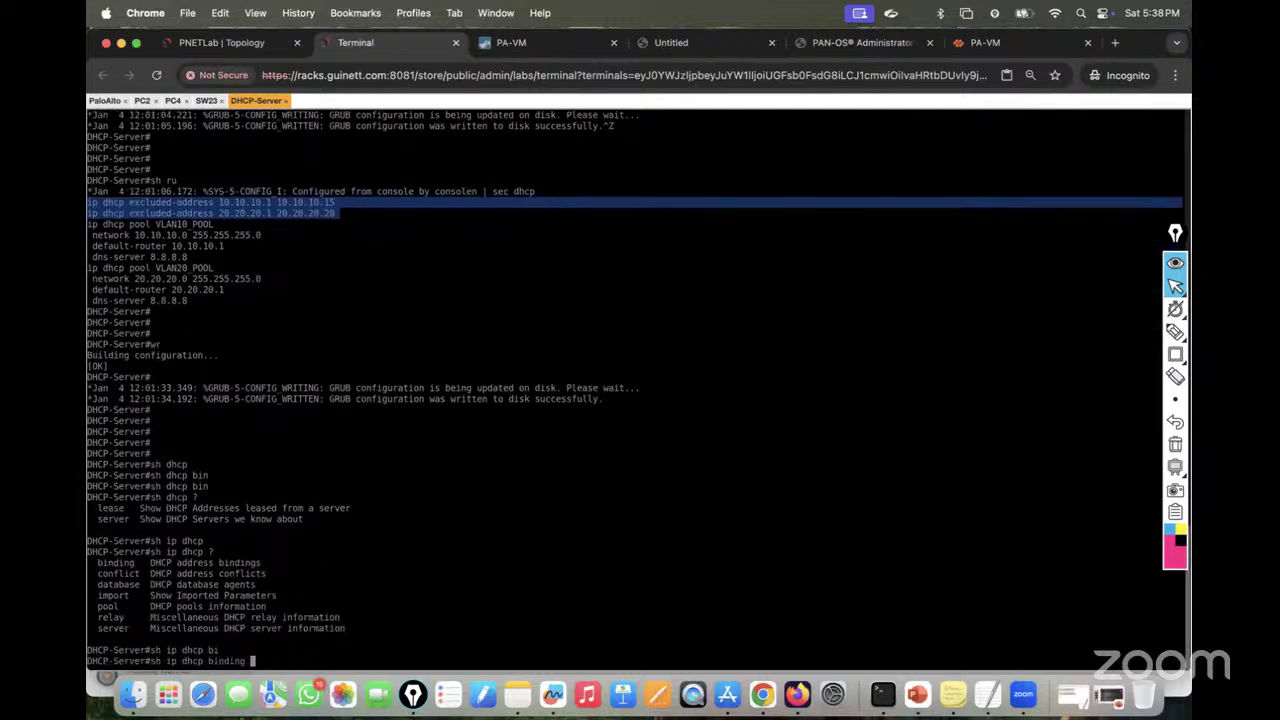
key(Return)
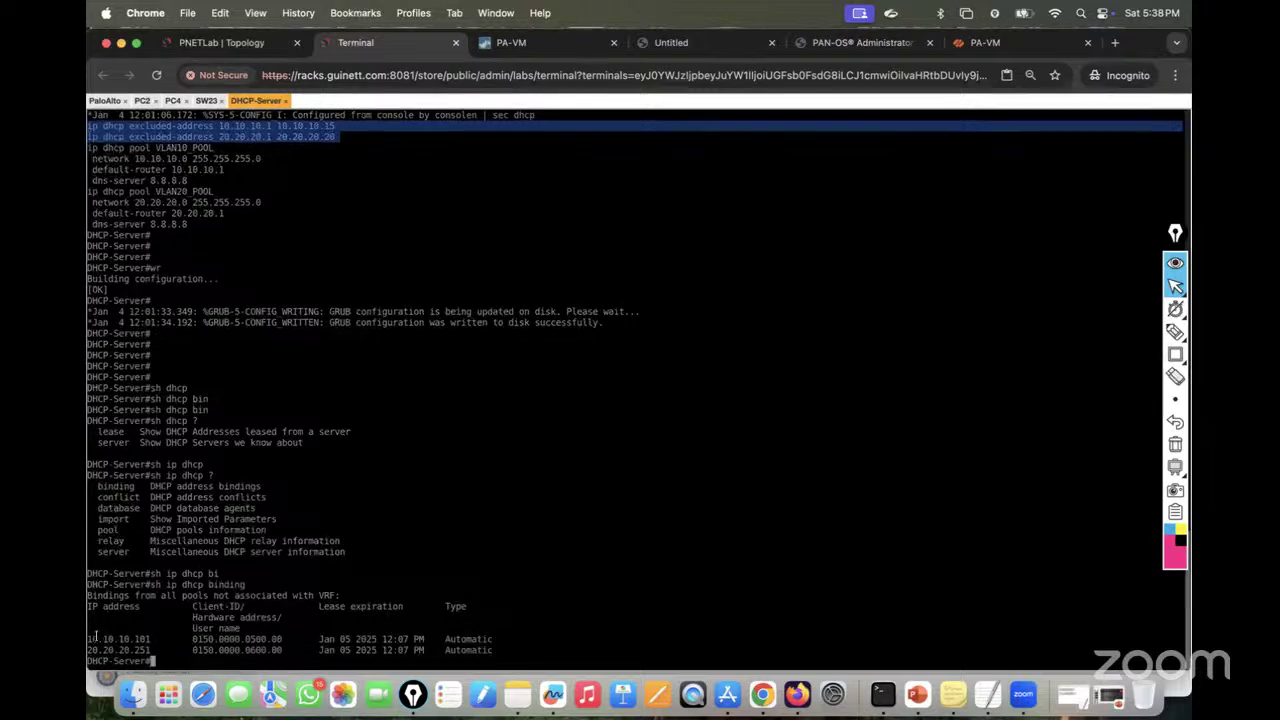
Step: Highlight the 10.10.10.101 and 20.20.20.251 leases, then bring up PC2's console
drag(88, 638, 146, 638)
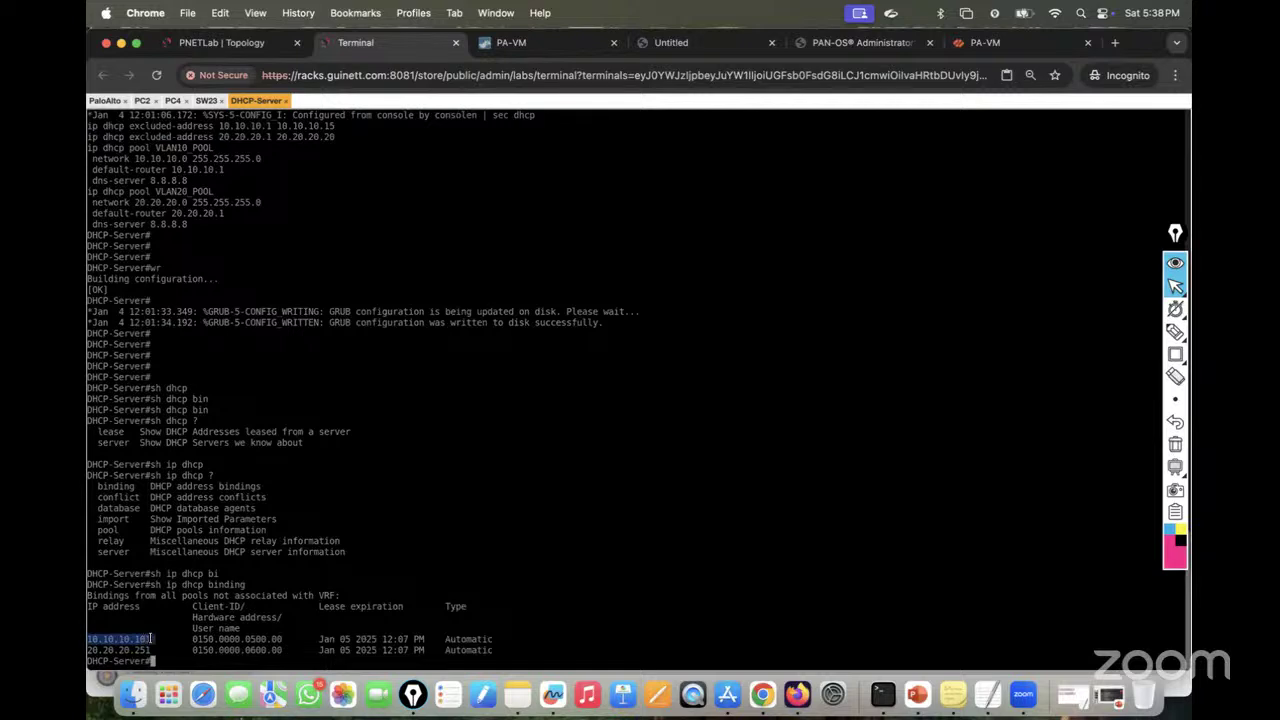
drag(88, 650, 149, 650)
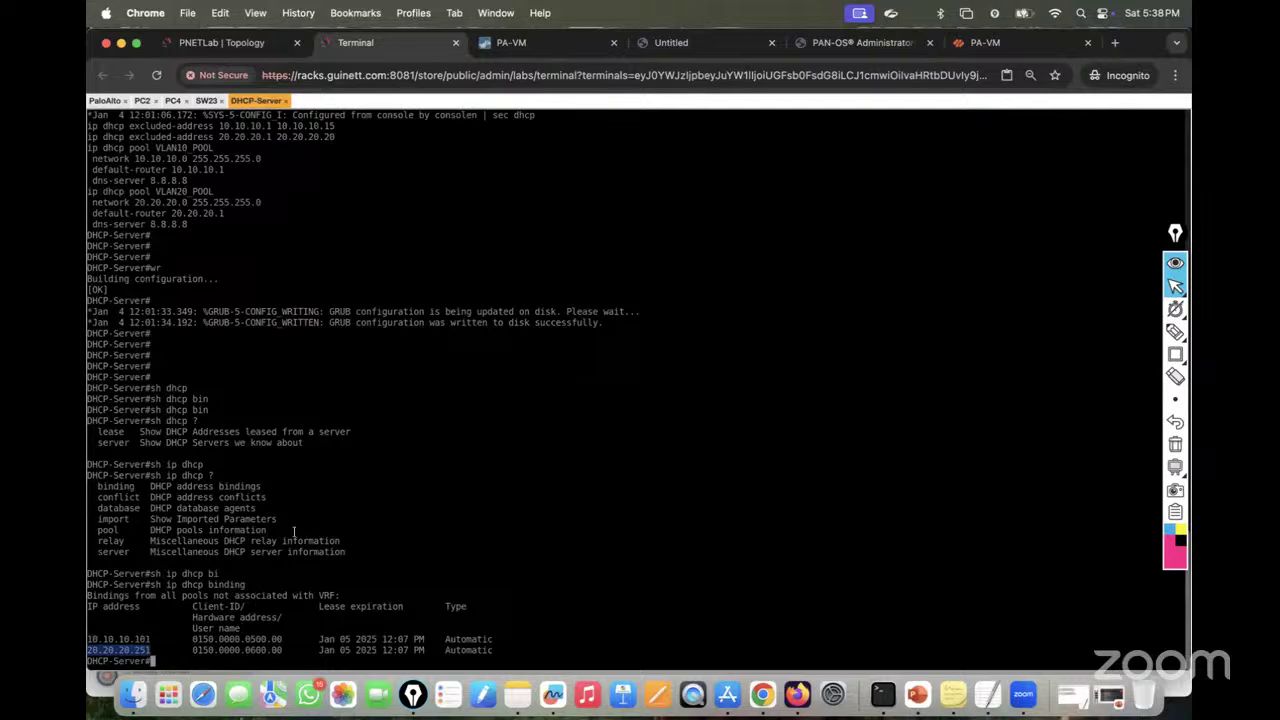
click(143, 101)
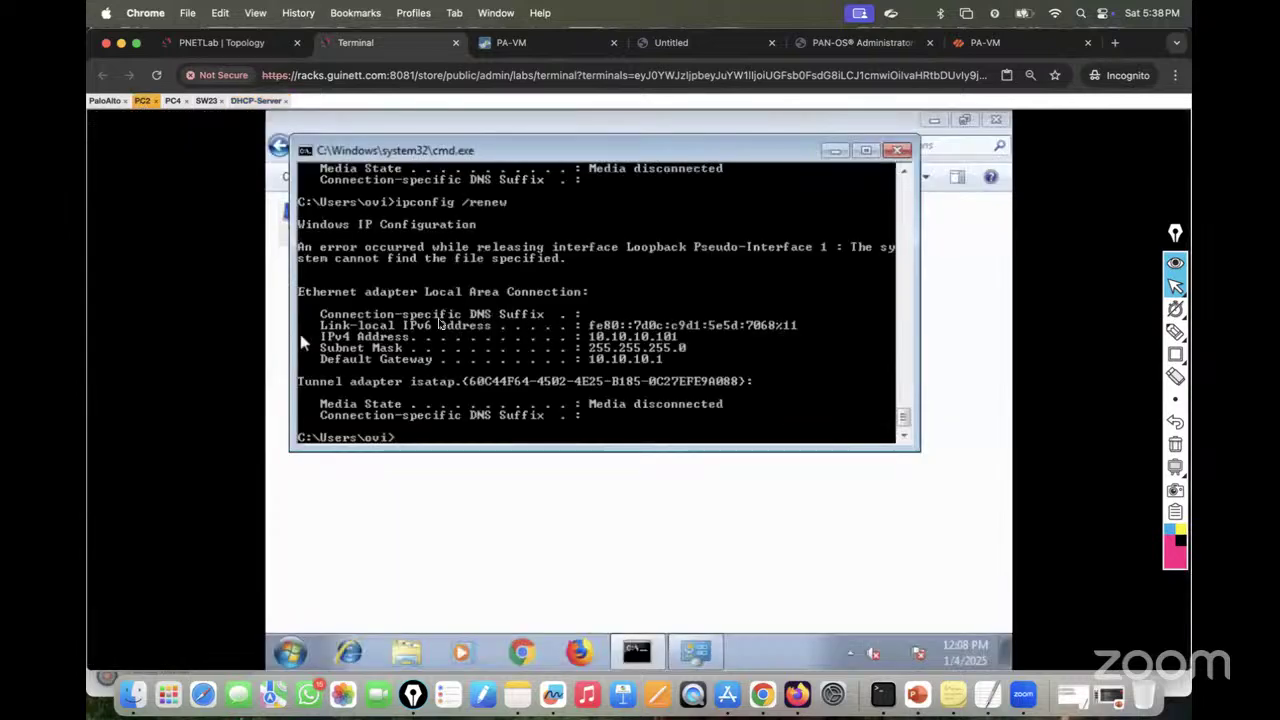
Step: Ping 192.168.10.2 from PC2 and stop it after replies arrive
text(ping 192.168.10.)
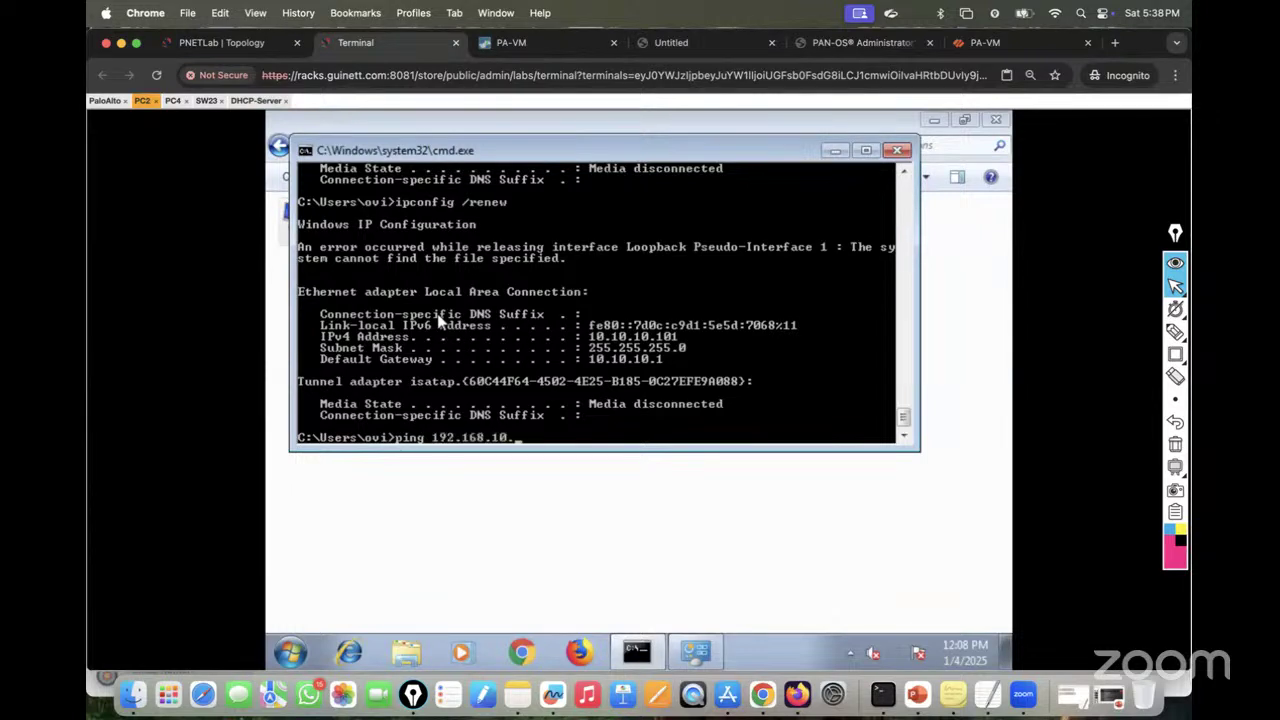
key(Return)
key(ctrl+c)
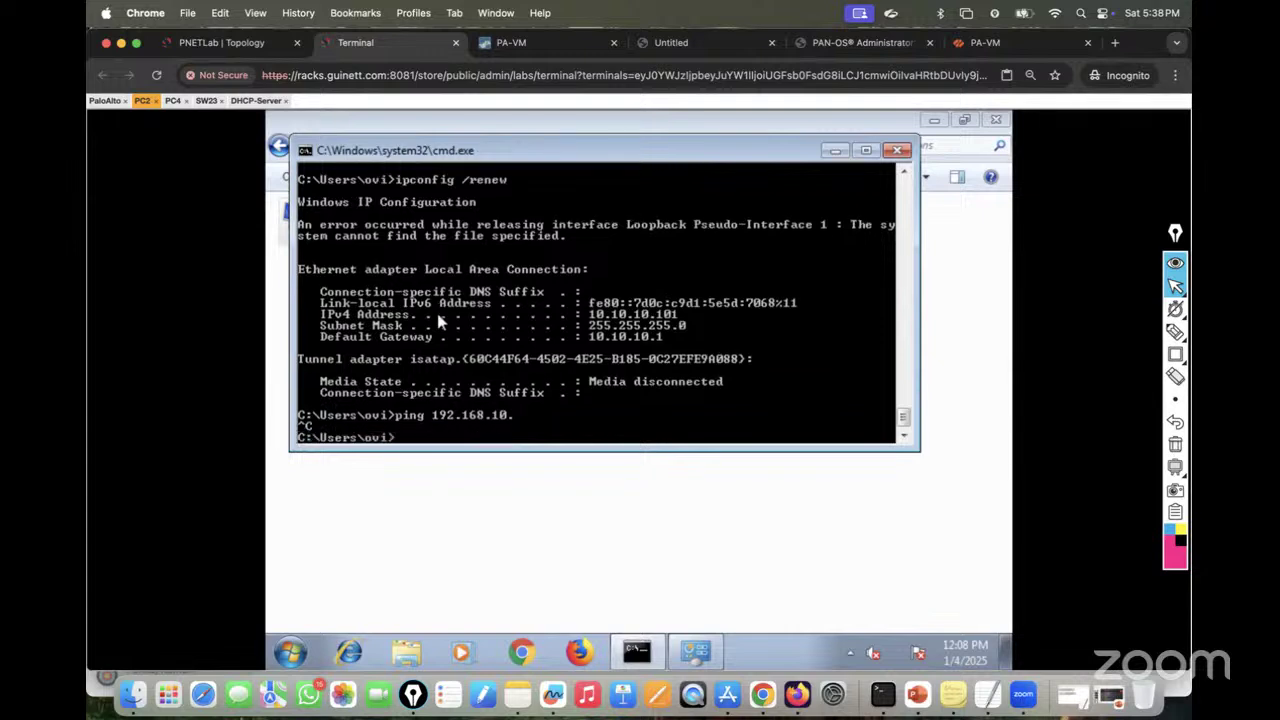
key(Up)
text(2)
key(Return)
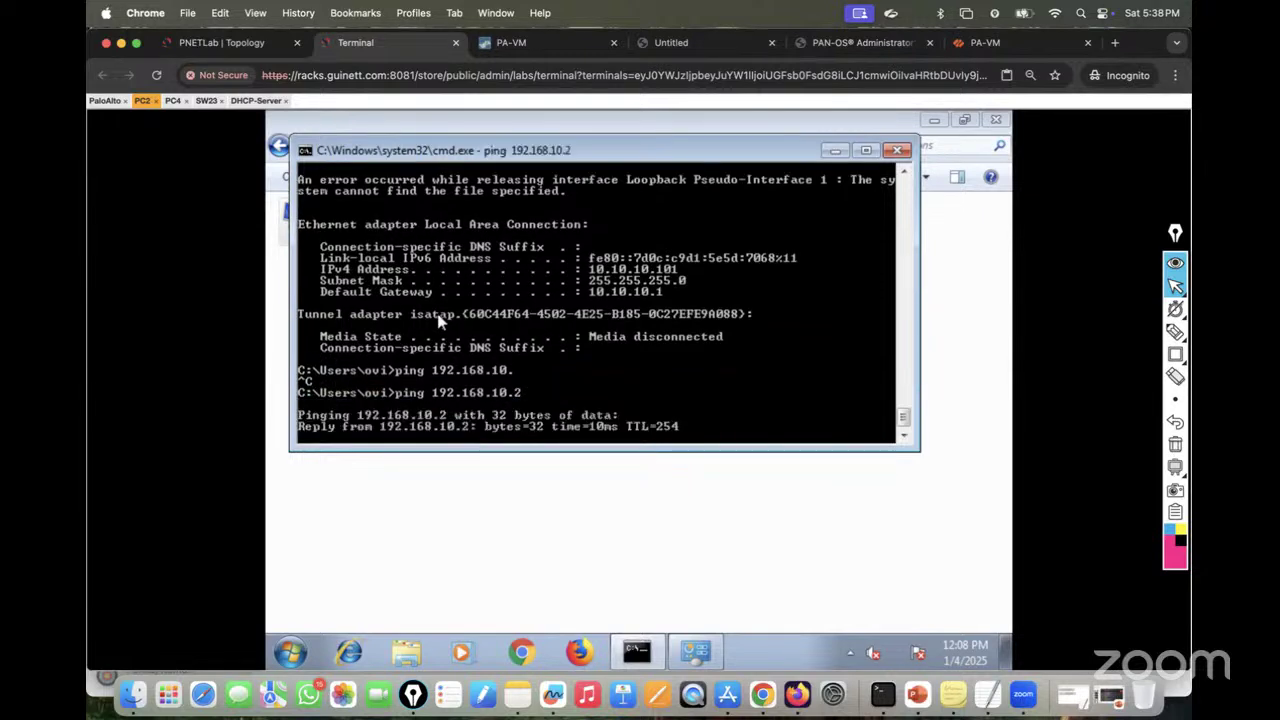
key(ctrl+c)
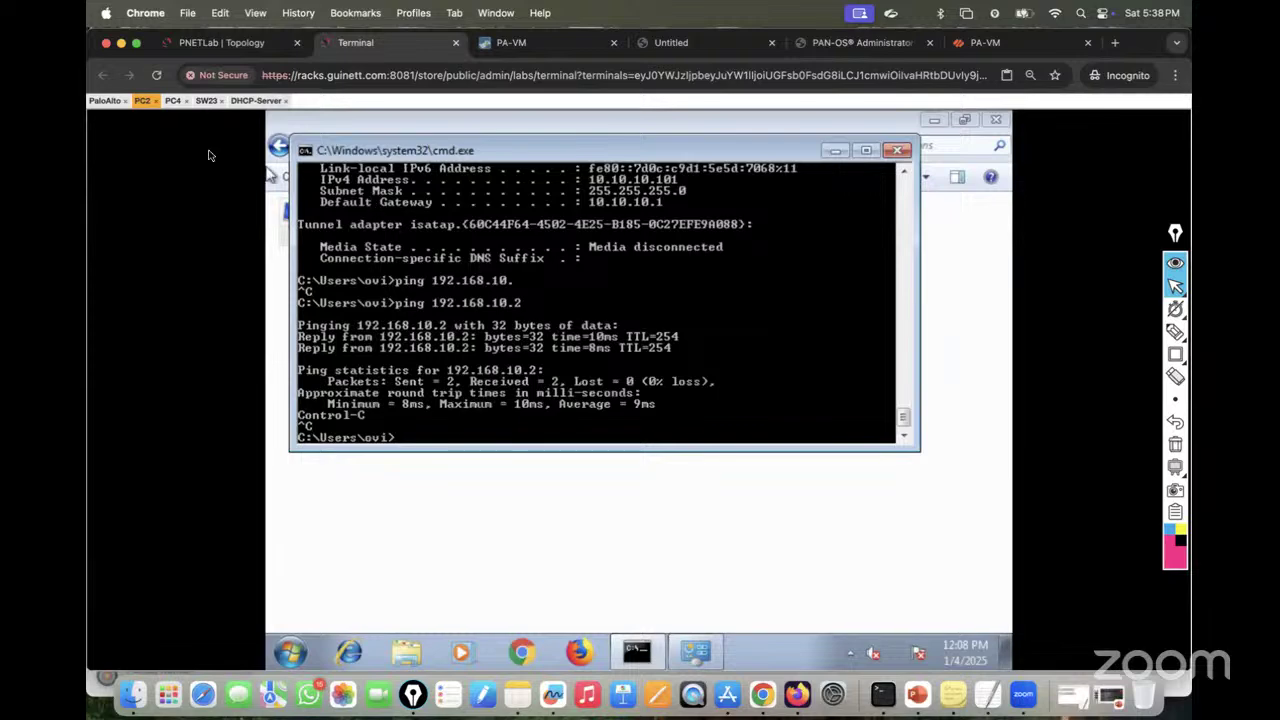
Step: Ping 192.168.10.2 from PC4 to confirm replies, then return to the DHCP-Server console
click(172, 101)
key(Up)
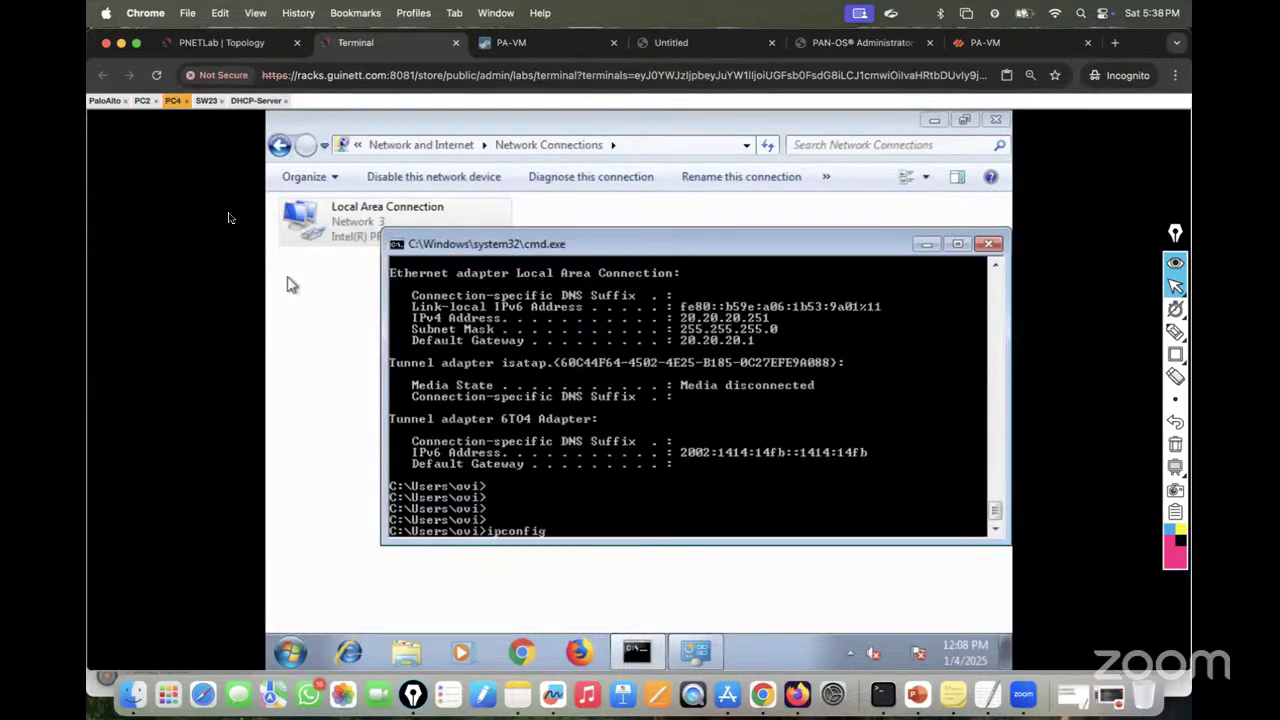
key(Up)
key(Up)
key(Down)
key(Down)
key(Up)
key(BackSpace)
key(BackSpace)
key(BackSpace)
key(BackSpace)
text(g 192.1678)
key(BackSpace)
key(BackSpace)
text(8.10.2)
key(Return)
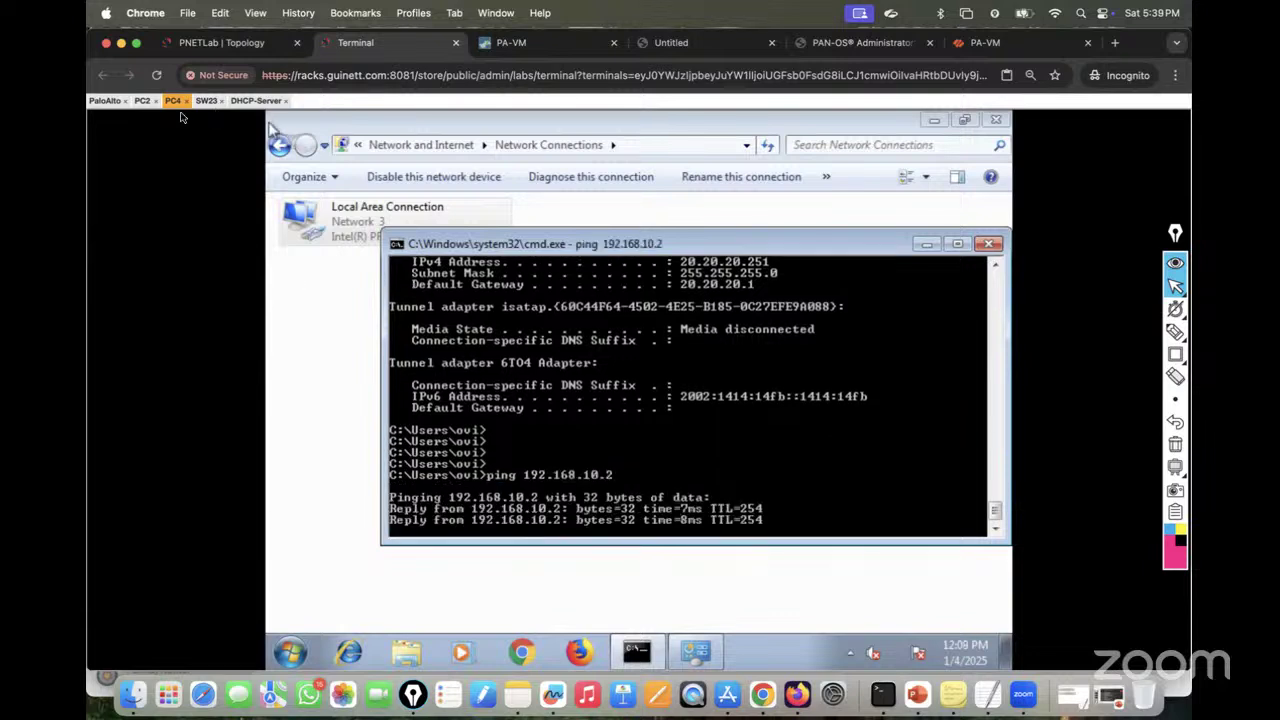
click(256, 100)
key(Return)
key(Return)
key(Return)
key(Return)
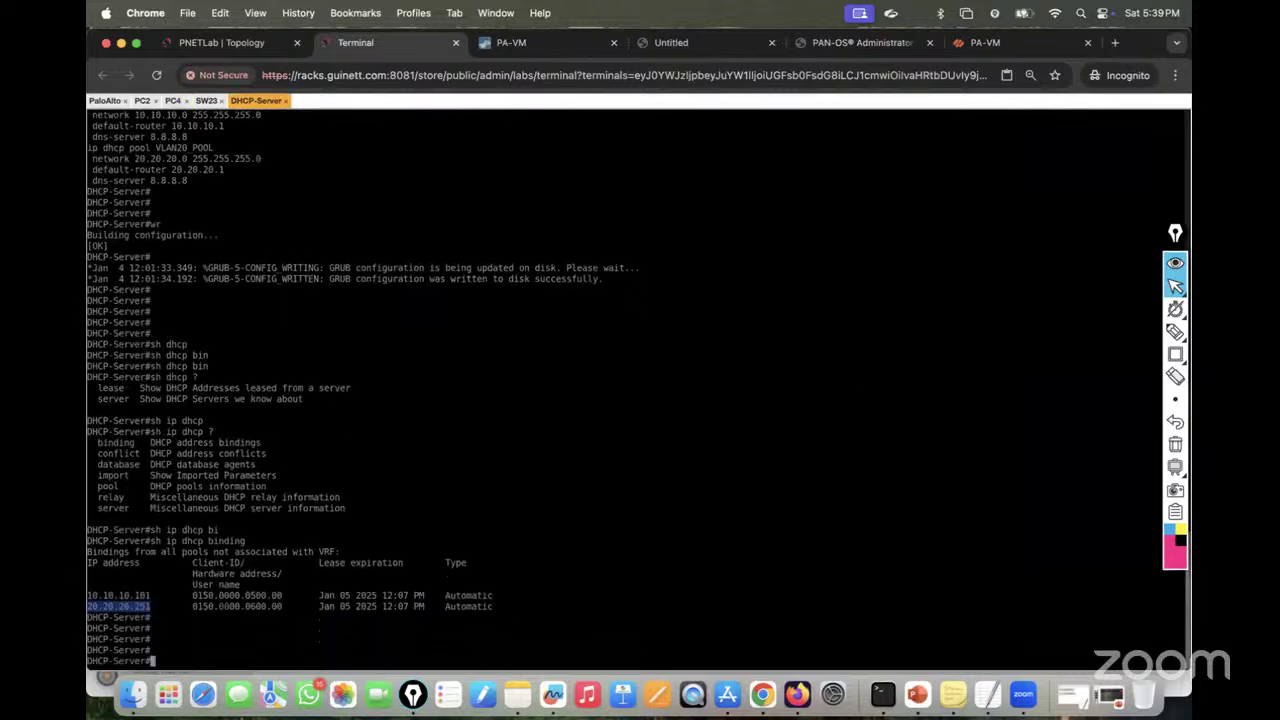
Step: List the current exclusions with 'sh run | i exc' and add excluded range 10.10.10.1–10.10.10.150
text(sh run | i exc)
key(Return)
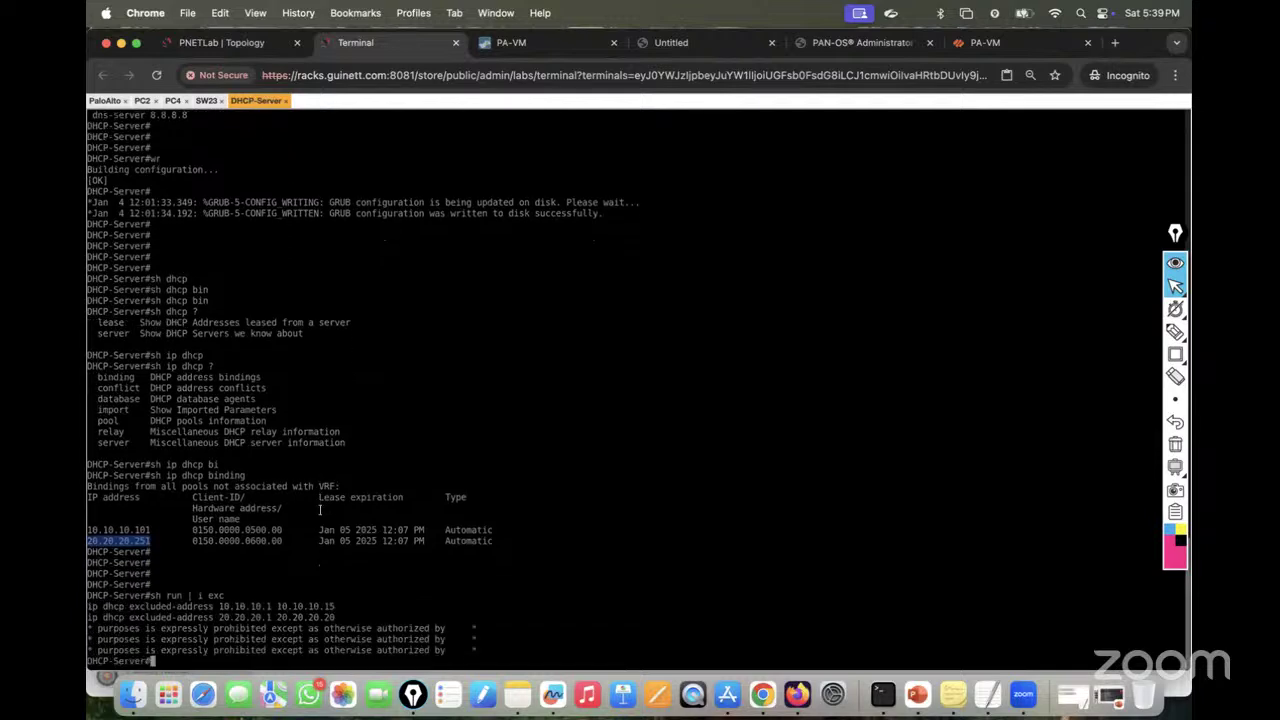
drag(90, 606, 333, 606)
key(super+c)
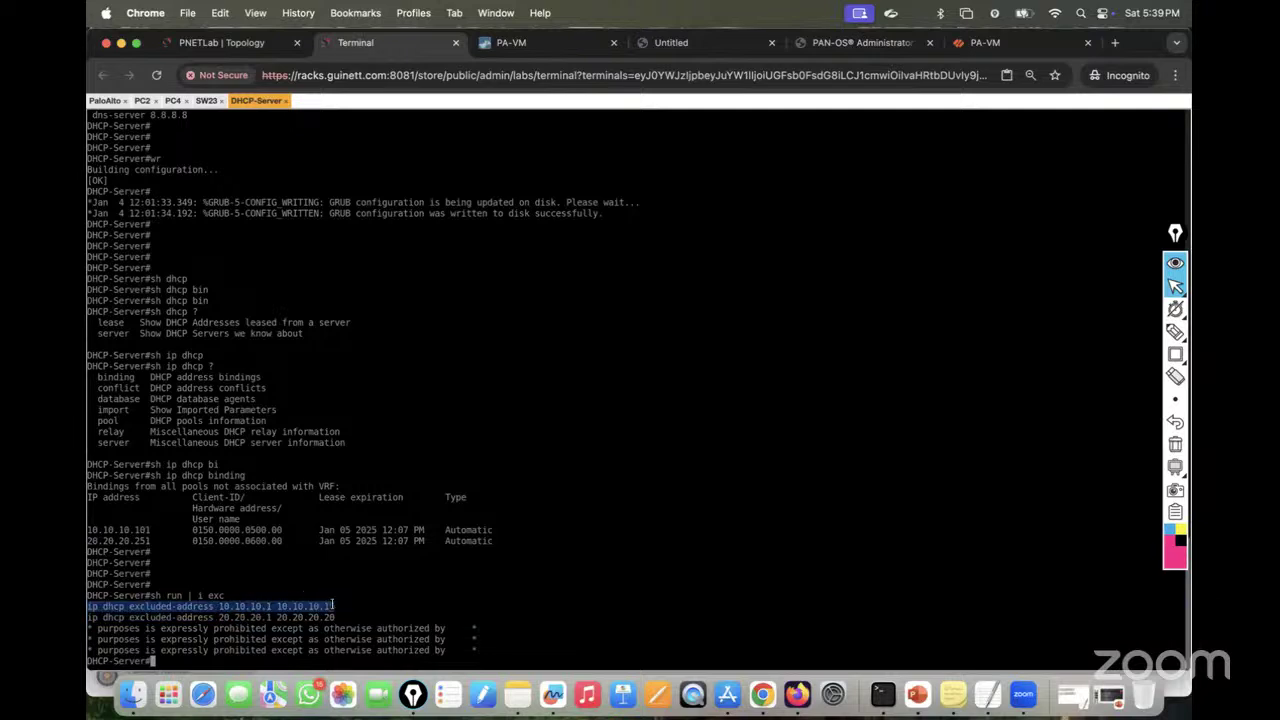
text(conf t)
key(Return)
key(super+v)
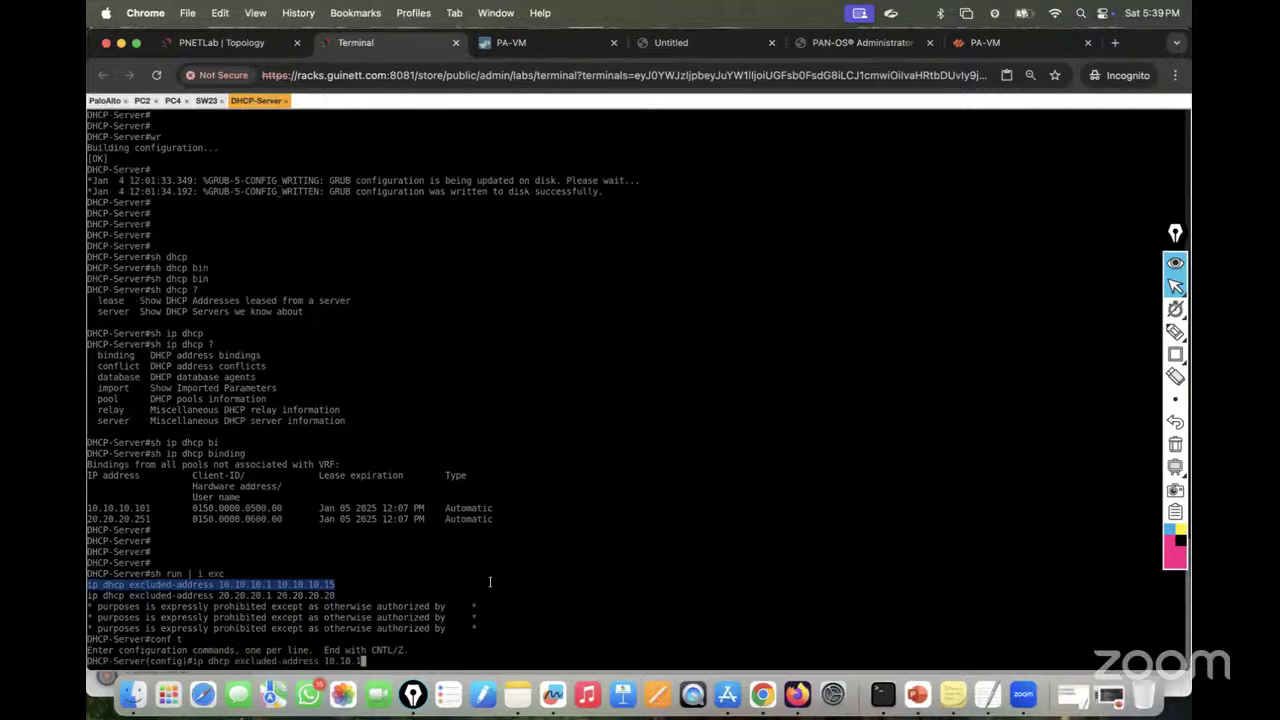
key(Left)
key(Right)
text(0)
key(Return)
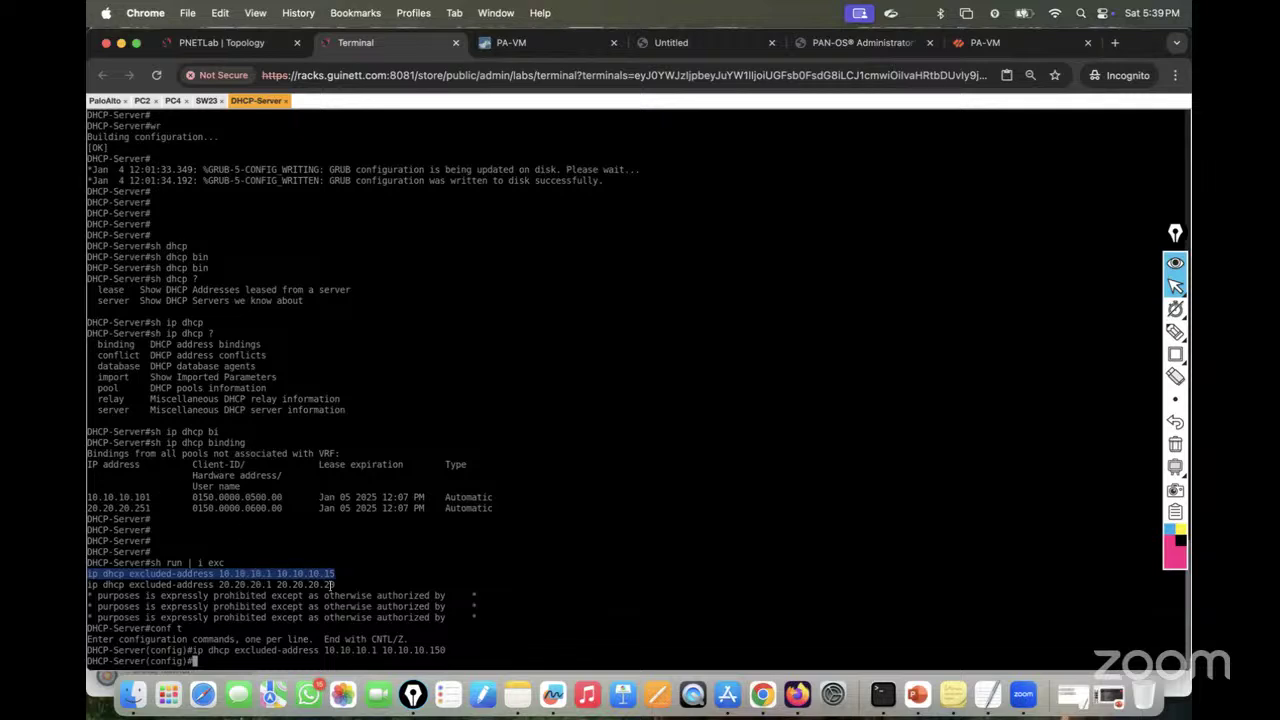
Step: Add excluded range 20.20.20.1–20.20.20.252 and return to privileged mode
drag(333, 585, 88, 585)
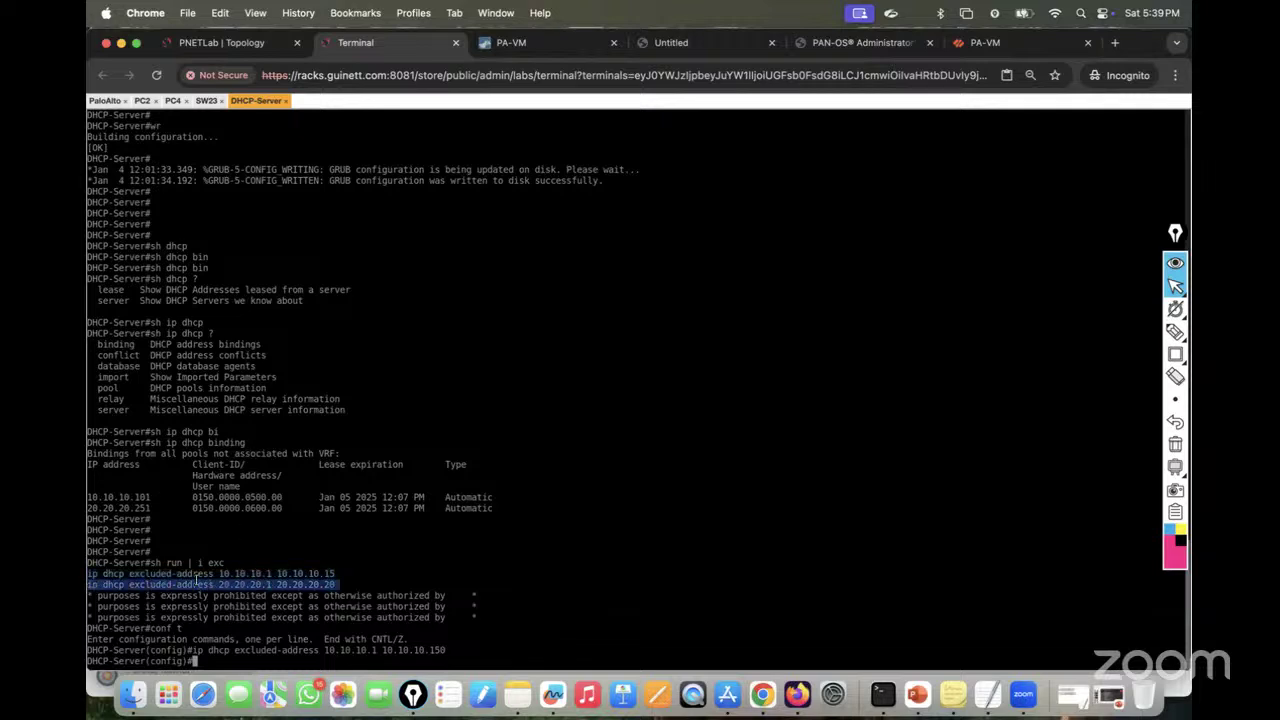
key(super+v)
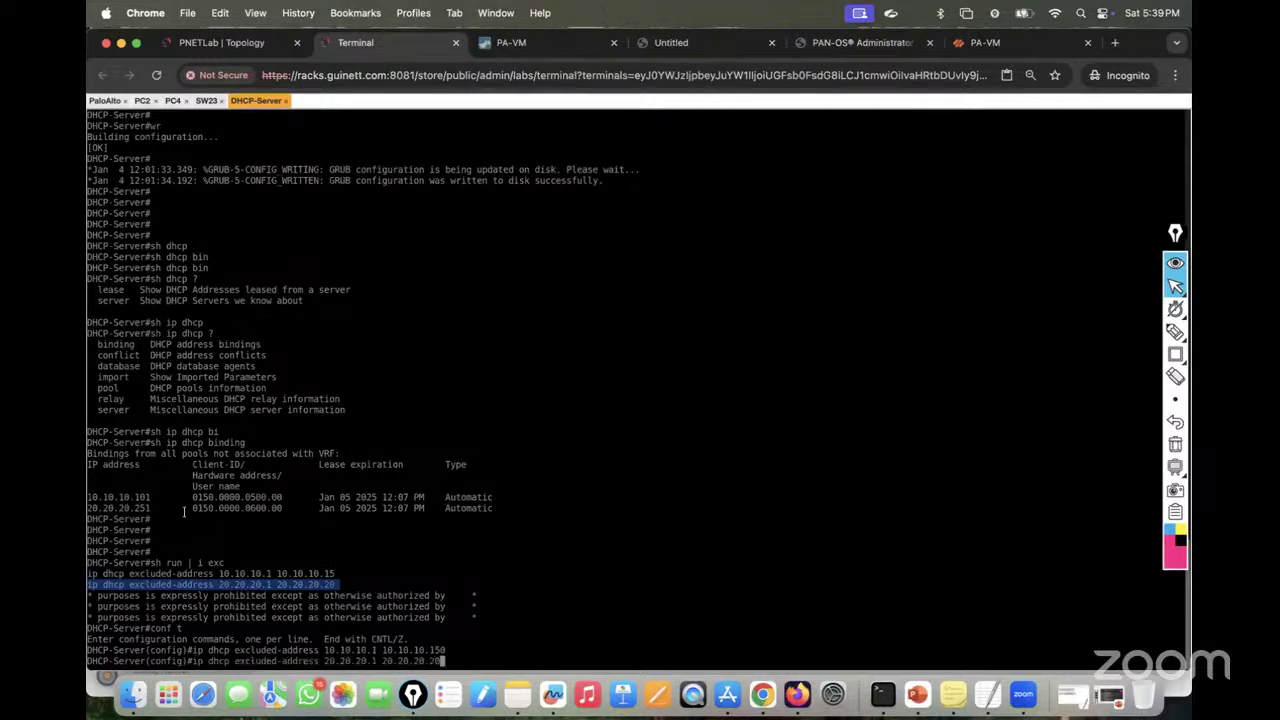
text(2)
text(66)
key(BackSpace)
key(BackSpace)
key(BackSpace)
key(BackSpace)
text(60)
key(Return)
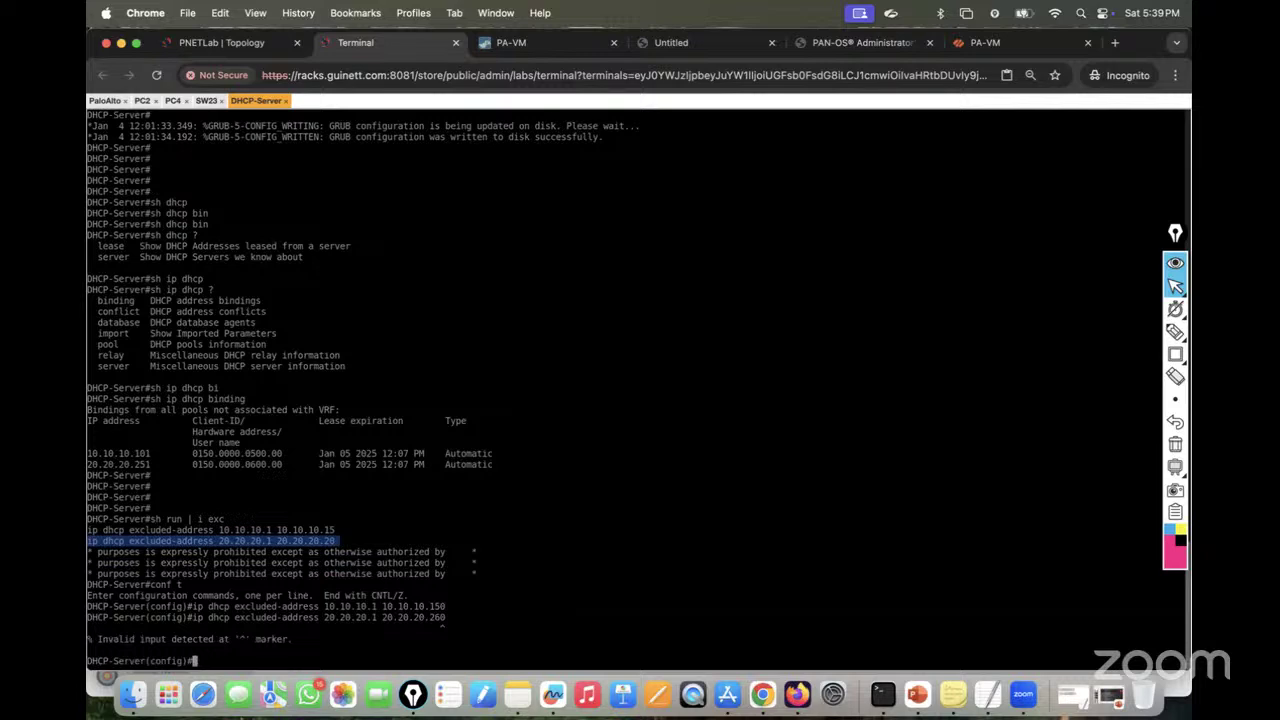
key(Up)
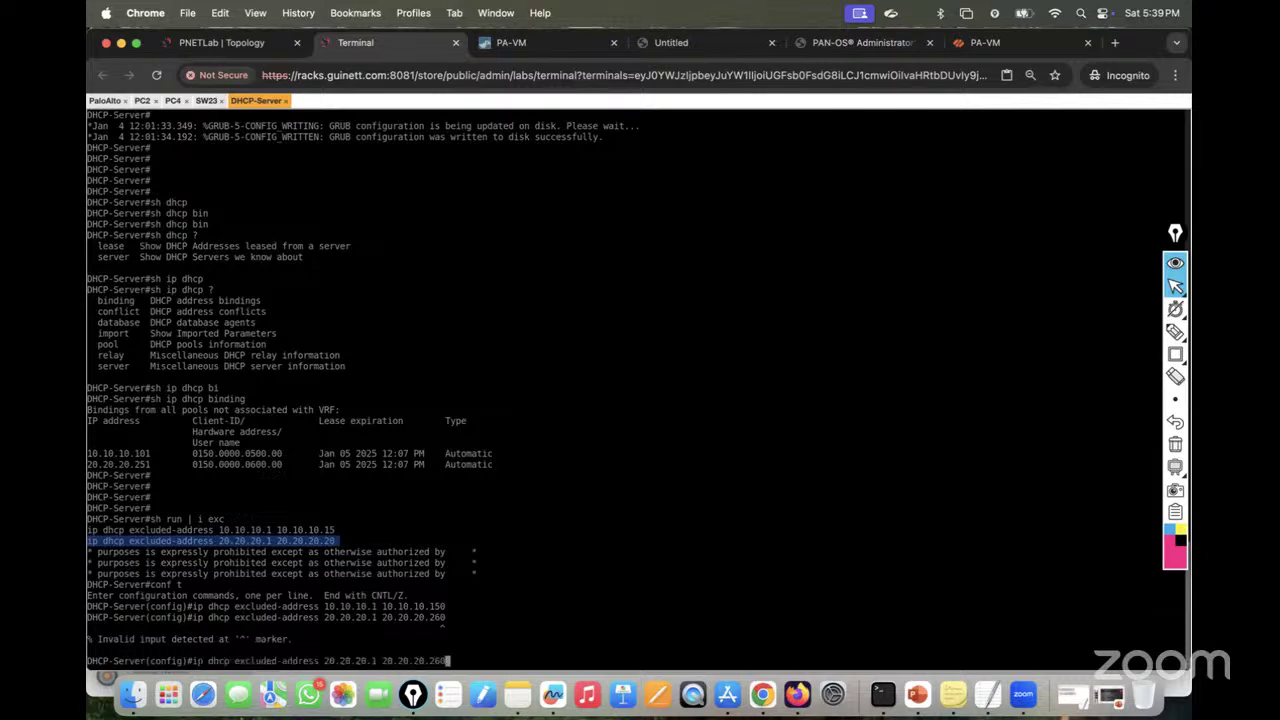
key(BackSpace)
key(BackSpace)
text(25)
key(BackSpace)
key(BackSpace)
text(52)
key(Return)
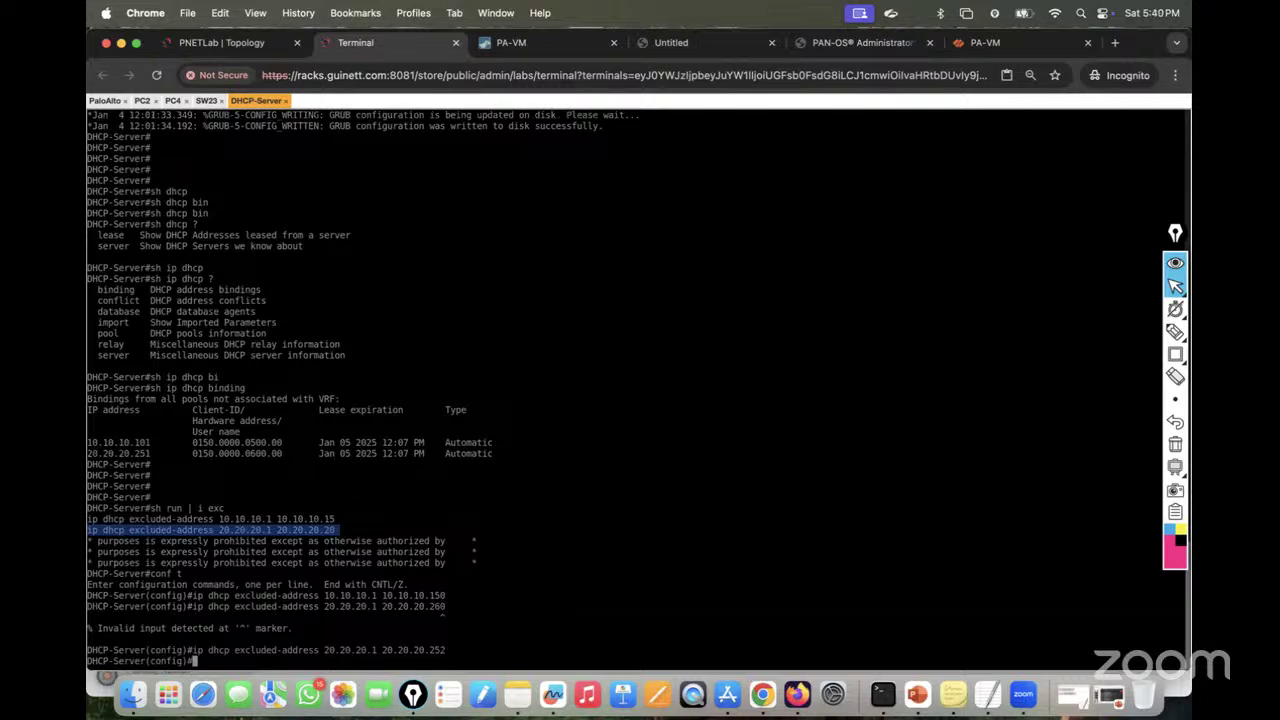
key(ctrl+z)
key(Return)
key(Return)
key(Up)
key(Up)
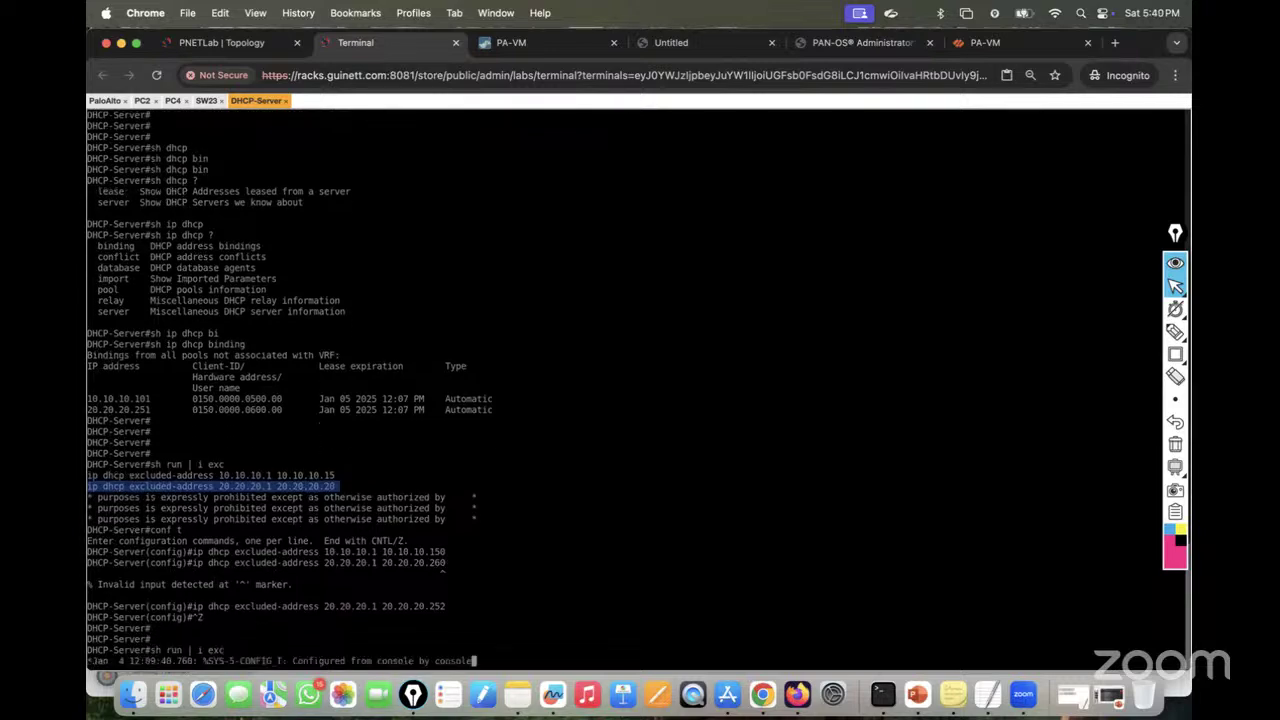
Step: Delete the old exclusions 10.10.10.1–10.10.10.15 and 20.20.20.1–20.20.20.20 with 'no' commands
key(Return)
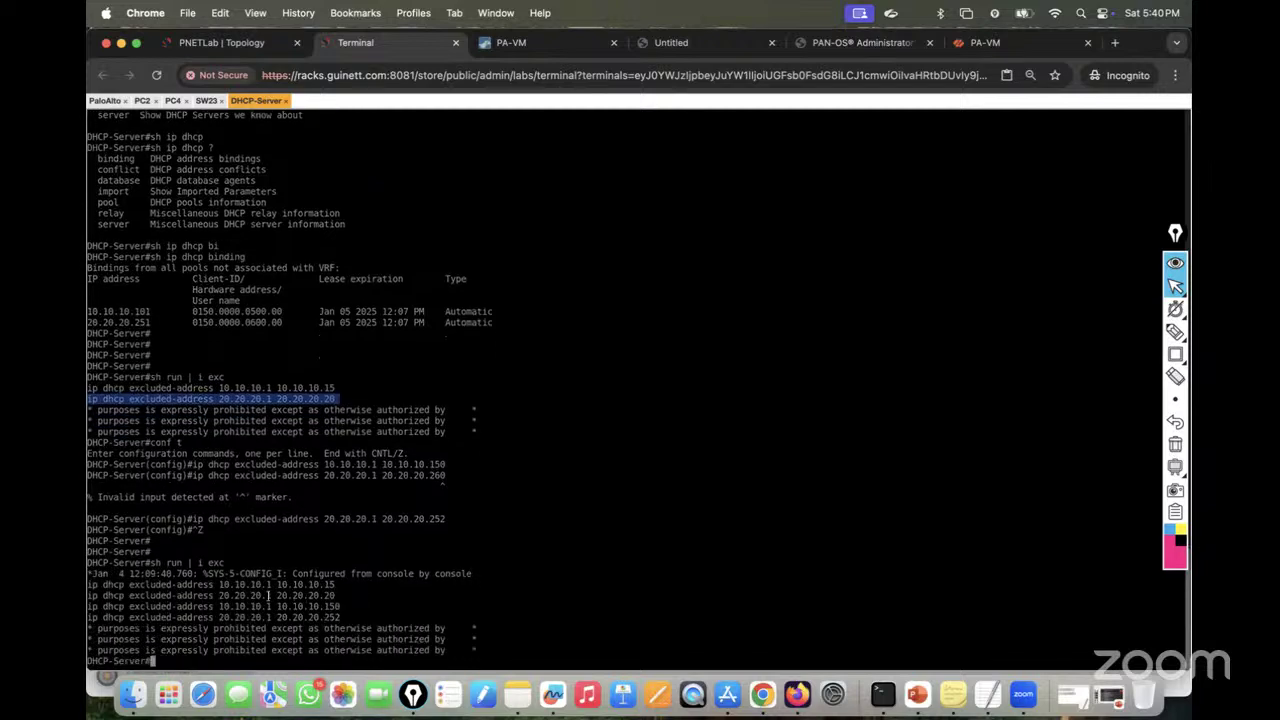
text(conf t)
key(Return)
text(no)
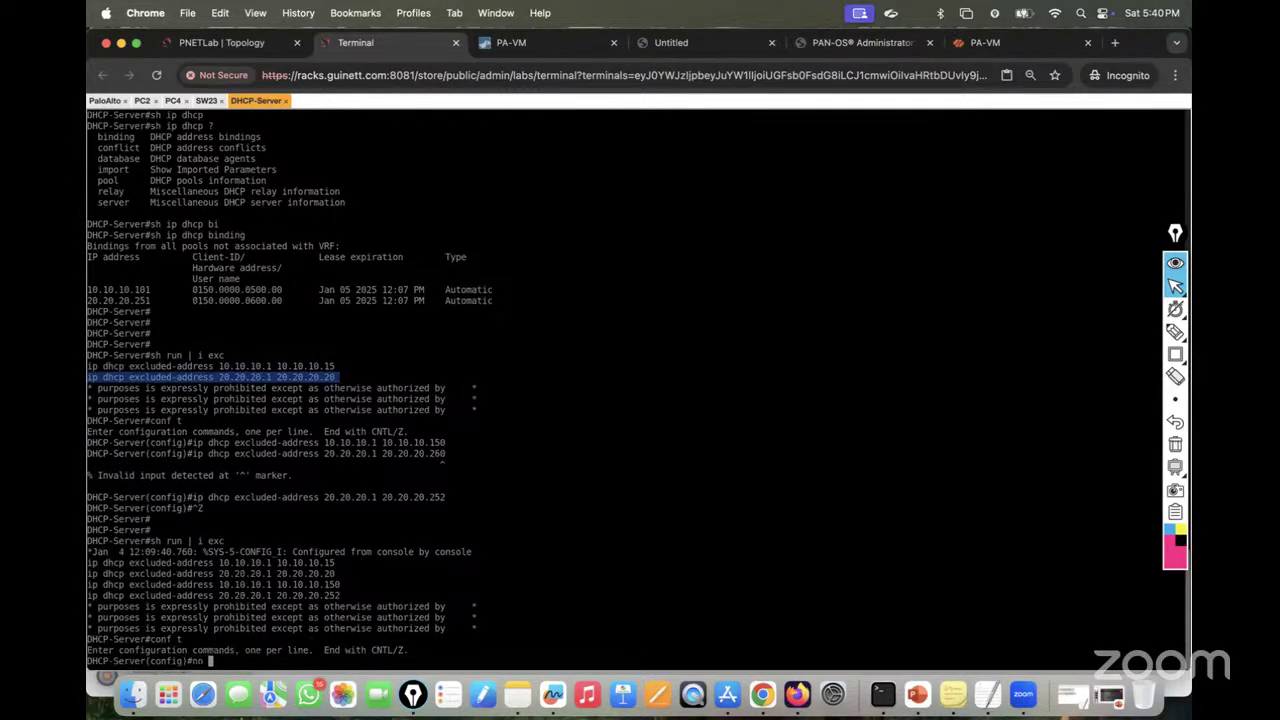
drag(90, 566, 367, 553)
key(super+v)
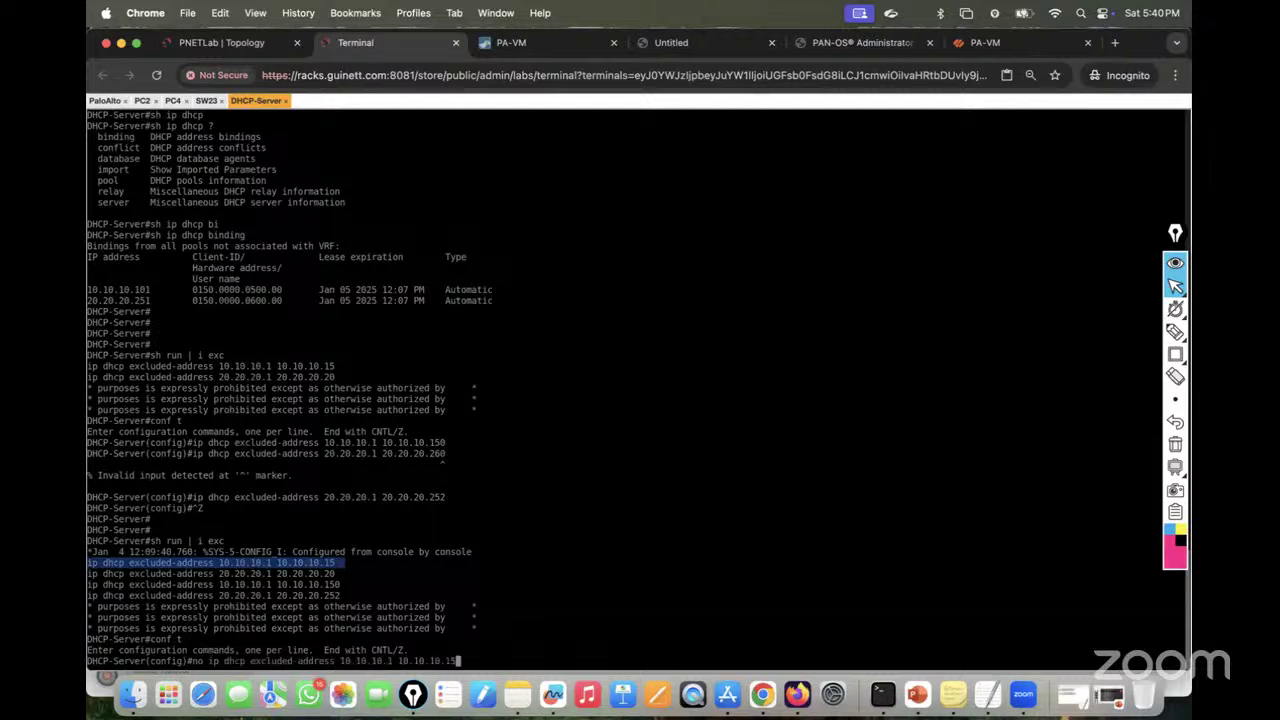
key(Return)
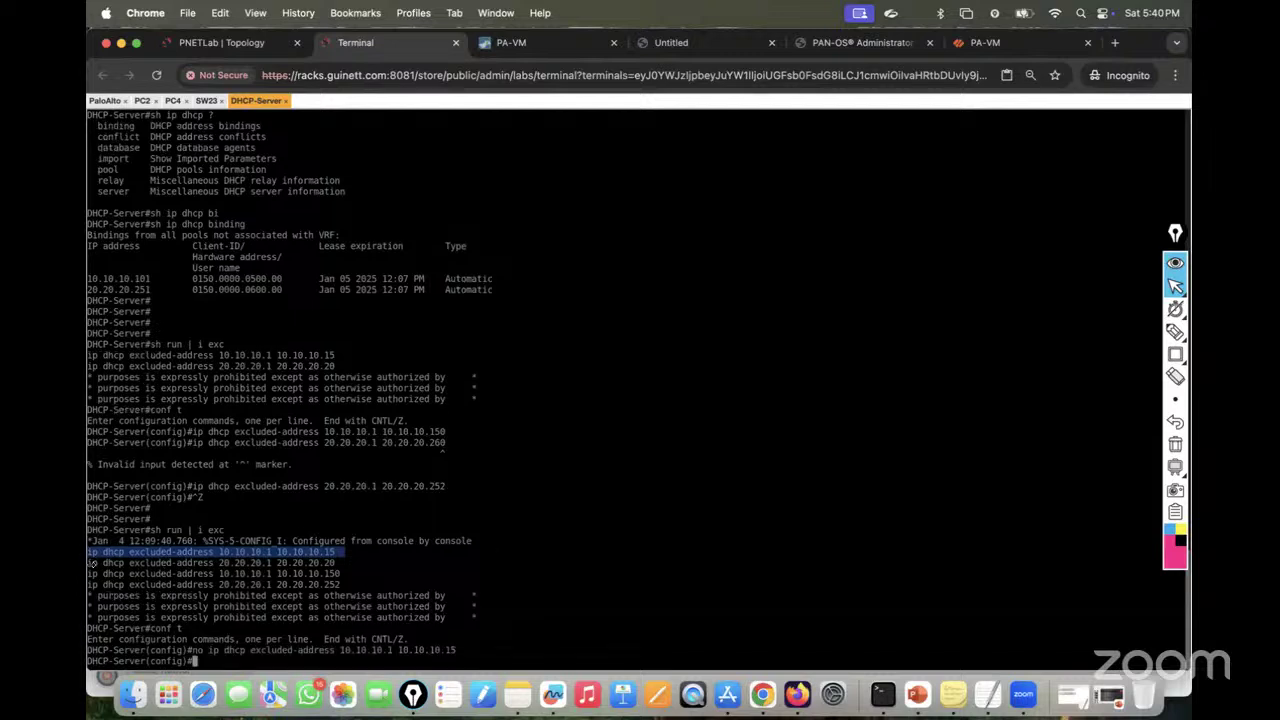
drag(90, 563, 343, 562)
key(super+c)
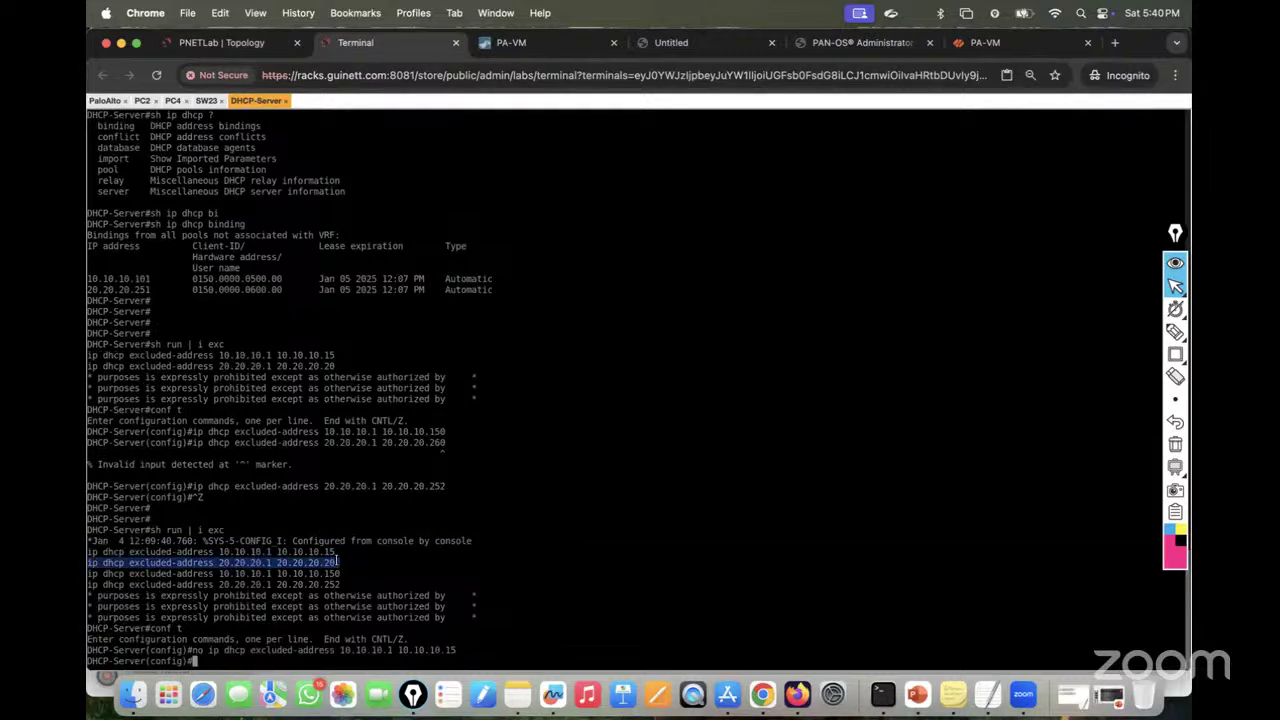
text(no)
key(super+v)
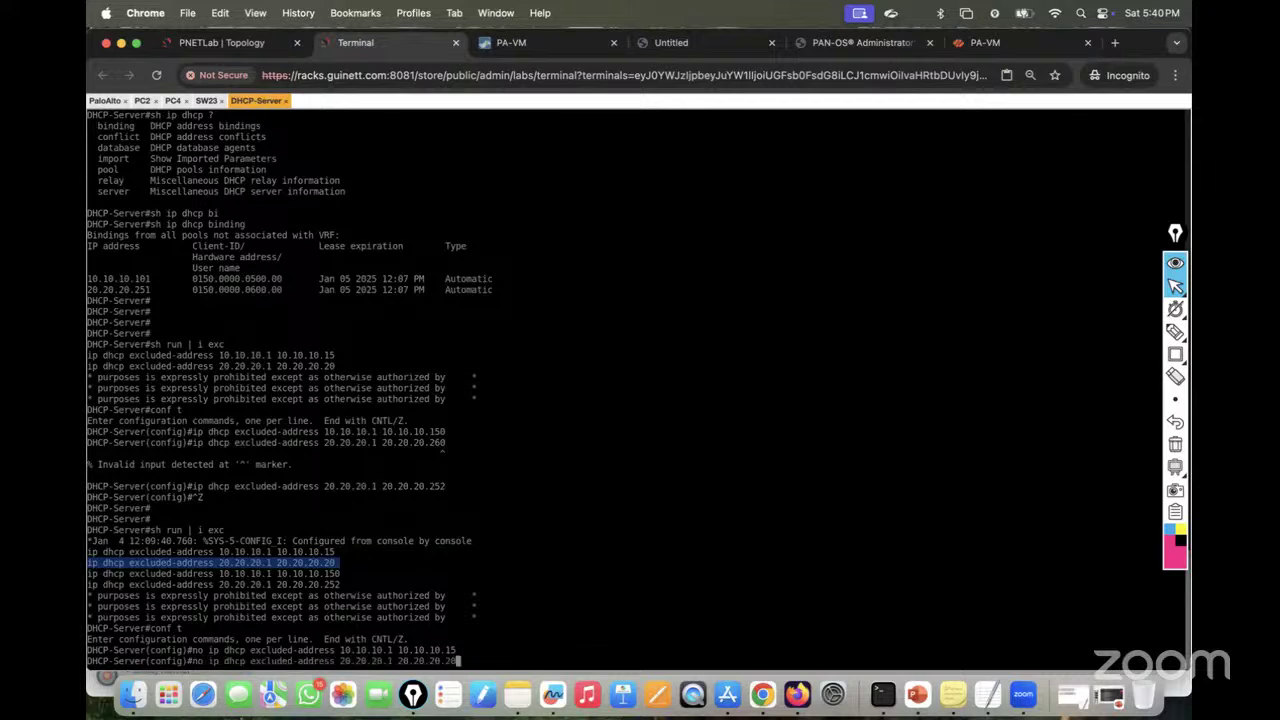
key(Return)
key(Return)
key(Return)
key(Return)
Step: Save the server configuration with 'wr' and verify only the new exclusion ranges remain
key(ctrl+z)
text(conf t)
key(Up)
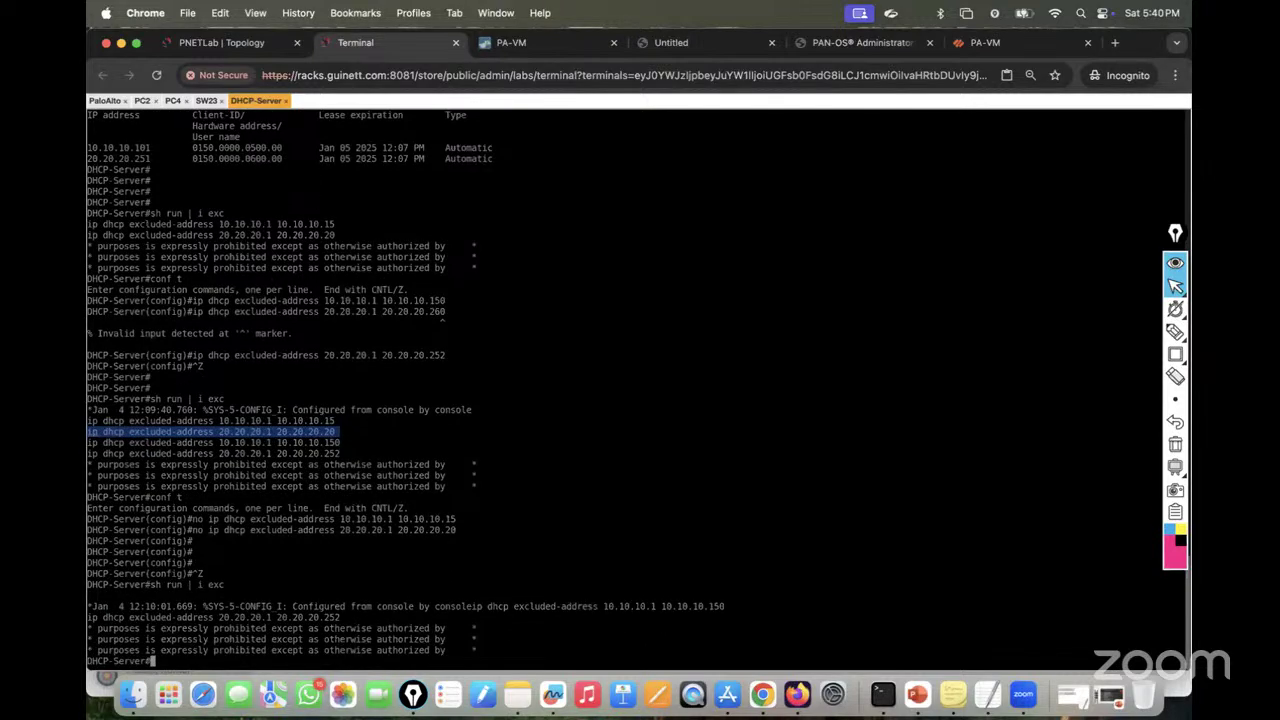
key(Return)
key(Return)
text(wr)
key(Return)
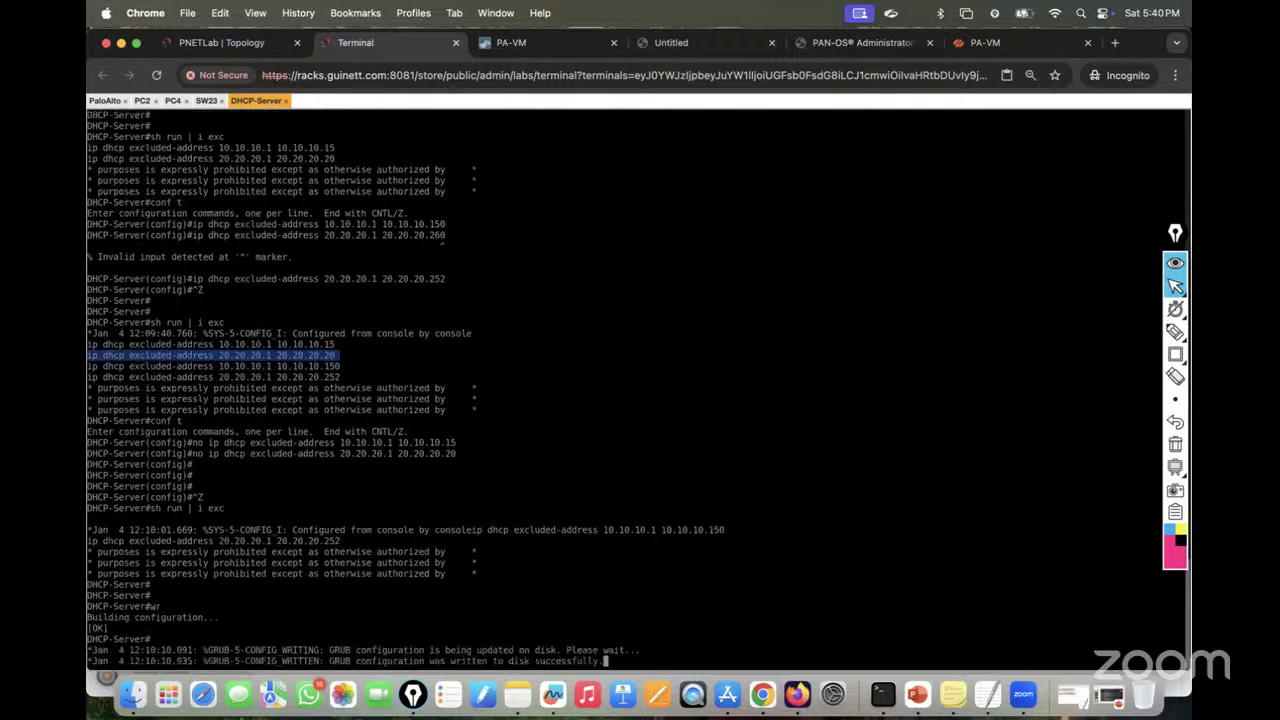
key(Return)
key(Return)
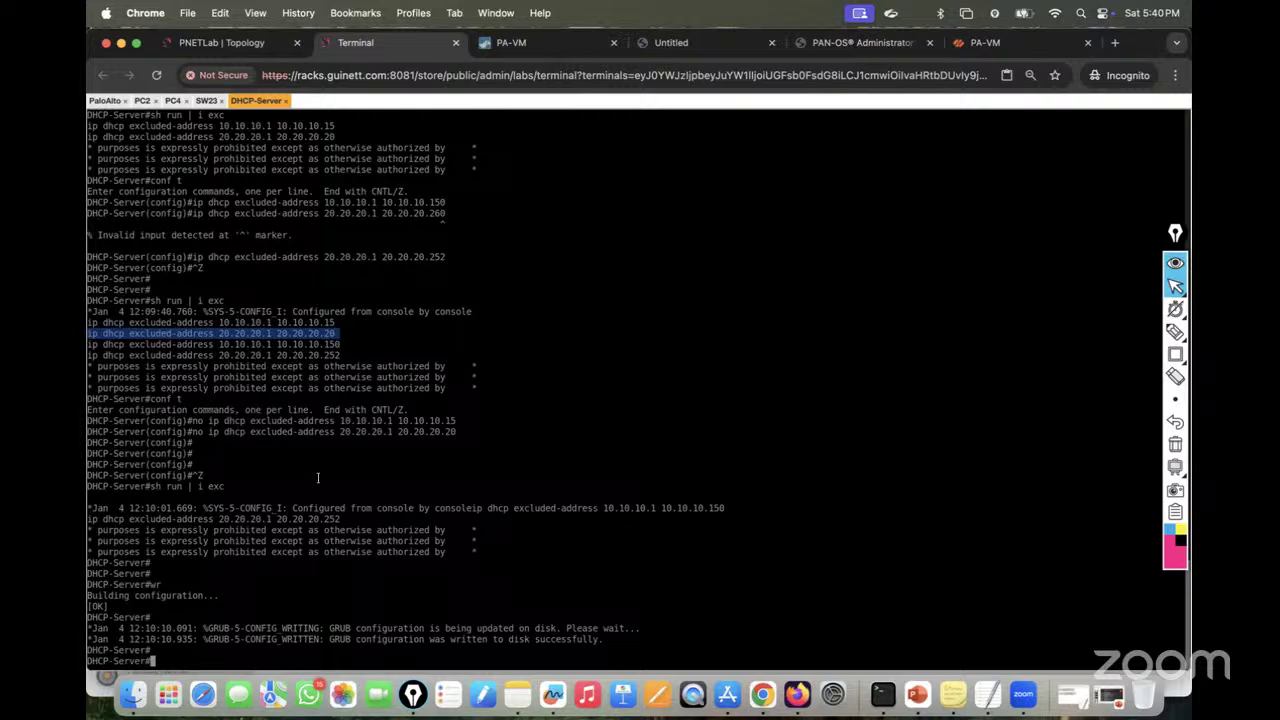
text(sh run | i exc)
key(Return)
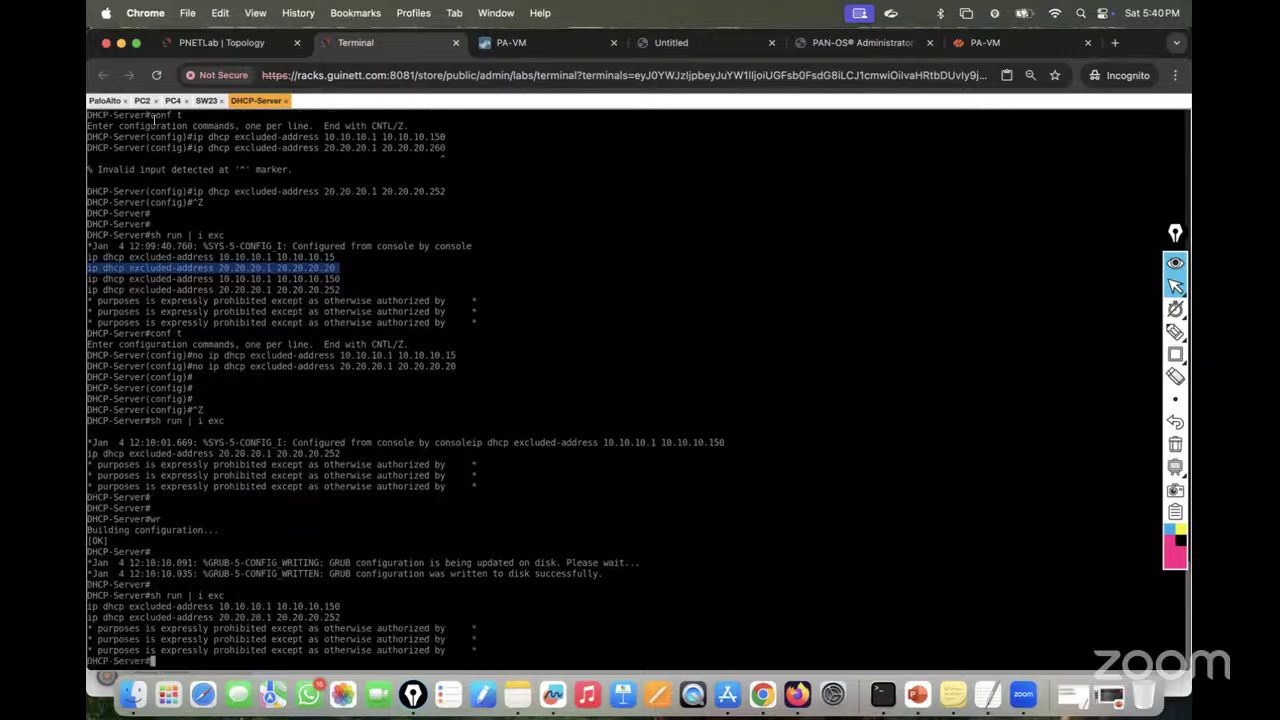
click(142, 100)
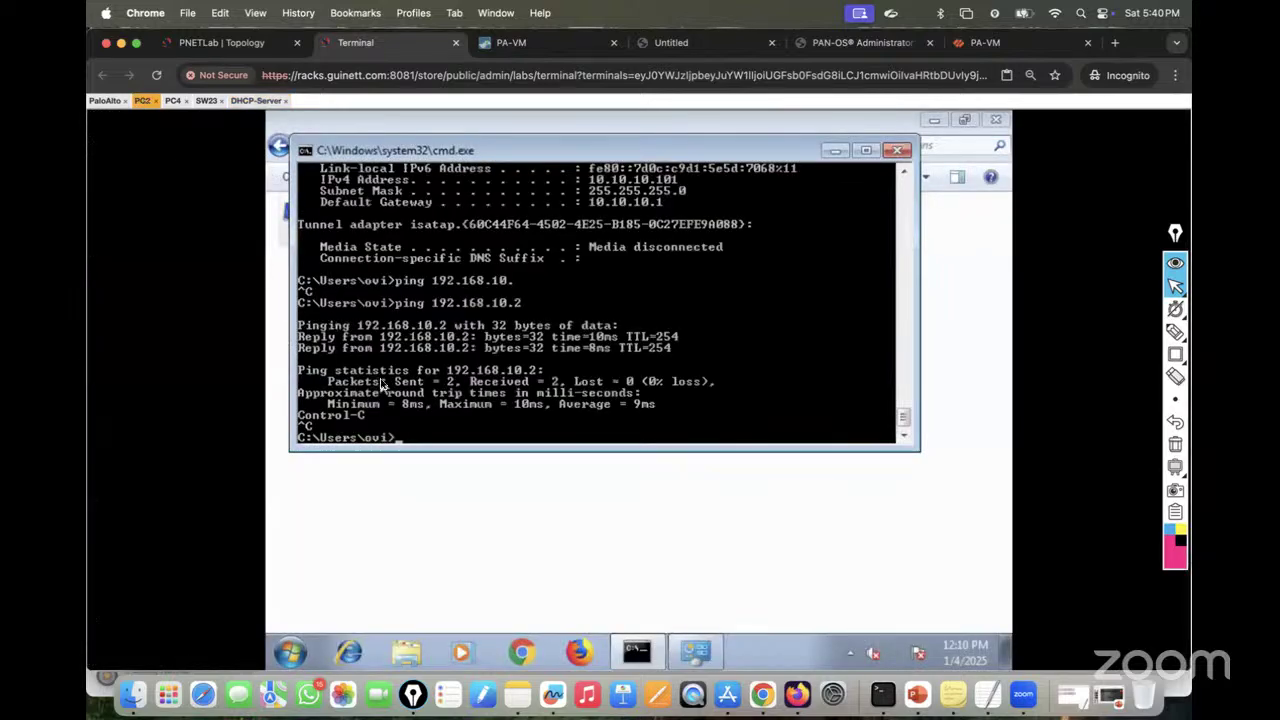
Step: Release the DHCP addresses on PC2 and PC4 with 'ipconfig /release'
text(ipconfig /release)
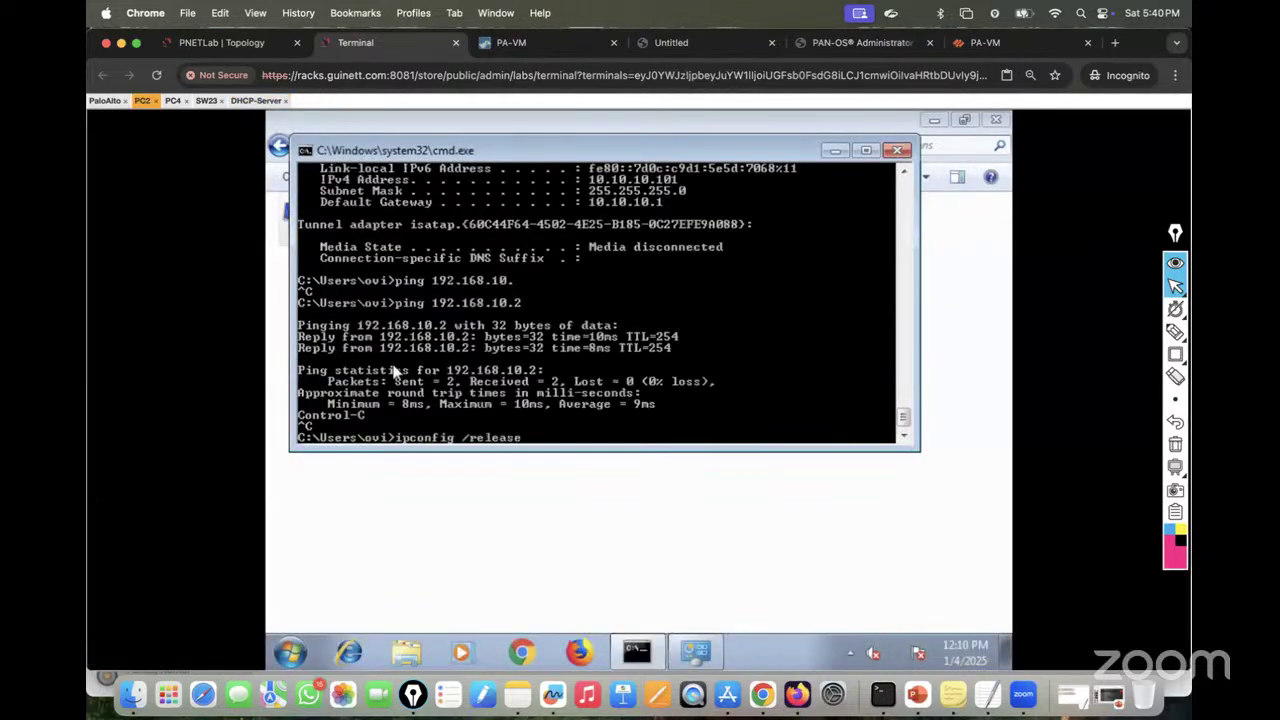
key(Return)
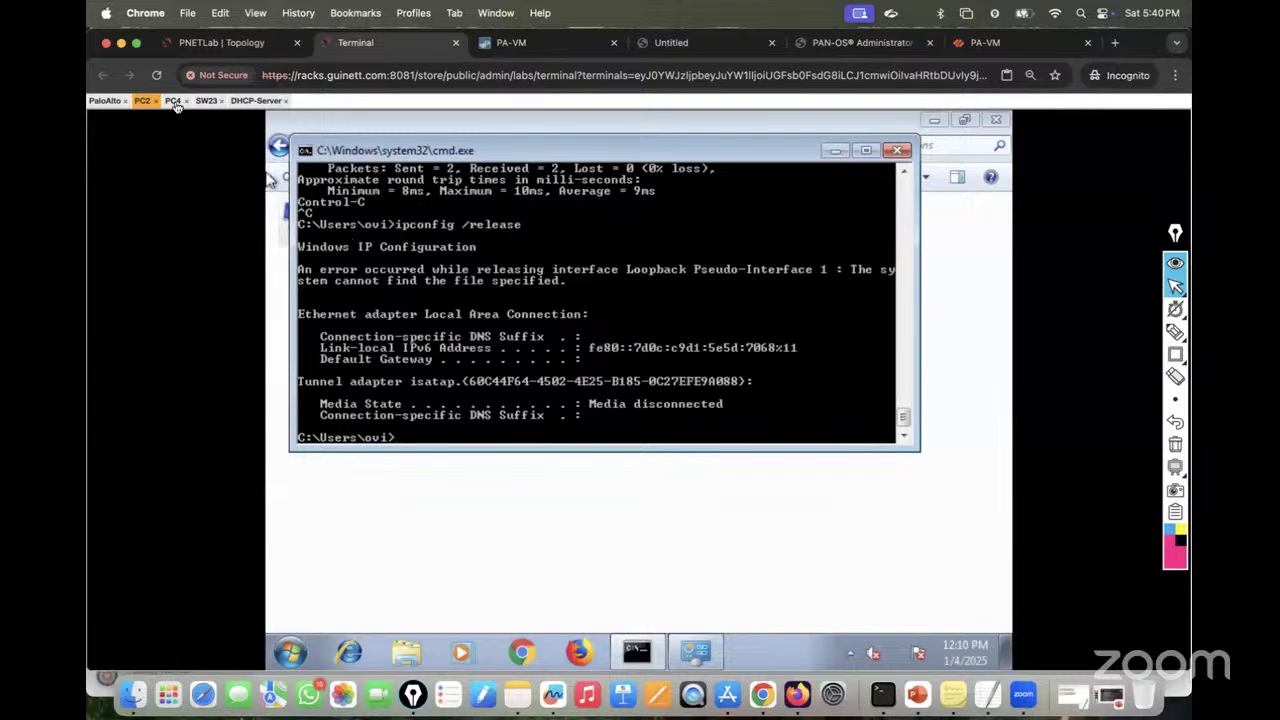
click(172, 100)
text(ipconfig /renew)
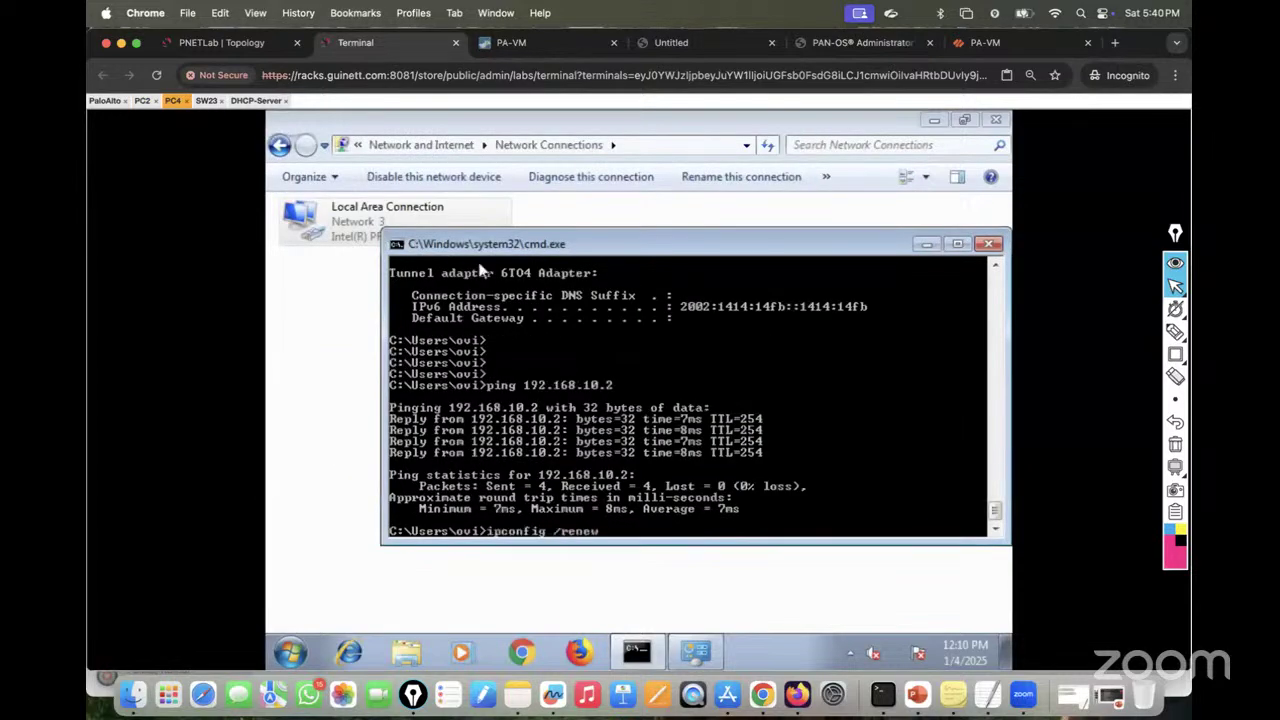
key(BackSpace)
key(BackSpace)
key(BackSpace)
text(lease)
key(Return)
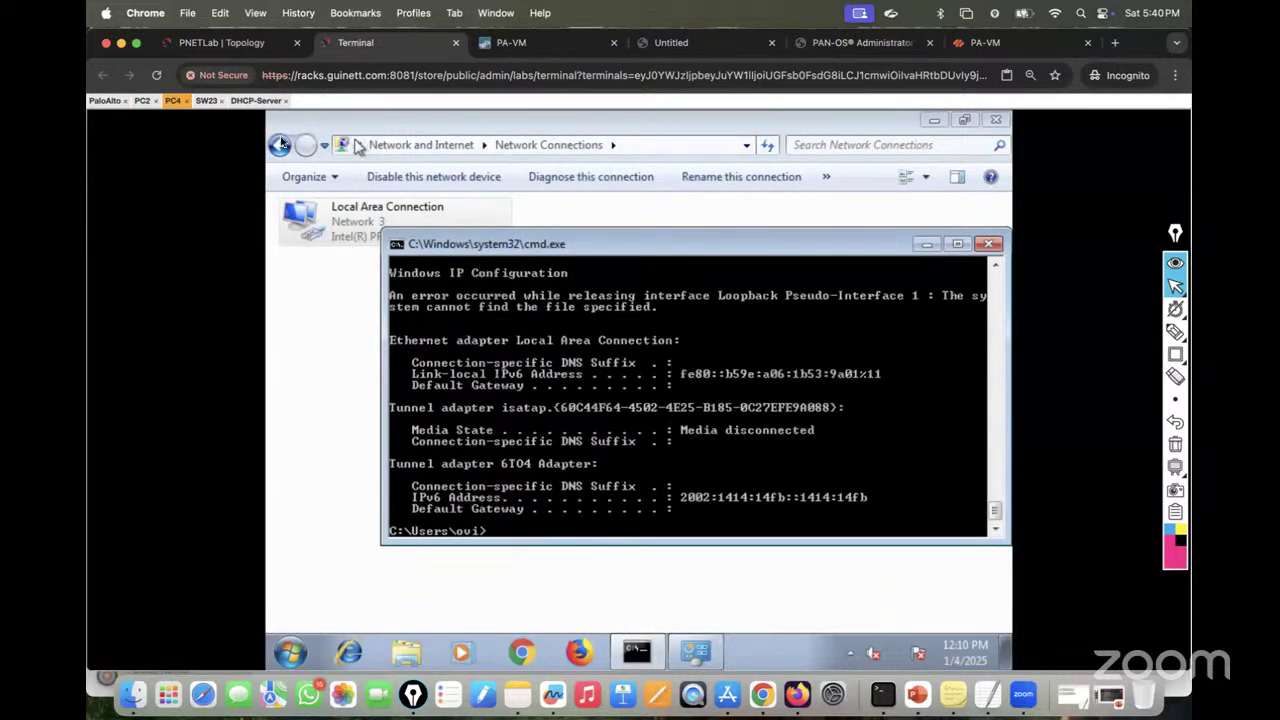
Step: Renew PC2 and PC4, confirming they receive 10.10.10.151 and 20.20.20.253
click(143, 100)
text(ipconfig /renew)
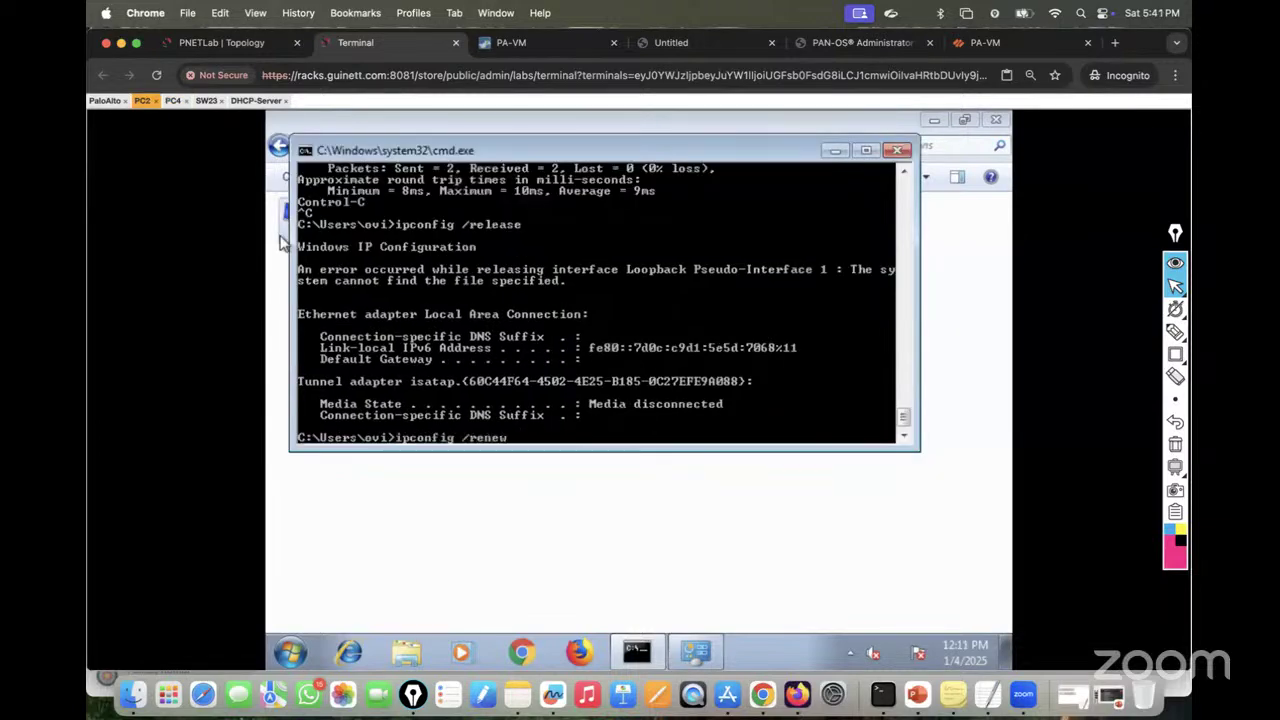
key(Return)
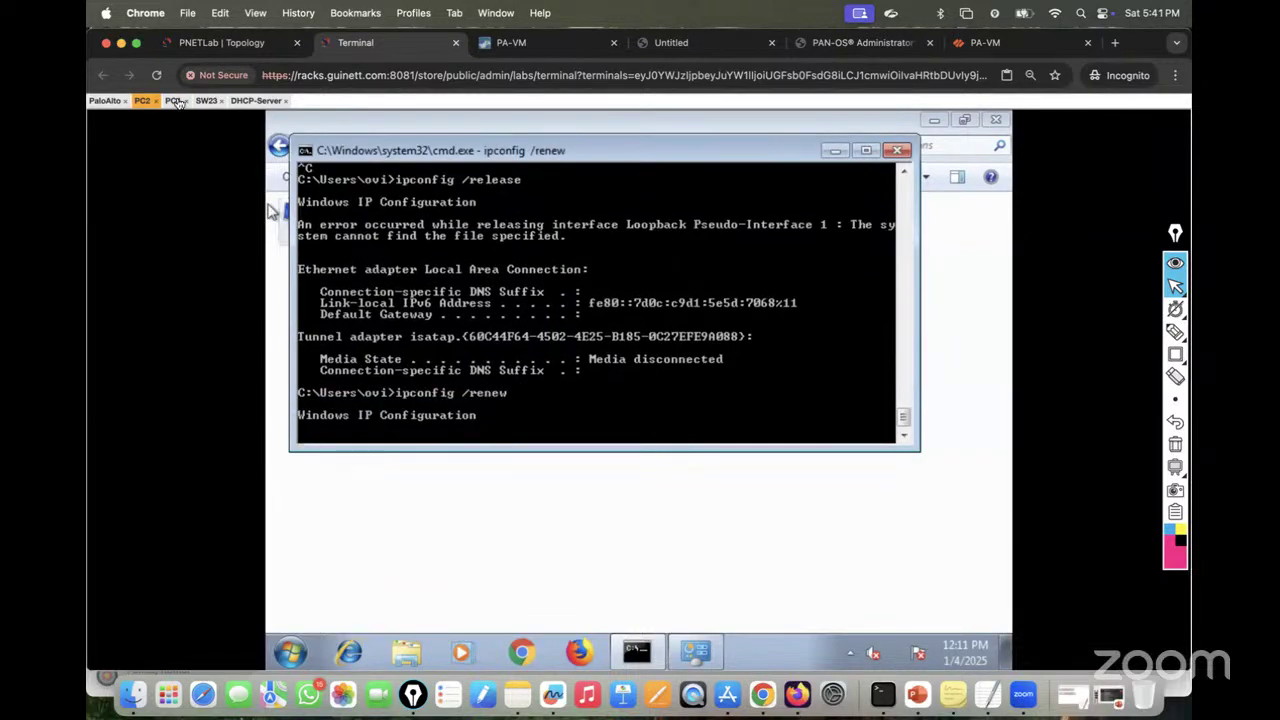
click(176, 101)
key(Up)
key(Up)
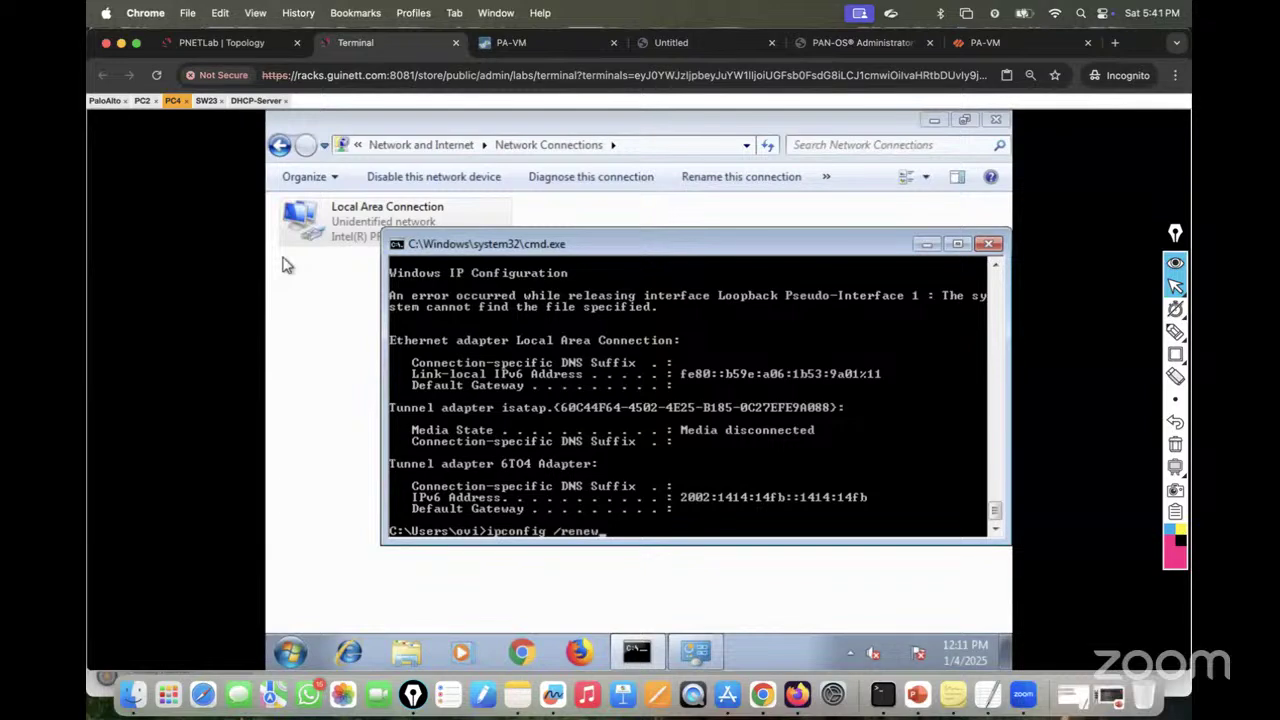
key(Return)
click(143, 100)
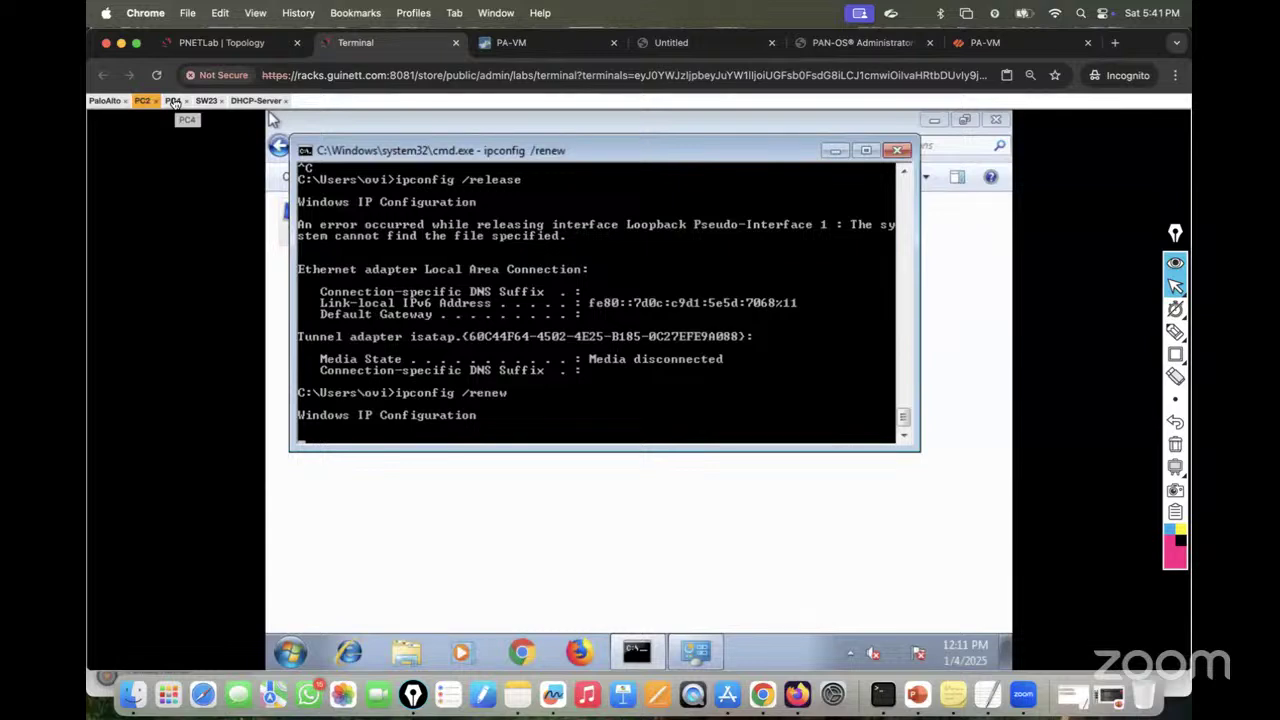
click(173, 100)
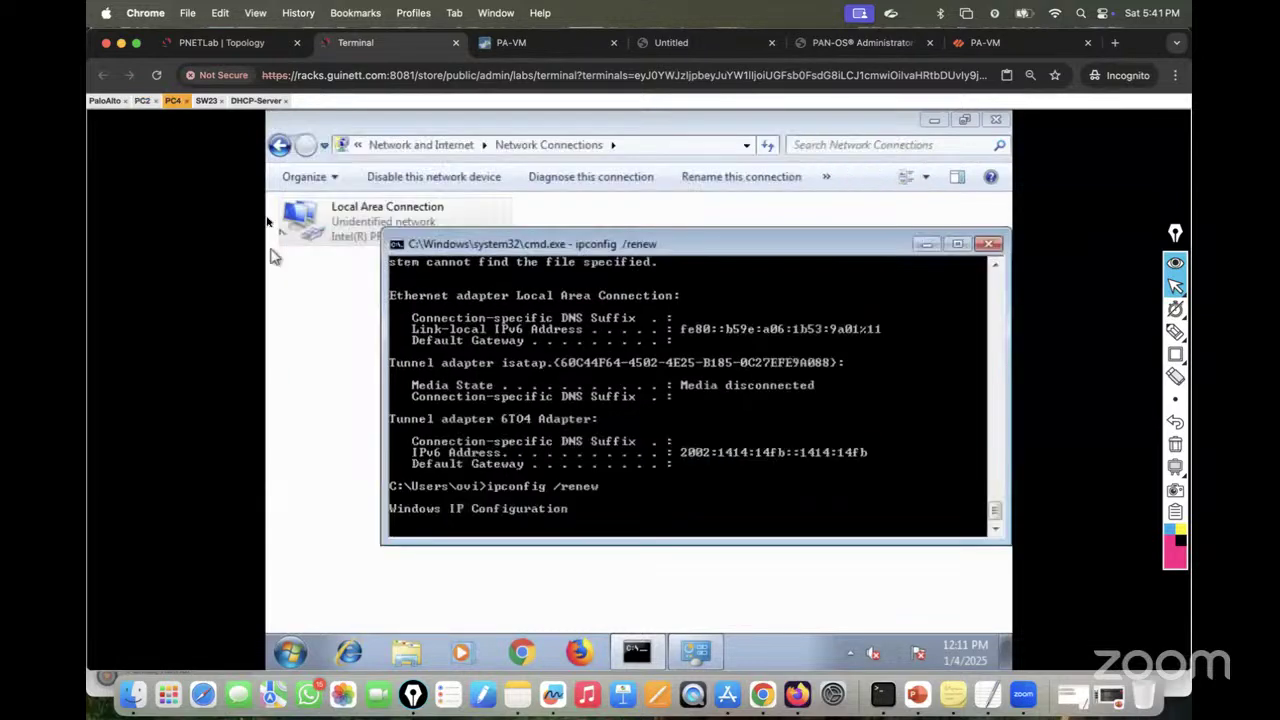
click(142, 100)
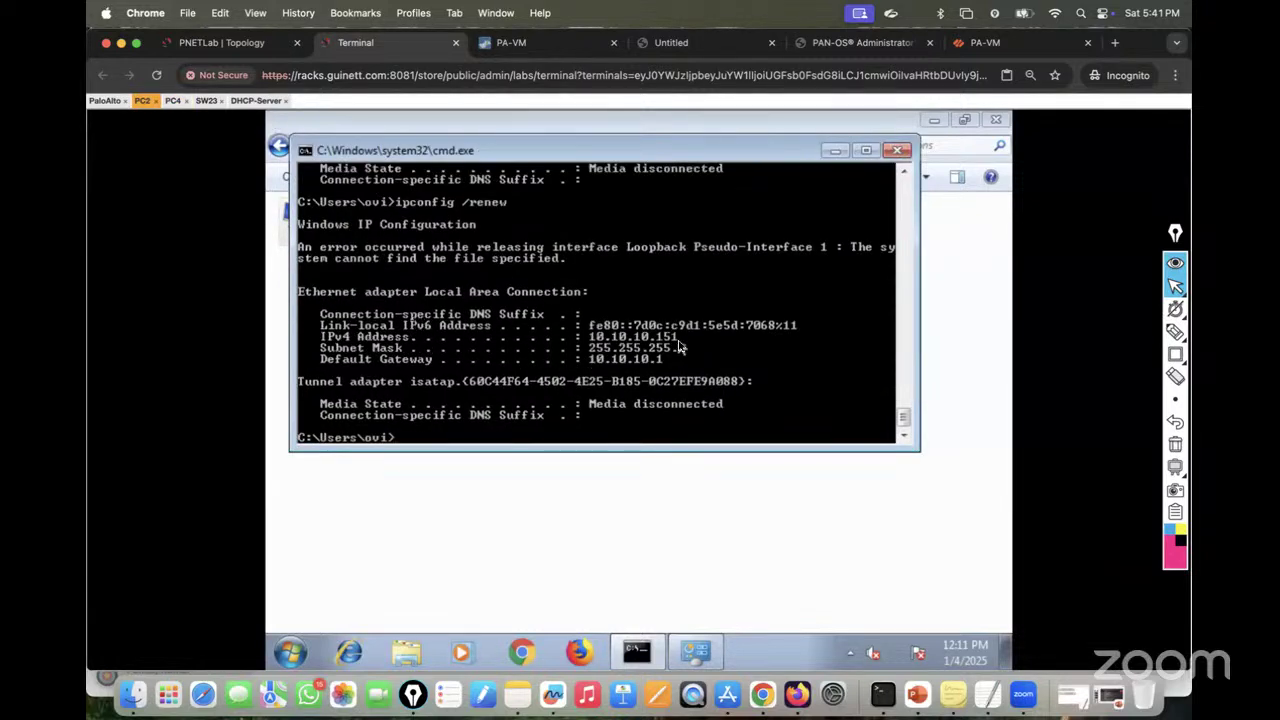
click(173, 101)
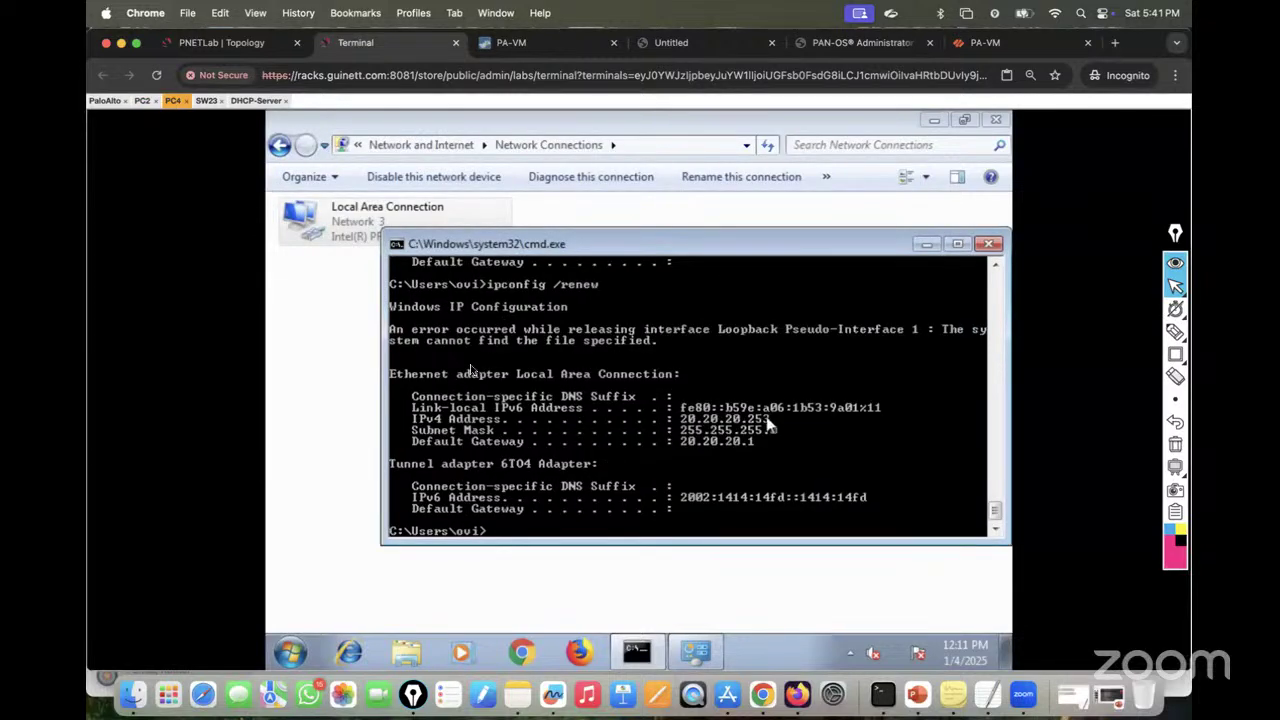
Step: Show the server's DHCP bindings listing 10.10.10.151 and 20.20.20.253, then switch to the PowerPoint training deck
click(252, 102)
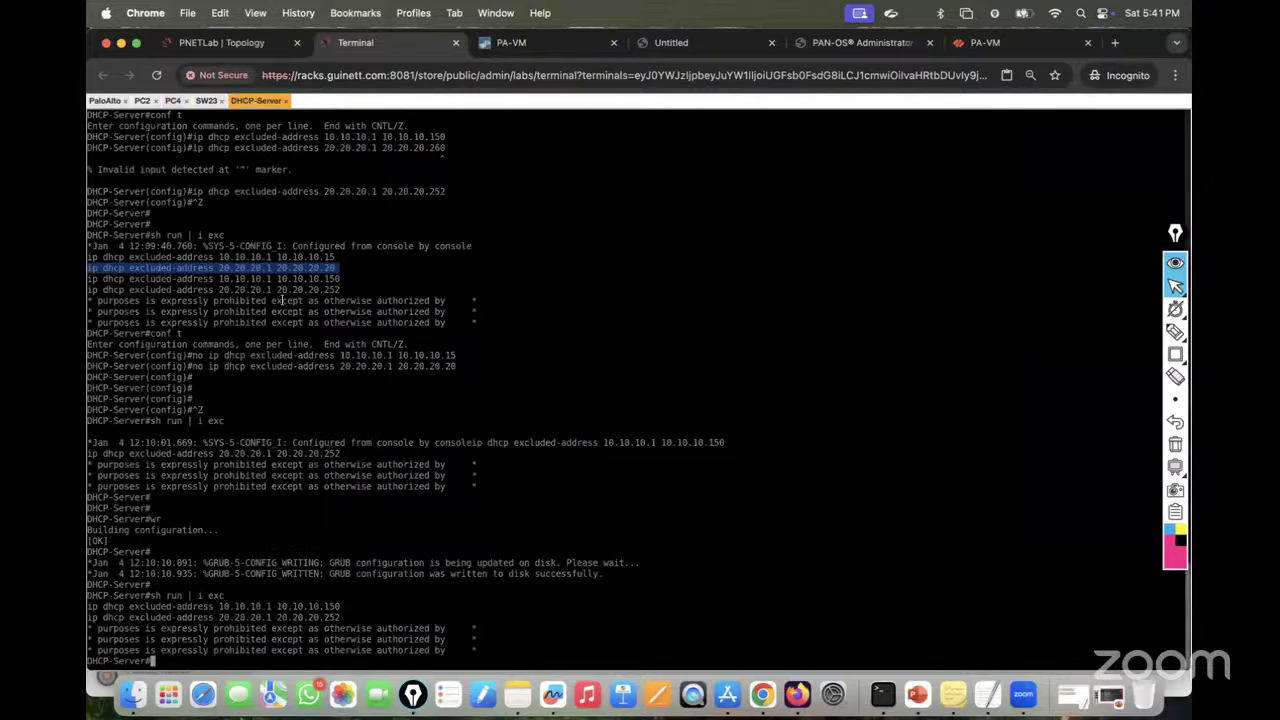
text(conf t)
key(BackSpace)
key(BackSpace)
key(BackSpace)
key(BackSpace)
key(BackSpace)
key(BackSpace)
text(sh ip dhcp binding)
key(Return)
key(Return)
key(Return)
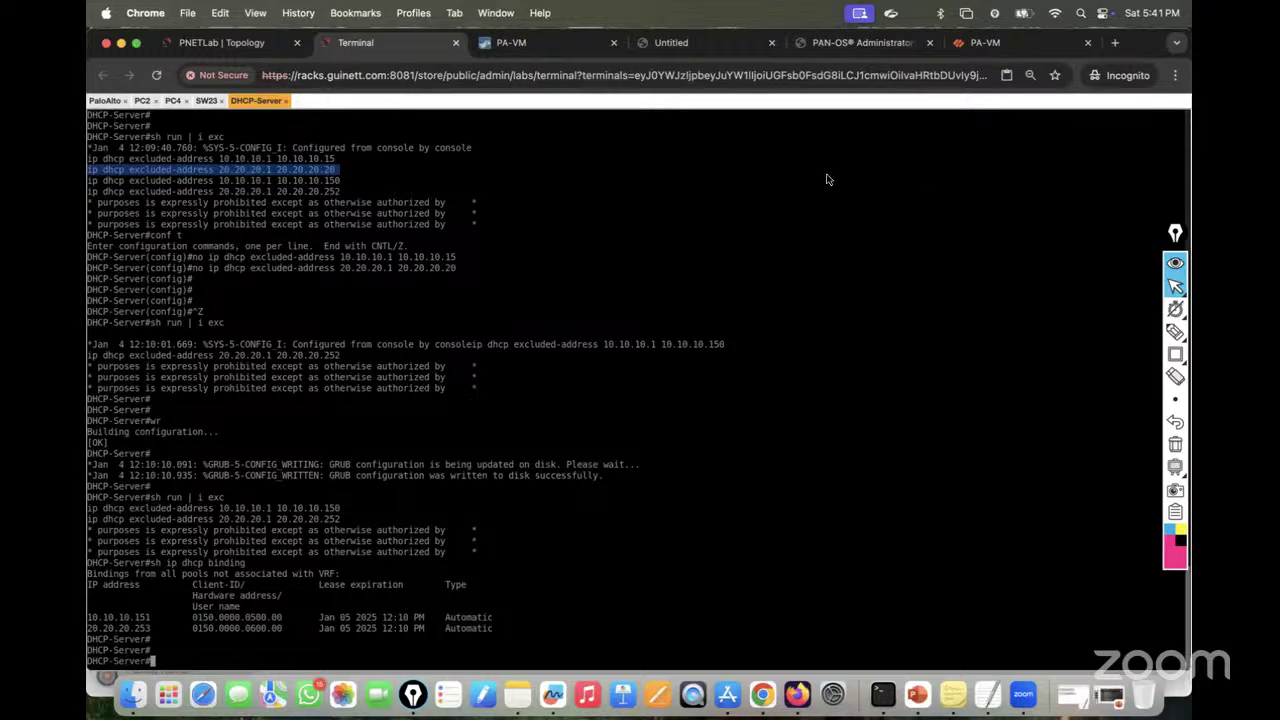
click(226, 51)
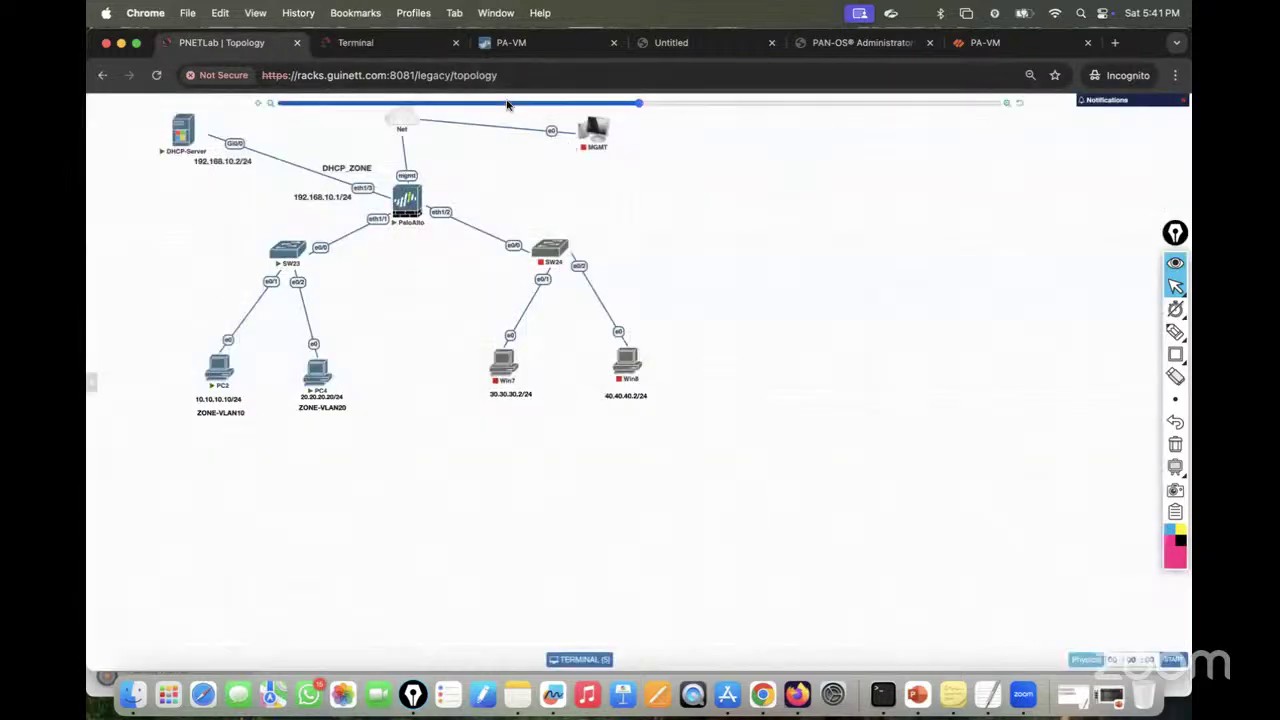
click(916, 706)
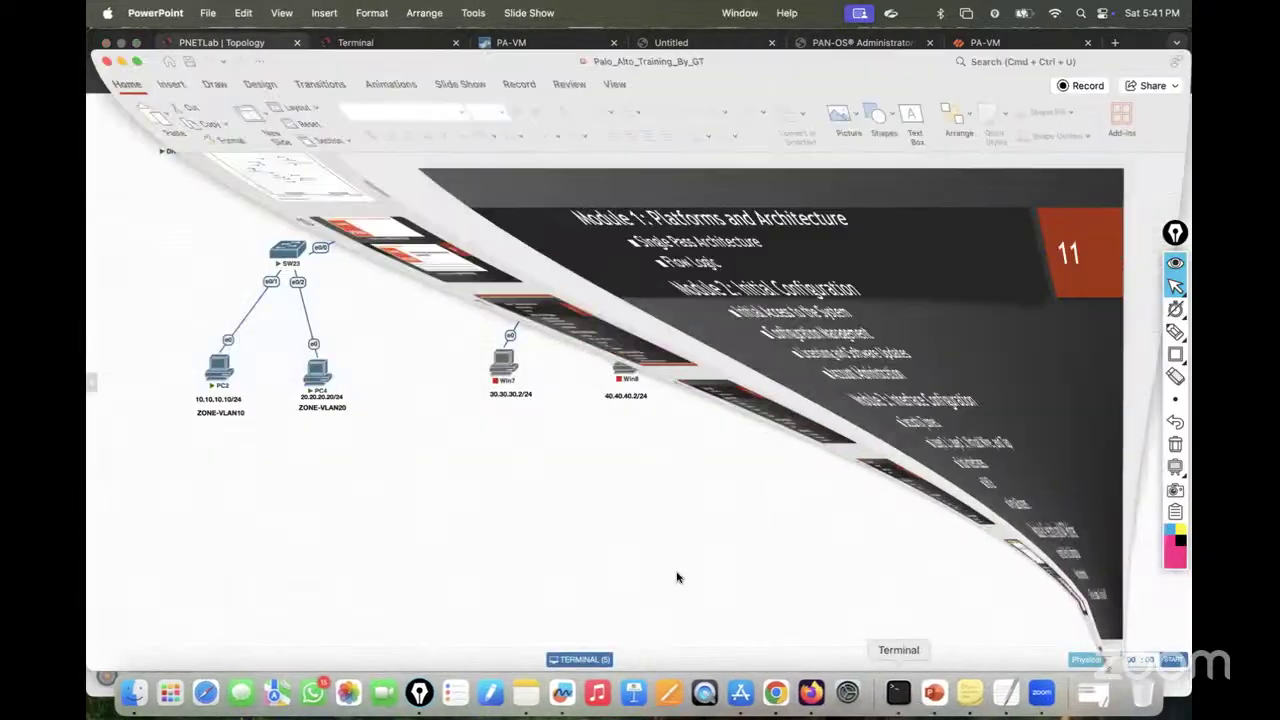
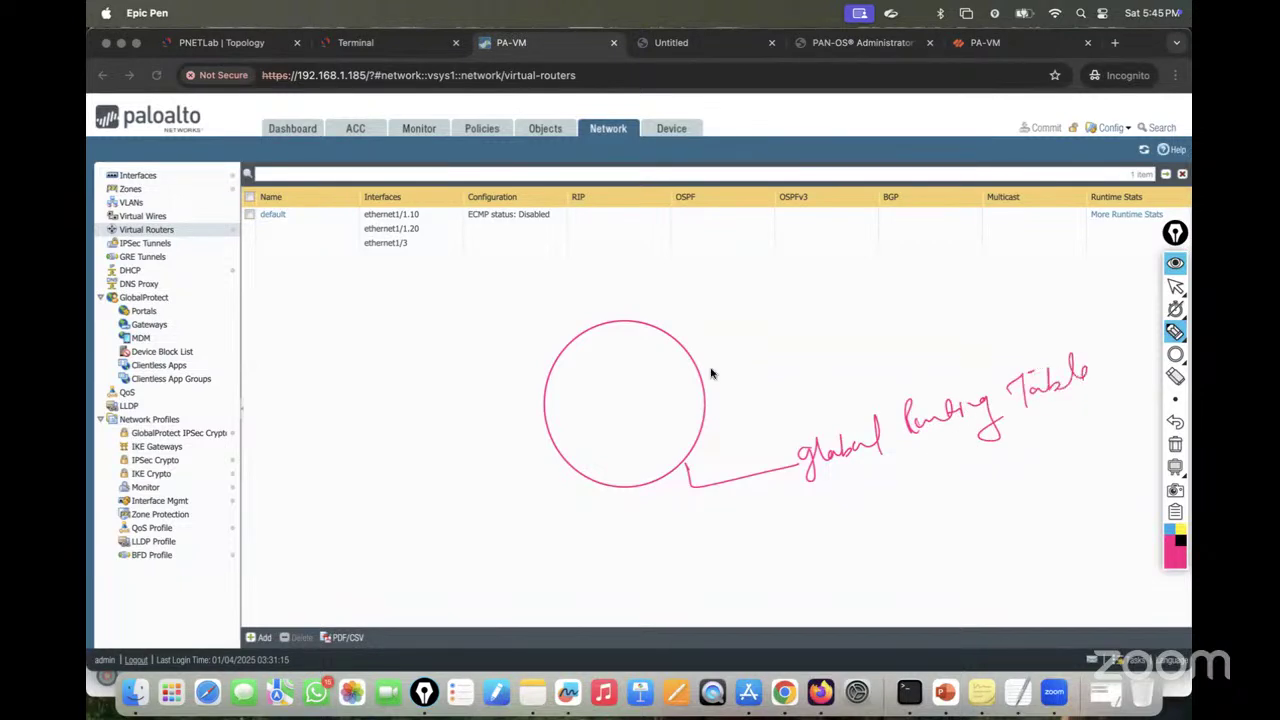
mouse_move(608, 507)
mouse_down()
mouse_move(608, 520)
mouse_move(634, 526)
mouse_move(675, 510)
mouse_up()
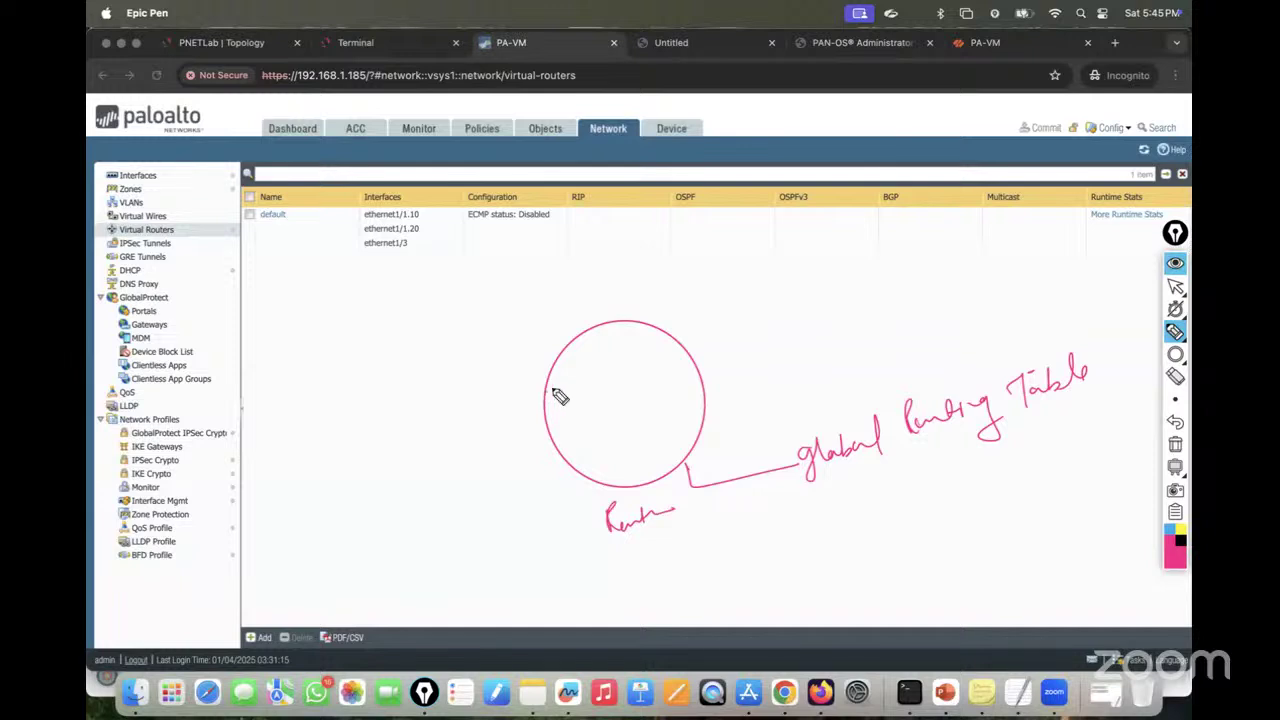
mouse_move(546, 392)
mouse_down()
mouse_move(646, 354)
mouse_move(665, 333)
mouse_up()
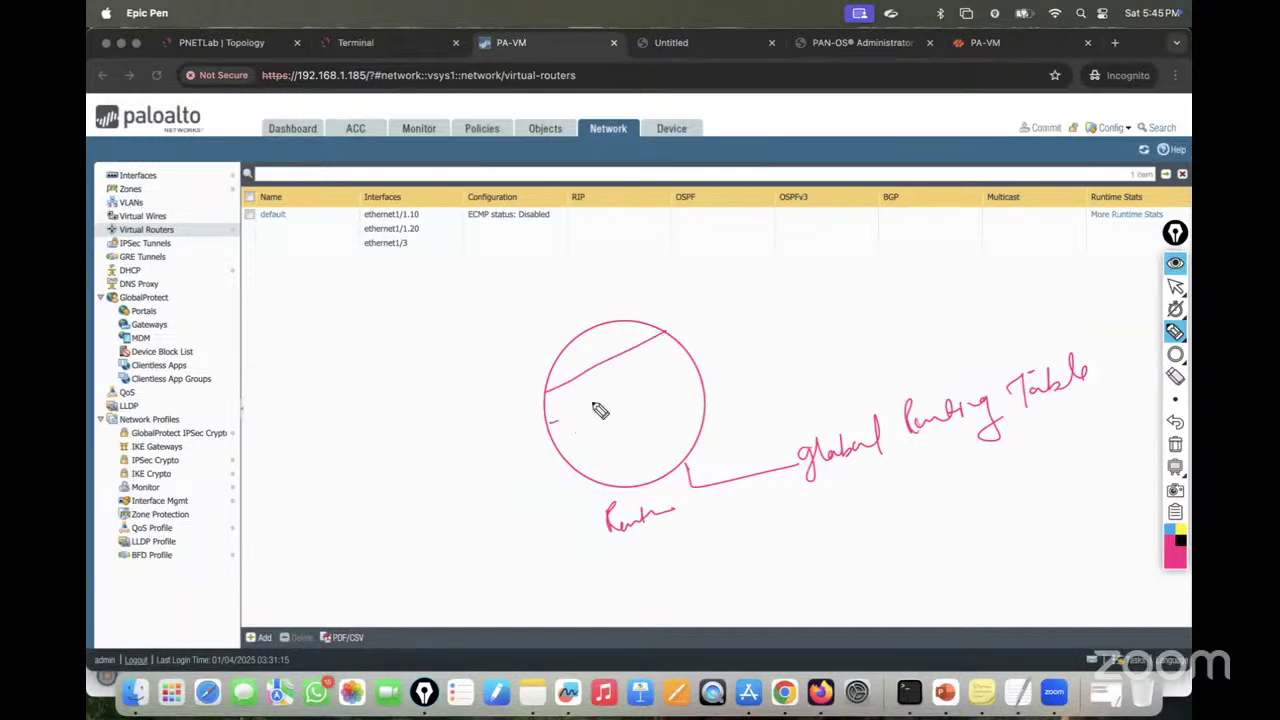
drag(549, 421, 684, 348)
drag(566, 459, 703, 382)
drag(598, 481, 707, 416)
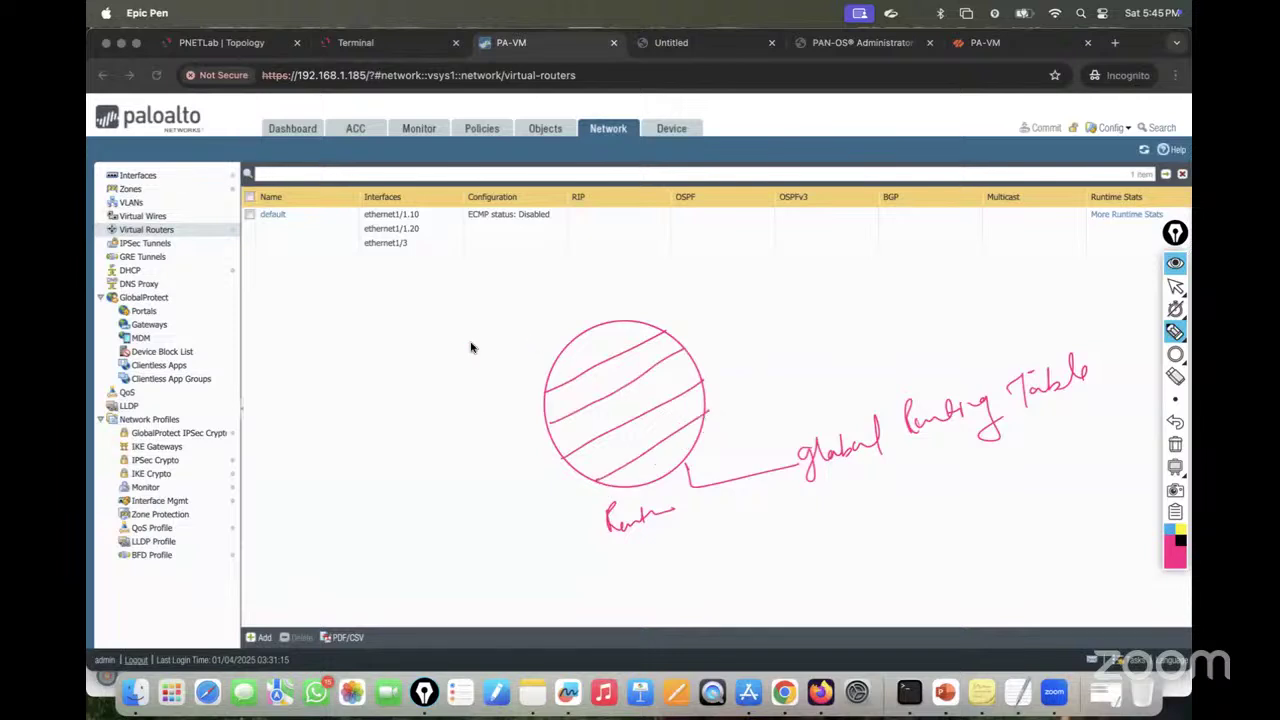
drag(352, 399, 398, 356)
click(682, 461)
mouse_move(593, 457)
mouse_down()
mouse_move(674, 429)
mouse_move(670, 418)
mouse_move(594, 423)
mouse_move(633, 418)
mouse_move(592, 372)
mouse_move(625, 373)
mouse_move(600, 340)
mouse_move(635, 345)
mouse_move(652, 266)
mouse_up()
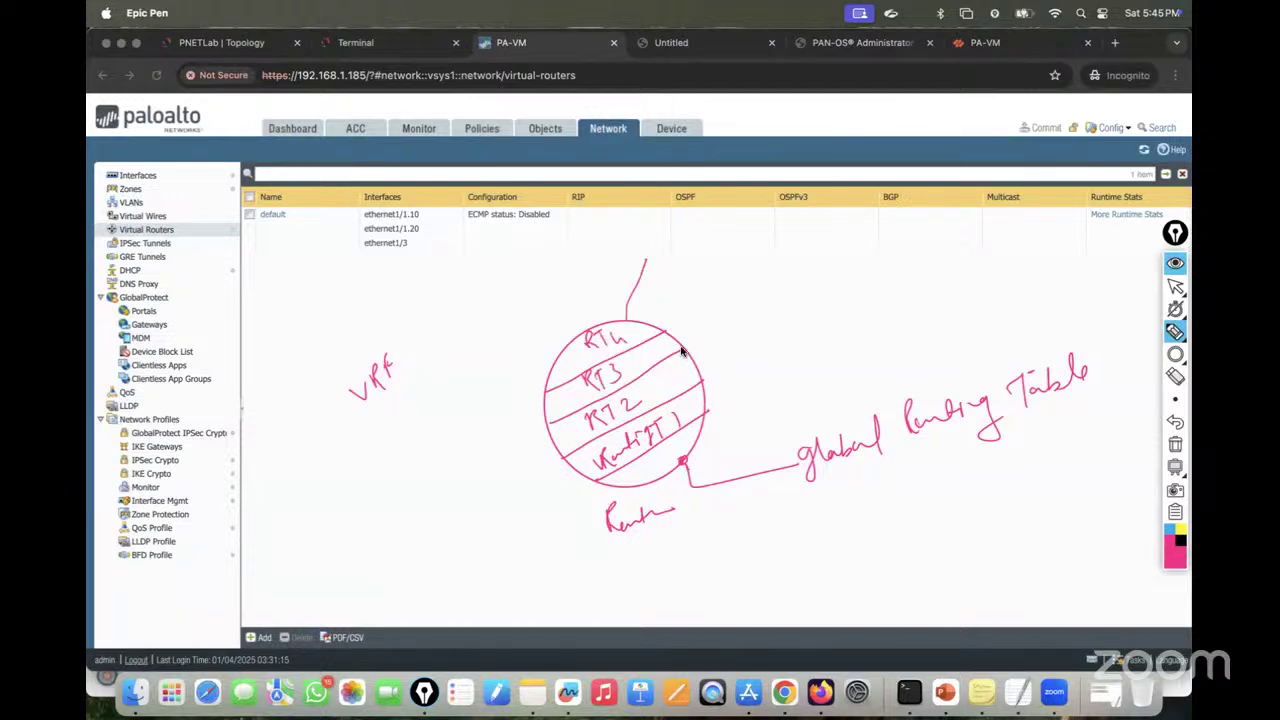
mouse_move(644, 320)
mouse_down()
mouse_move(682, 285)
mouse_move(715, 436)
mouse_up()
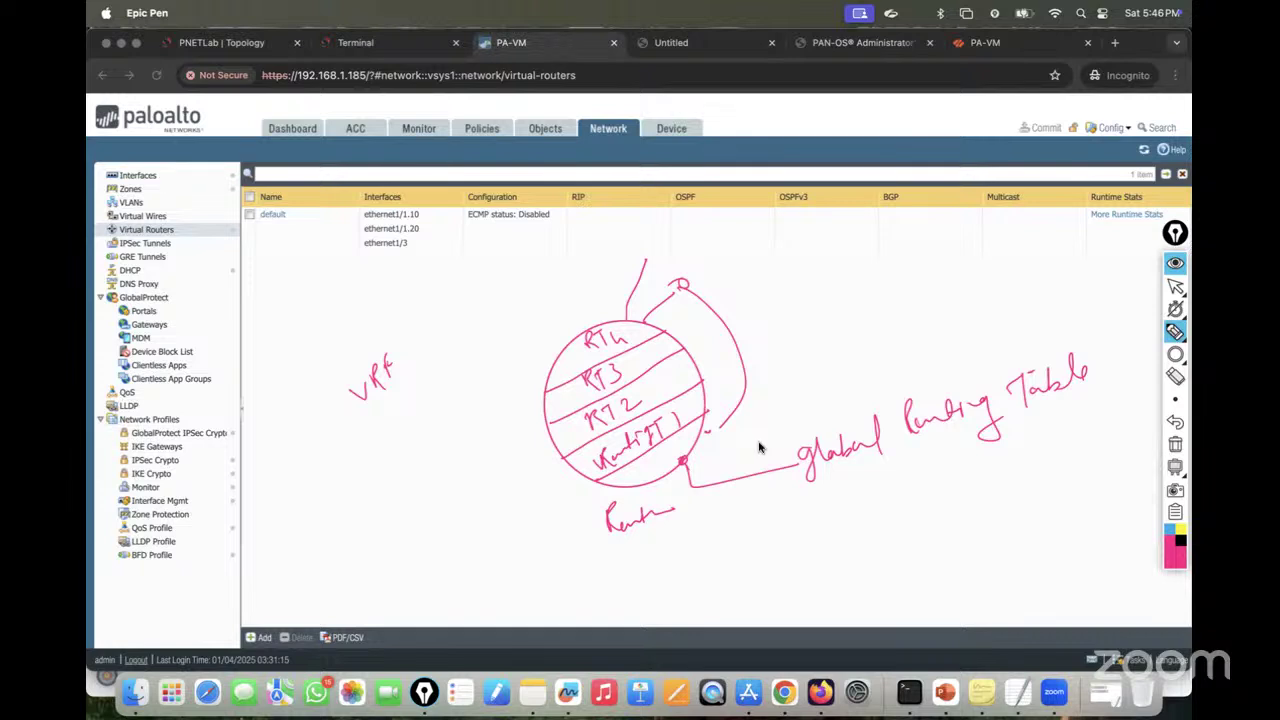
click(1175, 446)
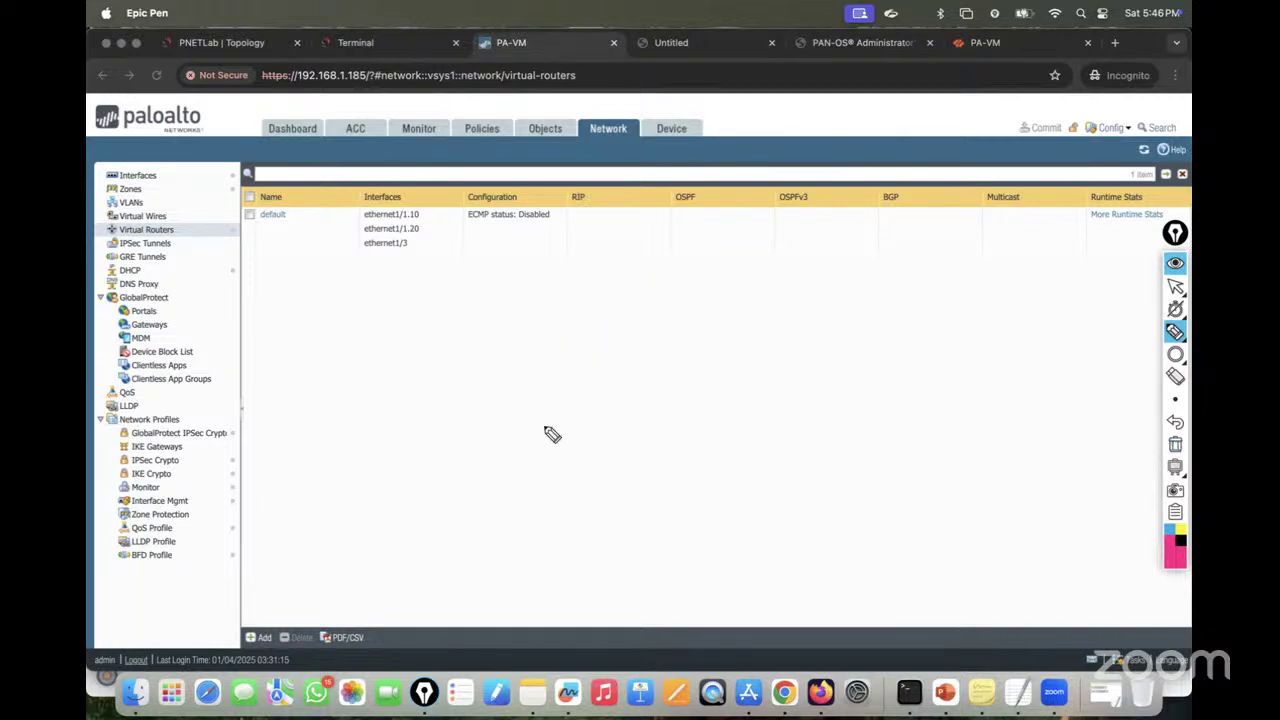
mouse_move(298, 222)
mouse_down()
mouse_move(286, 200)
mouse_move(295, 208)
mouse_up()
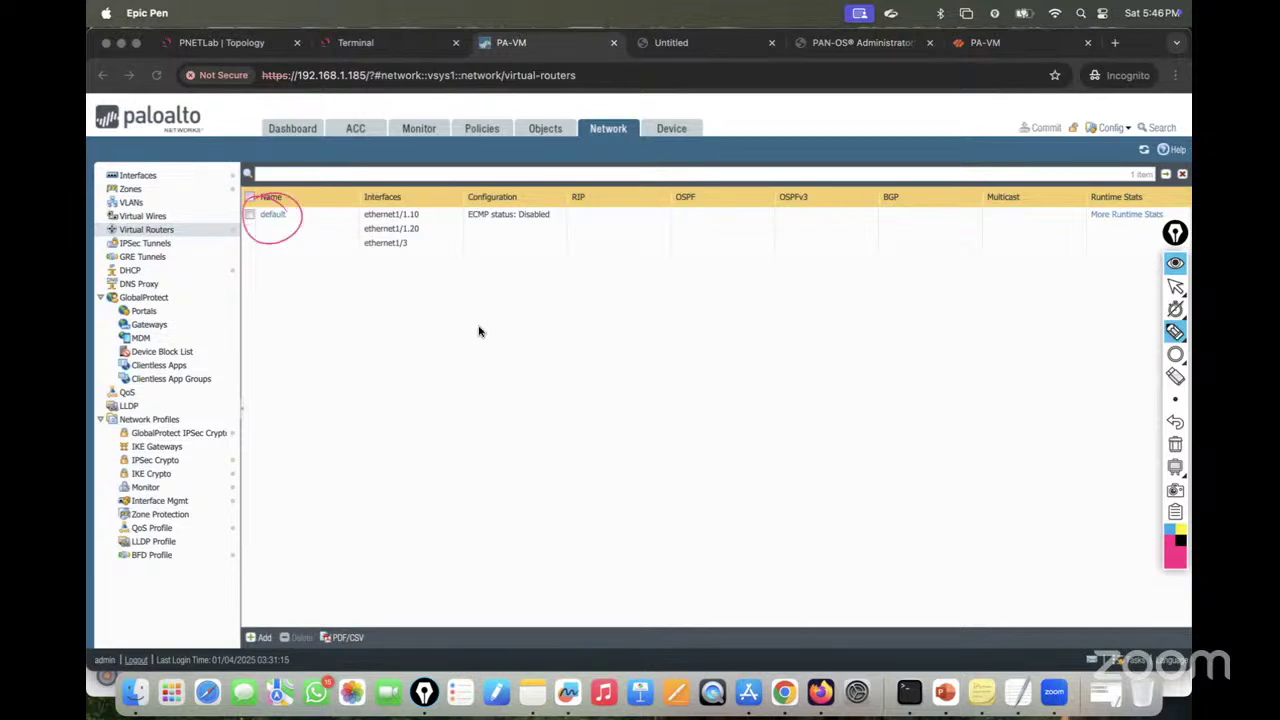
drag(296, 204, 294, 217)
mouse_move(514, 397)
mouse_down()
mouse_move(558, 391)
mouse_move(600, 360)
mouse_move(669, 354)
mouse_move(709, 329)
mouse_move(742, 336)
mouse_move(924, 262)
mouse_move(1040, 235)
mouse_move(1062, 212)
mouse_move(1096, 216)
mouse_up()
click(796, 285)
click(797, 295)
drag(836, 326, 1058, 250)
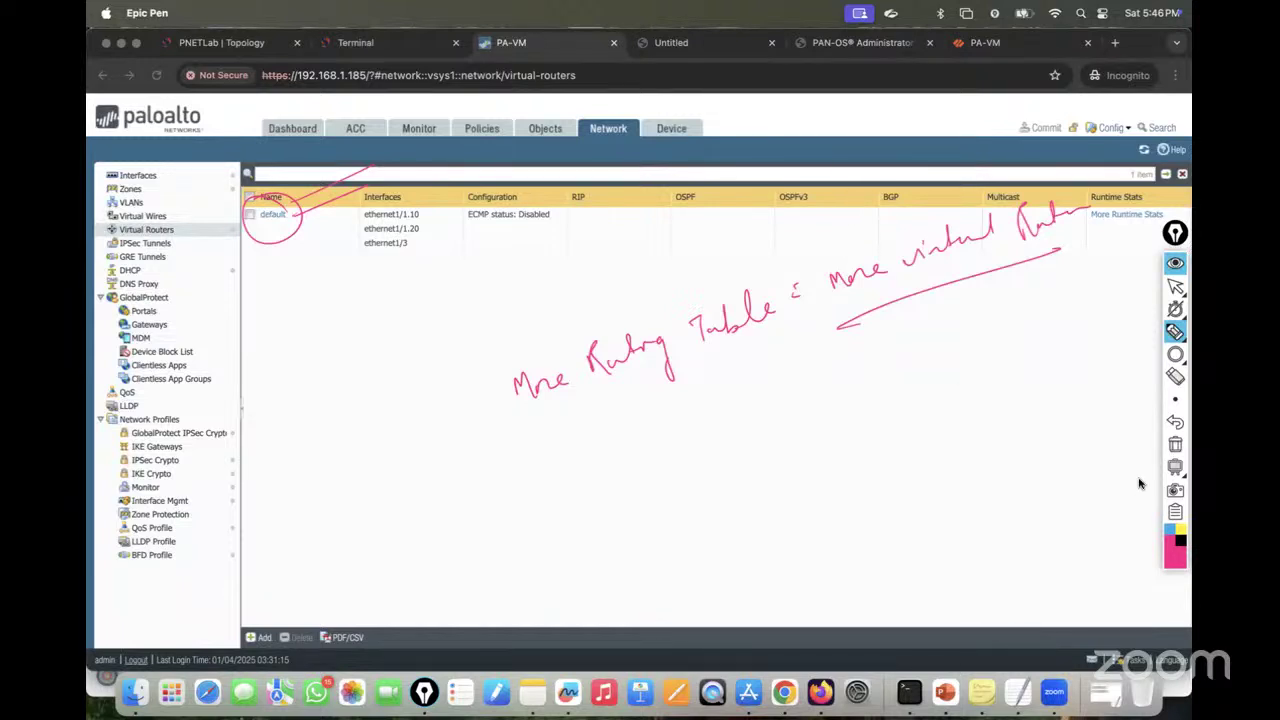
click(1175, 444)
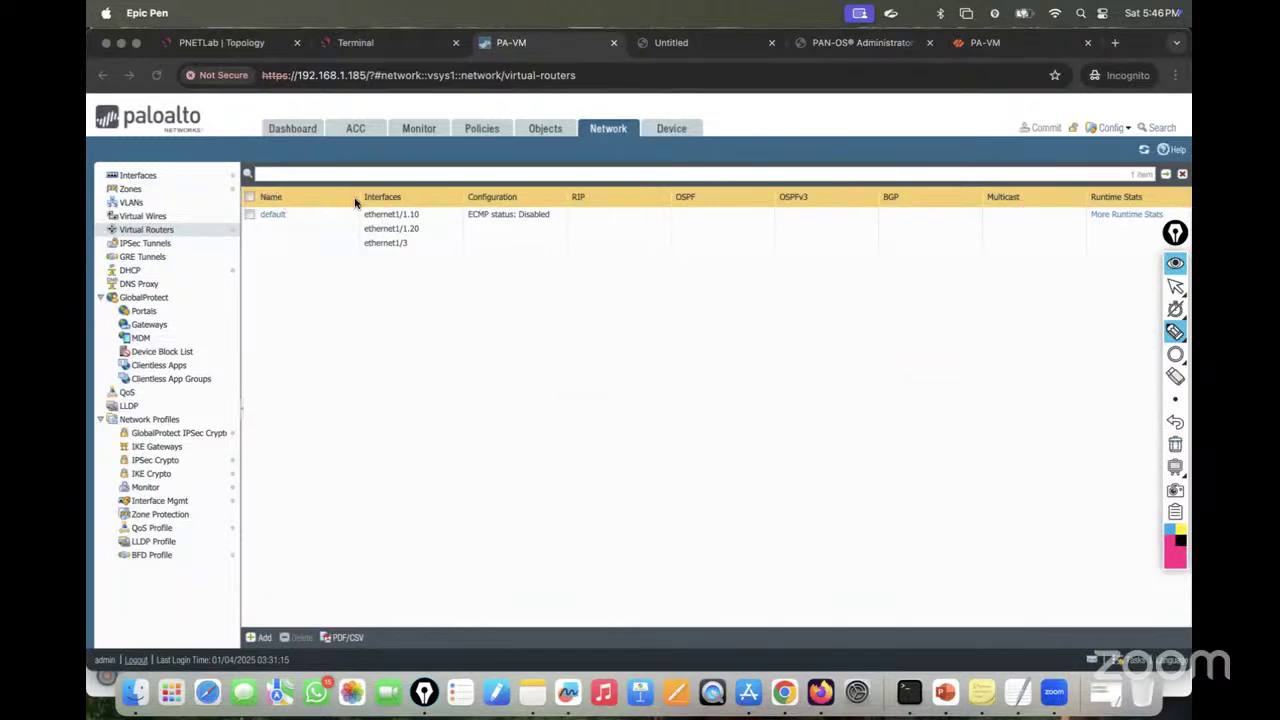
Step: Add a virtual router named GuiNet_Router in PAN-OS
click(1175, 286)
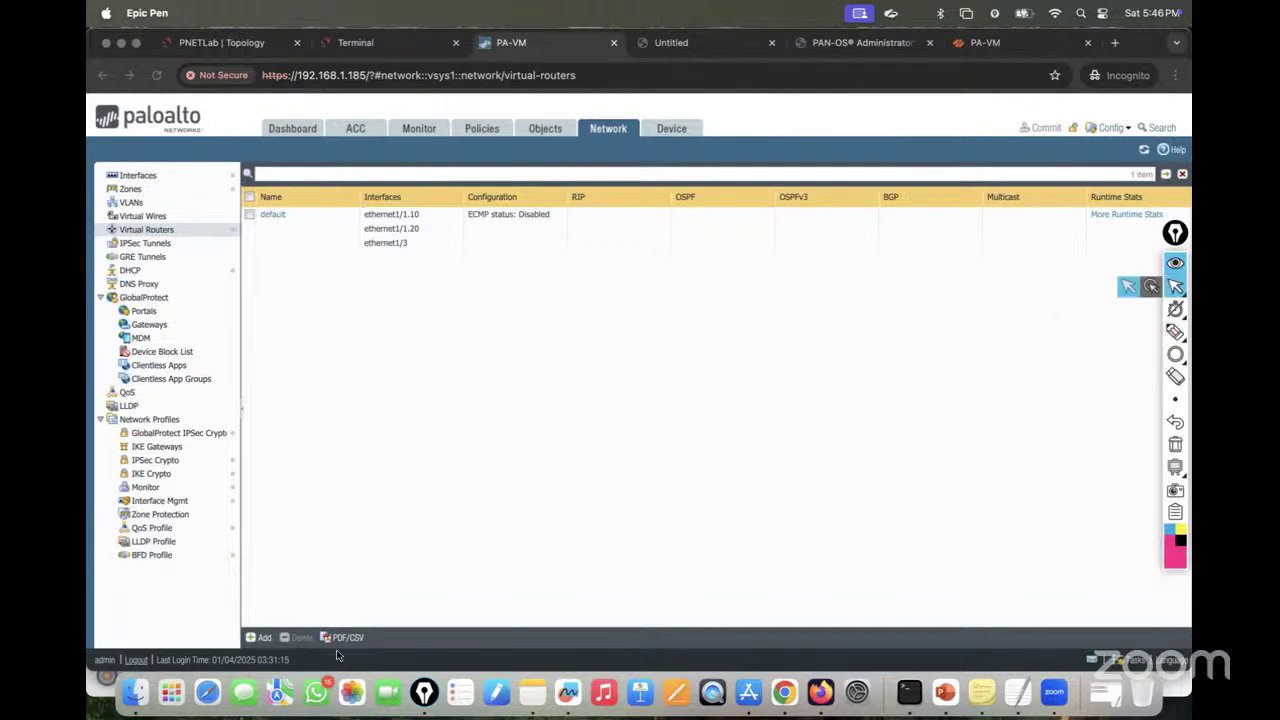
click(263, 640)
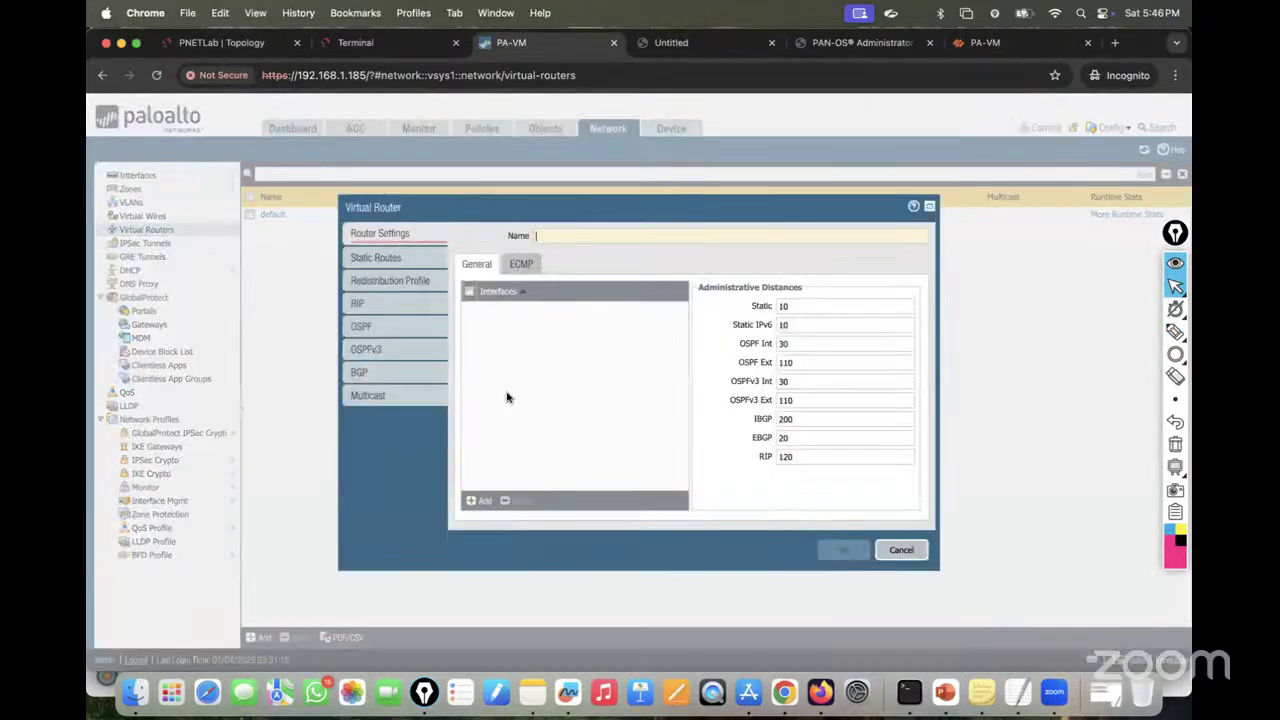
text(GuiNet)
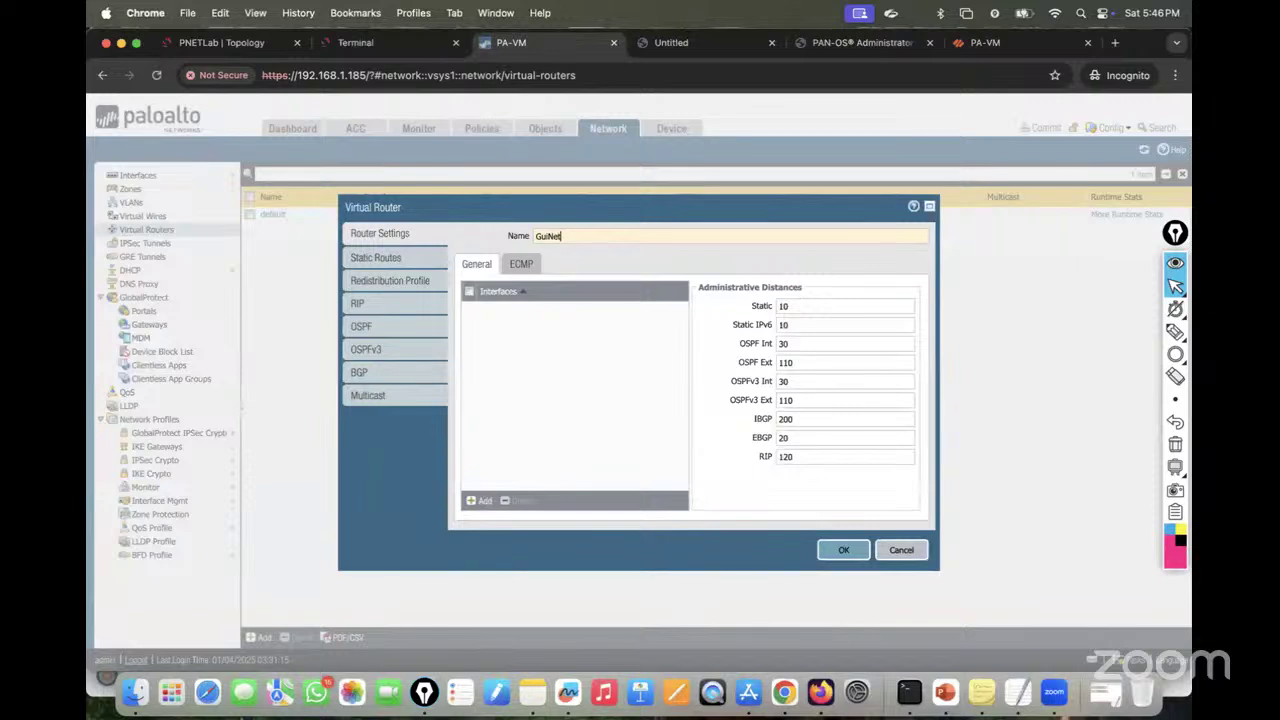
text(_Router)
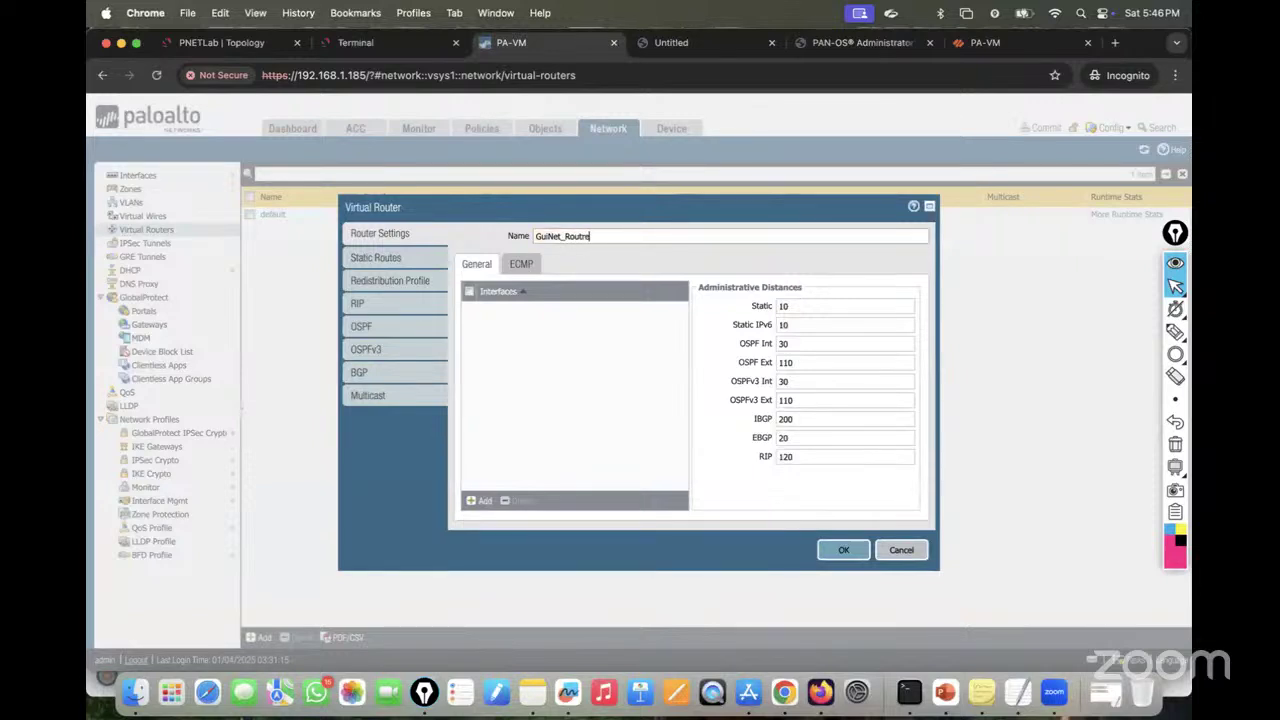
click(843, 549)
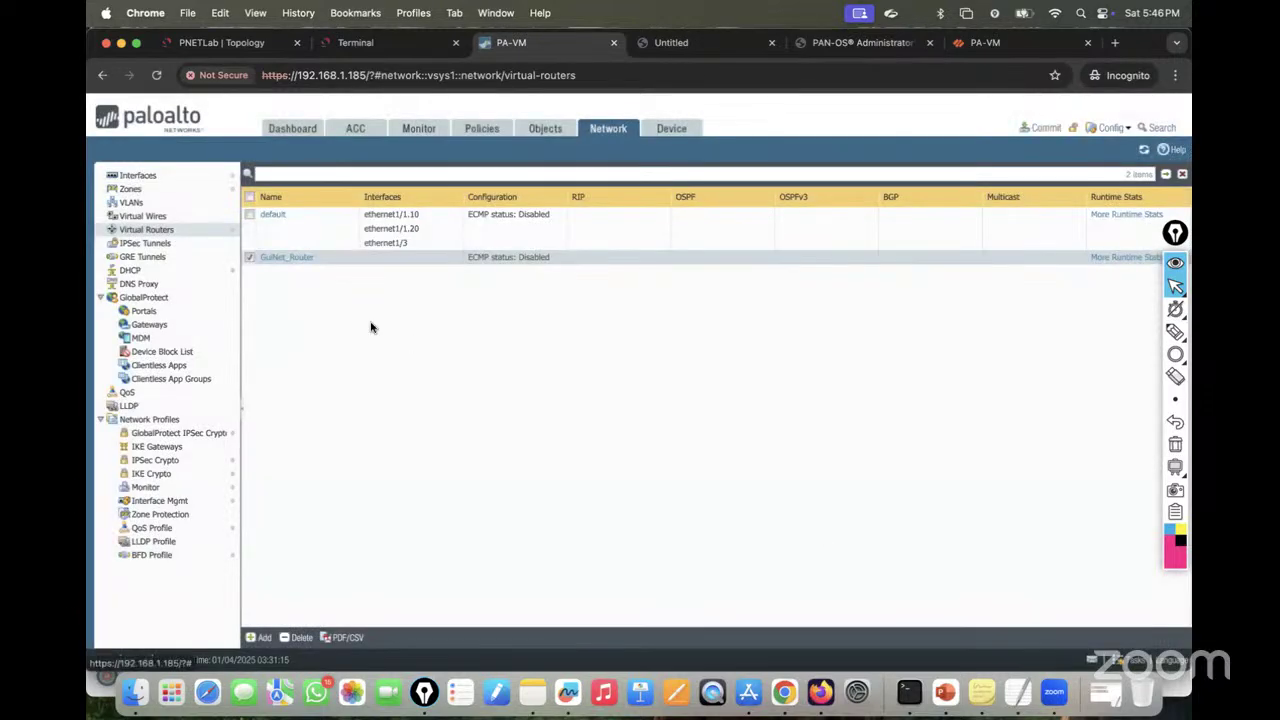
Step: Try adding Lab_Router, dismiss the maximum virtual routers error, and cancel
click(262, 637)
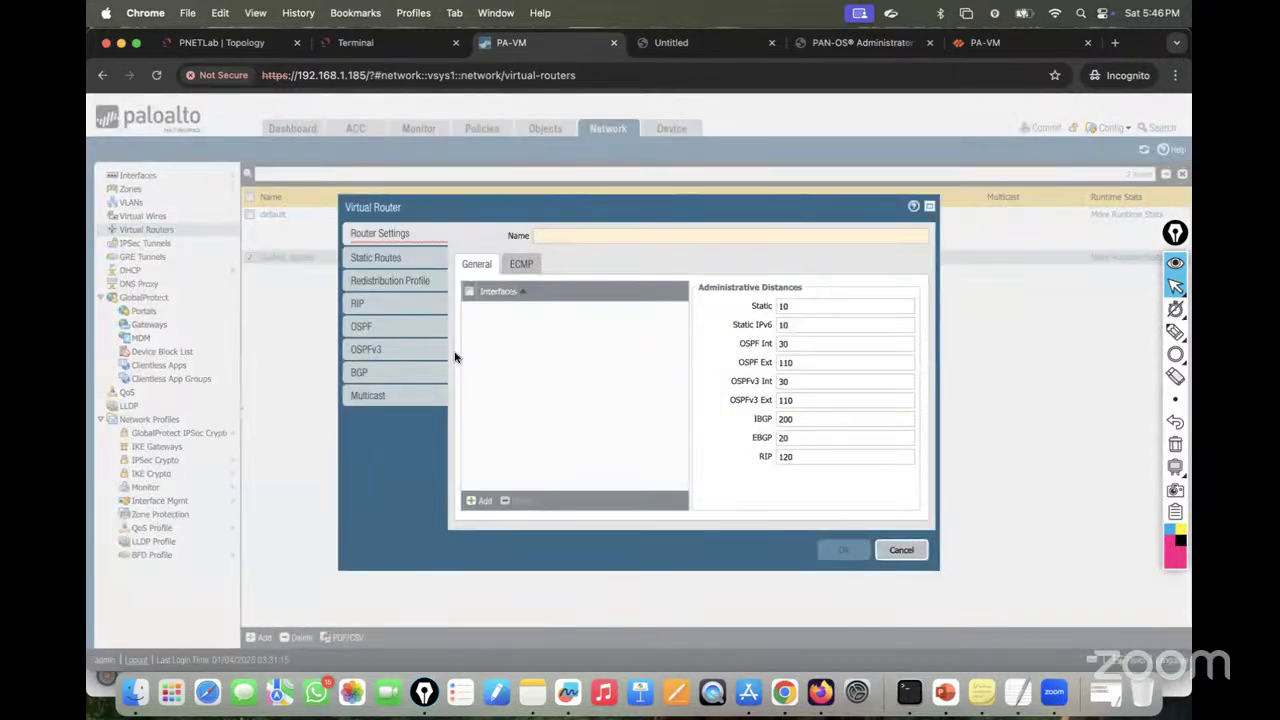
text(Lab)
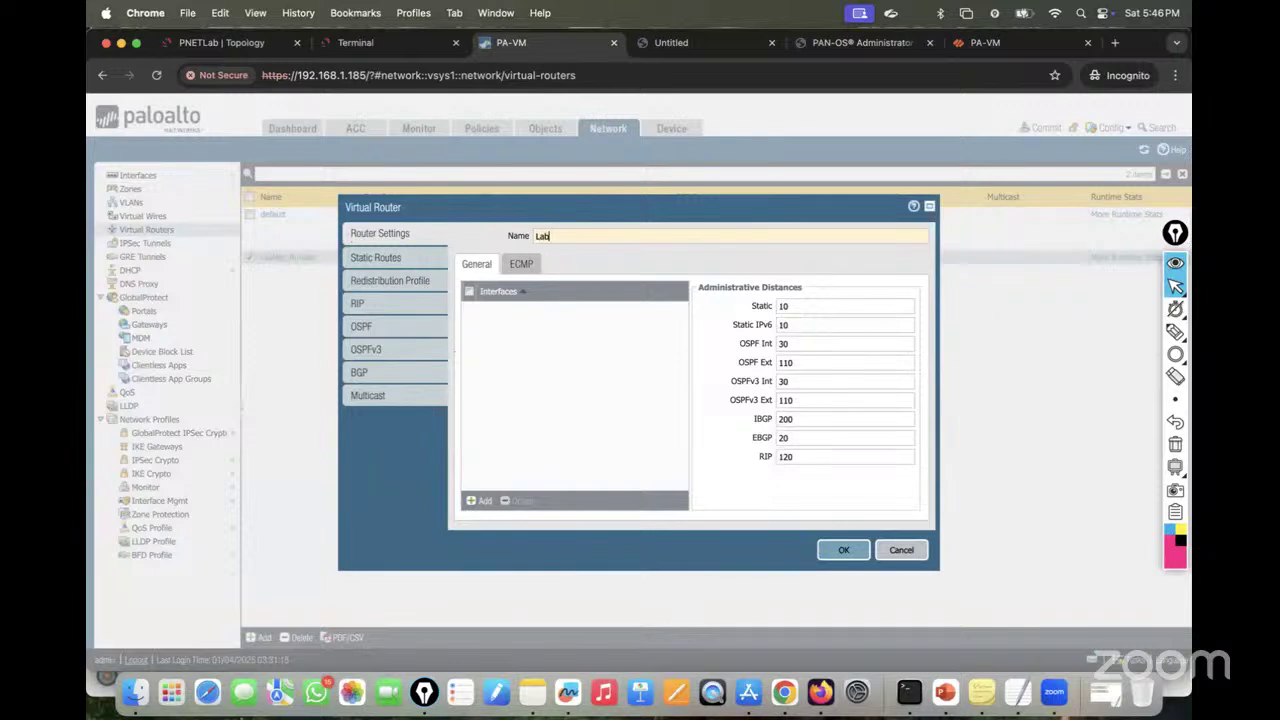
text(_Router)
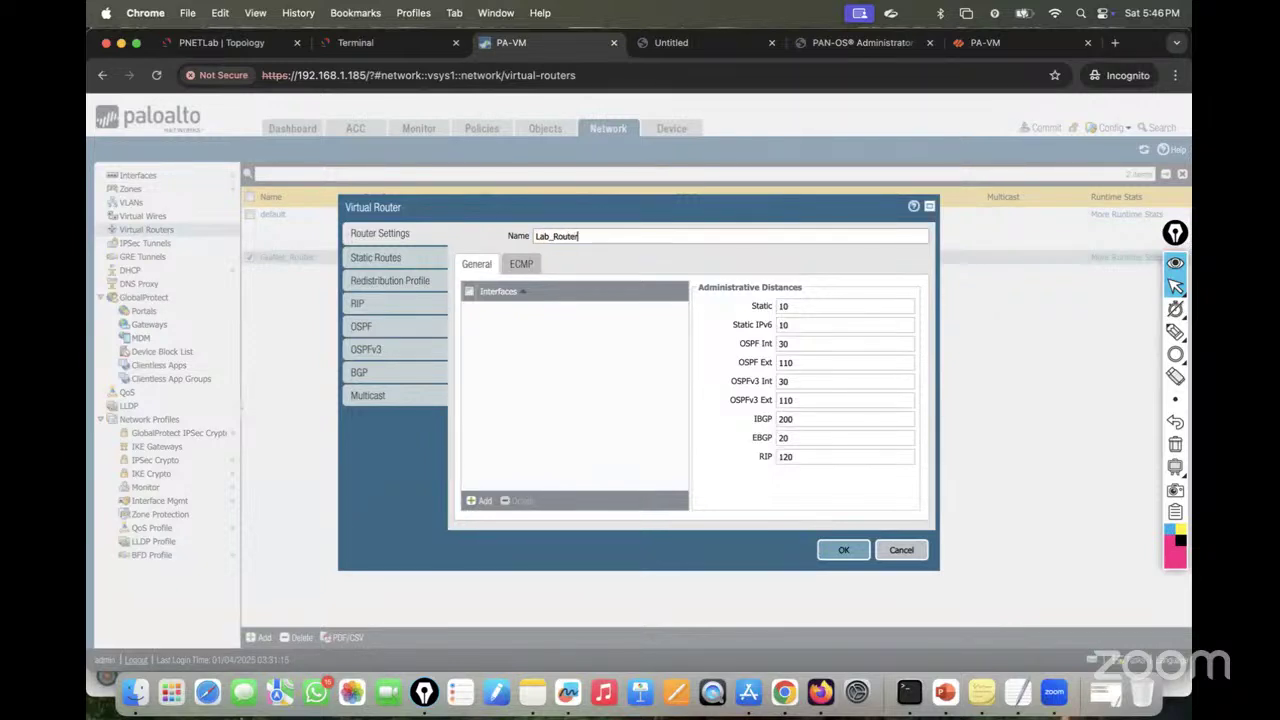
click(841, 549)
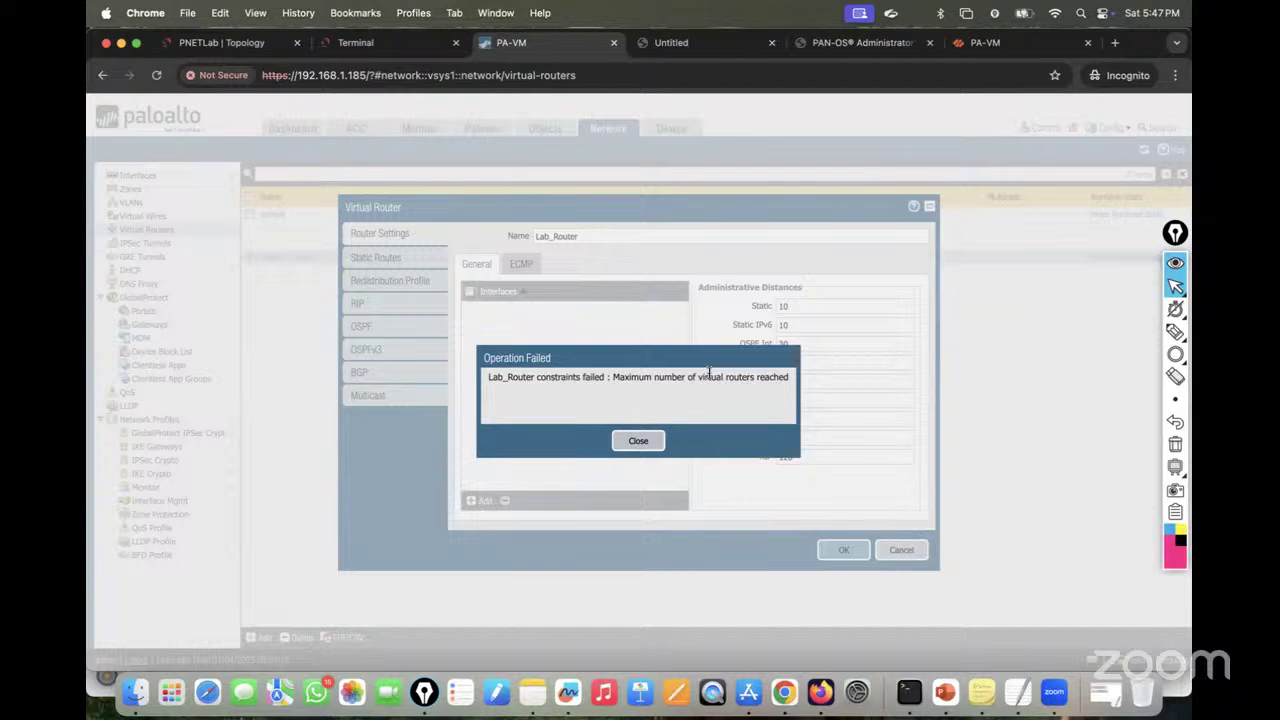
click(638, 442)
click(895, 549)
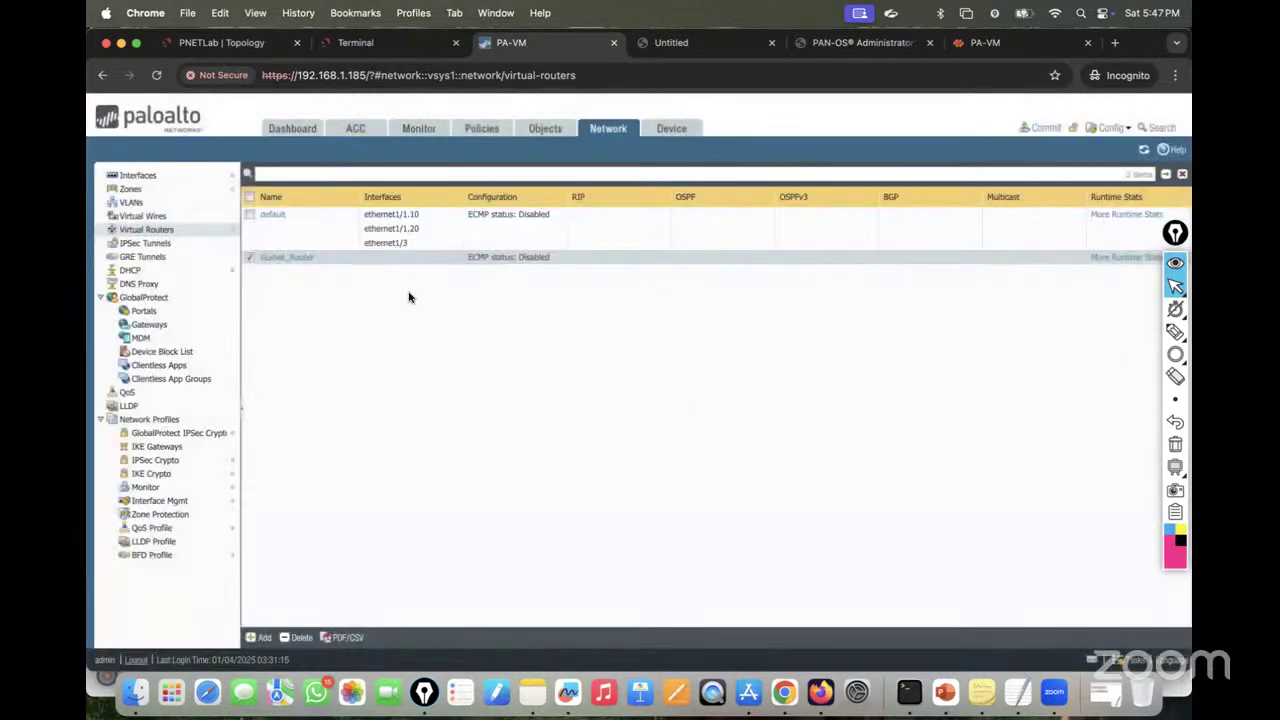
Step: Page through the PA-220, PA-3200 and PA-5200 slides to the PA-7000 Series slide
click(944, 692)
scroll(166, 452, down, 15)
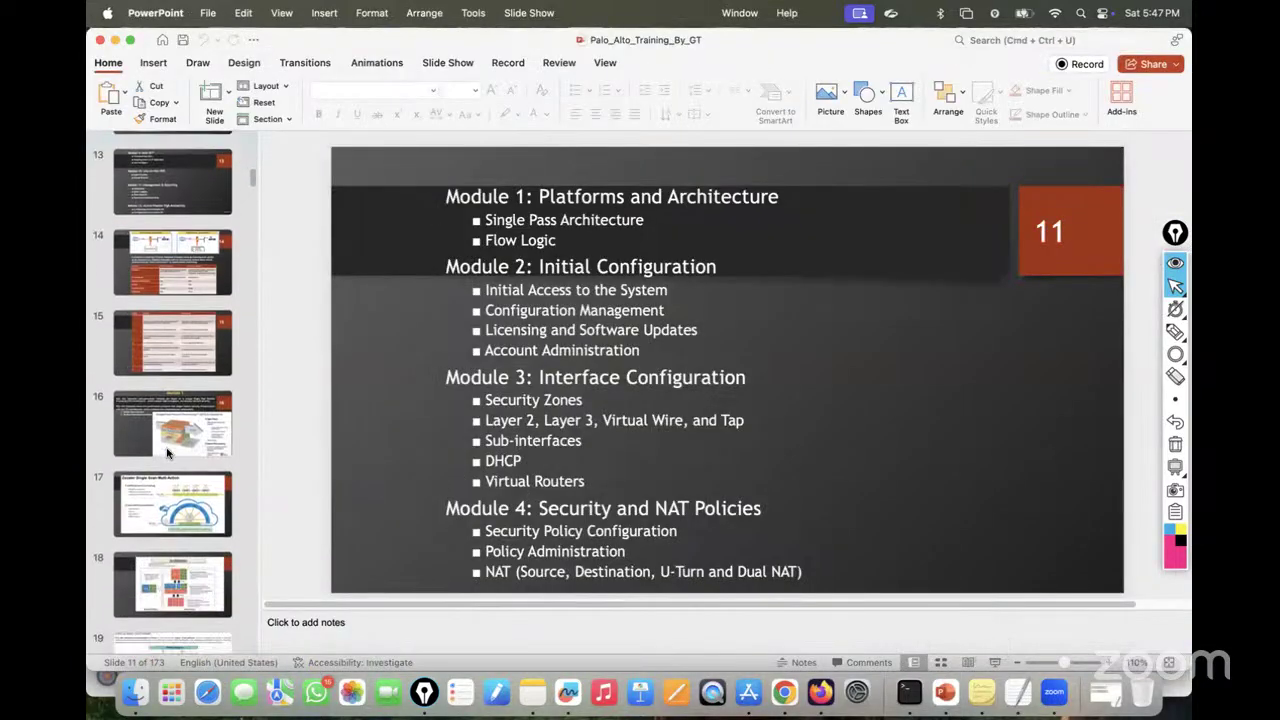
scroll(166, 452, down, 10)
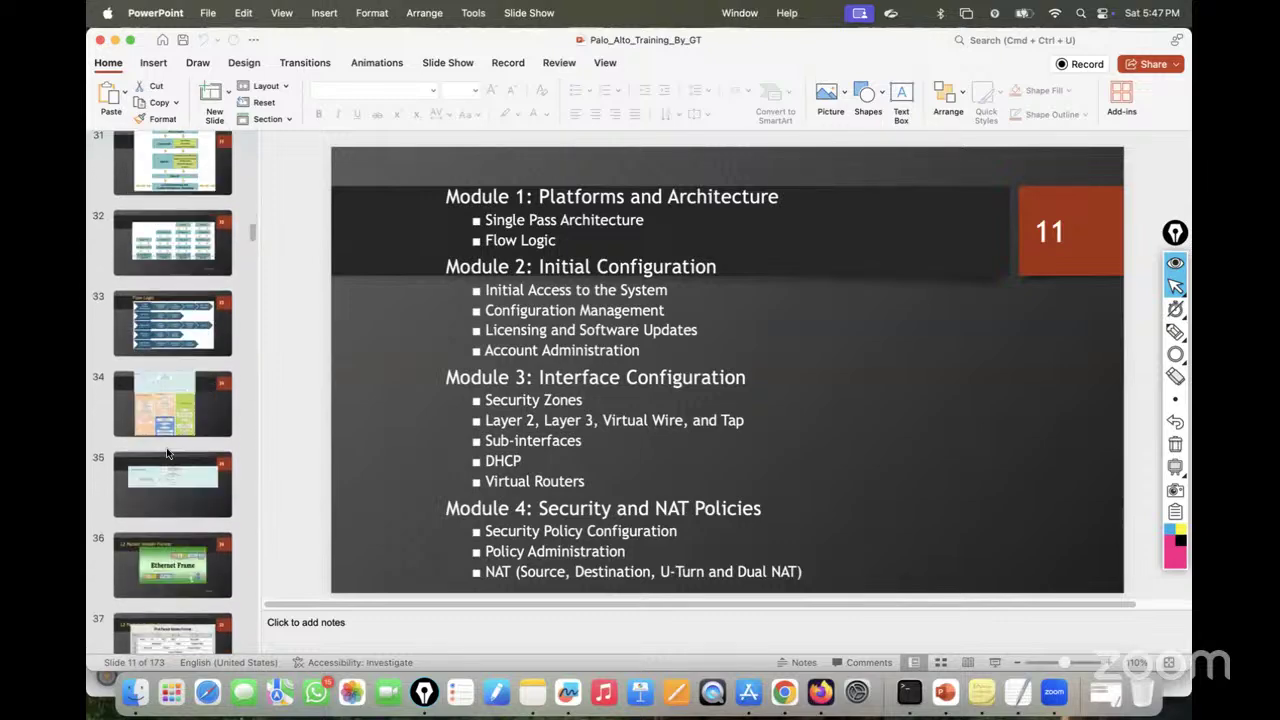
click(181, 254)
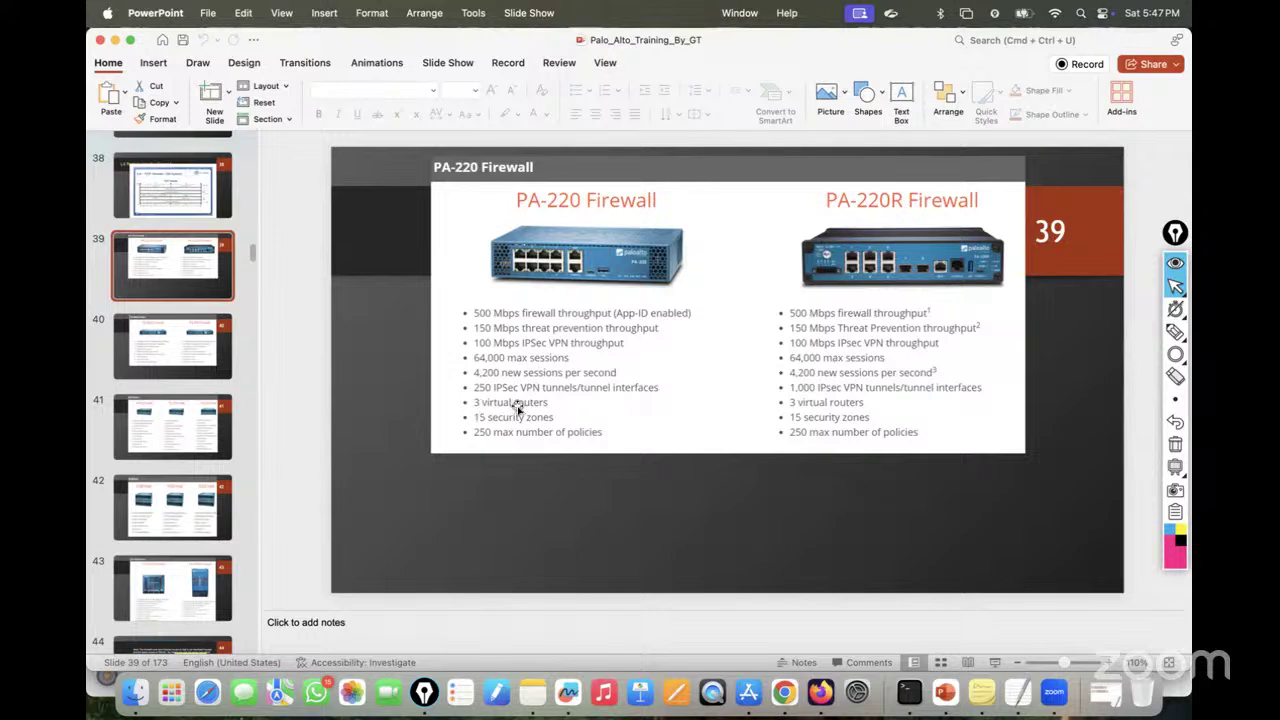
click(188, 348)
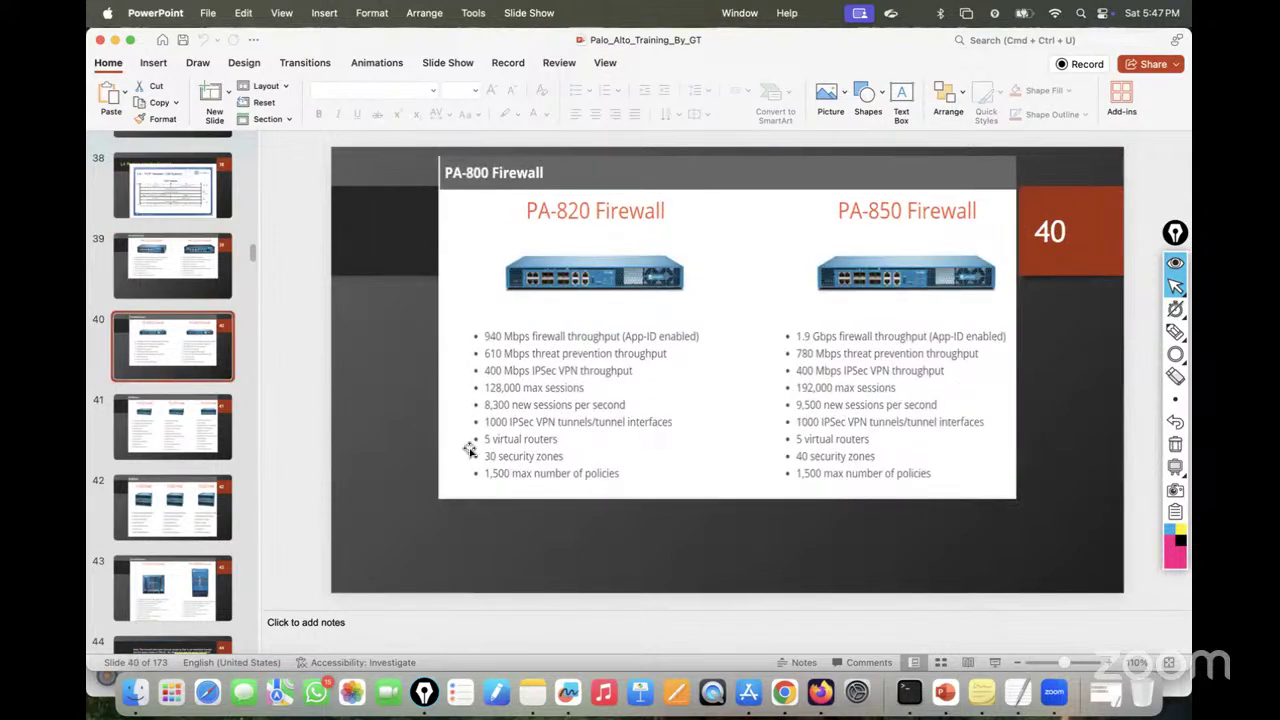
click(174, 430)
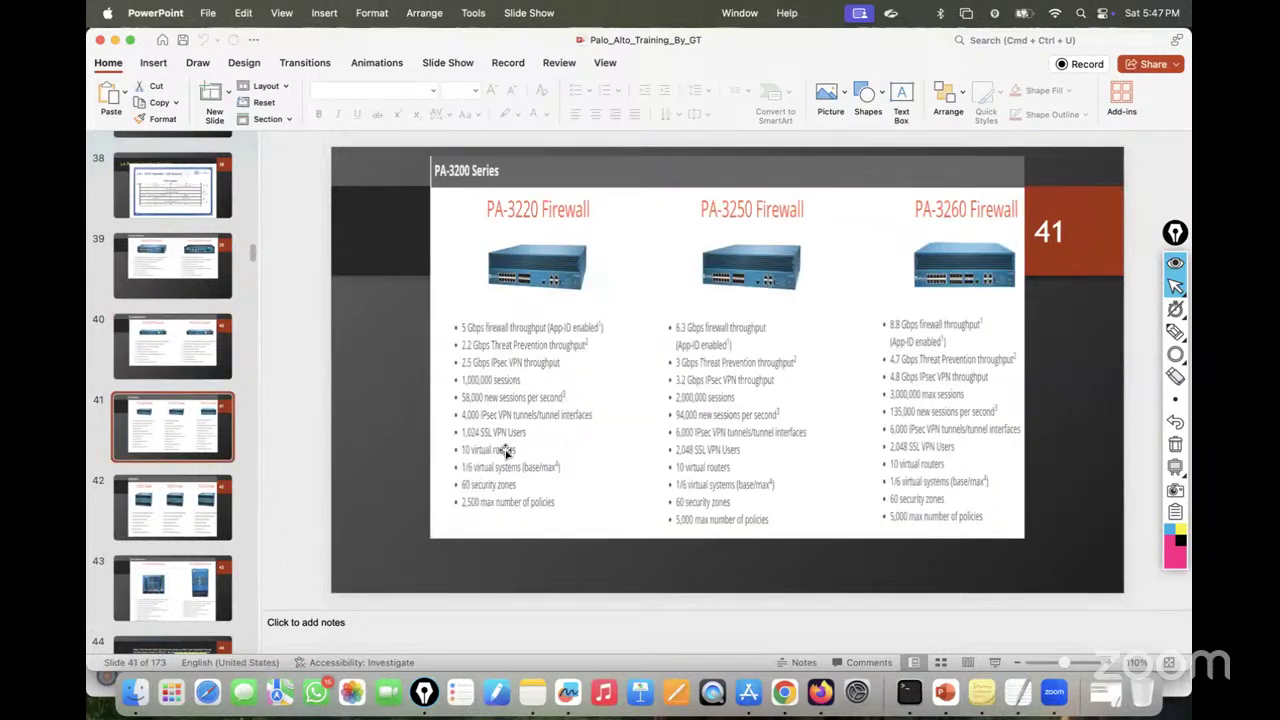
click(170, 505)
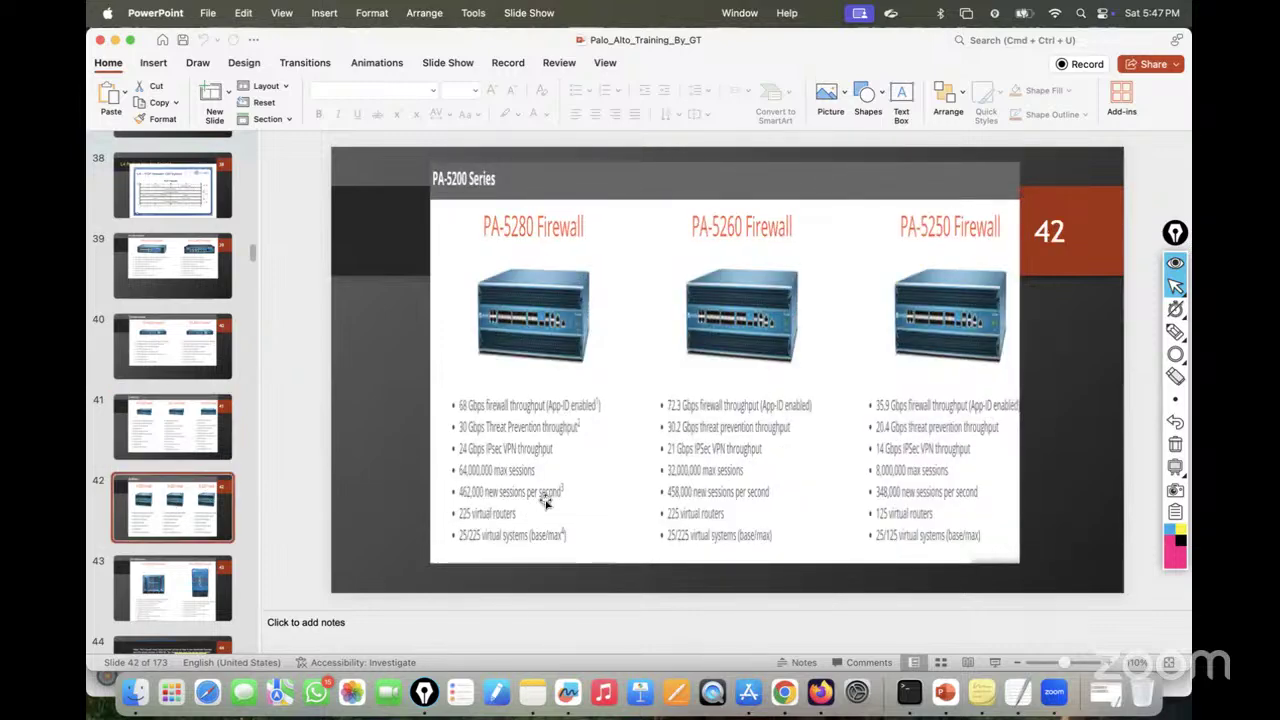
click(158, 572)
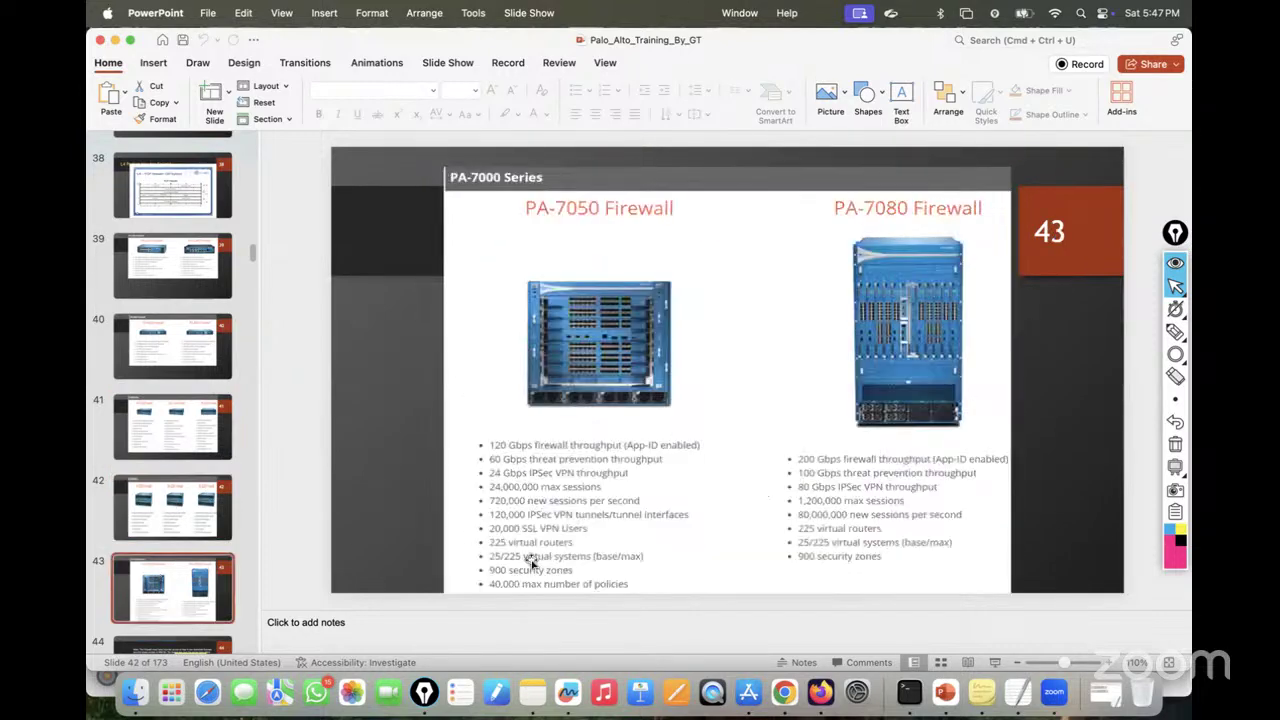
scroll(150, 530, down, 2)
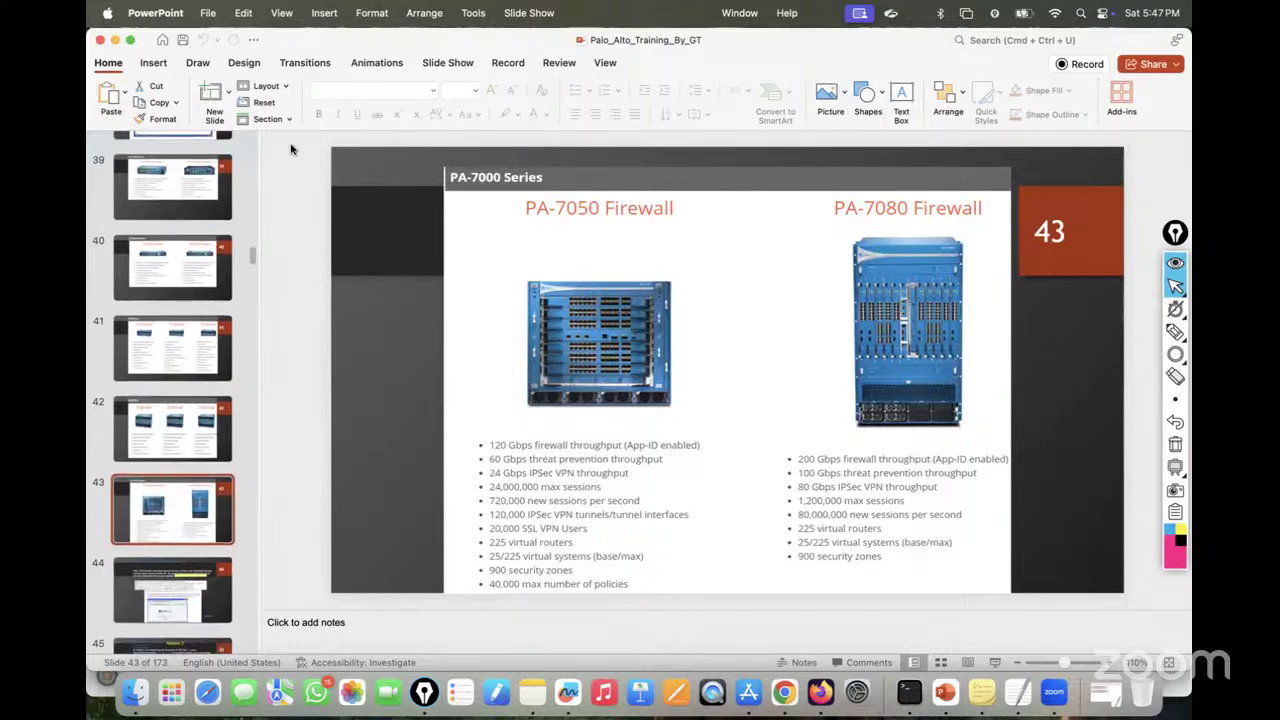
Step: On the PA-VM, go to Network > Virtual Routers and add GuiNet_router
key(super+m)
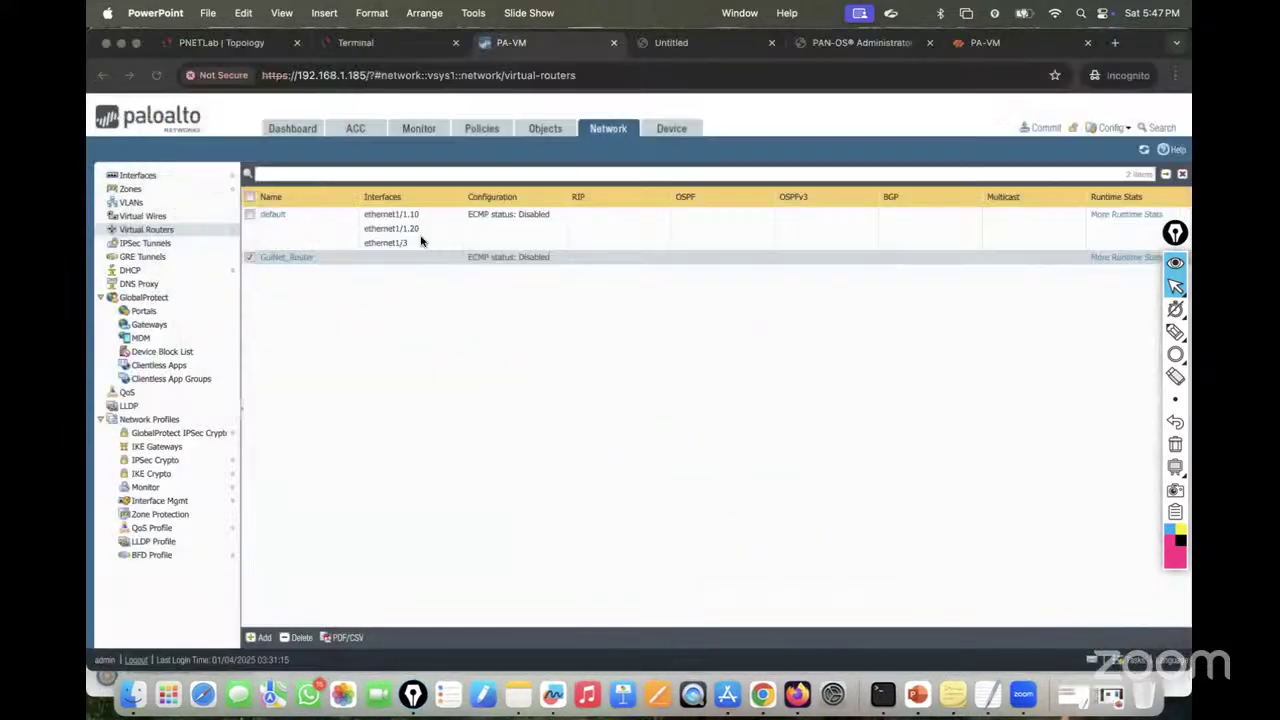
click(986, 45)
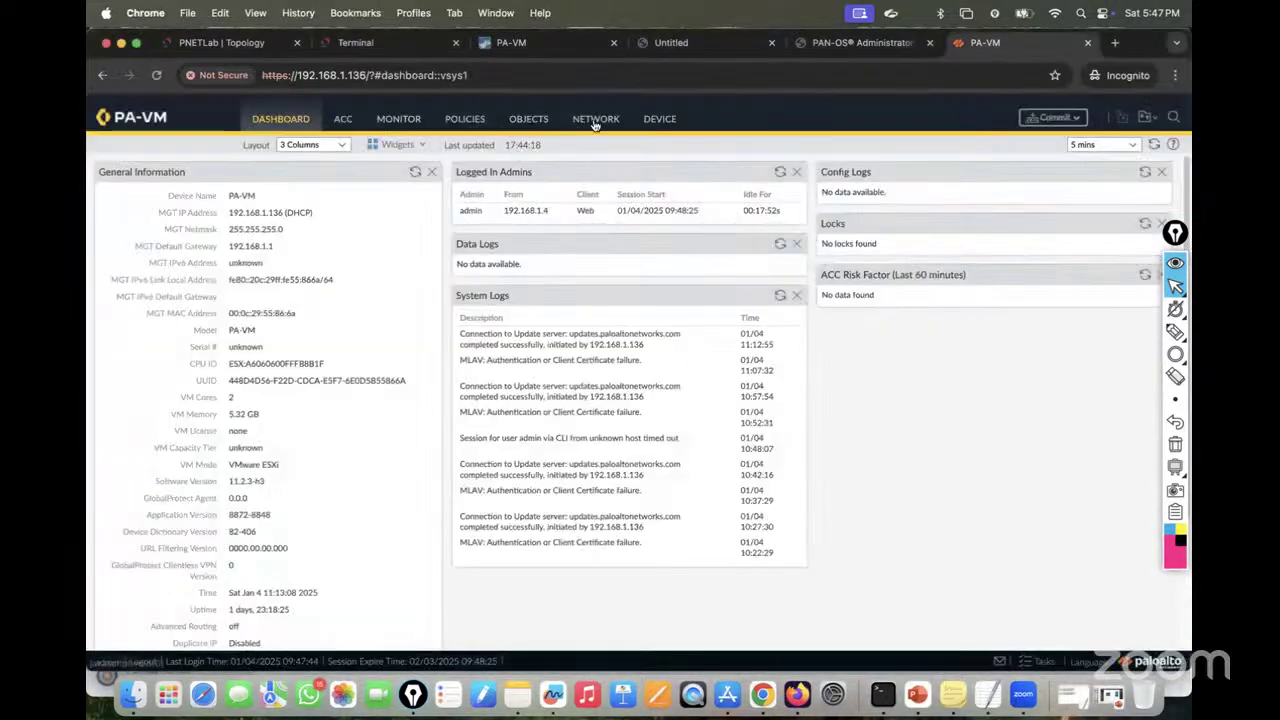
click(595, 121)
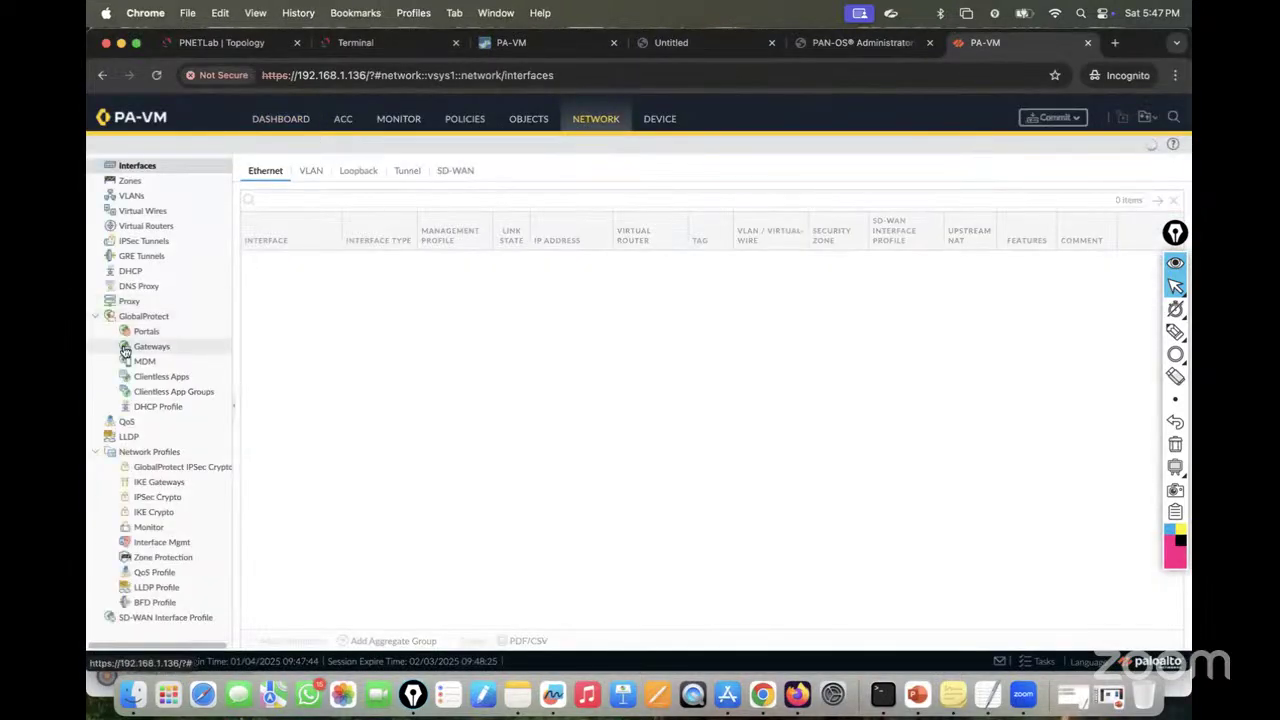
click(150, 226)
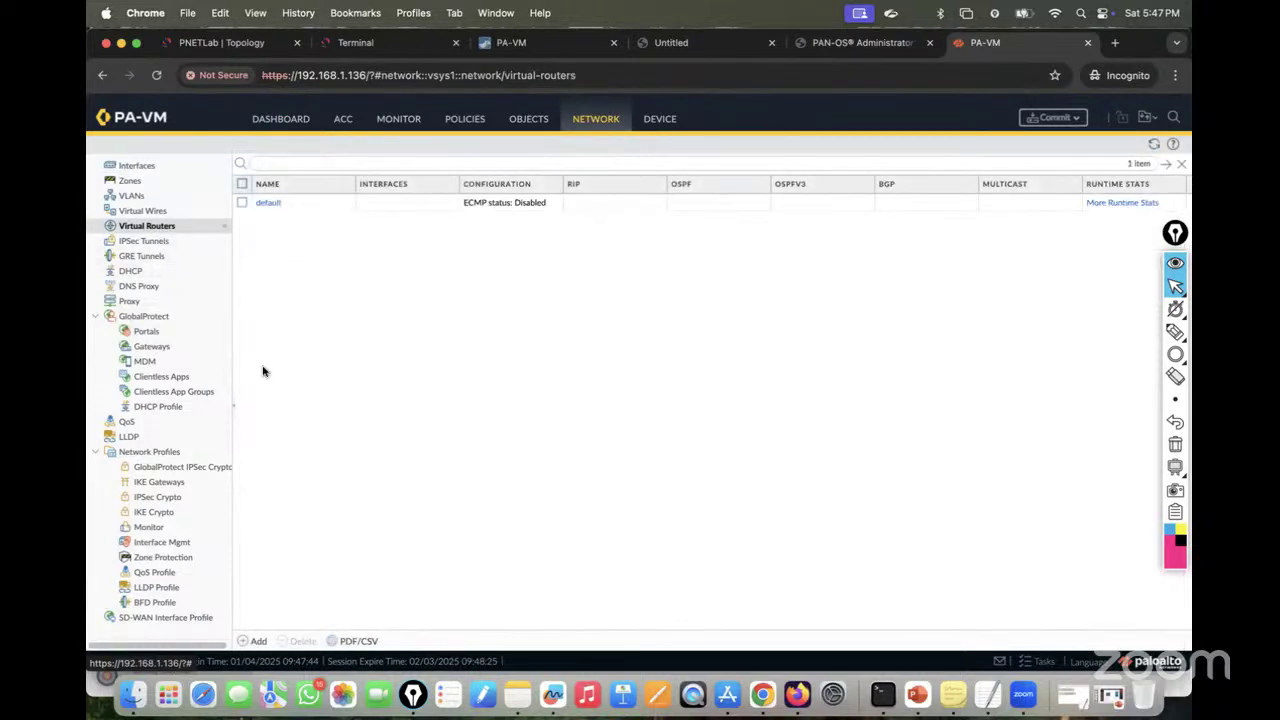
click(257, 640)
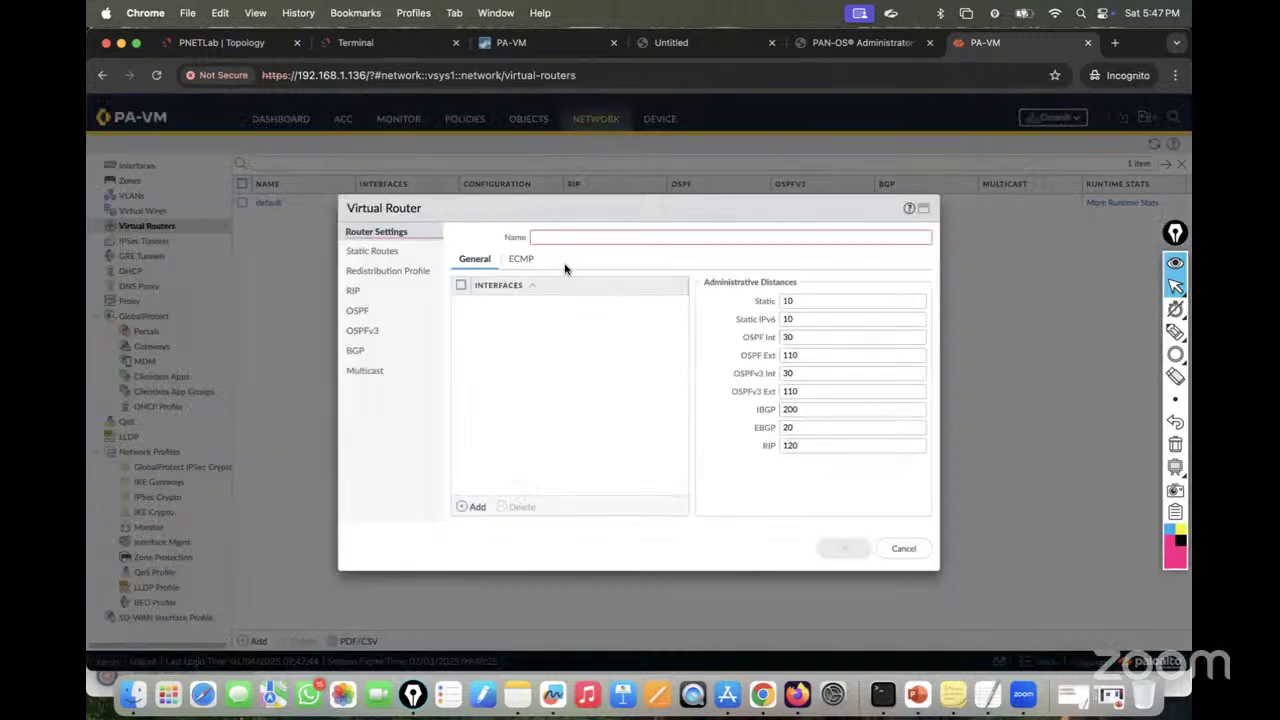
text(GuiNet_router)
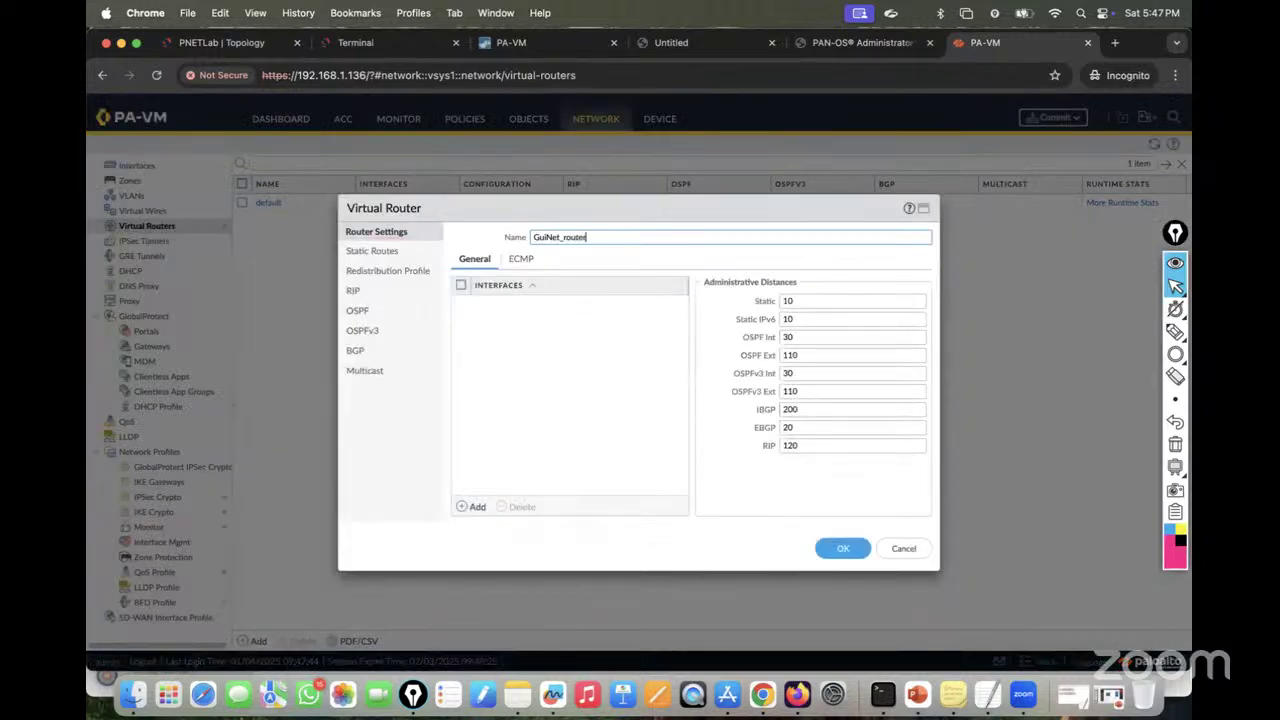
click(839, 549)
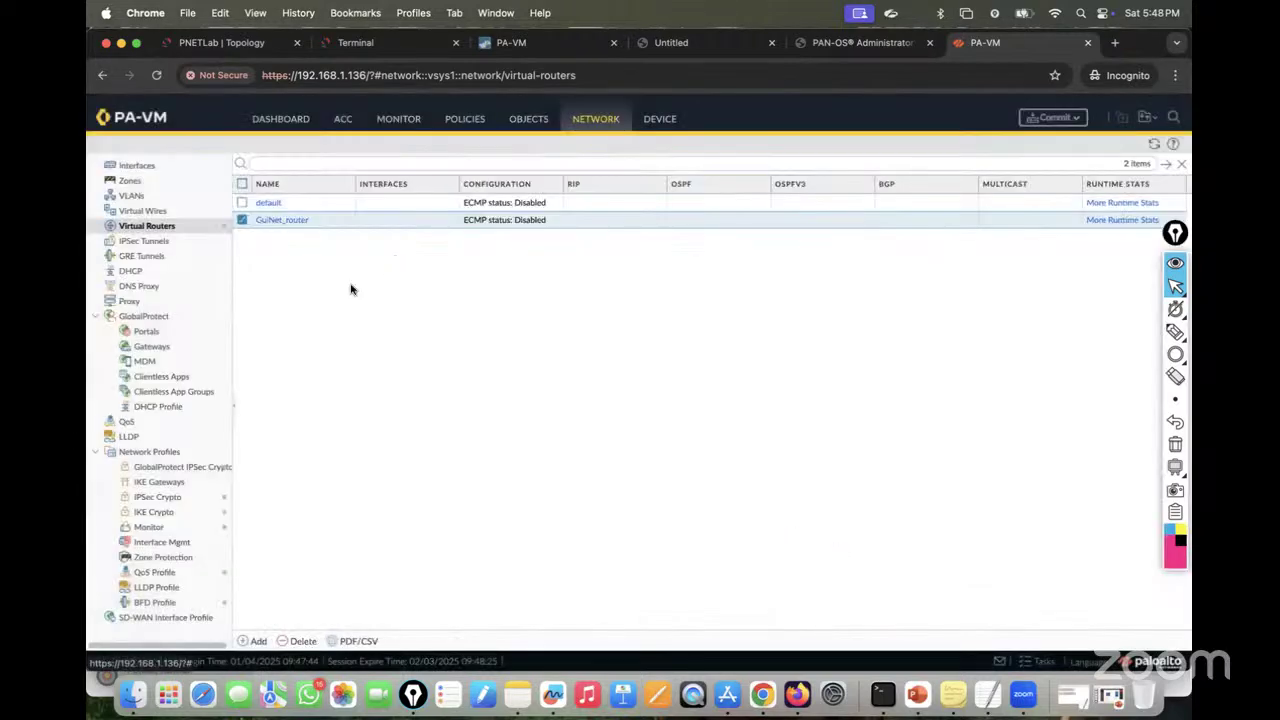
Step: Add Test_Router, Lab_Router and 1234, bringing the virtual router list to five
click(255, 641)
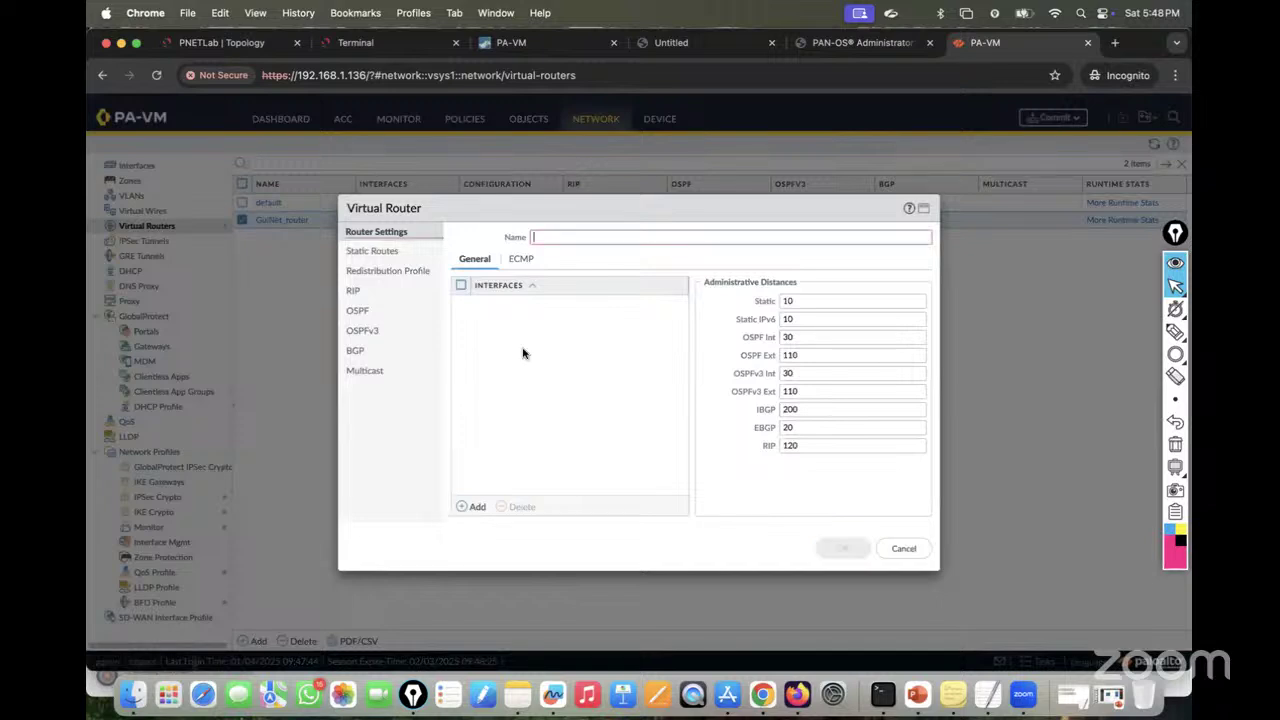
text(Test_Router)
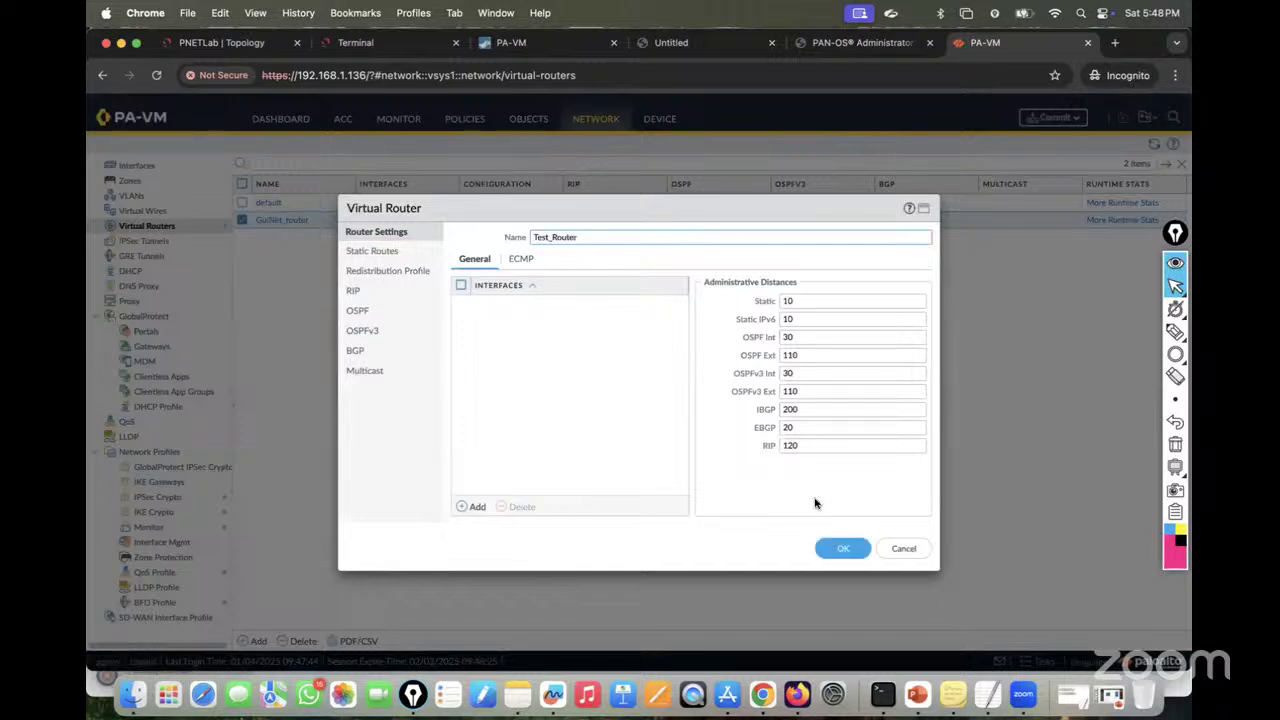
click(842, 548)
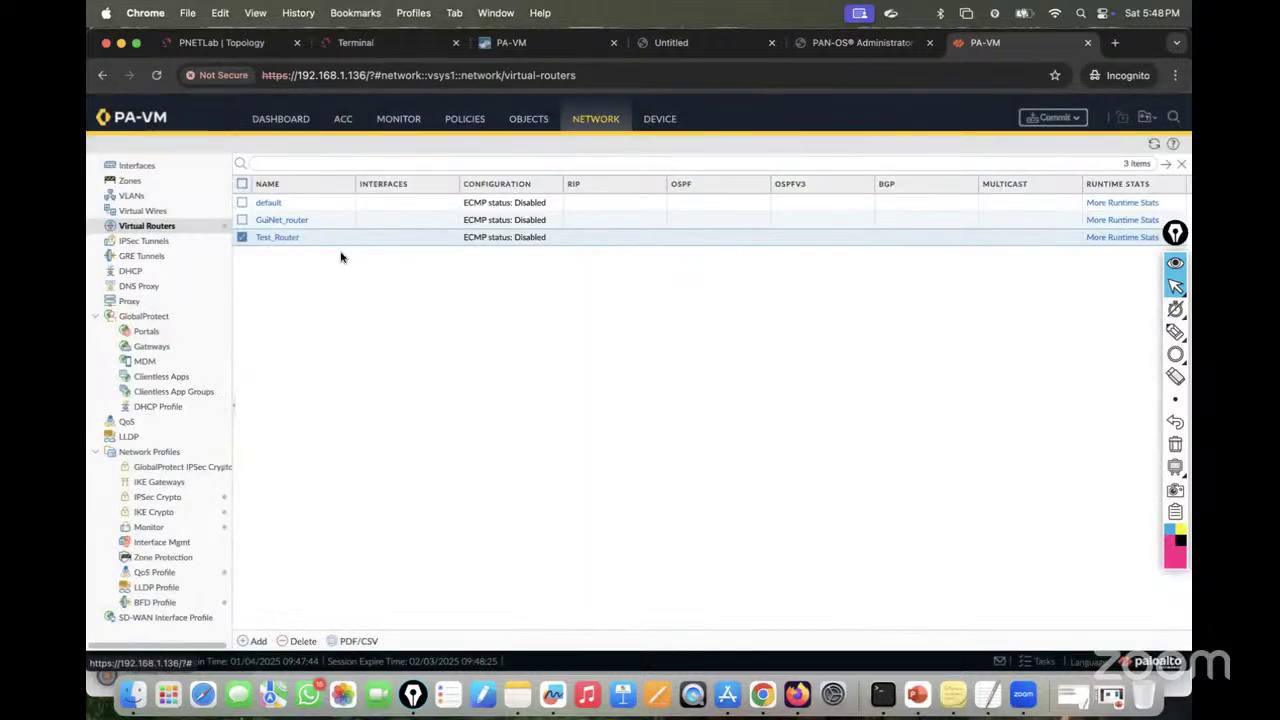
click(257, 640)
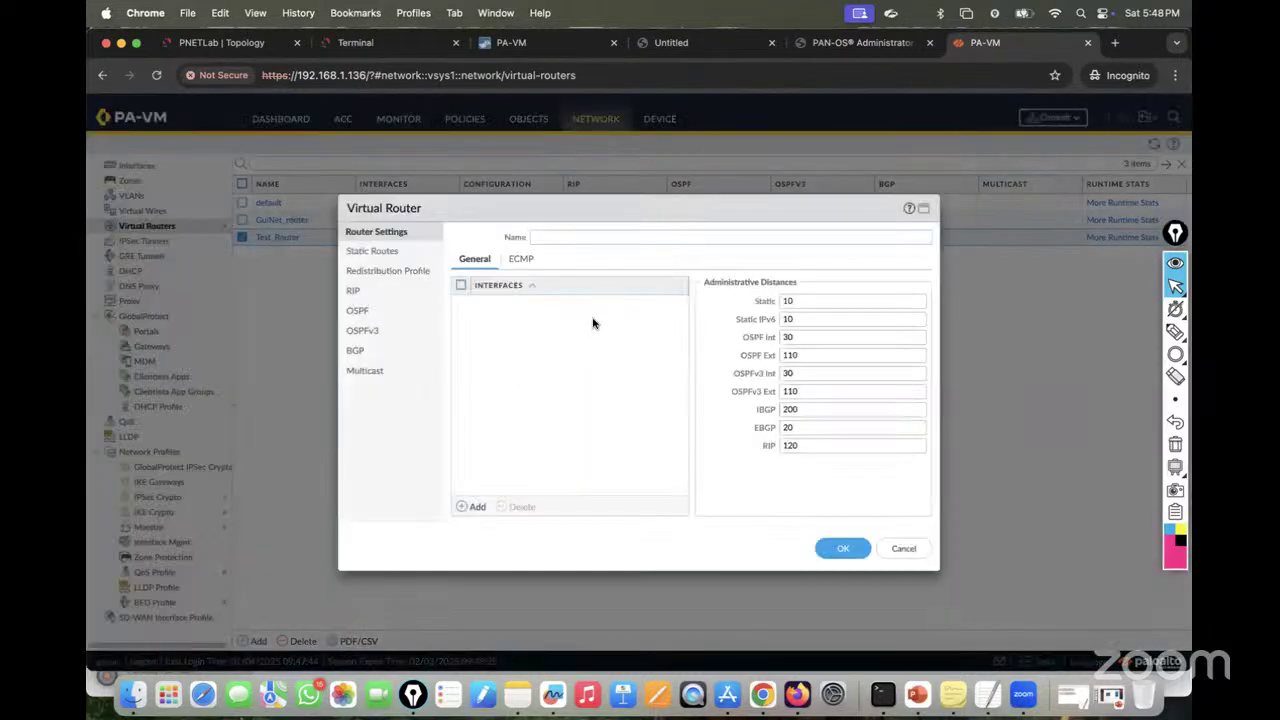
text(Lab_Router)
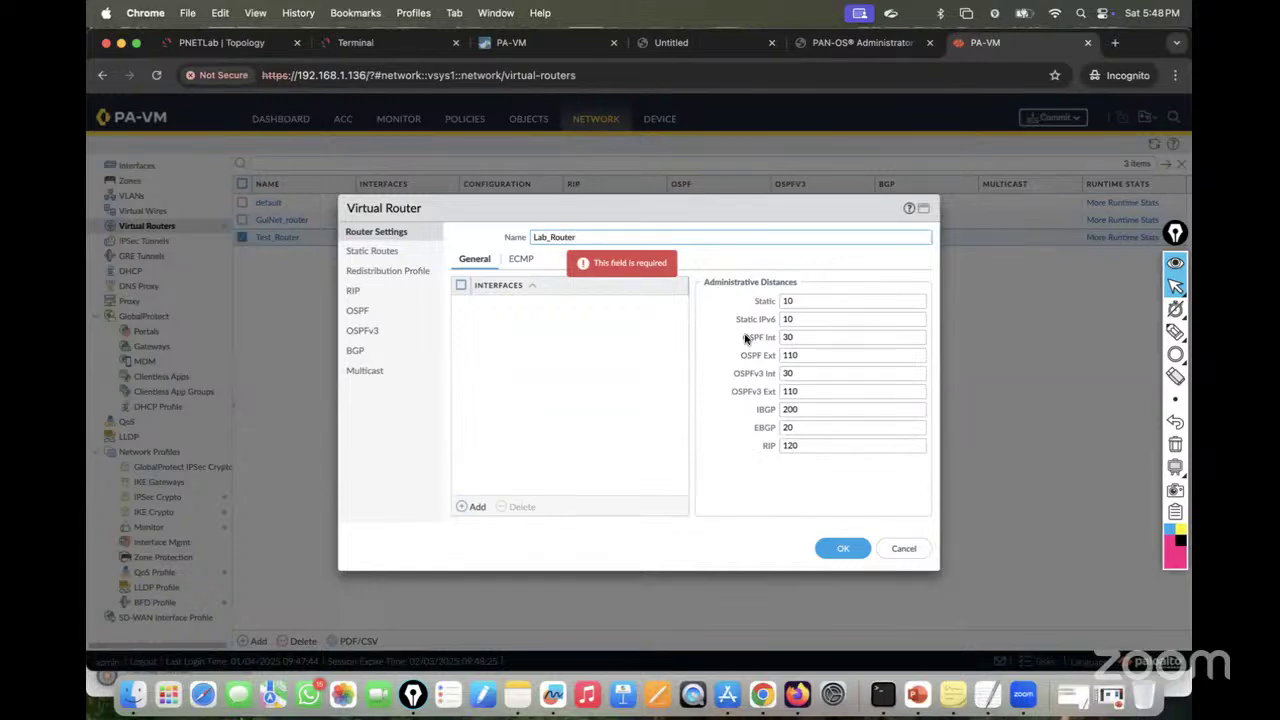
click(836, 548)
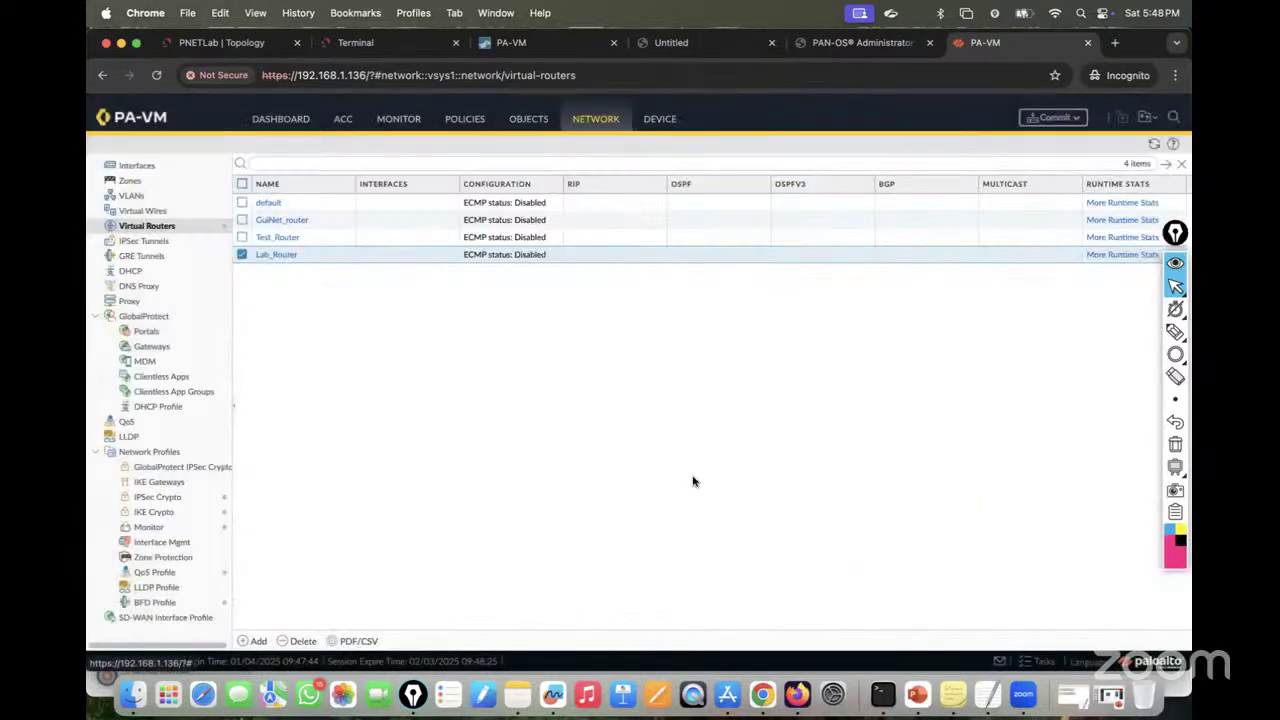
click(257, 643)
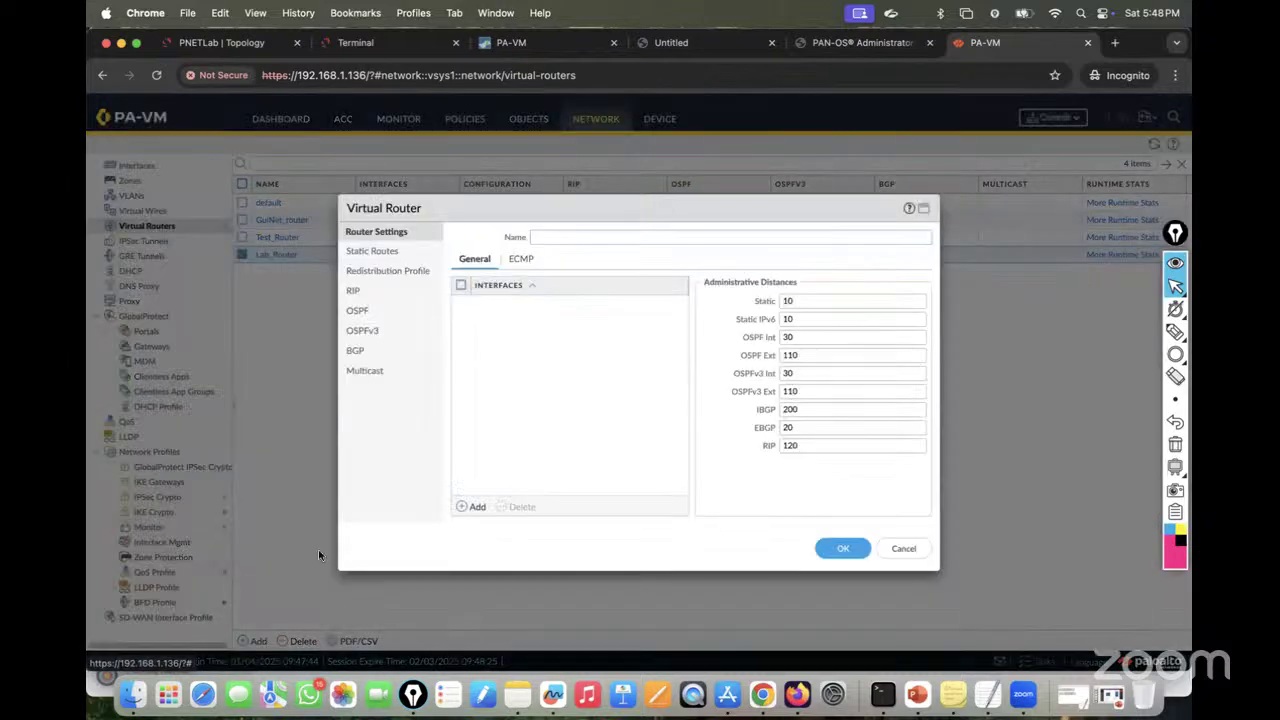
text(1234)
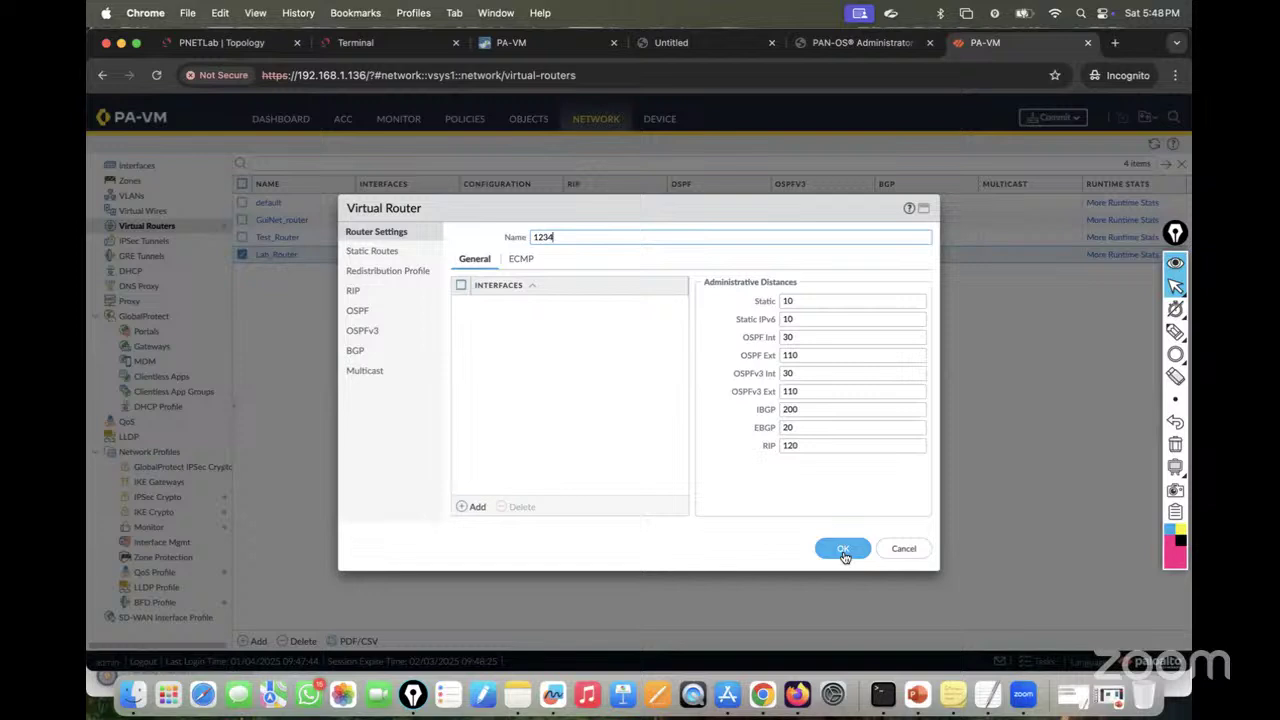
click(843, 550)
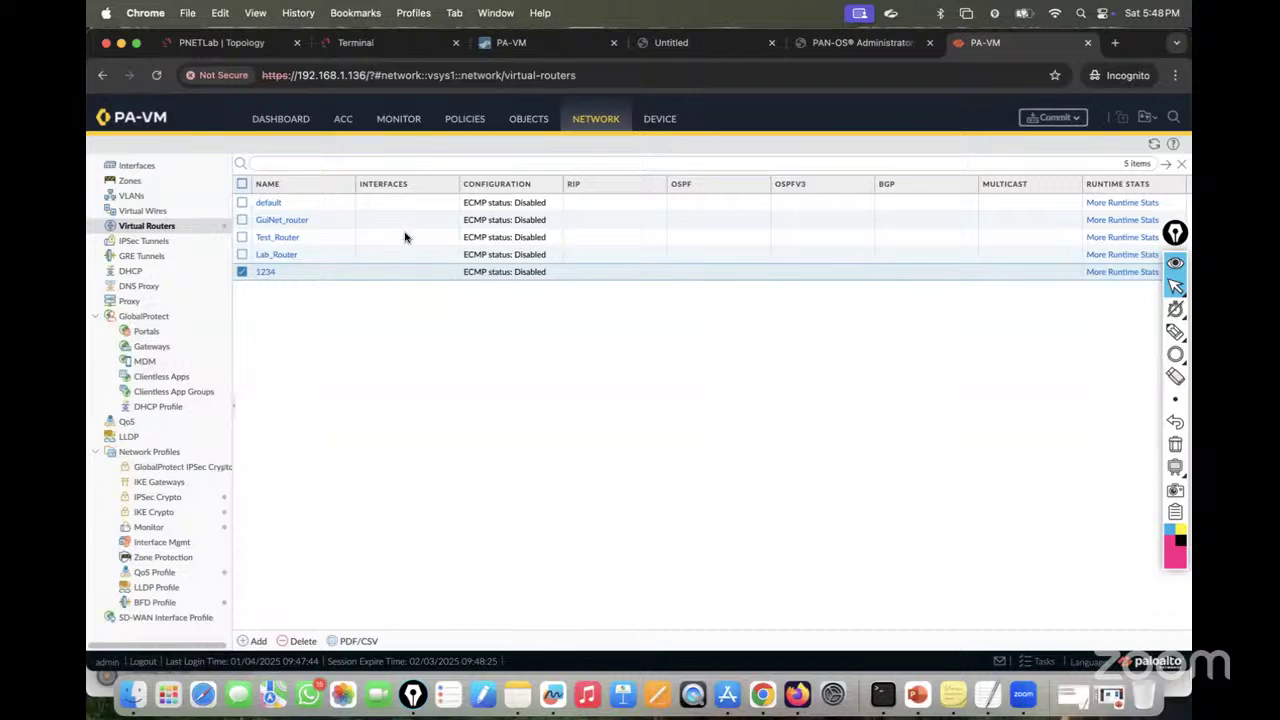
Step: Compare the other firewall's routers, then check the PA-VM dashboard's software version
click(515, 42)
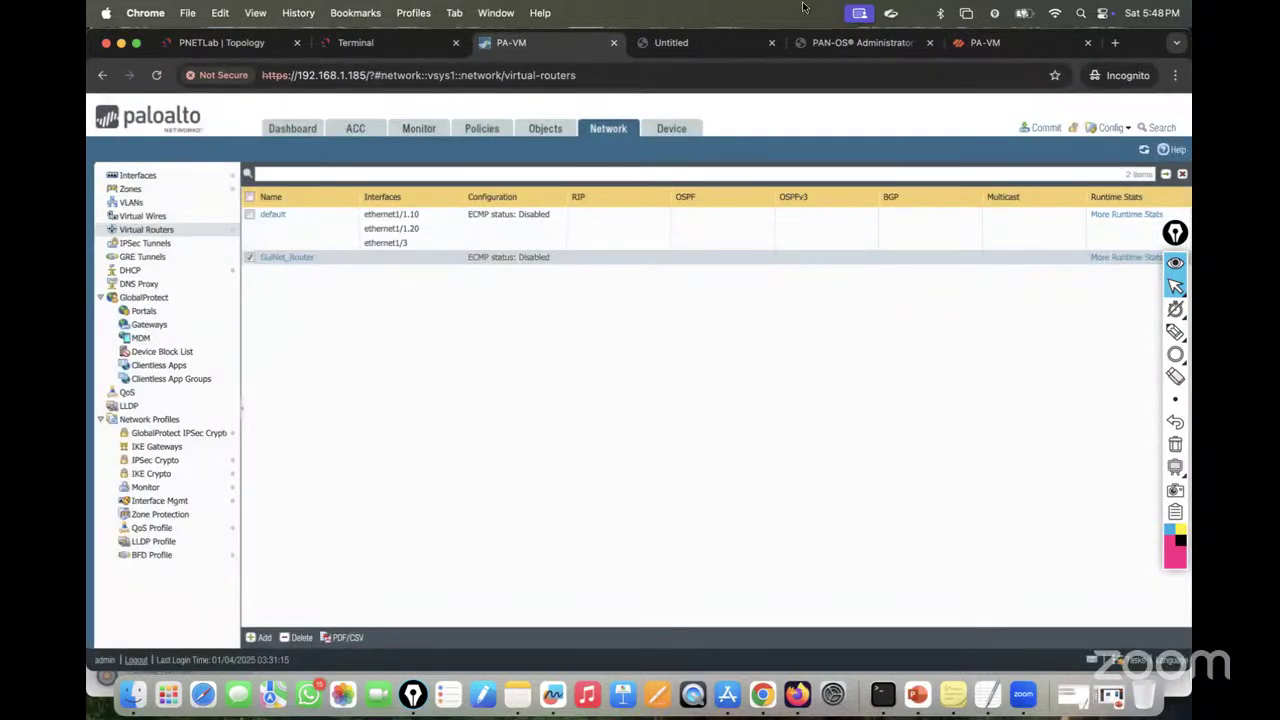
click(985, 42)
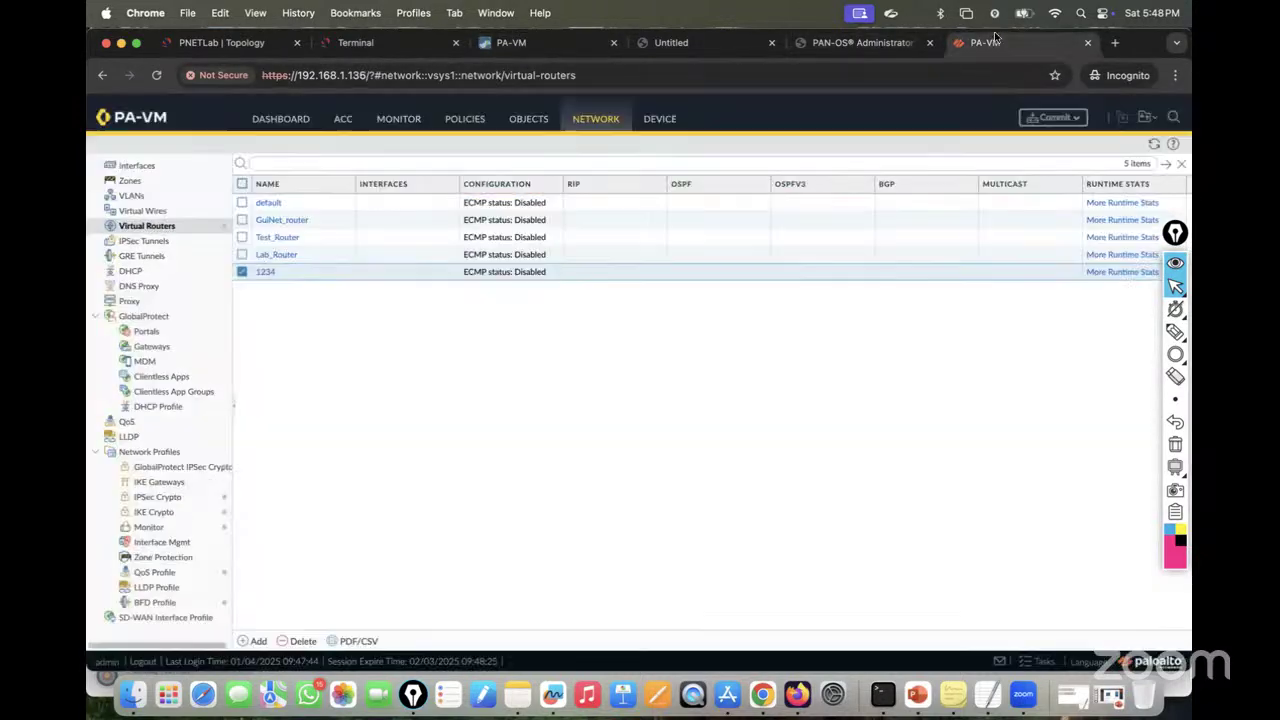
click(270, 122)
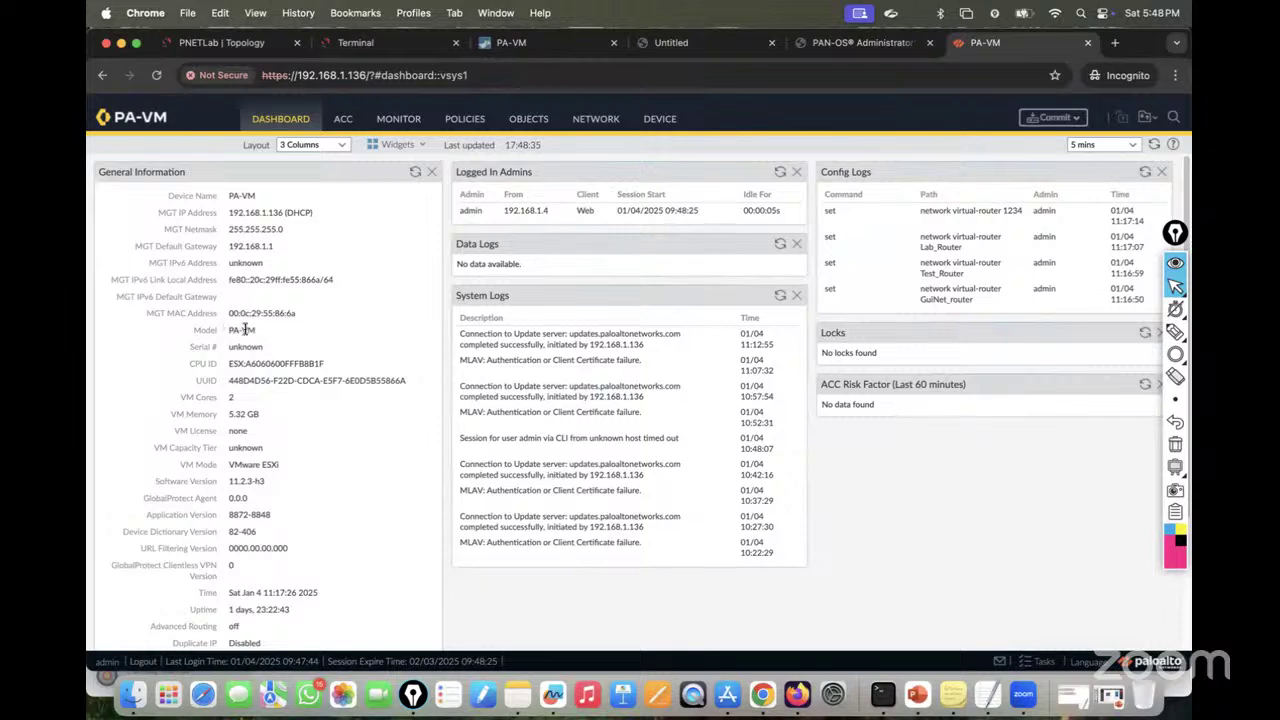
triple_click(244, 483)
Step: Add a virtual router named 234454 on the PA-VM
click(598, 119)
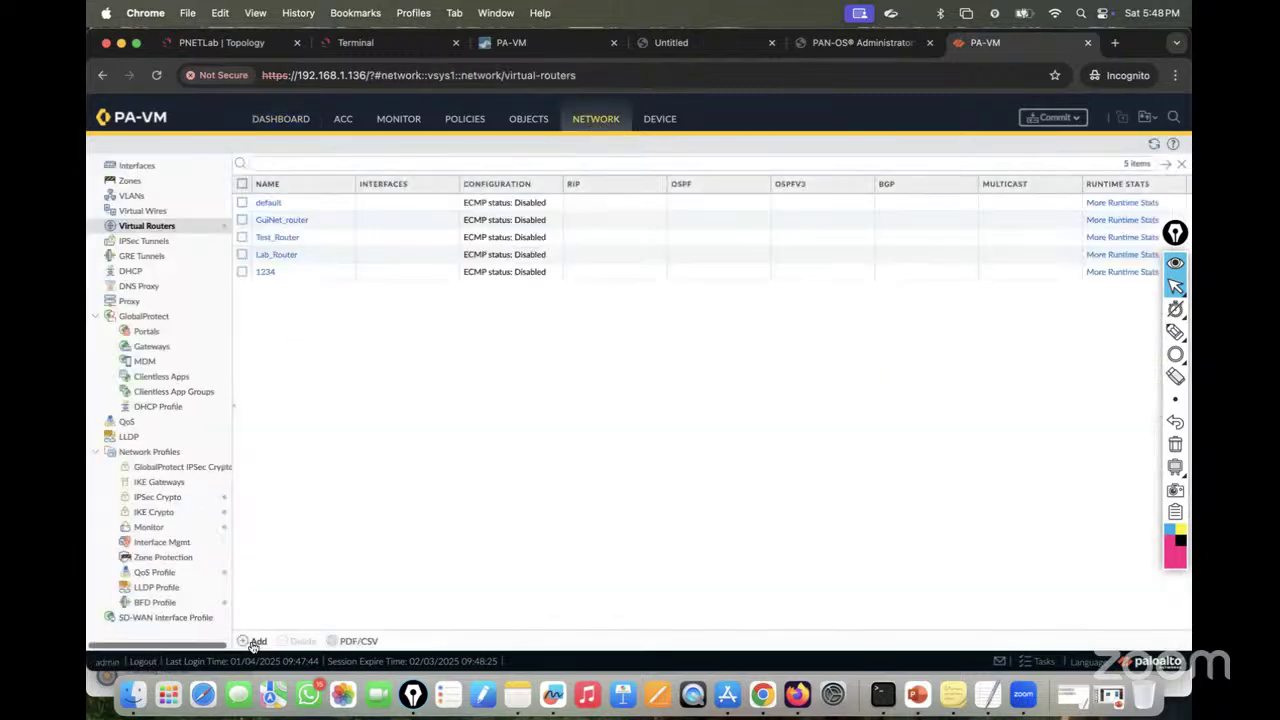
click(255, 641)
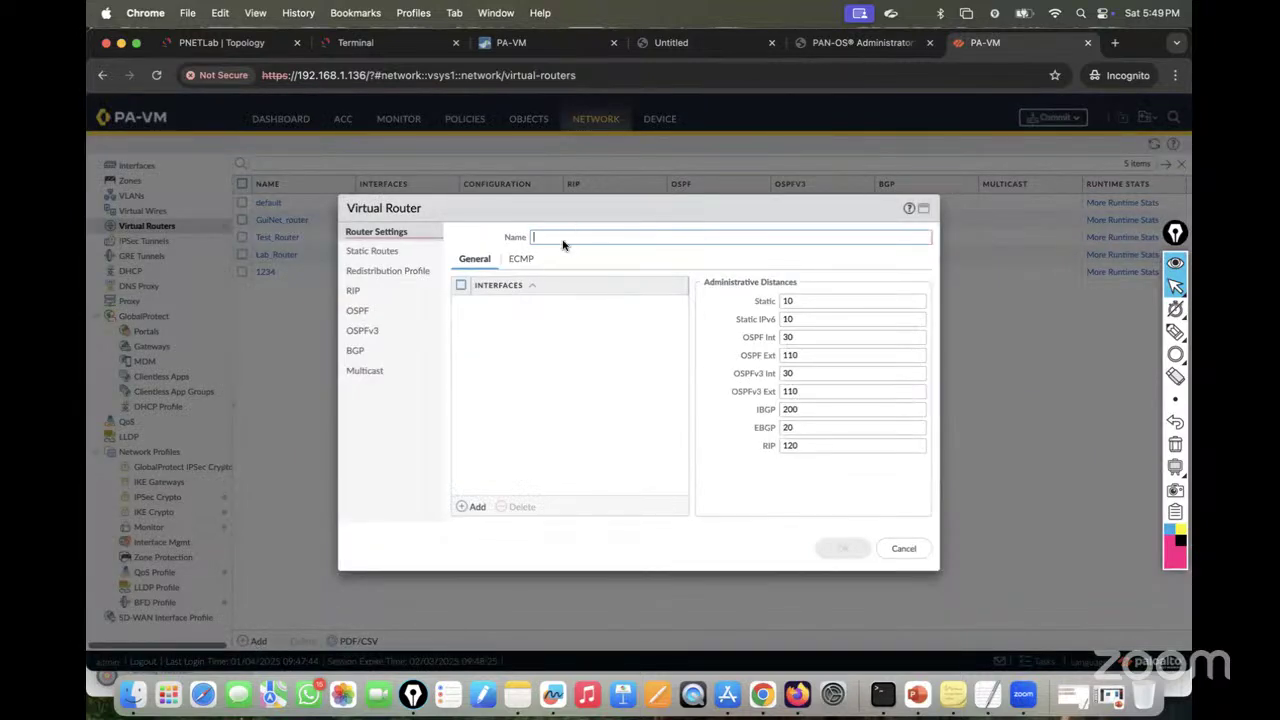
text(234454)
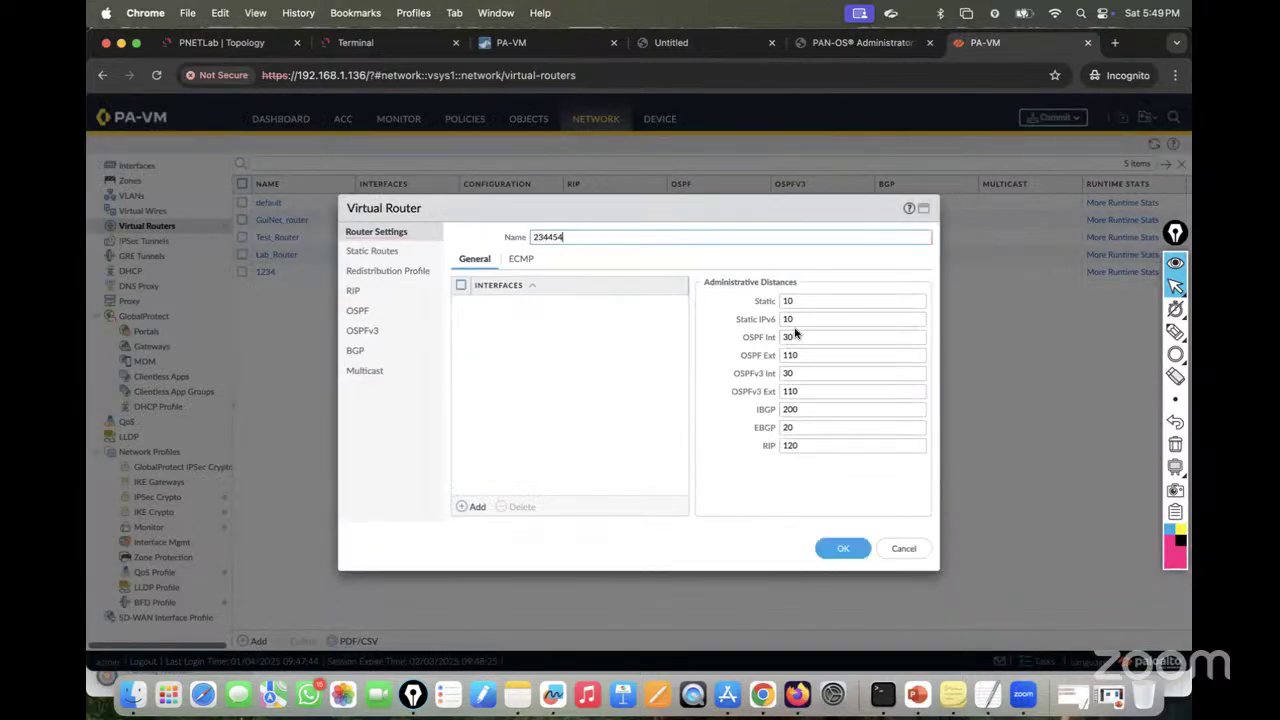
click(843, 549)
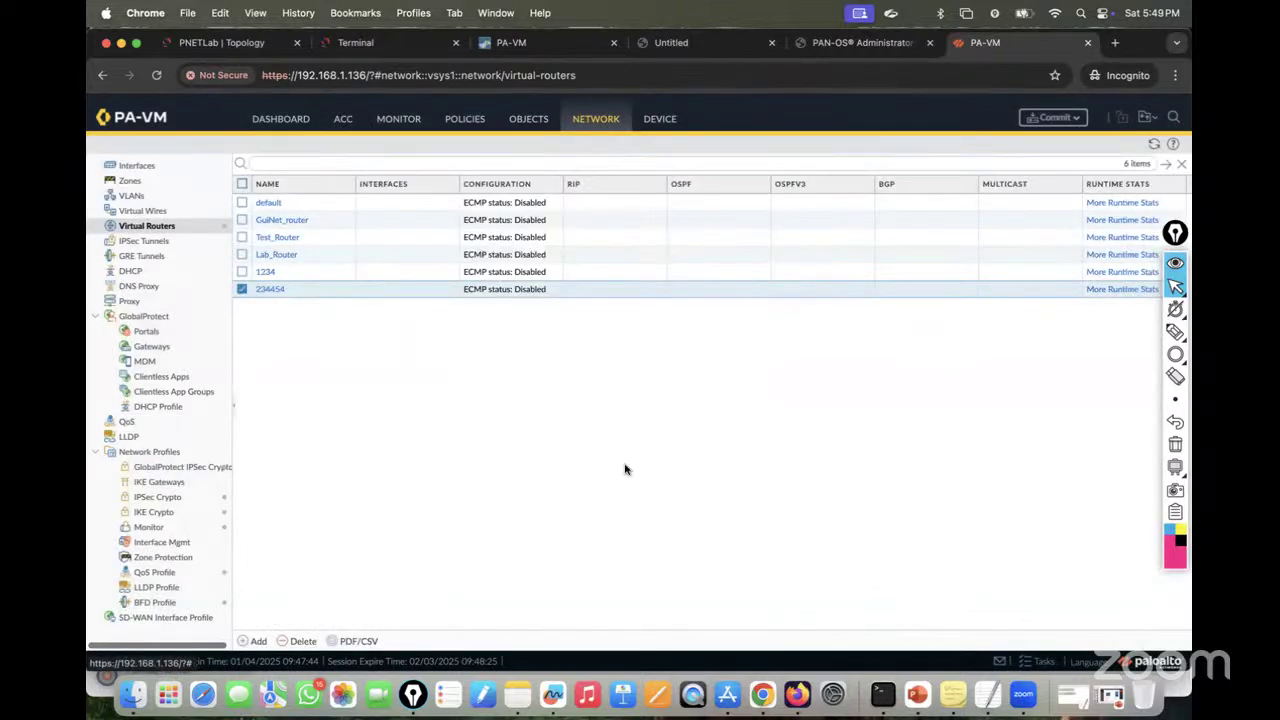
click(530, 45)
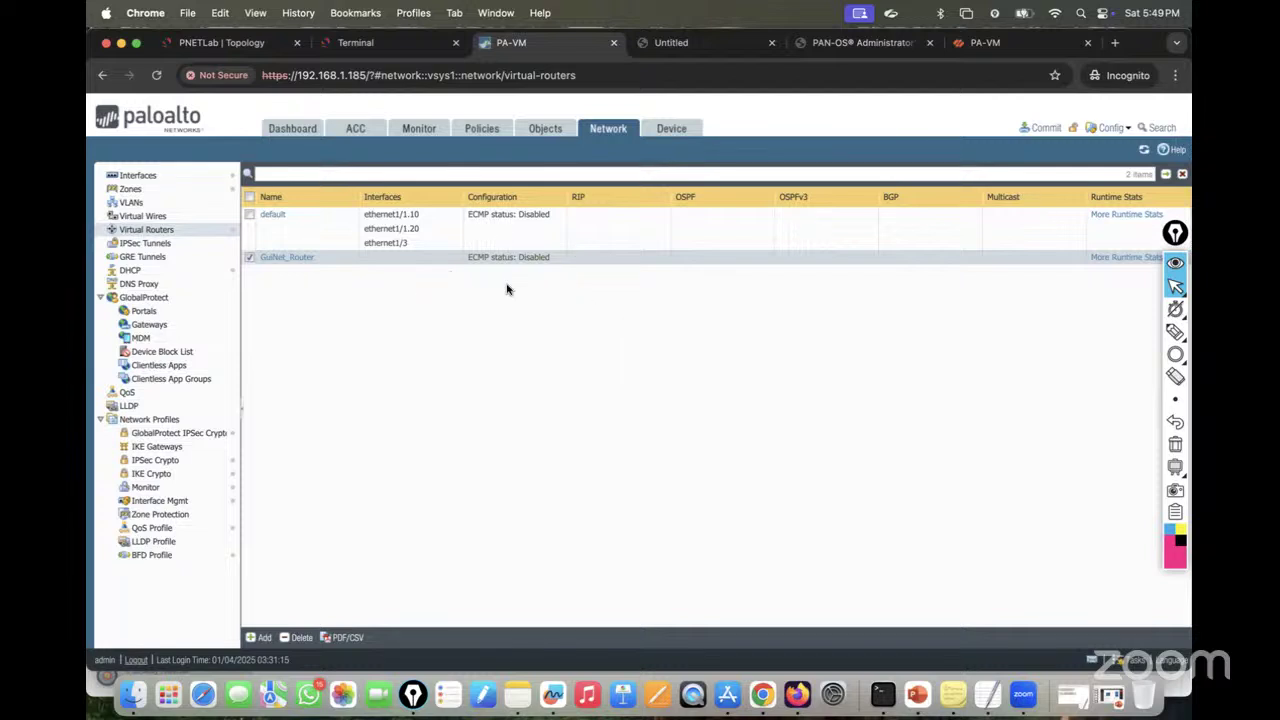
Step: Review the other firewall's two-router list, then return to the PA-VM with six routers
mouse_move(323, 265)
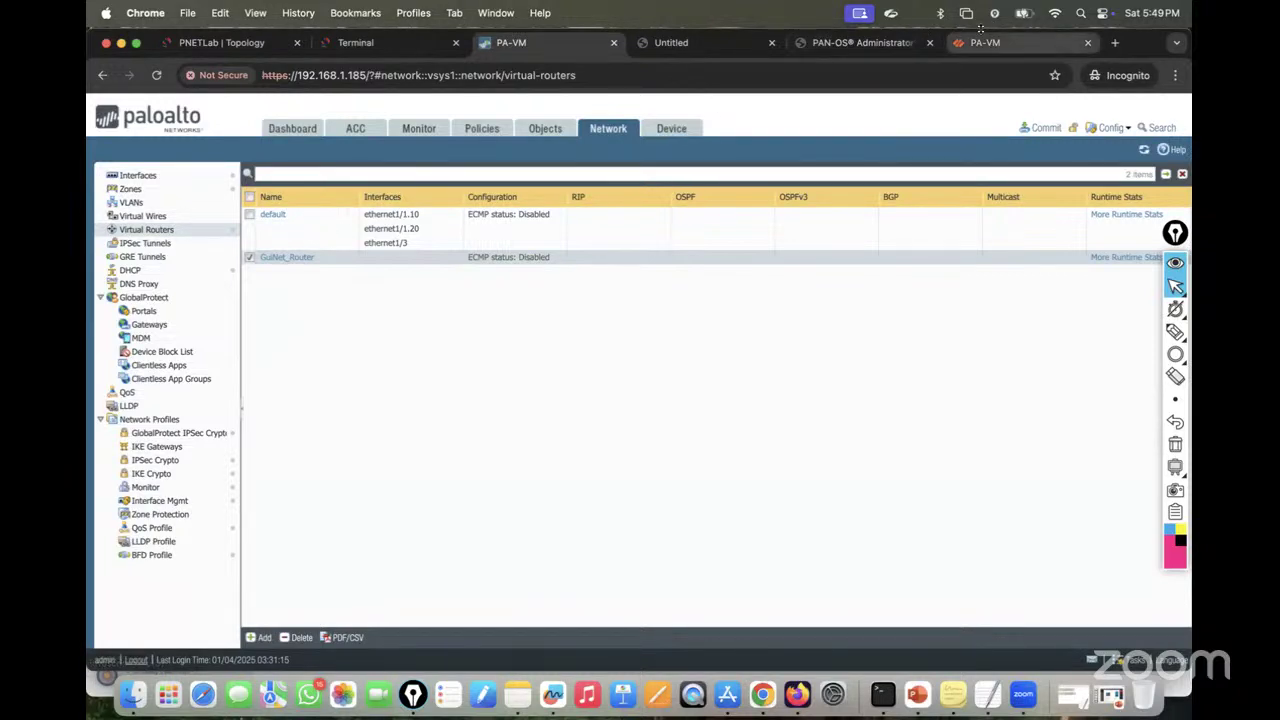
click(980, 48)
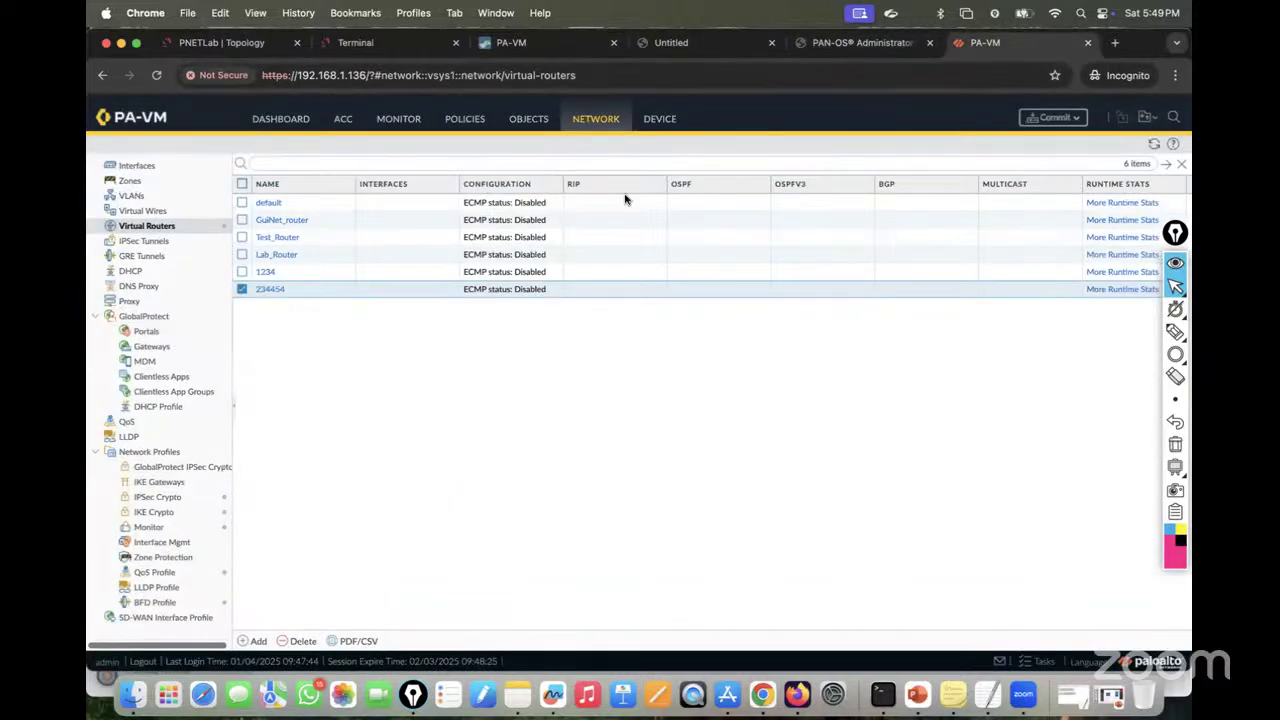
Step: Google 'what is palo alto virtual router' and open the Virtual Routers TechDocs result
click(1113, 43)
text(googel.com)
key(Return)
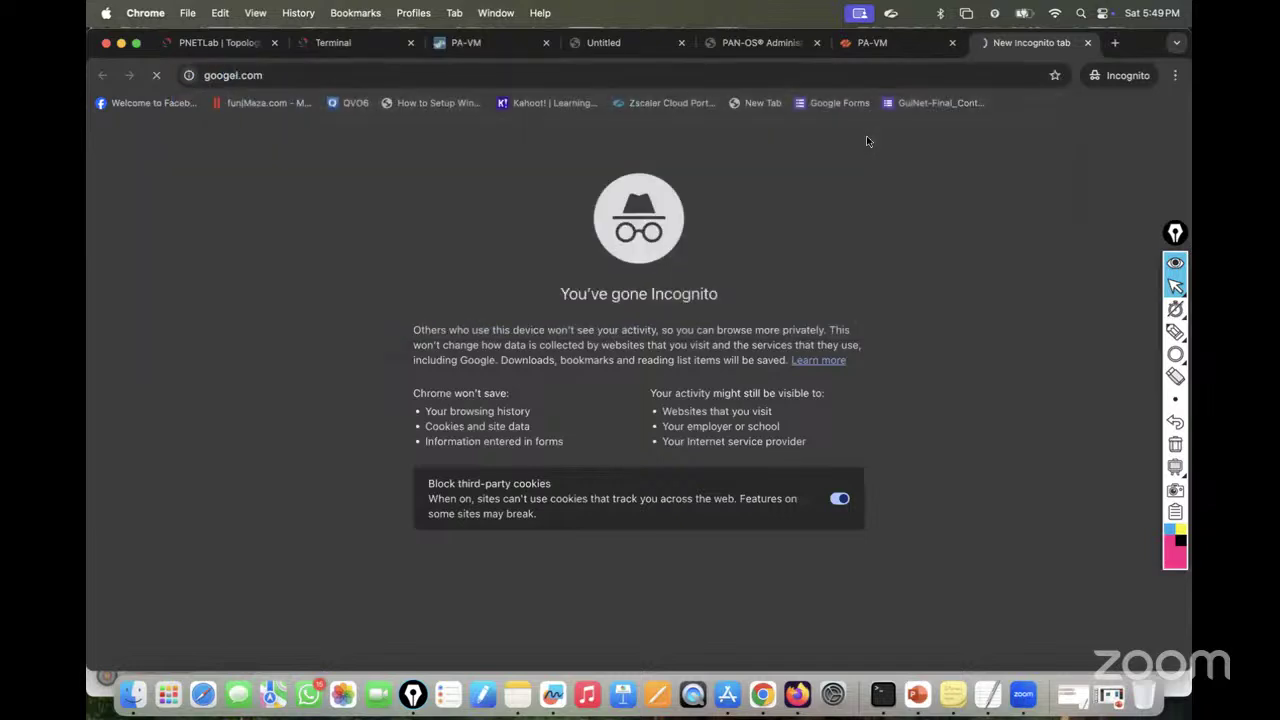
text(hwqr)
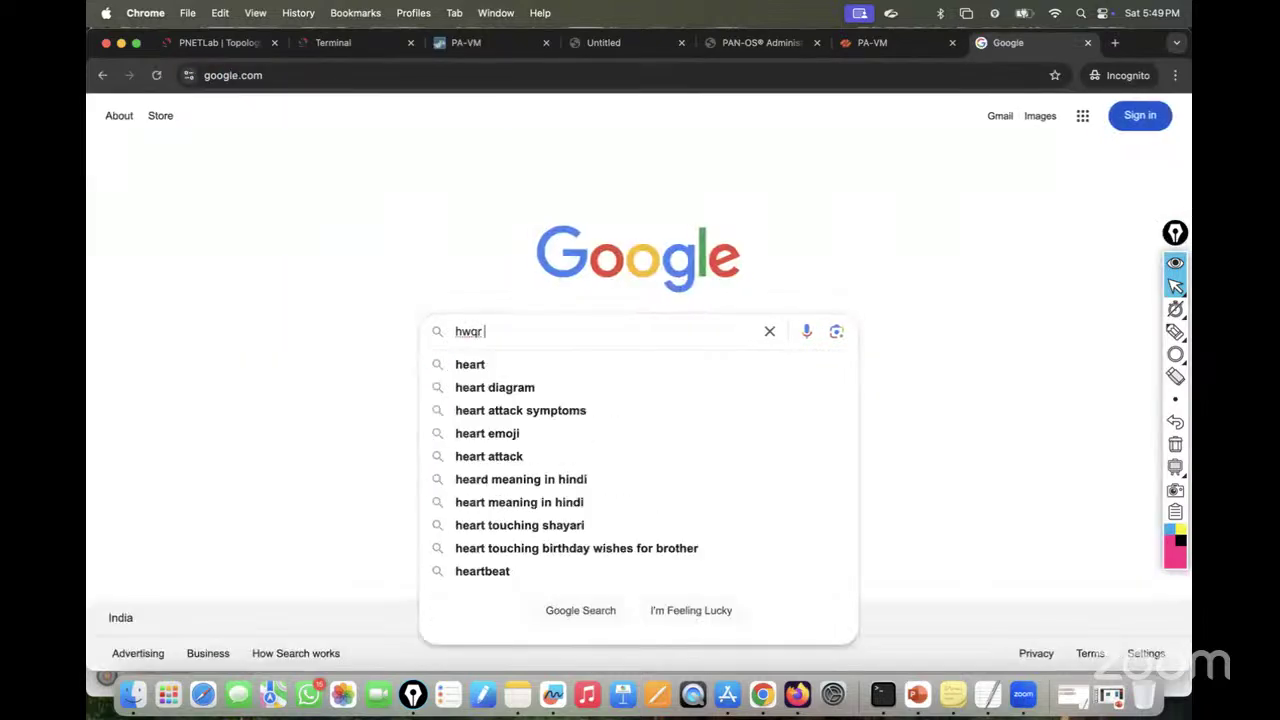
key(BackSpace)
key(BackSpace)
key(BackSpace)
key(BackSpace)
text(what )
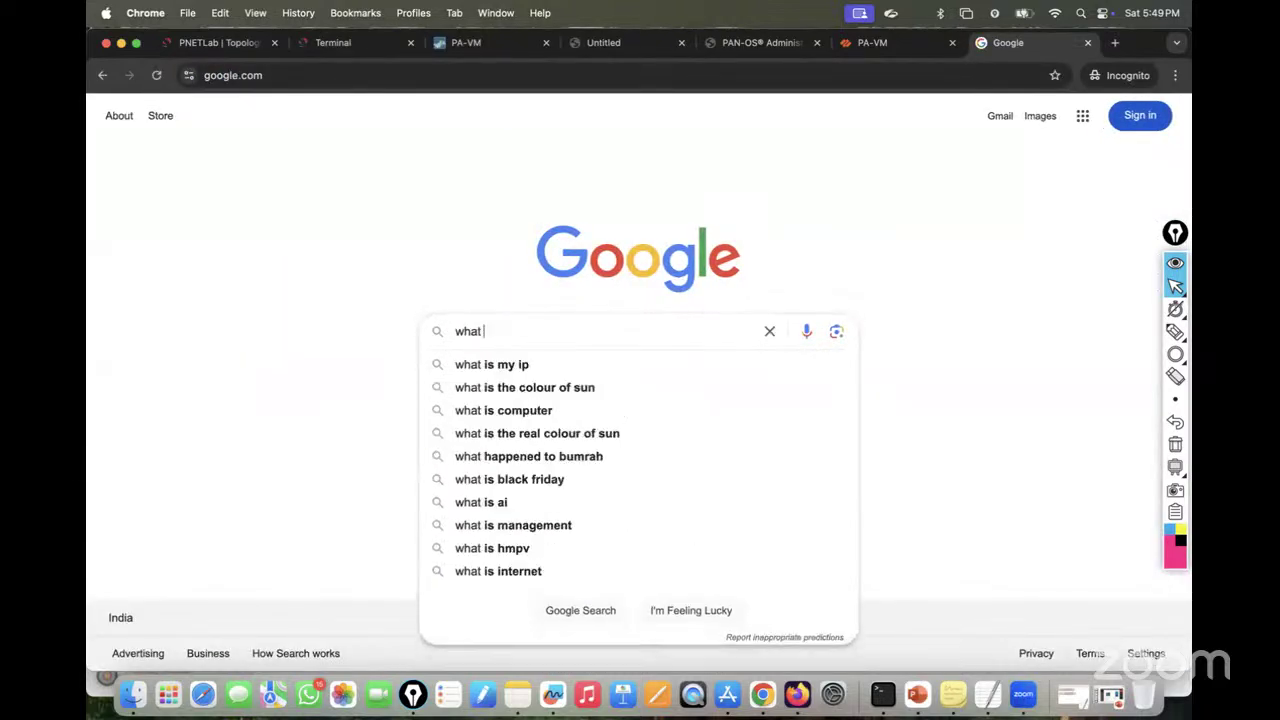
text(is palo alto )
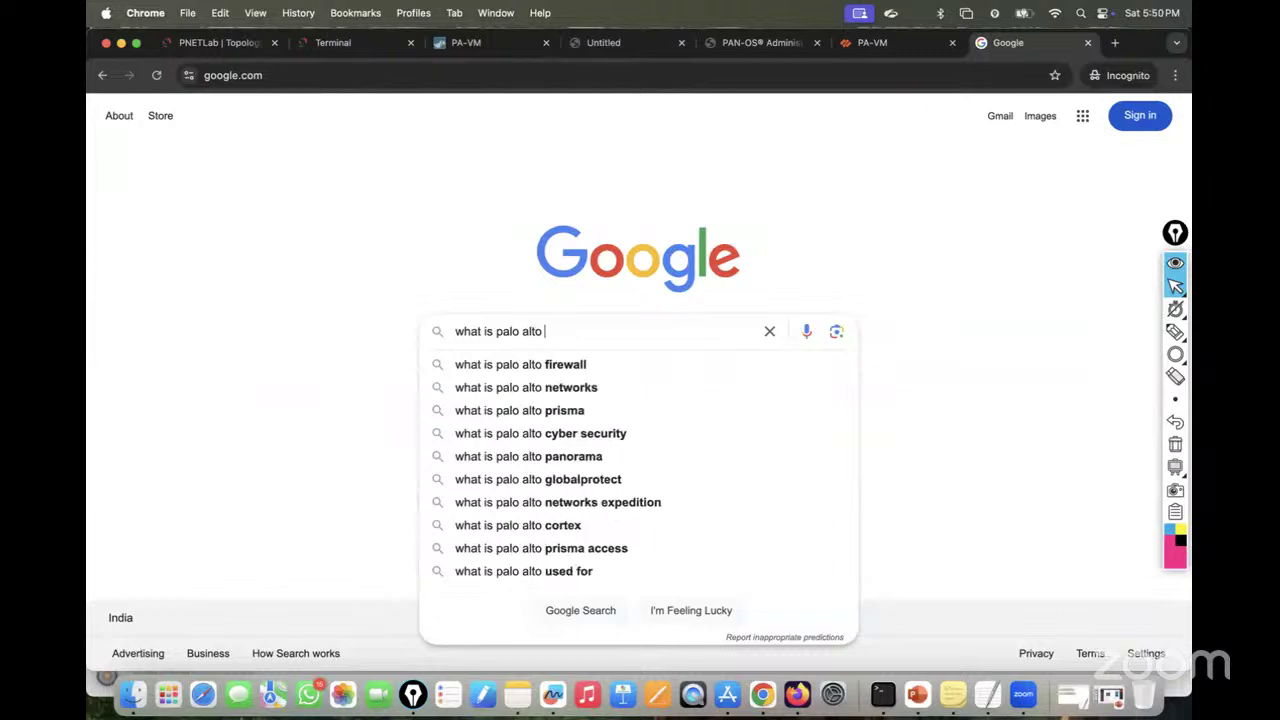
text(virtu)
key(BackSpace)
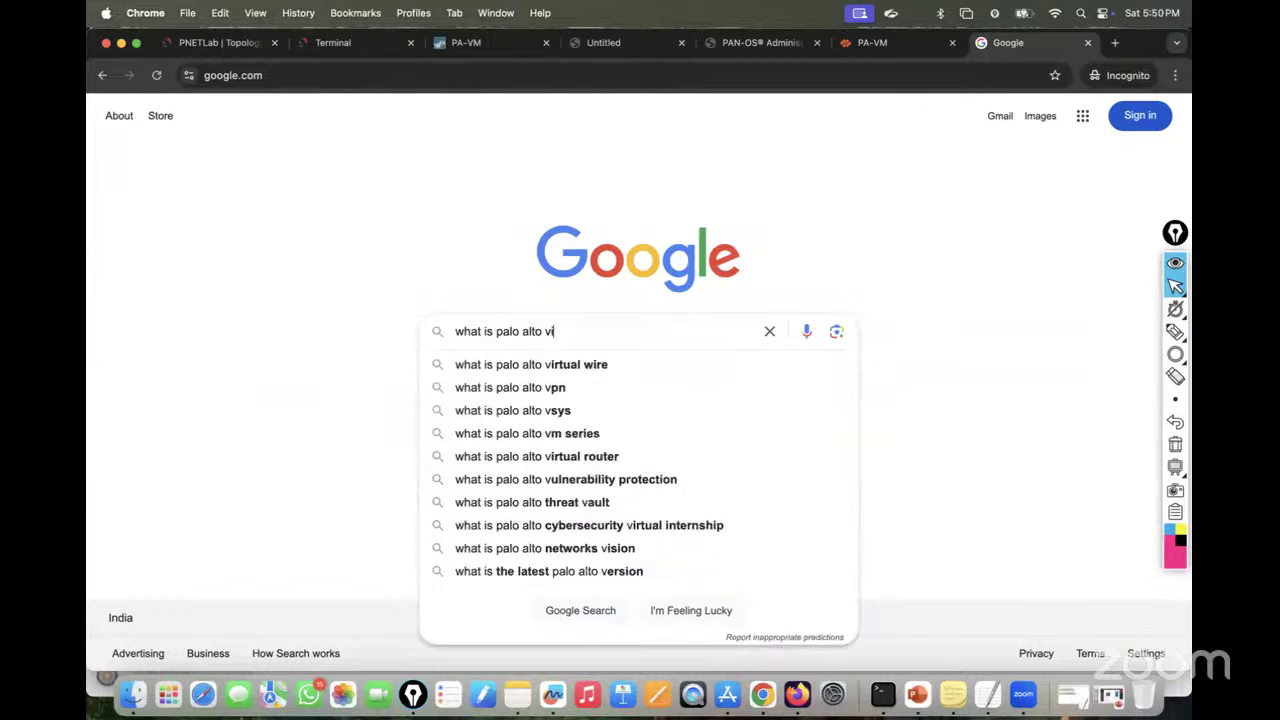
text(irtual)
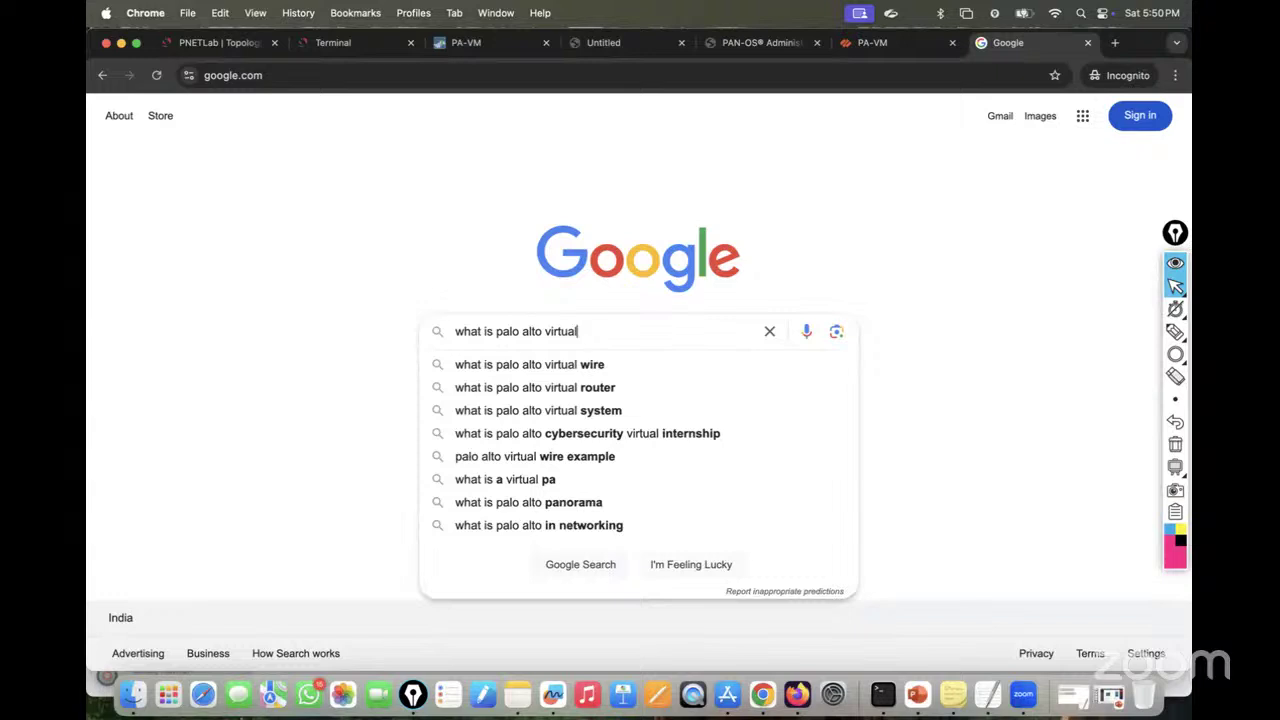
key(Down)
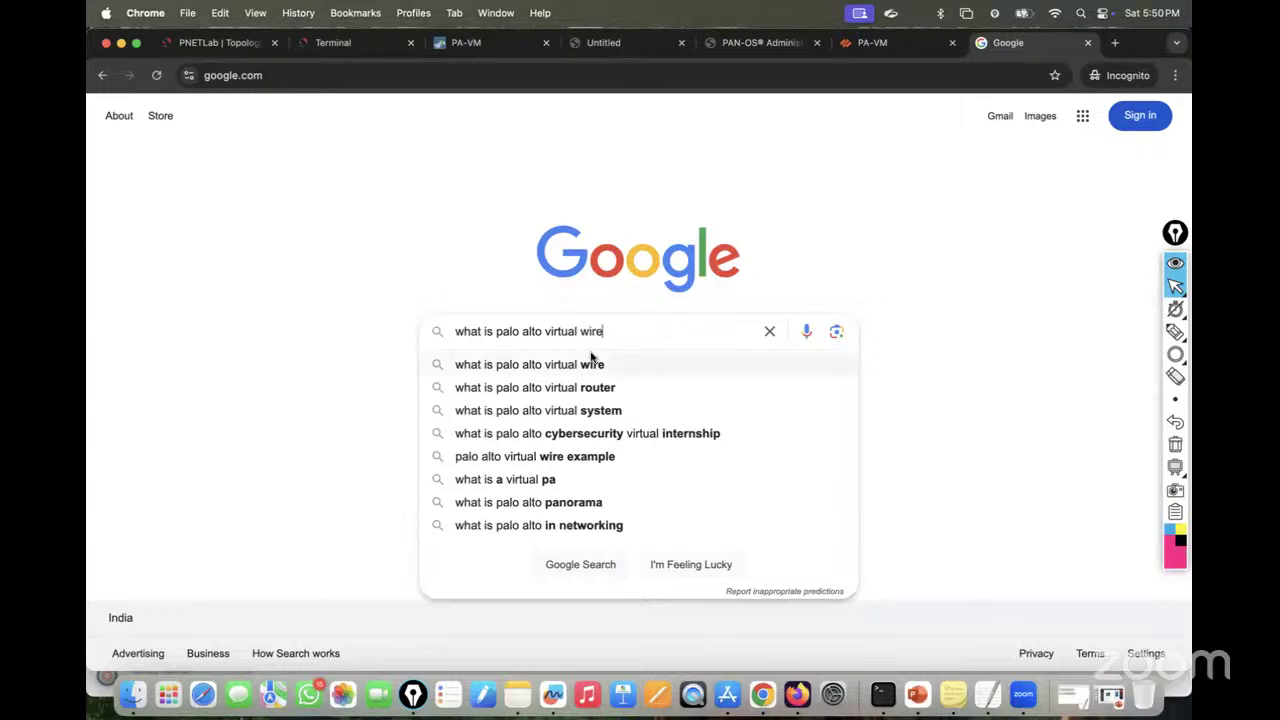
click(572, 387)
click(306, 262)
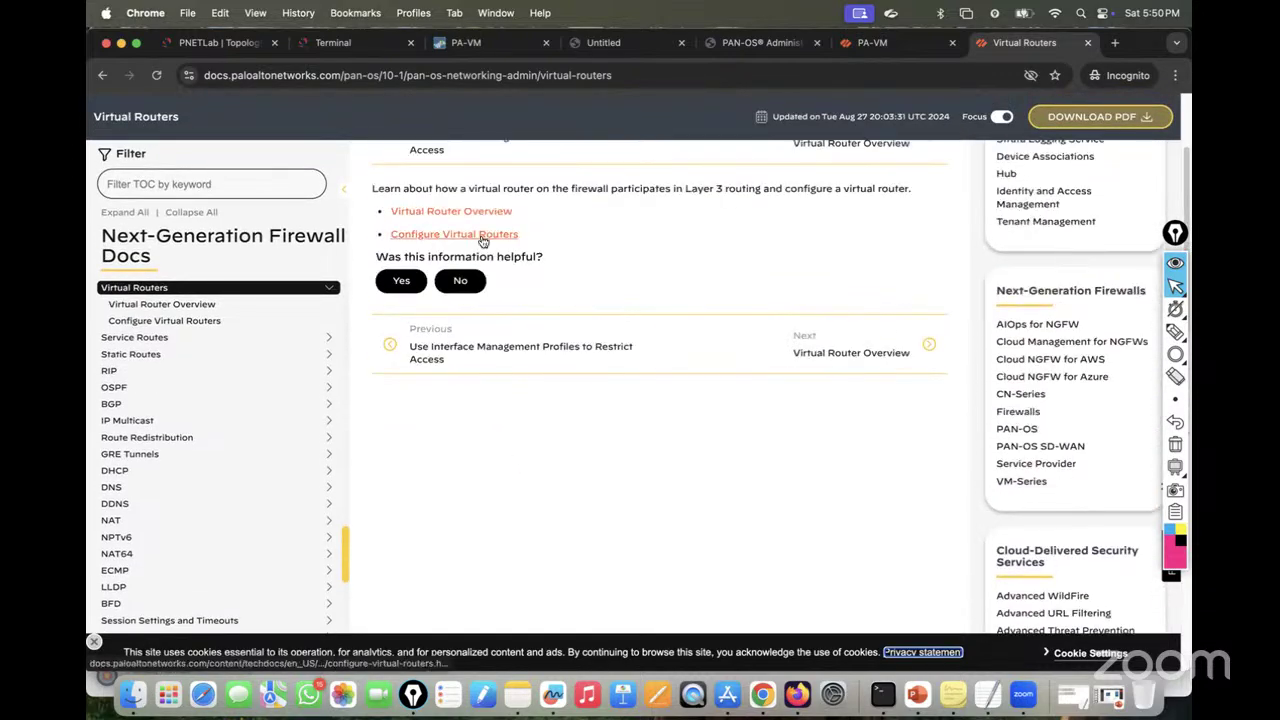
Step: Read the Virtual Router Overview article, then return to the 192.168.1.185 firewall tab
click(471, 215)
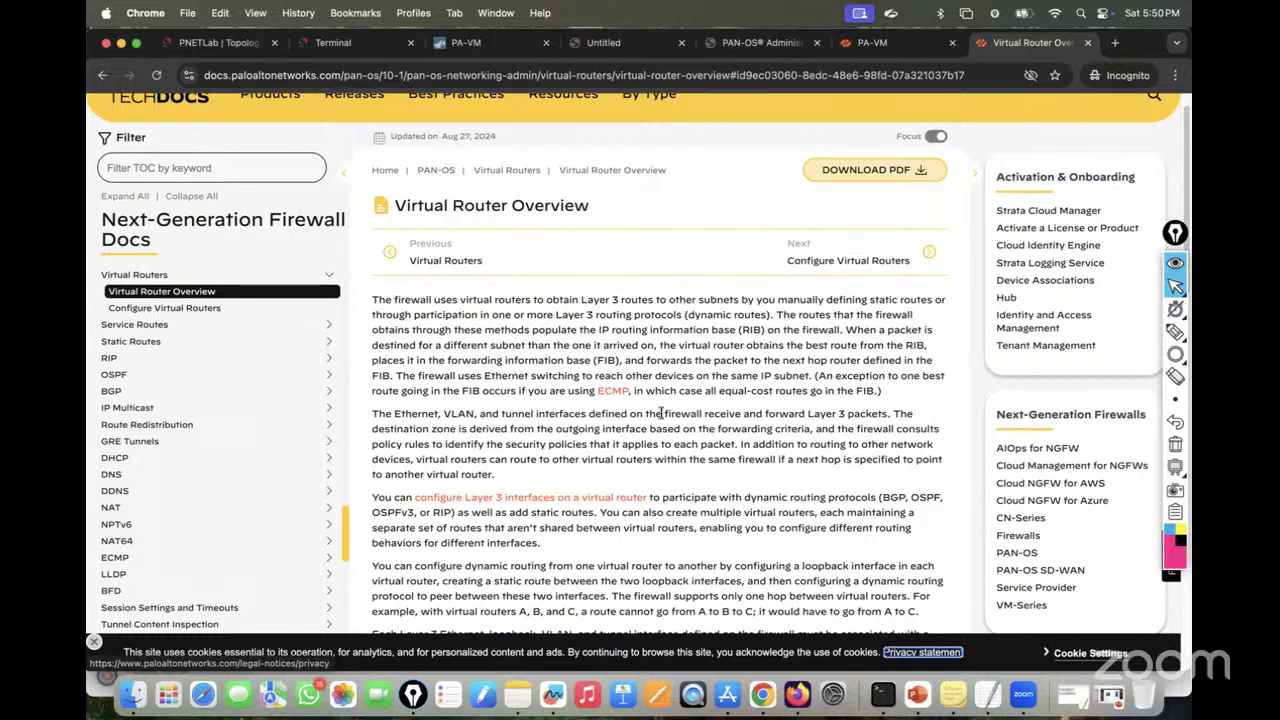
scroll(670, 432, down, 3)
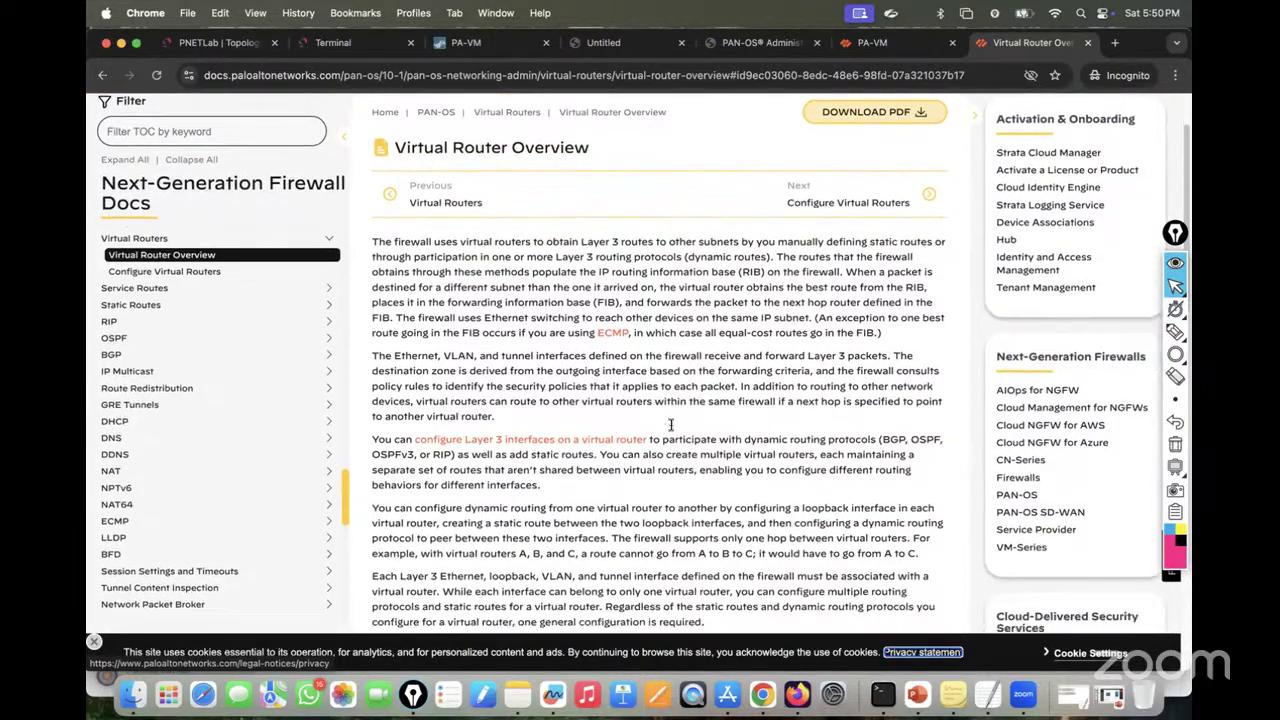
scroll(672, 428, down, 2)
scroll(672, 428, up, 3)
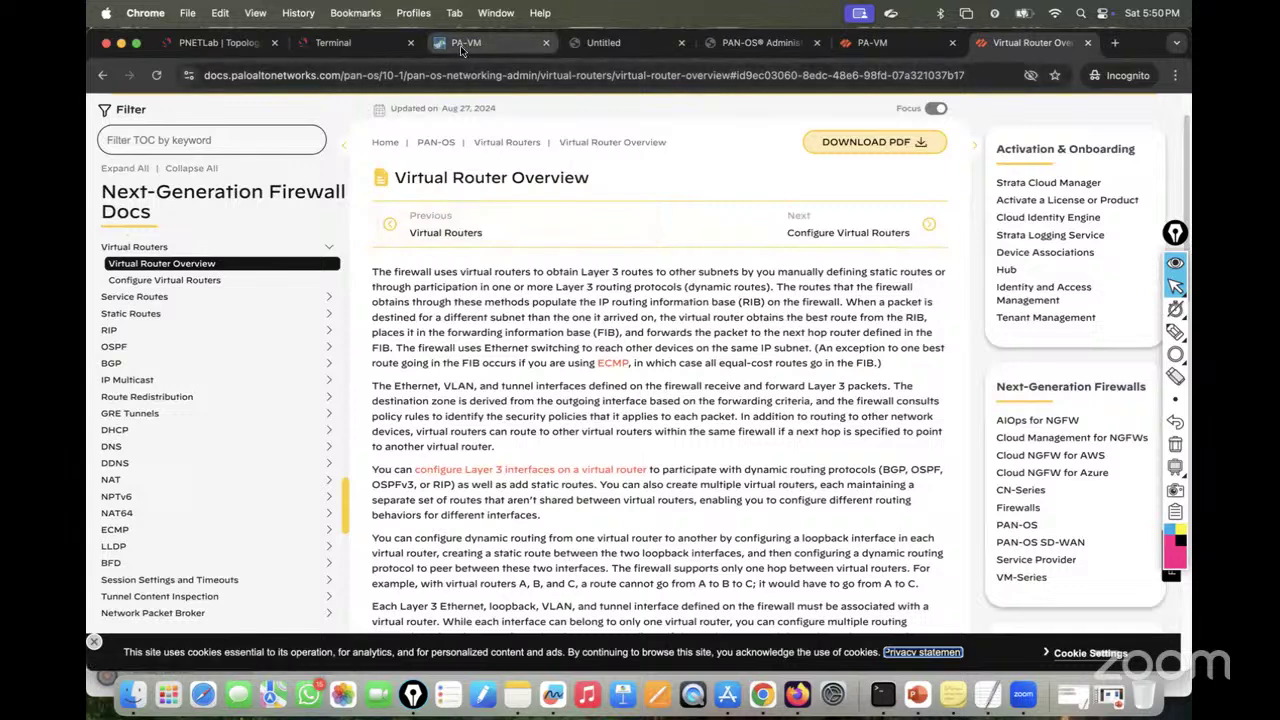
key(super+3)
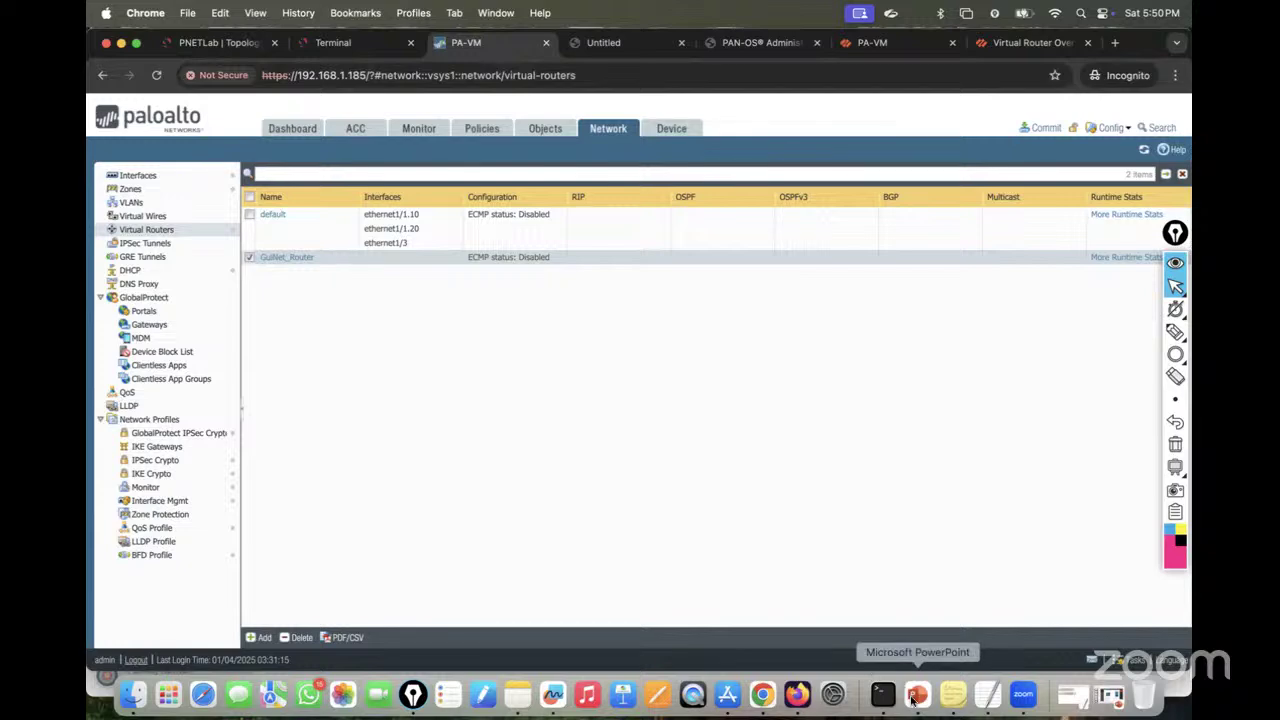
Step: Show slide 11 of the training deck, the module outline listing Virtual Routers
click(917, 694)
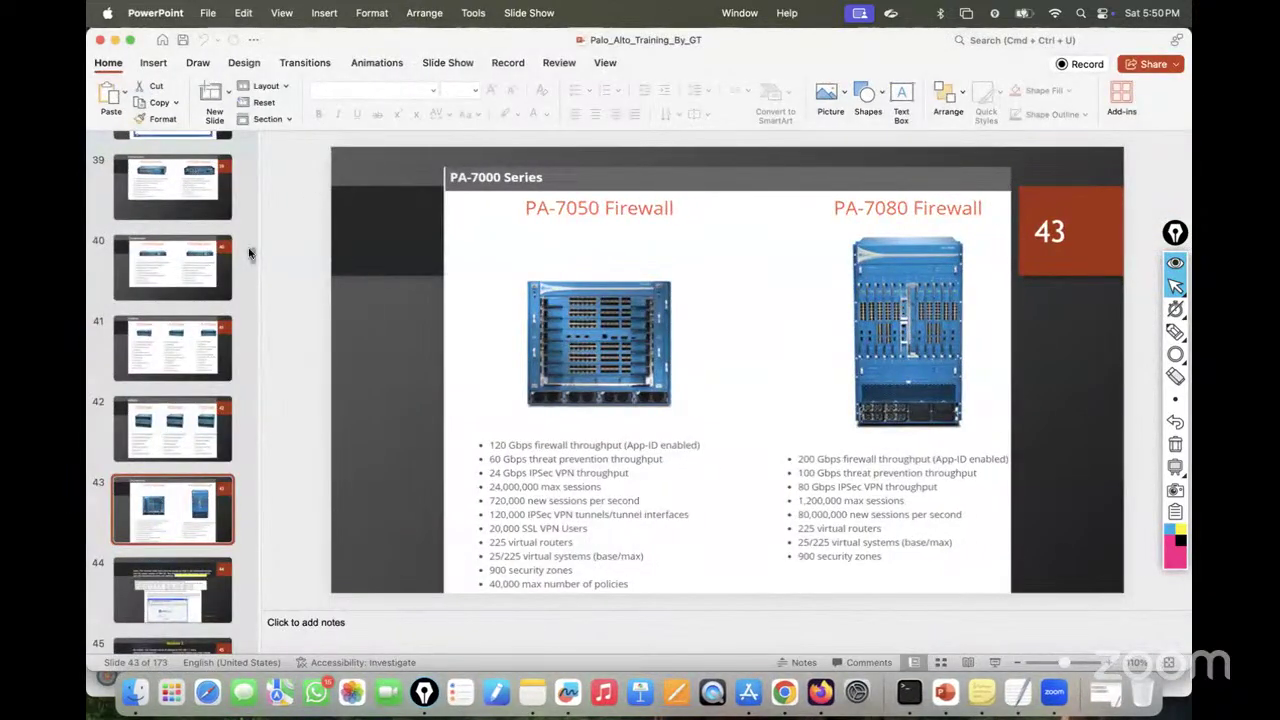
drag(252, 258, 256, 150)
scroll(256, 150, down, 3)
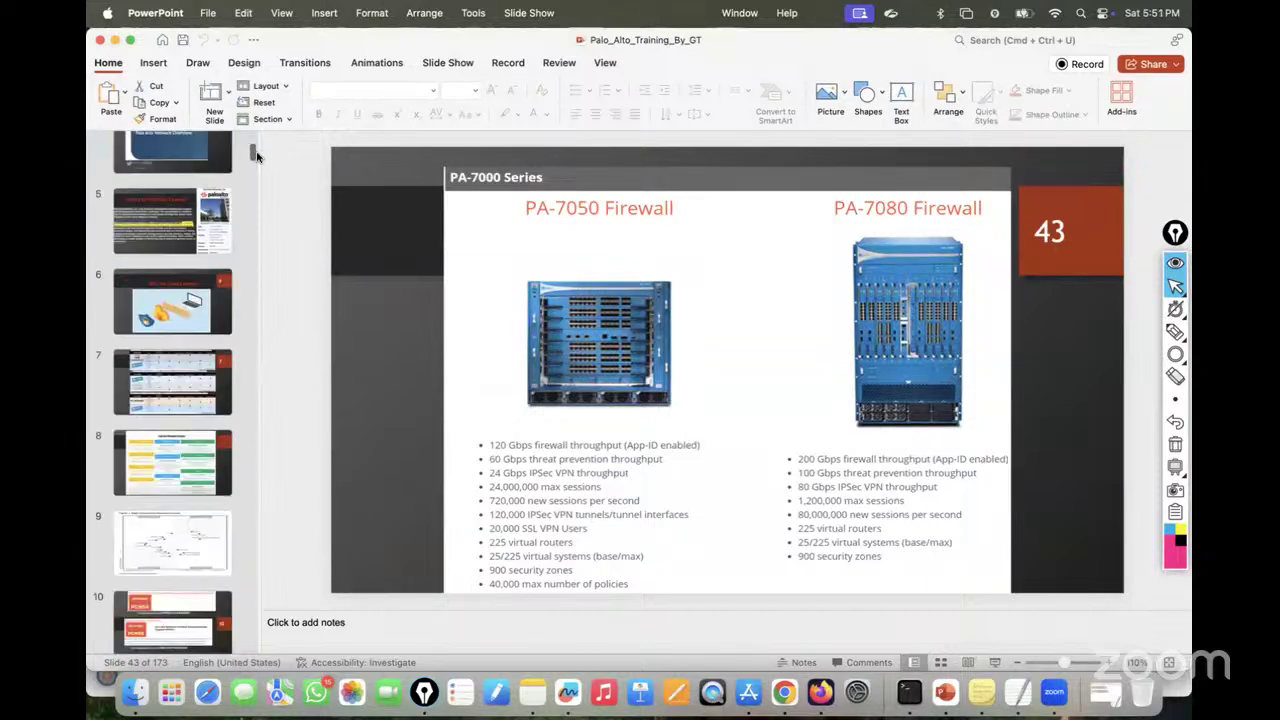
click(171, 585)
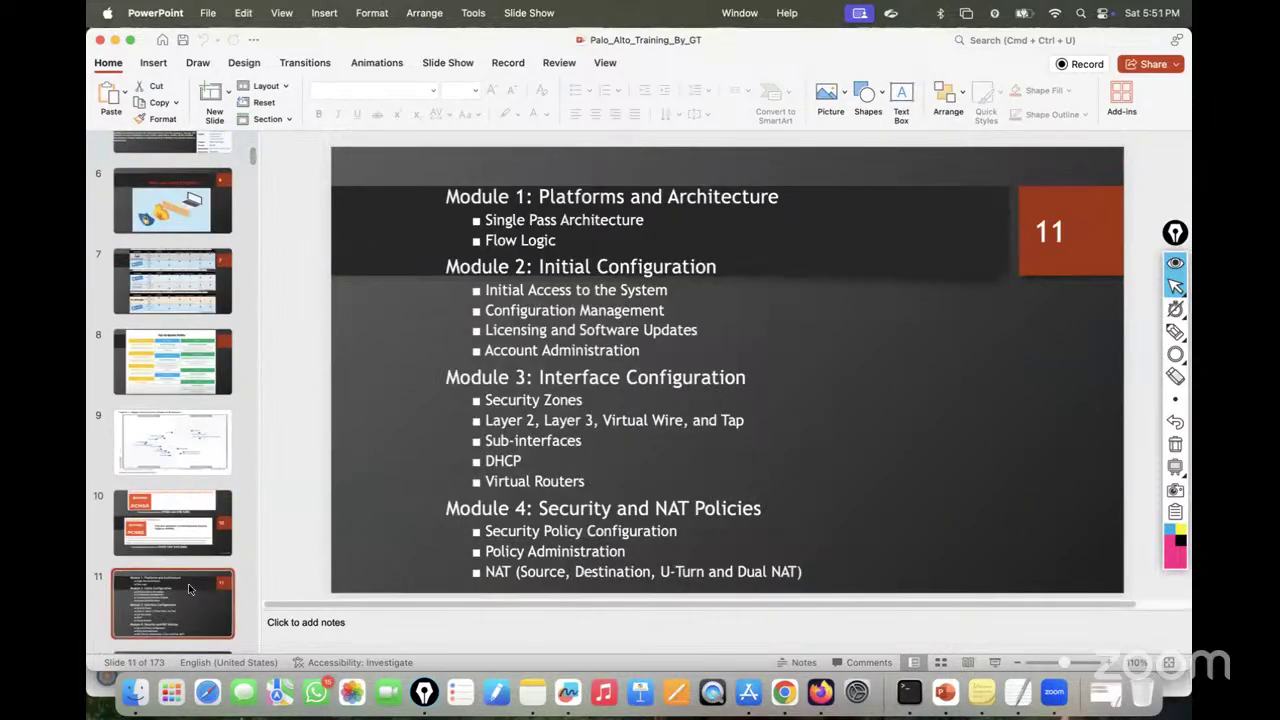